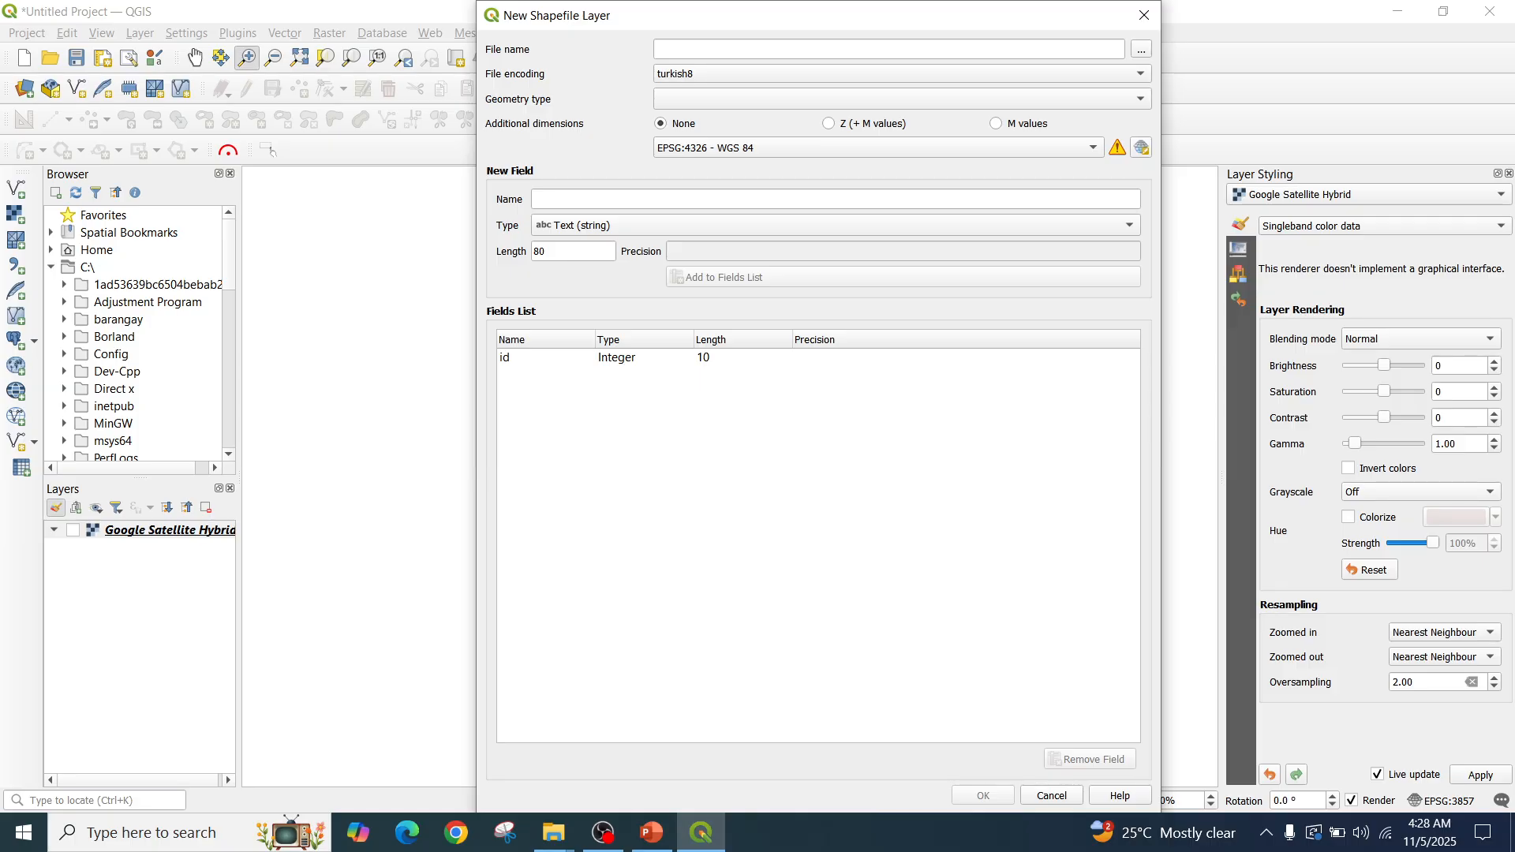
Name the new shapefile Cirle and set its geometry type to Polygon
{"action": "left_click", "coordinate": [889, 49]}
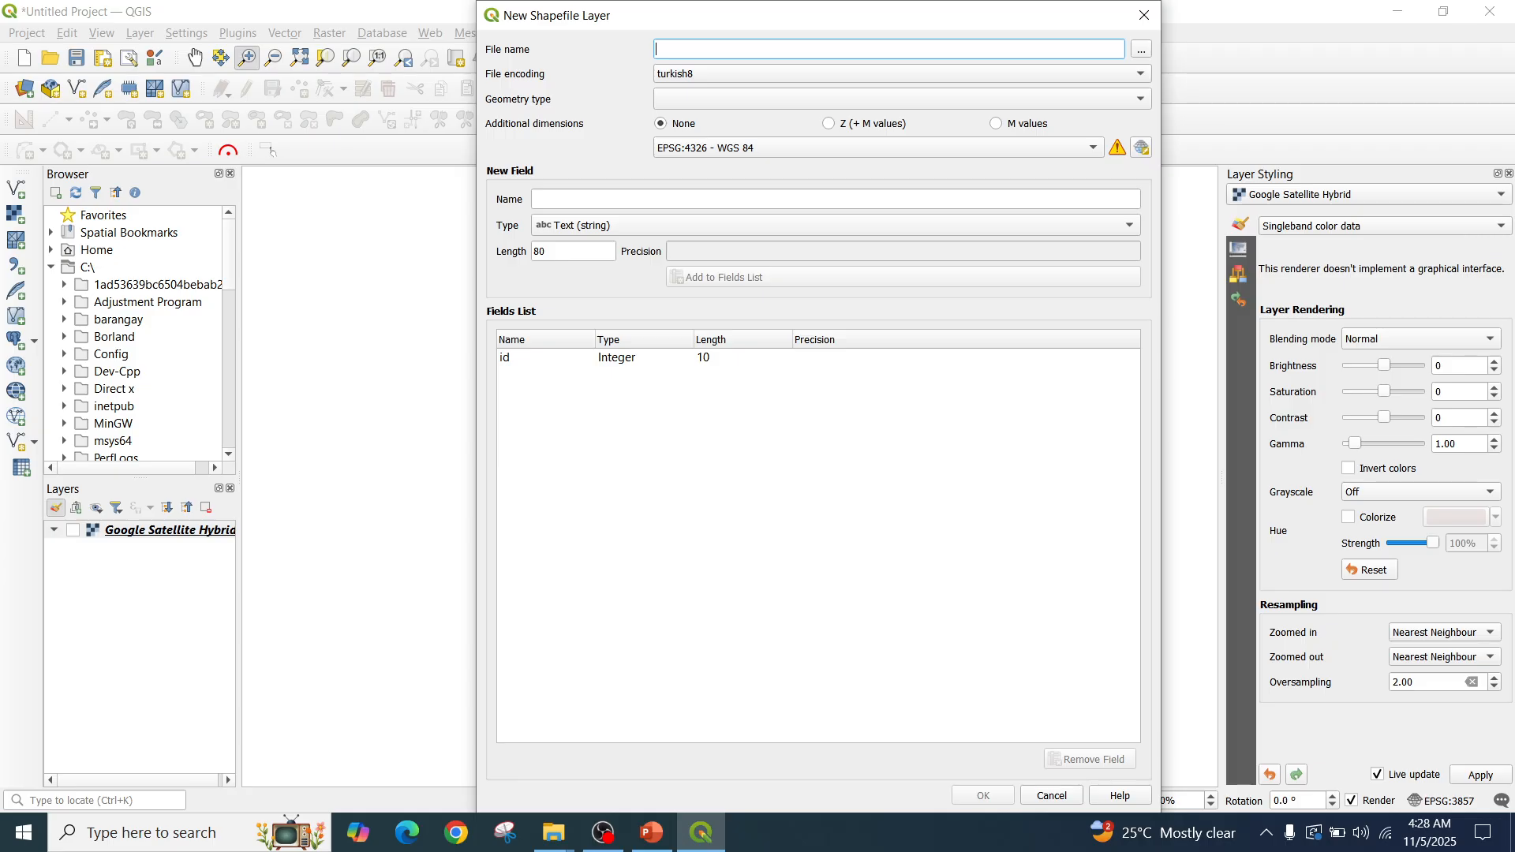
{"action": "type", "text": "Cirle"}
{"action": "left_click", "coordinate": [899, 98]}
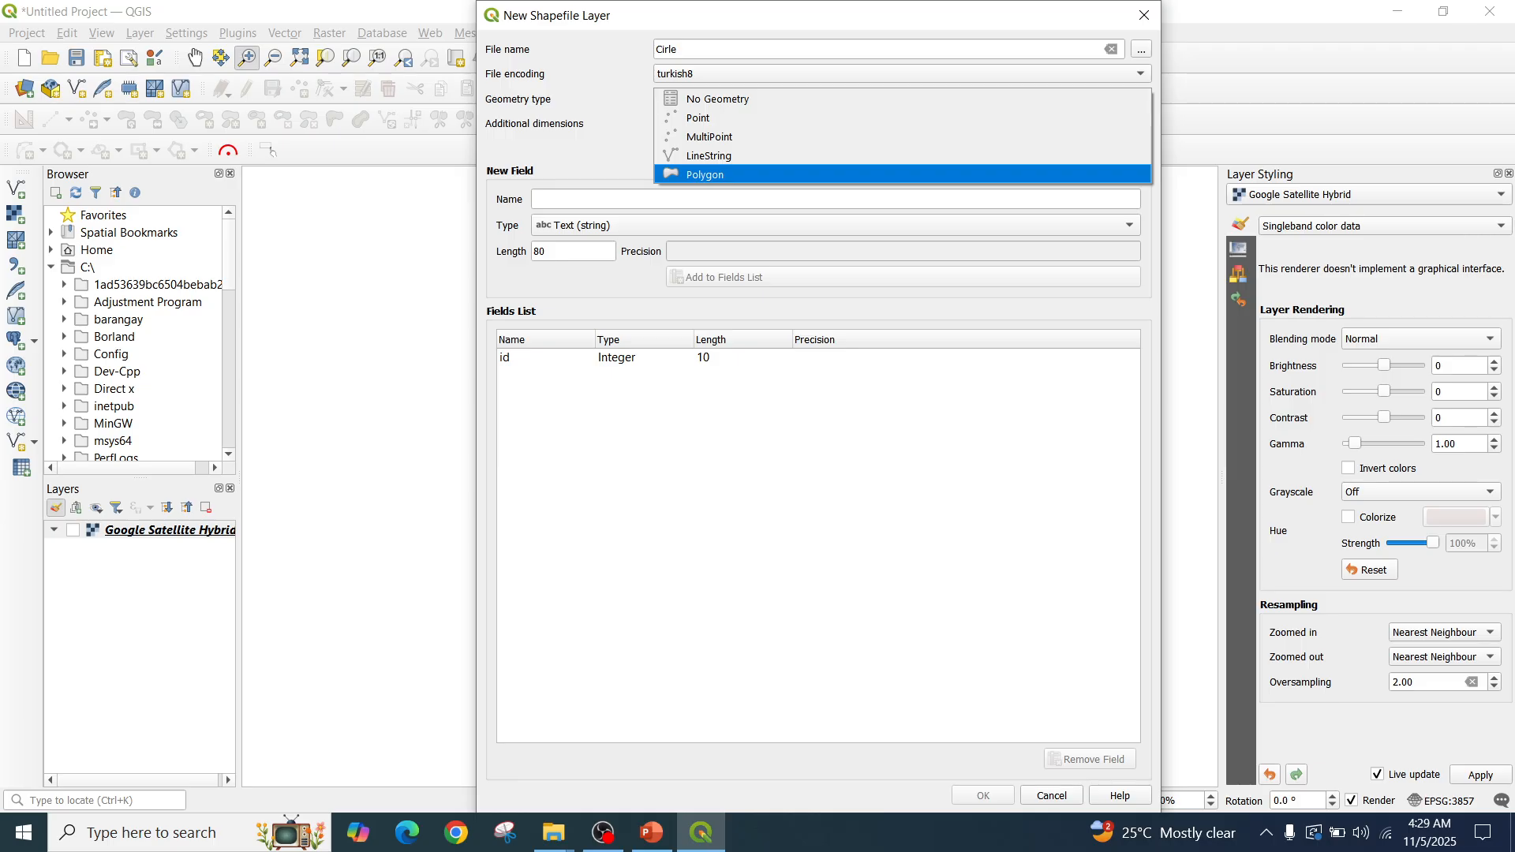
{"action": "left_click", "coordinate": [704, 174]}
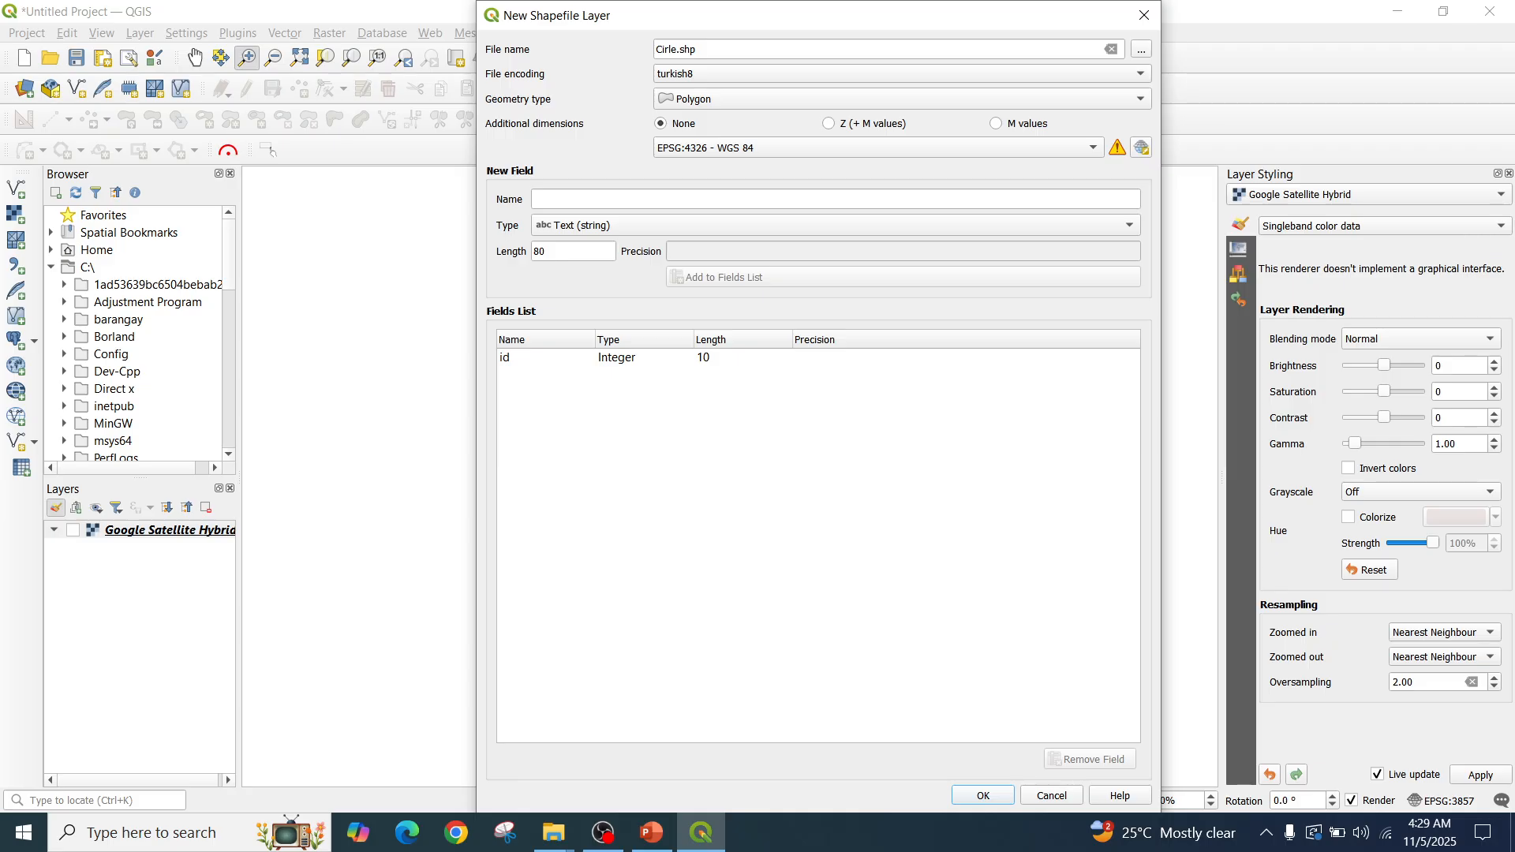
Add a text field Name of length 80 and create the shapefile, overwriting the existing file
{"action": "left_click", "coordinate": [631, 199]}
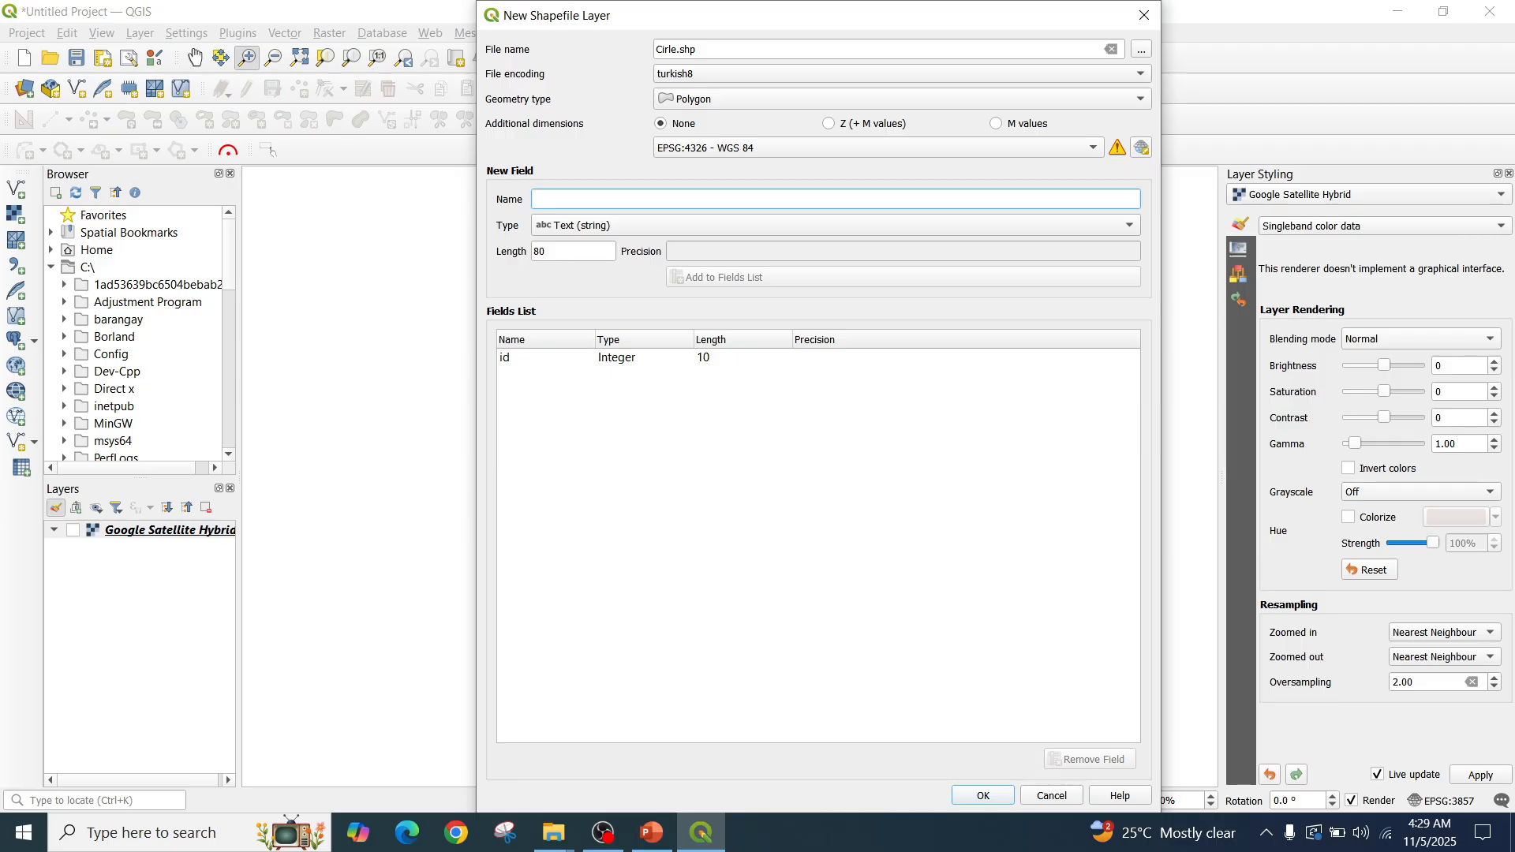
{"action": "type", "text": "Name"}
{"action": "left_click", "coordinate": [902, 277]}
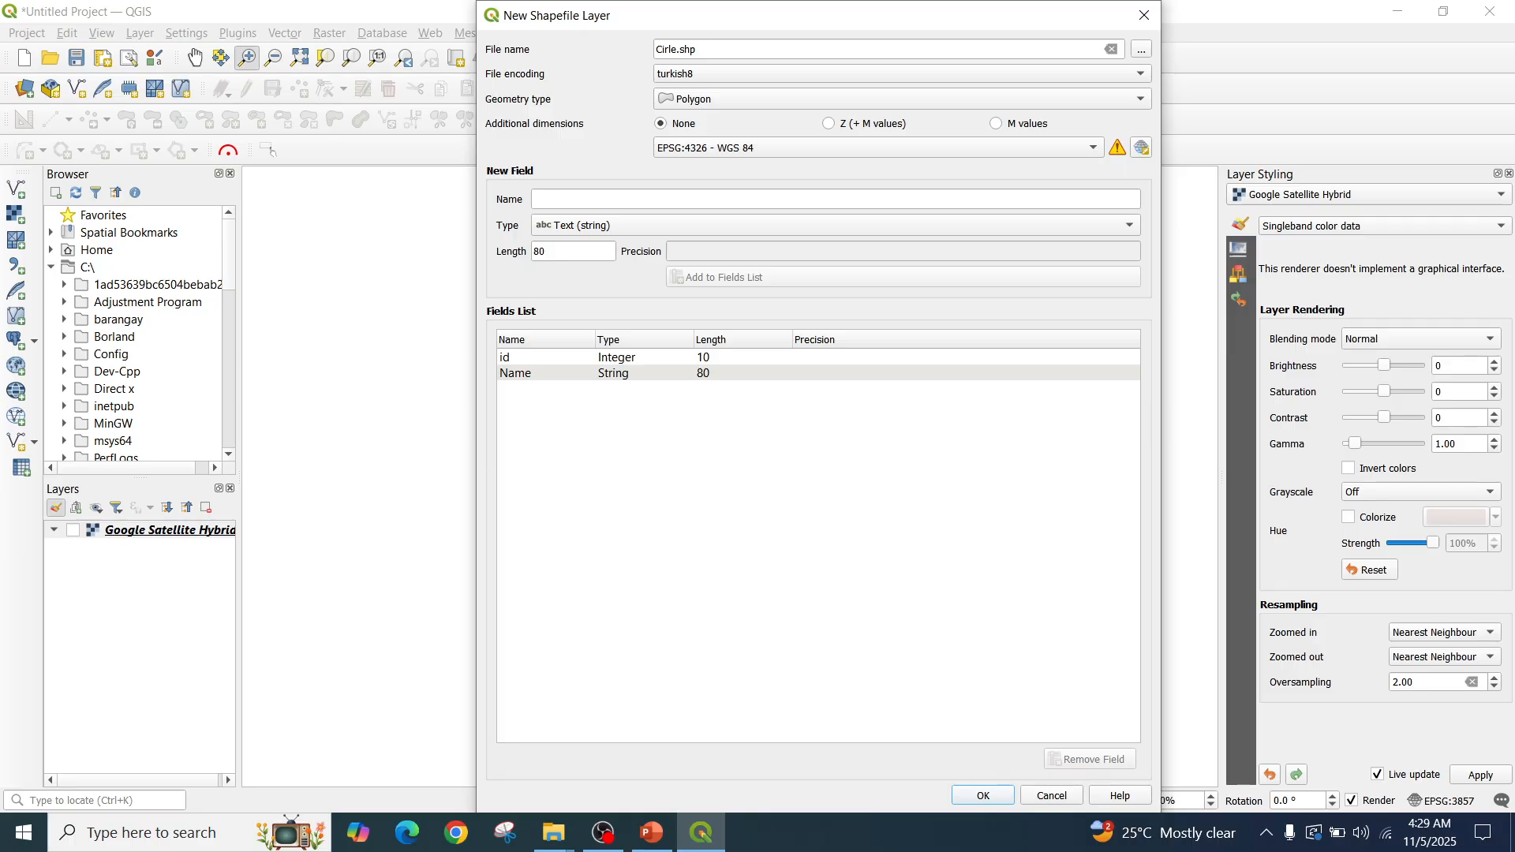
{"action": "left_click", "coordinate": [632, 358]}
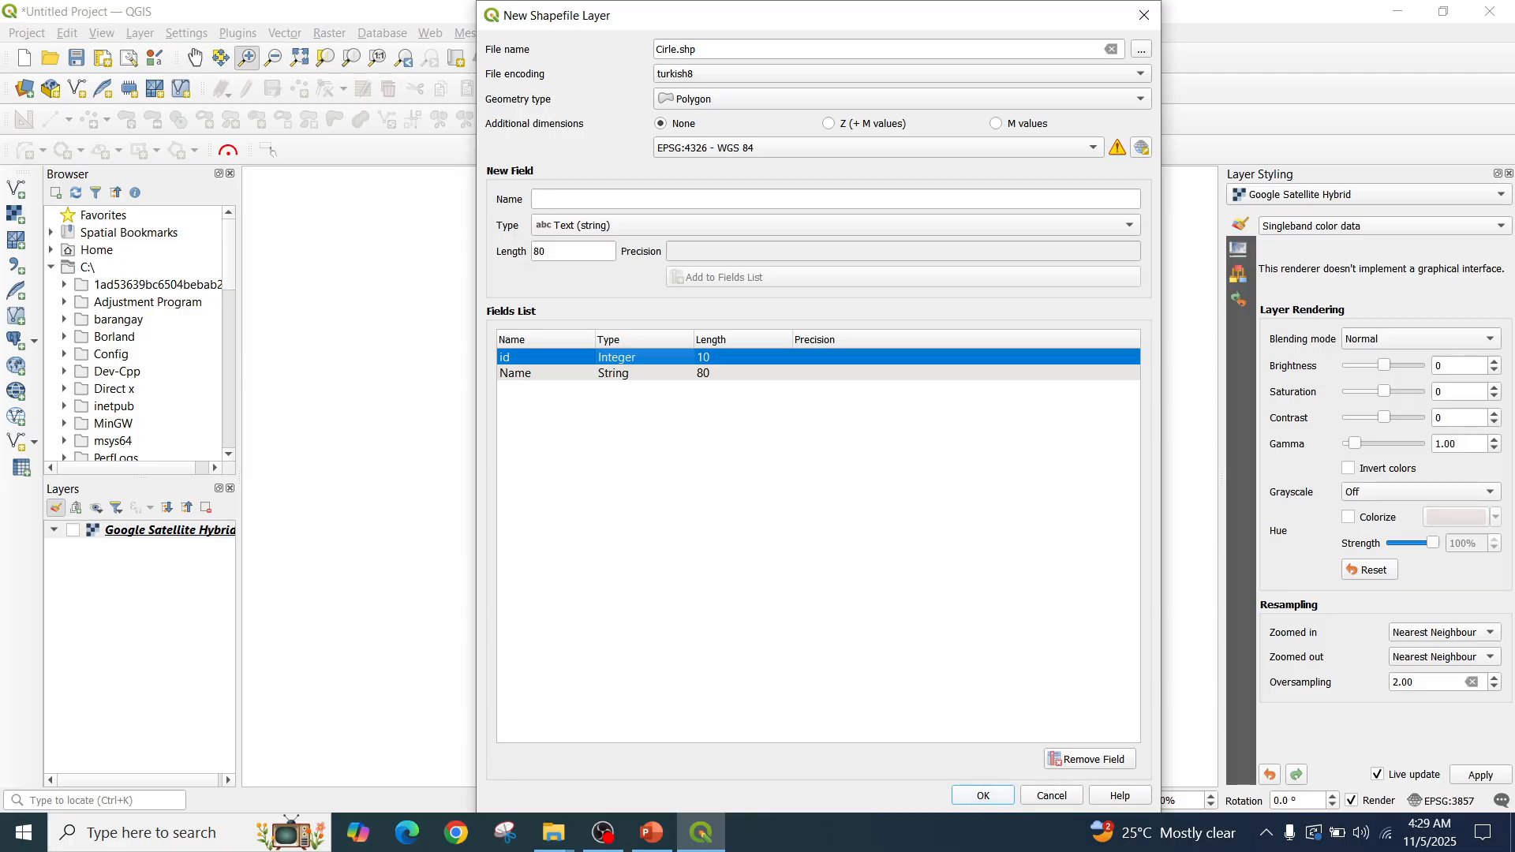
{"action": "left_click", "coordinate": [983, 796]}
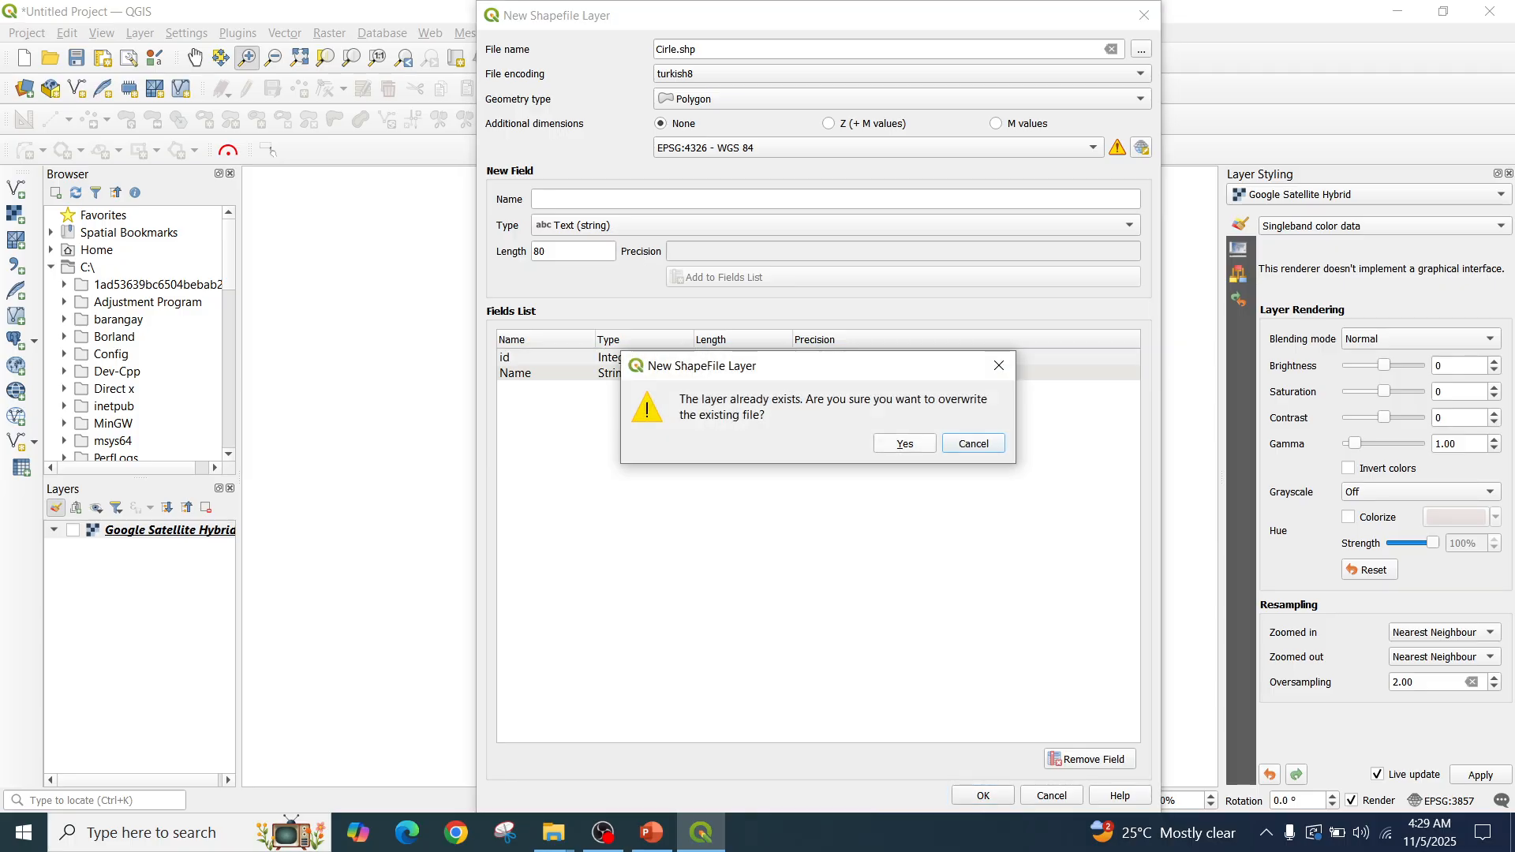
{"action": "left_click", "coordinate": [904, 444]}
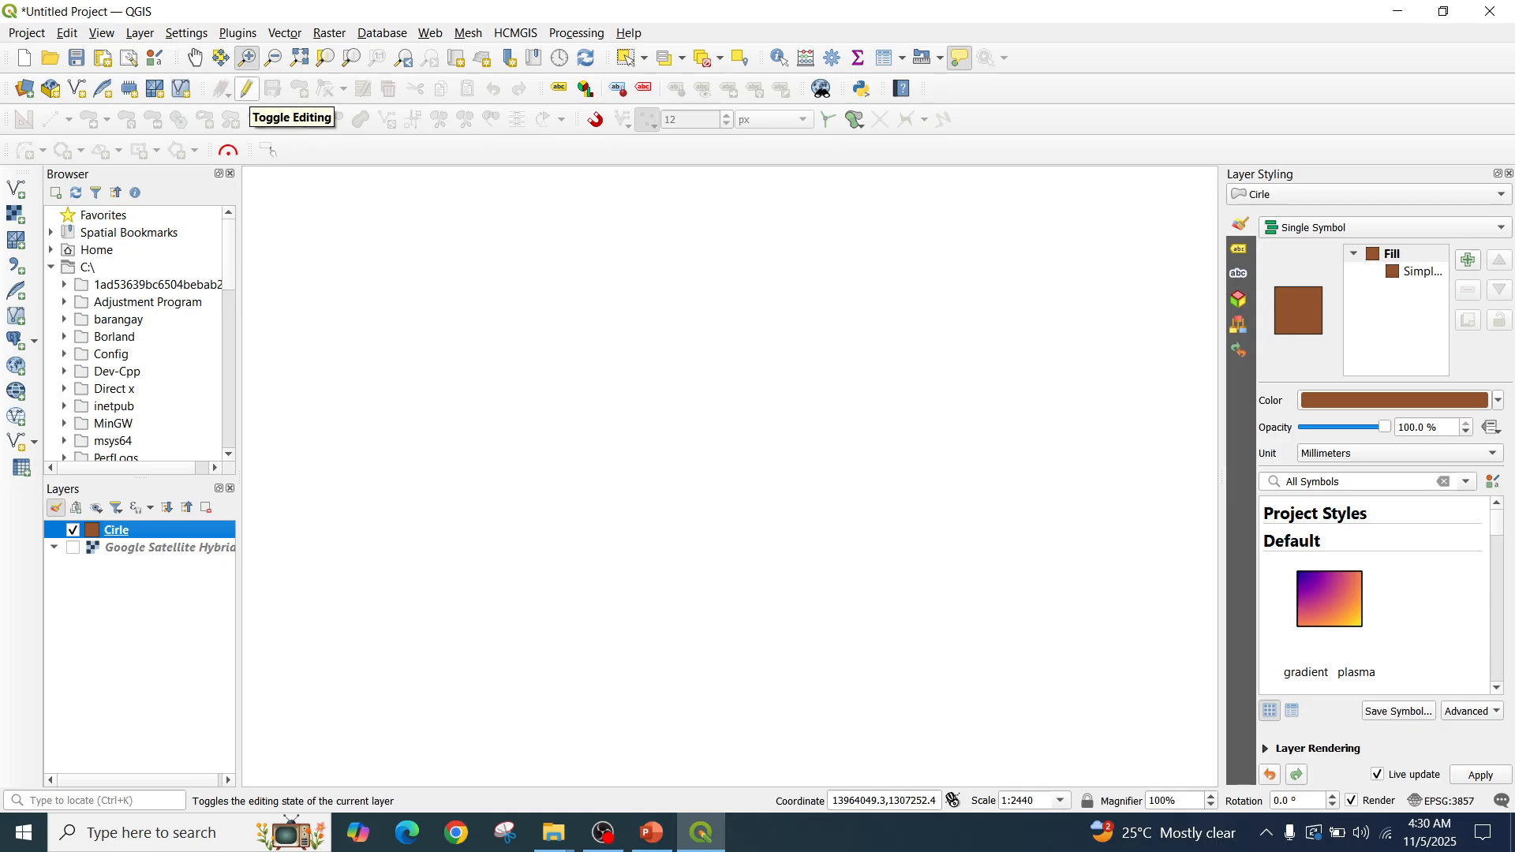
Start editing the Cirle layer and digitize an irregular seven-sided polygon on the empty canvas
{"action": "left_click", "coordinate": [247, 88]}
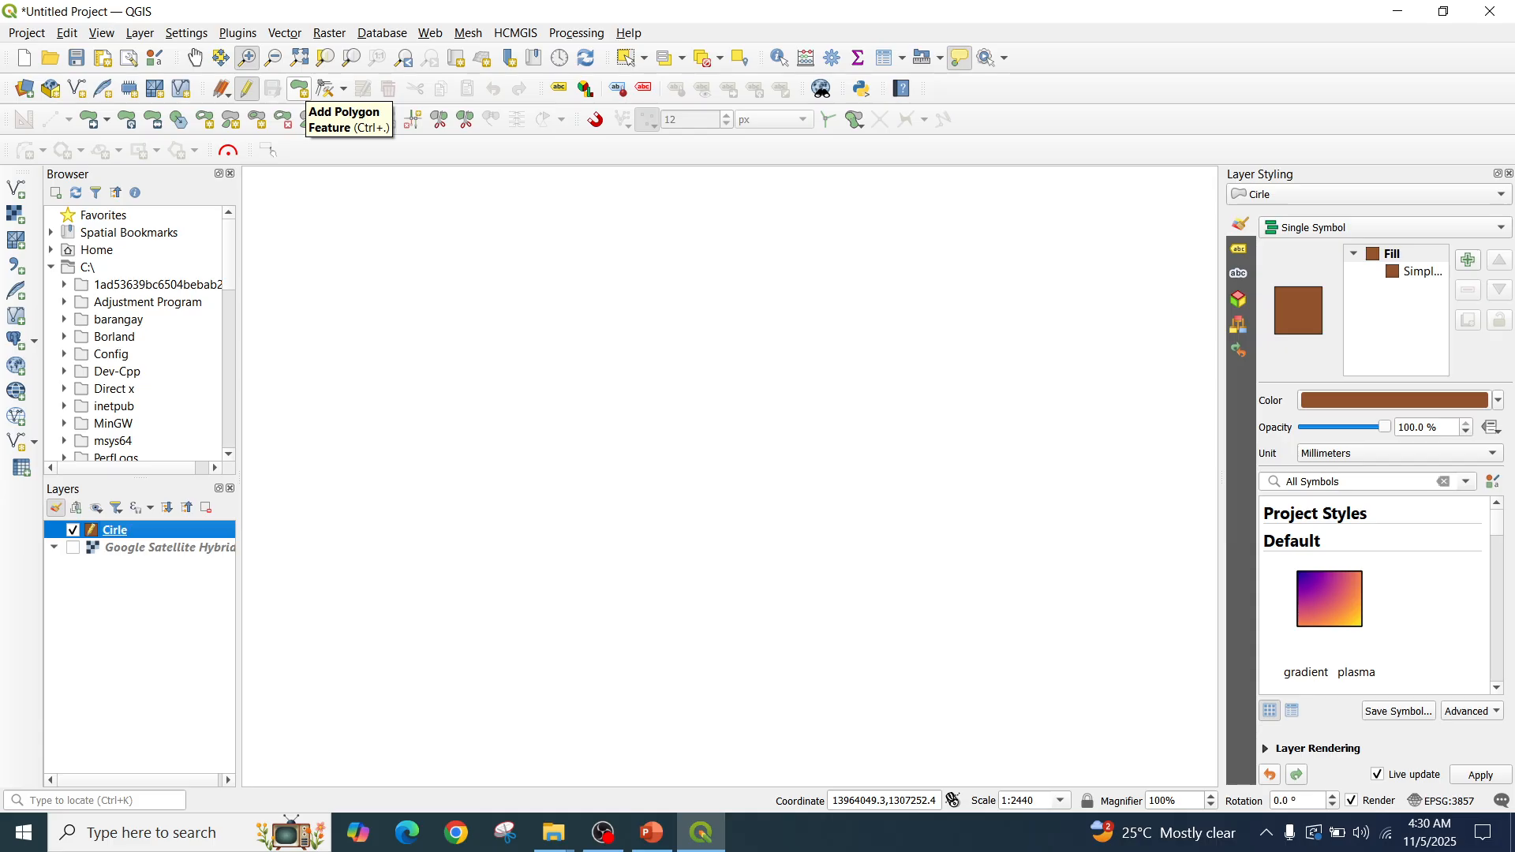
{"action": "left_click", "coordinate": [299, 88]}
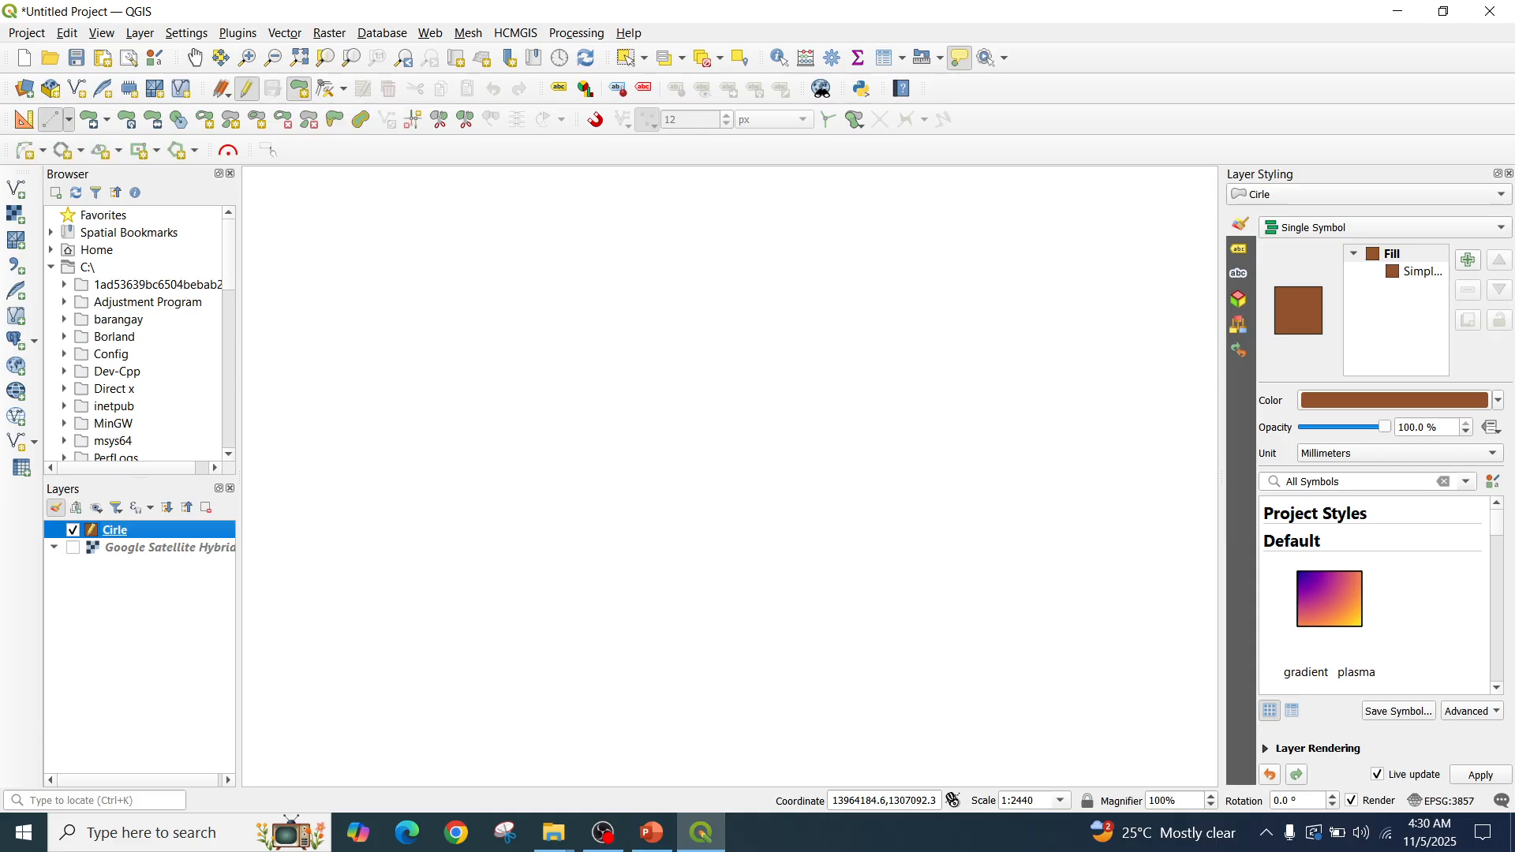
{"action": "left_click", "coordinate": [466, 409]}
{"action": "left_click", "coordinate": [552, 333]}
{"action": "left_click", "coordinate": [645, 325]}
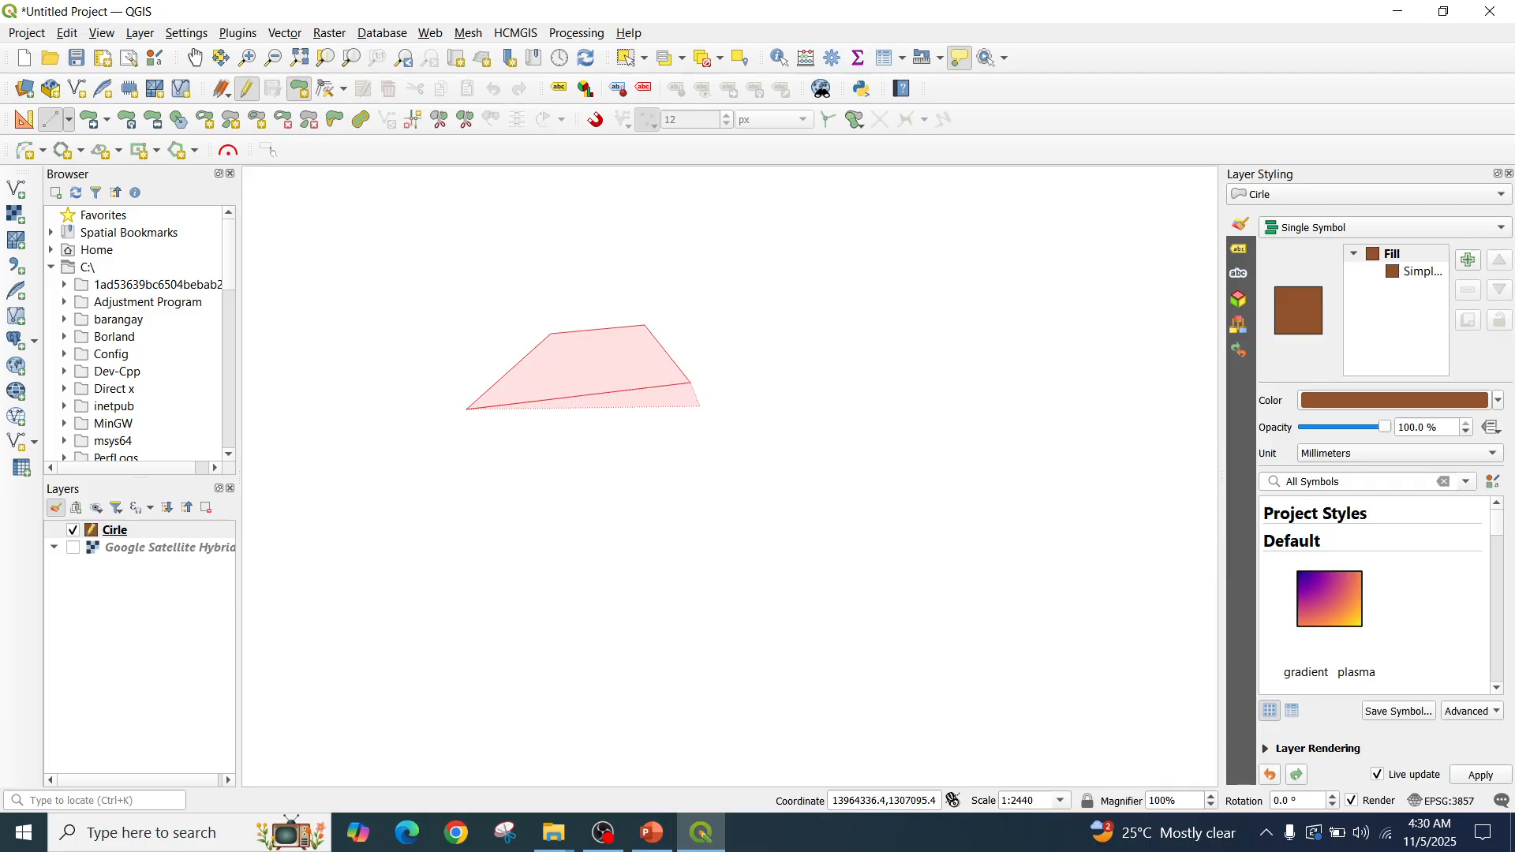
{"action": "left_click", "coordinate": [691, 385]}
{"action": "left_click", "coordinate": [713, 438]}
{"action": "left_click", "coordinate": [667, 544]}
{"action": "right_click", "coordinate": [544, 548]}
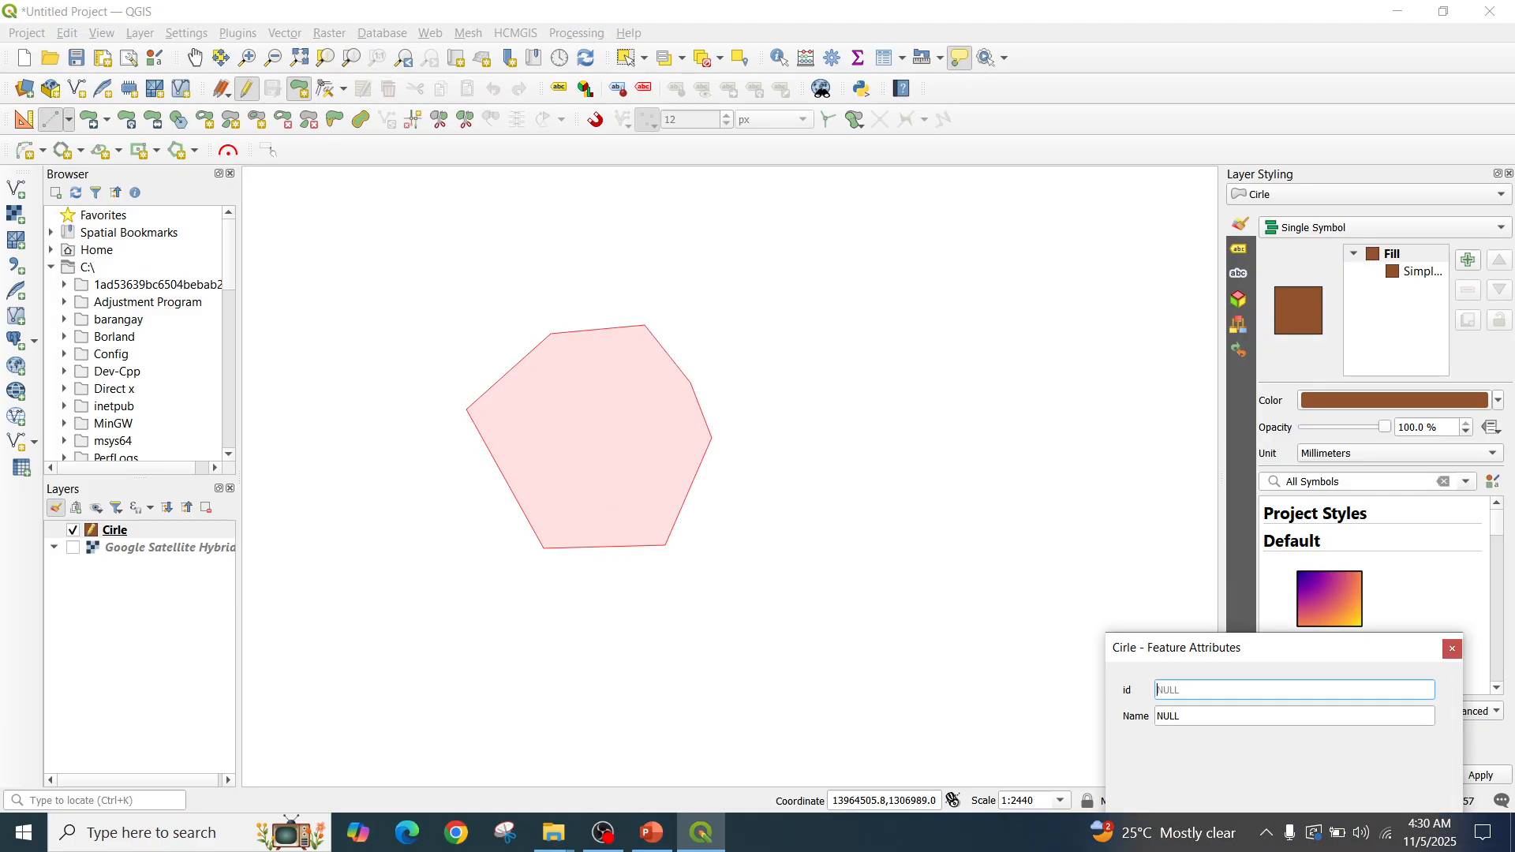
Enter id 1 and the name "Hexagon Irugual" for the new polygon
{"action": "left_click_drag", "start_coordinate": [920, 454], "coordinate": [911, 450]}
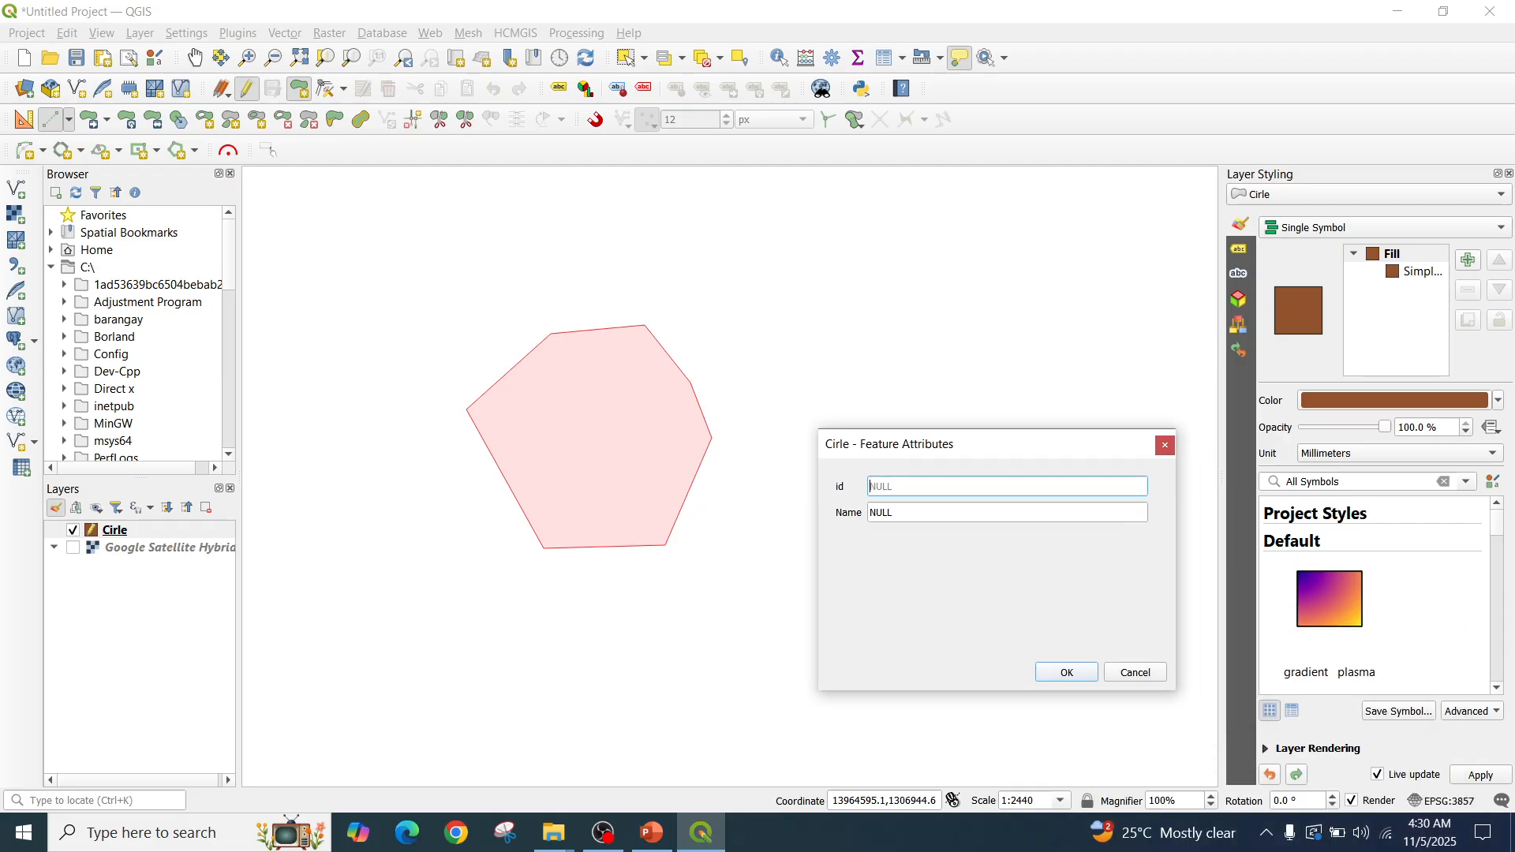
{"action": "type", "text": "1"}
{"action": "key", "text": "Tab"}
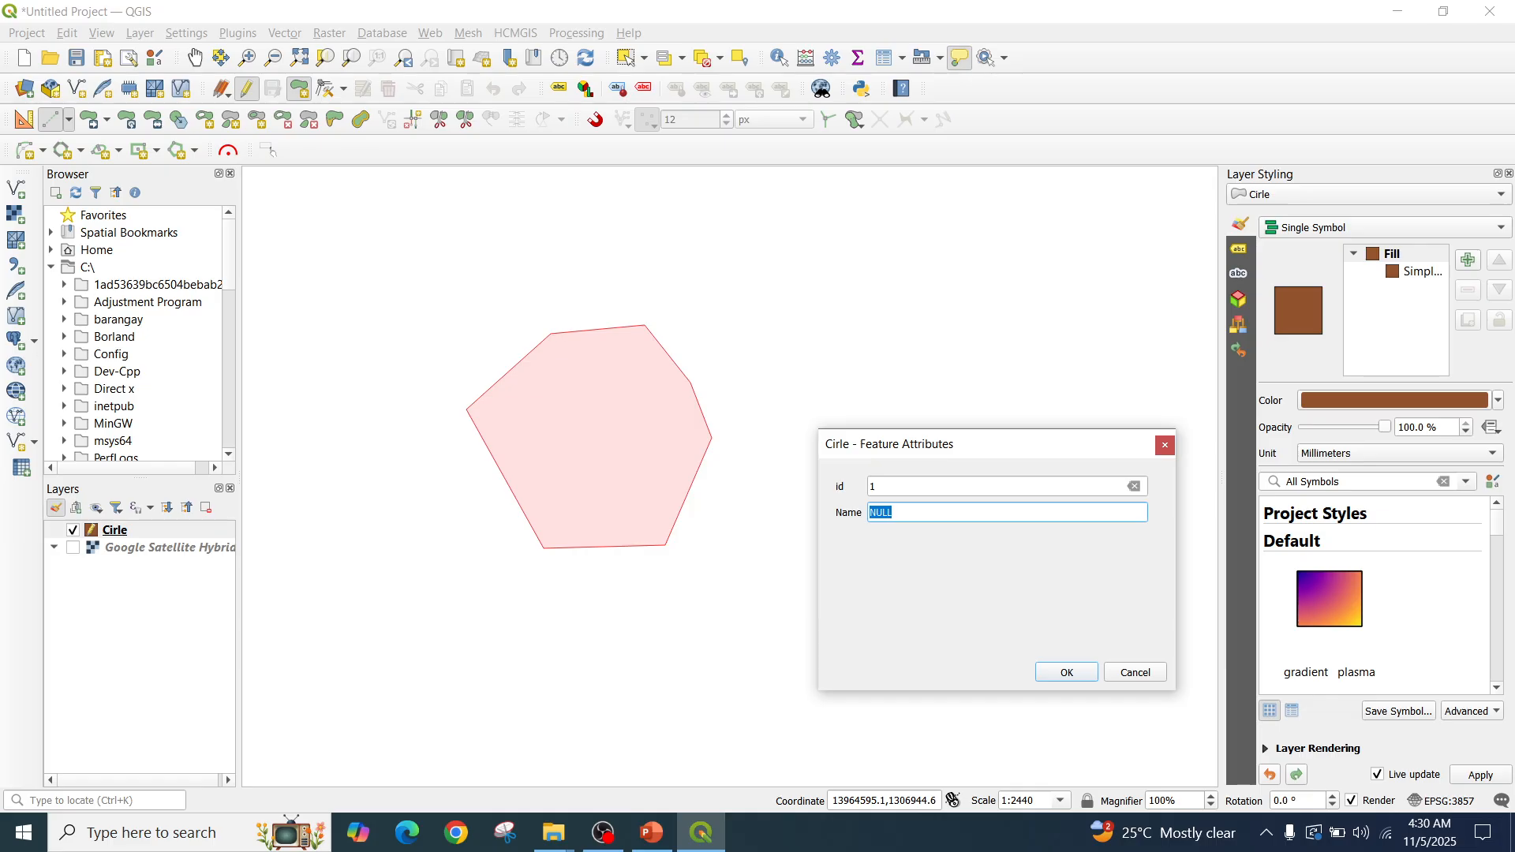
{"action": "type", "text": "Hexagon Errugula"}
{"action": "key", "text": "BackSpace"}
{"action": "key", "text": "BackSpace"}
{"action": "key", "text": "BackSpace"}
{"action": "key", "text": "BackSpace"}
{"action": "key", "text": "BackSpace"}
{"action": "key", "text": "BackSpace"}
{"action": "key", "text": "BackSpace"}
{"action": "key", "text": "BackSpace"}
{"action": "key", "text": "BackSpace"}
{"action": "type", "text": "Irugual"}
Check the spelling in the polygon reference image, correct the feature's name to "Hexagon Irregular" and accept the attributes
{"action": "key", "text": "alt+Tab"}
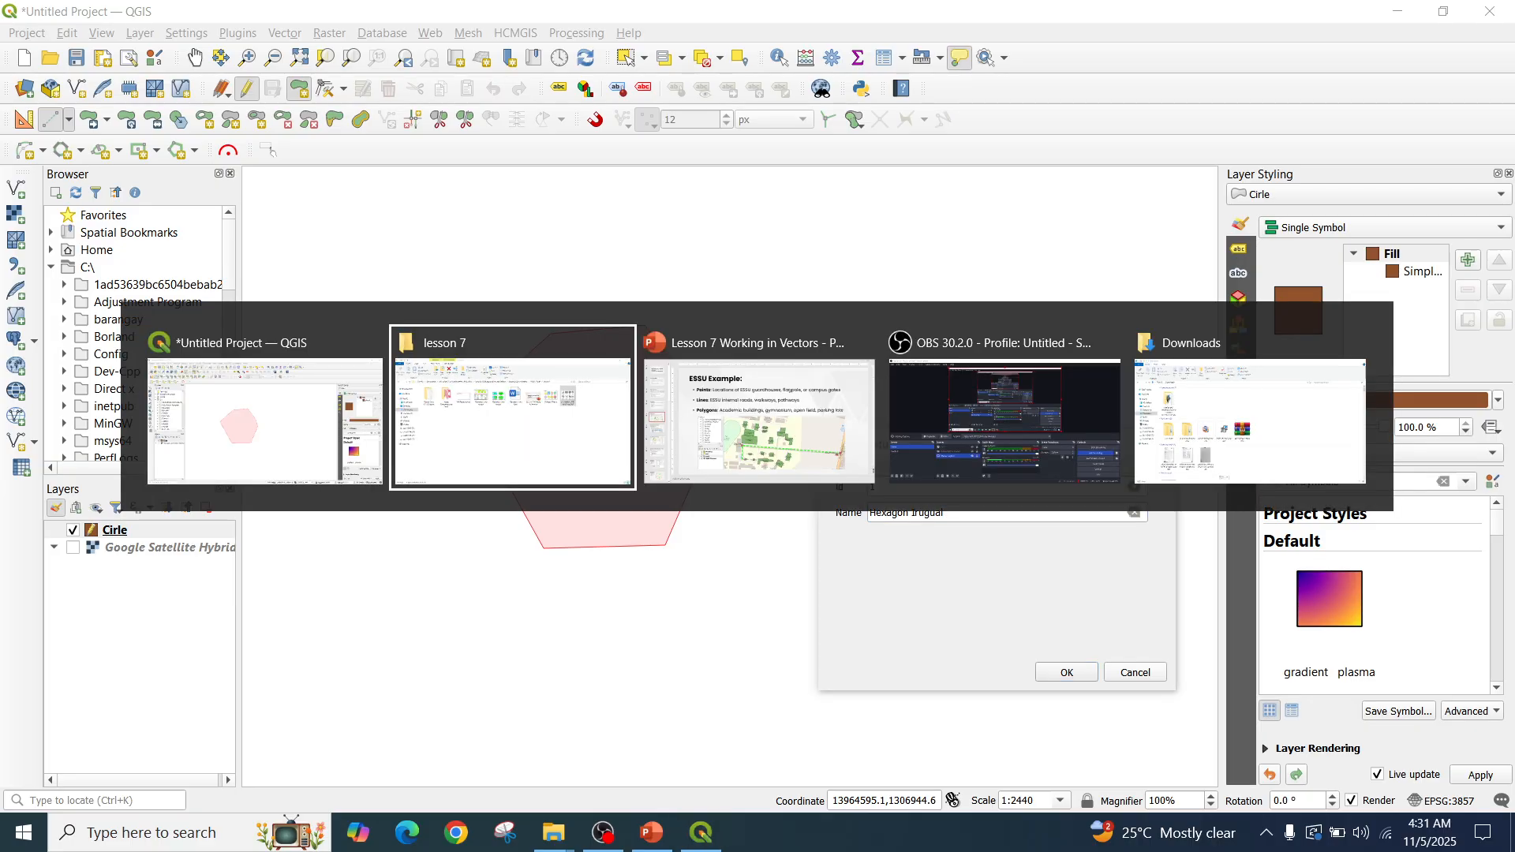
{"action": "key", "text": "Return"}
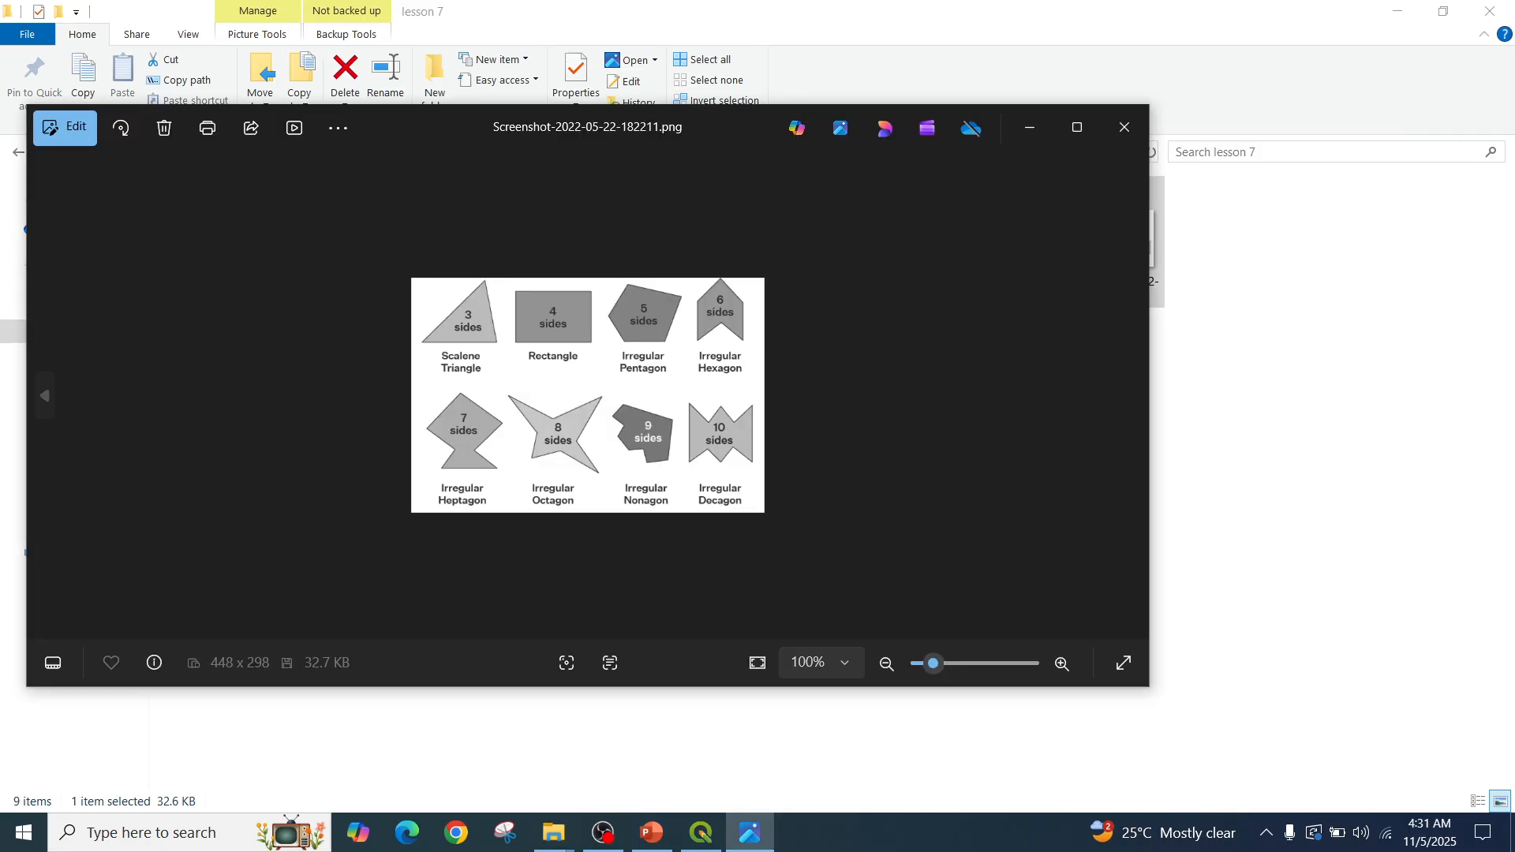
{"action": "key", "text": "alt+Tab"}
{"action": "key", "text": "Tab"}
{"action": "key", "text": "BackSpace"}
{"action": "key", "text": "BackSpace"}
{"action": "key", "text": "BackSpace"}
{"action": "key", "text": "BackSpace"}
{"action": "key", "text": "BackSpace"}
{"action": "key", "text": "BackSpace"}
{"action": "type", "text": "rre"}
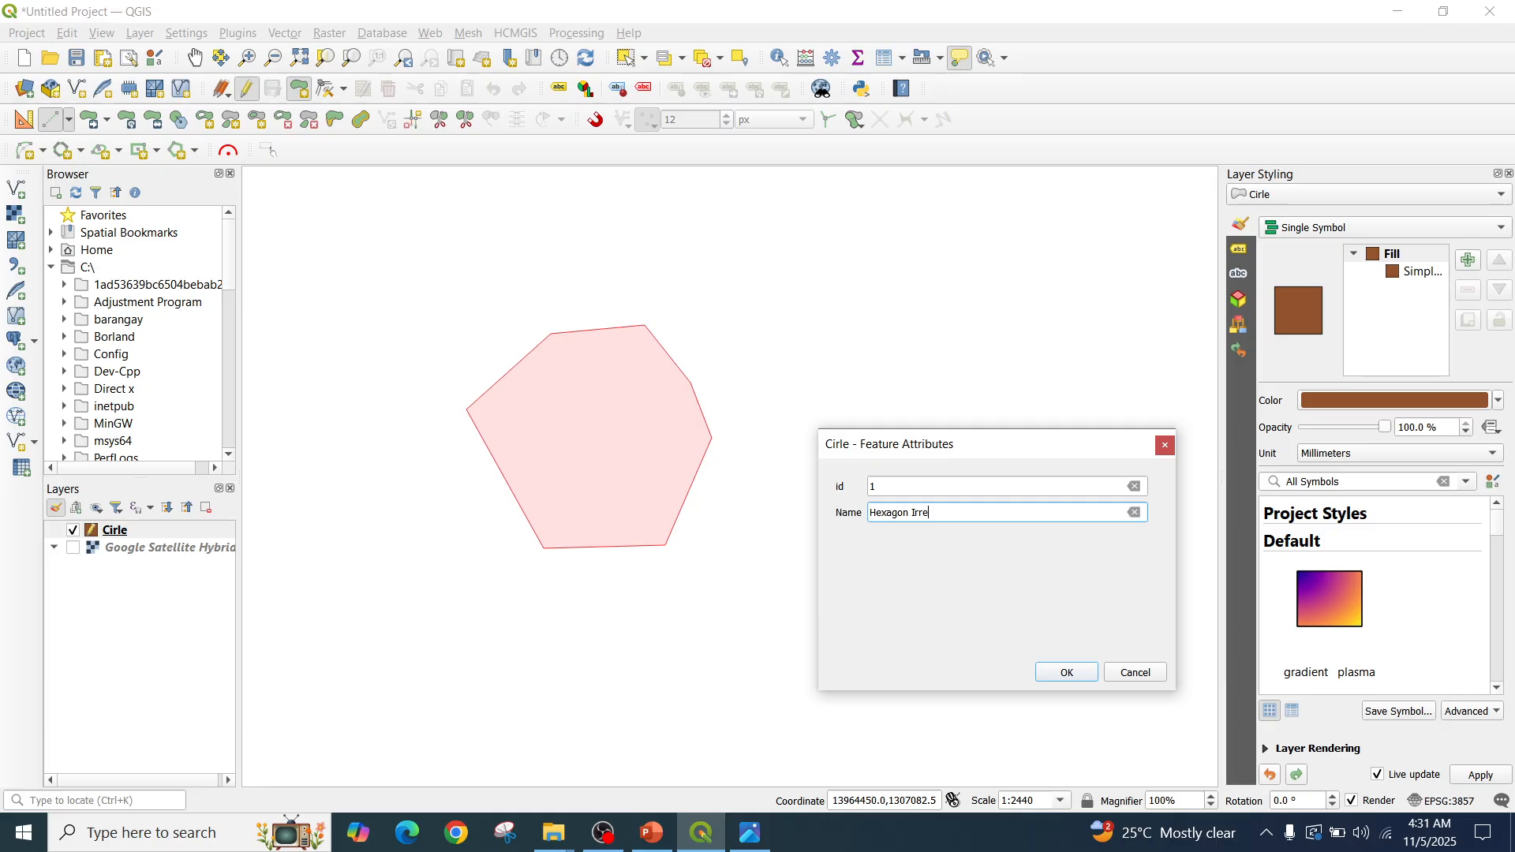
{"action": "type", "text": "g"}
{"action": "type", "text": "ular"}
{"action": "key", "text": "Return"}
Use Digitize Shape to draw a regular polygon with 6 sides beside the irregular one
{"action": "scroll", "coordinate": [946, 490], "scroll_direction": "up", "scroll_amount": 1}
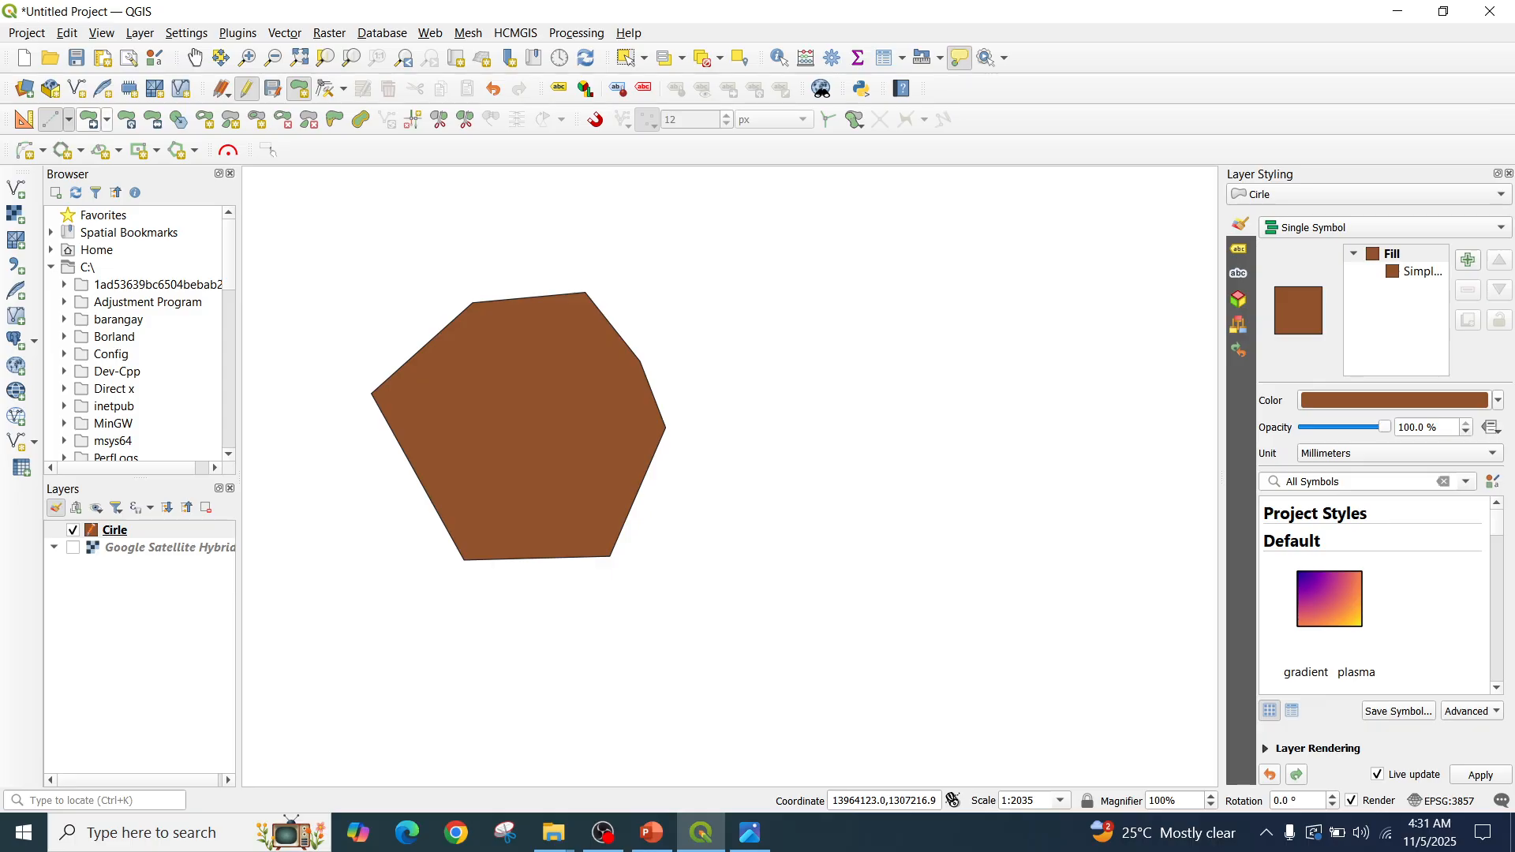
{"action": "left_click", "coordinate": [69, 119]}
{"action": "left_click", "coordinate": [70, 119]}
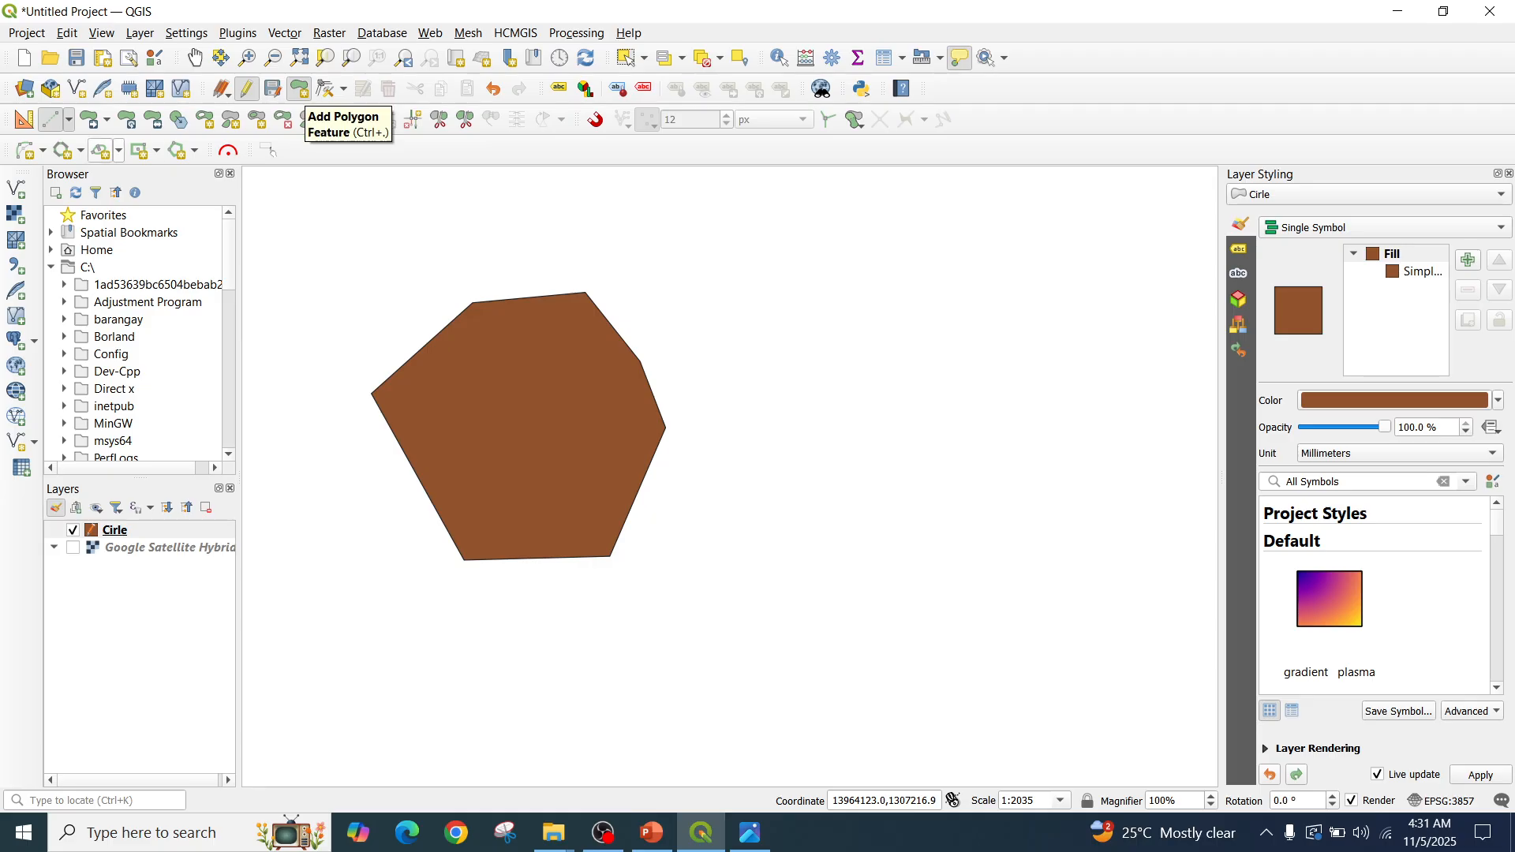
{"action": "left_click", "coordinate": [68, 120]}
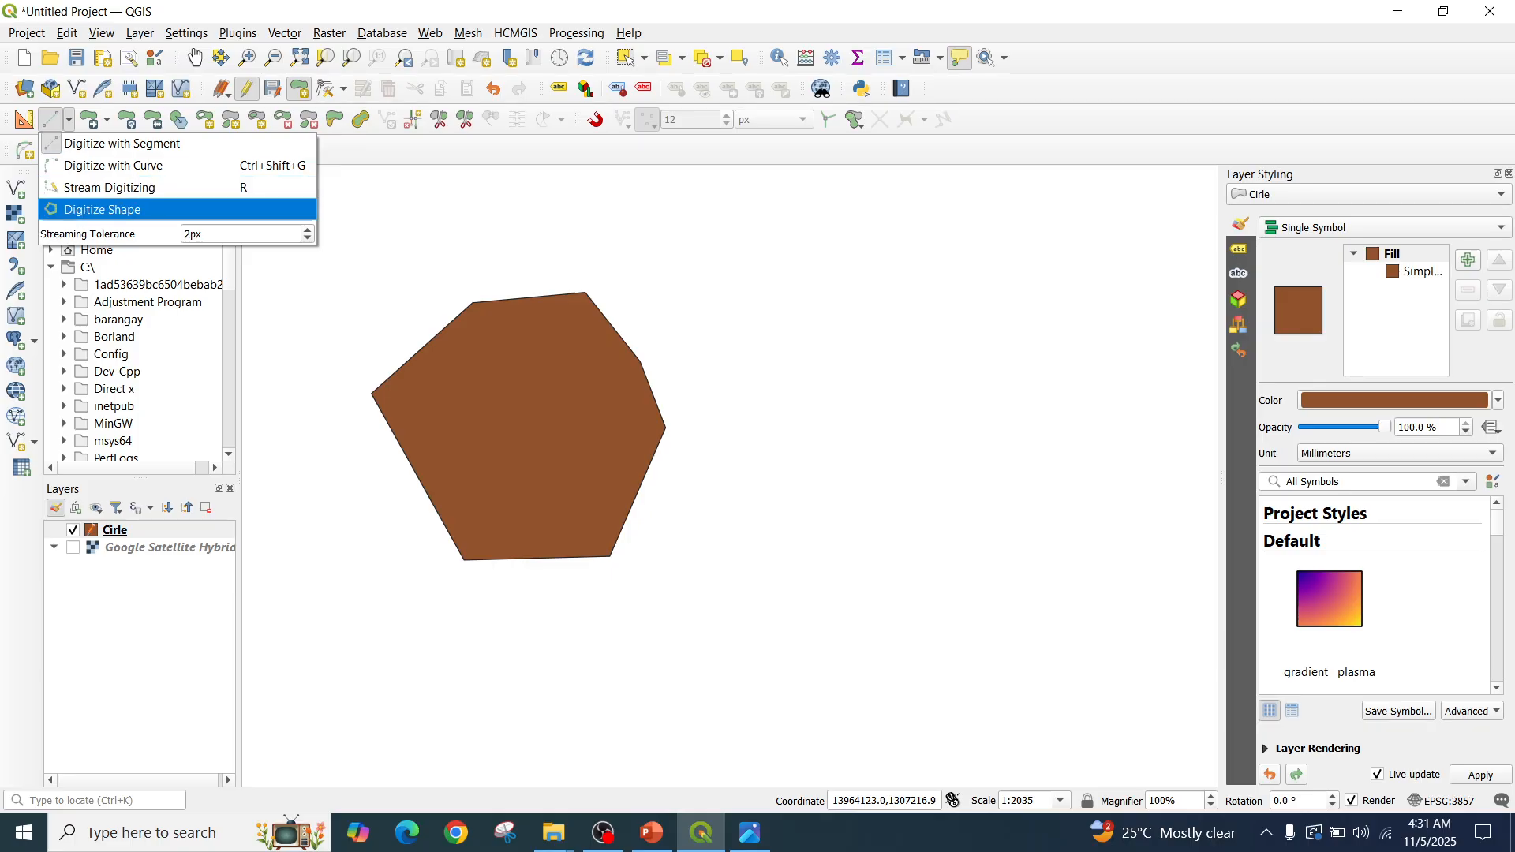
{"action": "left_click", "coordinate": [103, 210]}
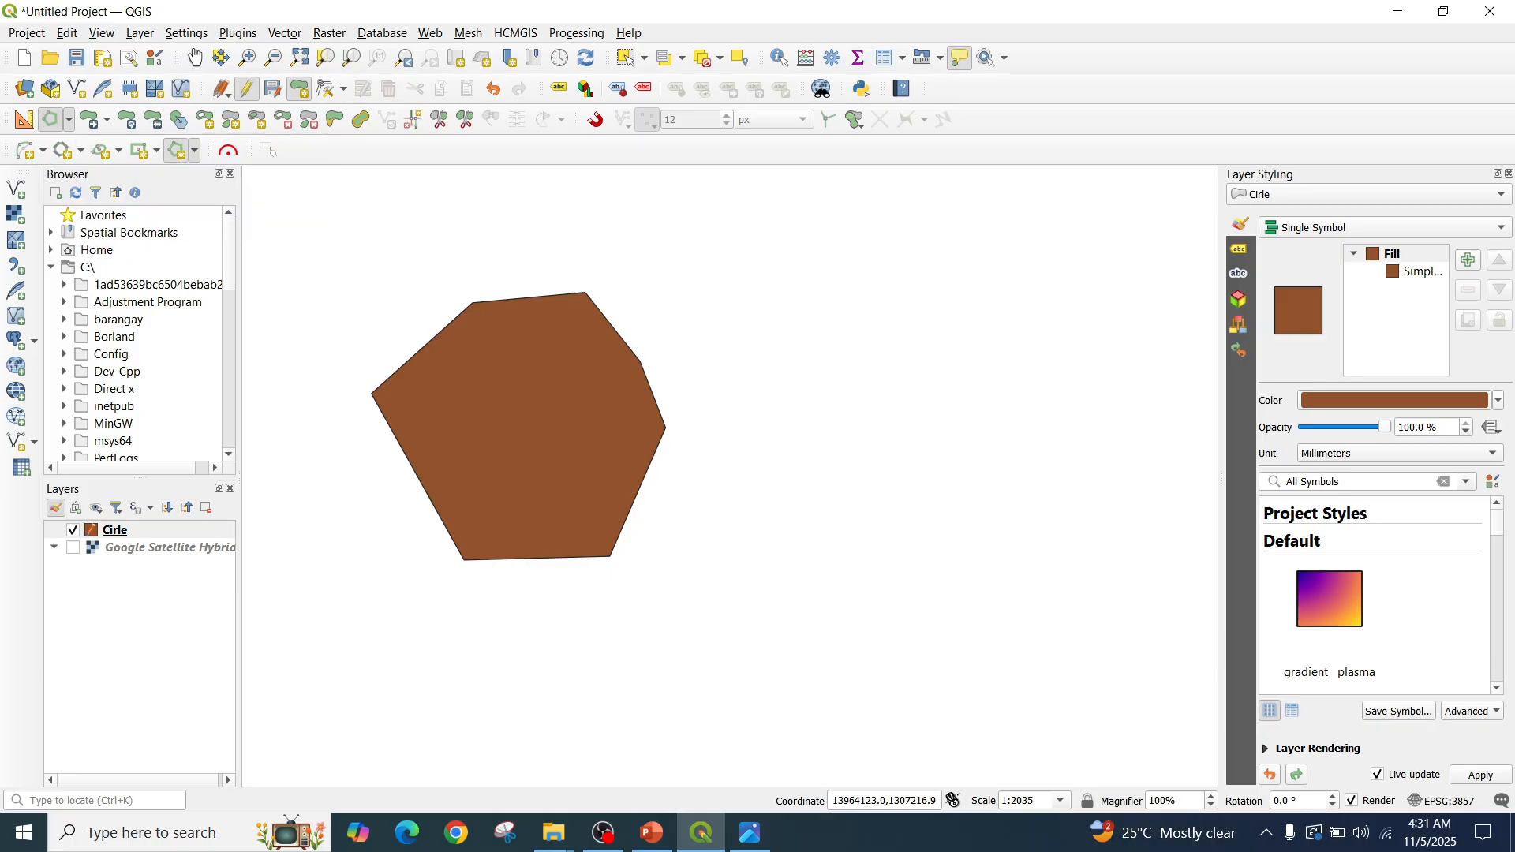
{"action": "left_click", "coordinate": [195, 150]}
{"action": "left_click", "coordinate": [245, 174]}
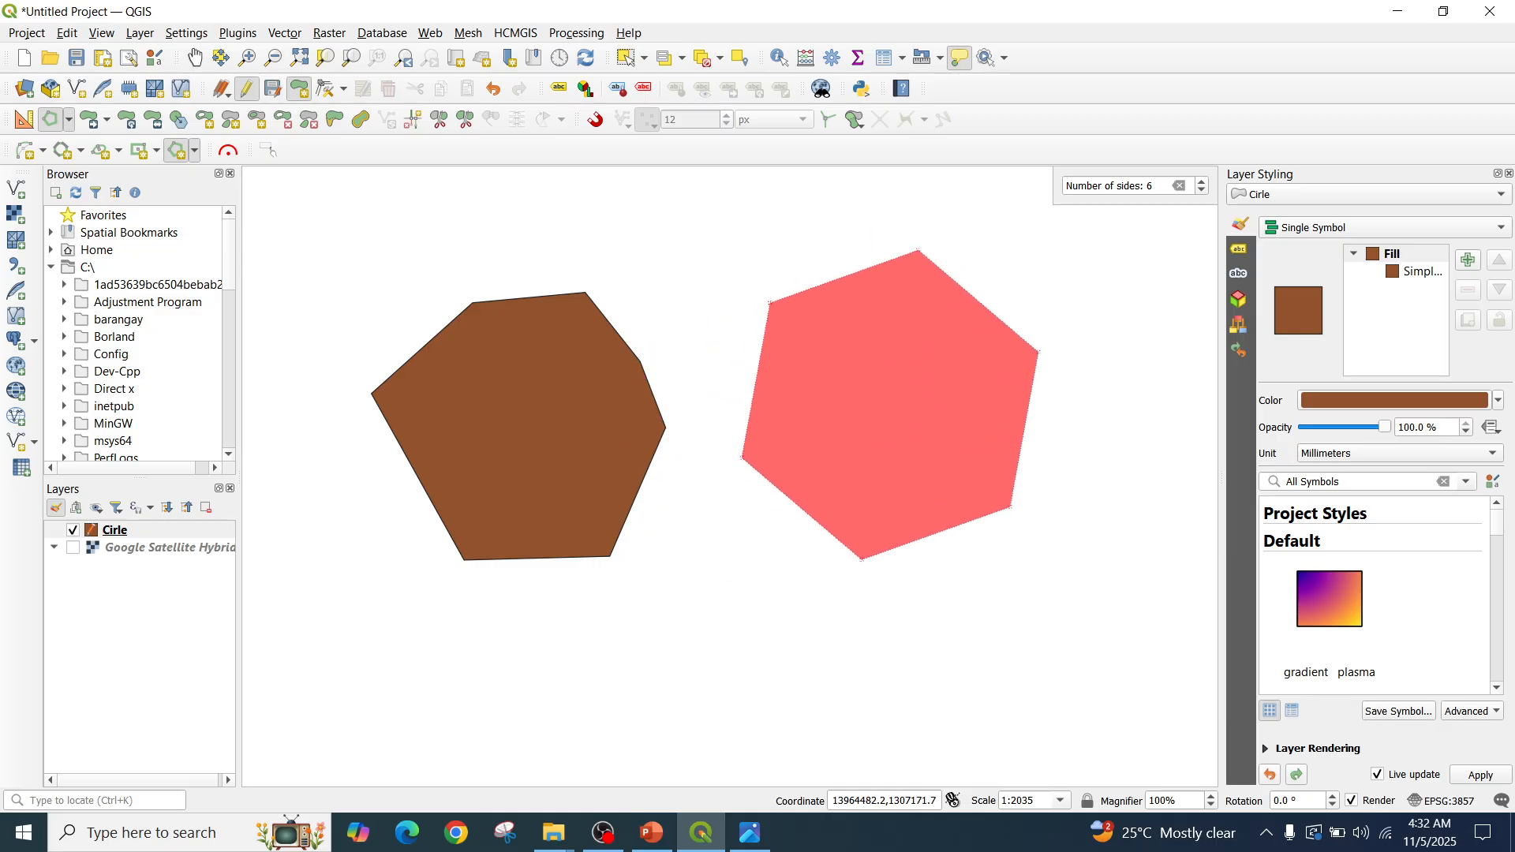
{"action": "right_click", "coordinate": [919, 250]}
Give the regular polygon id 2 and the name "Regular Hexagon", and accept the attributes
{"action": "type", "text": "2"}
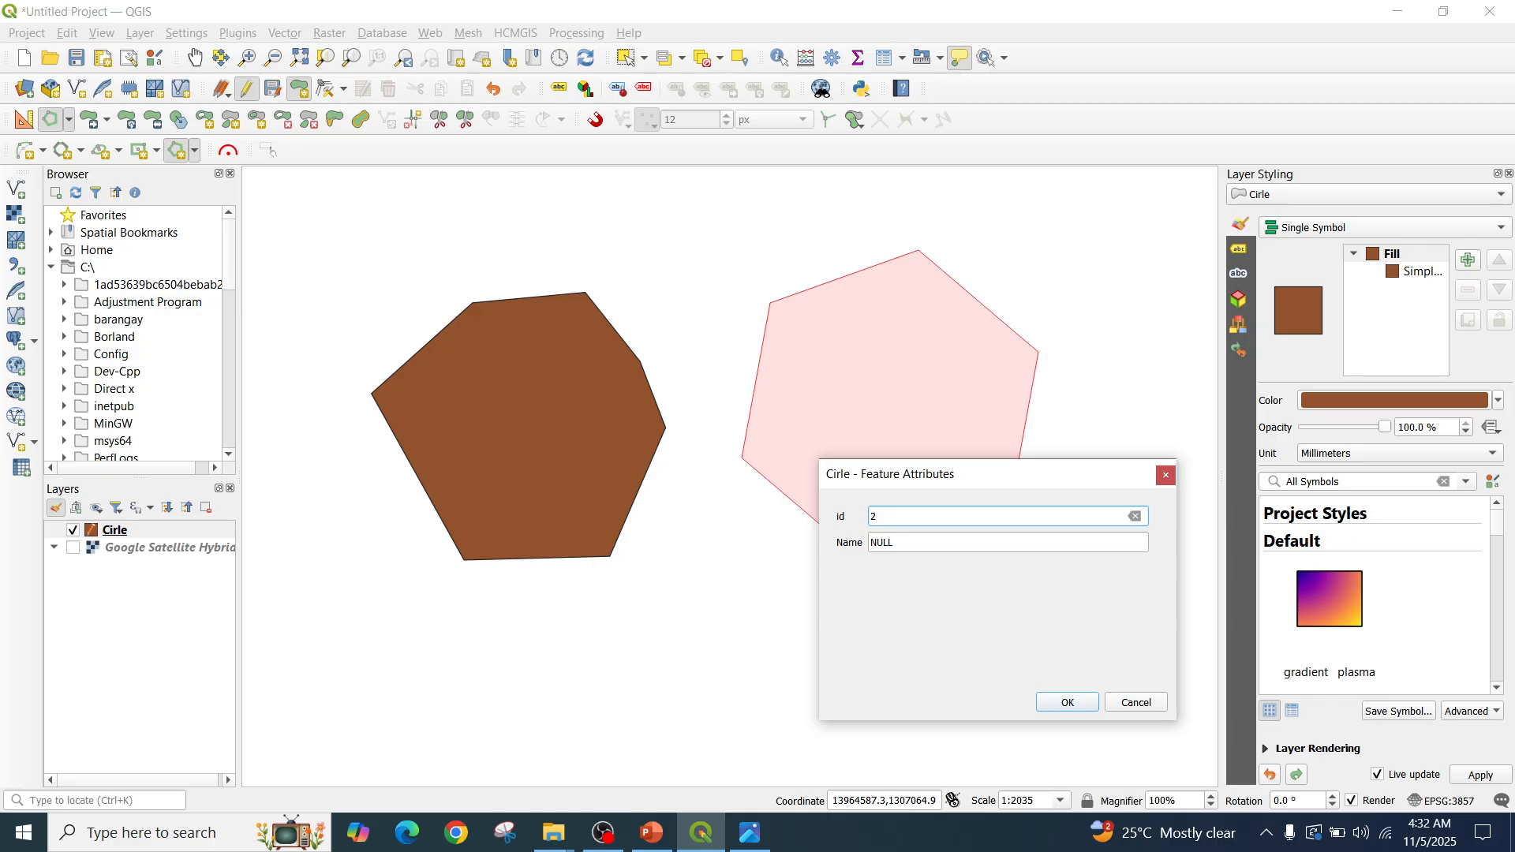
{"action": "key", "text": "Tab"}
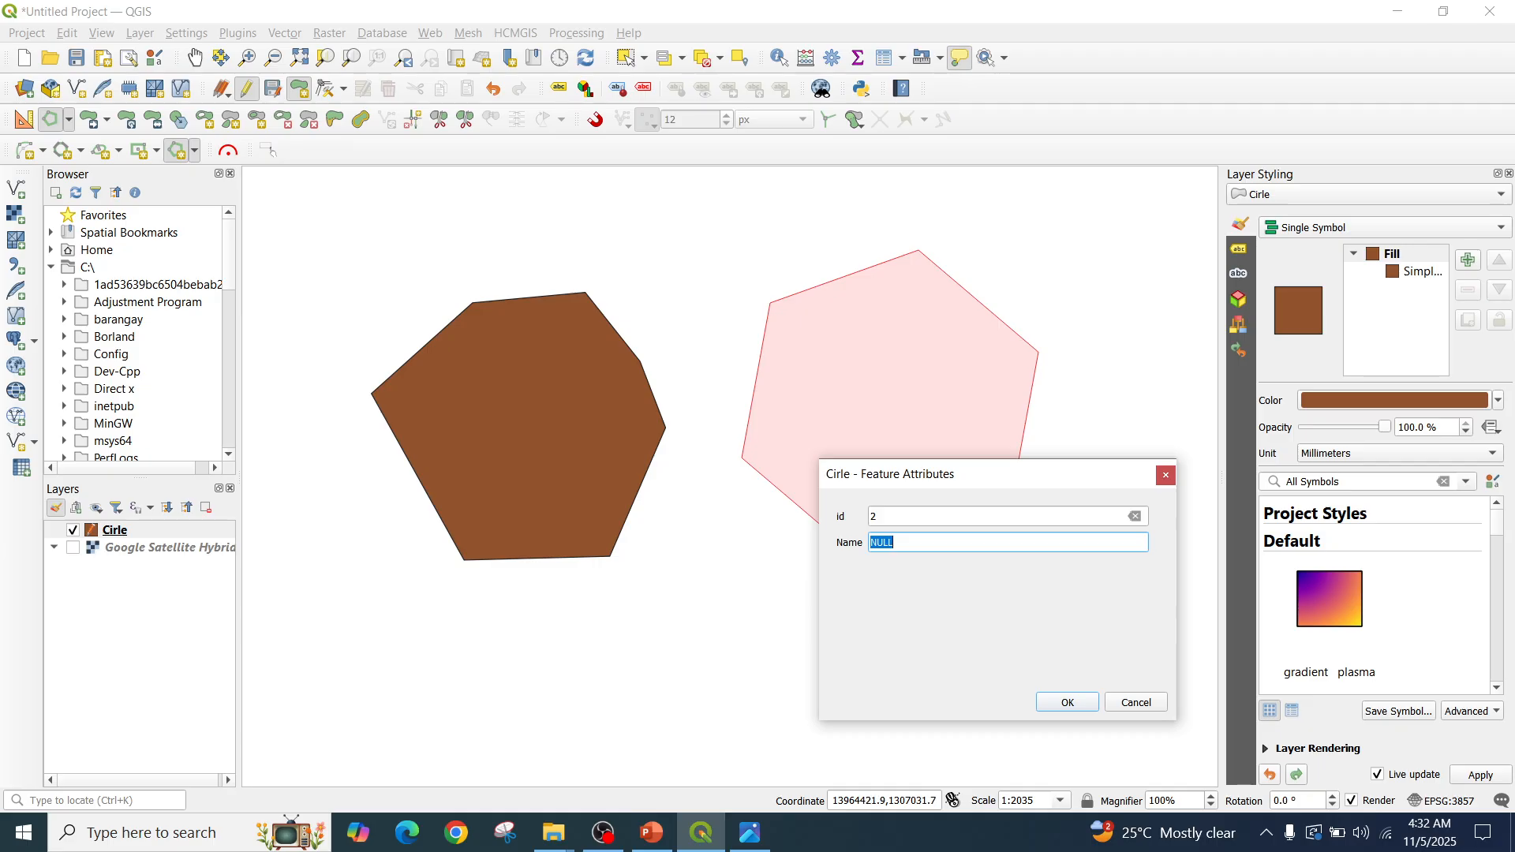
{"action": "type", "text": "Regular Hexagon"}
{"action": "key", "text": "Return"}
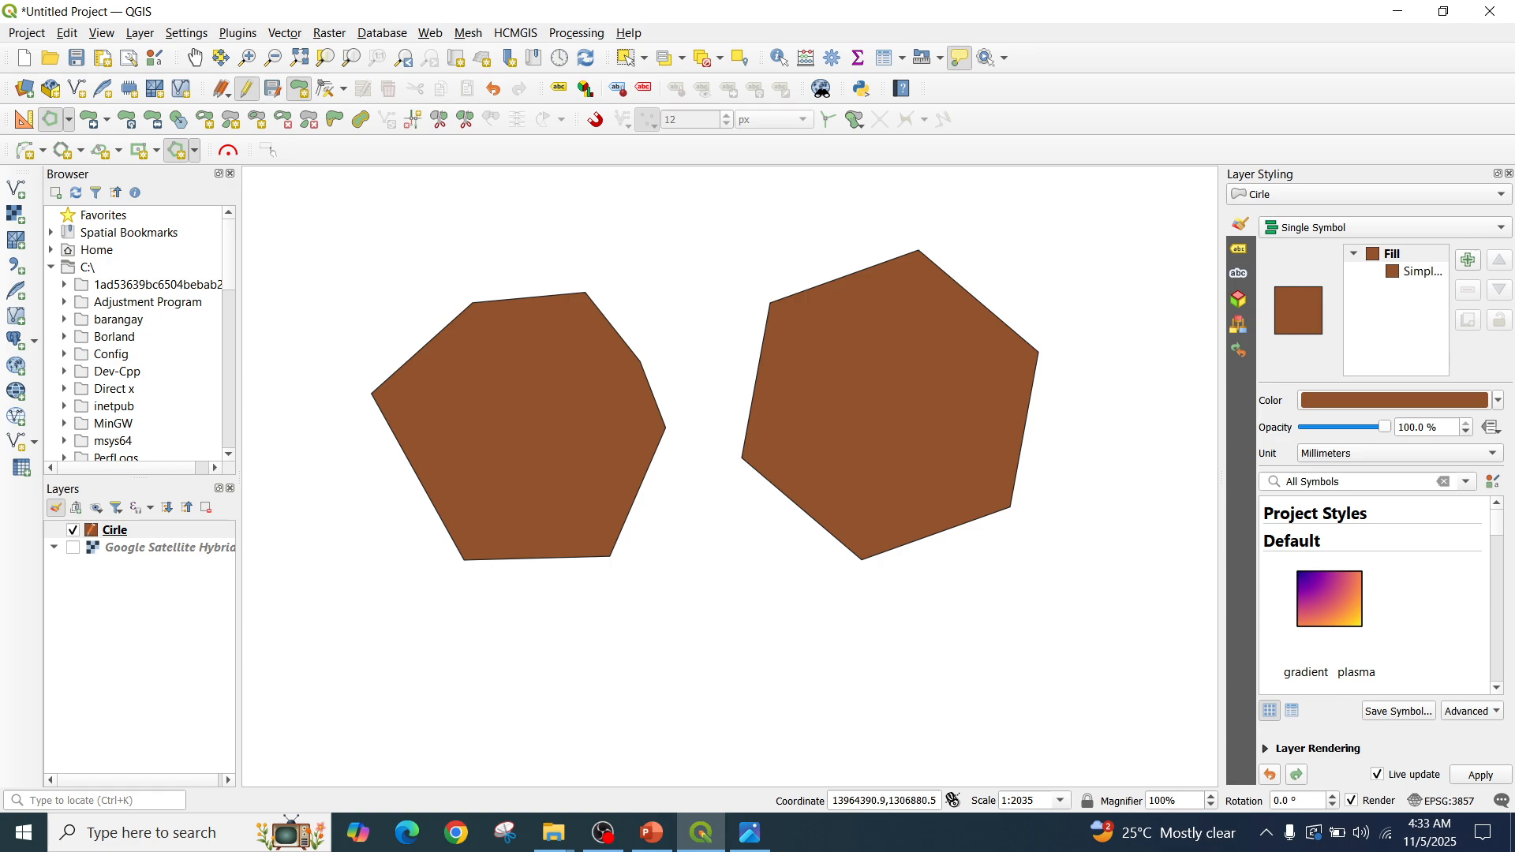
{"action": "left_click", "coordinate": [749, 832]}
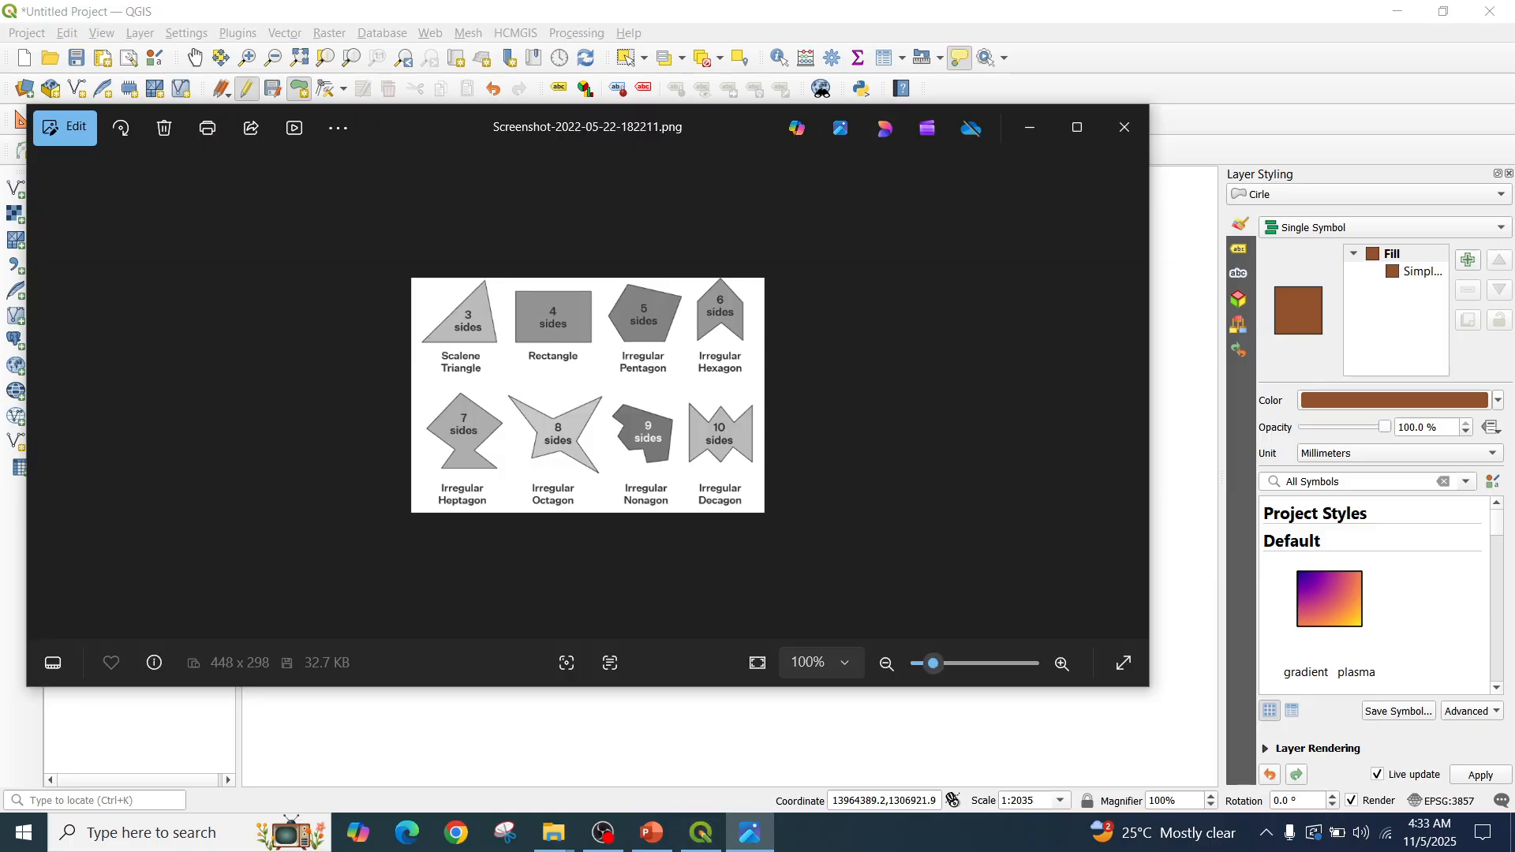
{"action": "left_click", "coordinate": [1029, 127]}
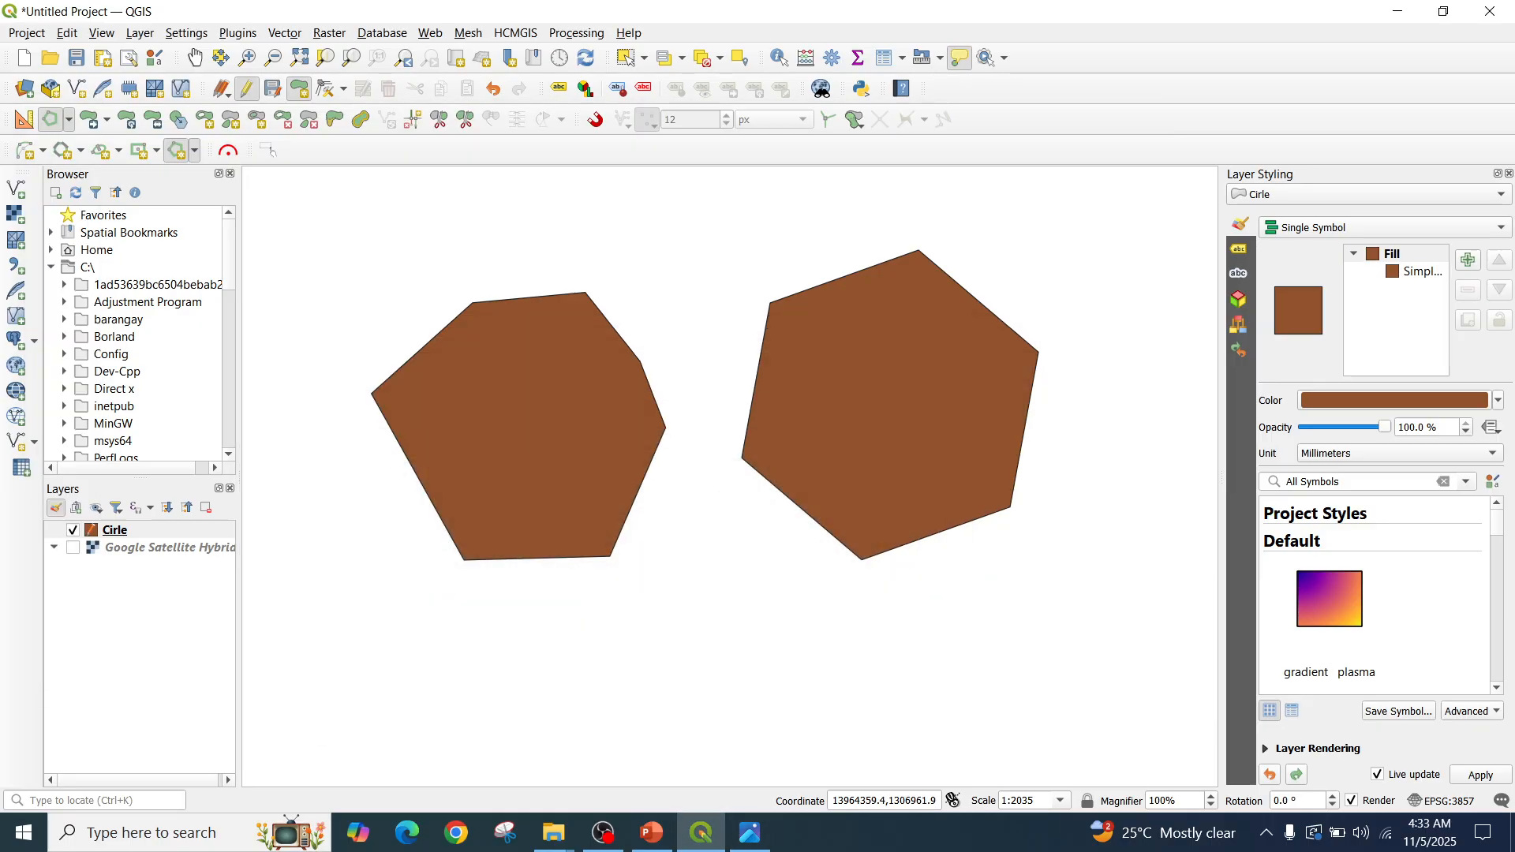
Remove the Cirle layer, discarding its edits, and turn on the Google Satellite Hybrid layer
{"action": "right_click", "coordinate": [107, 530]}
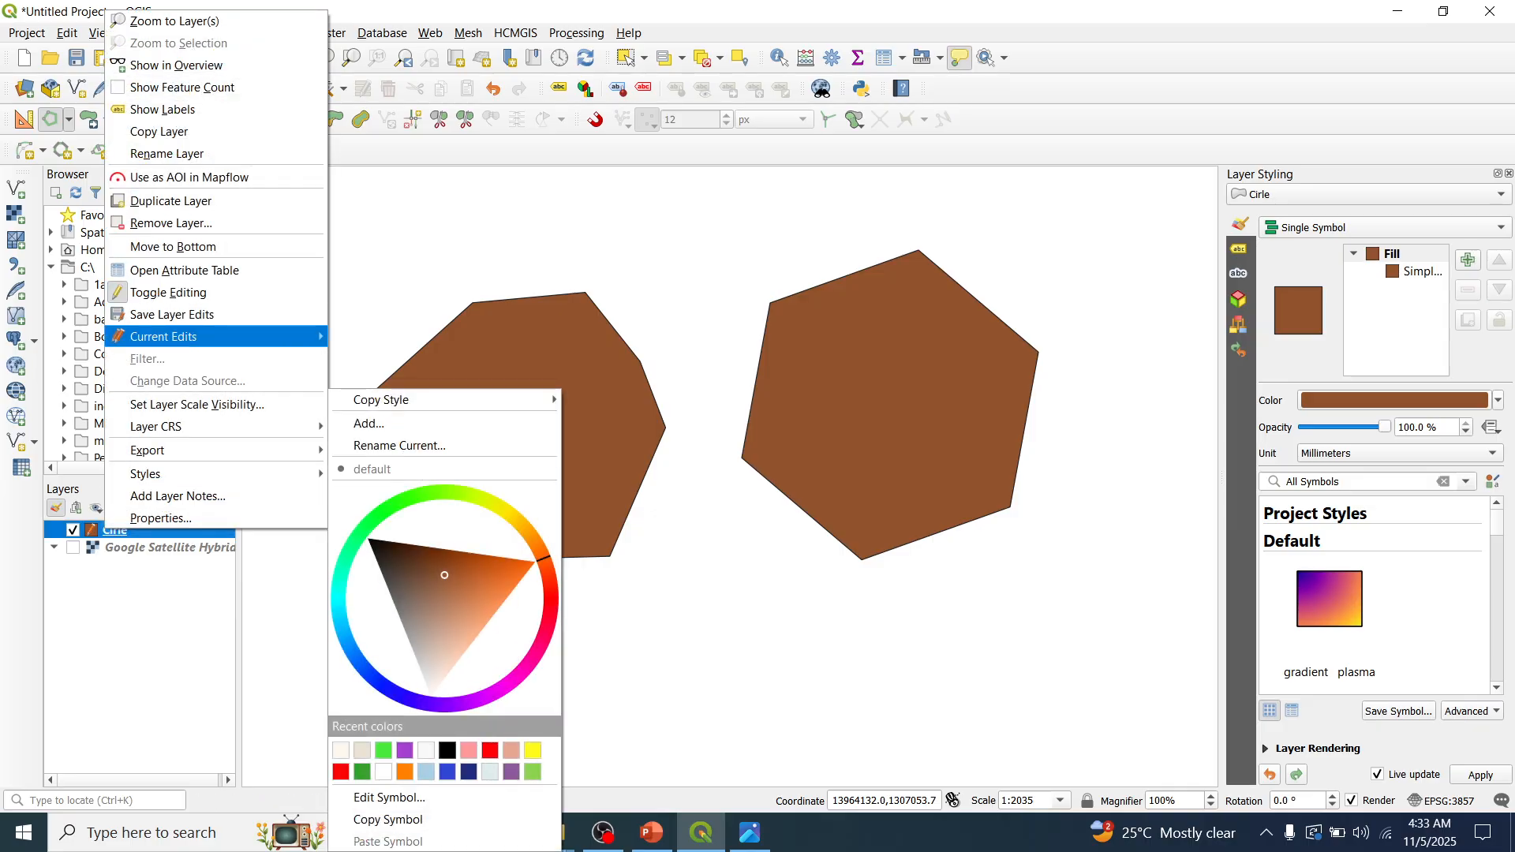
{"action": "left_click", "coordinate": [170, 222]}
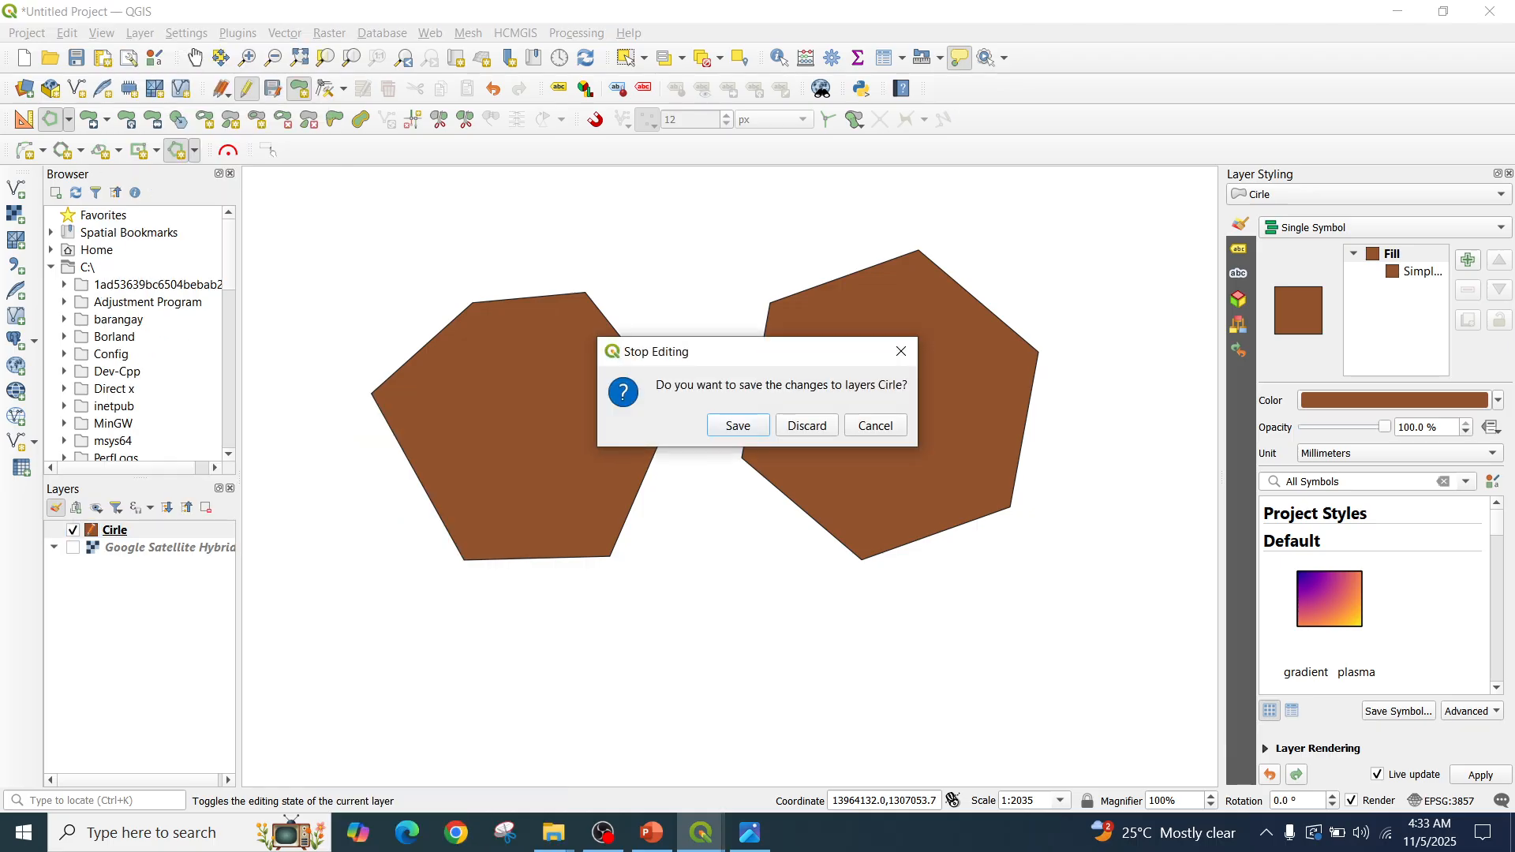
{"action": "left_click", "coordinate": [807, 425]}
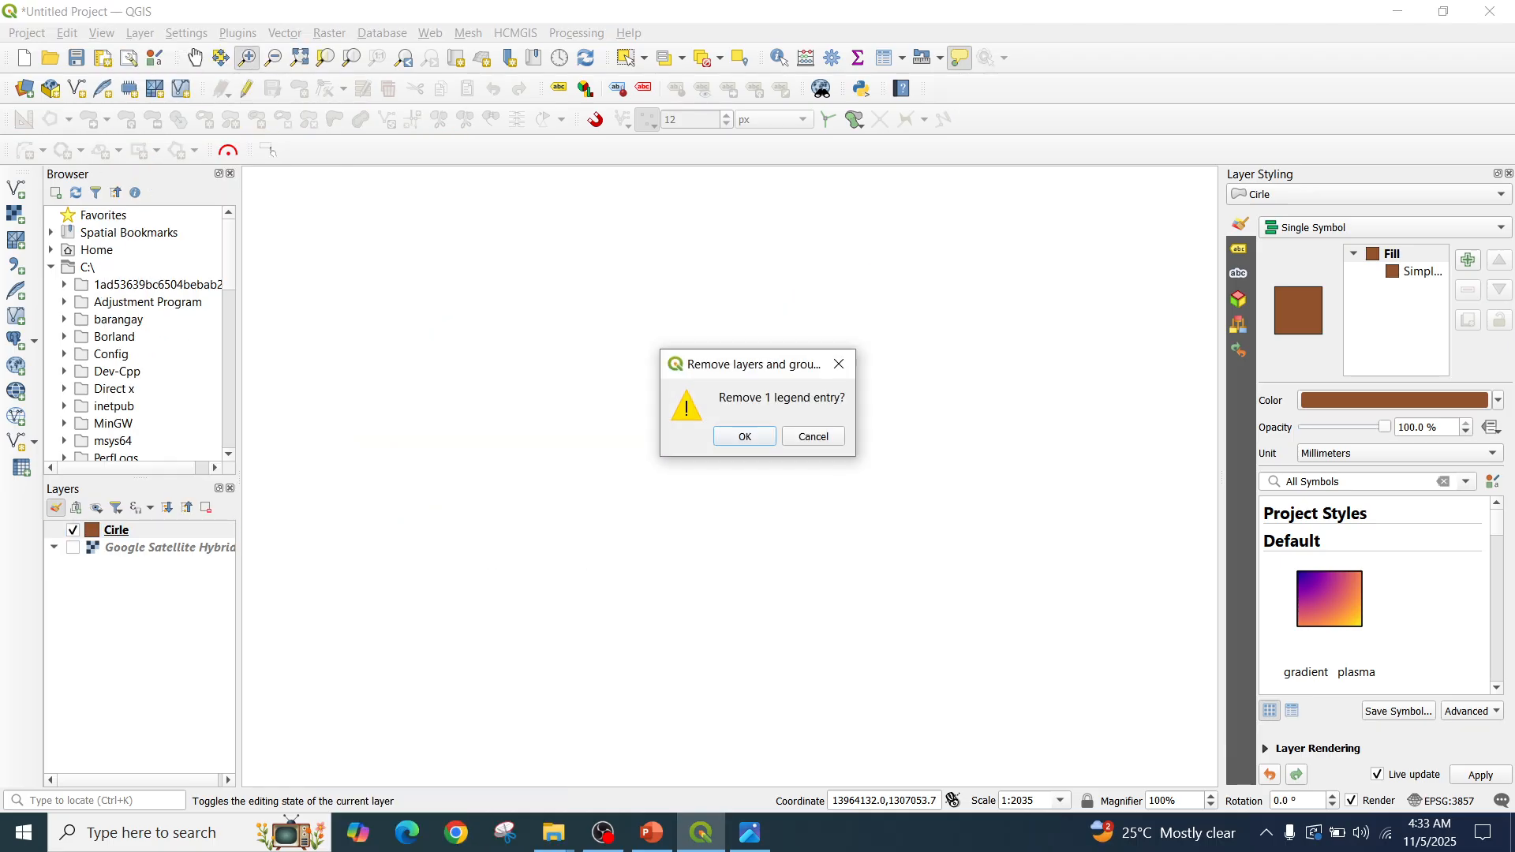
{"action": "key", "text": "Return"}
{"action": "left_click", "coordinate": [72, 530]}
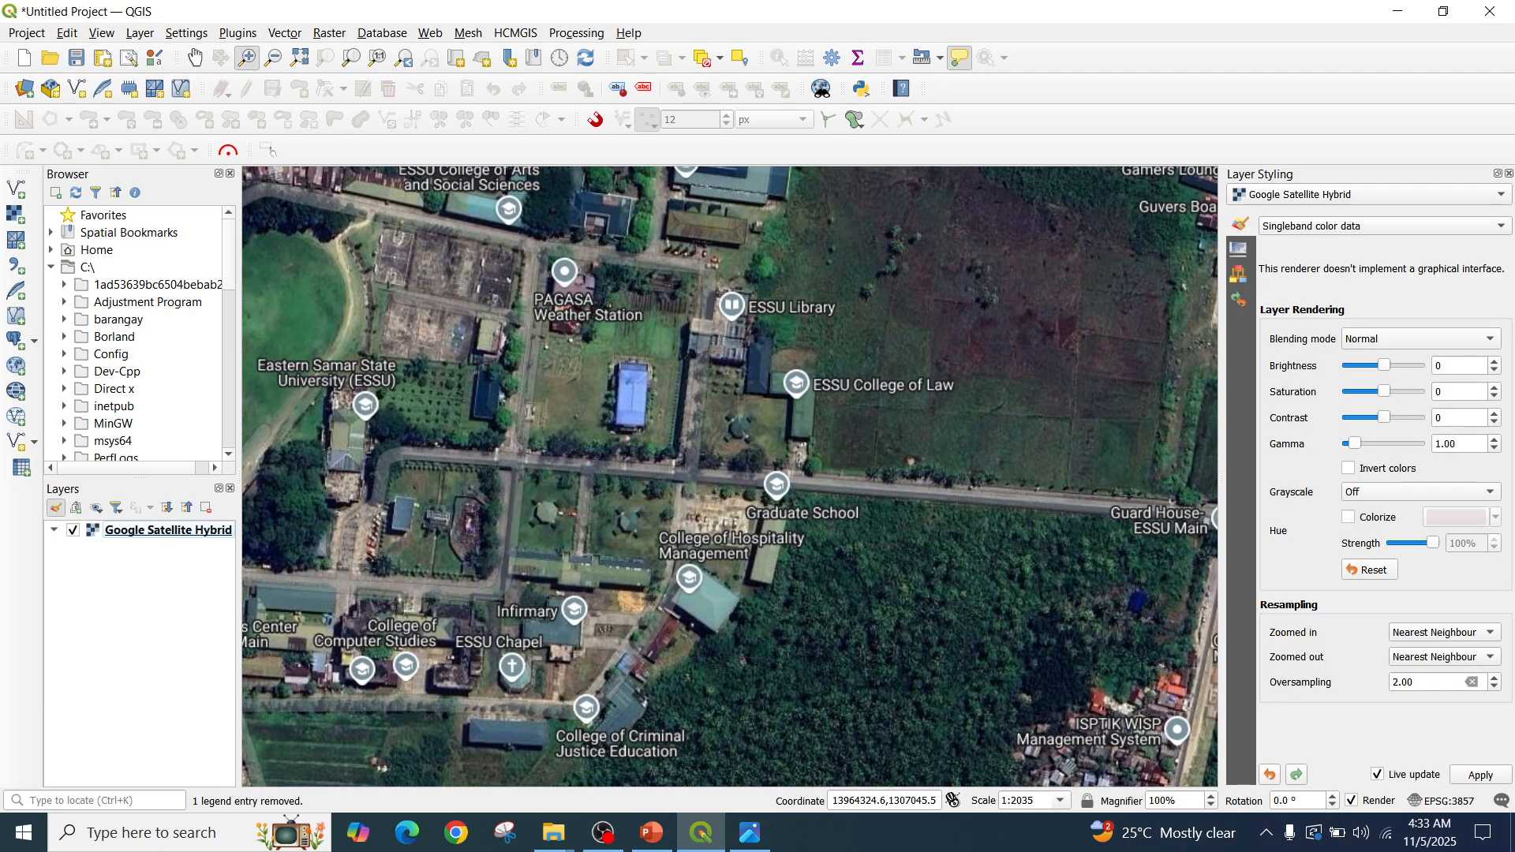
{"action": "scroll", "coordinate": [631, 482], "scroll_direction": "down", "scroll_amount": 1}
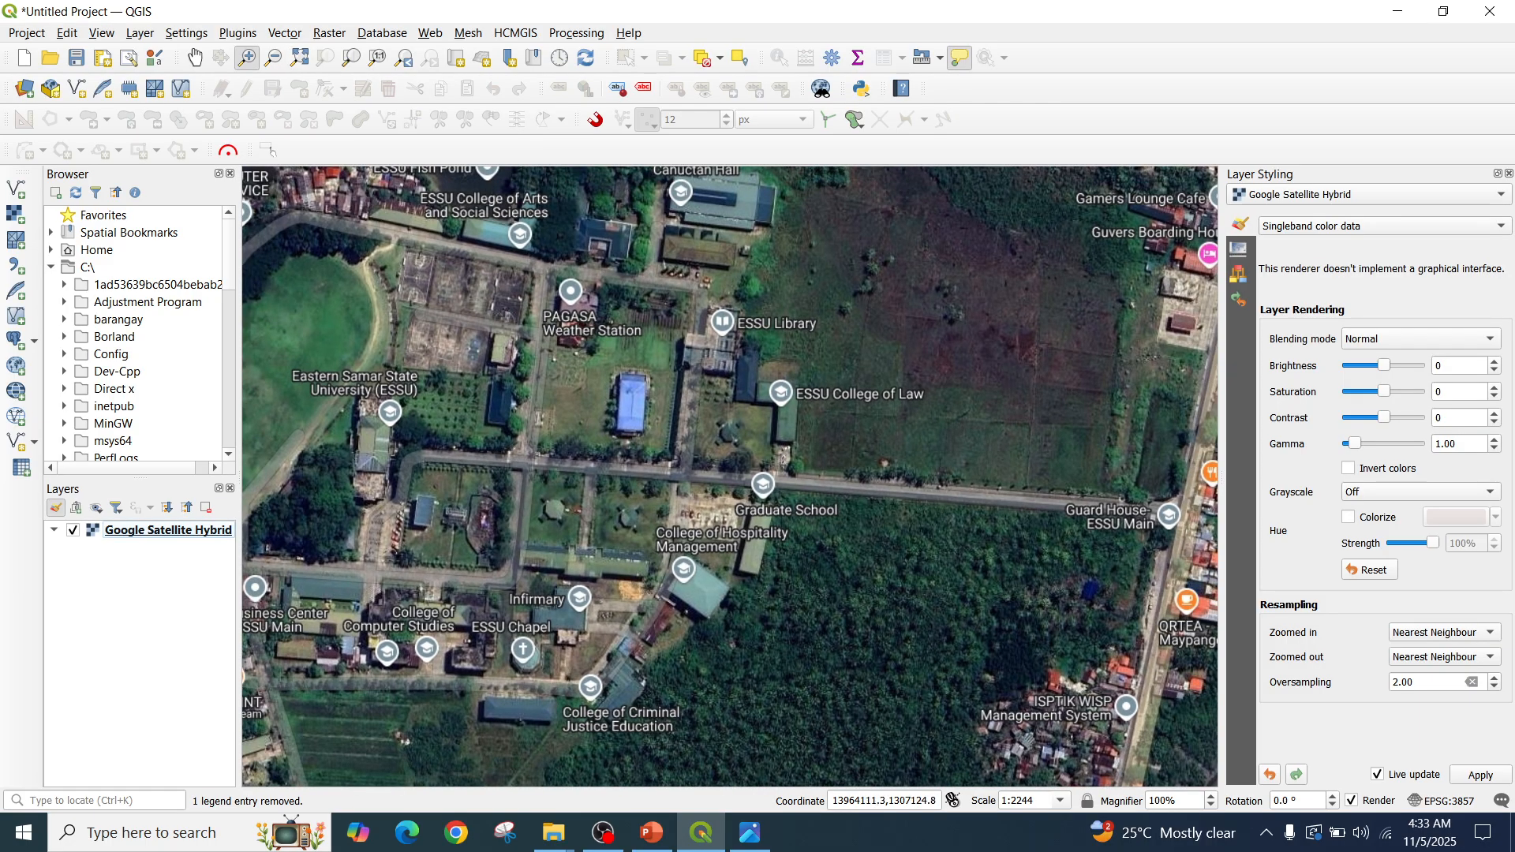
Switch to PowerPoint and examine the ESSU Example slide on campus points, lines and polygons, then return to QGIS
{"action": "key", "text": "alt+Tab"}
{"action": "key", "text": "Down"}
{"action": "key", "text": "Left"}
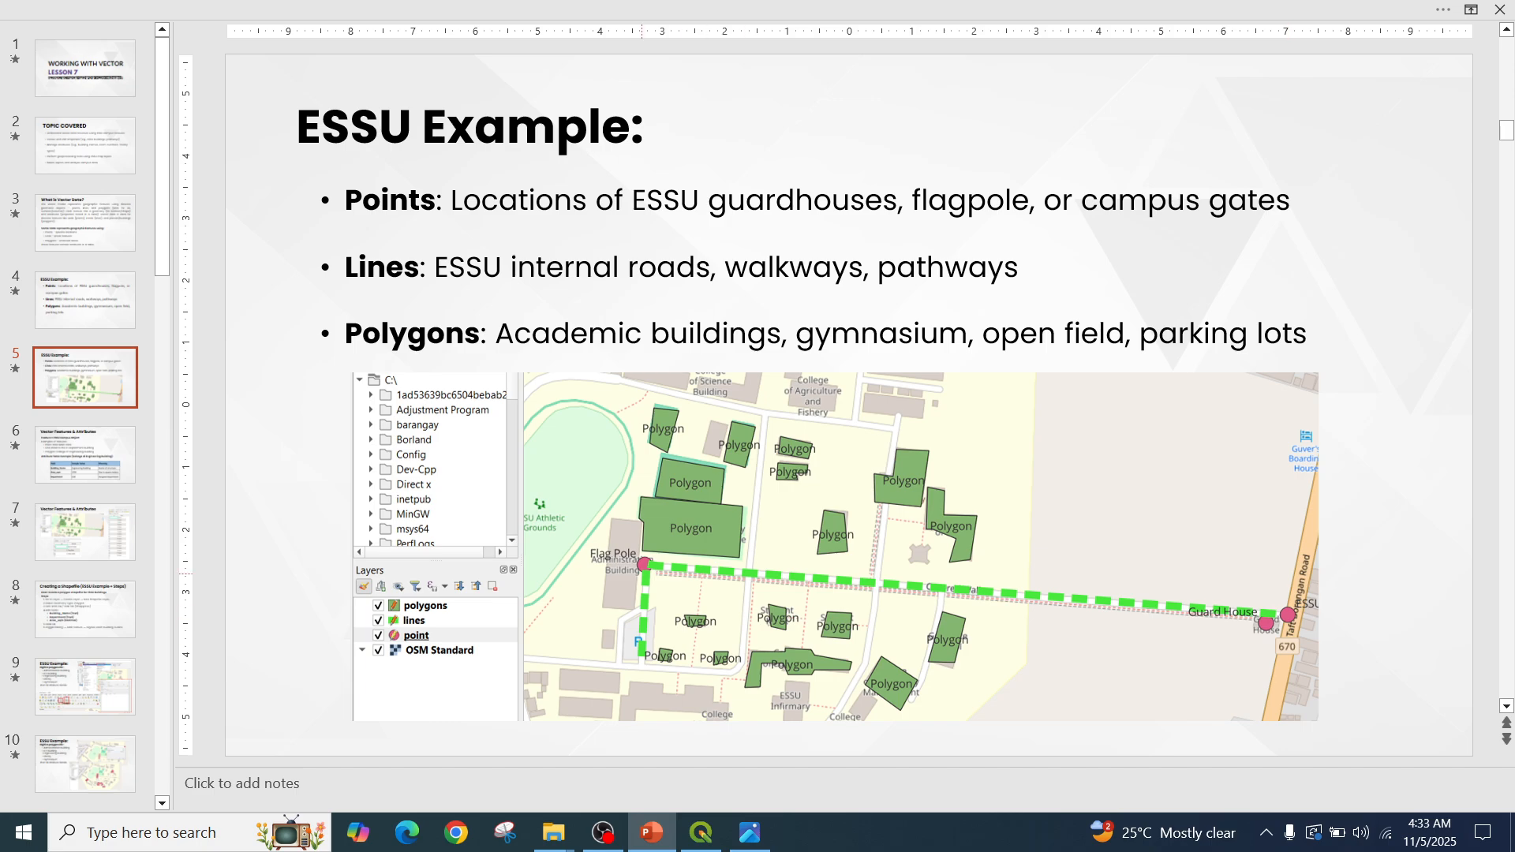
{"action": "key", "text": "alt+Tab"}
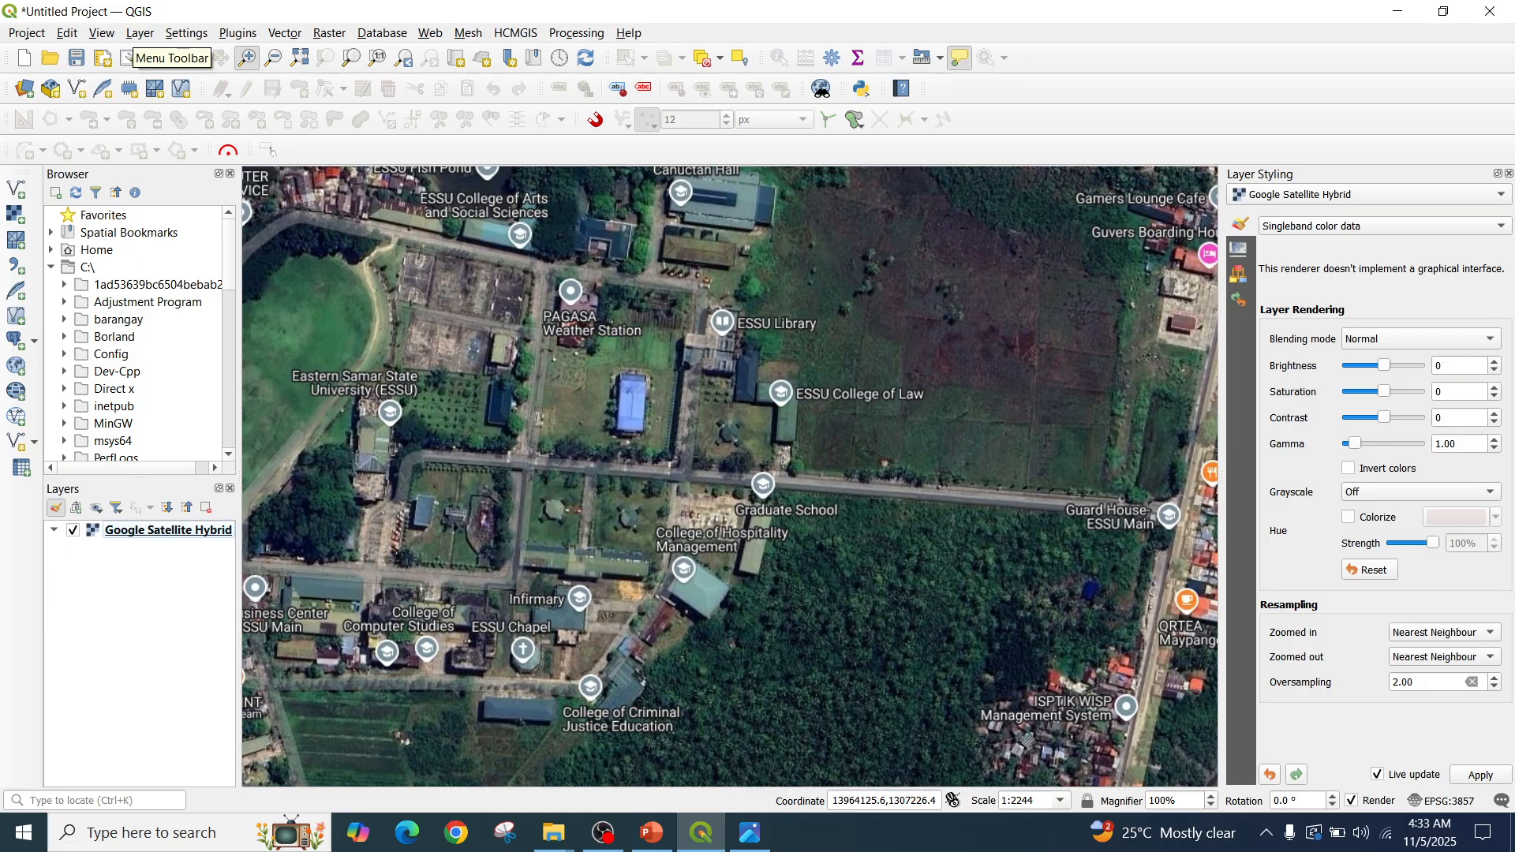
Start a new shapefile layer with the file name Points and the Point geometry type
{"action": "left_click", "coordinate": [140, 33]}
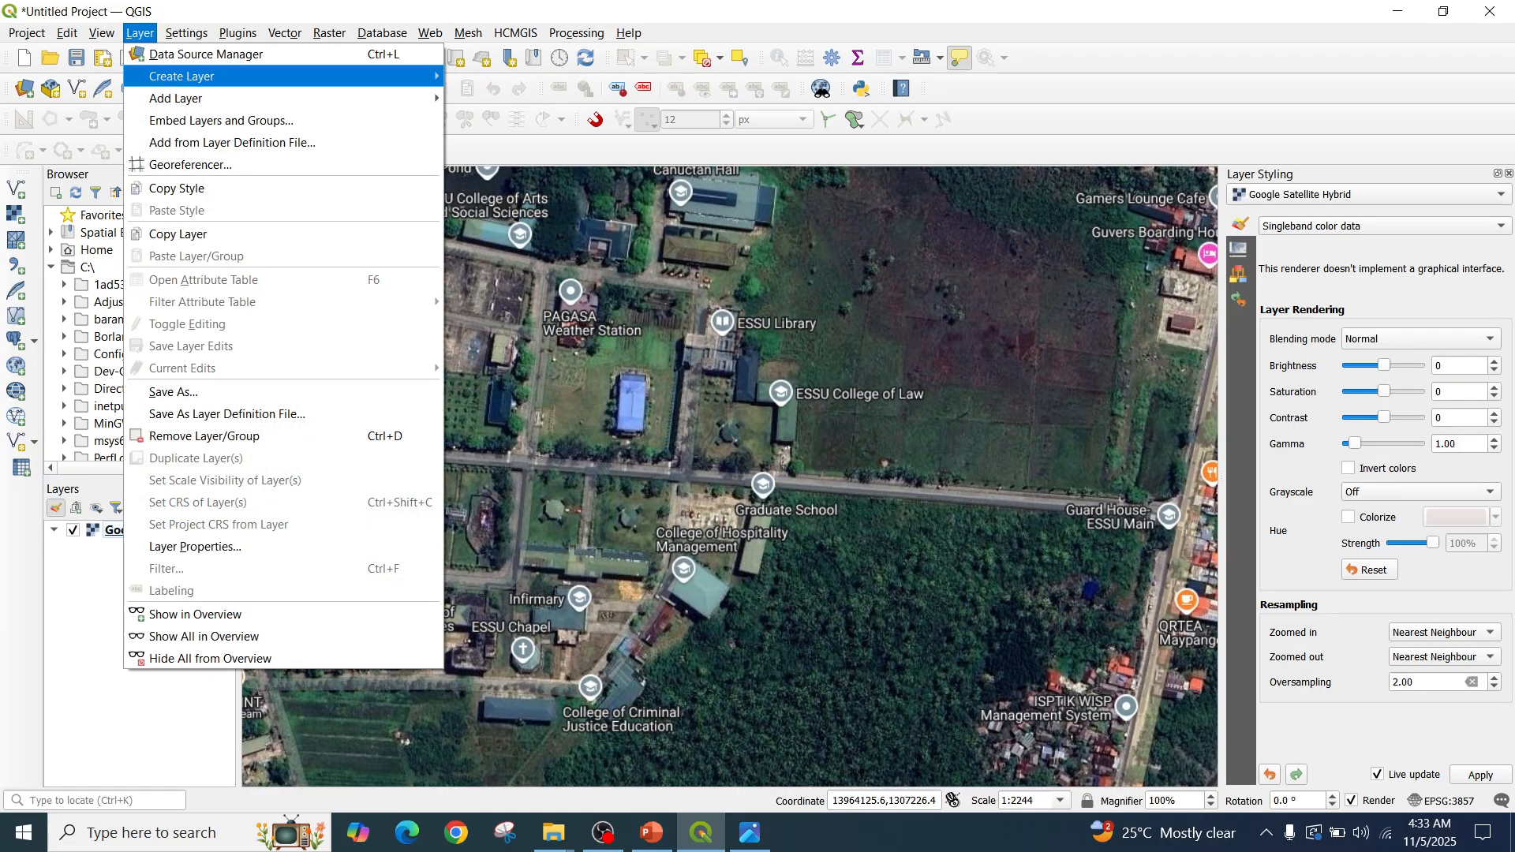
{"action": "mouse_move", "coordinate": [182, 76]}
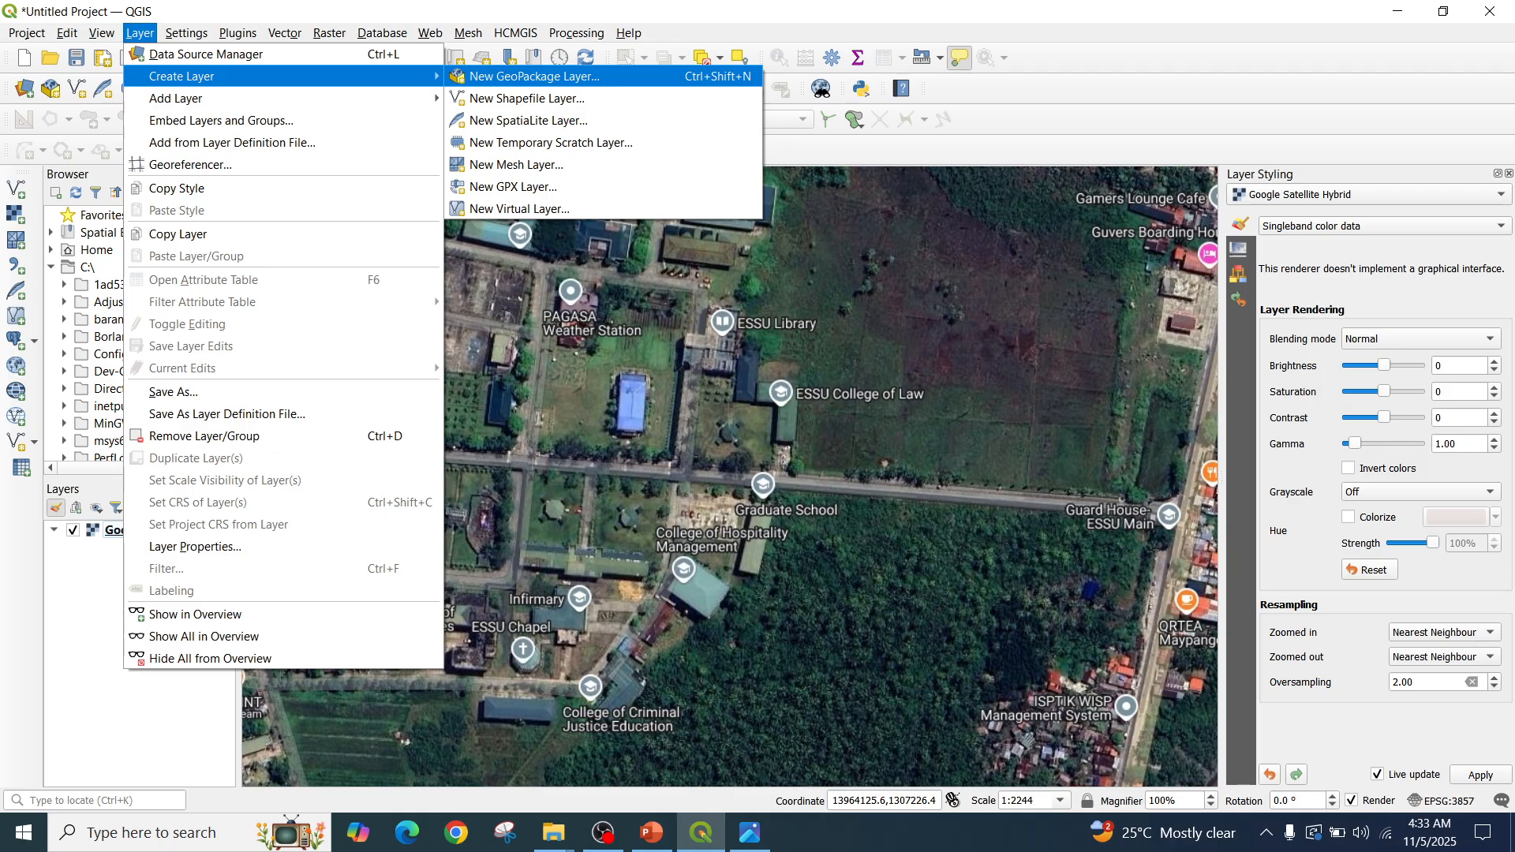
{"action": "left_click", "coordinate": [527, 98]}
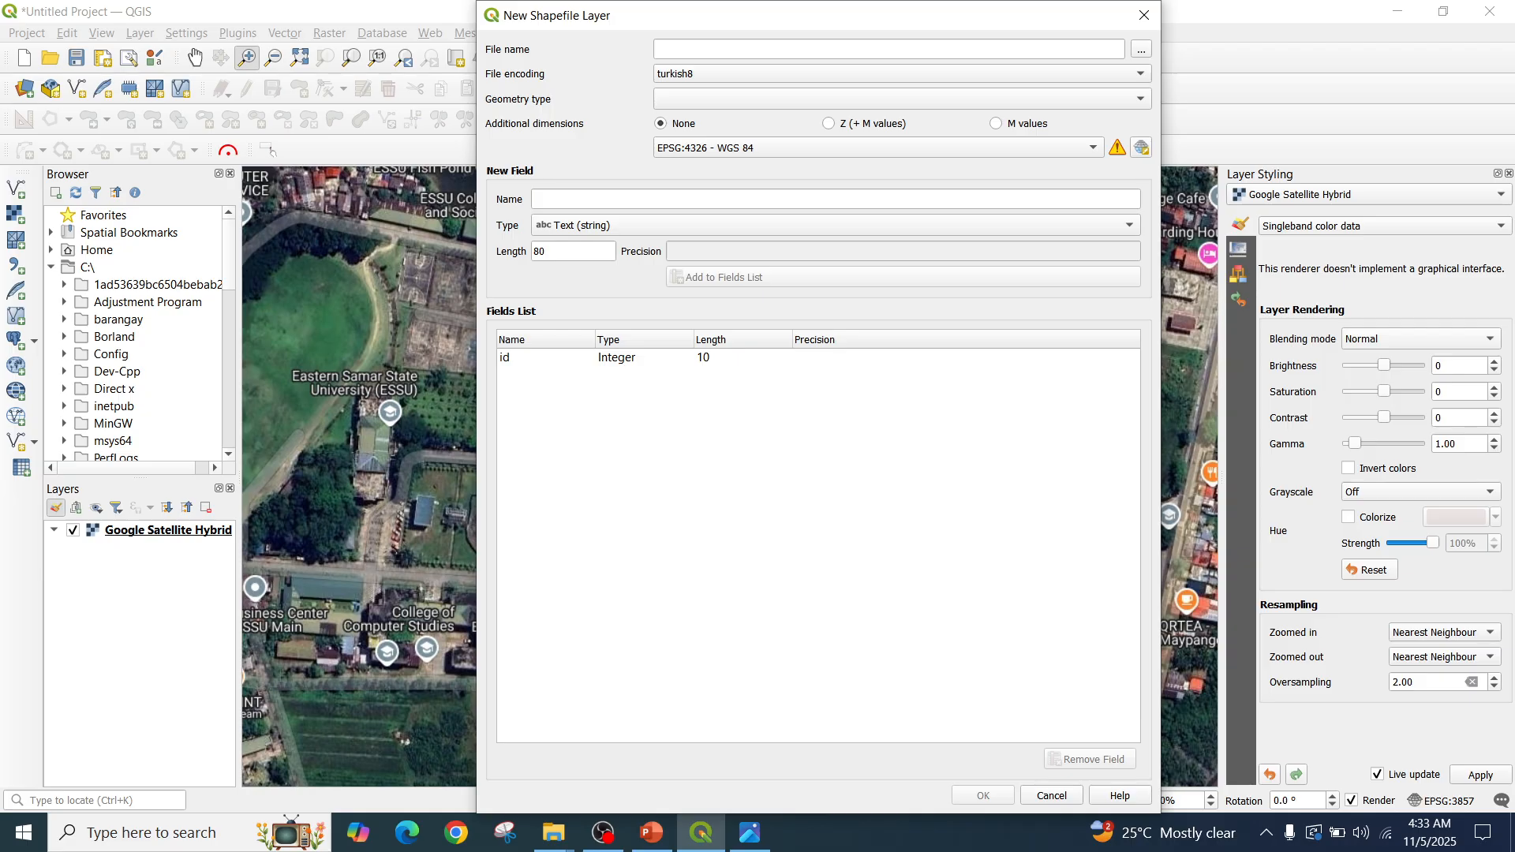
{"action": "left_click", "coordinate": [888, 49]}
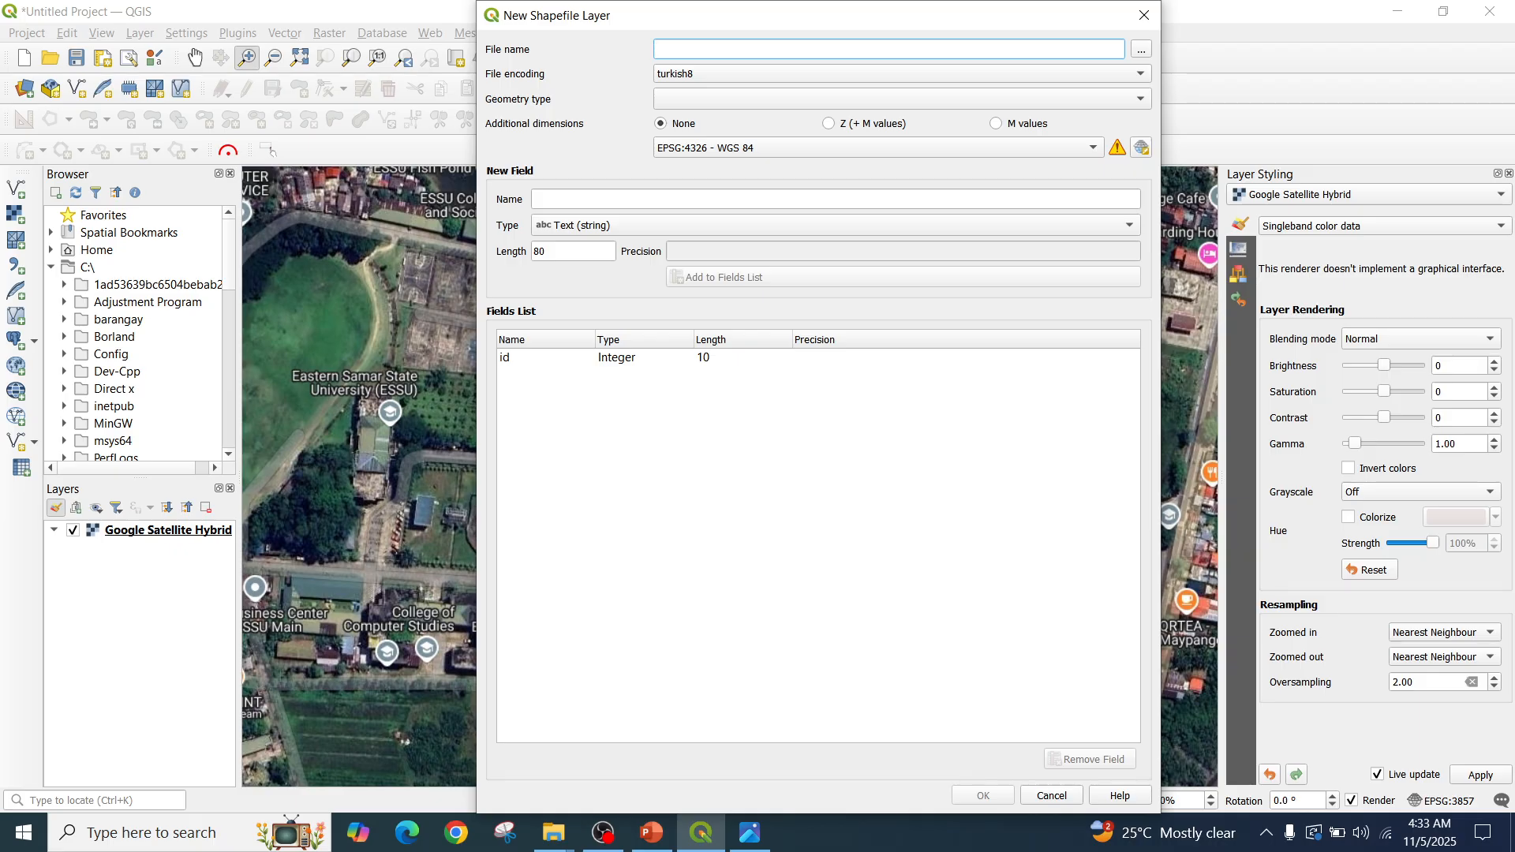
{"action": "type", "text": "Points"}
{"action": "left_click", "coordinate": [902, 100]}
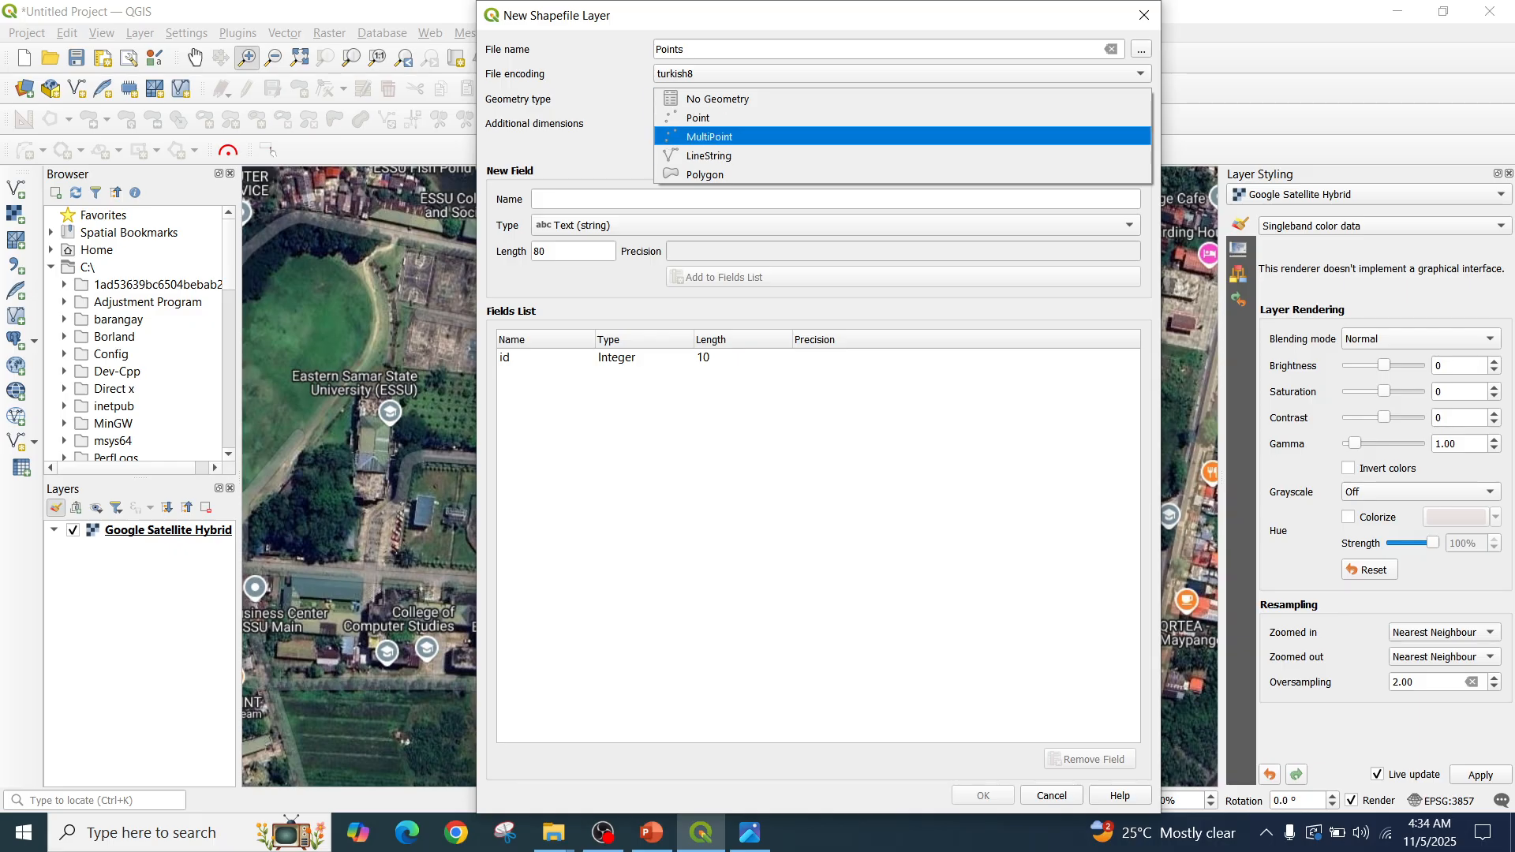
{"action": "left_click", "coordinate": [699, 118]}
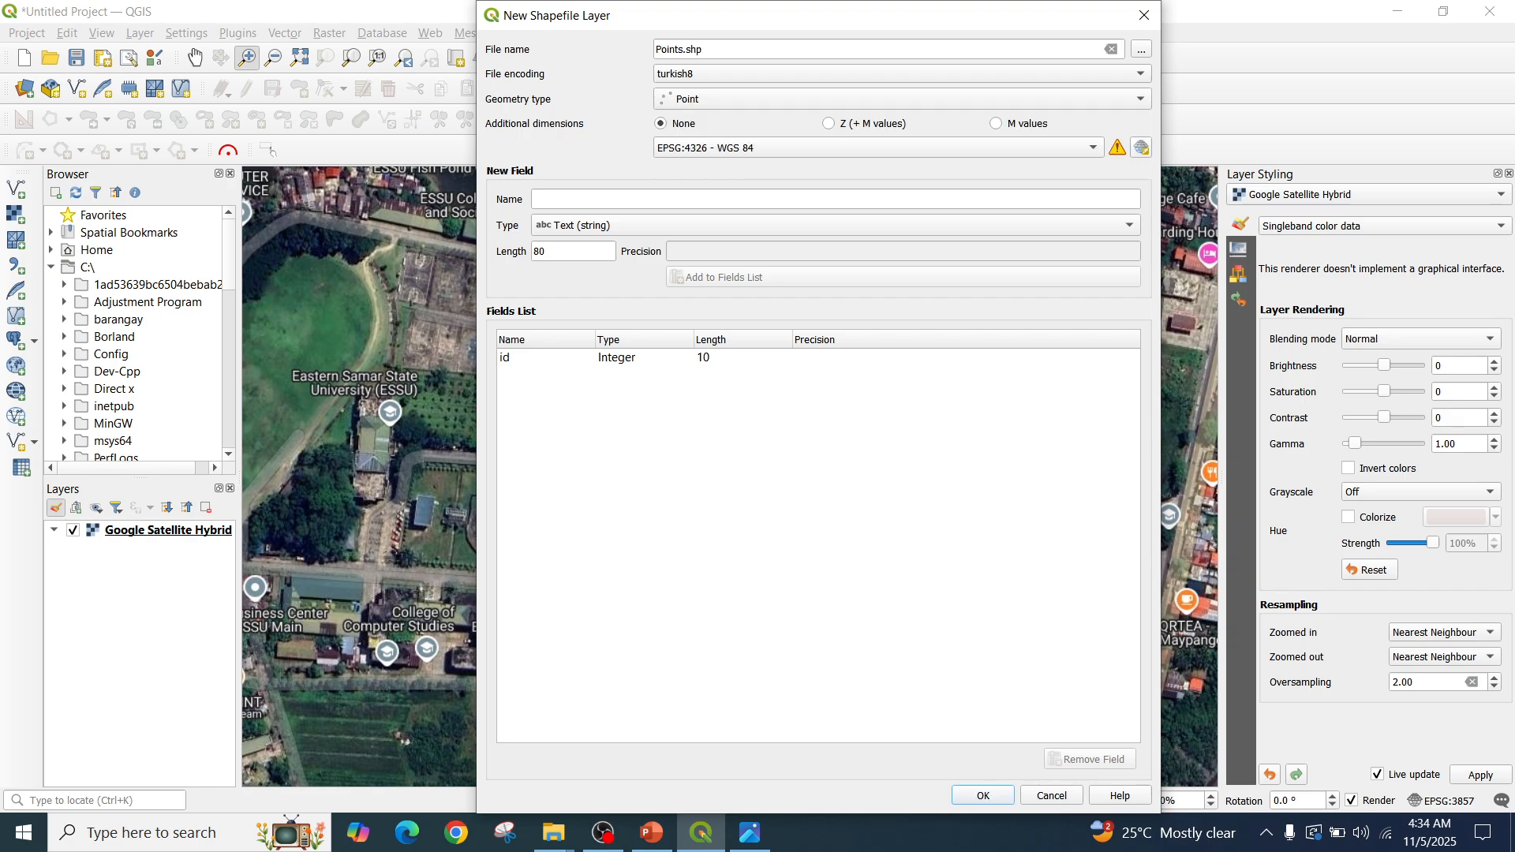
Add a text field called Name with length 80 and create the layer, overwriting the existing file
{"action": "type", "text": "Name"}
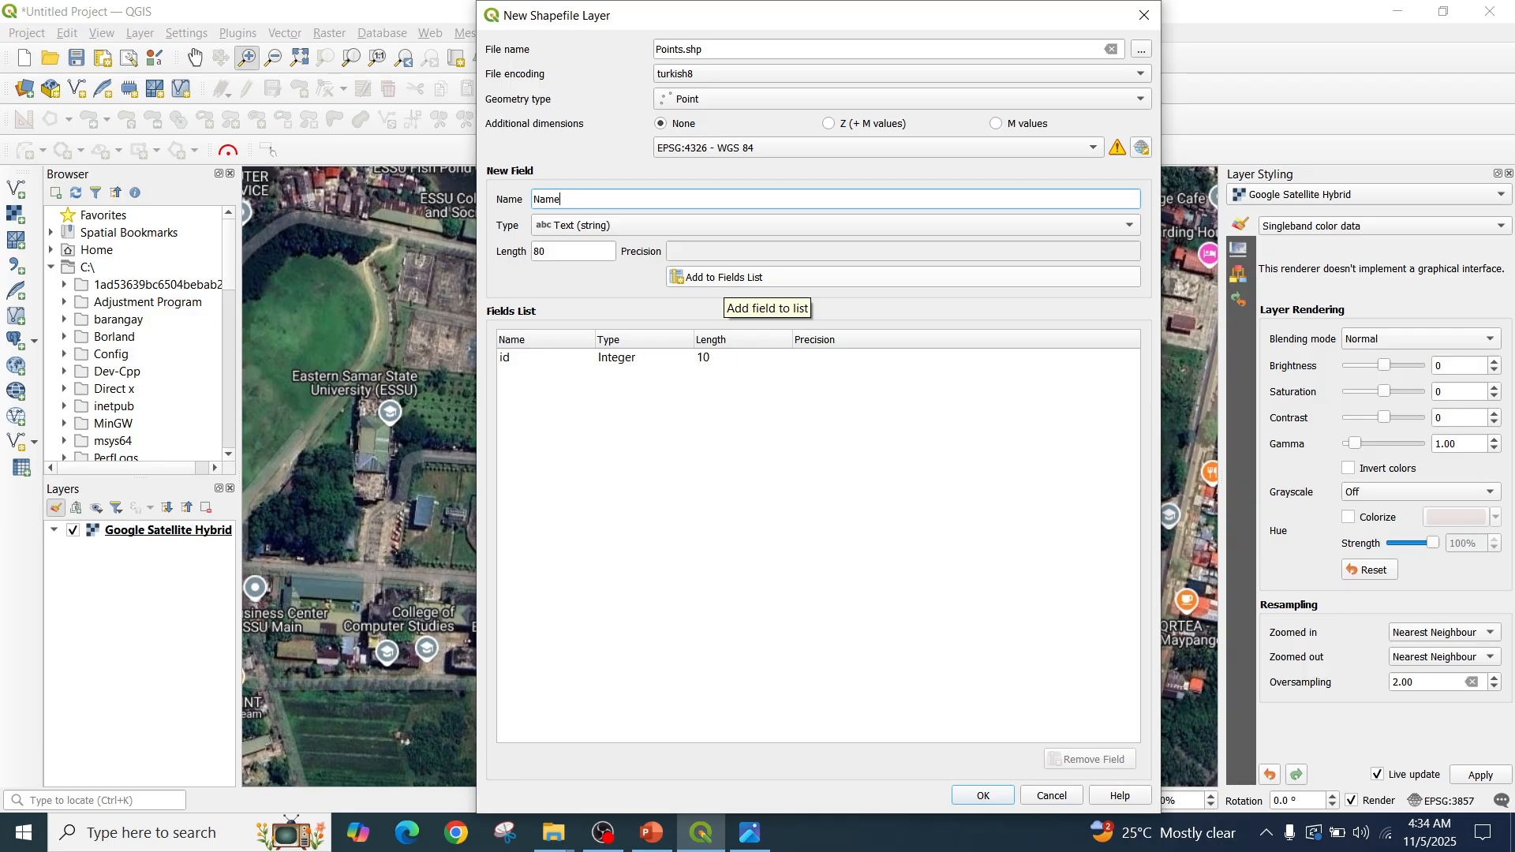
{"action": "left_click", "coordinate": [720, 277]}
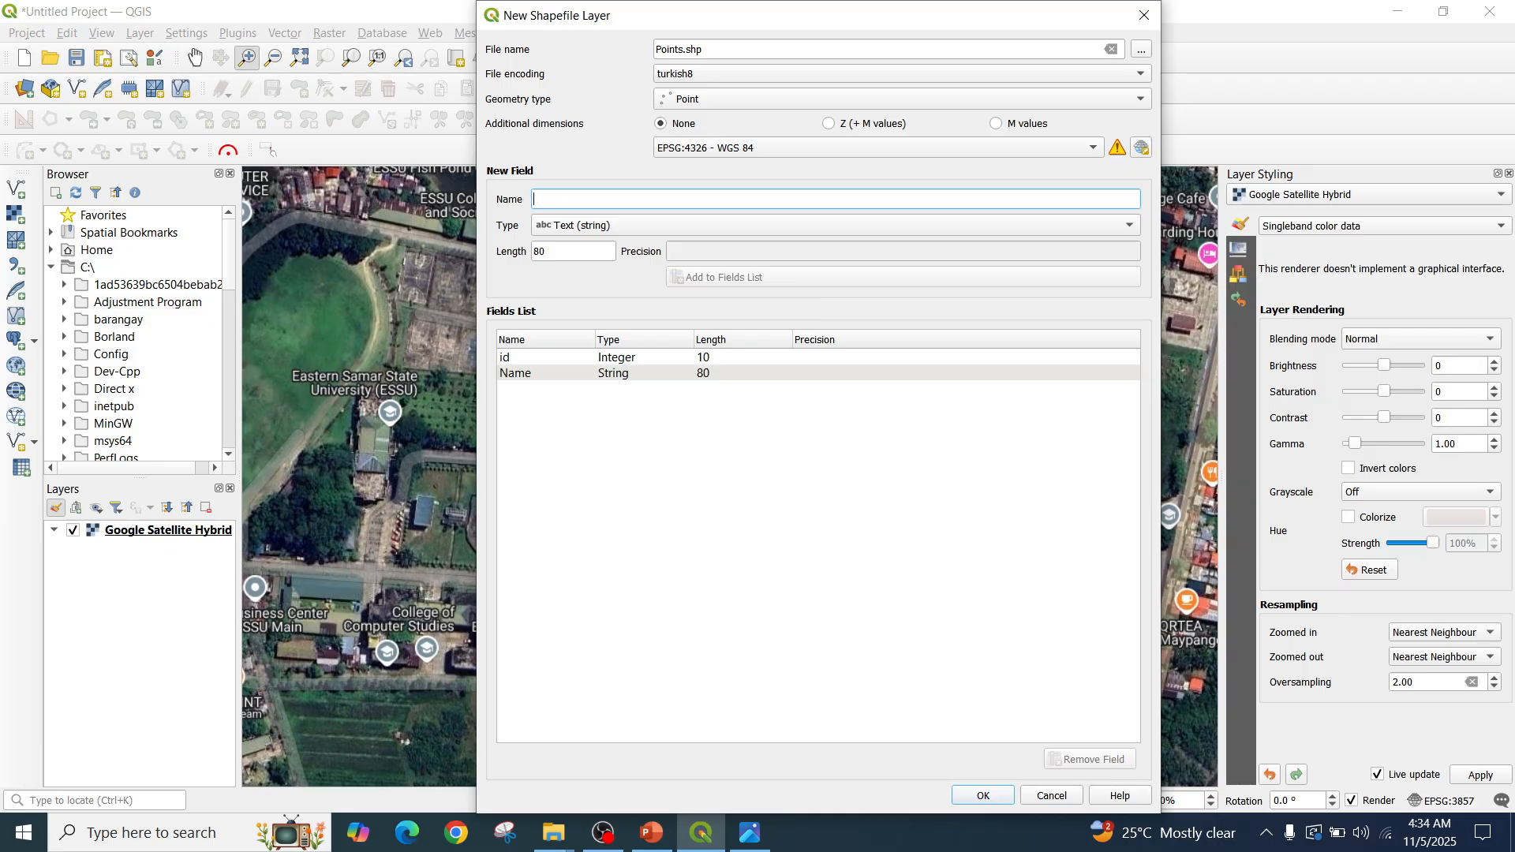
{"action": "left_click", "coordinate": [983, 795]}
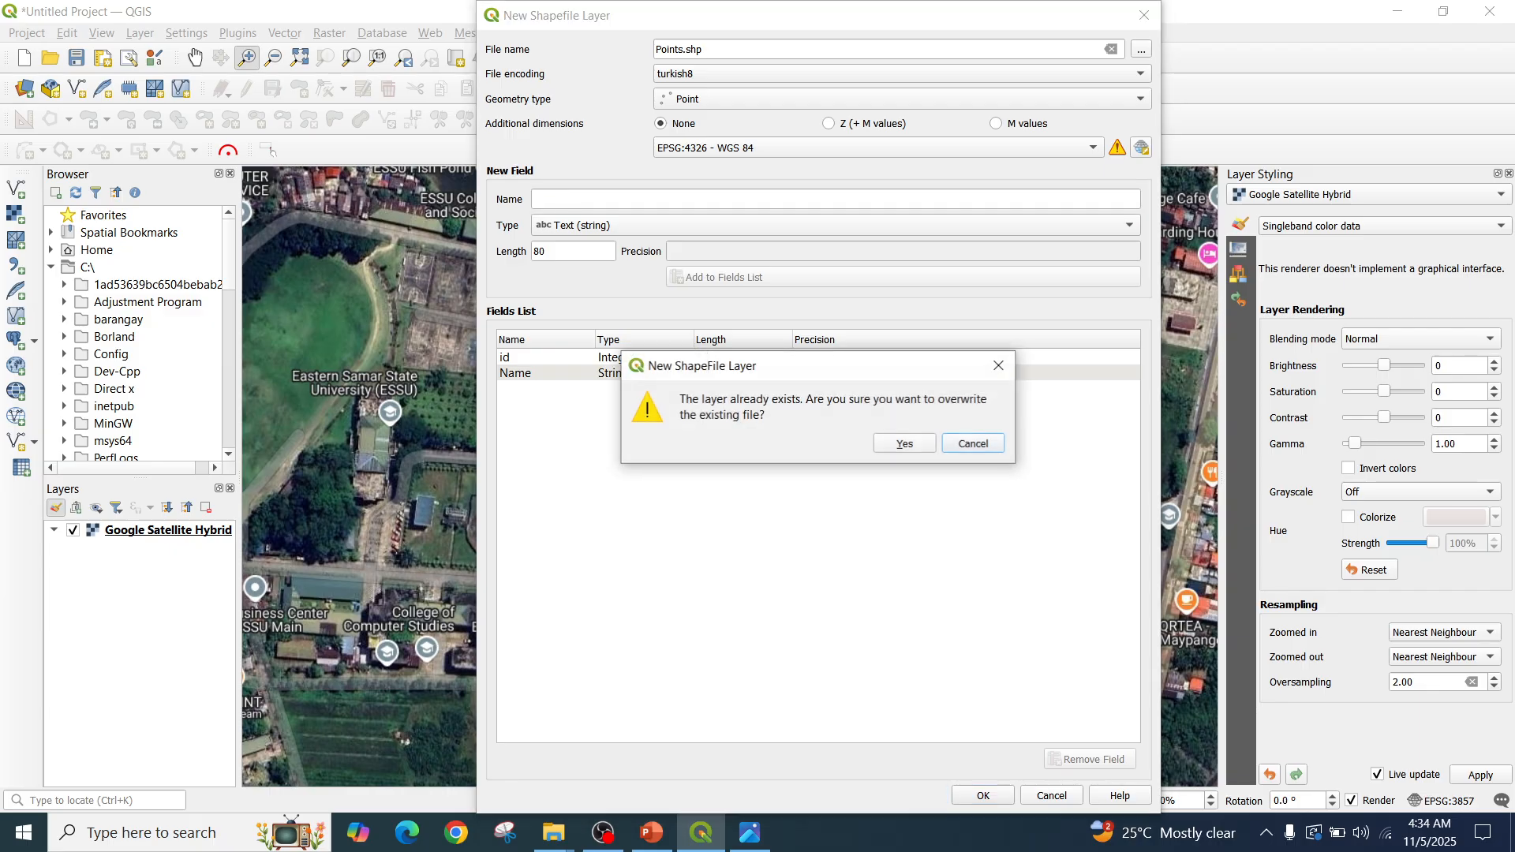
{"action": "left_click", "coordinate": [904, 443]}
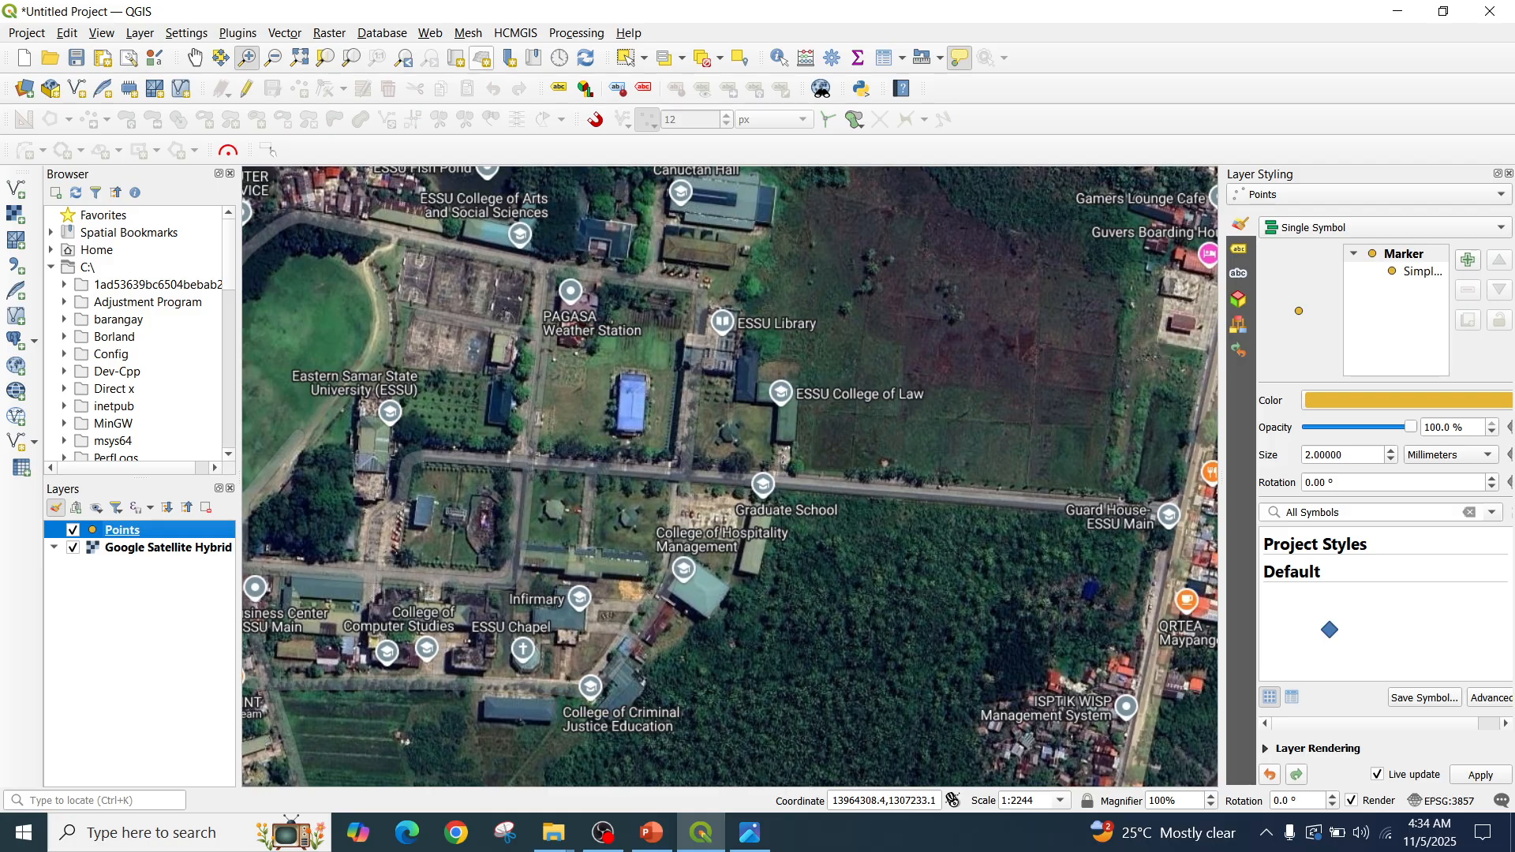
Make the Points layer editable and add a point at the guard house with id 1 and the name "Guard House"
{"action": "left_click", "coordinate": [247, 88]}
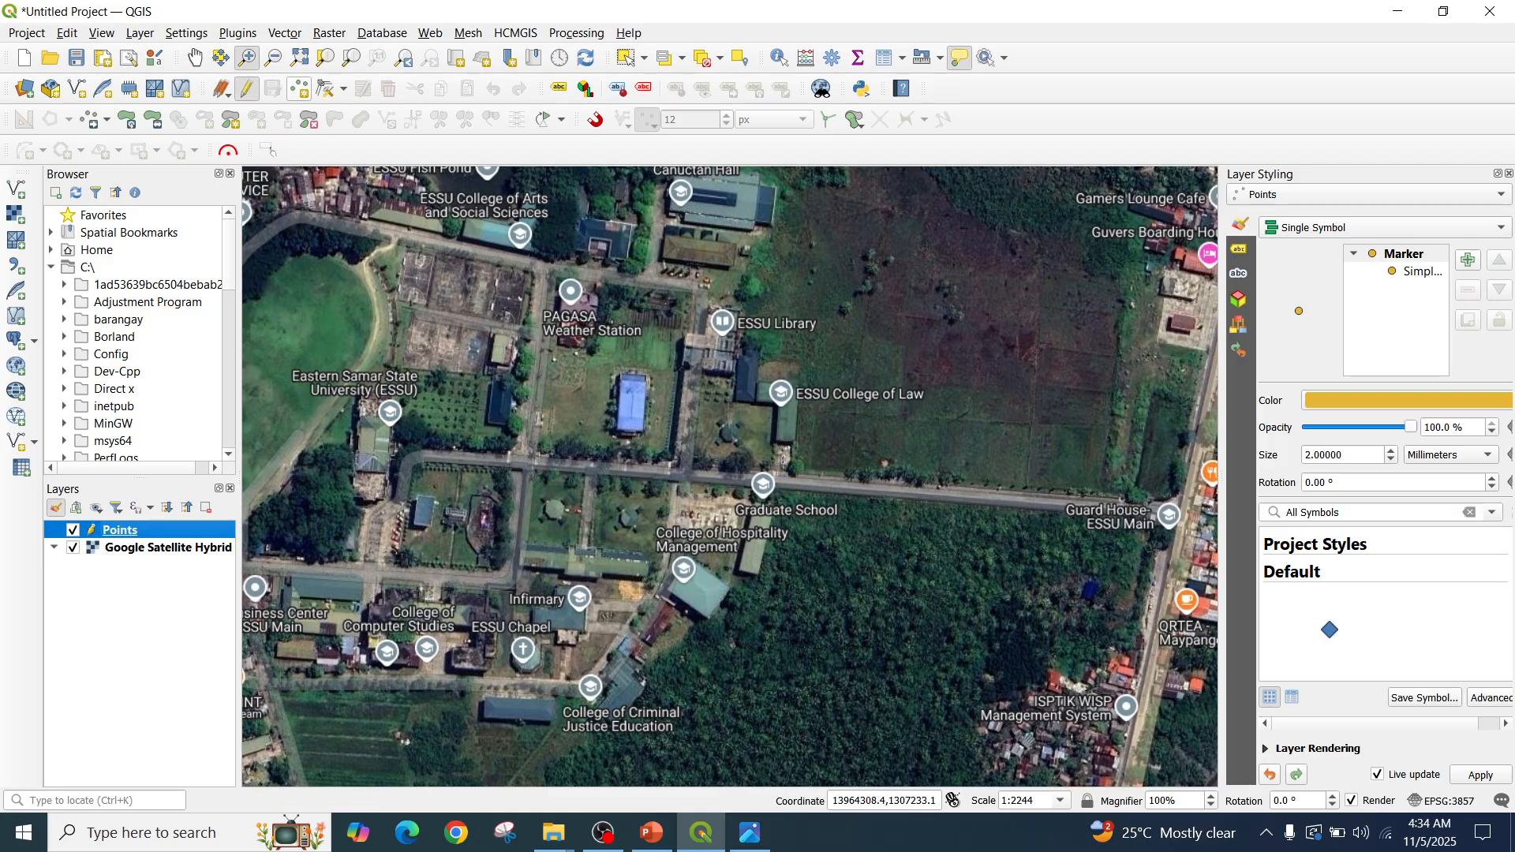
{"action": "key", "text": "ctrl+."}
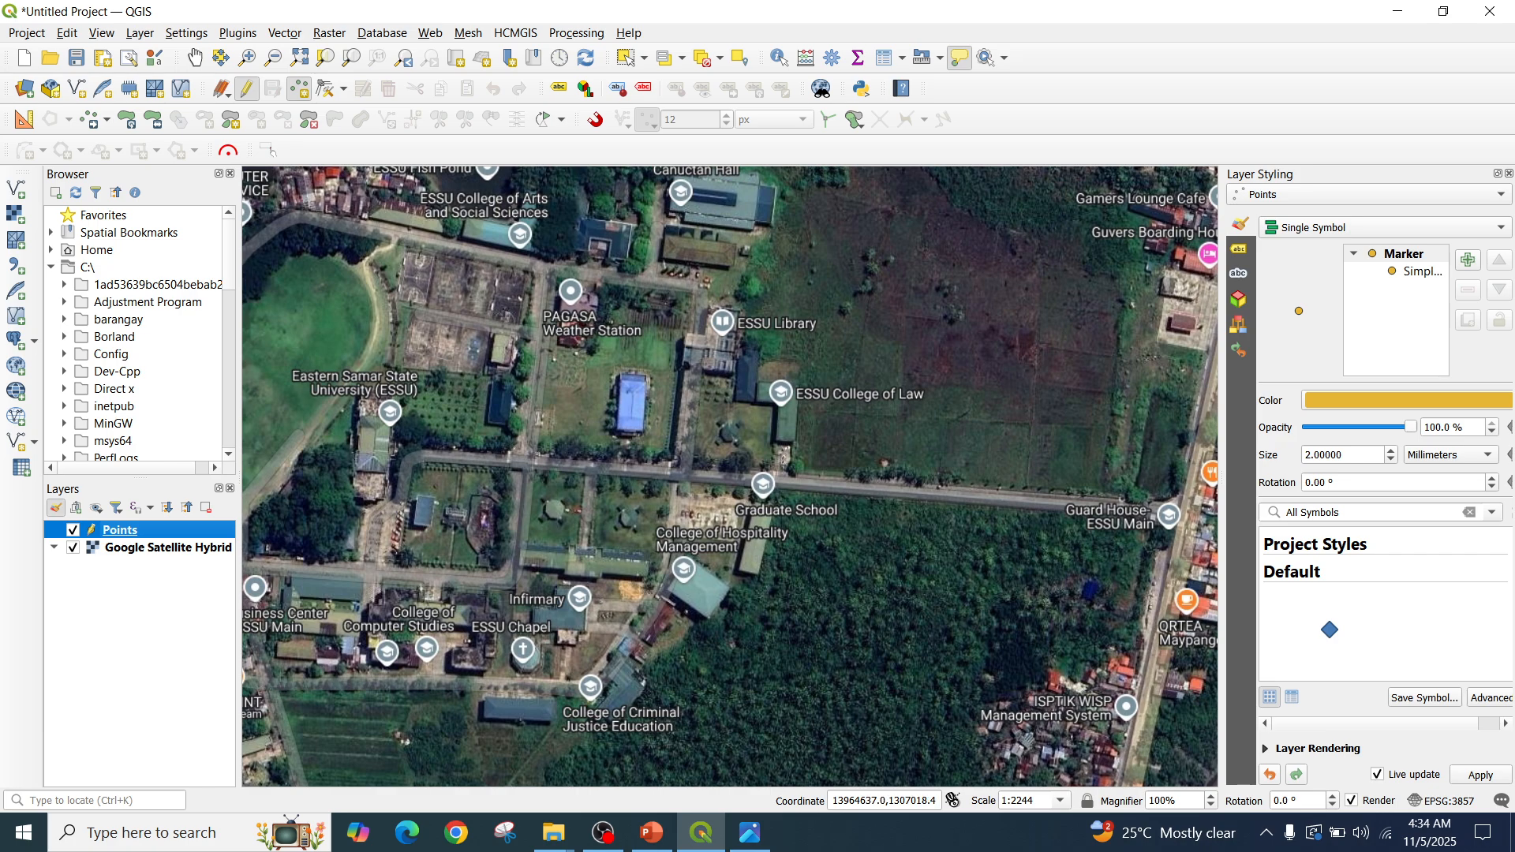
{"action": "left_click", "coordinate": [1137, 499]}
{"action": "type", "text": "1"}
{"action": "key", "text": "Tab"}
{"action": "type", "text": "Guard House"}
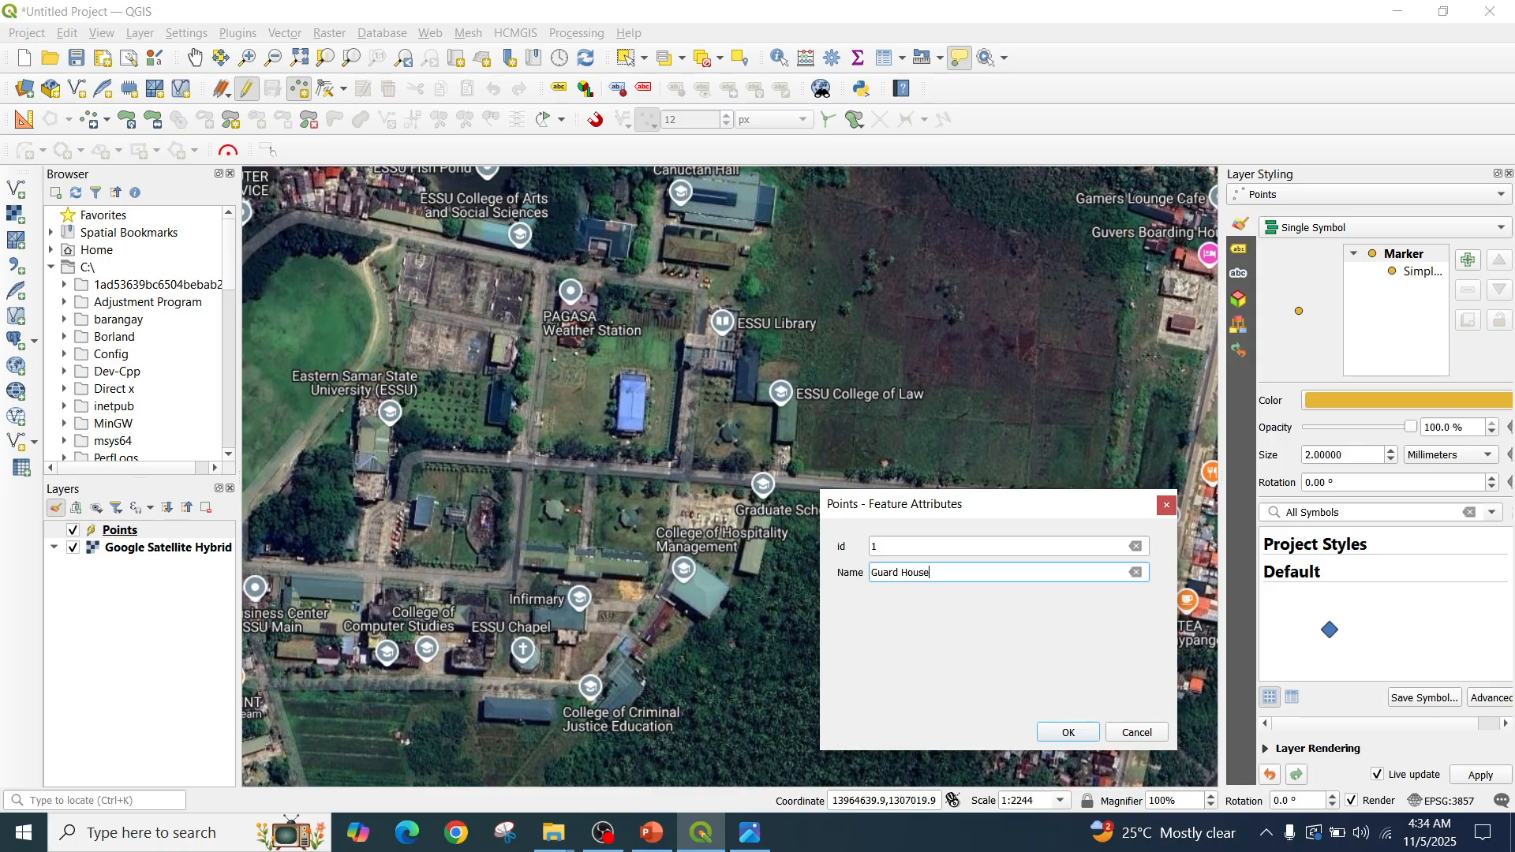
{"action": "key", "text": "Return"}
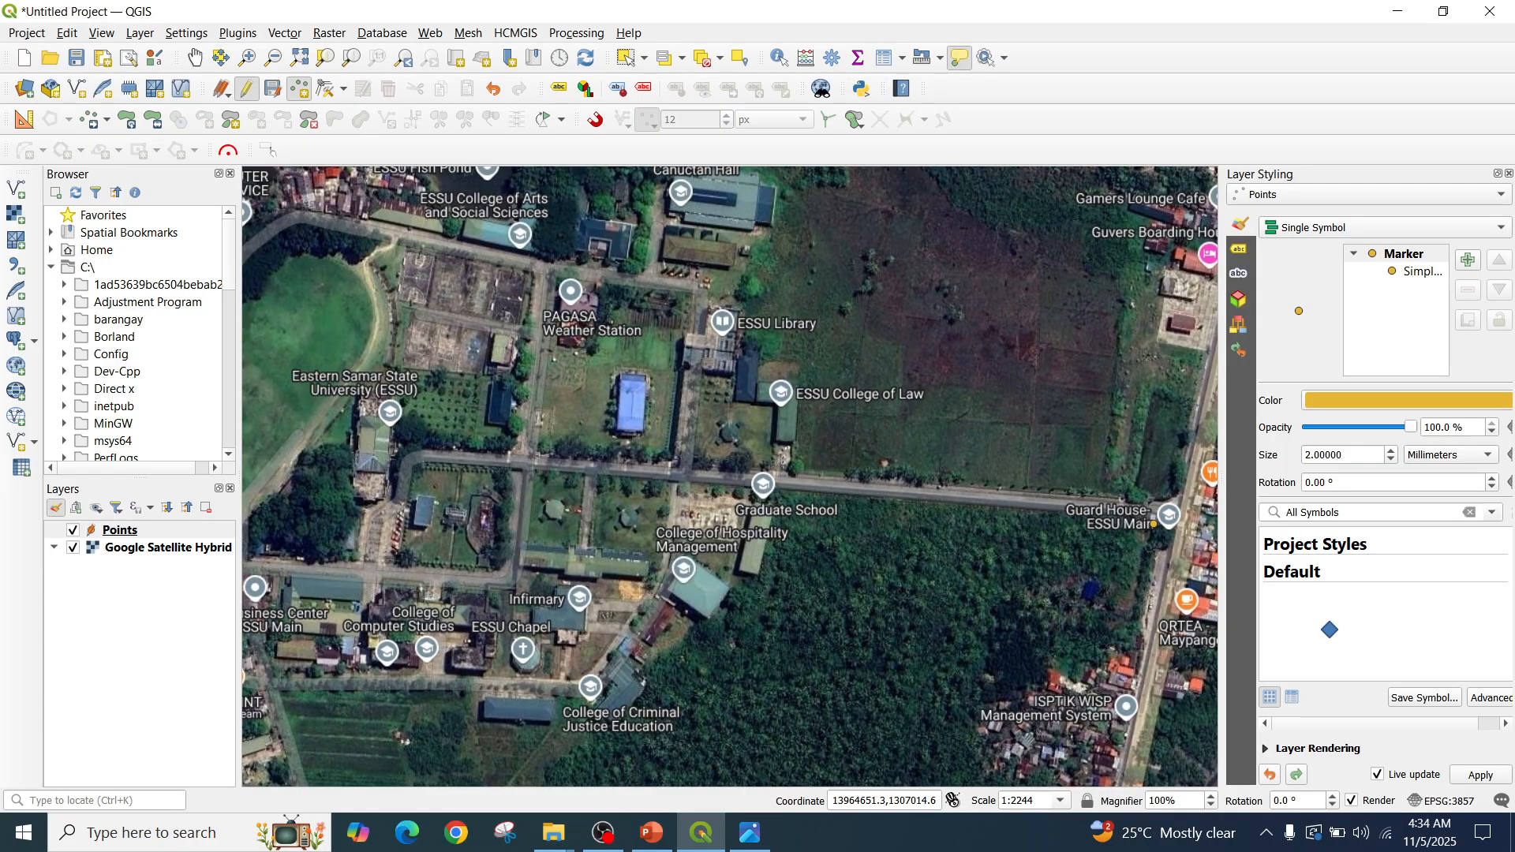
Examine the guard house point up close against the satellite imagery, then return to the view of the whole campus
{"action": "left_click", "coordinate": [247, 58]}
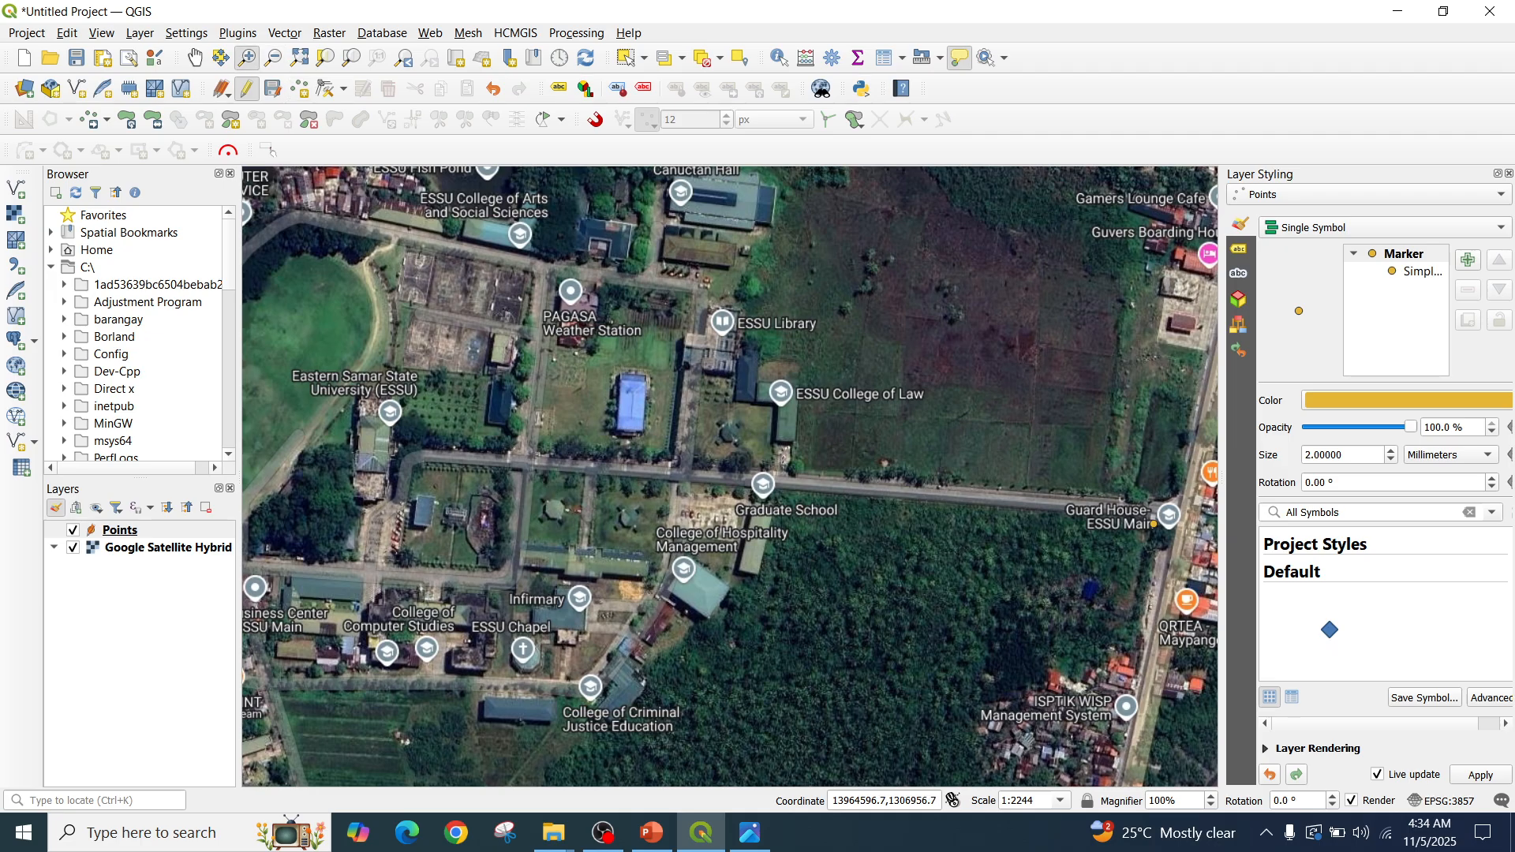
{"action": "left_click_drag", "start_coordinate": [1136, 505], "coordinate": [1174, 538]}
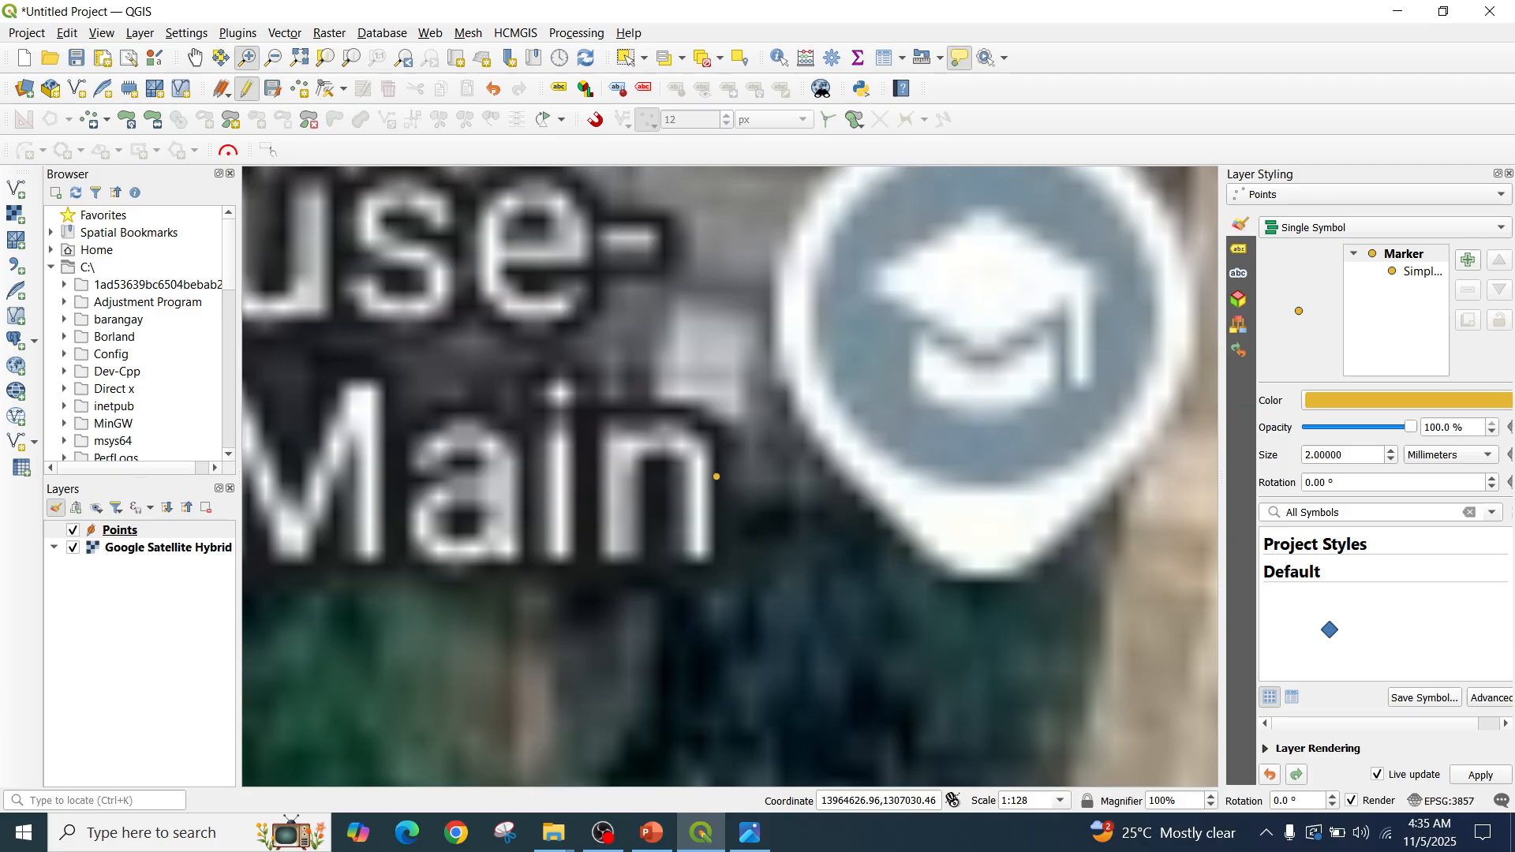
{"action": "left_click", "coordinate": [273, 57]}
{"action": "left_click", "coordinate": [518, 476]}
{"action": "left_click", "coordinate": [518, 475]}
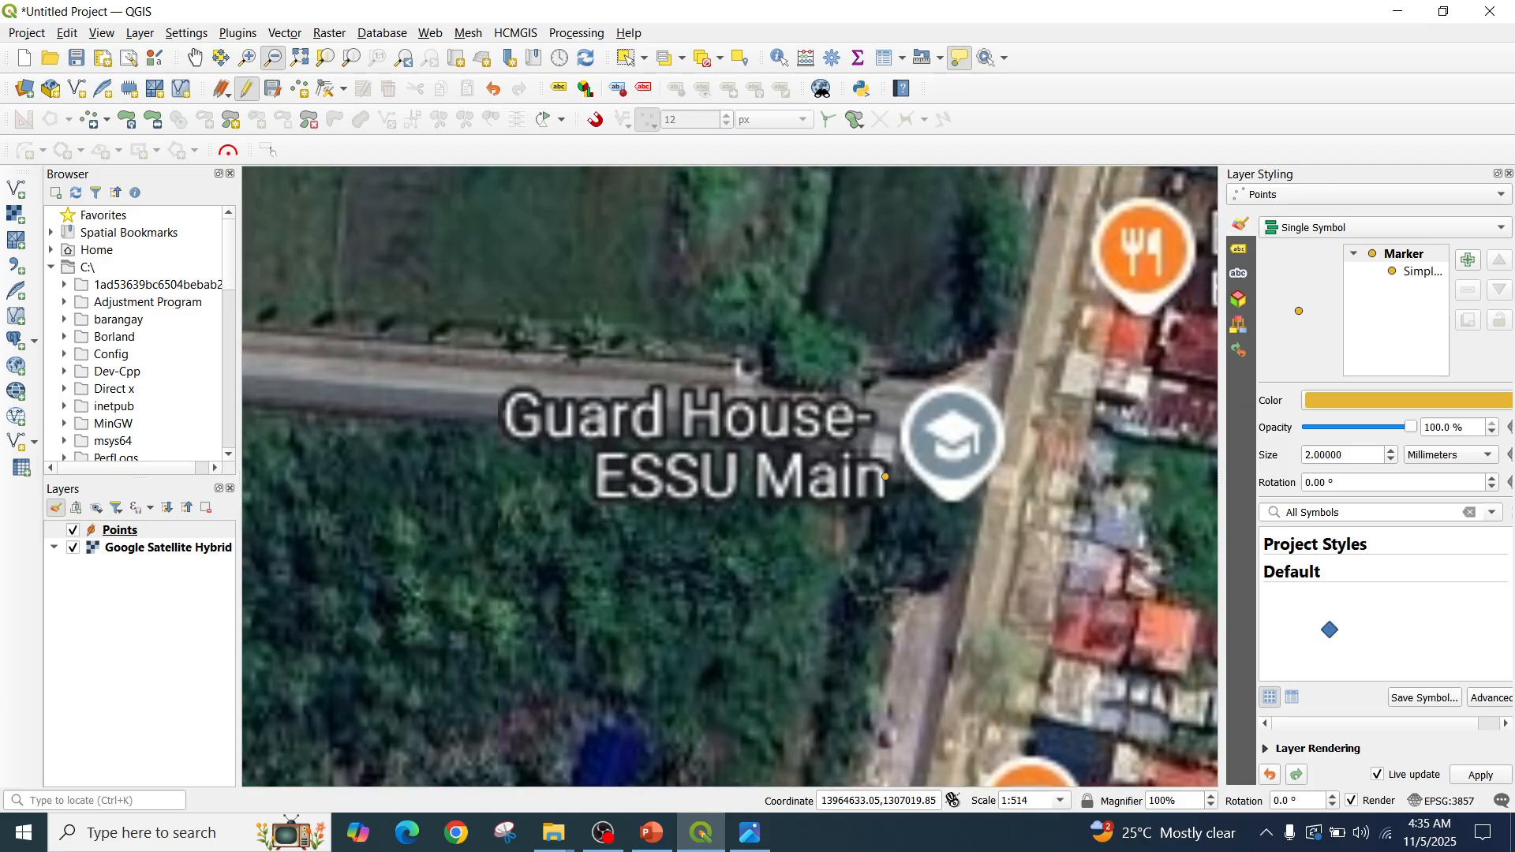
{"action": "left_click", "coordinate": [518, 476]}
{"action": "left_click", "coordinate": [518, 475]}
{"action": "left_click", "coordinate": [518, 476]}
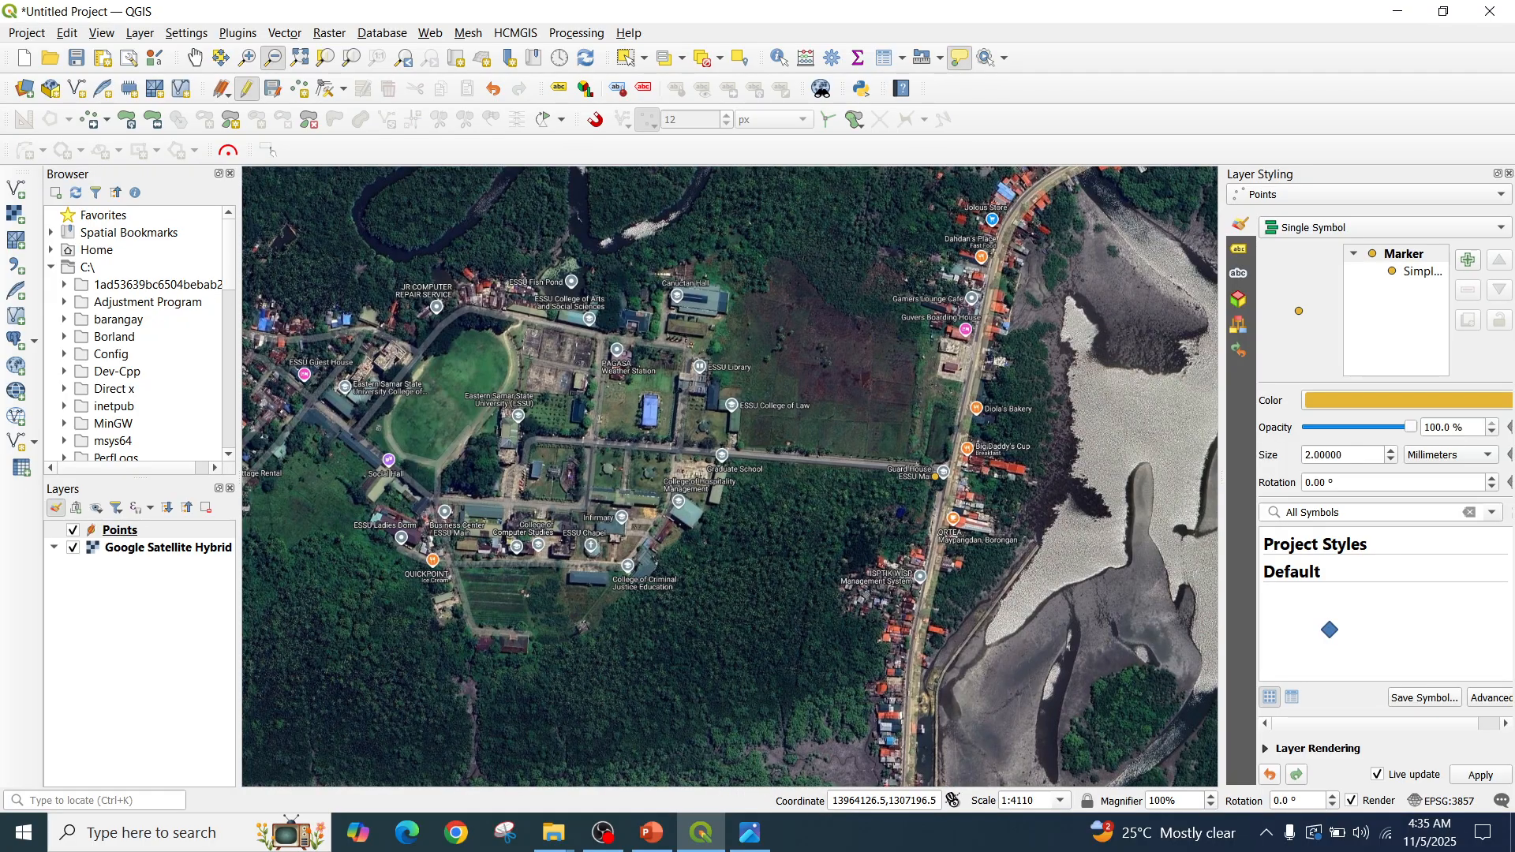
{"action": "left_click", "coordinate": [247, 58]}
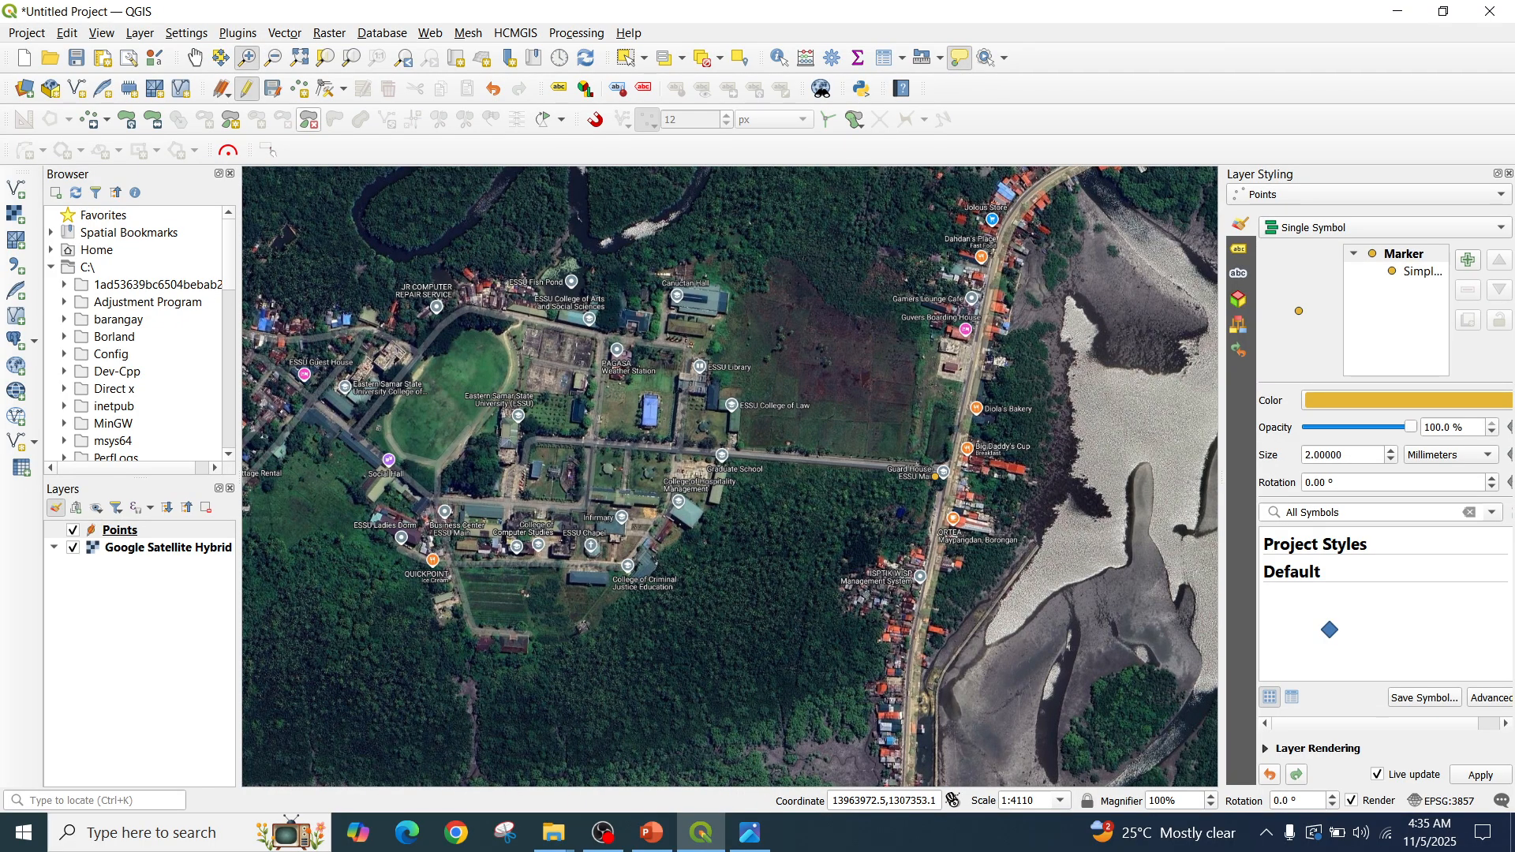
{"action": "left_click_drag", "start_coordinate": [404, 269], "coordinate": [977, 594]}
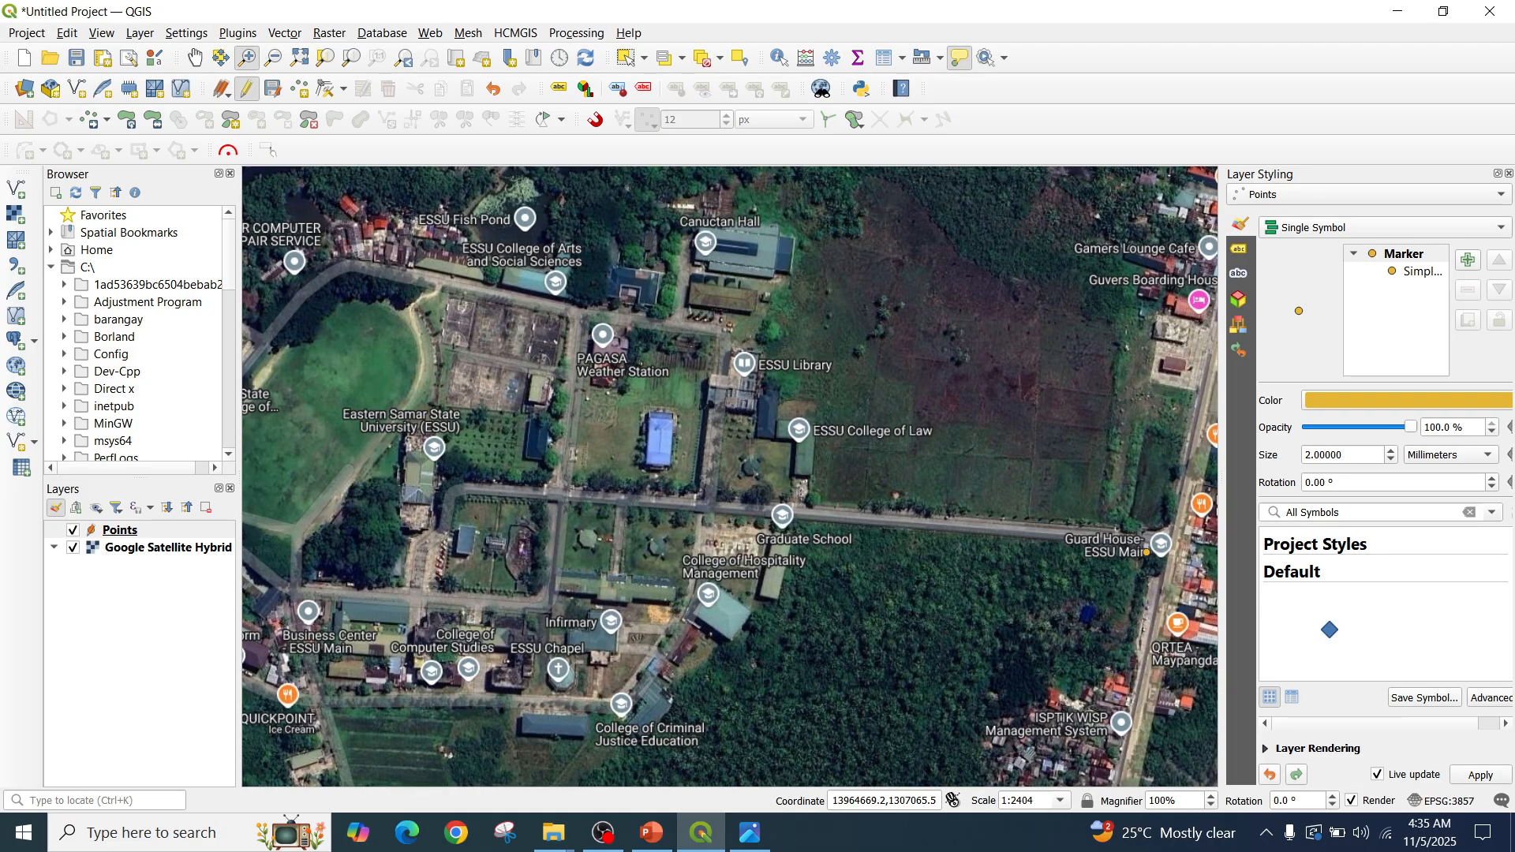
Enlarge the simple marker of the Points layer to 5.2 millimetres
{"action": "left_click", "coordinate": [1417, 271]}
{"action": "left_click", "coordinate": [1411, 427]}
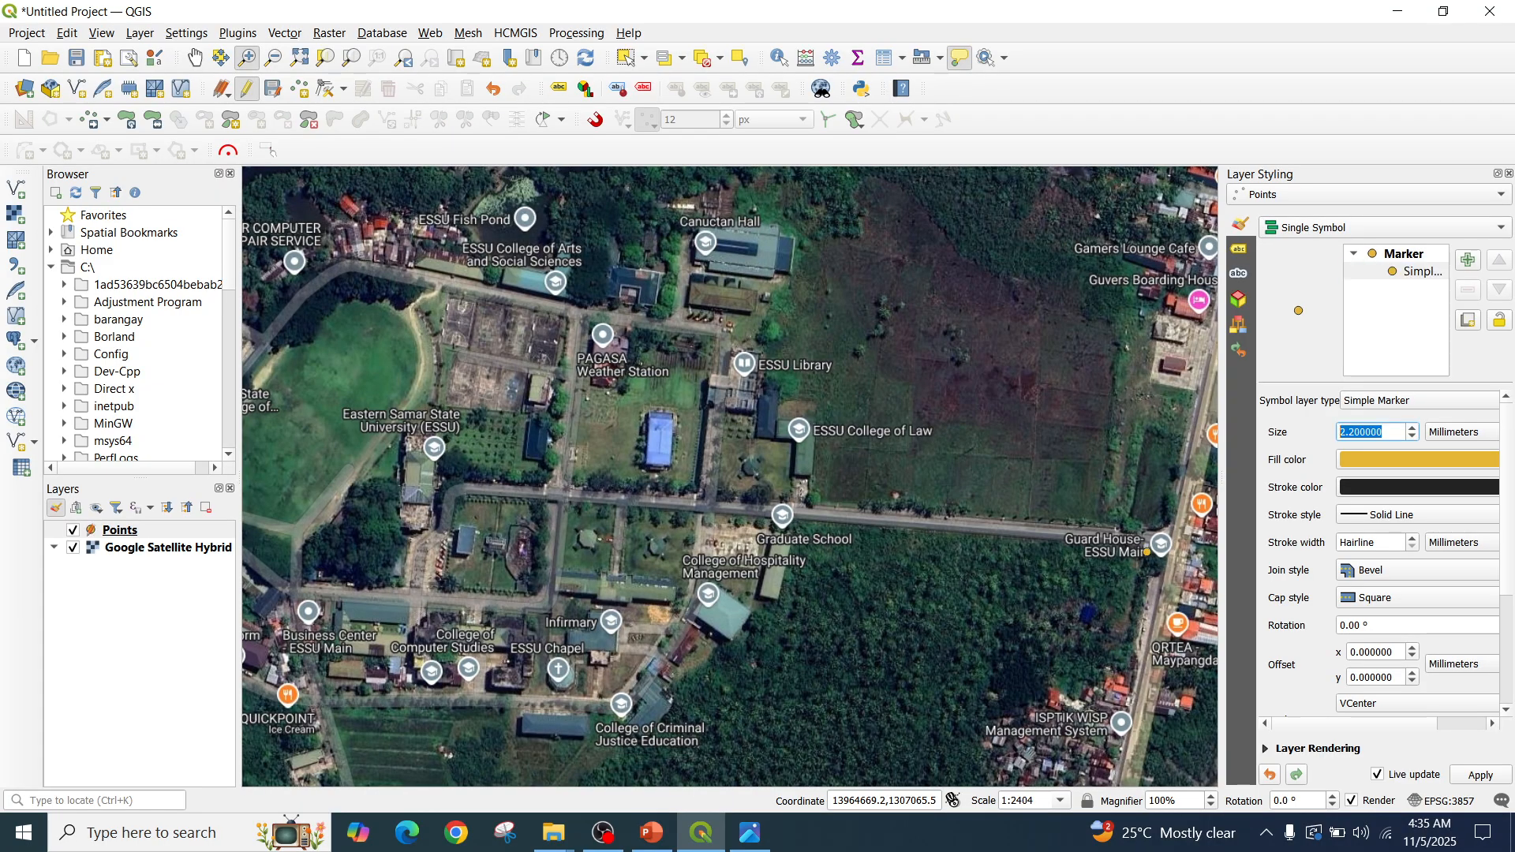
{"action": "left_click", "coordinate": [1412, 426]}
{"action": "left_click", "coordinate": [1411, 427]}
{"action": "left_click", "coordinate": [1411, 427]}
{"action": "left_click", "coordinate": [1411, 427]}
{"action": "left_click", "coordinate": [1411, 427]}
{"action": "left_click", "coordinate": [1411, 427]}
{"action": "left_click", "coordinate": [1411, 427]}
{"action": "left_click", "coordinate": [1411, 427]}
{"action": "left_click", "coordinate": [1411, 427]}
{"action": "left_click", "coordinate": [1411, 427]}
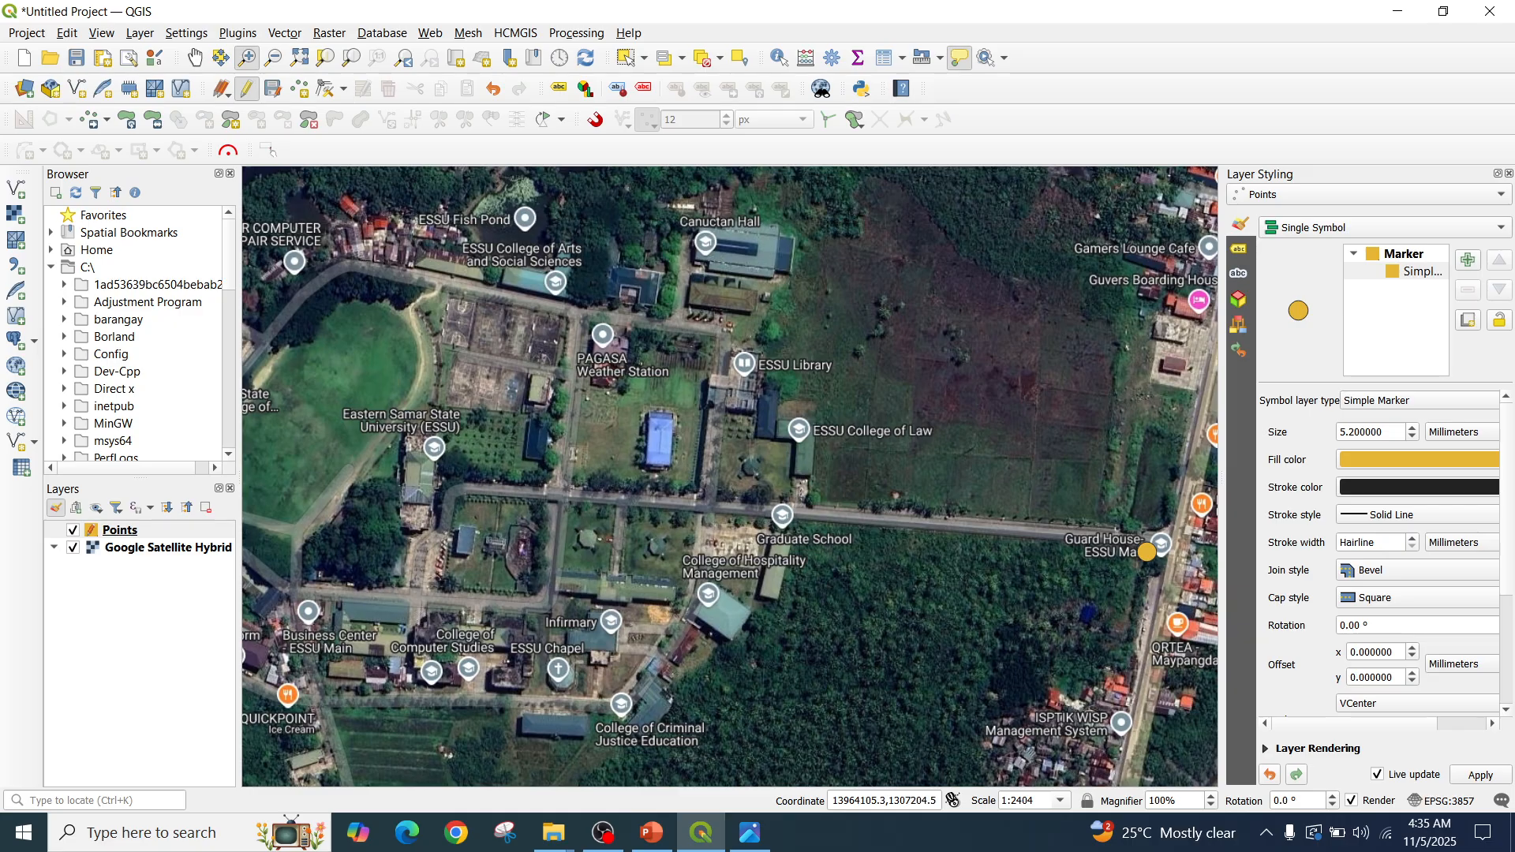
Add a point at the campus entrance beside the guard house with id 2 and the name "Essu Gate"
{"action": "left_click", "coordinate": [300, 87]}
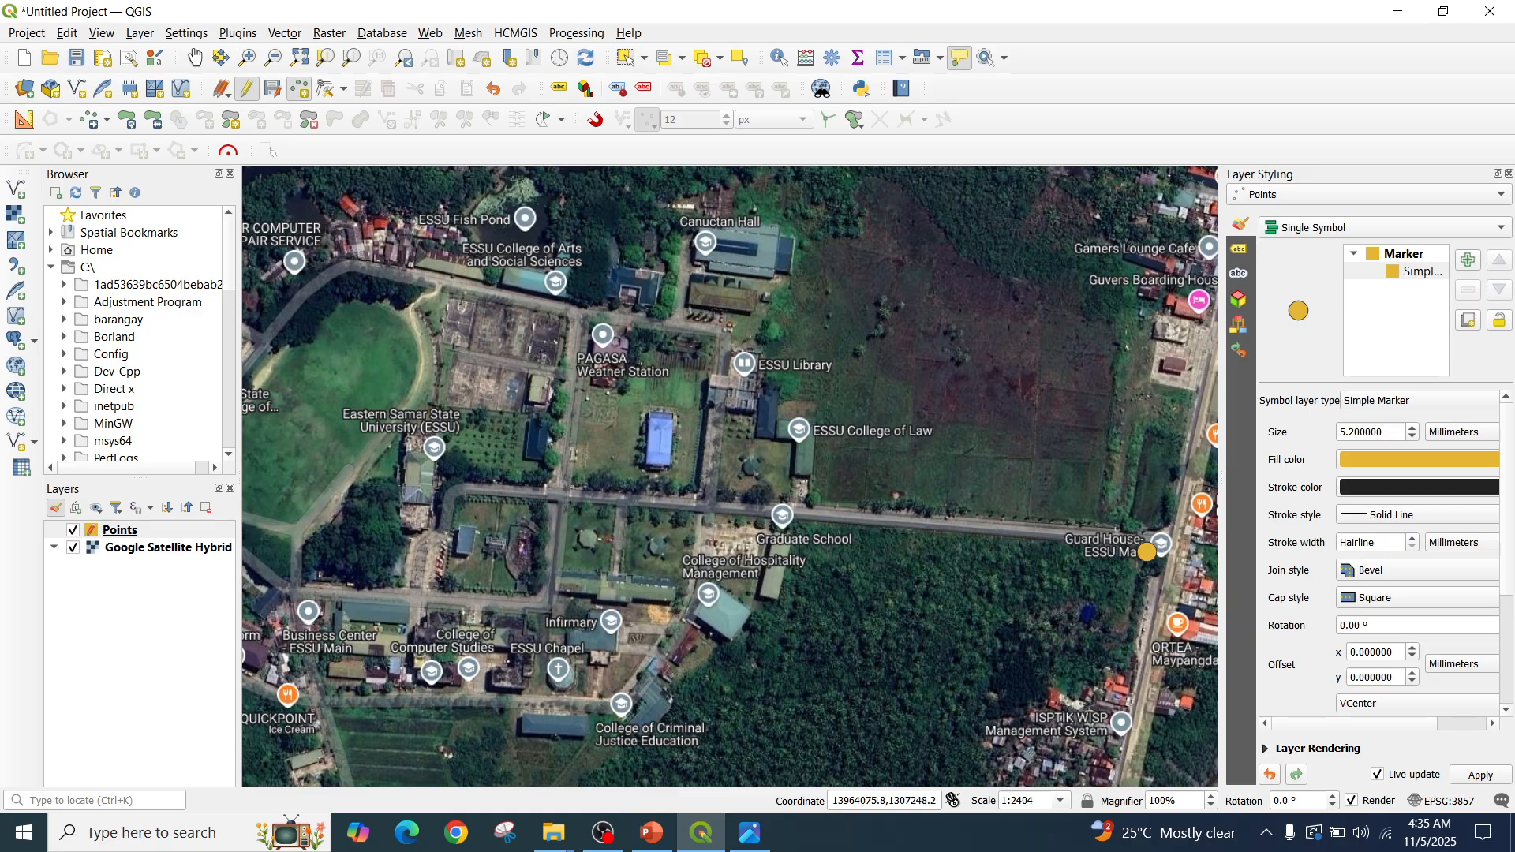
{"action": "left_click", "coordinate": [1147, 552]}
{"action": "type", "text": "2"}
{"action": "key", "text": "Tab"}
{"action": "type", "text": "E"}
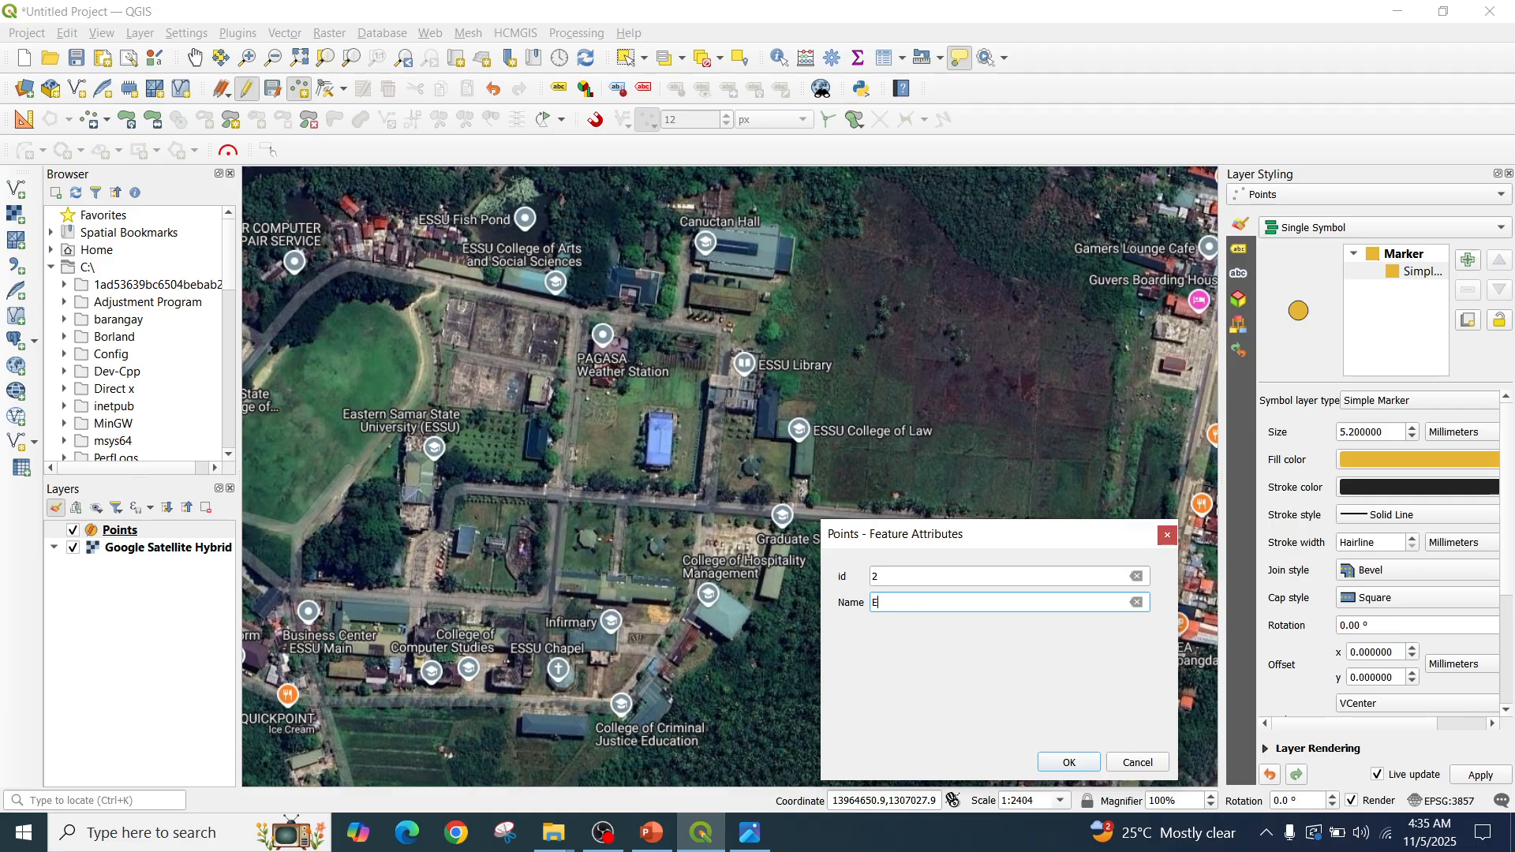
{"action": "type", "text": "ssu Main"}
{"action": "key", "text": "Return"}
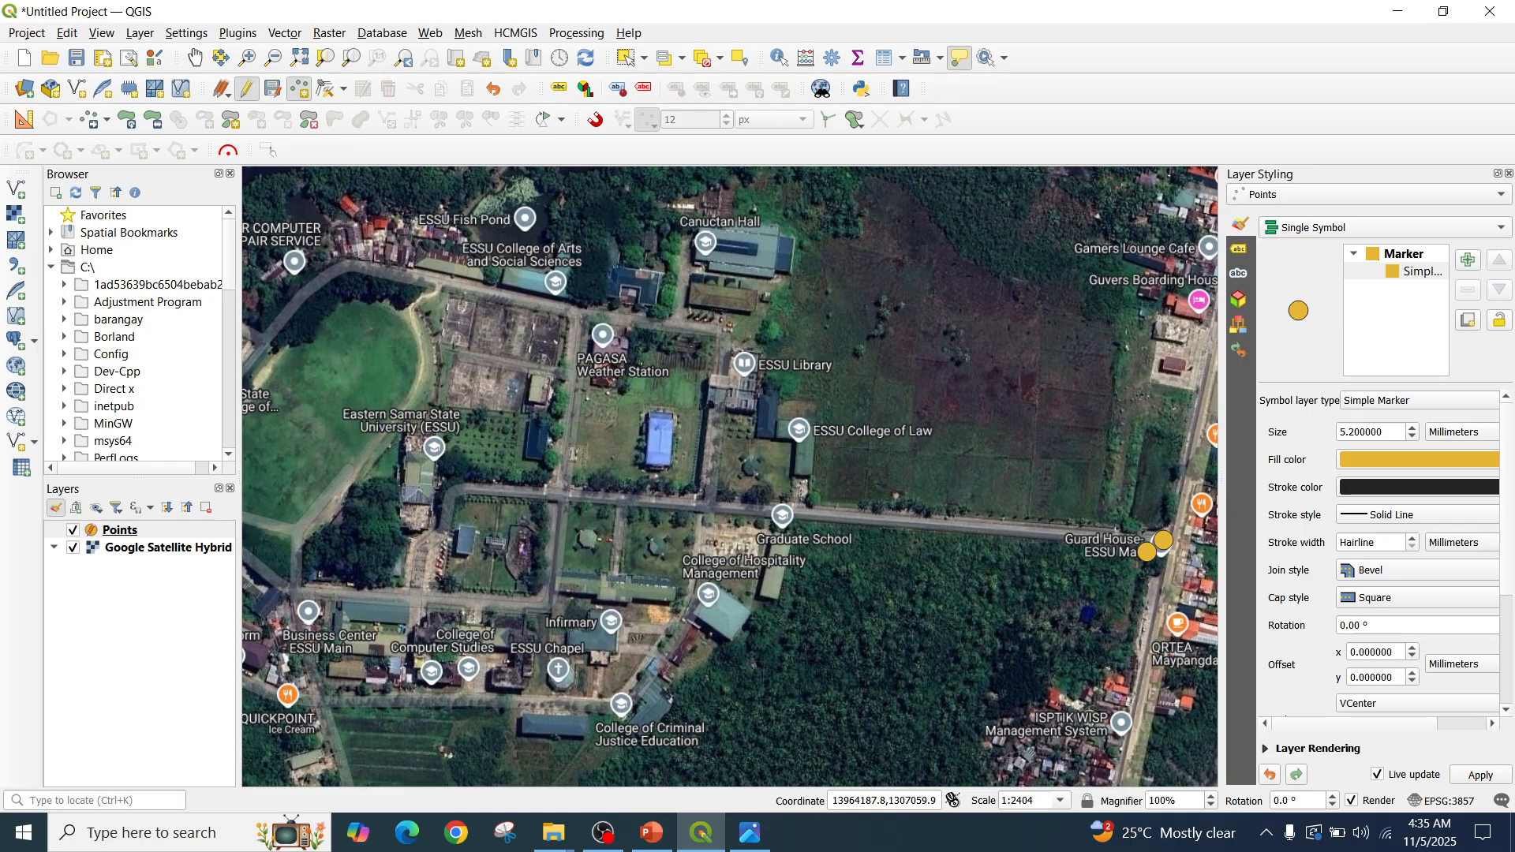
Add a point at the west end of the main campus road with id 3 and the name "Flag POOl"
{"action": "left_click", "coordinate": [782, 517]}
{"action": "type", "text": "3"}
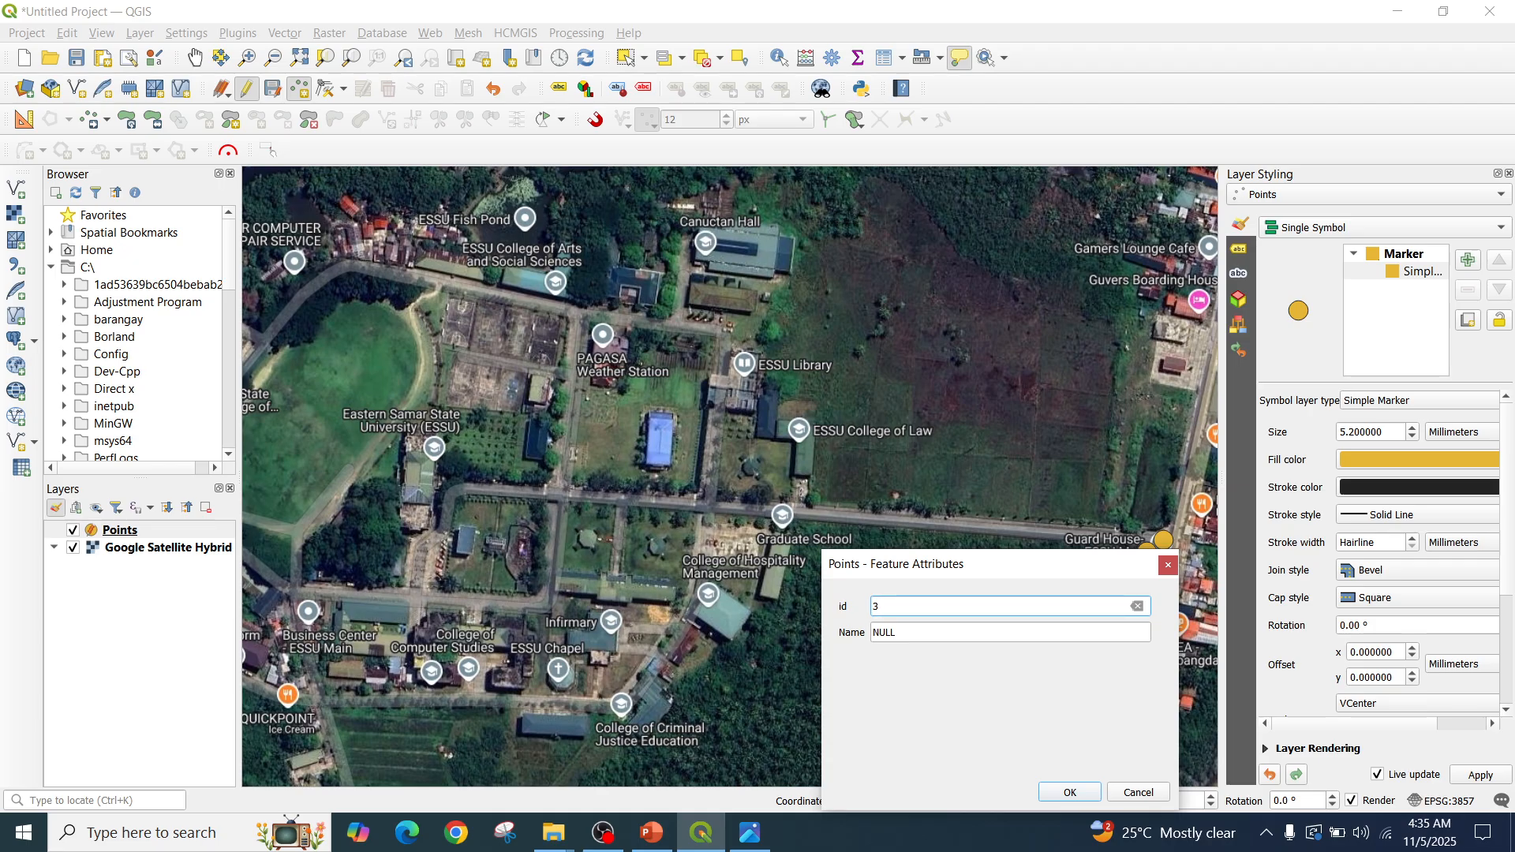
{"action": "type", "text": "Fl"}
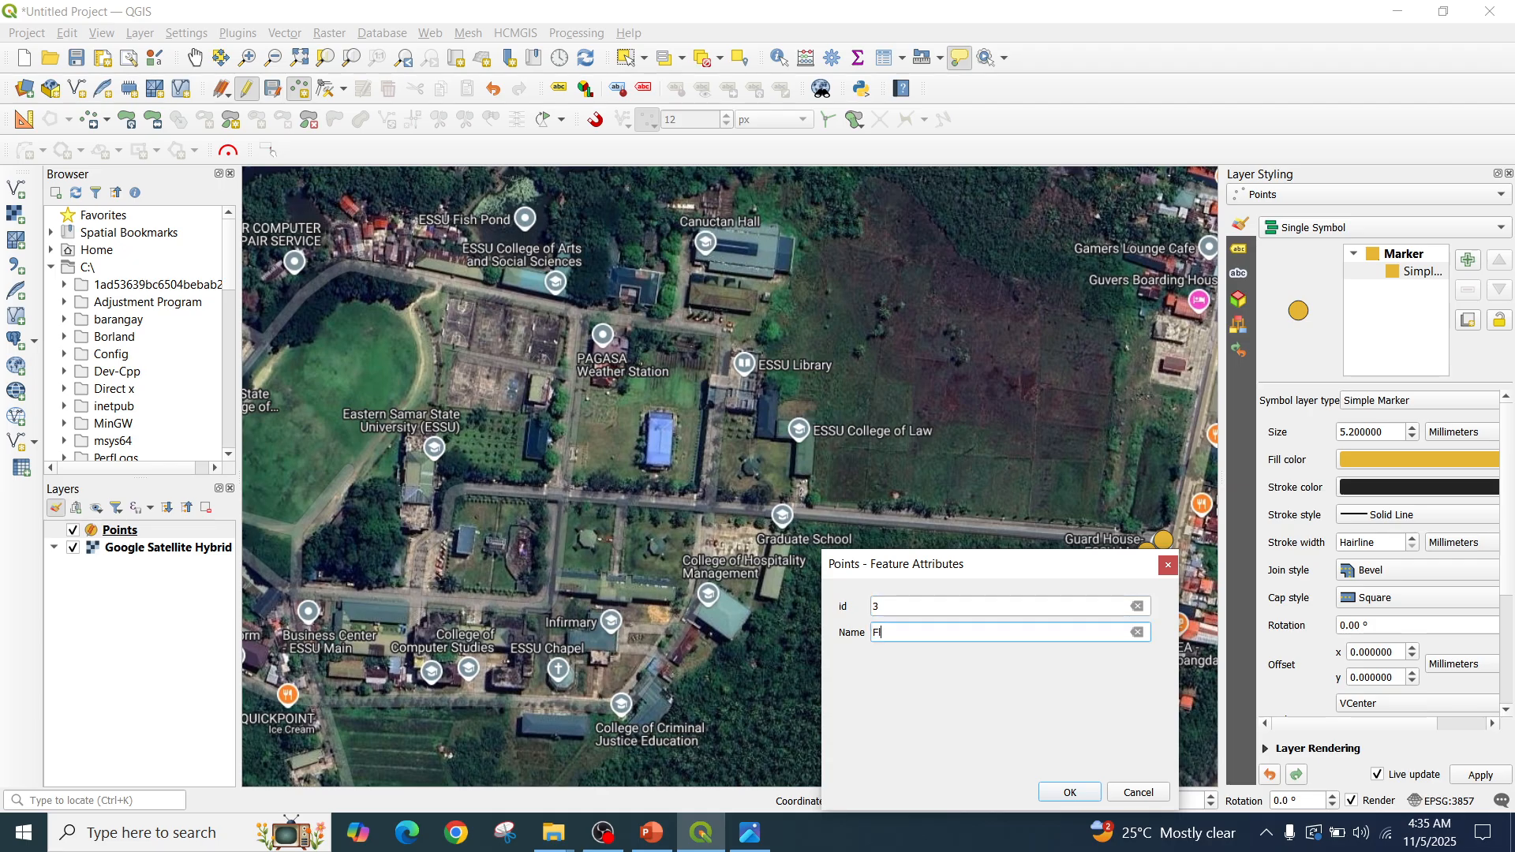
{"action": "type", "text": "ag POOl"}
{"action": "key", "text": "Return"}
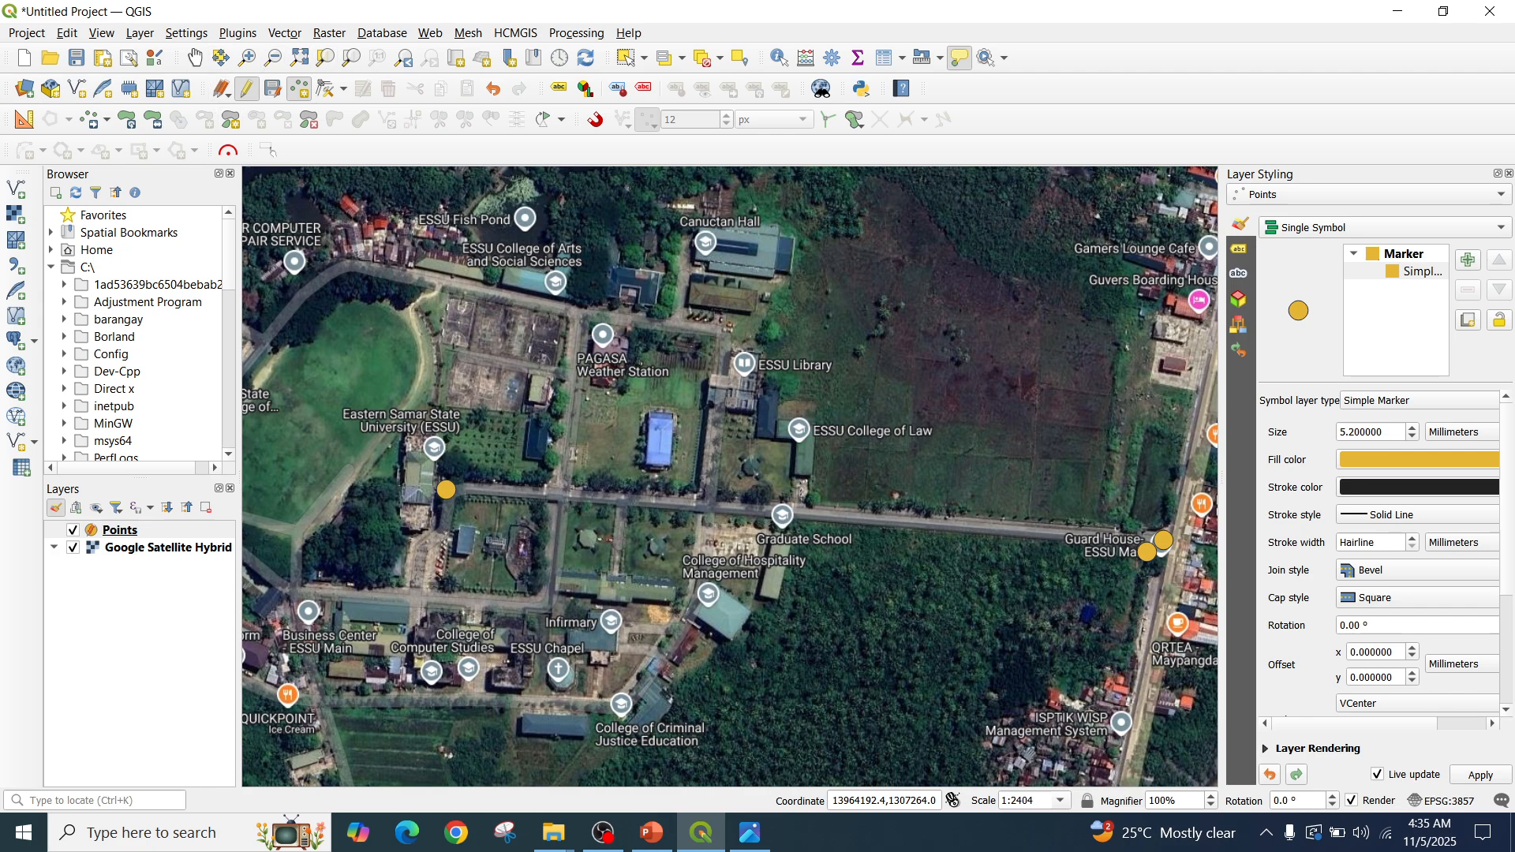
Label the Points layer with single labels taken from the Name field
{"action": "left_click", "coordinate": [194, 58]}
{"action": "mouse_move", "coordinate": [529, 467]}
{"action": "left_mouse_down"}
{"action": "mouse_move", "coordinate": [496, 450]}
{"action": "mouse_move", "coordinate": [521, 462]}
{"action": "left_mouse_up"}
{"action": "scroll", "coordinate": [524, 449], "scroll_direction": "up", "scroll_amount": 1}
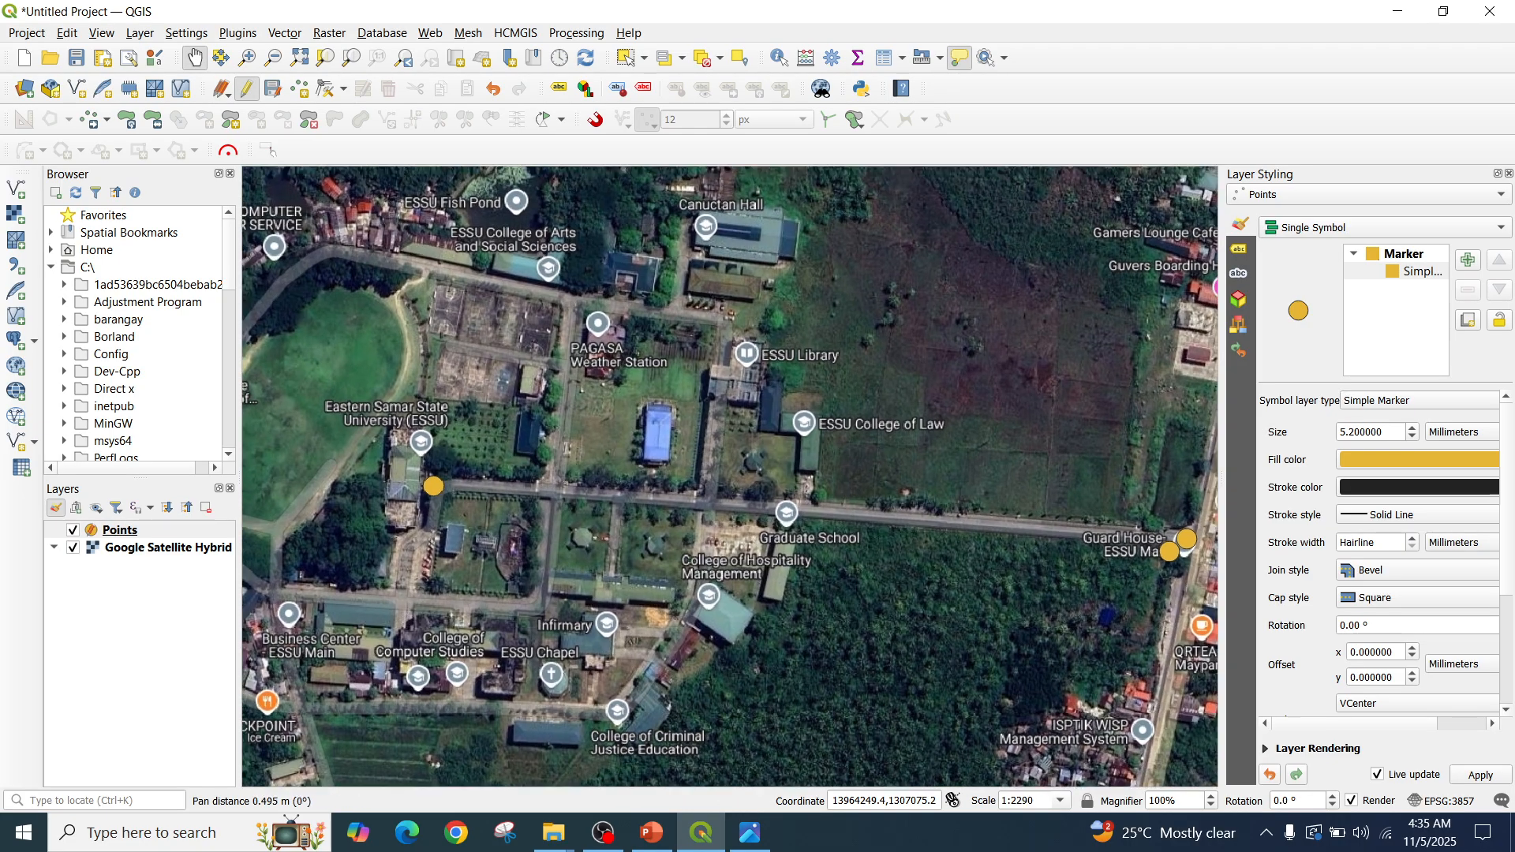
{"action": "scroll", "coordinate": [527, 451], "scroll_direction": "down", "scroll_amount": 1}
{"action": "left_click_drag", "start_coordinate": [527, 451], "coordinate": [506, 452]}
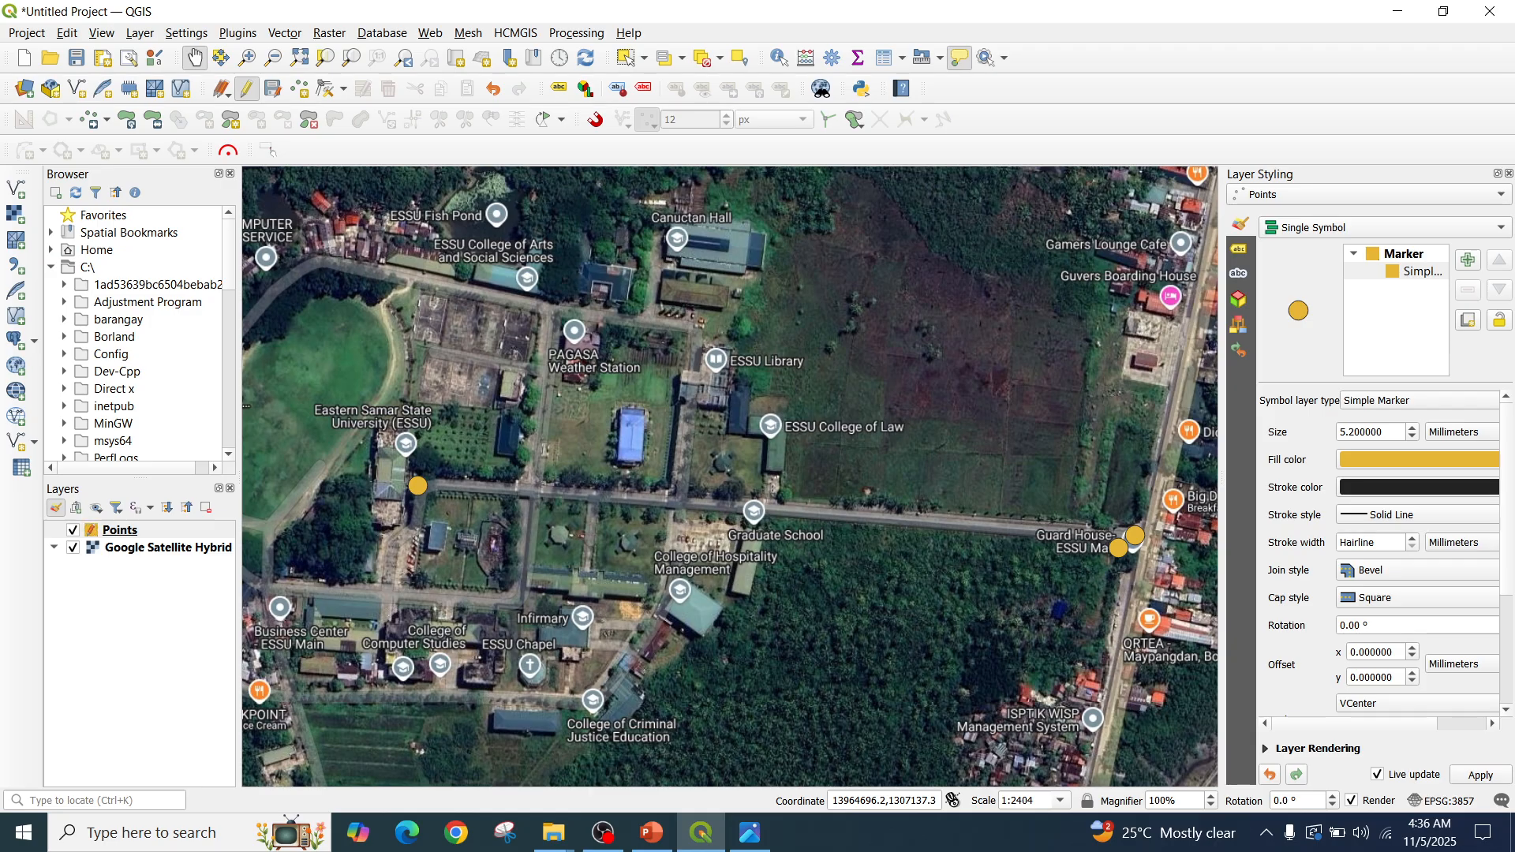
{"action": "left_click", "coordinate": [1380, 195]}
{"action": "left_click", "coordinate": [1369, 194]}
{"action": "left_click", "coordinate": [1238, 248]}
{"action": "left_click", "coordinate": [1373, 227]}
{"action": "left_click", "coordinate": [1310, 241]}
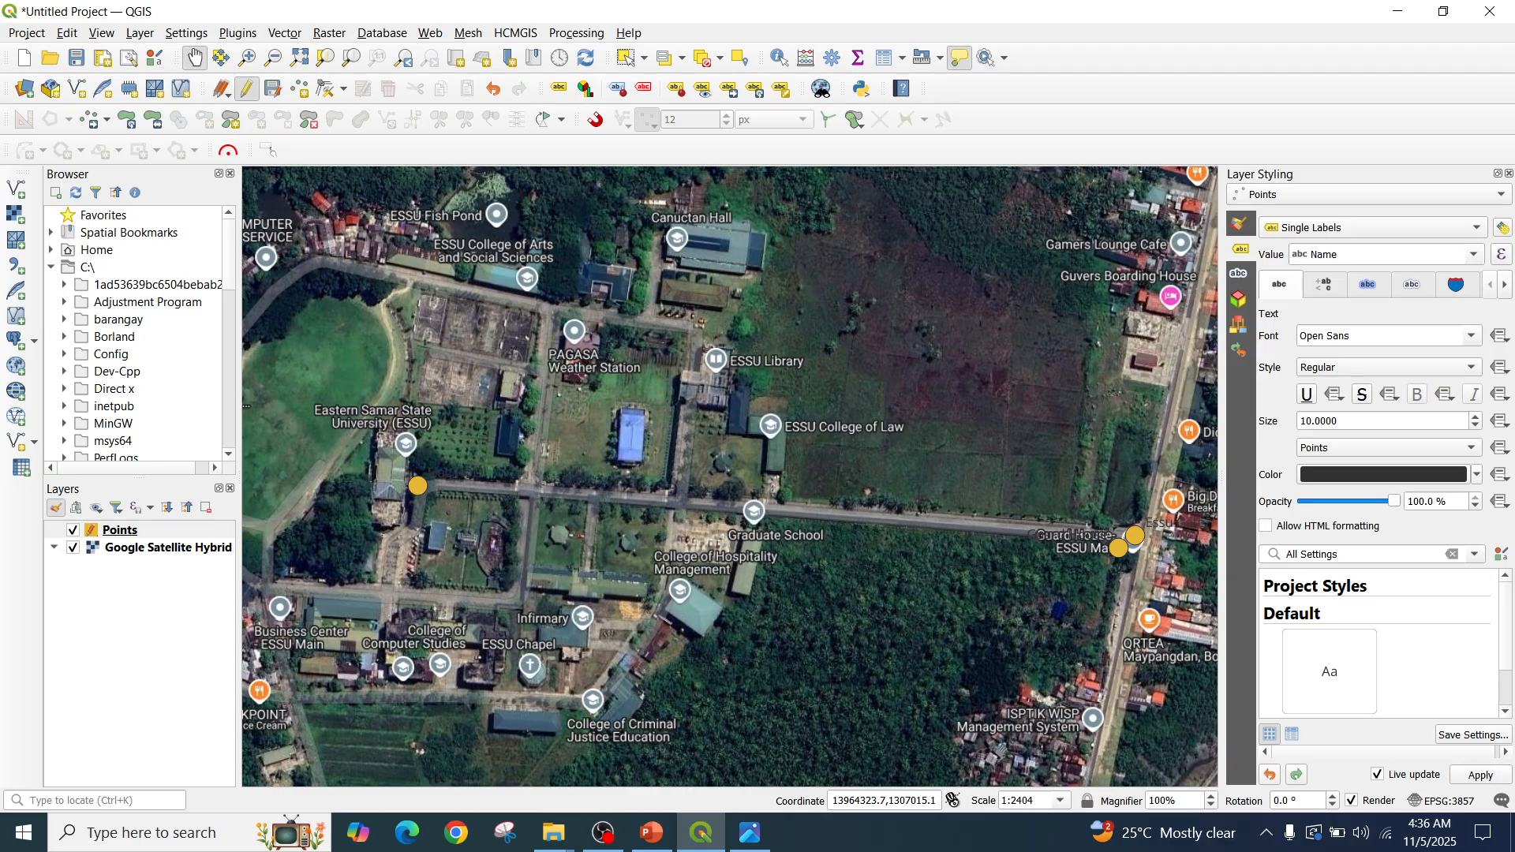
Check the point labels with the satellite layer temporarily hidden, and consult the ESSU Example slide in PowerPoint before returning to QGIS
{"action": "left_click", "coordinate": [72, 547]}
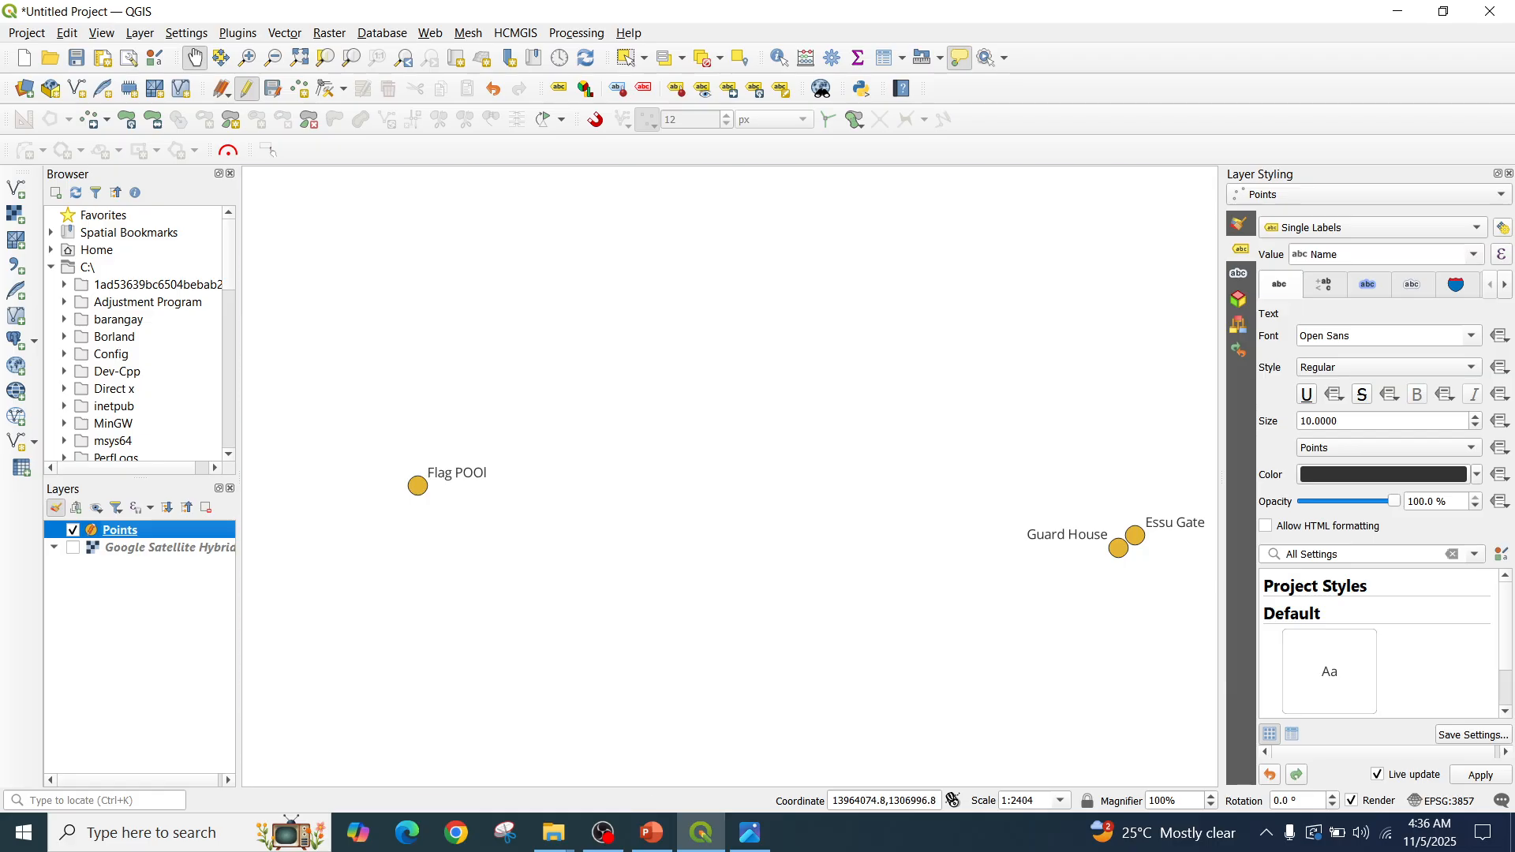
{"action": "left_click", "coordinate": [72, 547]}
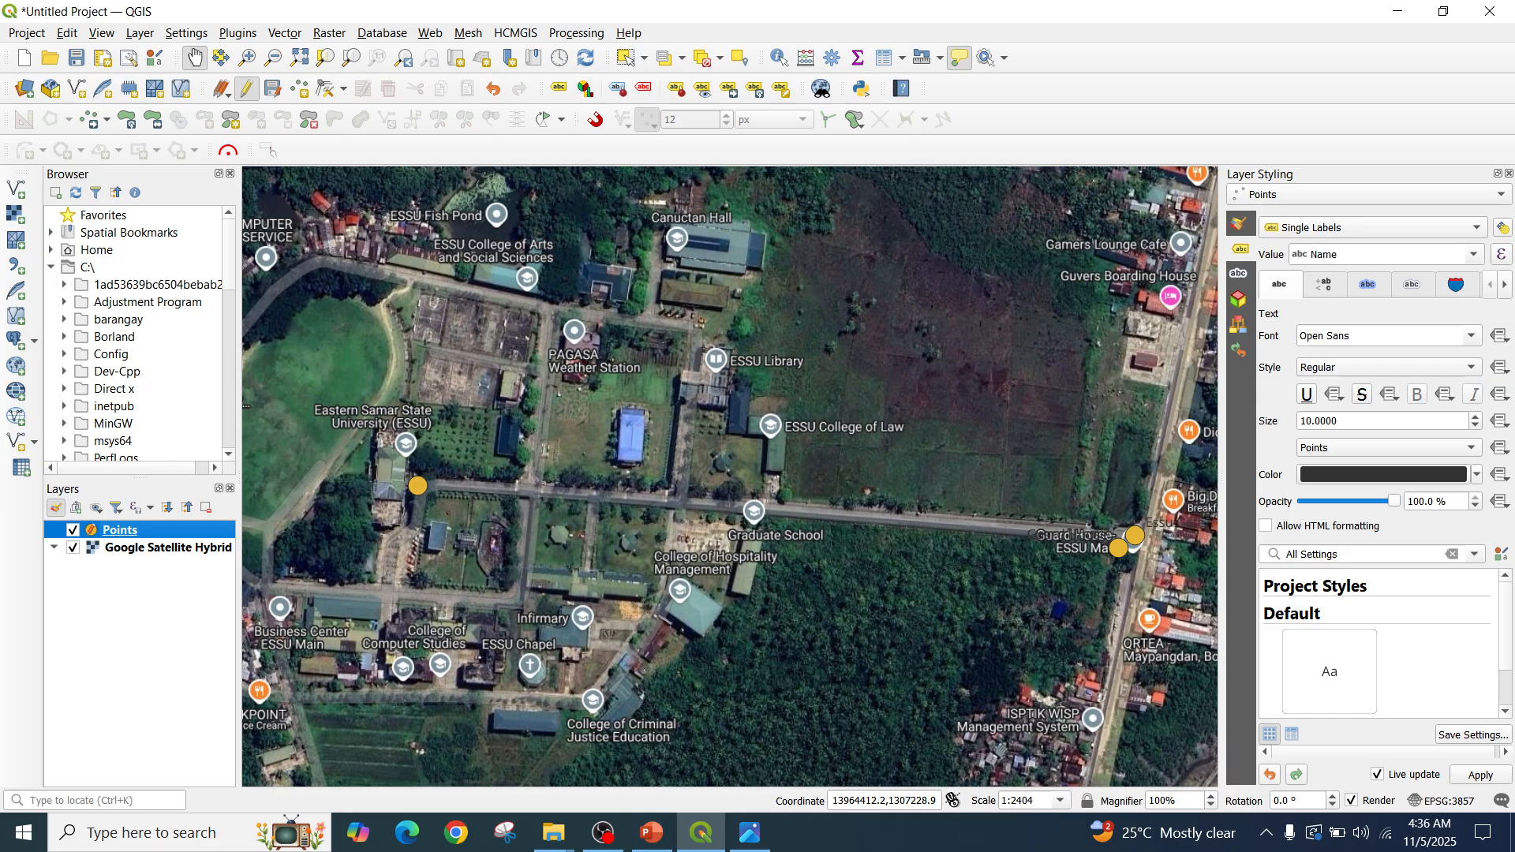
{"action": "key", "text": "alt+Tab"}
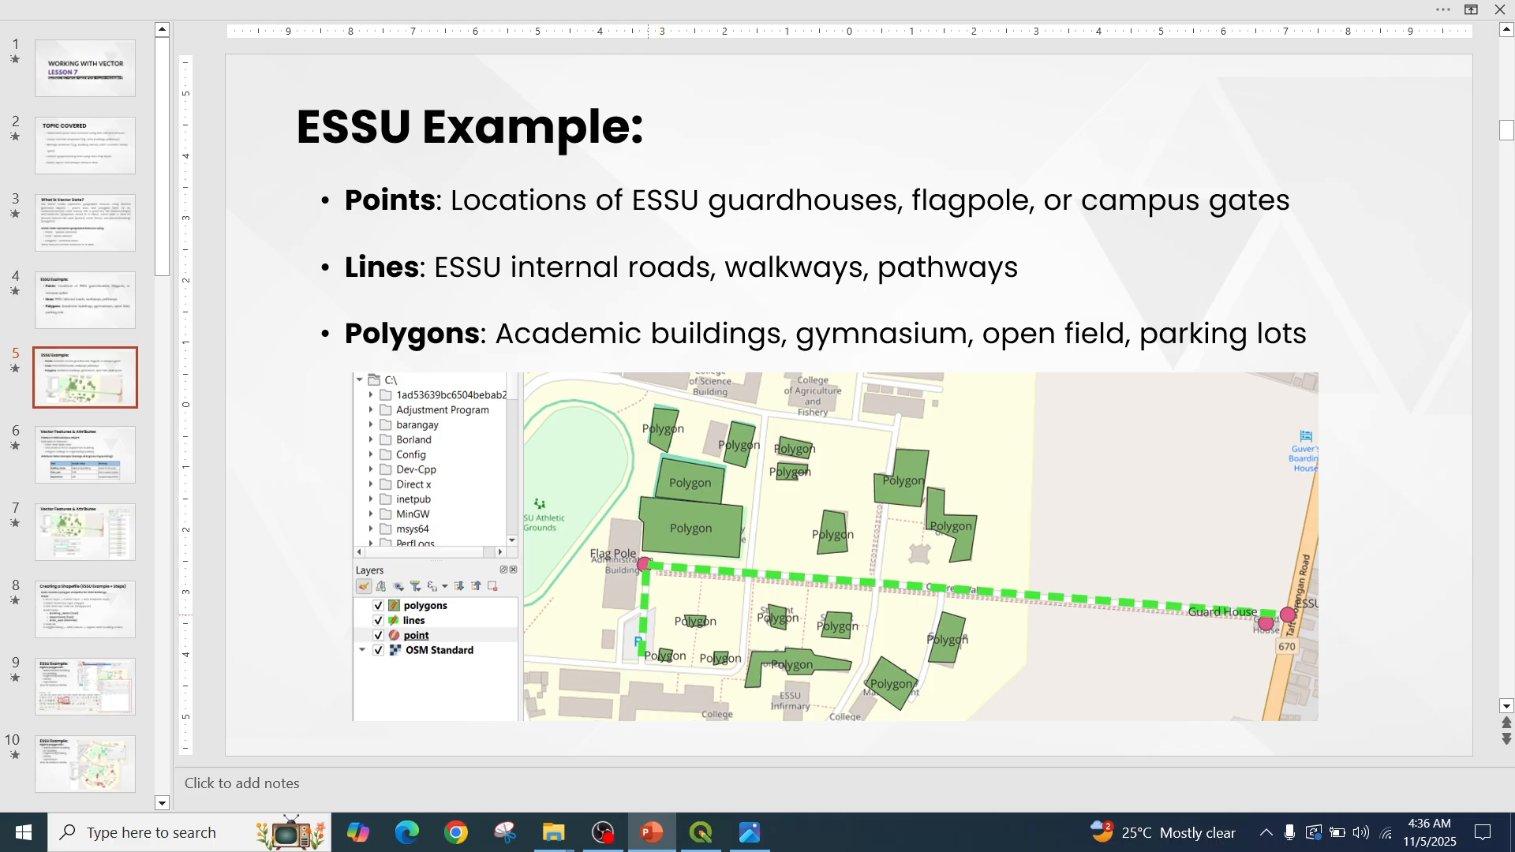
{"action": "key", "text": "alt+Tab"}
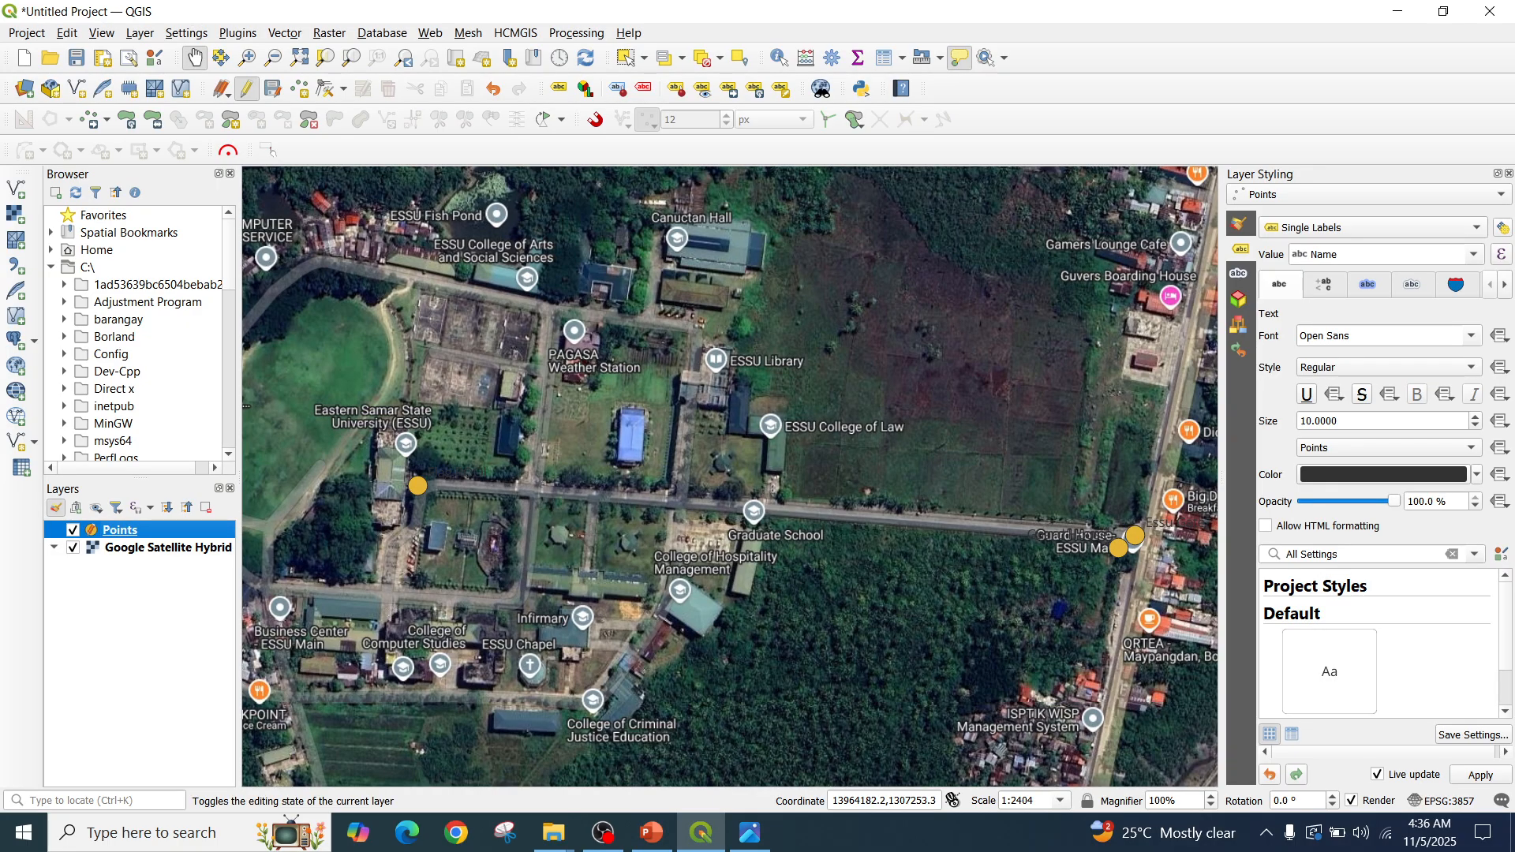
Save the edits made to the Points layer
{"action": "left_click", "coordinate": [273, 88]}
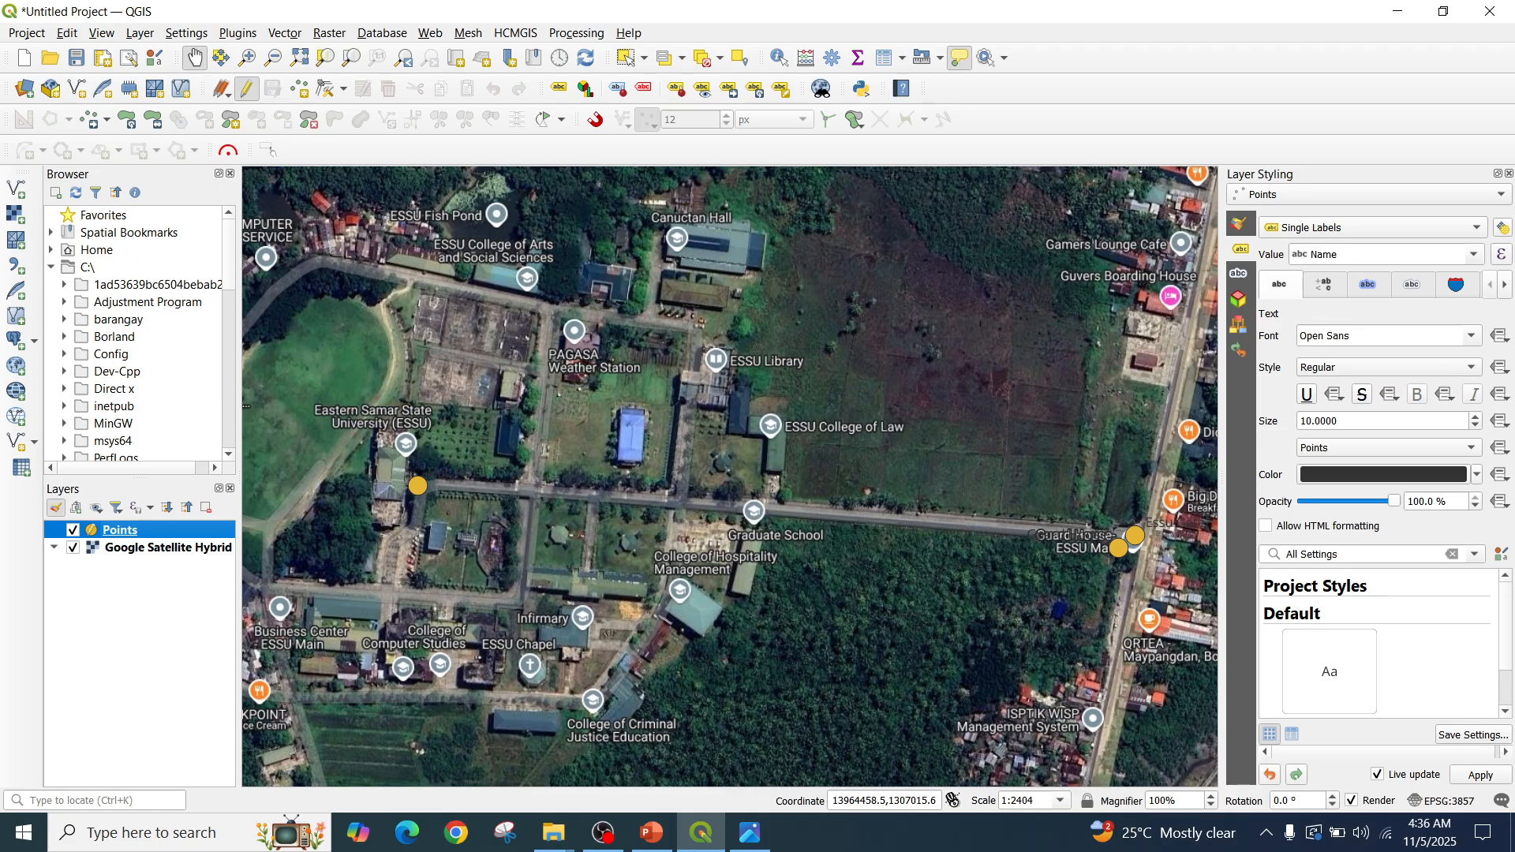
{"action": "mouse_move", "coordinate": [742, 442]}
{"action": "left_mouse_down"}
{"action": "mouse_move", "coordinate": [725, 471]}
{"action": "mouse_move", "coordinate": [745, 465]}
{"action": "mouse_move", "coordinate": [719, 456]}
{"action": "left_mouse_up"}
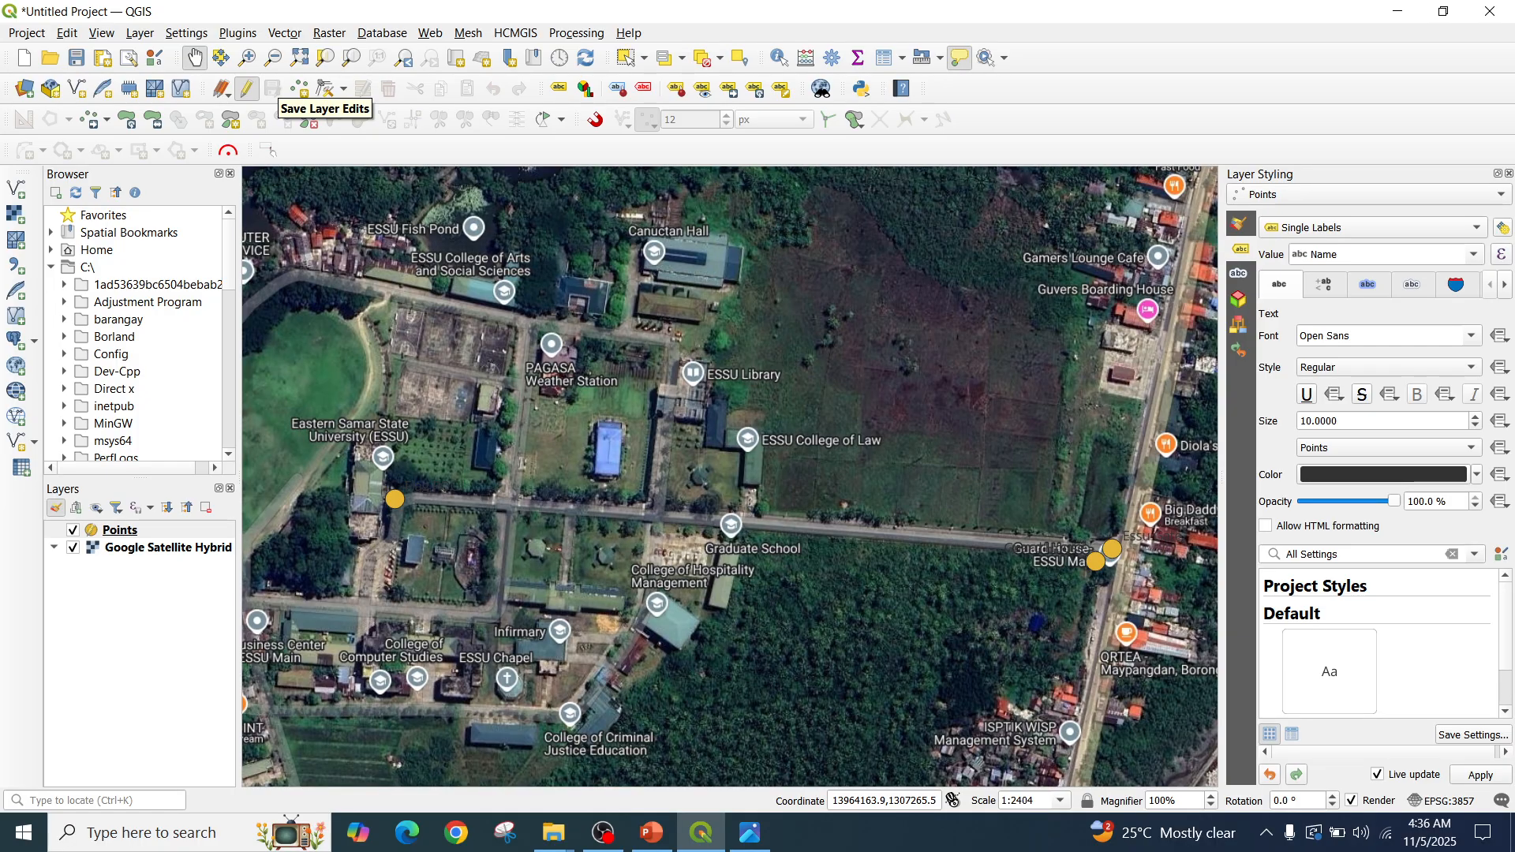
Create a LineString shapefile named Line with a text field called Name, and enable editing to add line features
{"action": "left_click", "coordinate": [76, 89]}
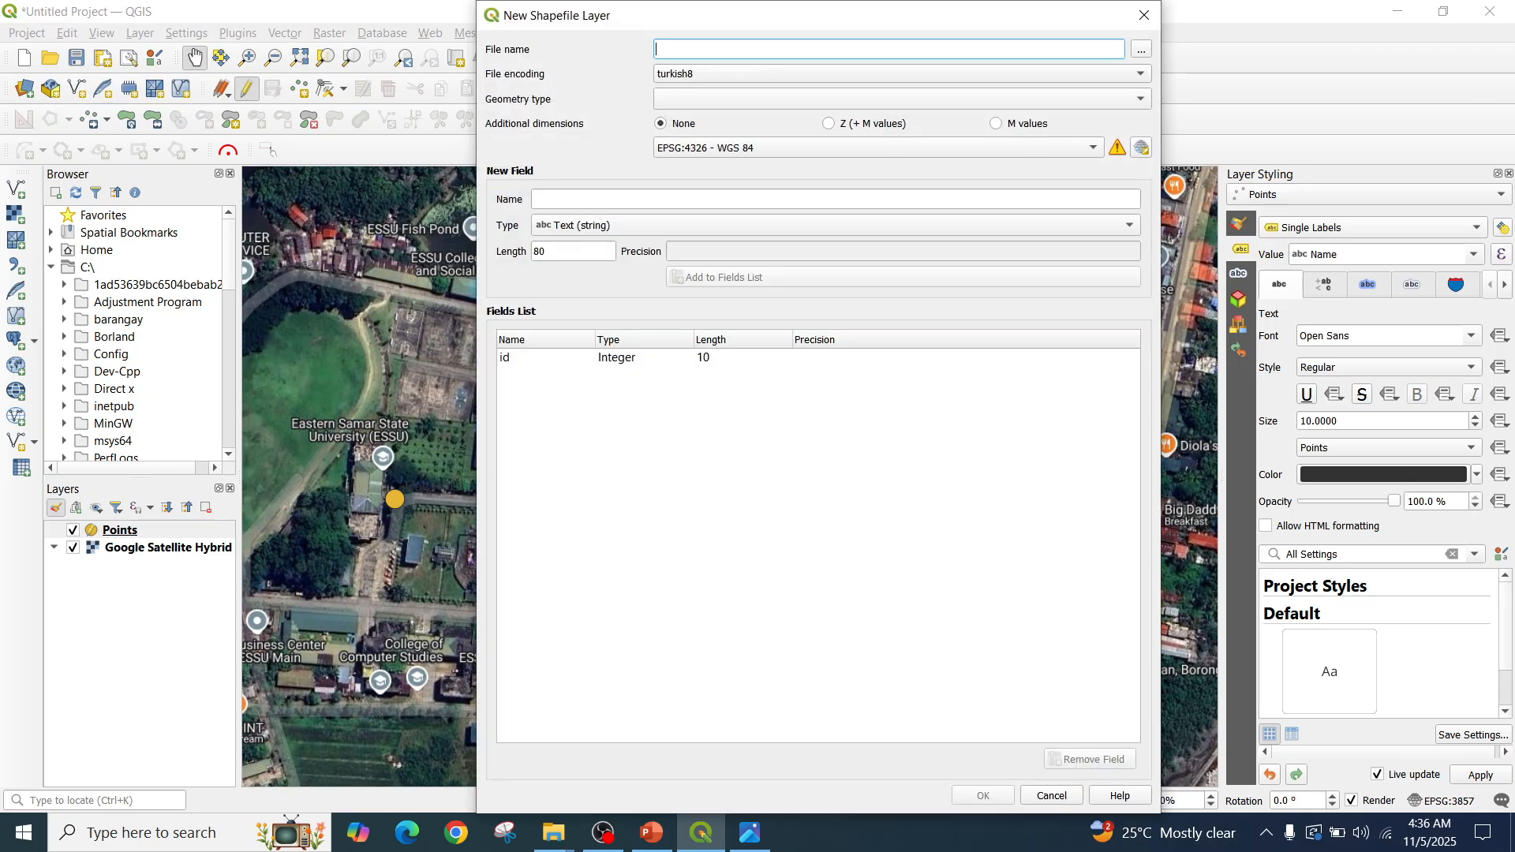
{"action": "type", "text": "Line"}
{"action": "left_click", "coordinate": [902, 99]}
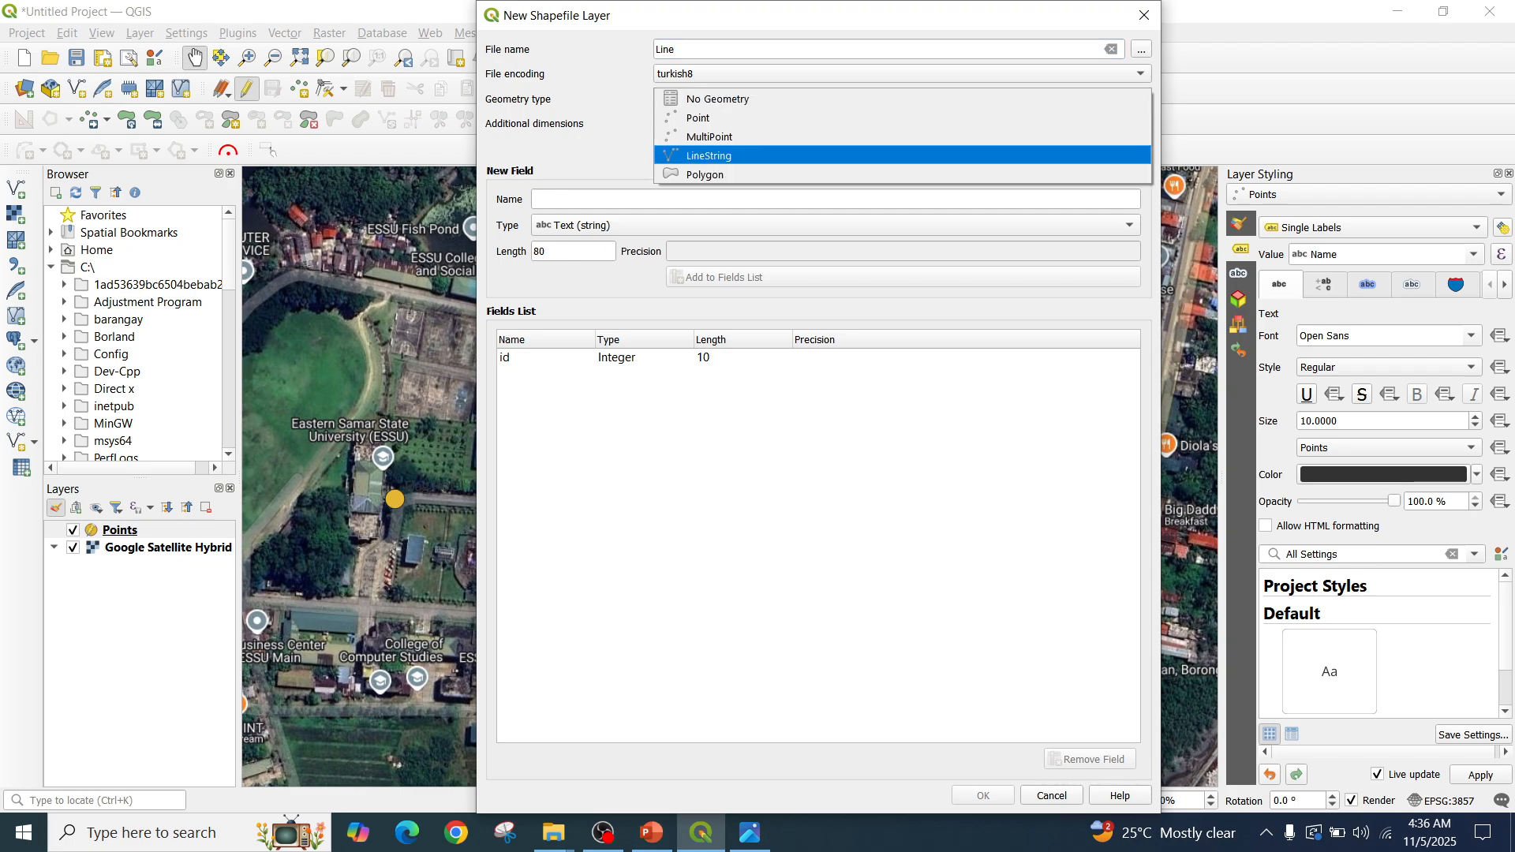
{"action": "left_click", "coordinate": [709, 155]}
{"action": "type", "text": "Name"}
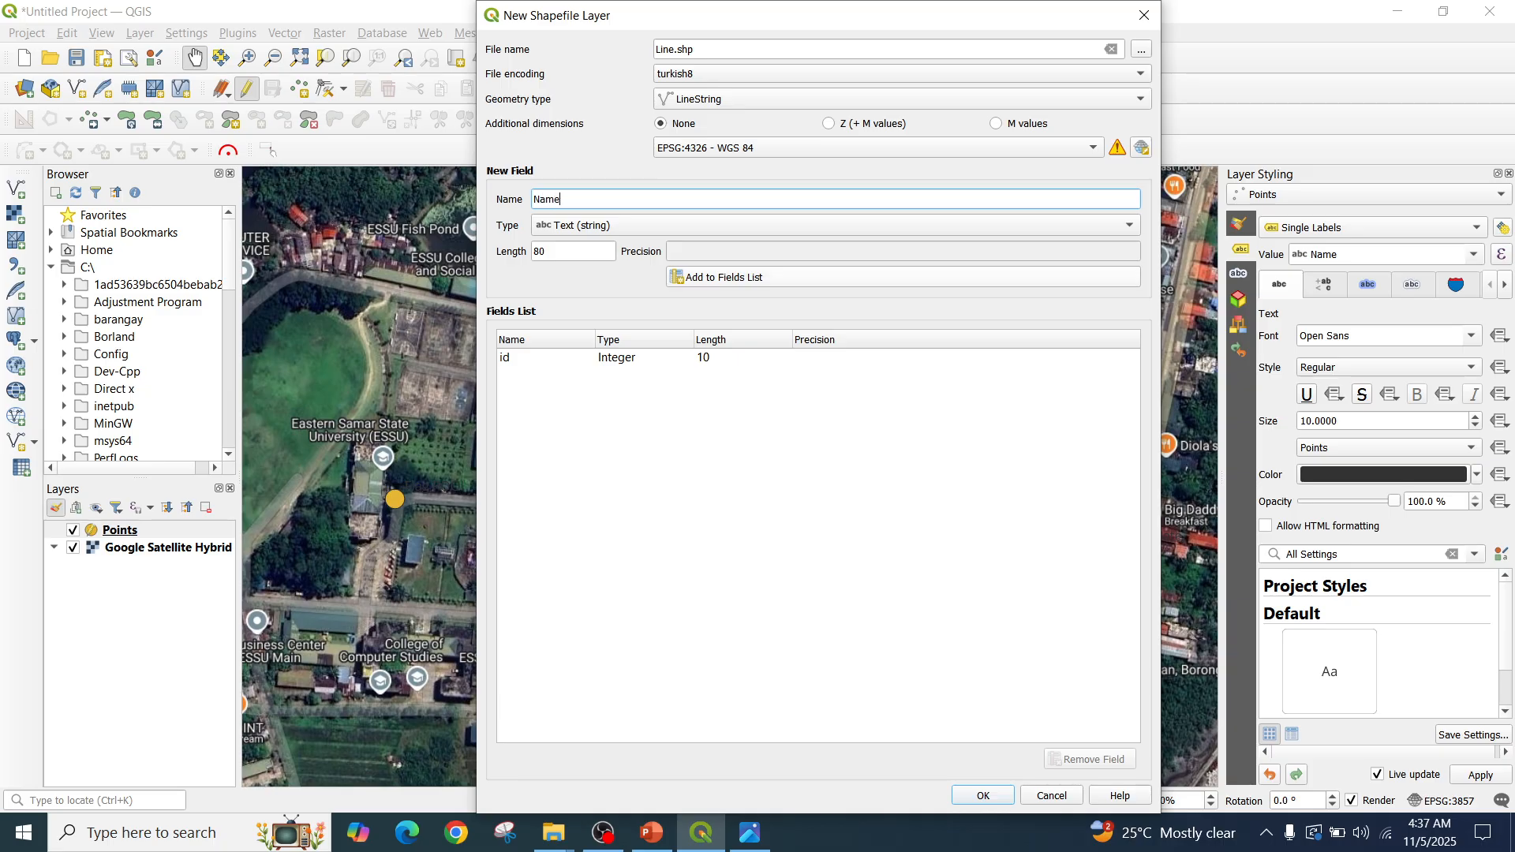
{"action": "key", "text": "Return"}
{"action": "key", "text": "Return"}
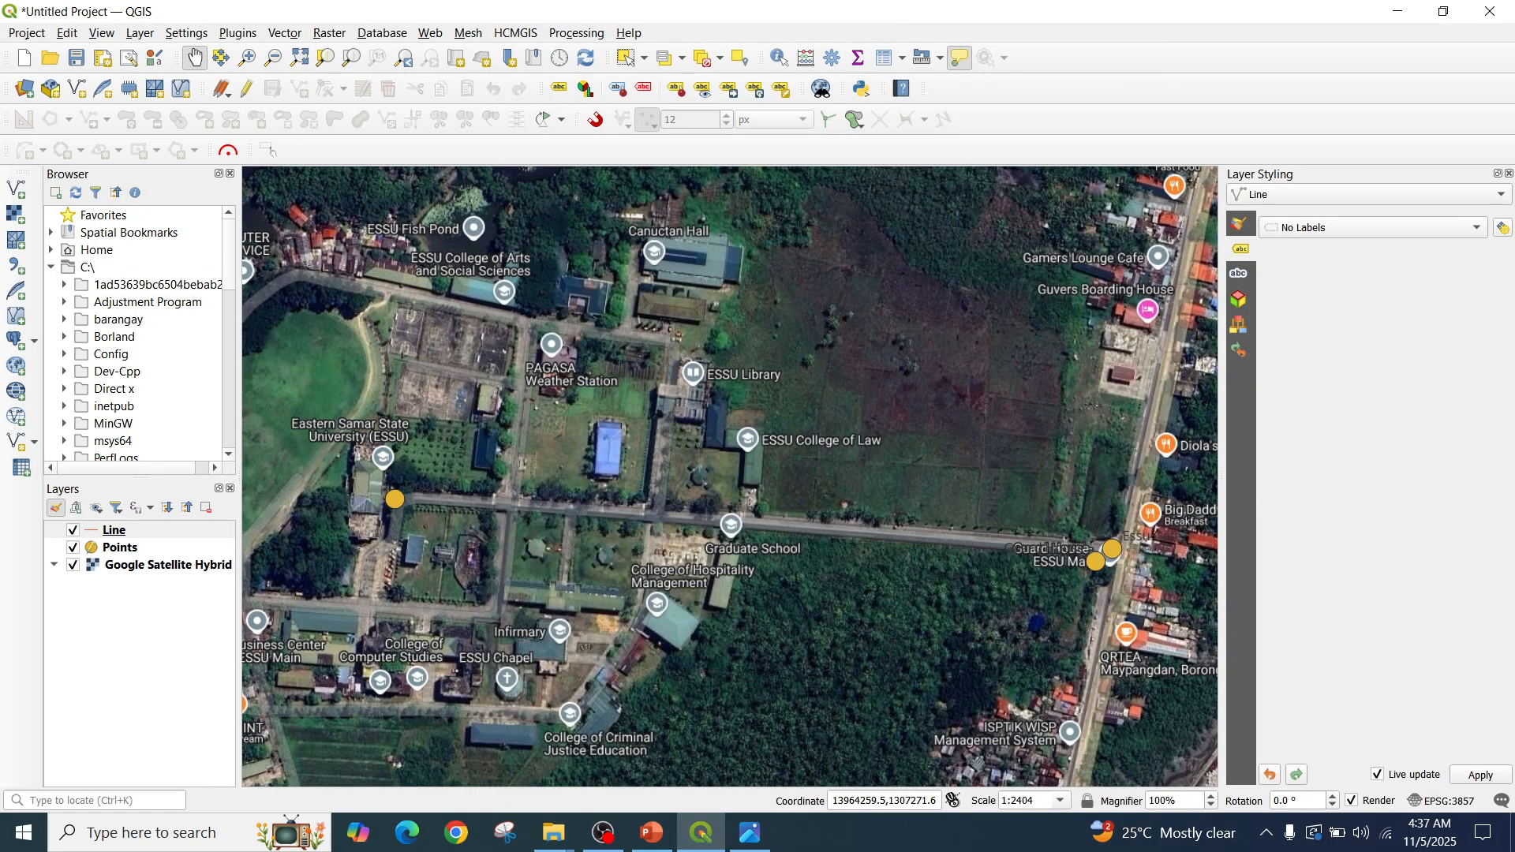
{"action": "left_click", "coordinate": [247, 87]}
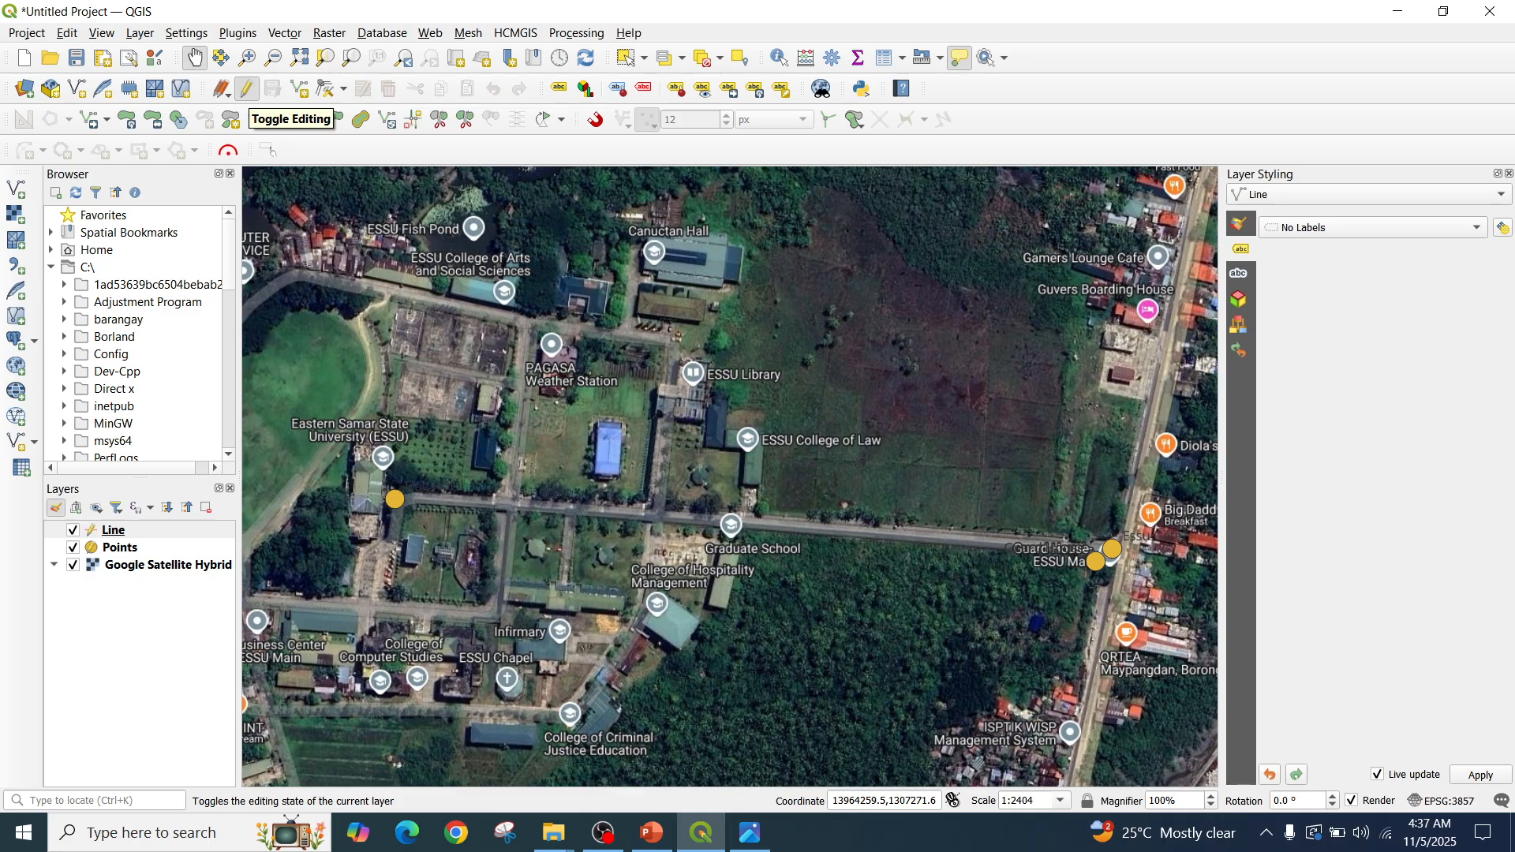
{"action": "left_click", "coordinate": [299, 87]}
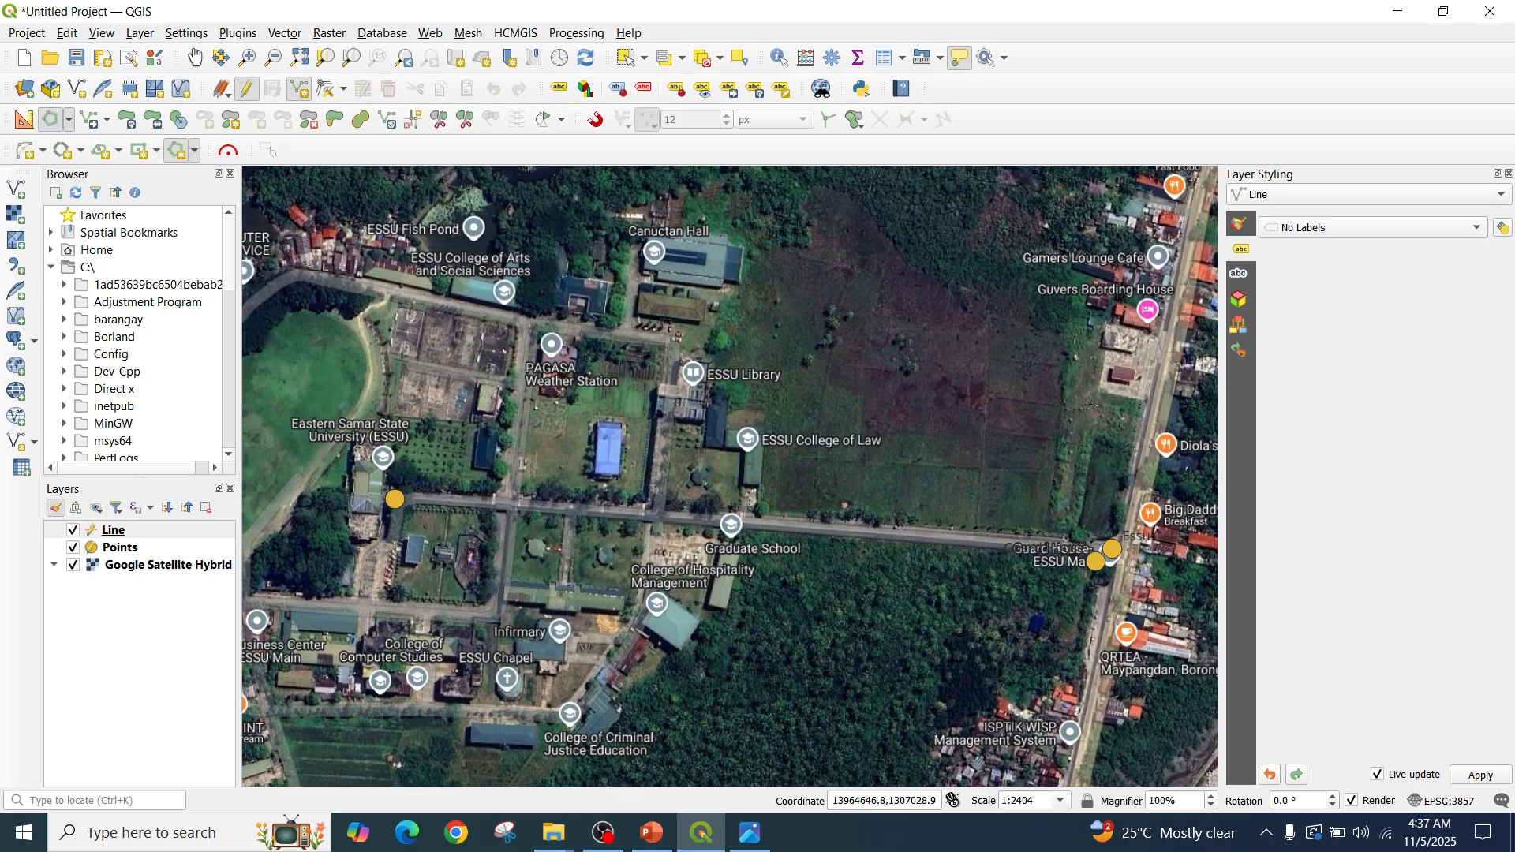
{"action": "left_click", "coordinate": [1107, 547]}
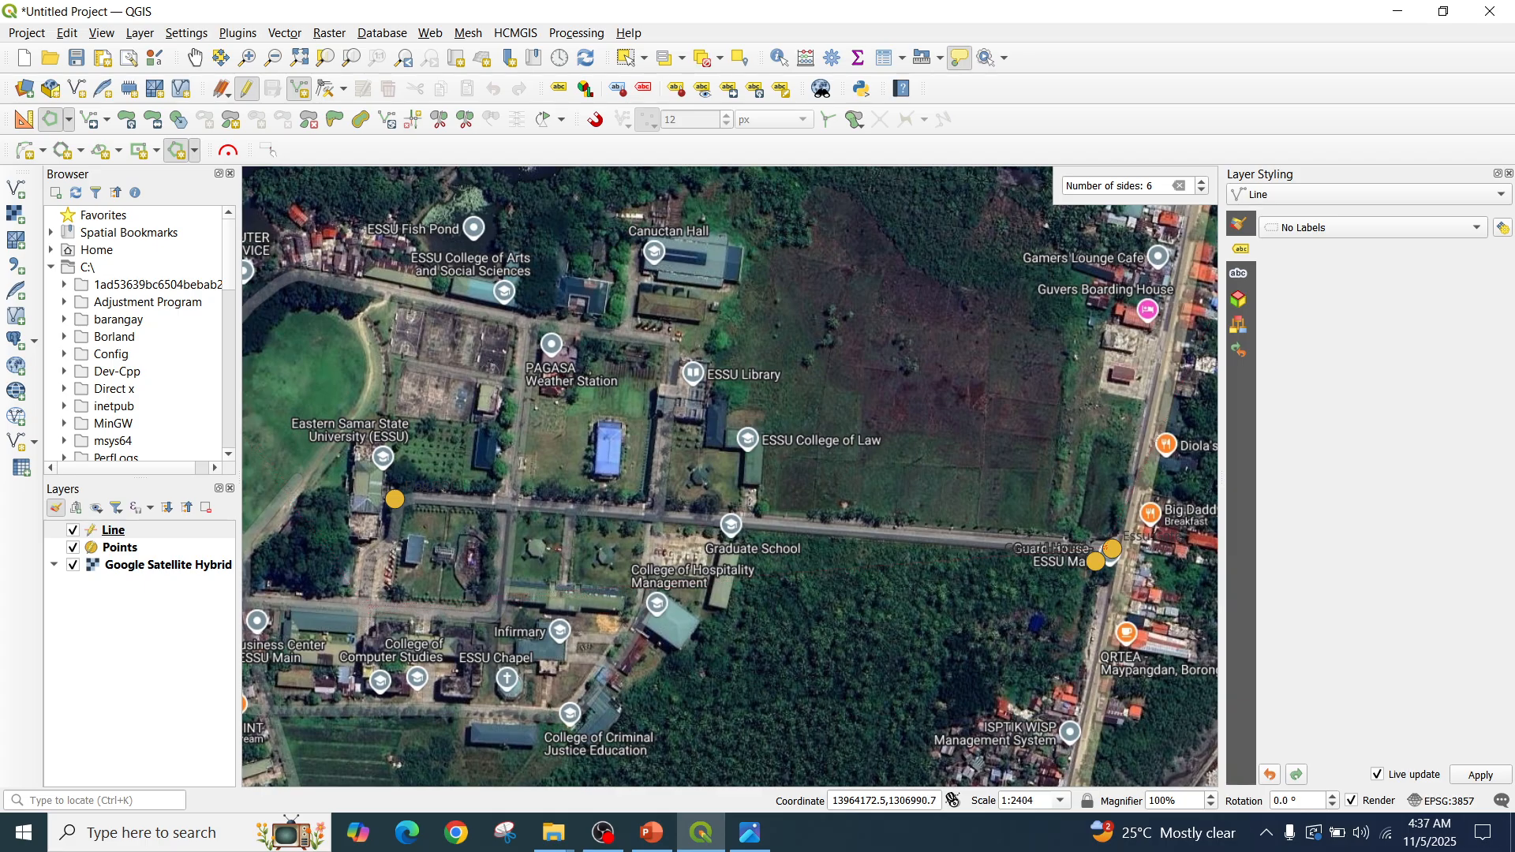
{"action": "right_click", "coordinate": [372, 600]}
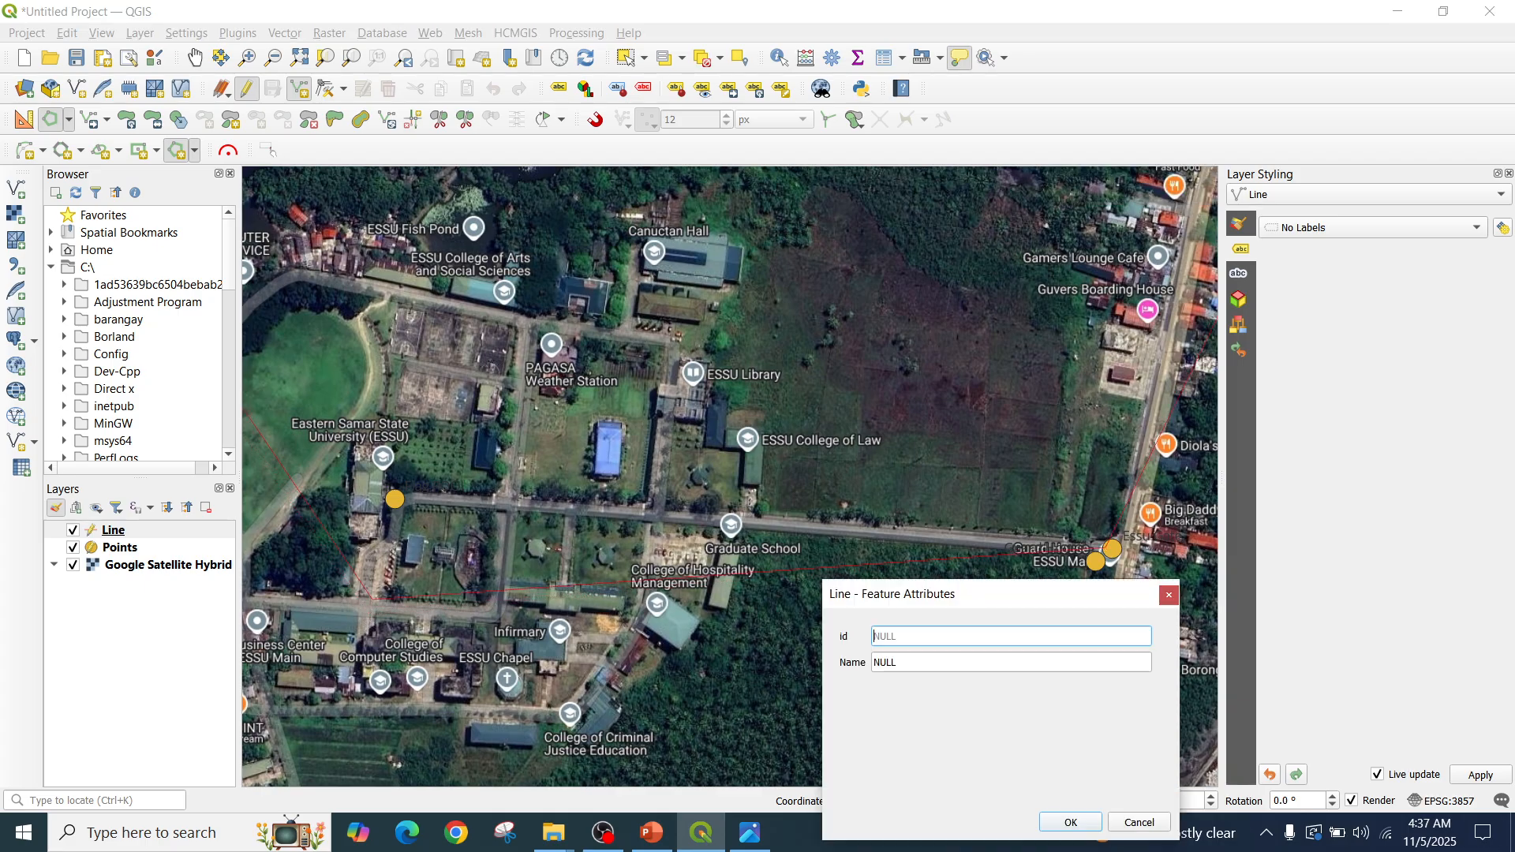
{"action": "left_click_drag", "start_coordinate": [964, 593], "coordinate": [905, 505]}
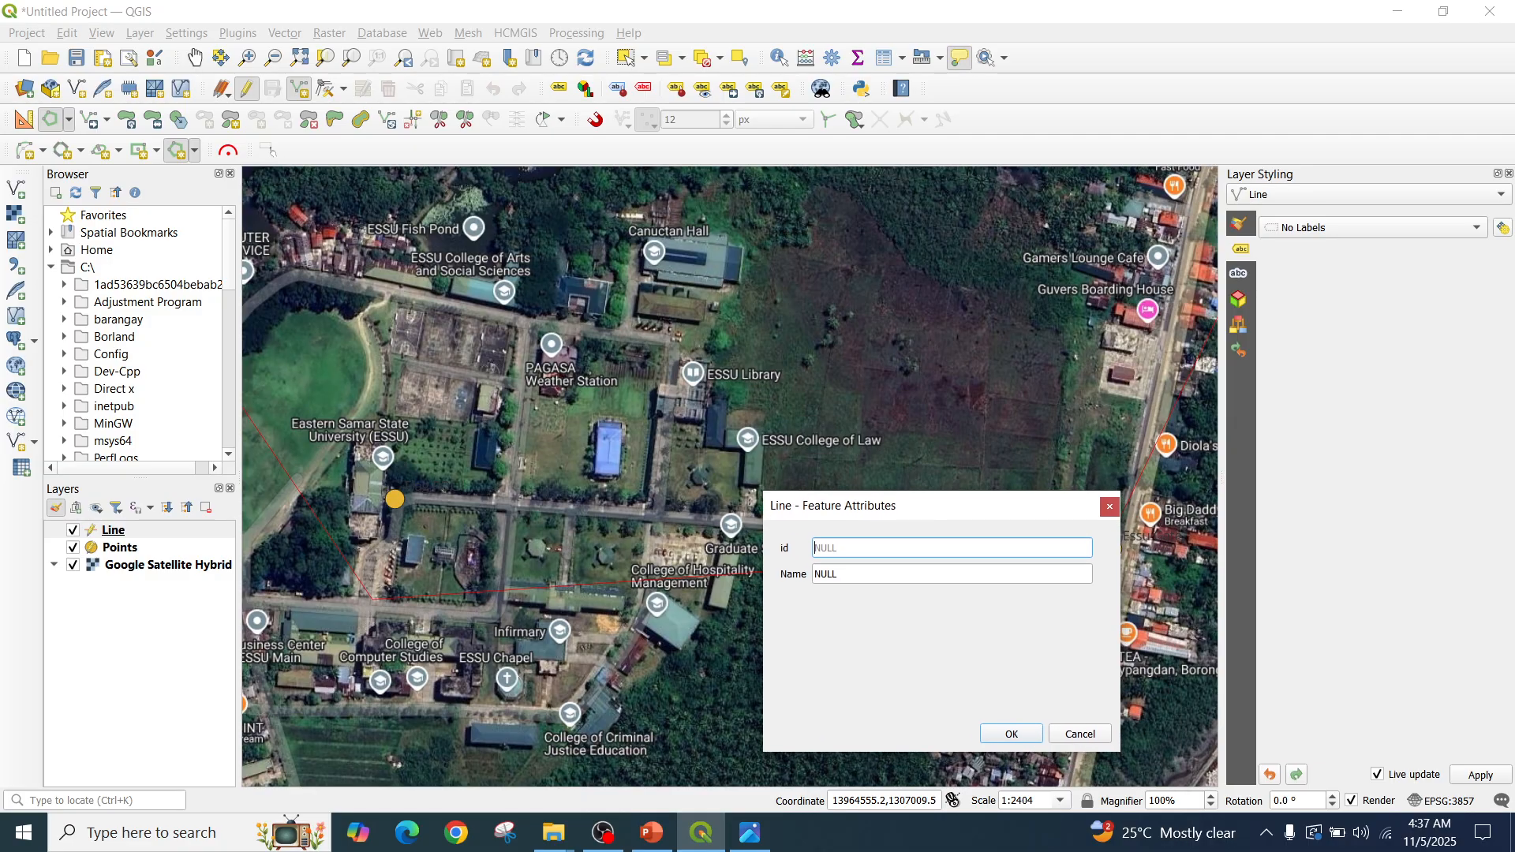
{"action": "left_click", "coordinate": [1109, 506]}
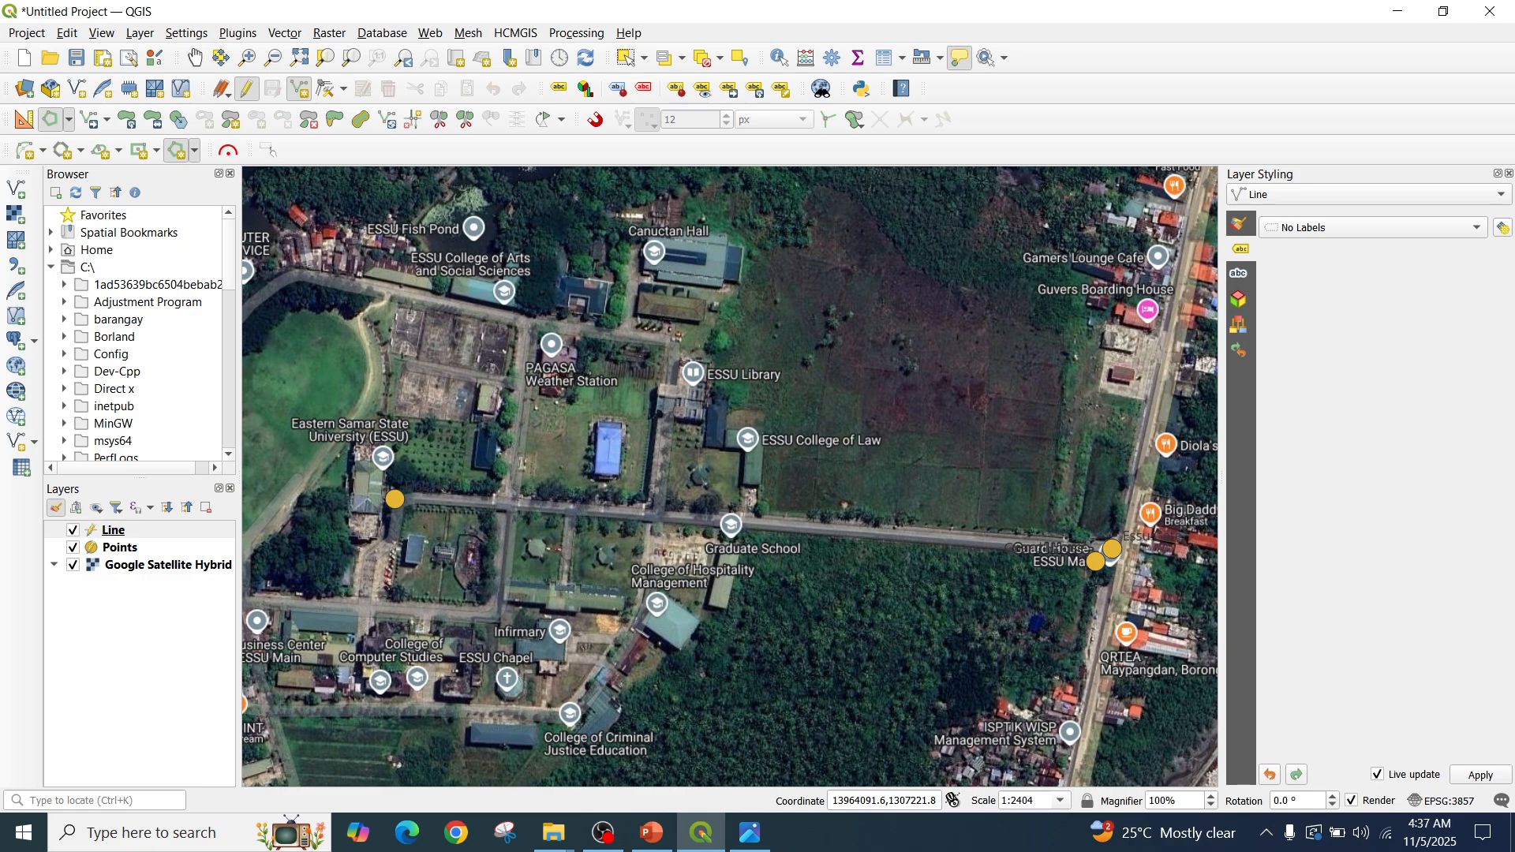
Digitize with segments a line from the campus gate along the main road to the flagpole point, continuing south to the next road
{"action": "left_click", "coordinate": [69, 119]}
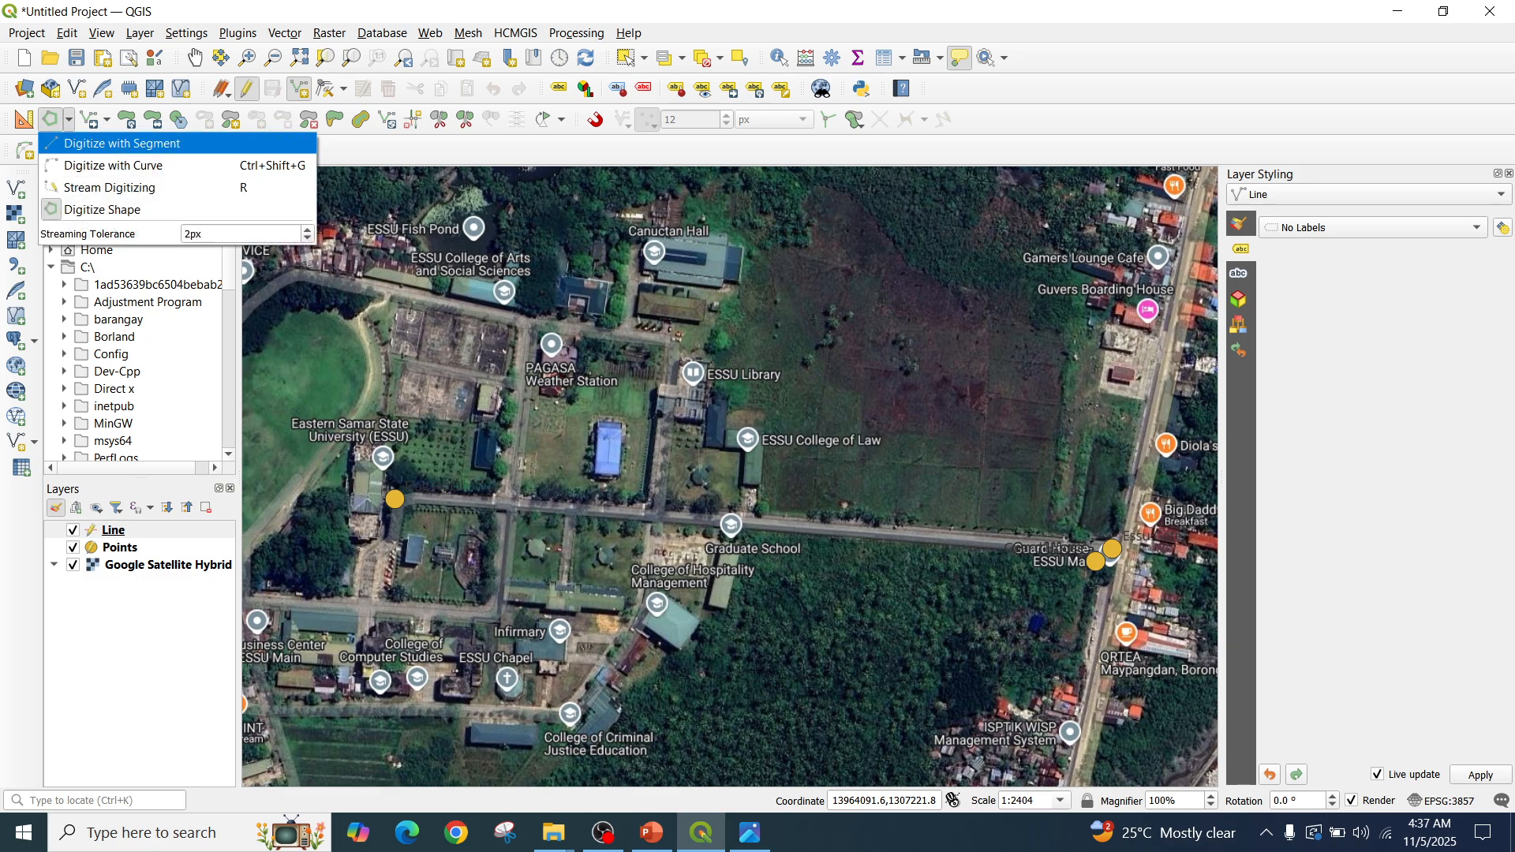
{"action": "left_click", "coordinate": [122, 143]}
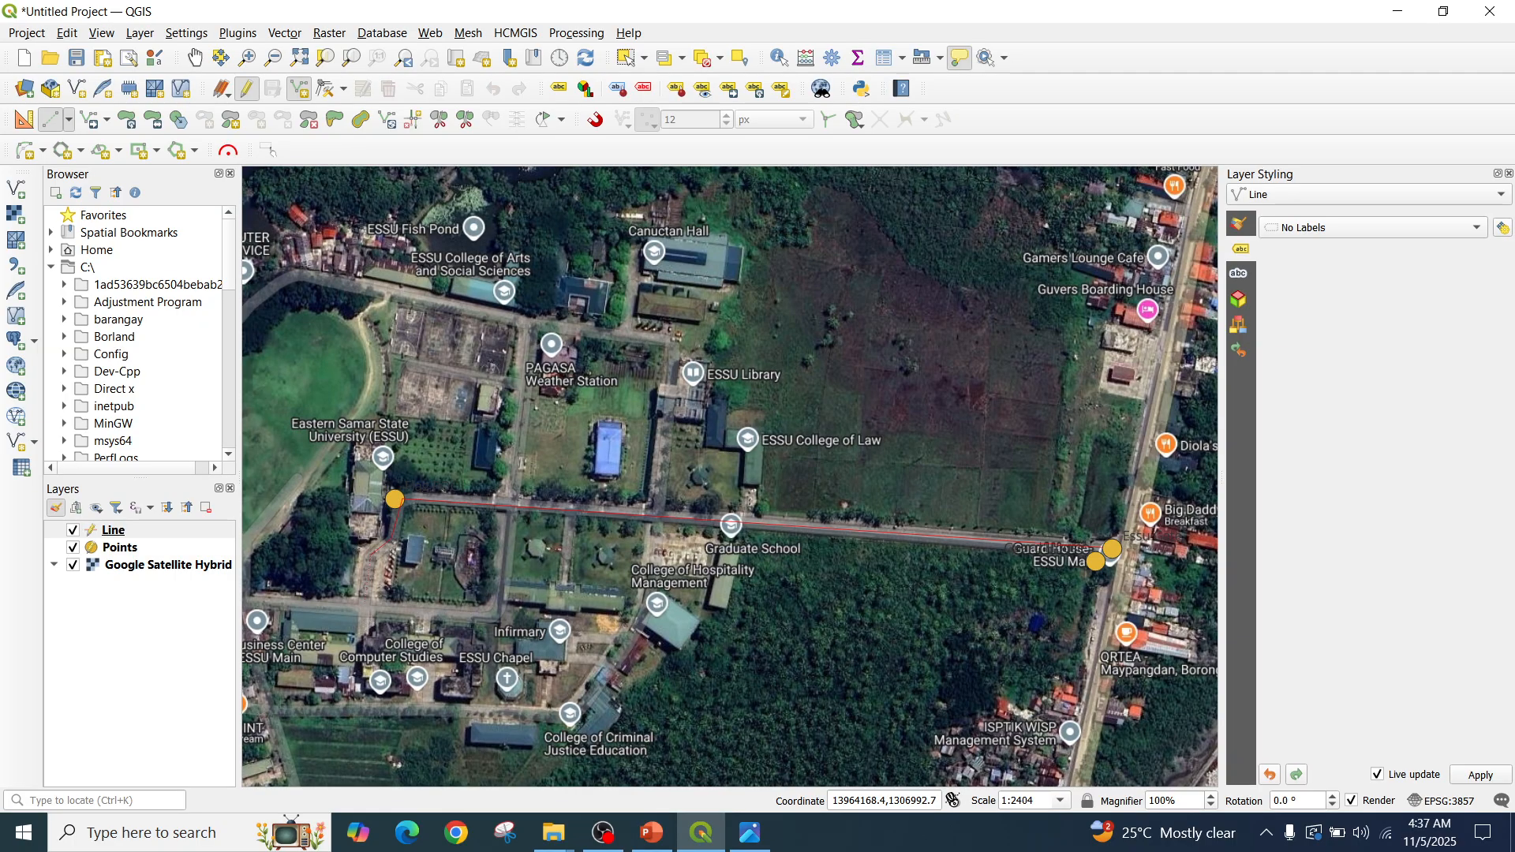
{"action": "left_click", "coordinate": [366, 606]}
{"action": "right_click", "coordinate": [365, 606]}
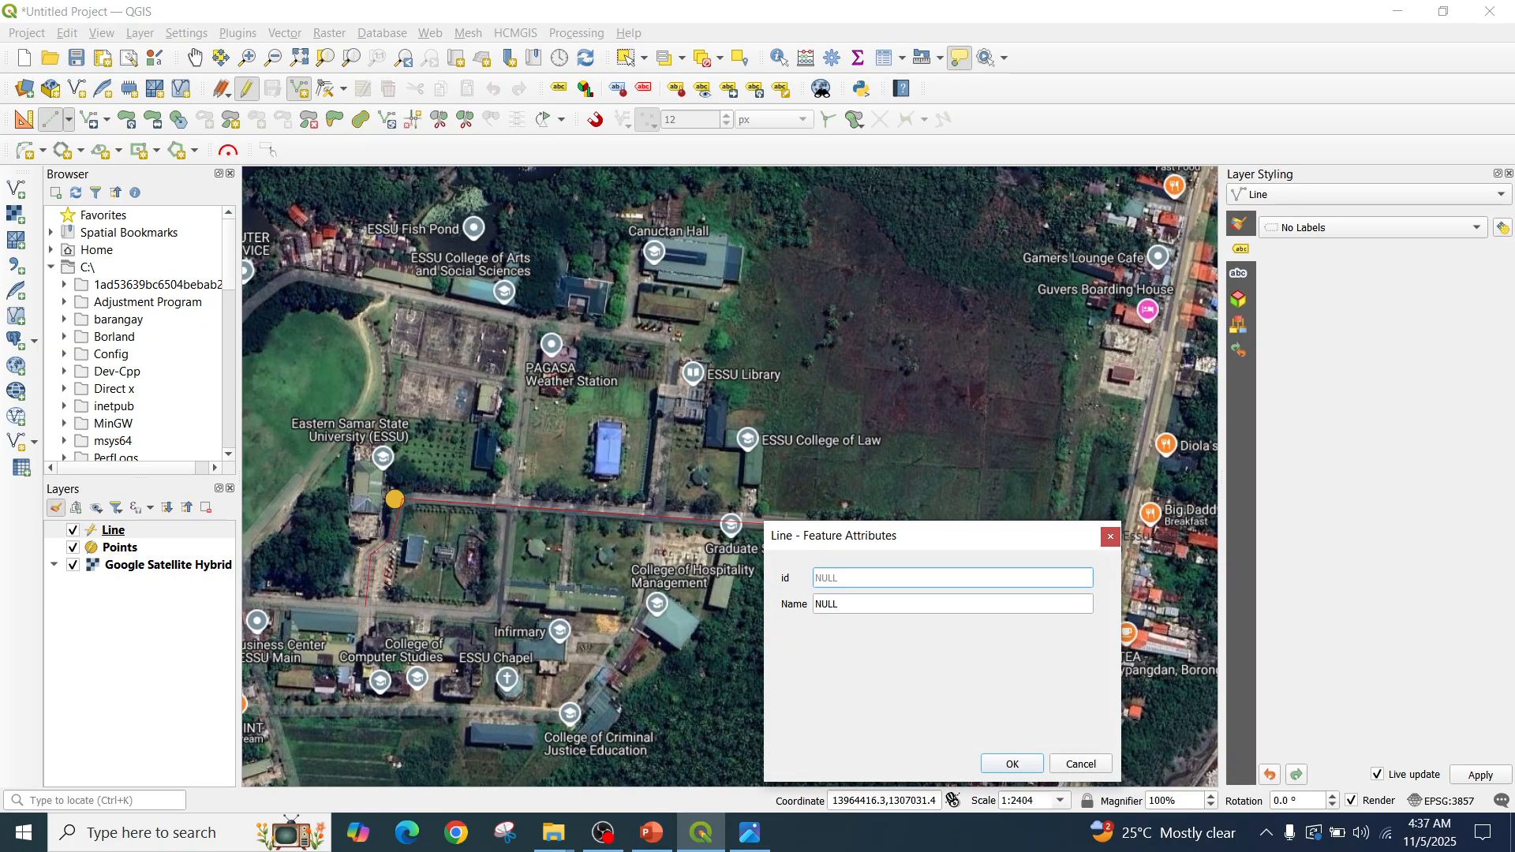
Give the new line id 1 and a name identifying it as the covered walk, and accept its attributes
{"action": "type", "text": "1"}
{"action": "key", "text": "Tab"}
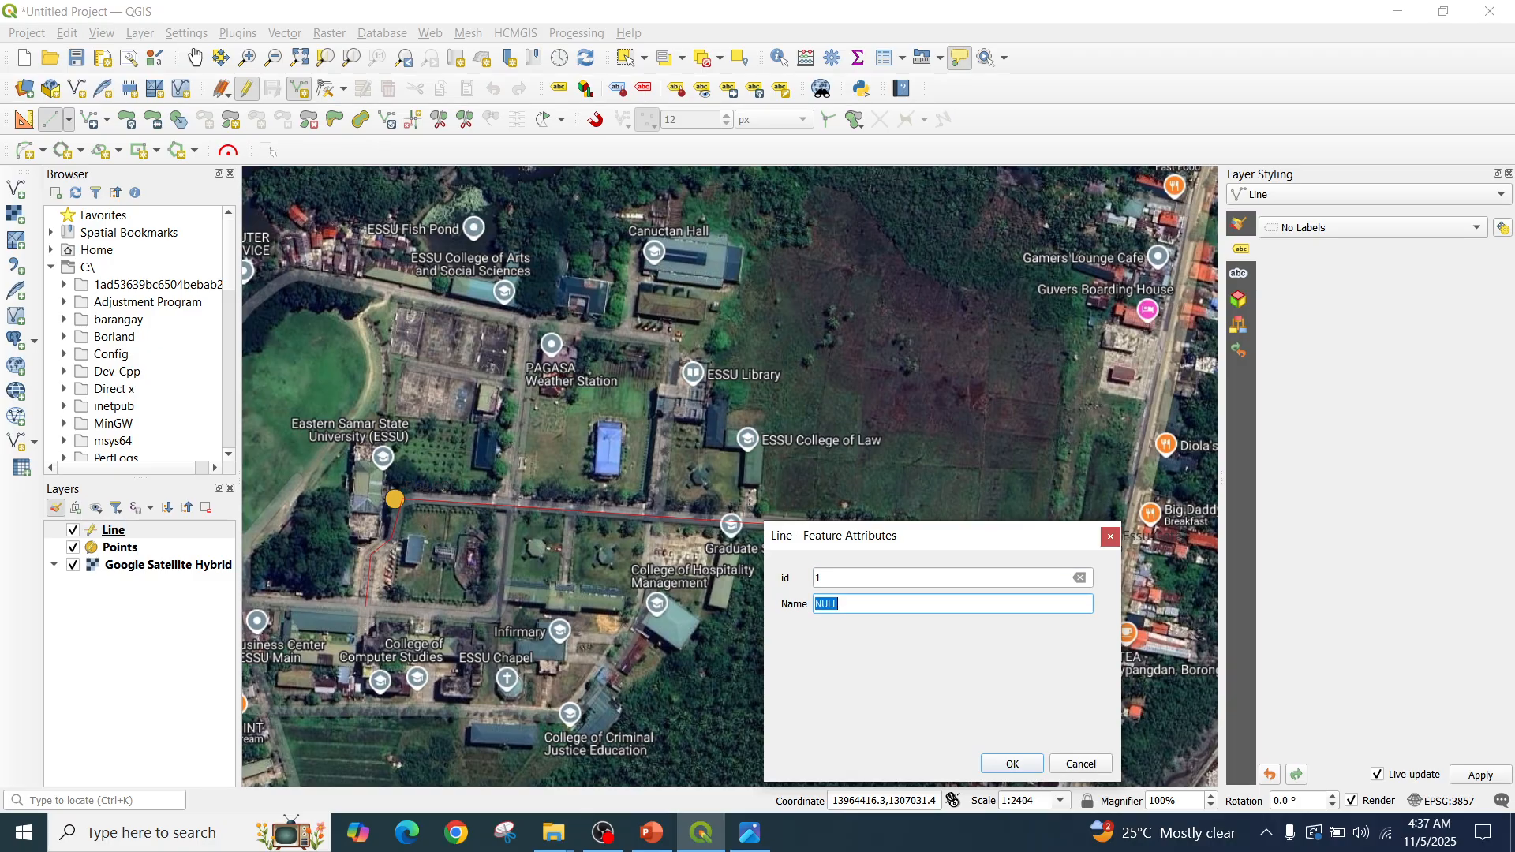
{"action": "type", "text": "Cover Wal"}
{"action": "key", "text": "BackSpace"}
{"action": "key", "text": "BackSpace"}
{"action": "key", "text": "BackSpace"}
{"action": "key", "text": "BackSpace"}
{"action": "type", "text": "erd Wal"}
{"action": "key", "text": "Return"}
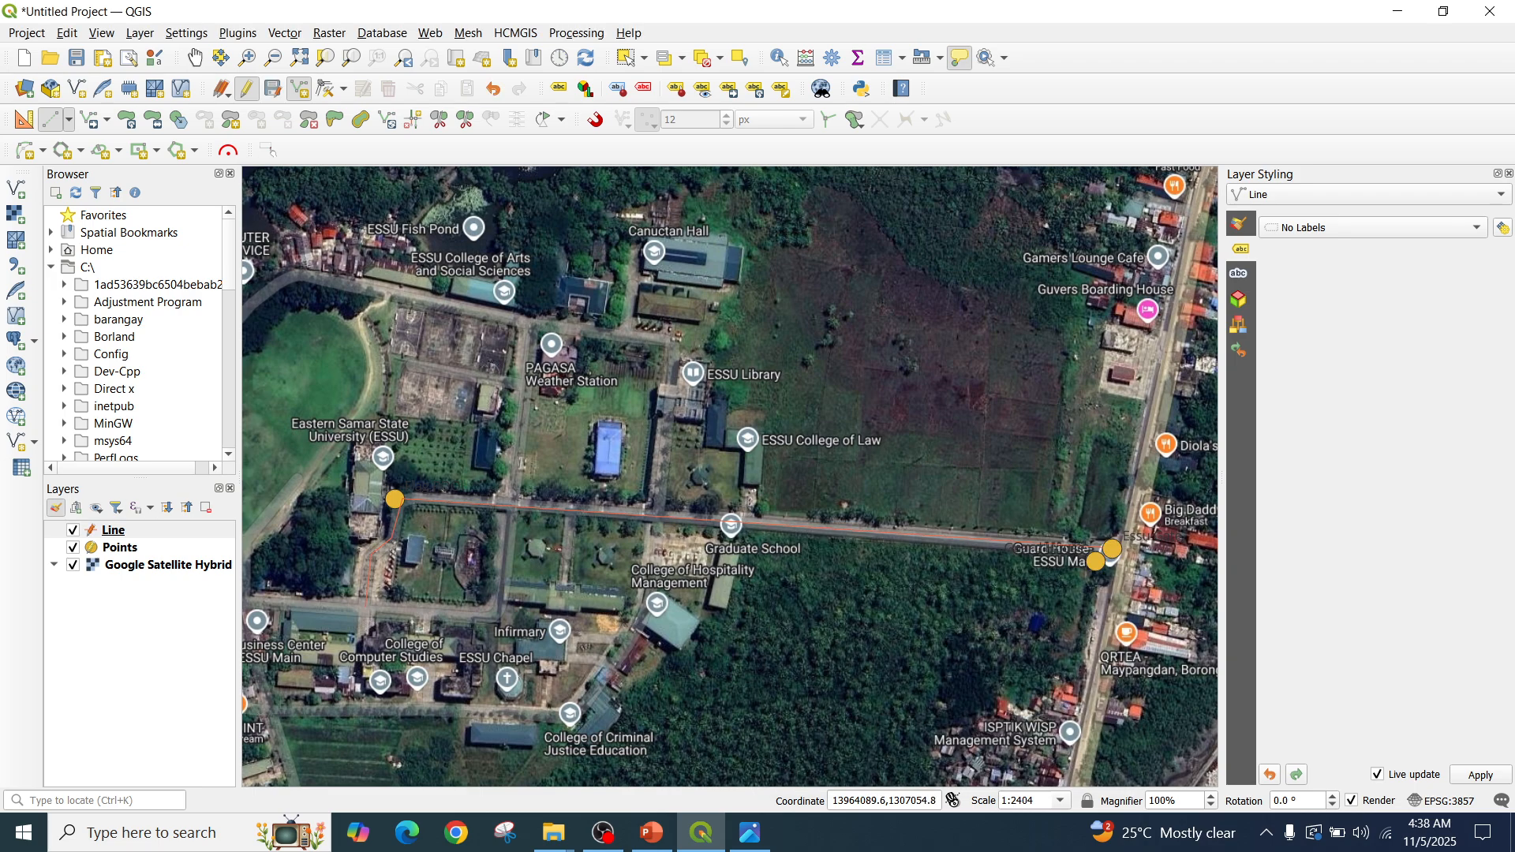
Style the Line layer's simple line with a 2.46 mm stroke width and the green color #35e33b
{"action": "left_click", "coordinate": [113, 530]}
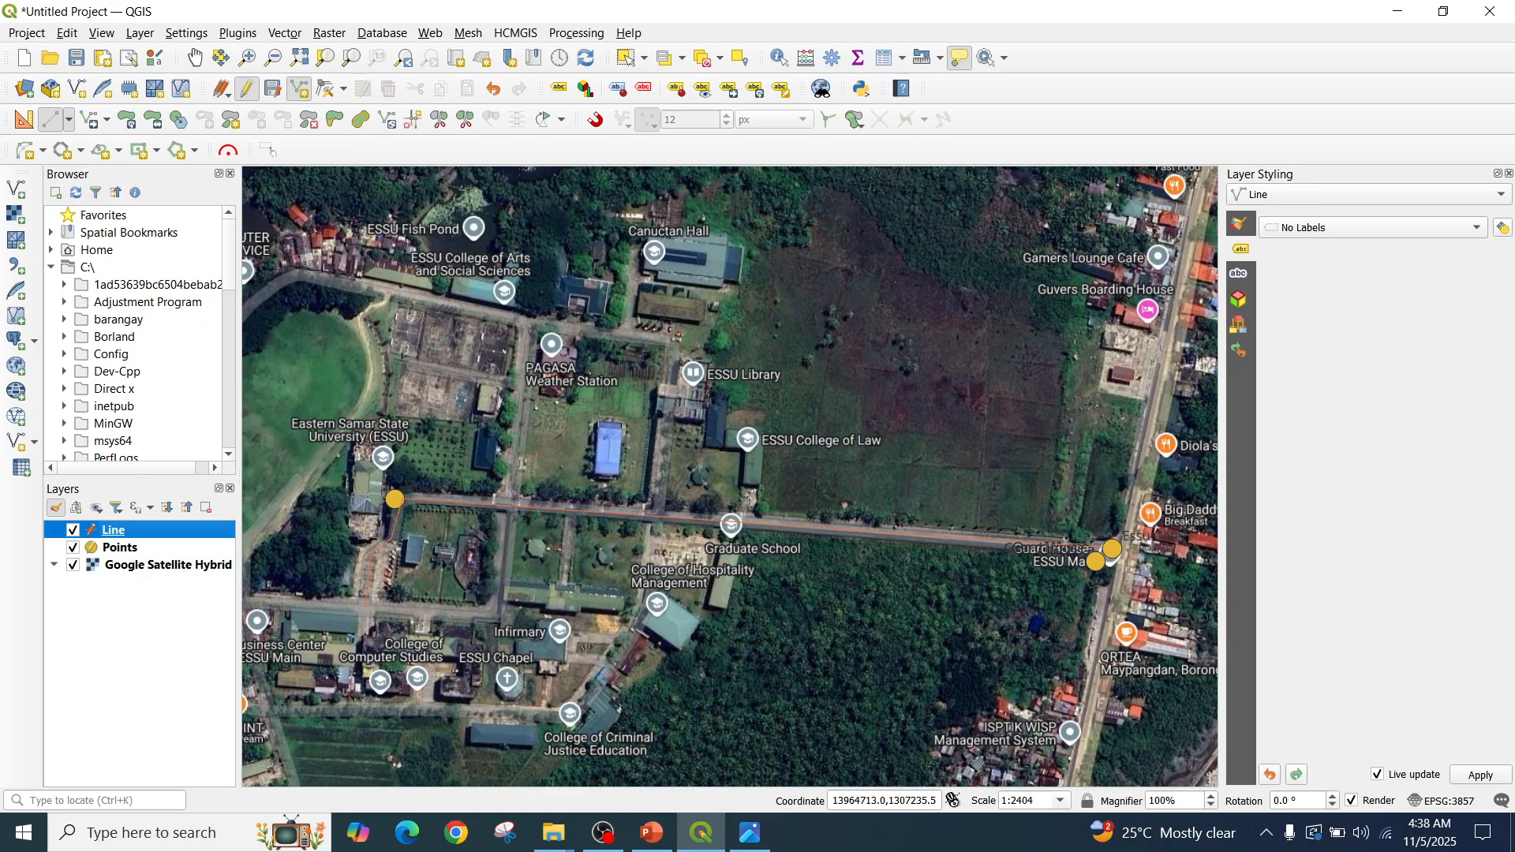
{"action": "left_click", "coordinate": [1240, 224]}
{"action": "left_click", "coordinate": [1422, 271]}
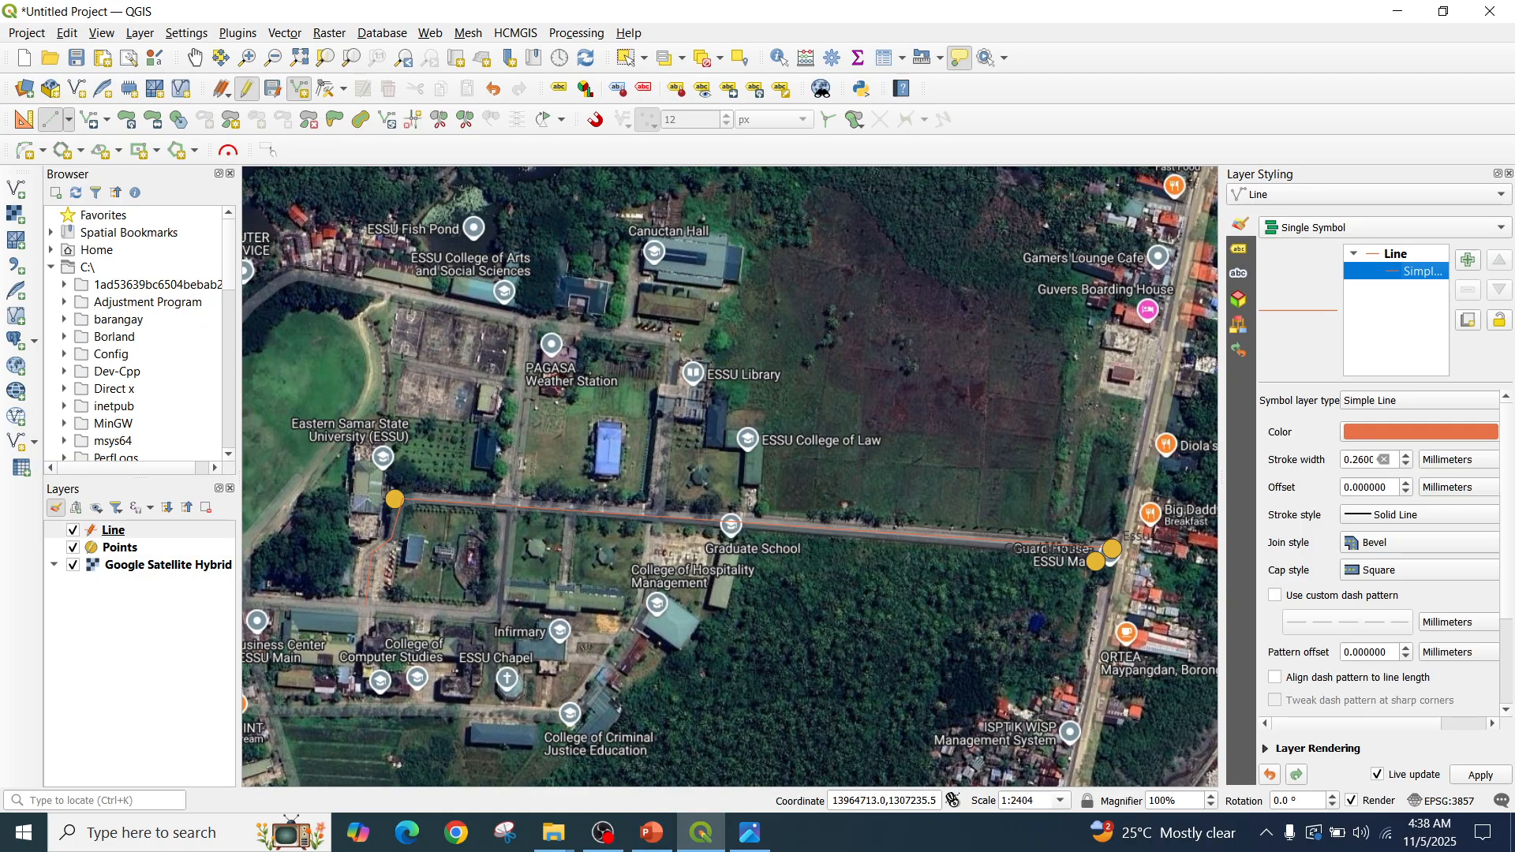
{"action": "left_click", "coordinate": [1406, 456]}
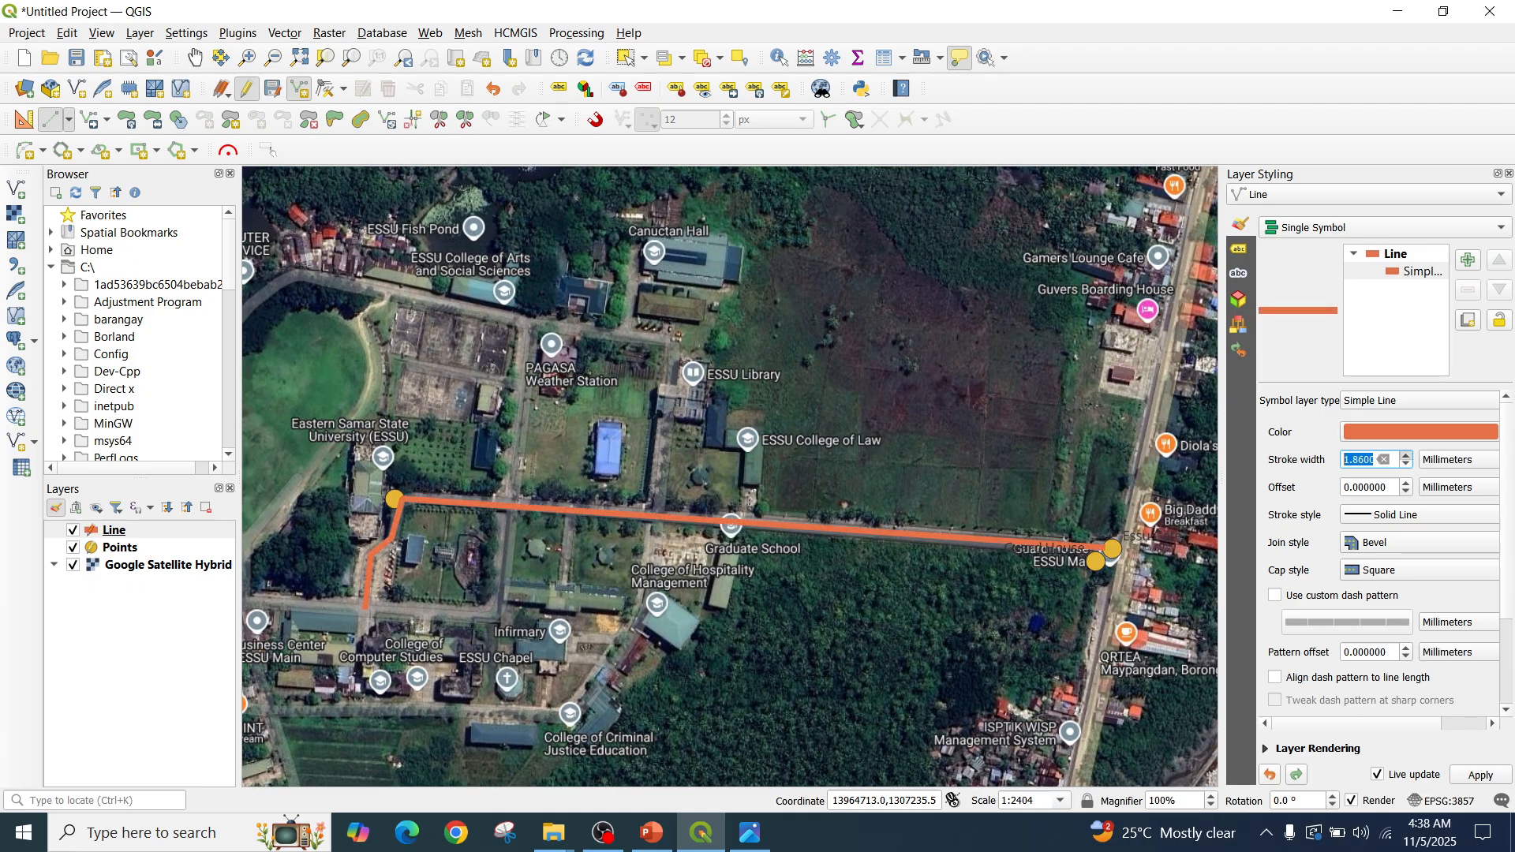
{"action": "left_click", "coordinate": [1421, 432]}
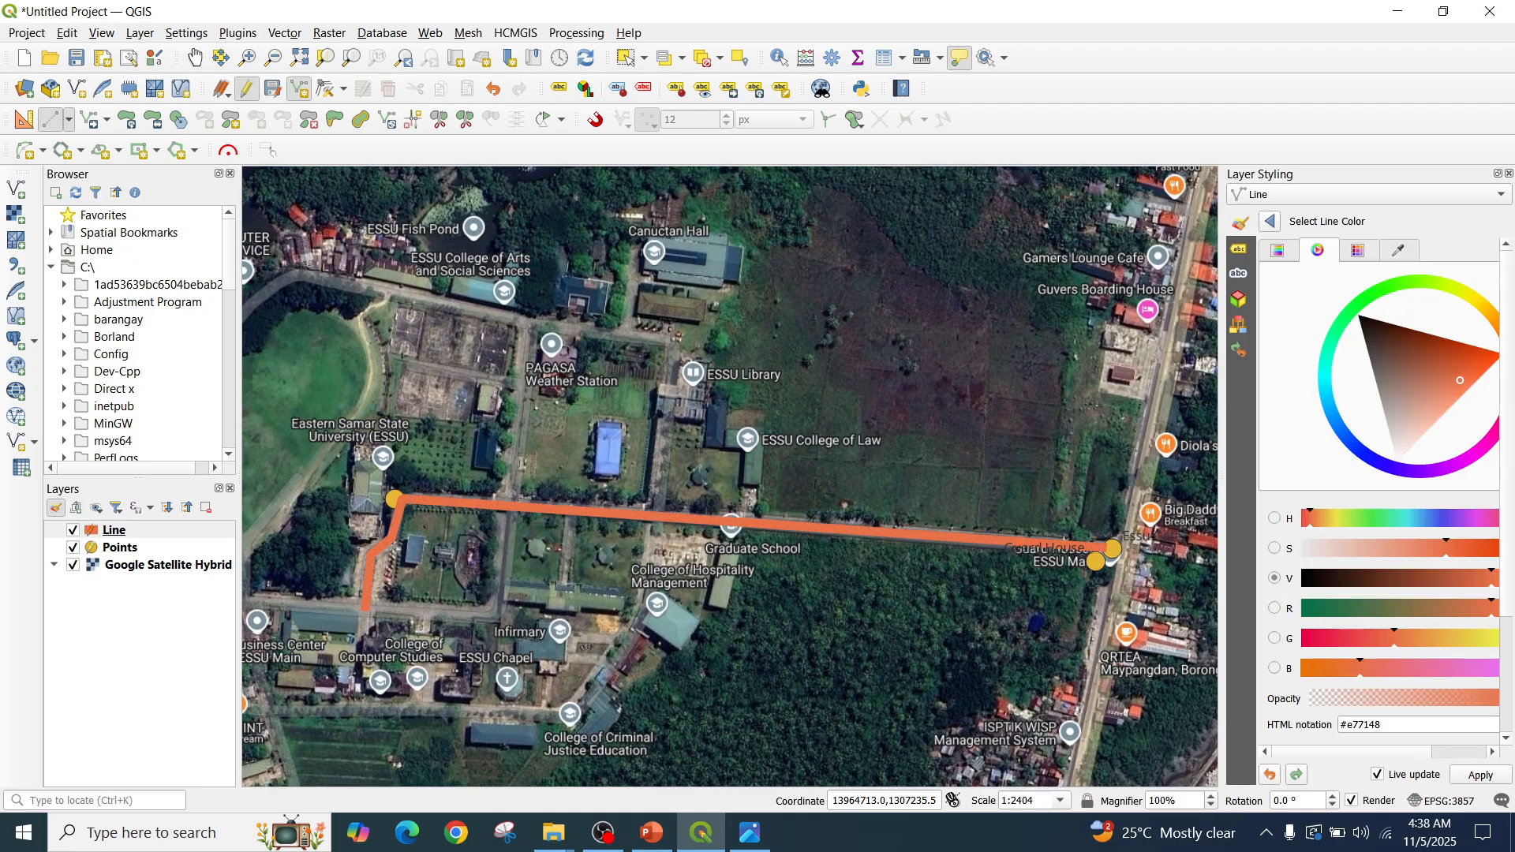
{"action": "left_click", "coordinate": [1369, 296]}
{"action": "left_click", "coordinate": [1401, 333]}
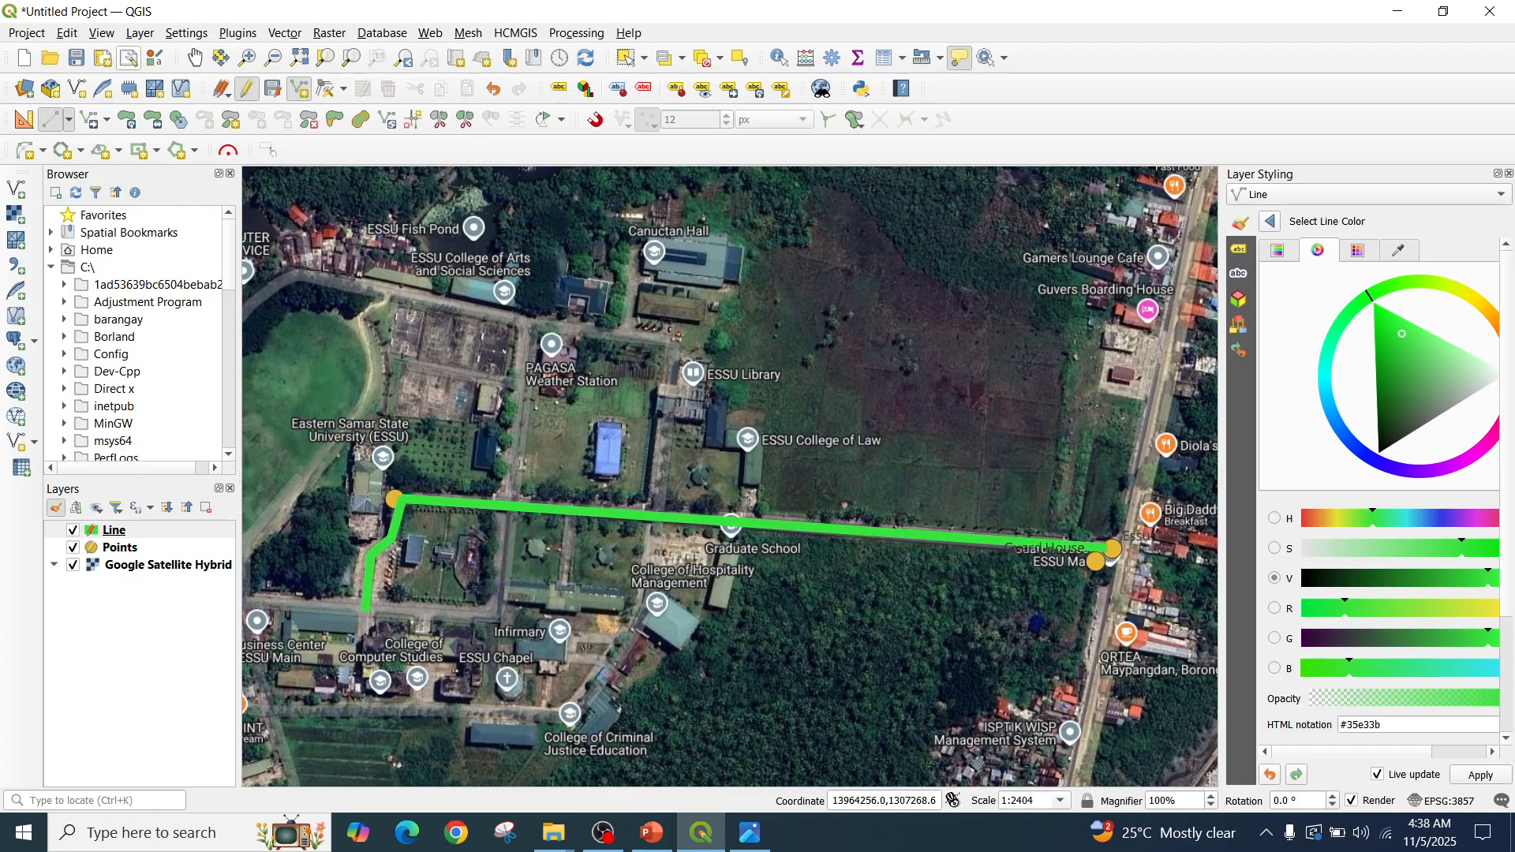
{"action": "left_click", "coordinate": [194, 57]}
{"action": "left_click_drag", "start_coordinate": [710, 355], "coordinate": [705, 484]}
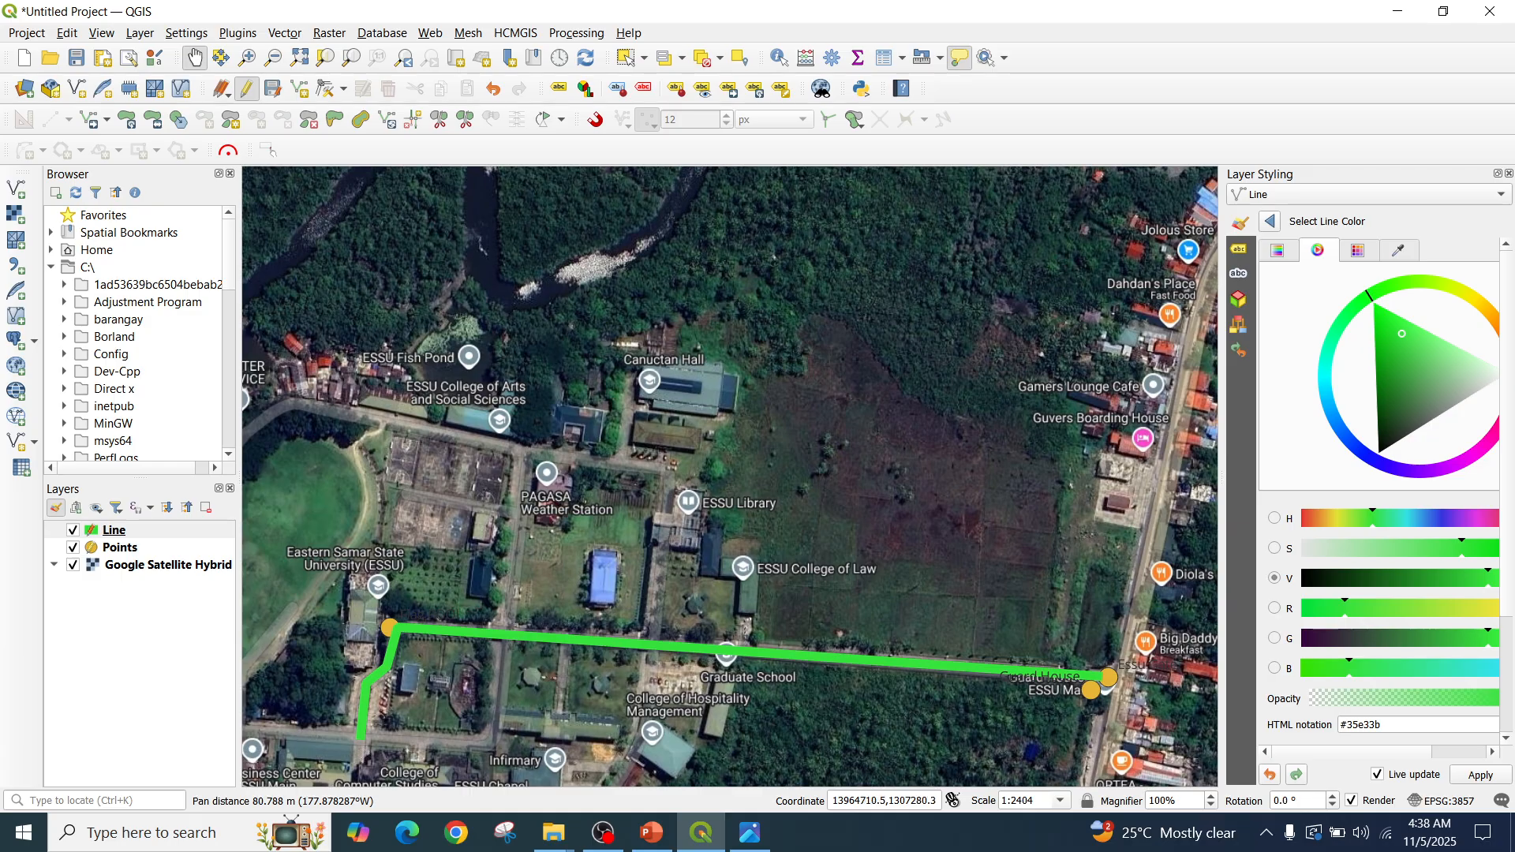
Compare the line with the ESSU Example slide in PowerPoint, and set its stroke style to Dot Line in QGIS
{"action": "left_click", "coordinate": [1269, 221]}
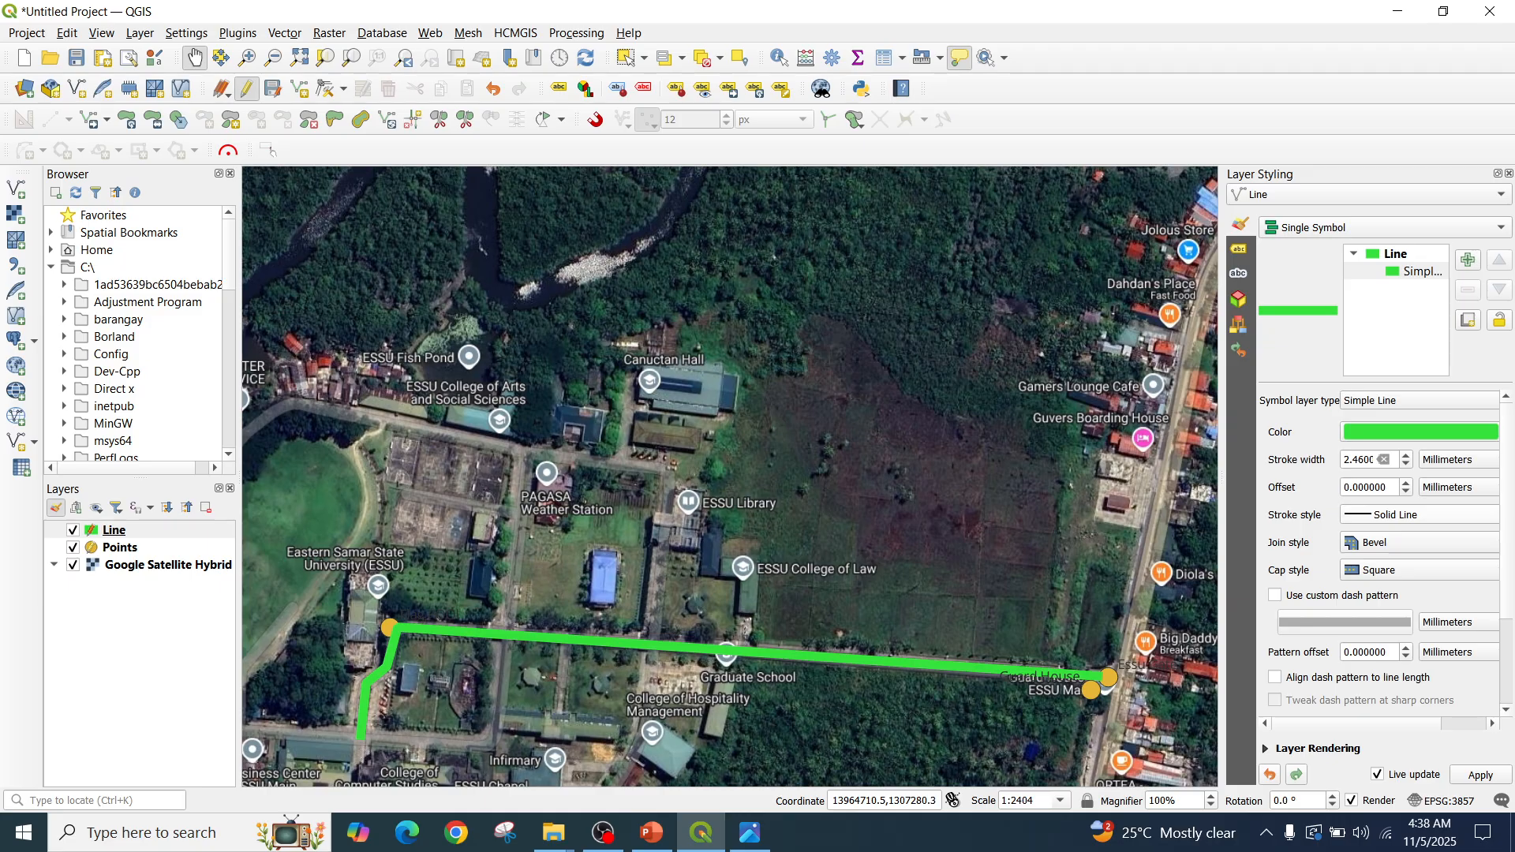
{"action": "left_click_drag", "start_coordinate": [946, 623], "coordinate": [964, 459]}
{"action": "key", "text": "alt+Tab"}
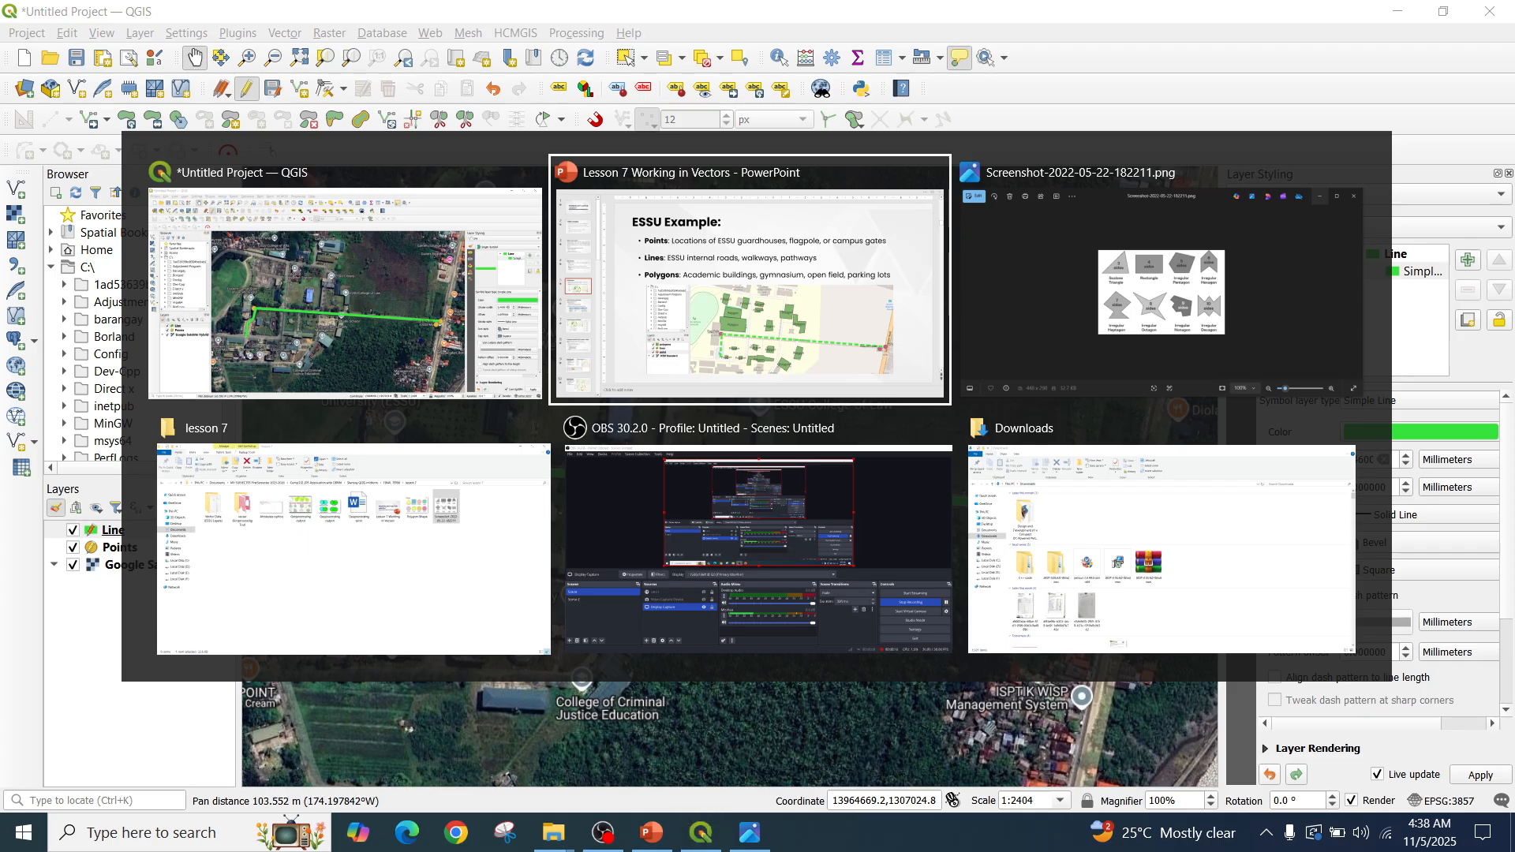
{"action": "key", "text": "alt+Tab"}
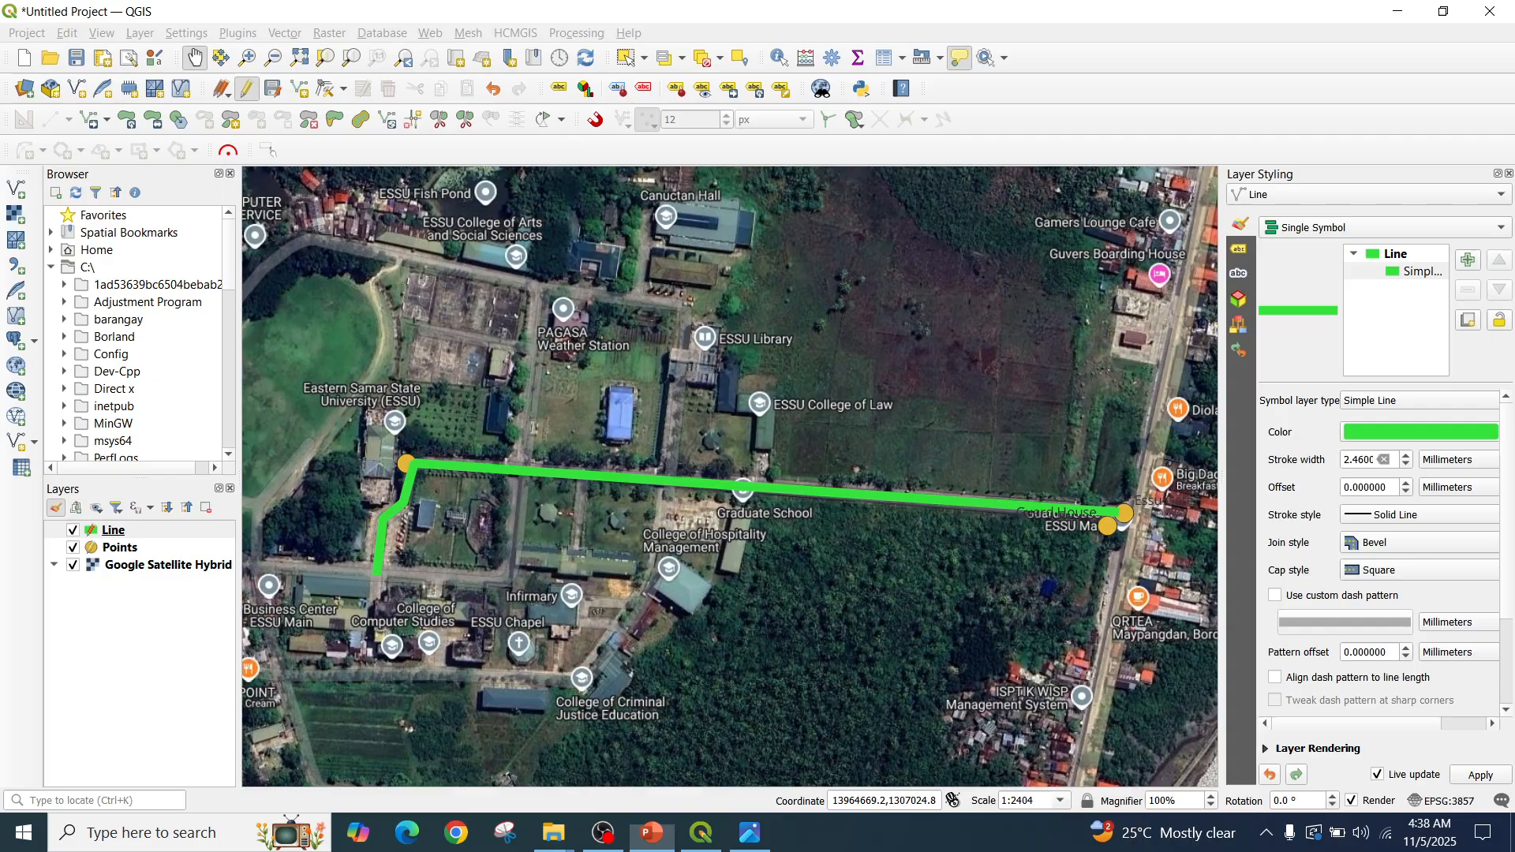
{"action": "key", "text": "alt+Tab"}
{"action": "key", "text": "alt+Tab"}
{"action": "key", "text": "alt+Tab"}
{"action": "key", "text": "alt+Tab"}
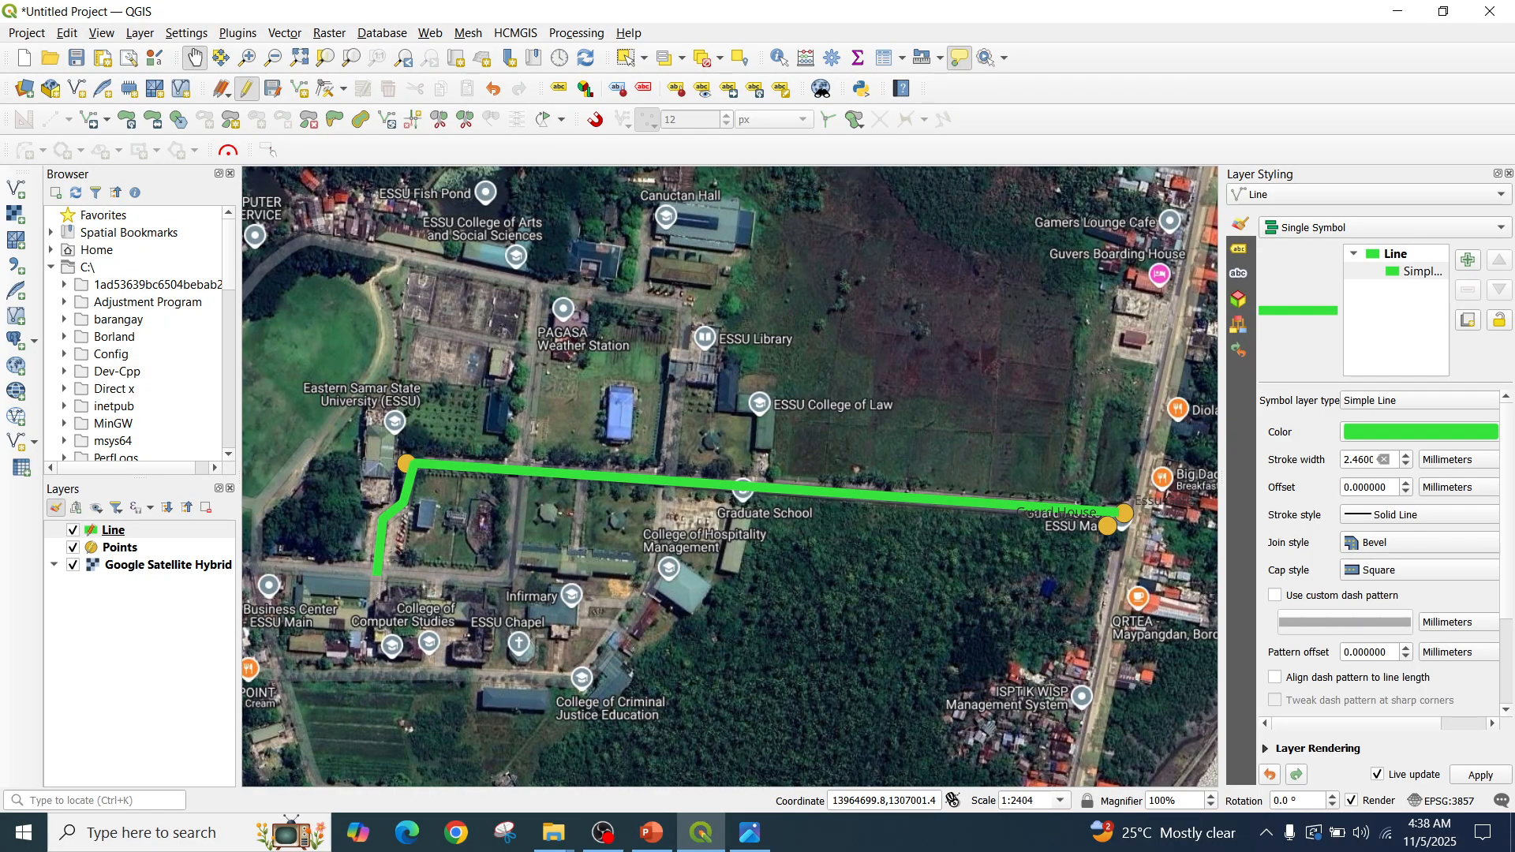
{"action": "left_click", "coordinate": [1420, 515]}
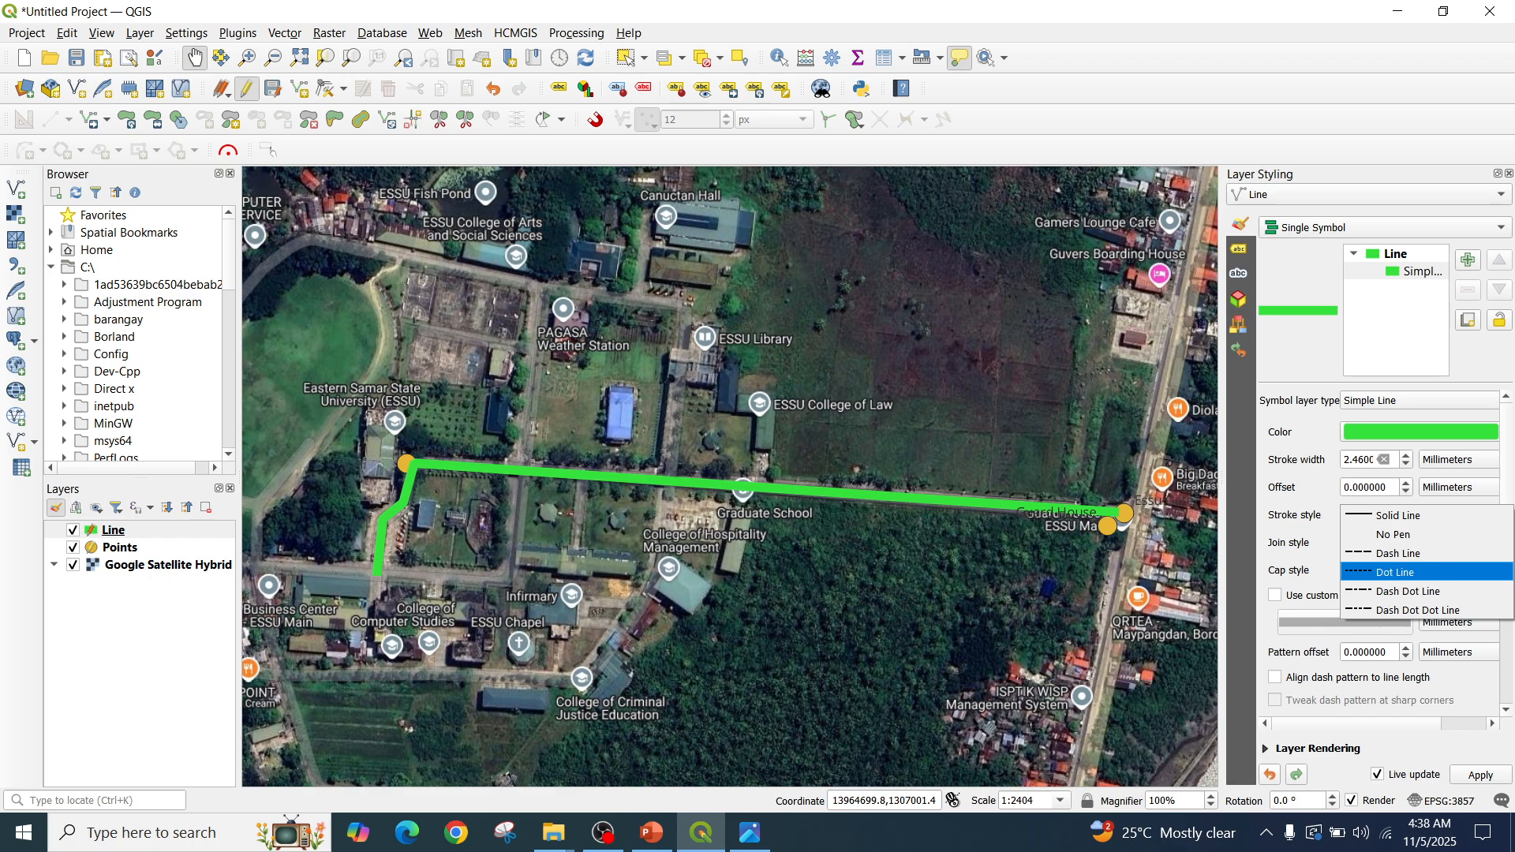
{"action": "mouse_move", "coordinate": [773, 473]}
{"action": "left_mouse_down"}
{"action": "mouse_move", "coordinate": [732, 474]}
{"action": "mouse_move", "coordinate": [758, 483]}
{"action": "left_mouse_up"}
Check the restyled line against the ESSU Example slide in PowerPoint and return to QGIS
{"action": "key", "text": "alt+Tab"}
{"action": "key", "text": "alt+Tab"}
{"action": "key", "text": "alt+Tab"}
{"action": "key", "text": "alt+Tab"}
{"action": "key", "text": "alt+Tab"}
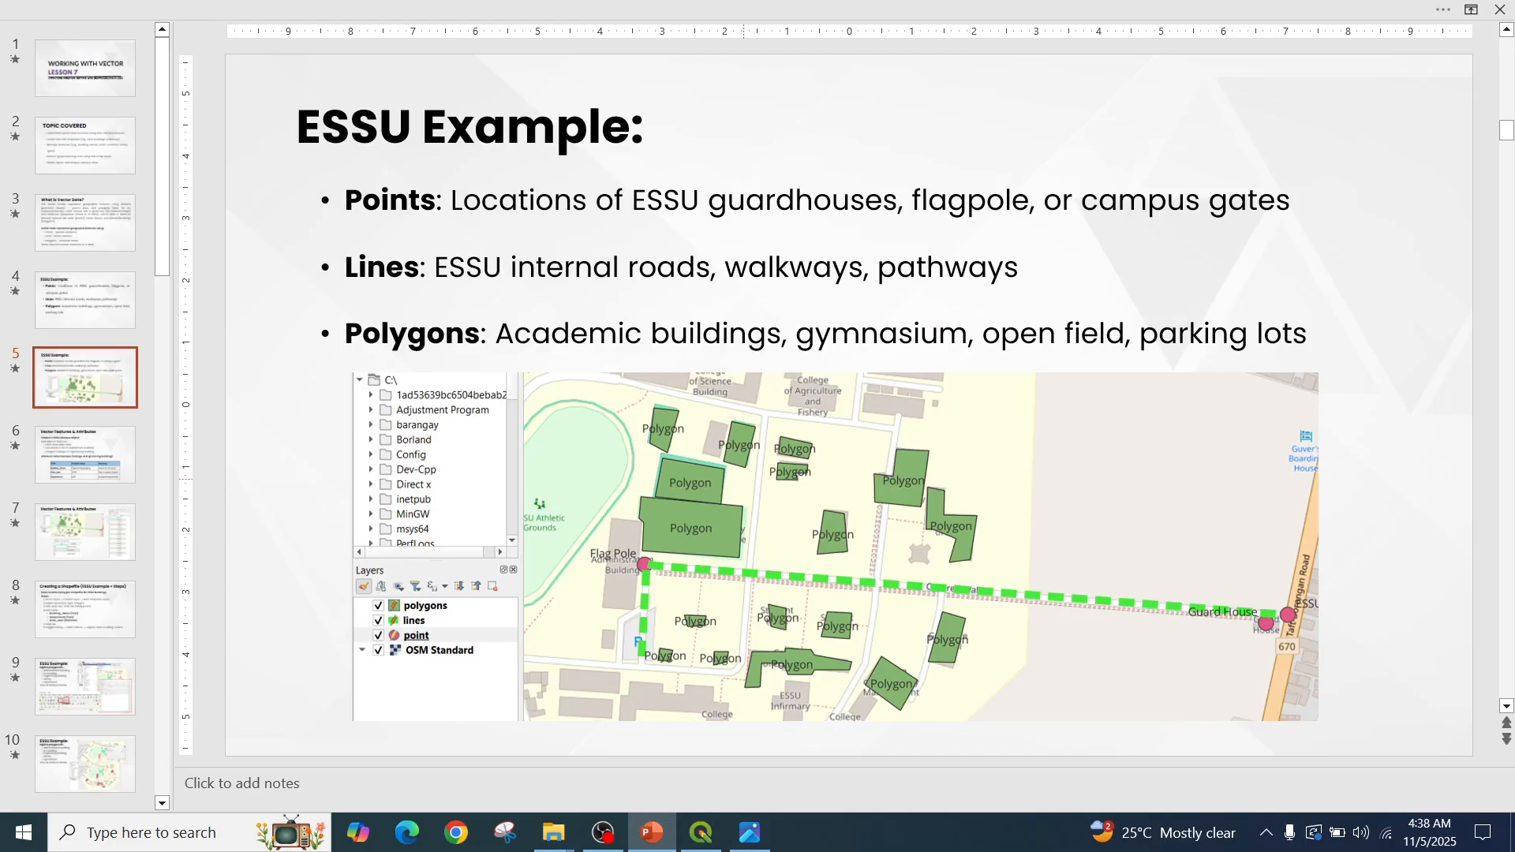
{"action": "key", "text": "alt+Tab"}
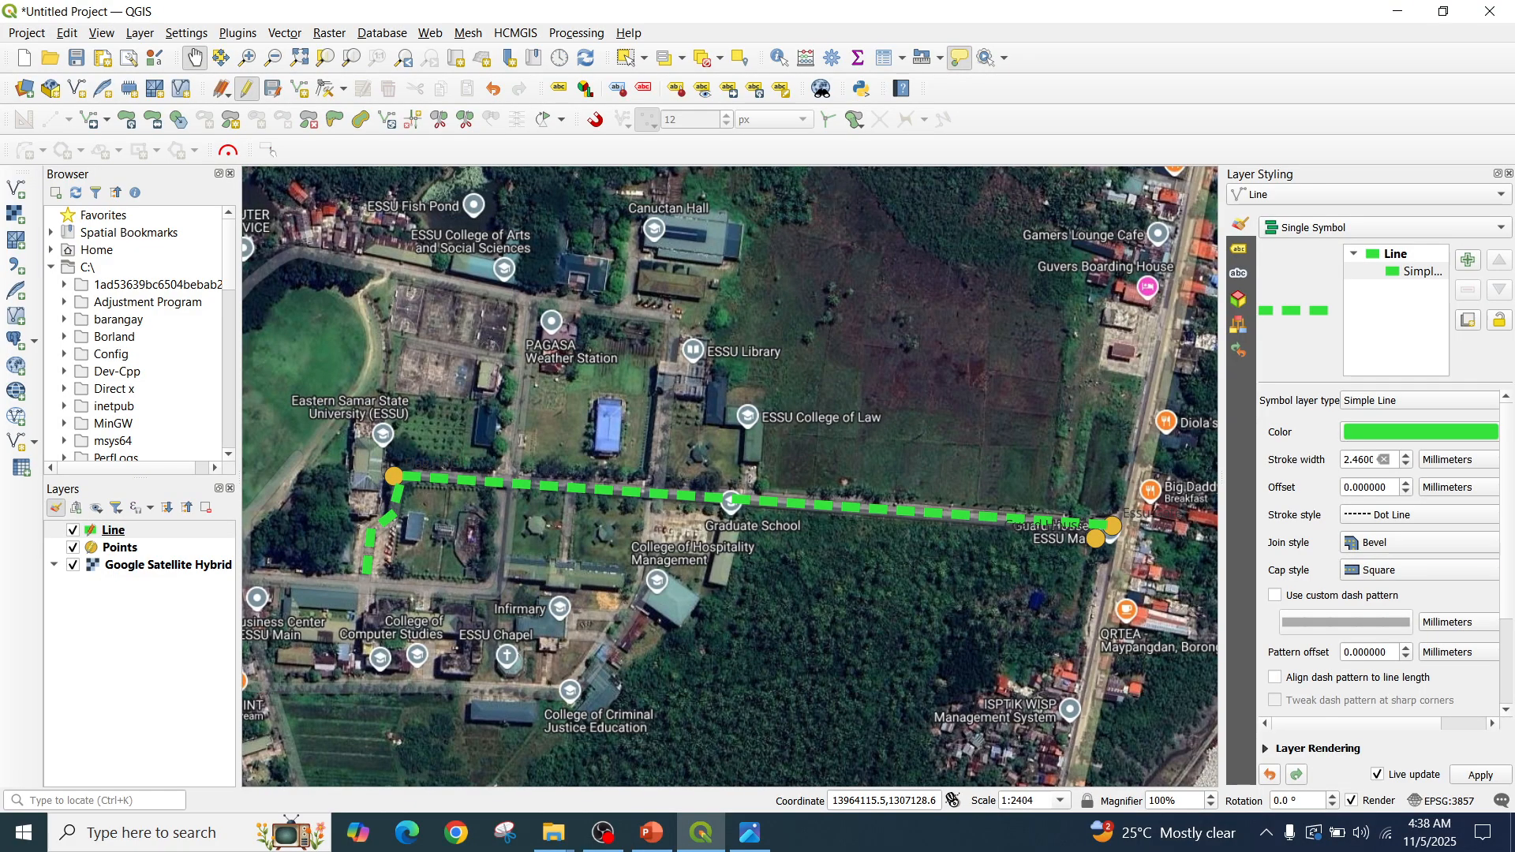
{"action": "key", "text": "alt+Tab"}
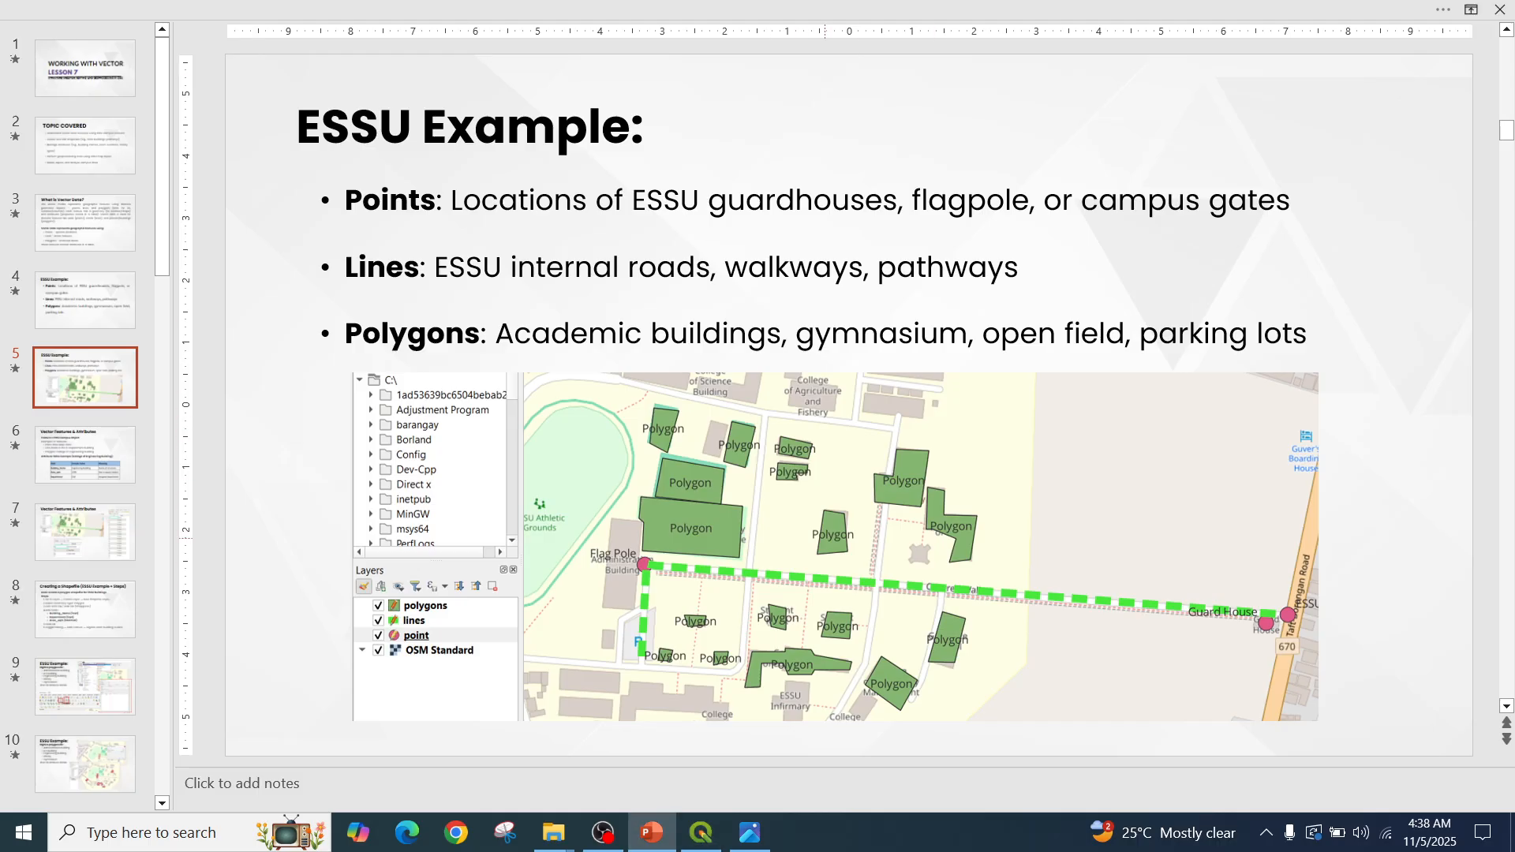
{"action": "key", "text": "alt+Tab"}
Set up a new shapefile layer named Polygons with Polygon geometry and a text field called Name of length 80
{"action": "left_click", "coordinate": [273, 88]}
{"action": "left_click", "coordinate": [76, 88]}
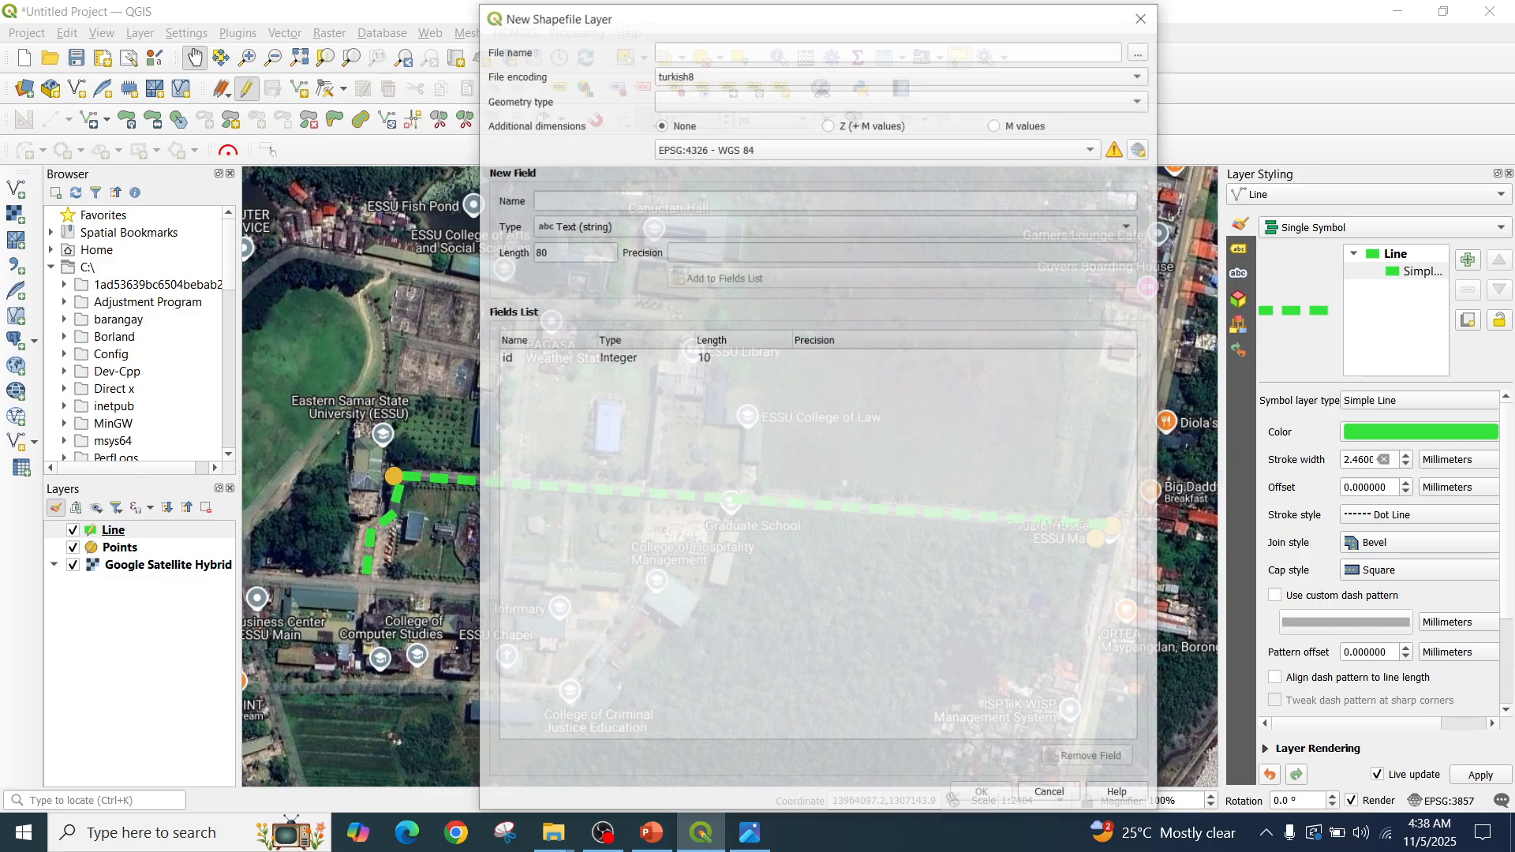
{"action": "type", "text": "Polygons"}
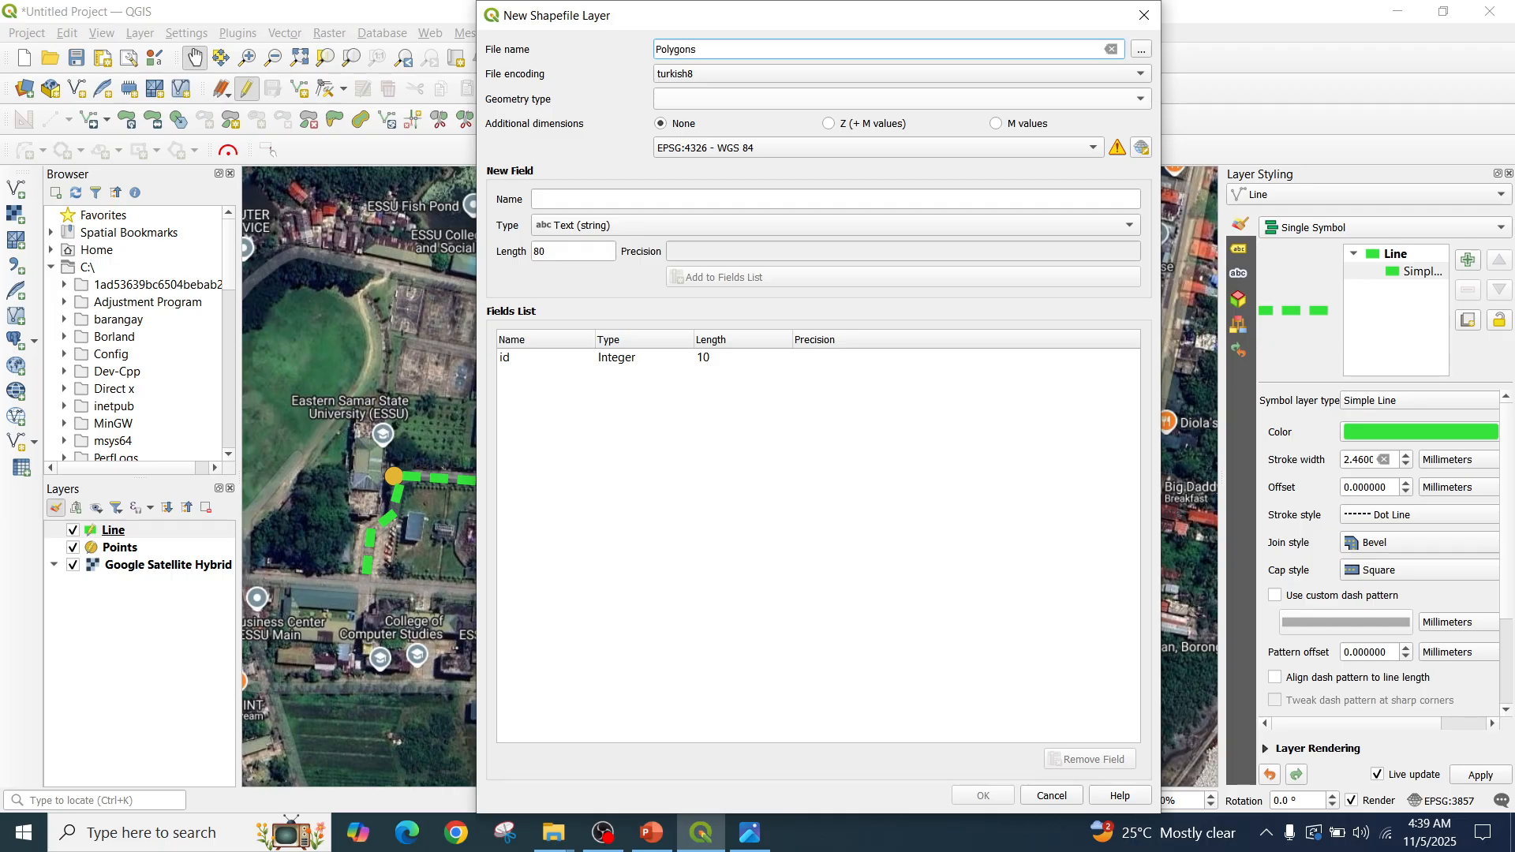
{"action": "left_click", "coordinate": [902, 99]}
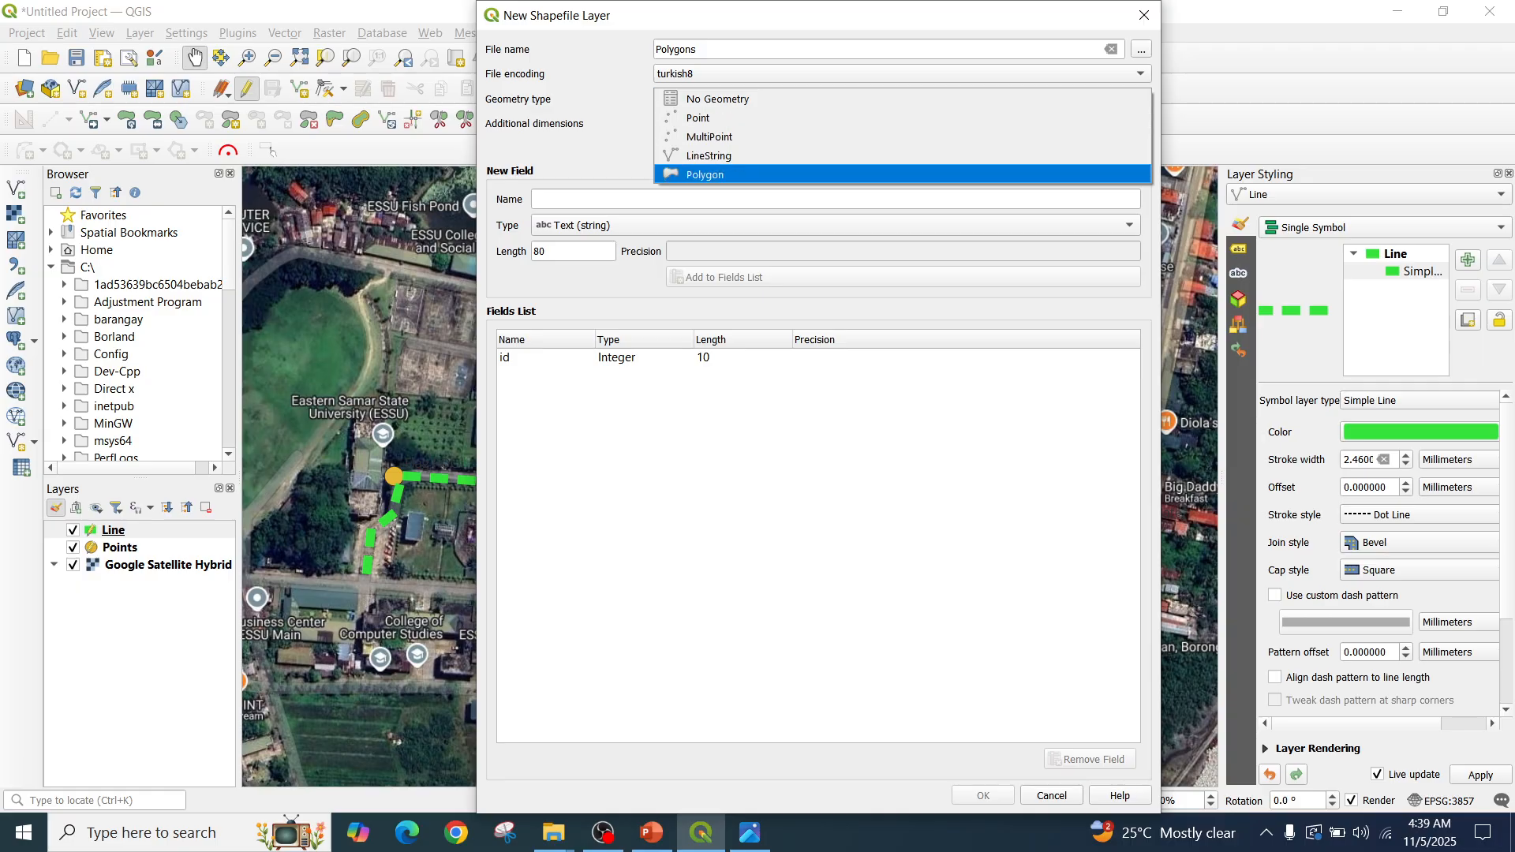
{"action": "key", "text": "Return"}
{"action": "left_click", "coordinate": [834, 199]}
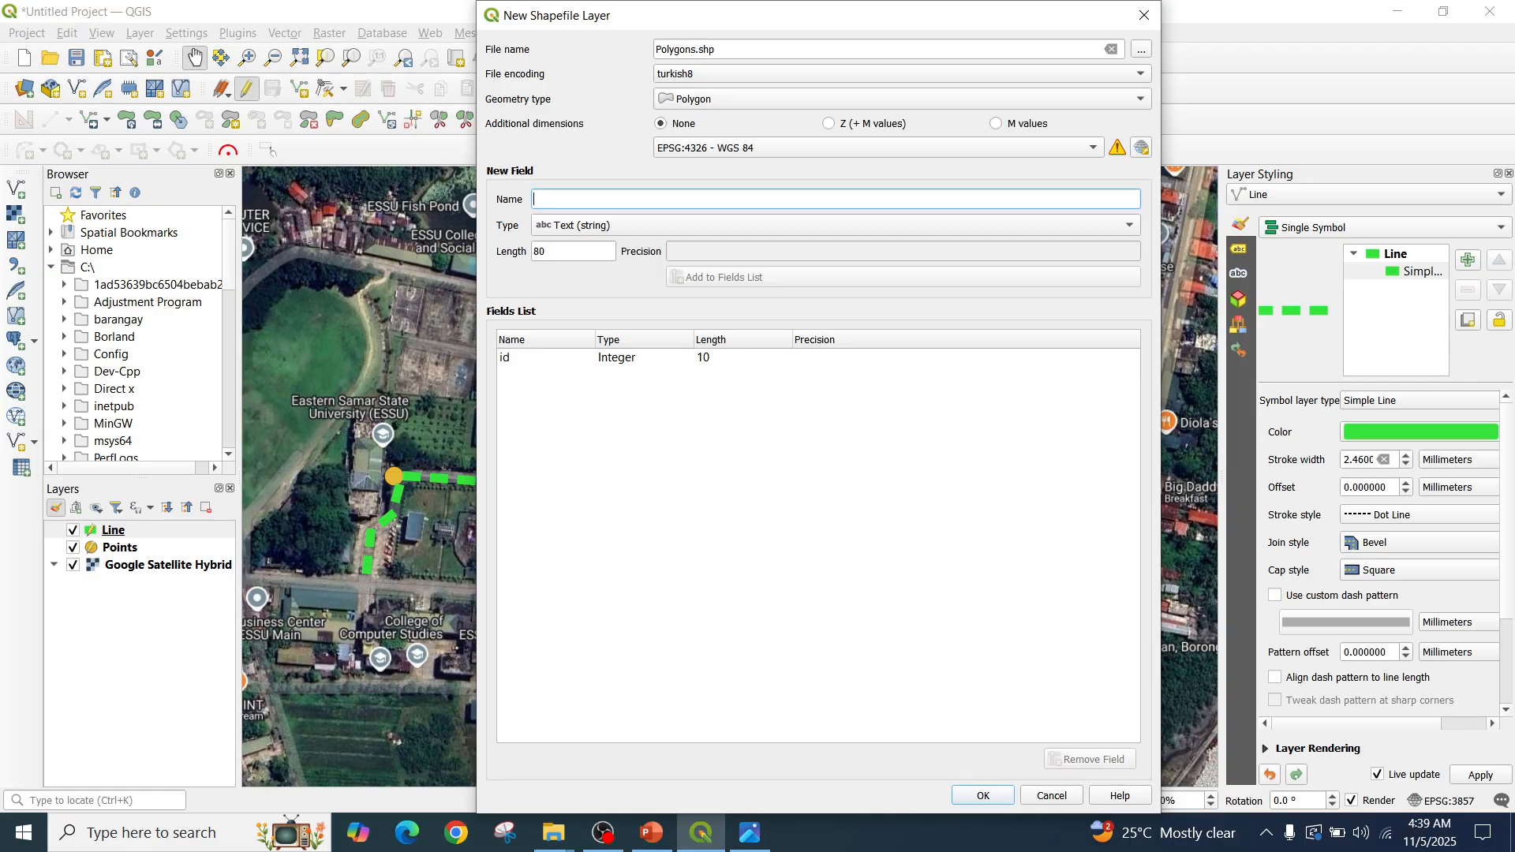
{"action": "type", "text": "Name"}
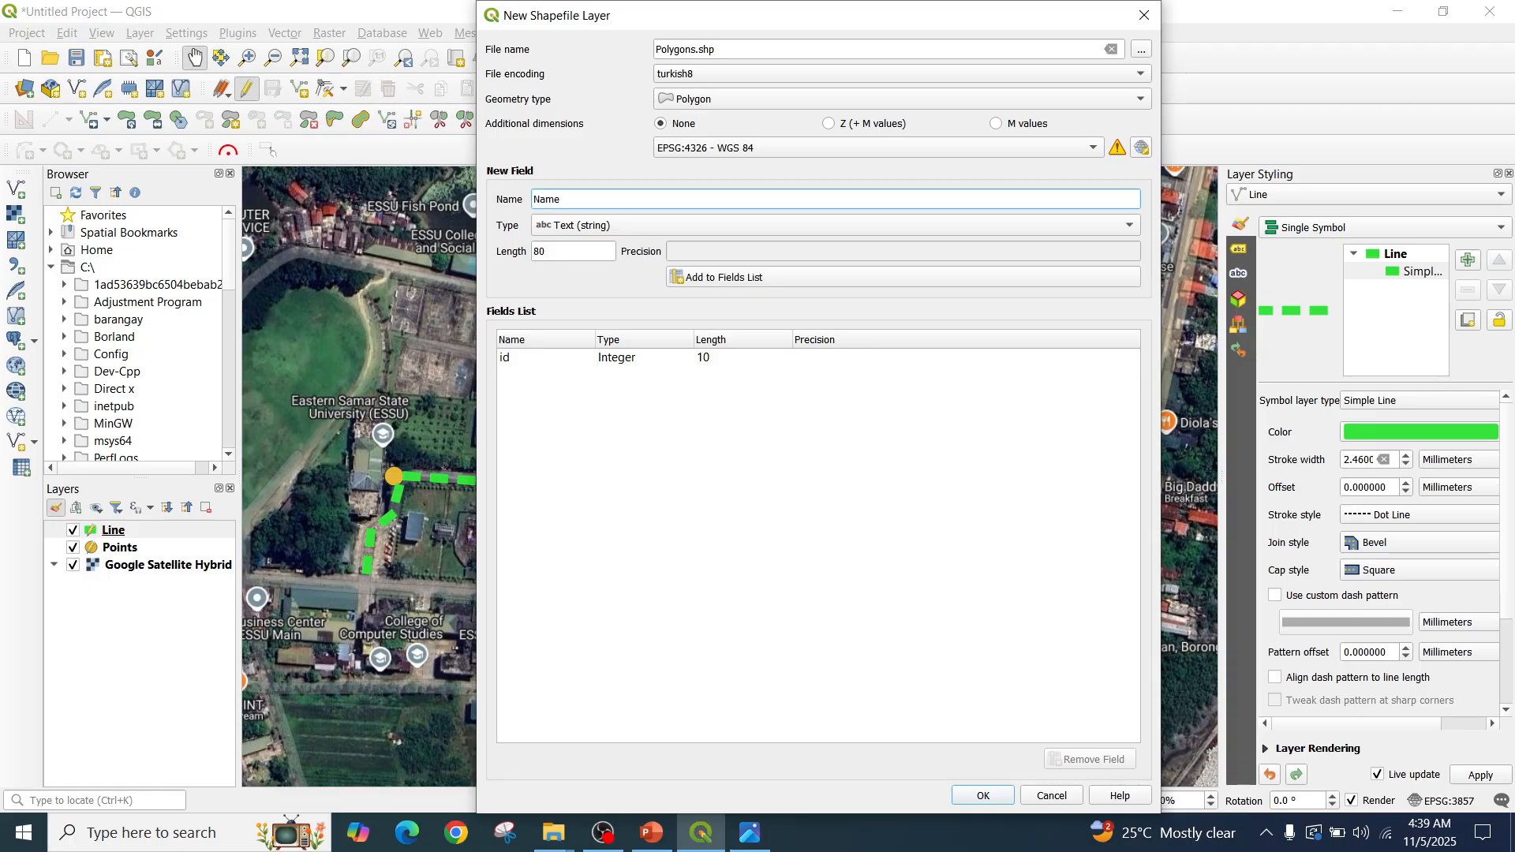
{"action": "left_click", "coordinate": [903, 277]}
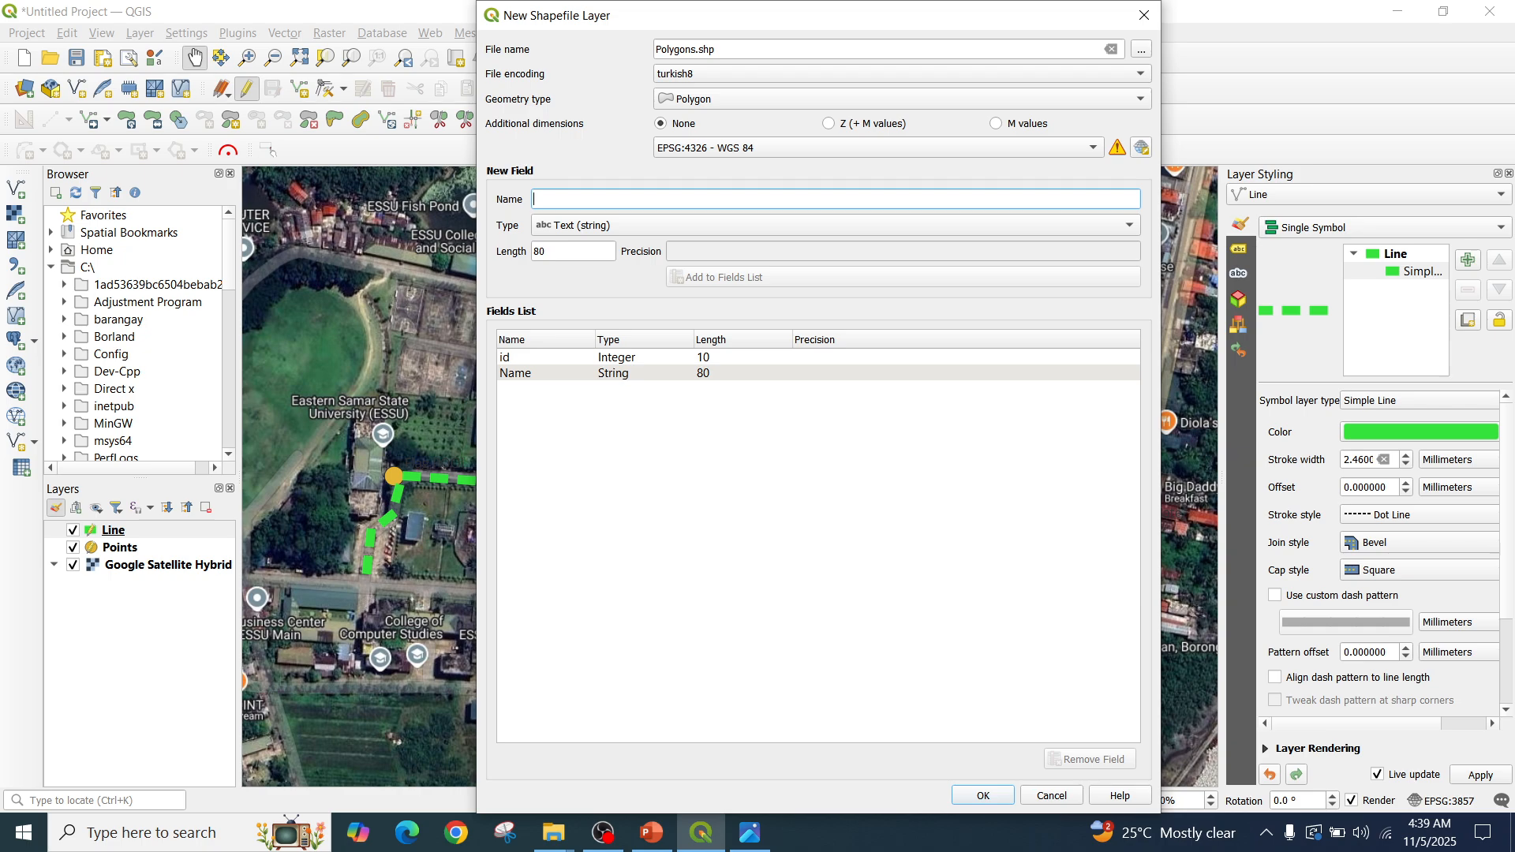
Enter Department as another field name, try to create the layer, and decline overwriting the existing file
{"action": "key", "text": "Tab"}
{"action": "key", "text": "Tab"}
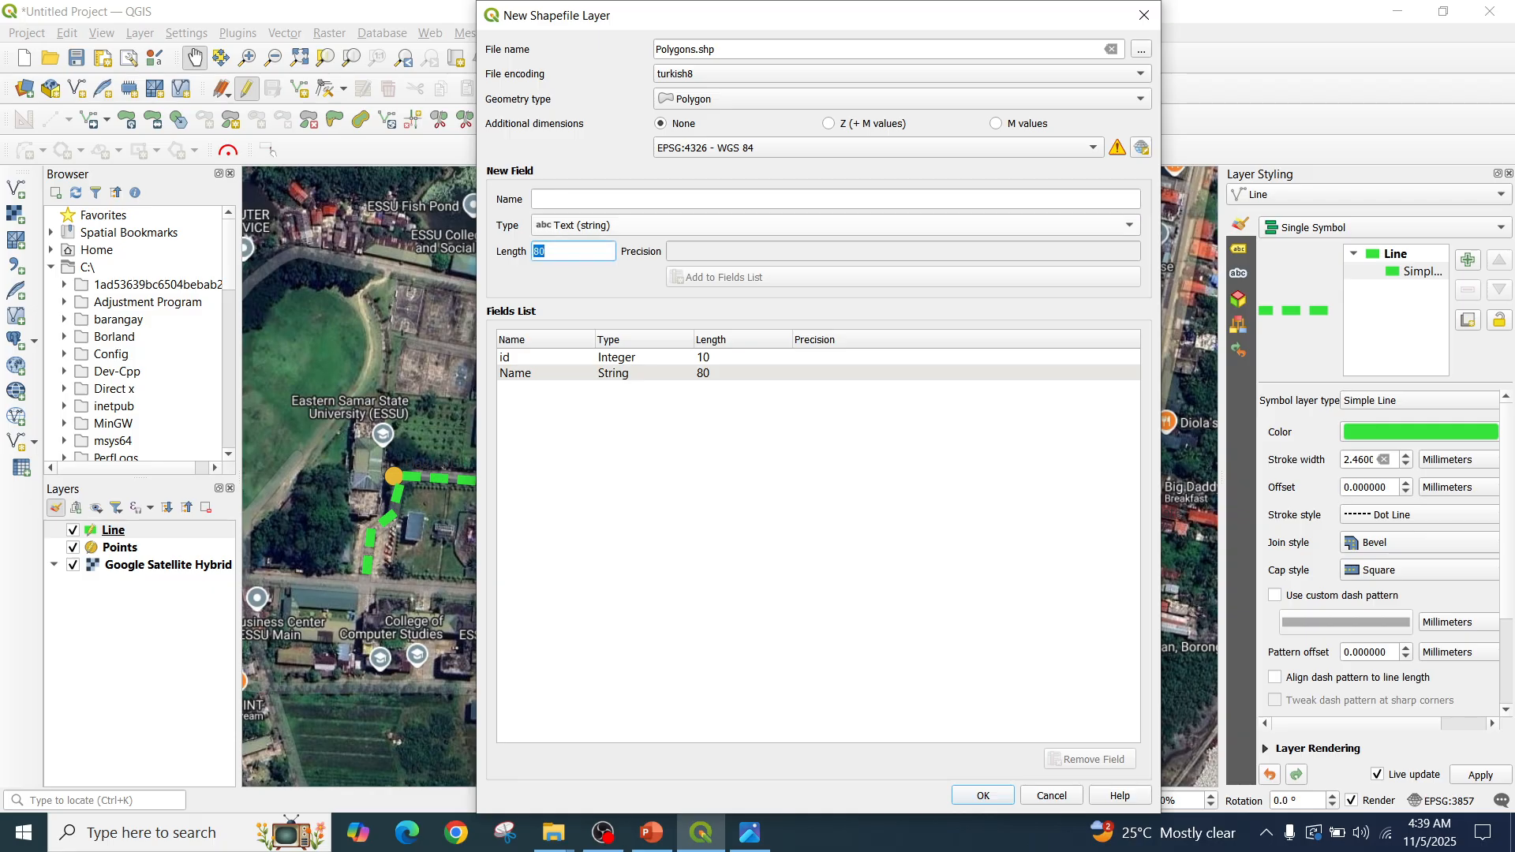
{"action": "left_click", "coordinate": [569, 198]}
{"action": "type", "text": "Department"}
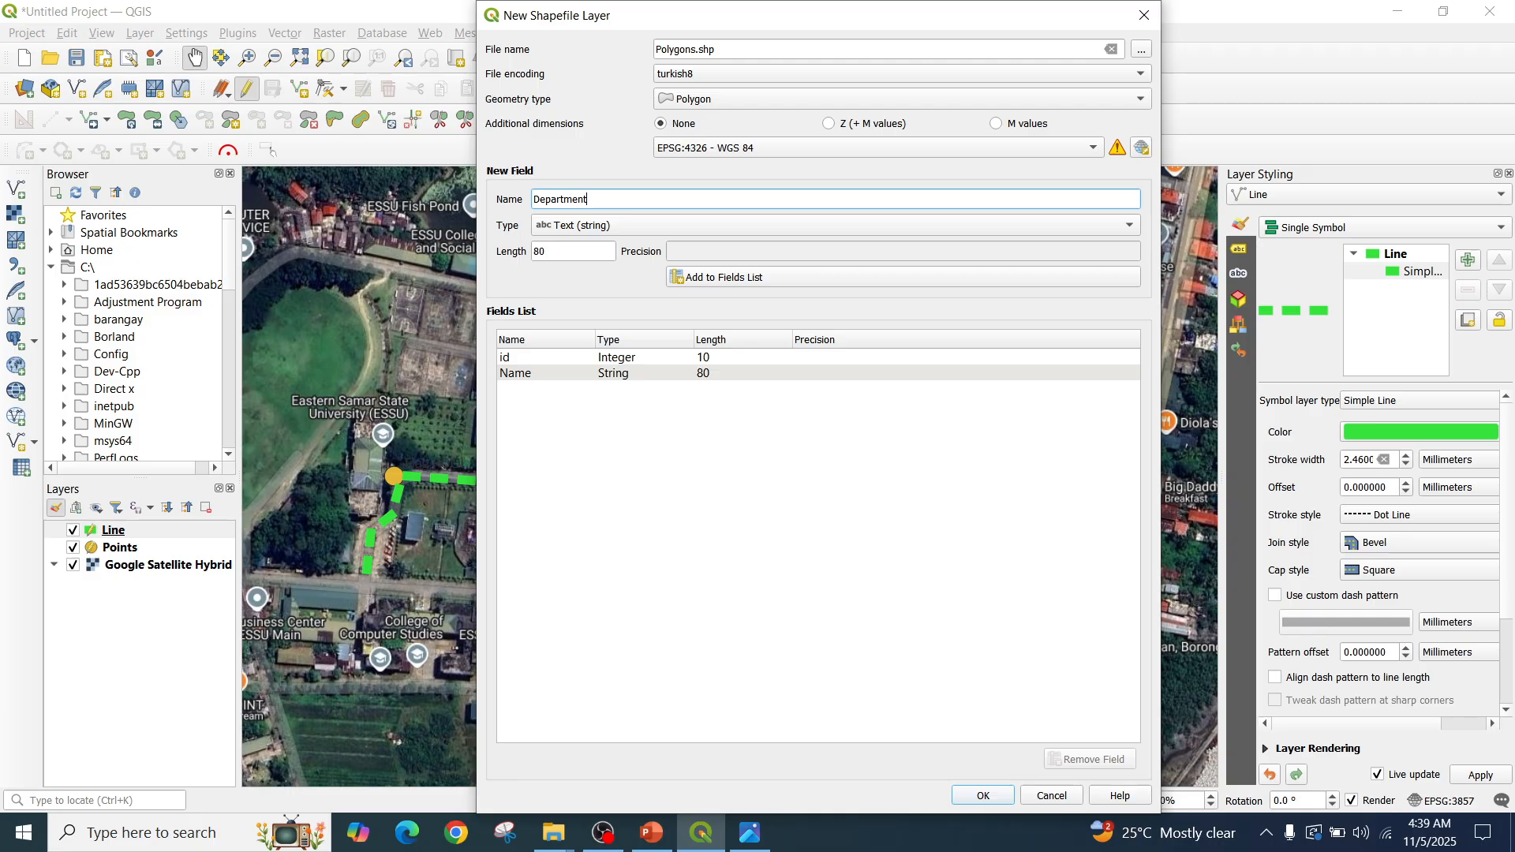
{"action": "key", "text": "Return"}
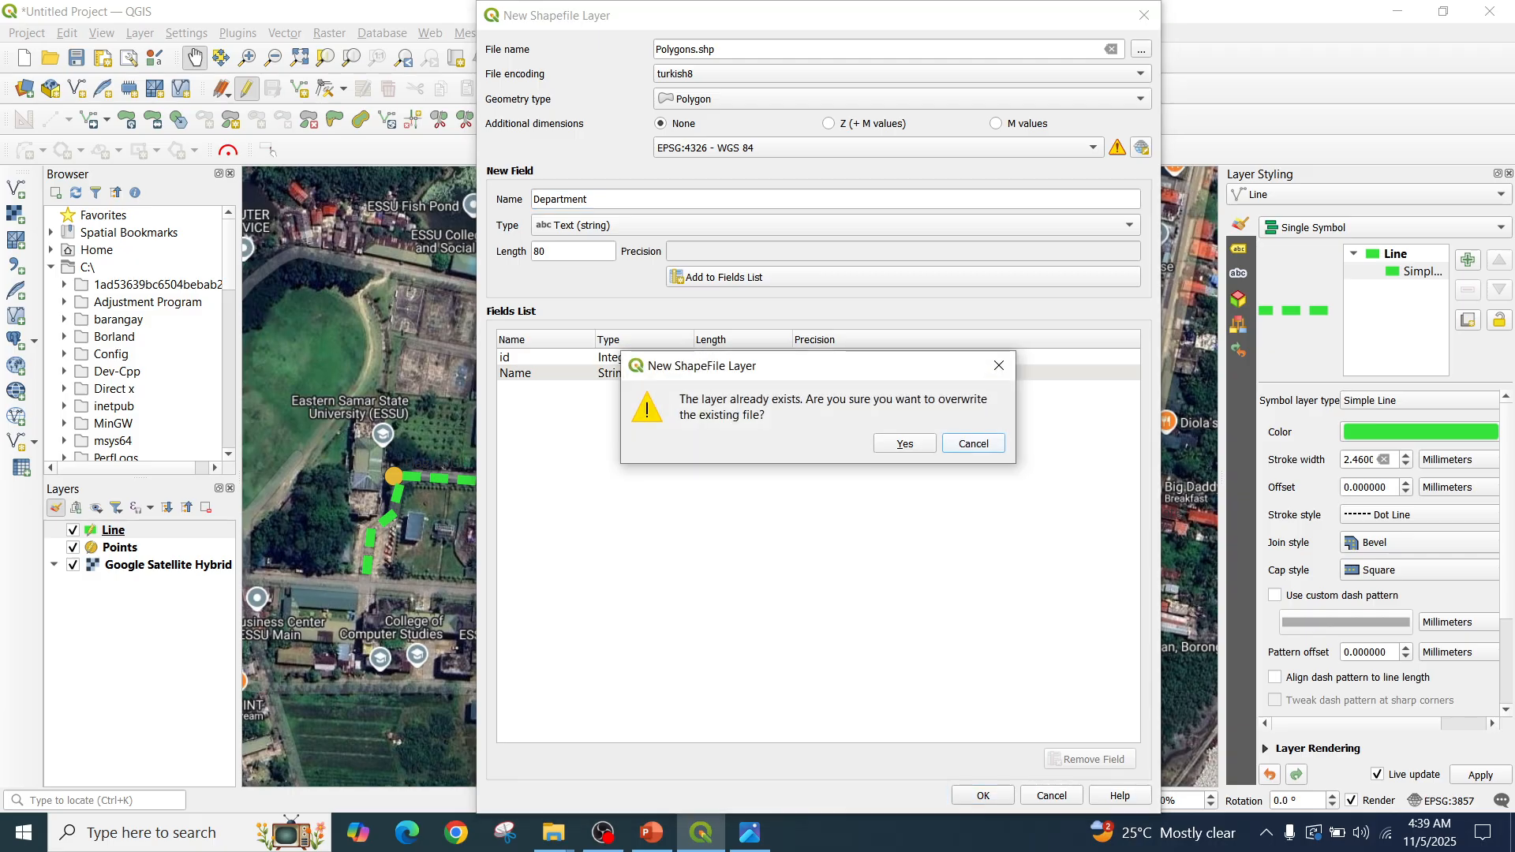
{"action": "left_click", "coordinate": [998, 365]}
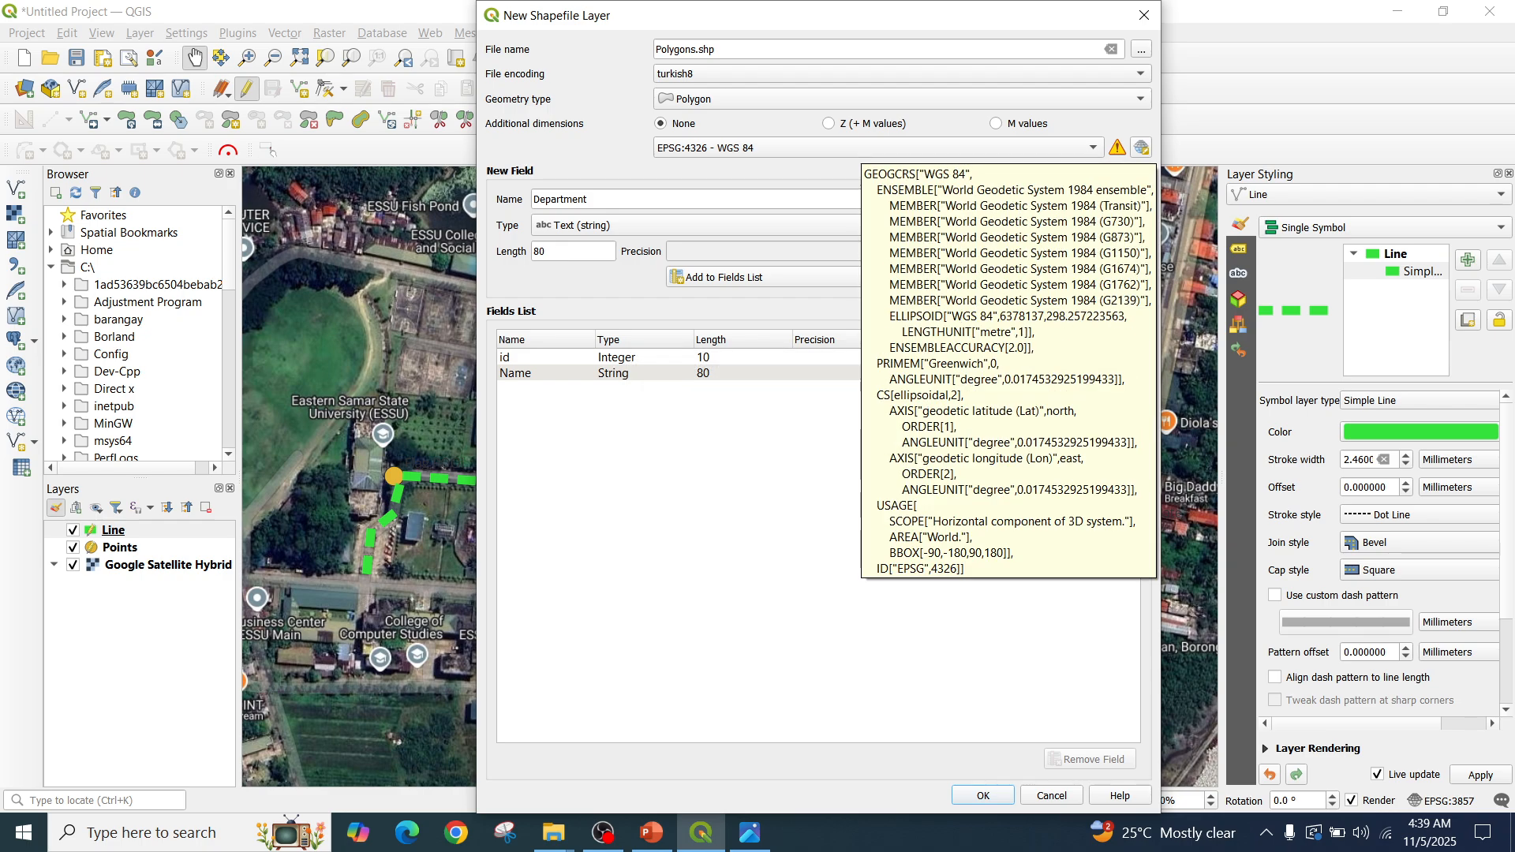
Keep EPSG:4326 - WGS 84 as the layer's CRS and create the Polygons shapefile, overwriting the existing file
{"action": "left_click", "coordinate": [856, 148]}
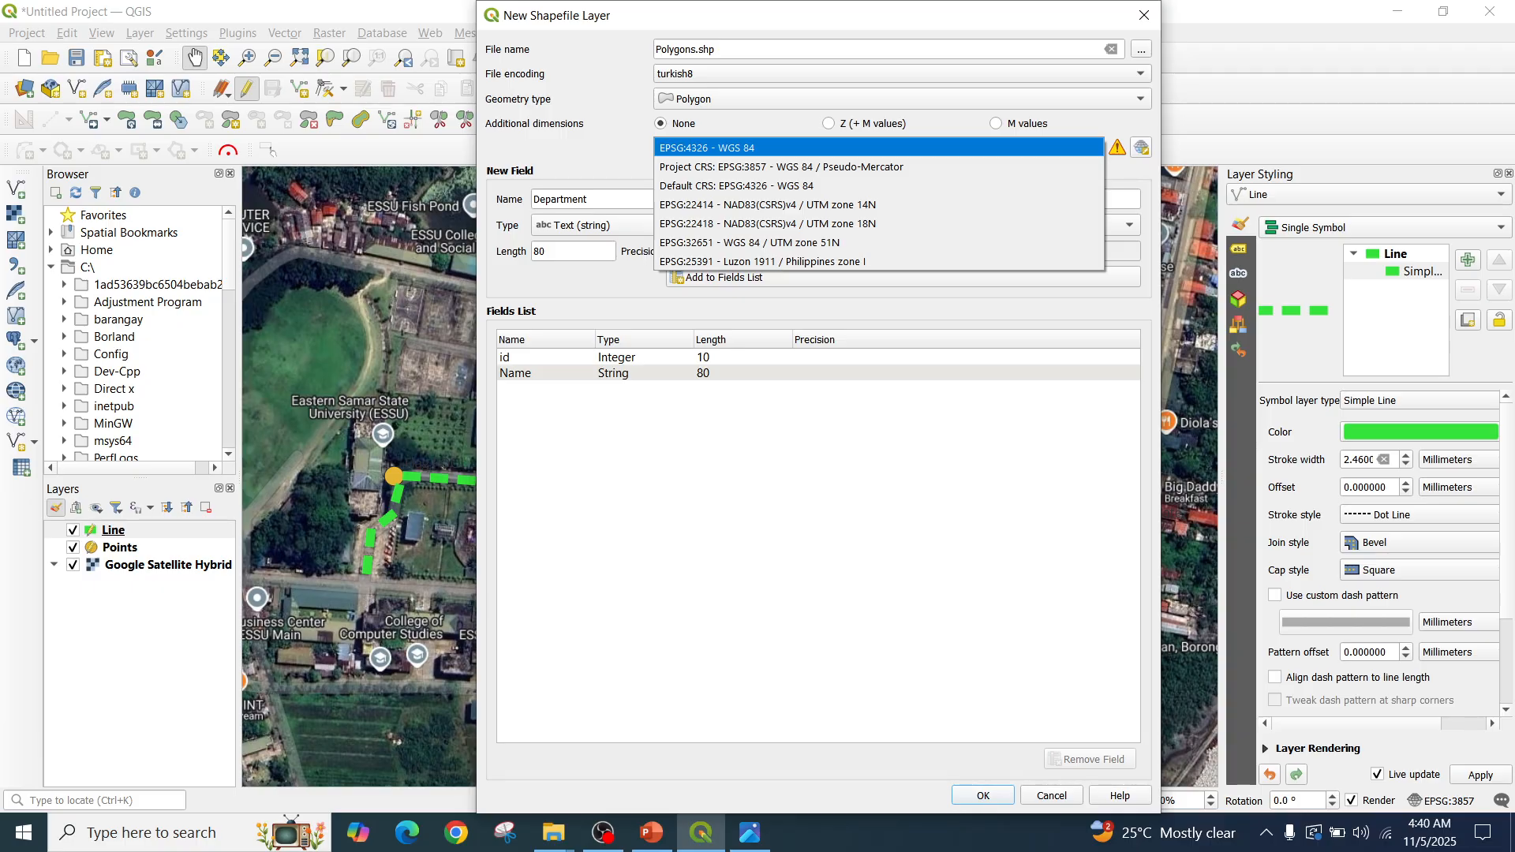
{"action": "left_click", "coordinate": [879, 148]}
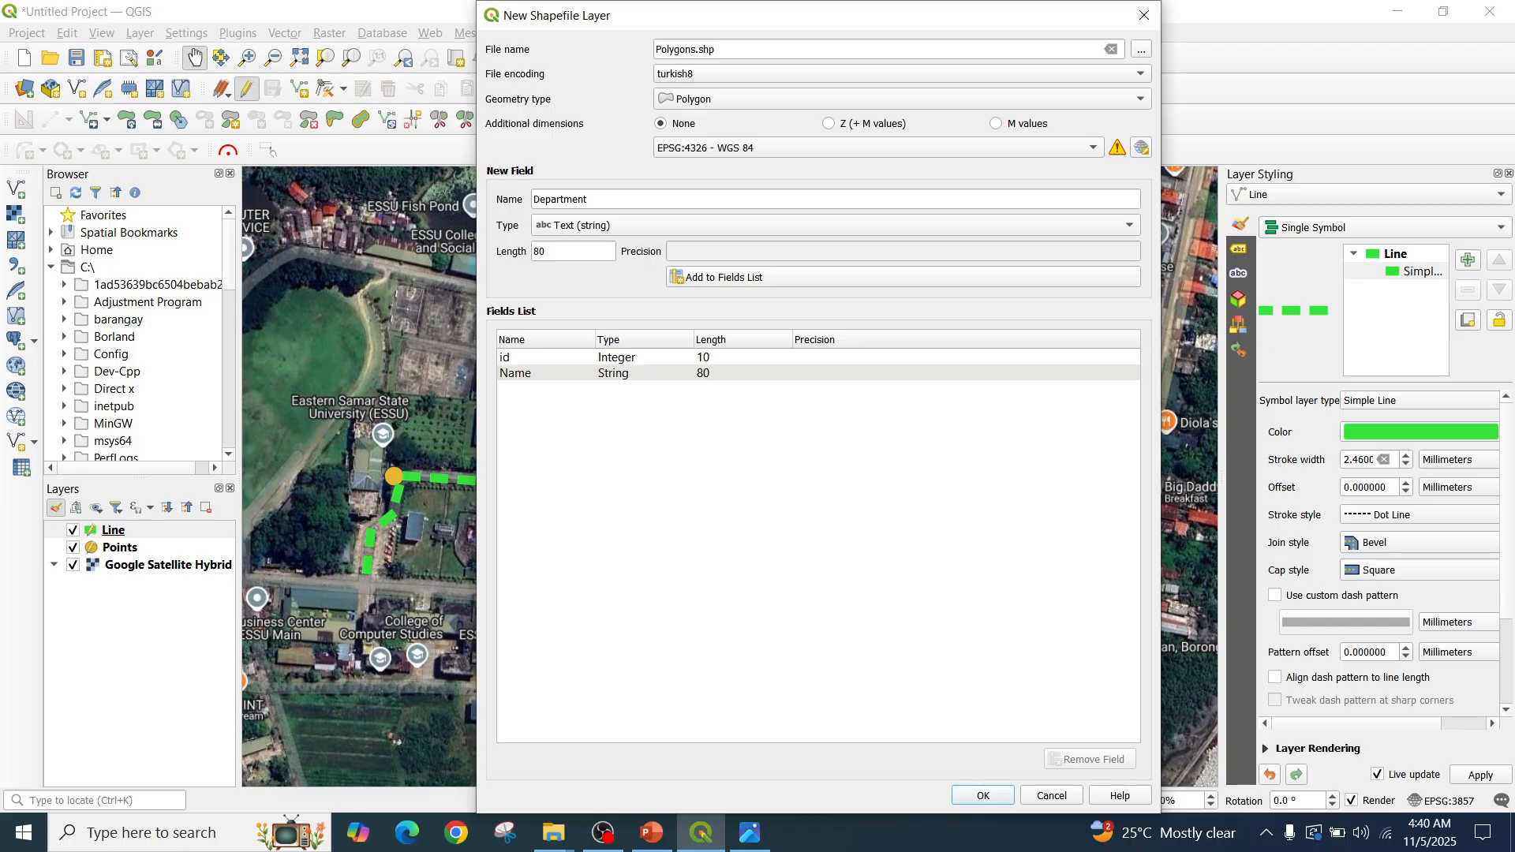
{"action": "key", "text": "Return"}
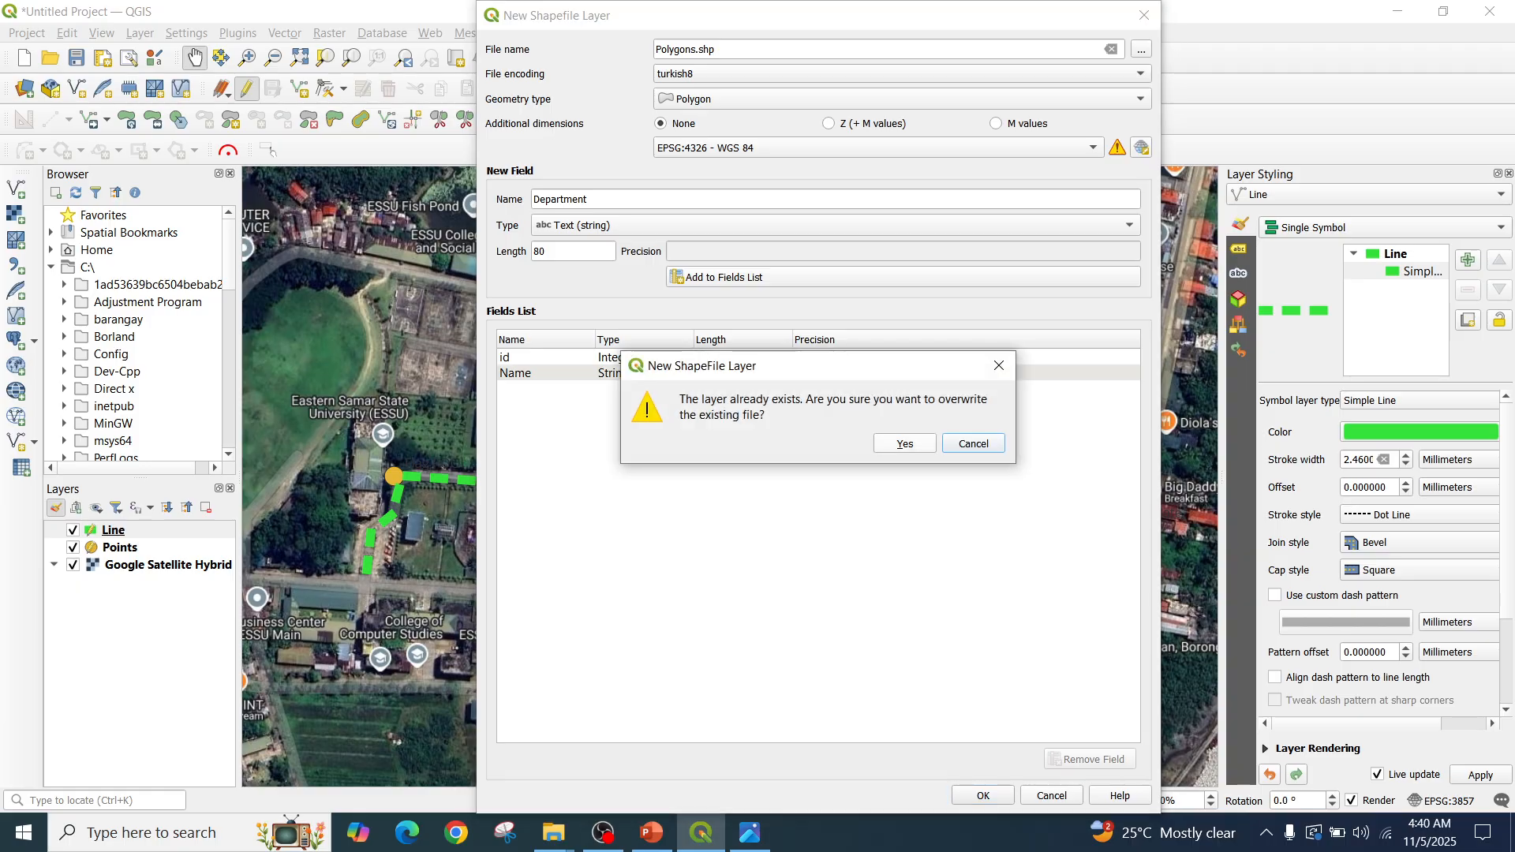
{"action": "left_click", "coordinate": [905, 444]}
{"action": "left_click_drag", "start_coordinate": [905, 453], "coordinate": [939, 452]}
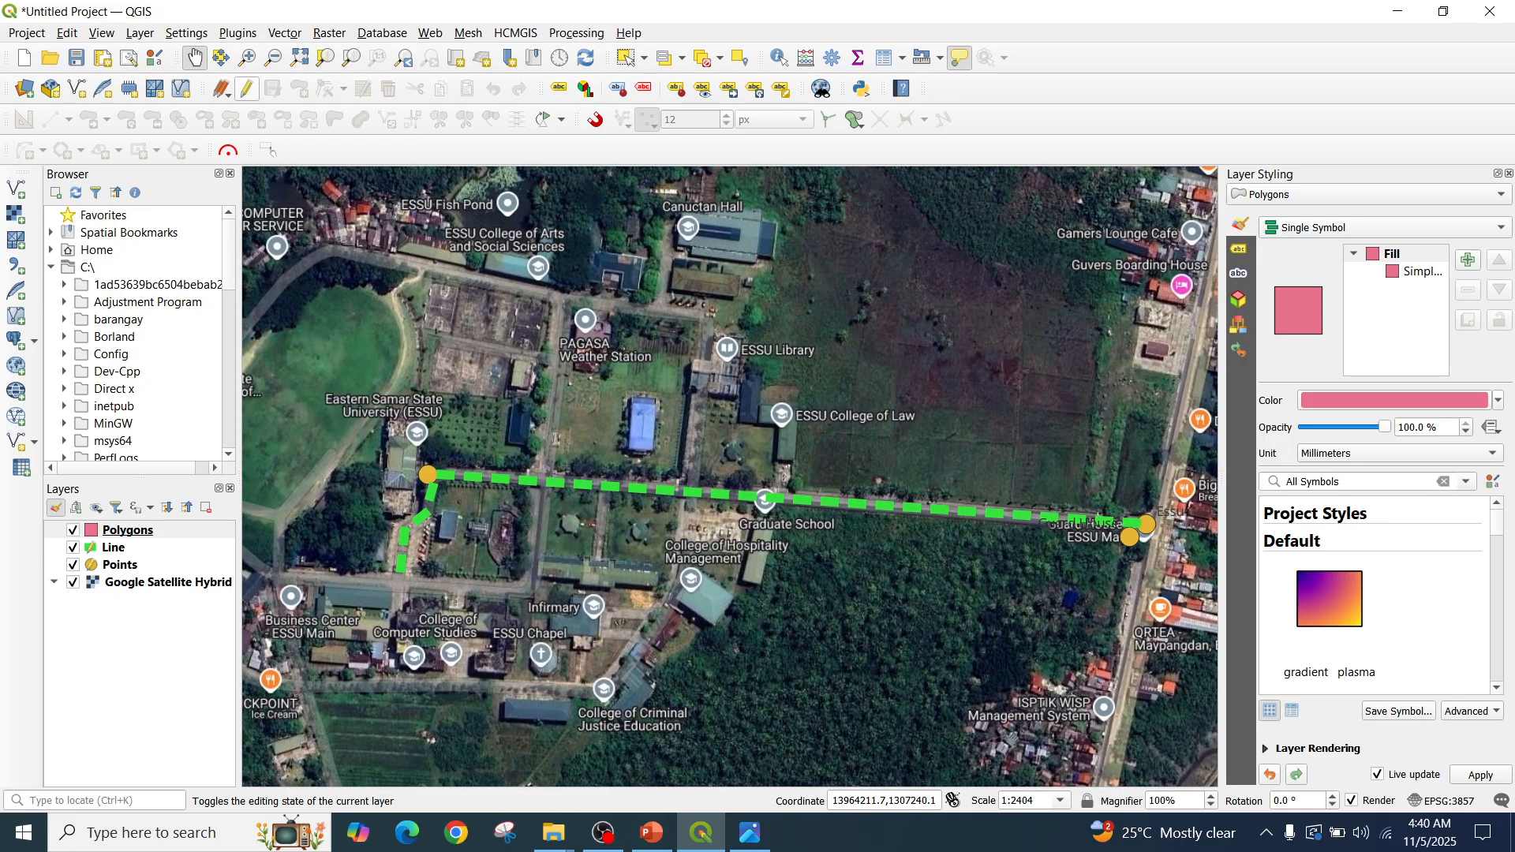
Enable editing on the Polygons layer and trace the L-shaped ESSU College of Law building as a polygon feature
{"action": "left_click", "coordinate": [247, 88]}
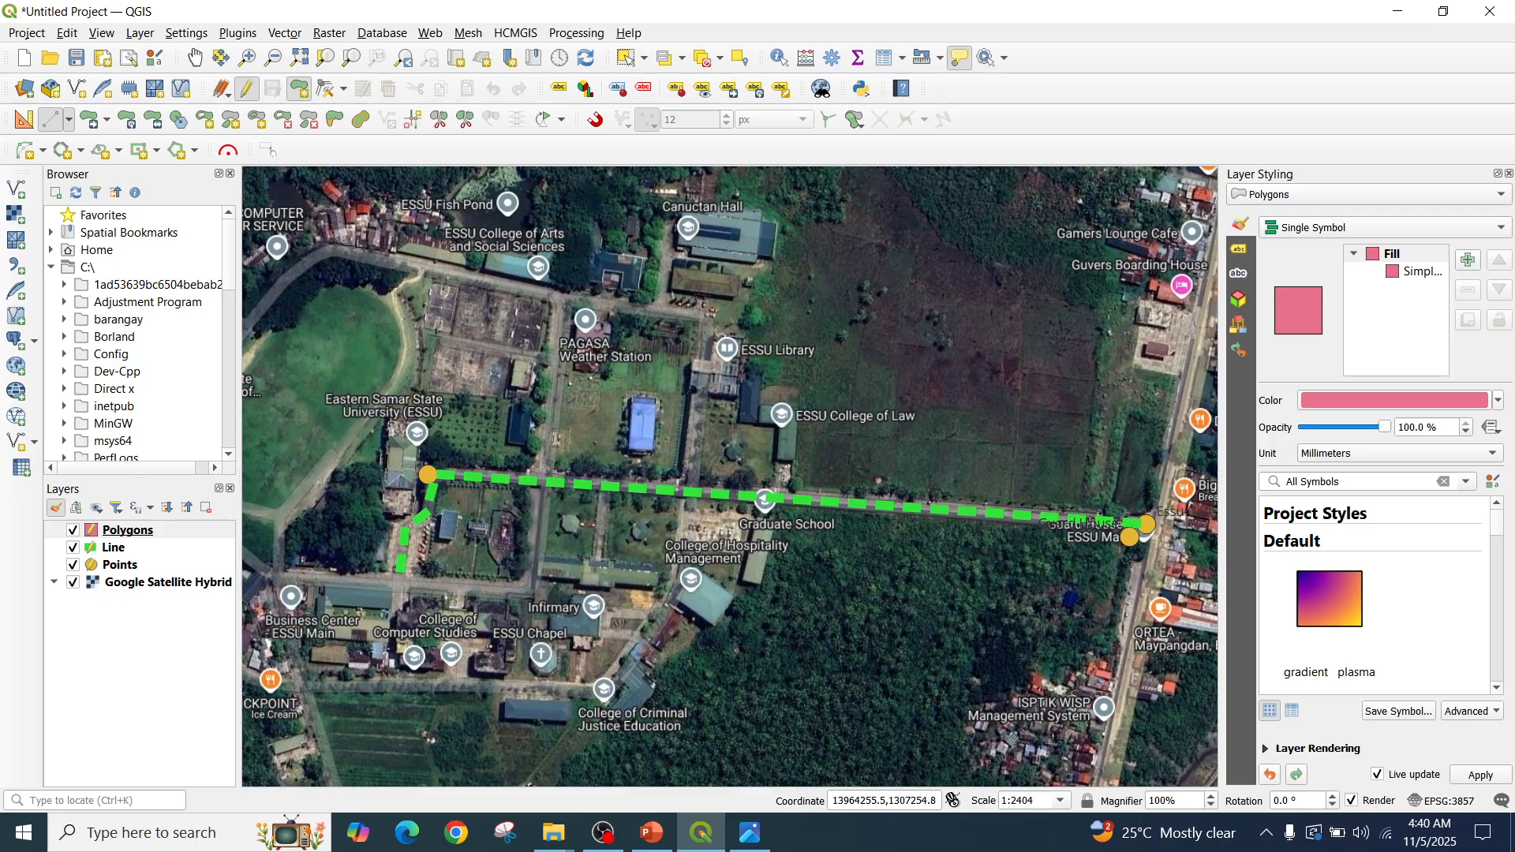
{"action": "left_click", "coordinate": [195, 58]}
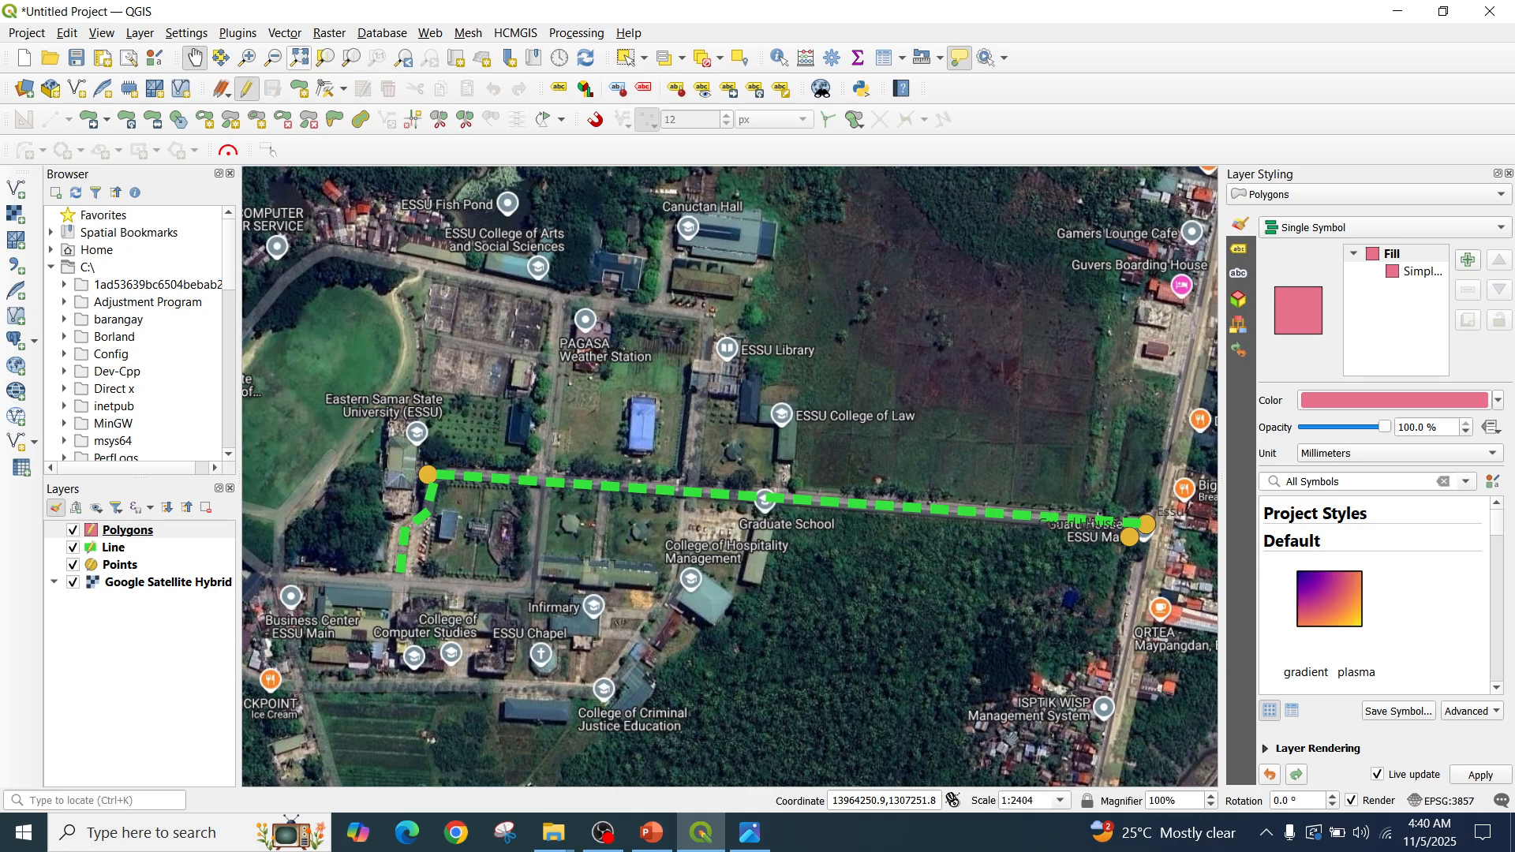
{"action": "left_click", "coordinate": [247, 58]}
{"action": "left_click_drag", "start_coordinate": [710, 372], "coordinate": [822, 463]}
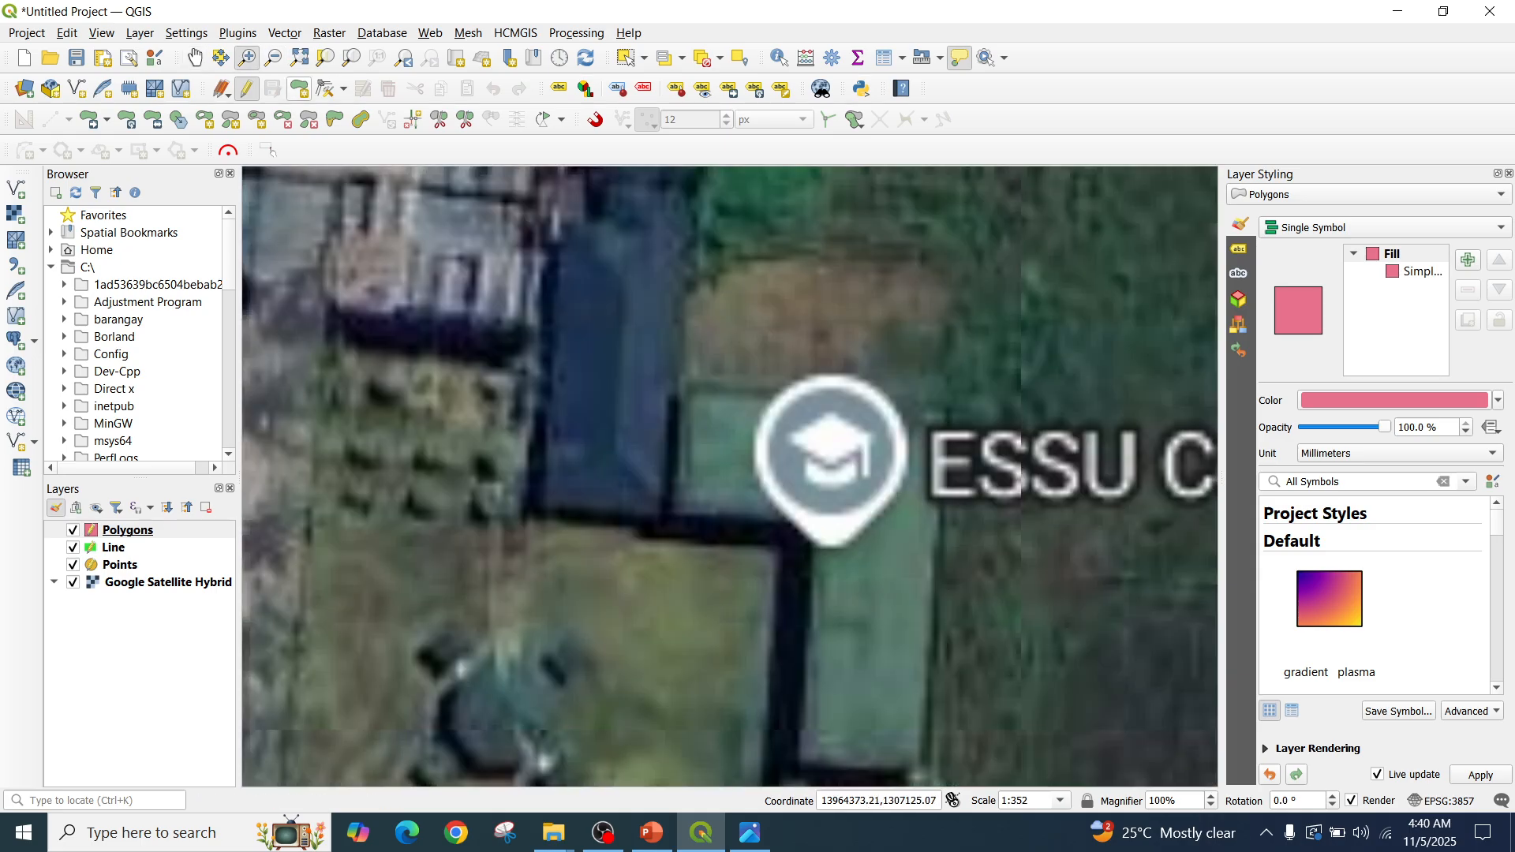
{"action": "left_click", "coordinate": [300, 89]}
{"action": "left_click", "coordinate": [686, 384]}
{"action": "left_click", "coordinate": [943, 407]}
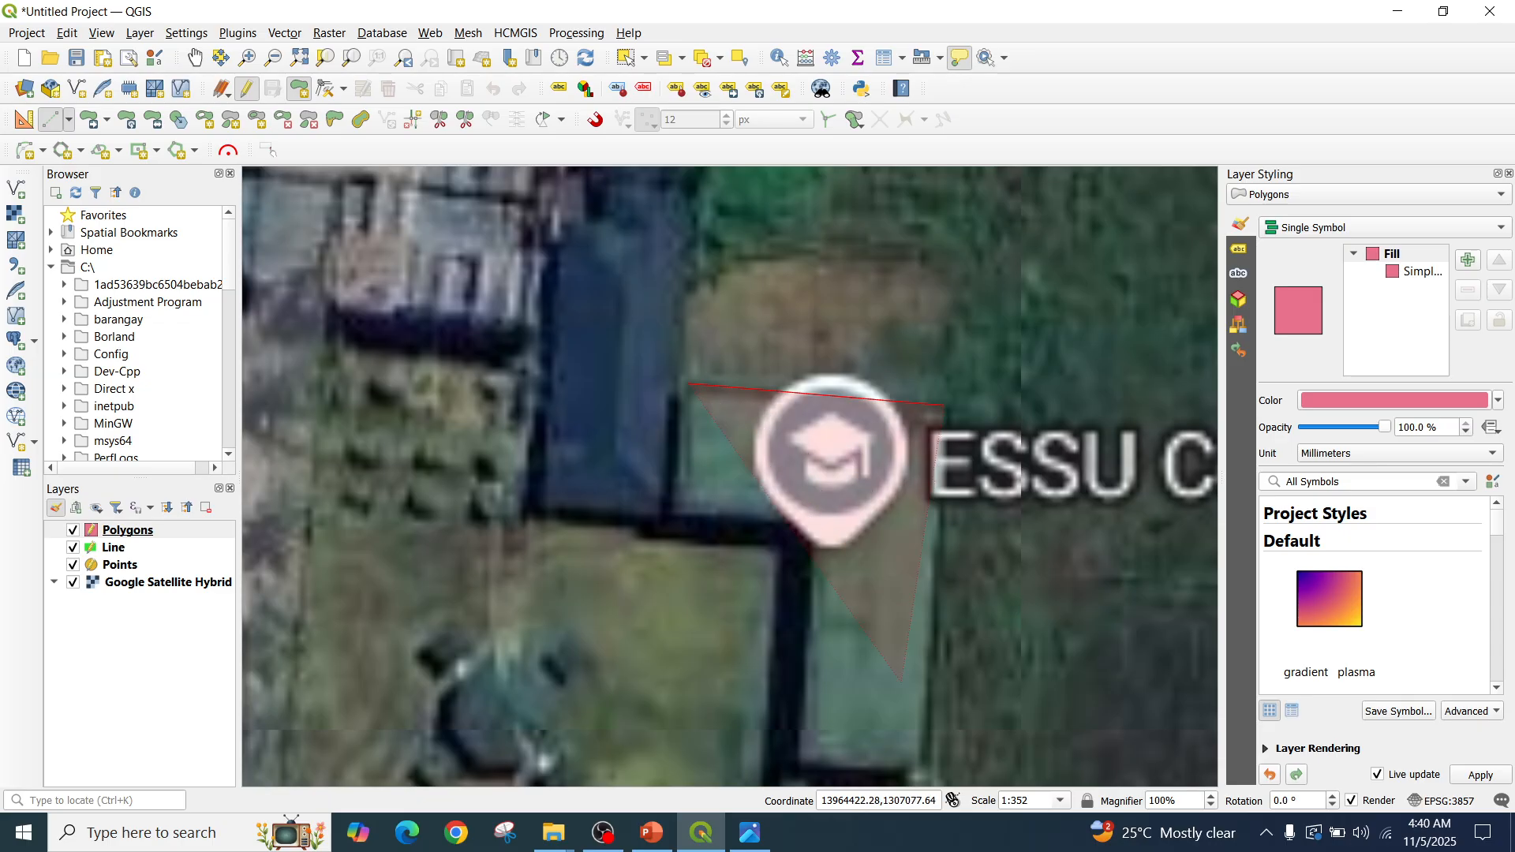
{"action": "left_click", "coordinate": [919, 765]}
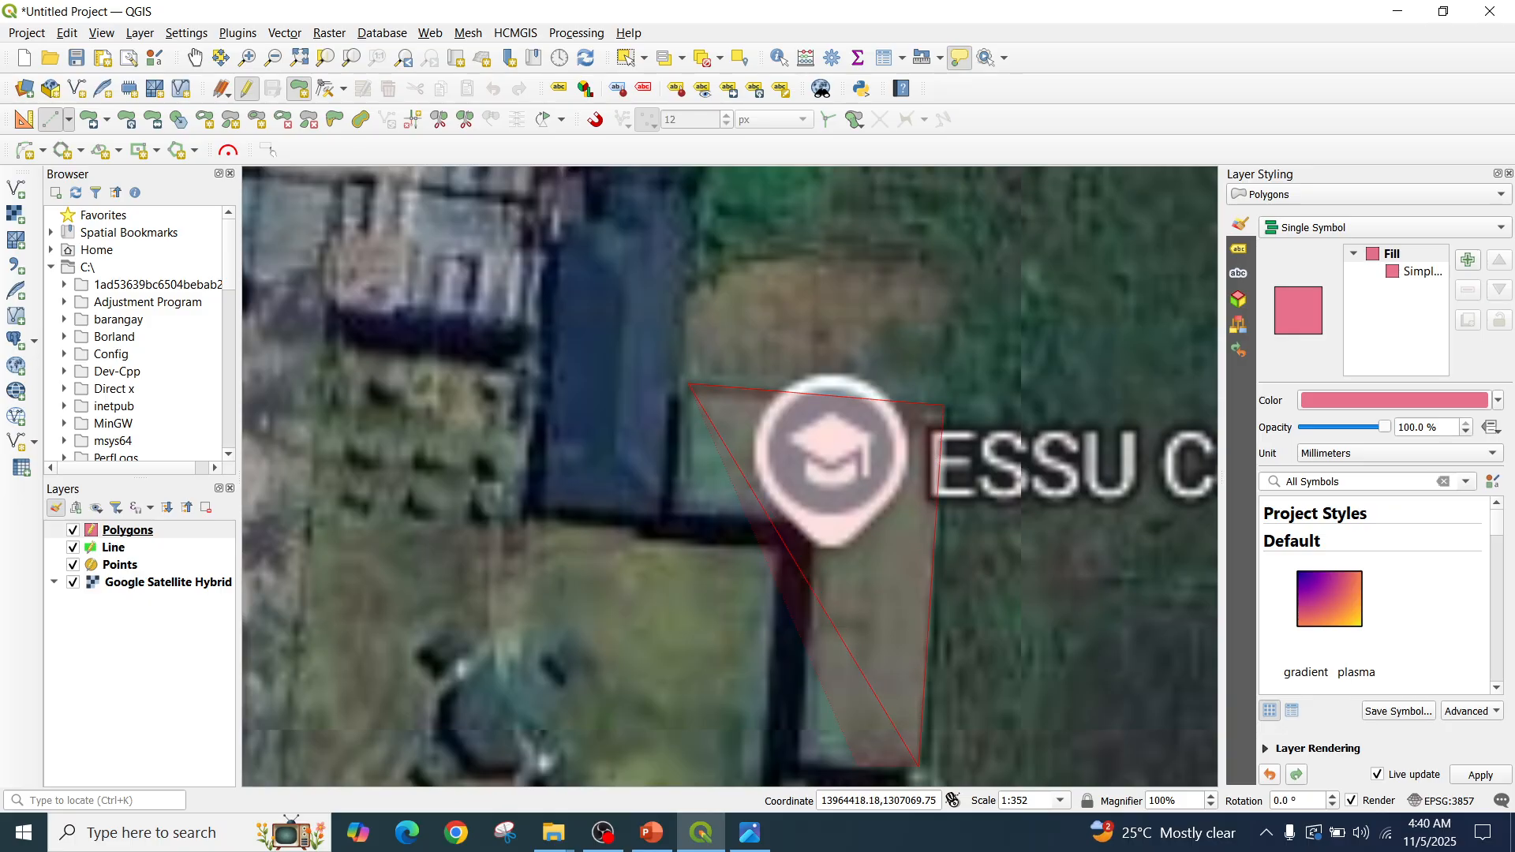
{"action": "left_click", "coordinate": [809, 757]}
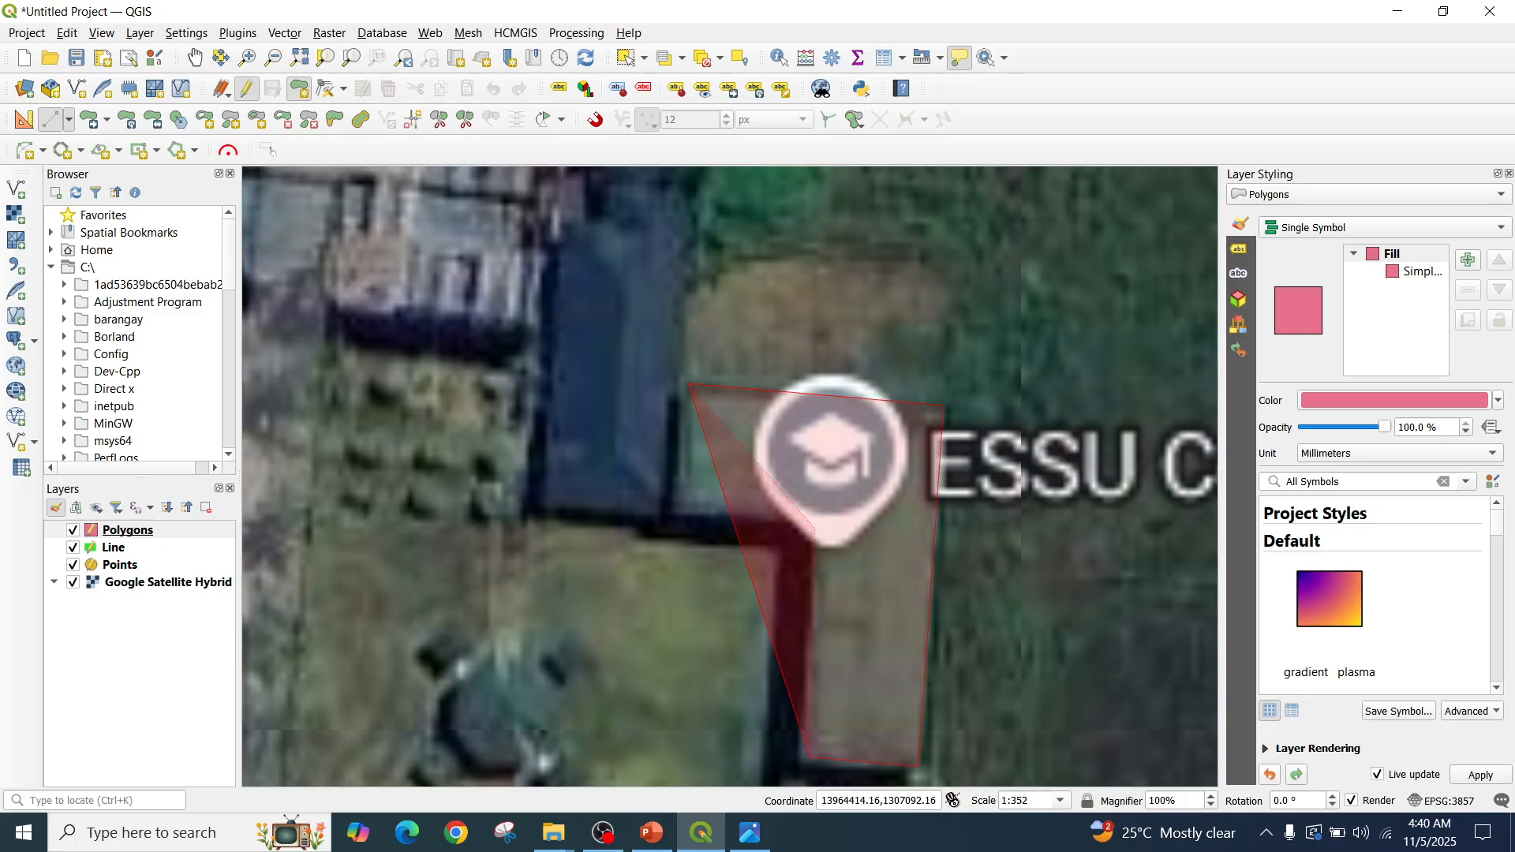
{"action": "left_click", "coordinate": [813, 527]}
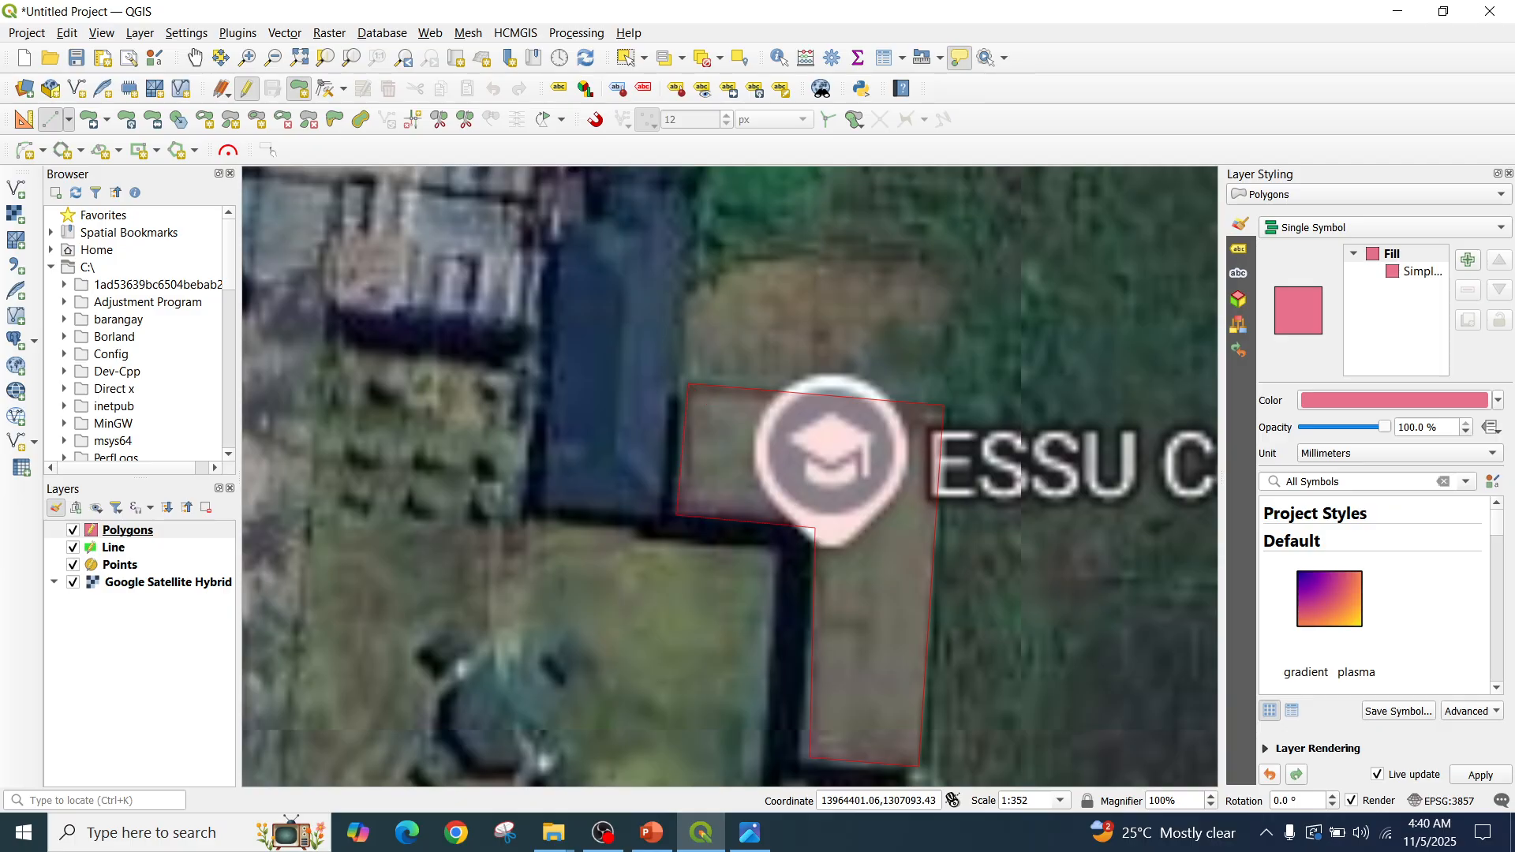
{"action": "right_click", "coordinate": [676, 515]}
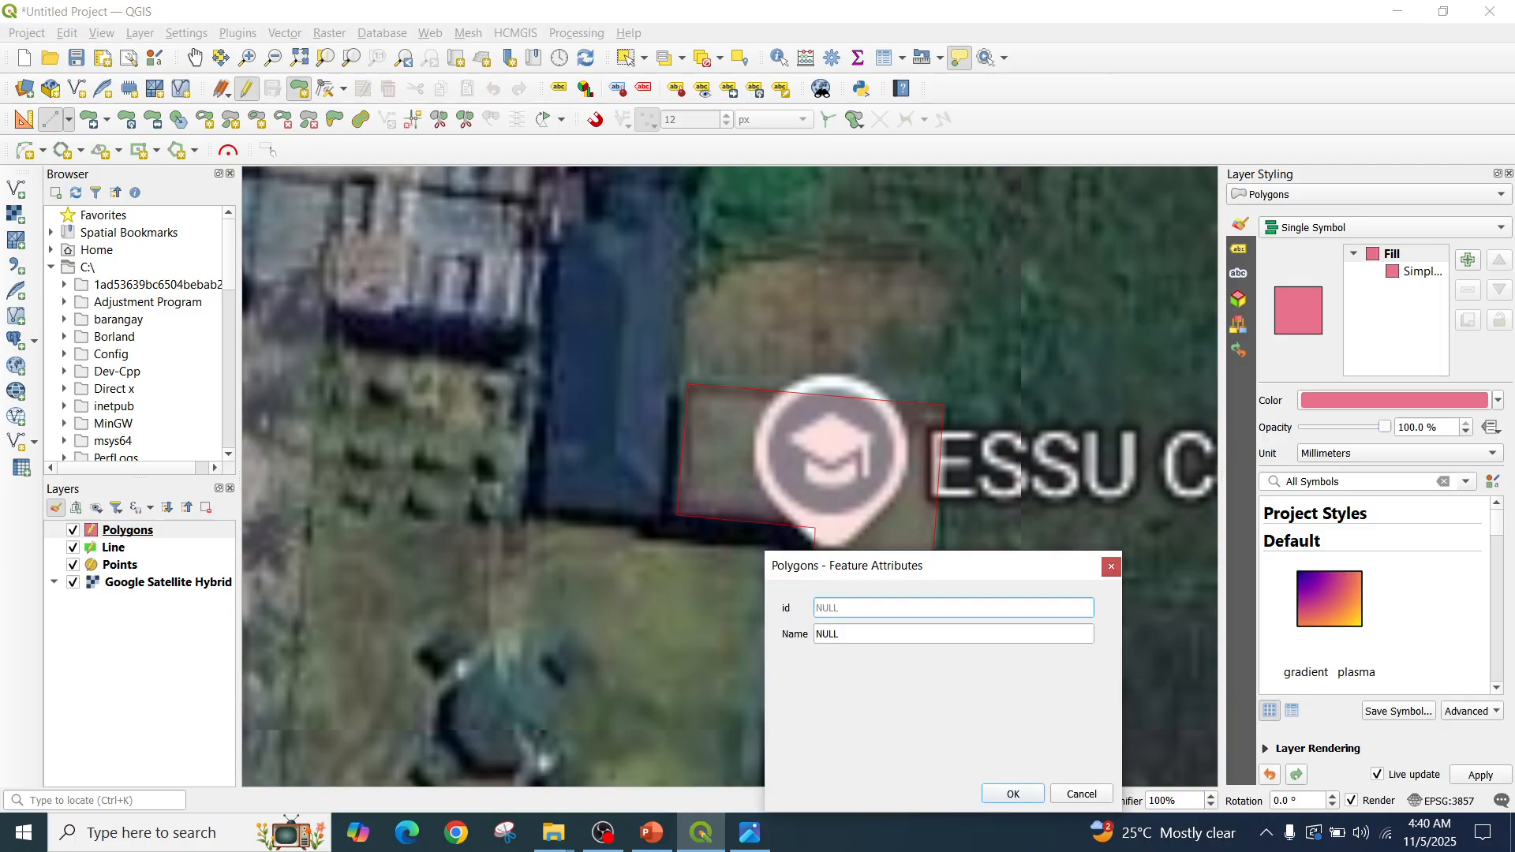
Give the traced L-shaped building id 1 and the name College of LAw, and accept its attributes
{"action": "type", "text": "1"}
{"action": "key", "text": "Tab"}
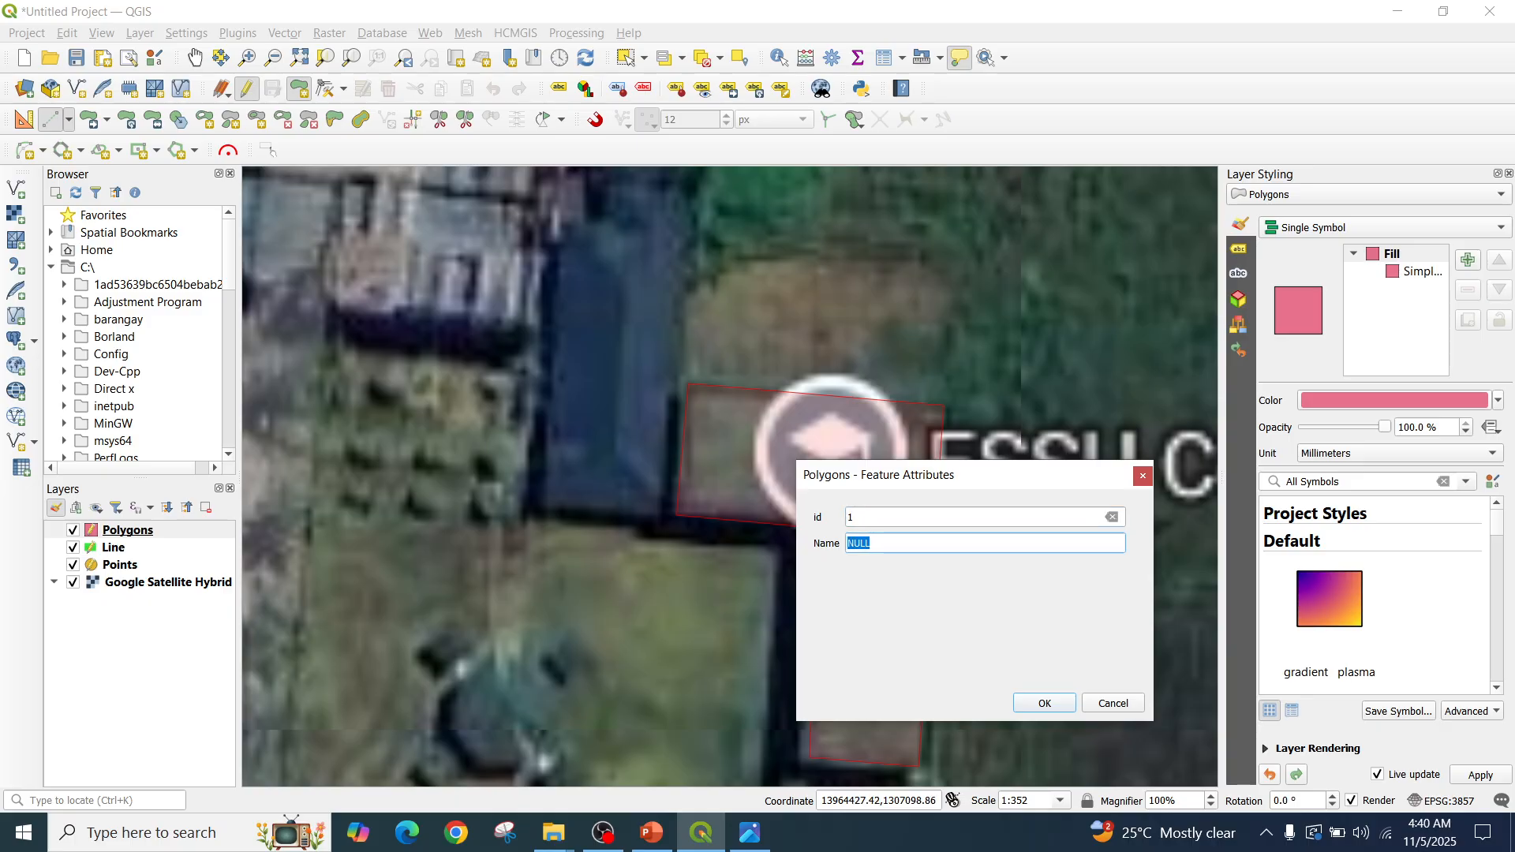
{"action": "type", "text": "College of LAw"}
{"action": "key", "text": "Return"}
Trace the blue-roofed rectangular building west of the College of Law as a four-sided polygon
{"action": "scroll", "coordinate": [688, 385], "scroll_direction": "down", "scroll_amount": 2}
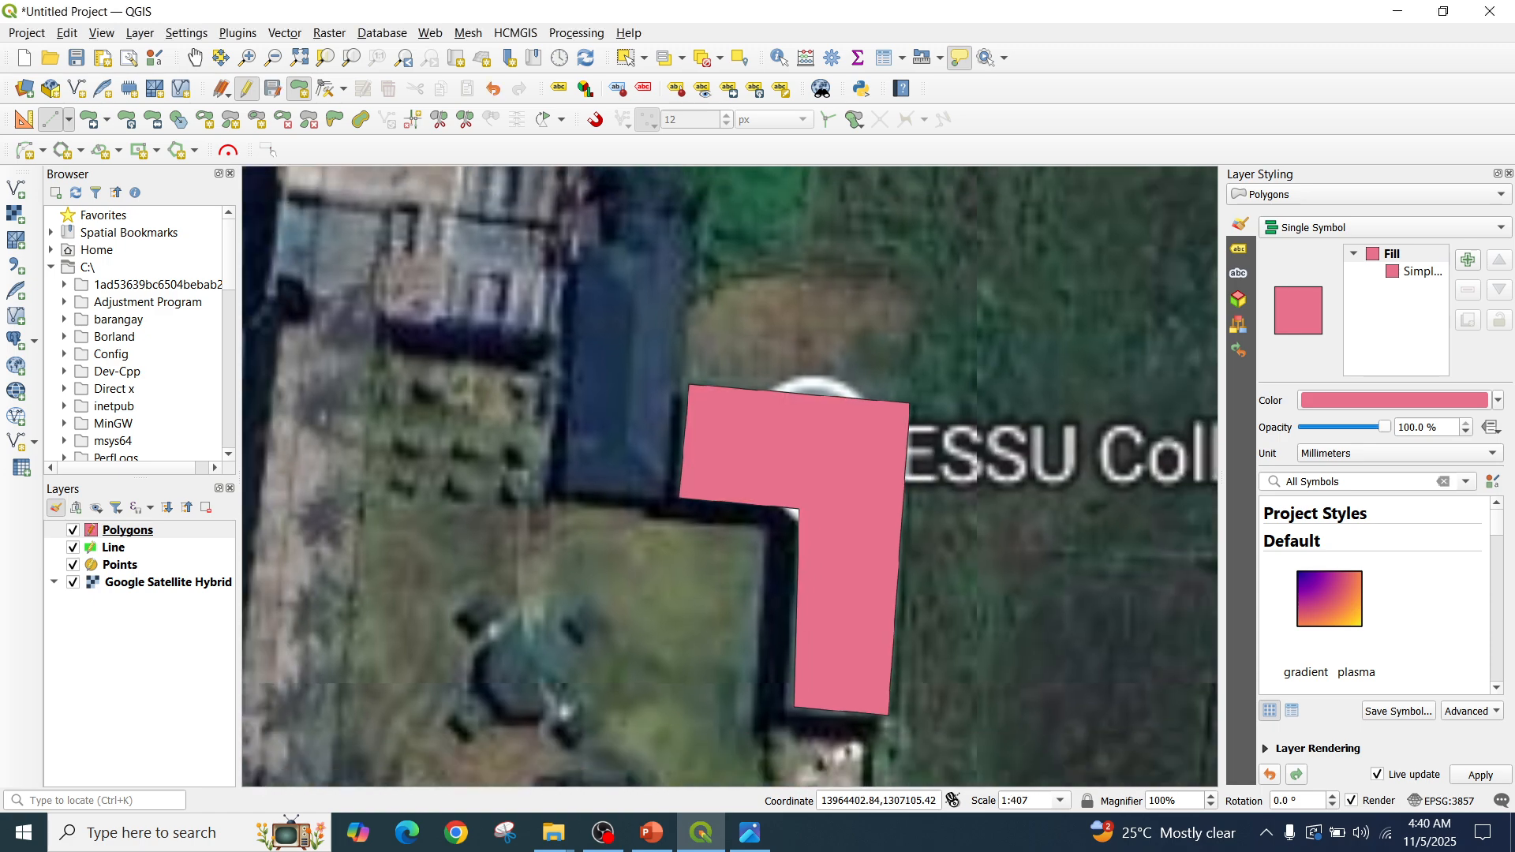
{"action": "scroll", "coordinate": [689, 385], "scroll_direction": "down", "scroll_amount": 3}
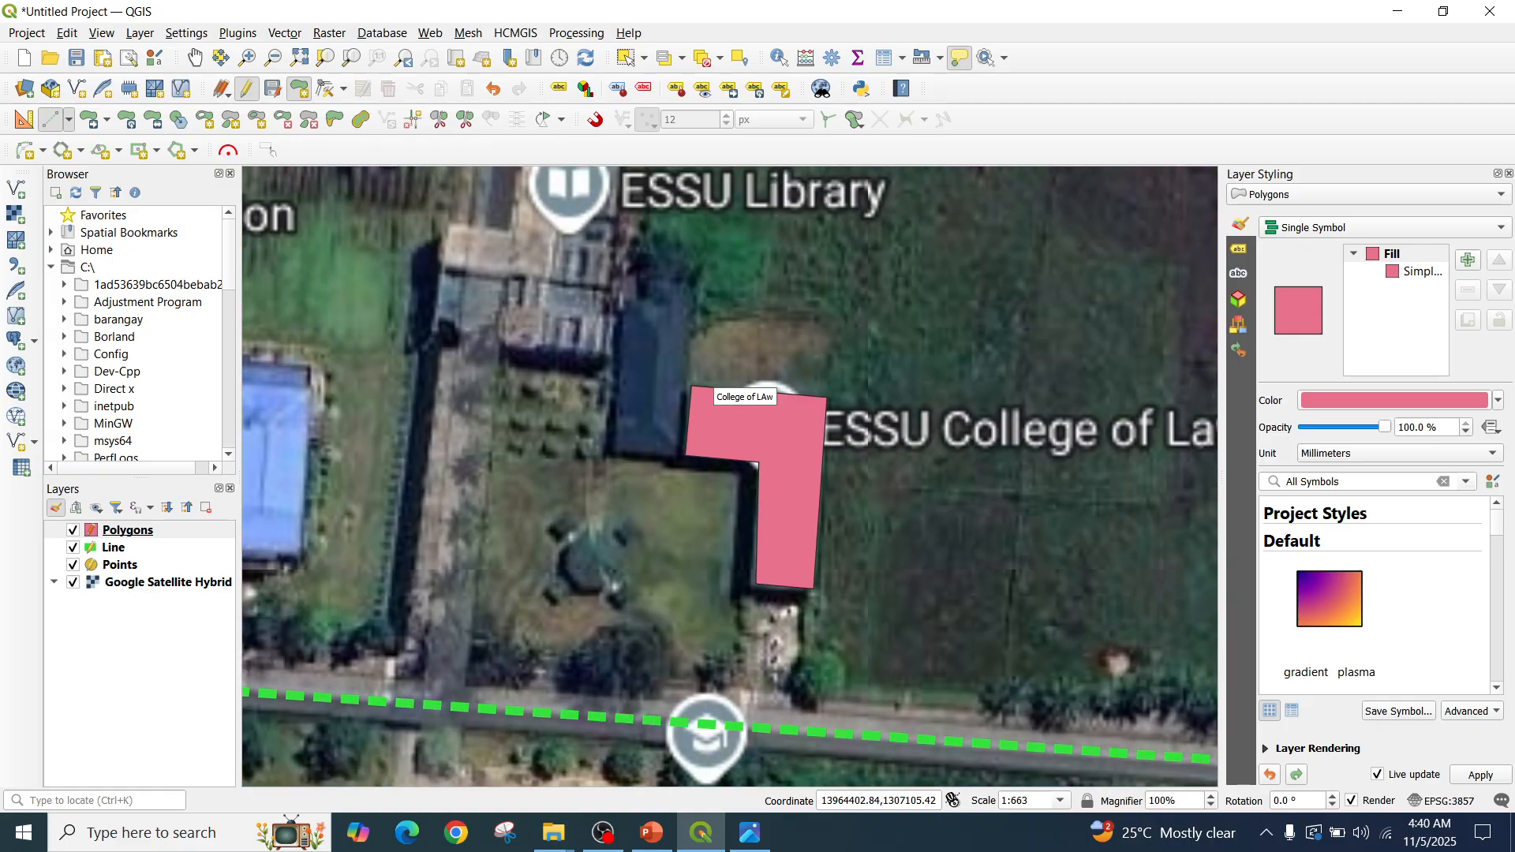
{"action": "scroll", "coordinate": [689, 385], "scroll_direction": "down", "scroll_amount": 1}
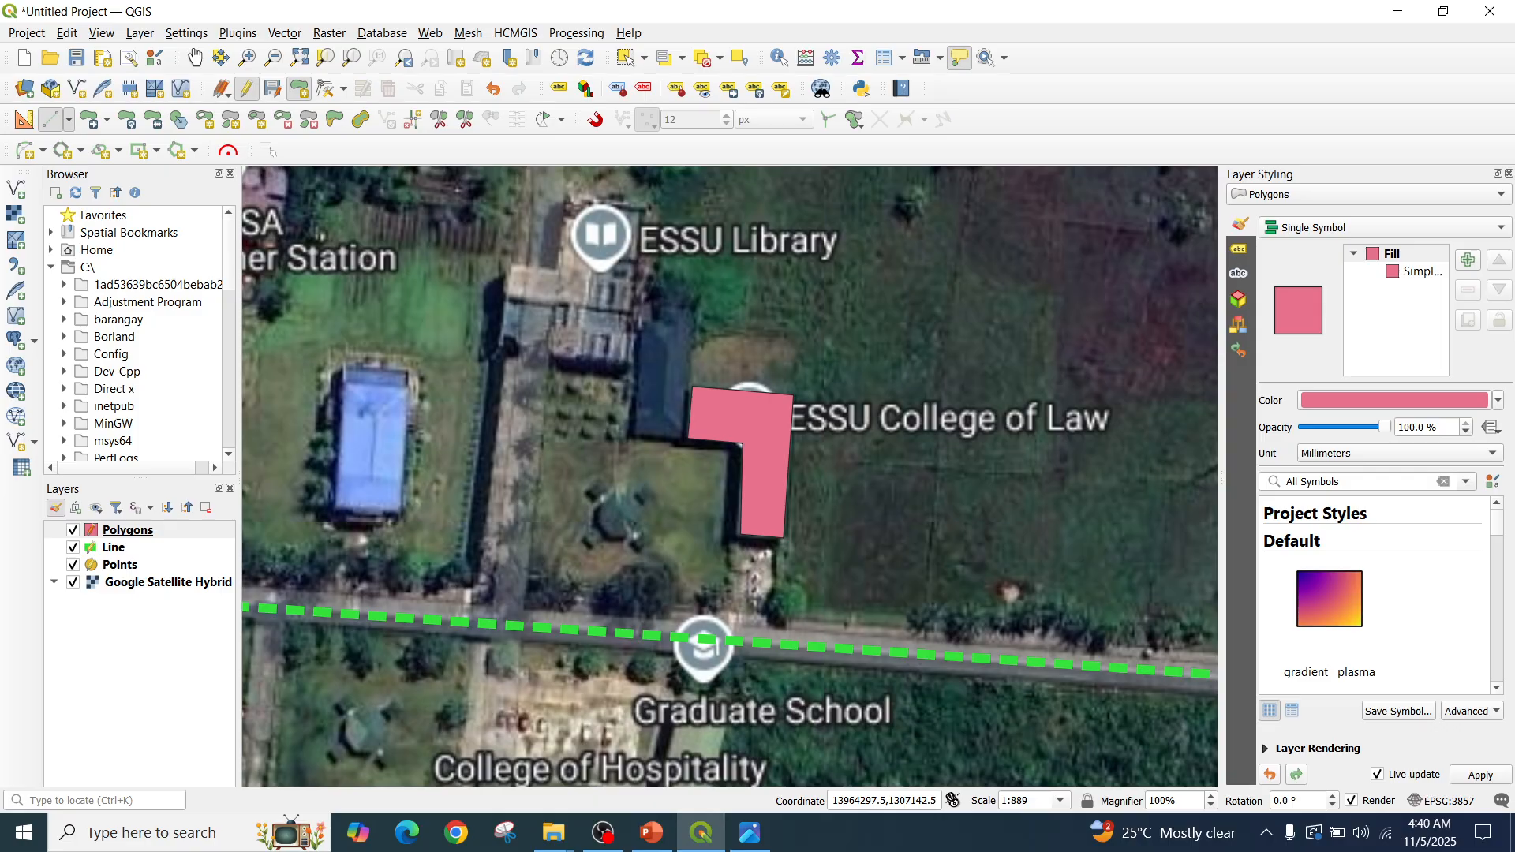
{"action": "left_click", "coordinate": [417, 374]}
{"action": "left_click", "coordinate": [401, 513]}
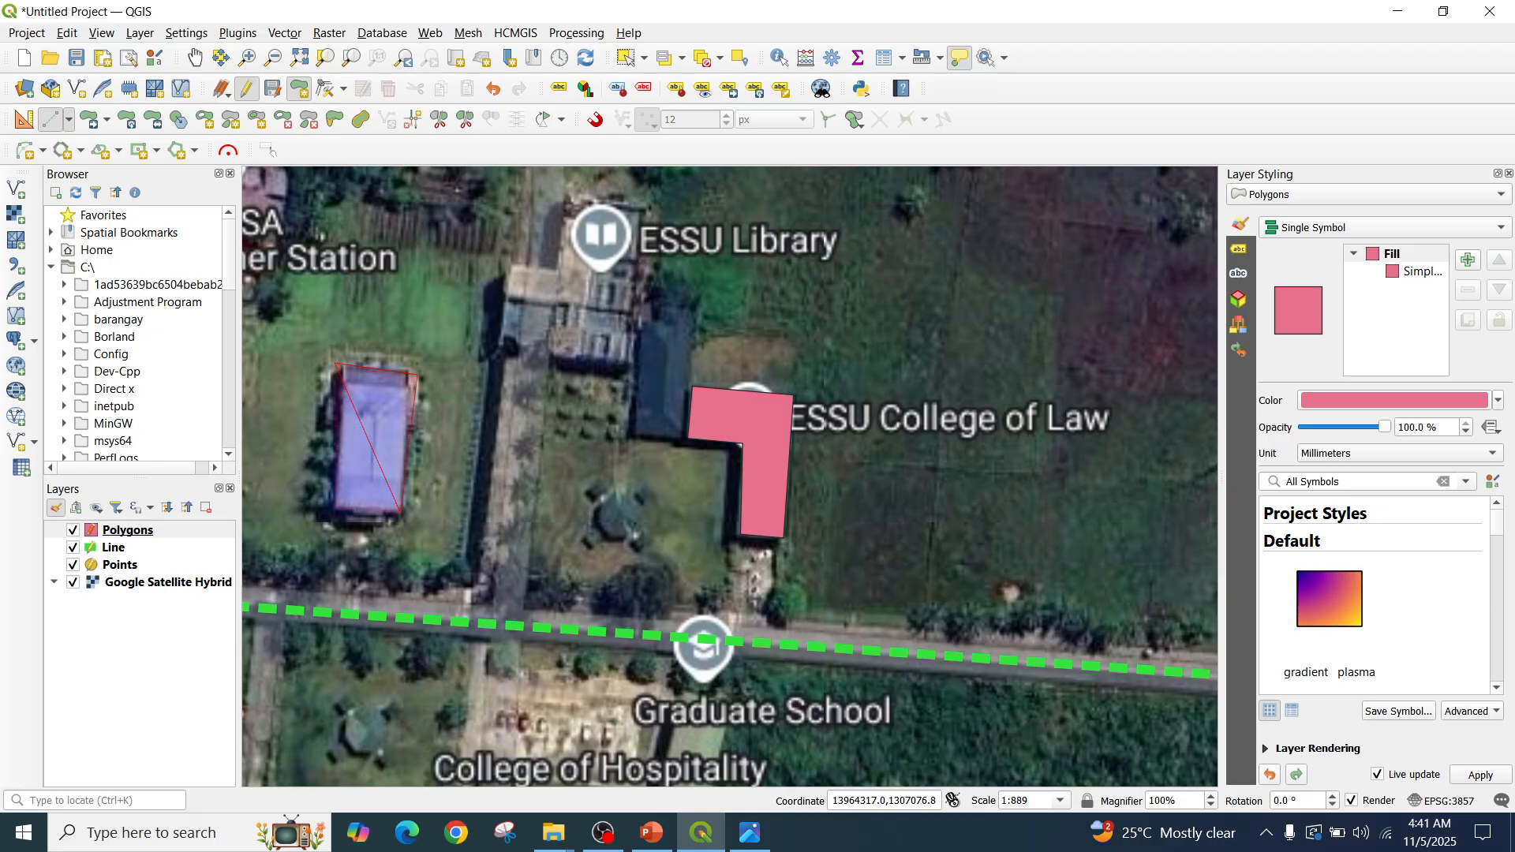
{"action": "left_click", "coordinate": [337, 511]}
{"action": "right_click", "coordinate": [337, 512]}
Give the blue-roofed building's polygon id 2 and the name Ibabaw, and accept its attributes
{"action": "type", "text": "2"}
{"action": "key", "text": "ctrl+a"}
{"action": "type", "text": "Restaurant"}
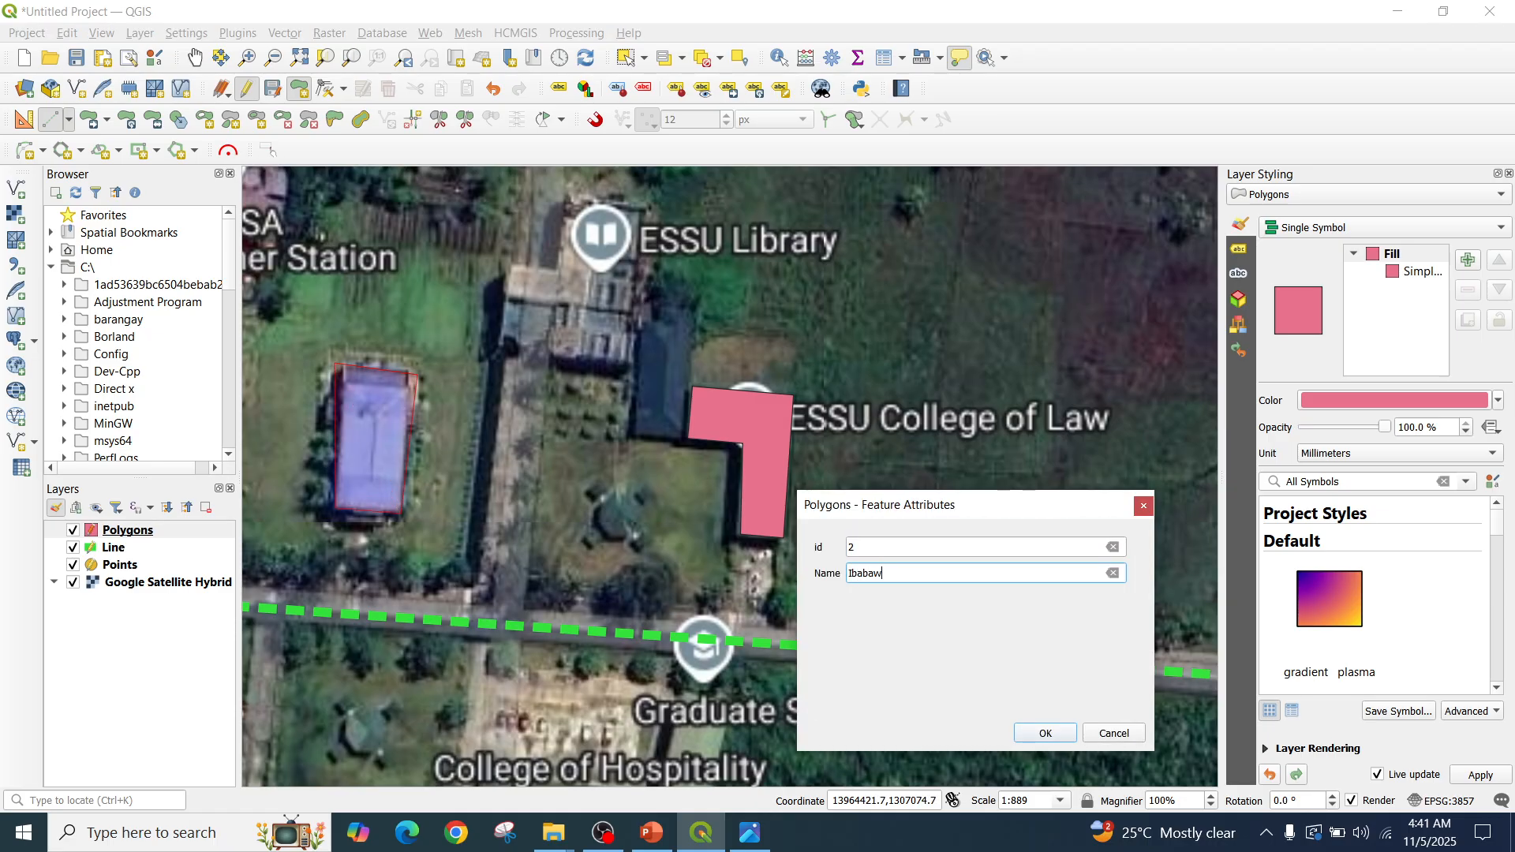
{"action": "key", "text": "Return"}
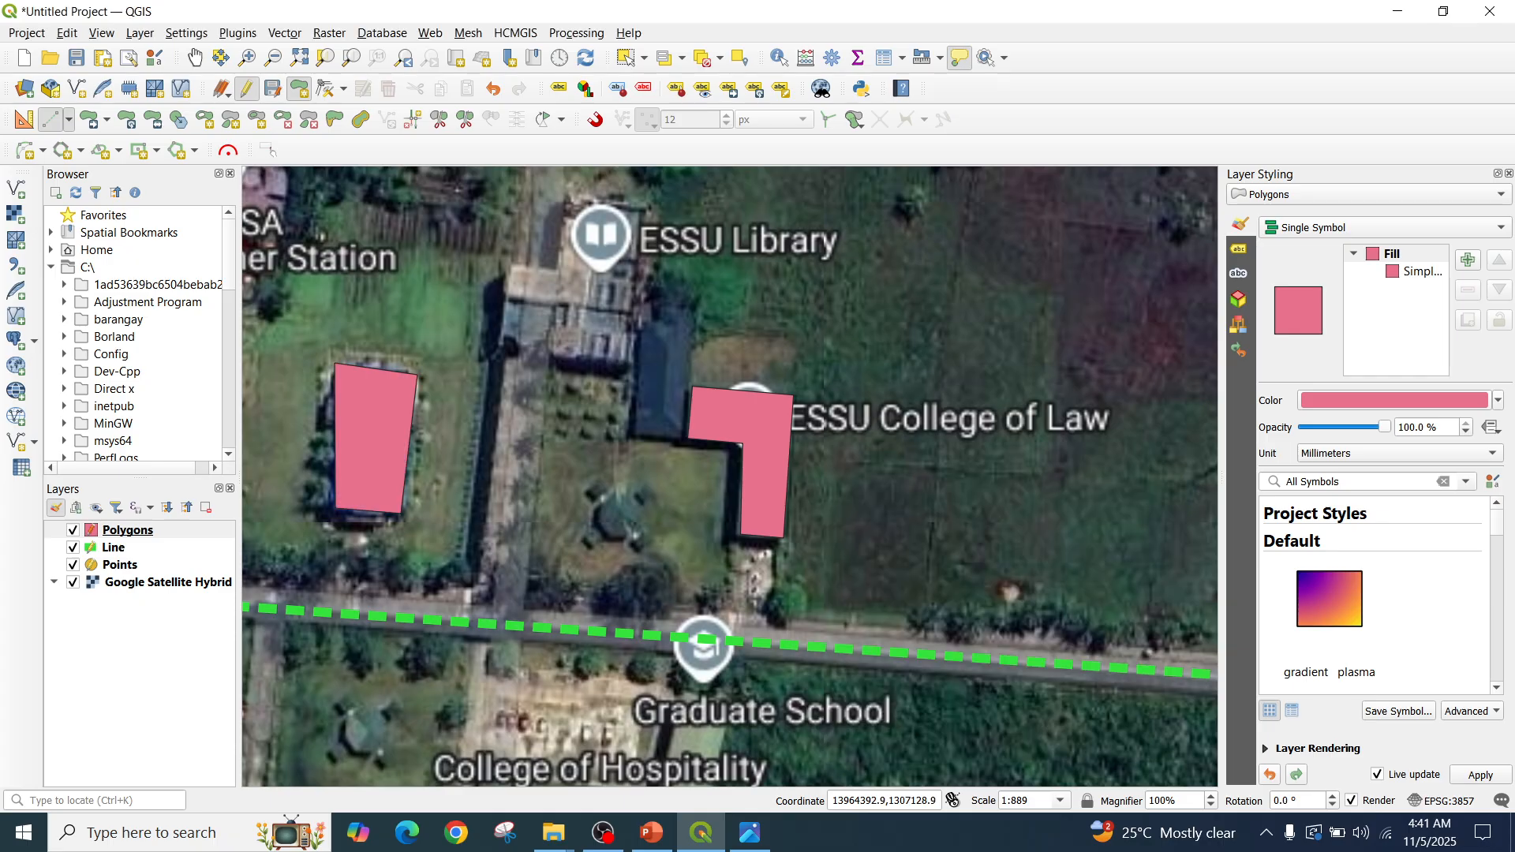
Trace the stepped outline of the ESSU Library building as a polygon northwest of the College of Law
{"action": "left_click", "coordinate": [558, 269]}
{"action": "left_click", "coordinate": [567, 210]}
{"action": "left_click", "coordinate": [647, 210]}
{"action": "left_click", "coordinate": [633, 359]}
{"action": "left_click", "coordinate": [502, 352]}
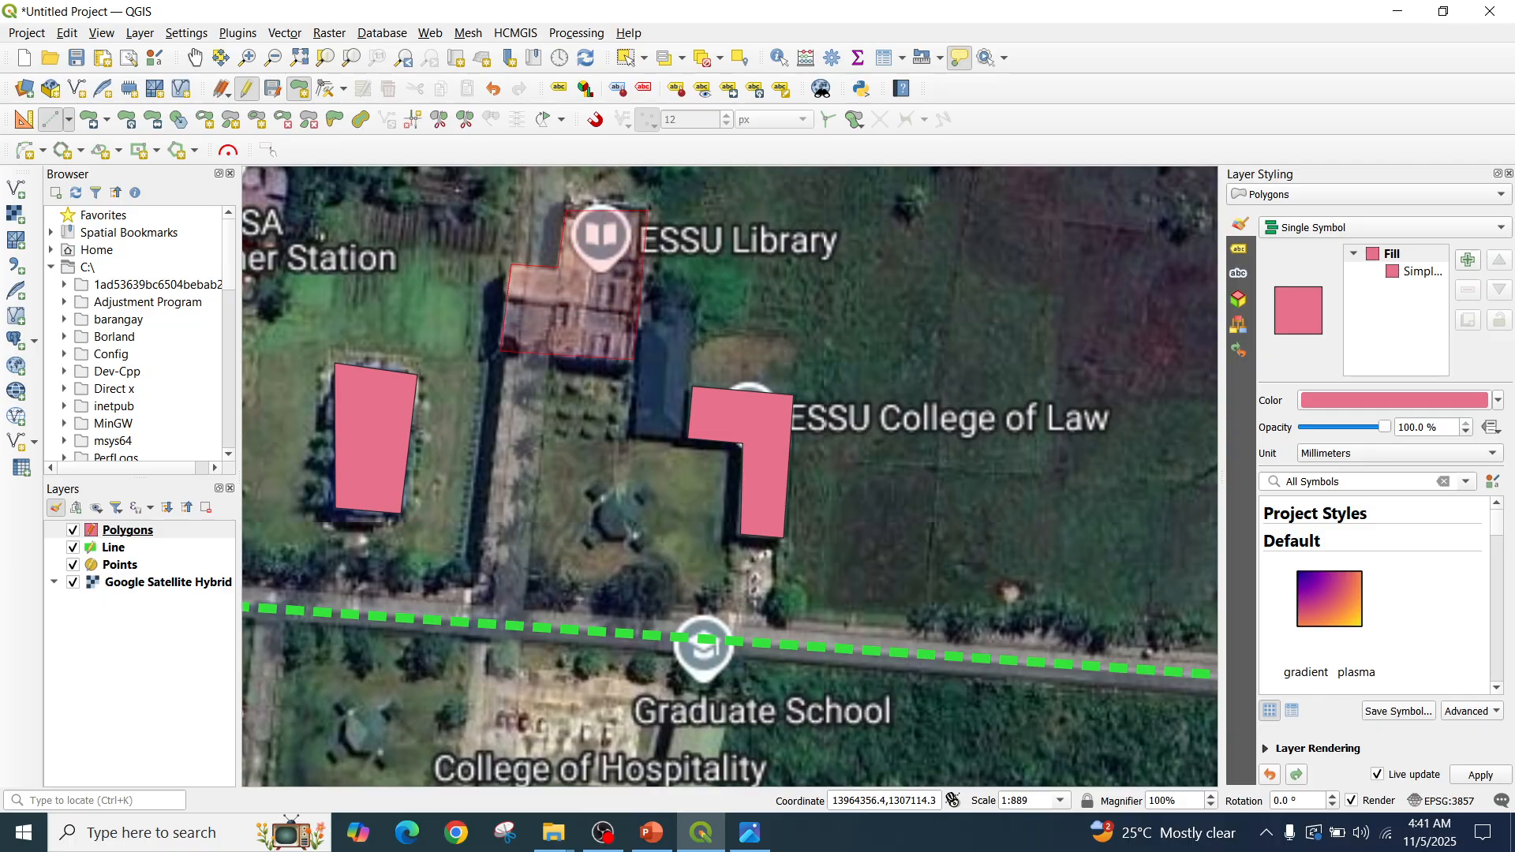
{"action": "right_click", "coordinate": [501, 351]}
Give the library polygon id 3 and the name Library Building, and accept its attributes
{"action": "left_click_drag", "start_coordinate": [883, 540], "coordinate": [890, 507]}
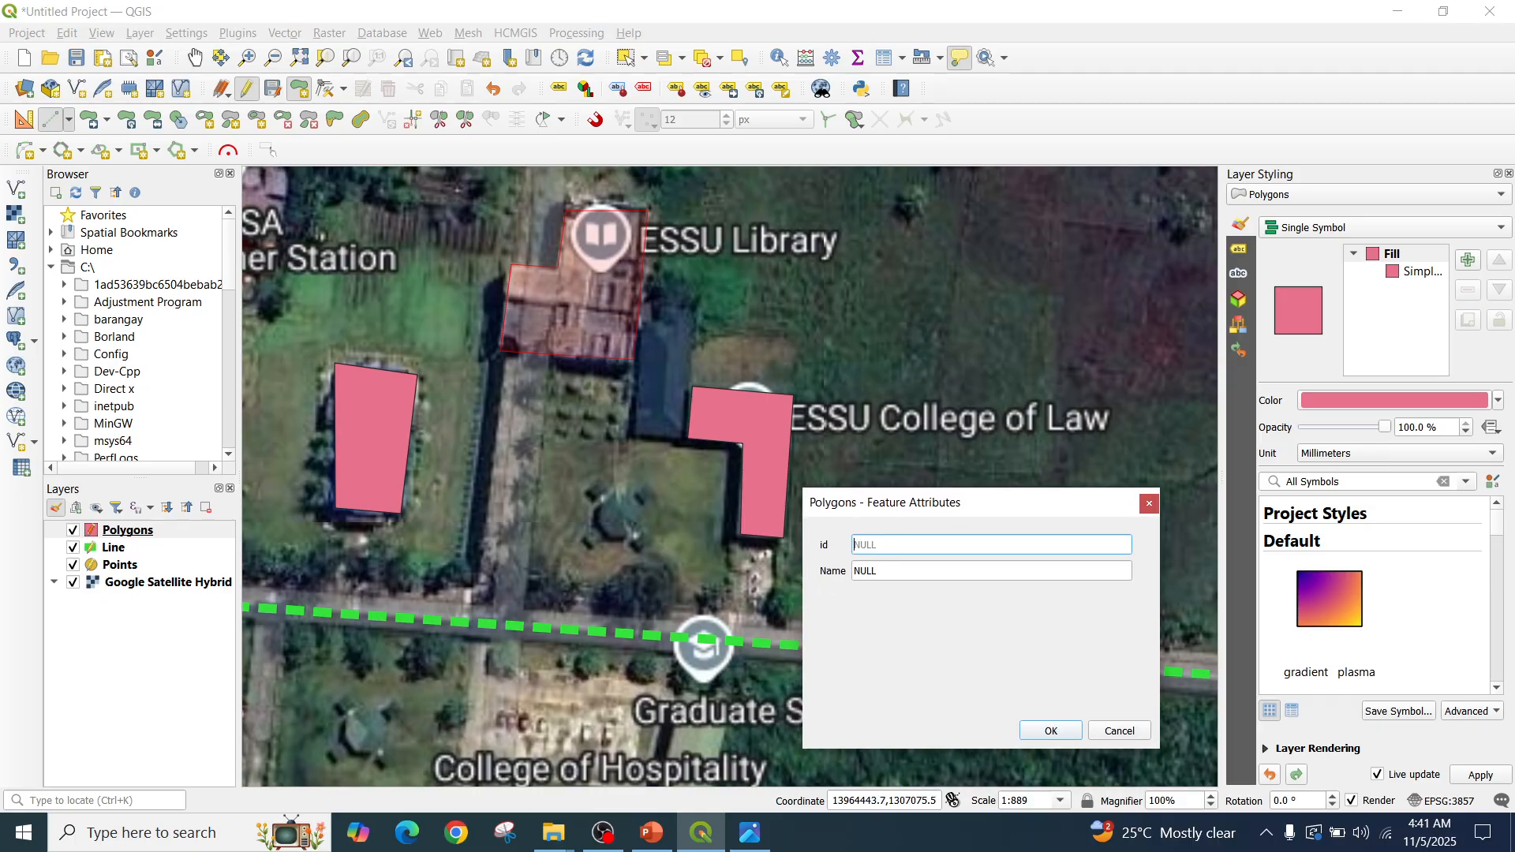
{"action": "type", "text": "3"}
{"action": "key", "text": "Tab"}
{"action": "type", "text": "KLib"}
{"action": "key", "text": "BackSpace"}
{"action": "key", "text": "BackSpace"}
{"action": "key", "text": "BackSpace"}
{"action": "key", "text": "BackSpace"}
{"action": "type", "text": "Library Building"}
{"action": "key", "text": "Return"}
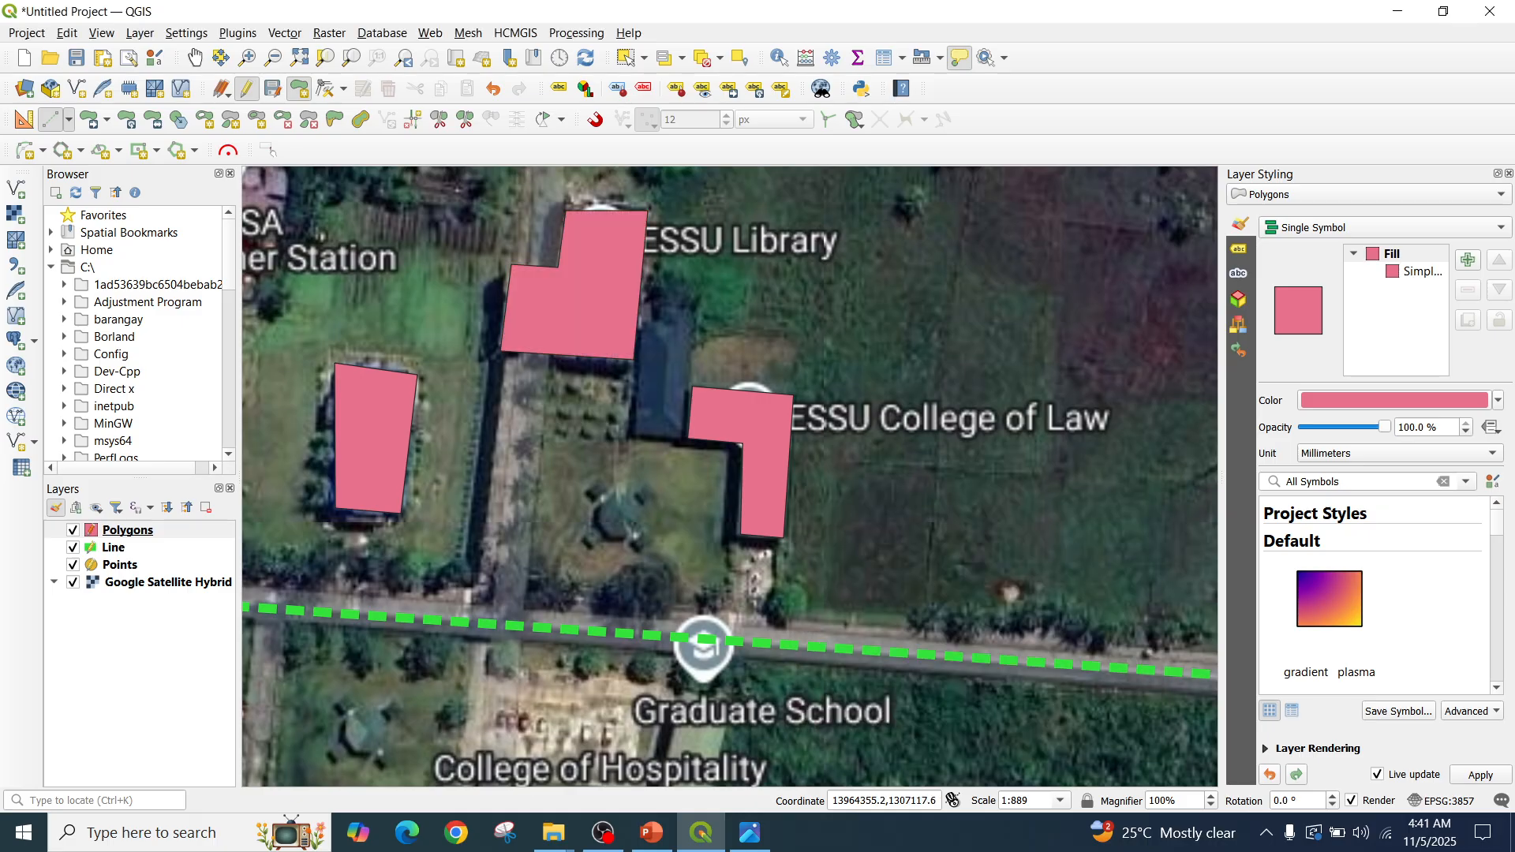
Trace the long, narrow building below the Graduate School label as a four-sided polygon
{"action": "left_click", "coordinate": [195, 58]}
{"action": "left_click_drag", "start_coordinate": [616, 527], "coordinate": [688, 348]}
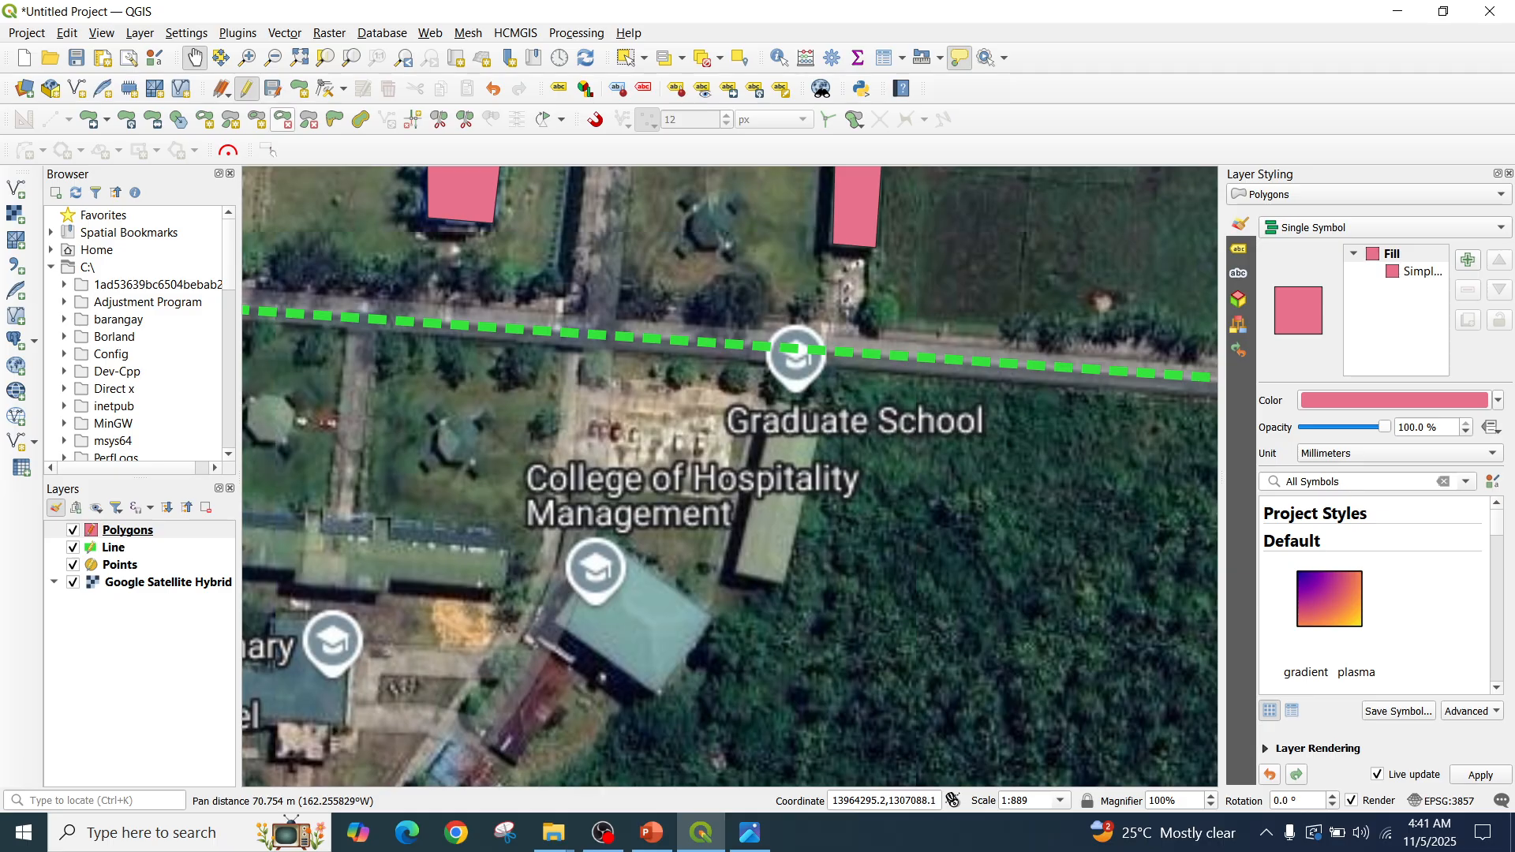
{"action": "left_click", "coordinate": [299, 88]}
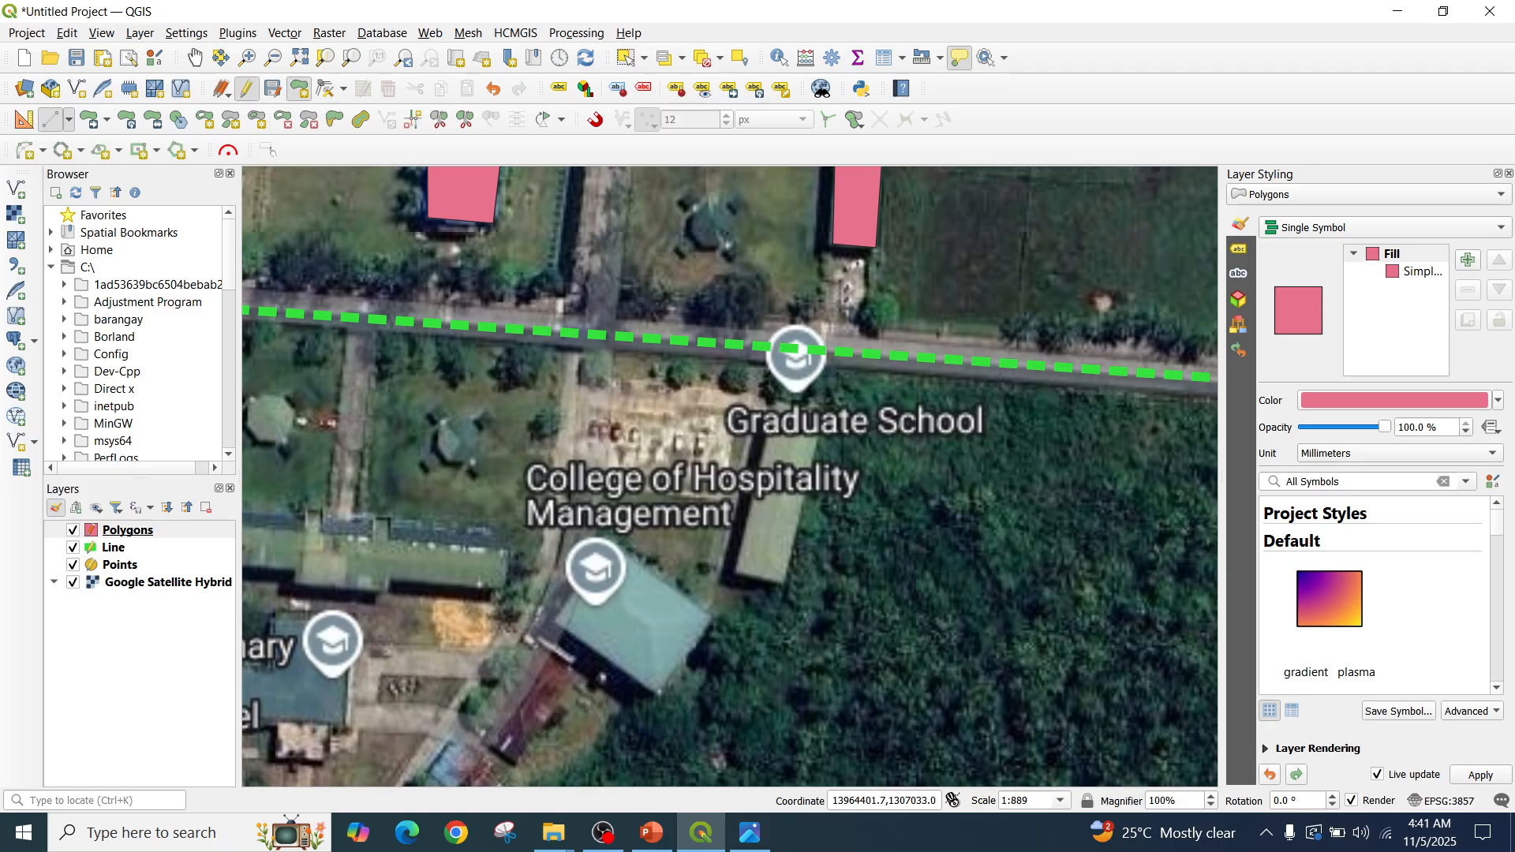
{"action": "left_click", "coordinate": [775, 400]}
{"action": "left_click", "coordinate": [827, 411]}
{"action": "left_click", "coordinate": [785, 580]}
{"action": "left_click", "coordinate": [739, 574]}
{"action": "right_click", "coordinate": [740, 574]}
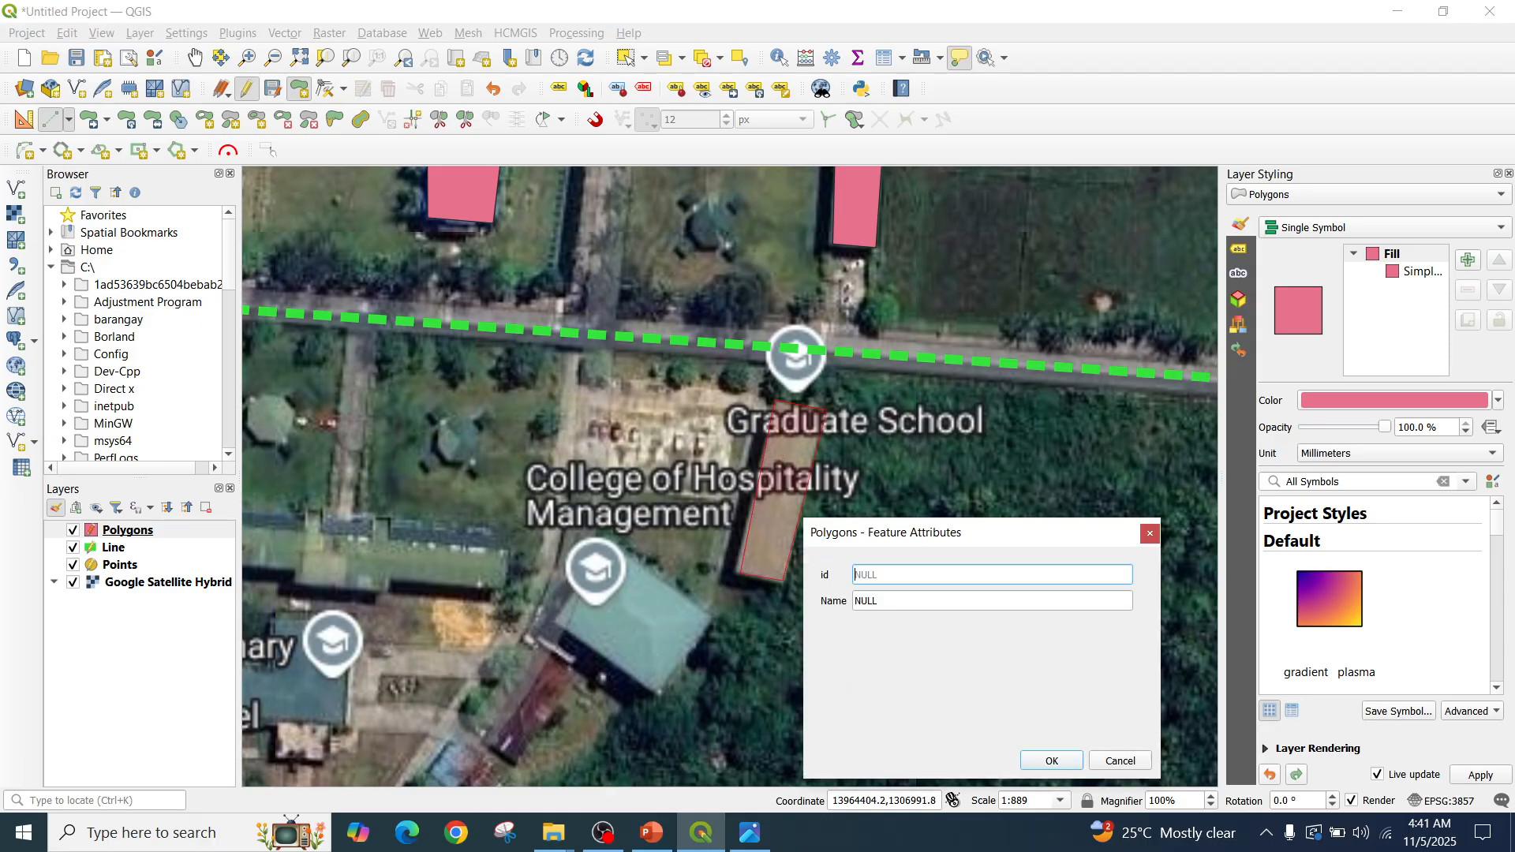
Give the long, narrow building polygon id 4 and the name GRaduate School, and accept its attributes
{"action": "type", "text": "4"}
{"action": "key", "text": "Tab"}
{"action": "type", "text": "GRaduate Schoo"}
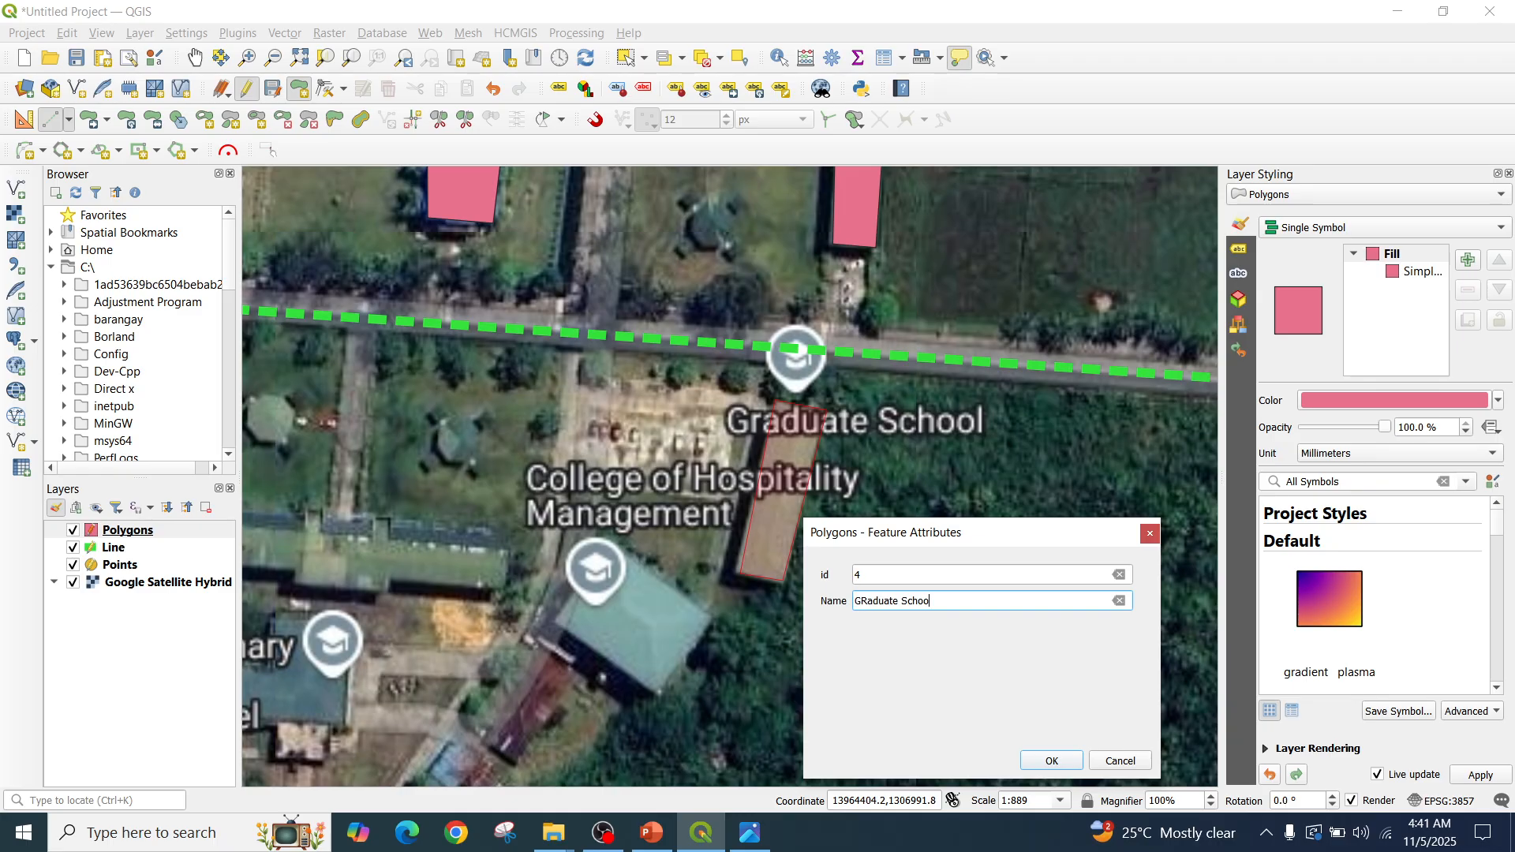
{"action": "key", "text": "Return"}
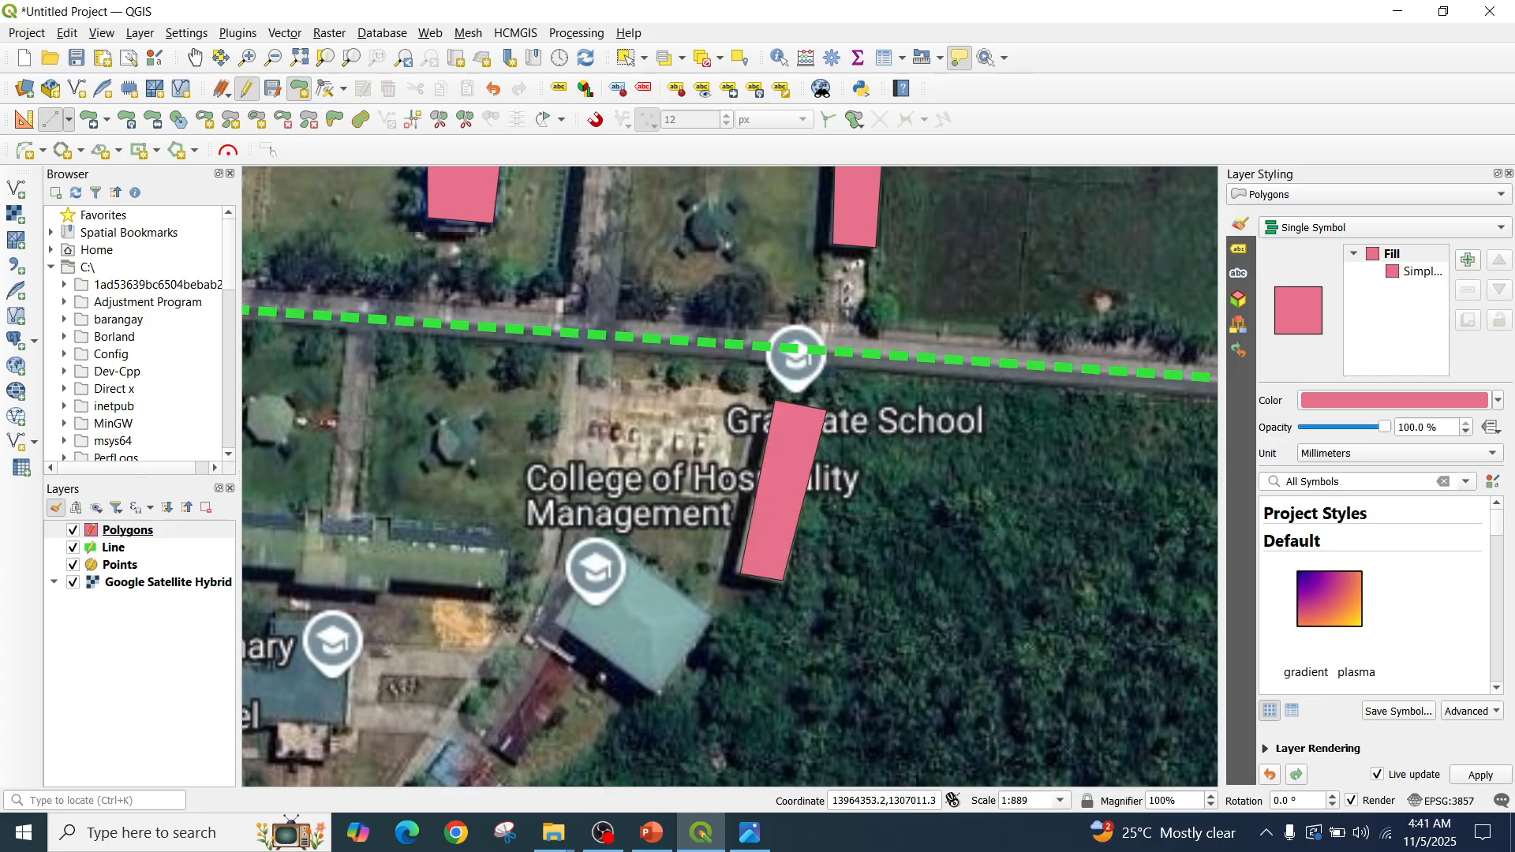
Trace the green-roofed building at the College of Hospitality Management marker as a four-sided polygon
{"action": "left_click", "coordinate": [714, 613]}
{"action": "left_click", "coordinate": [659, 693]}
{"action": "left_click", "coordinate": [541, 617]}
{"action": "right_click", "coordinate": [542, 618]}
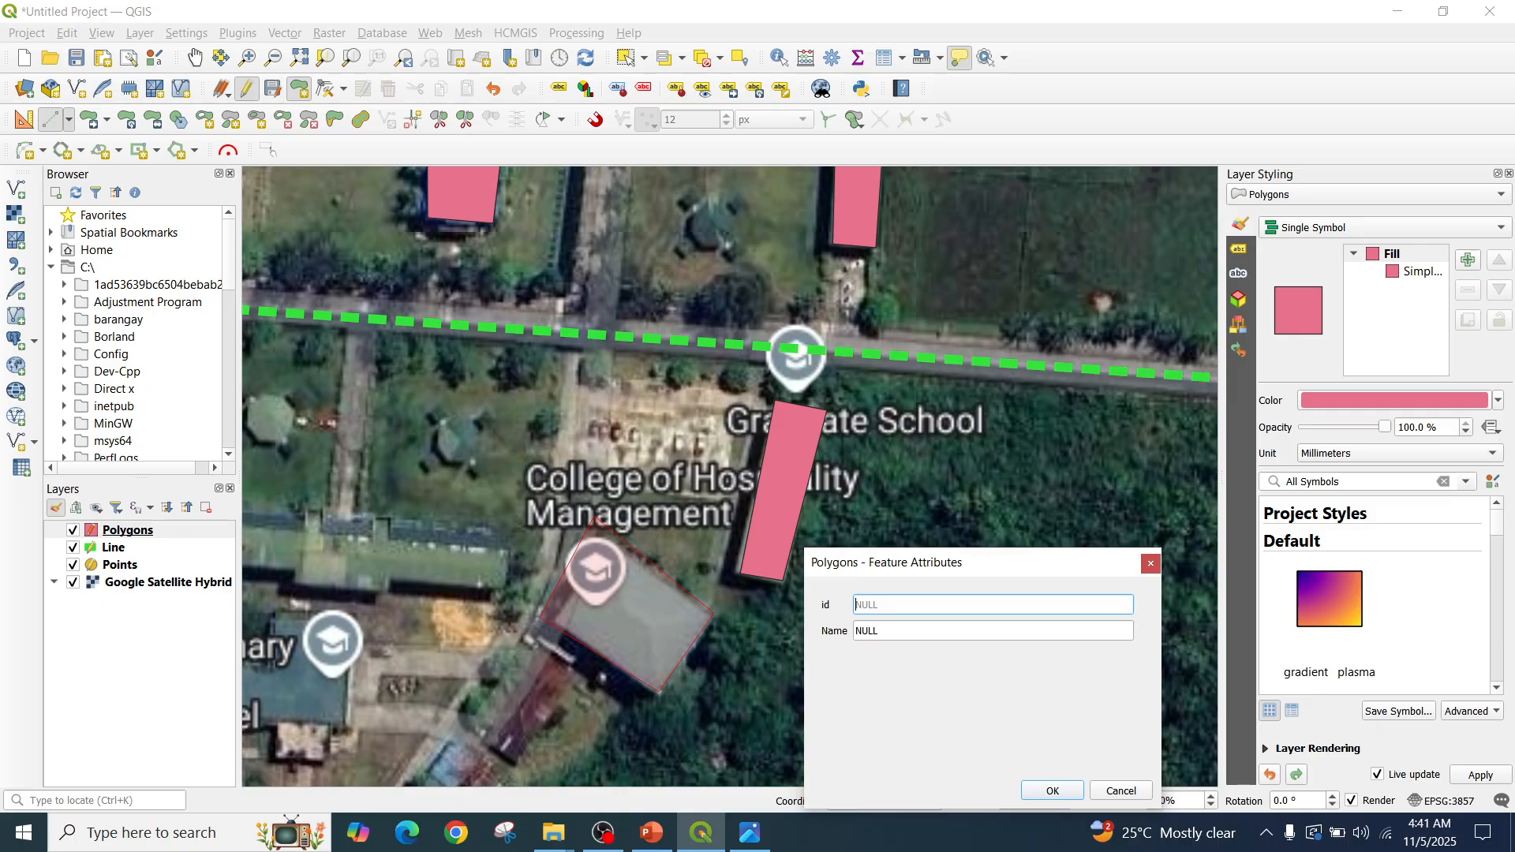
Give the College of Hospitality Management polygon id 5 and the name CBMA, and accept its attributes
{"action": "type", "text": "5"}
{"action": "key", "text": "Tab"}
{"action": "type", "text": "CBMA"}
{"action": "key", "text": "Return"}
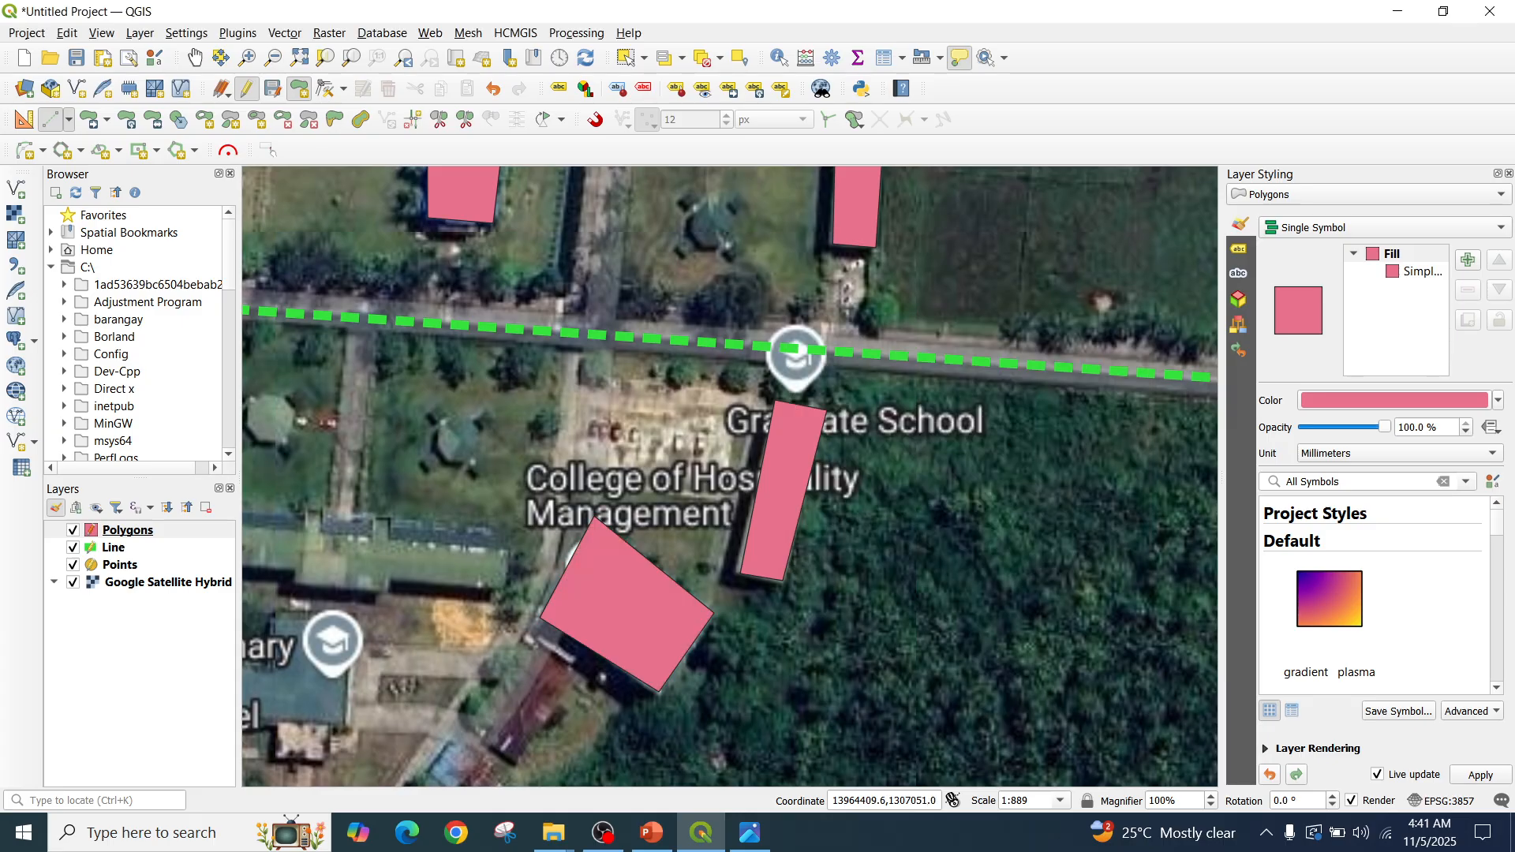
Trace the long east-west building north of the Infirmary as a four-sided polygon
{"action": "left_click", "coordinate": [273, 57]}
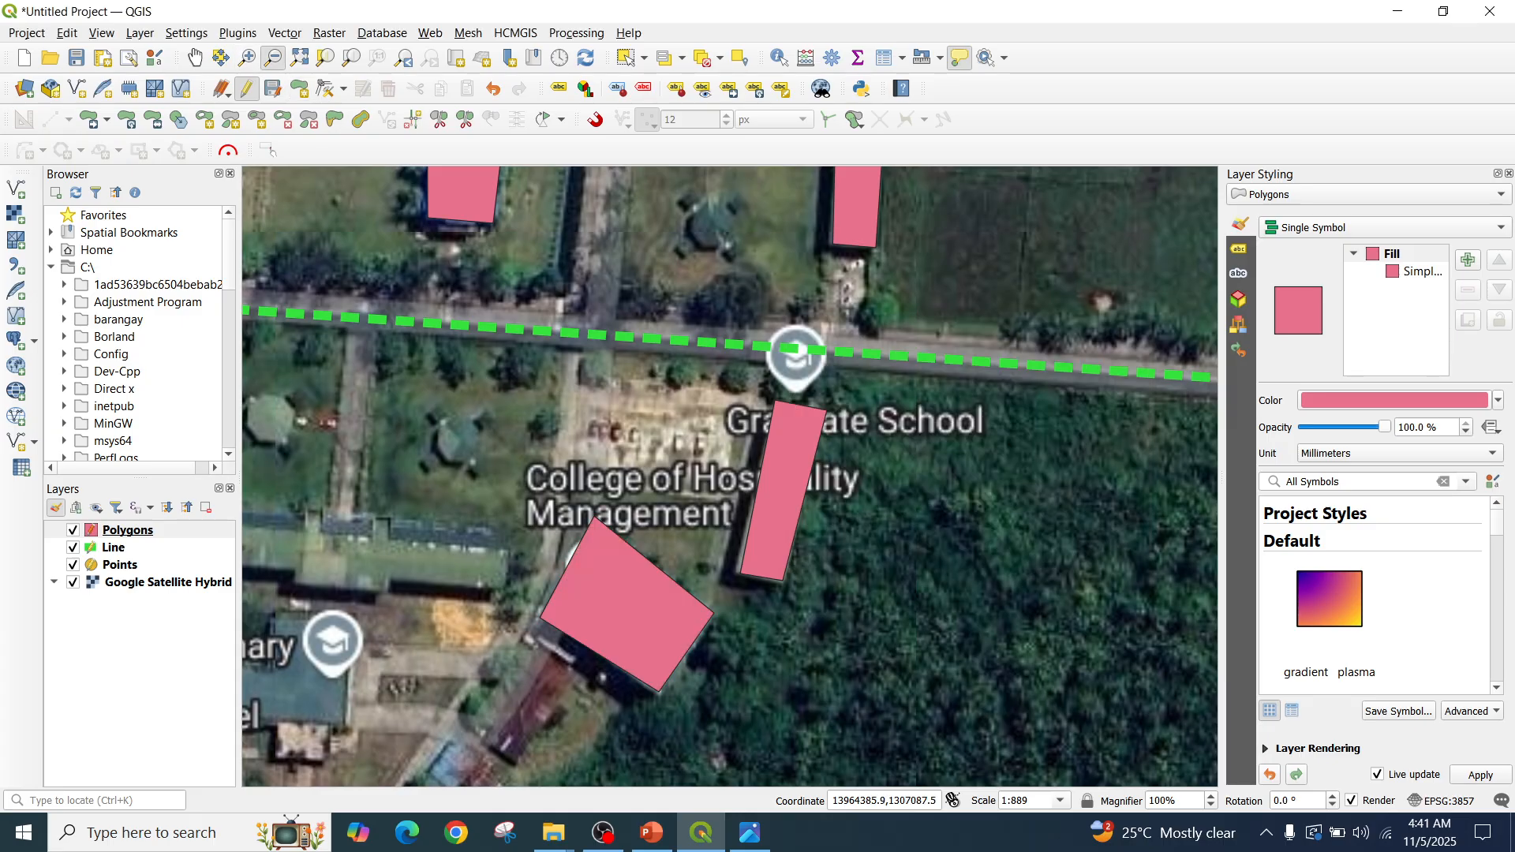
{"action": "left_click", "coordinate": [434, 338]}
{"action": "left_click", "coordinate": [194, 58]}
{"action": "left_click_drag", "start_coordinate": [818, 599], "coordinate": [782, 502]}
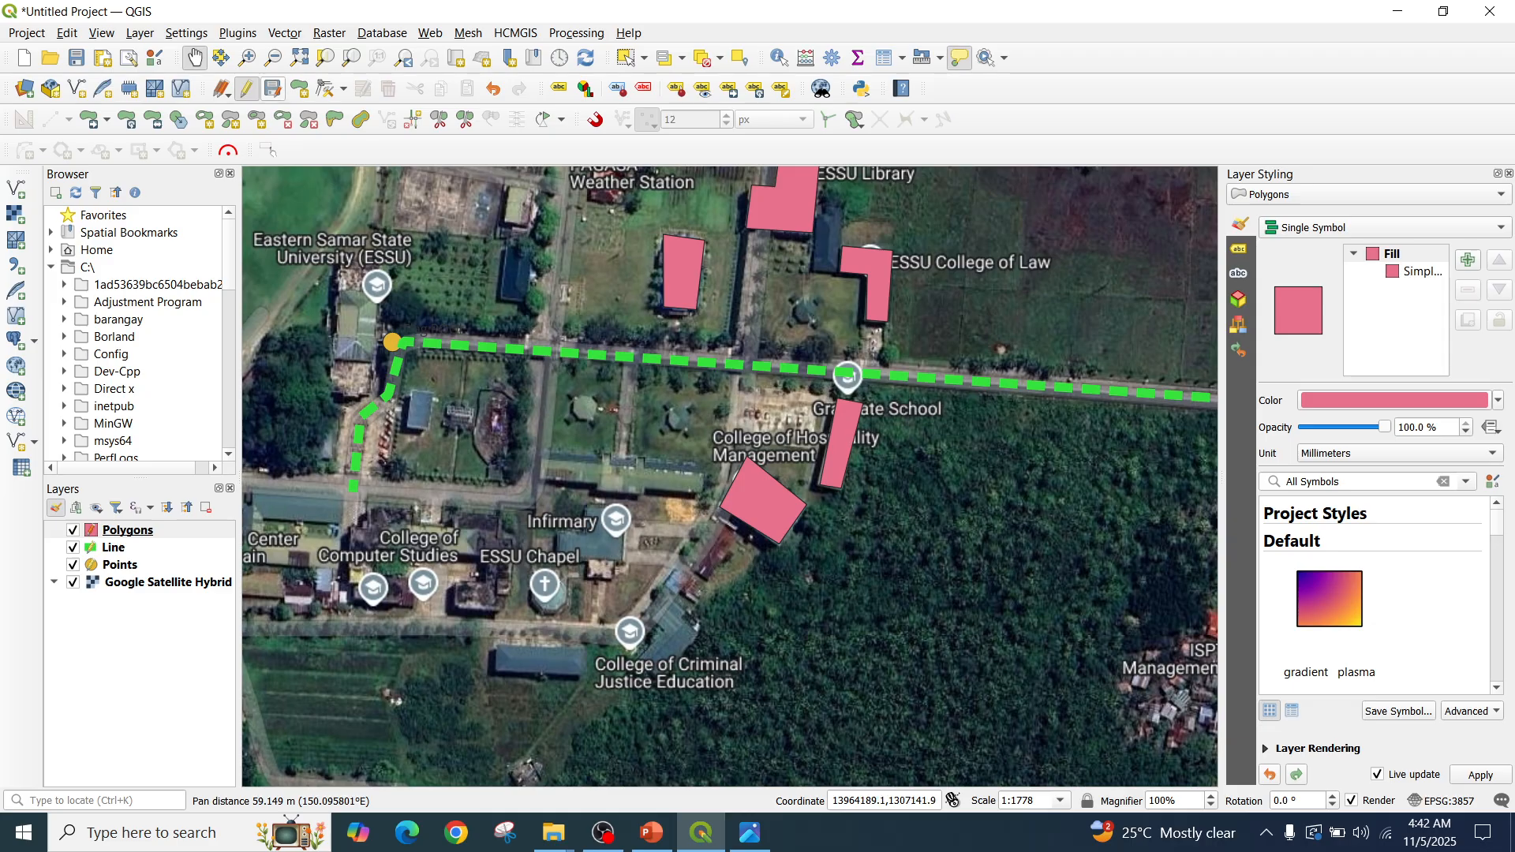
{"action": "left_click", "coordinate": [299, 88]}
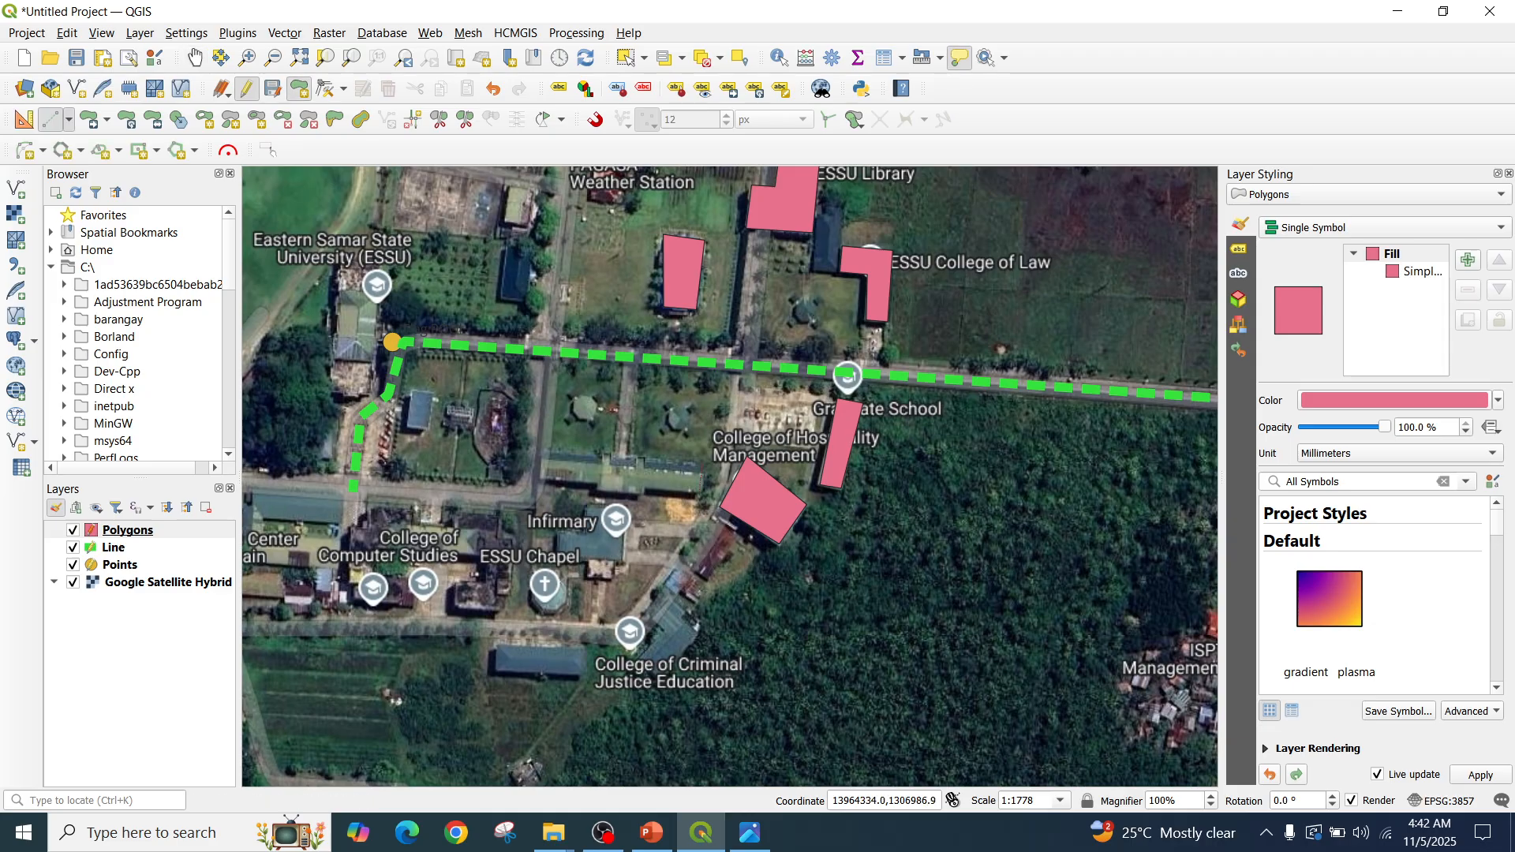
{"action": "left_click", "coordinate": [700, 492]}
{"action": "left_click", "coordinate": [544, 482]}
{"action": "left_click", "coordinate": [544, 448]}
{"action": "right_click", "coordinate": [546, 447]}
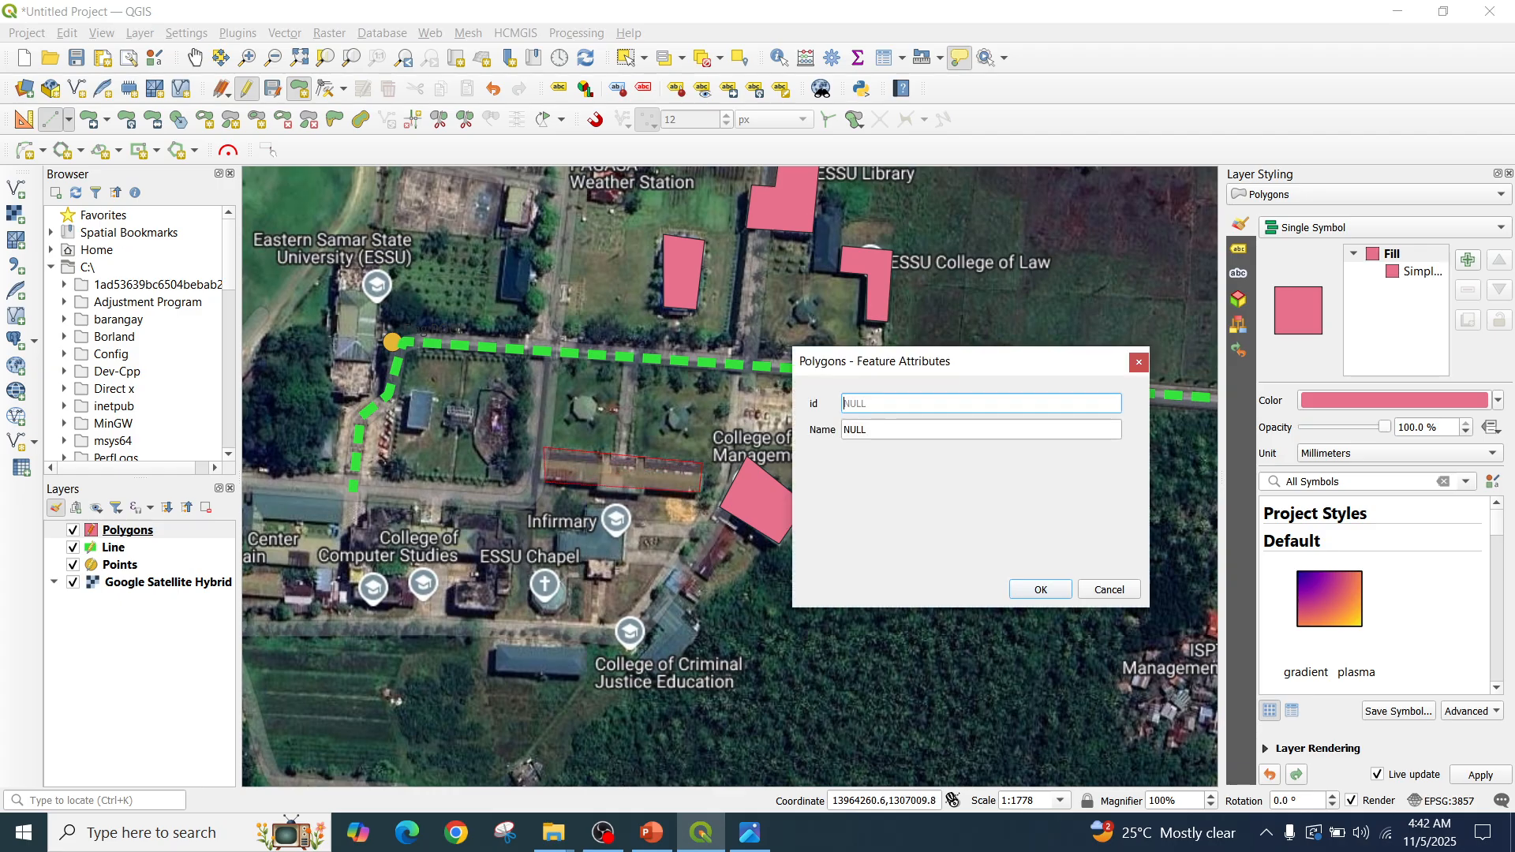
Give the long building polygon north of the Infirmary id 6 and the name COED, and accept its attributes
{"action": "type", "text": "6"}
{"action": "key", "text": "Tab"}
{"action": "type", "text": "C"}
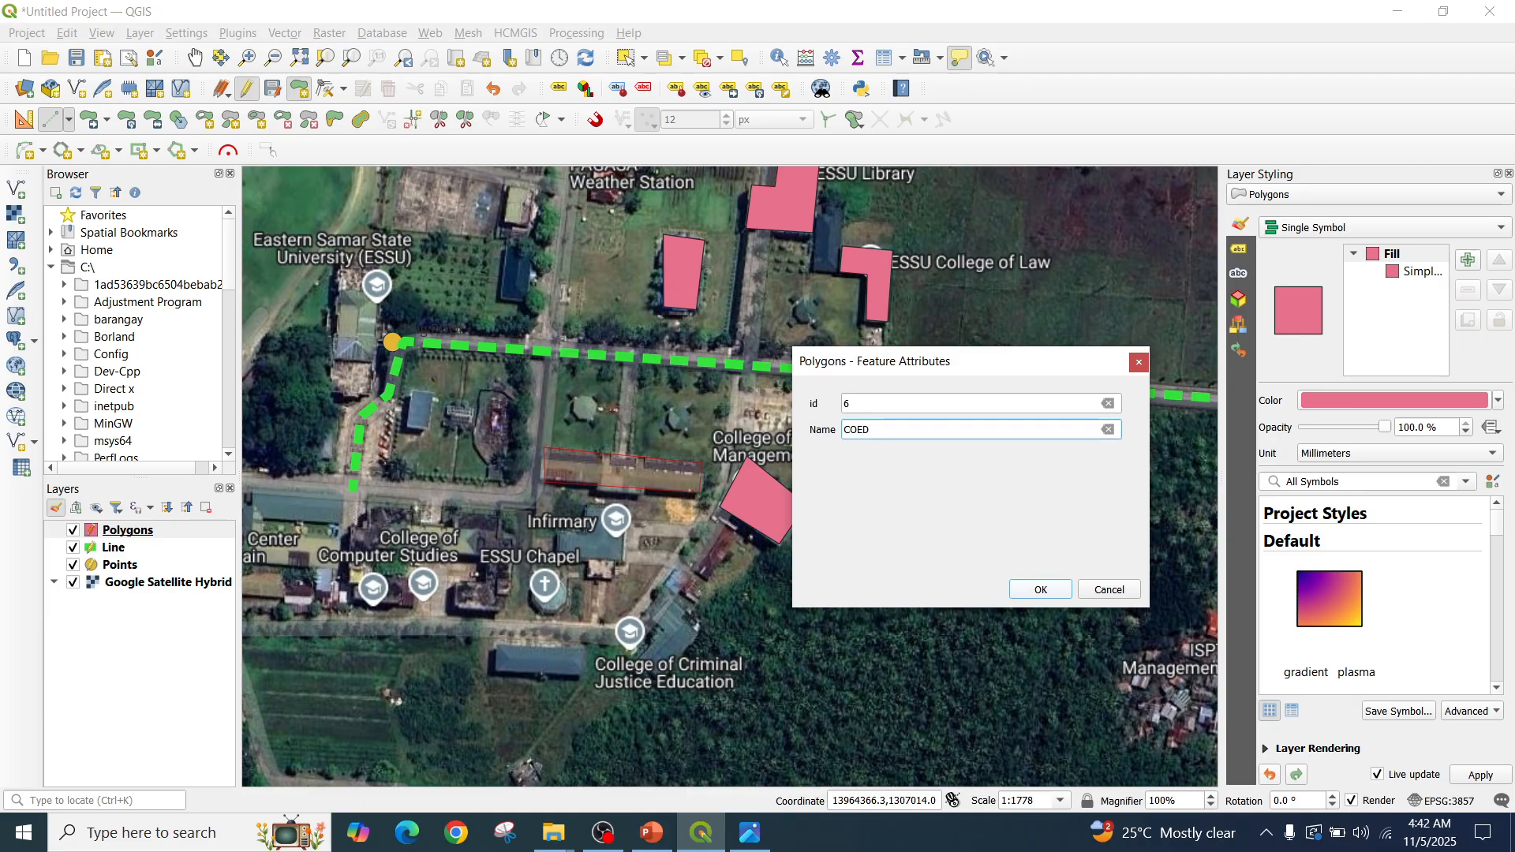
{"action": "key", "text": "Return"}
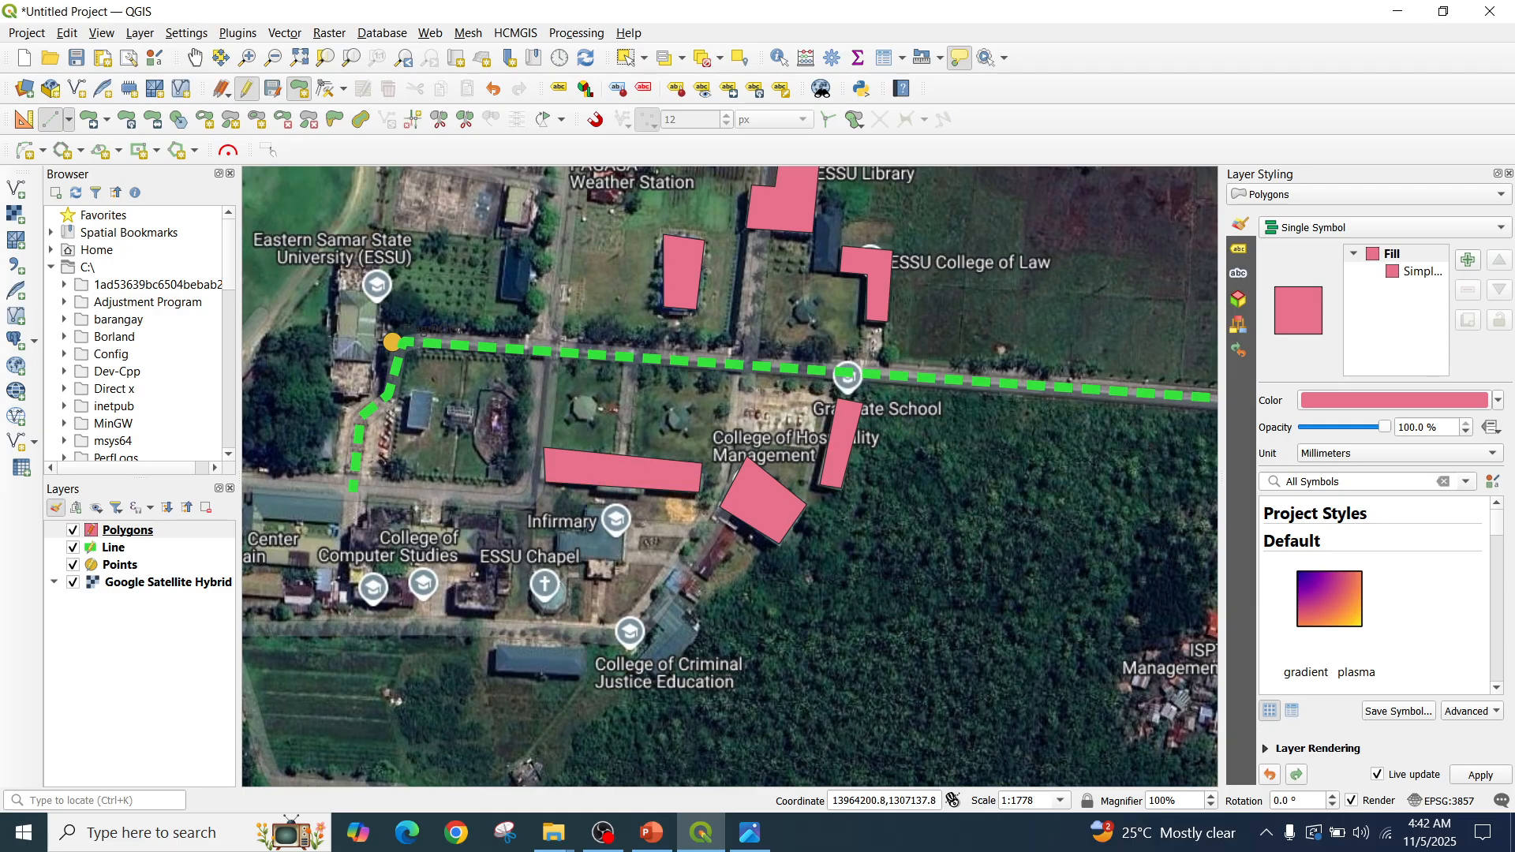
Trace the building just west of the flagpole point, below the Eastern Samar State University label, as a four-sided polygon
{"action": "left_click", "coordinate": [195, 58]}
{"action": "left_click_drag", "start_coordinate": [671, 347], "coordinate": [677, 411]}
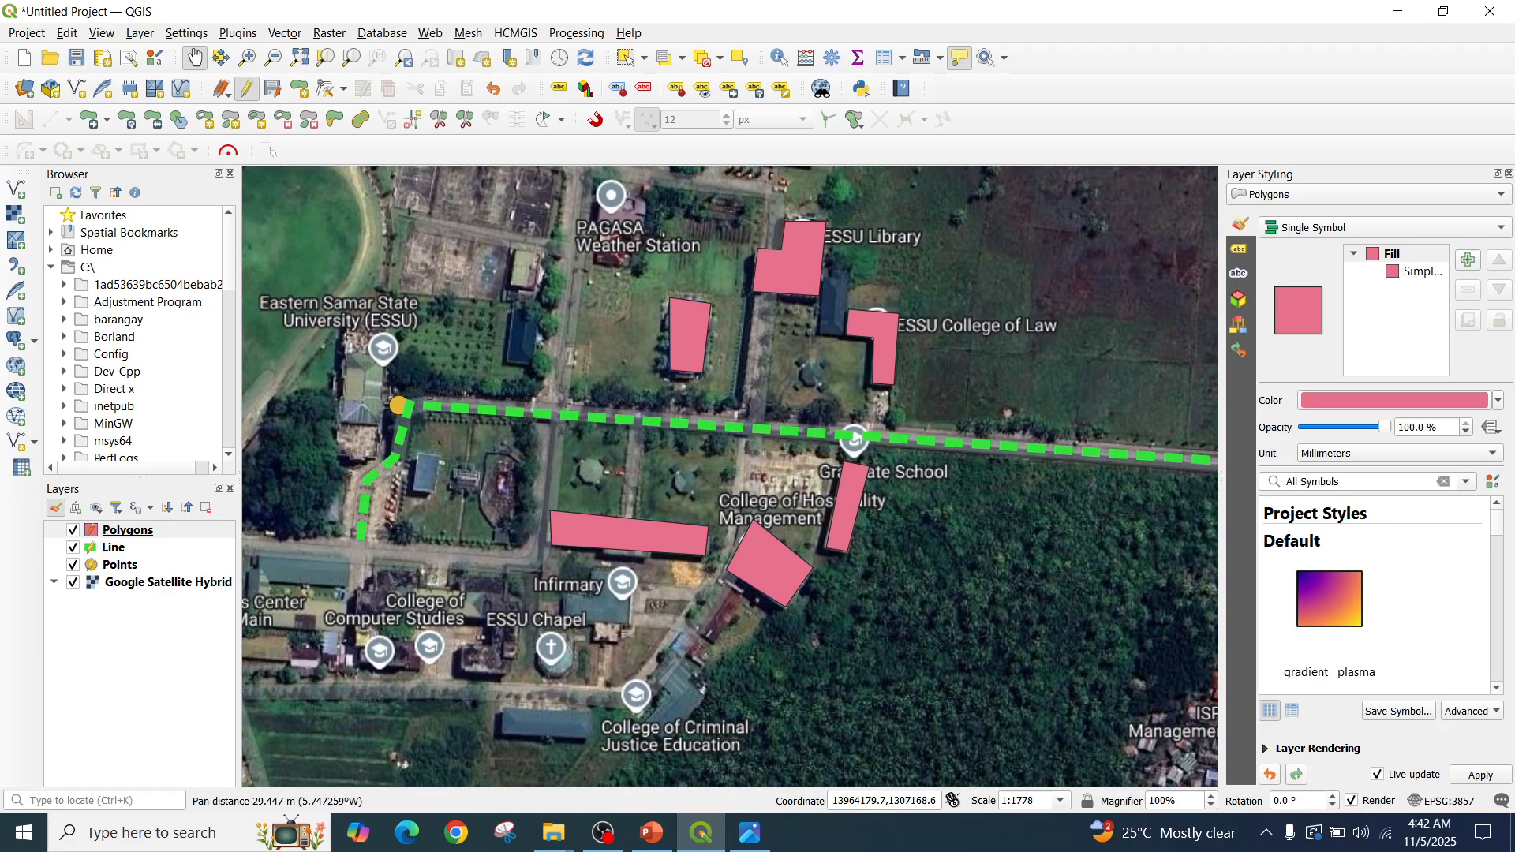
{"action": "left_click", "coordinate": [299, 88]}
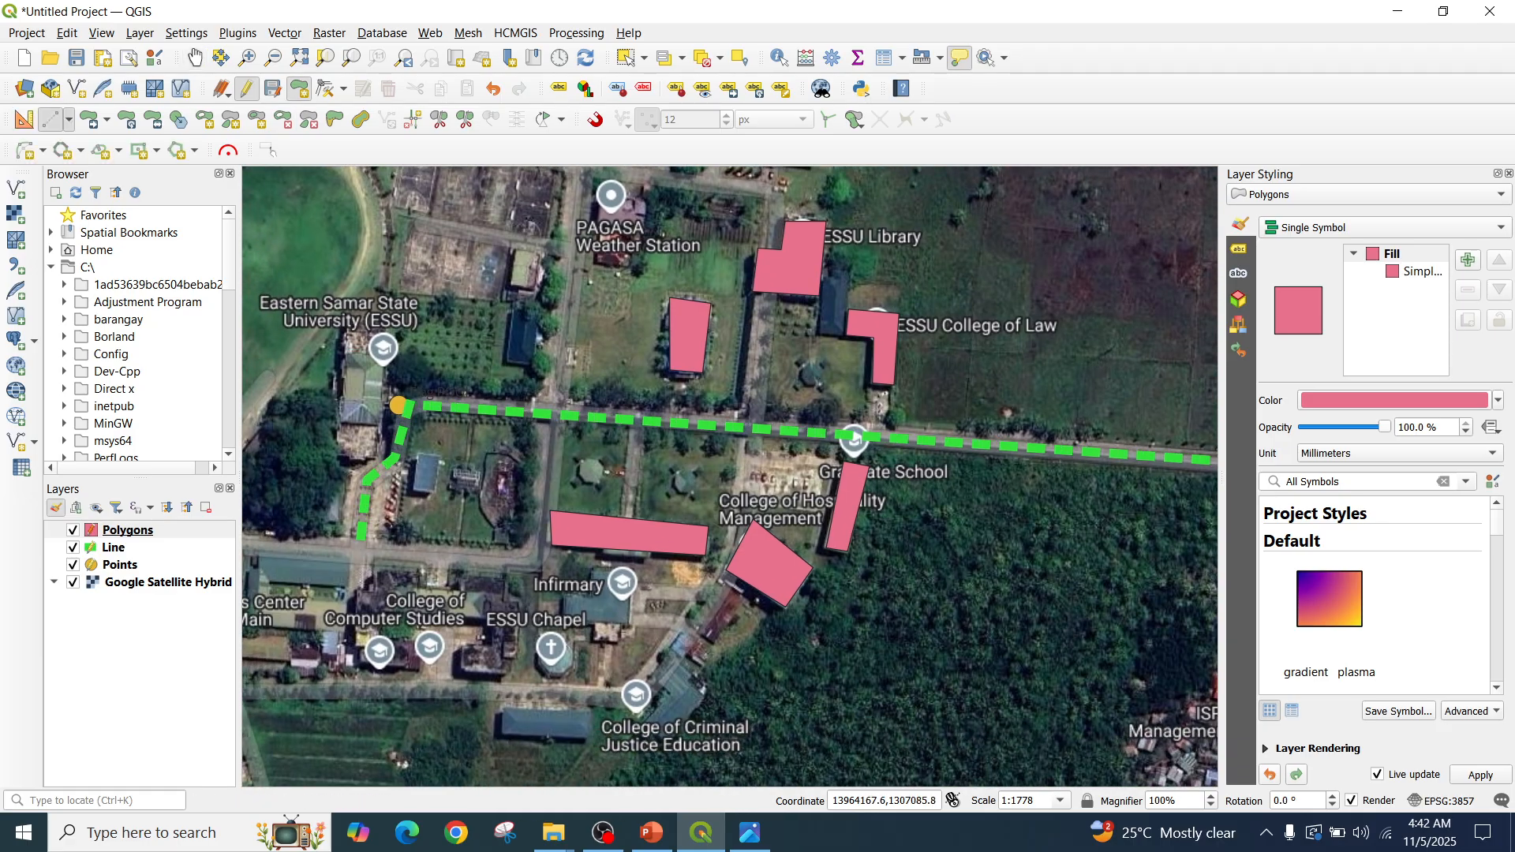
{"action": "left_click", "coordinate": [391, 356]}
{"action": "left_click", "coordinate": [382, 460]}
{"action": "right_click", "coordinate": [338, 458]}
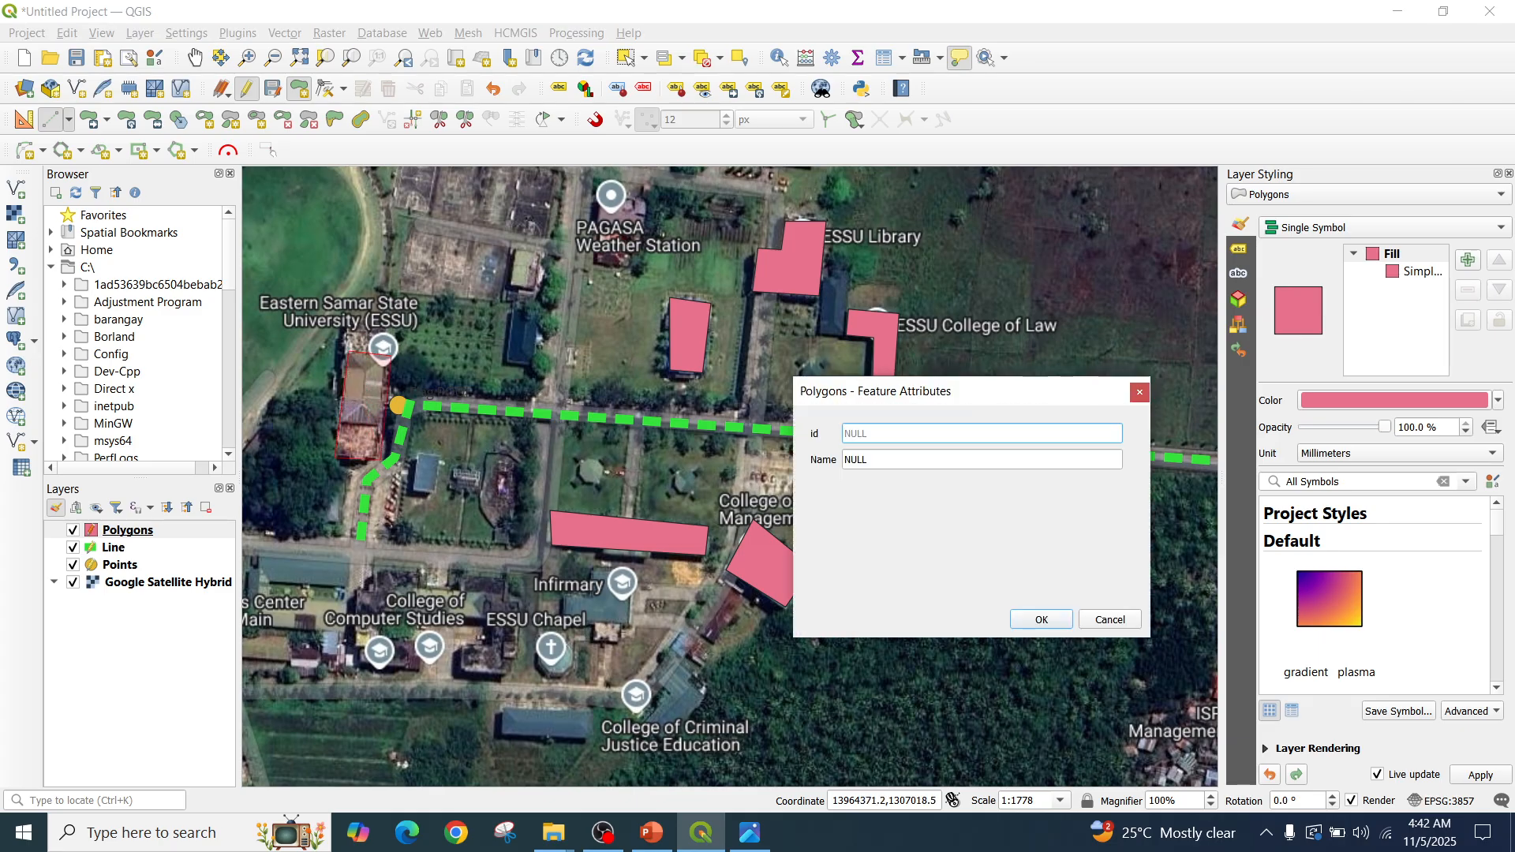
Give the polygon beside the flagpole id 7 and the name Administrative, and accept its attributes
{"action": "type", "text": "7"}
{"action": "key", "text": "Tab"}
{"action": "type", "text": "Ad"}
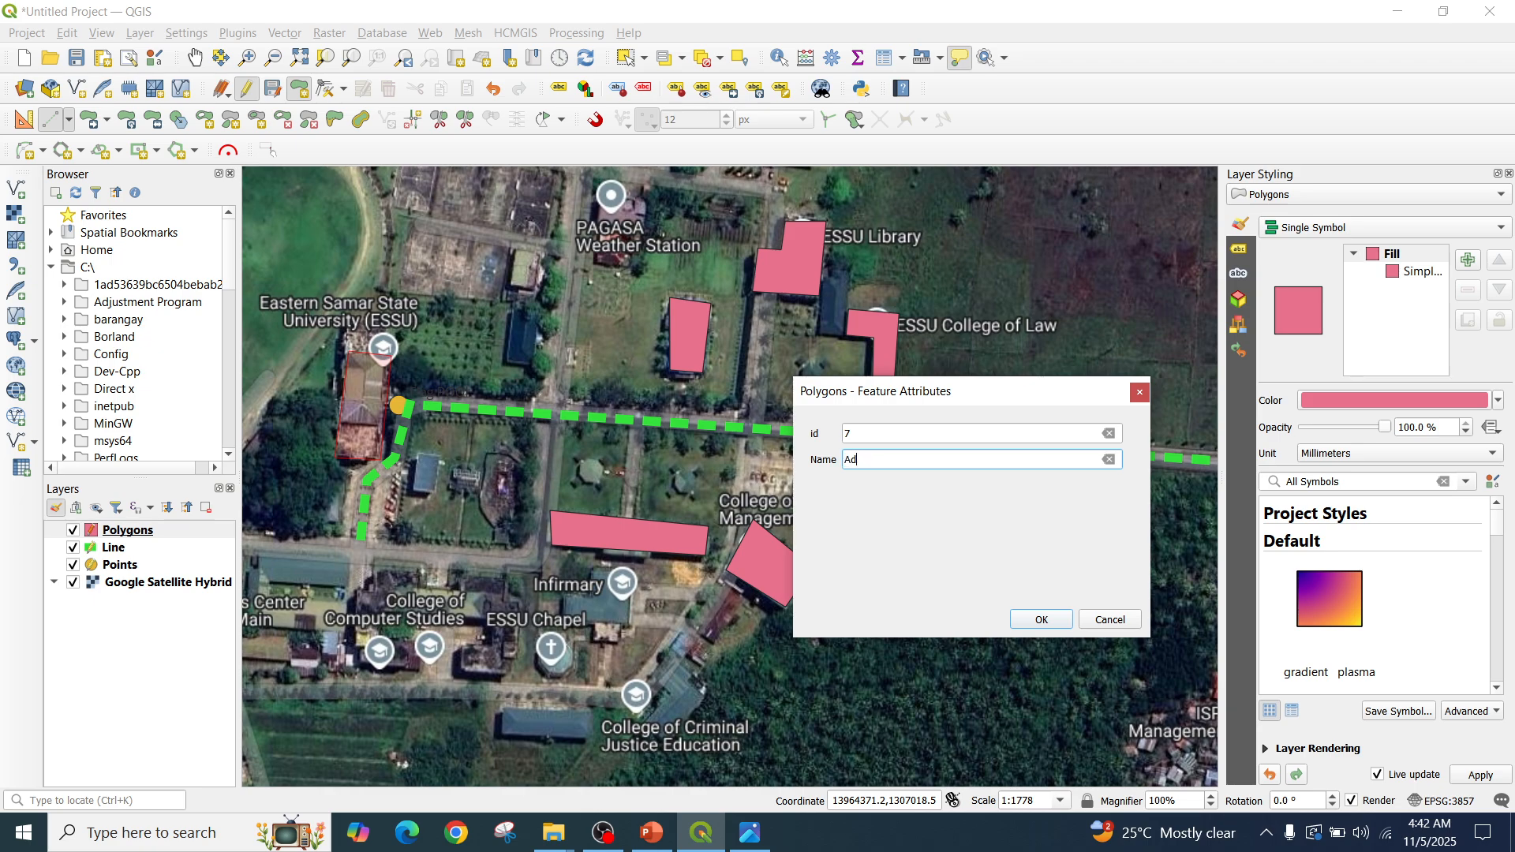
{"action": "type", "text": "ministration"}
{"action": "key", "text": "Return"}
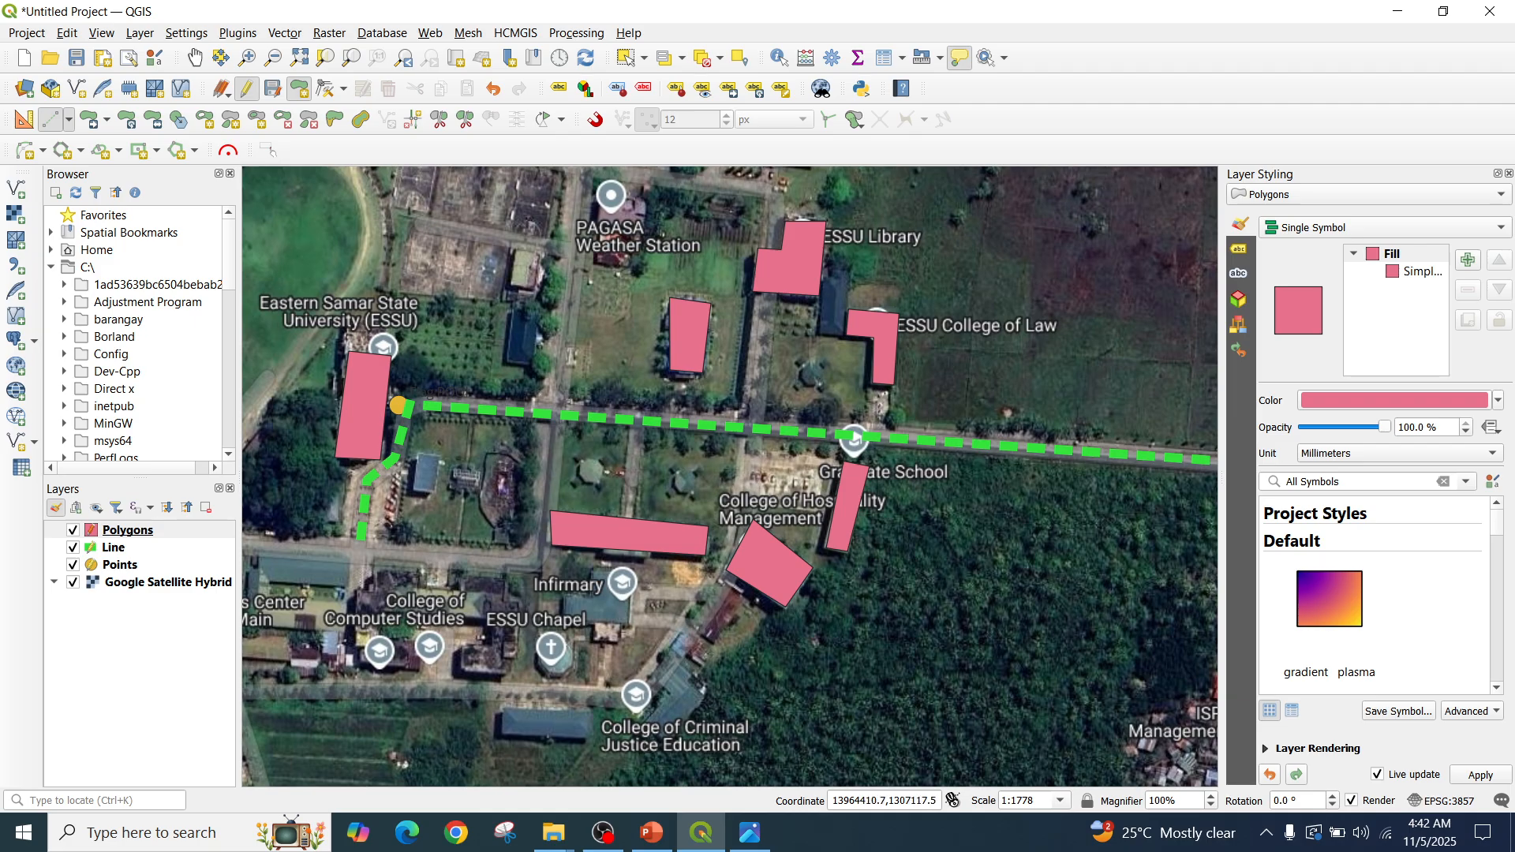
Label the Polygons layer with Single Labels, using the Name field as the value
{"action": "left_click", "coordinate": [1239, 250]}
{"action": "left_click", "coordinate": [1371, 227]}
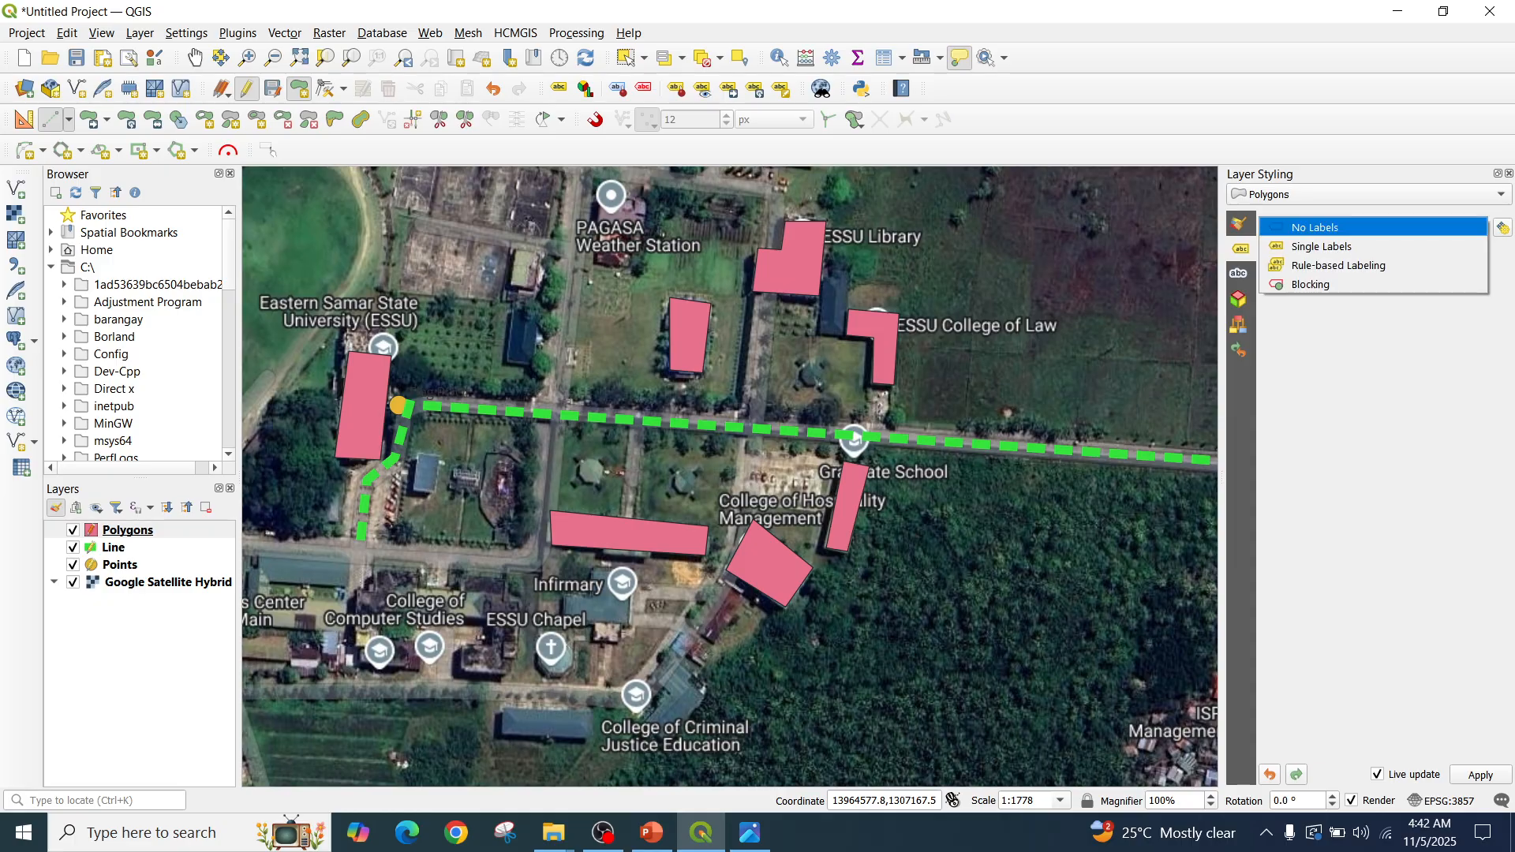
{"action": "left_click", "coordinate": [1364, 245]}
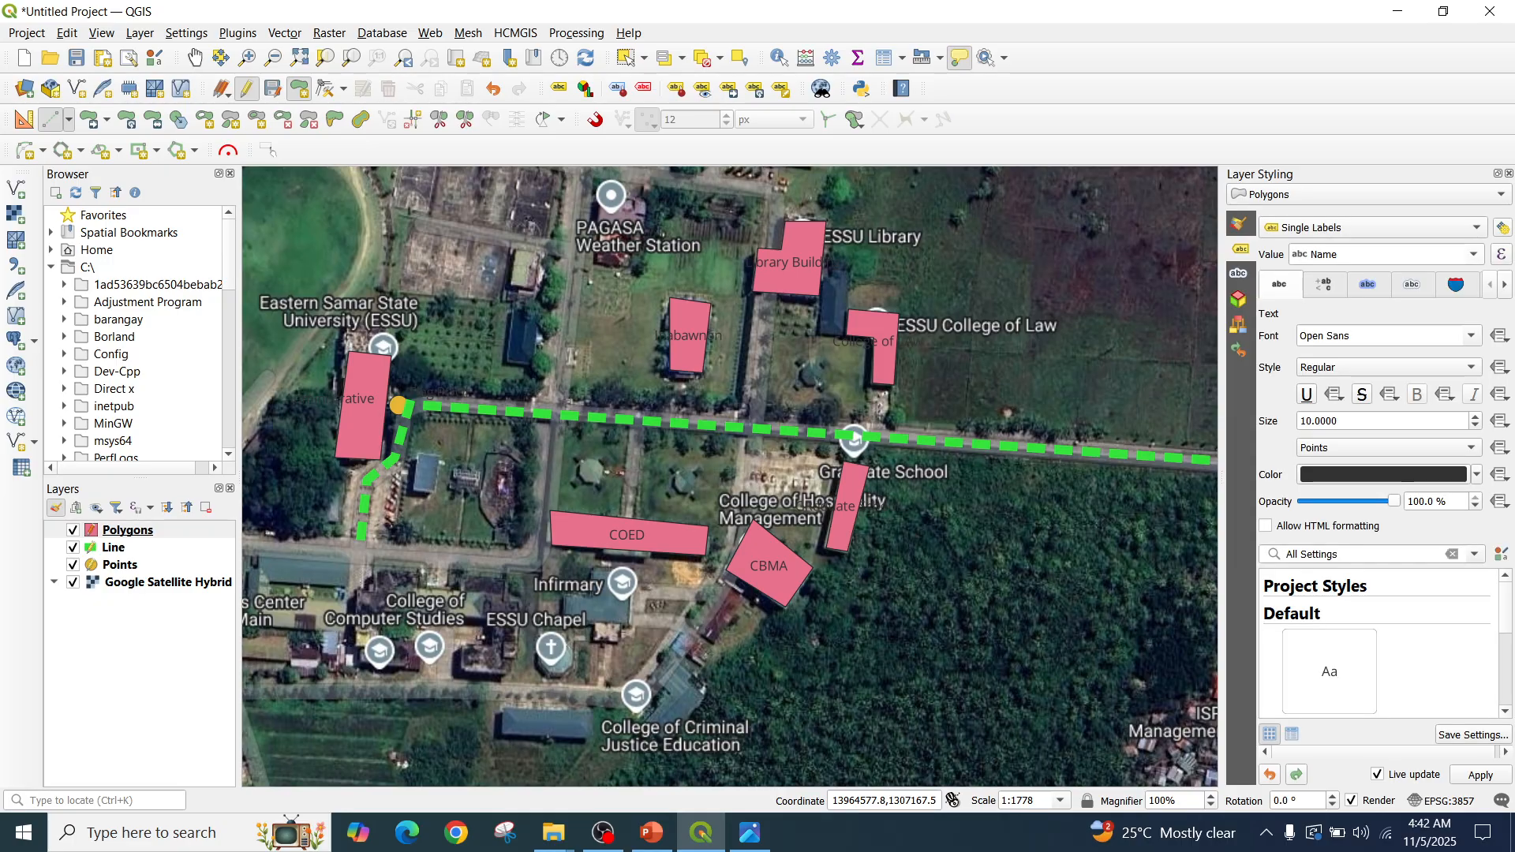
Hide the Google Satellite Hybrid layer and save the edits to the Polygons layer
{"action": "left_click", "coordinate": [72, 583]}
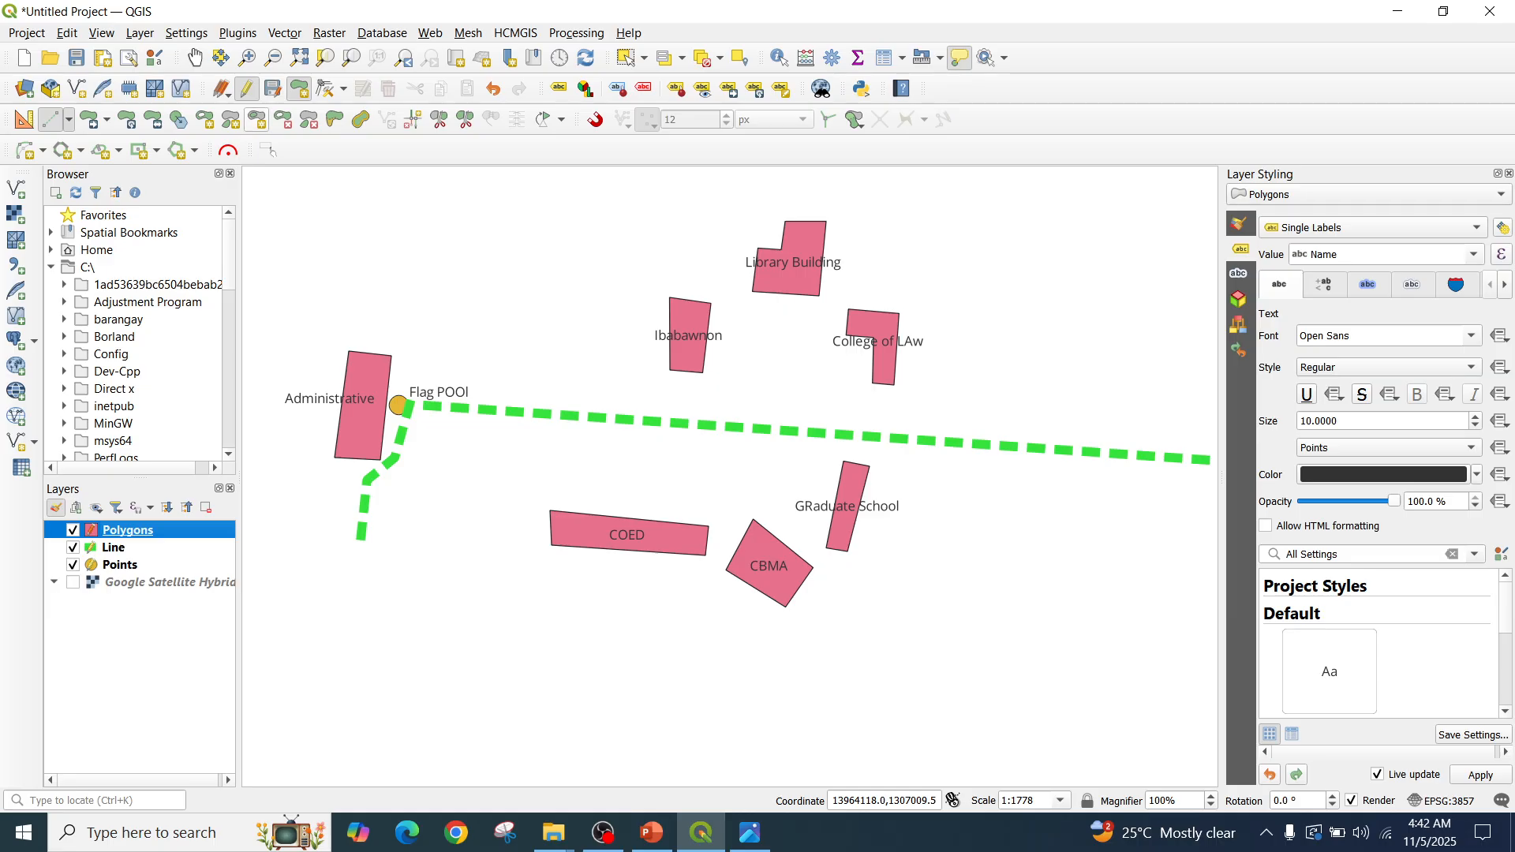
{"action": "left_click", "coordinate": [272, 88]}
{"action": "key", "text": "ctrl+s"}
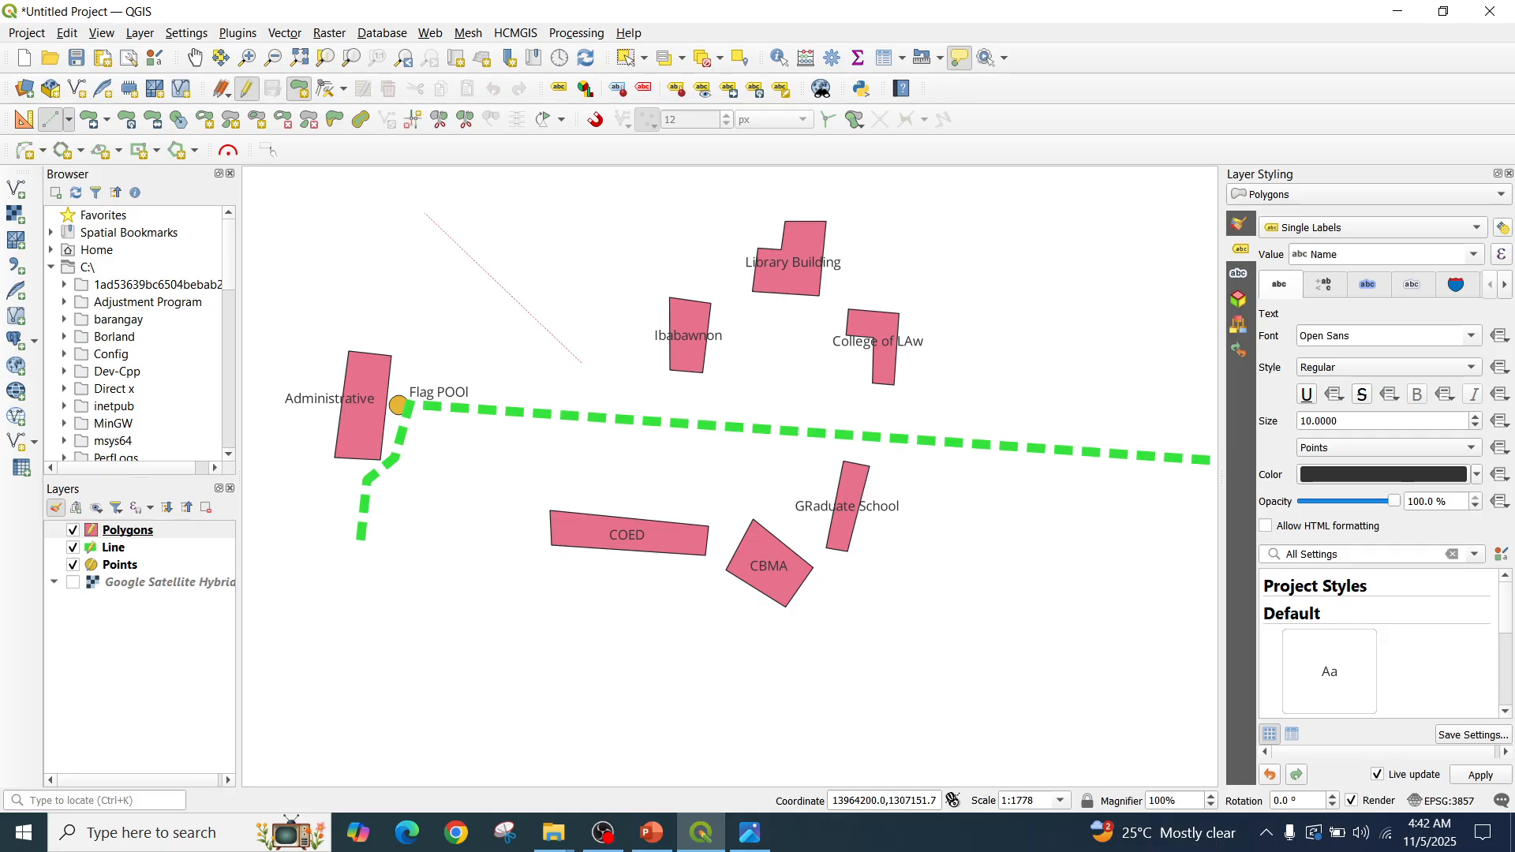
Examine the labelled campus map without imagery, from the Administrative building along the road line to Guard House and Essu Gate
{"action": "left_click", "coordinate": [195, 58]}
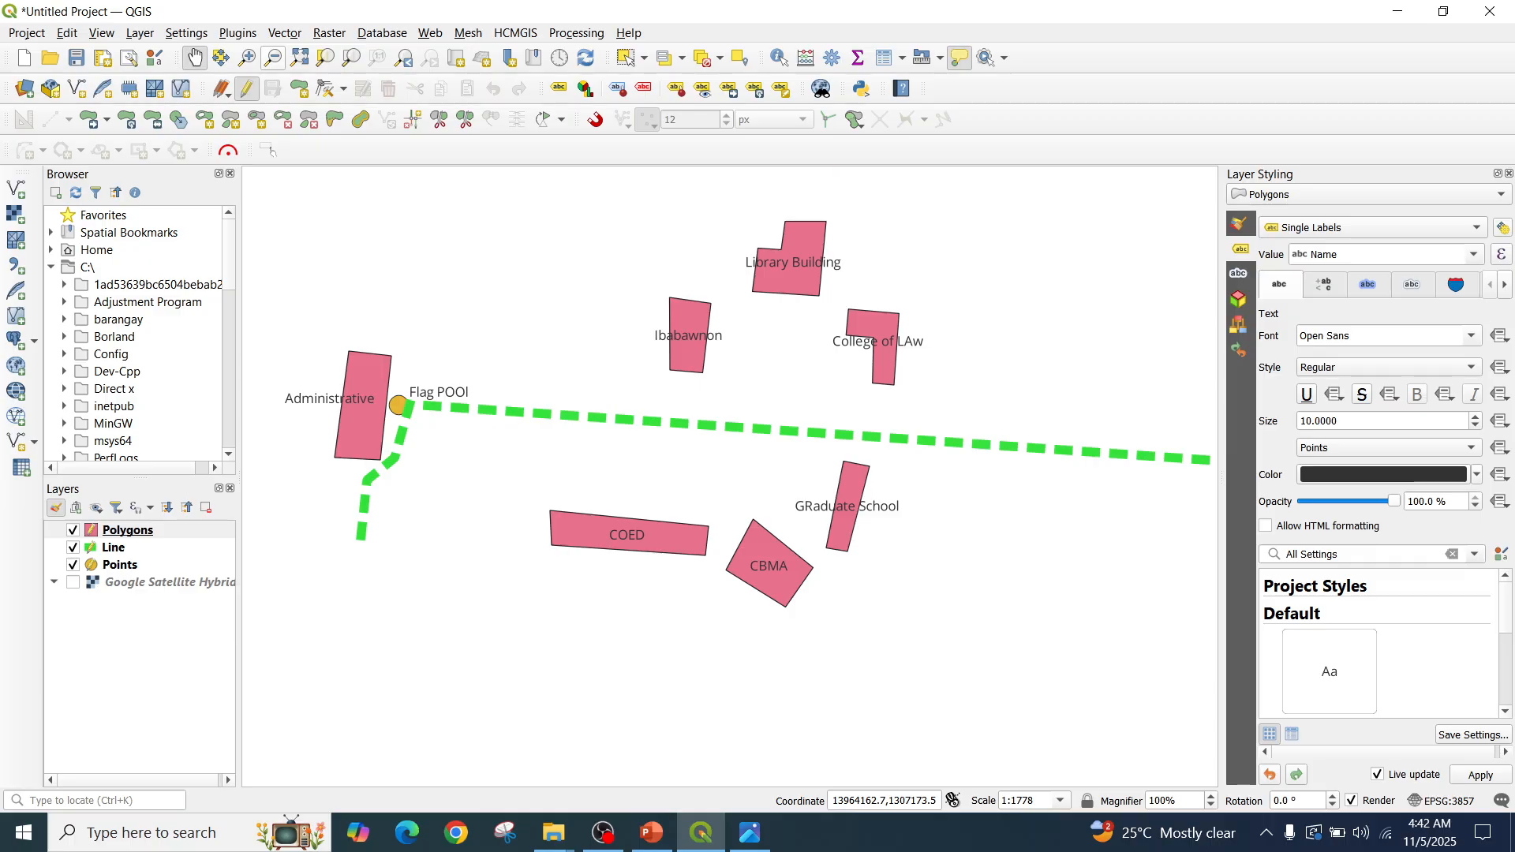
{"action": "left_click", "coordinate": [273, 57]}
{"action": "left_click", "coordinate": [640, 335]}
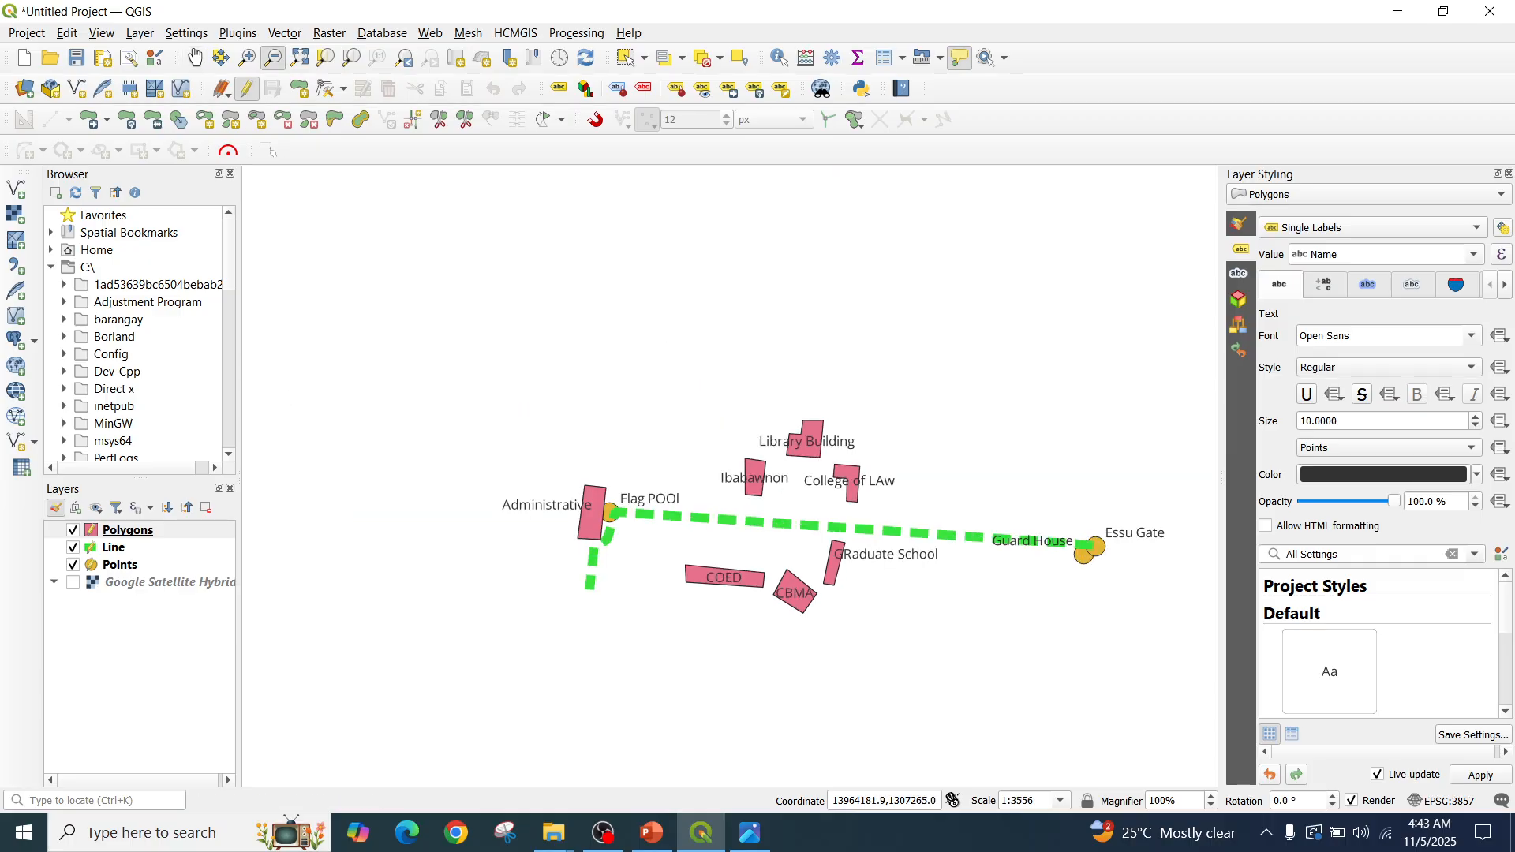
{"action": "left_click", "coordinate": [247, 57]}
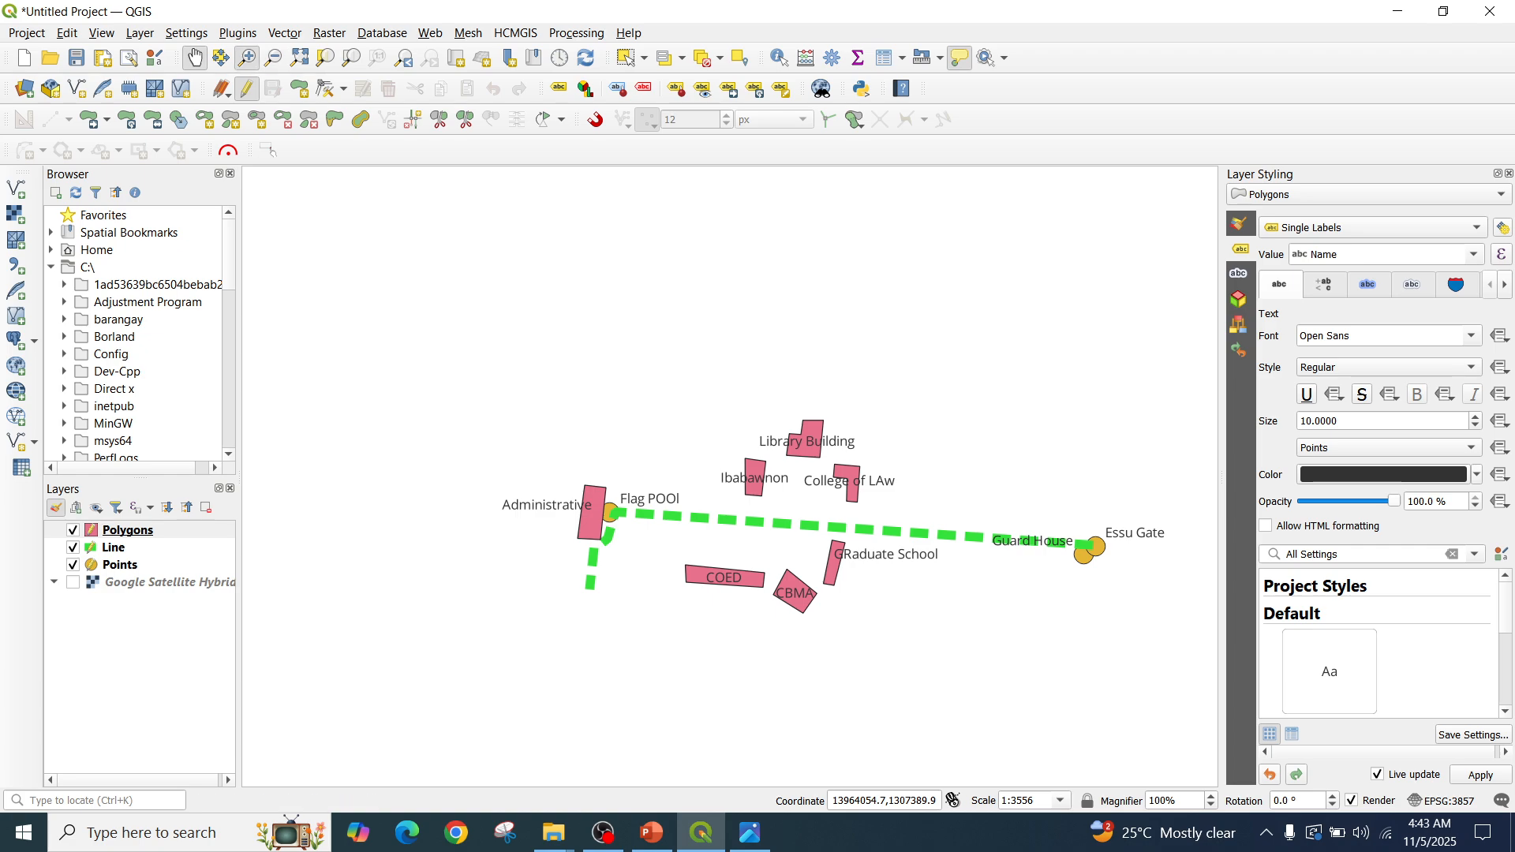
{"action": "left_click_drag", "start_coordinate": [414, 351], "coordinate": [1219, 674]}
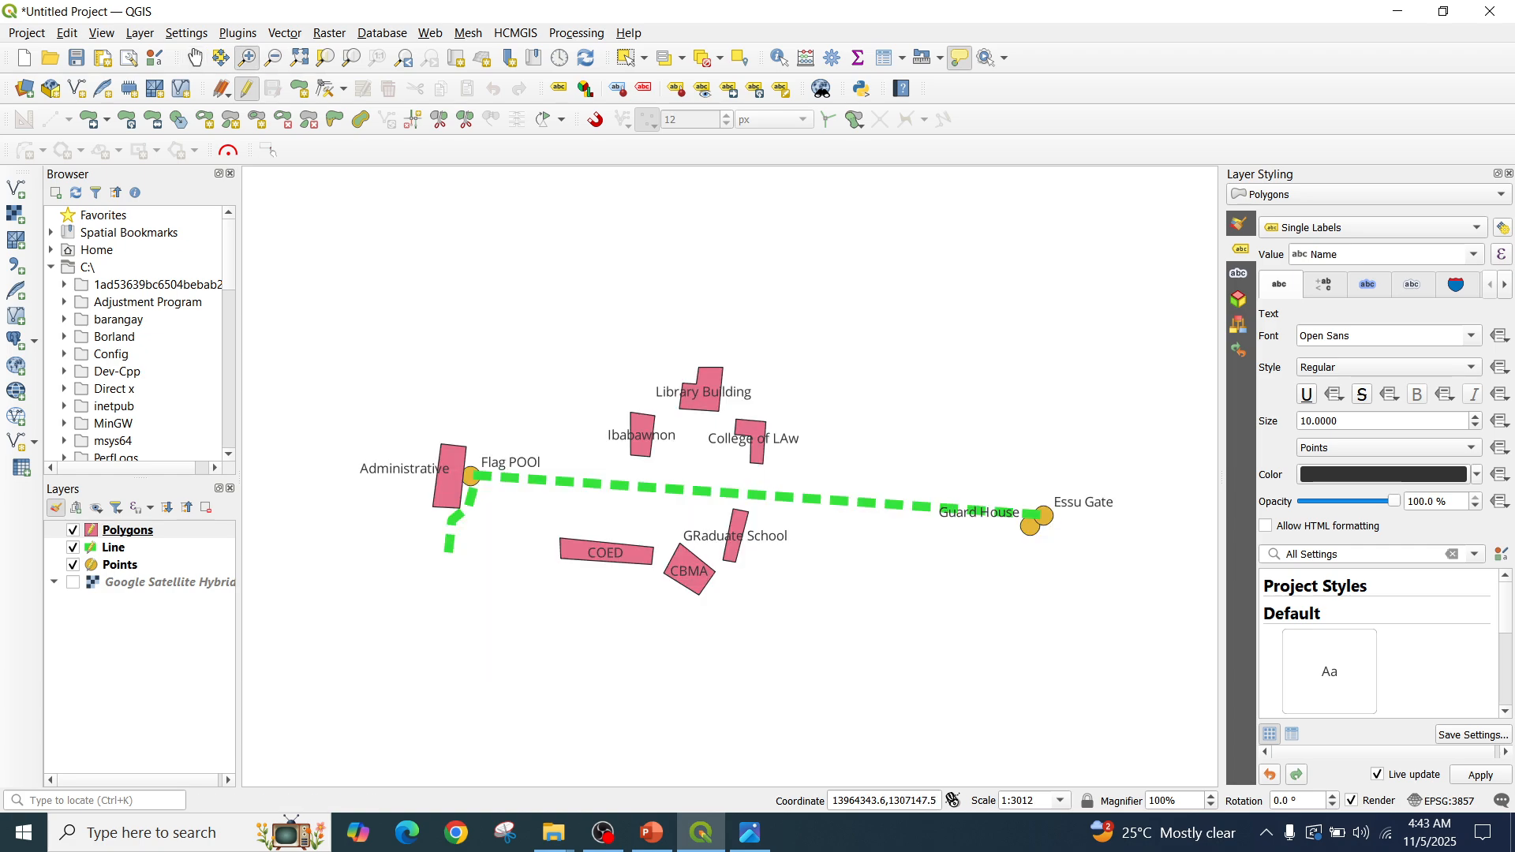
{"action": "scroll", "coordinate": [661, 447], "scroll_direction": "up", "scroll_amount": 1}
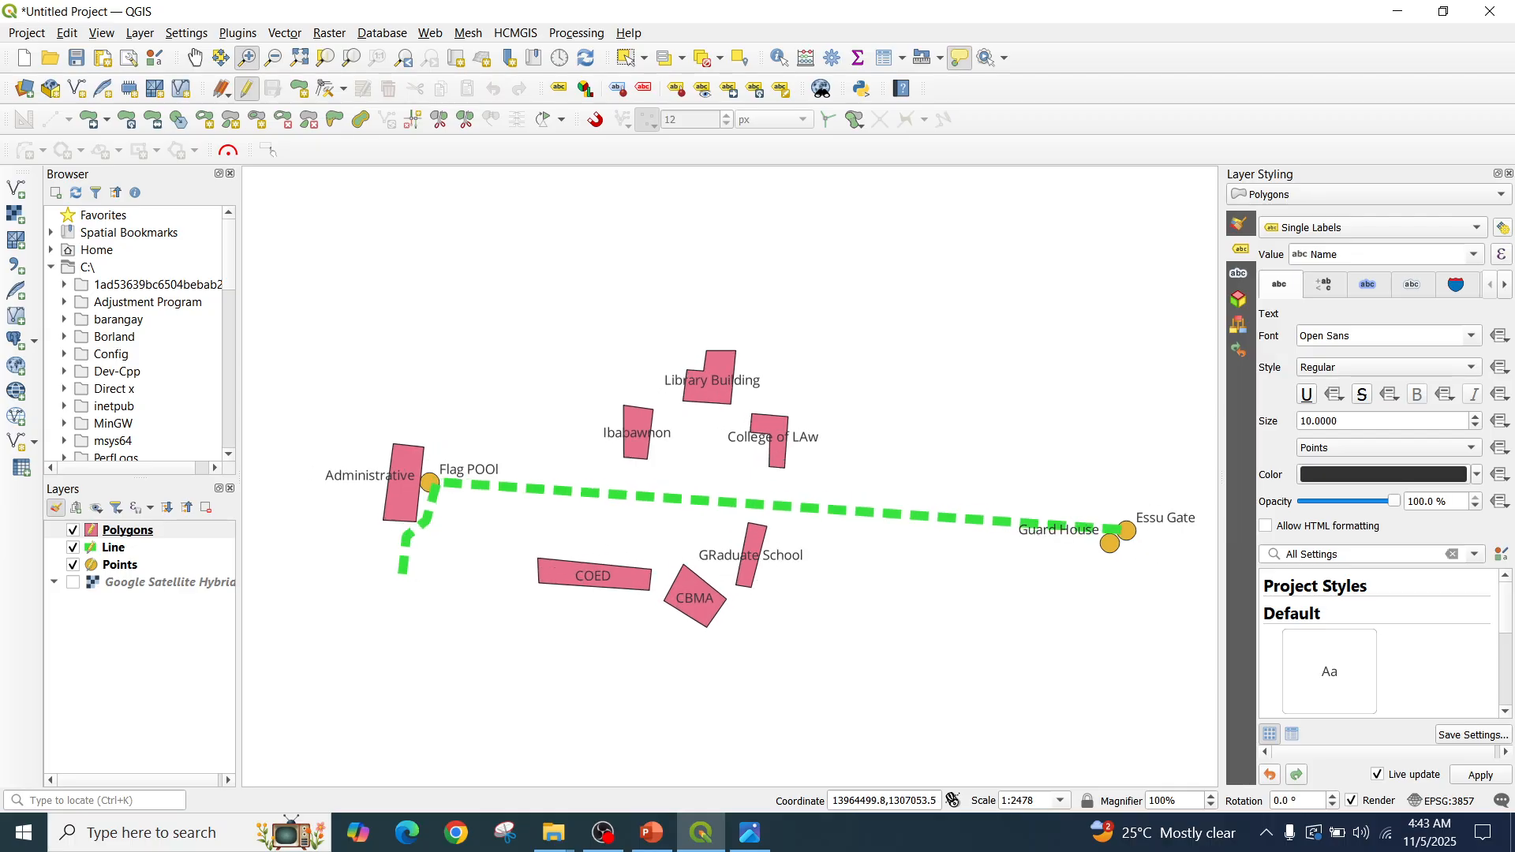
{"action": "scroll", "coordinate": [424, 456], "scroll_direction": "up", "scroll_amount": 3}
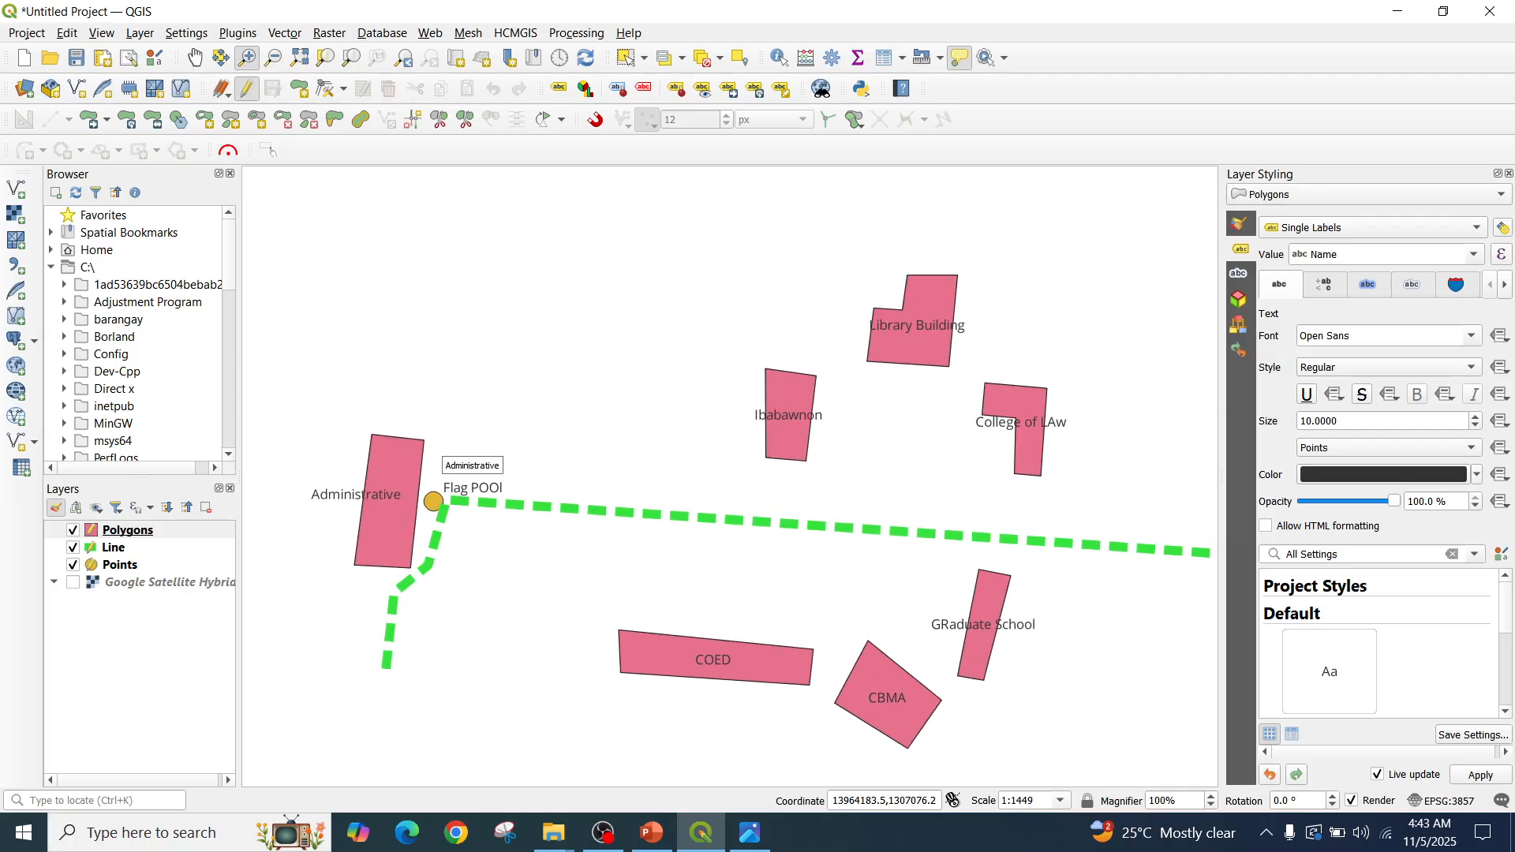
{"action": "left_click", "coordinate": [195, 57]}
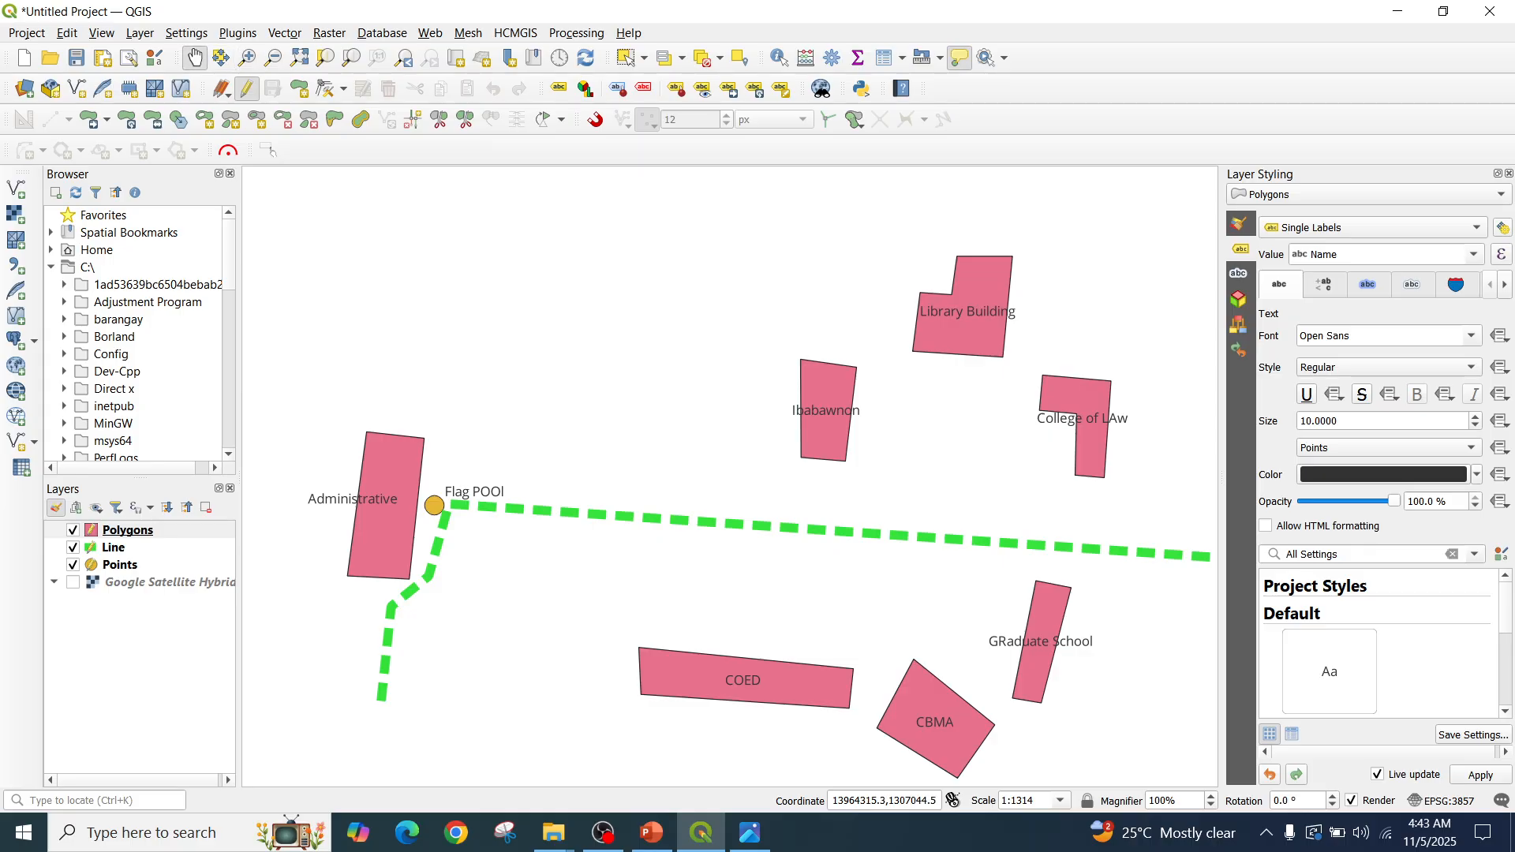
{"action": "left_click_drag", "start_coordinate": [1097, 600], "coordinate": [424, 379]}
{"action": "left_click_drag", "start_coordinate": [1074, 421], "coordinate": [817, 465]}
{"action": "scroll", "coordinate": [793, 416], "scroll_direction": "up", "scroll_amount": 3}
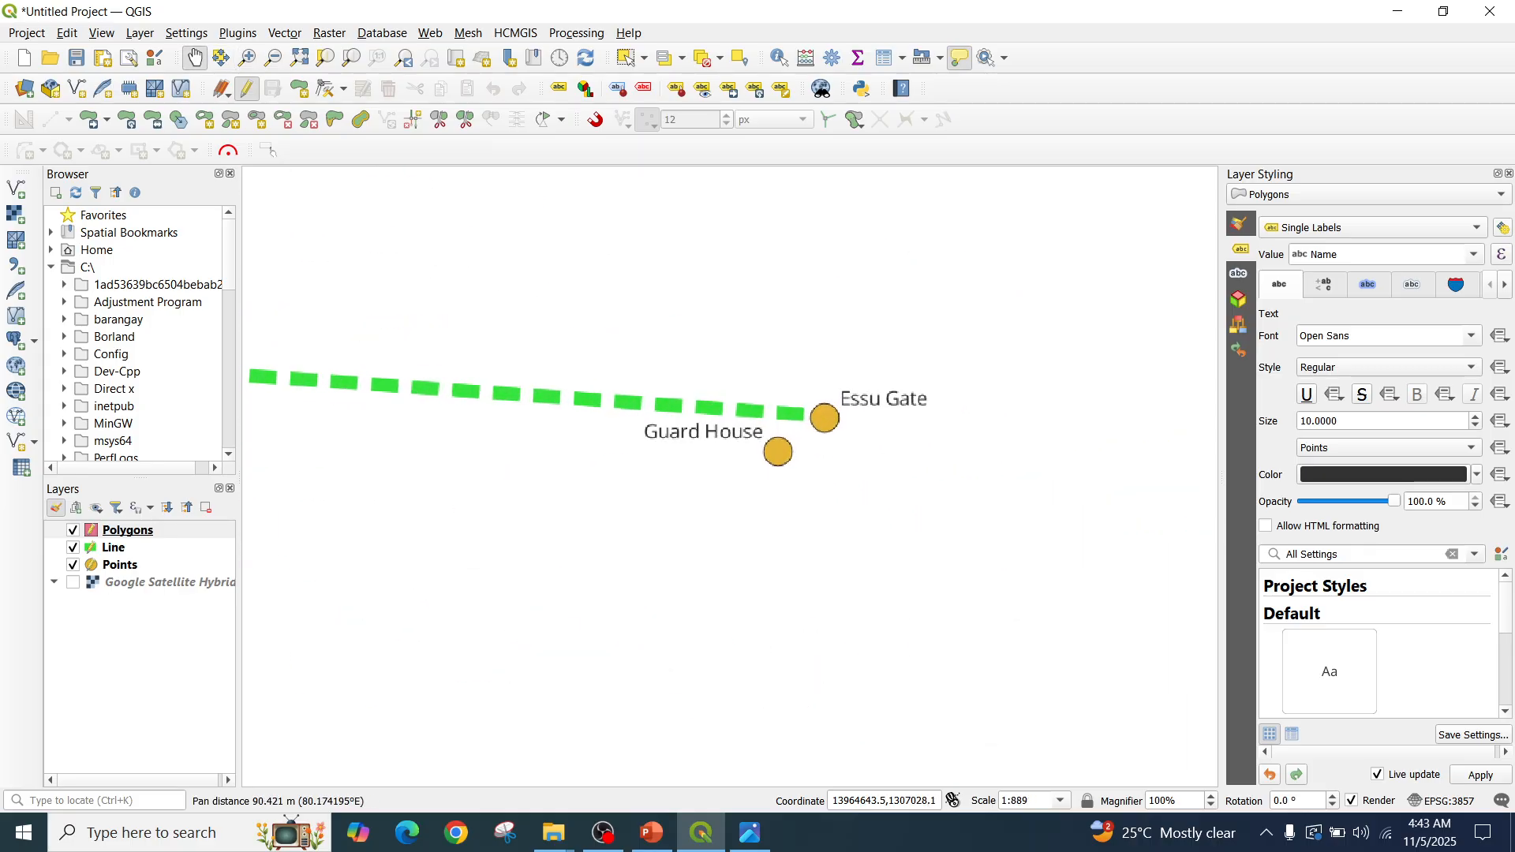
{"action": "scroll", "coordinate": [794, 415], "scroll_direction": "down", "scroll_amount": 2}
{"action": "left_click_drag", "start_coordinate": [592, 400], "coordinate": [1016, 495]}
{"action": "scroll", "coordinate": [891, 387], "scroll_direction": "down", "scroll_amount": 1}
{"action": "scroll", "coordinate": [891, 387], "scroll_direction": "down", "scroll_amount": 1}
{"action": "left_click_drag", "start_coordinate": [663, 539], "coordinate": [876, 530]}
Switch to the Lesson 7 Working in Vectors presentation in PowerPoint
{"action": "key", "text": "alt+Tab"}
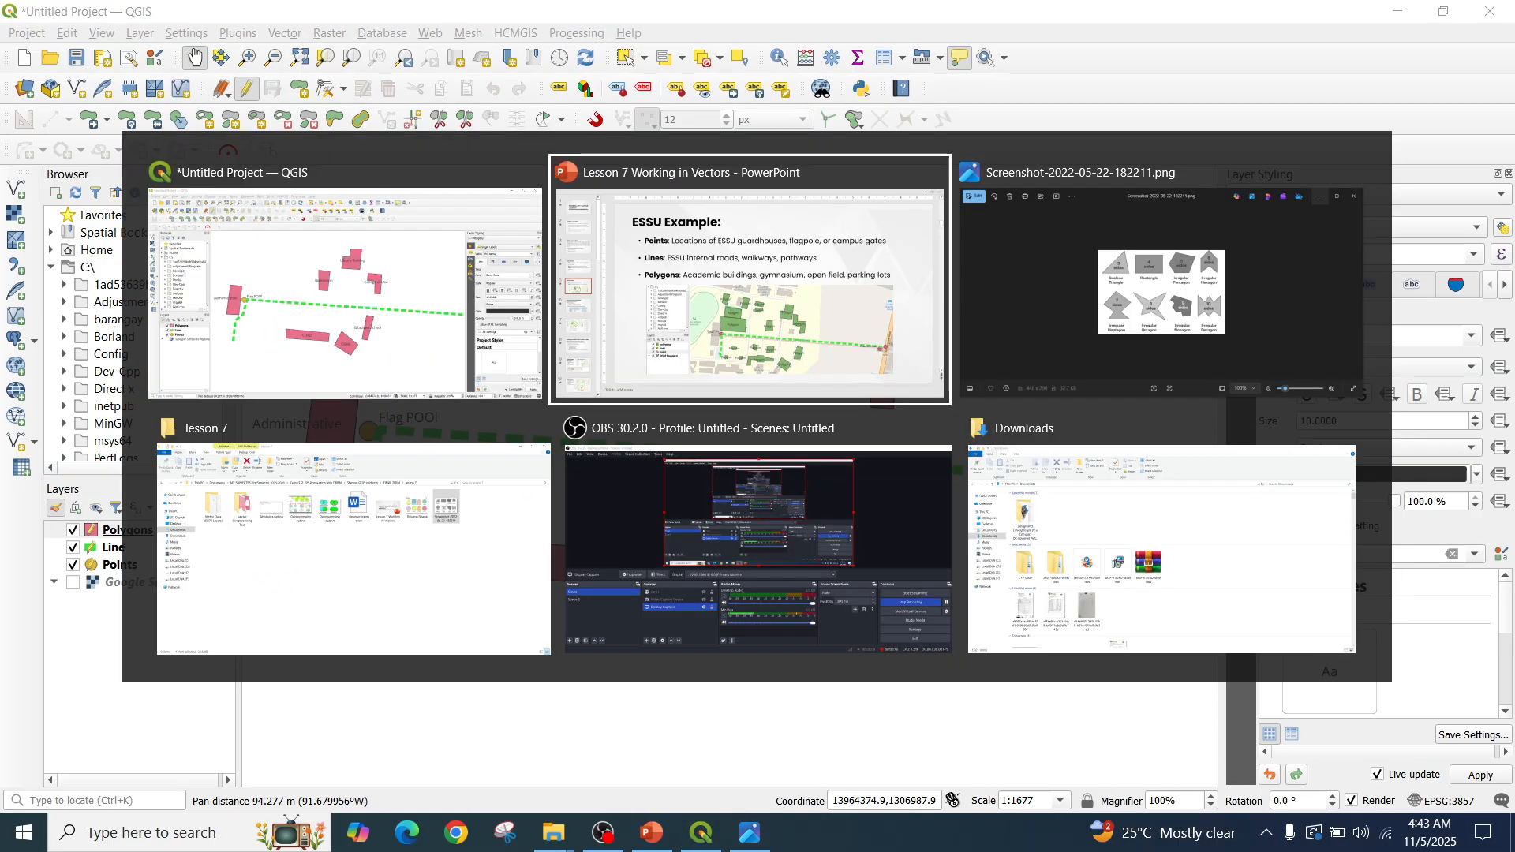
{"action": "key", "text": "alt+Tab"}
{"action": "key", "text": "alt+Tab"}
{"action": "key", "text": "alt+Tab"}
{"action": "key", "text": "alt+Tab"}
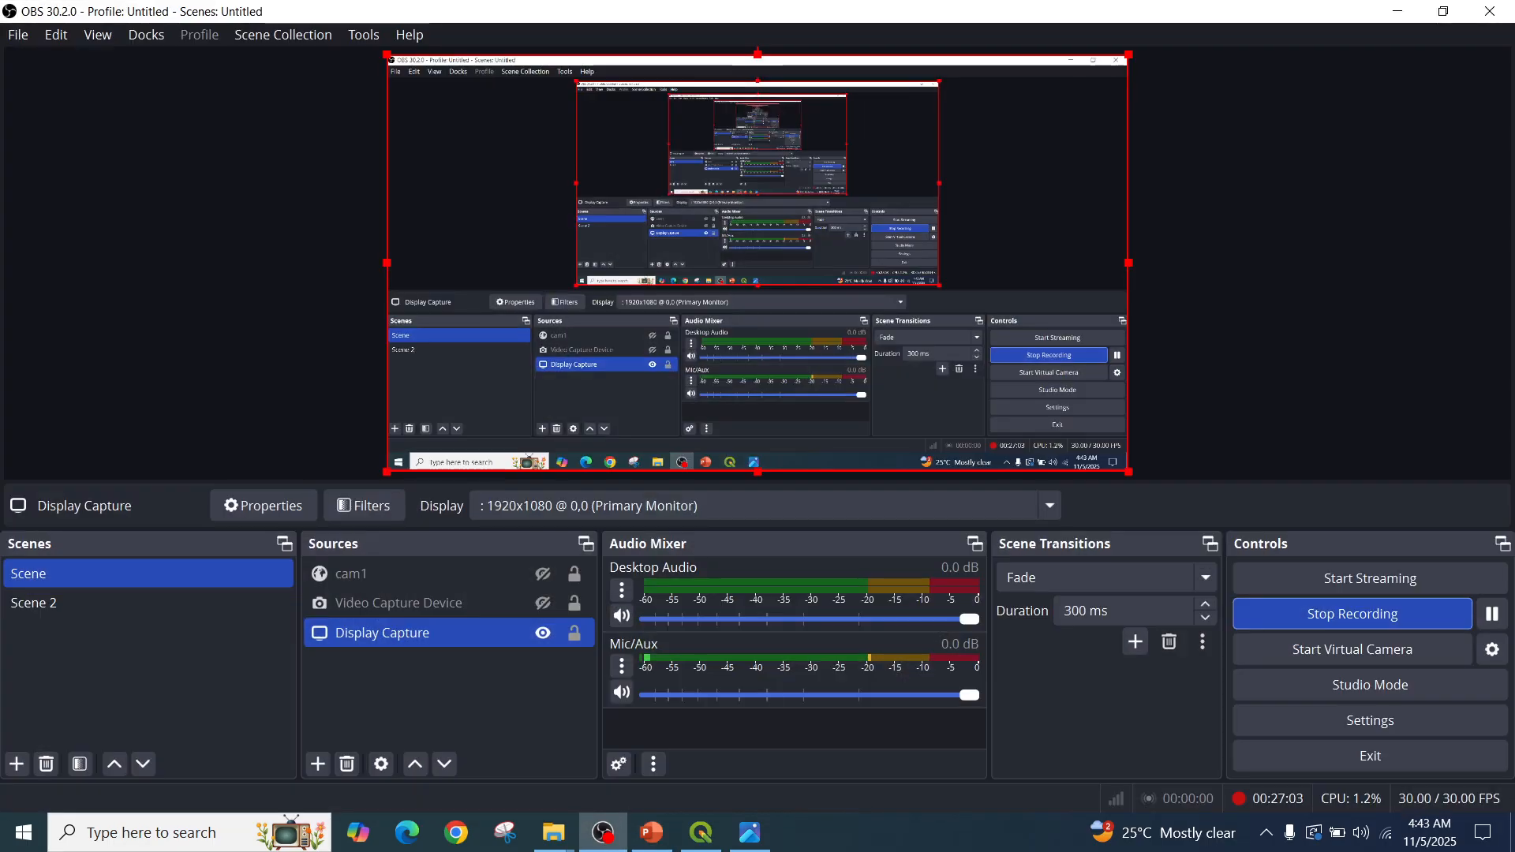
{"action": "key", "text": "alt+Tab"}
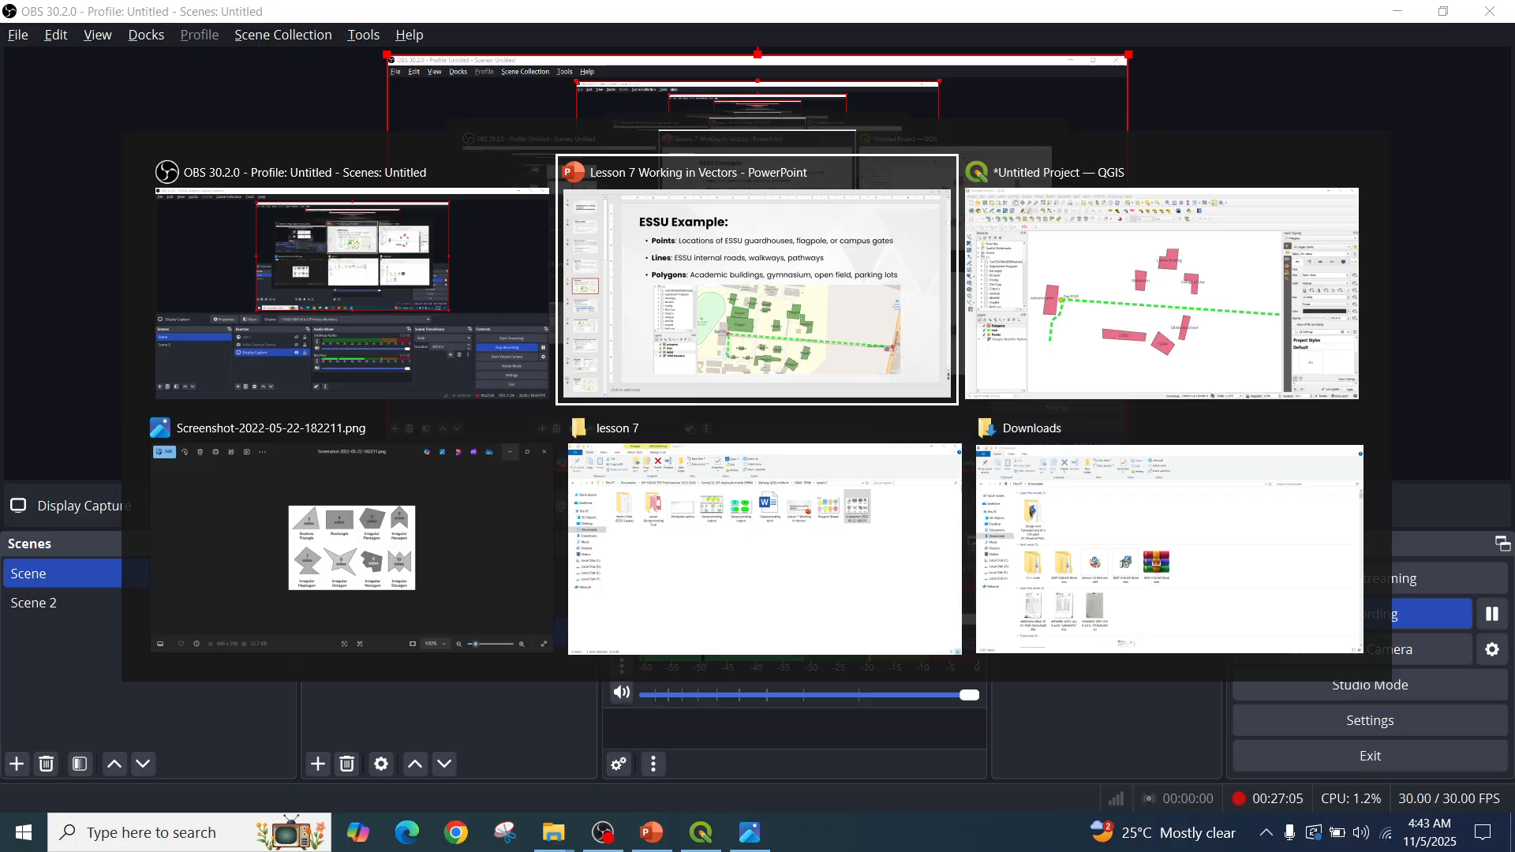
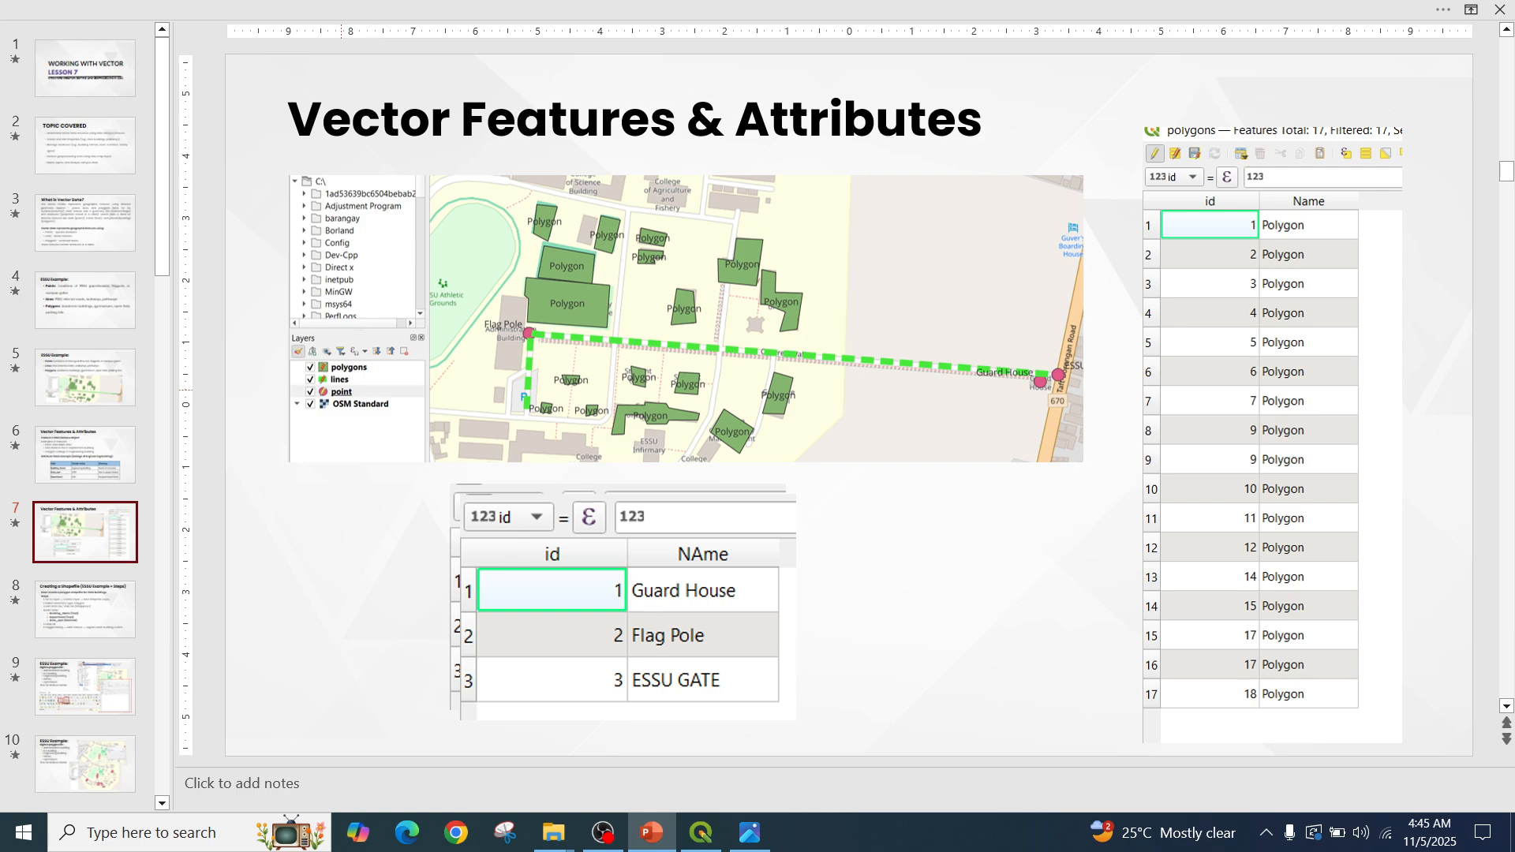
Review the Vector Features & Attributes slides and the Creating a Shapefile slide, ending on slide 6
{"action": "key", "text": "Up"}
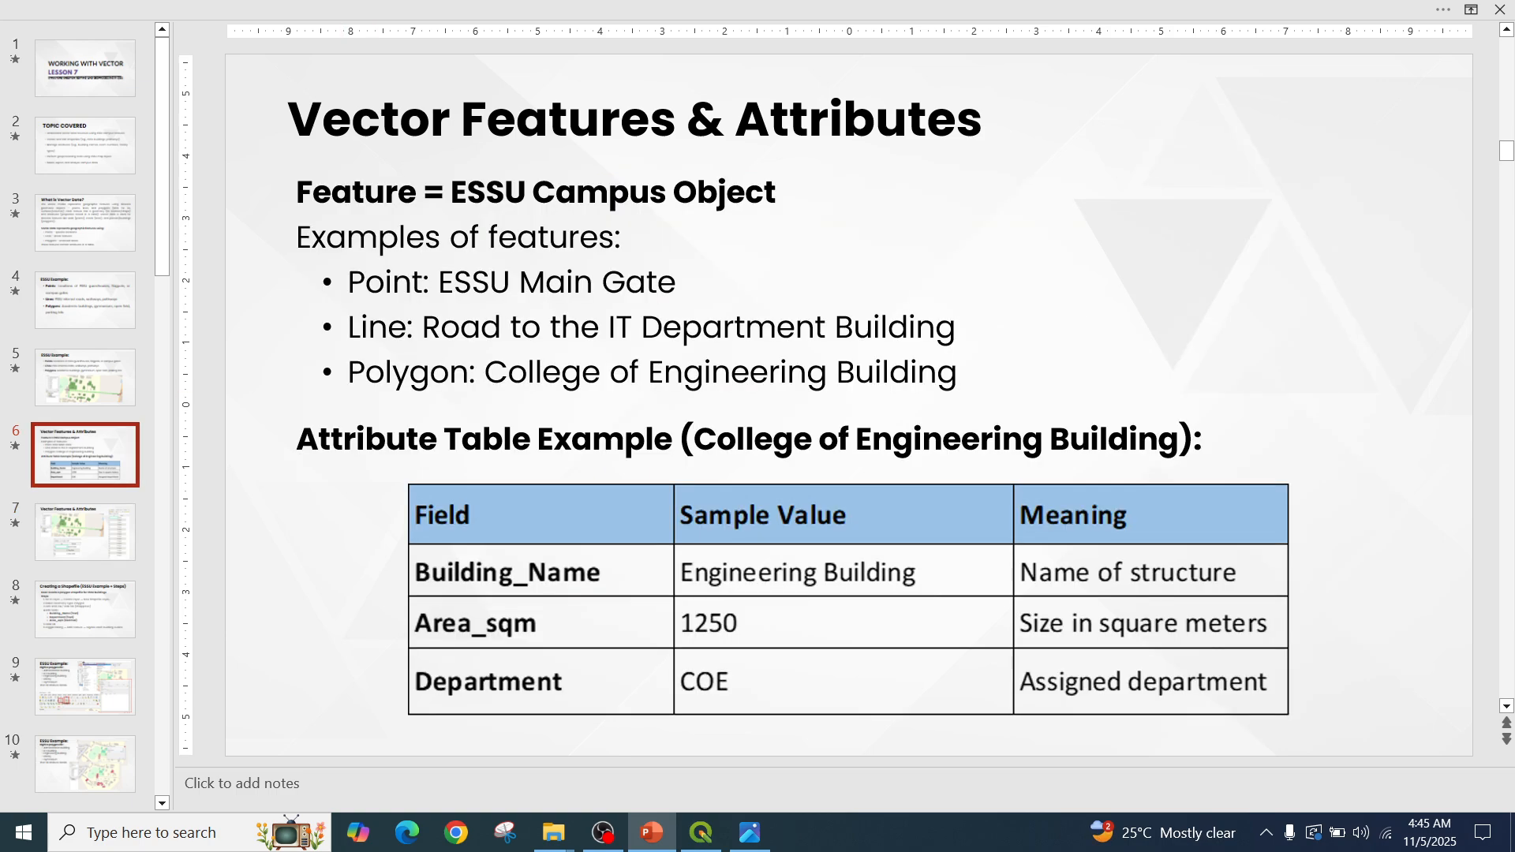
{"action": "key", "text": "Down"}
{"action": "key", "text": "Down"}
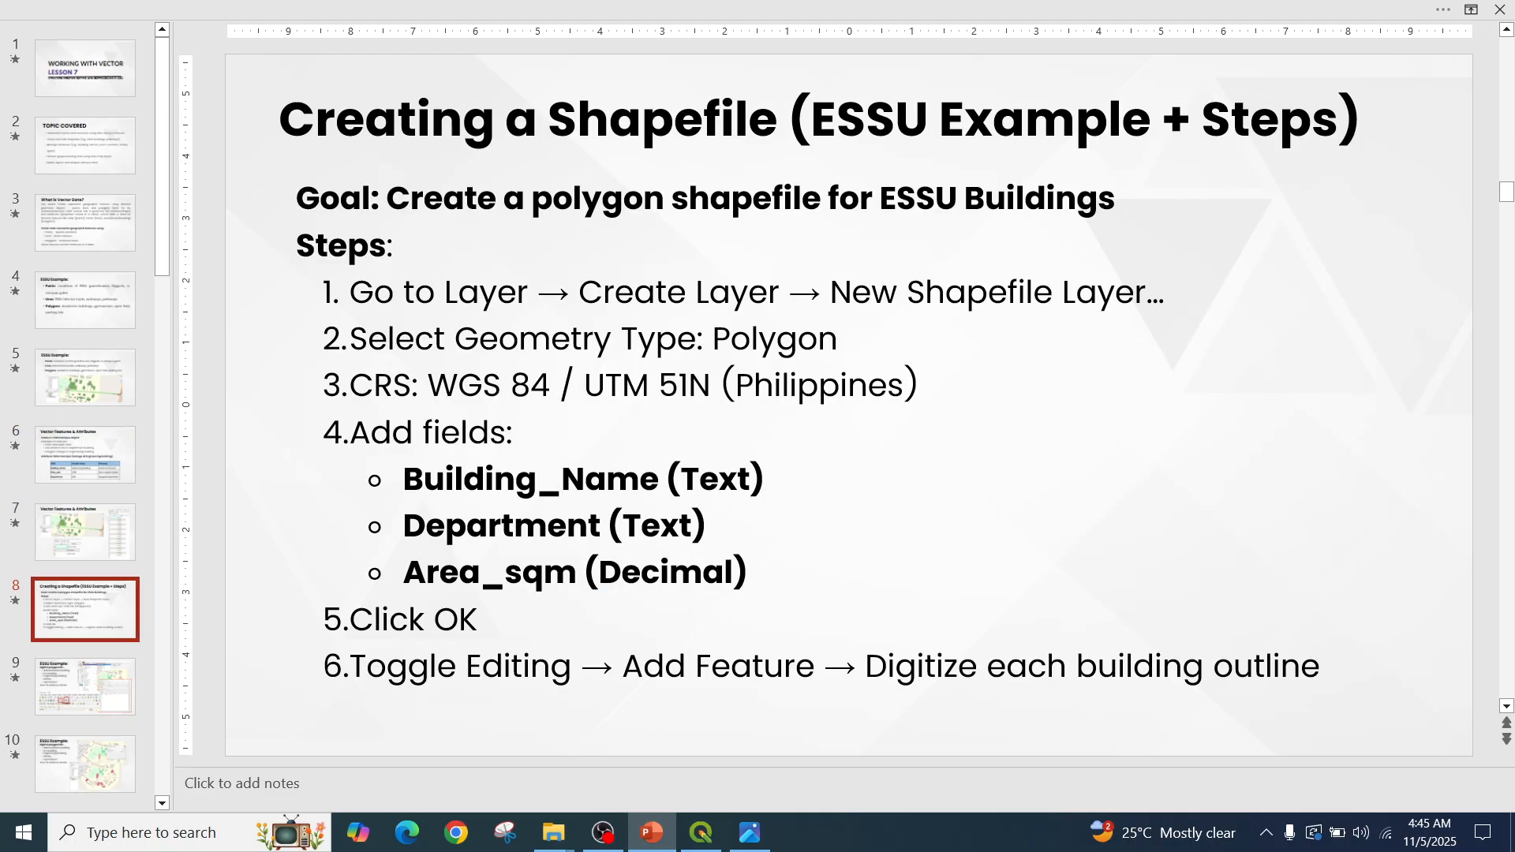
{"action": "key", "text": "Up"}
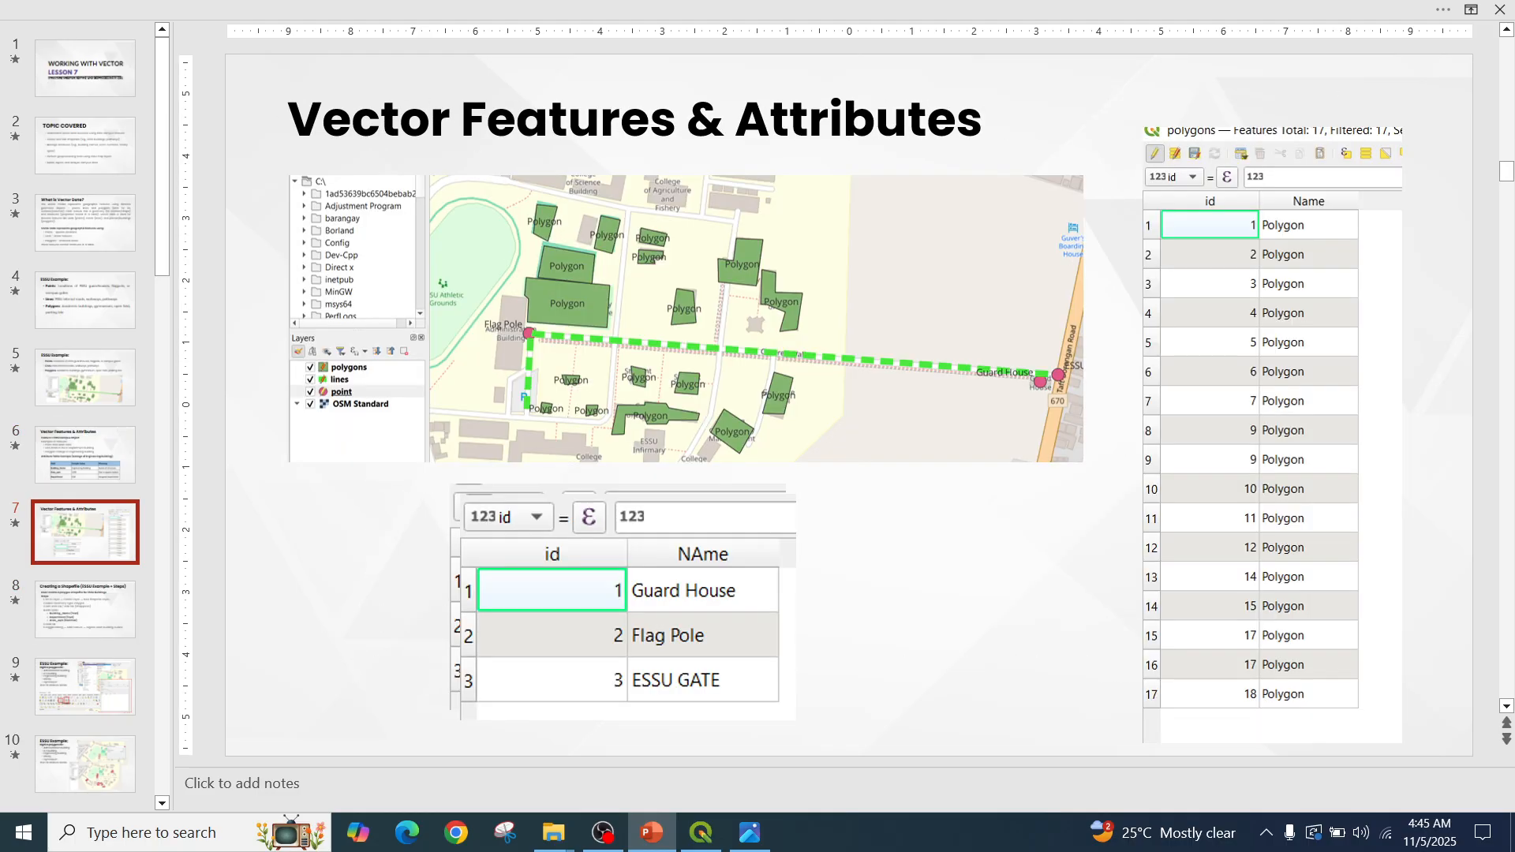
{"action": "key", "text": "Up"}
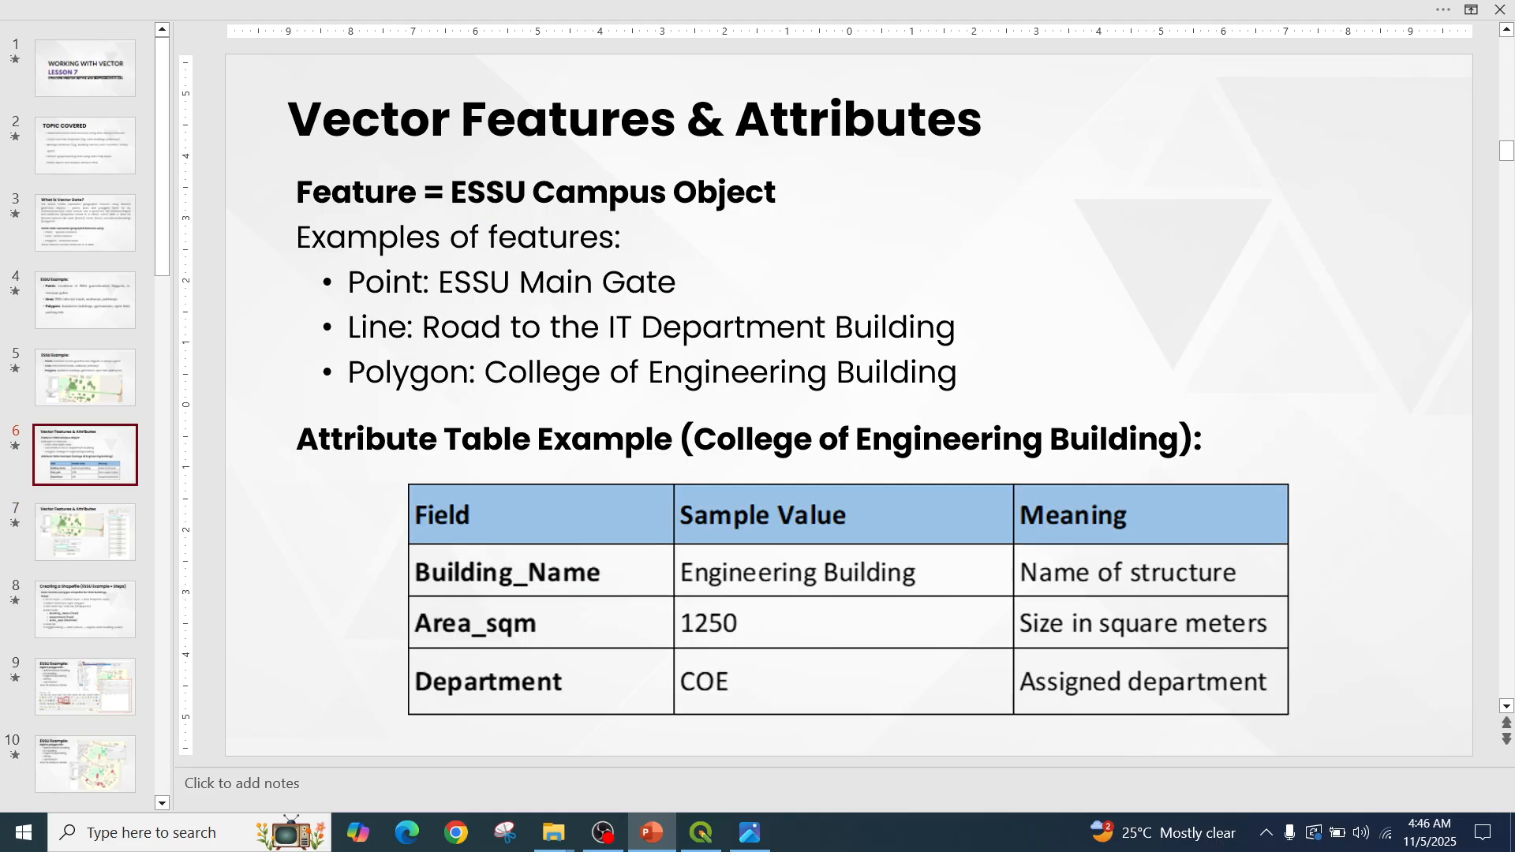
Review the Vector Features & Attributes slides and the Creating a Shapefile slide, ending on slide 7 with the map and attribute tables
{"action": "key", "text": "Down"}
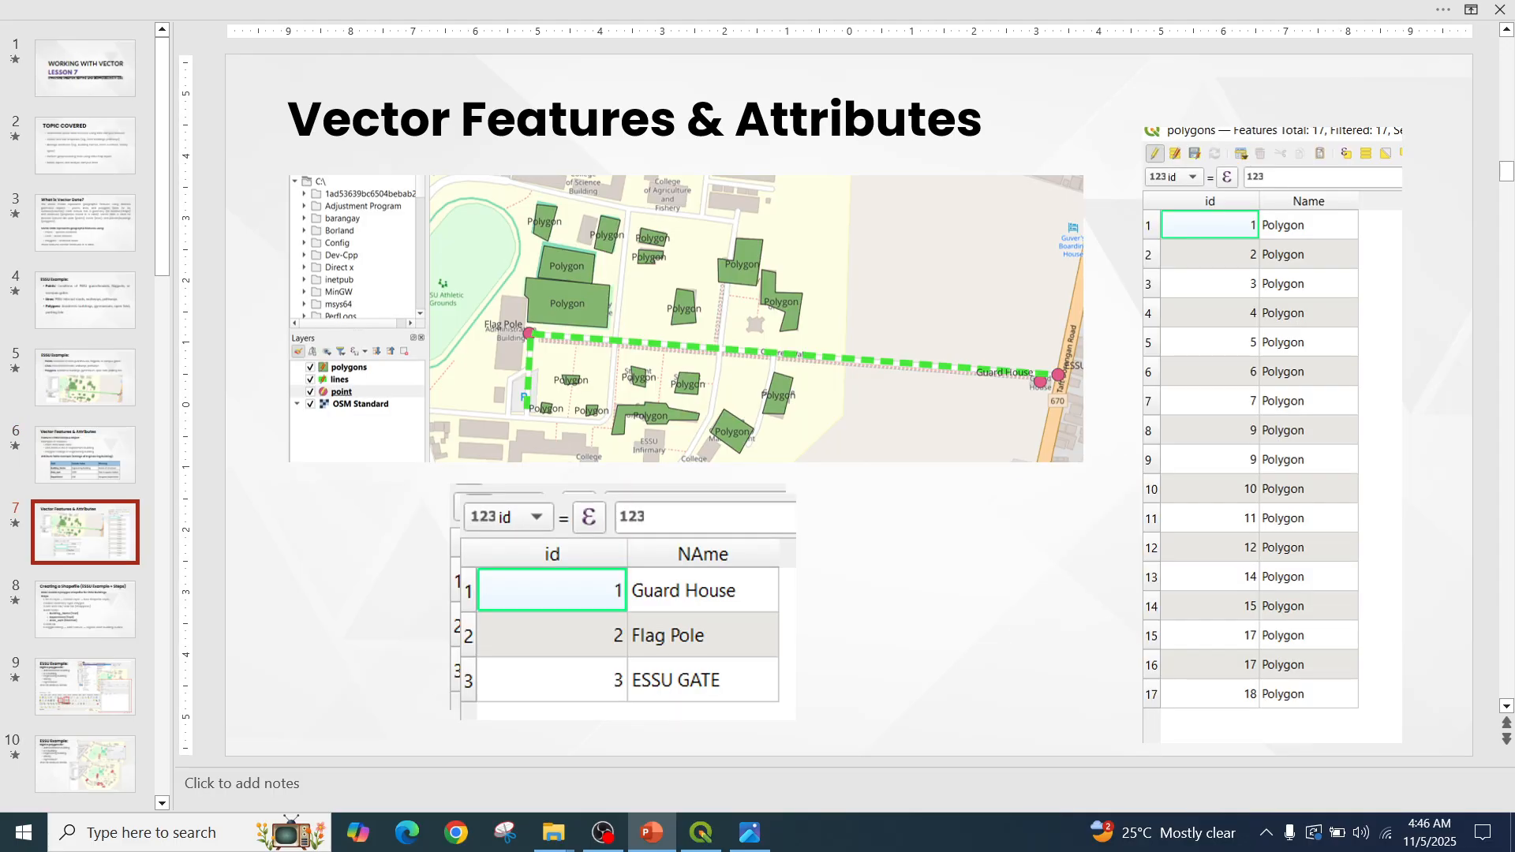
{"action": "key", "text": "Down"}
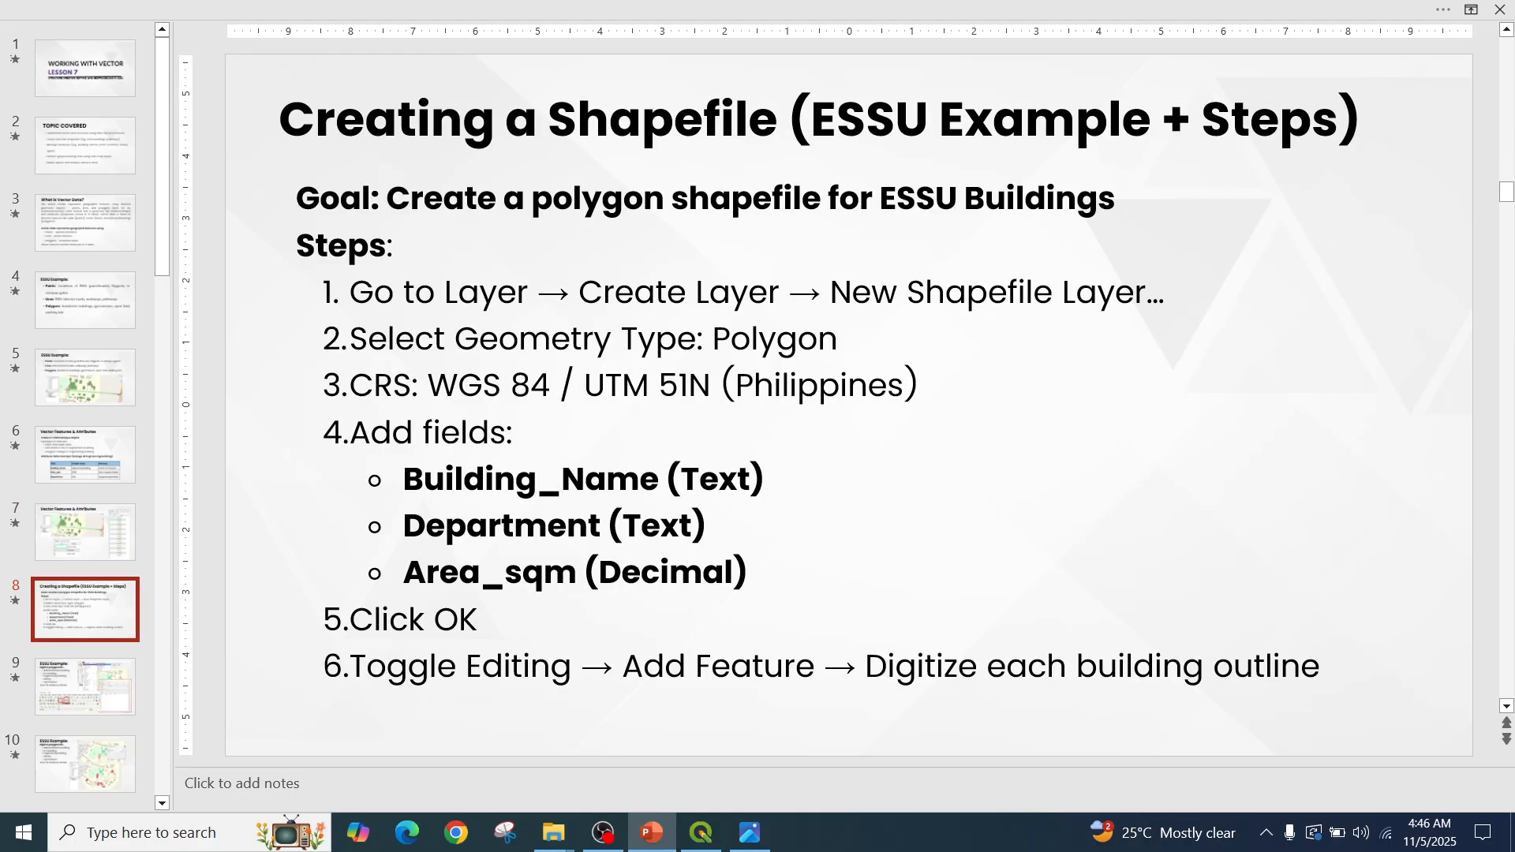
{"action": "key", "text": "Up"}
{"action": "key", "text": "Up"}
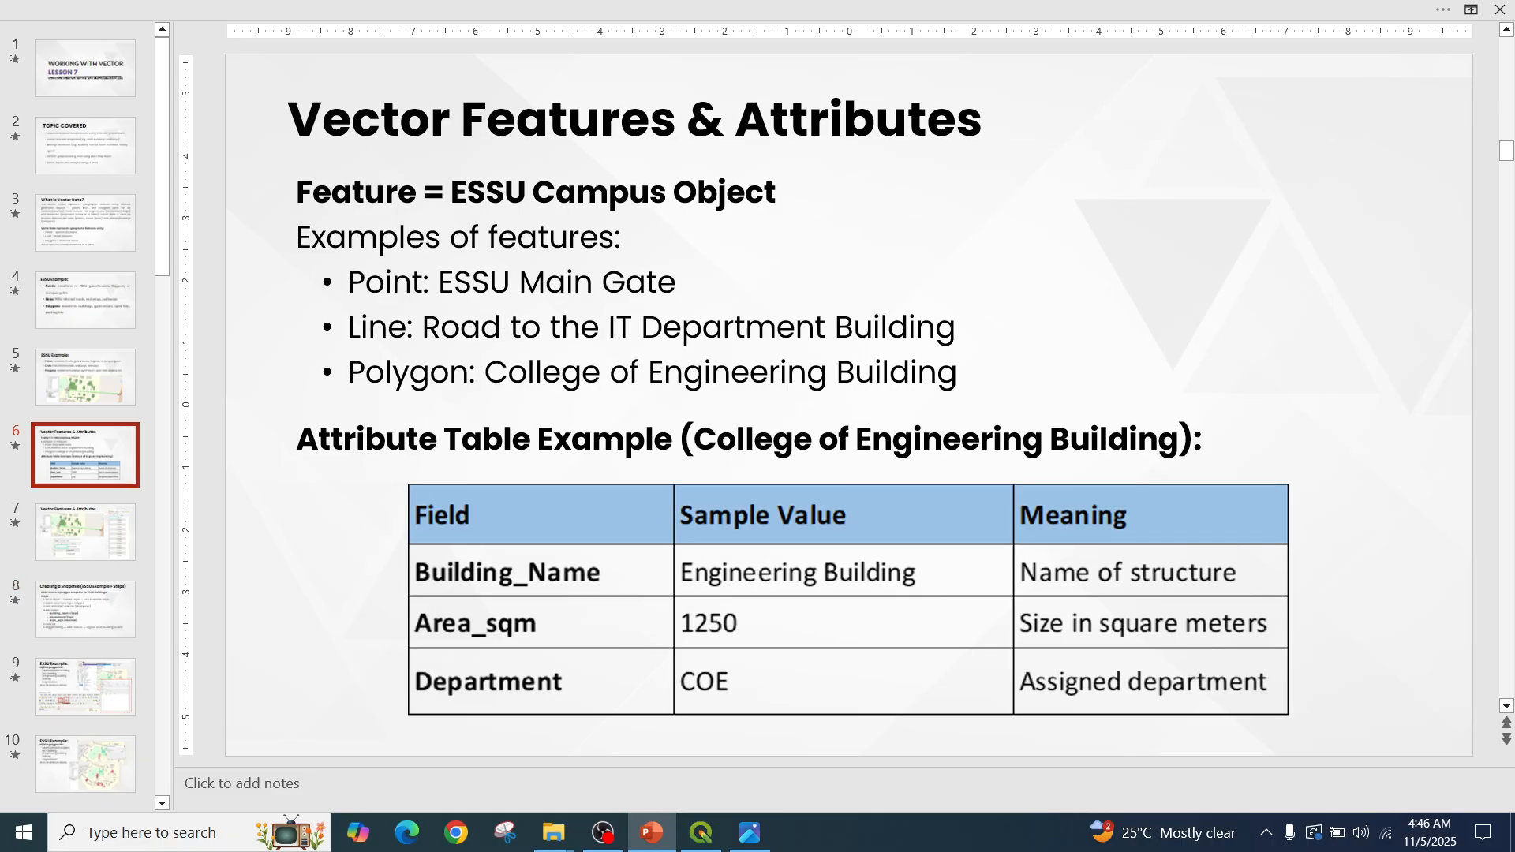
{"action": "key", "text": "Down"}
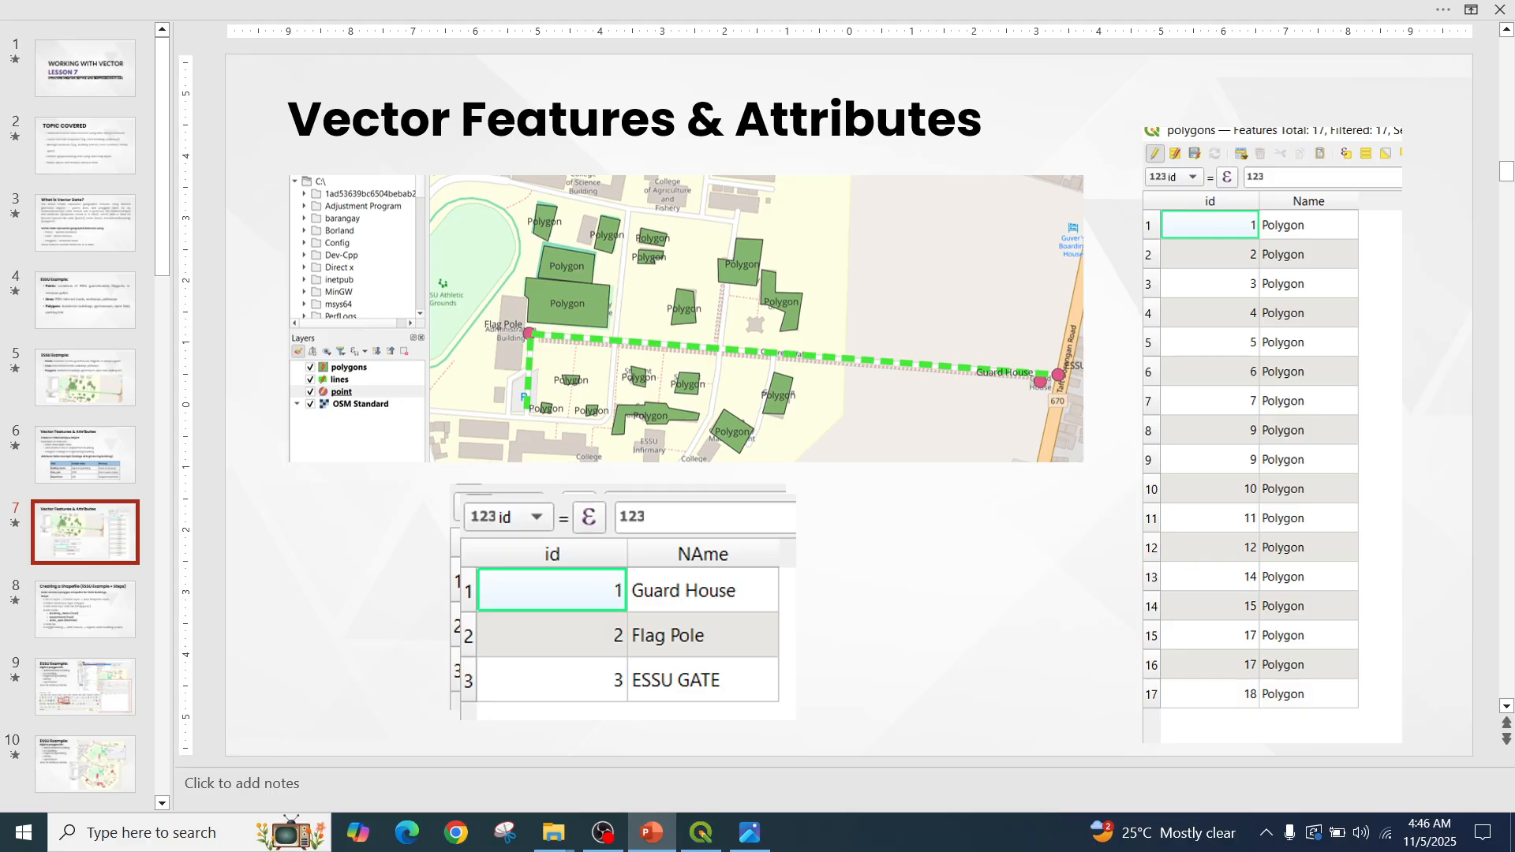
{"action": "scroll", "coordinate": [85, 543], "scroll_direction": "down", "scroll_amount": 4}
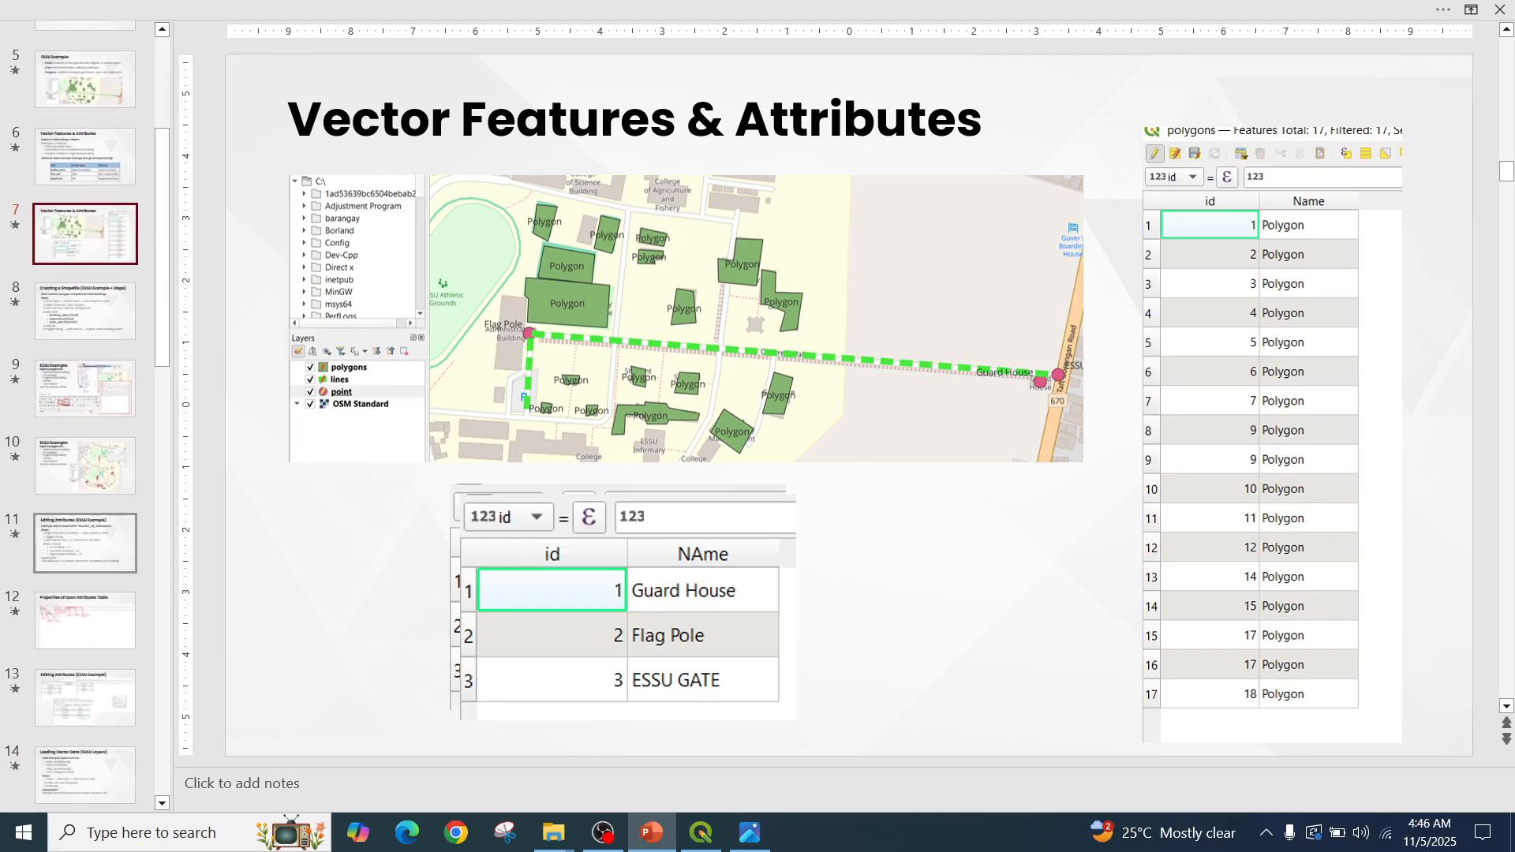
{"action": "scroll", "coordinate": [85, 474], "scroll_direction": "up", "scroll_amount": 2}
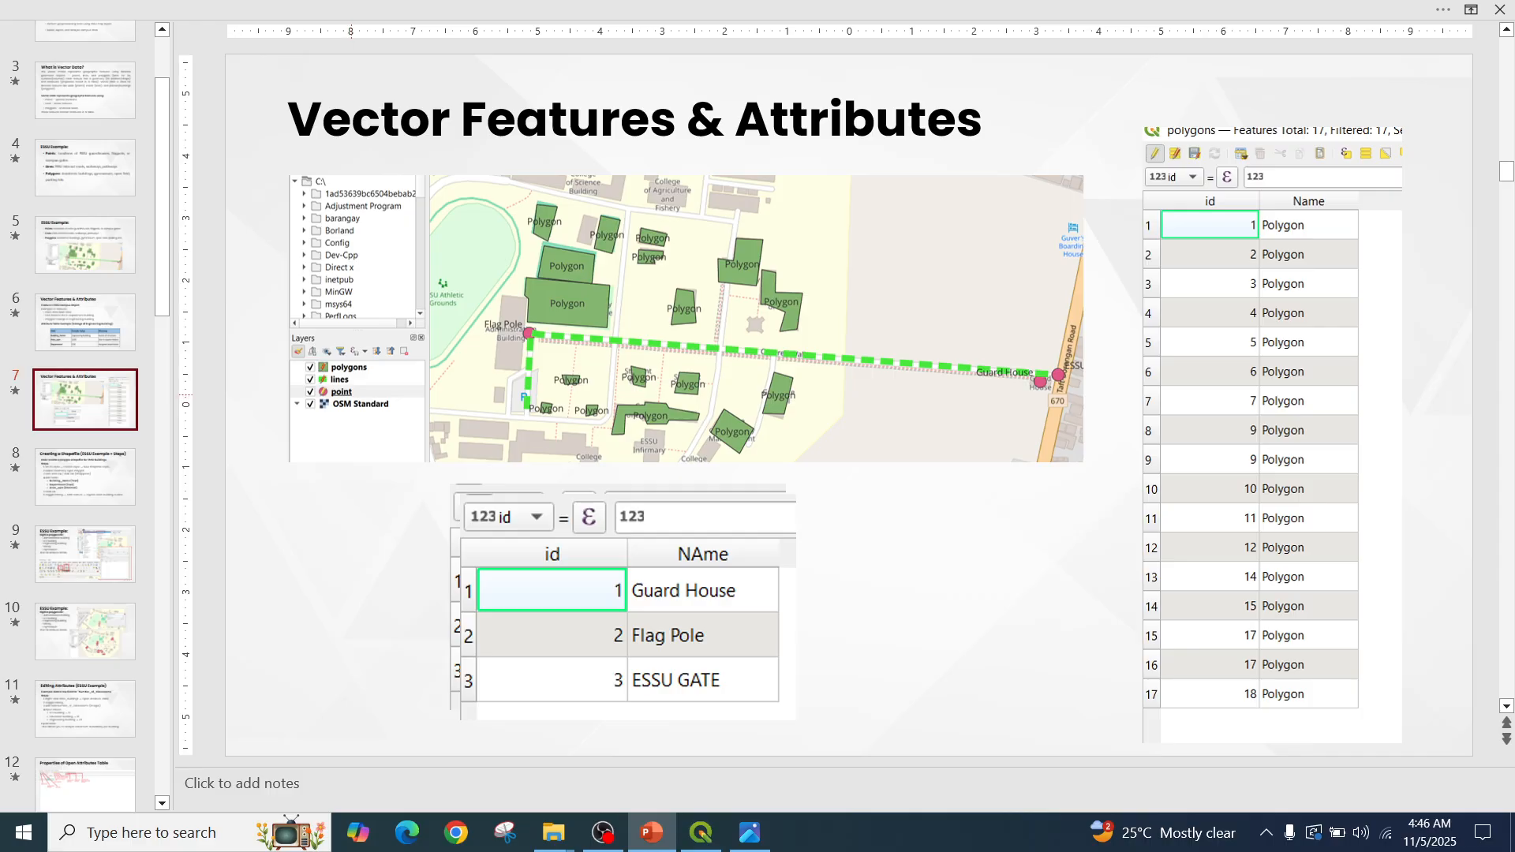
Switch from the presentation to the campus map project in QGIS
{"action": "key", "text": "alt"}
{"action": "key", "text": "alt"}
{"action": "left_click", "coordinate": [603, 832]}
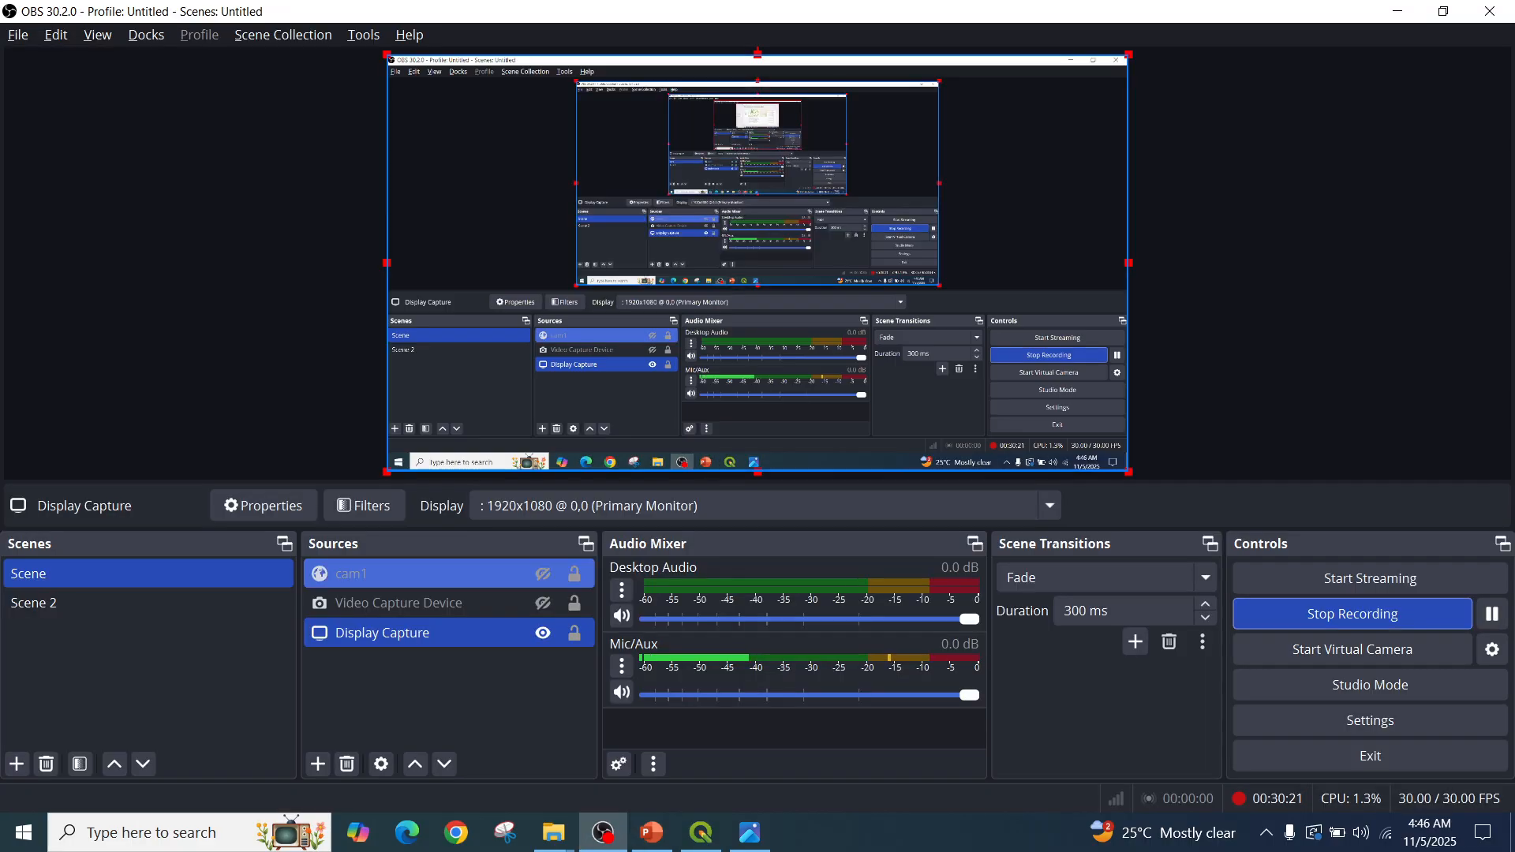
{"action": "left_click", "coordinate": [603, 833]}
{"action": "left_click", "coordinate": [700, 833]}
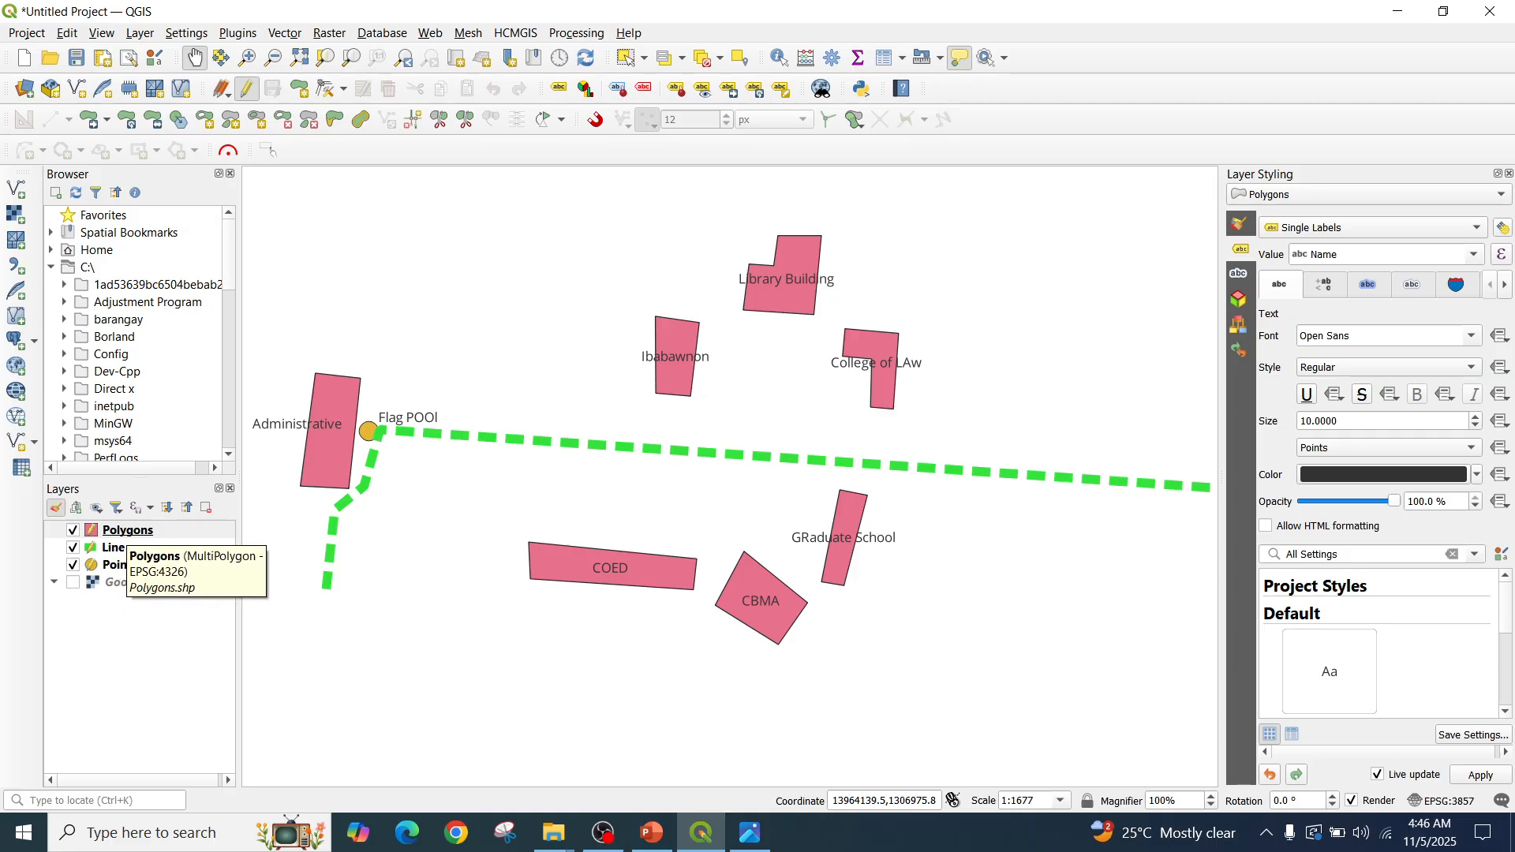
Open the attribute table of the Points layer, examine its id and Name values, and close it
{"action": "left_click", "coordinate": [126, 530]}
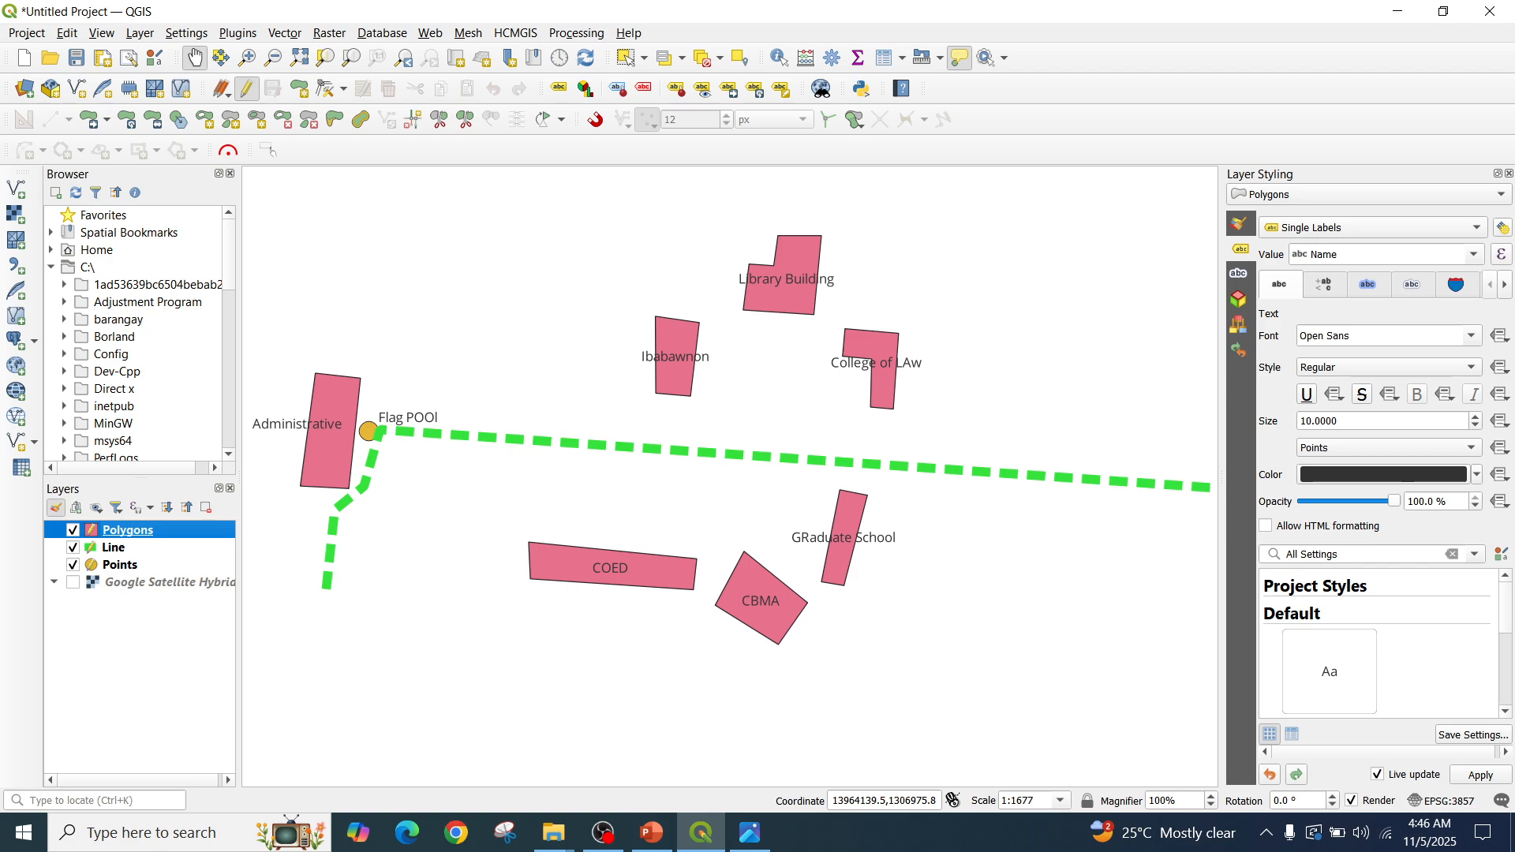
{"action": "left_click", "coordinate": [119, 565]}
{"action": "right_click", "coordinate": [128, 565]}
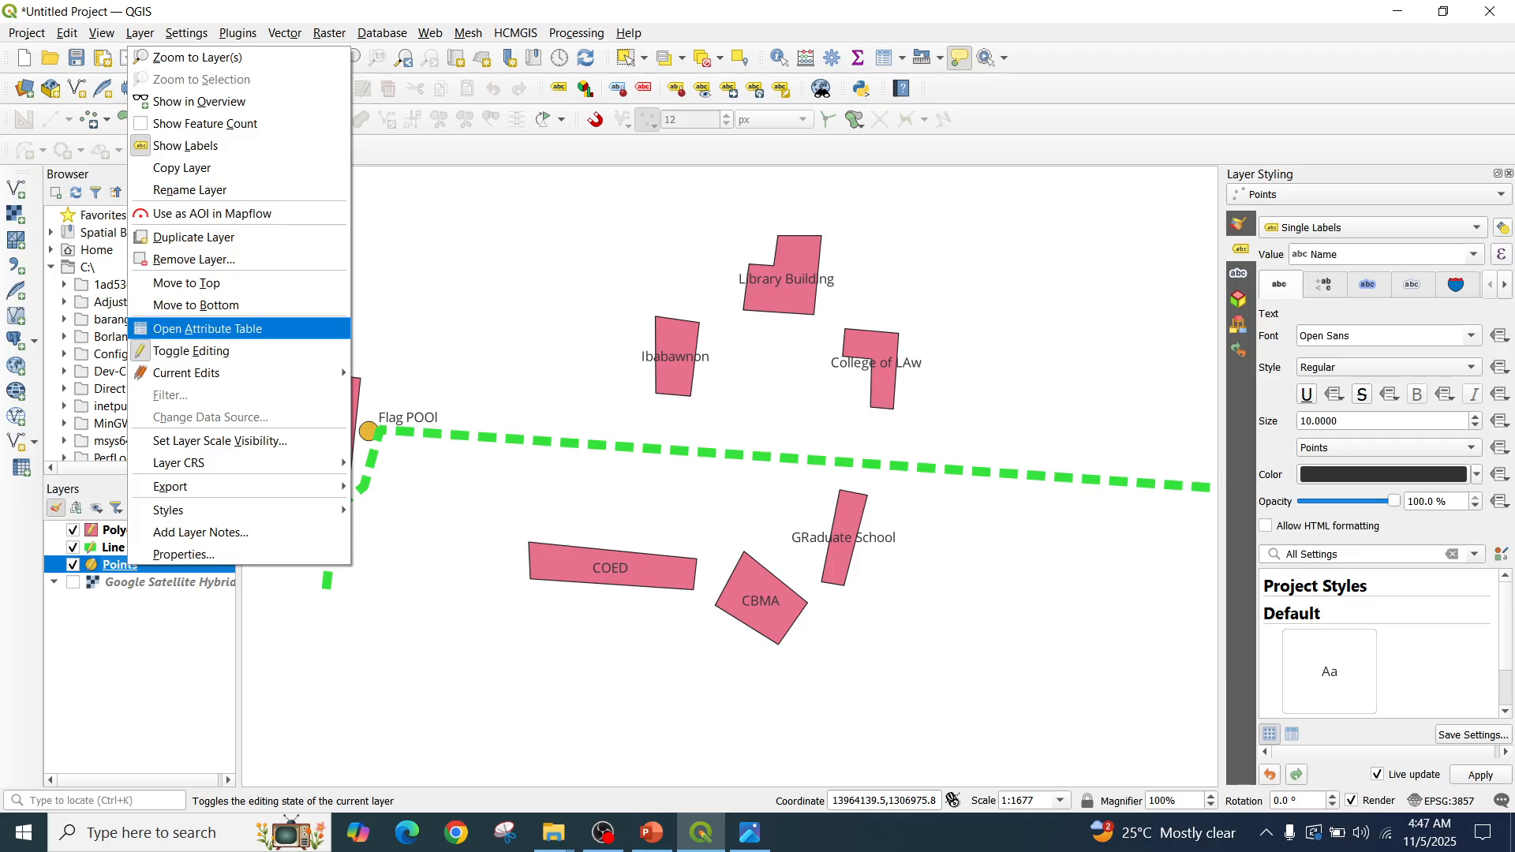
{"action": "left_click", "coordinate": [208, 328]}
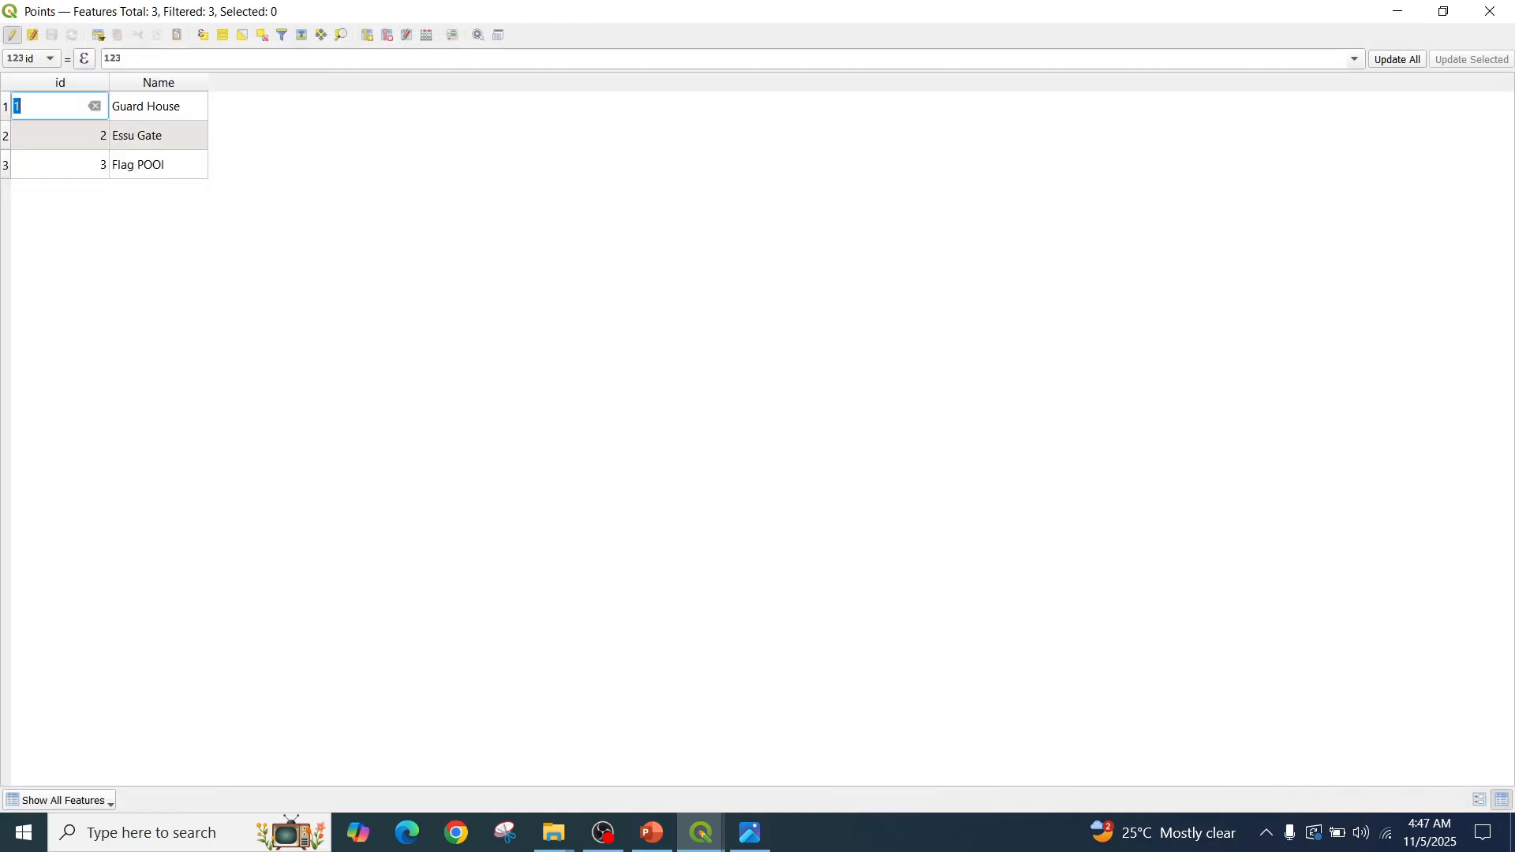
{"action": "key", "text": "Escape"}
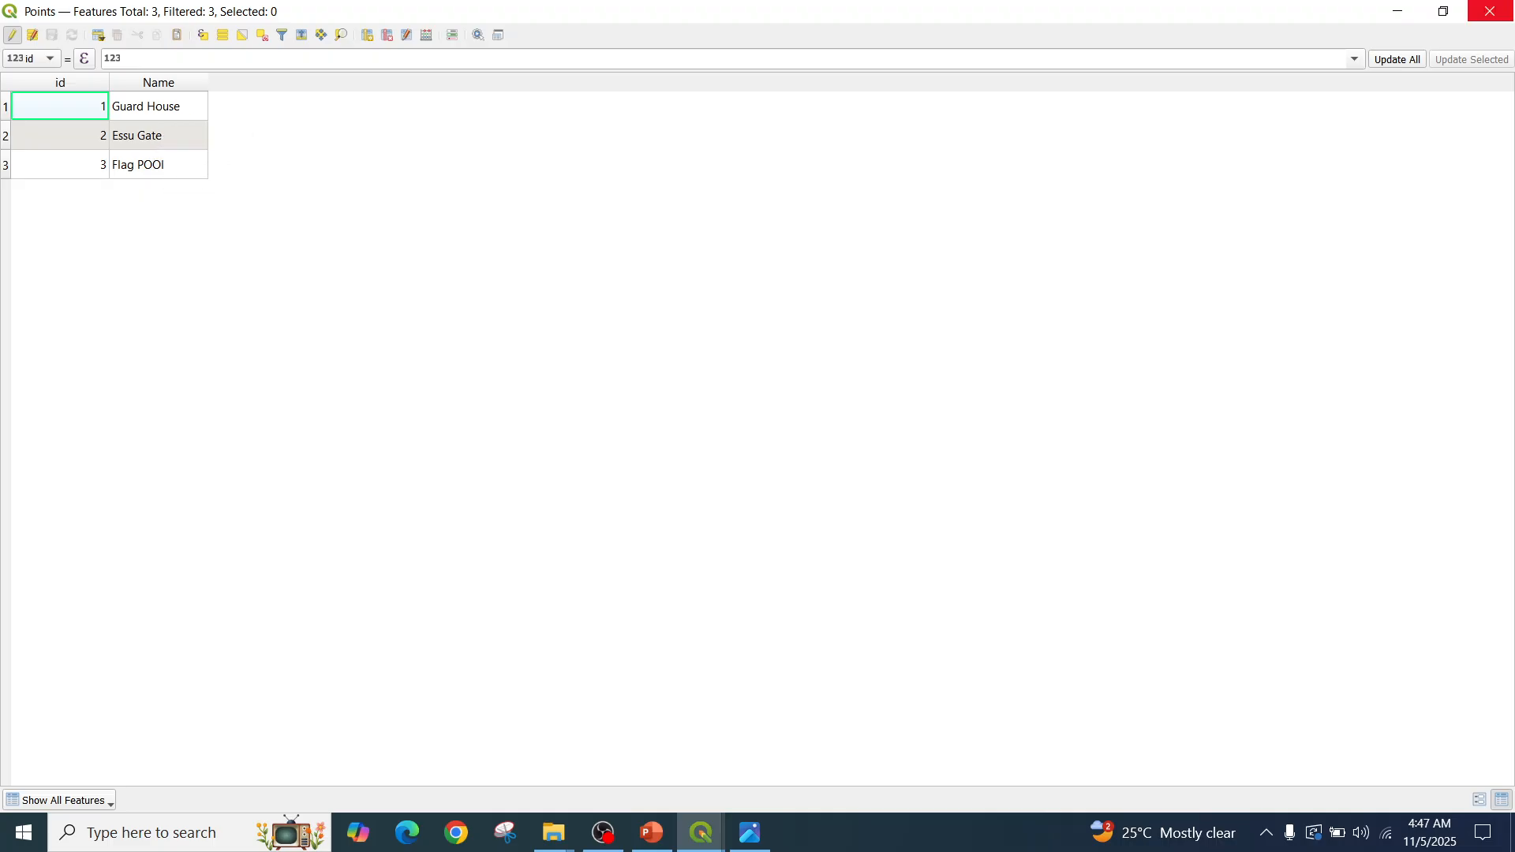
{"action": "left_click", "coordinate": [1490, 11]}
View the id and Name records in the Polygons layer's attribute table, then close the table
{"action": "left_click", "coordinate": [128, 531]}
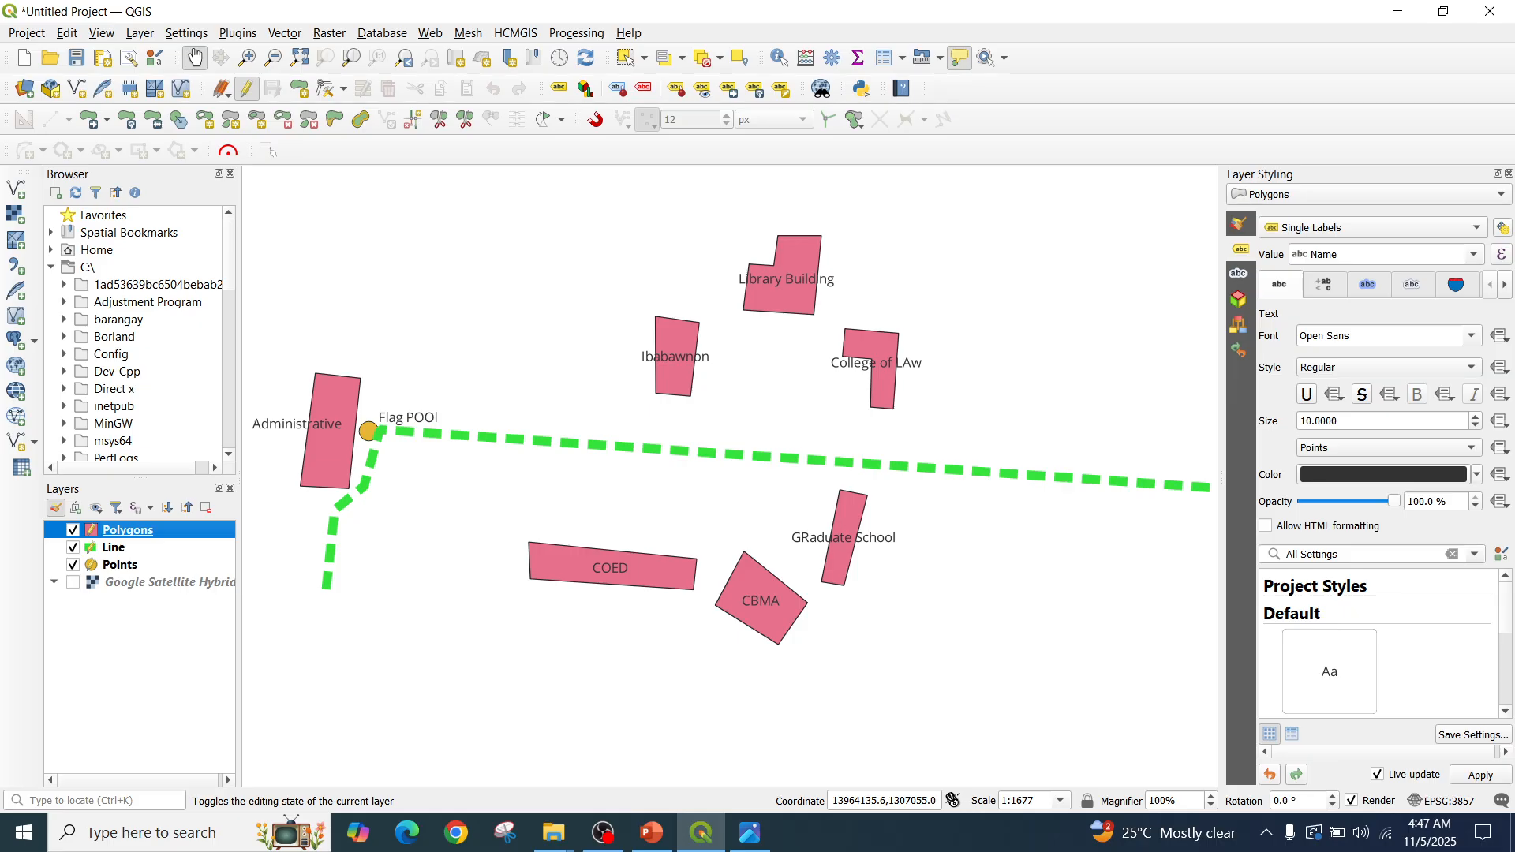
{"action": "right_click", "coordinate": [118, 530]}
{"action": "left_click", "coordinate": [261, 293]}
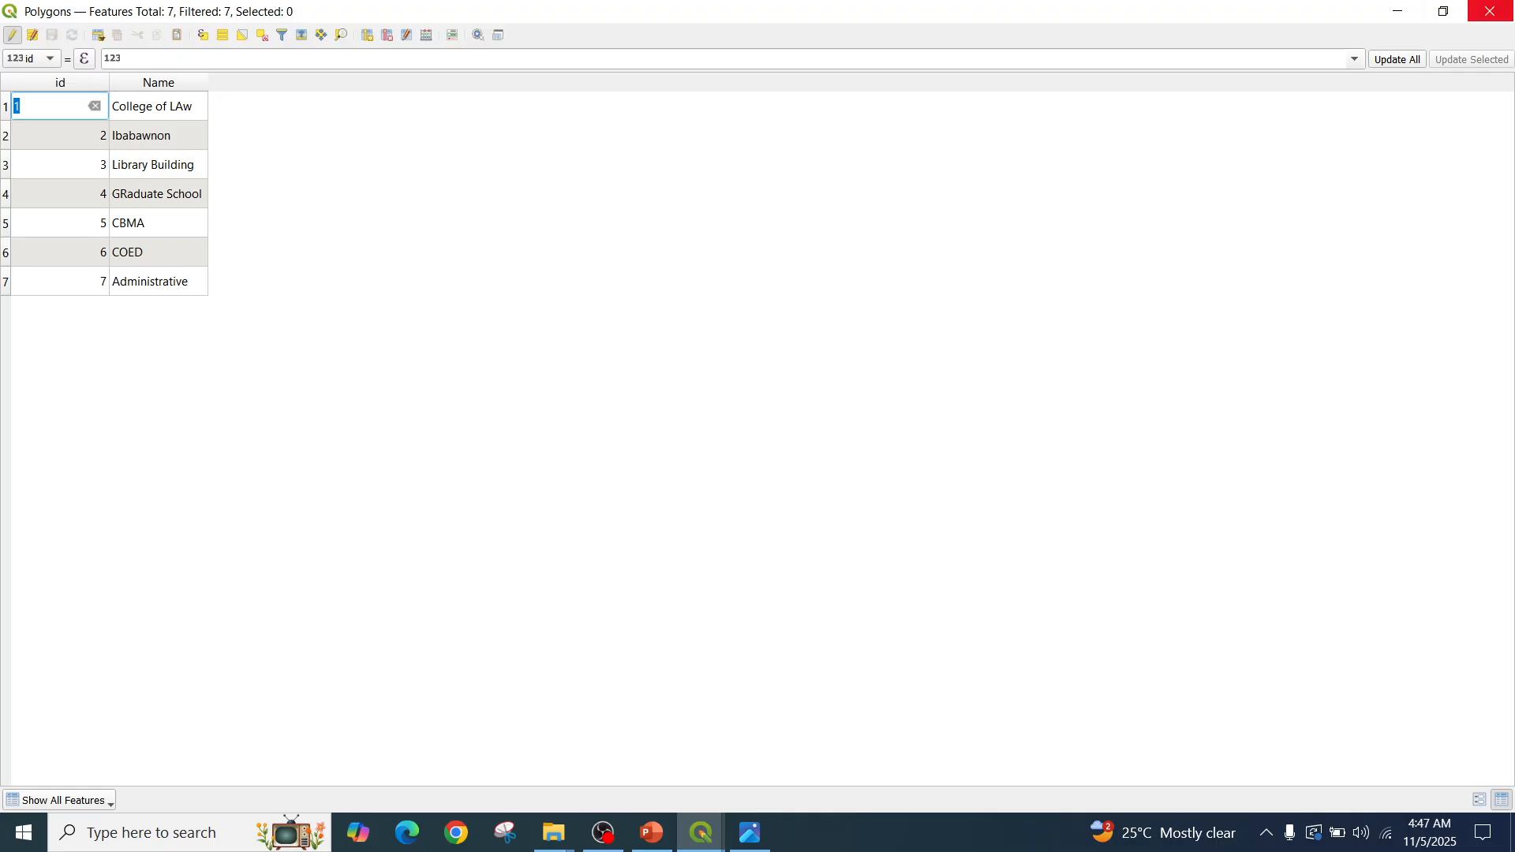
{"action": "left_click", "coordinate": [1490, 11]}
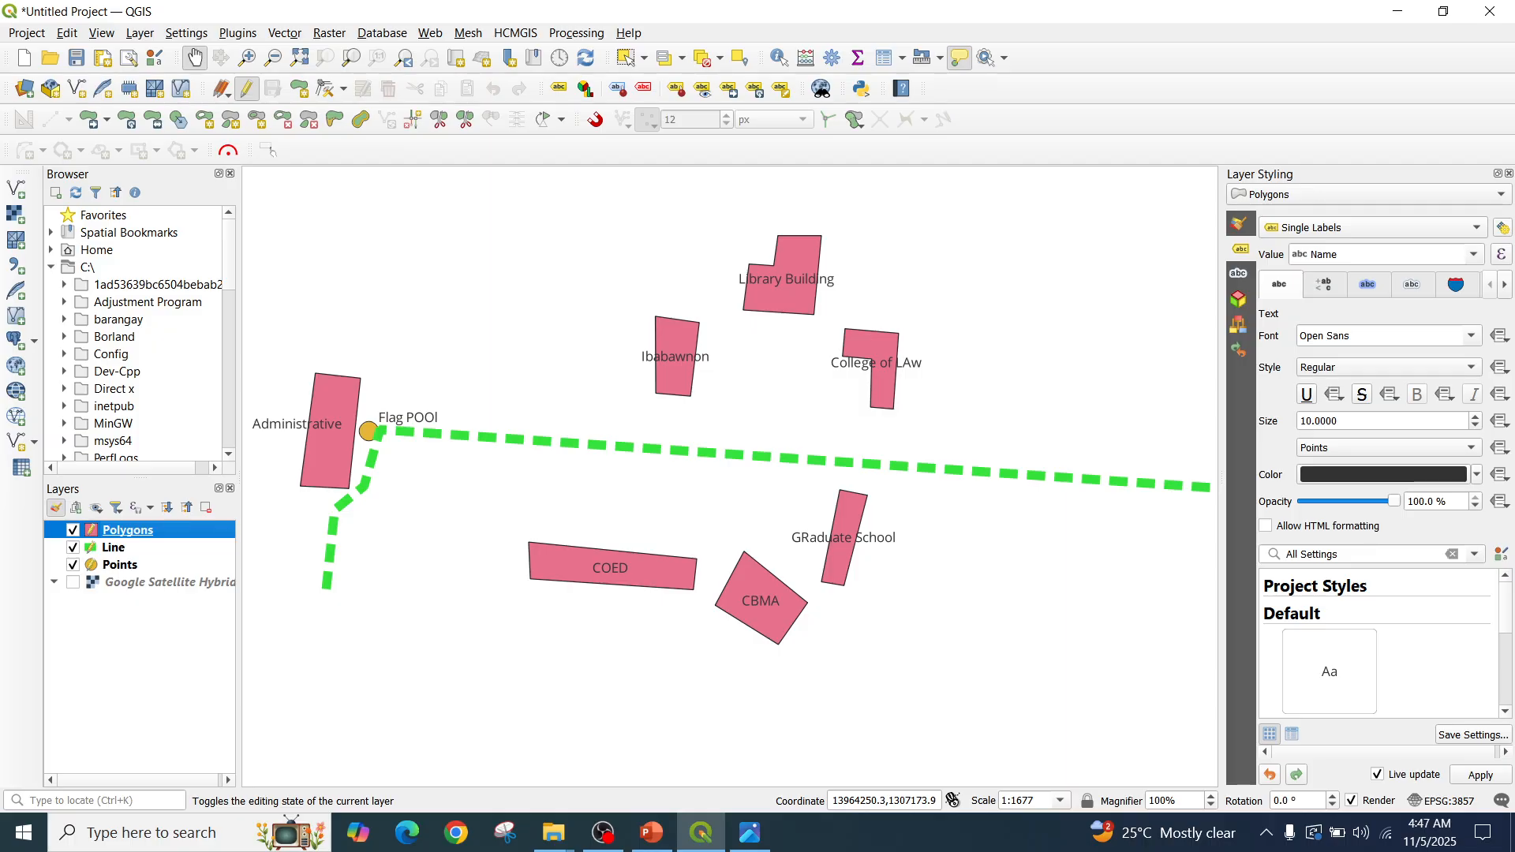
Hide the Attributes Toolbar and show it again
{"action": "key", "text": "alt+v"}
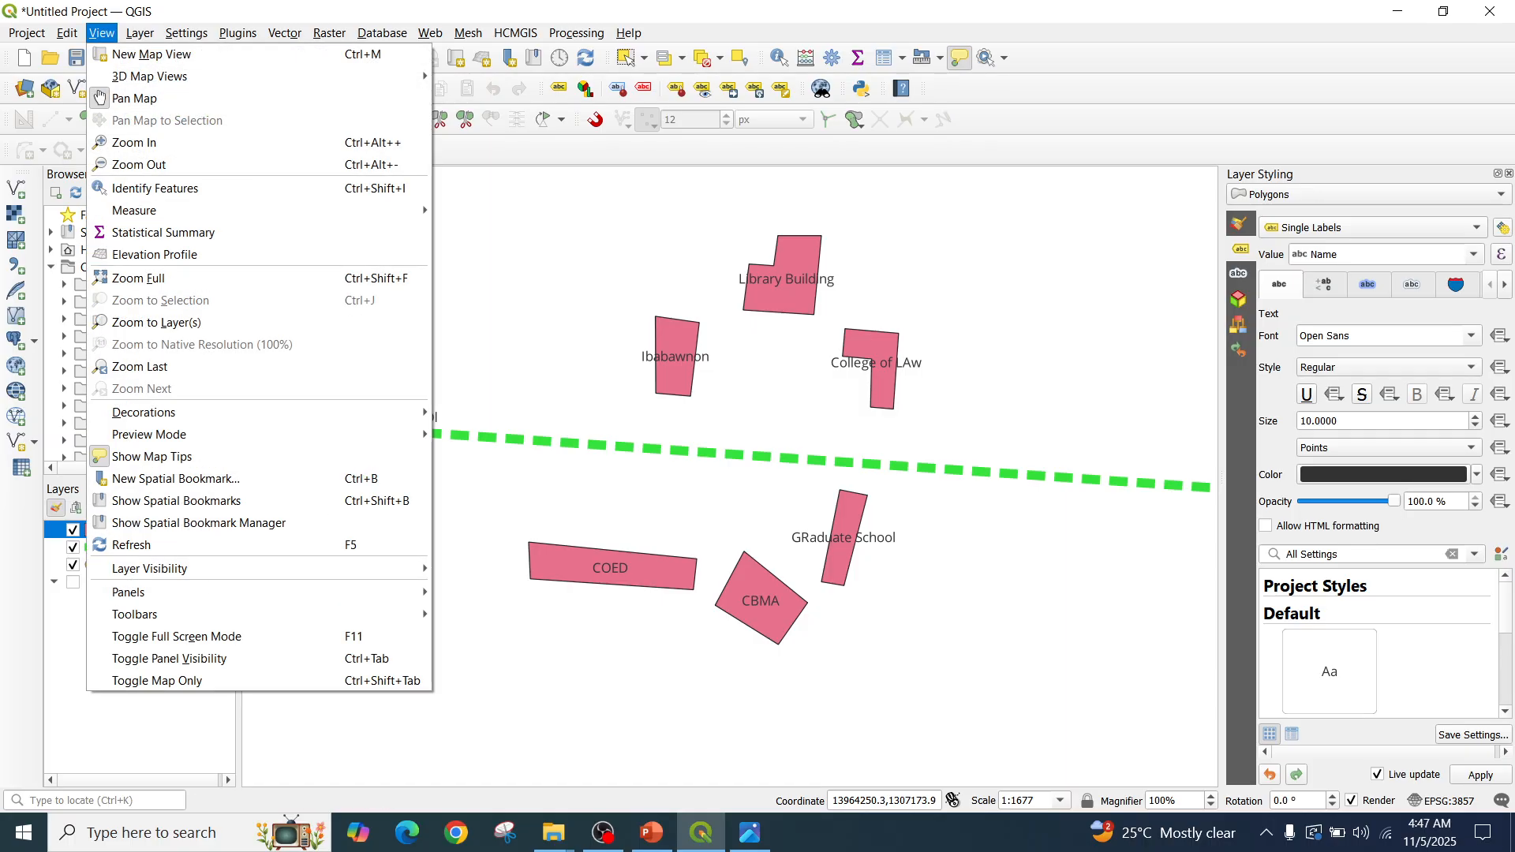
{"action": "mouse_move", "coordinate": [158, 614]}
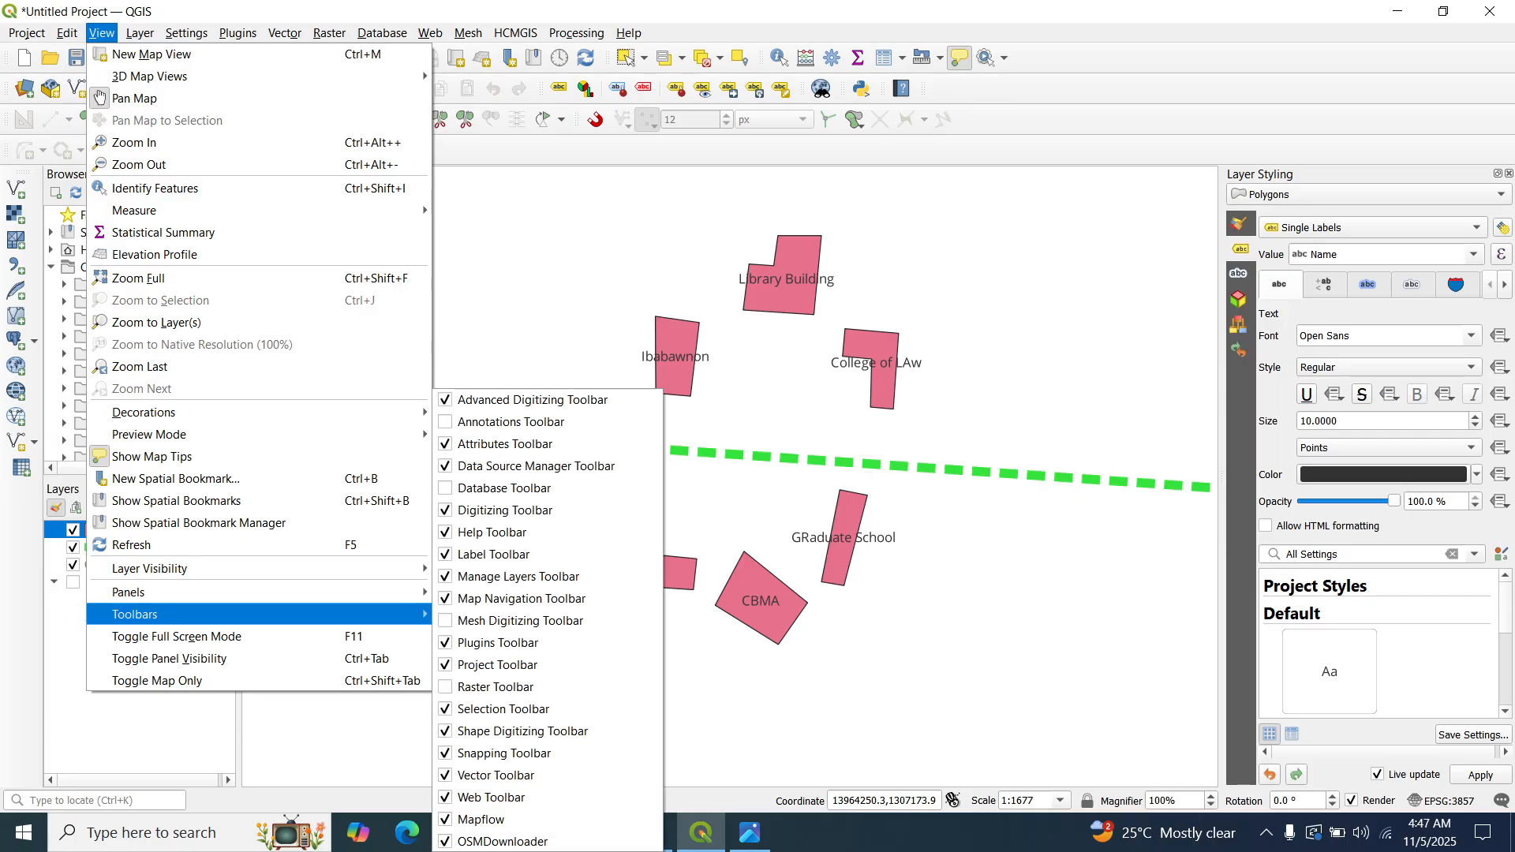
{"action": "key", "text": "Up"}
{"action": "key", "text": "Up"}
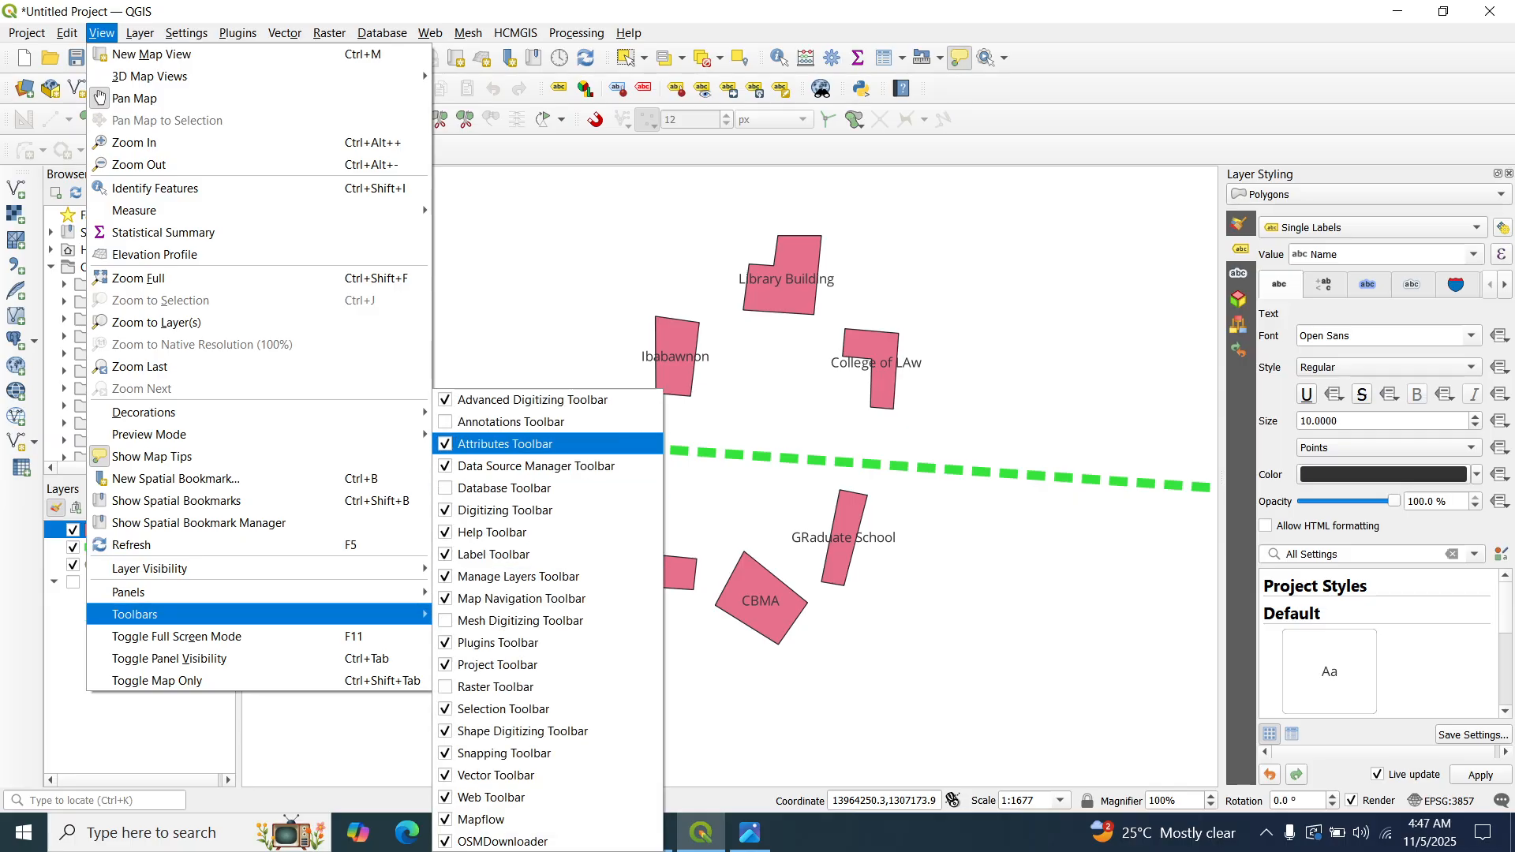
{"action": "key", "text": "Escape"}
{"action": "key", "text": "Escape"}
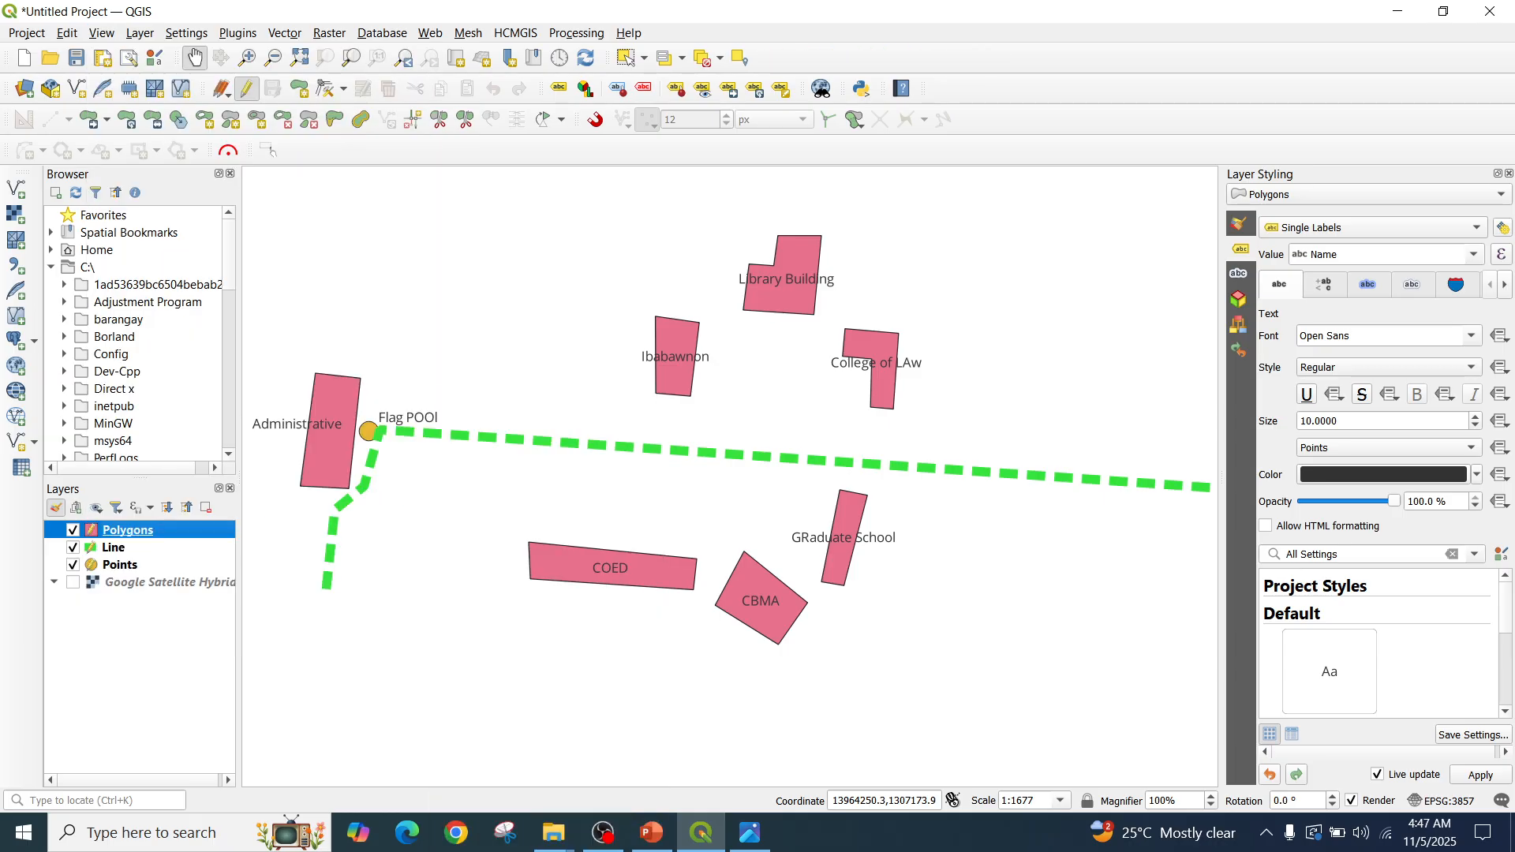
{"action": "left_click", "coordinate": [101, 33]}
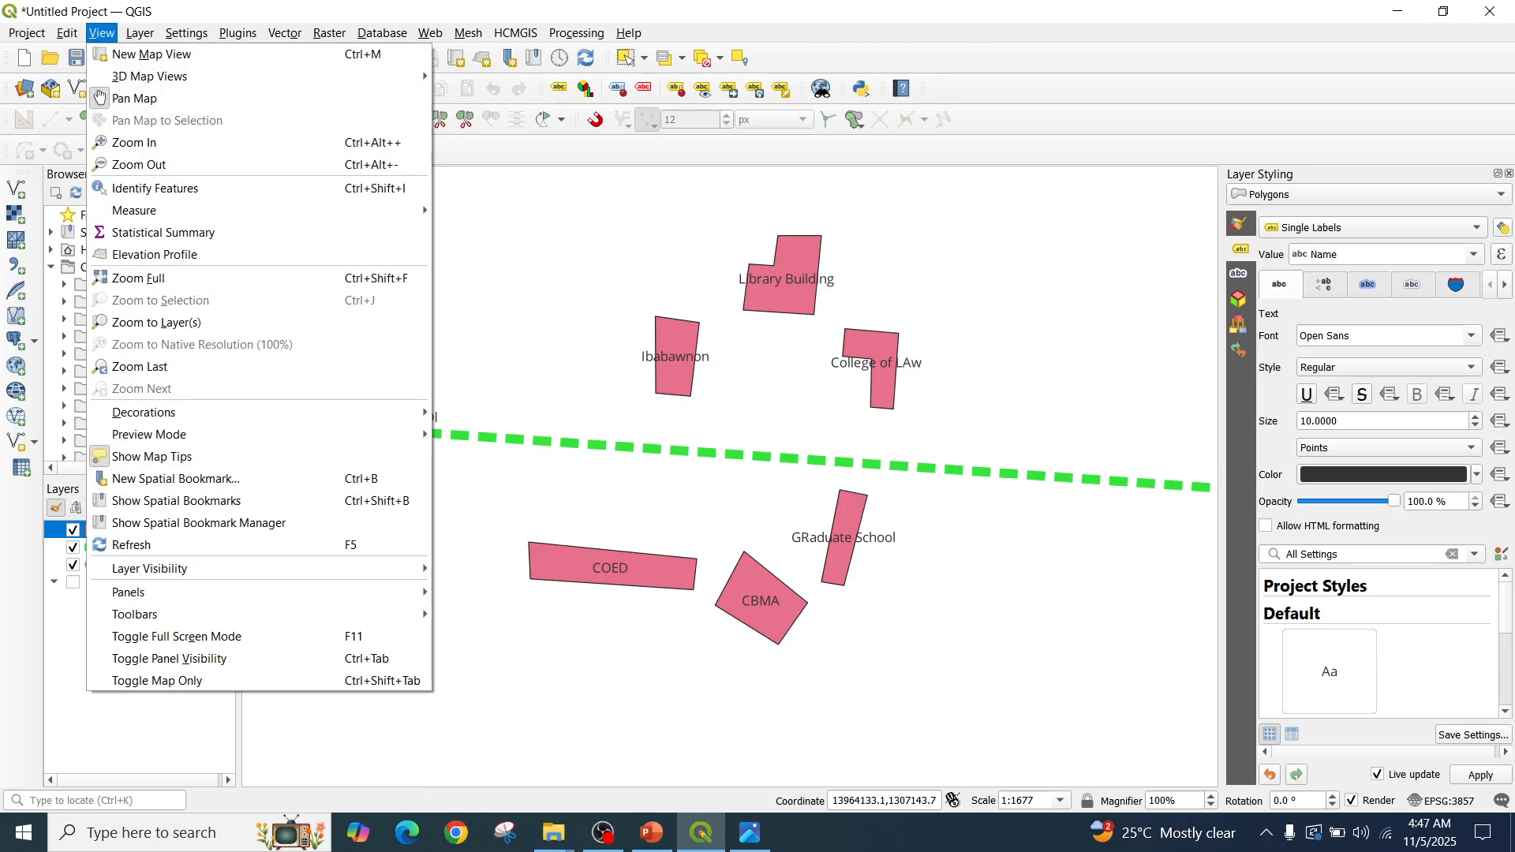
{"action": "mouse_move", "coordinate": [158, 614]}
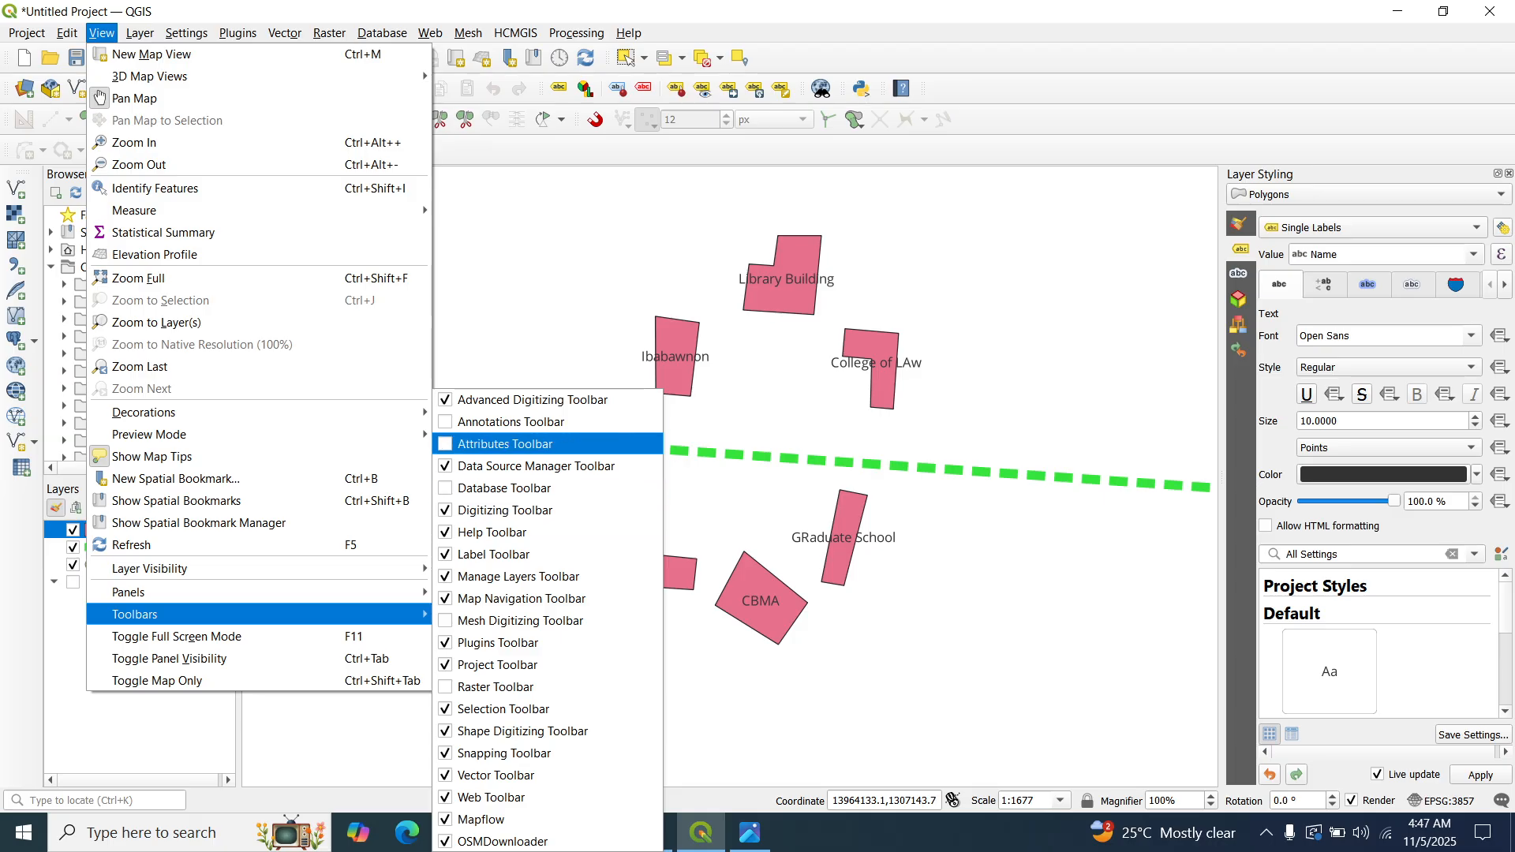
{"action": "key", "text": "Return"}
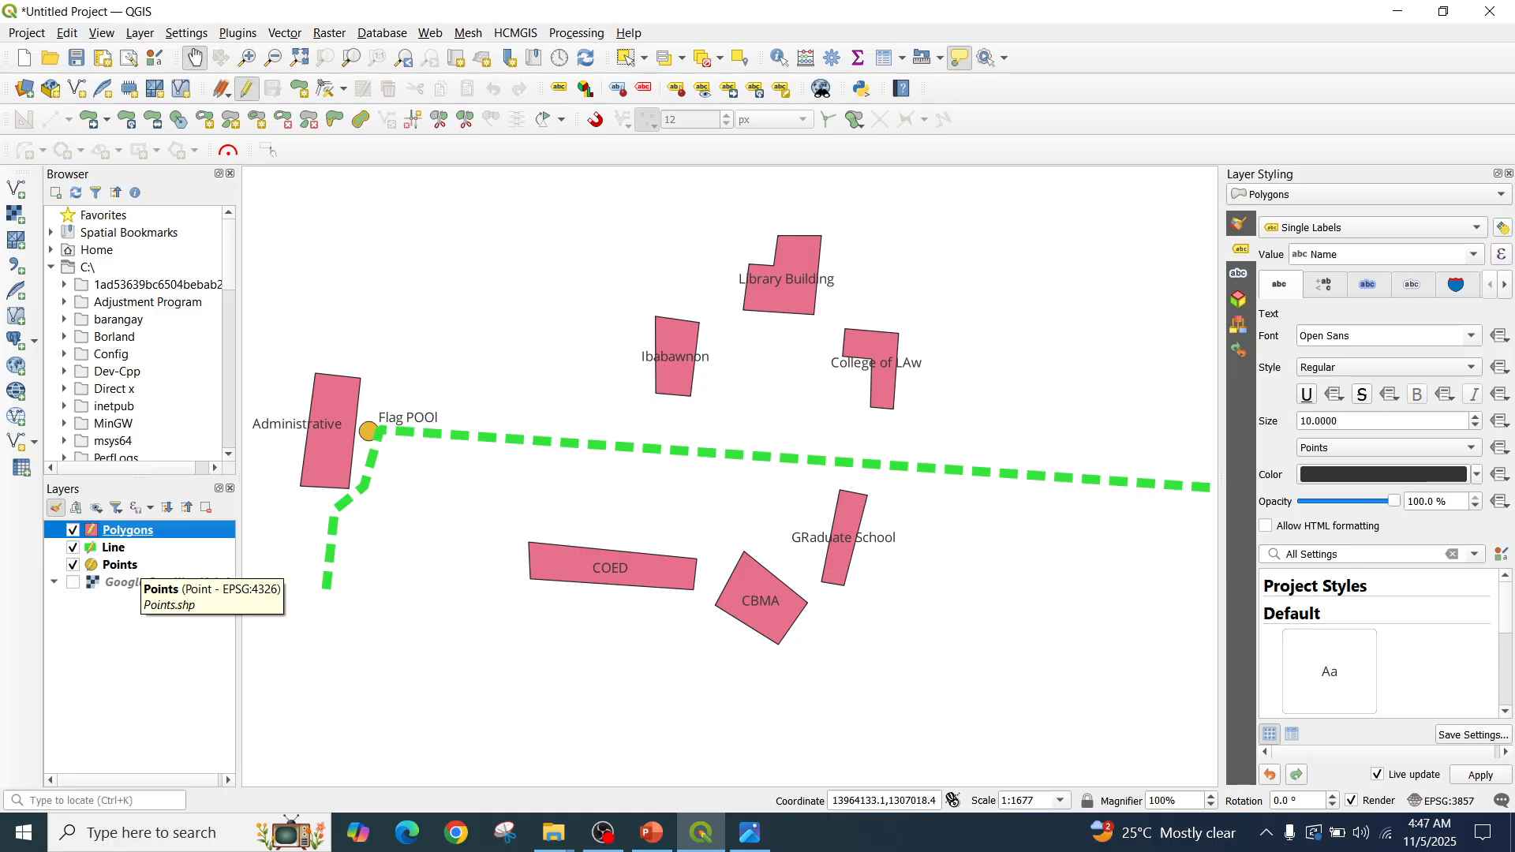
Inspect the Line layer's attribute table and close it
{"action": "left_click", "coordinate": [129, 564]}
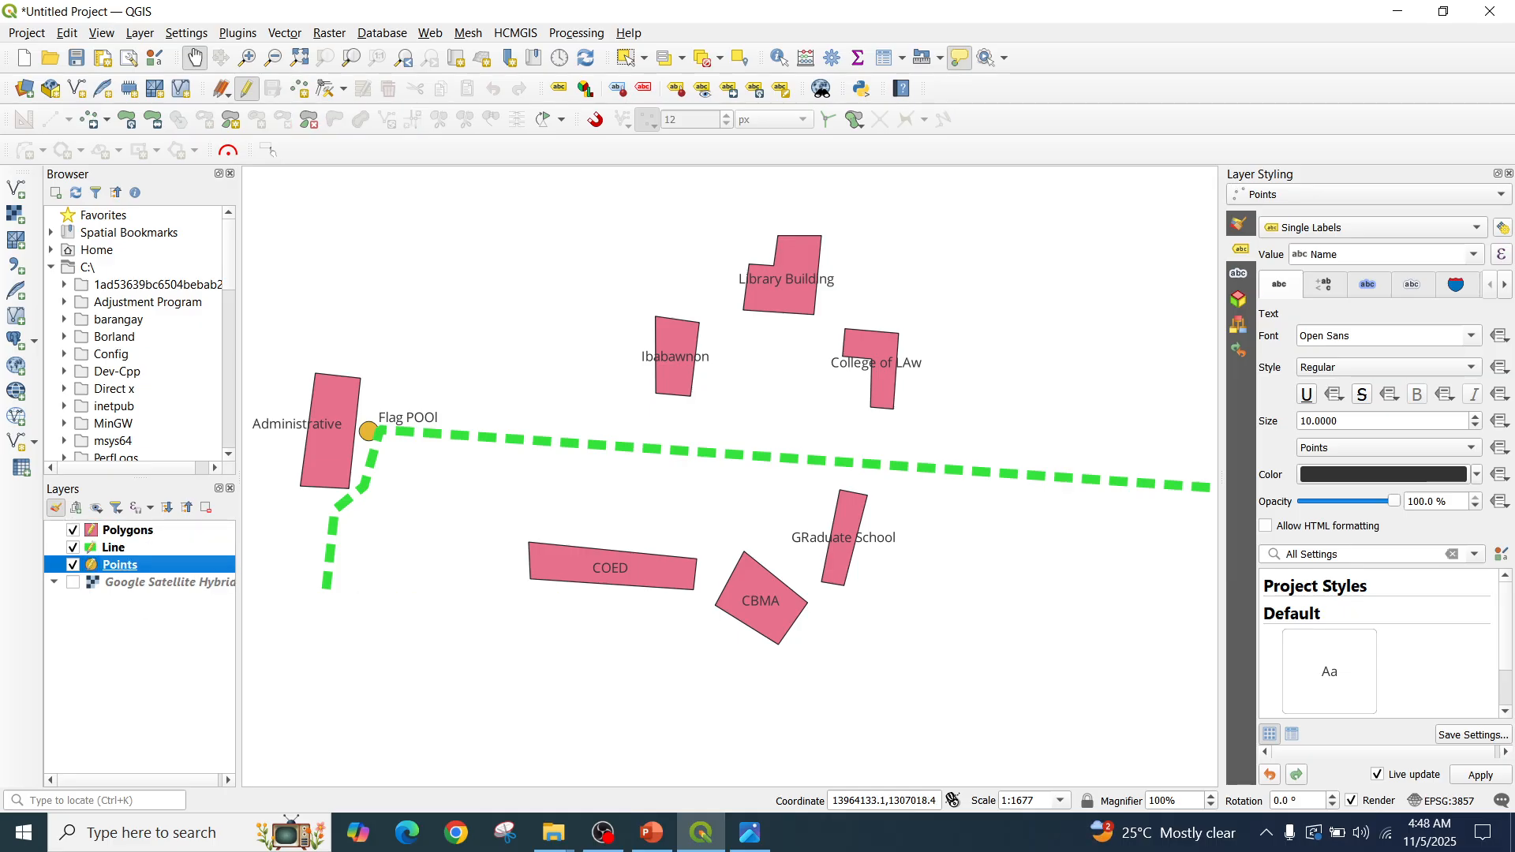
{"action": "left_click", "coordinate": [115, 547]}
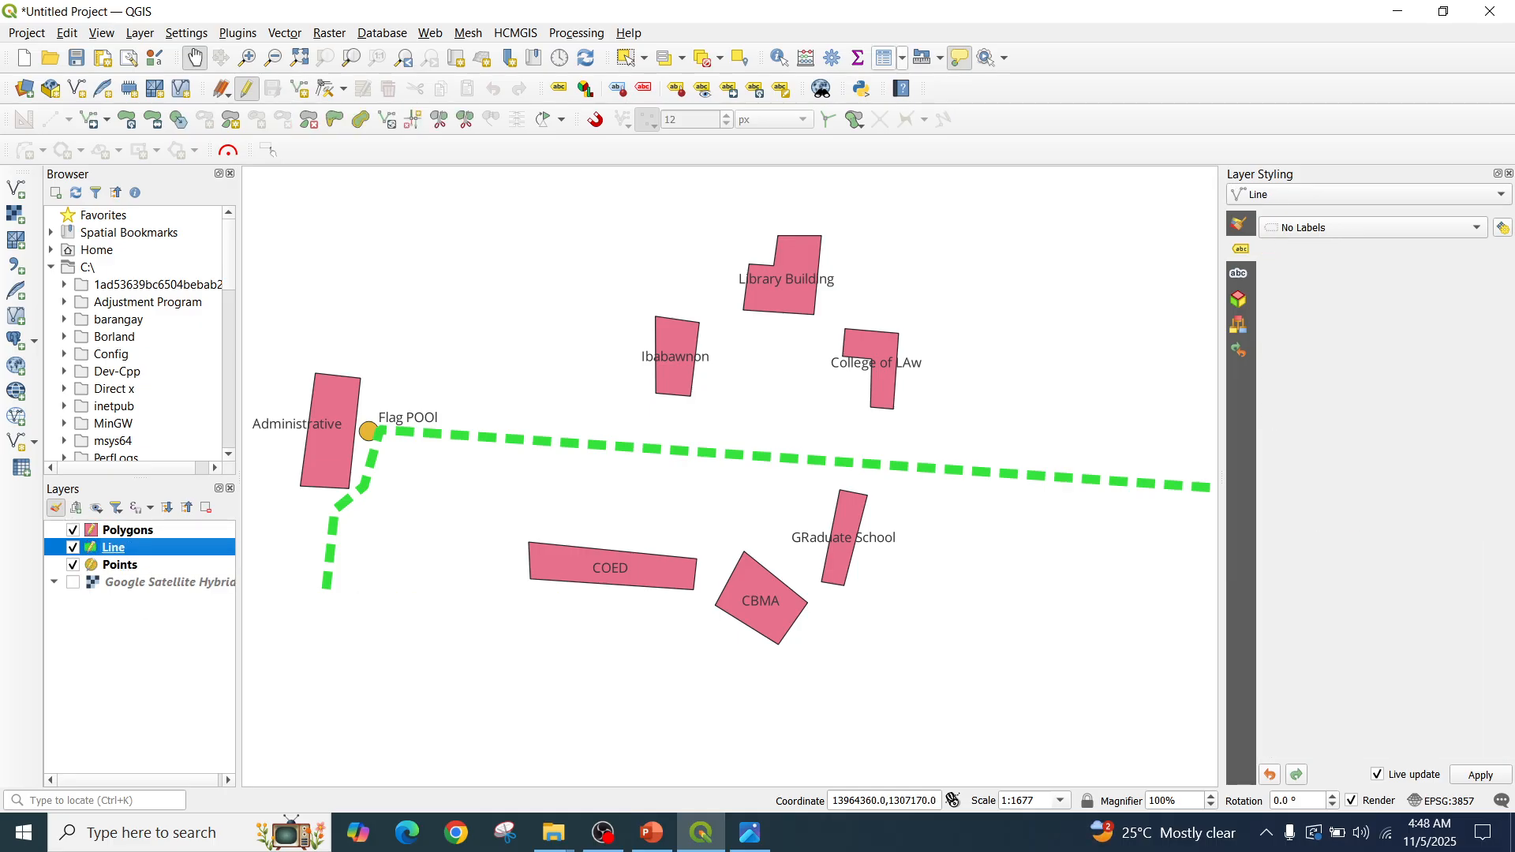
{"action": "left_click", "coordinate": [884, 58]}
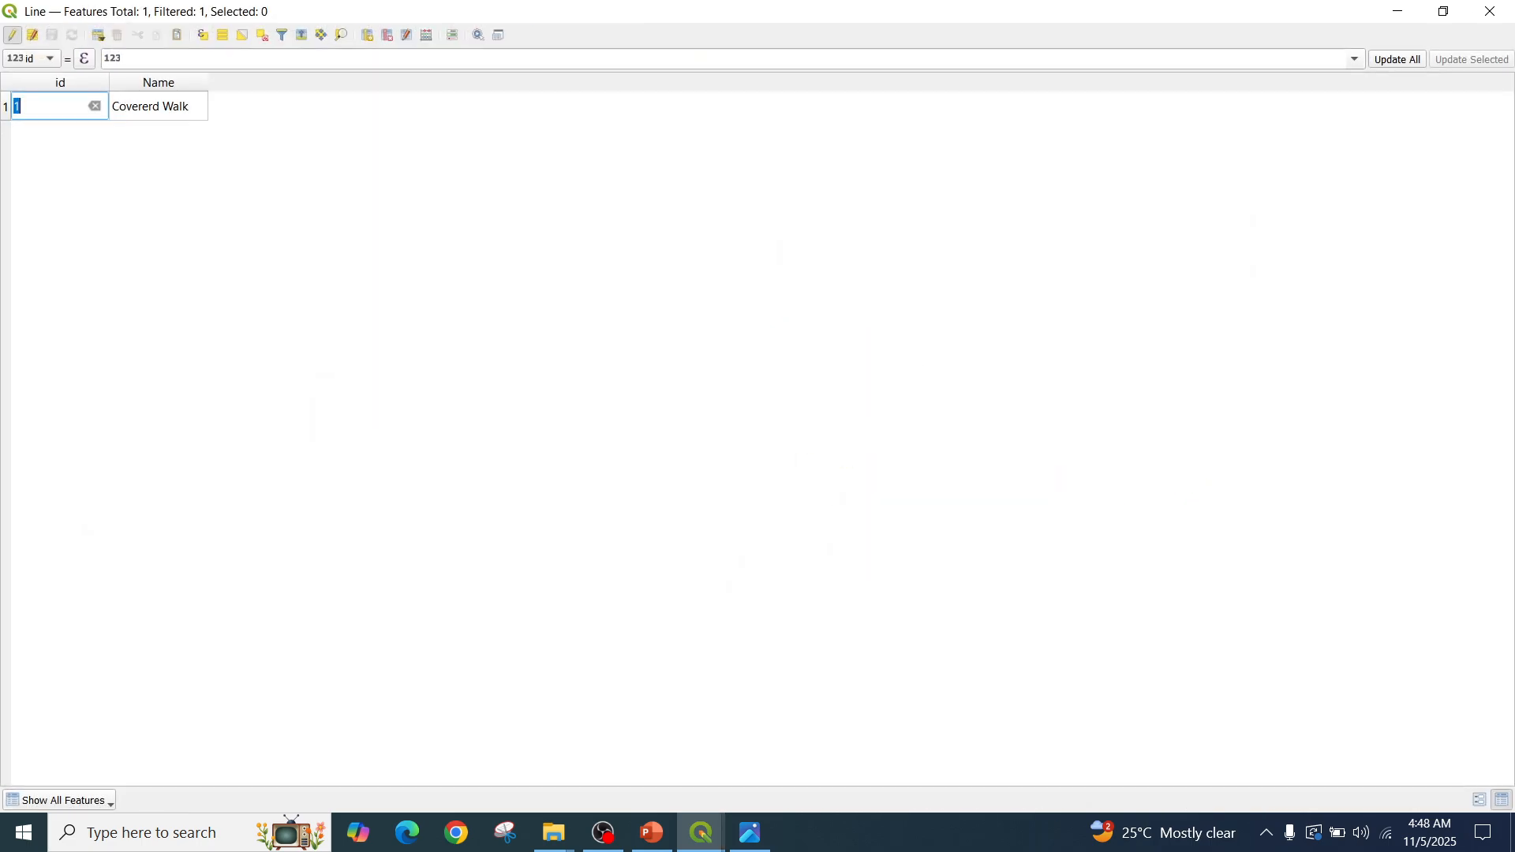
{"action": "left_click", "coordinate": [1489, 12]}
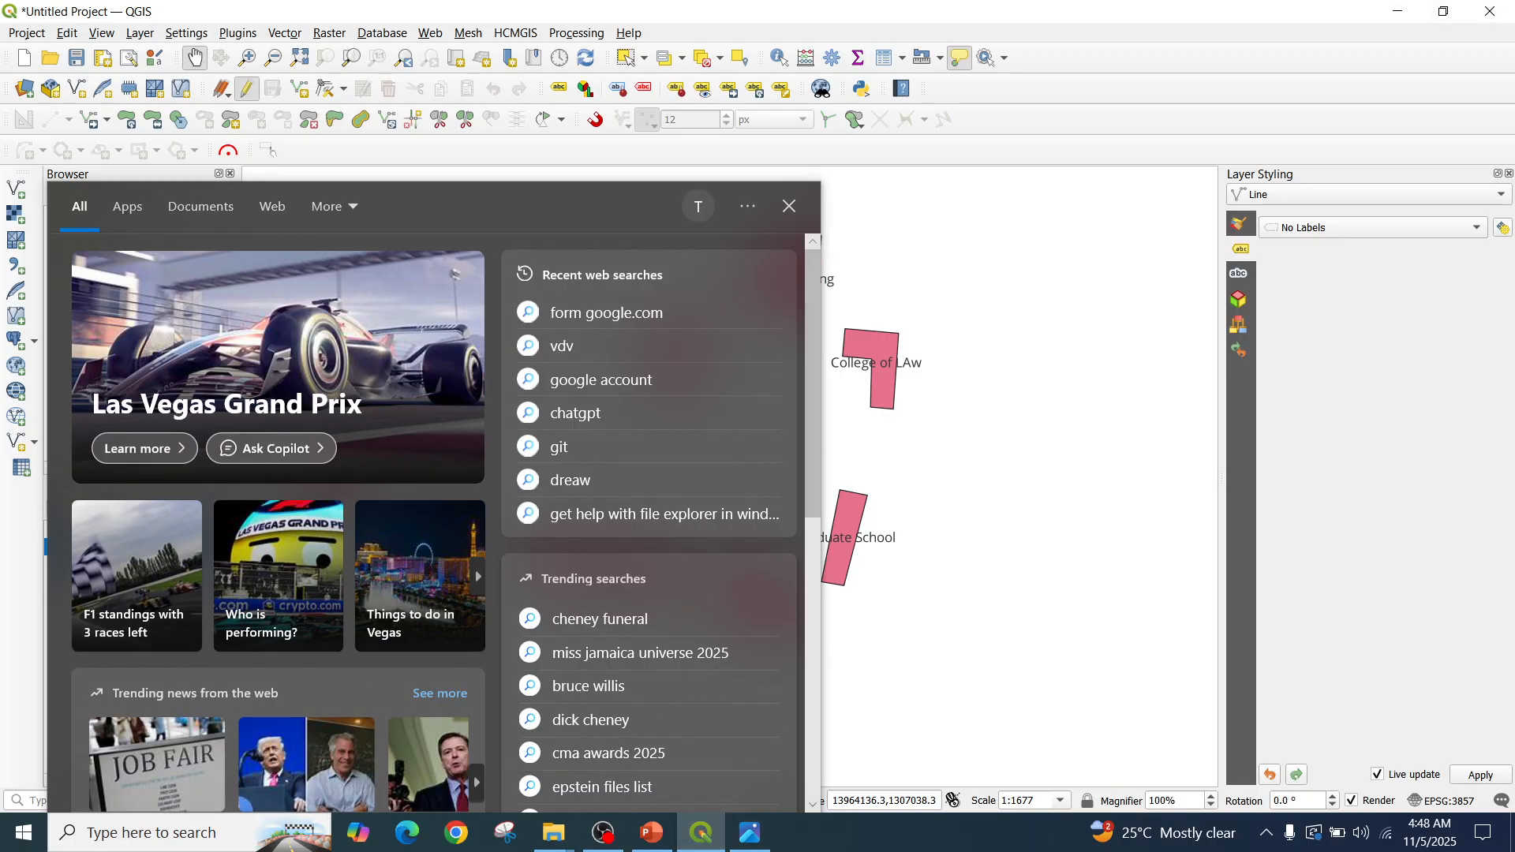
Switch back to the PowerPoint presentation and show slide 8, Creating a Shapefile (ESSU Example + Steps)
{"action": "key", "text": "Escape"}
{"action": "key", "text": "alt+Tab"}
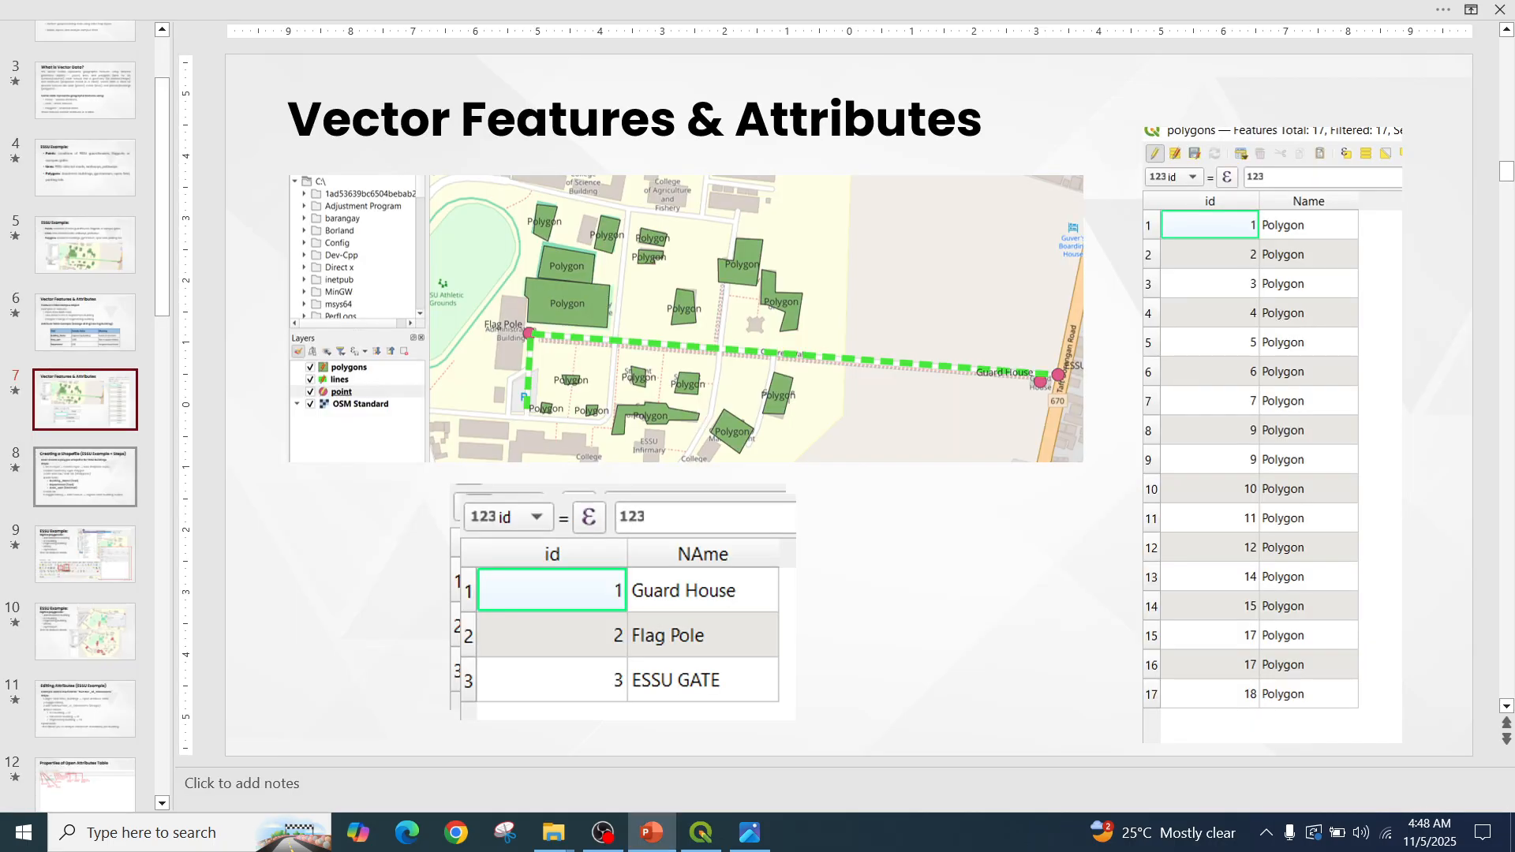
{"action": "left_click", "coordinate": [85, 476]}
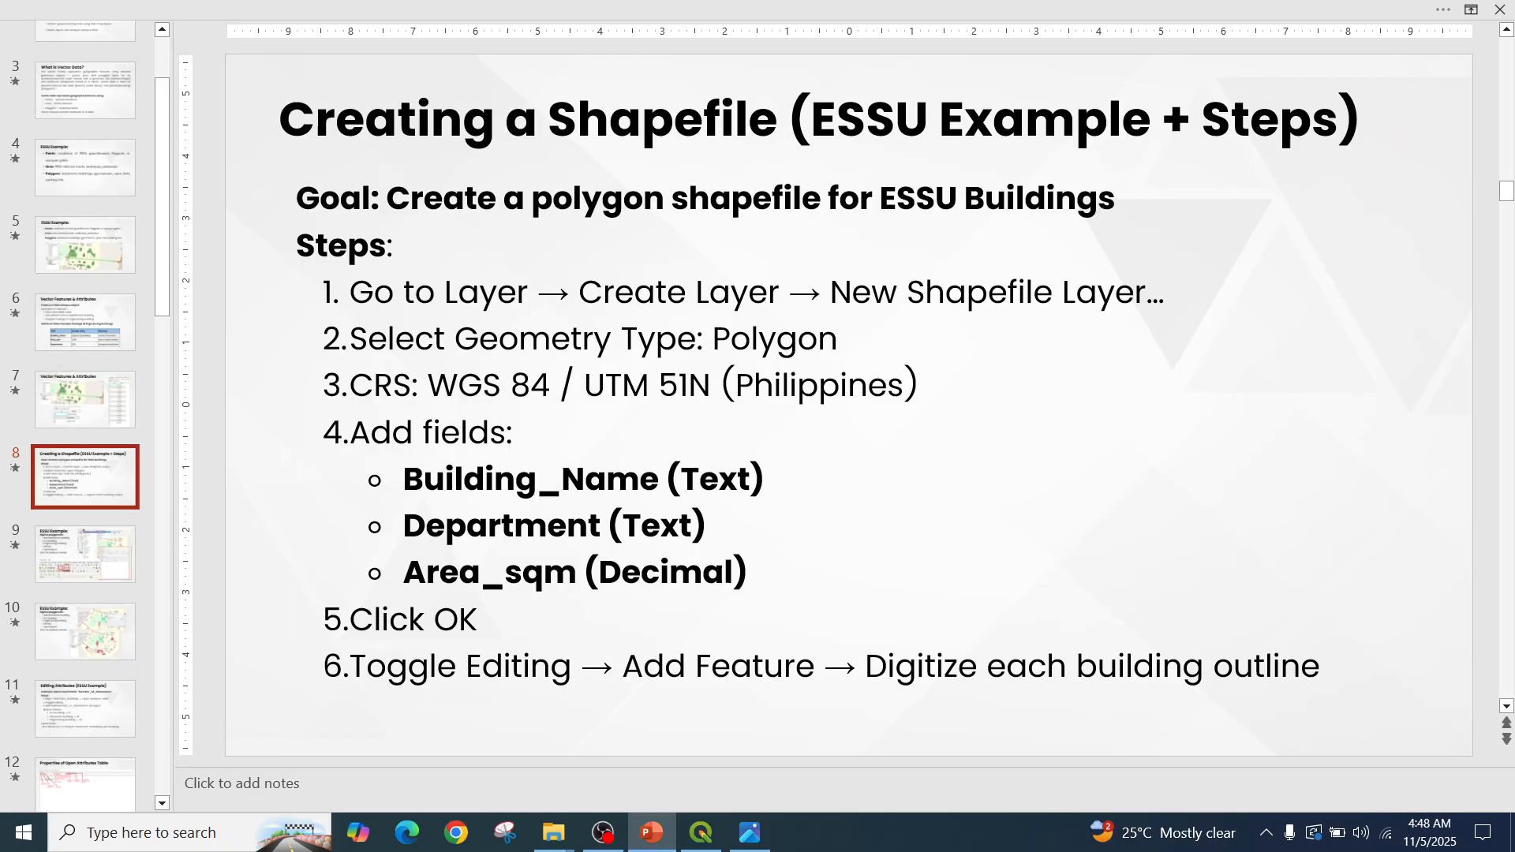
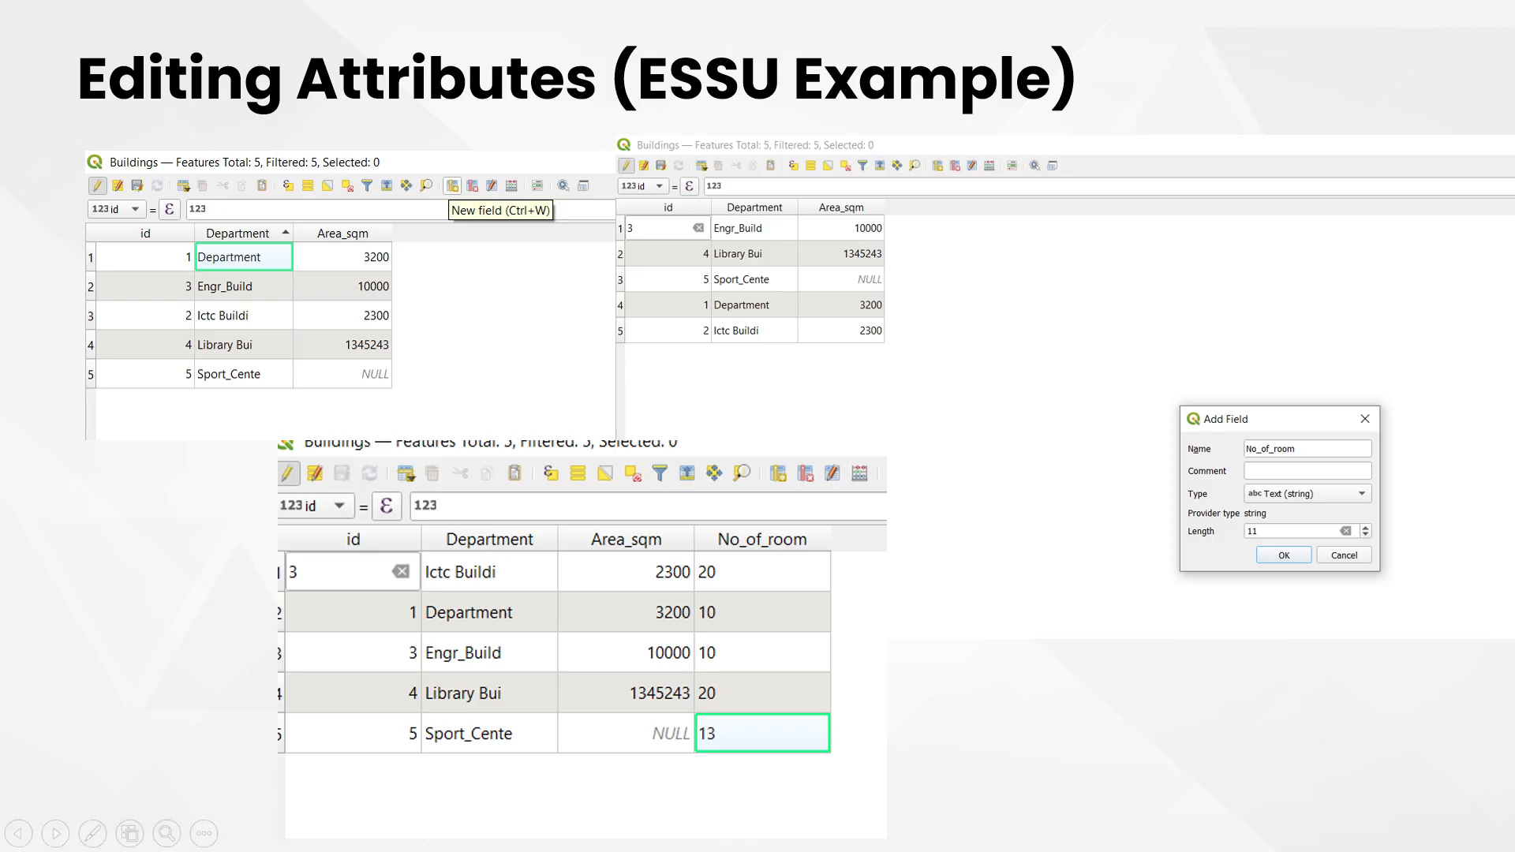
Magnify the Editing Attributes (ESSU Example) slide and examine the New field tool and the Buildings attribute tables
{"action": "left_click", "coordinate": [167, 833]}
{"action": "left_click", "coordinate": [300, 189]}
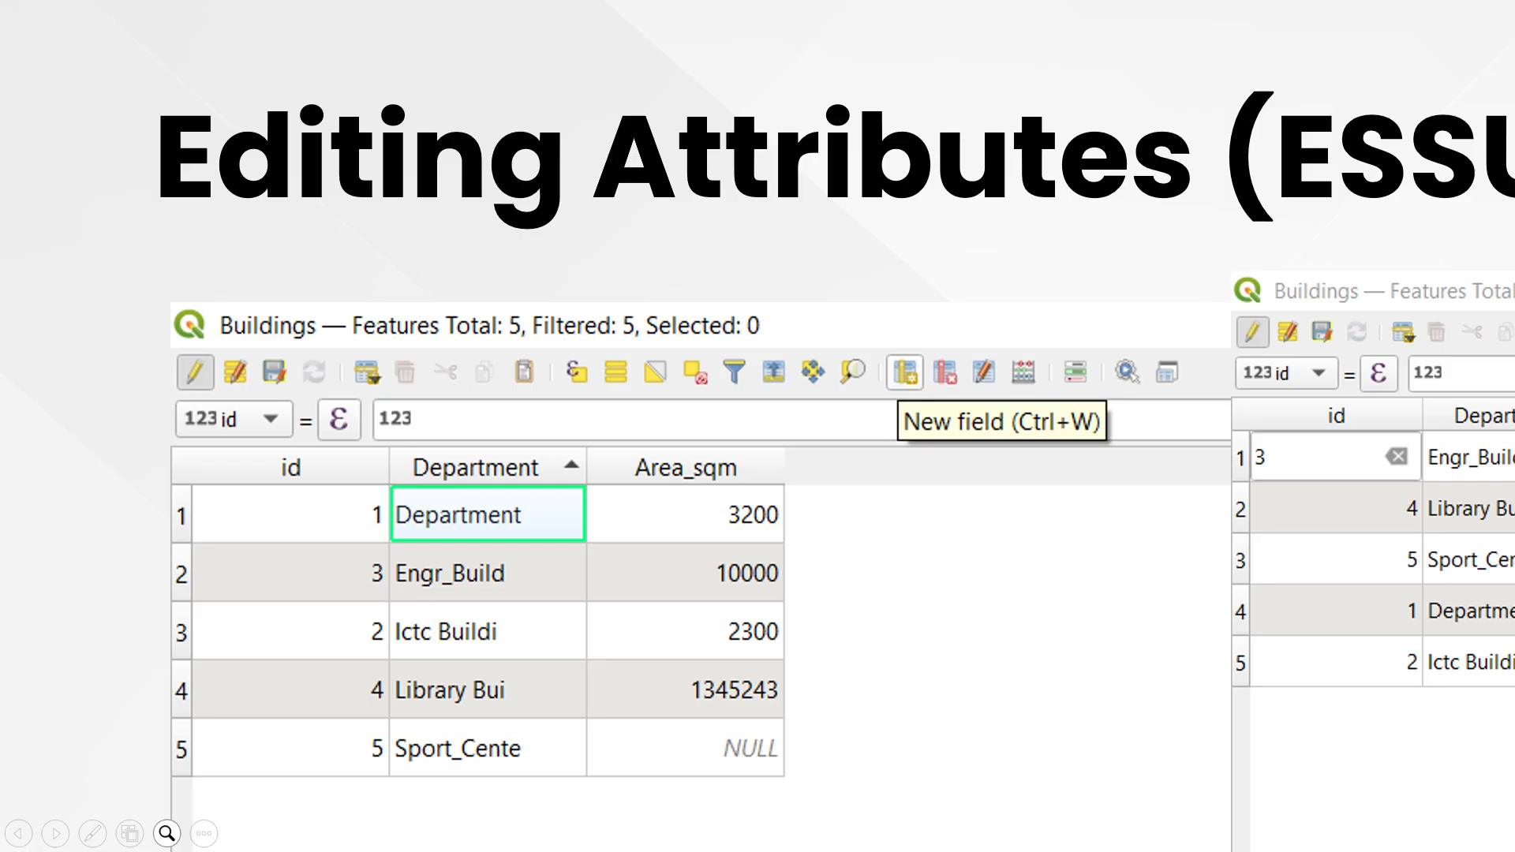
{"action": "left_click_drag", "start_coordinate": [757, 426], "coordinate": [210, 270]}
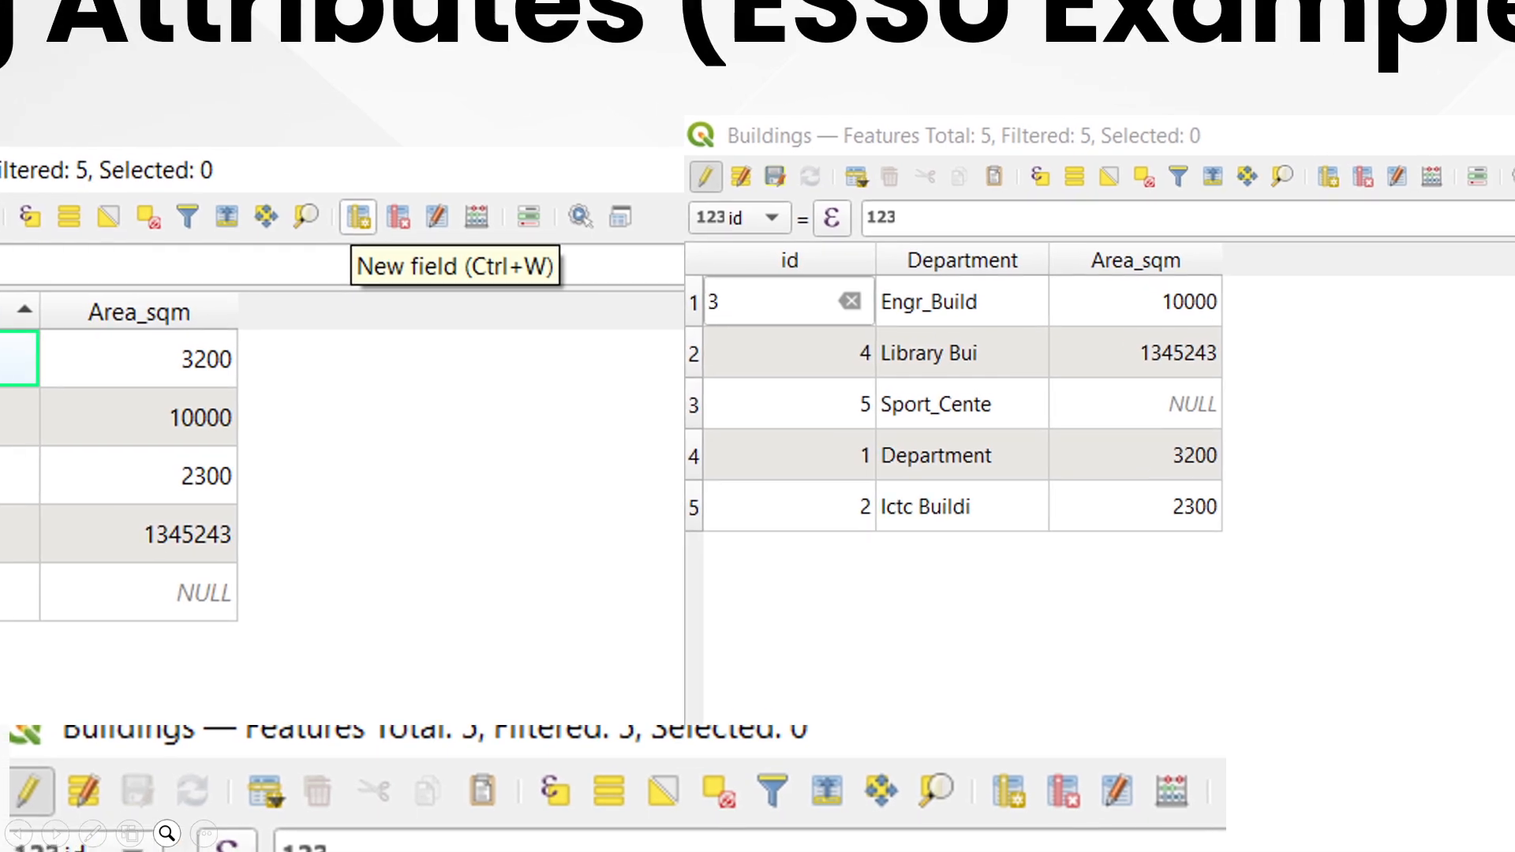
{"action": "left_click_drag", "start_coordinate": [1184, 552], "coordinate": [223, 316]}
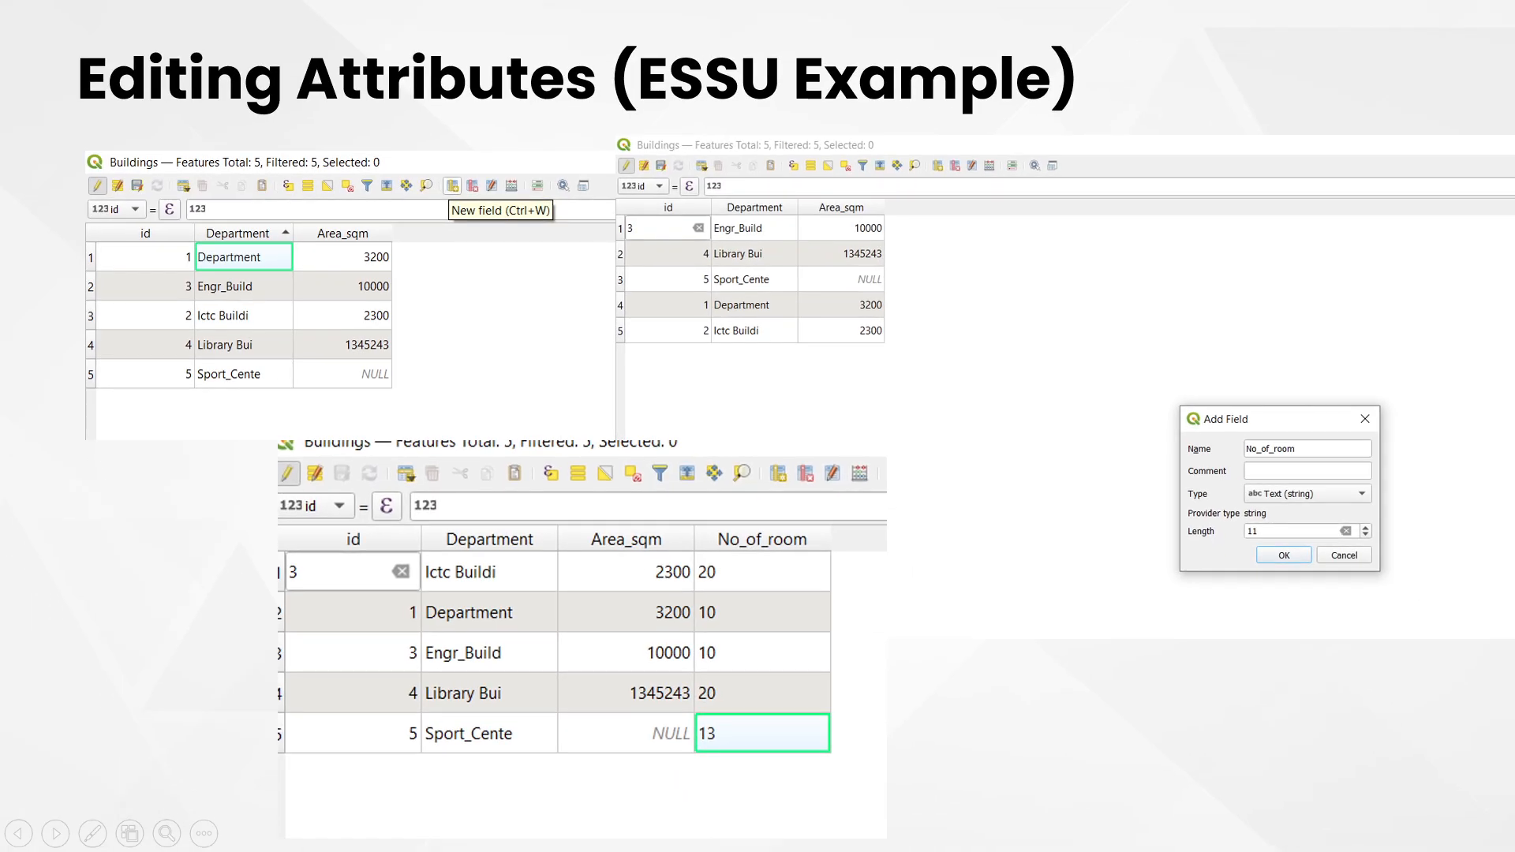
Switch to QGIS and open the attribute table of the Polygons layer
{"action": "key", "text": "alt+Tab"}
{"action": "key", "text": "alt+Tab"}
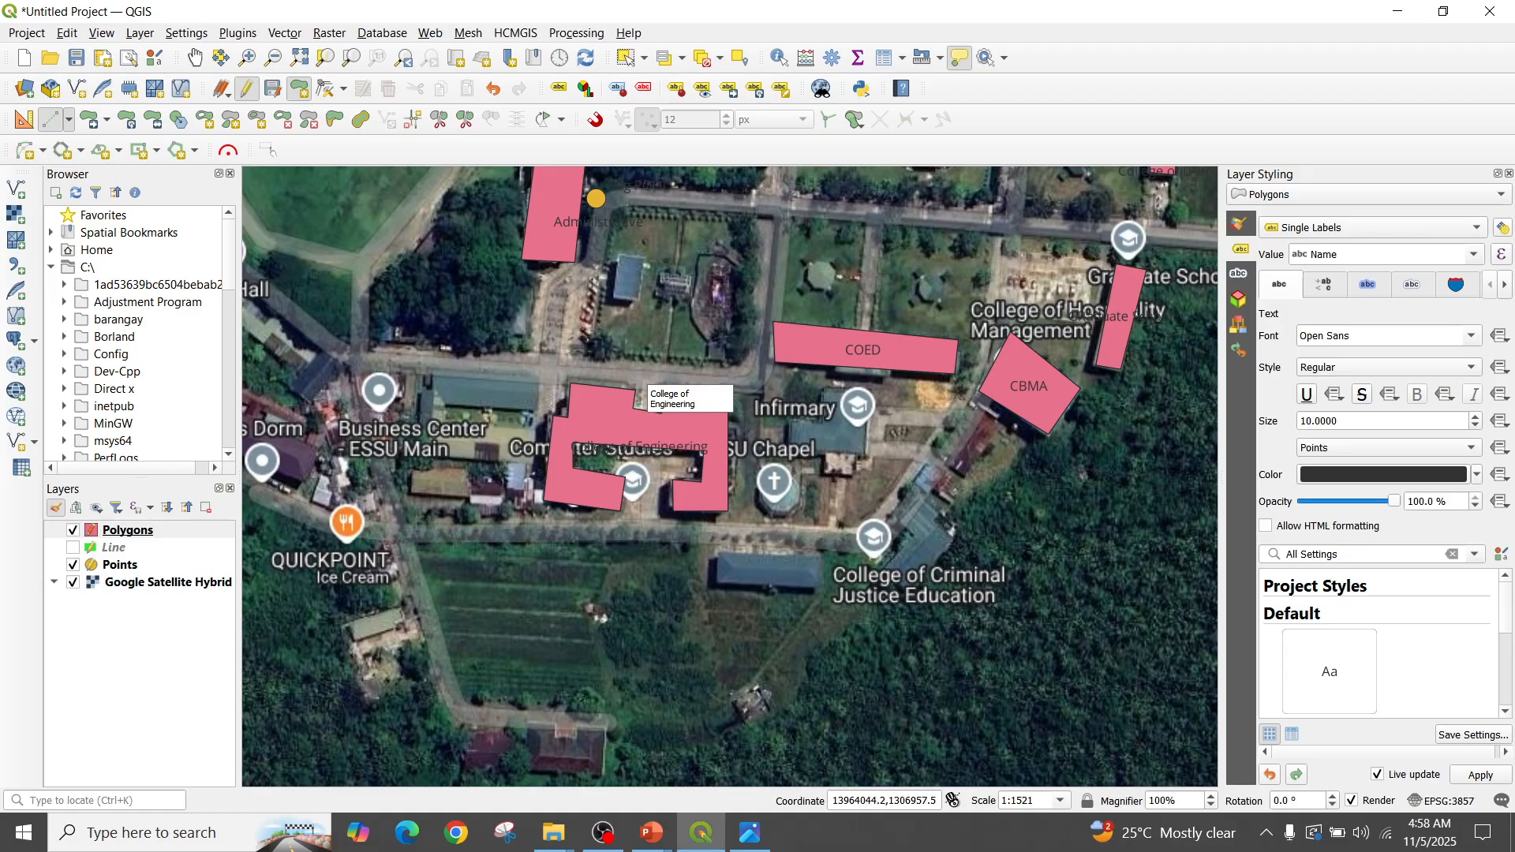
{"action": "left_click", "coordinate": [127, 530]}
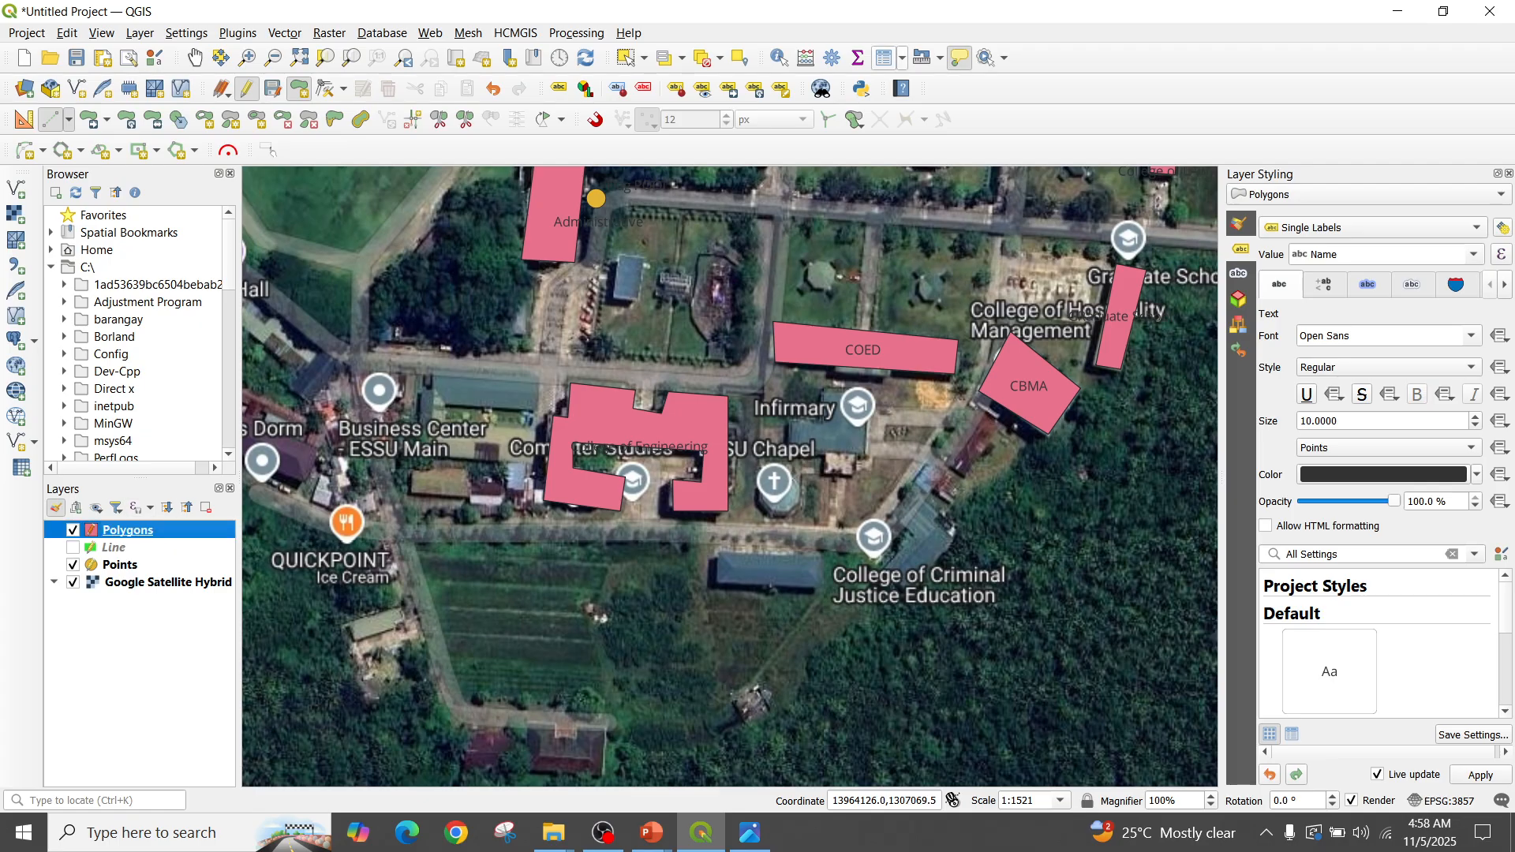
{"action": "left_click", "coordinate": [884, 57]}
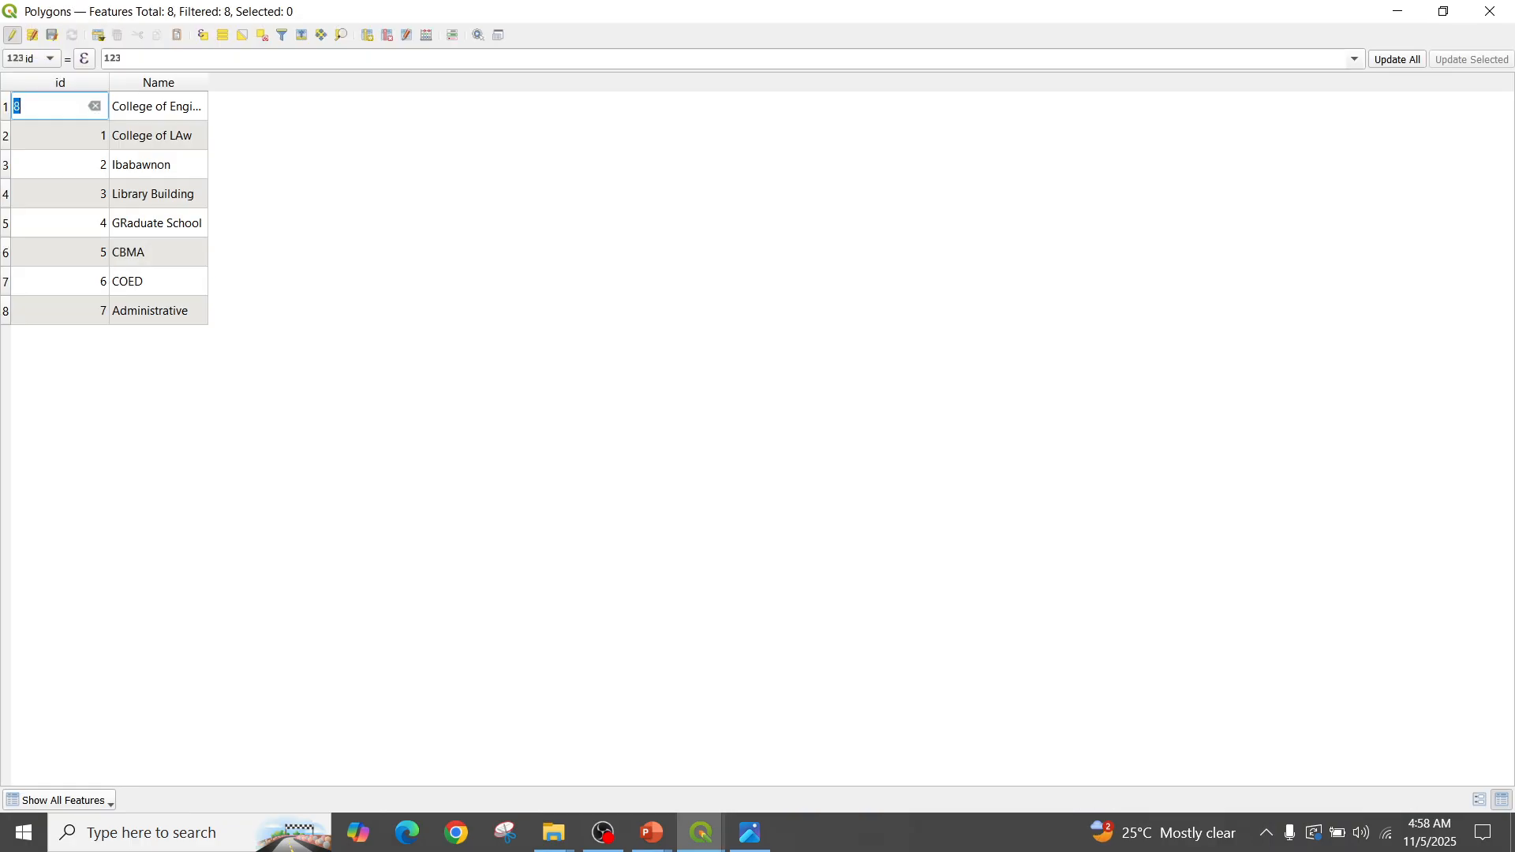
Add a No_of_Room field of type Integer (64 bit) with length 100 to the Polygons attribute table
{"action": "key", "text": "ctrl+e"}
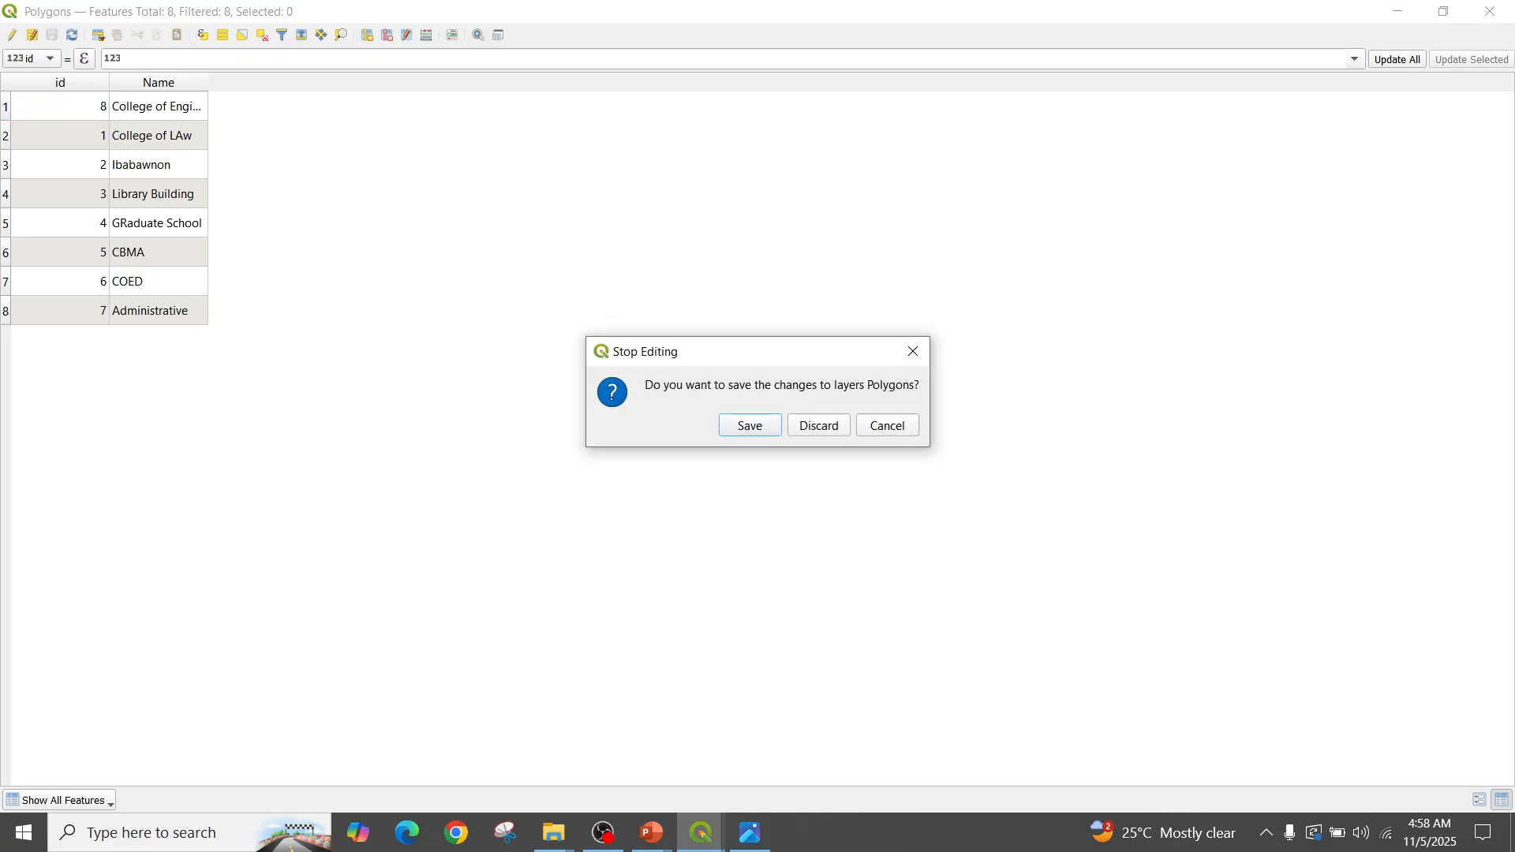
{"action": "left_click", "coordinate": [913, 351]}
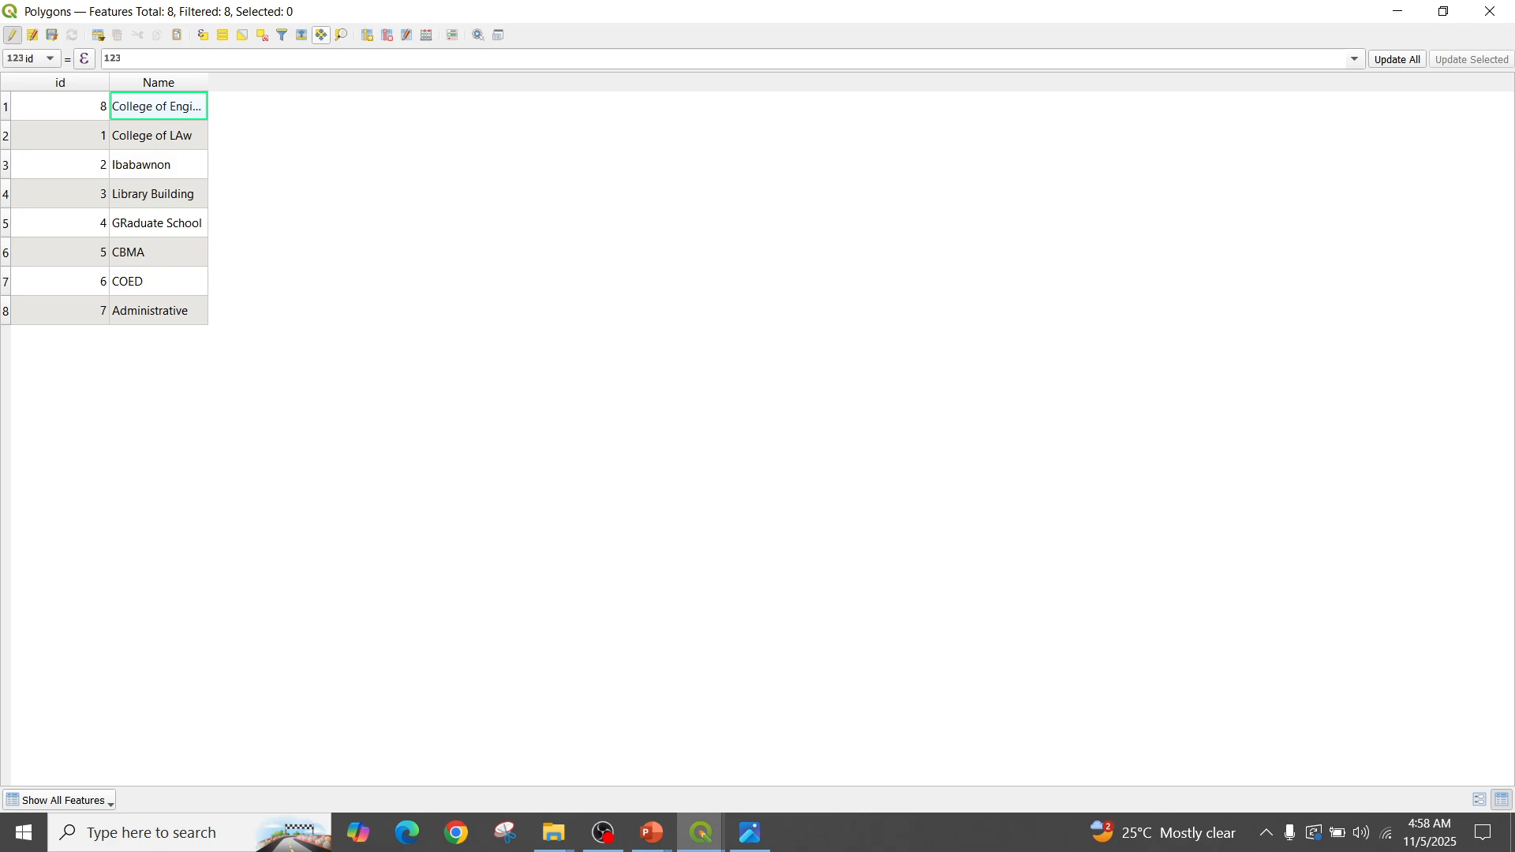
{"action": "left_click", "coordinate": [367, 34]}
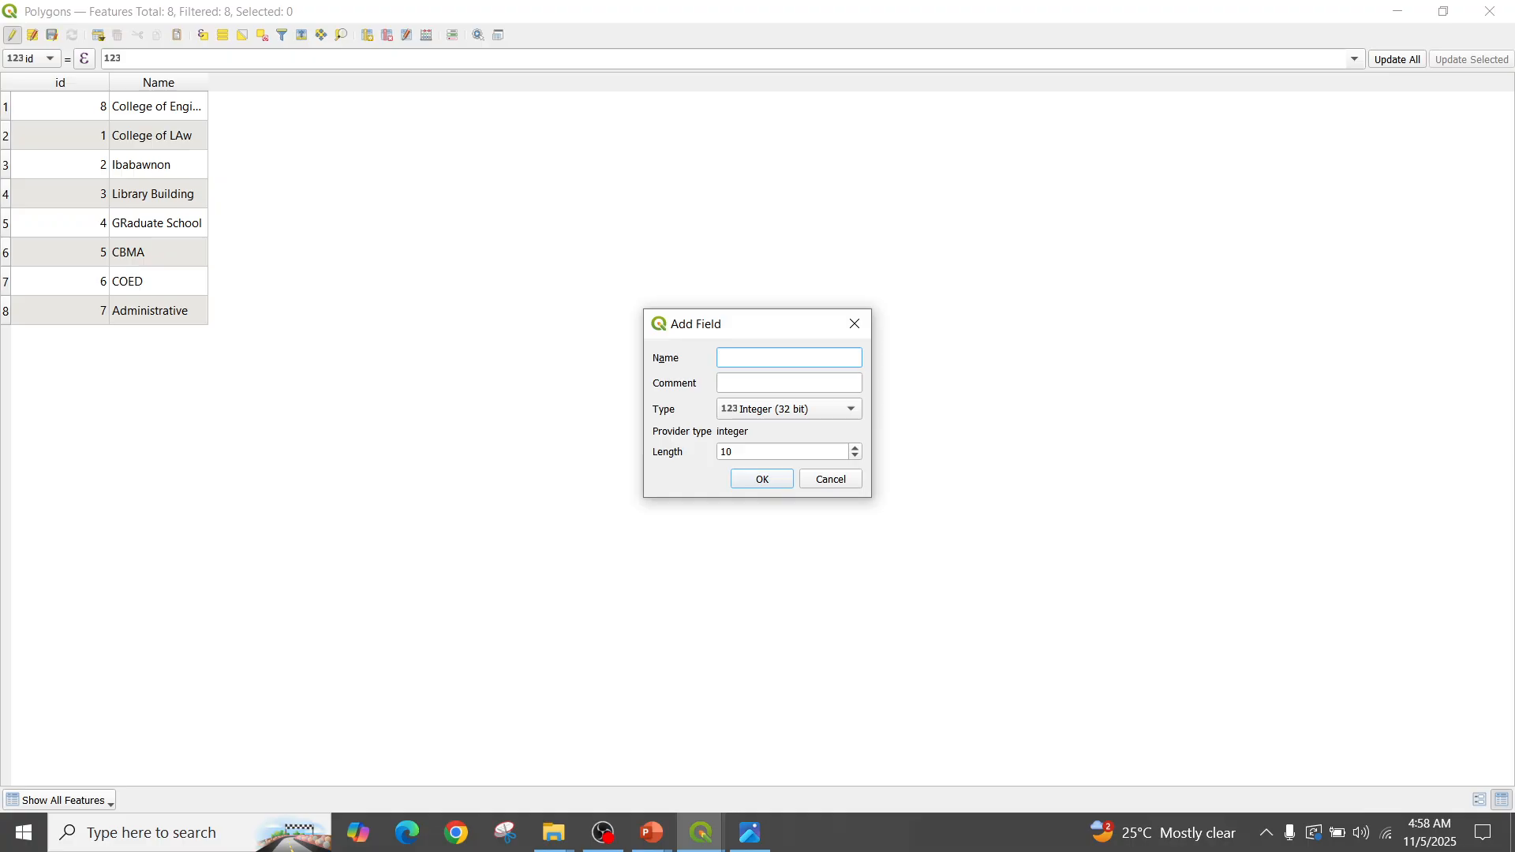
{"action": "type", "text": "No_of_Room"}
{"action": "left_click", "coordinate": [789, 409]}
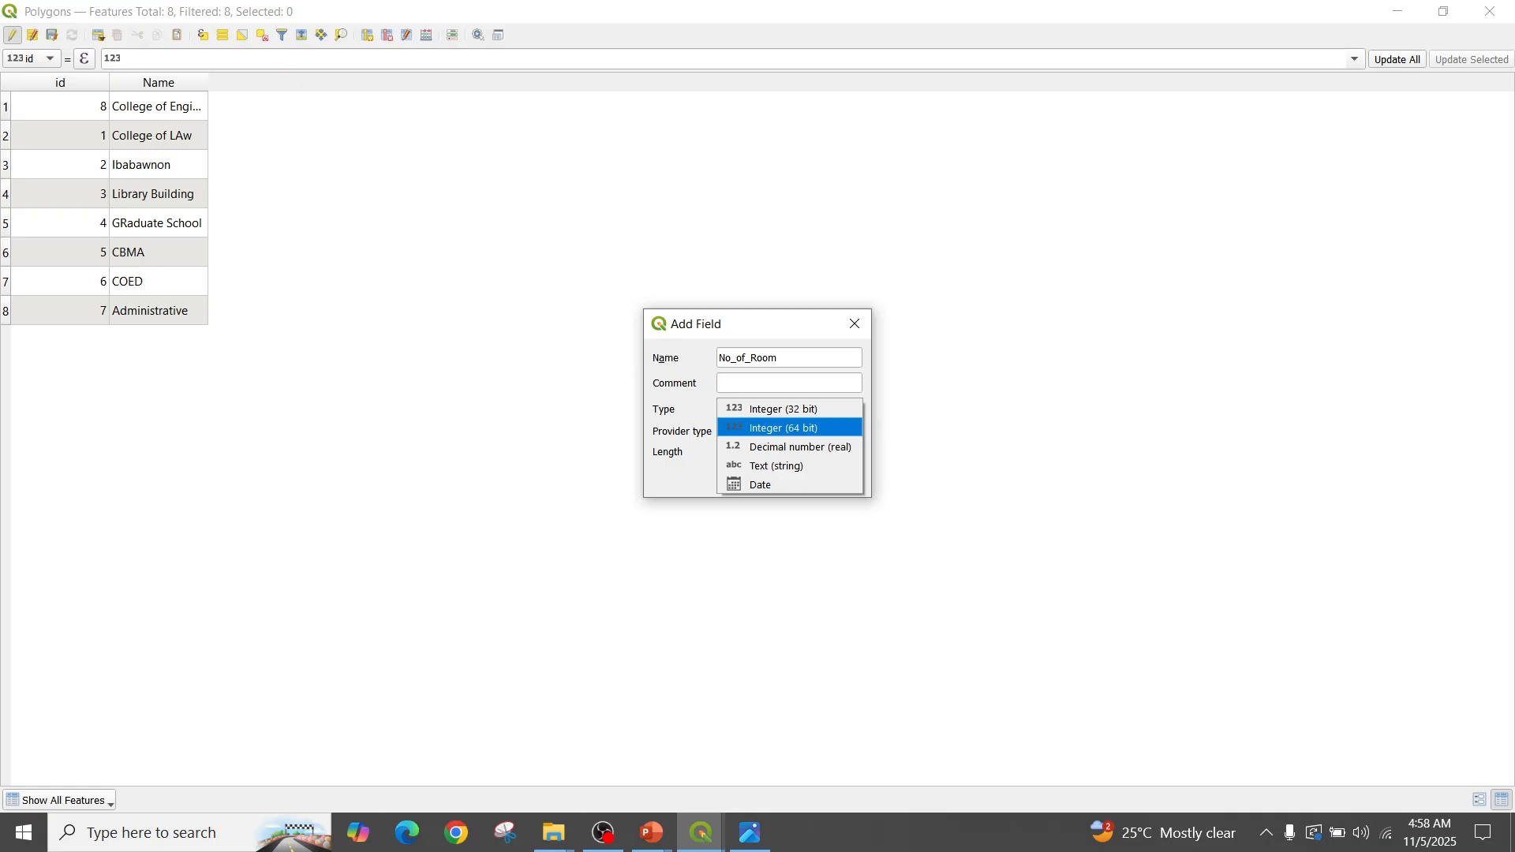
{"action": "left_click", "coordinate": [783, 428]}
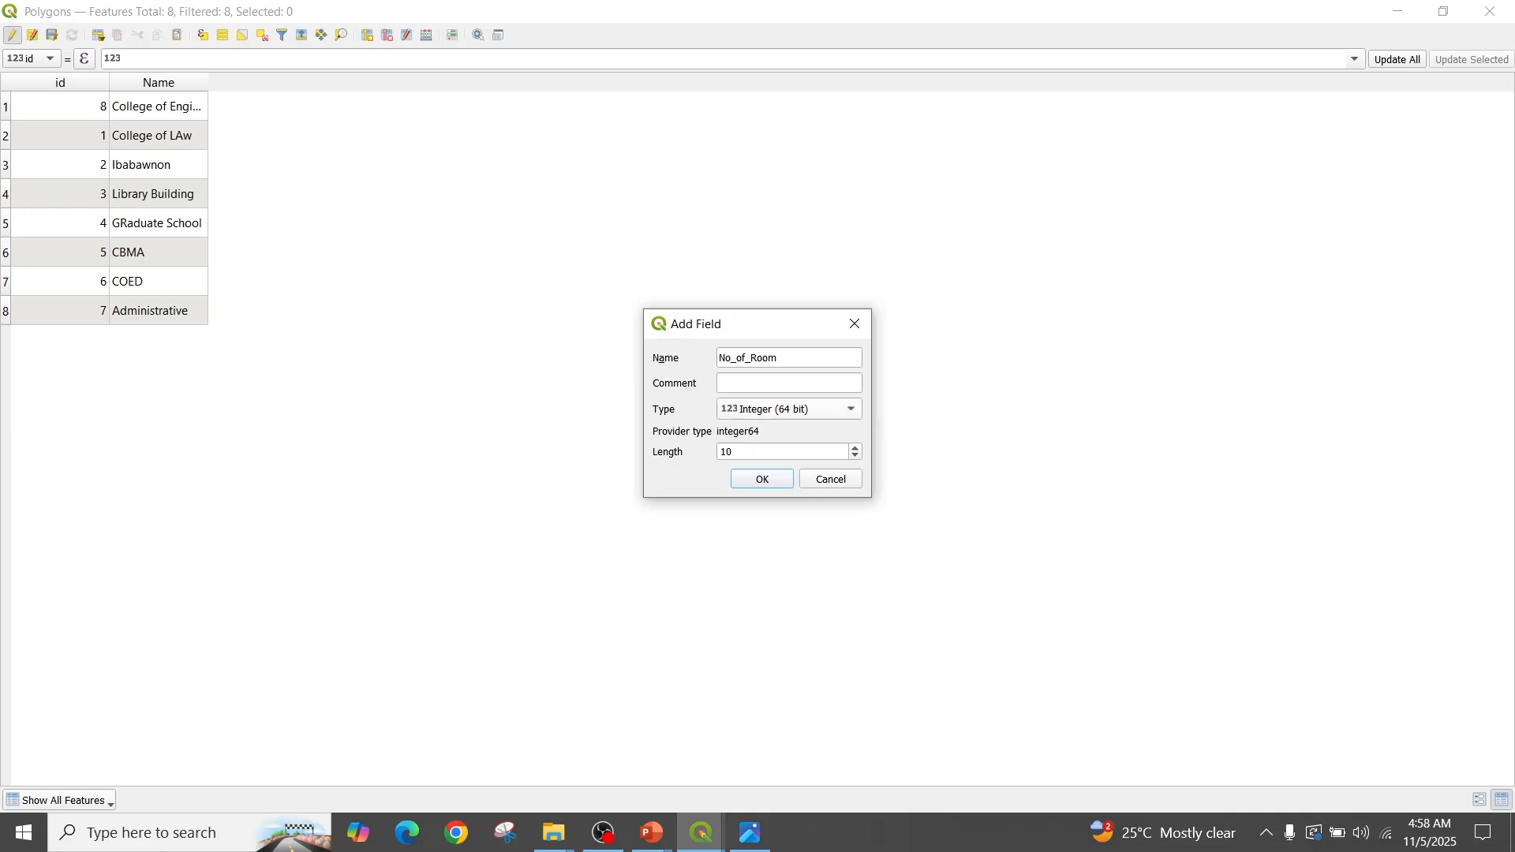
{"action": "key", "text": "Tab"}
{"action": "type", "text": "100"}
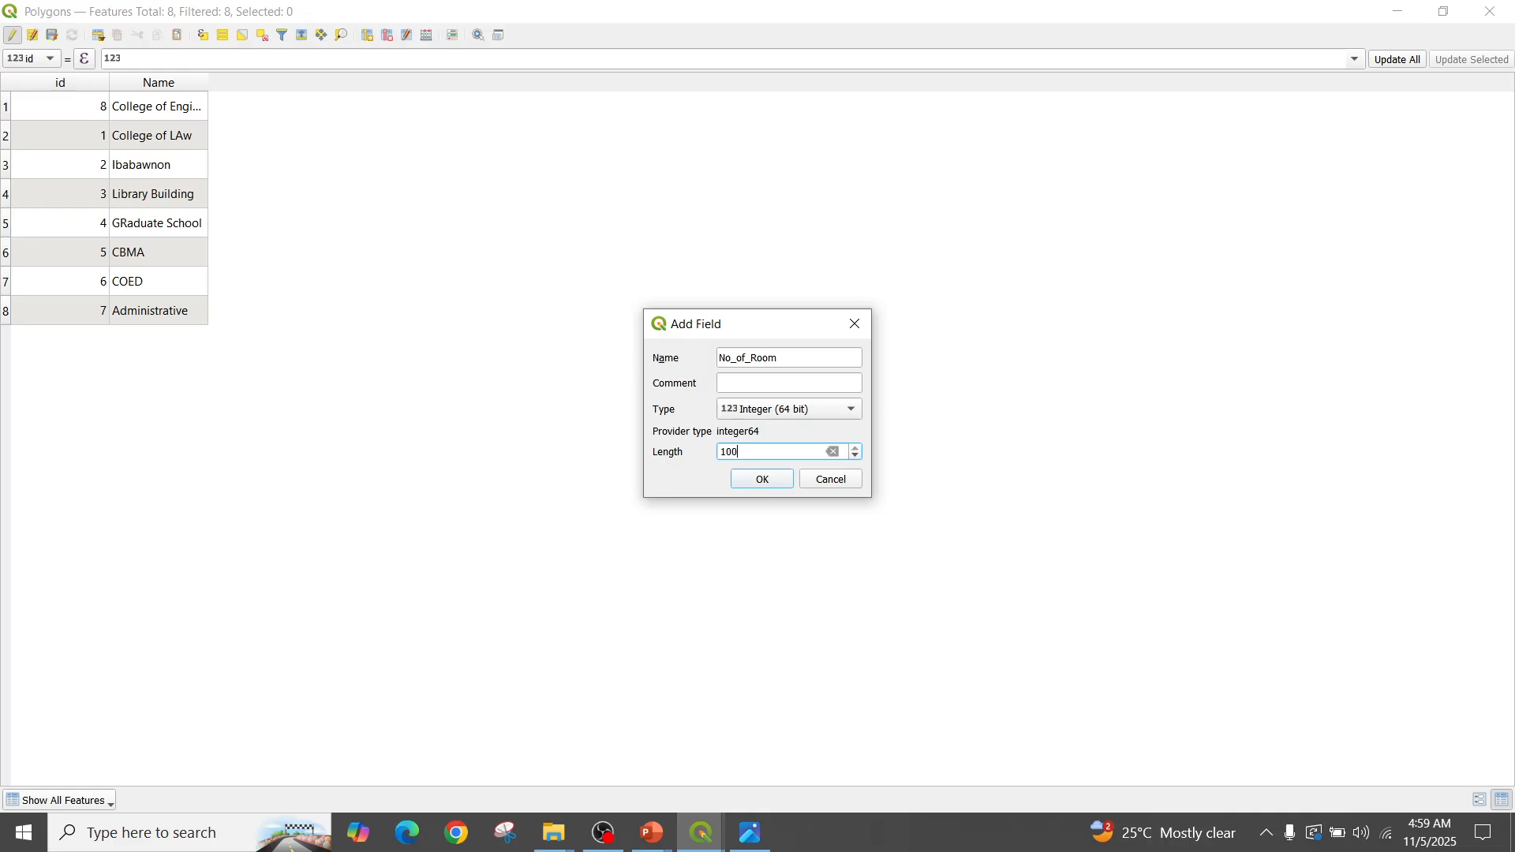
{"action": "key", "text": "Return"}
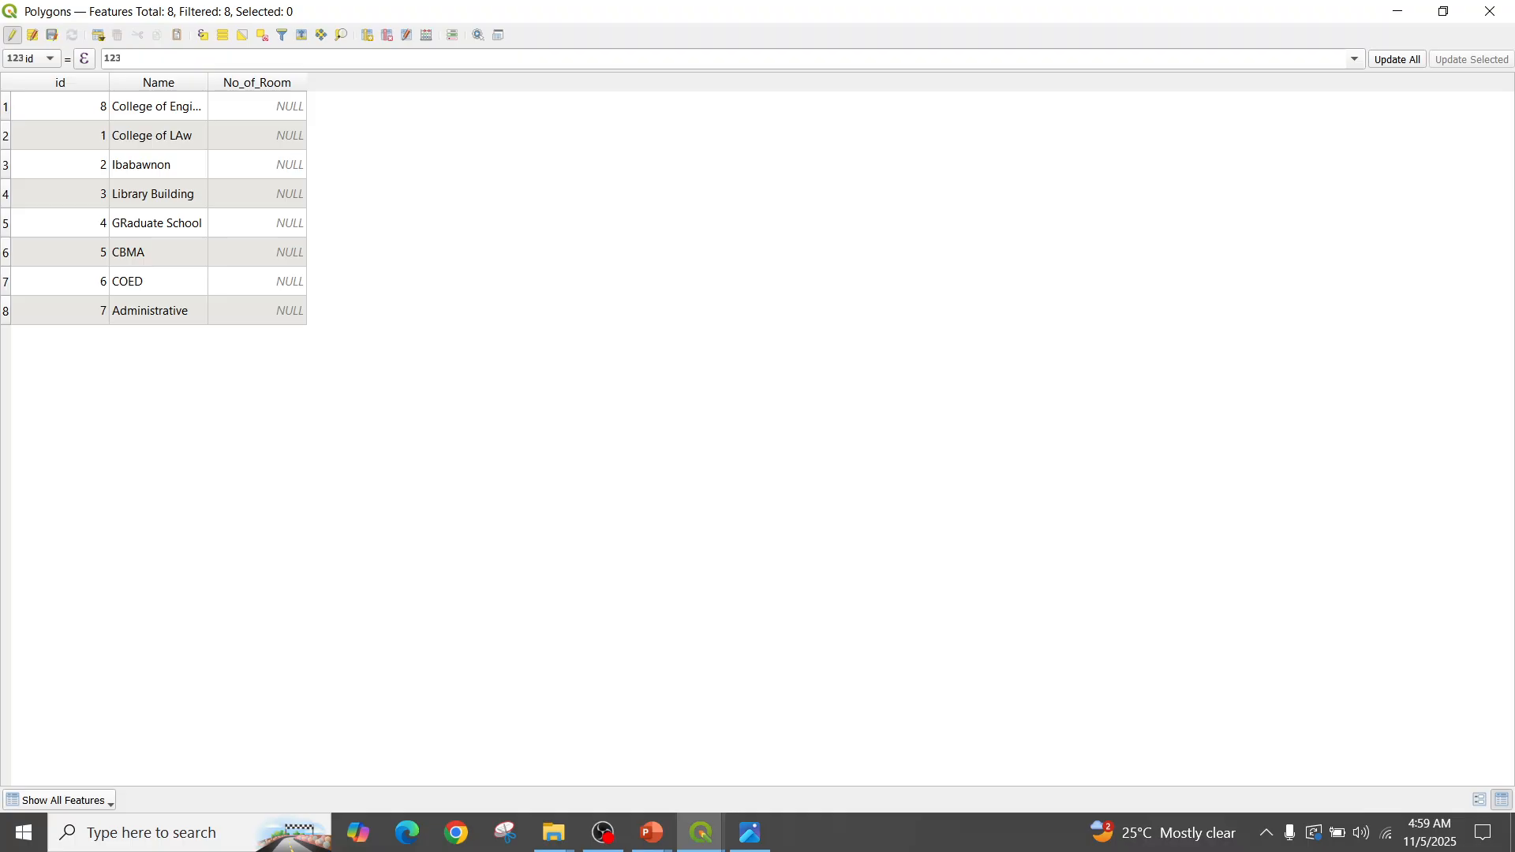
Fill in No_of_Room as 20 for College of Engineering, 10 for College of LAw and 2 for Ibabawnon
{"action": "right_click", "coordinate": [263, 102]}
{"action": "key", "text": "Escape"}
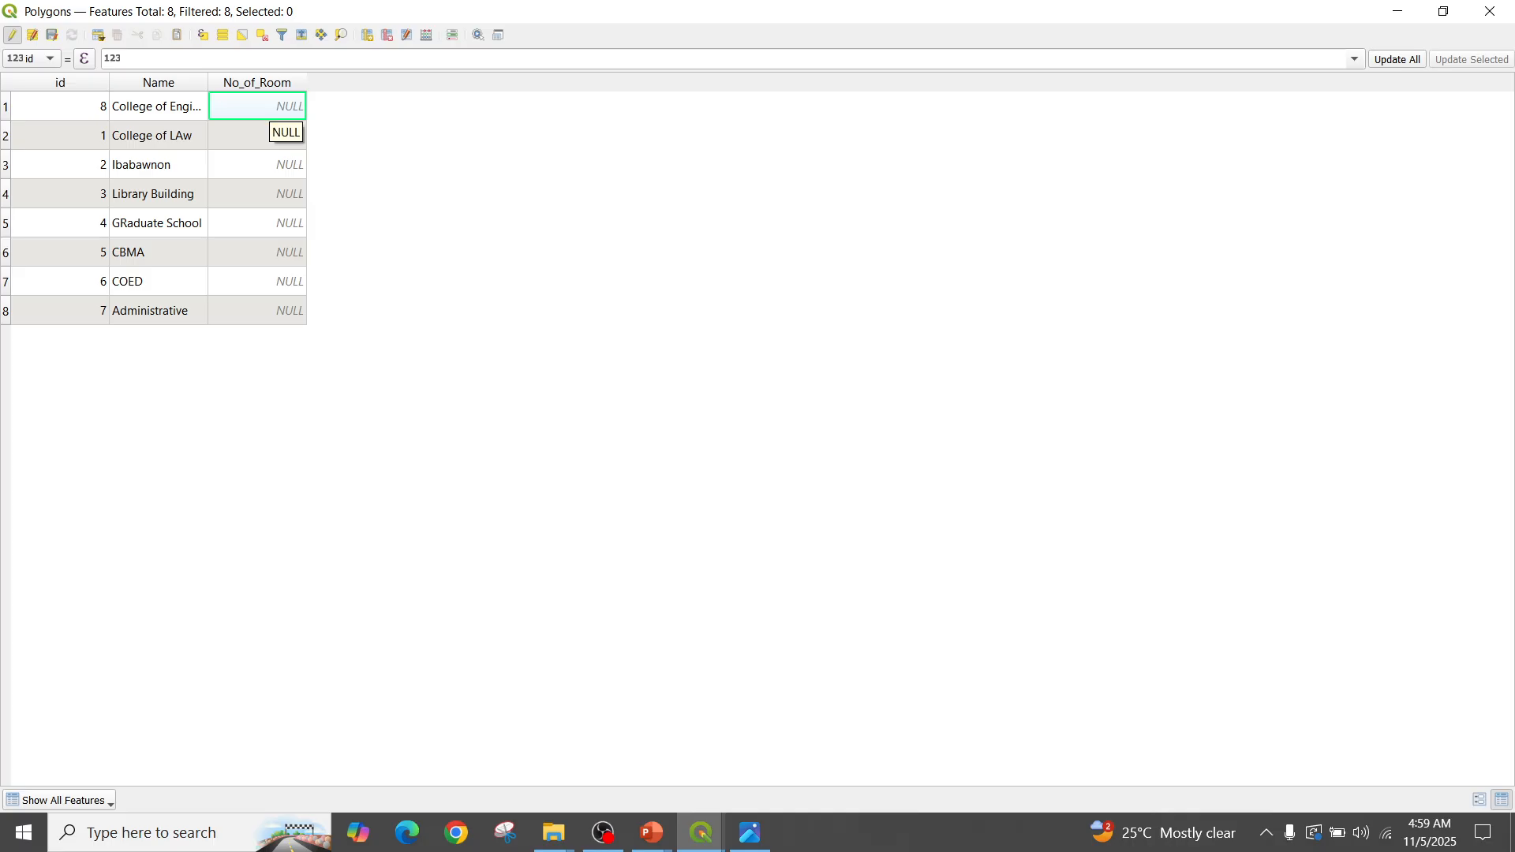
{"action": "double_click", "coordinate": [267, 108]}
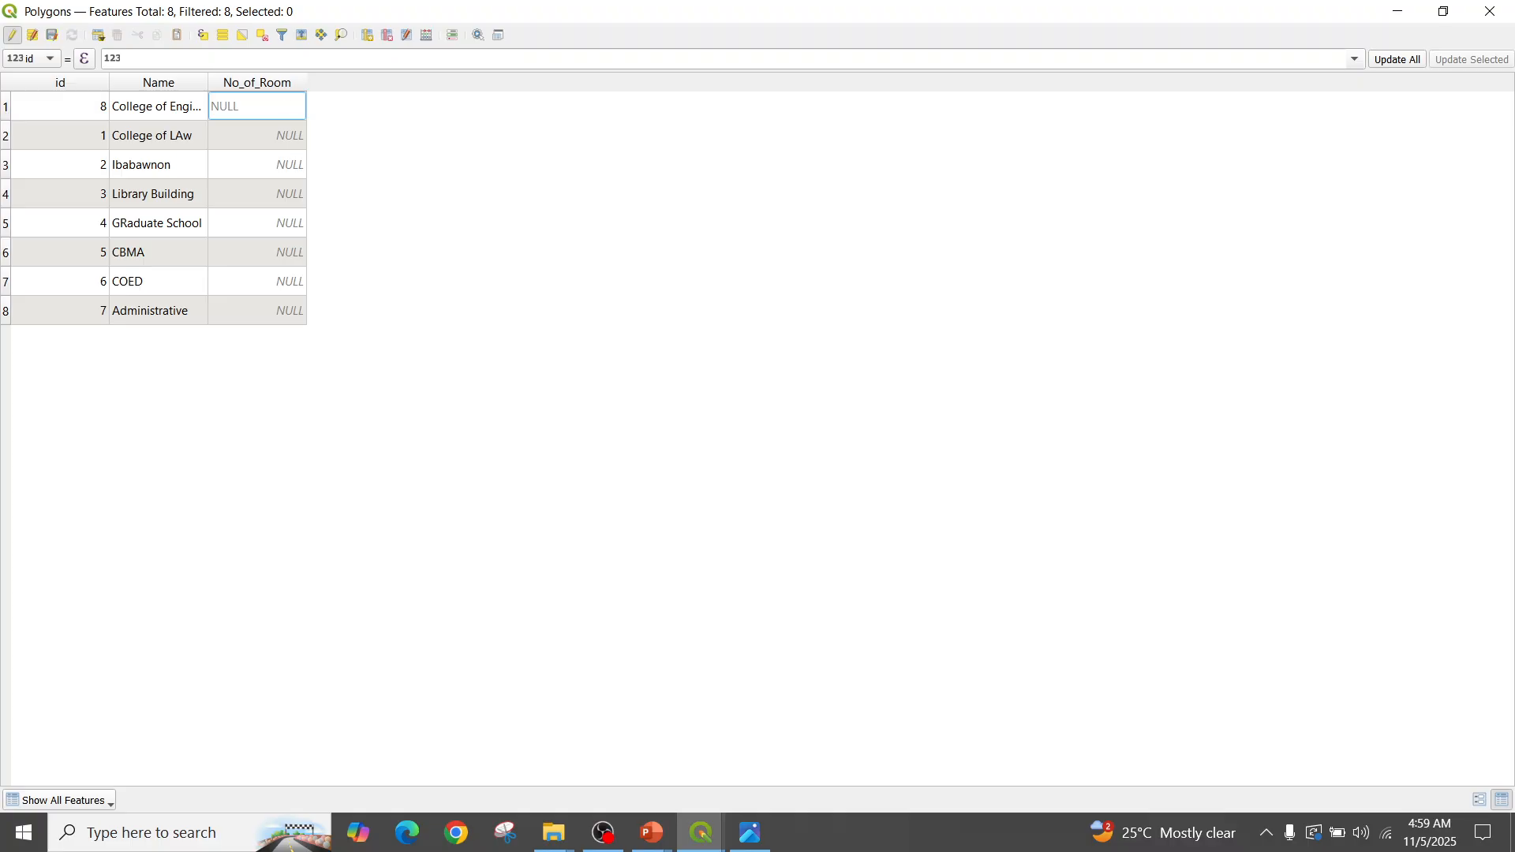
{"action": "type", "text": "20"}
{"action": "key", "text": "Down"}
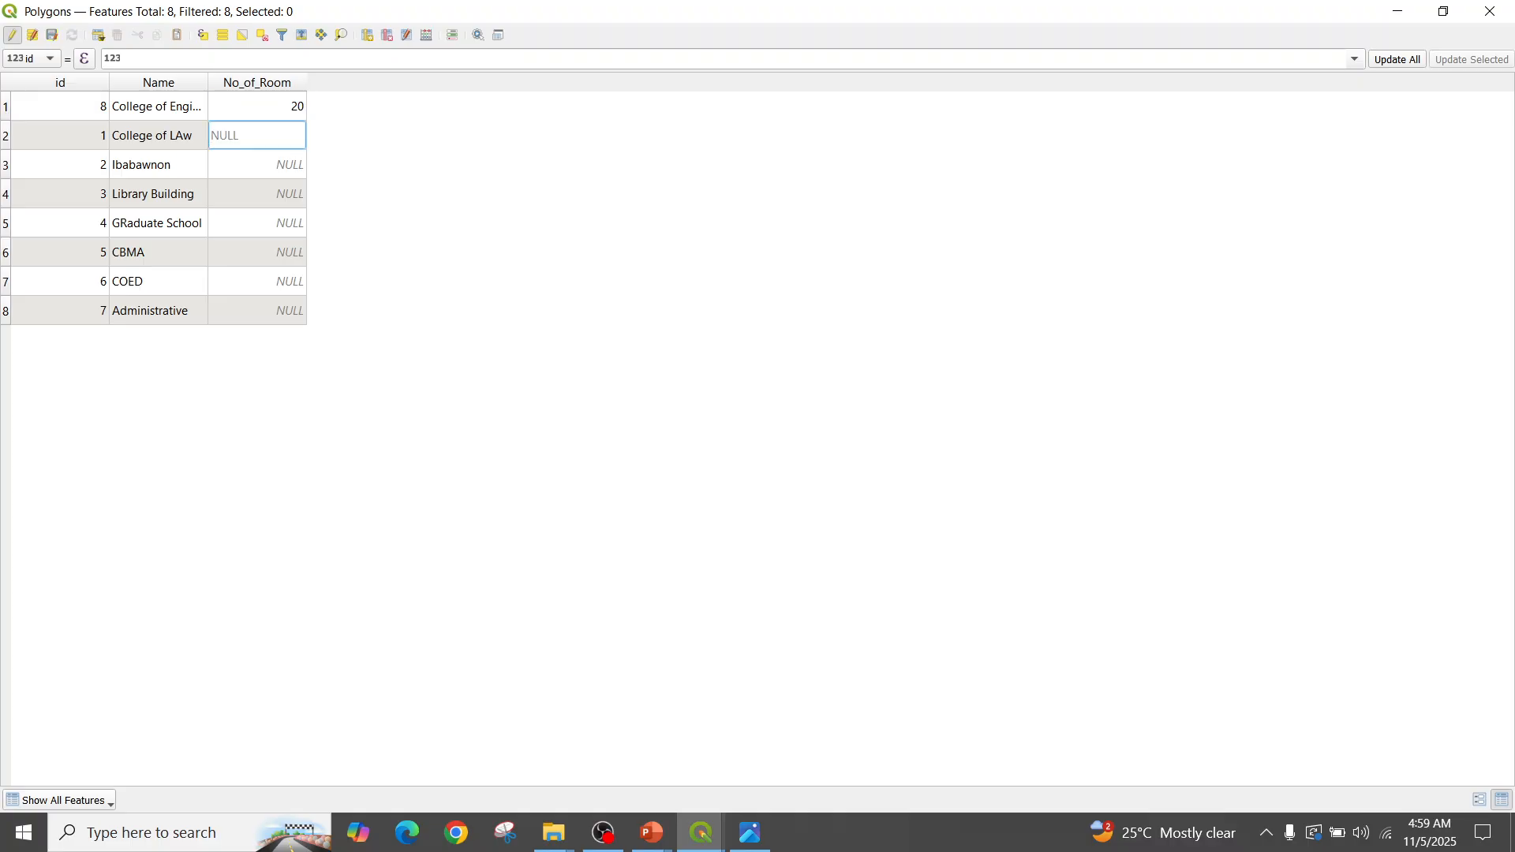
{"action": "type", "text": "10"}
{"action": "key", "text": "Down"}
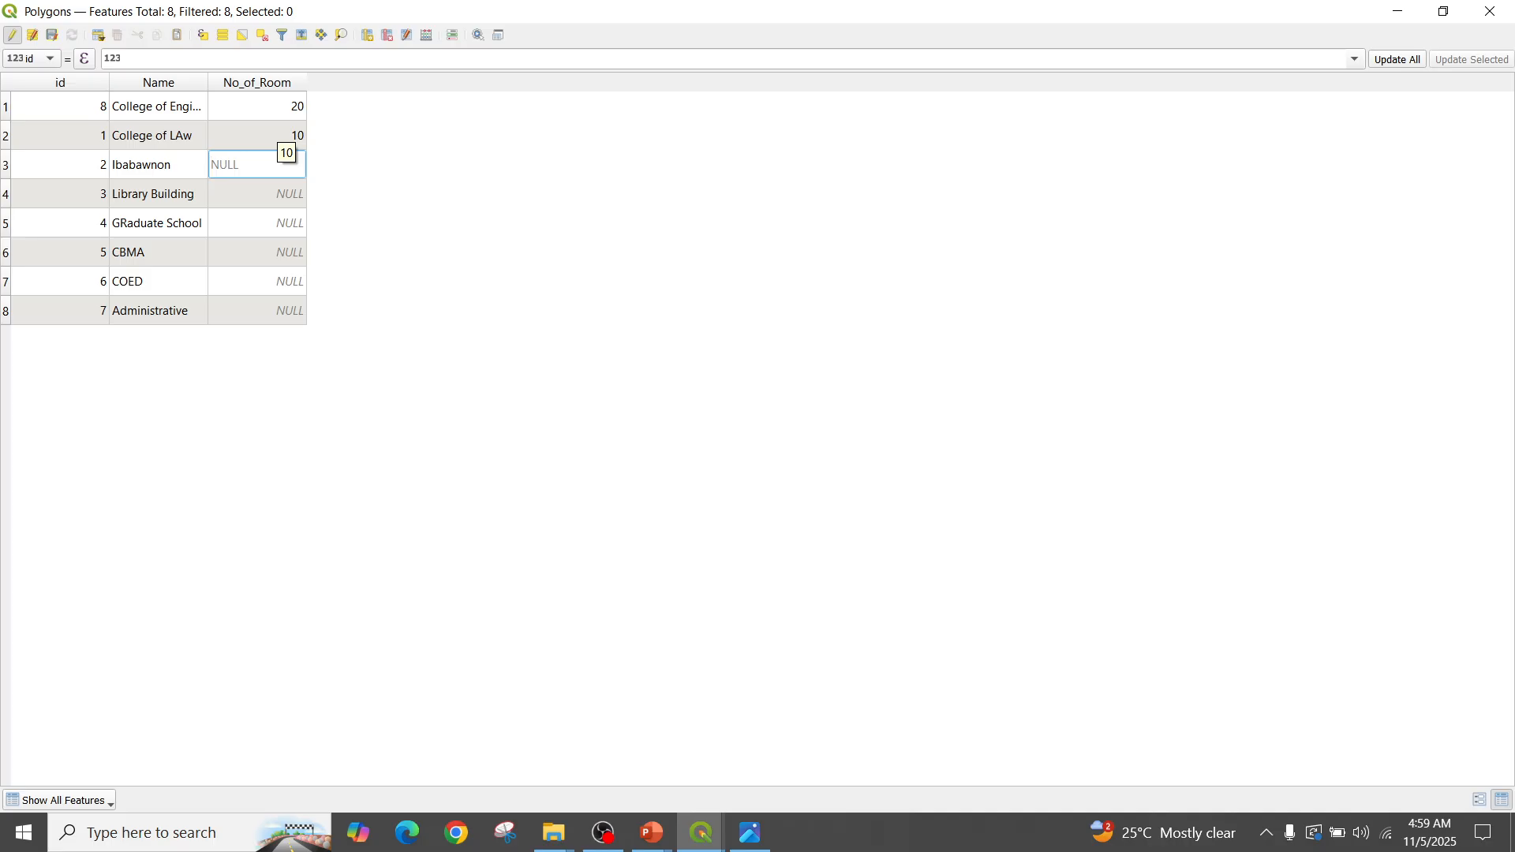
{"action": "type", "text": "2"}
{"action": "key", "text": "Down"}
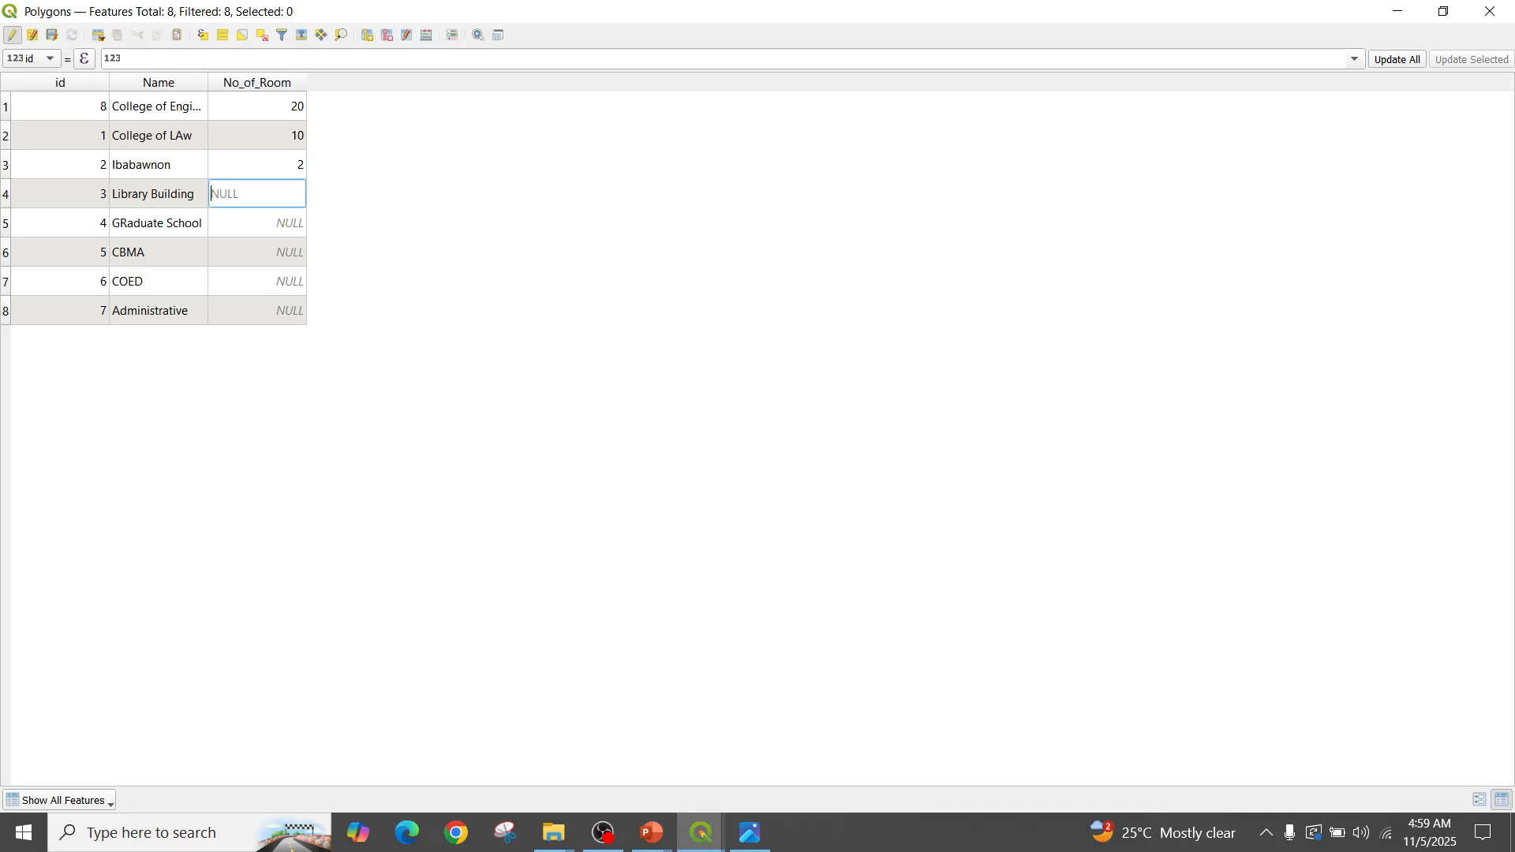
Set No_of_Room to 10 for Library Building, 20 for GRaduate School, 30 for CBMA, 20 for COED and 15 for Administrative, and save the edits
{"action": "type", "text": "10"}
{"action": "key", "text": "Down"}
{"action": "type", "text": "20"}
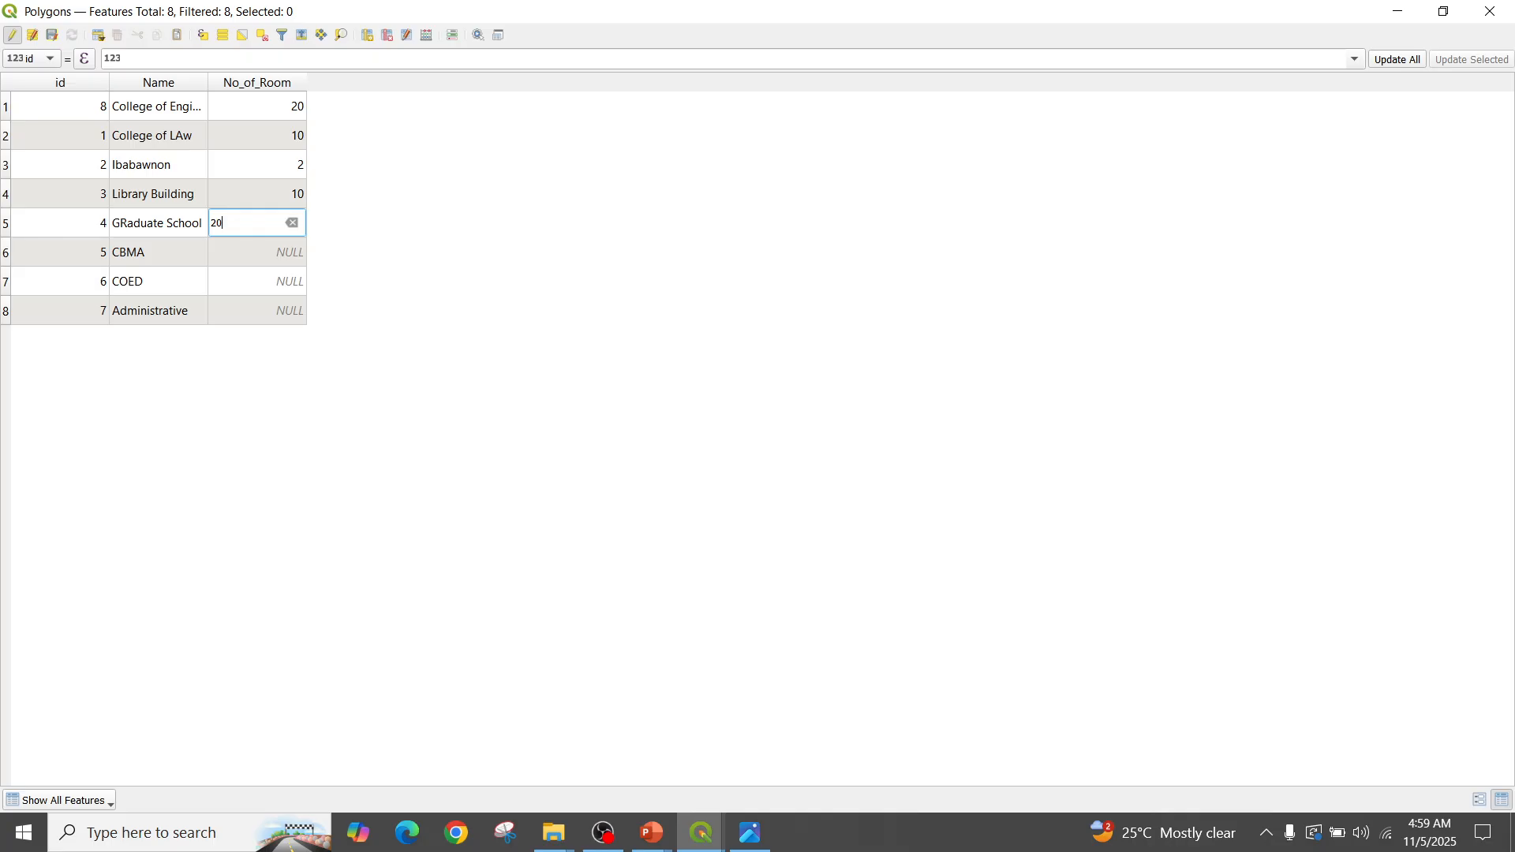
{"action": "key", "text": "Down"}
{"action": "type", "text": "30"}
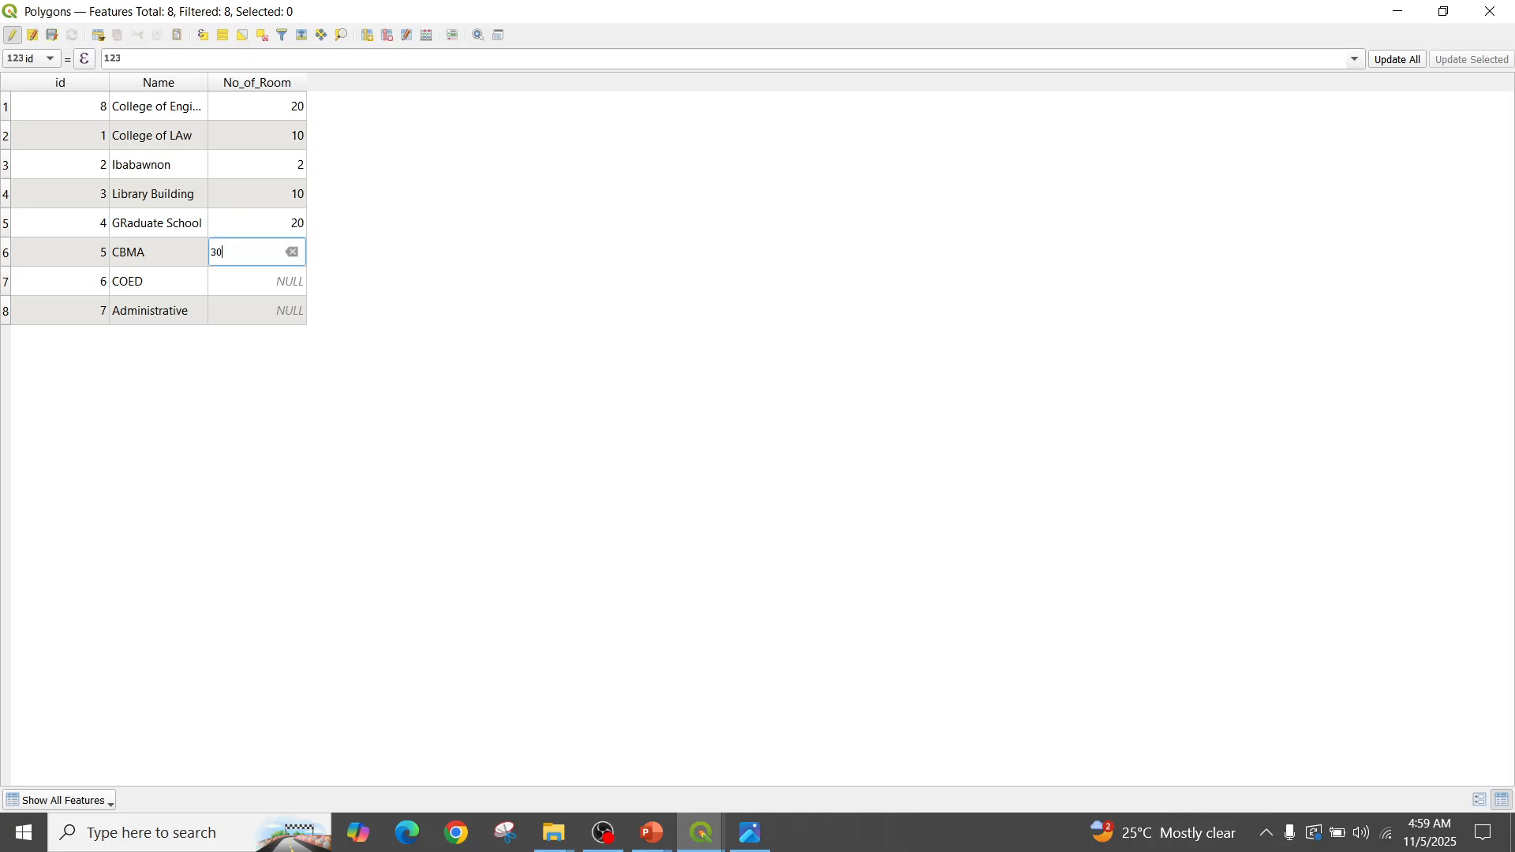
{"action": "key", "text": "Down"}
{"action": "type", "text": "20"}
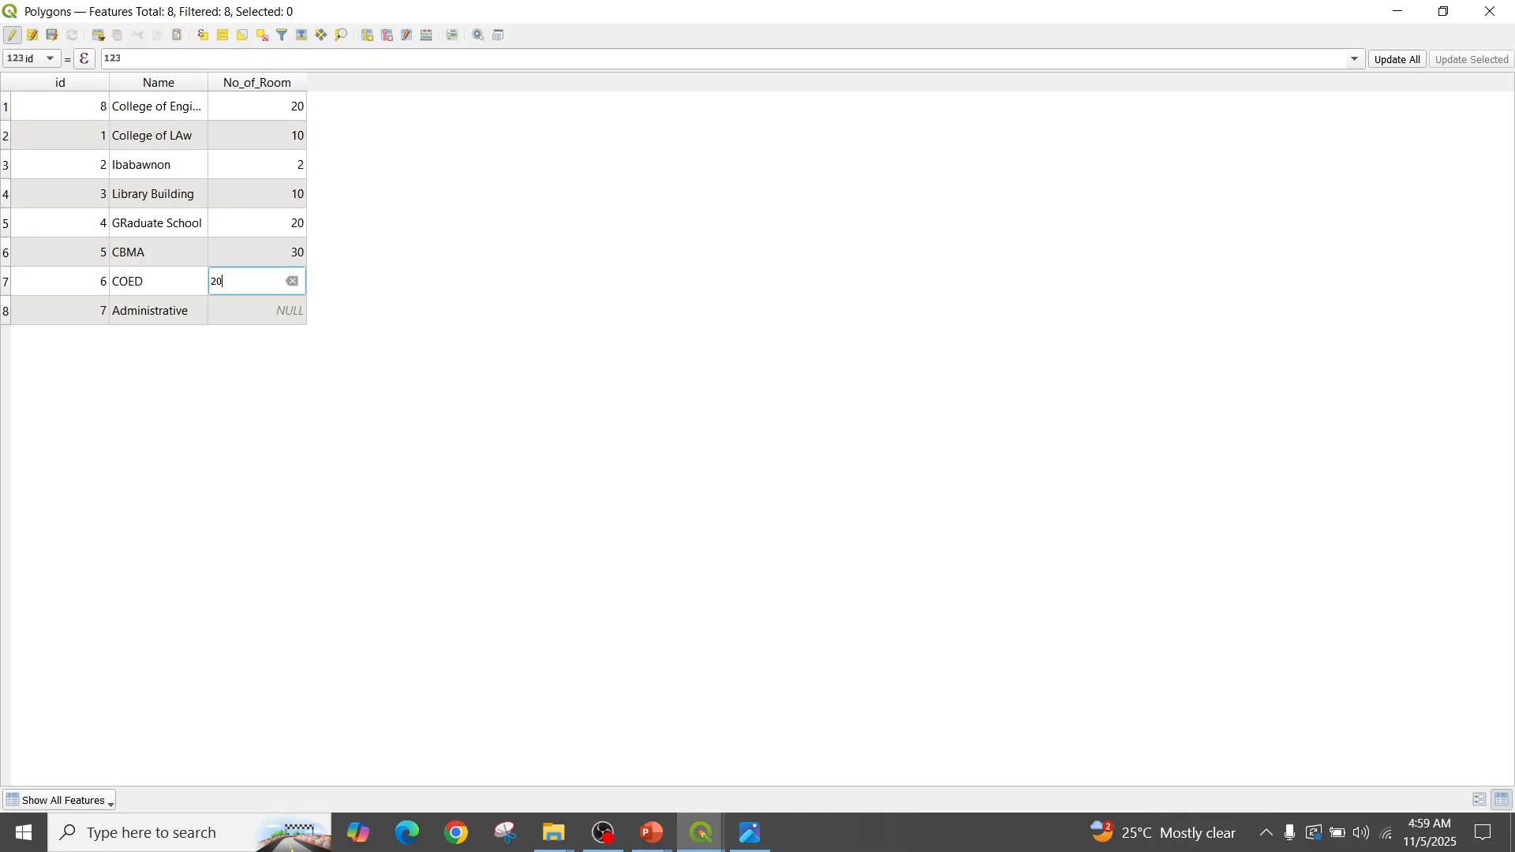
{"action": "key", "text": "Down"}
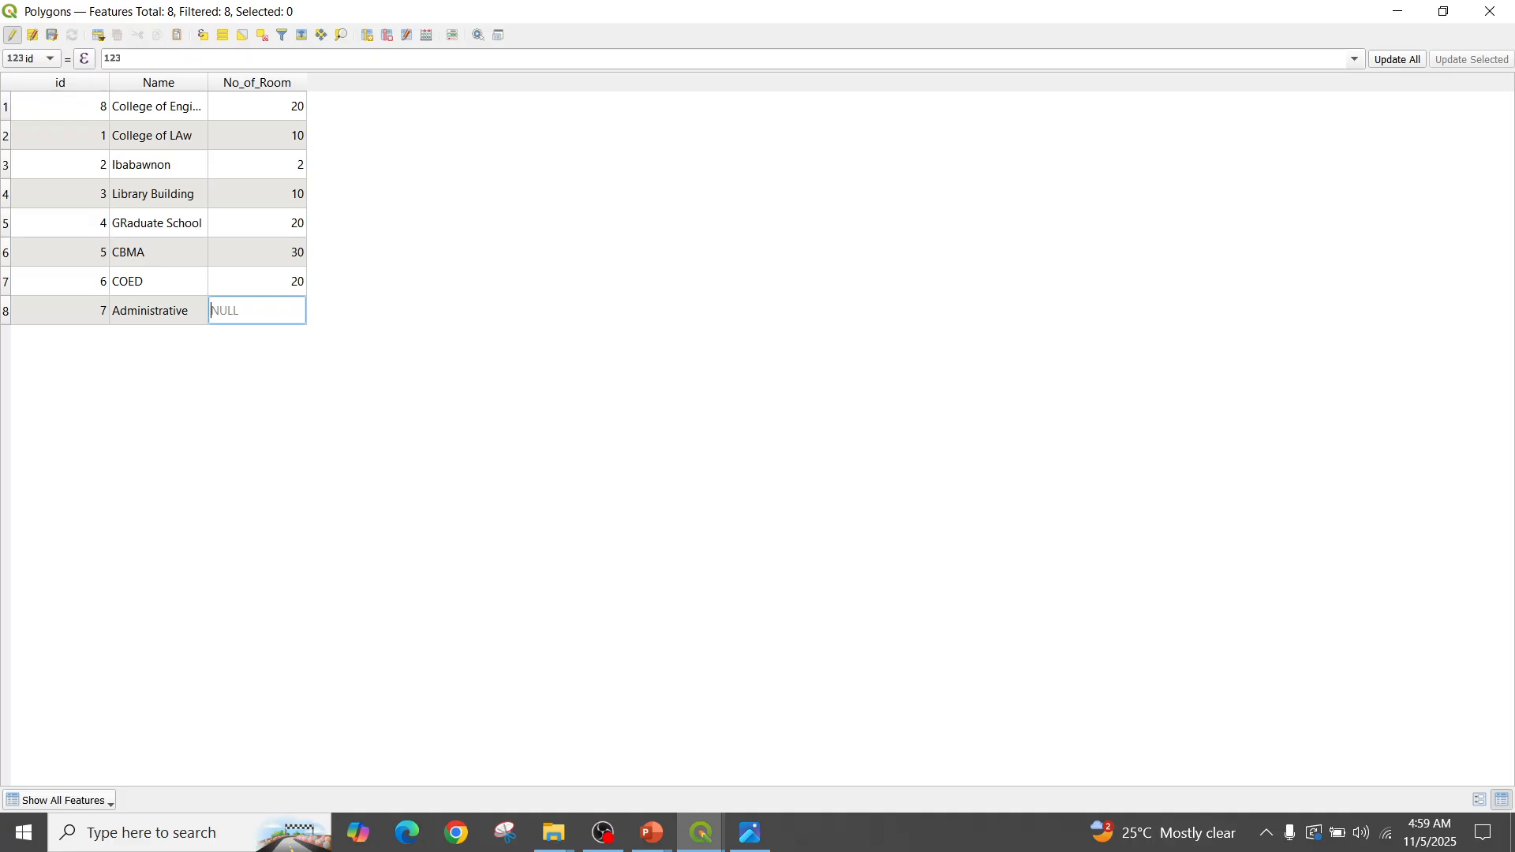
{"action": "type", "text": "15"}
{"action": "key", "text": "Return"}
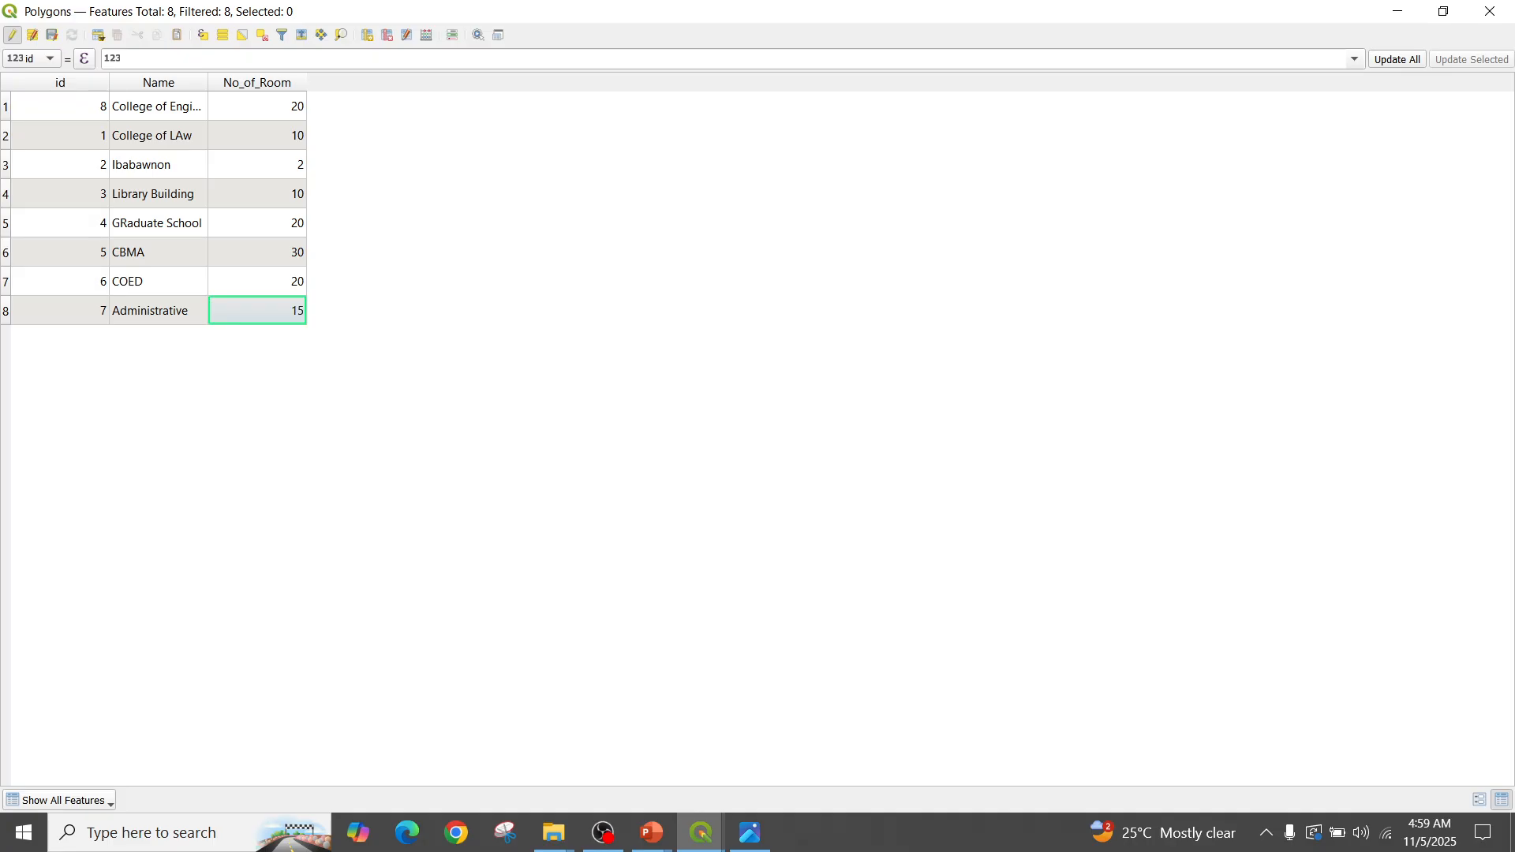
{"action": "key", "text": "ctrl+s"}
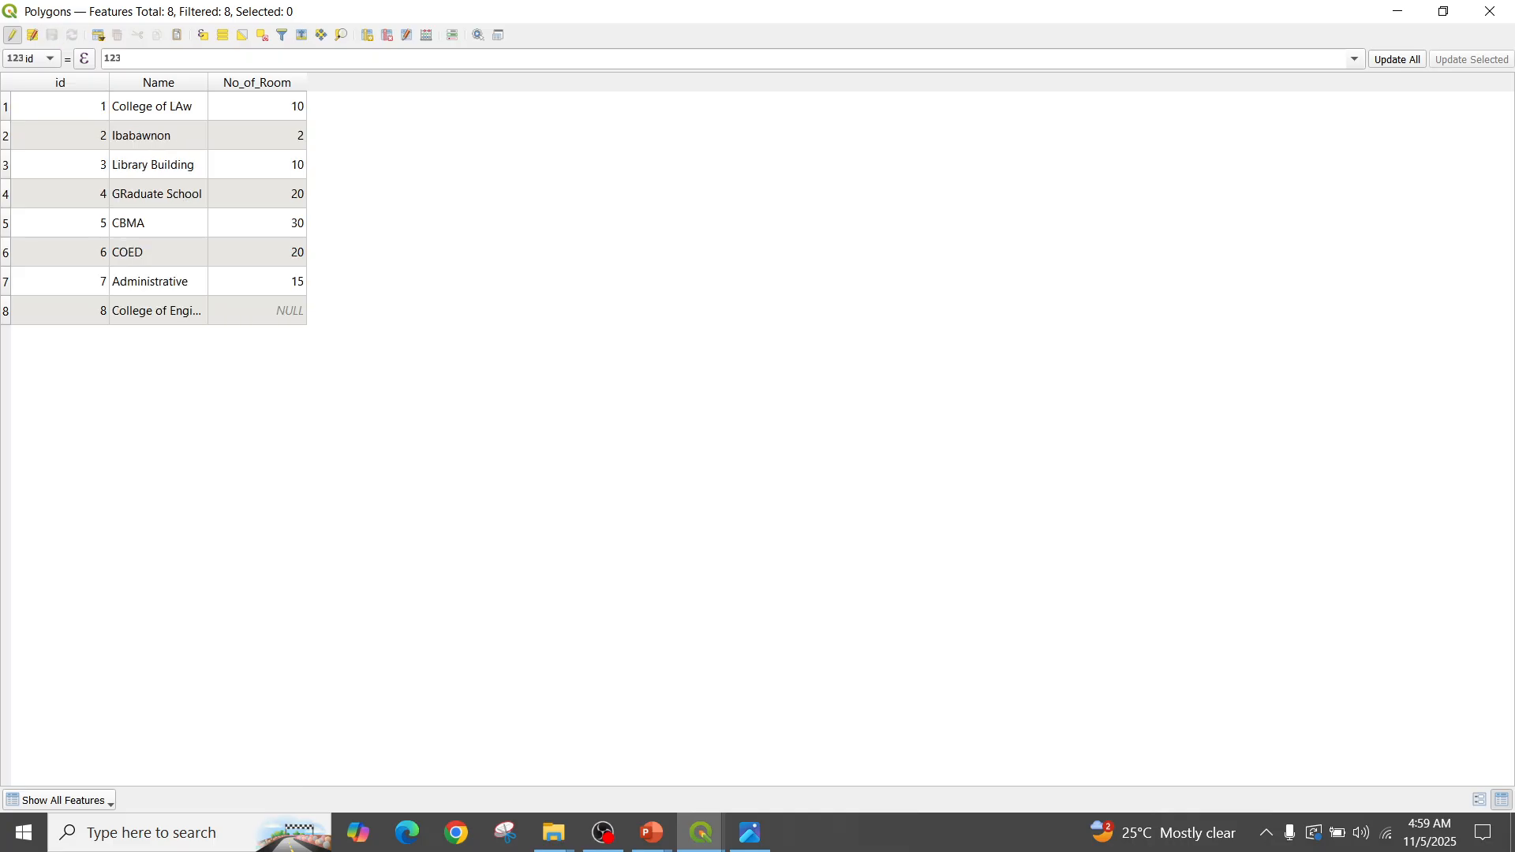
Enter 20 again as No_of_Room for College of Engineering, save the edits and close the attribute table
{"action": "left_click", "coordinate": [257, 311]}
{"action": "type", "text": "20"}
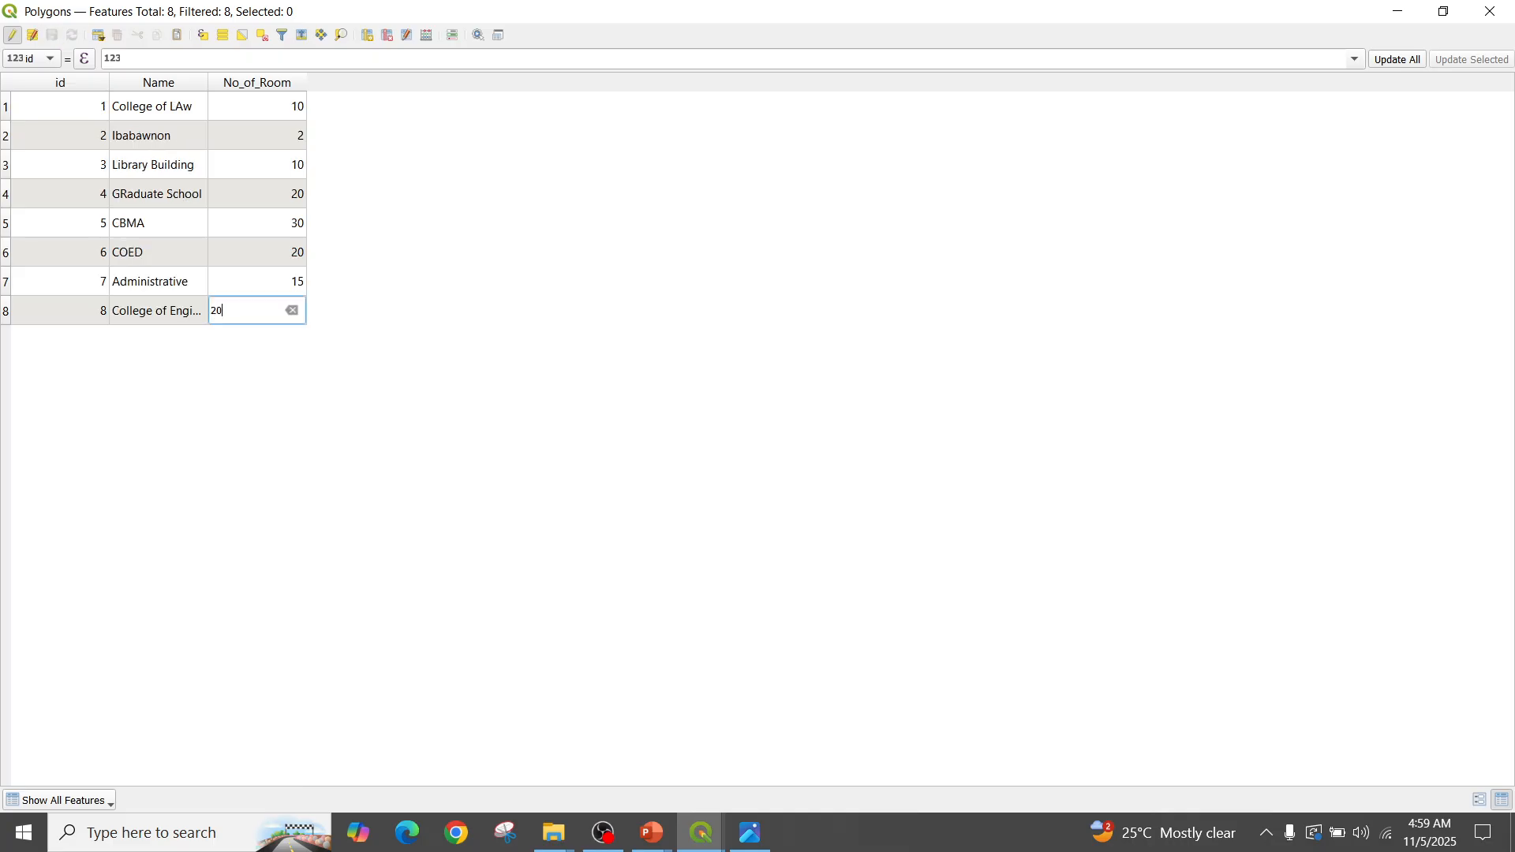
{"action": "key", "text": "Return"}
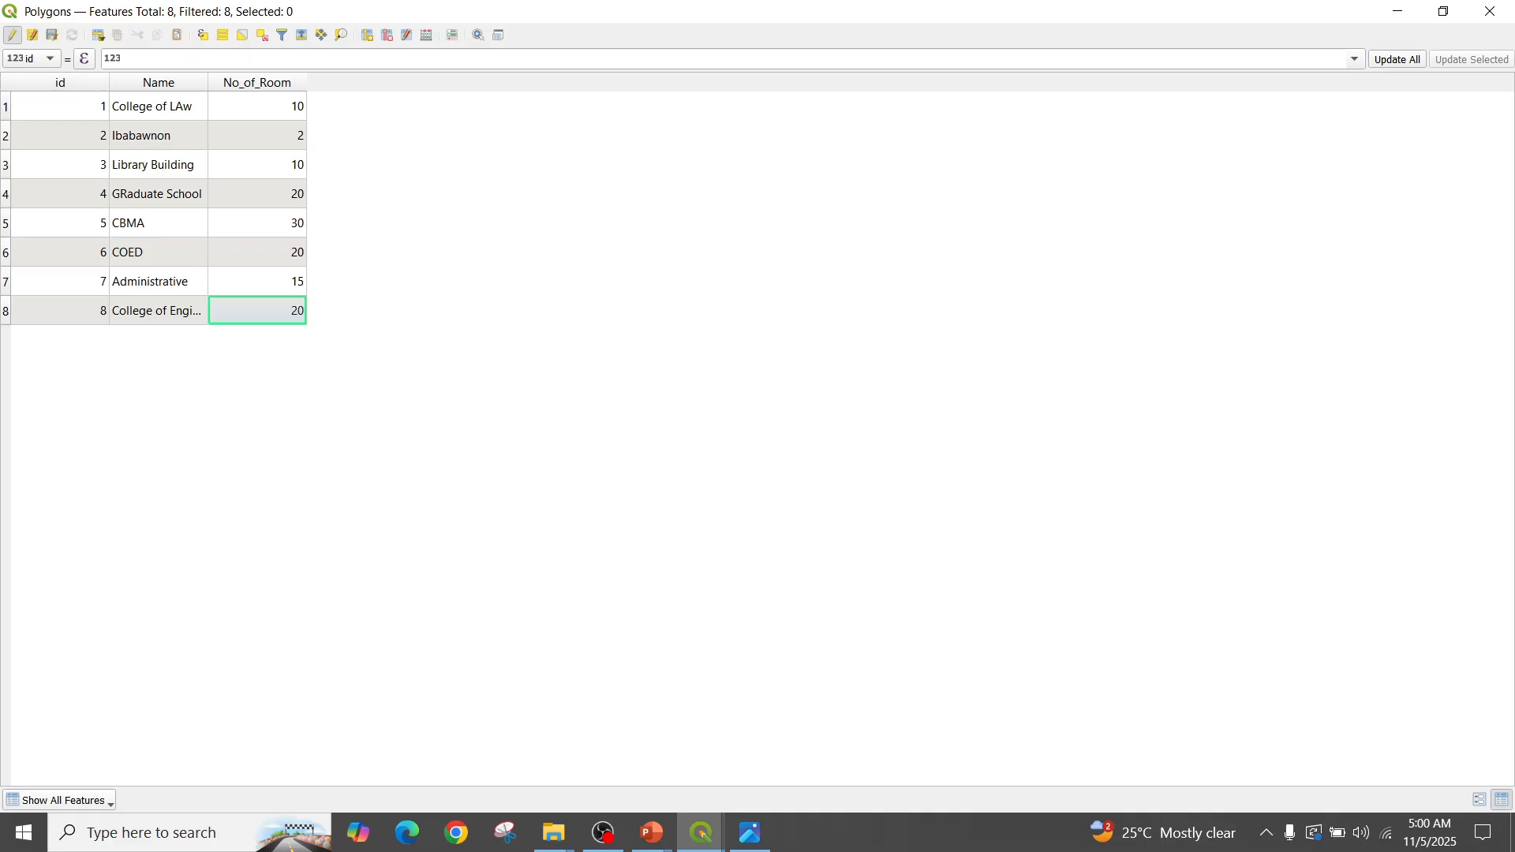
{"action": "key", "text": "ctrl+s"}
{"action": "left_click", "coordinate": [1490, 11]}
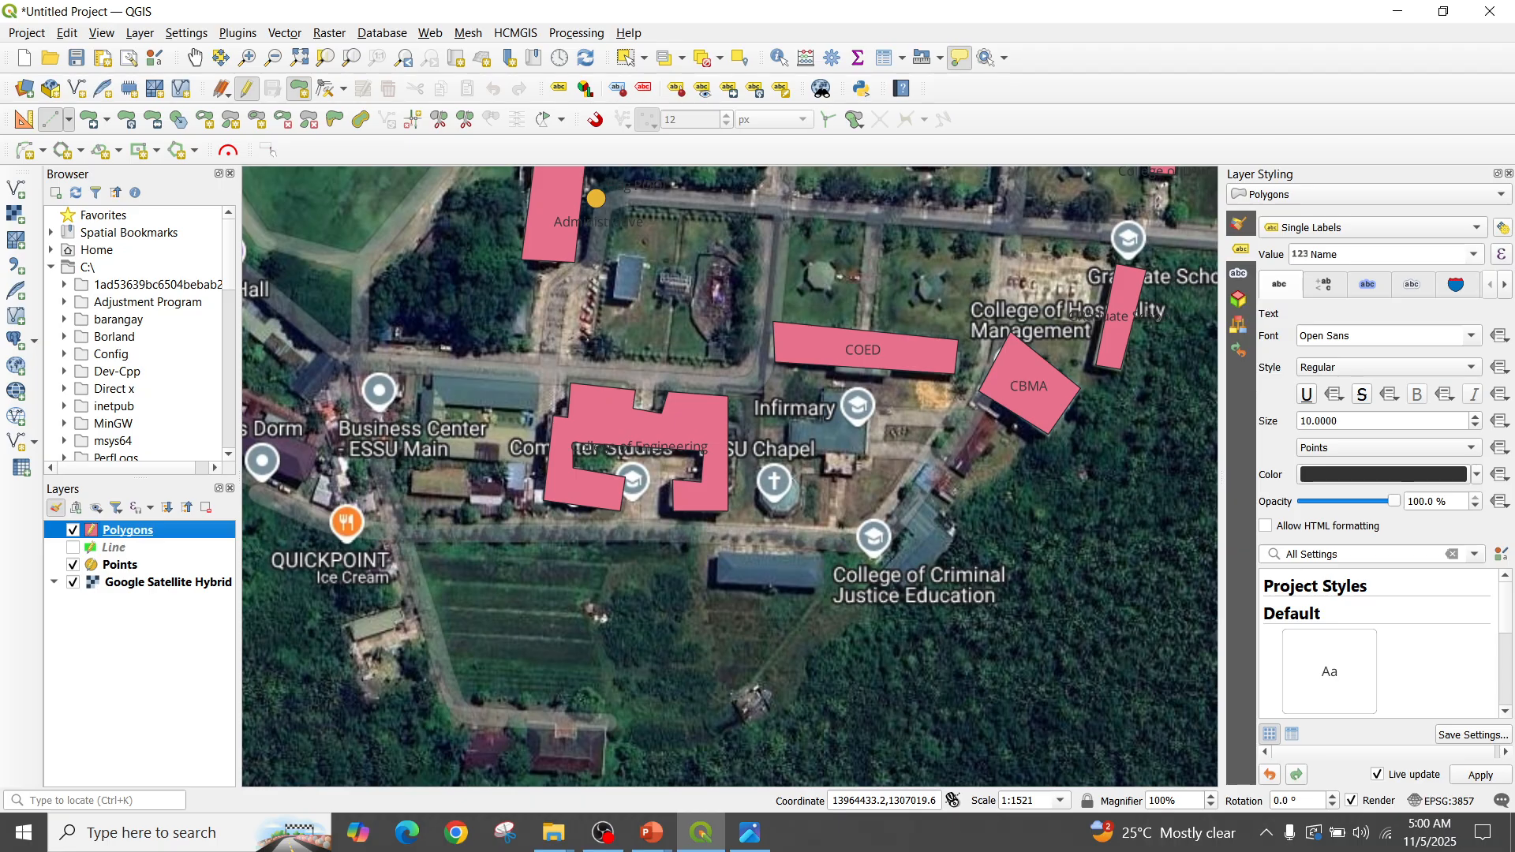
Label the Polygons layer by No_of_Room and hide the Points and Google Satellite Hybrid layers
{"action": "left_click", "coordinate": [1416, 254]}
{"action": "left_click", "coordinate": [1341, 325]}
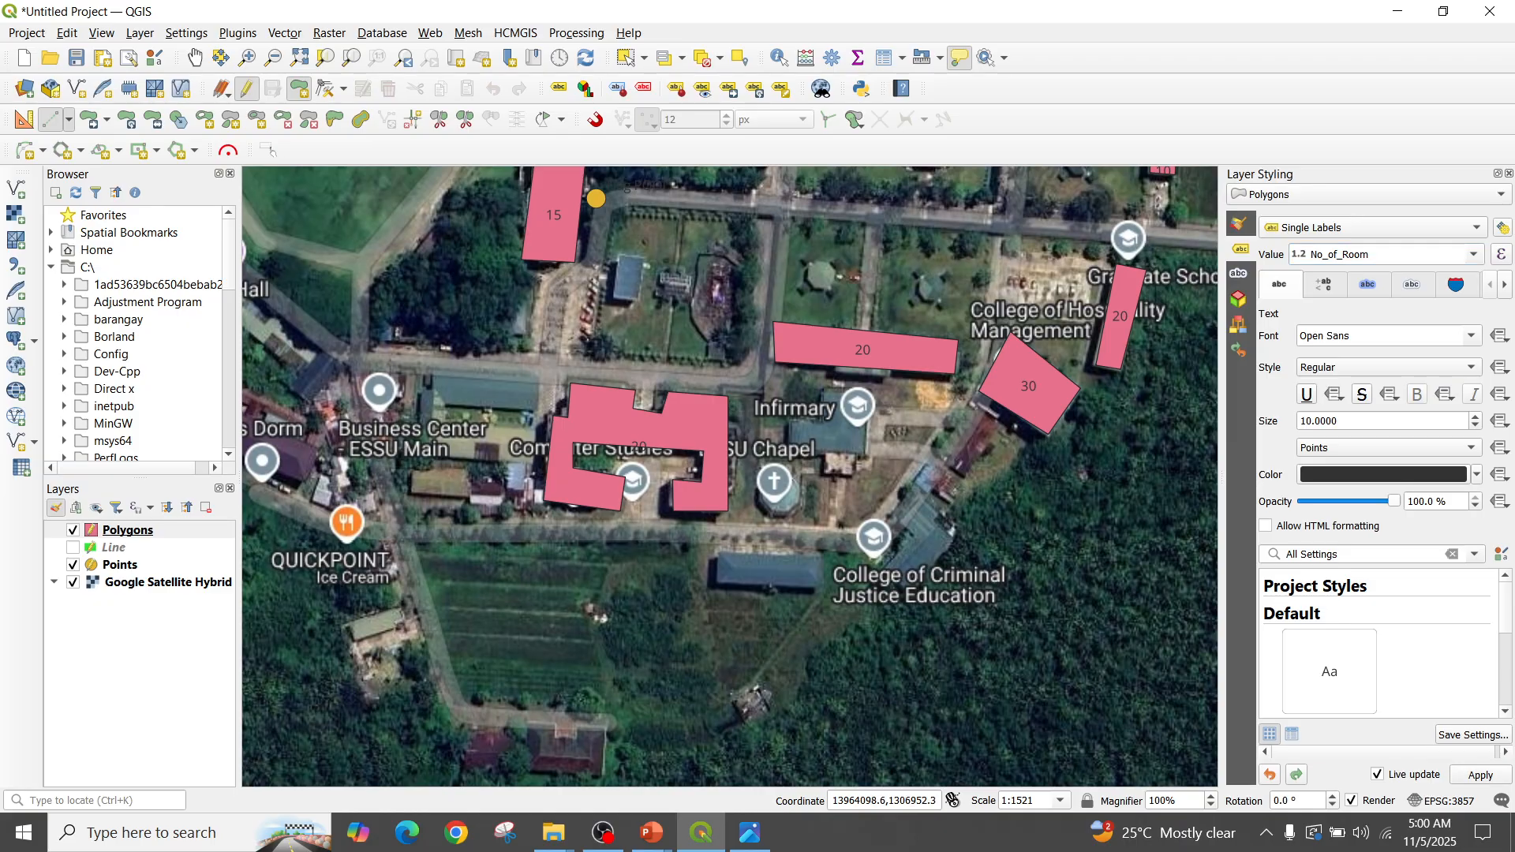
{"action": "left_click", "coordinate": [72, 565]}
{"action": "left_click", "coordinate": [73, 583]}
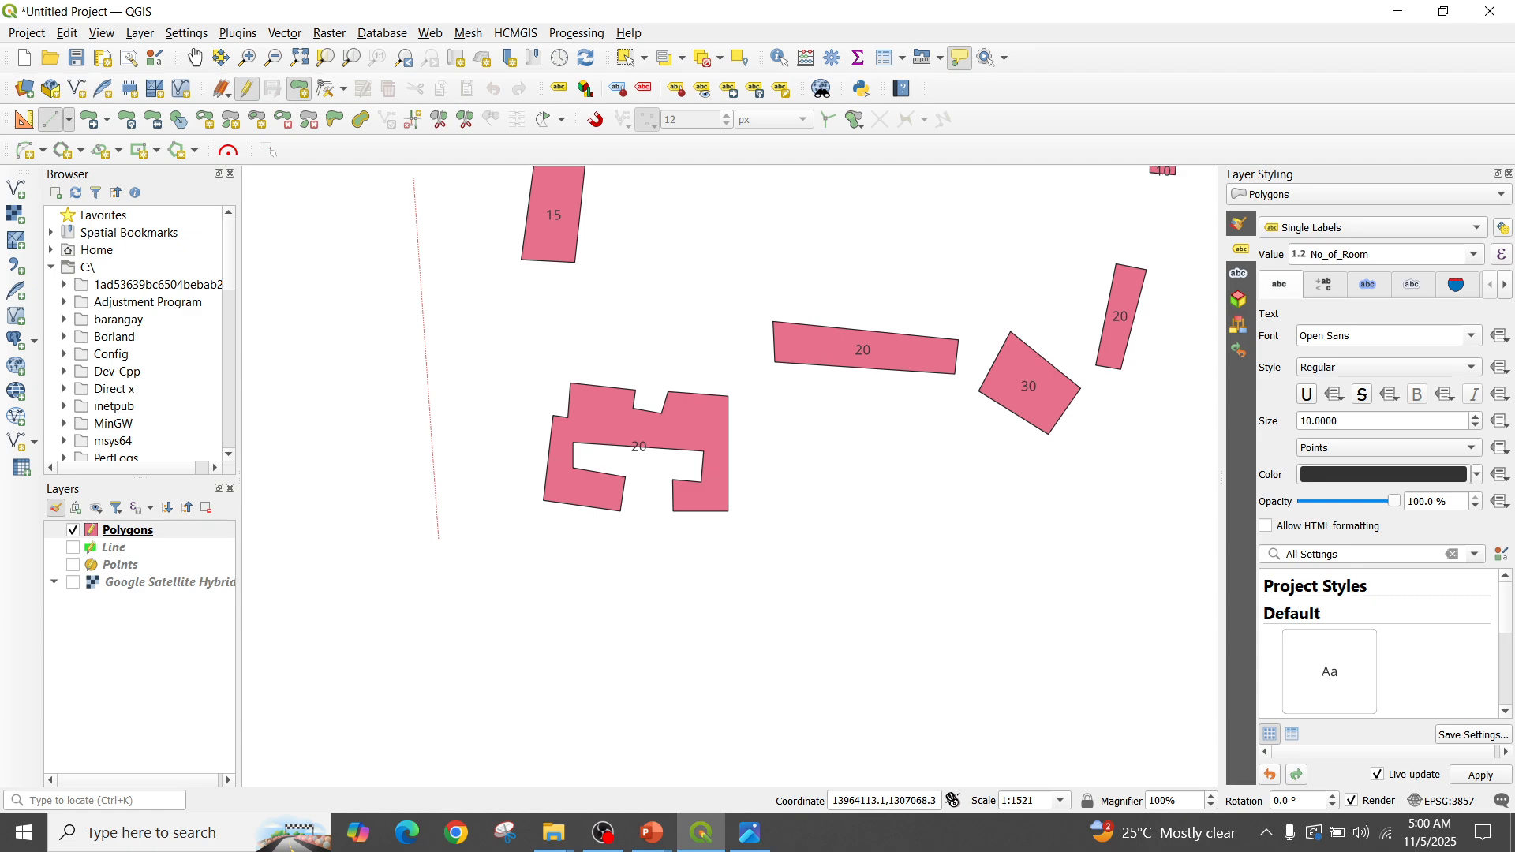
Review the room-number labels on all building polygons and open the Polygons layer's attribute table
{"action": "left_click", "coordinate": [195, 57]}
{"action": "left_click_drag", "start_coordinate": [545, 402], "coordinate": [346, 625]}
{"action": "left_click_drag", "start_coordinate": [290, 548], "coordinate": [273, 590]}
{"action": "right_click", "coordinate": [120, 529]}
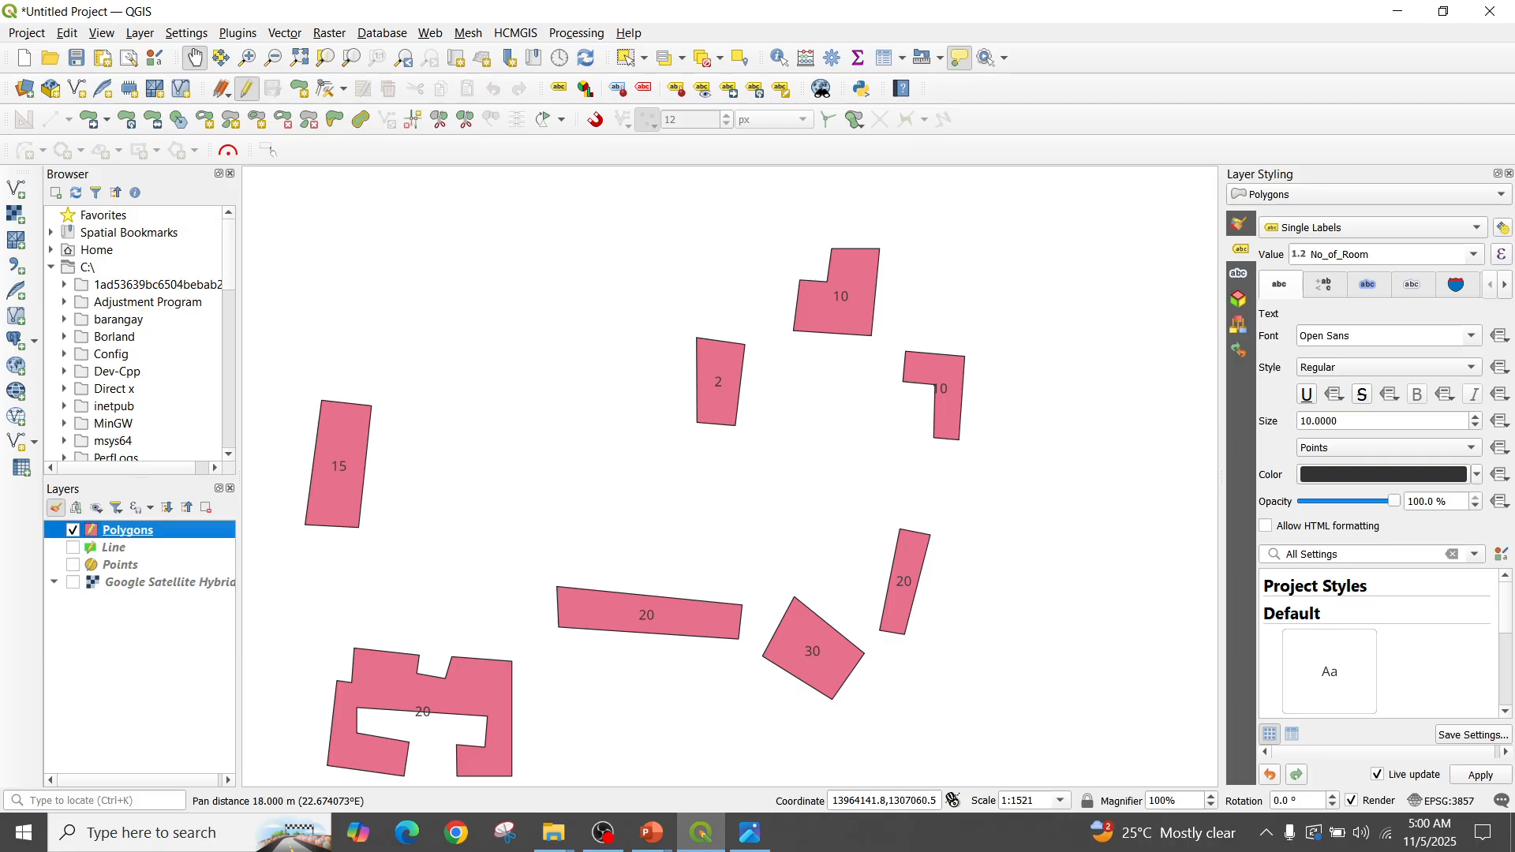
{"action": "left_click", "coordinate": [197, 291]}
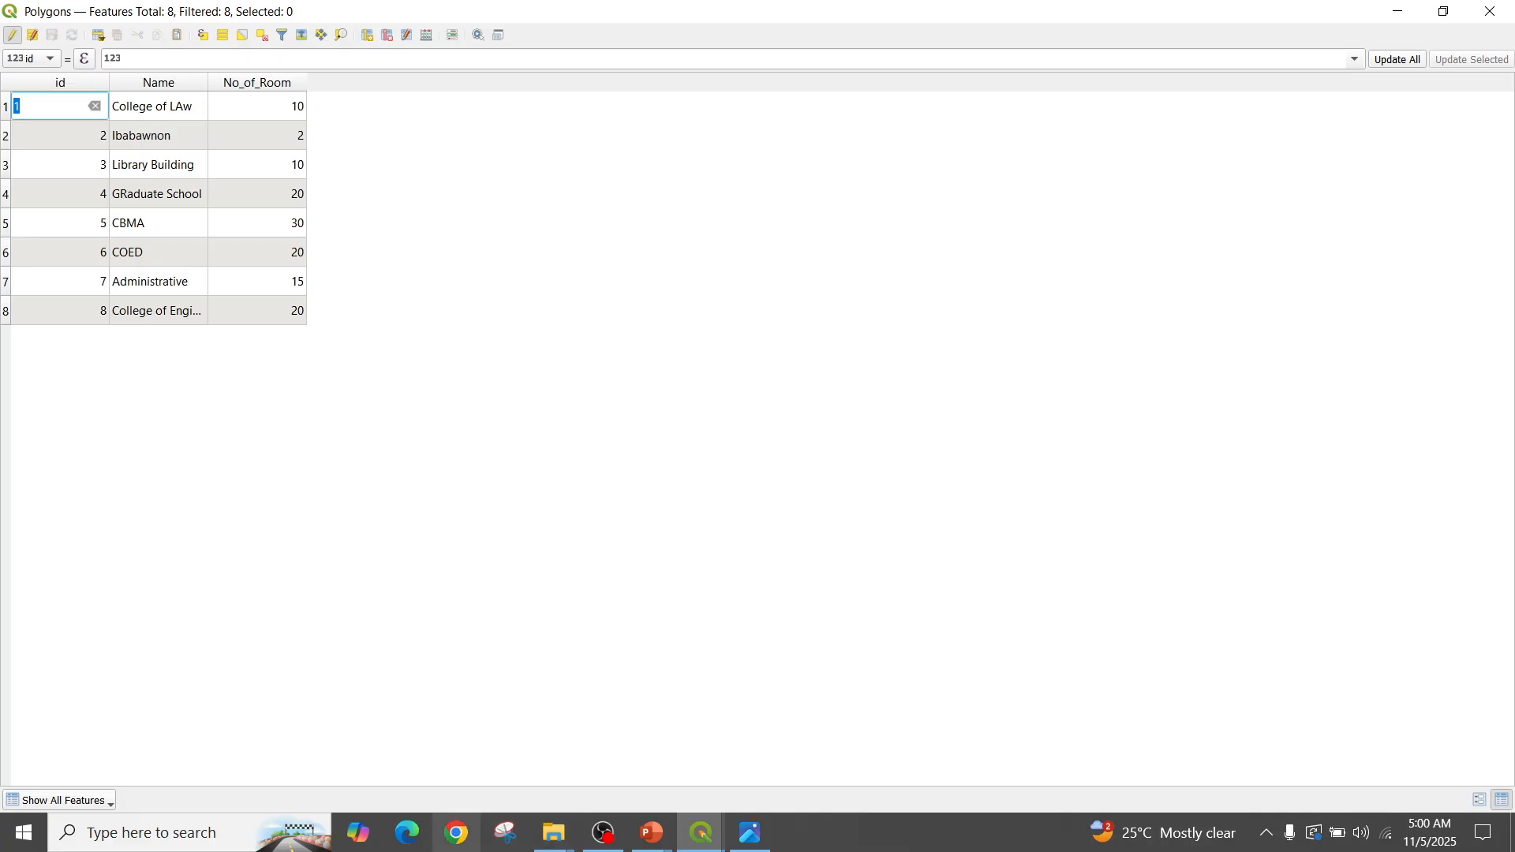
Switch to the PowerPoint slide show and advance to the Loading Vector Data (ESSU Layers) slide
{"action": "mouse_move", "coordinate": [651, 833]}
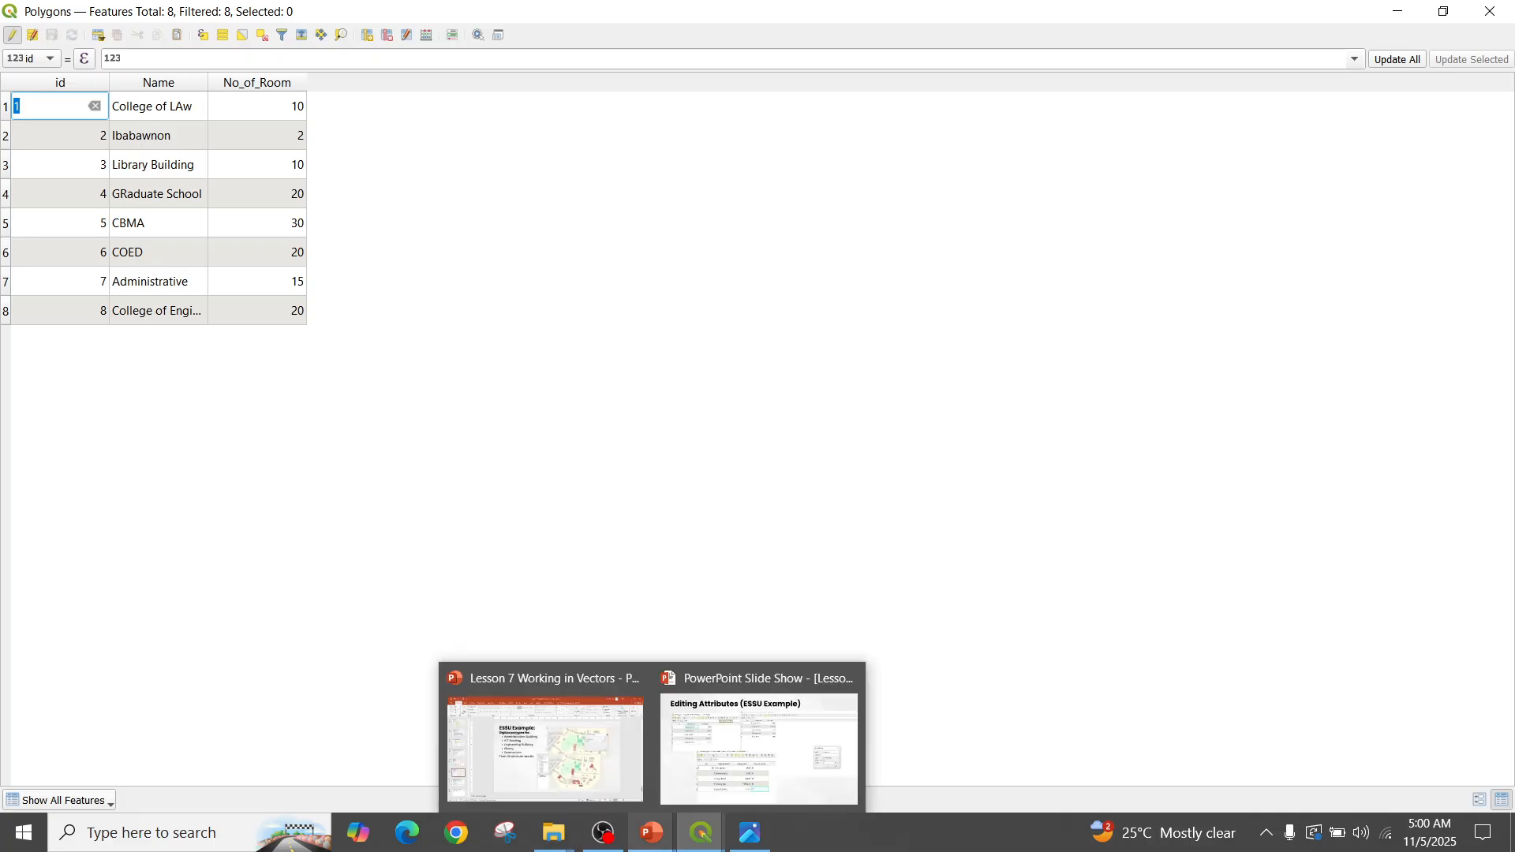
{"action": "left_click", "coordinate": [758, 750]}
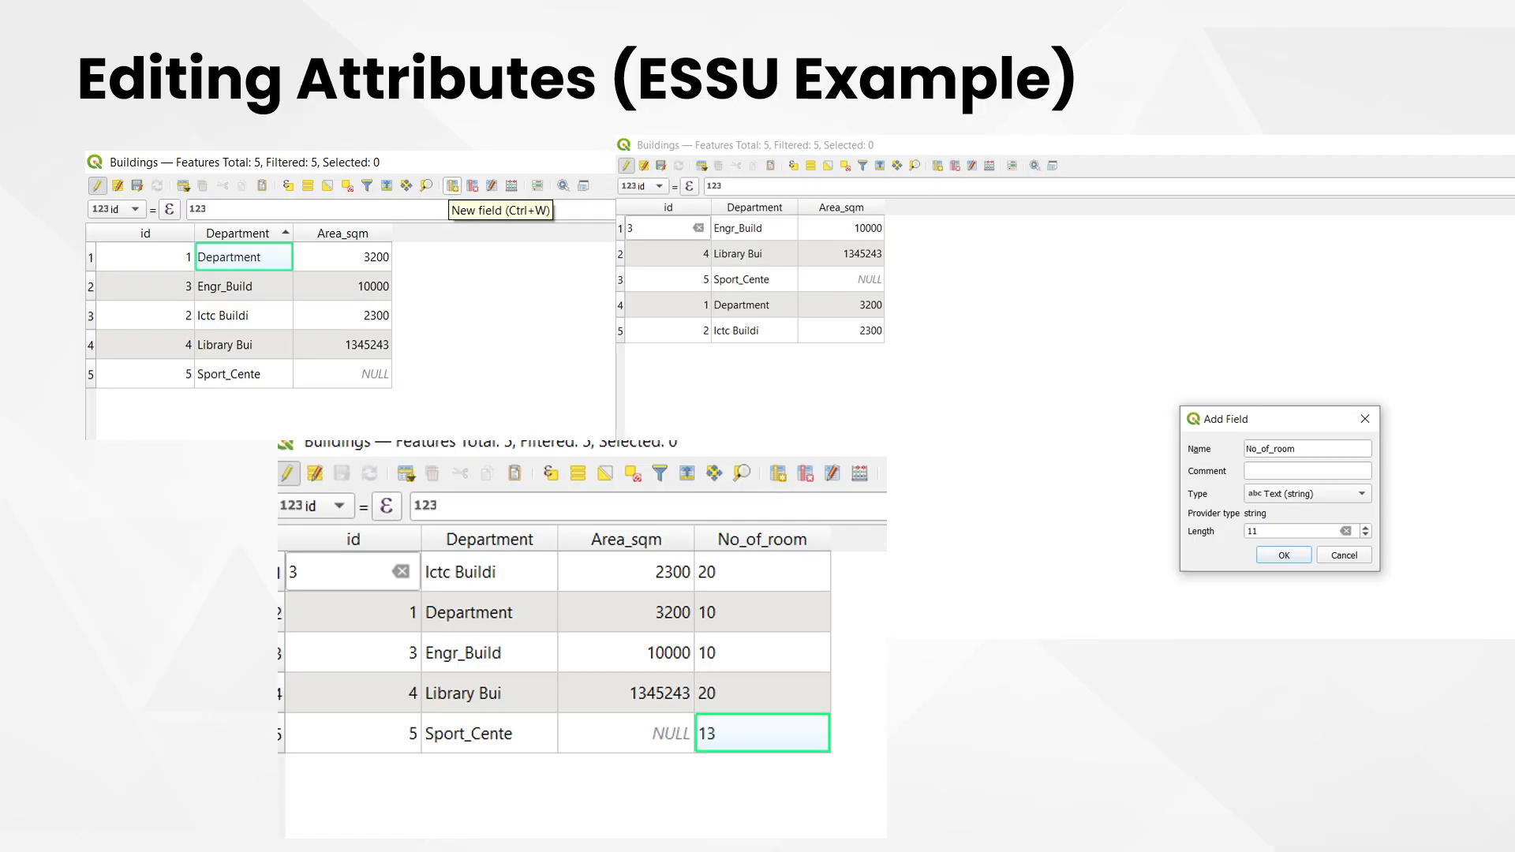
{"action": "key", "text": "Right"}
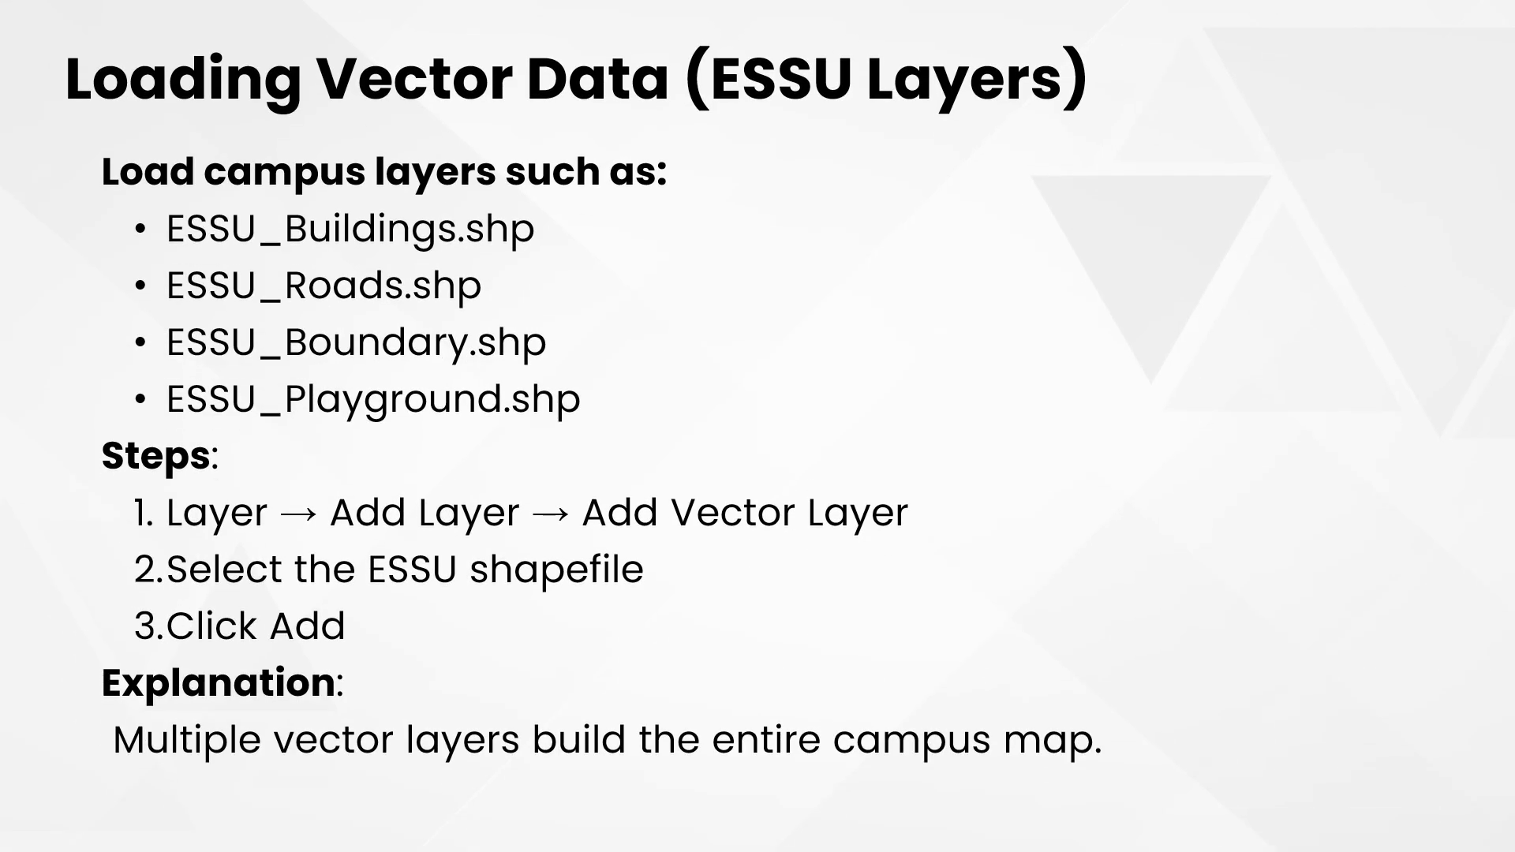
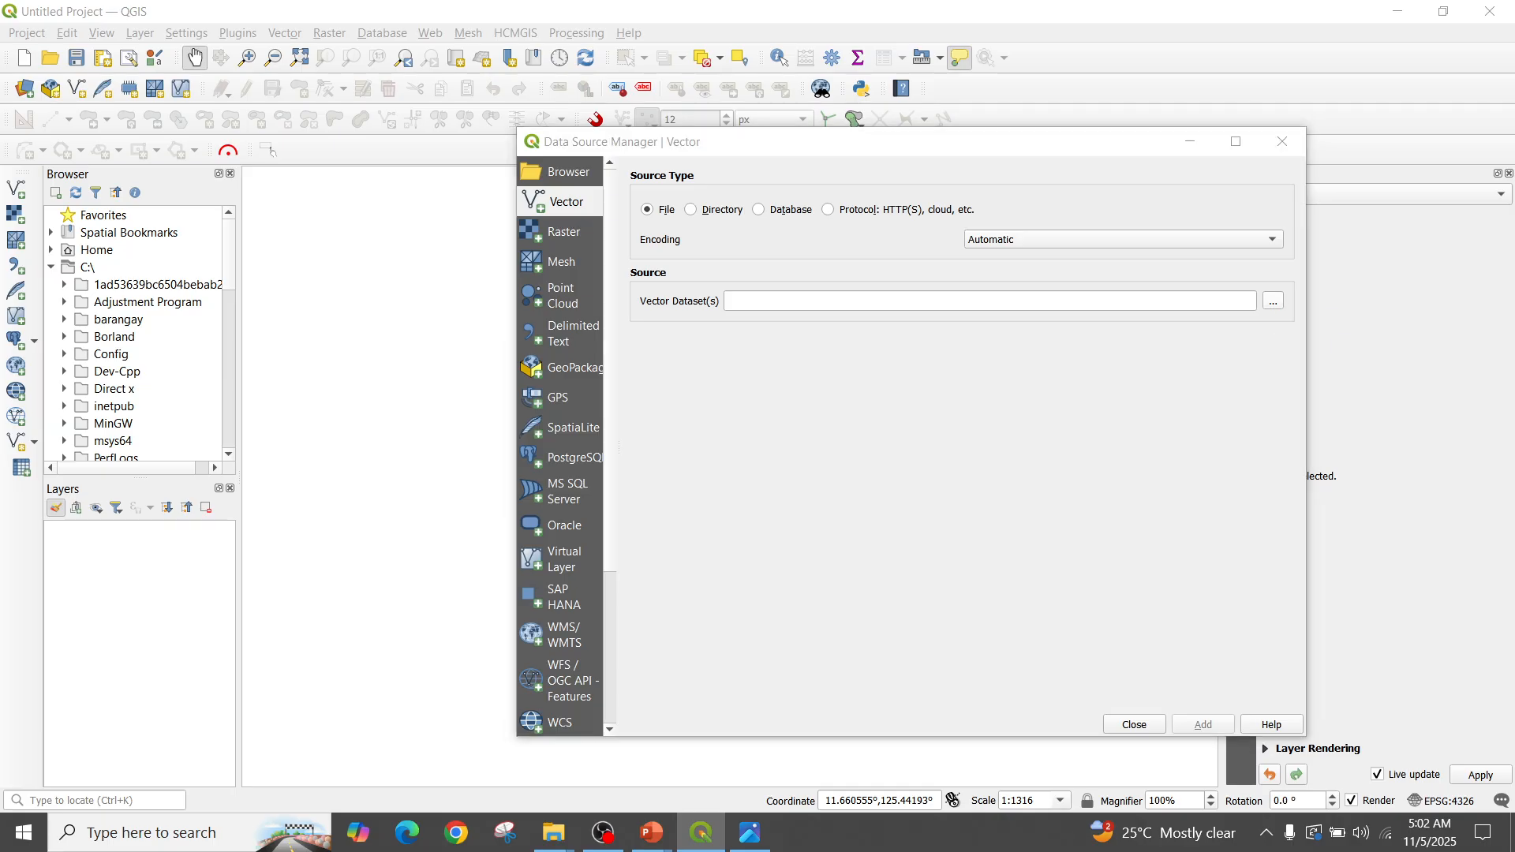
{"action": "scroll", "coordinate": [971, 395], "scroll_direction": "down", "scroll_amount": 7}
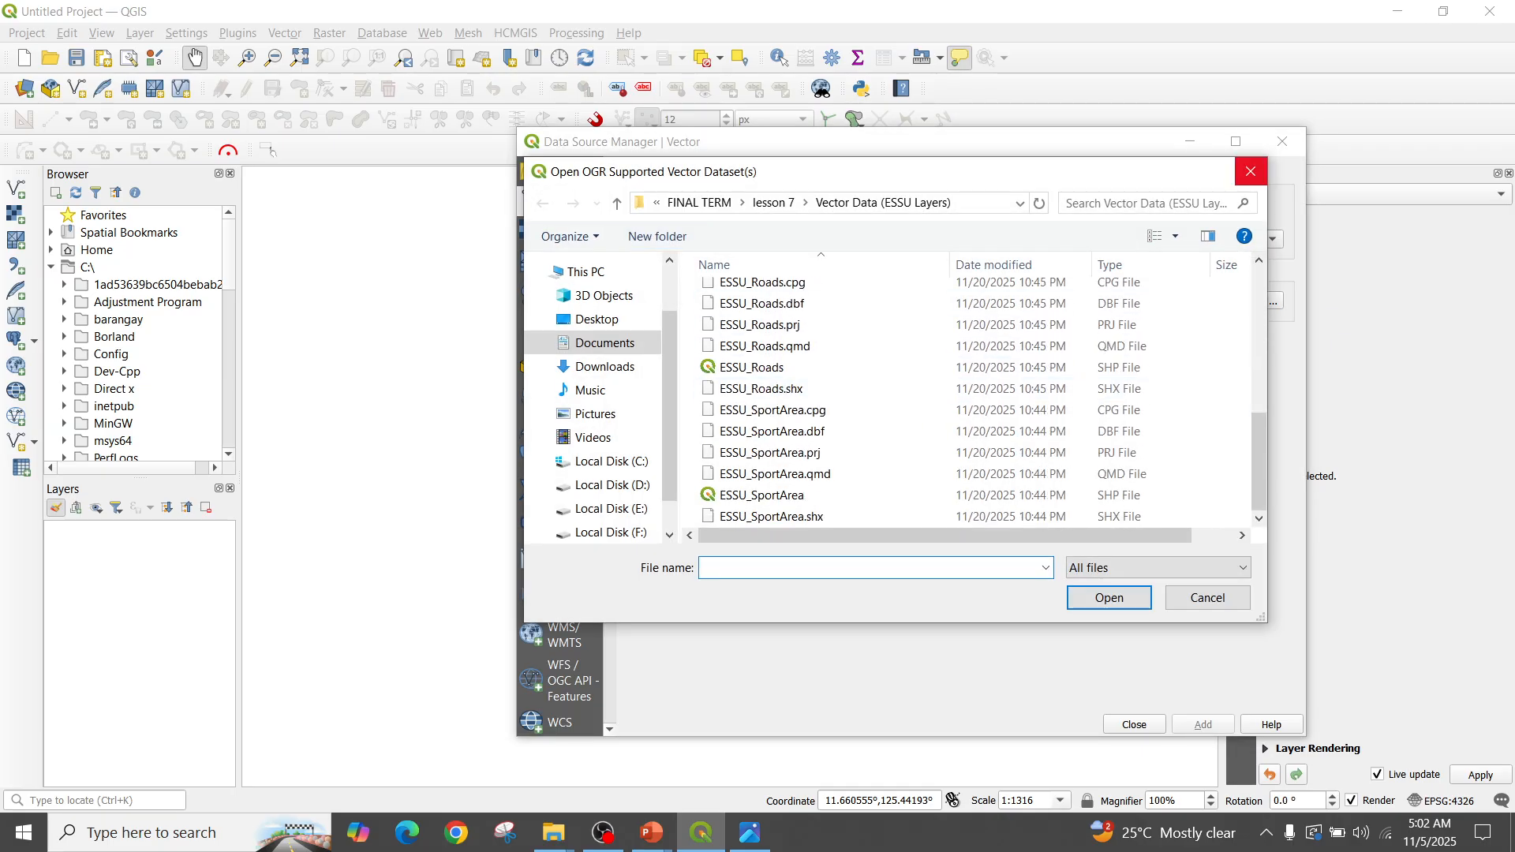
{"action": "left_click", "coordinate": [1250, 172]}
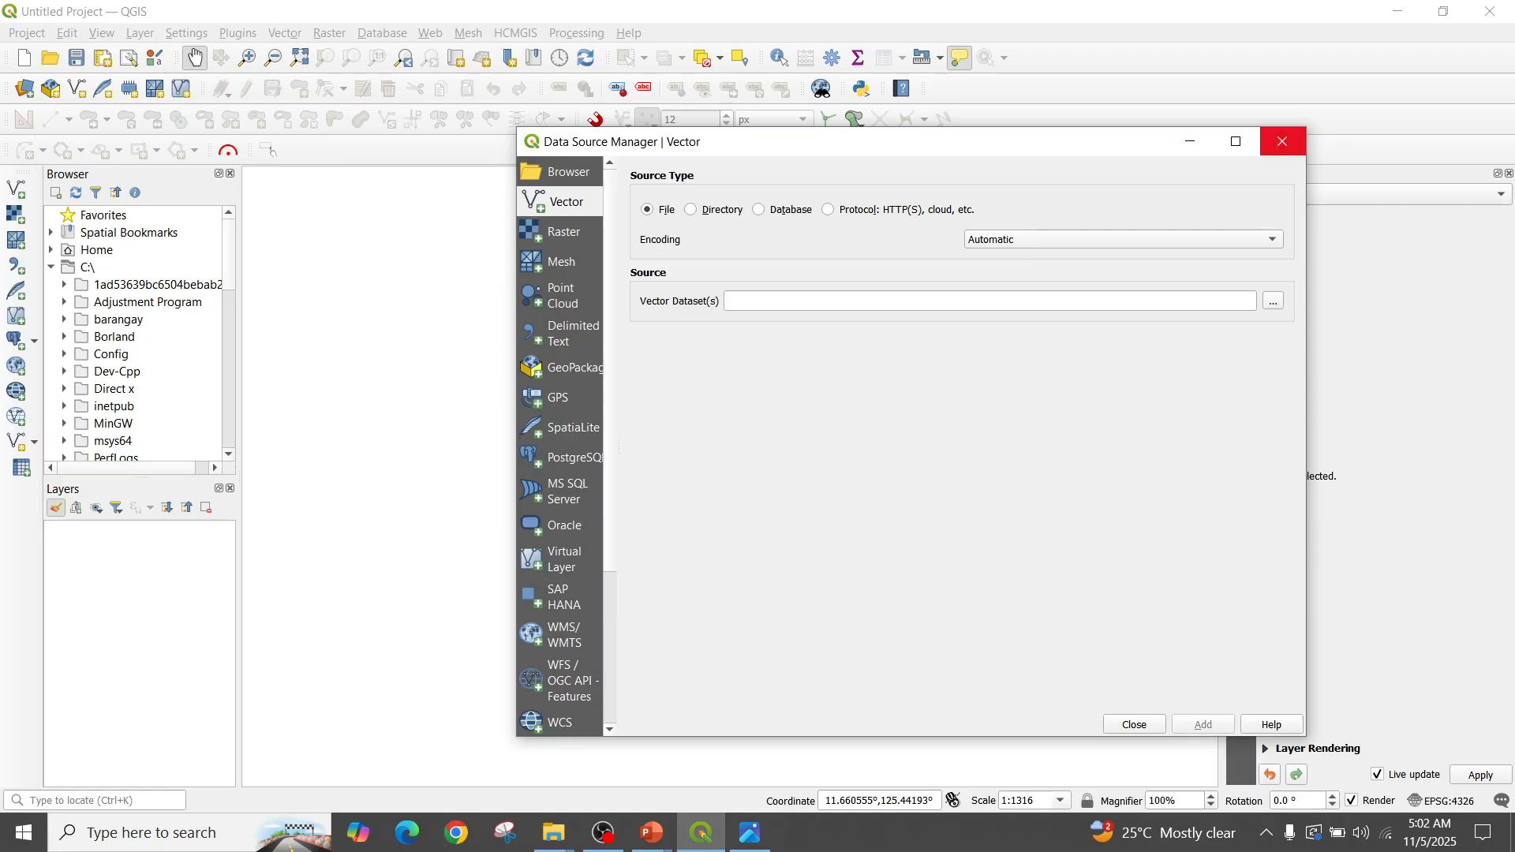
{"action": "left_click", "coordinate": [1283, 142]}
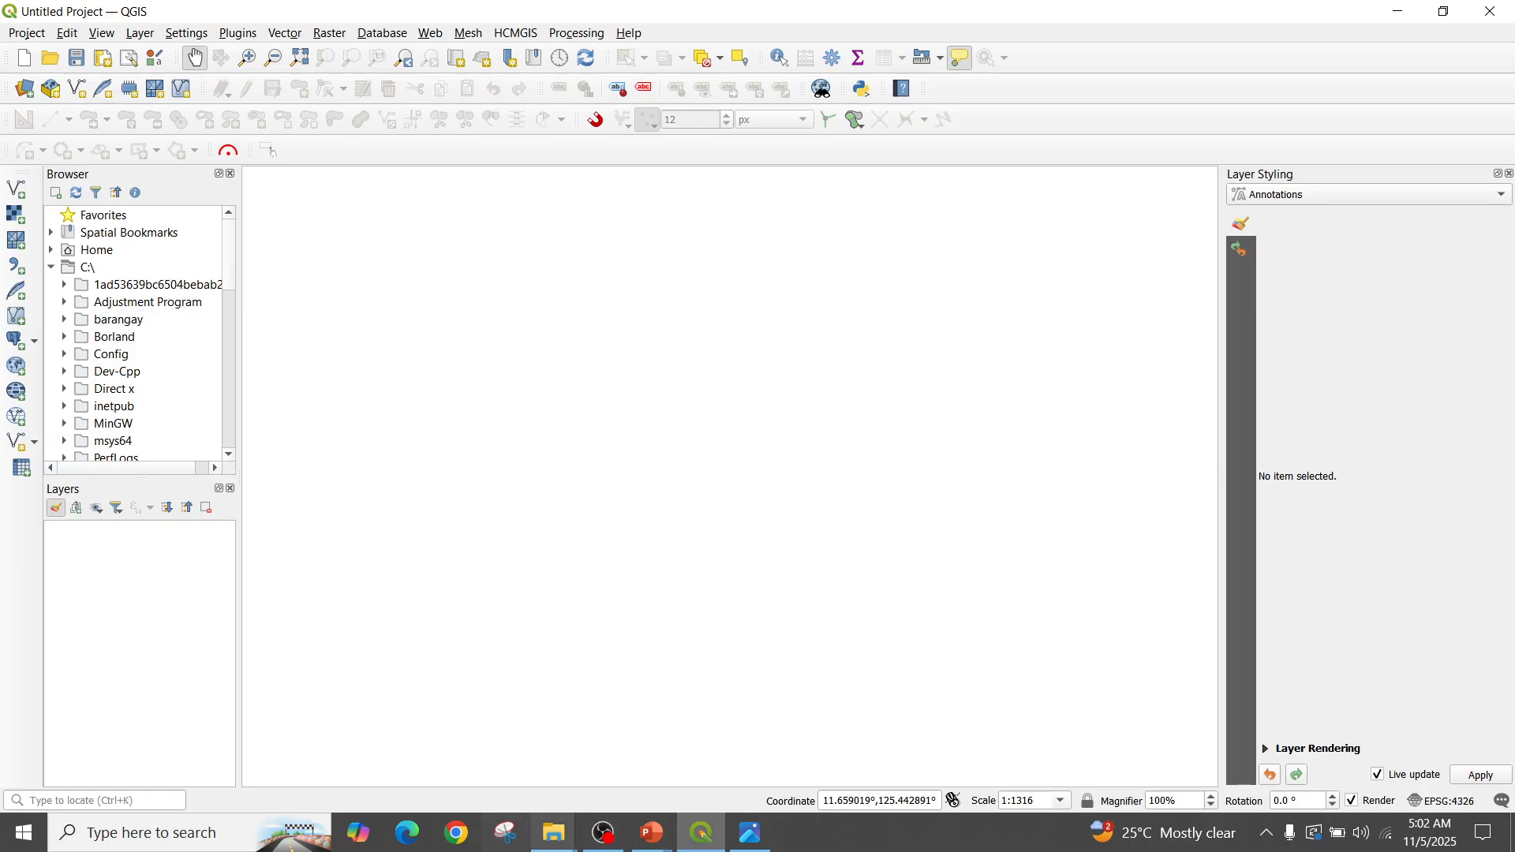
From File Explorer, load the ESSU_Boundary, ESSU_Buildings, ESSU_Roads and ESSU_SportArea shapefiles of the Vector Data (ESSU Layers) folder into the QGIS project
{"action": "mouse_move", "coordinate": [554, 833]}
{"action": "left_click", "coordinate": [659, 749]}
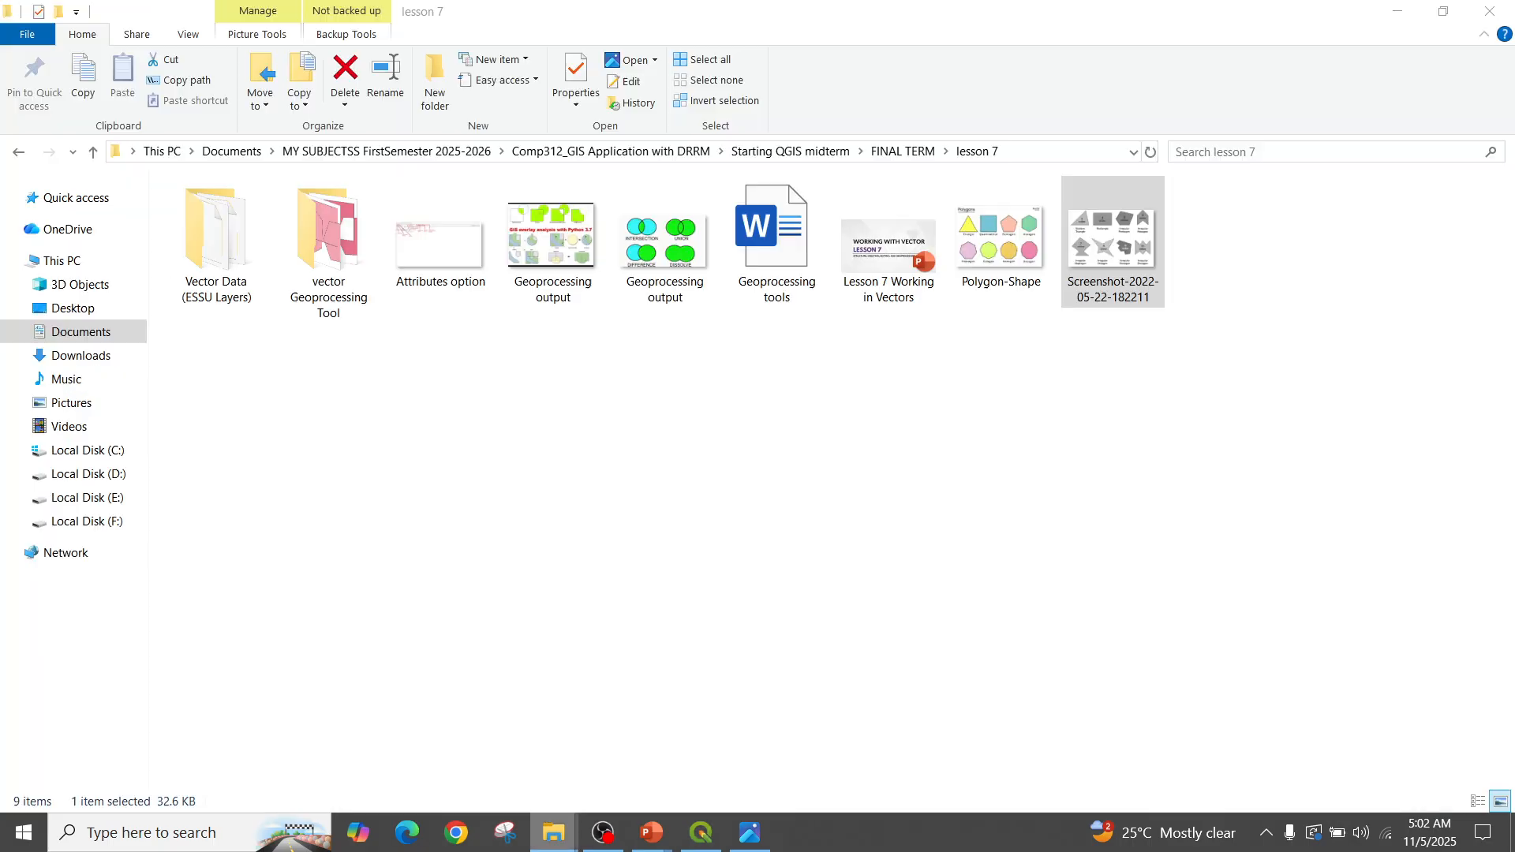
{"action": "double_click", "coordinate": [217, 236]}
{"action": "scroll", "coordinate": [315, 447], "scroll_direction": "down", "scroll_amount": 1}
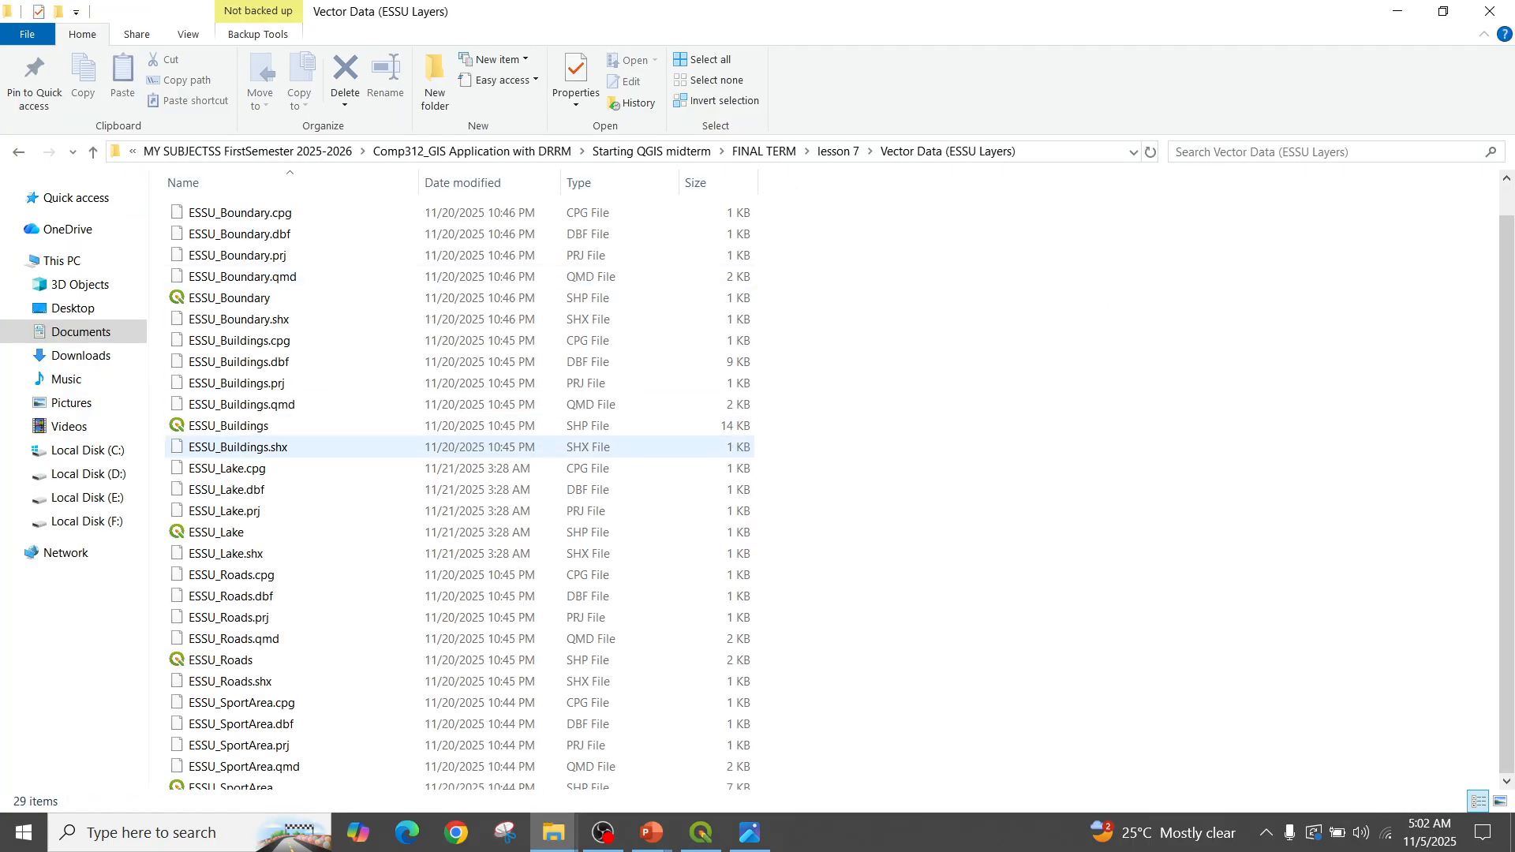
{"action": "left_click", "coordinate": [237, 268]}
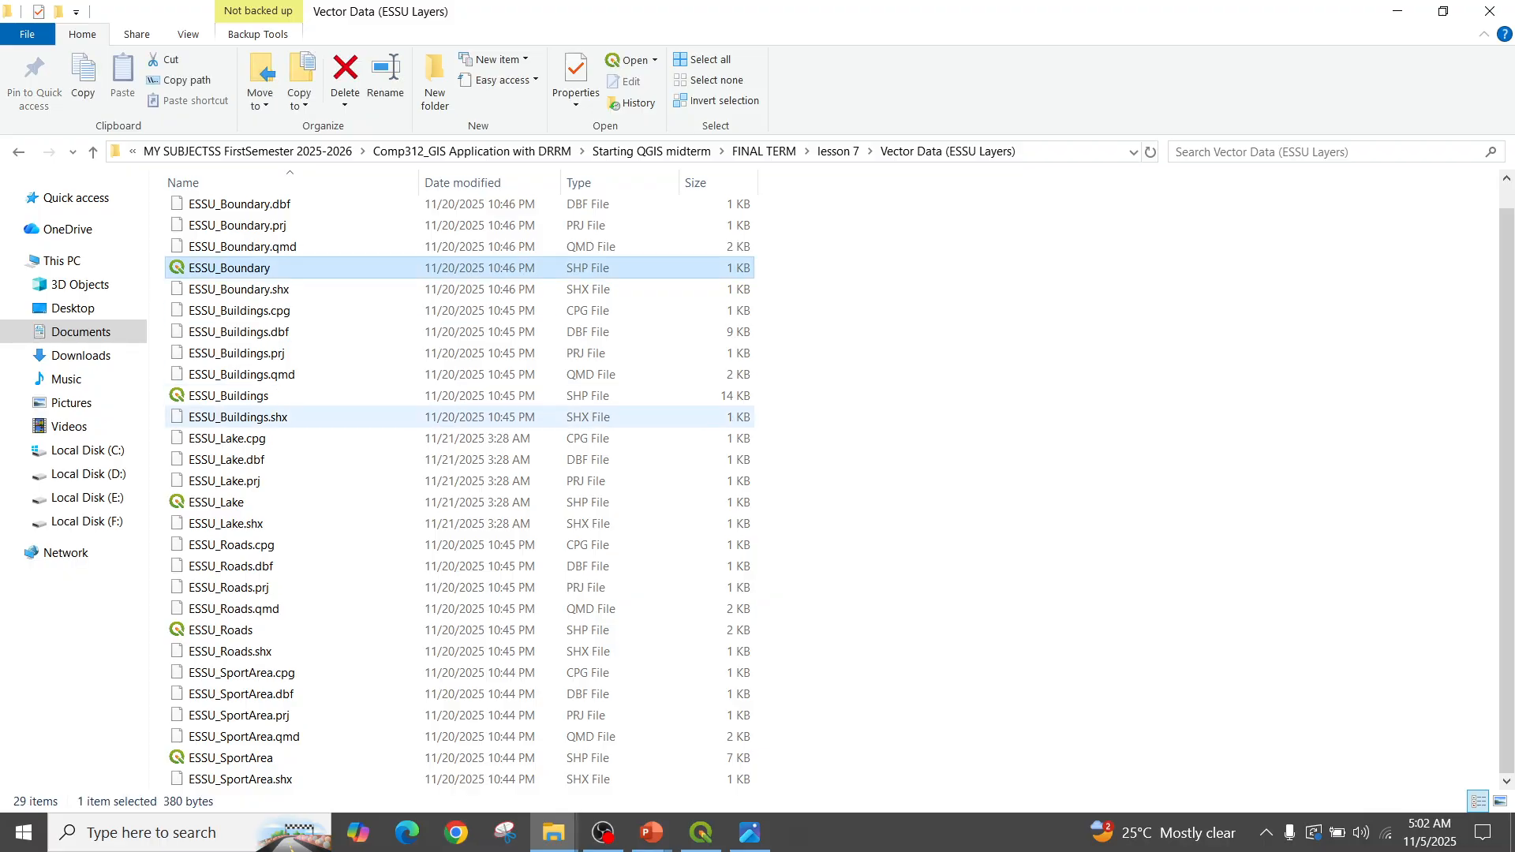
{"action": "left_click", "coordinate": [229, 395], "text": "ctrl"}
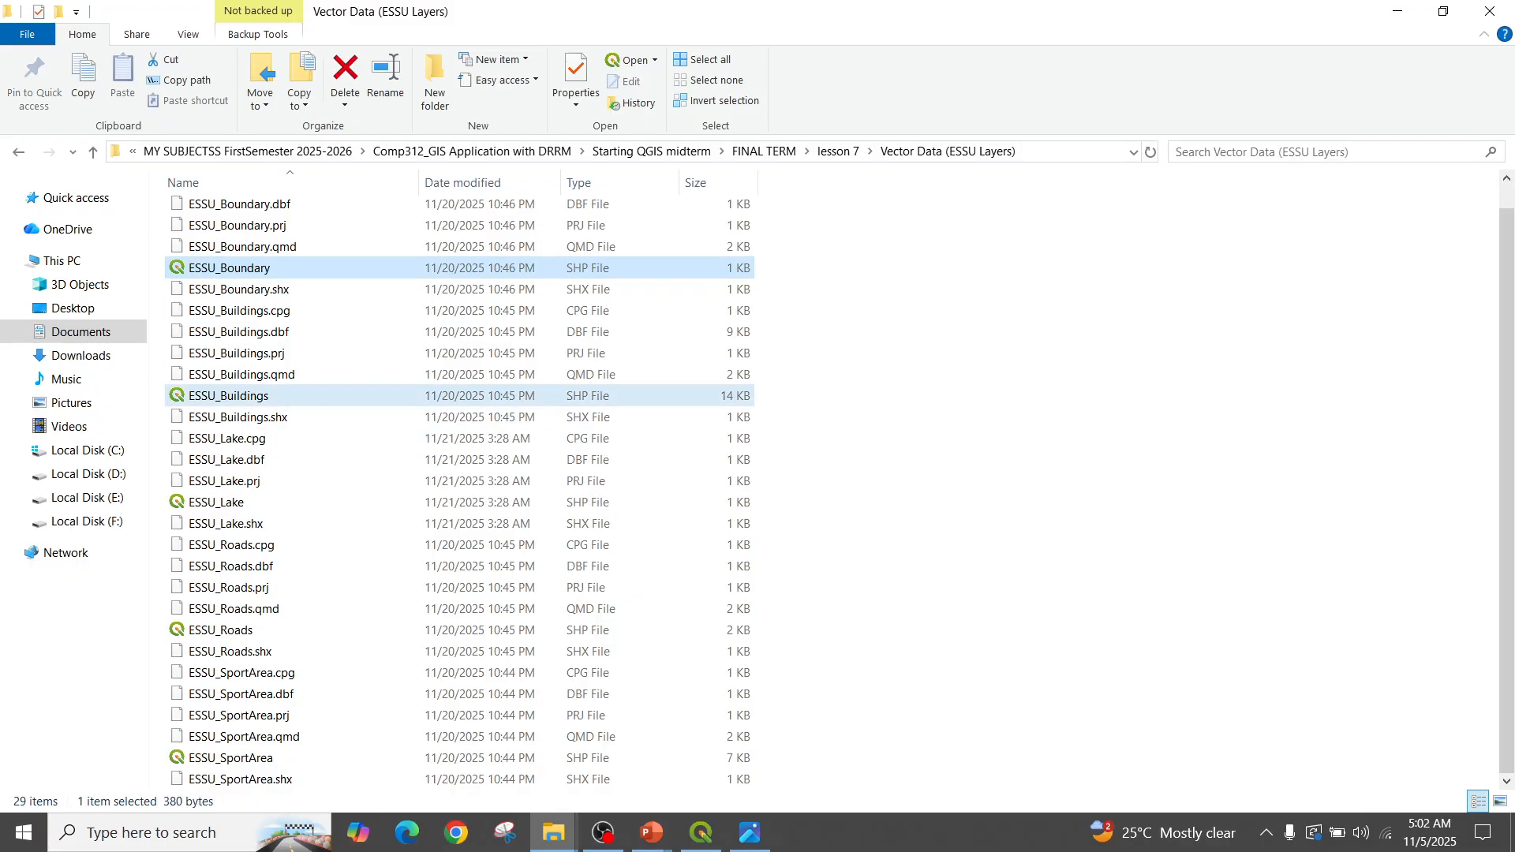
{"action": "left_click", "coordinate": [221, 629], "text": "ctrl"}
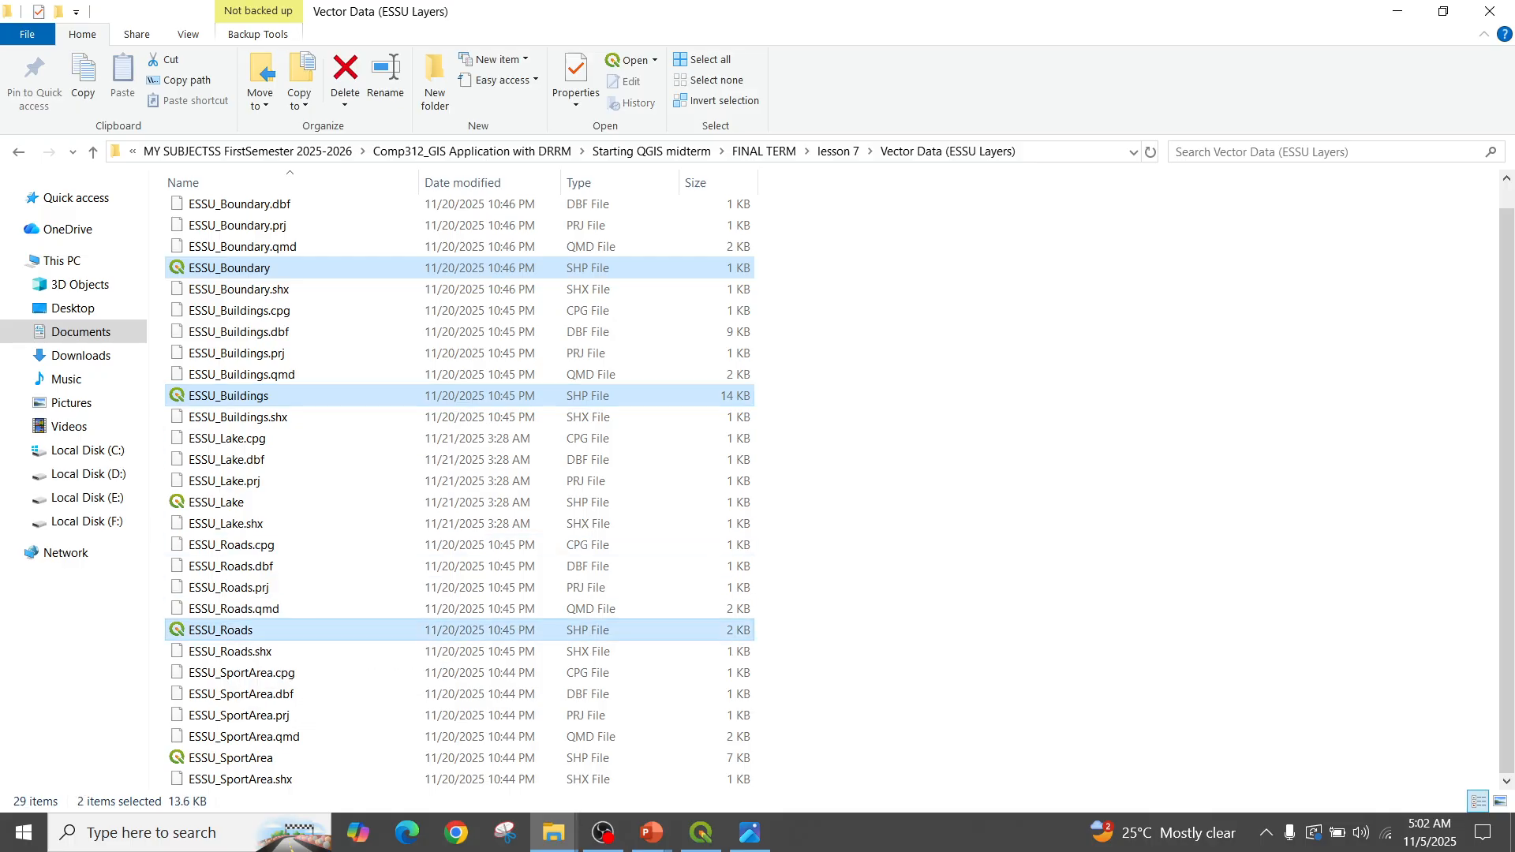
{"action": "left_click", "coordinate": [230, 758], "text": "ctrl"}
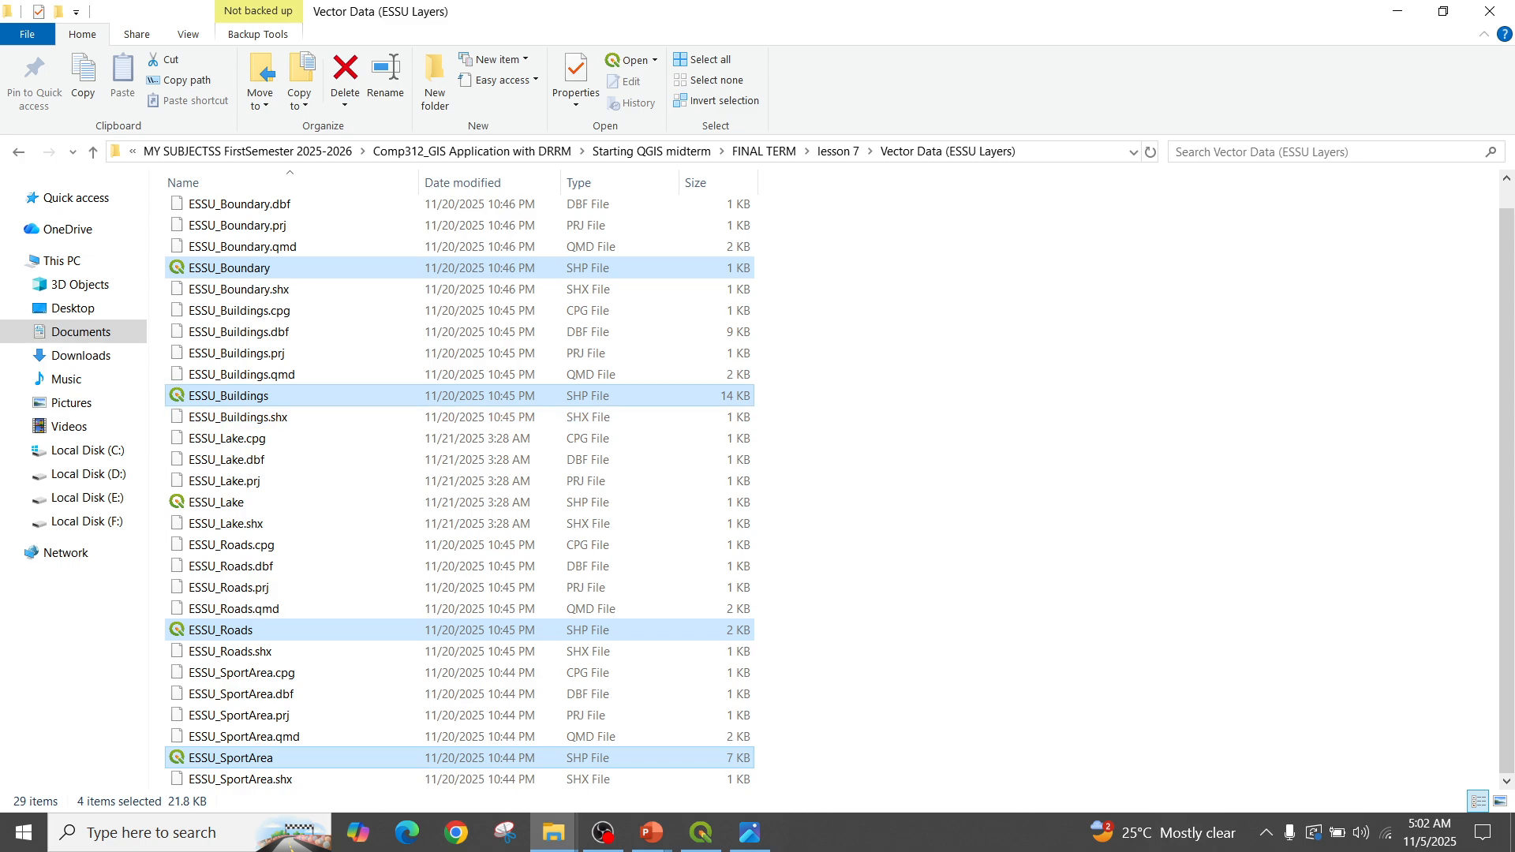
{"action": "mouse_move", "coordinate": [304, 396]}
{"action": "left_mouse_down"}
{"action": "mouse_move", "coordinate": [406, 561]}
{"action": "mouse_move", "coordinate": [687, 805]}
{"action": "mouse_move", "coordinate": [702, 800]}
{"action": "mouse_move", "coordinate": [91, 574]}
{"action": "mouse_move", "coordinate": [107, 568]}
{"action": "left_mouse_up"}
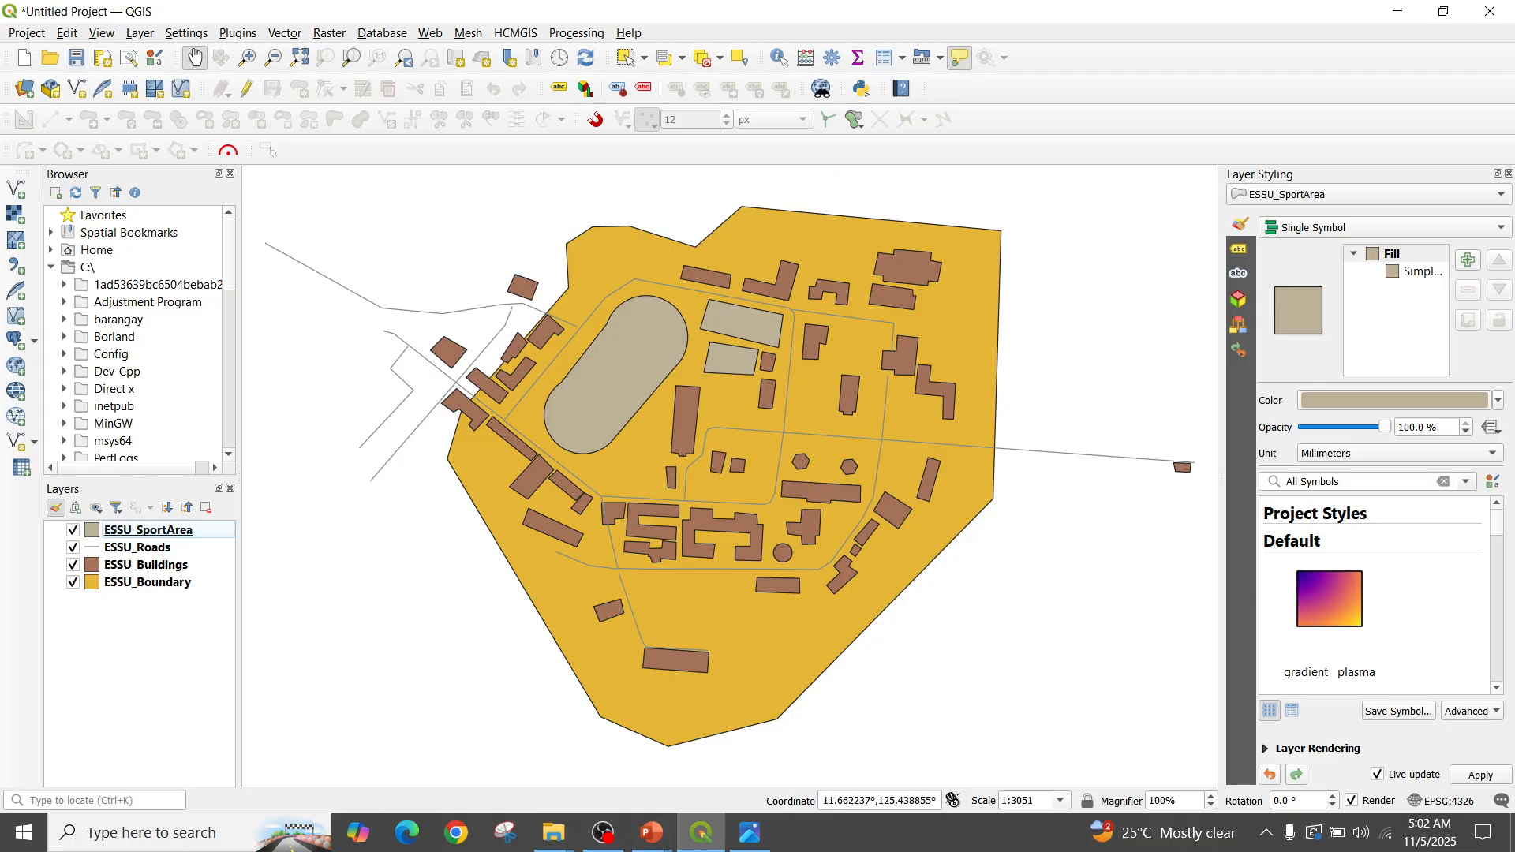
Check the Loading Vector Data (ESSU Layers) slide in the PowerPoint slide show and return to QGIS
{"action": "key", "text": "alt+Tab"}
{"action": "key", "text": "alt+Tab"}
{"action": "key", "text": "alt+Tab"}
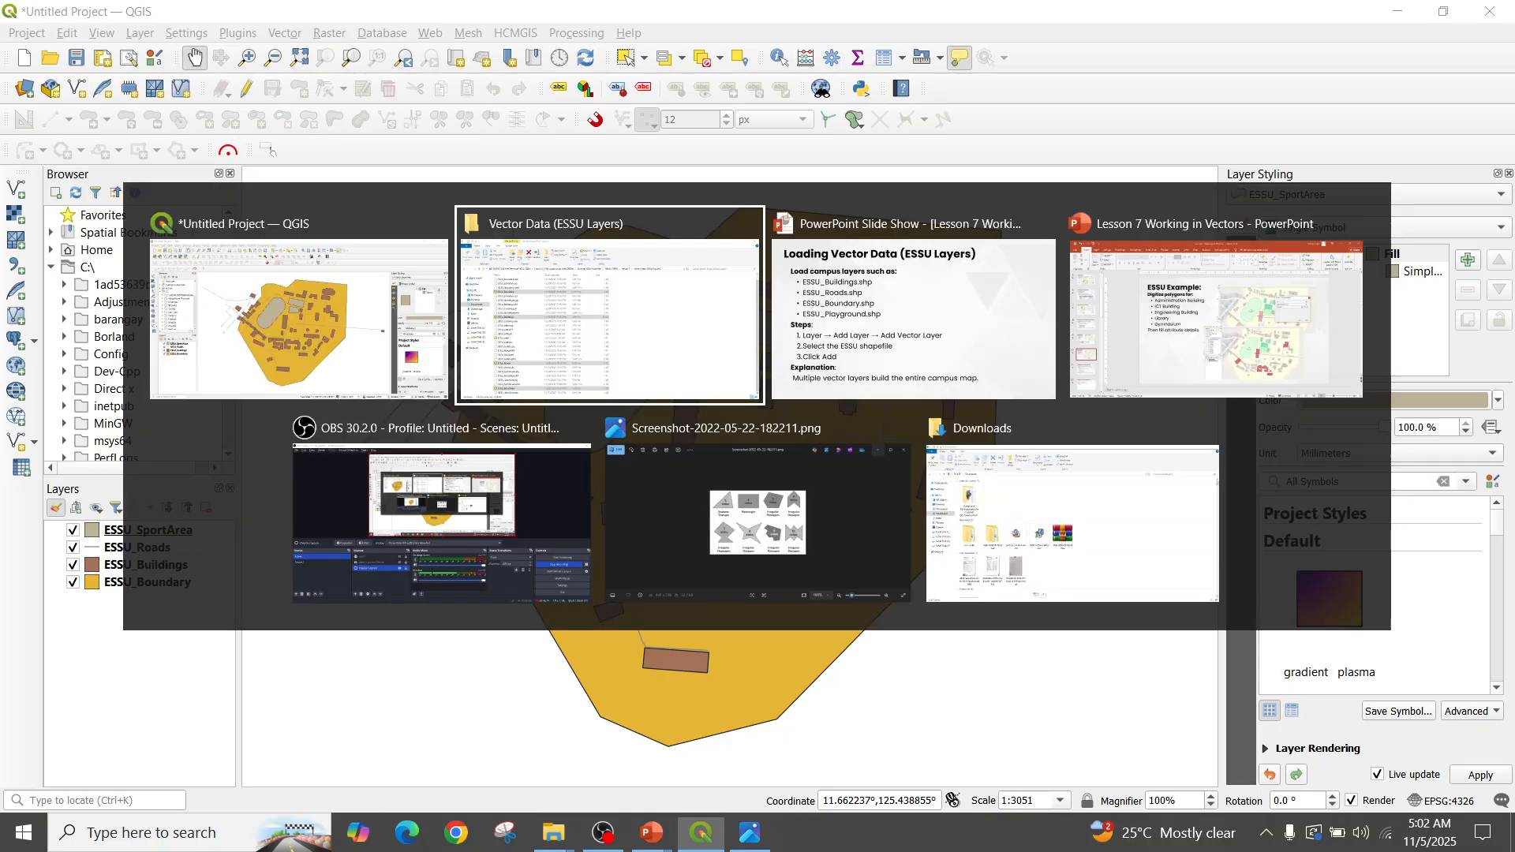
{"action": "key", "text": "alt+Tab"}
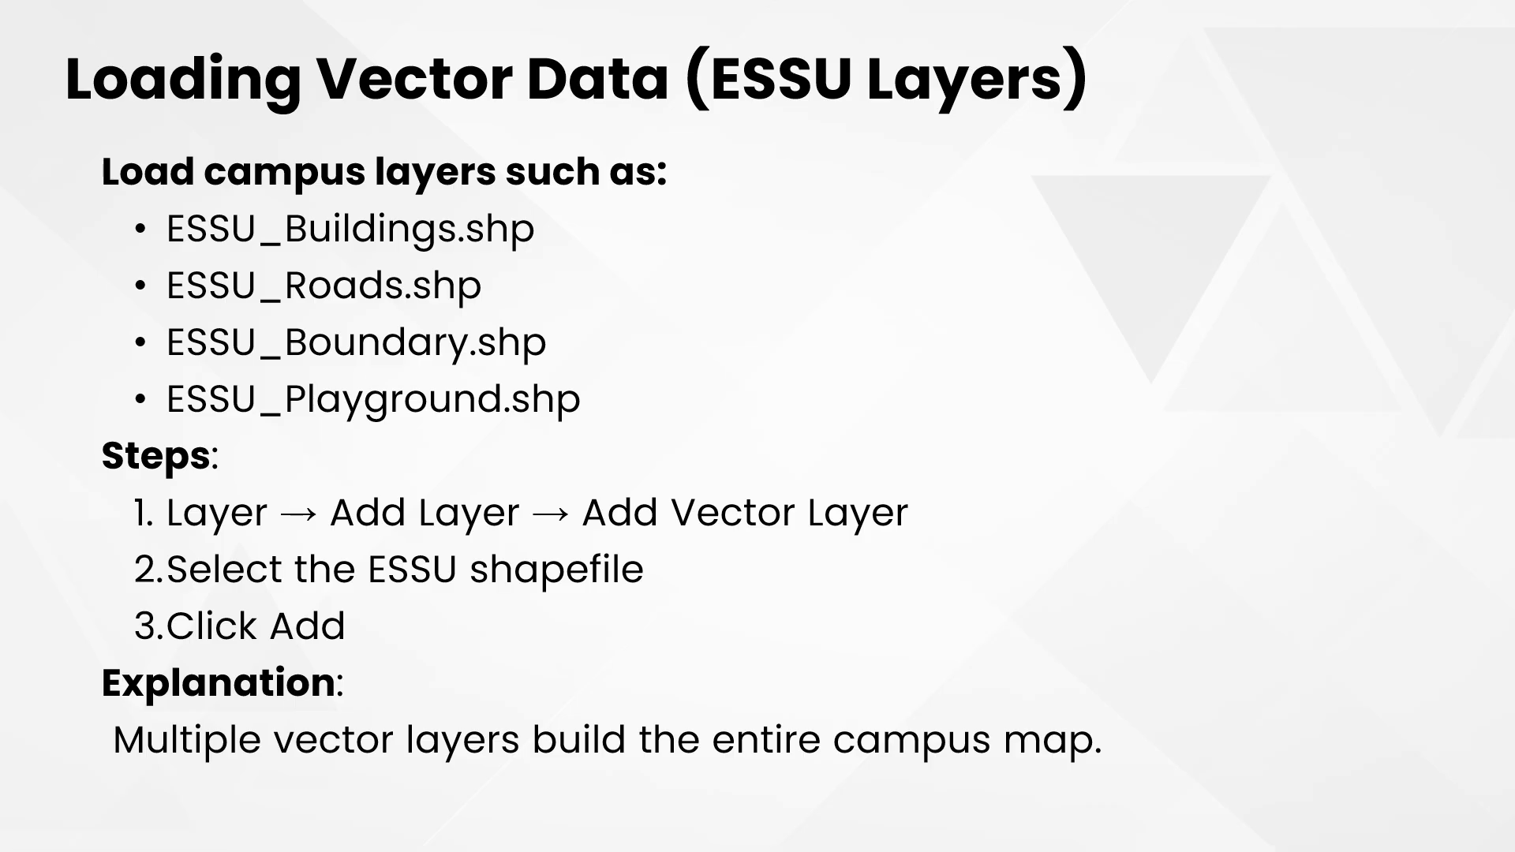
{"action": "key", "text": "alt+Tab"}
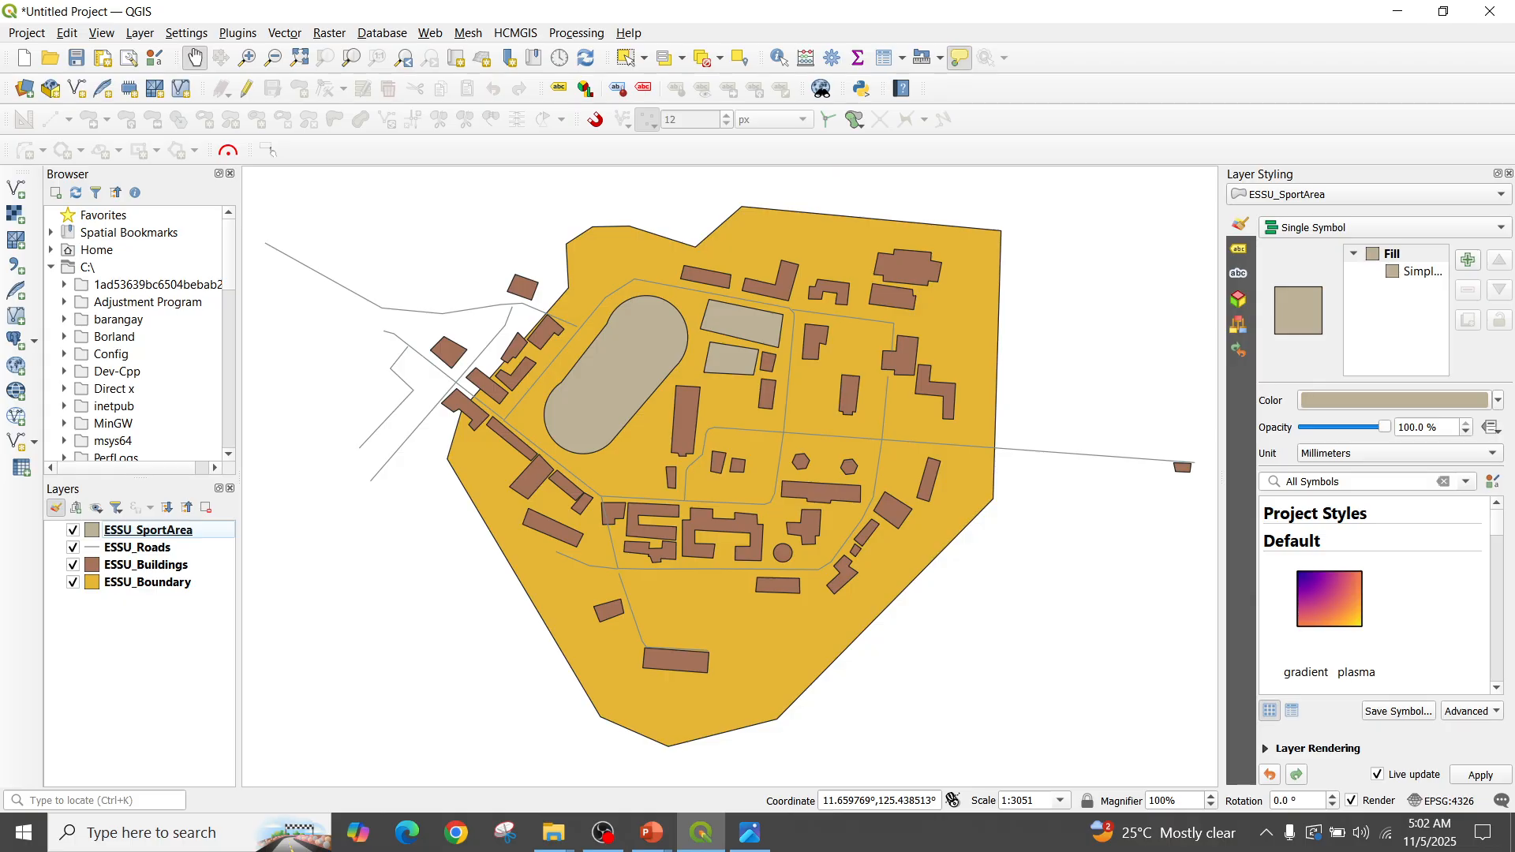
Set the ESSU_Roads simple line's stroke width to 2.66 millimetres and its stroke style to Dot Line
{"action": "left_click", "coordinate": [137, 548]}
{"action": "left_click", "coordinate": [1421, 271]}
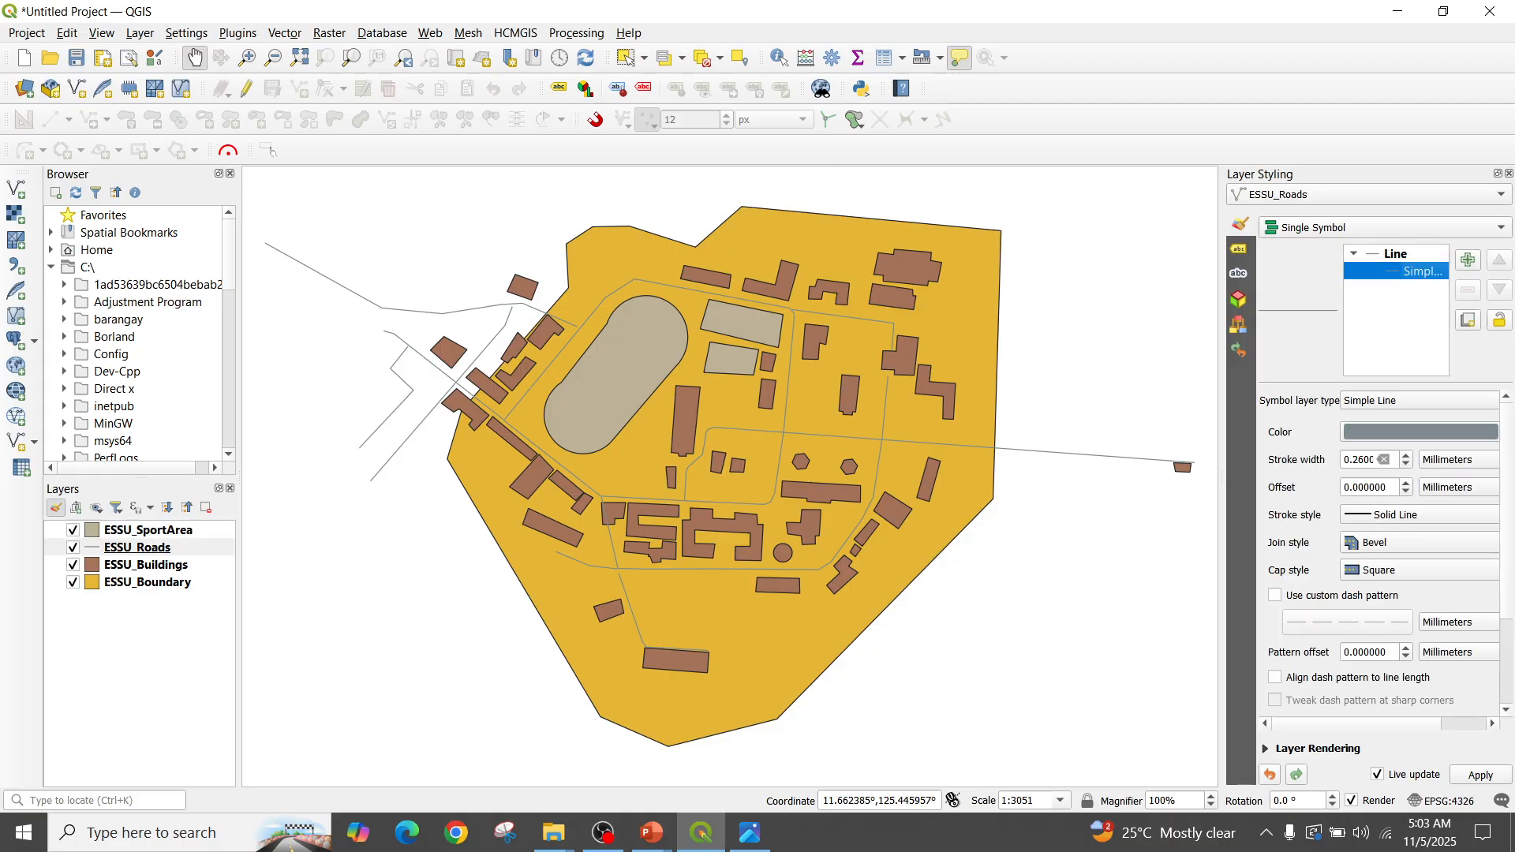
{"action": "left_click", "coordinate": [1405, 455]}
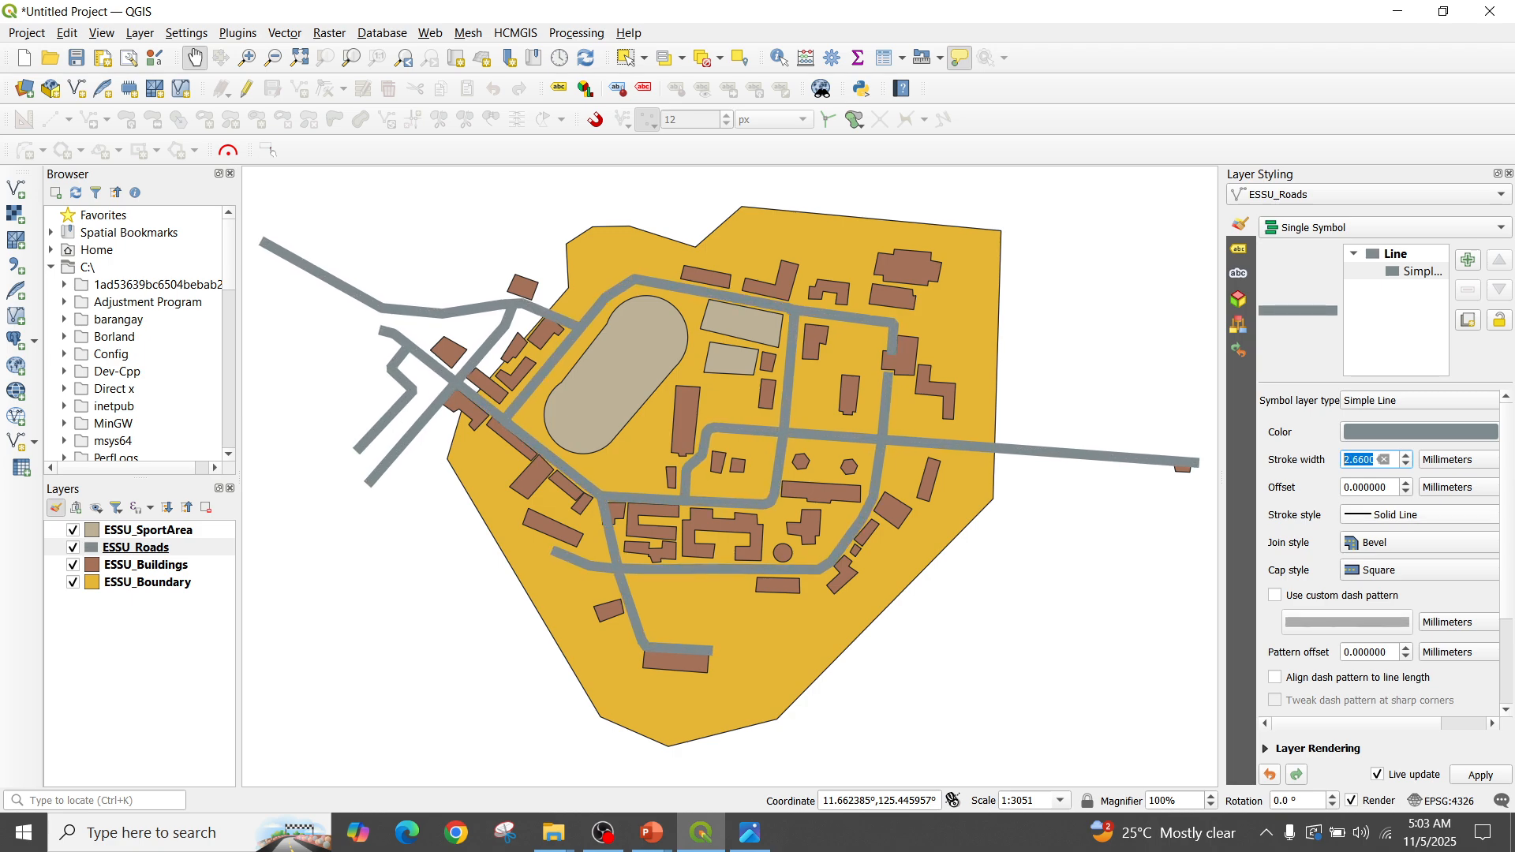
{"action": "left_click", "coordinate": [1420, 515]}
{"action": "left_click", "coordinate": [1389, 571]}
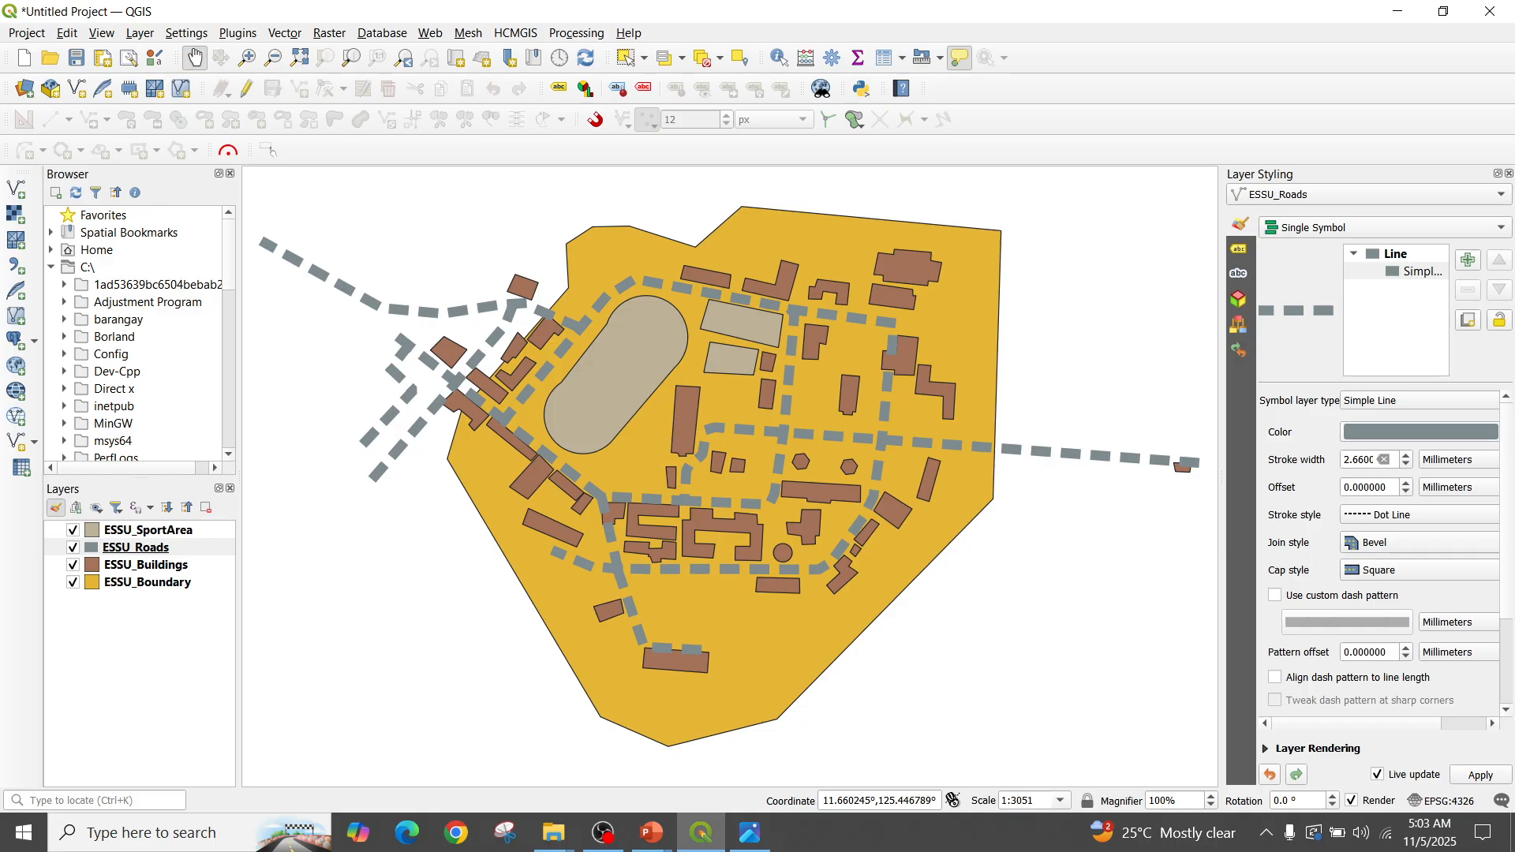
Change the ESSU_Roads line colour to bright green (#20d432)
{"action": "double_click", "coordinate": [1358, 459]}
{"action": "left_click", "coordinate": [1420, 432]}
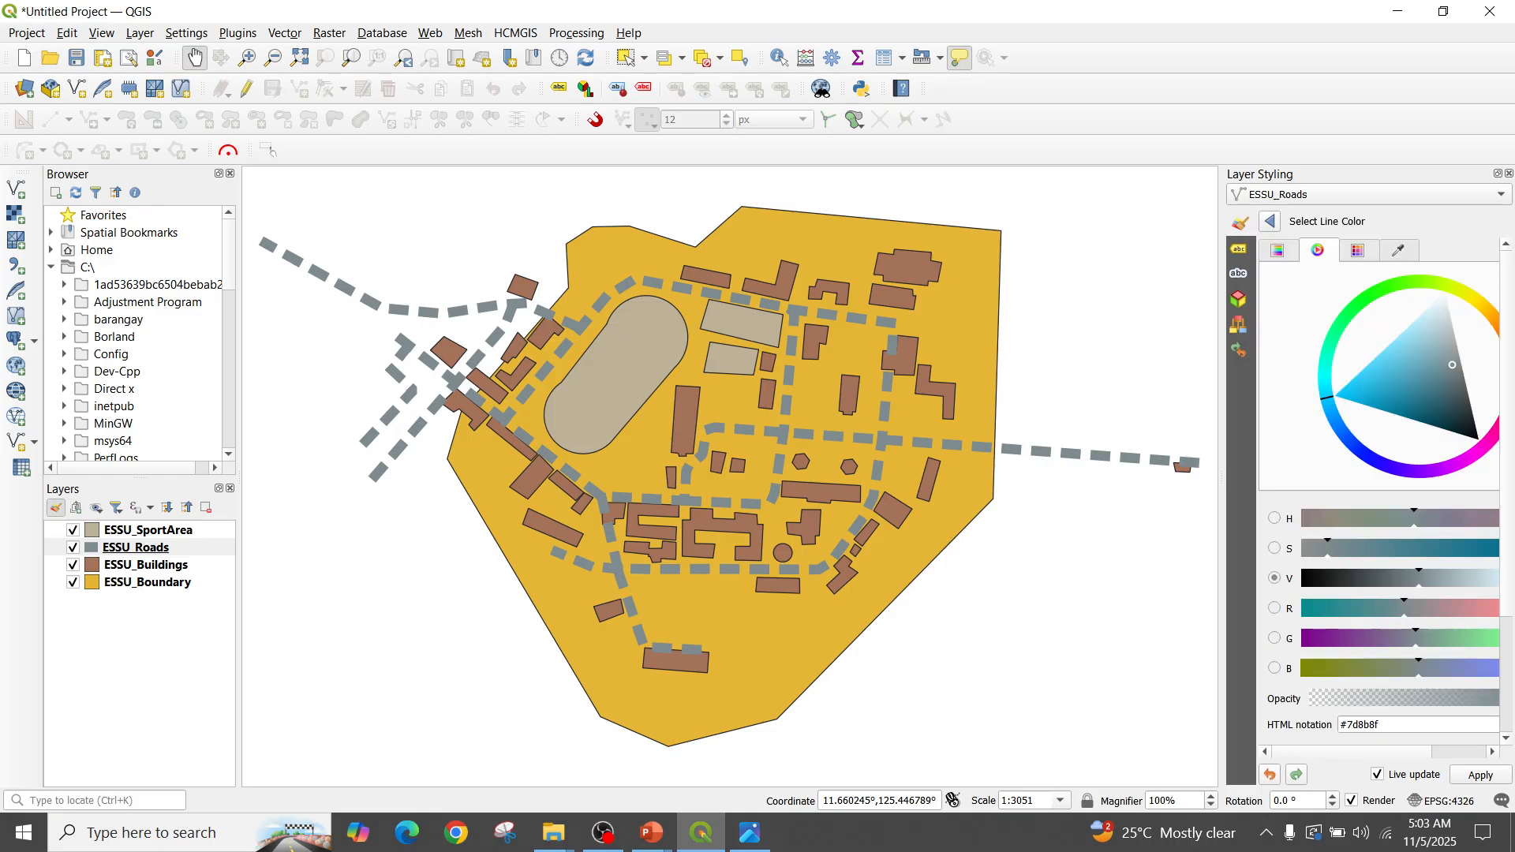
{"action": "left_click", "coordinate": [1363, 300]}
{"action": "mouse_move", "coordinate": [1390, 333]}
{"action": "left_mouse_down"}
{"action": "mouse_move", "coordinate": [1370, 308]}
{"action": "mouse_move", "coordinate": [1441, 349]}
{"action": "mouse_move", "coordinate": [1394, 318]}
{"action": "mouse_move", "coordinate": [1388, 339]}
{"action": "left_mouse_up"}
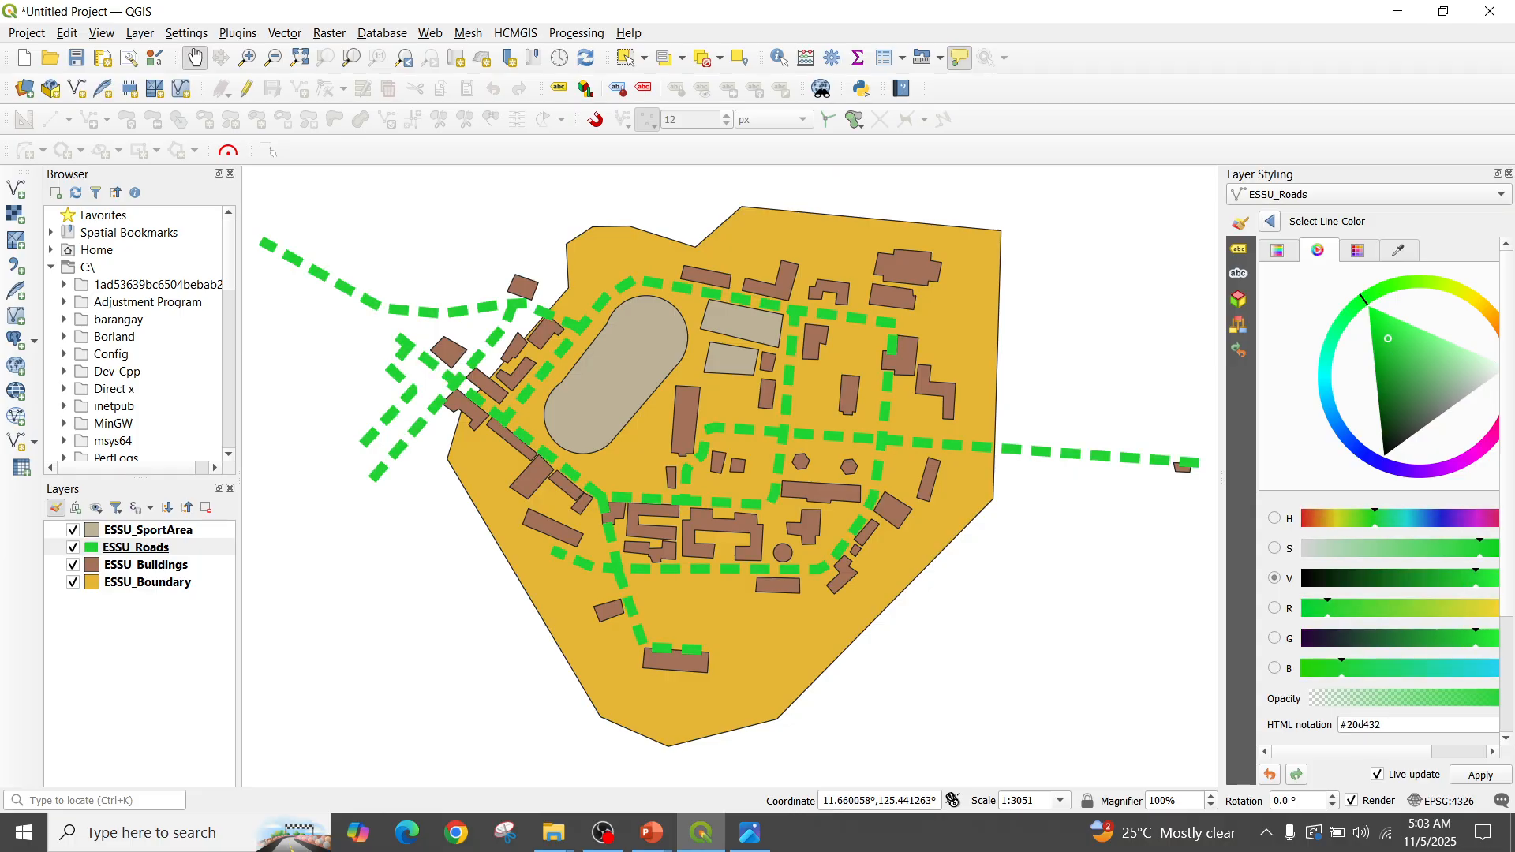
{"action": "left_click_drag", "start_coordinate": [1106, 400], "coordinate": [1046, 409]}
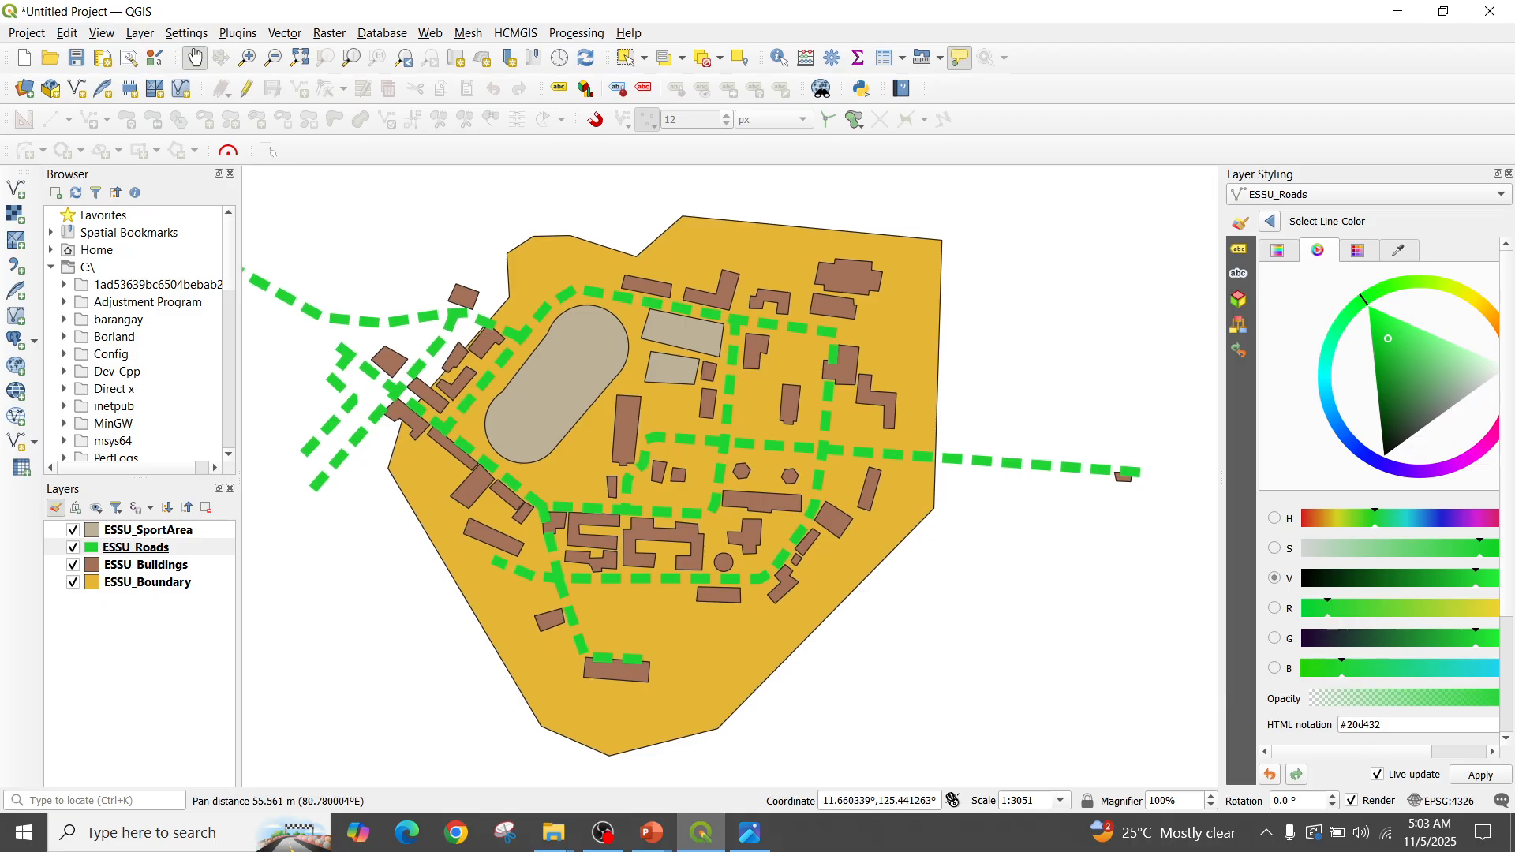
Change the ESSU_SportArea fill to pink from the recent colours
{"action": "left_click", "coordinate": [149, 530]}
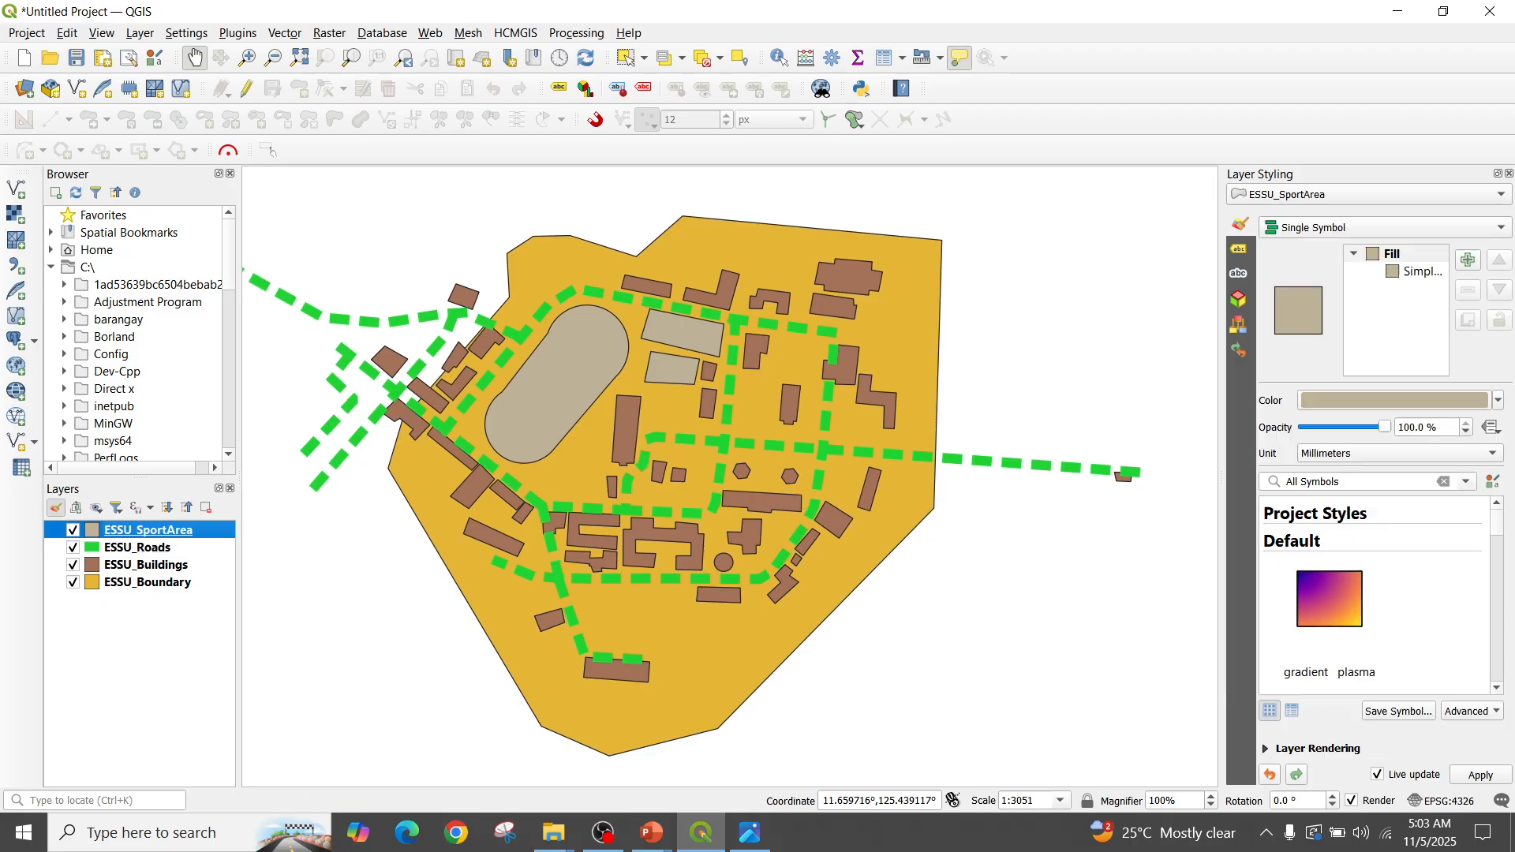
{"action": "left_click", "coordinate": [1497, 400]}
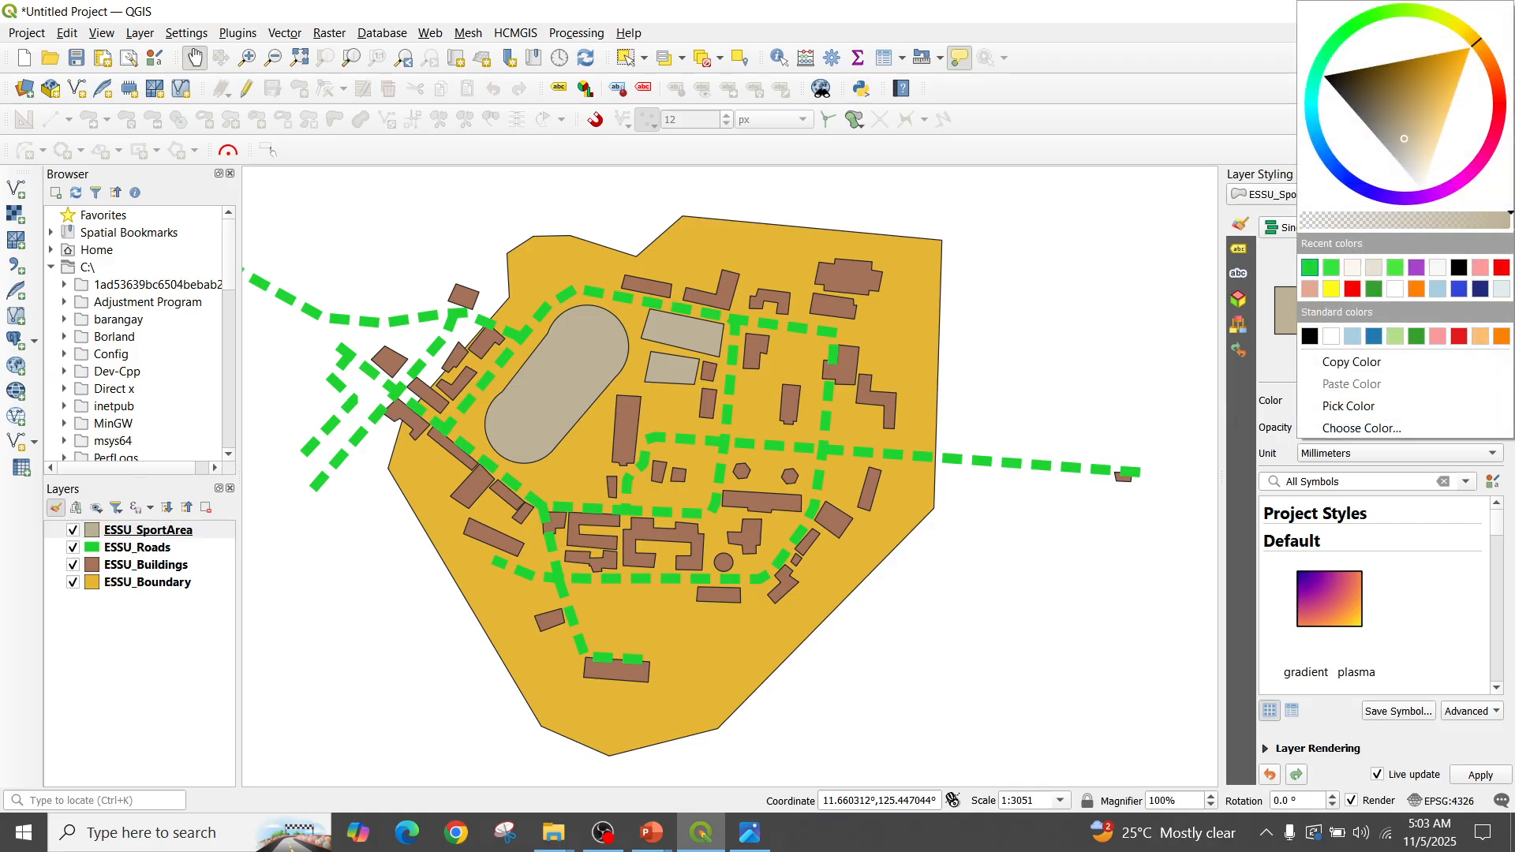
{"action": "left_click", "coordinate": [1480, 268]}
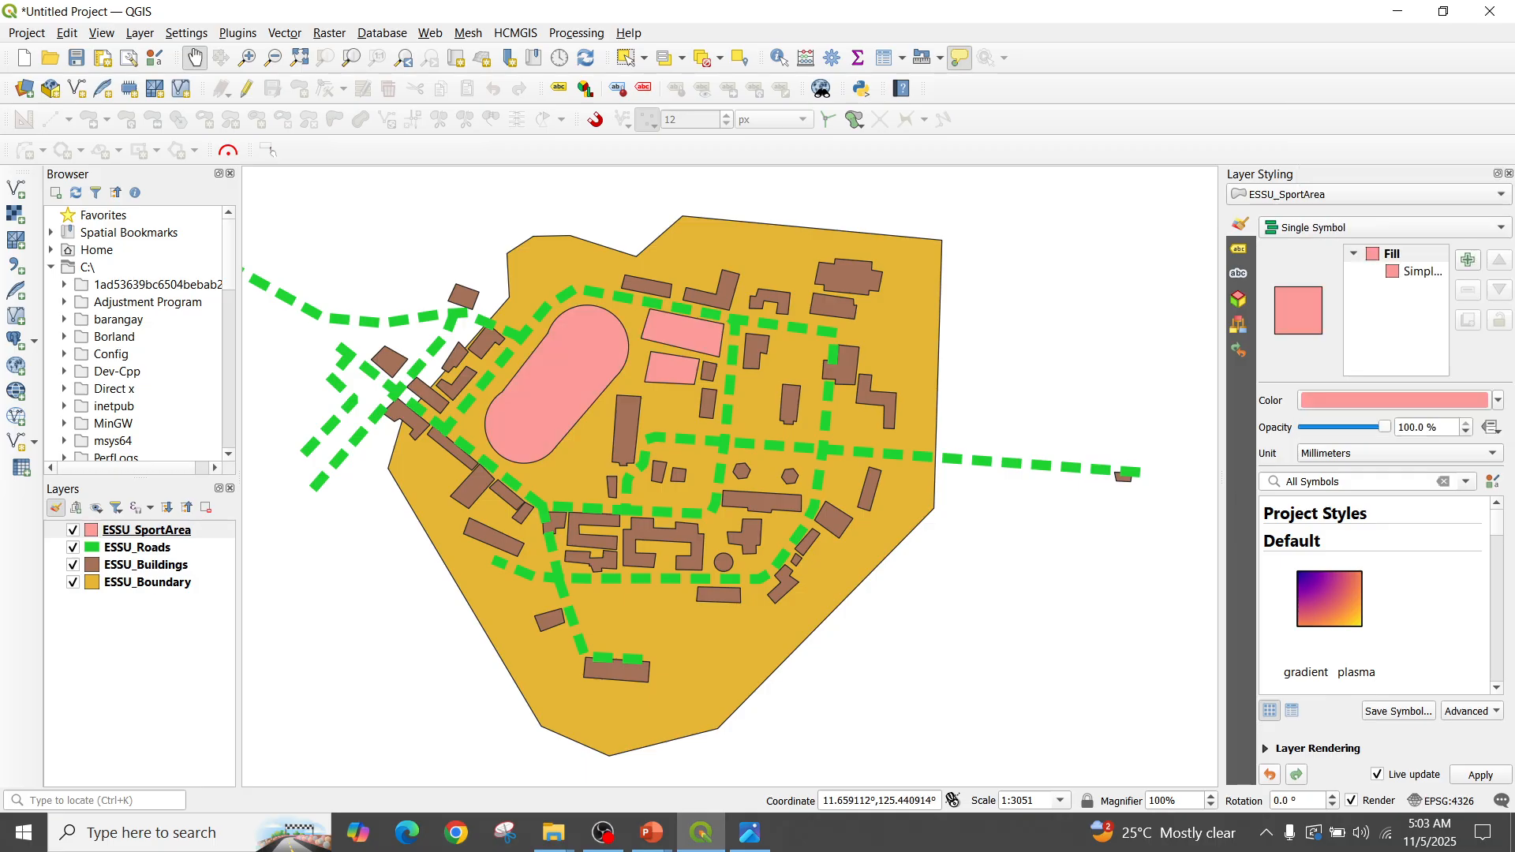
{"action": "left_click_drag", "start_coordinate": [600, 505], "coordinate": [596, 473]}
Change the ESSU_Boundary fill to the light beige (#eae2d1) from the recent colours
{"action": "left_click", "coordinate": [147, 582]}
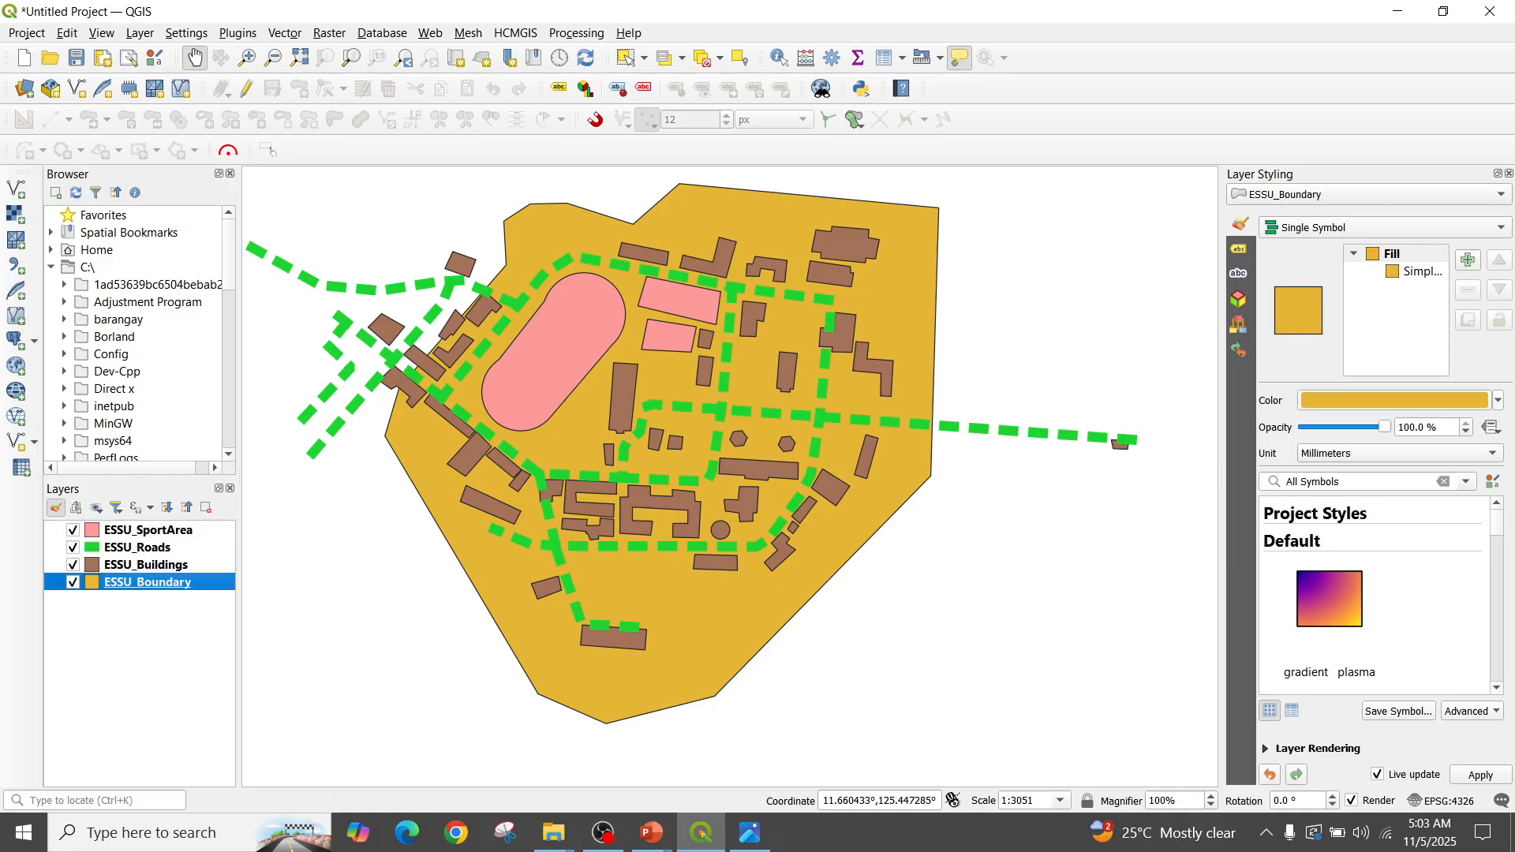
{"action": "left_click", "coordinate": [1497, 400]}
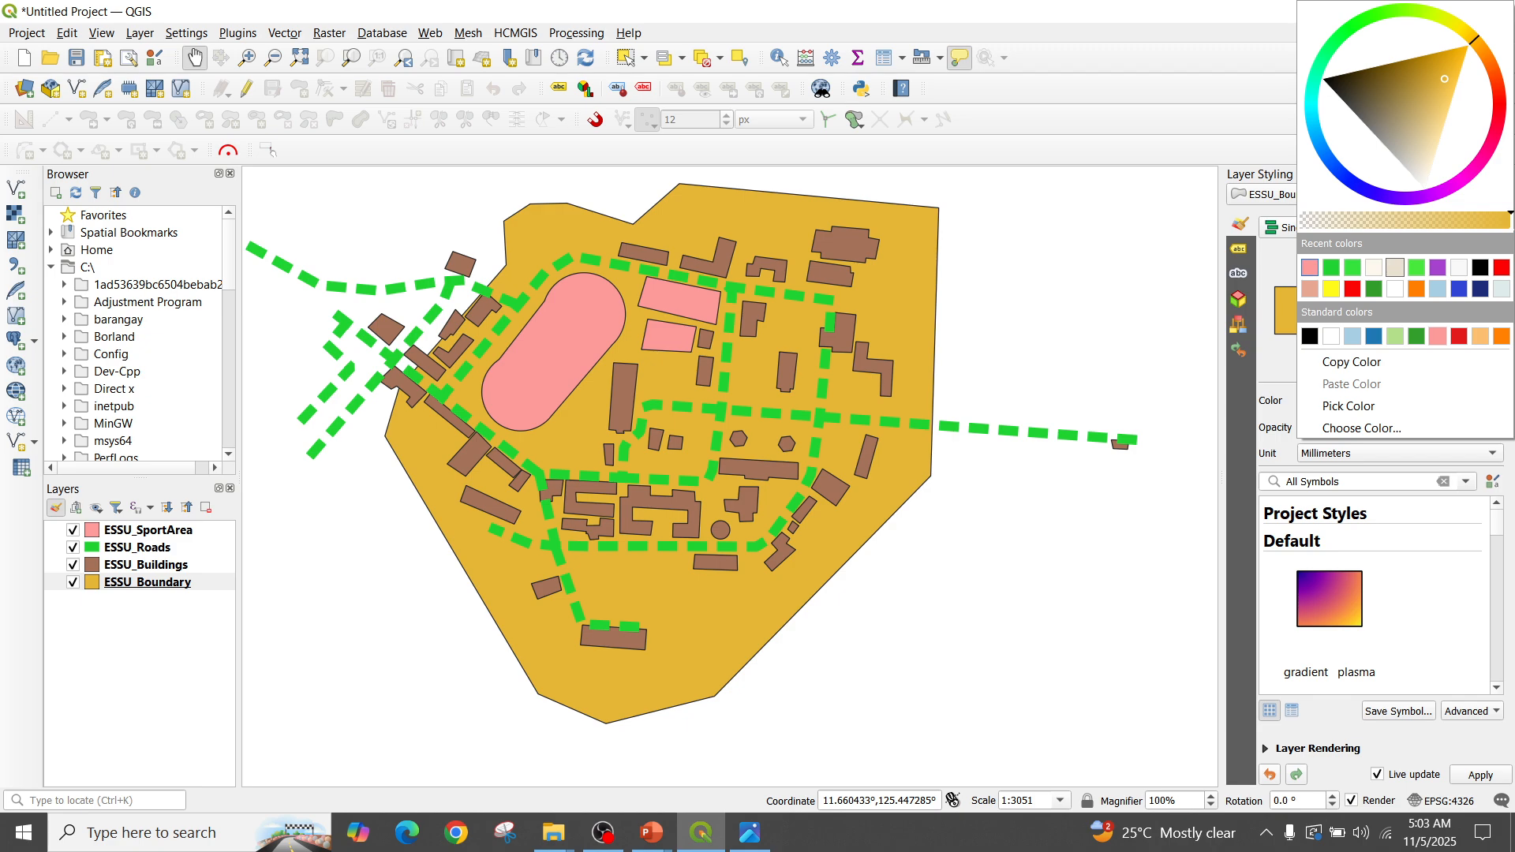
{"action": "left_click", "coordinate": [1395, 268]}
{"action": "mouse_move", "coordinate": [931, 407]}
{"action": "left_mouse_down"}
{"action": "mouse_move", "coordinate": [955, 456]}
{"action": "mouse_move", "coordinate": [1011, 434]}
{"action": "mouse_move", "coordinate": [792, 428]}
{"action": "mouse_move", "coordinate": [934, 465]}
{"action": "mouse_move", "coordinate": [645, 528]}
{"action": "mouse_move", "coordinate": [937, 384]}
{"action": "left_mouse_up"}
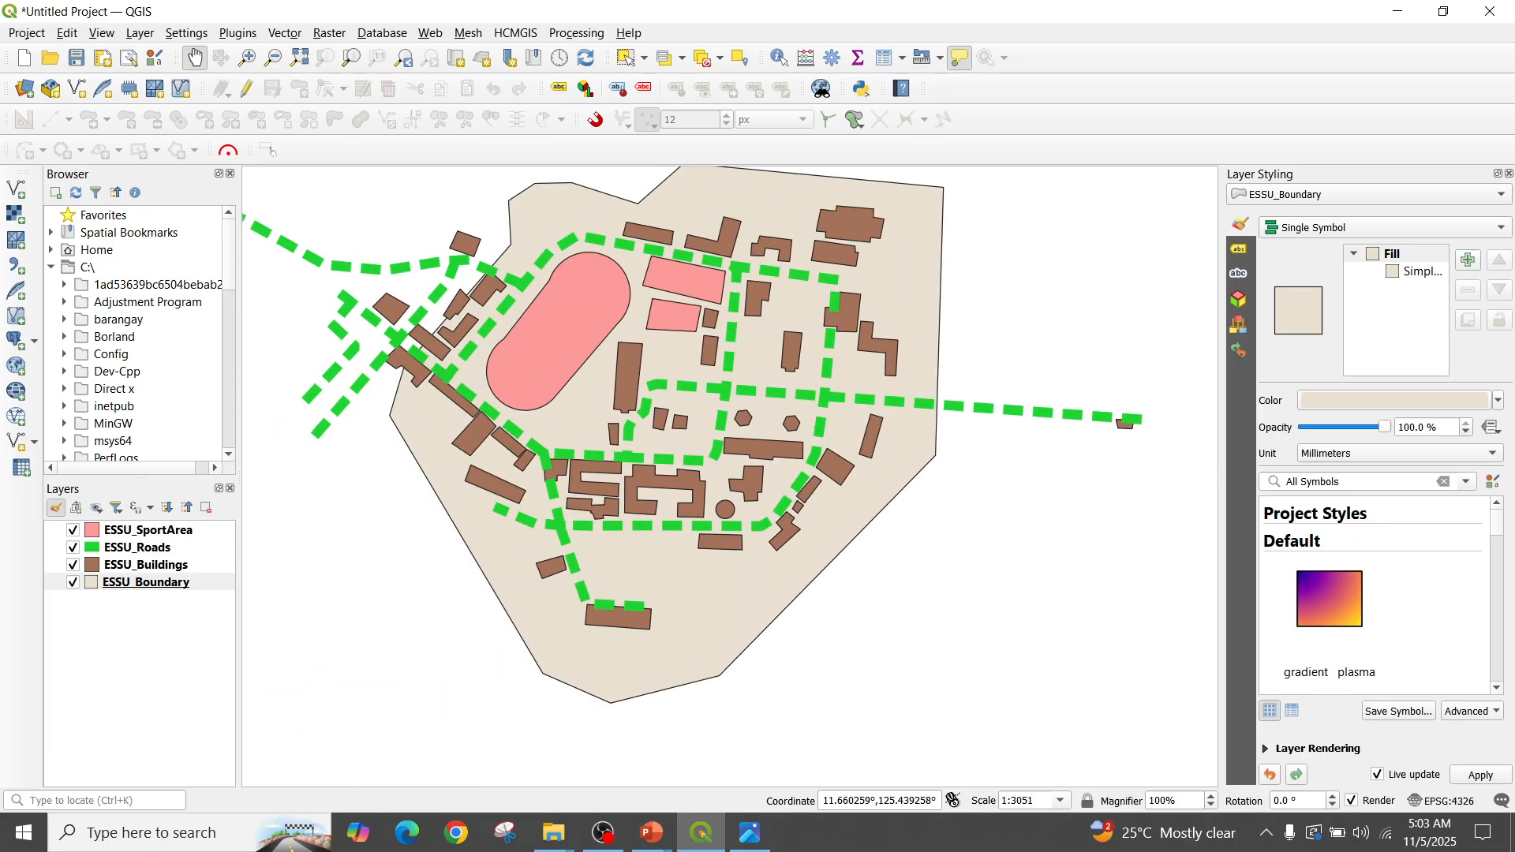
Add the HCMGIS Google Satellite Hybrid basemap and place it below all the ESSU layers
{"action": "left_click", "coordinate": [137, 548]}
{"action": "left_click", "coordinate": [145, 565]}
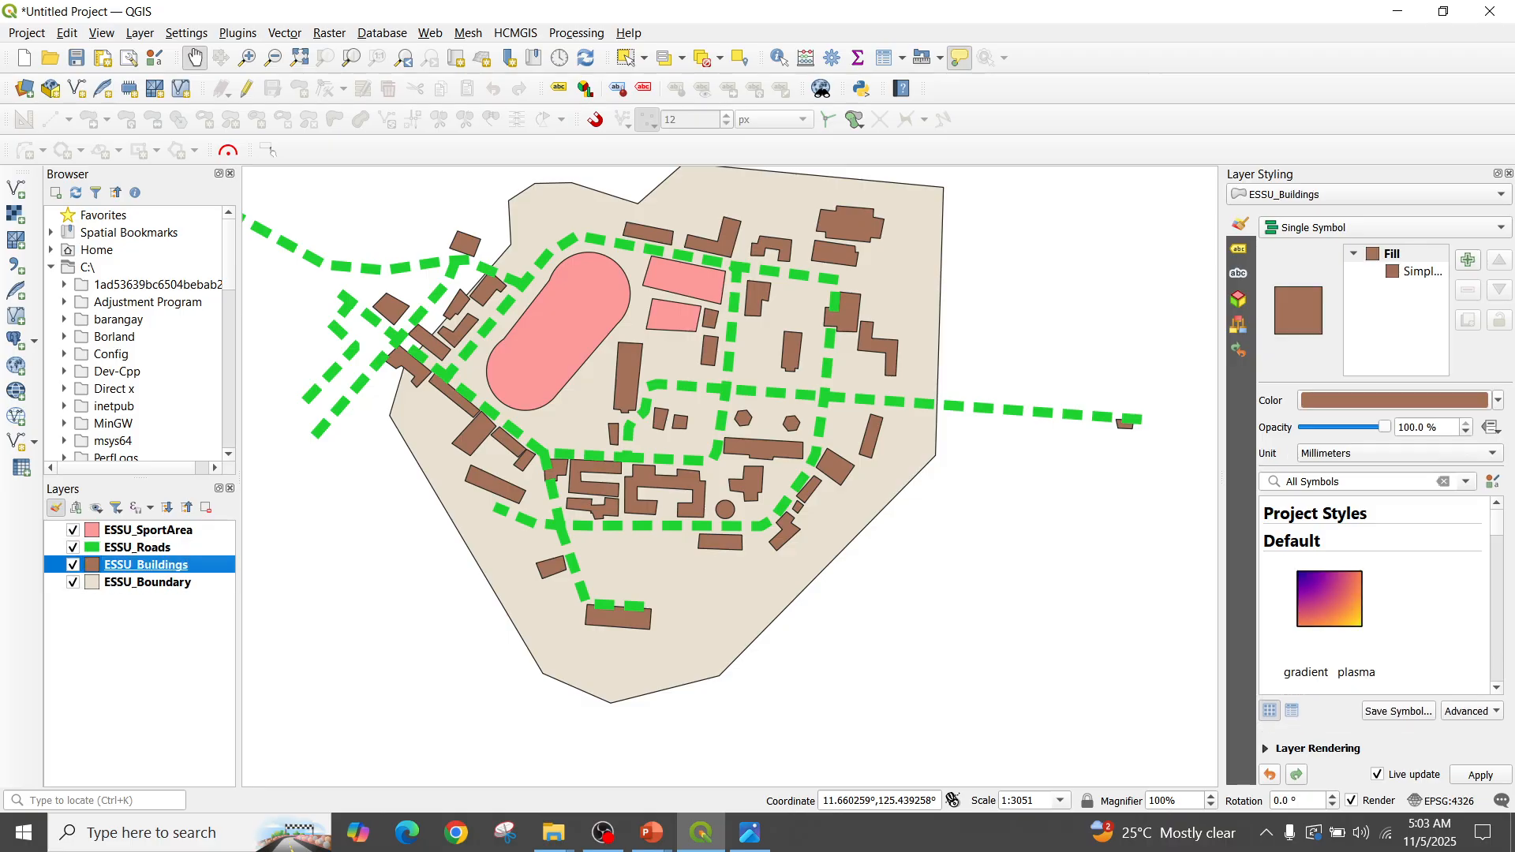
{"action": "left_click_drag", "start_coordinate": [599, 411], "coordinate": [700, 453]}
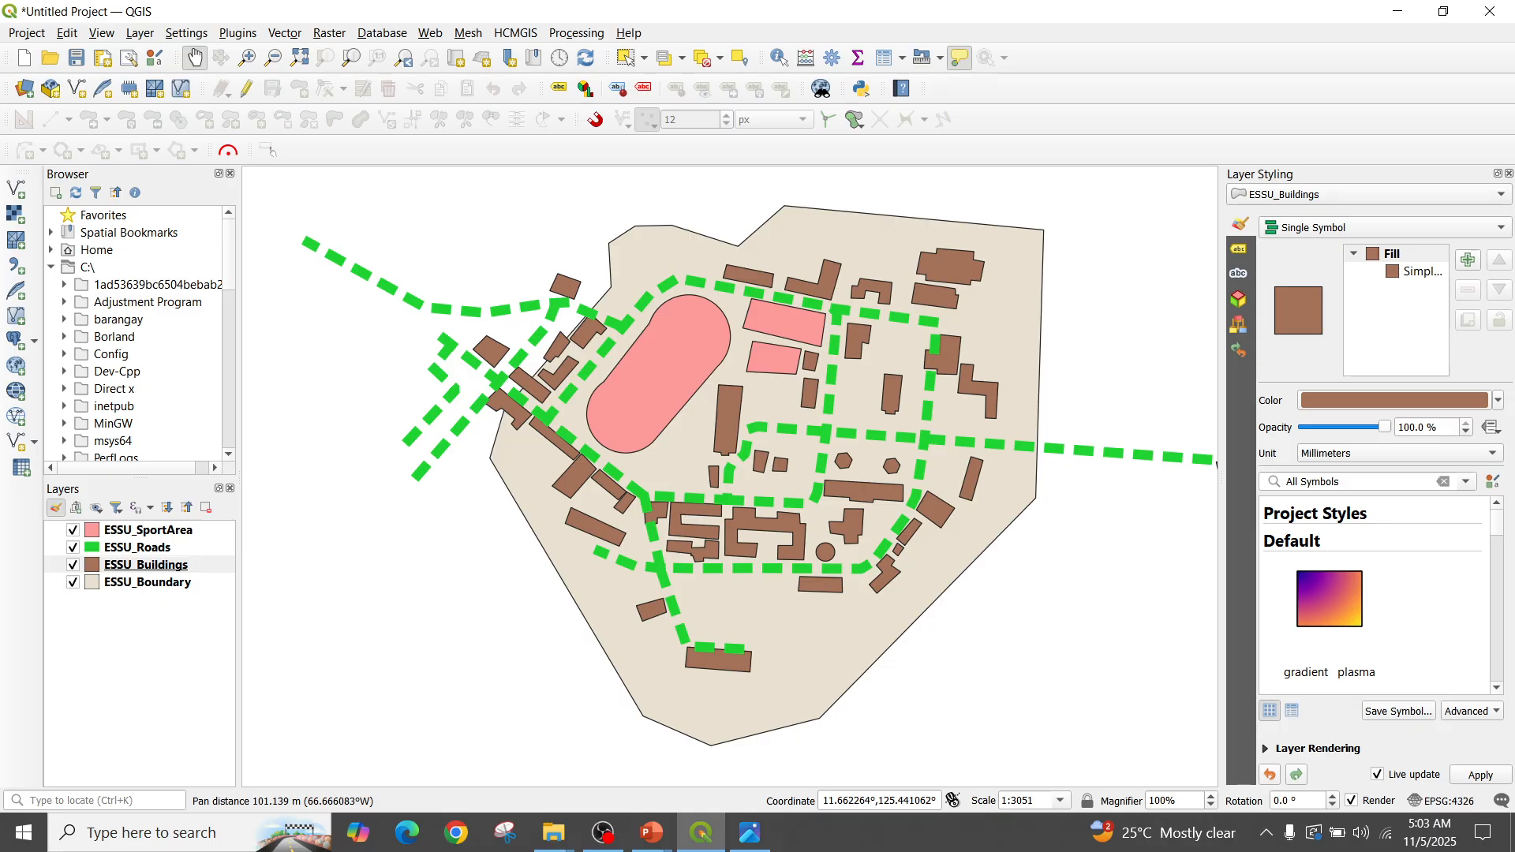
{"action": "left_click", "coordinate": [515, 33]}
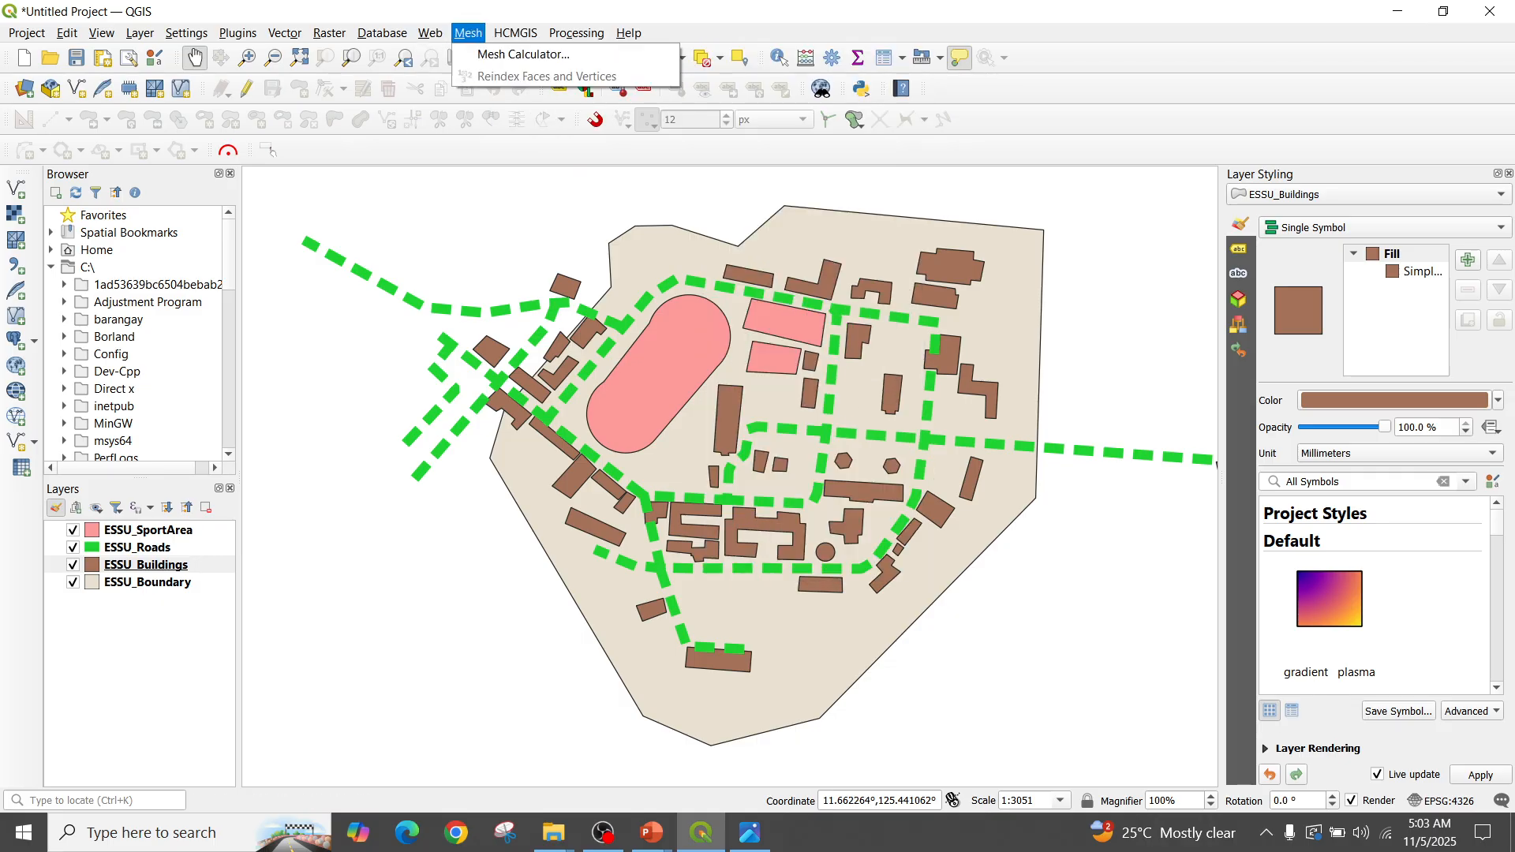
{"action": "mouse_move", "coordinate": [544, 55]}
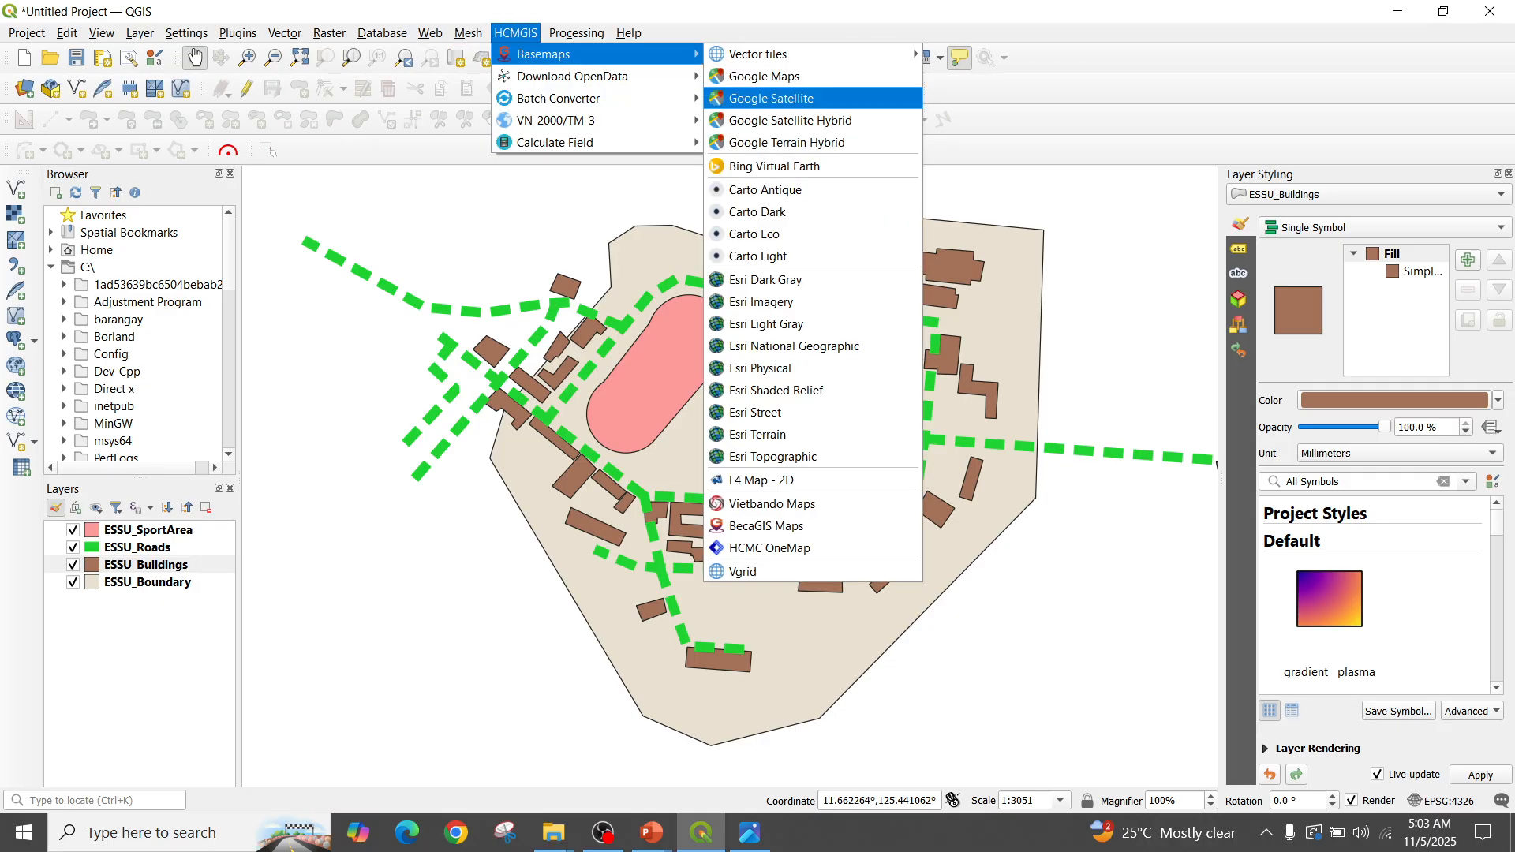
{"action": "left_click", "coordinate": [789, 120]}
{"action": "left_click_drag", "start_coordinate": [168, 565], "coordinate": [162, 612]}
{"action": "scroll", "coordinate": [746, 476], "scroll_direction": "up", "scroll_amount": 1}
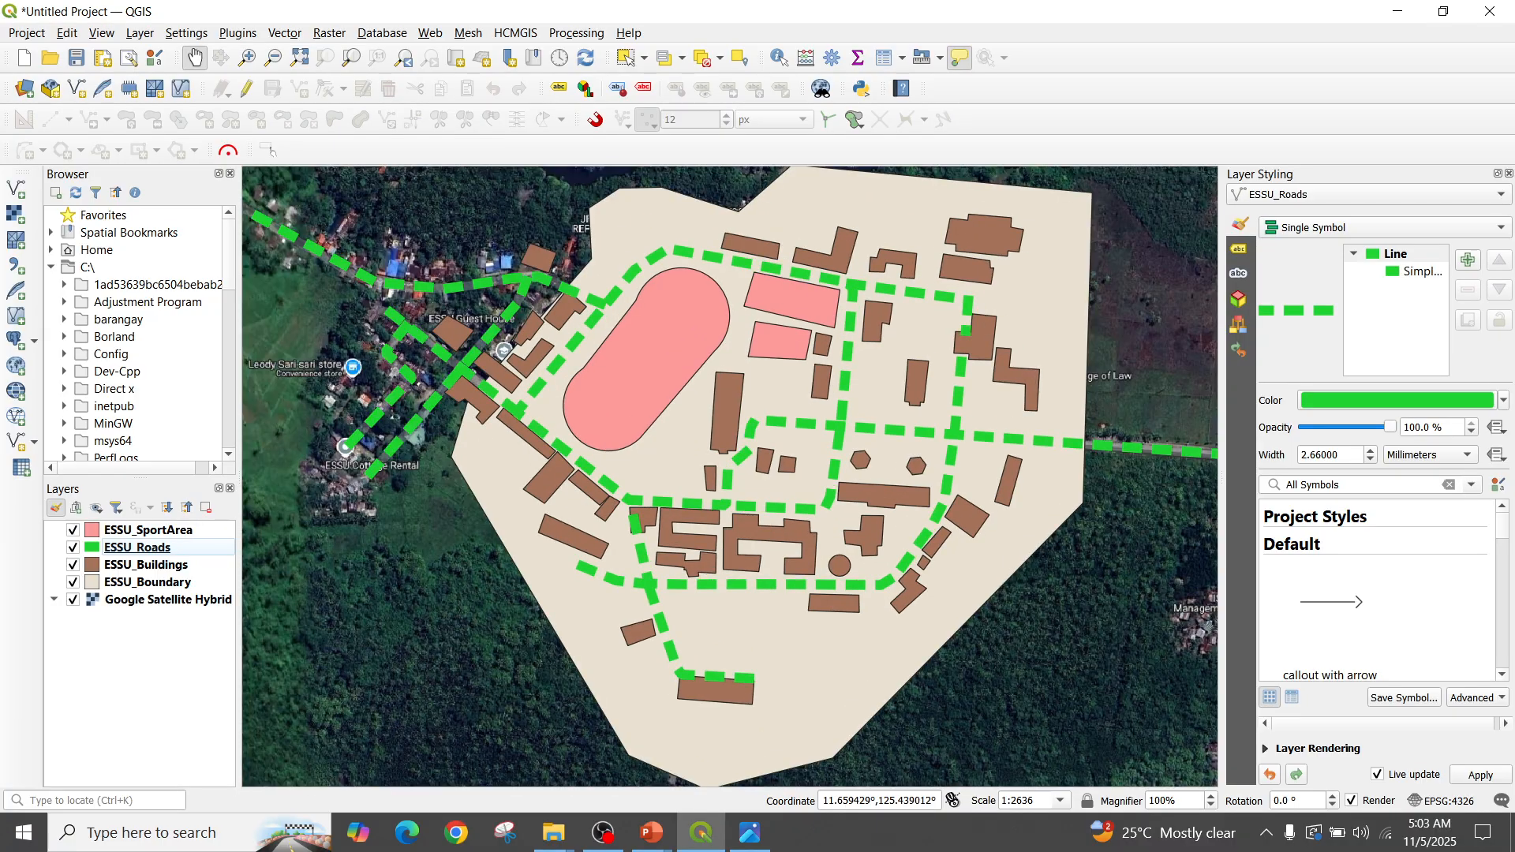
Hide and show the ESSU_Boundary layer again to compare the campus features with the satellite basemap
{"action": "left_click", "coordinate": [73, 582]}
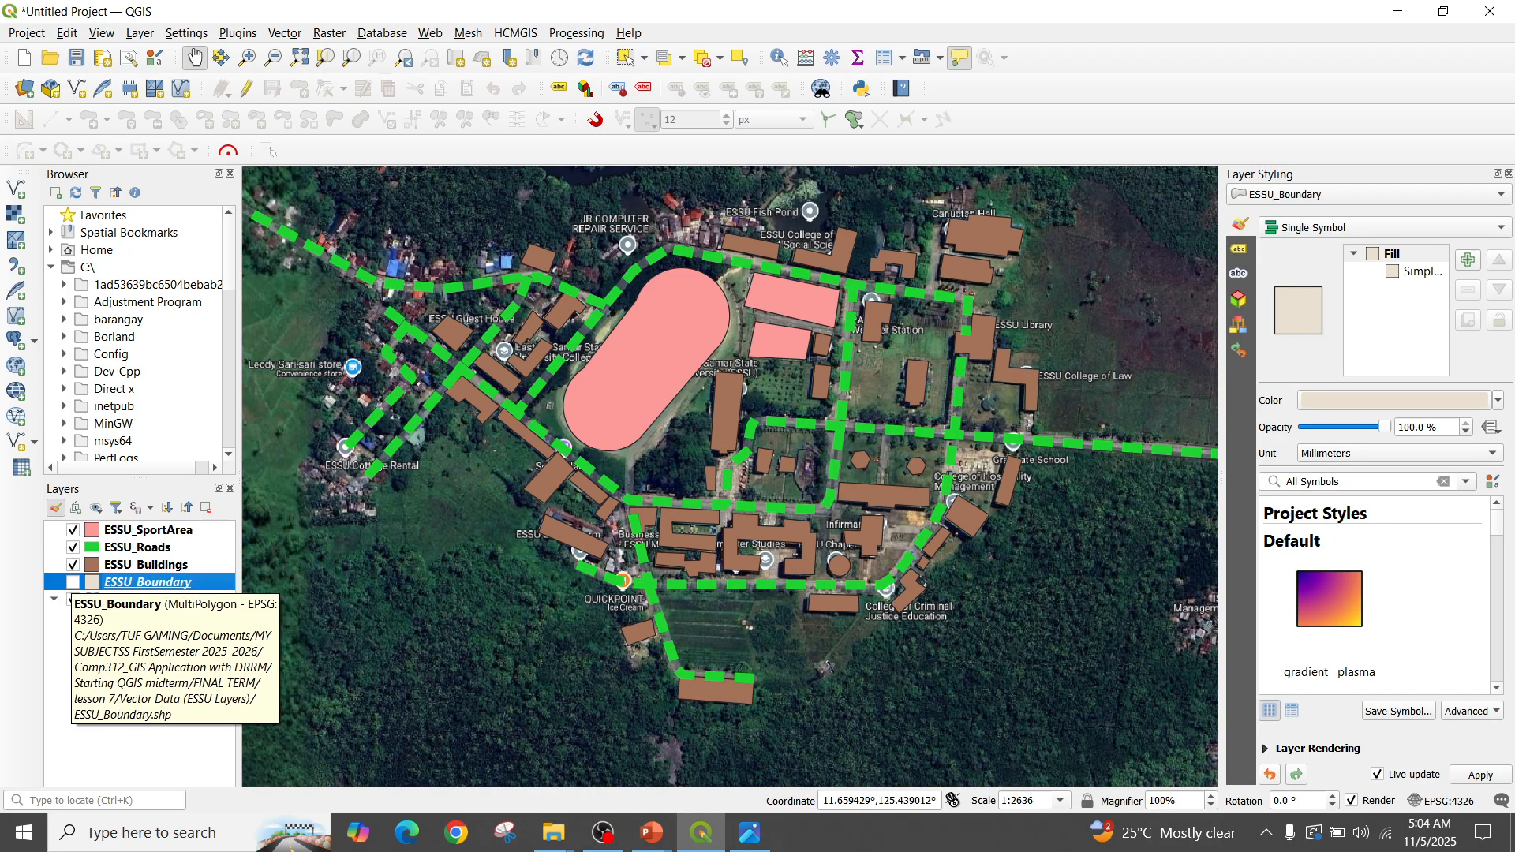
{"action": "left_click", "coordinate": [73, 581]}
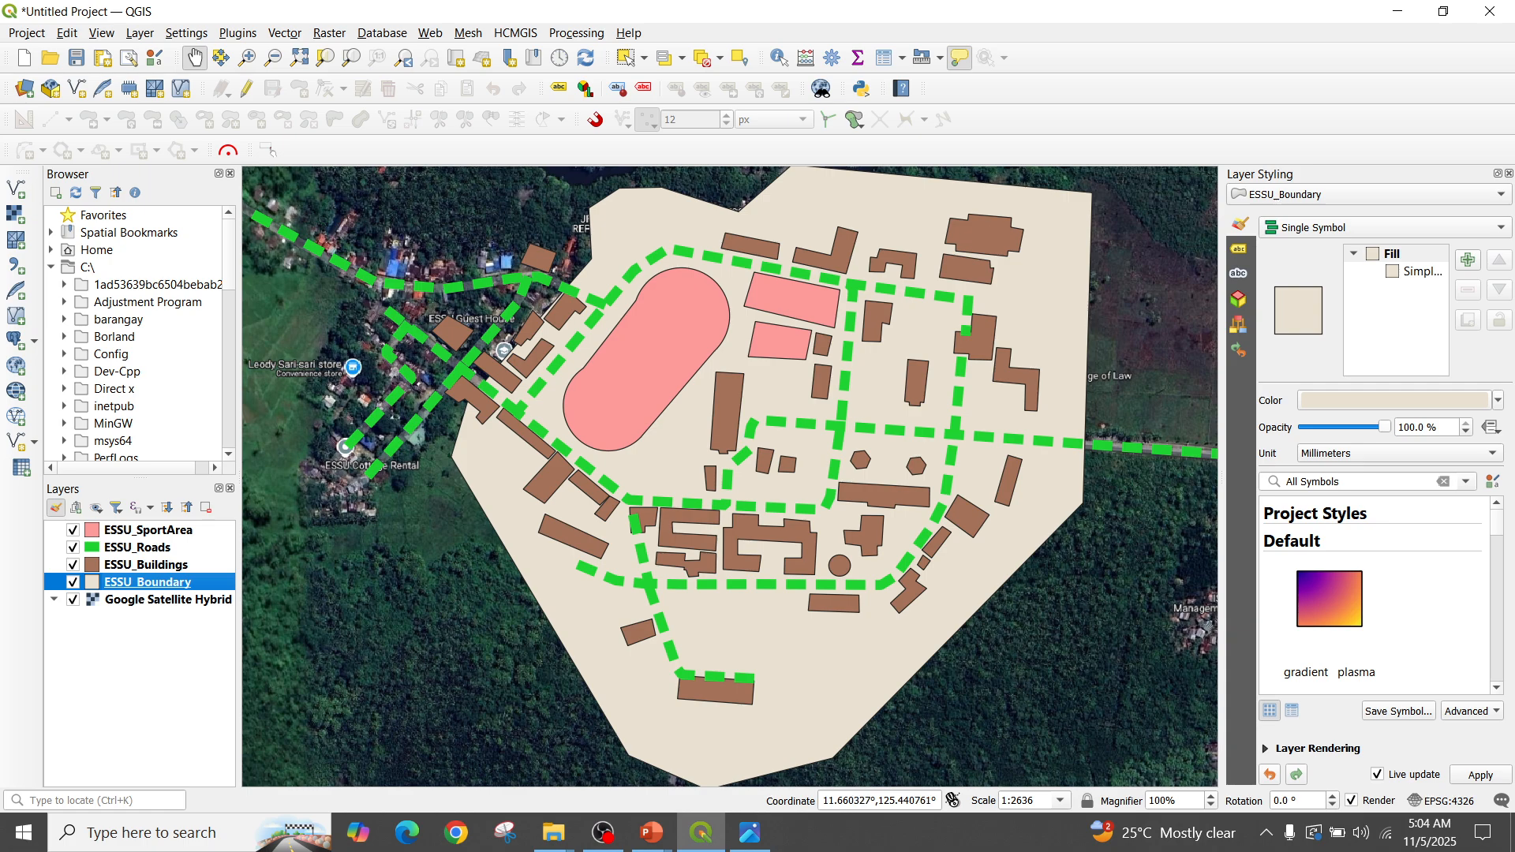
{"action": "left_click_drag", "start_coordinate": [521, 474], "coordinate": [518, 488]}
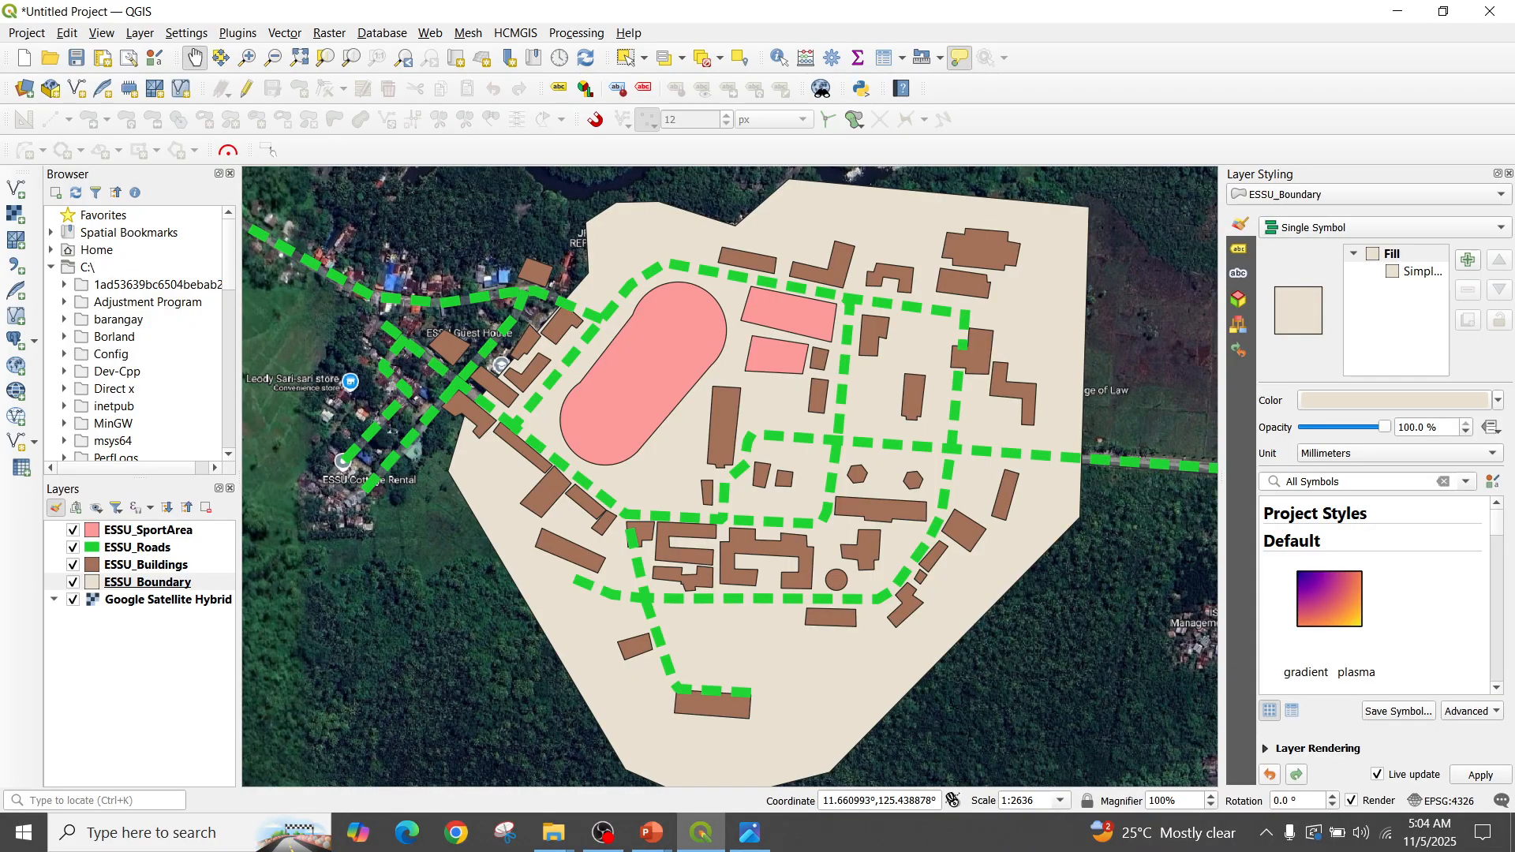
Reorder the vector layers as ESSU_Boundary, ESSU_Roads, ESSU_SportArea, ESSU_Buildings and toggle the boundary's visibility to check what it covers
{"action": "left_click_drag", "start_coordinate": [148, 583], "coordinate": [142, 539]}
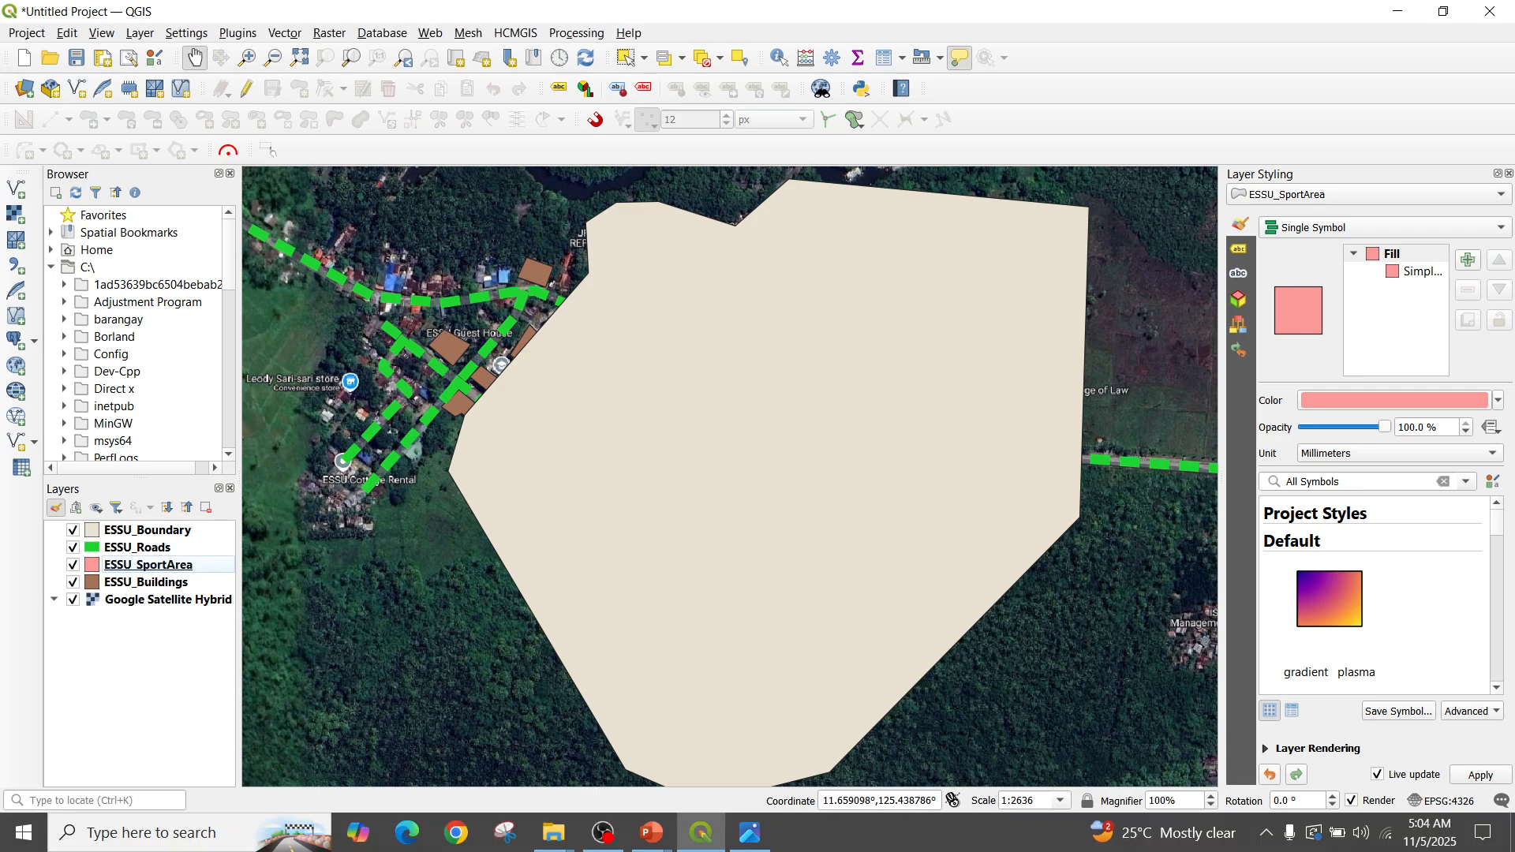
{"action": "left_click", "coordinate": [148, 530]}
{"action": "left_click", "coordinate": [73, 530]}
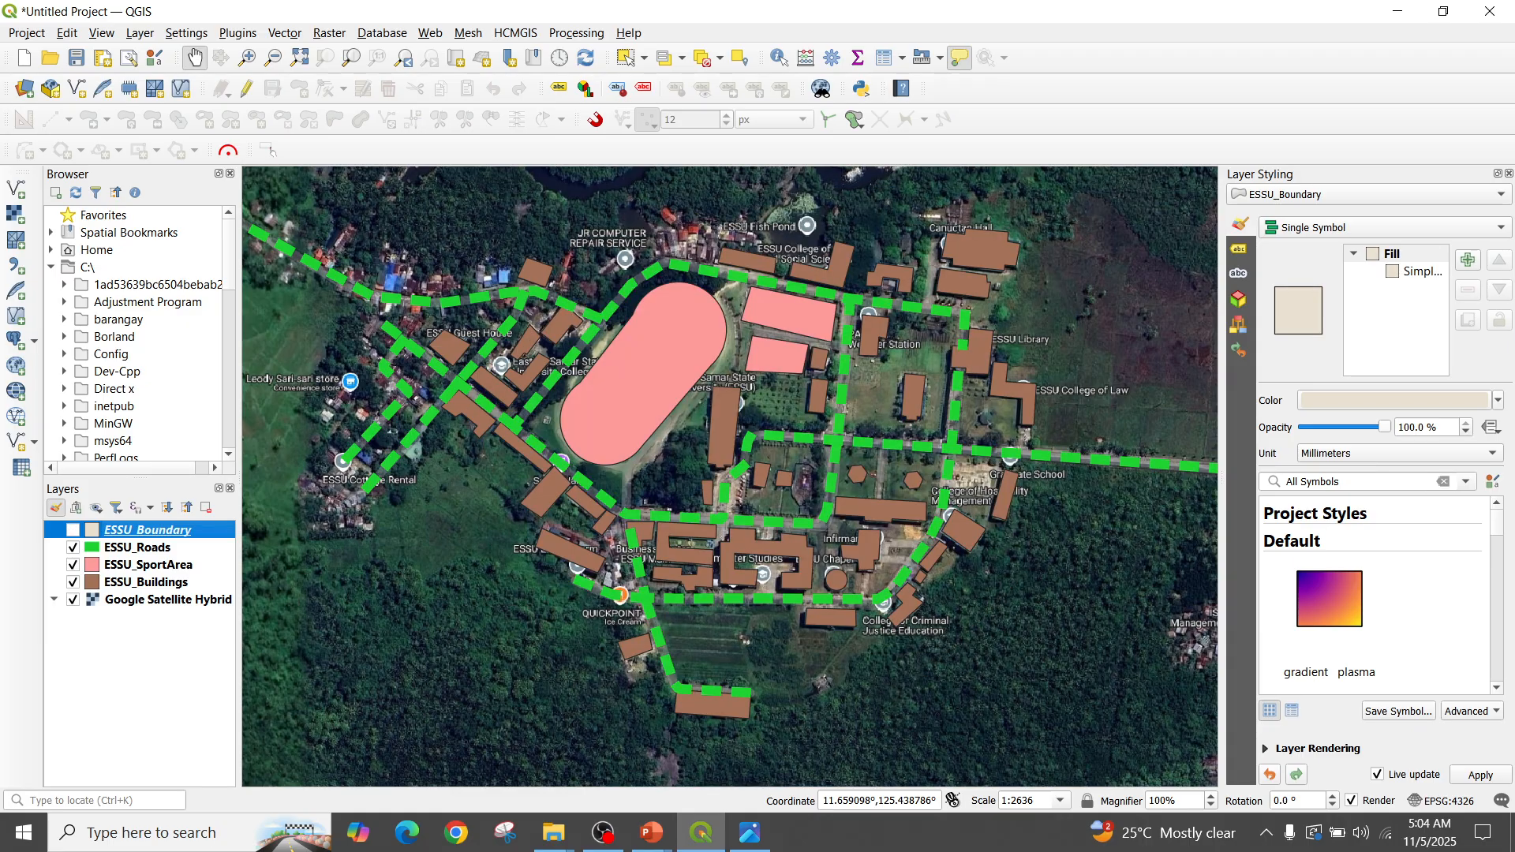
{"action": "left_click", "coordinate": [73, 530]}
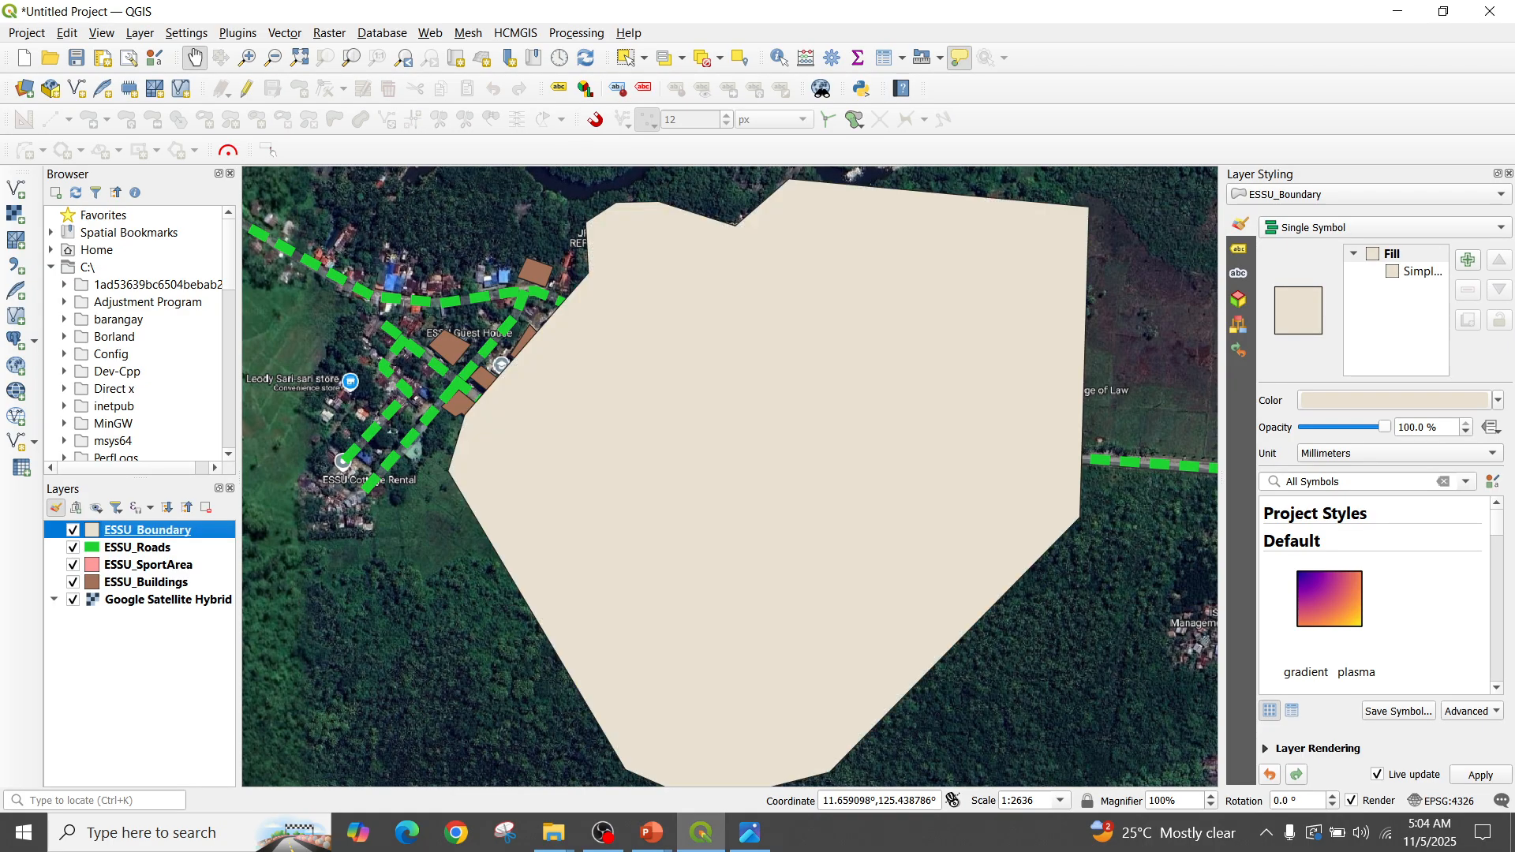
{"action": "left_click", "coordinate": [72, 530]}
{"action": "left_click", "coordinate": [72, 530]}
{"action": "left_click", "coordinate": [1393, 400]}
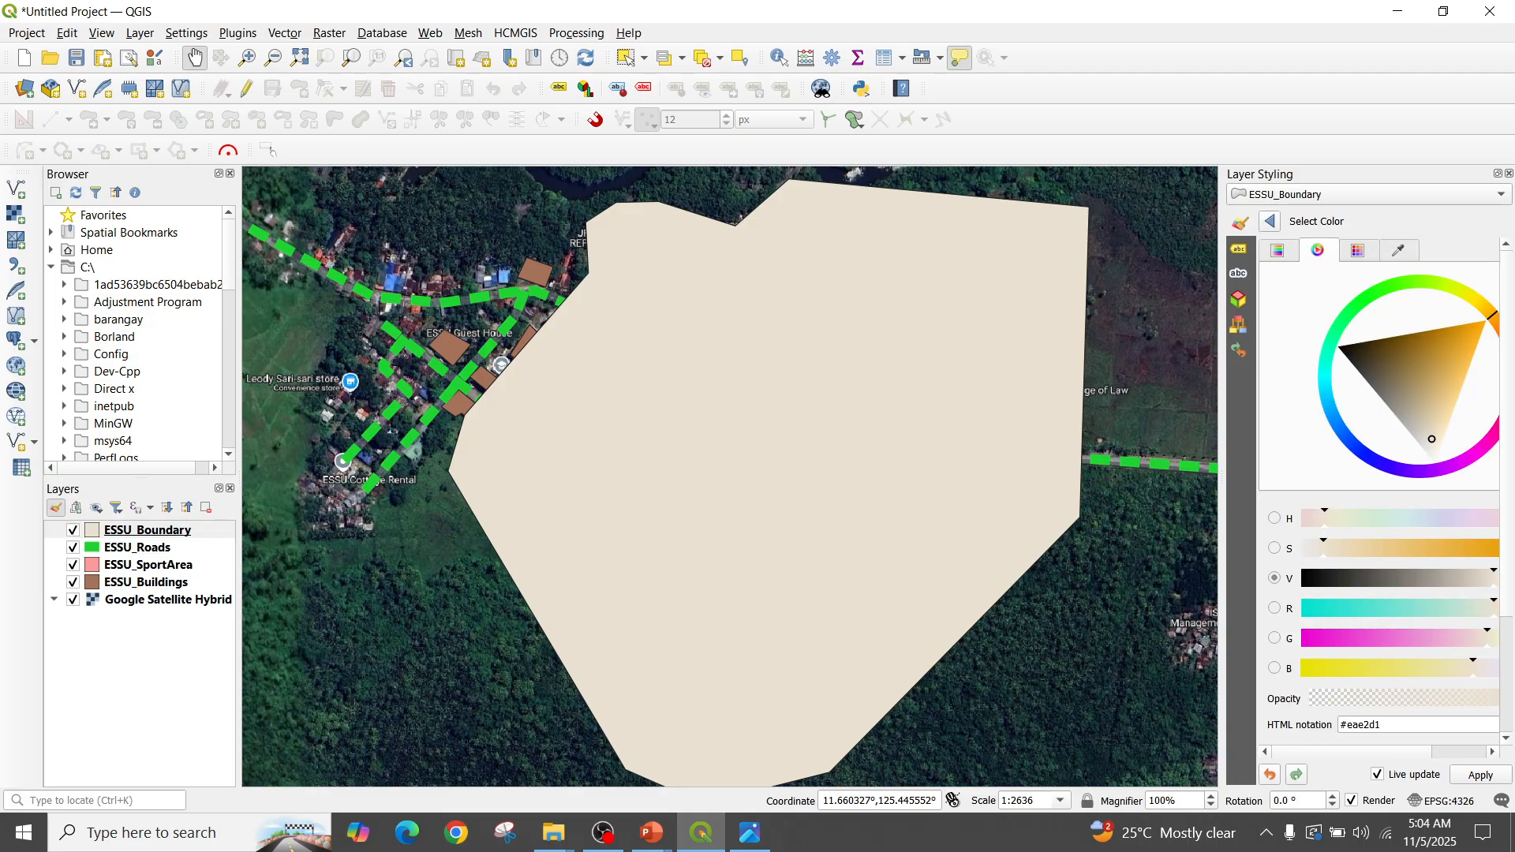
{"action": "left_click", "coordinate": [1269, 222]}
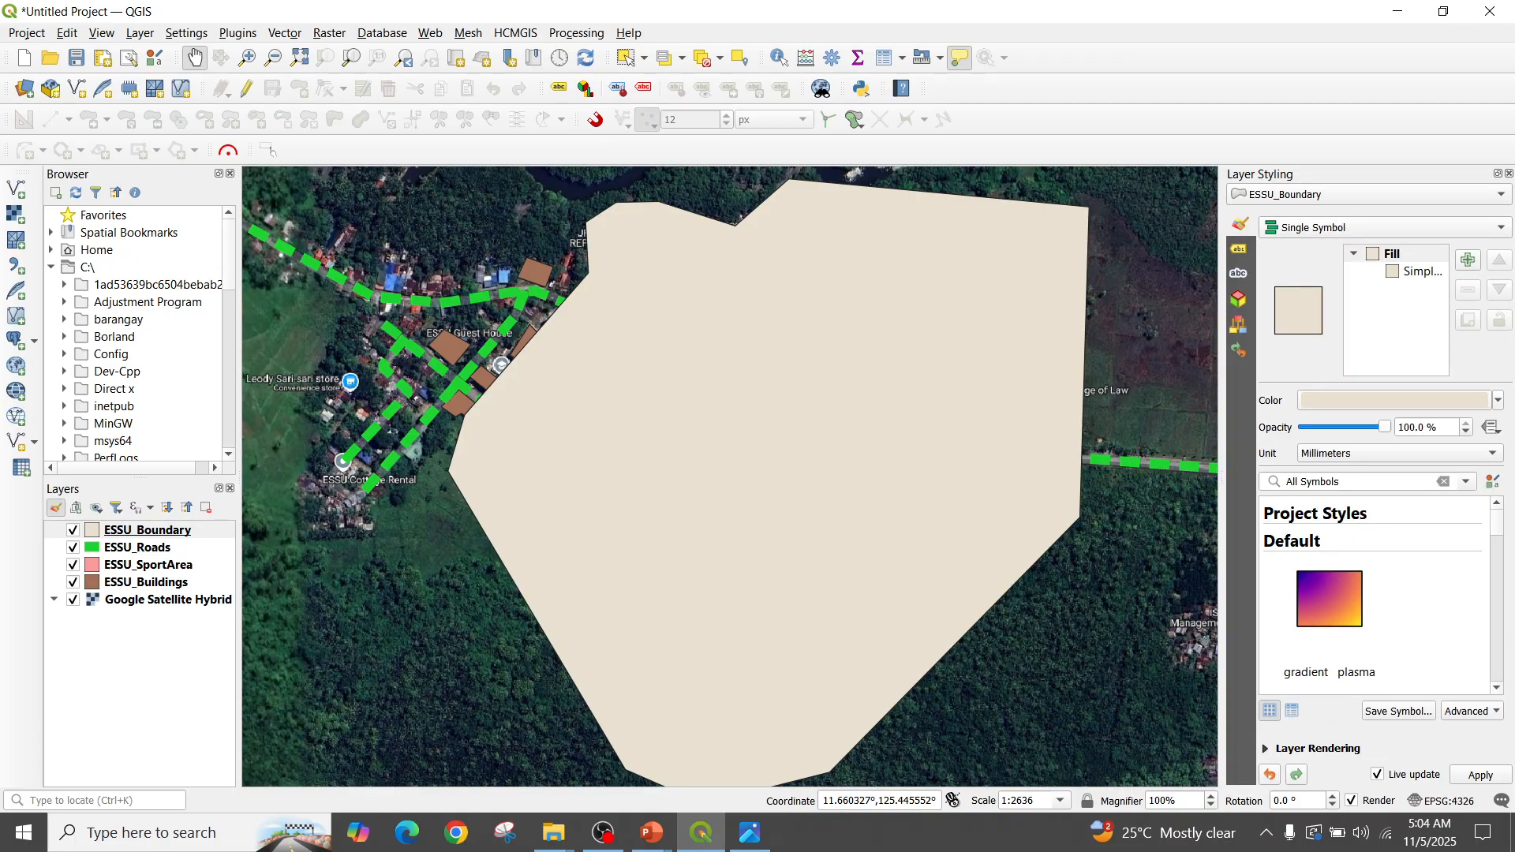
Try the ESSU_Boundary fill colour fully transparent, half transparent and nearly opaque to compare how the features beneath show through
{"action": "left_click", "coordinate": [1422, 271]}
{"action": "left_click", "coordinate": [1392, 254]}
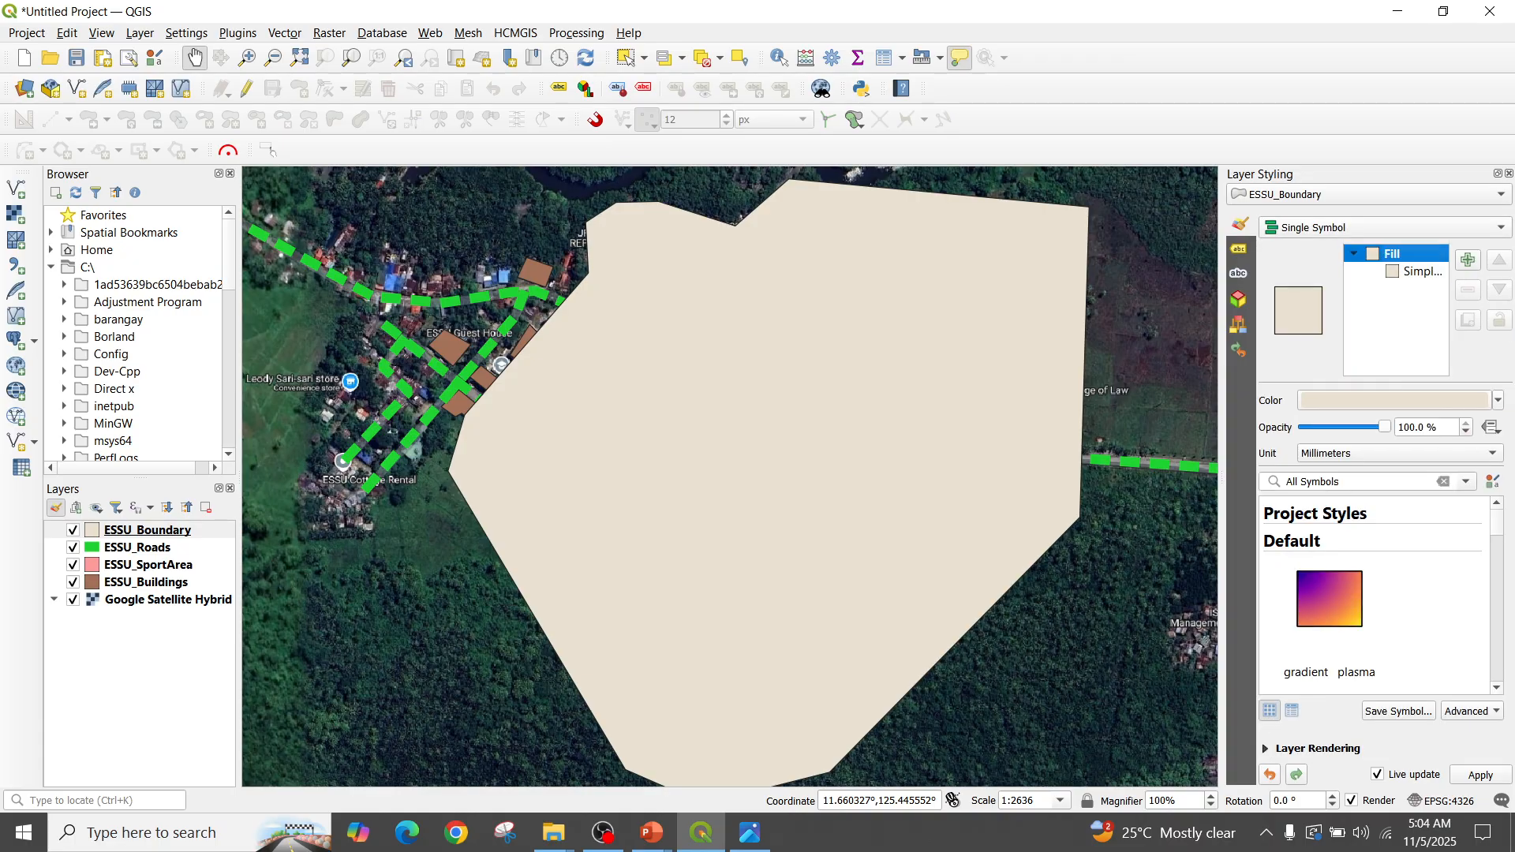
{"action": "left_click", "coordinate": [1497, 400]}
{"action": "left_click", "coordinate": [1301, 221]}
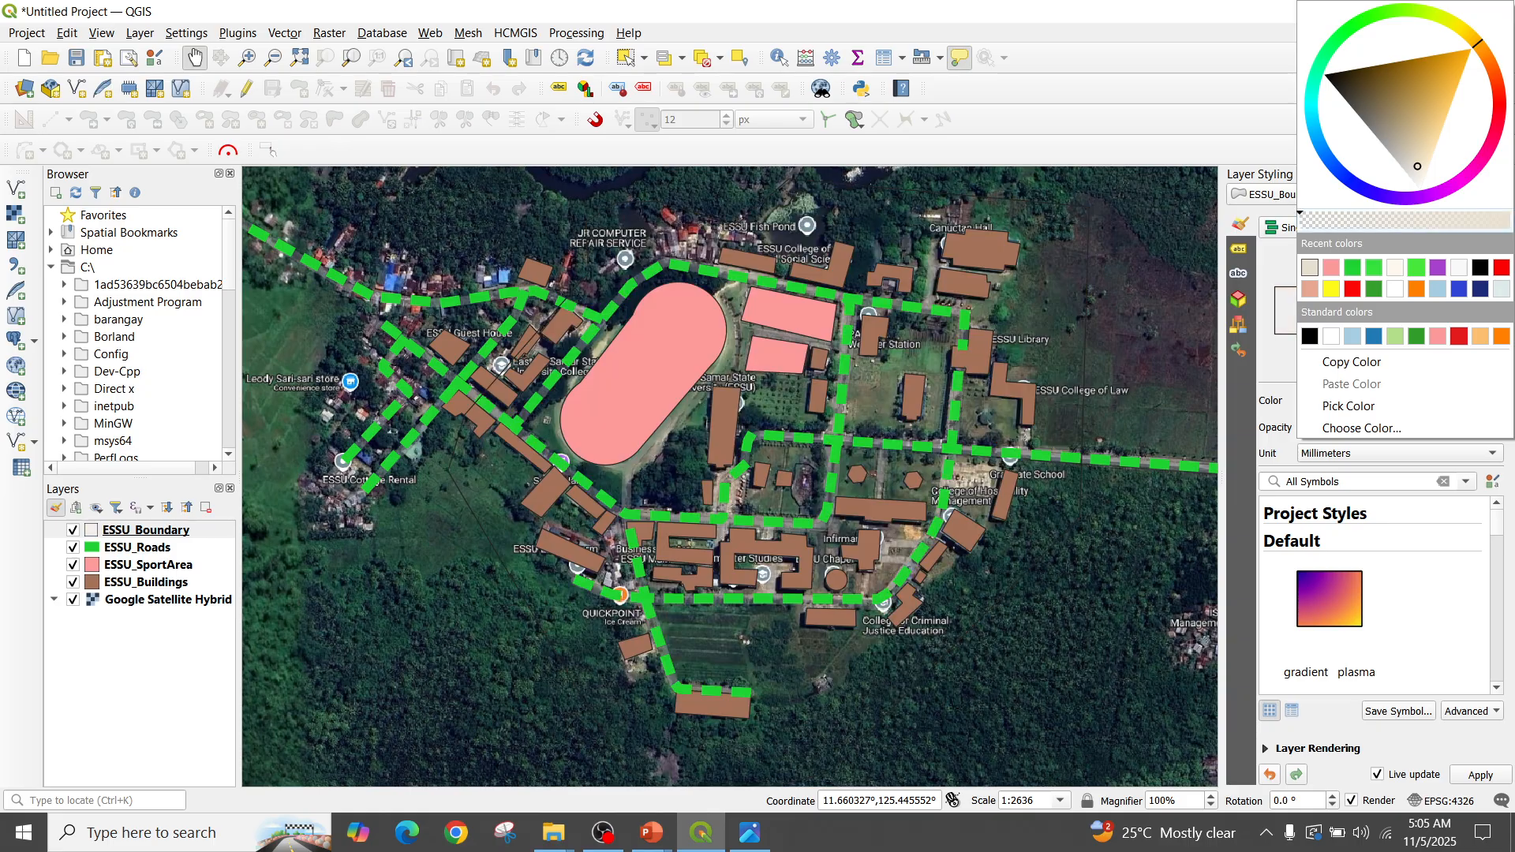
{"action": "left_click", "coordinate": [1393, 219]}
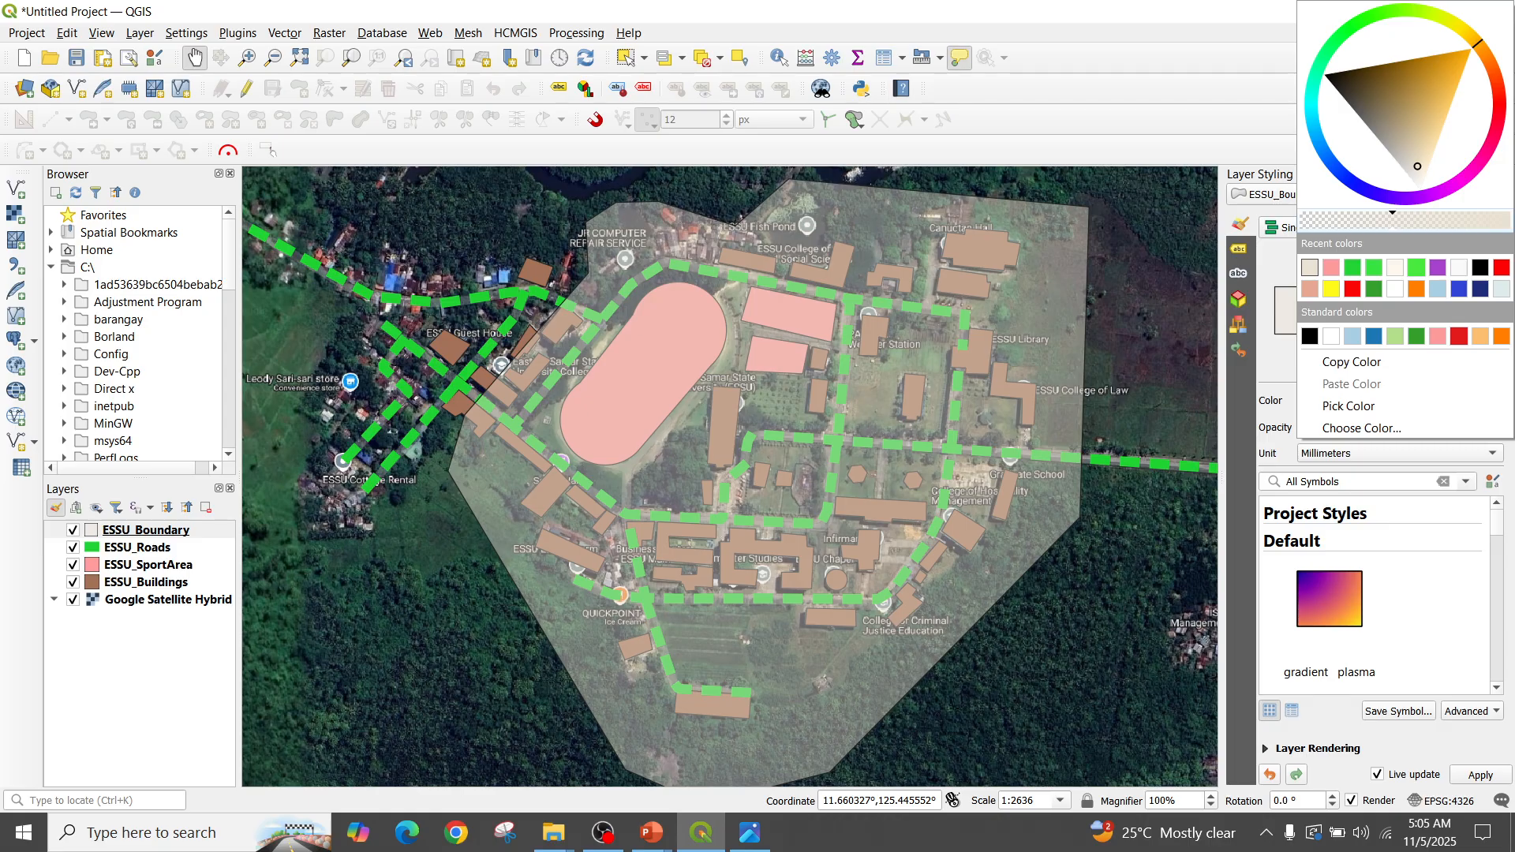
{"action": "left_click", "coordinate": [1483, 220]}
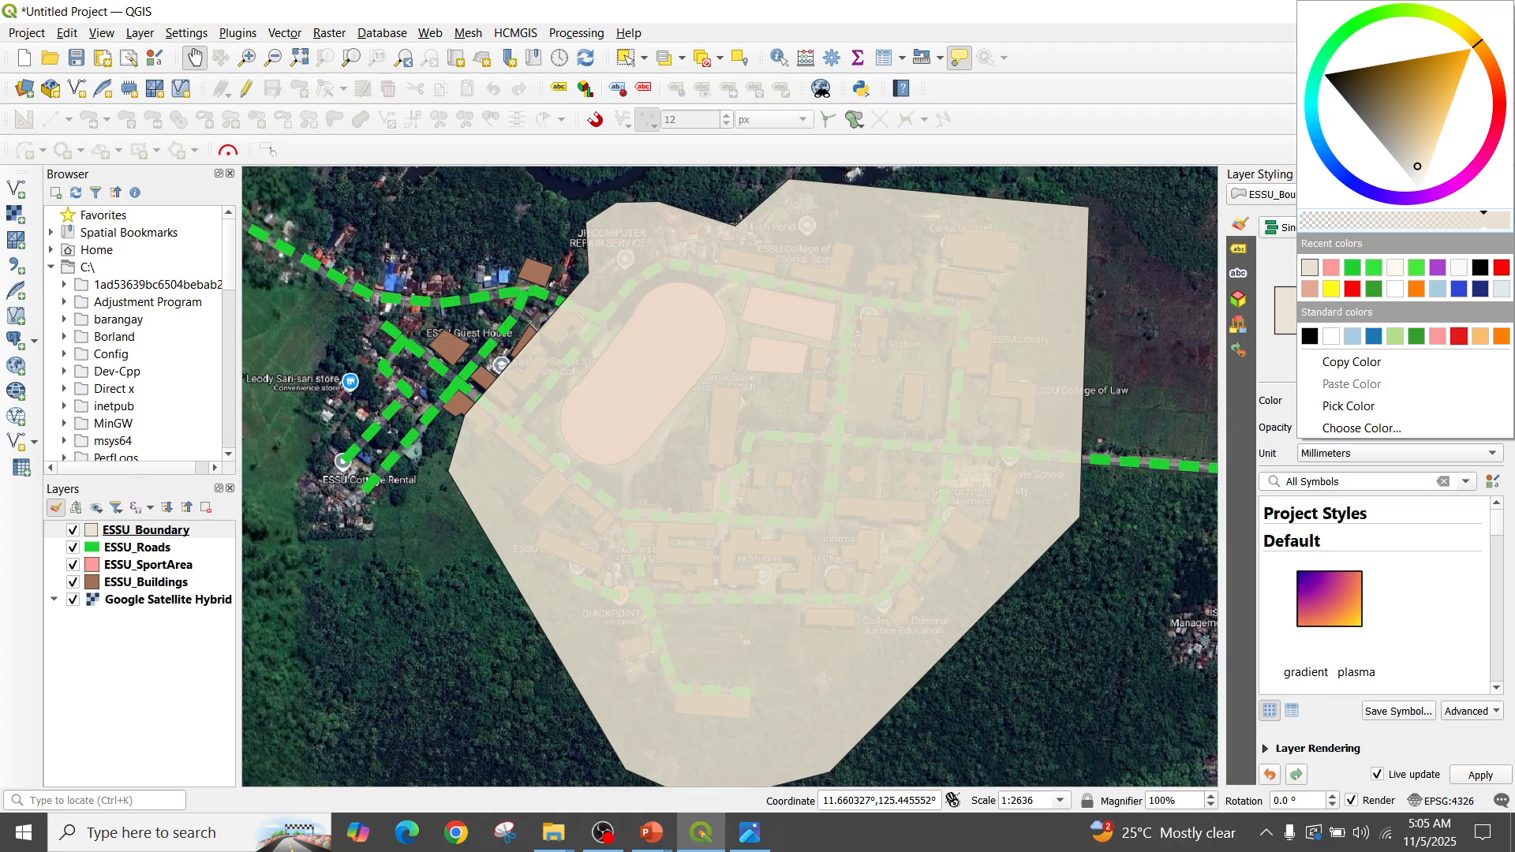
Move ESSU_Boundary below ESSU_Buildings in the layer order and make its fill colour fully opaque
{"action": "left_click_drag", "start_coordinate": [146, 530], "coordinate": [149, 590]}
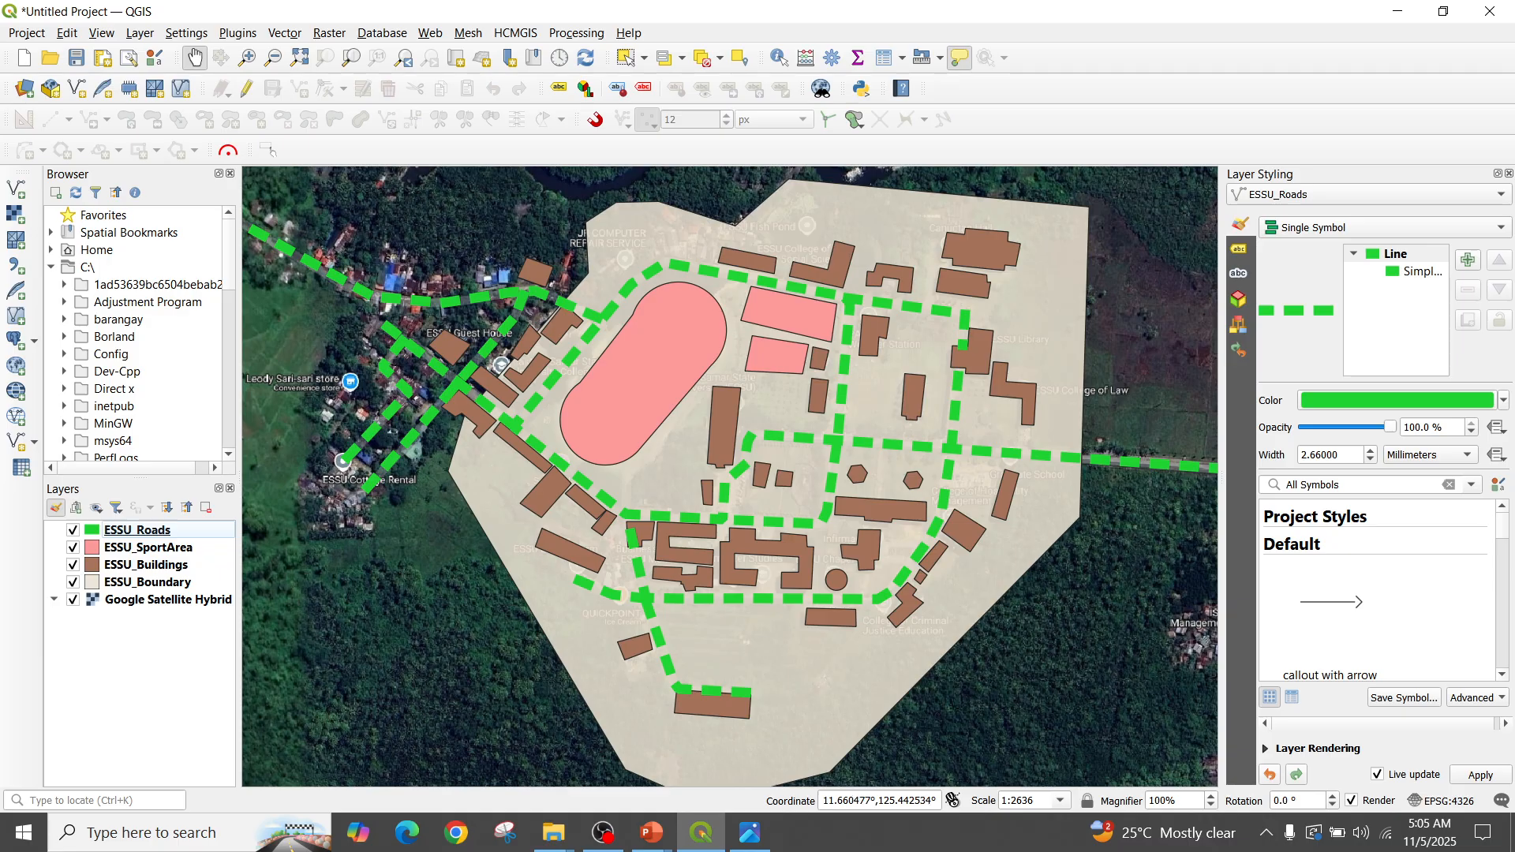
{"action": "right_click", "coordinate": [143, 581]}
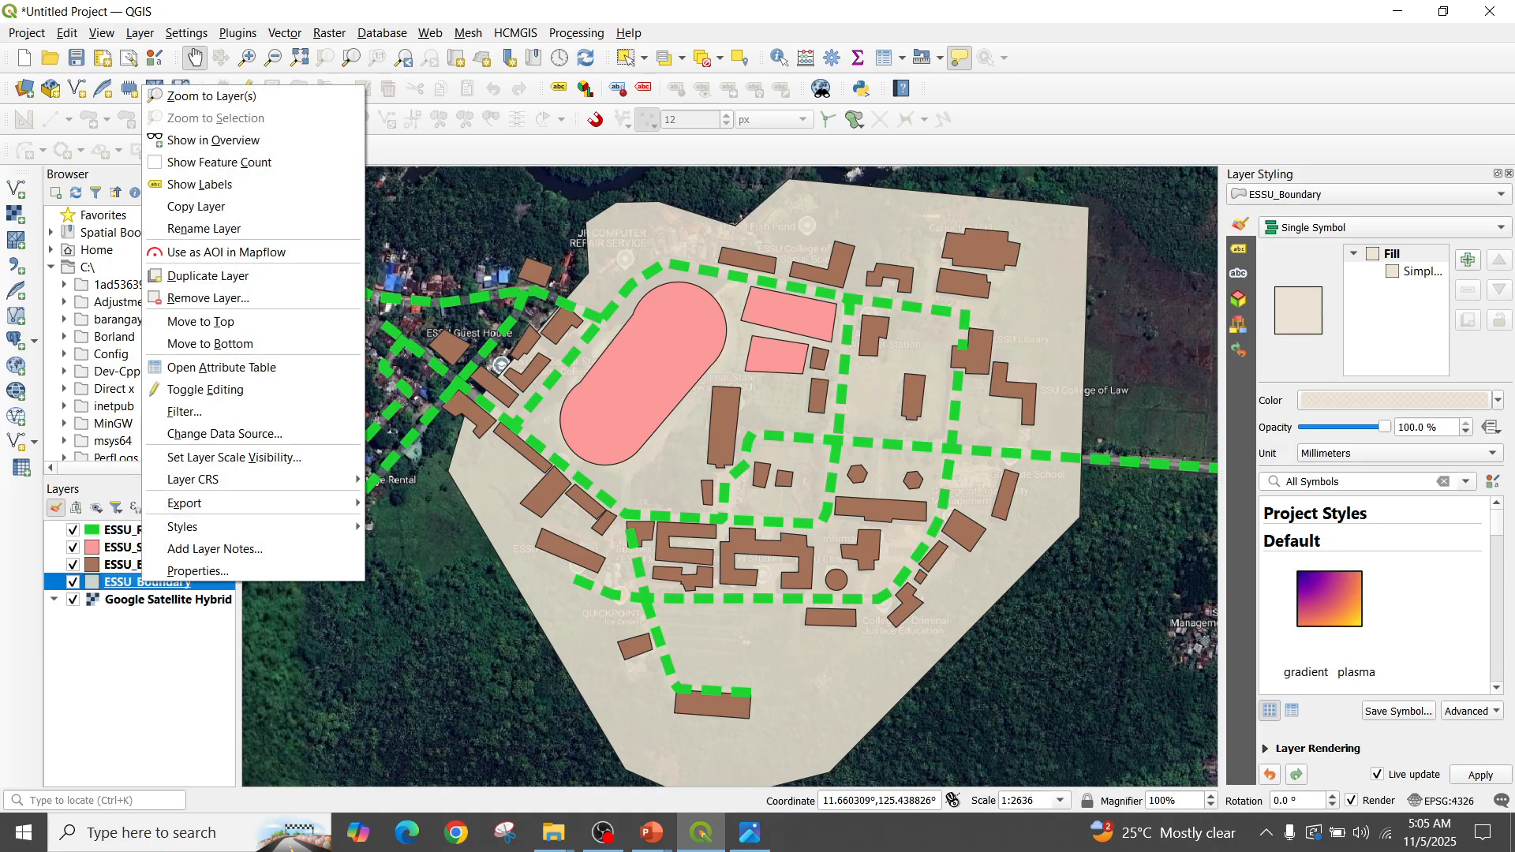
{"action": "left_click", "coordinate": [1498, 401]}
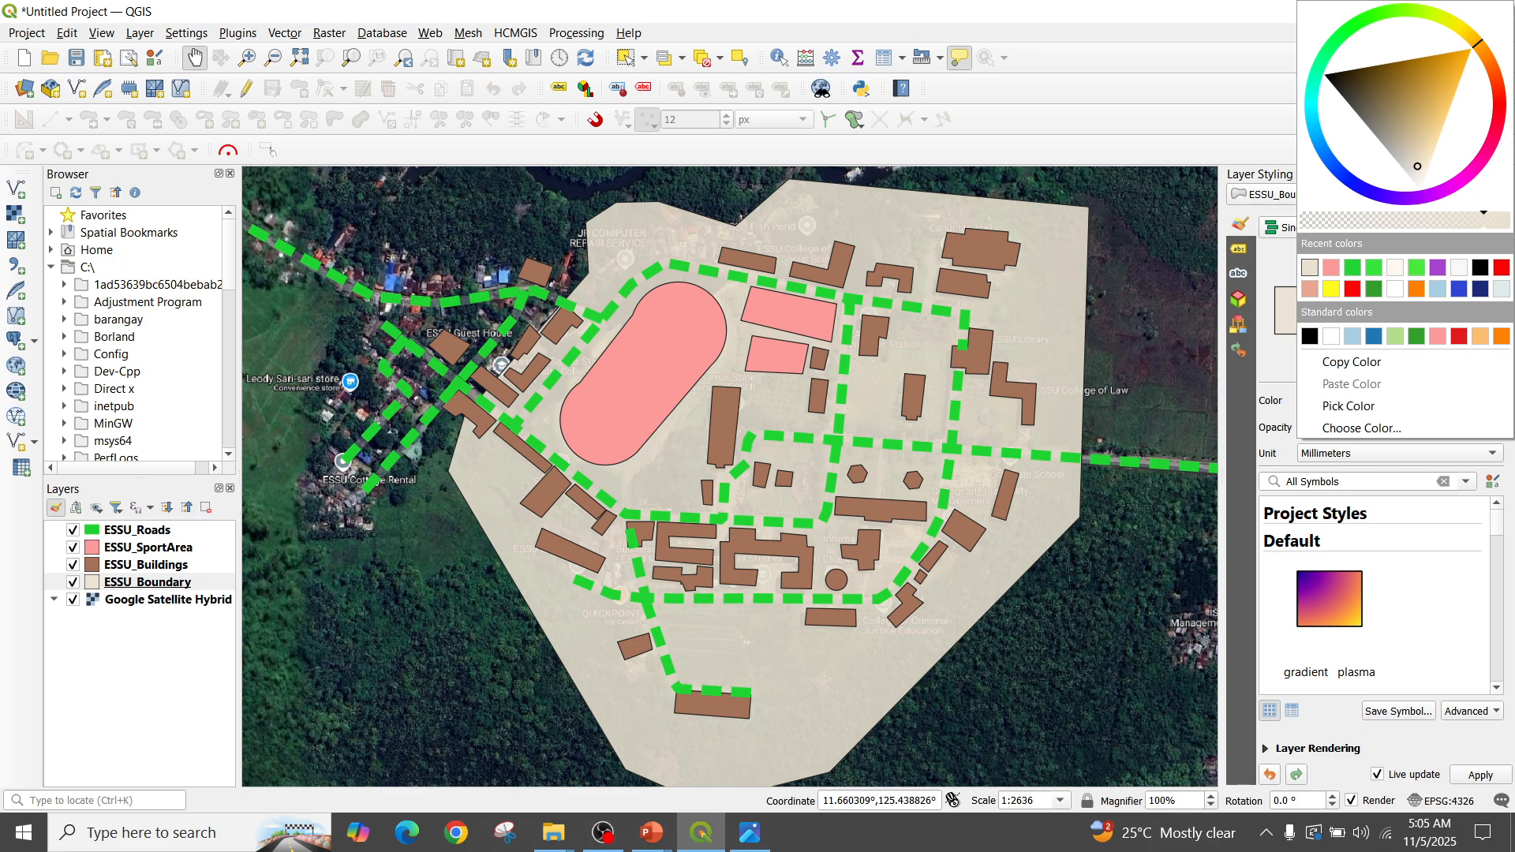
{"action": "left_click_drag", "start_coordinate": [1483, 220], "coordinate": [1511, 220]}
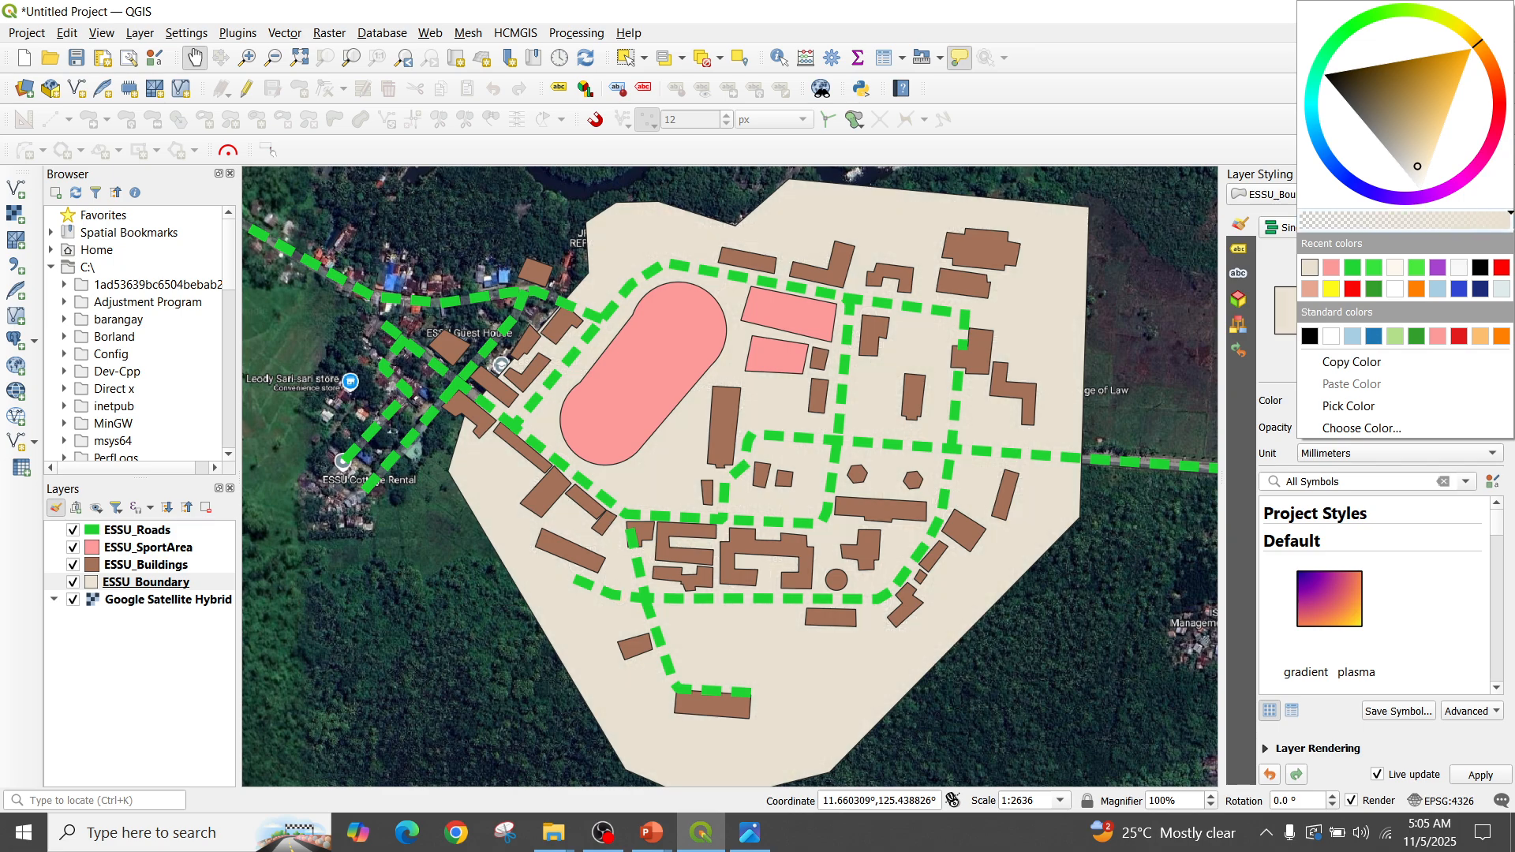
{"action": "left_click", "coordinate": [553, 396]}
Switch to the PowerPoint slide show to review the "Reordering Layers & Symbology (ESSU Example)" slide
{"action": "left_click_drag", "start_coordinate": [553, 396], "coordinate": [599, 416]}
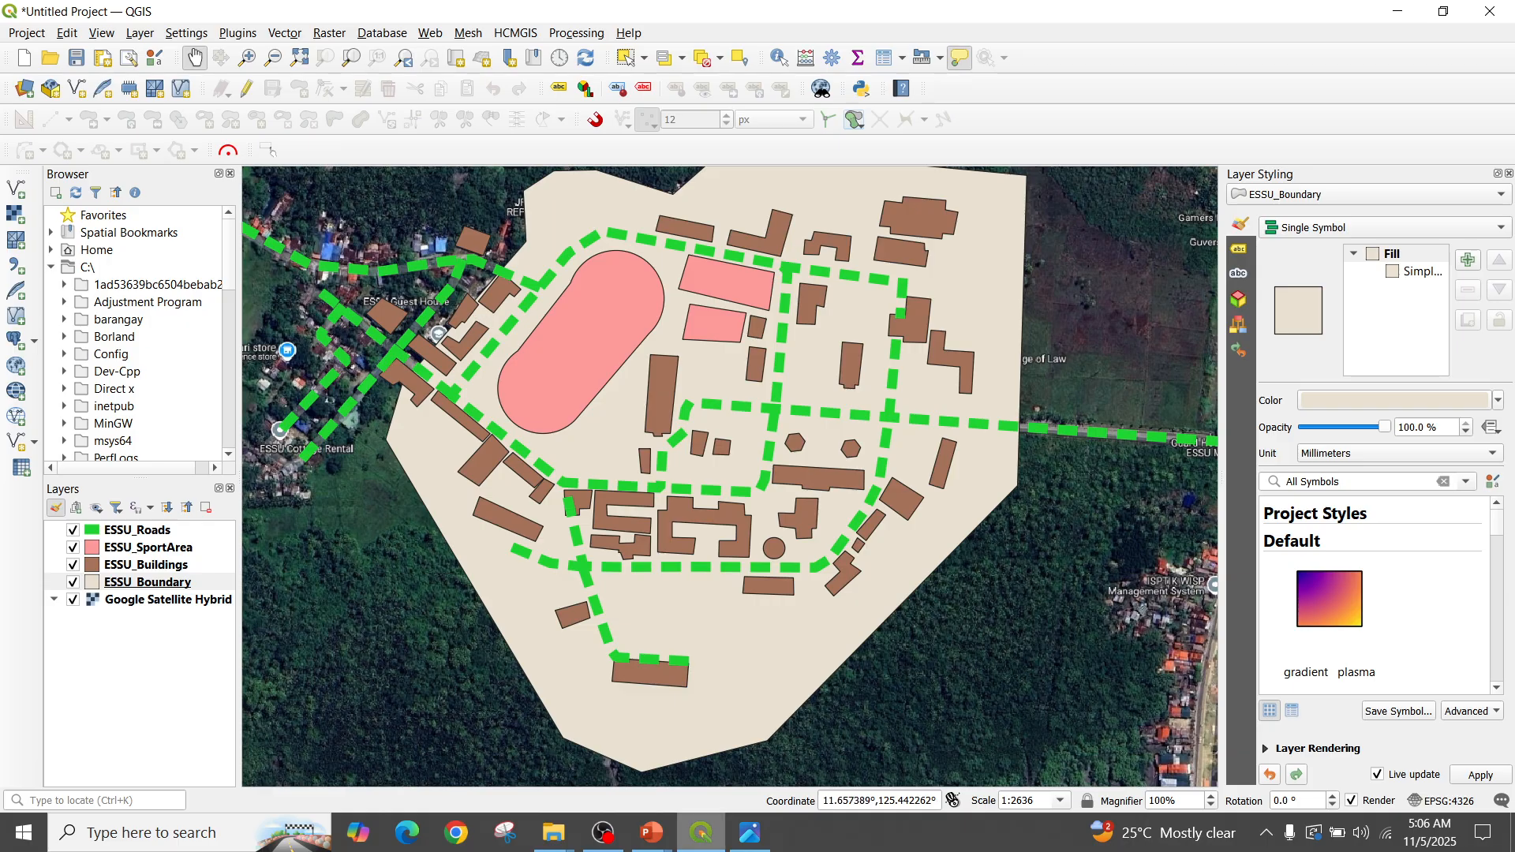
{"action": "mouse_move", "coordinate": [651, 832]}
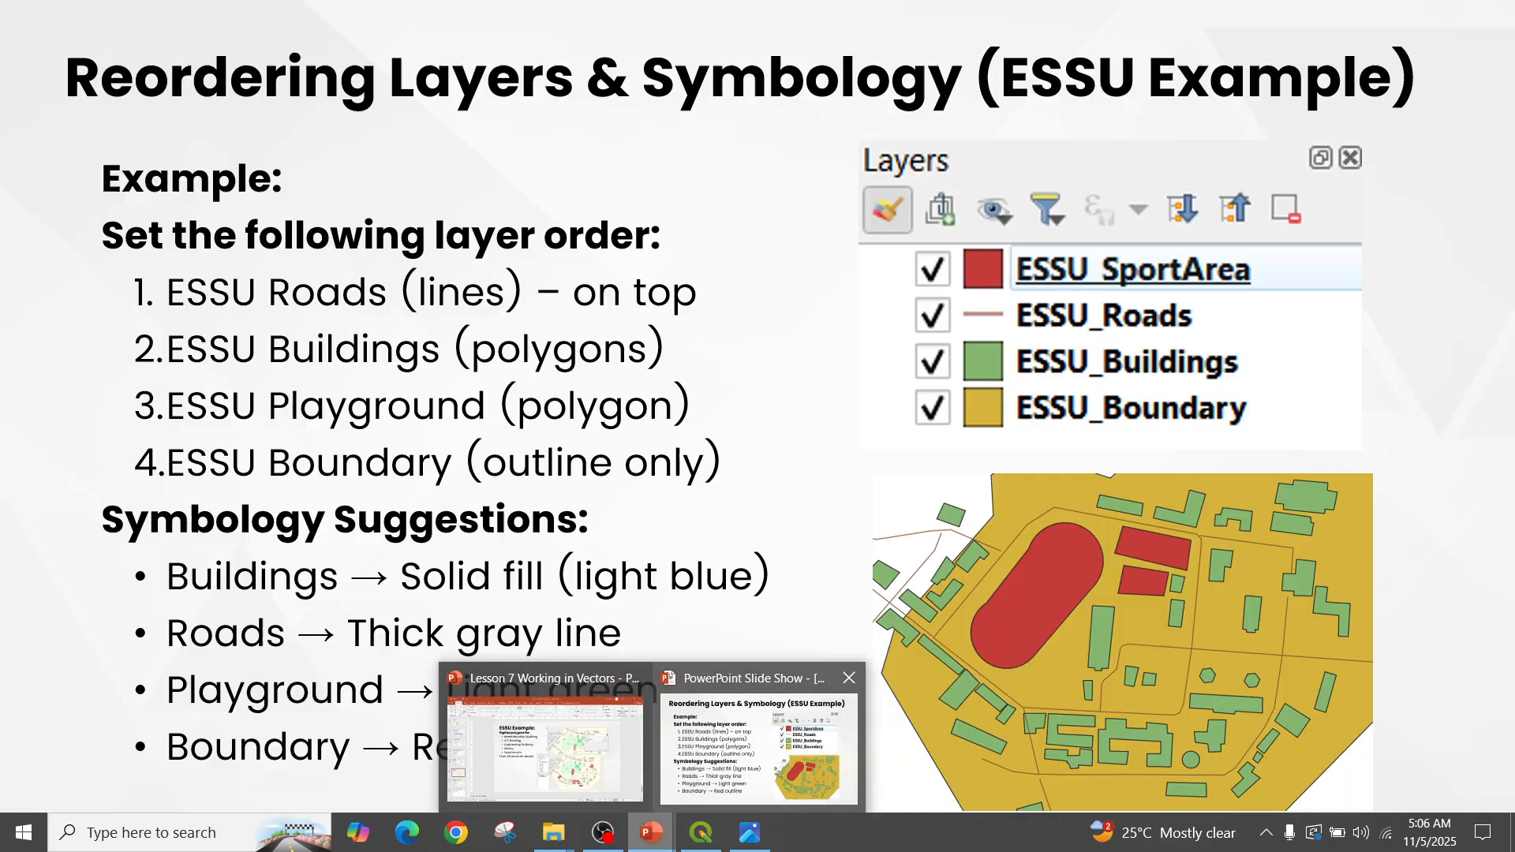
{"action": "left_click", "coordinate": [757, 746]}
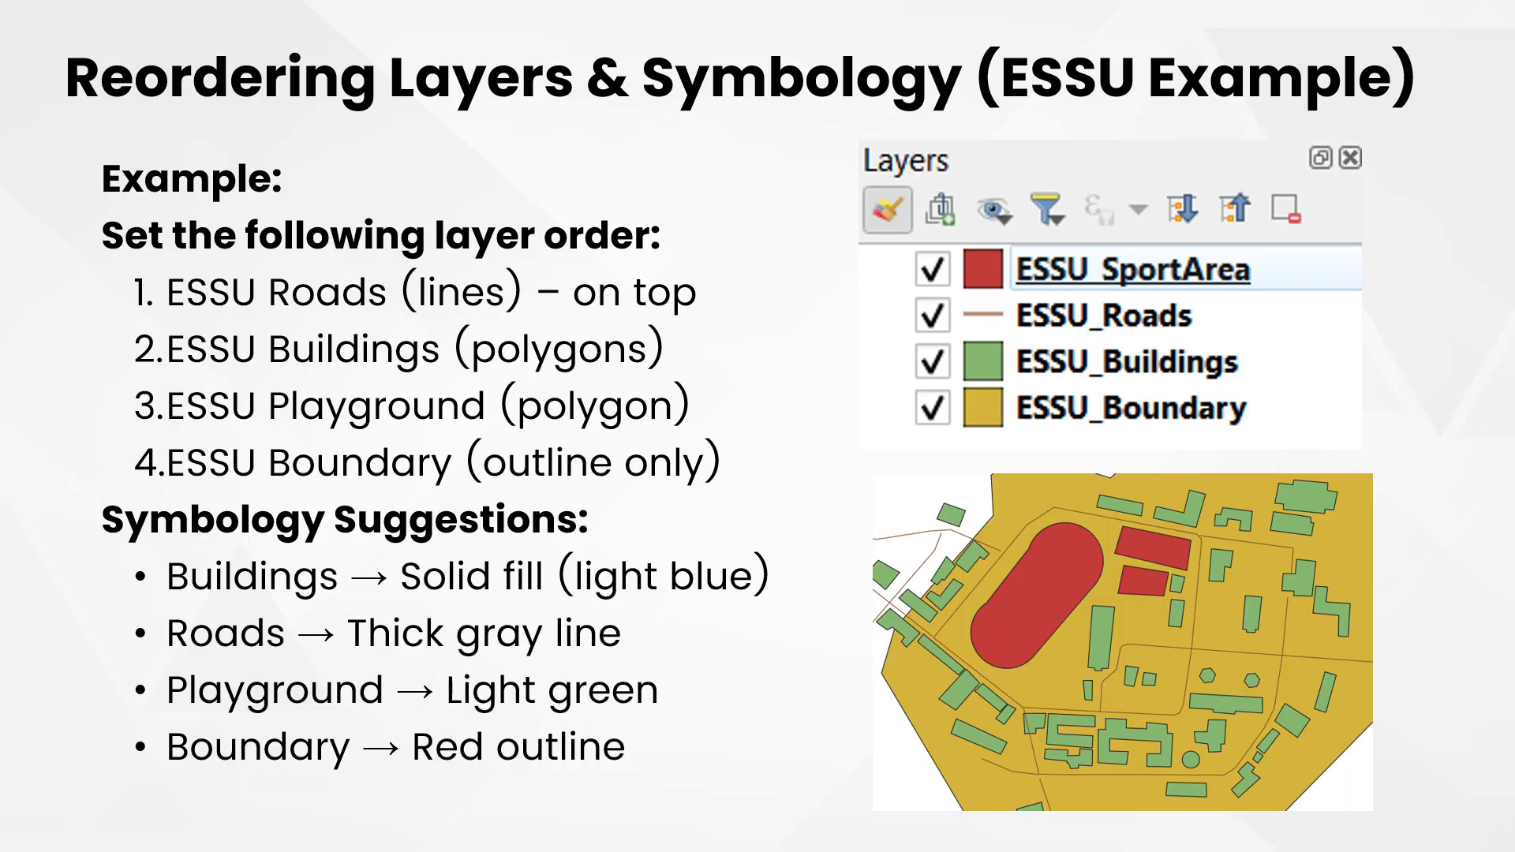
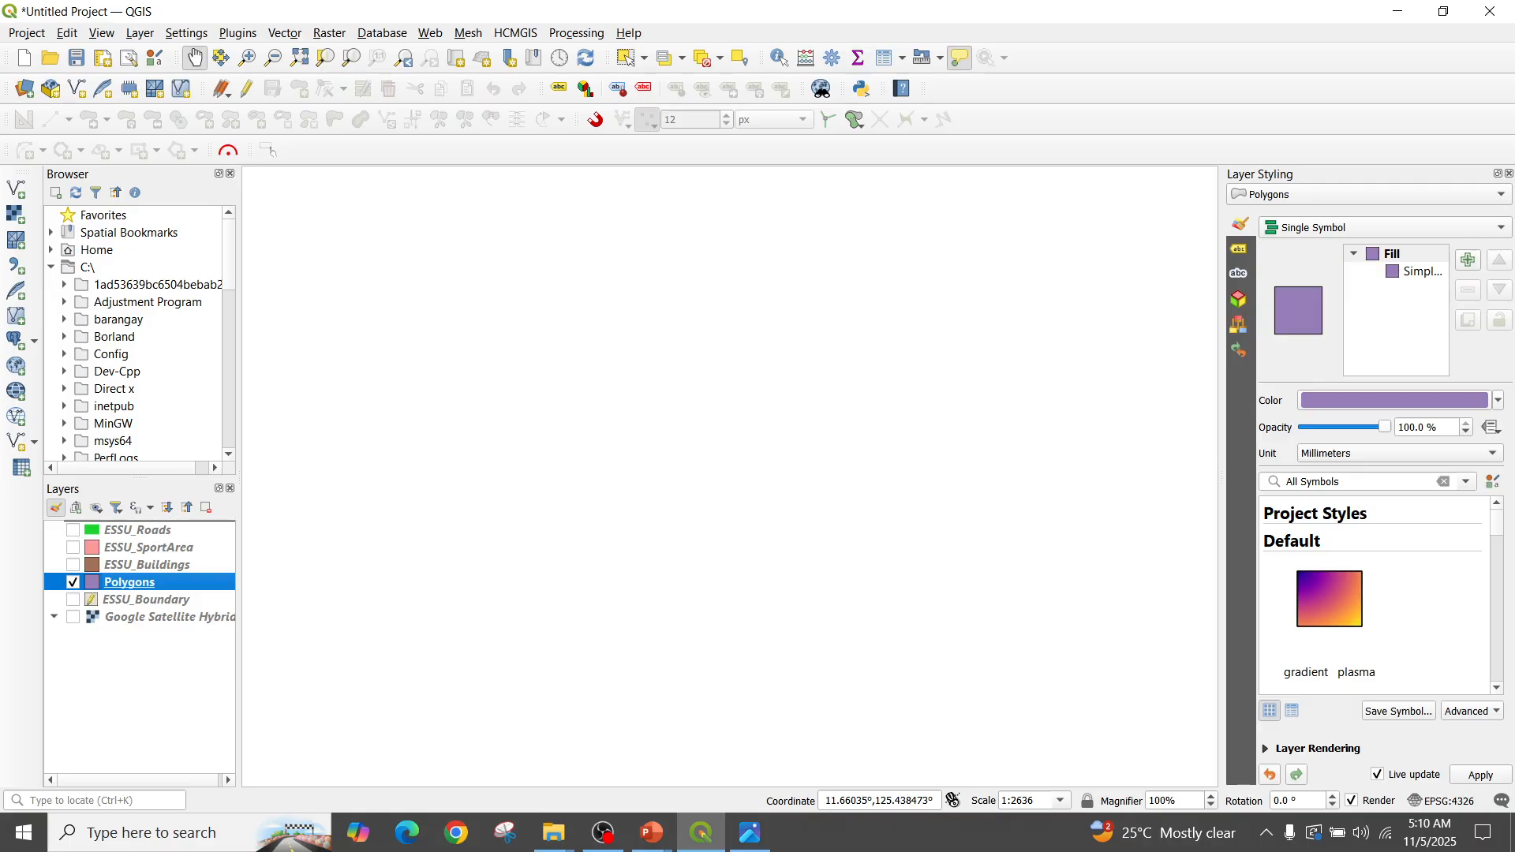
Place the Polygons layer above ESSU_Roads and draw a nearly square rectangle feature in it, leaving the id empty
{"action": "left_click", "coordinate": [130, 530]}
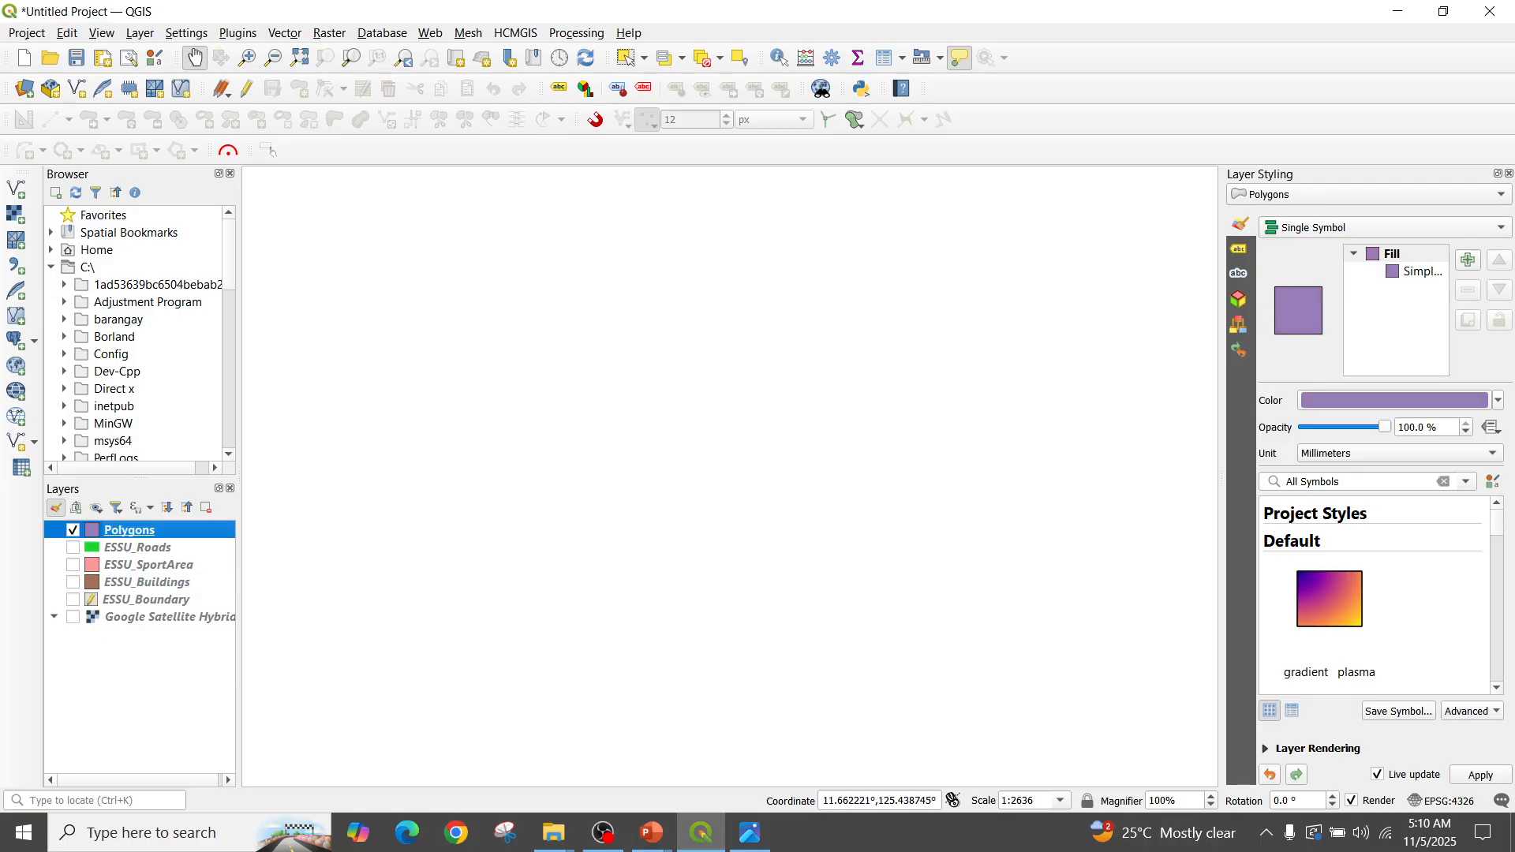
{"action": "left_click", "coordinate": [247, 88]}
{"action": "left_click", "coordinate": [299, 88]}
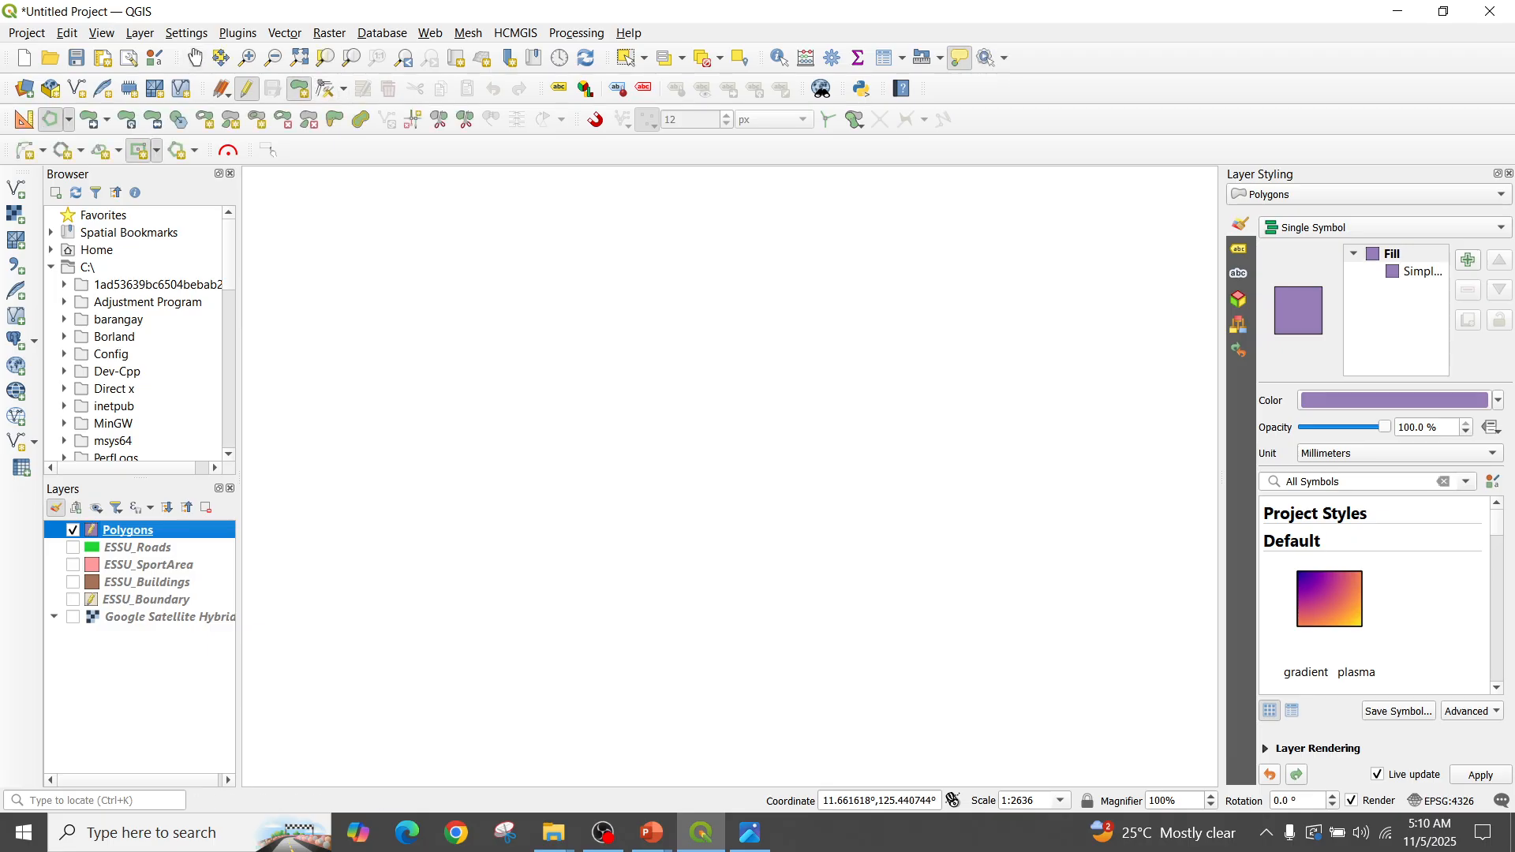
{"action": "left_click", "coordinate": [552, 283]}
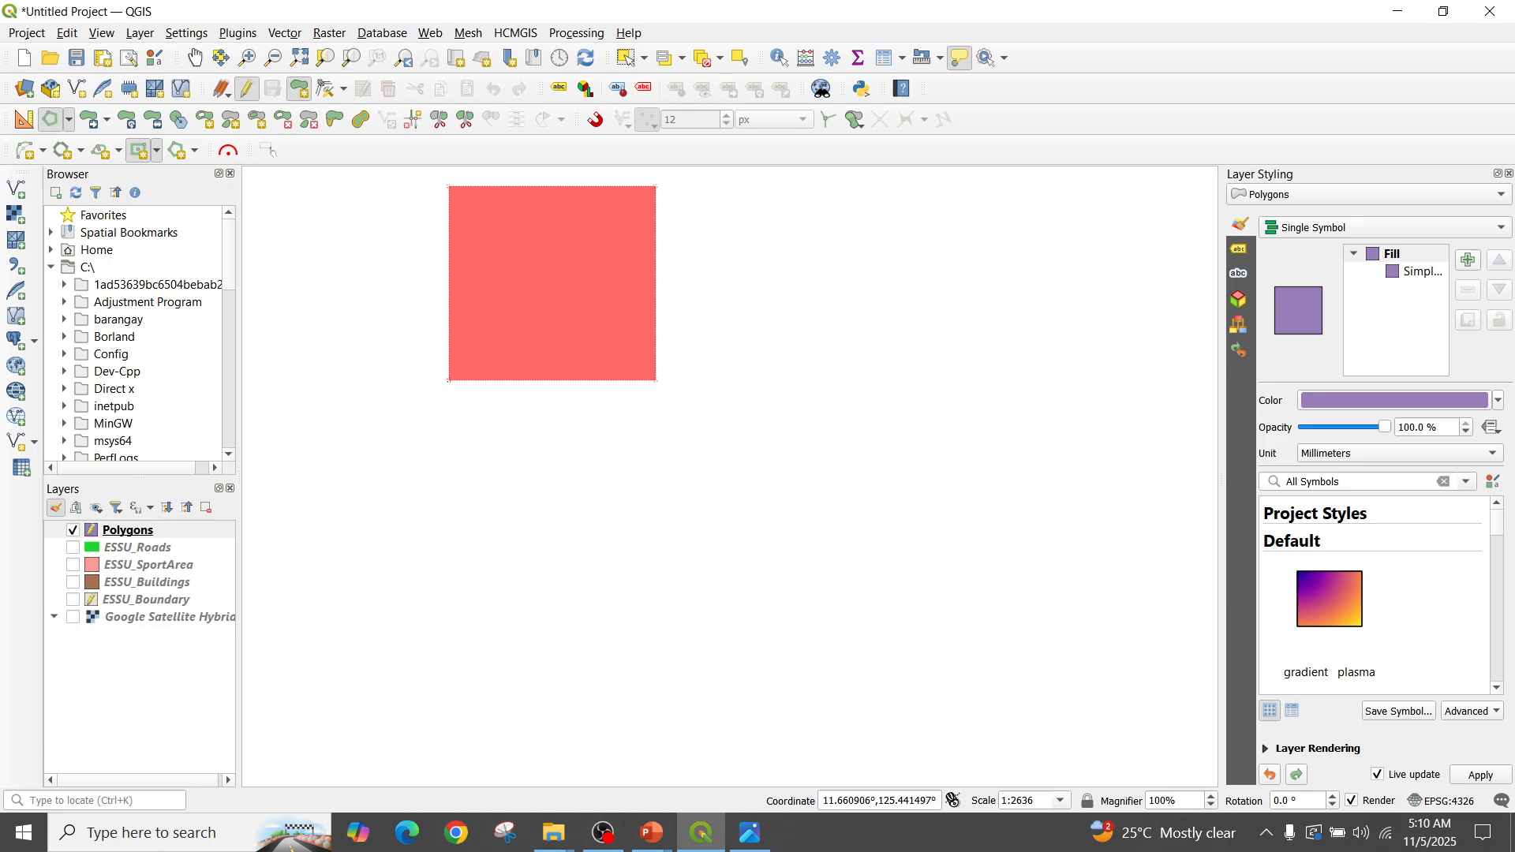
{"action": "left_click", "coordinate": [655, 381]}
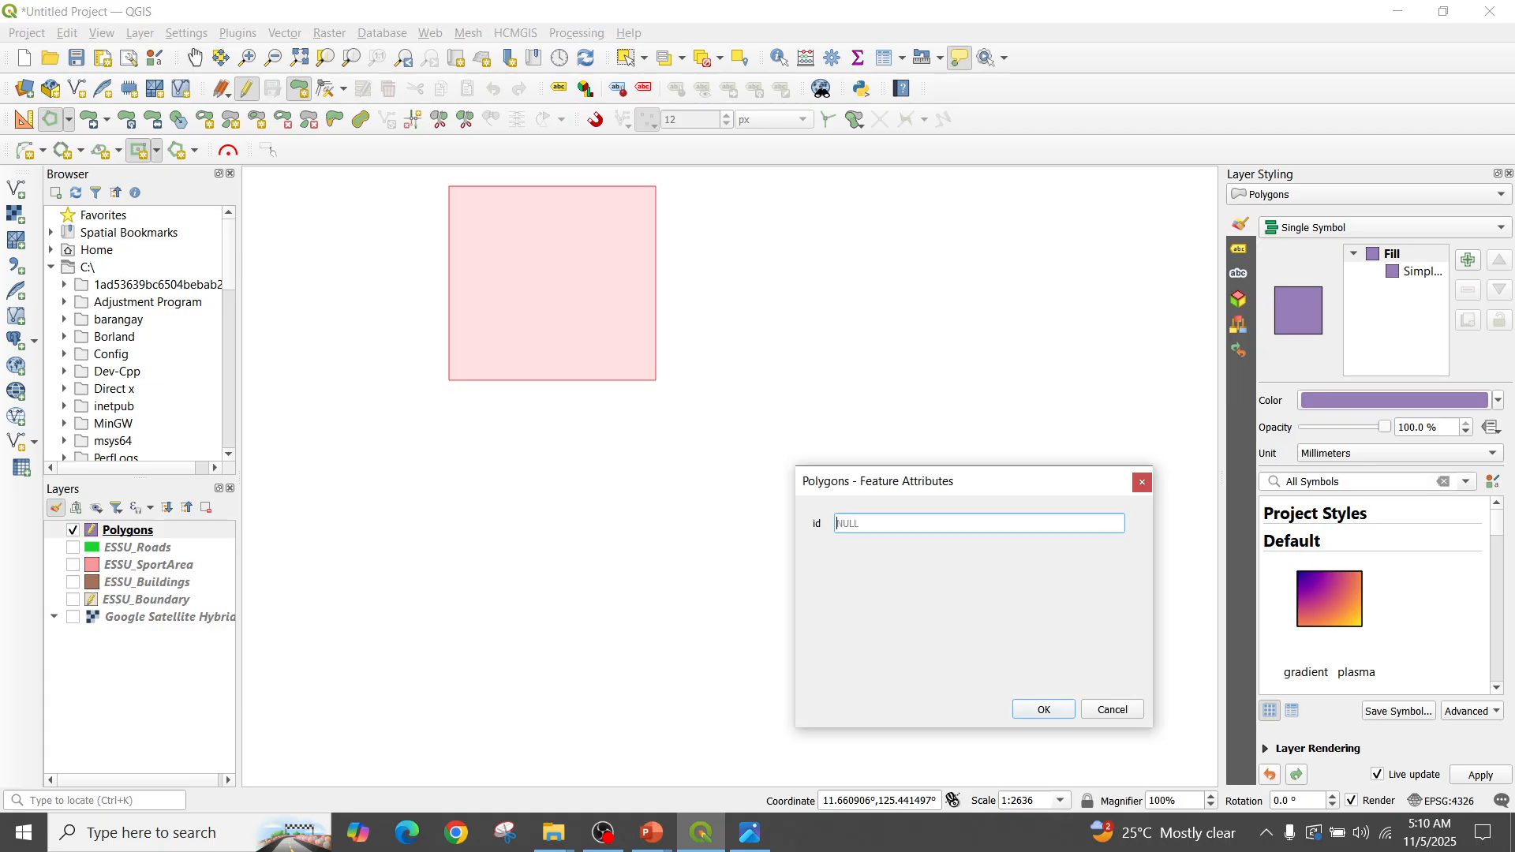
{"action": "key", "text": "Return"}
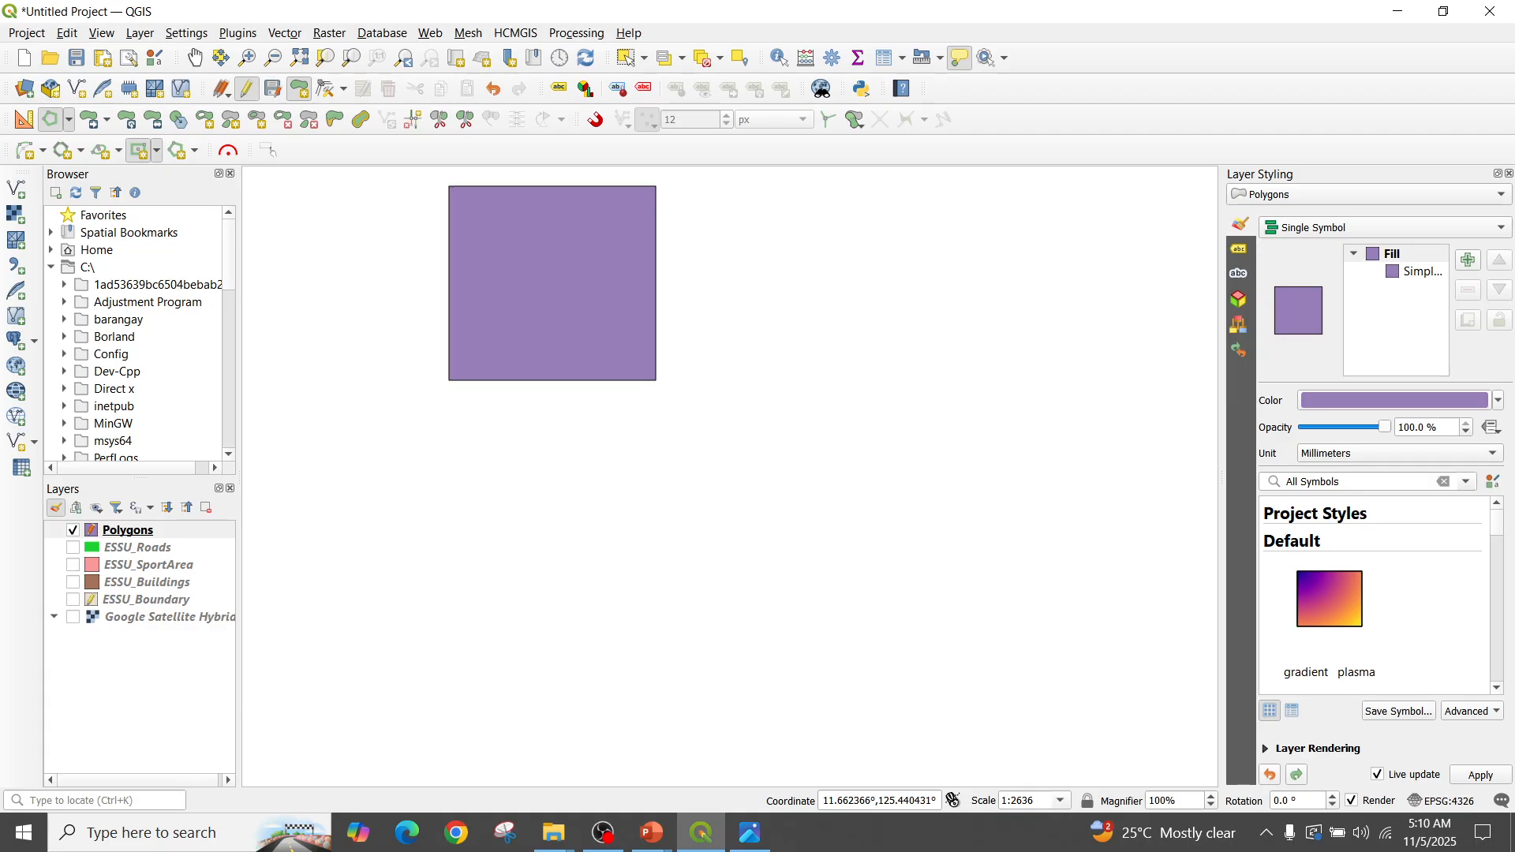
Create a new shapefile layer named Polygons_2 with Polygon geometry in EPSG:4326 - WGS 84
{"action": "left_click", "coordinate": [77, 88]}
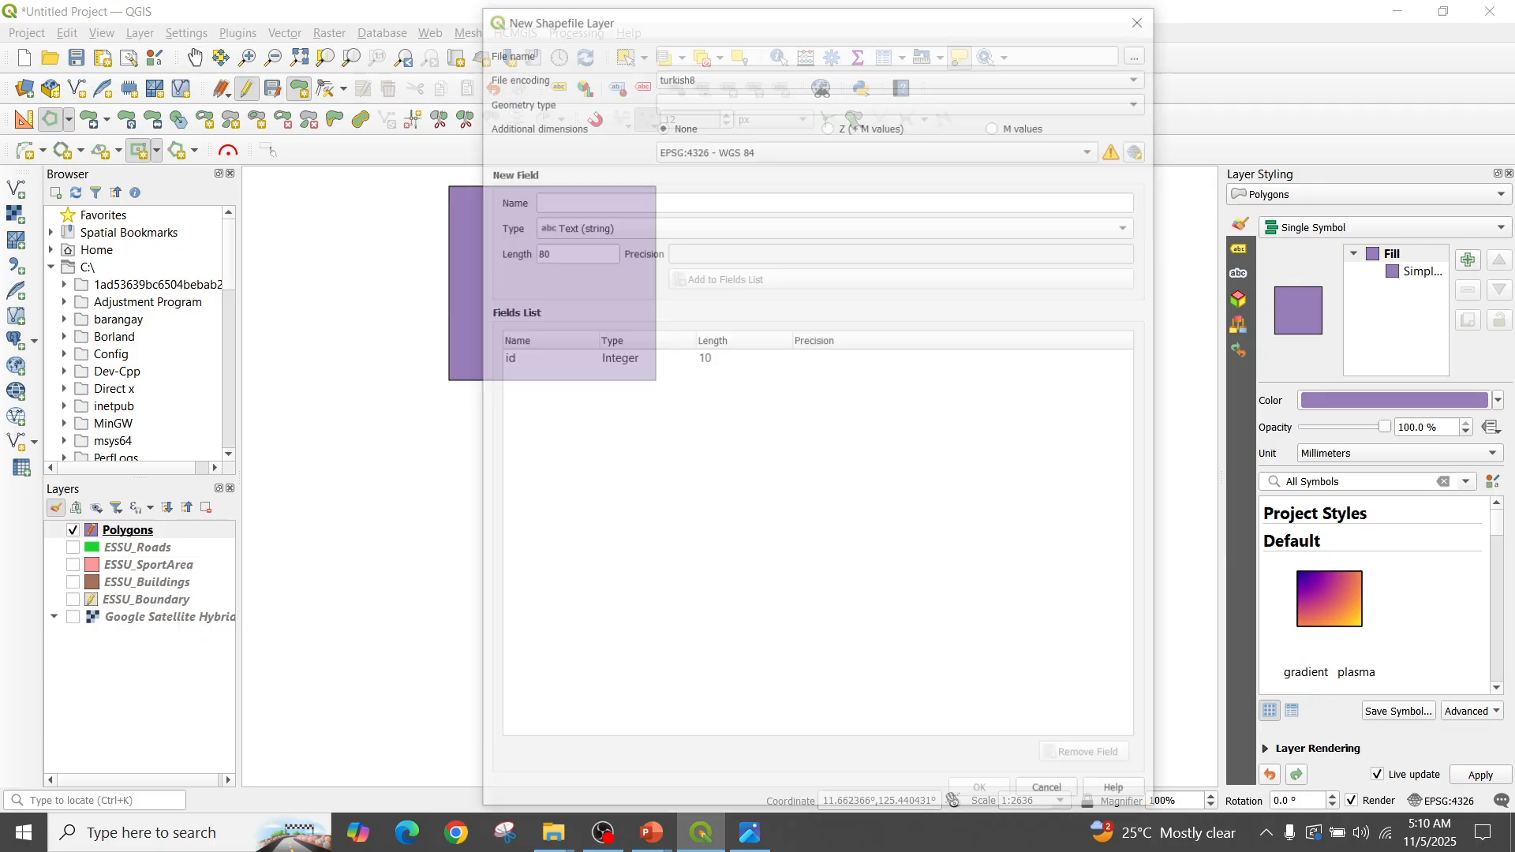
{"action": "type", "text": "Pol"}
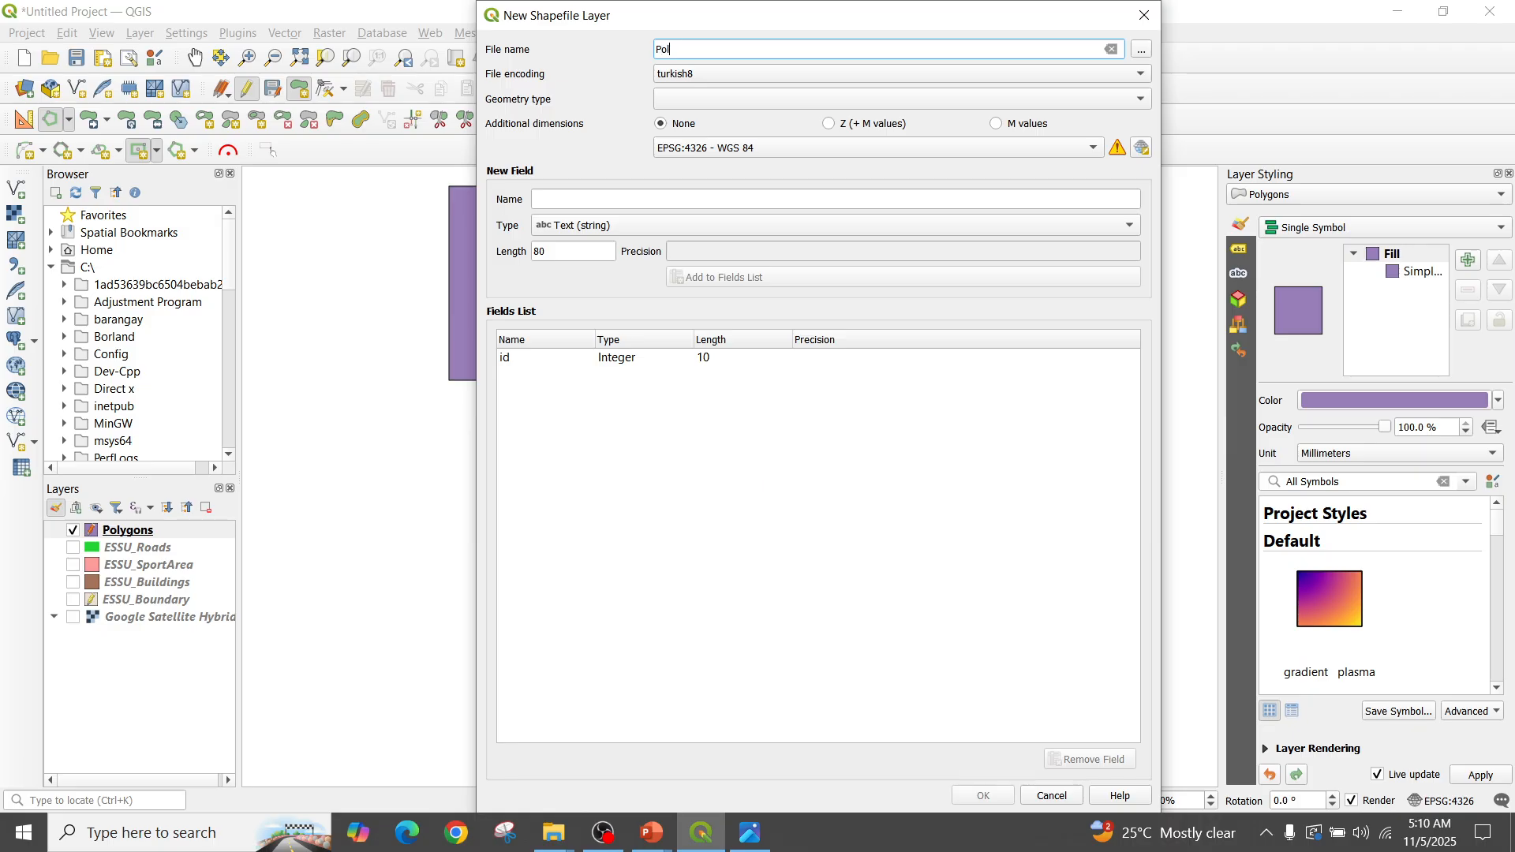
{"action": "type", "text": "ygons_2"}
{"action": "left_click", "coordinate": [902, 99]}
{"action": "left_click", "coordinate": [902, 173]}
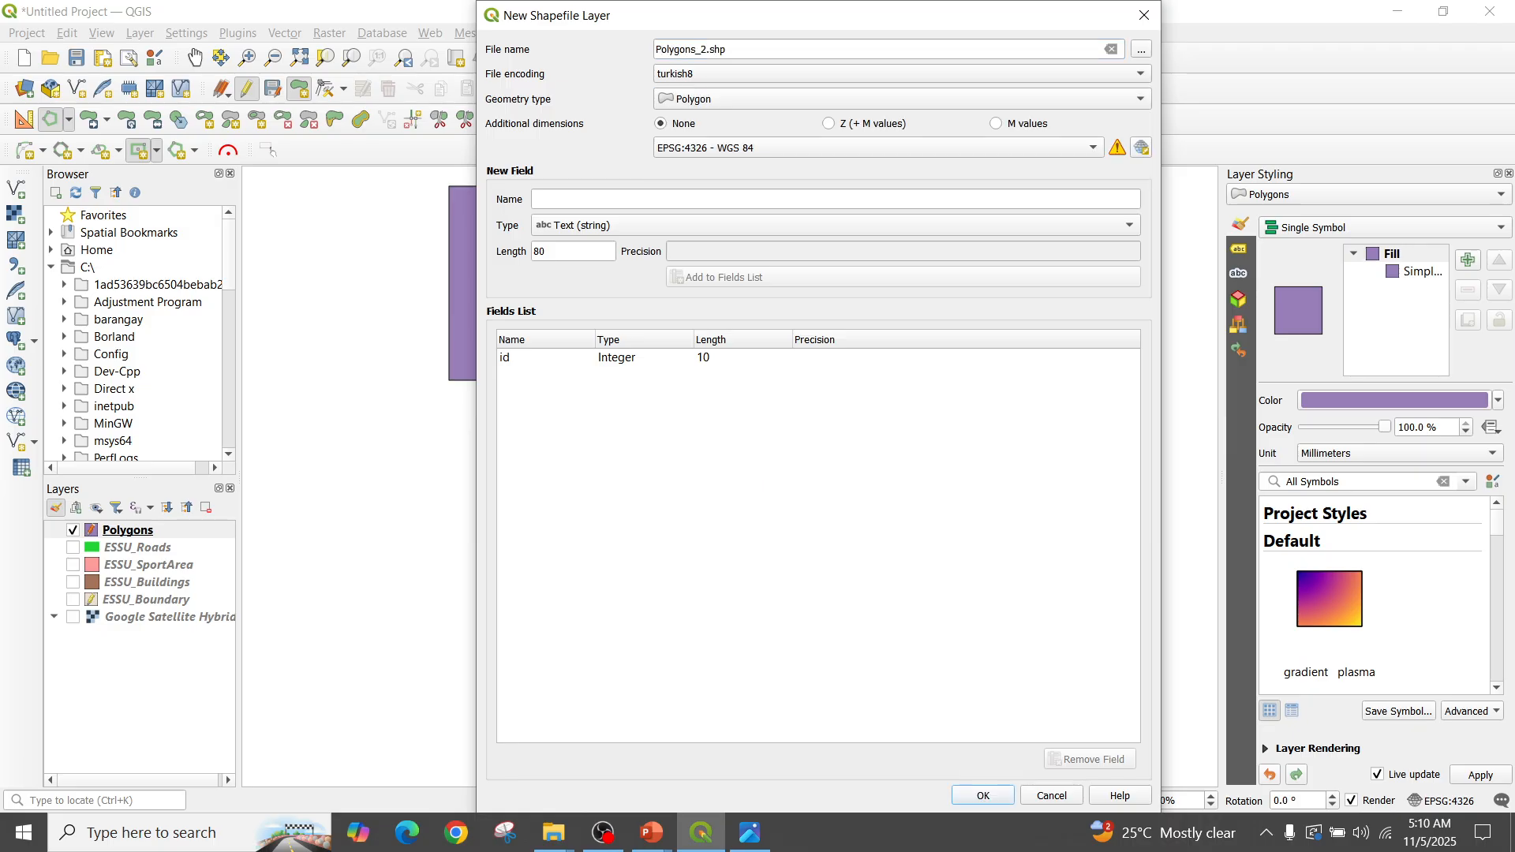
{"action": "left_click", "coordinate": [982, 796]}
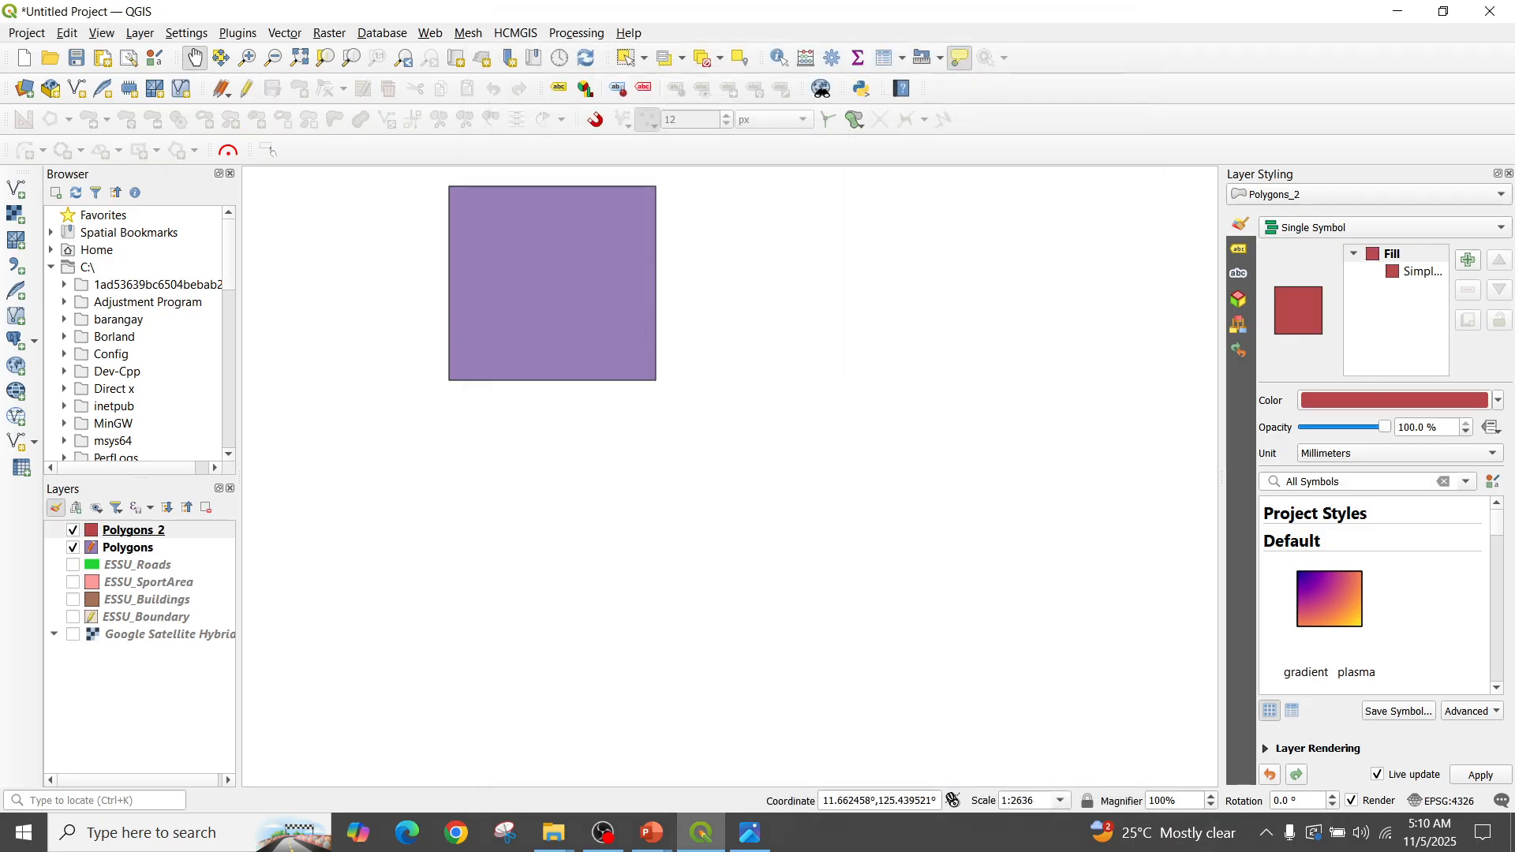
Draw a six-sided regular polygon in Polygons_2 that overlaps the lower-left corner of the purple rectangle
{"action": "left_click", "coordinate": [247, 89]}
{"action": "left_click", "coordinate": [299, 88]}
{"action": "left_click", "coordinate": [177, 150]}
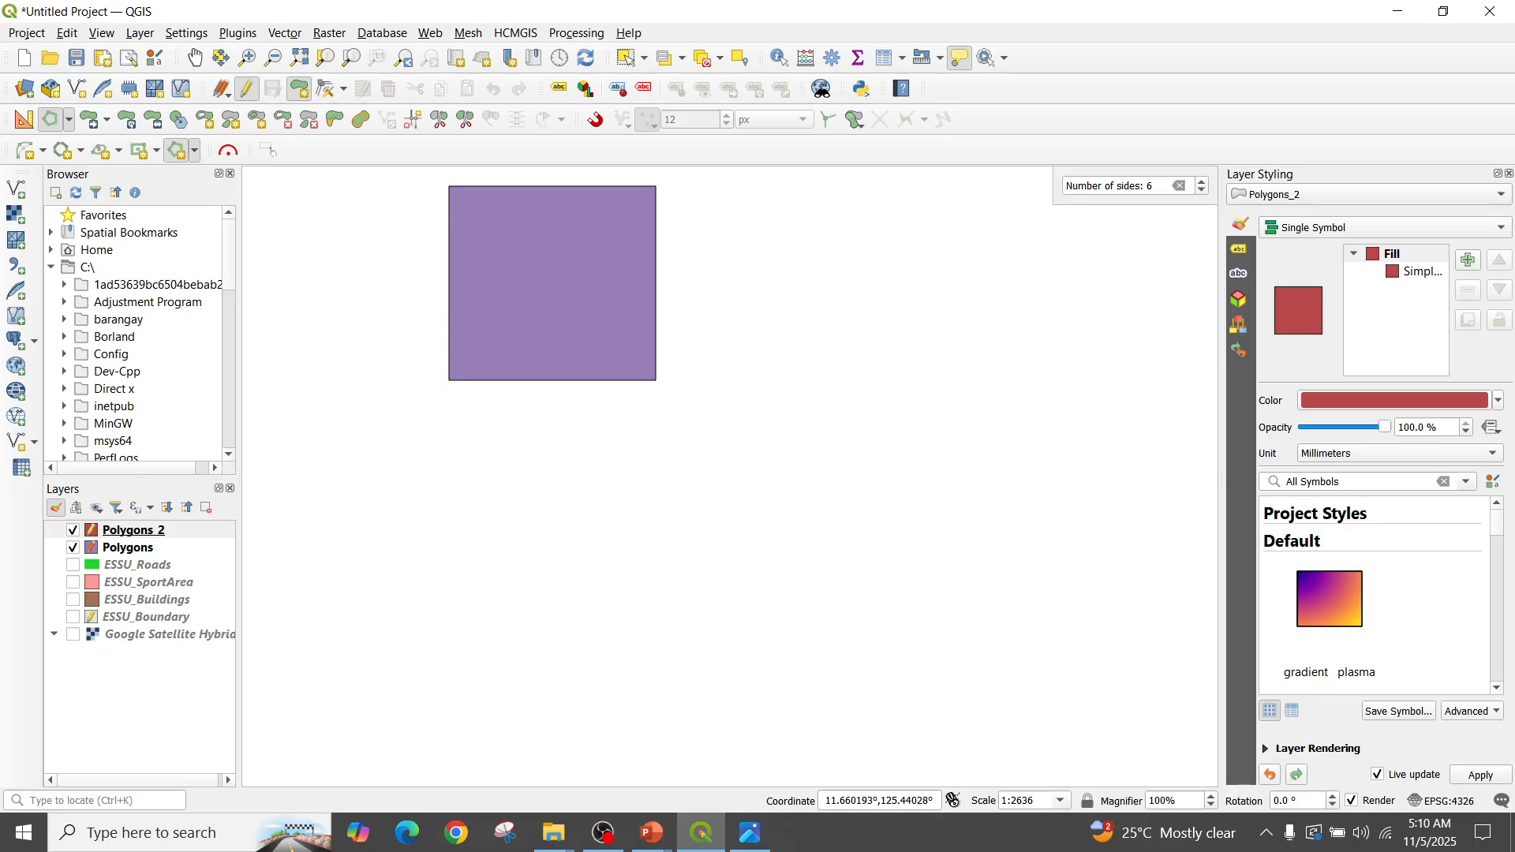
{"action": "left_click", "coordinate": [480, 384]}
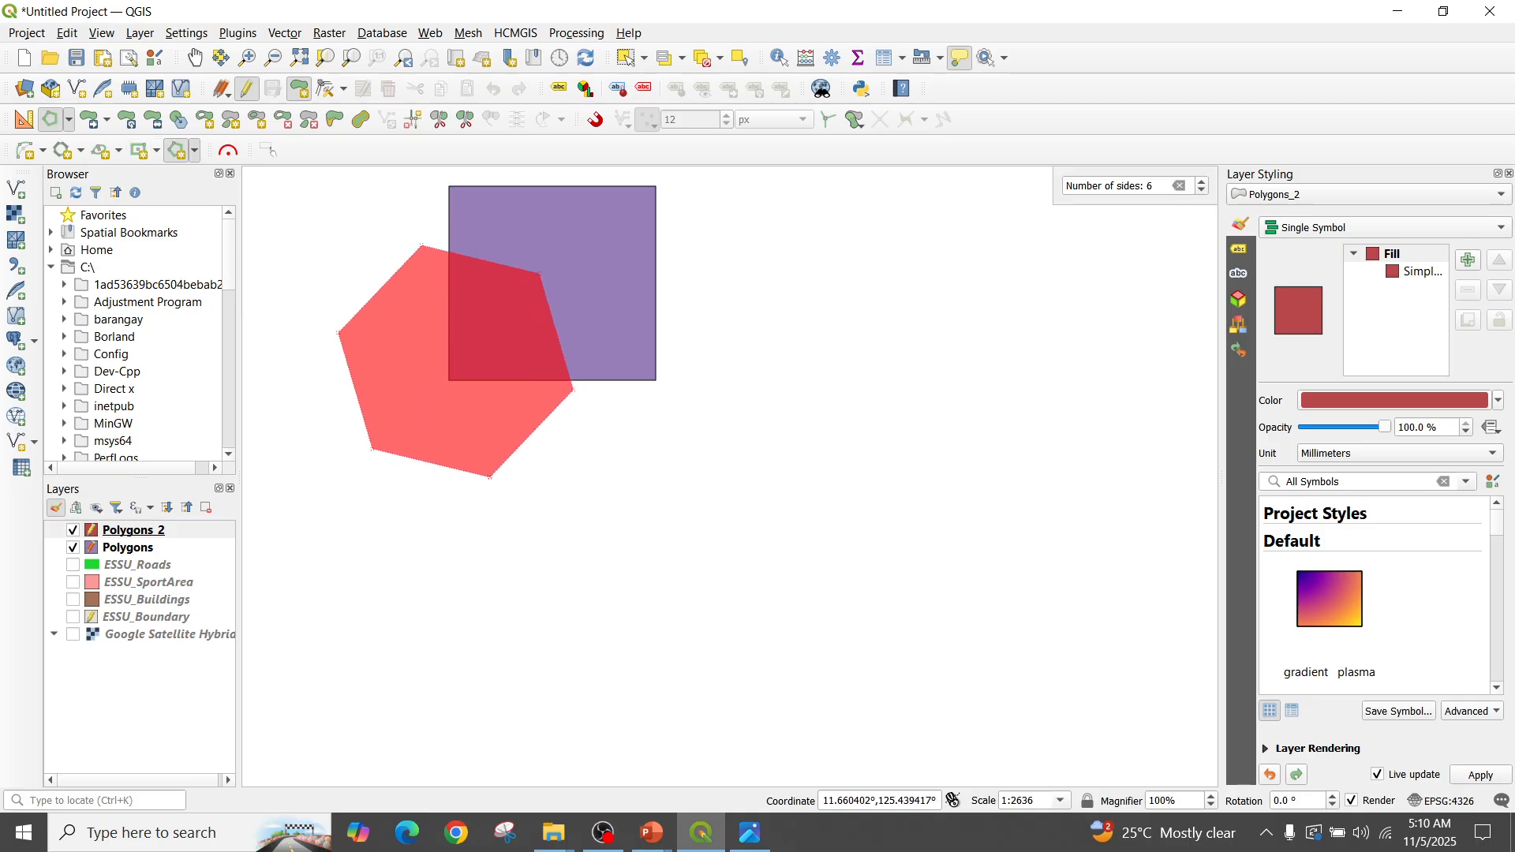
{"action": "right_click", "coordinate": [359, 474]}
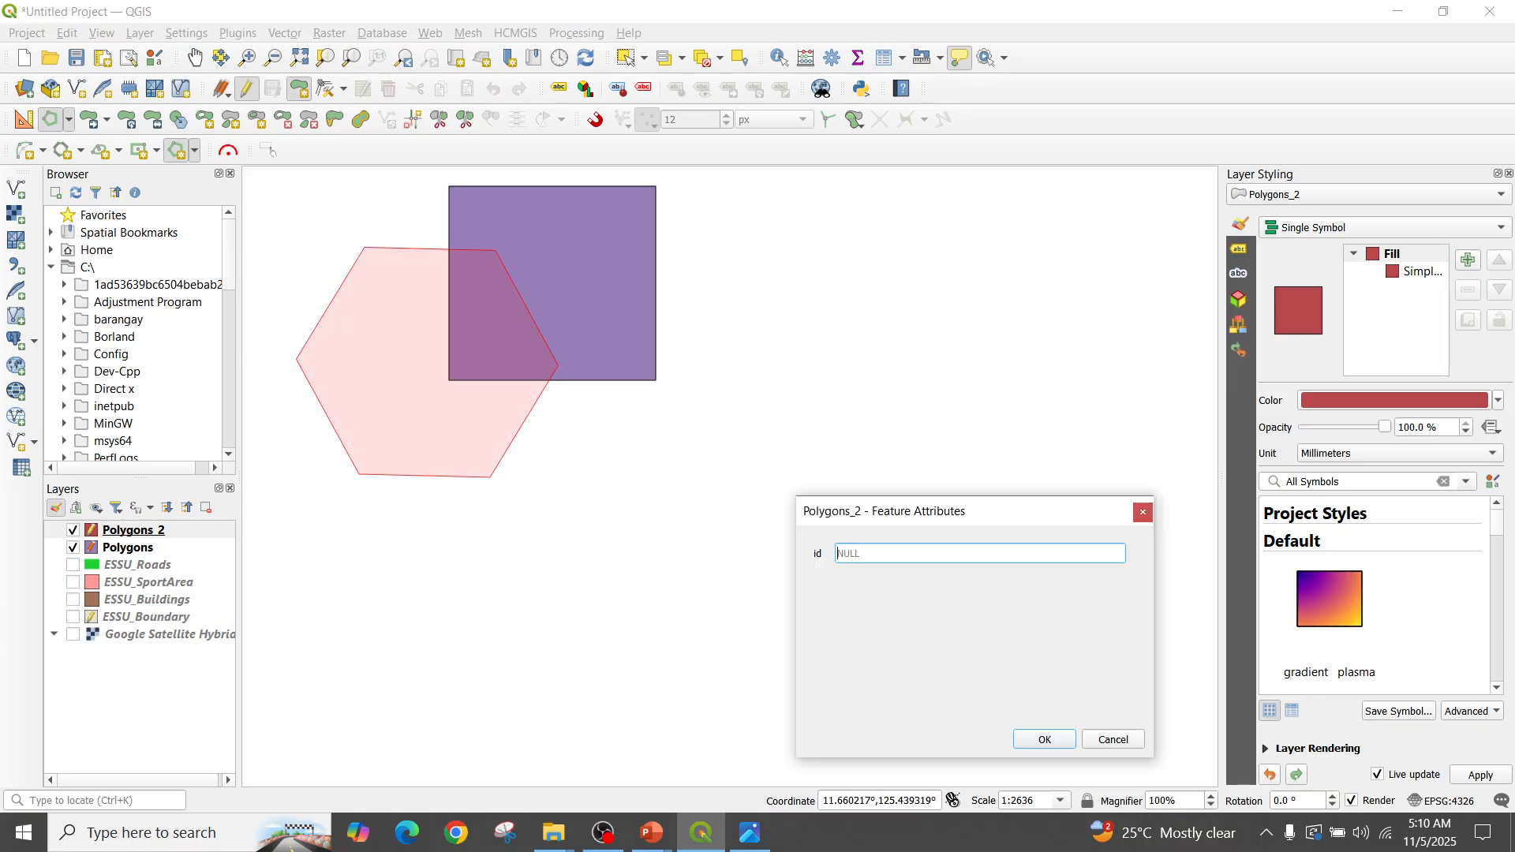
Save the first hexagon in Polygons_2 and draw a second six-sided polygon overlapping the square's other side, with id 2
{"action": "key", "text": "Return"}
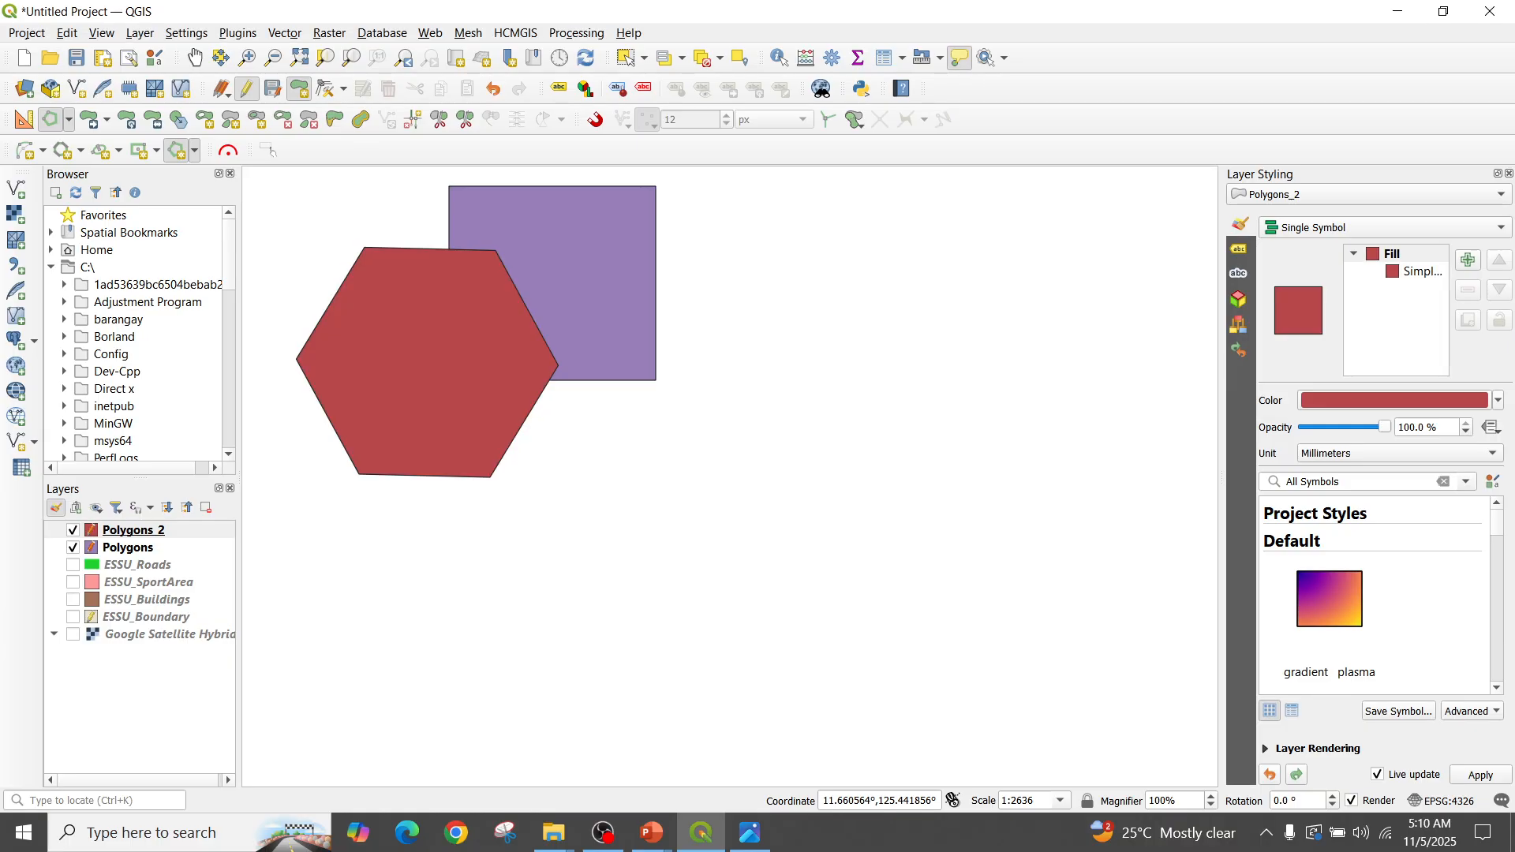
{"action": "left_click", "coordinate": [704, 427]}
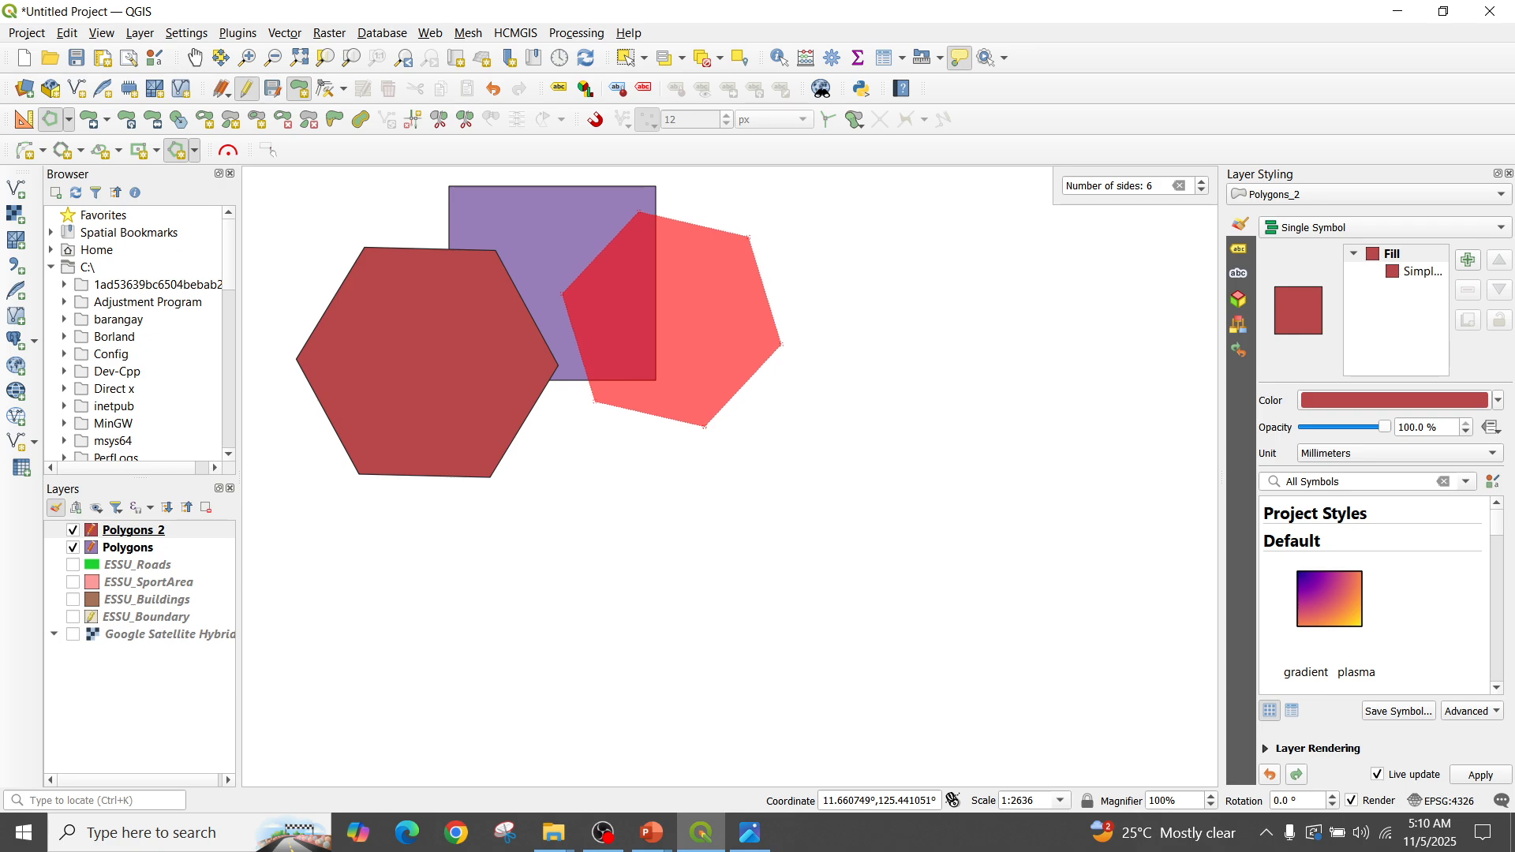
{"action": "right_click", "coordinate": [594, 402]}
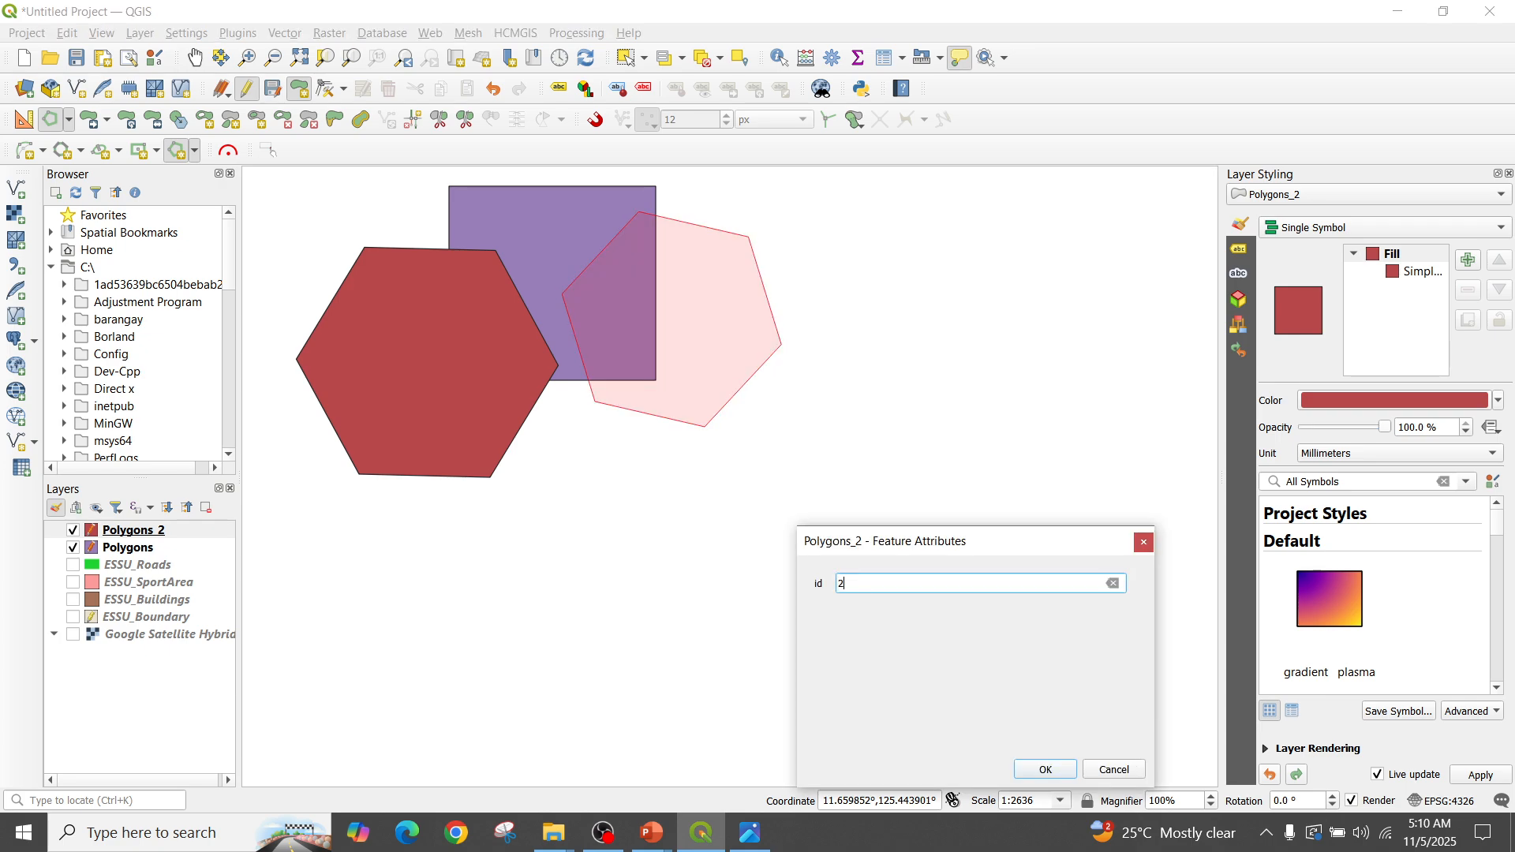
{"action": "key", "text": "Return"}
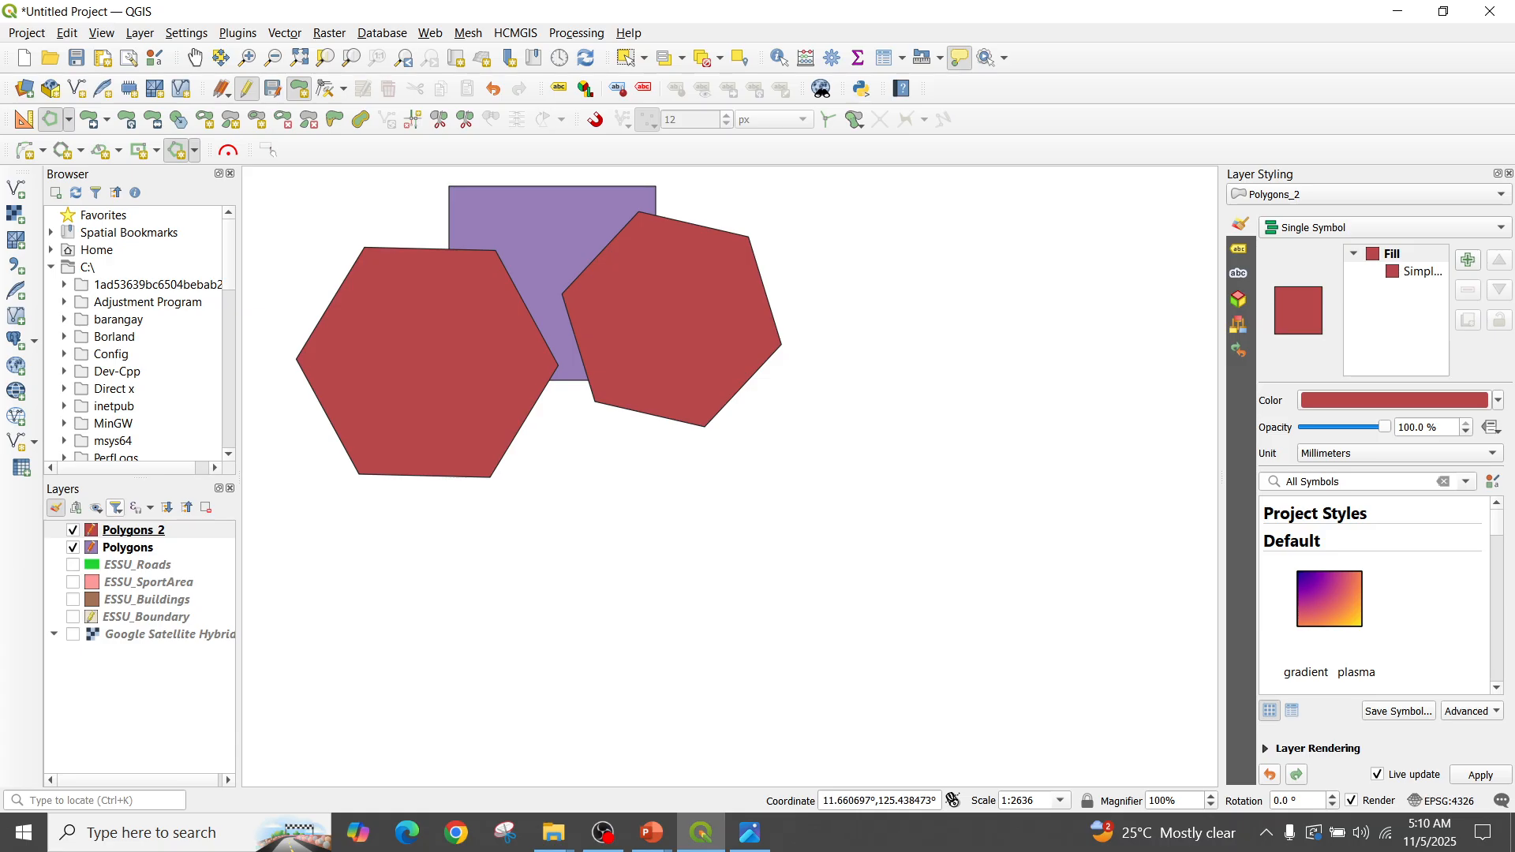
Try to clip the Polygons_2 layer using Polygons_2 itself as the overlay, with a temporary output layer
{"action": "left_click", "coordinate": [133, 530]}
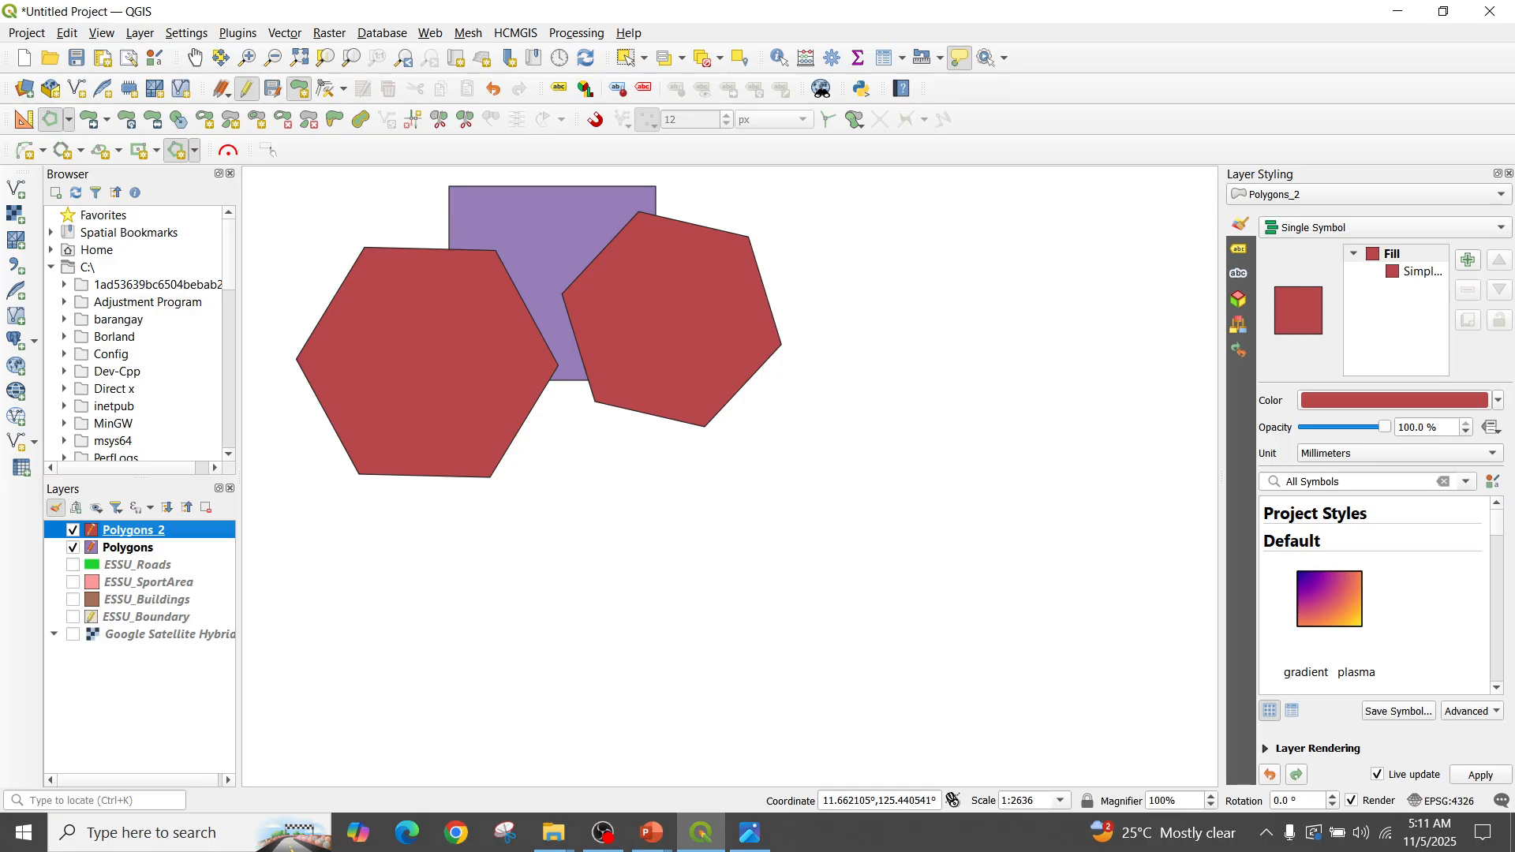
{"action": "left_click", "coordinate": [284, 32]}
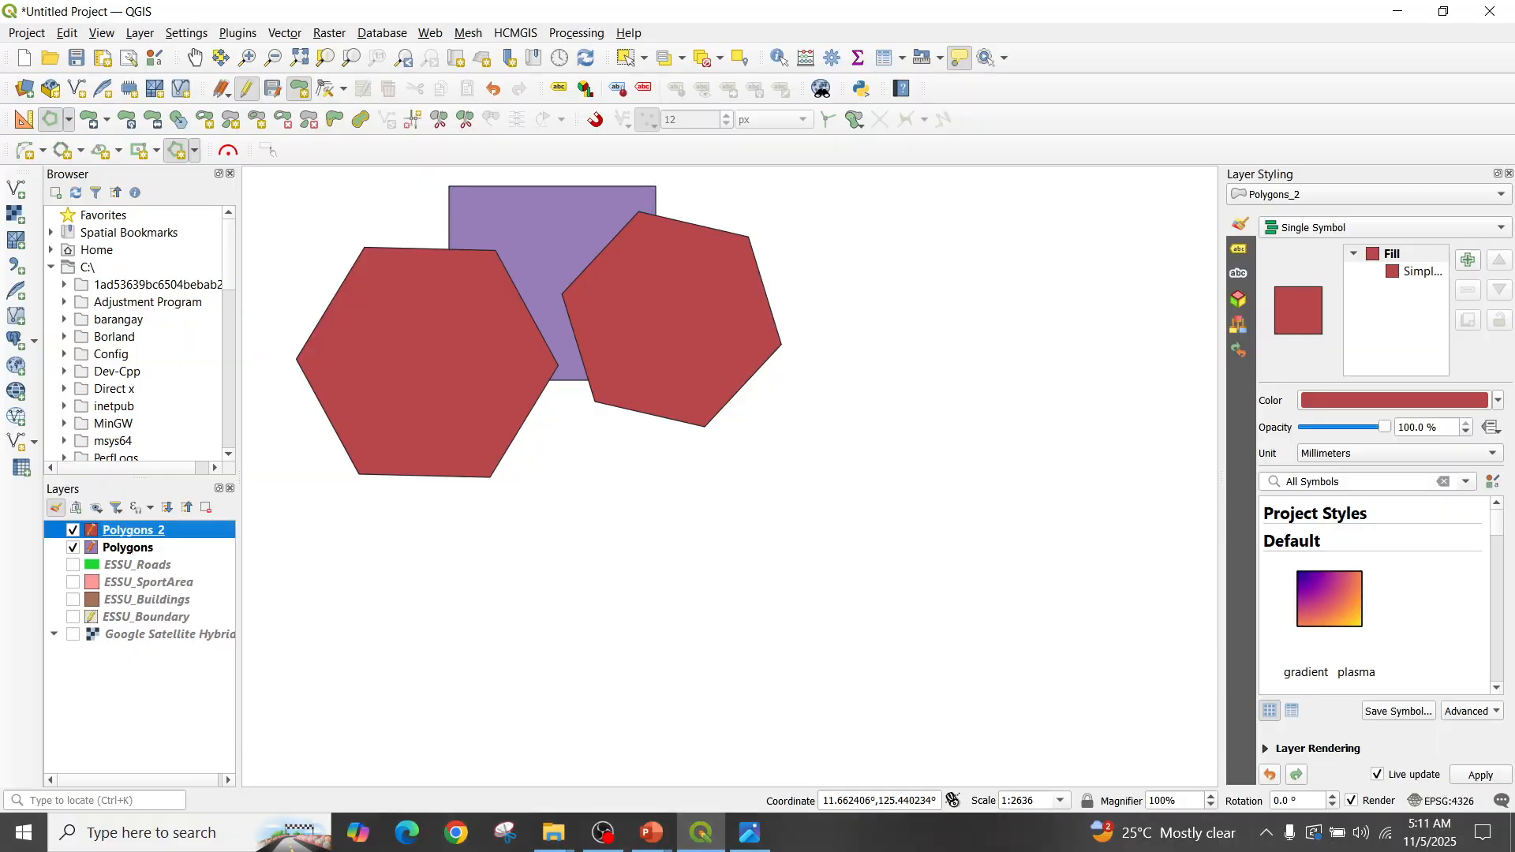
{"action": "left_click", "coordinate": [284, 32]}
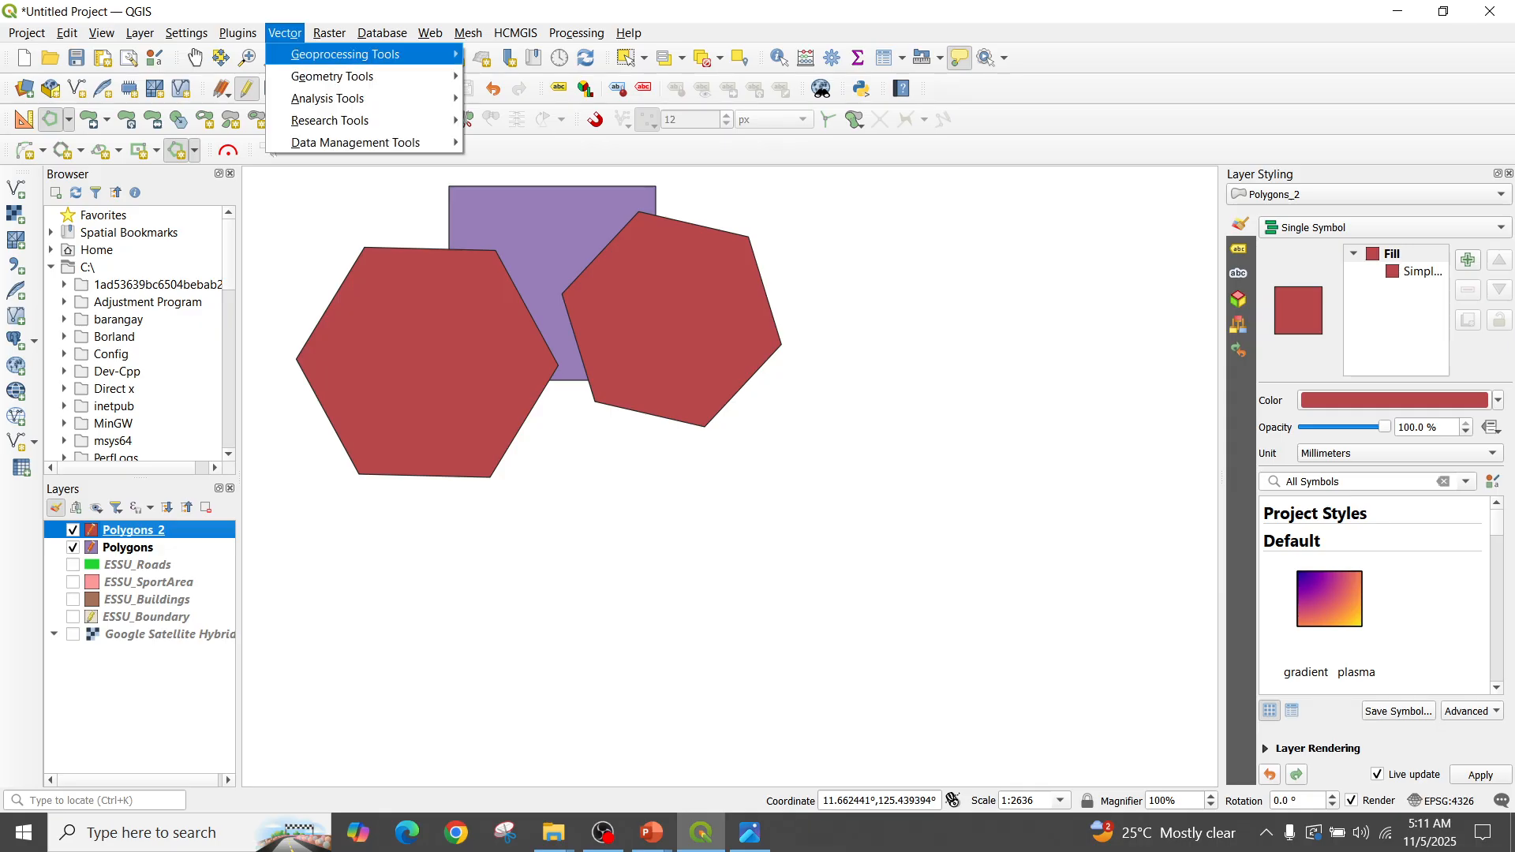
{"action": "mouse_move", "coordinate": [346, 54]}
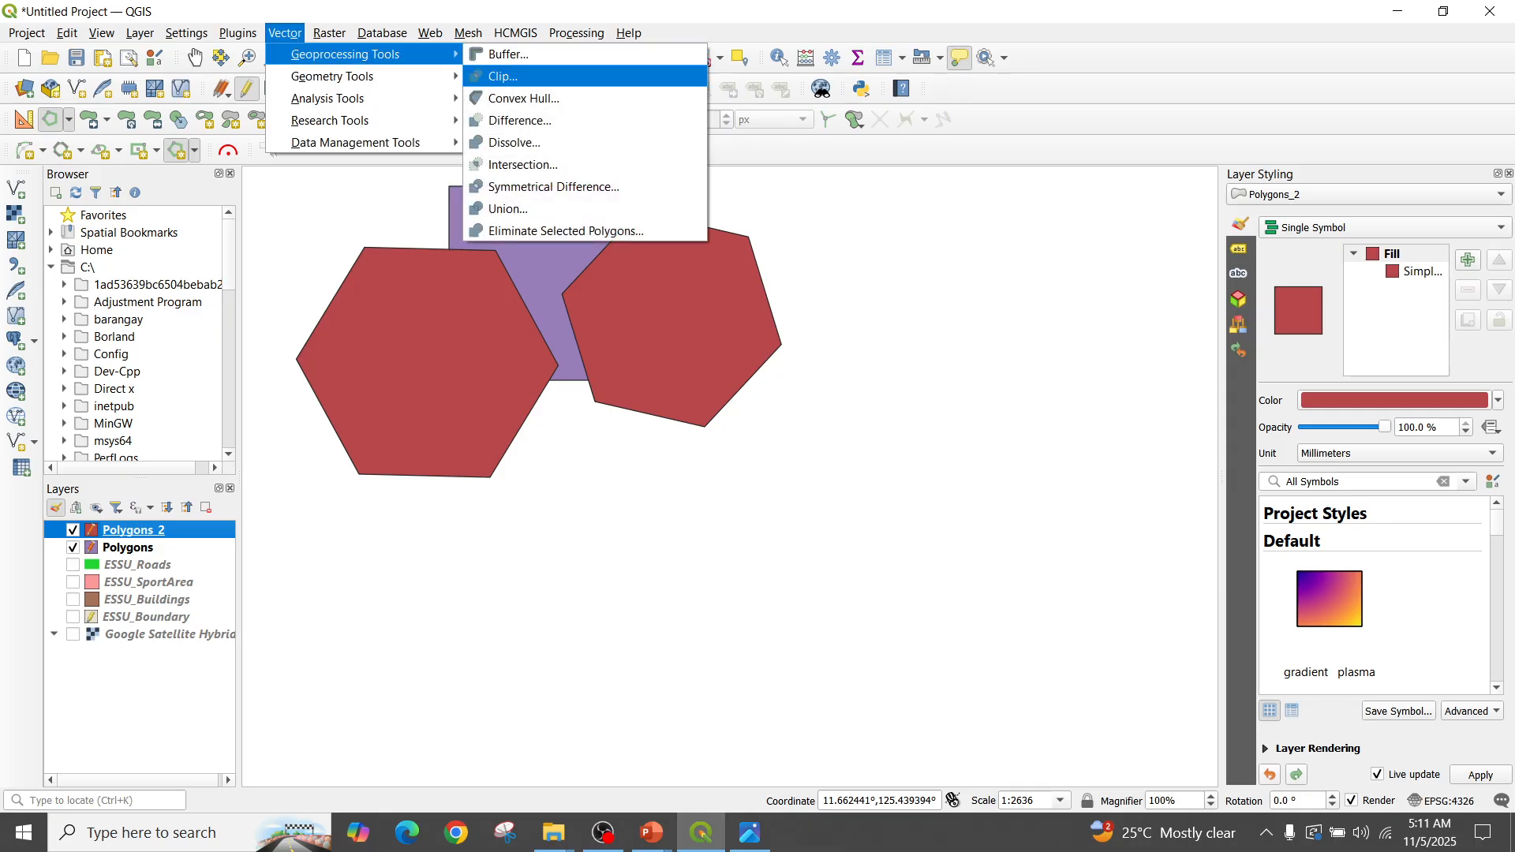
{"action": "left_click", "coordinate": [503, 76]}
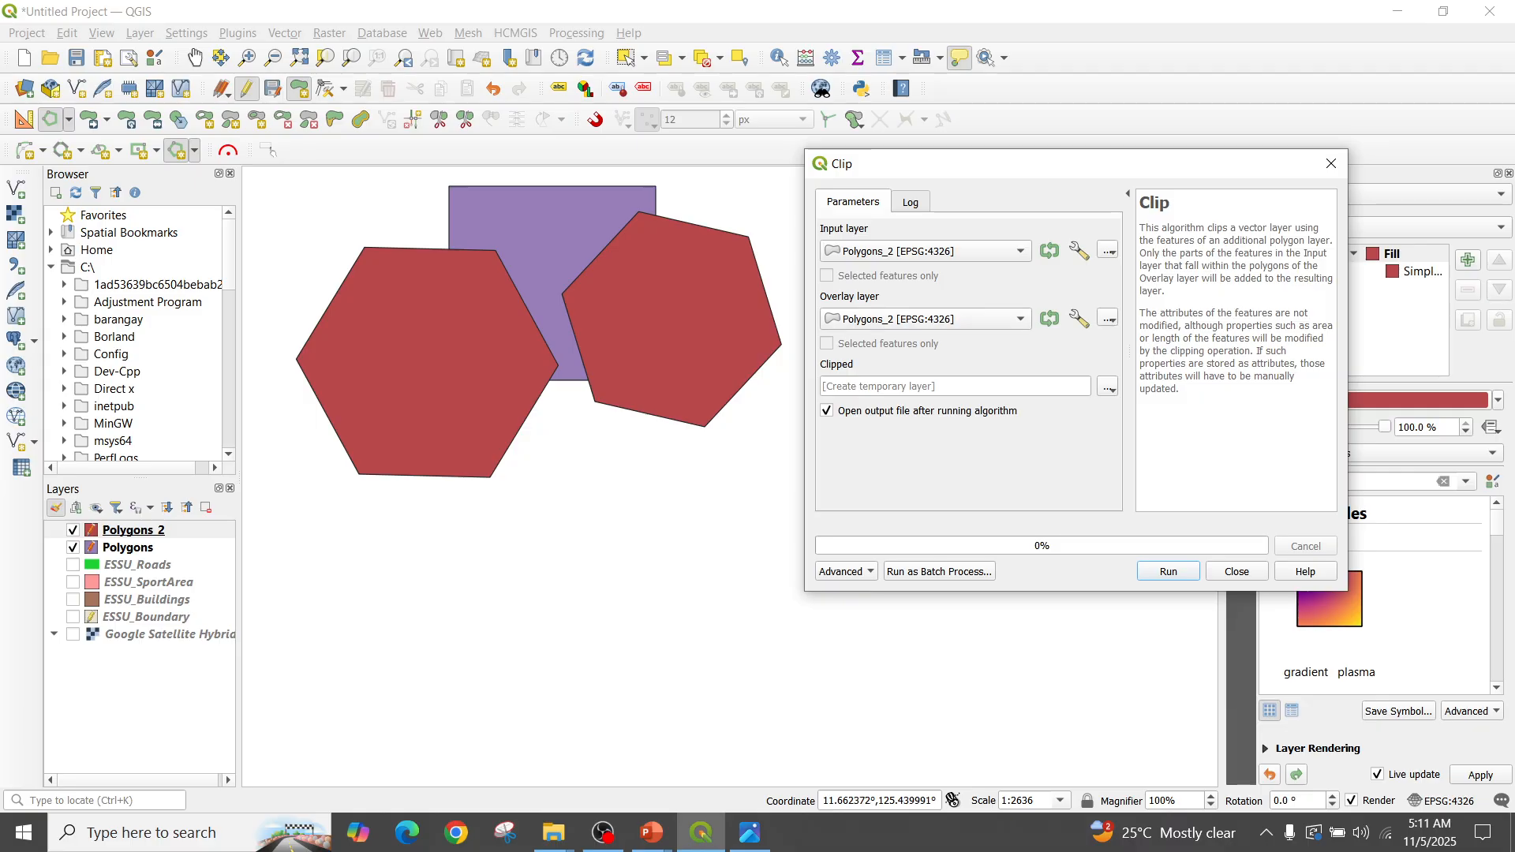
{"action": "left_click", "coordinate": [195, 58]}
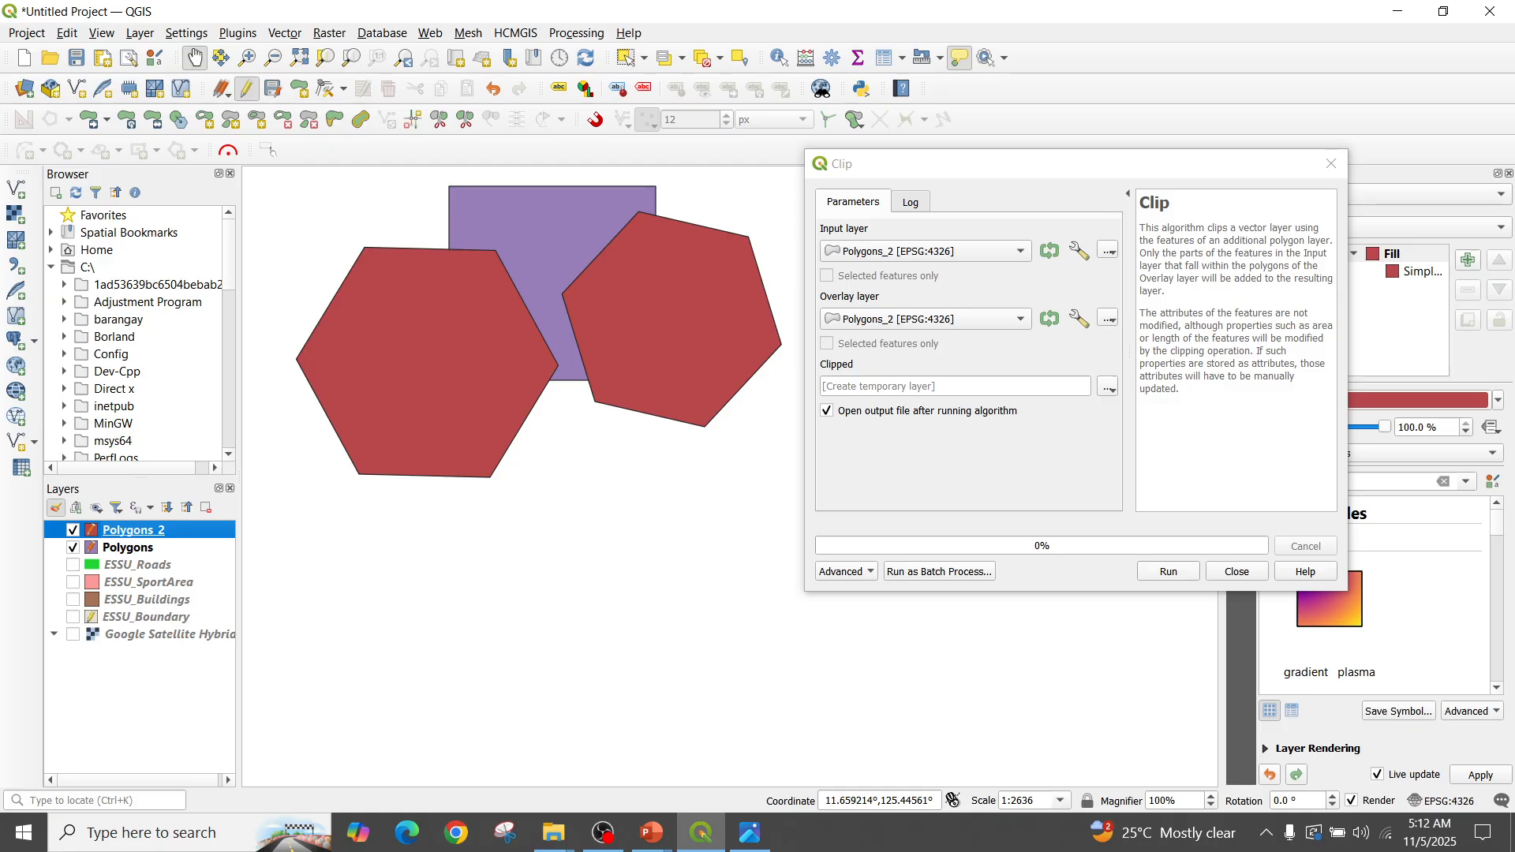
{"action": "left_click", "coordinate": [1168, 571]}
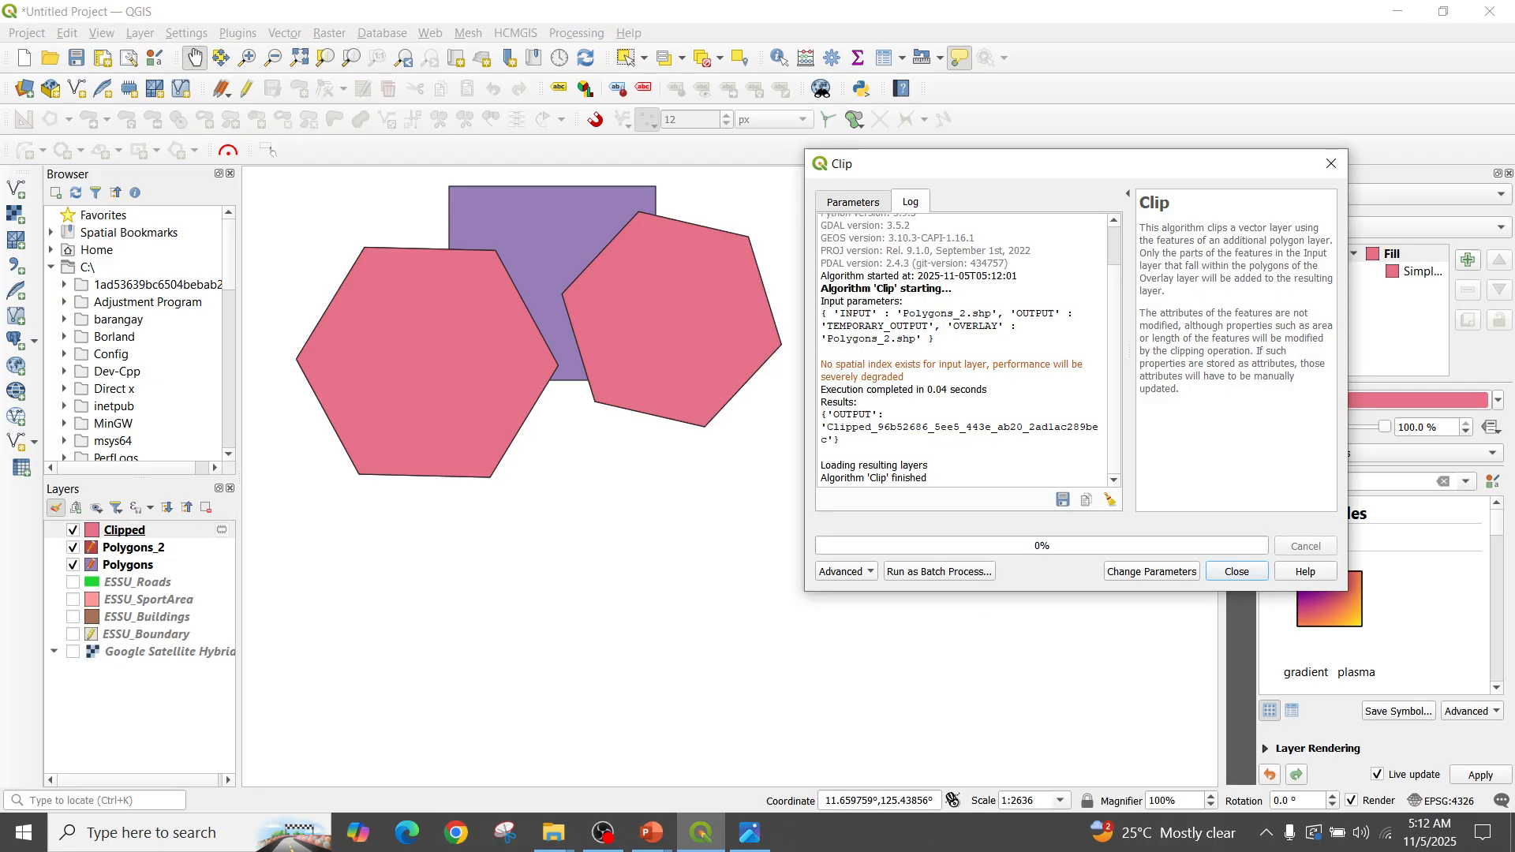
Hide the Polygons_2 and Polygons layers, close the Clip tool, and inspect the Clipped layer on its own
{"action": "left_click", "coordinate": [73, 546]}
{"action": "left_click", "coordinate": [72, 564]}
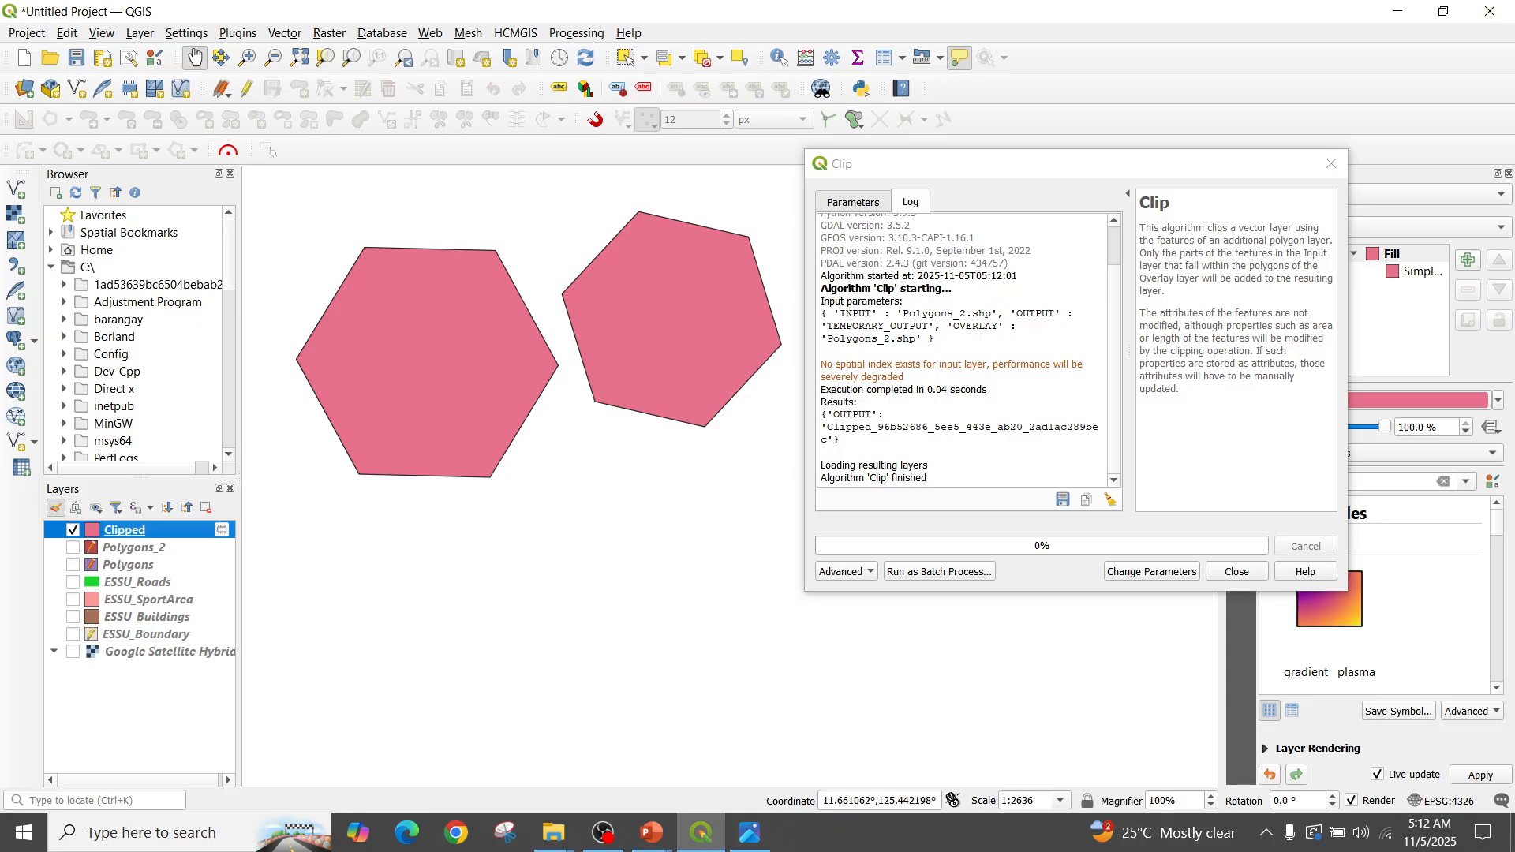
{"action": "left_click", "coordinate": [1331, 164]}
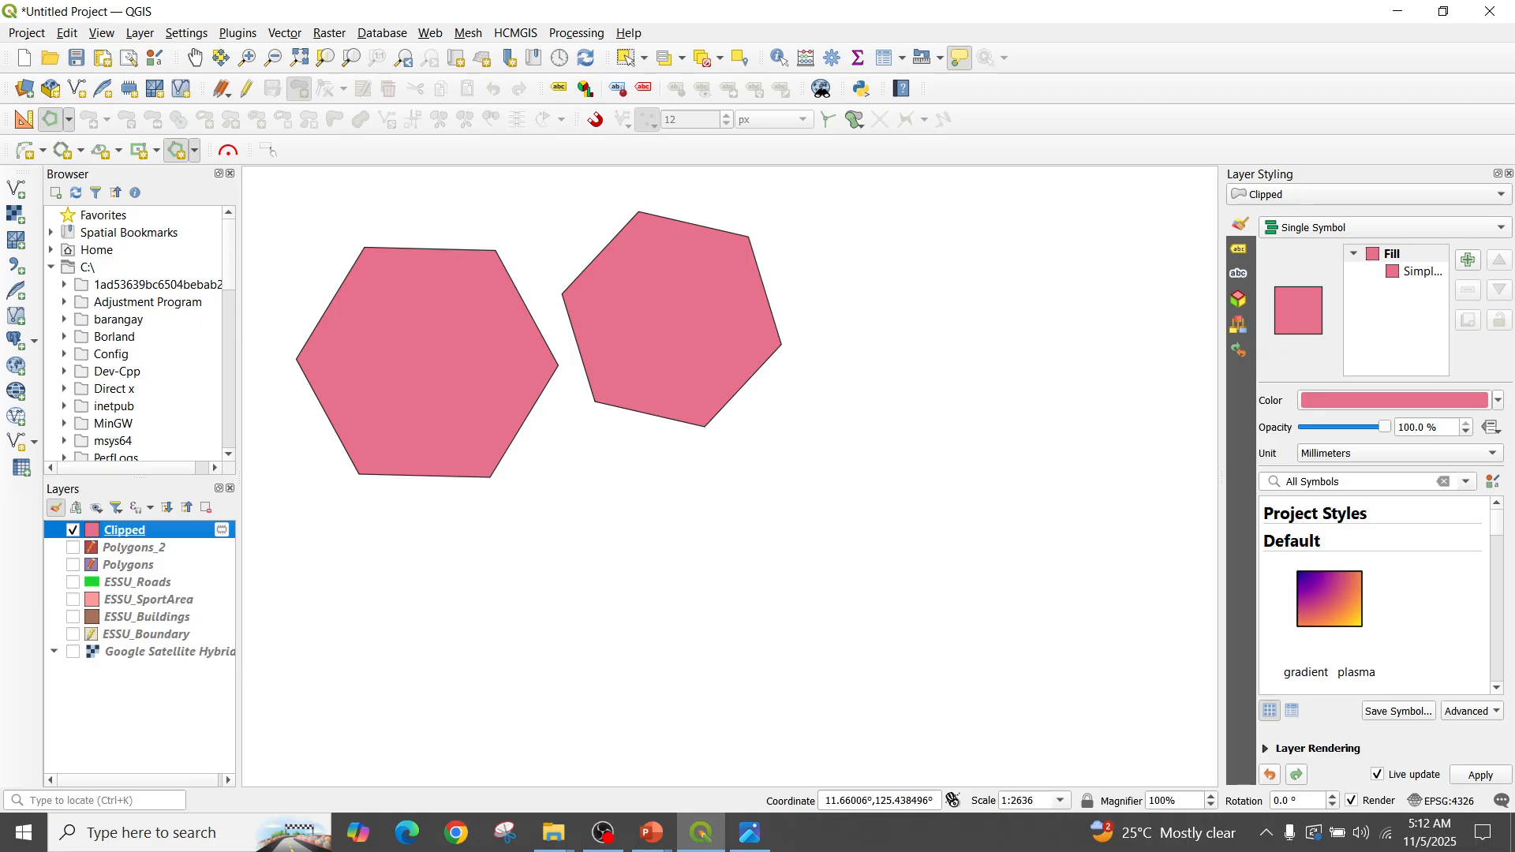
{"action": "left_click", "coordinate": [72, 530]}
{"action": "left_click", "coordinate": [73, 530]}
{"action": "left_click", "coordinate": [73, 530]}
{"action": "double_click", "coordinate": [126, 530]}
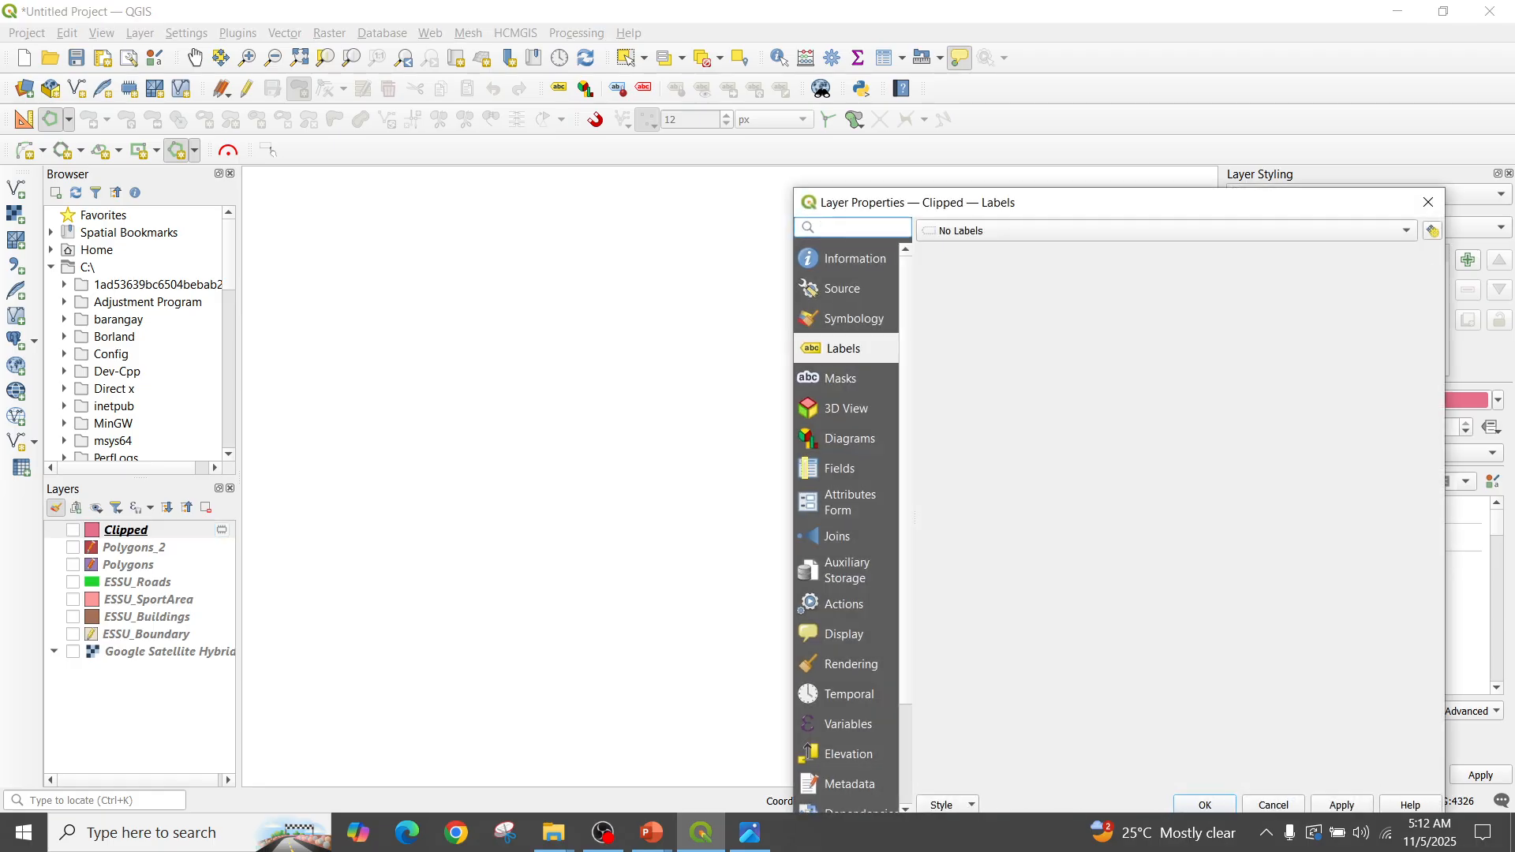
{"action": "left_click", "coordinate": [1428, 203]}
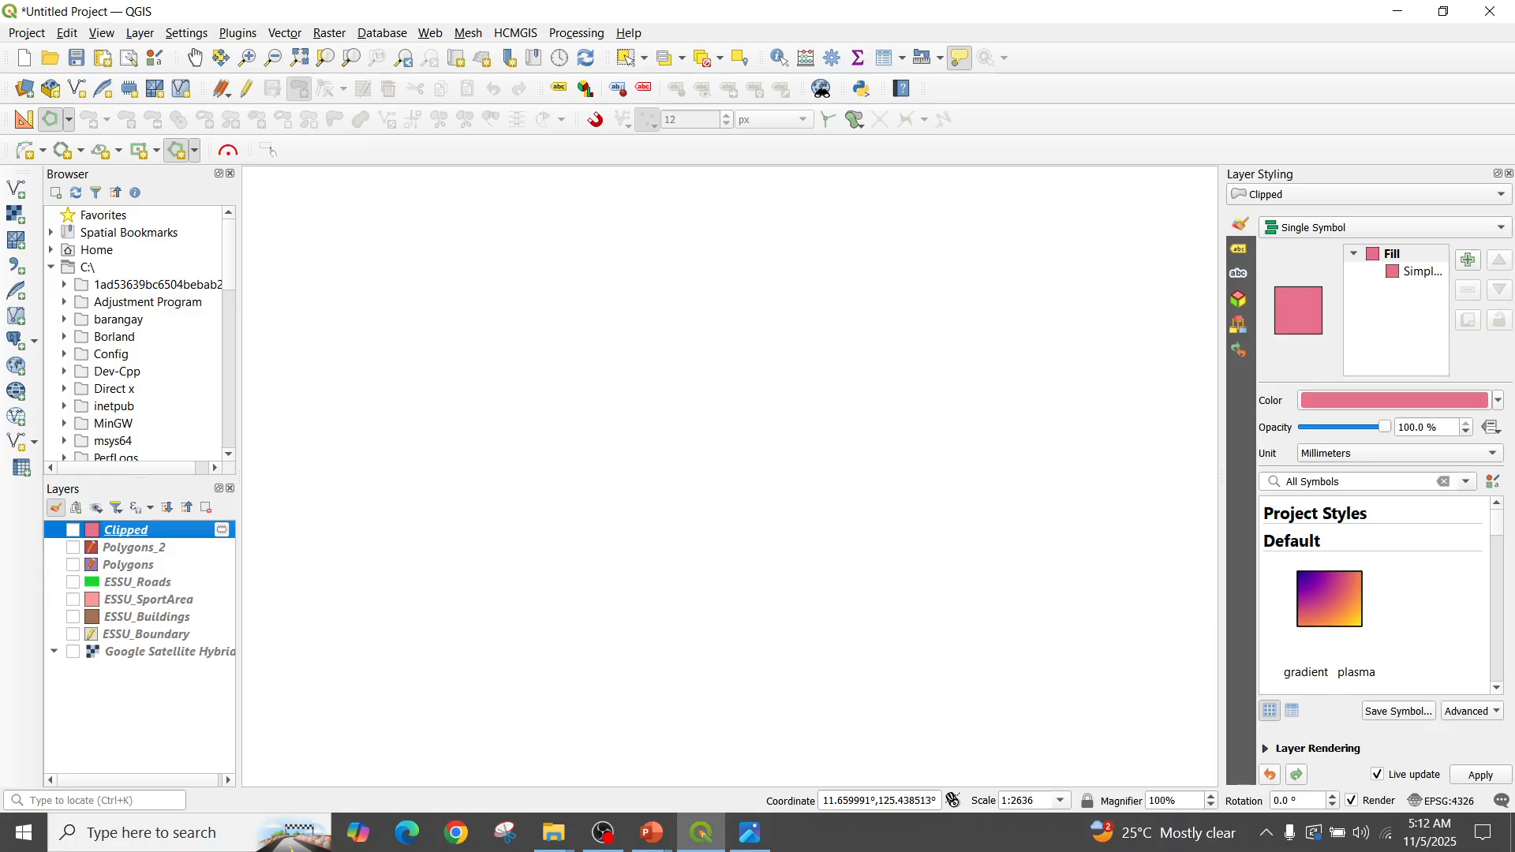
Remove the temporary Clipped layer from the project and make Polygons and Polygons_2 visible again
{"action": "left_click", "coordinate": [73, 531]}
{"action": "right_click", "coordinate": [114, 530]}
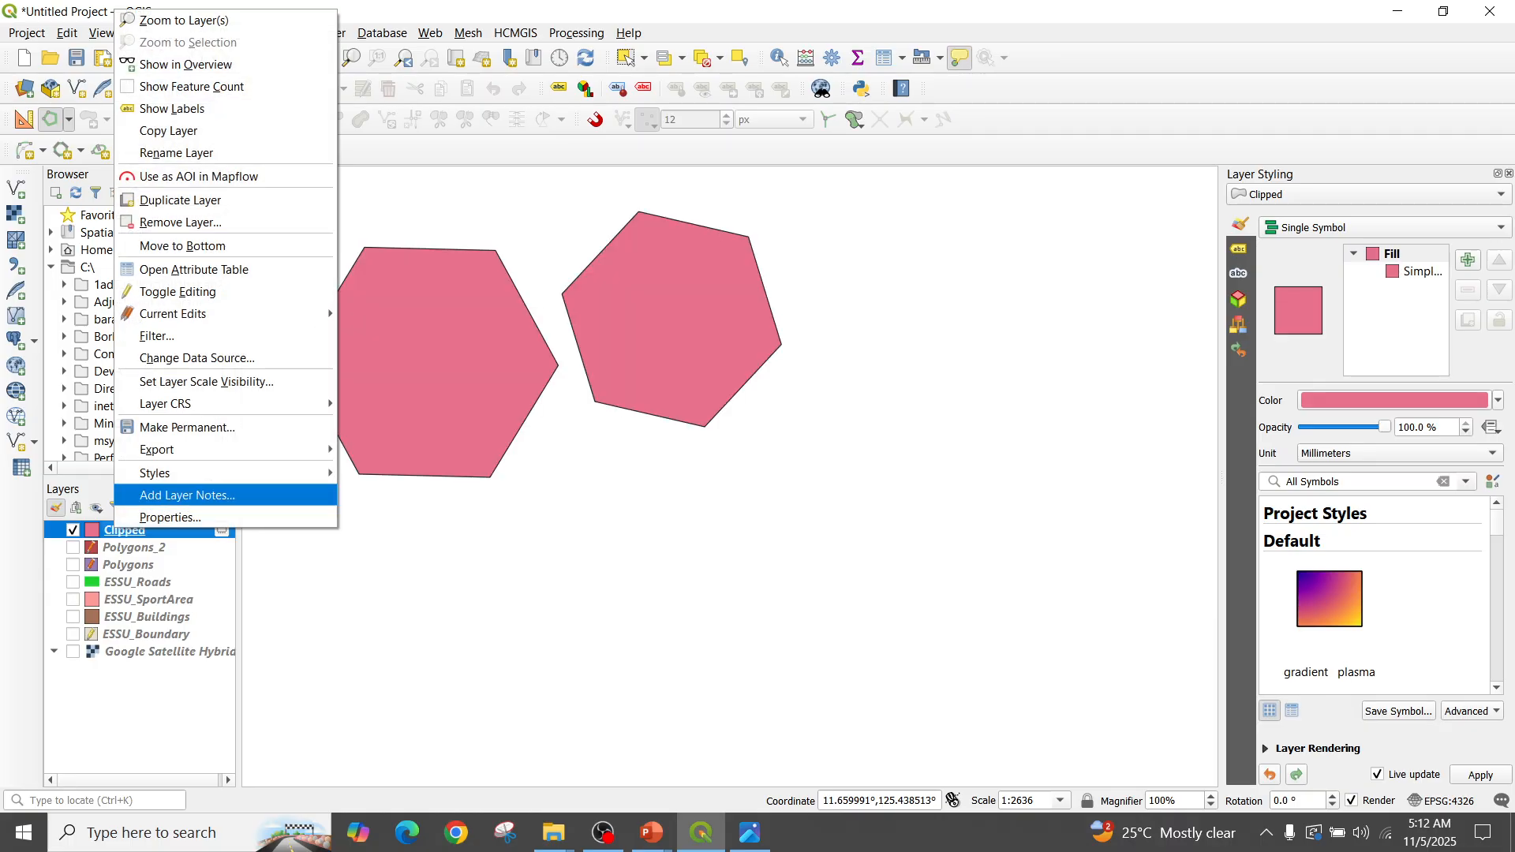
{"action": "left_click", "coordinate": [158, 222]}
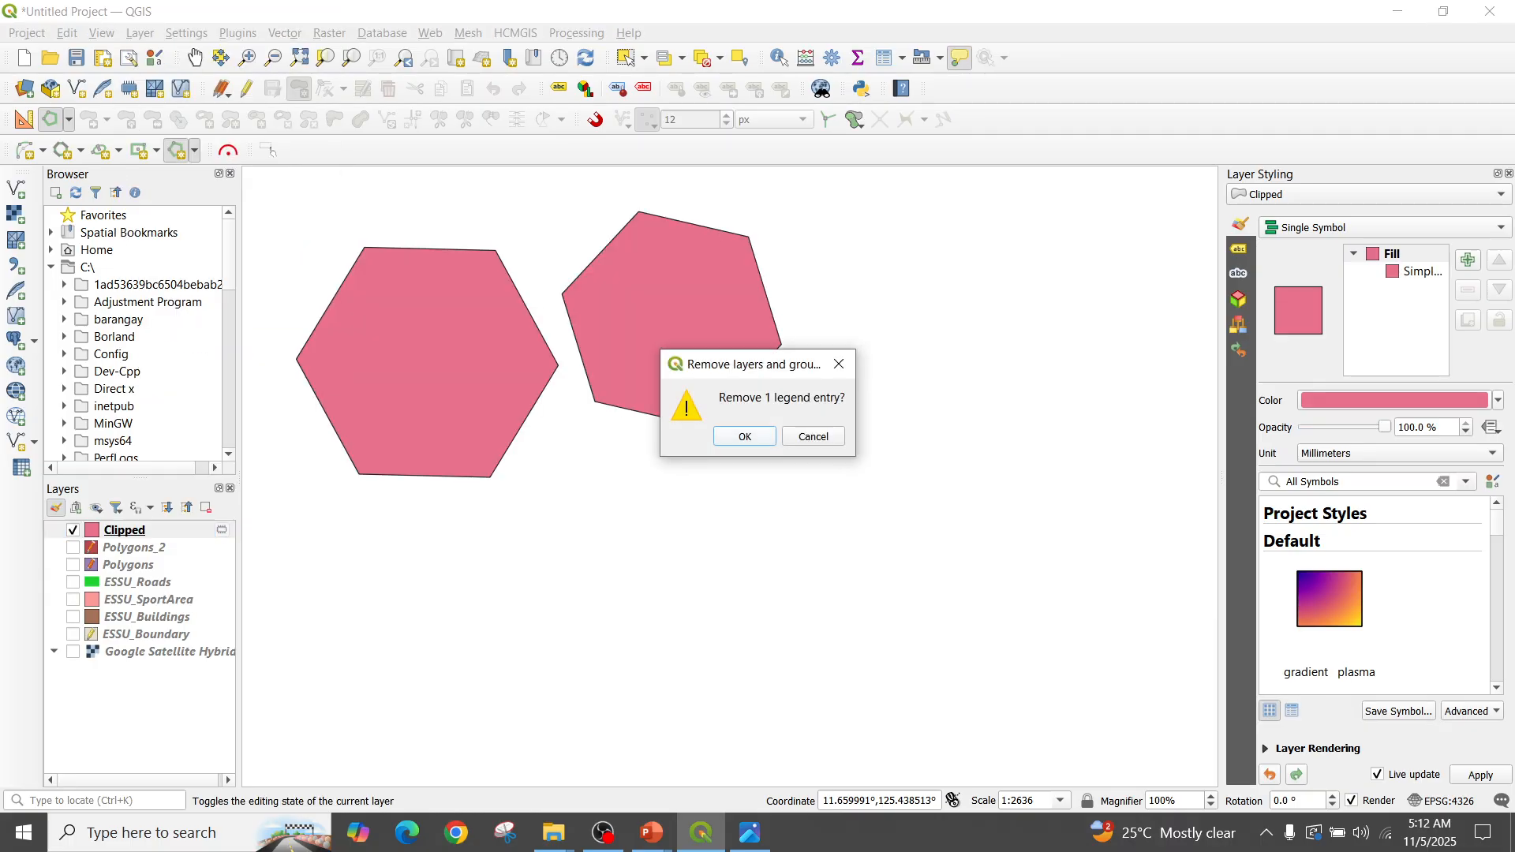
{"action": "key", "text": "Return"}
{"action": "left_click", "coordinate": [134, 530]}
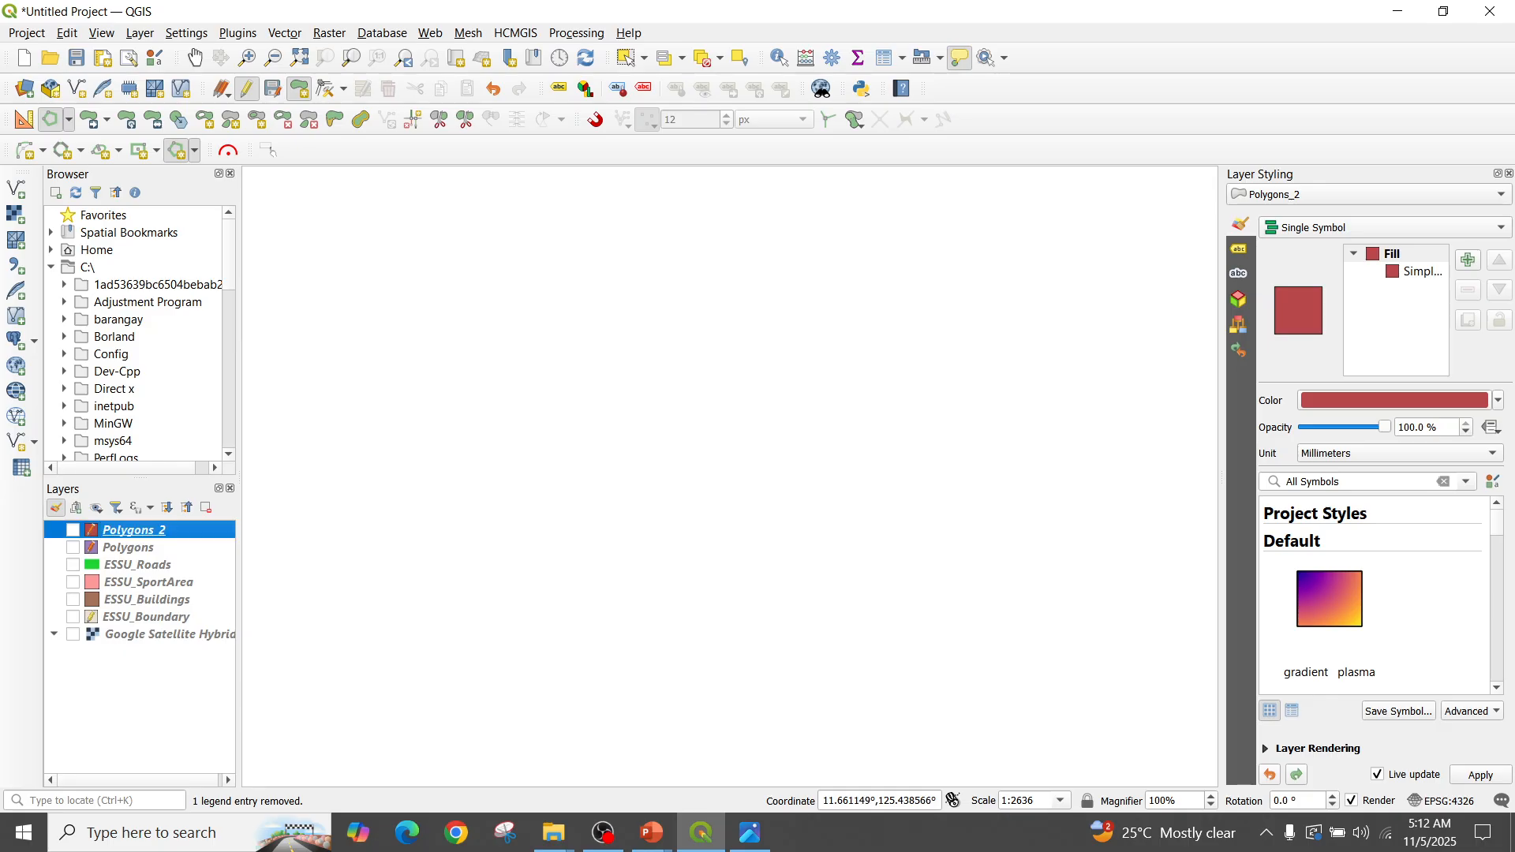
{"action": "left_click", "coordinate": [73, 546]}
{"action": "left_click", "coordinate": [73, 529]}
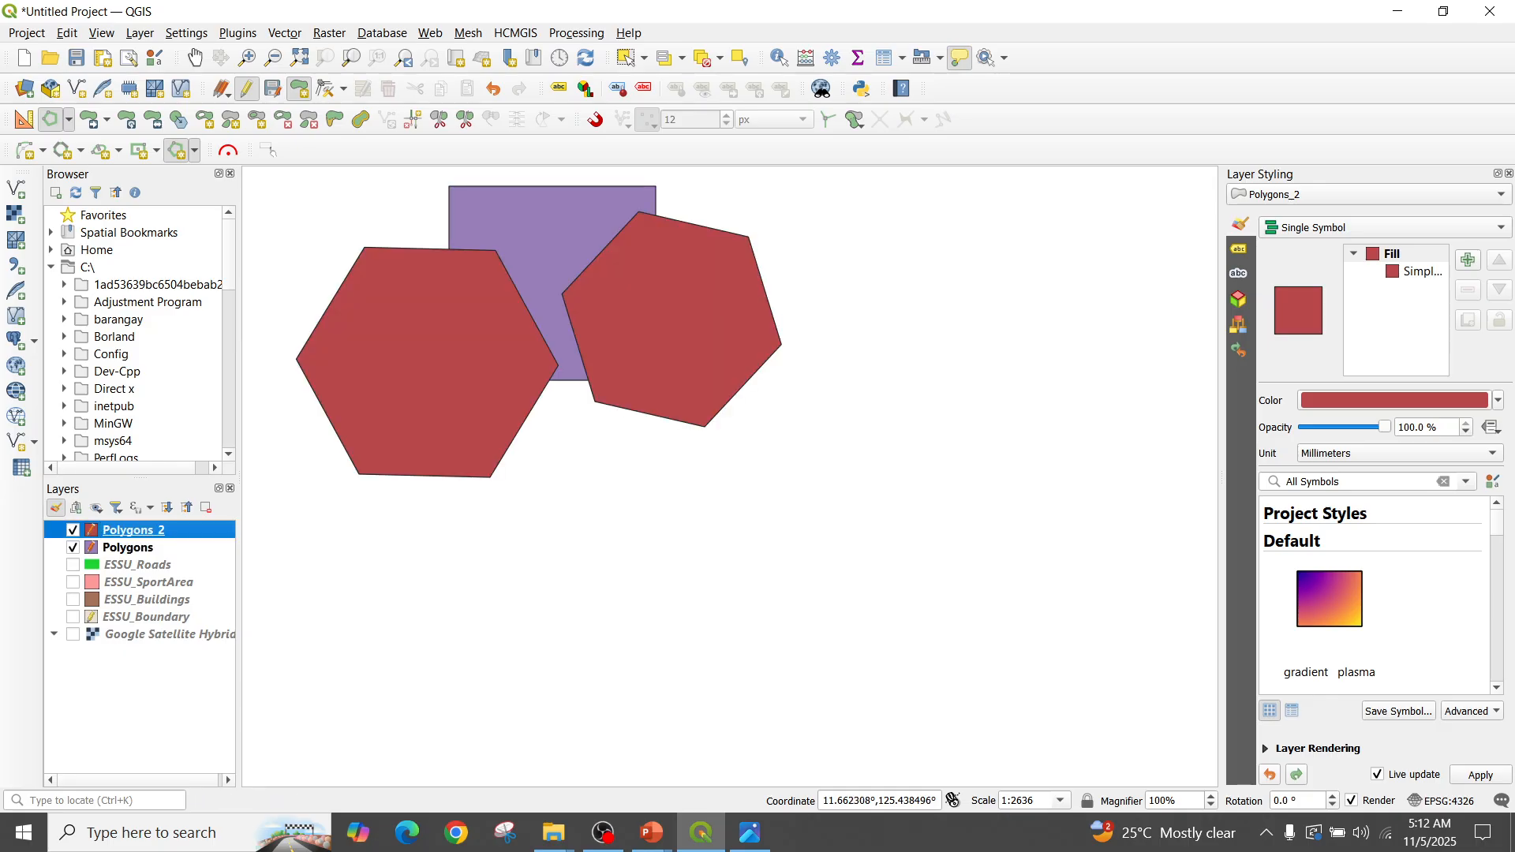
Clip the Polygons_2 layer with Polygons as the overlay layer into a temporary layer, and close the Clip tool
{"action": "left_click", "coordinate": [284, 33]}
{"action": "mouse_move", "coordinate": [345, 54]}
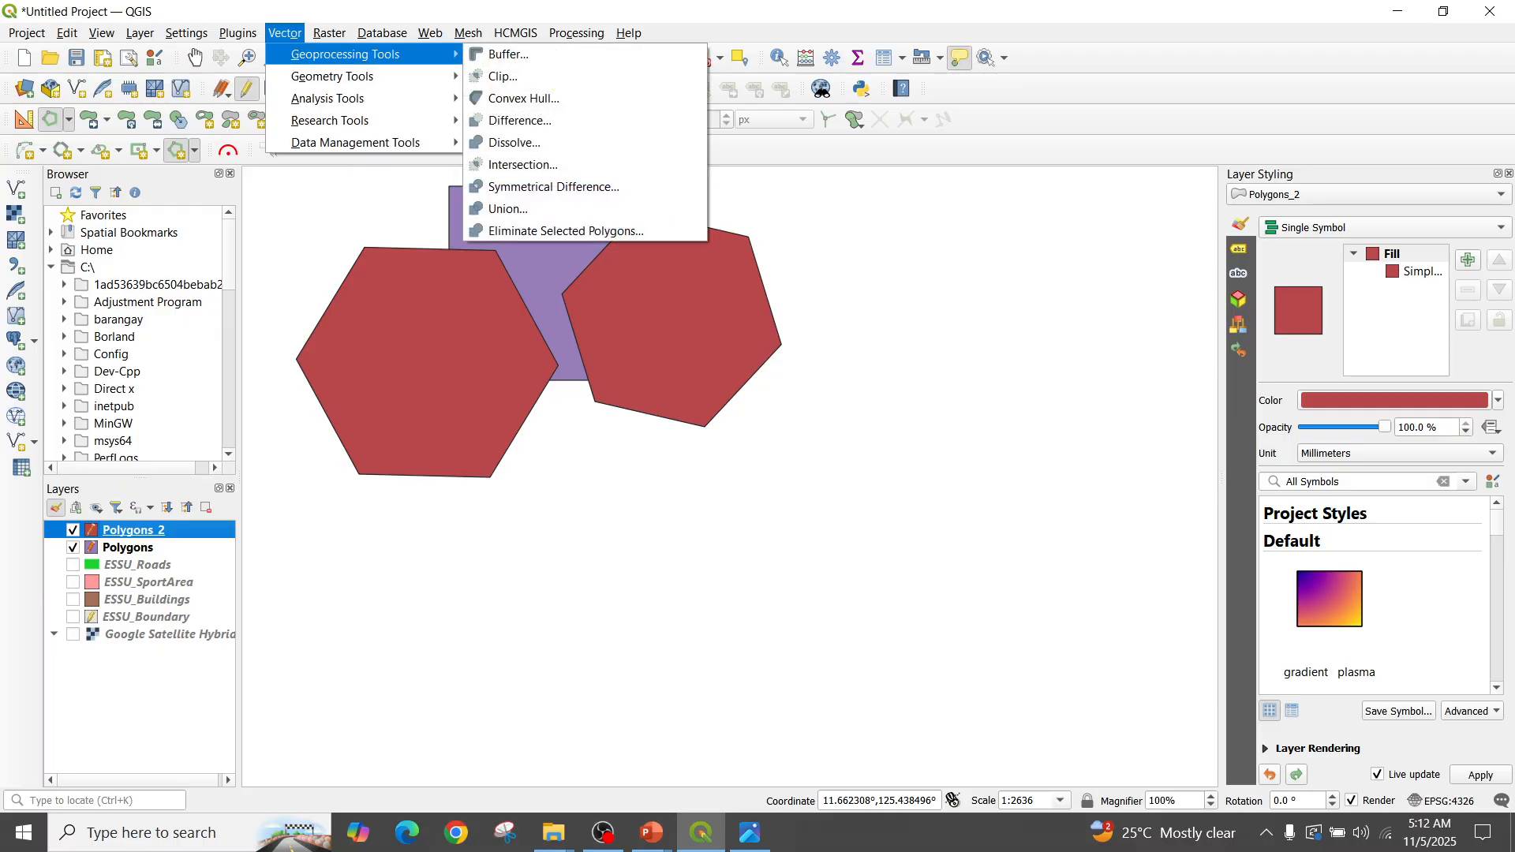
{"action": "left_click", "coordinate": [502, 75]}
{"action": "left_click", "coordinate": [926, 251]}
{"action": "left_click", "coordinate": [925, 251]}
{"action": "left_click", "coordinate": [926, 319]}
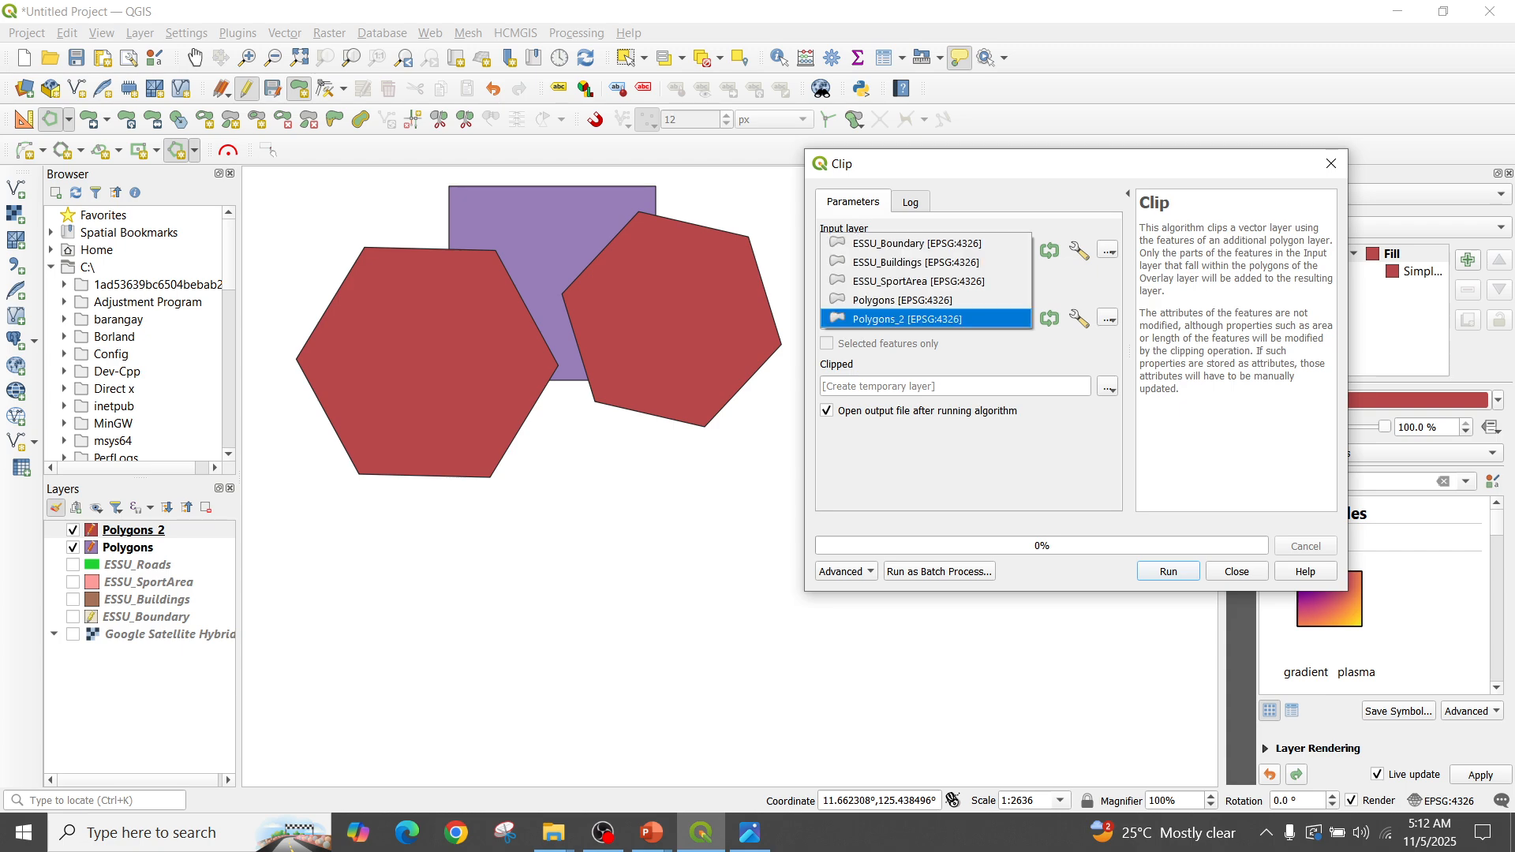
{"action": "left_click", "coordinate": [902, 299]}
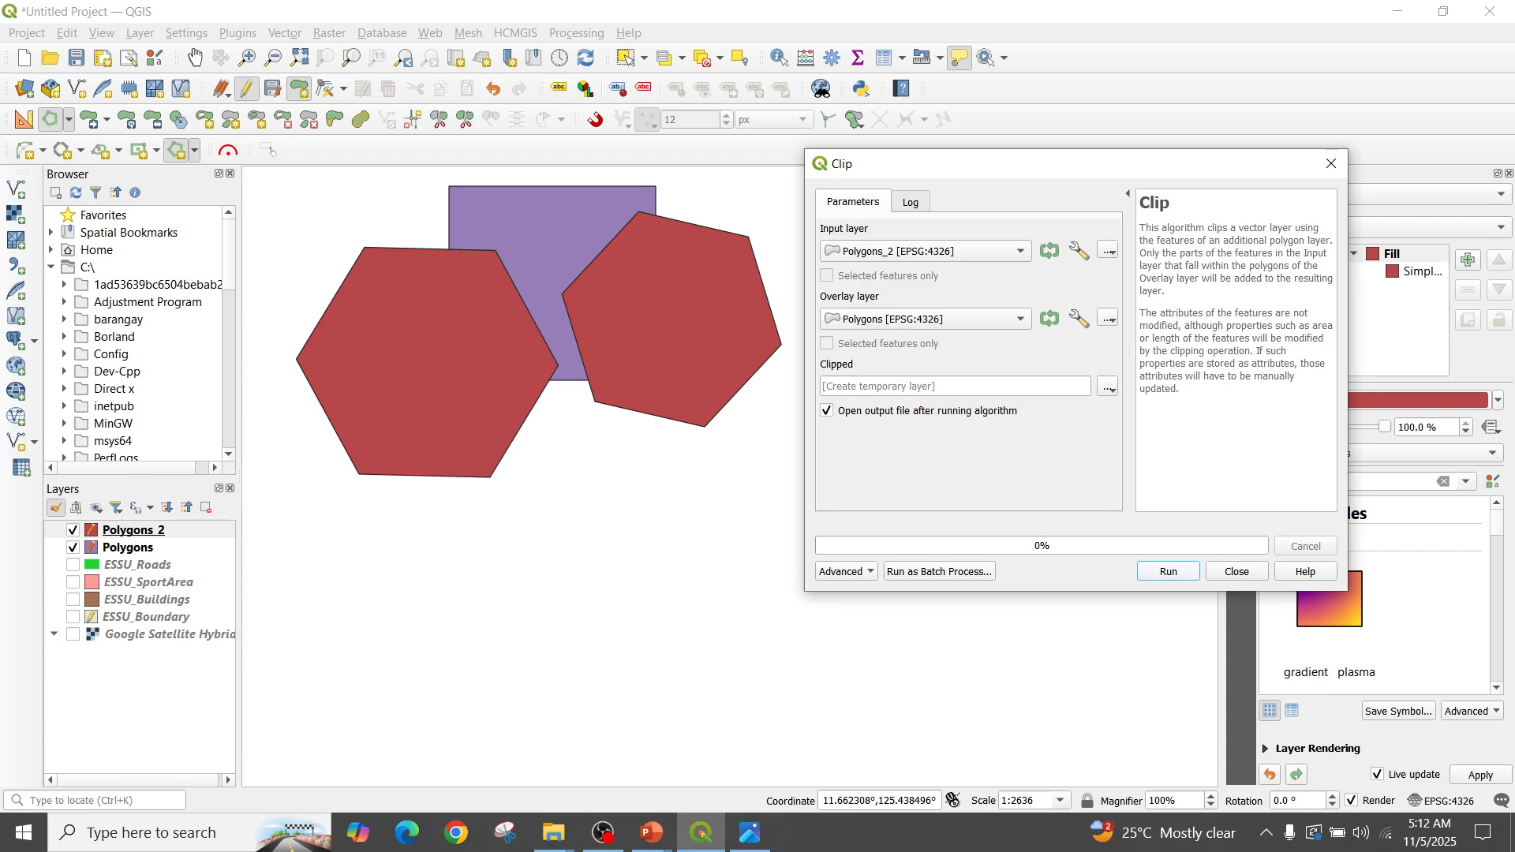
{"action": "left_click", "coordinate": [1168, 572]}
{"action": "left_click", "coordinate": [1236, 572]}
Hide the Polygons_2 and Polygons layers so that only the Clipped layer is displayed on the map
{"action": "left_click", "coordinate": [73, 546]}
{"action": "left_click", "coordinate": [72, 564]}
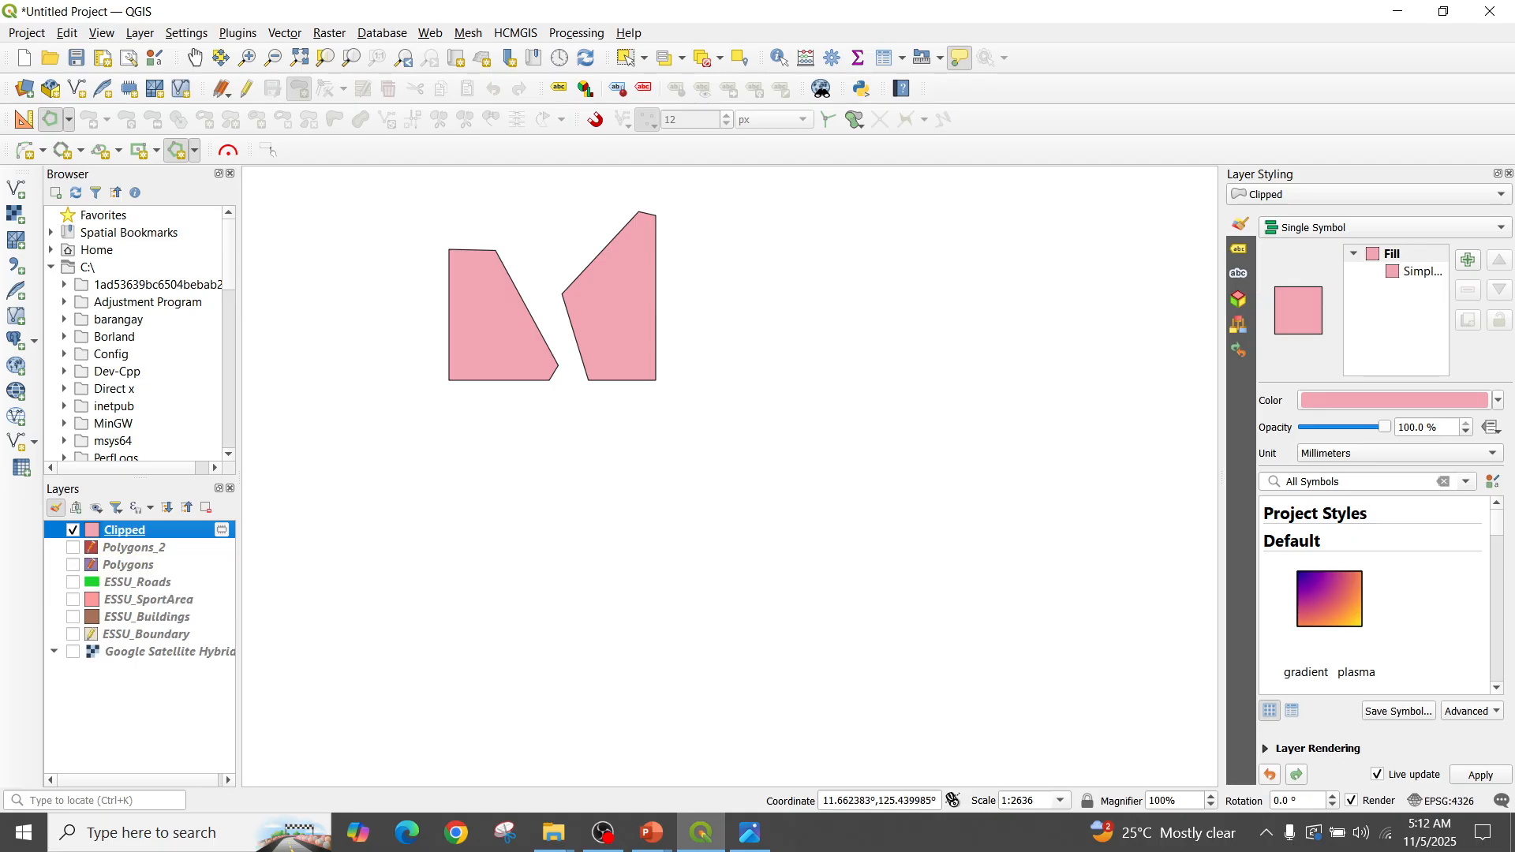
{"action": "left_click", "coordinate": [195, 57]}
{"action": "left_click_drag", "start_coordinate": [489, 268], "coordinate": [590, 334]}
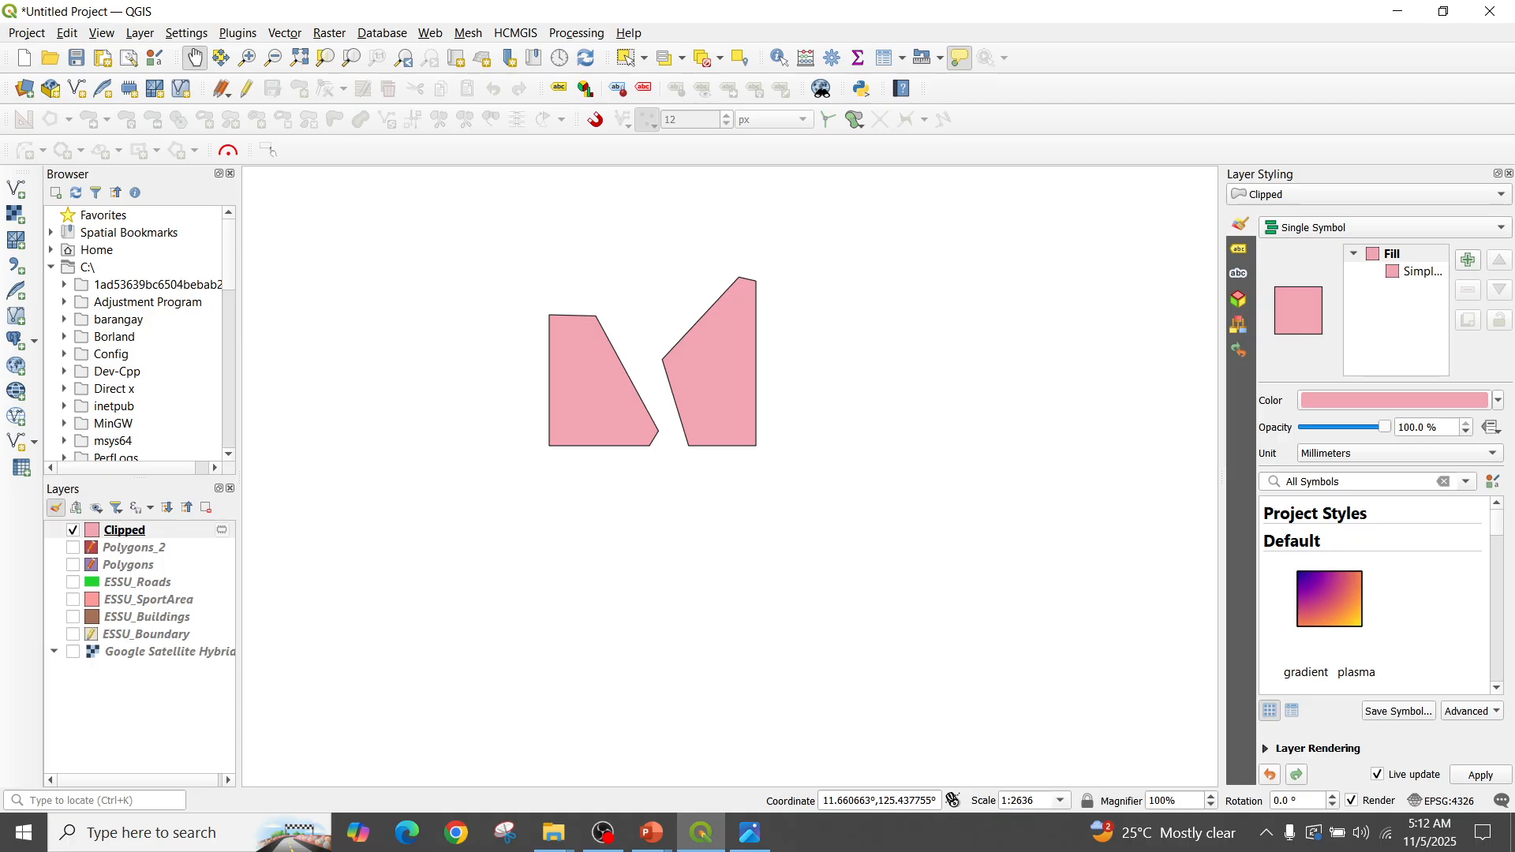
Hide the Clipped layer and display only the square in the Polygons layer
{"action": "left_click", "coordinate": [73, 530]}
{"action": "left_click", "coordinate": [128, 565]}
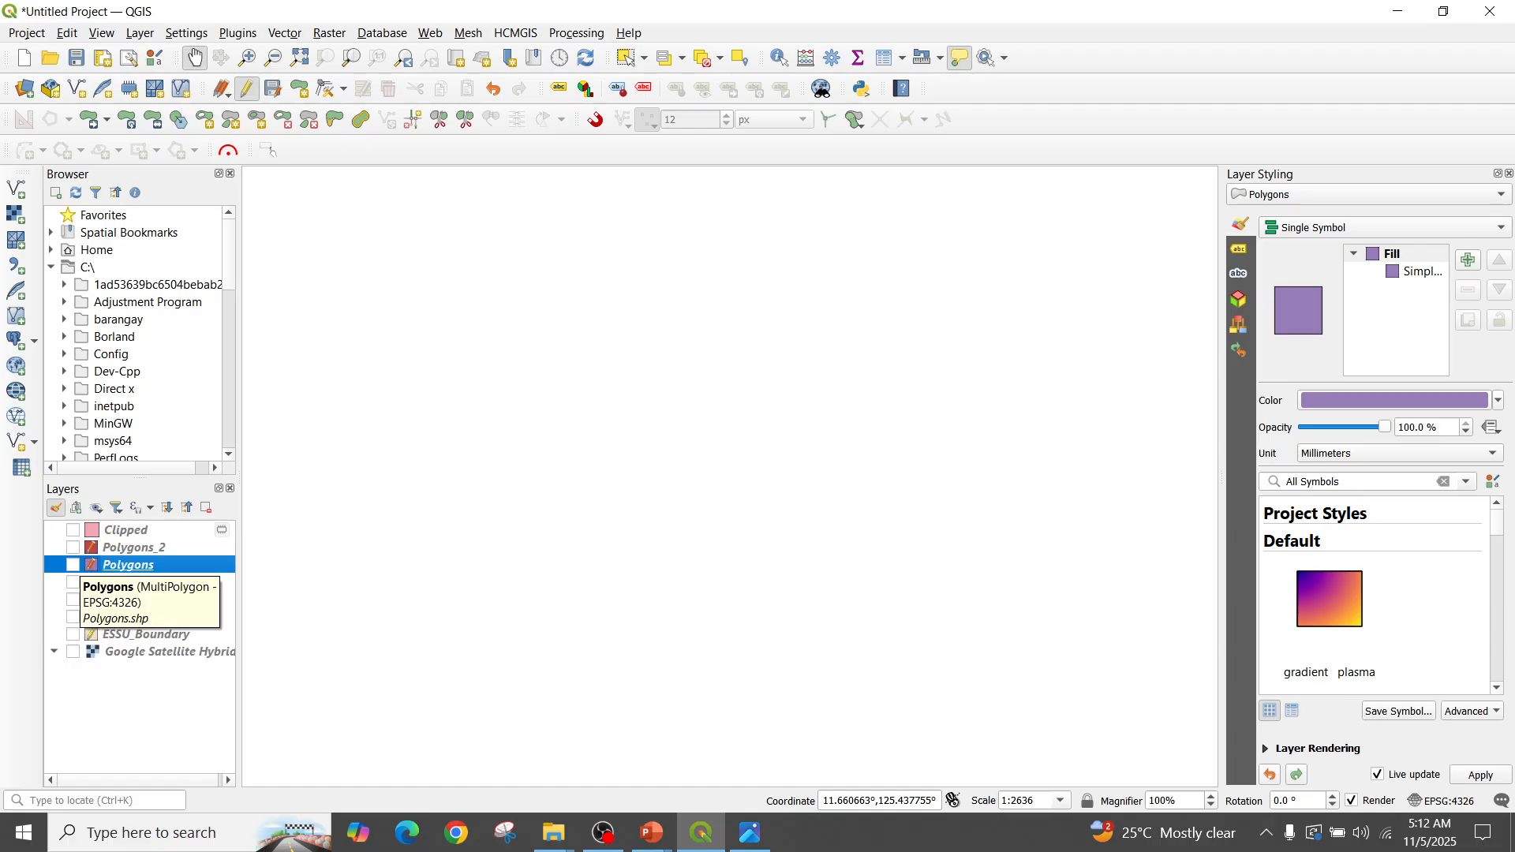
{"action": "left_click", "coordinate": [73, 565]}
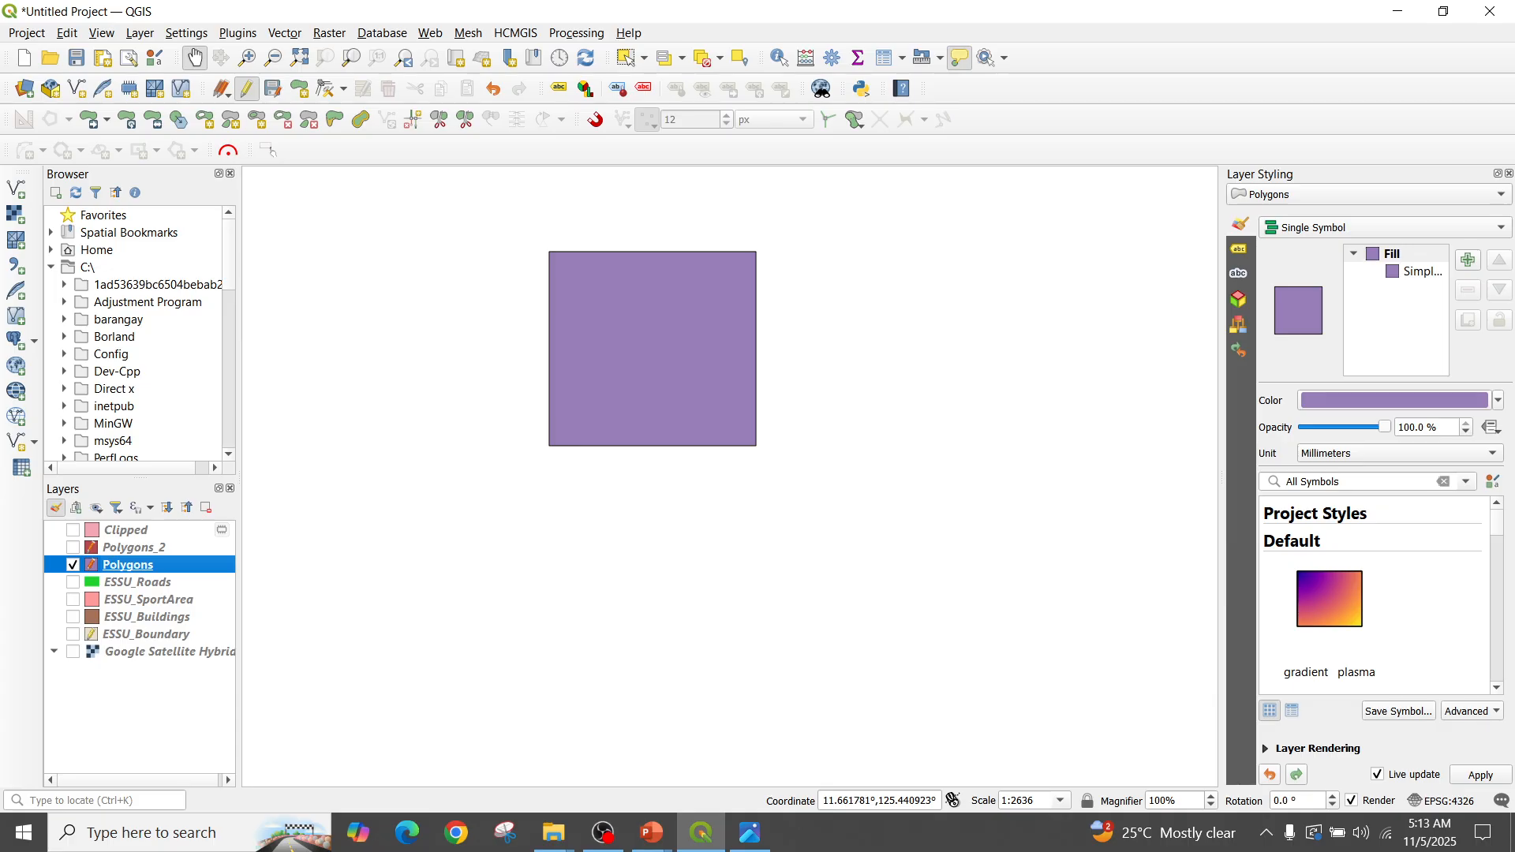
{"action": "left_click_drag", "start_coordinate": [661, 366], "coordinate": [719, 334]}
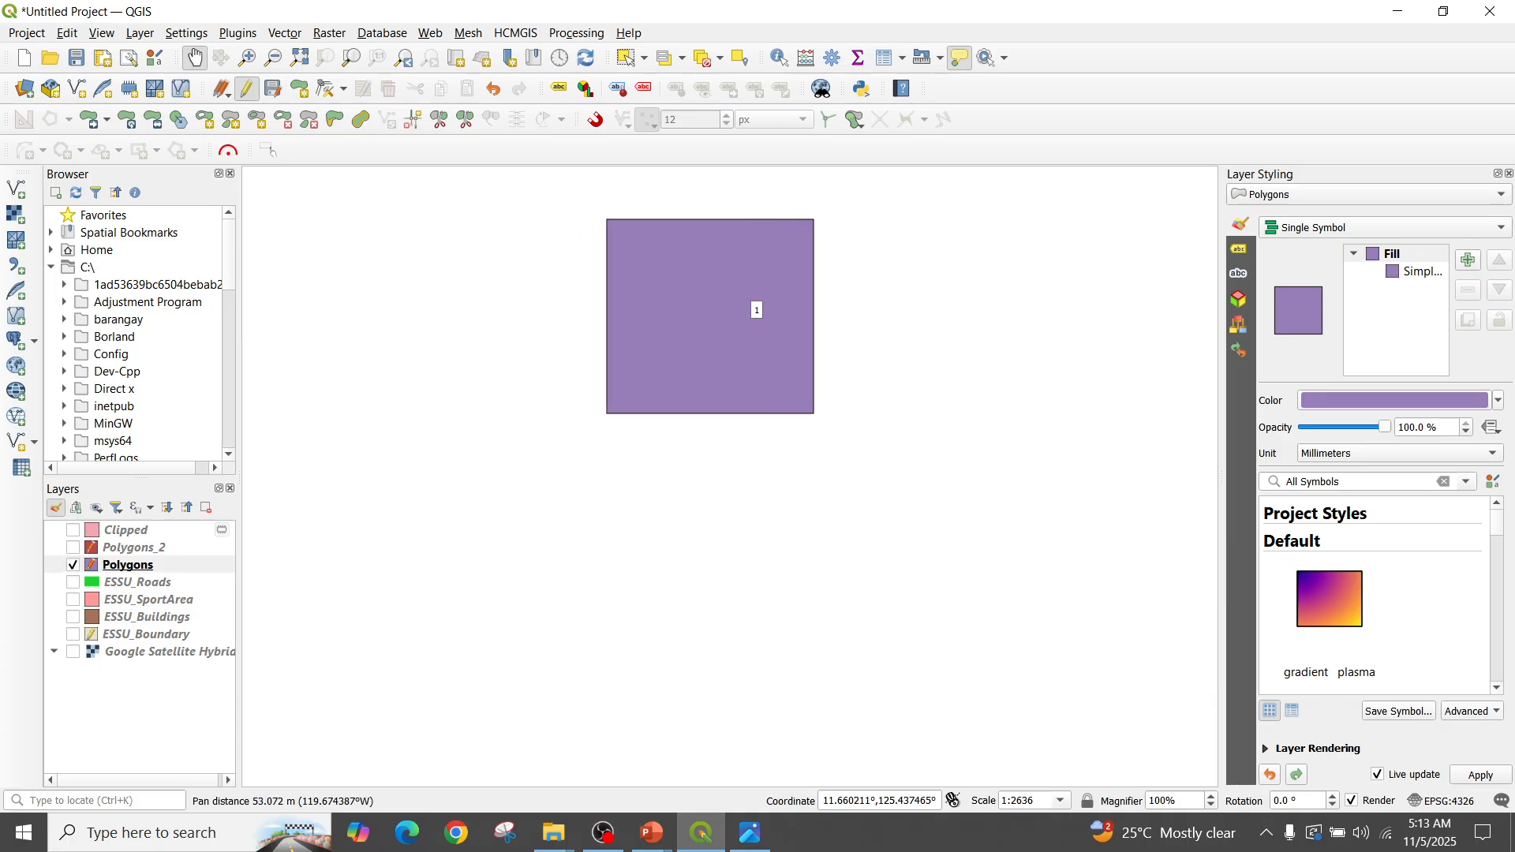
Compare the Polygons_2 hexagons with the Polygons square and the Clipped pieces by toggling the layers' visibility
{"action": "left_click", "coordinate": [73, 548]}
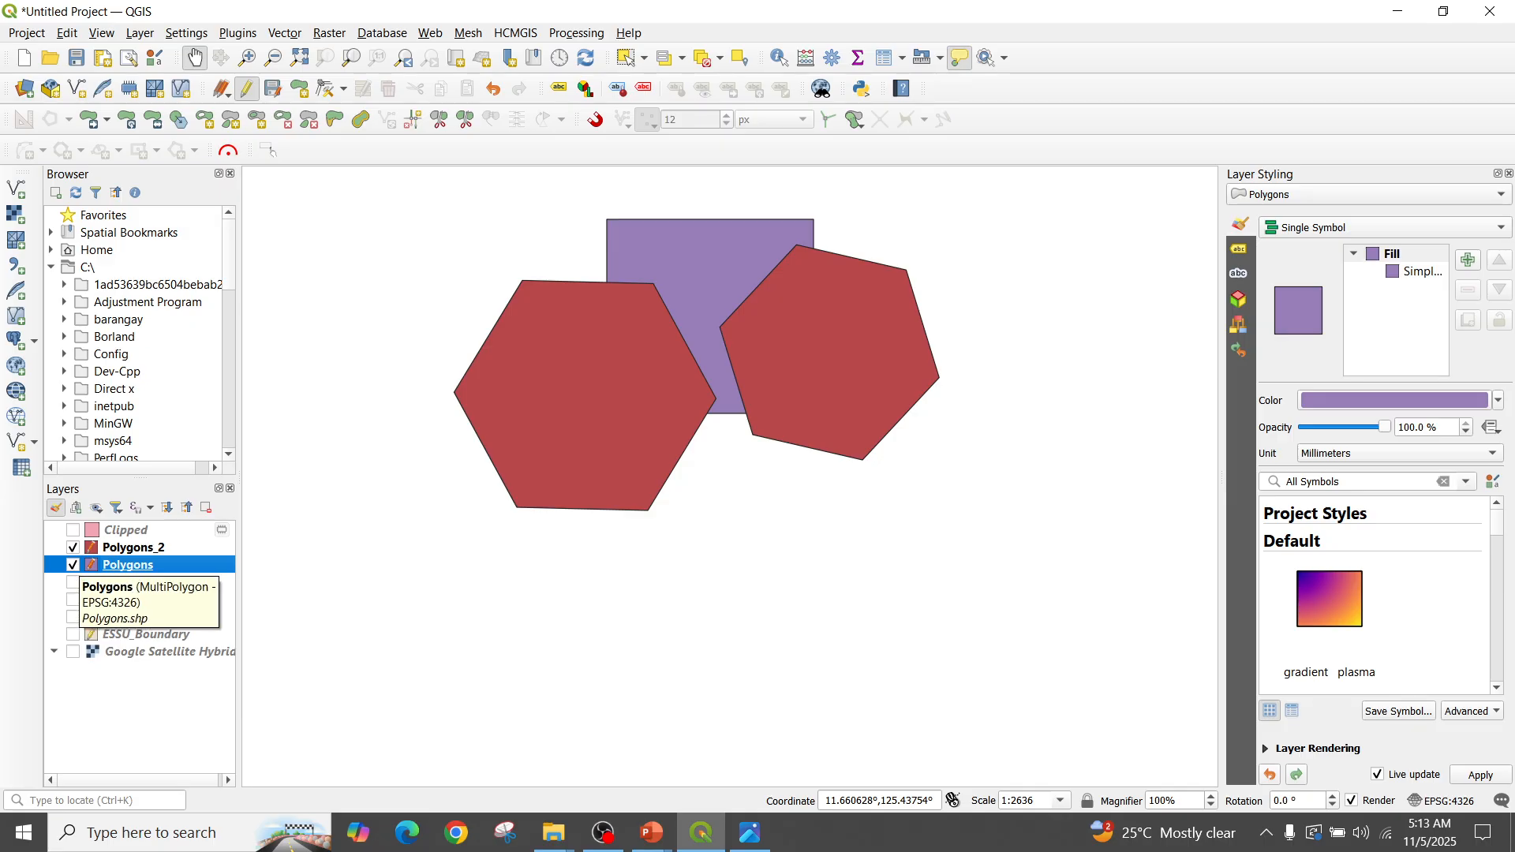
{"action": "left_click", "coordinate": [73, 565]}
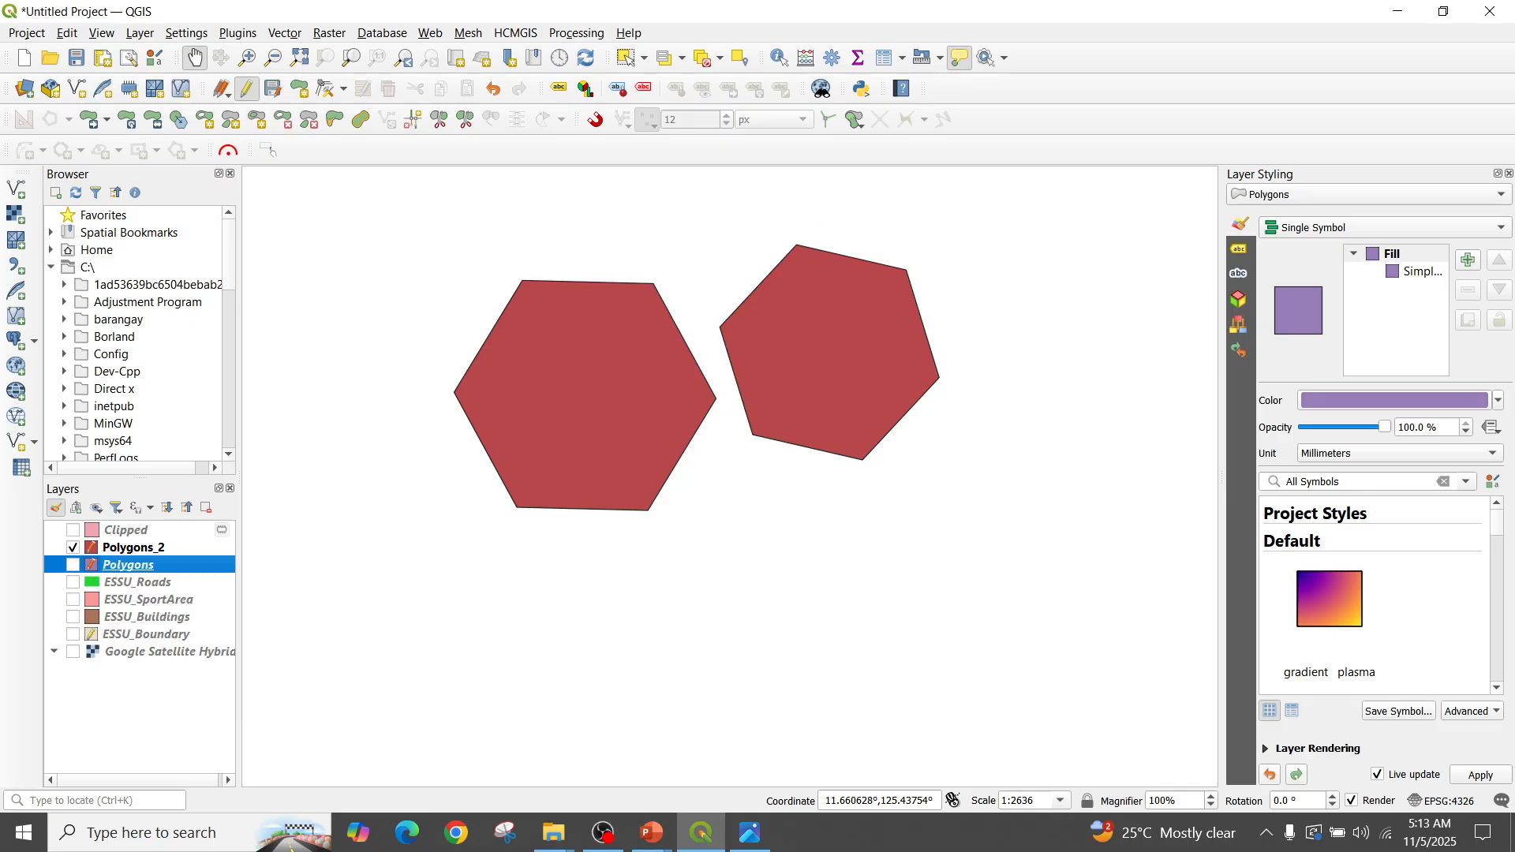
{"action": "left_click", "coordinate": [72, 547]}
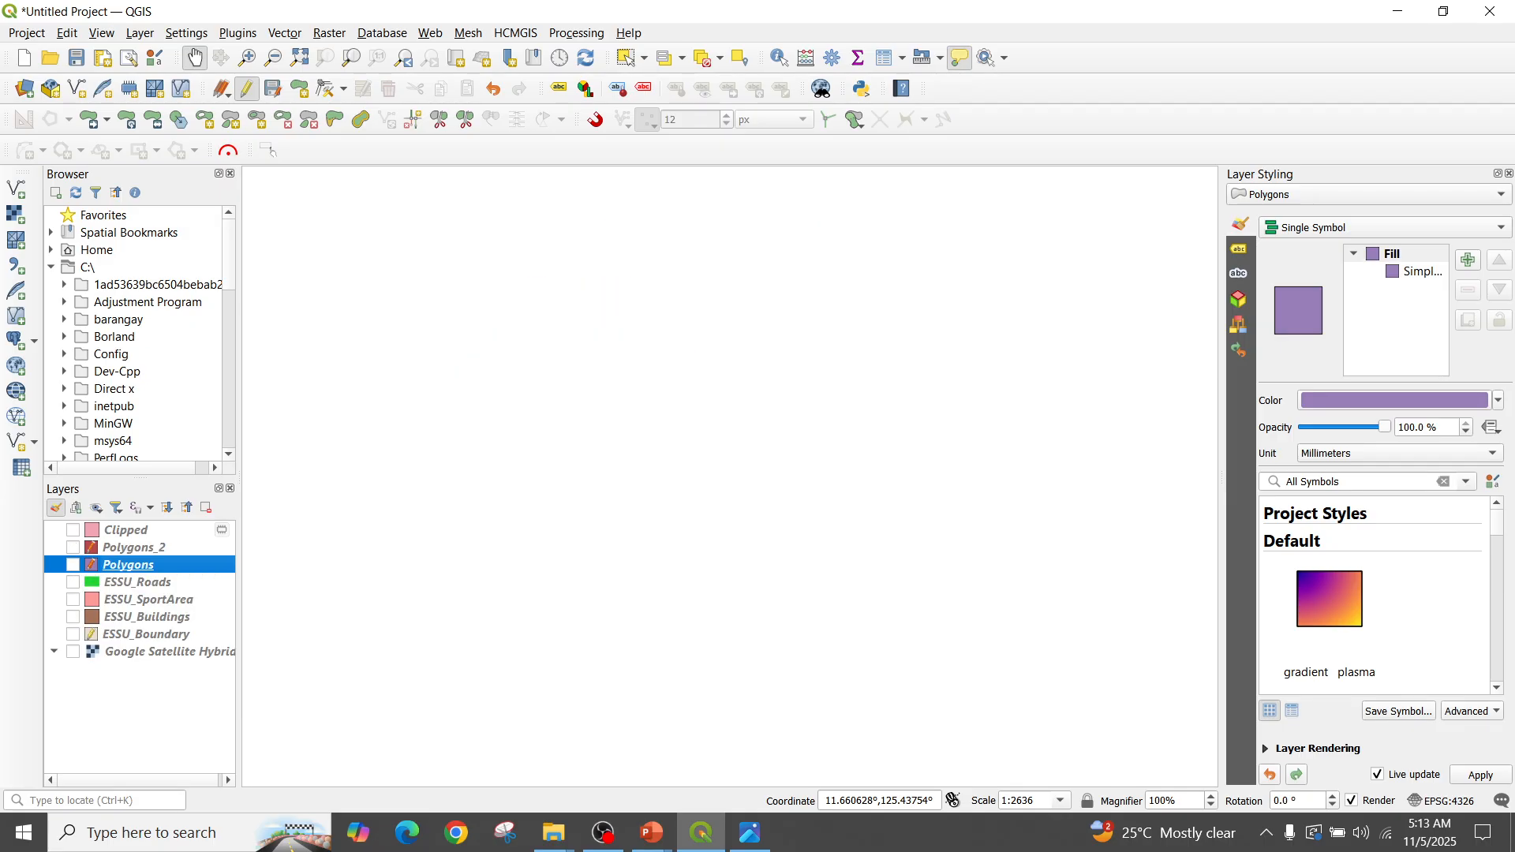
{"action": "left_click", "coordinate": [72, 530]}
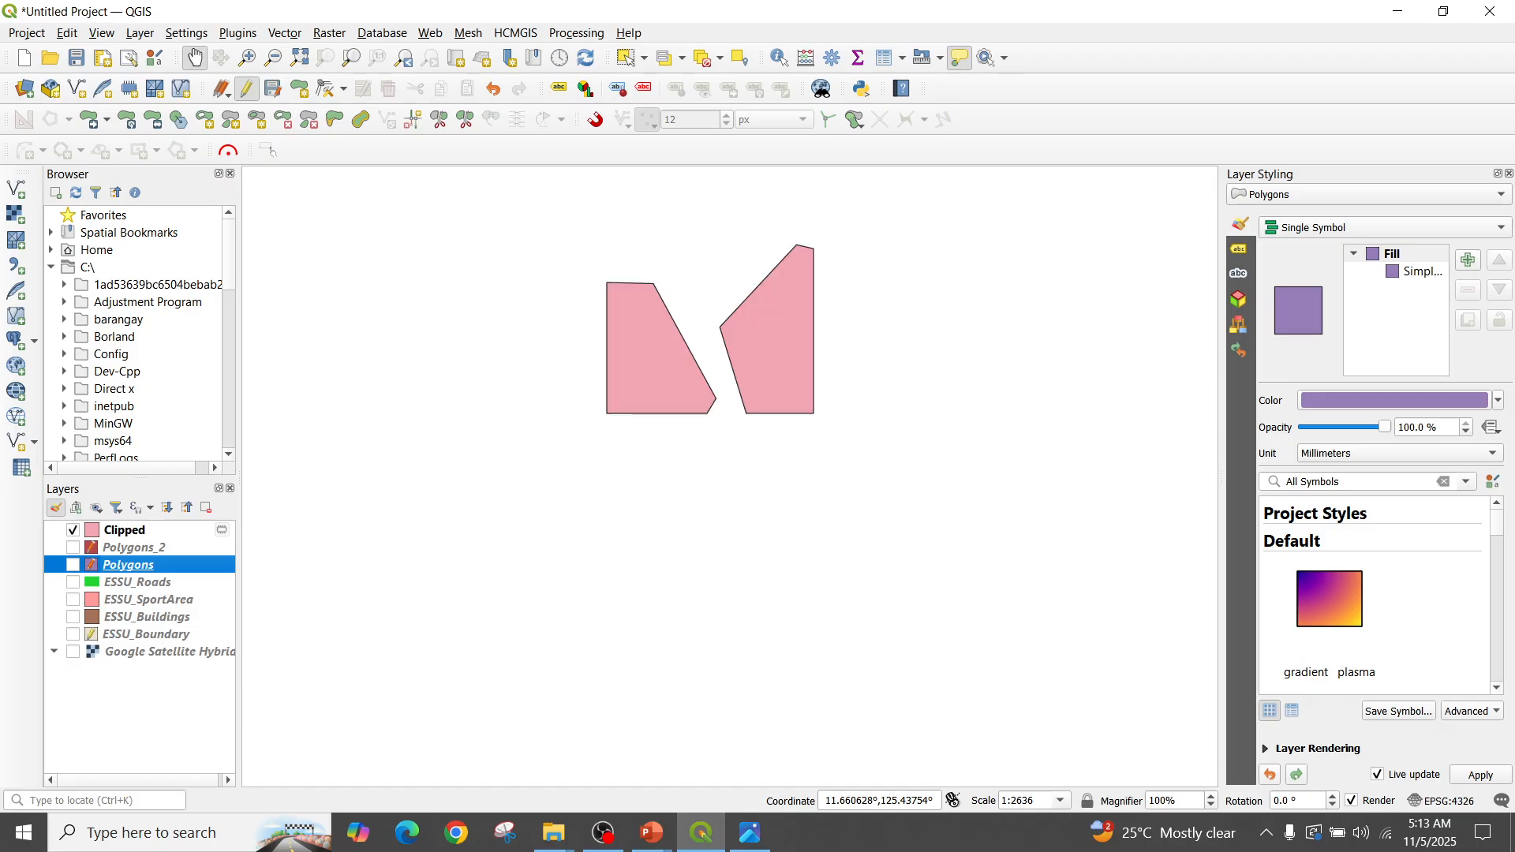
{"action": "left_click", "coordinate": [72, 548]}
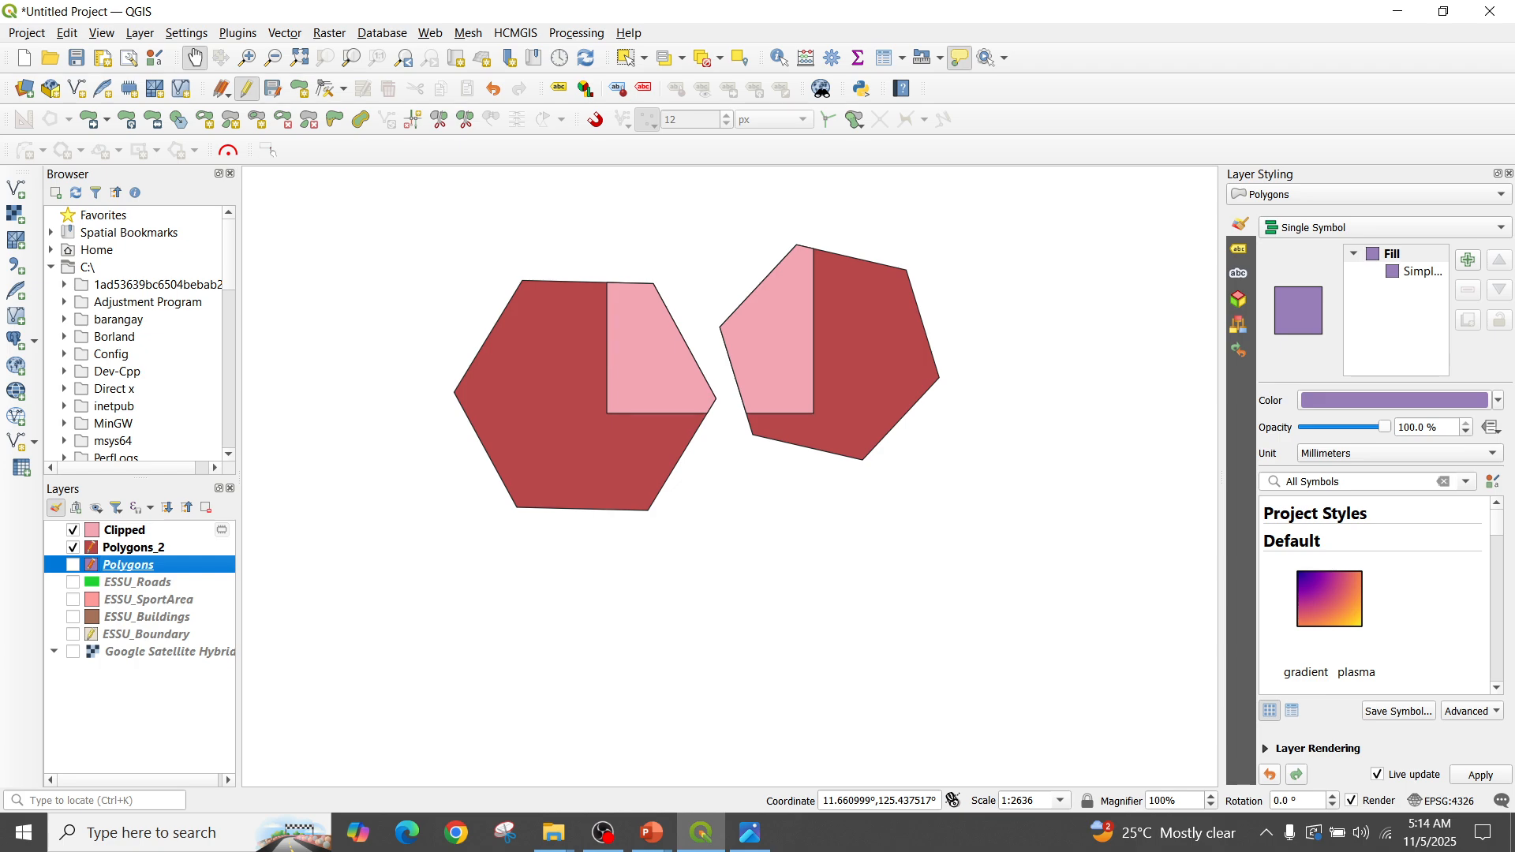
{"action": "left_click", "coordinate": [73, 548]}
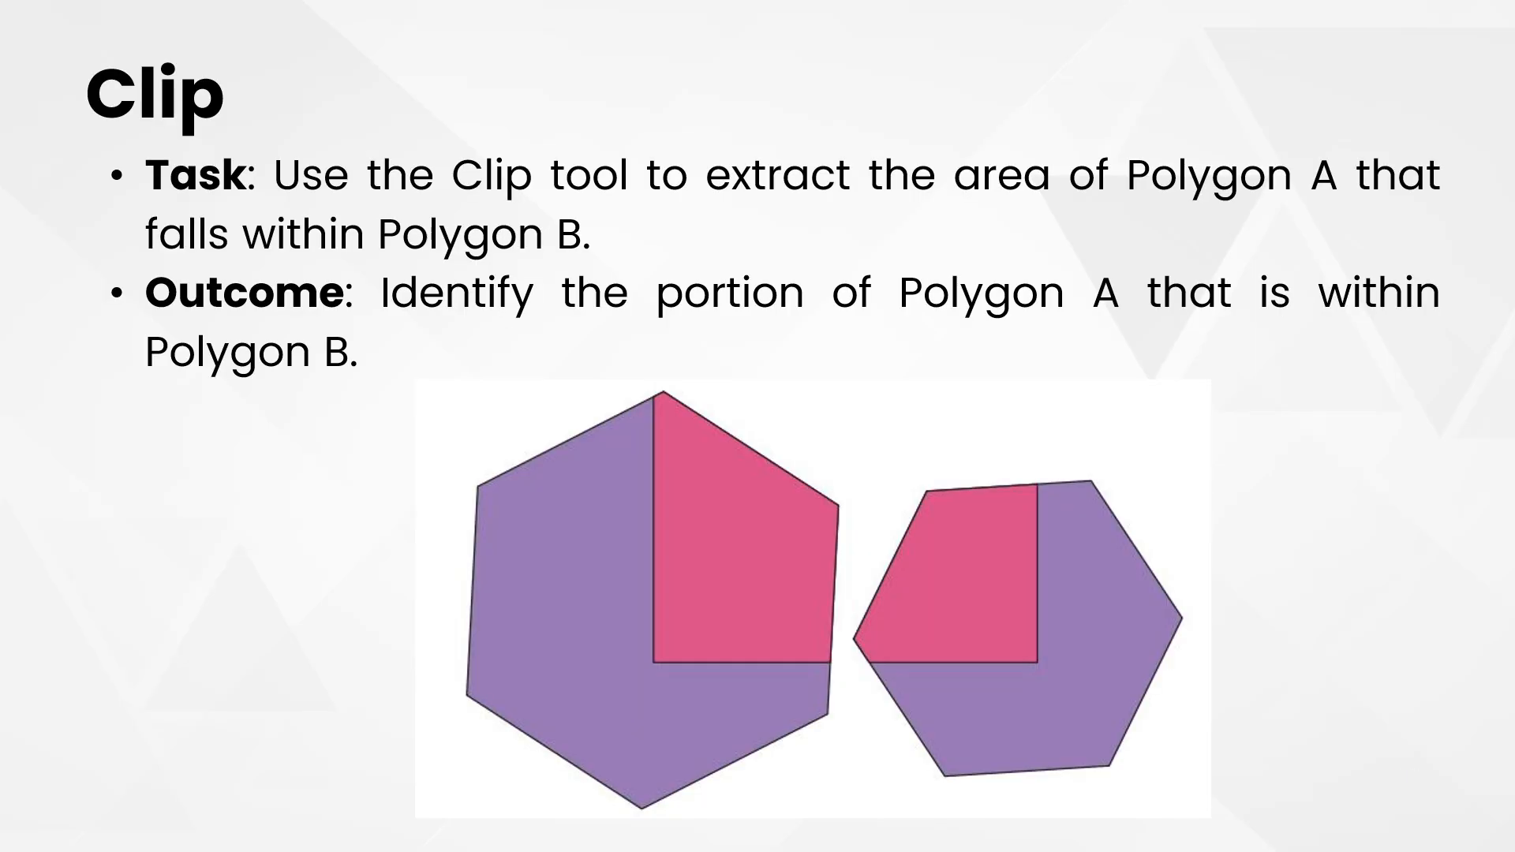
Advance the presentation to the ESSU Clip example slide, switch back to QGIS and hide the Clipped layer
{"action": "key", "text": "Right"}
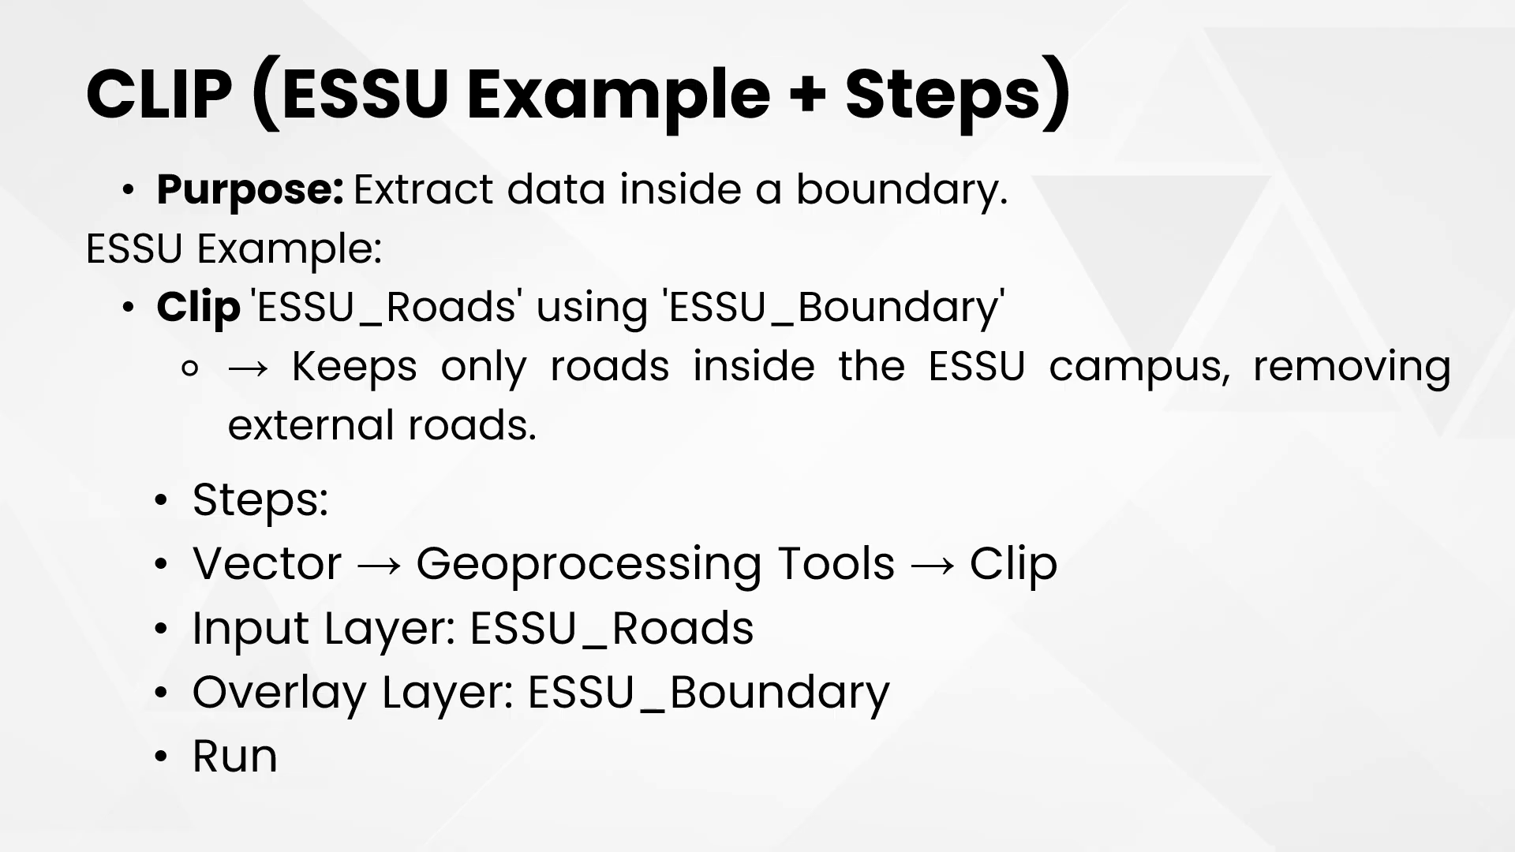
{"action": "key", "text": "alt+Tab"}
{"action": "left_click", "coordinate": [73, 530]}
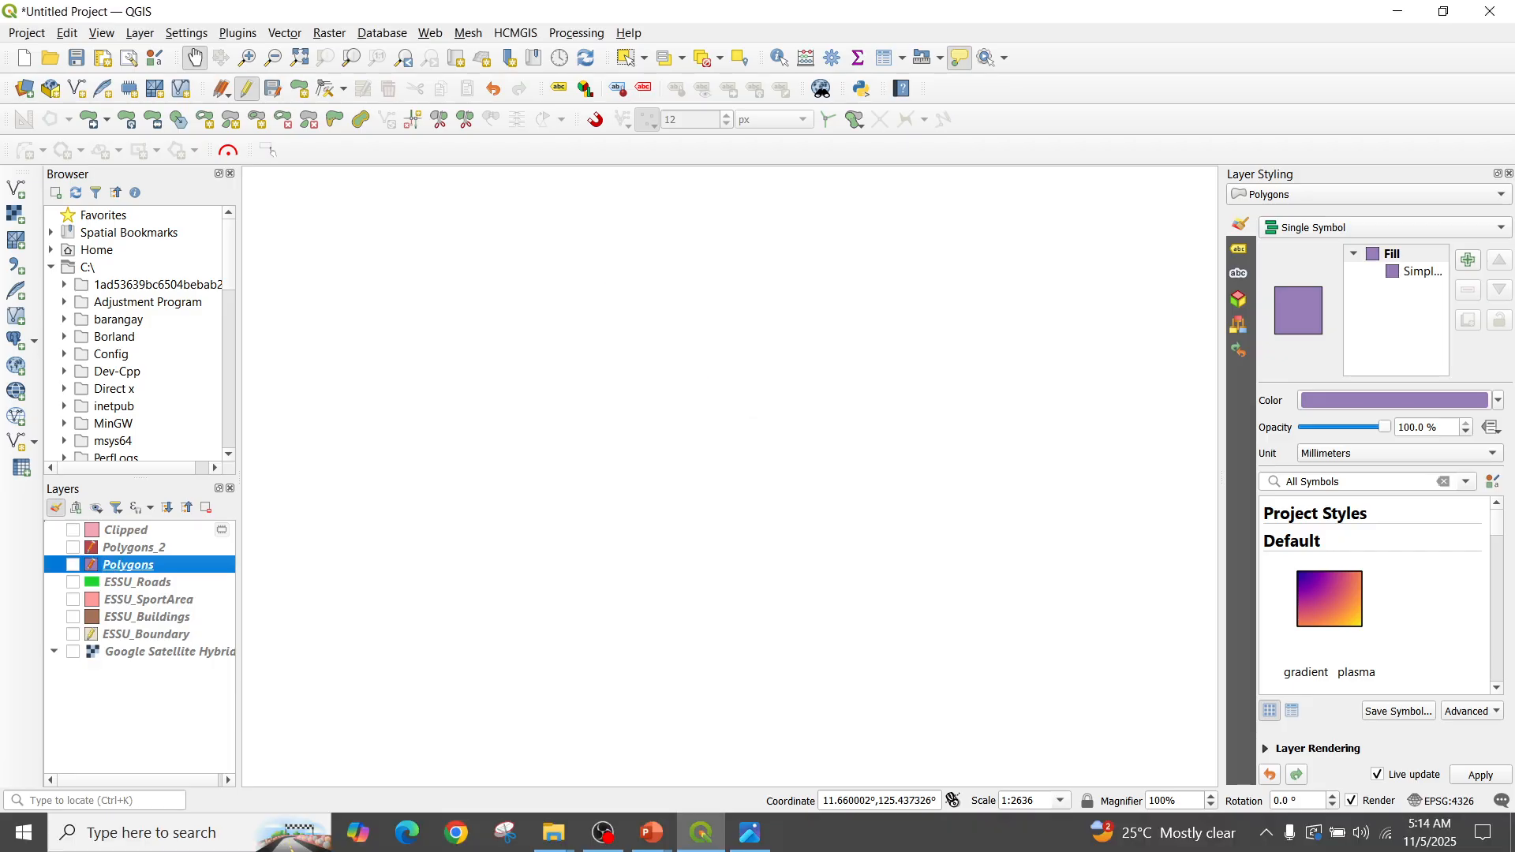
Display the ESSU_Boundary, ESSU_Buildings, ESSU_SportArea, ESSU_Roads, Polygons, Polygons_2 and Clipped layers together on the map
{"action": "left_click", "coordinate": [72, 635]}
{"action": "left_click", "coordinate": [73, 617]}
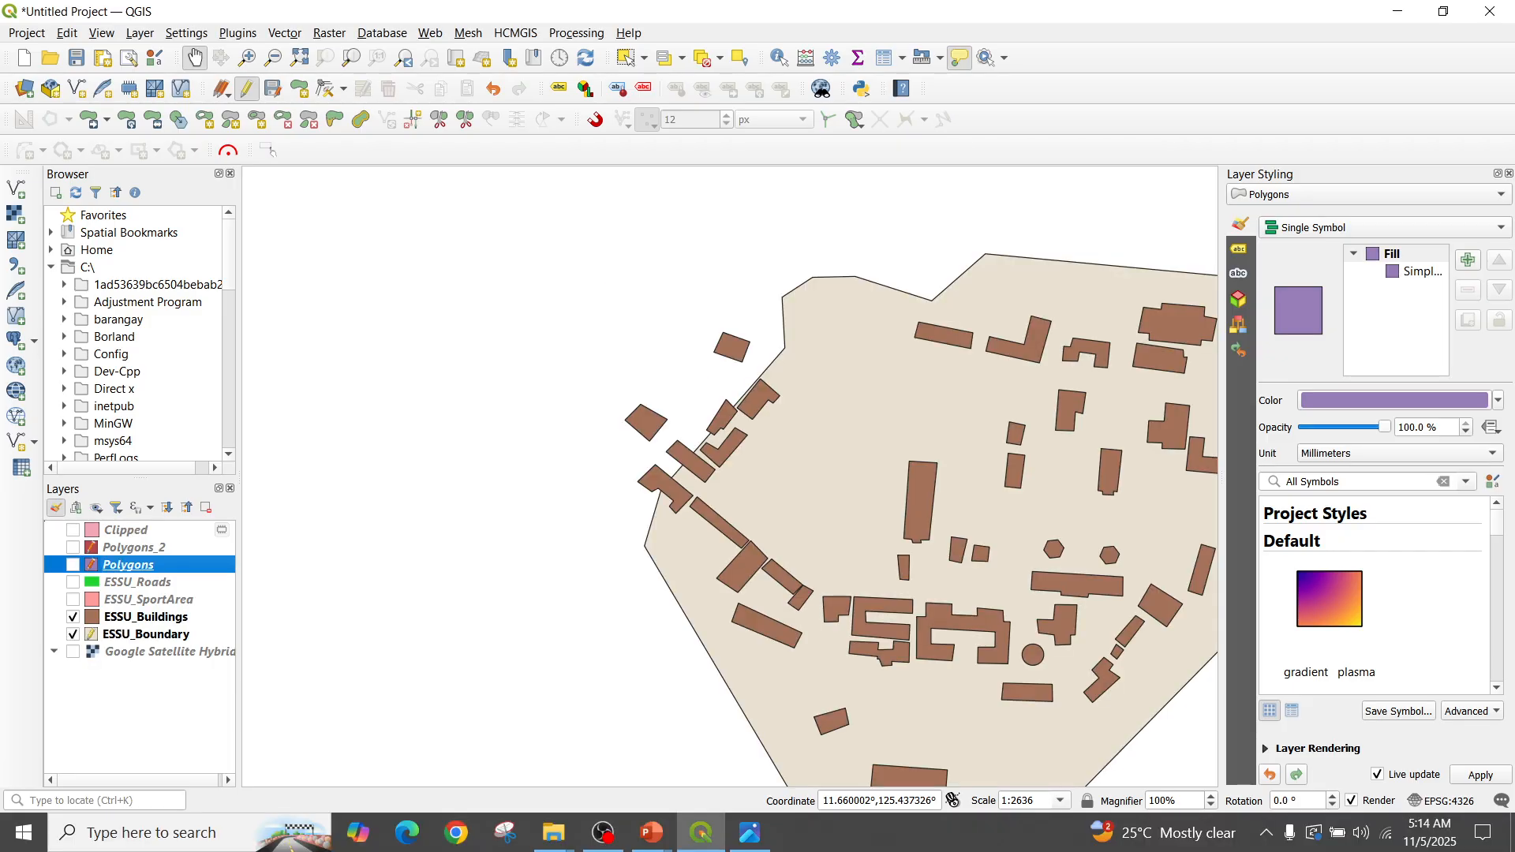
{"action": "left_click", "coordinate": [73, 600]}
{"action": "left_click", "coordinate": [73, 565]}
{"action": "left_click", "coordinate": [73, 583]}
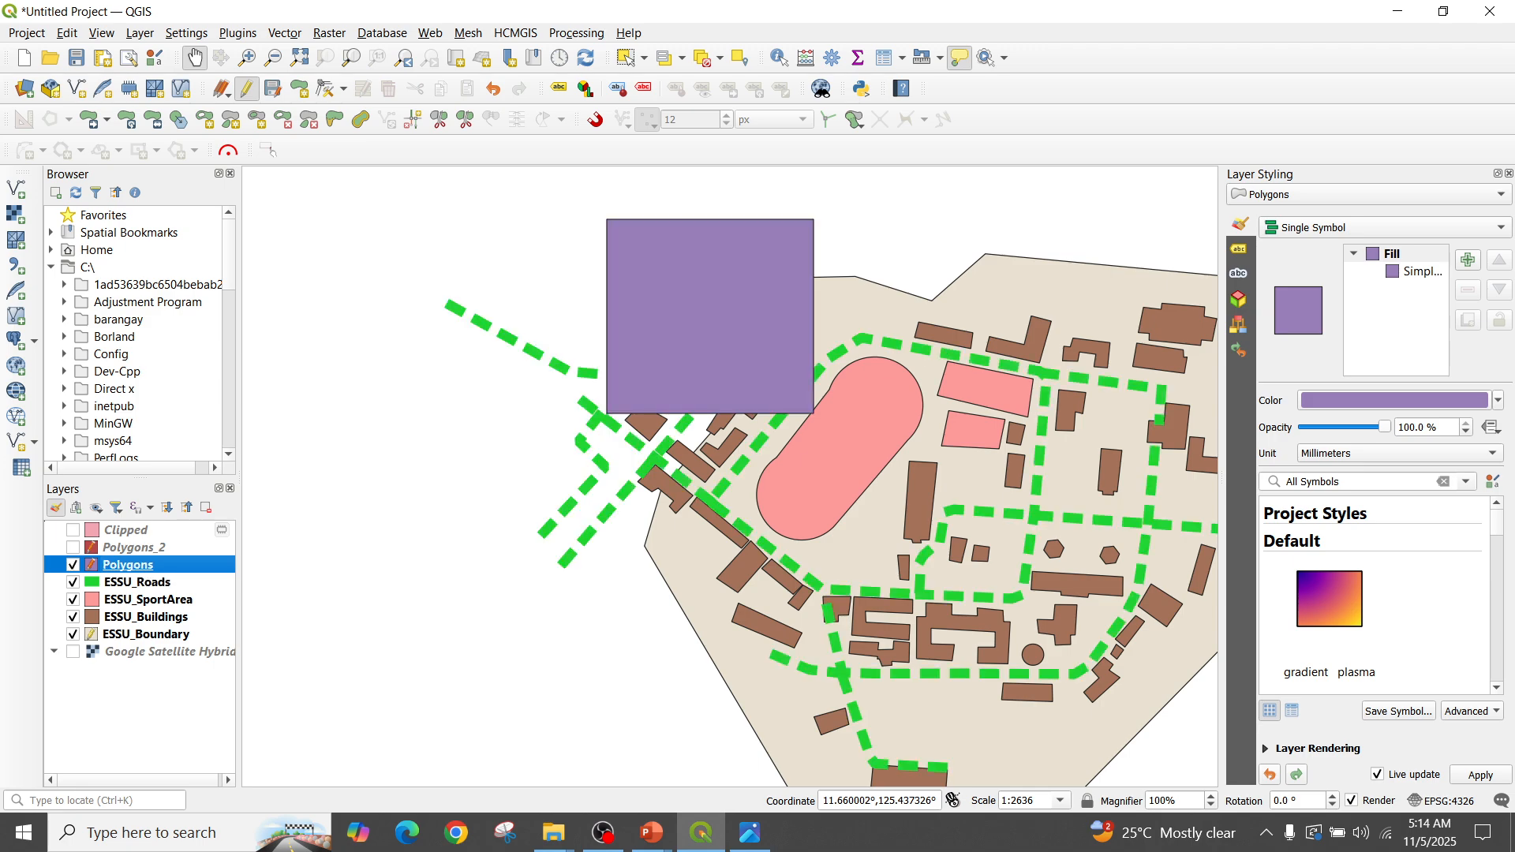
{"action": "left_click", "coordinate": [73, 548]}
{"action": "left_click", "coordinate": [73, 531]}
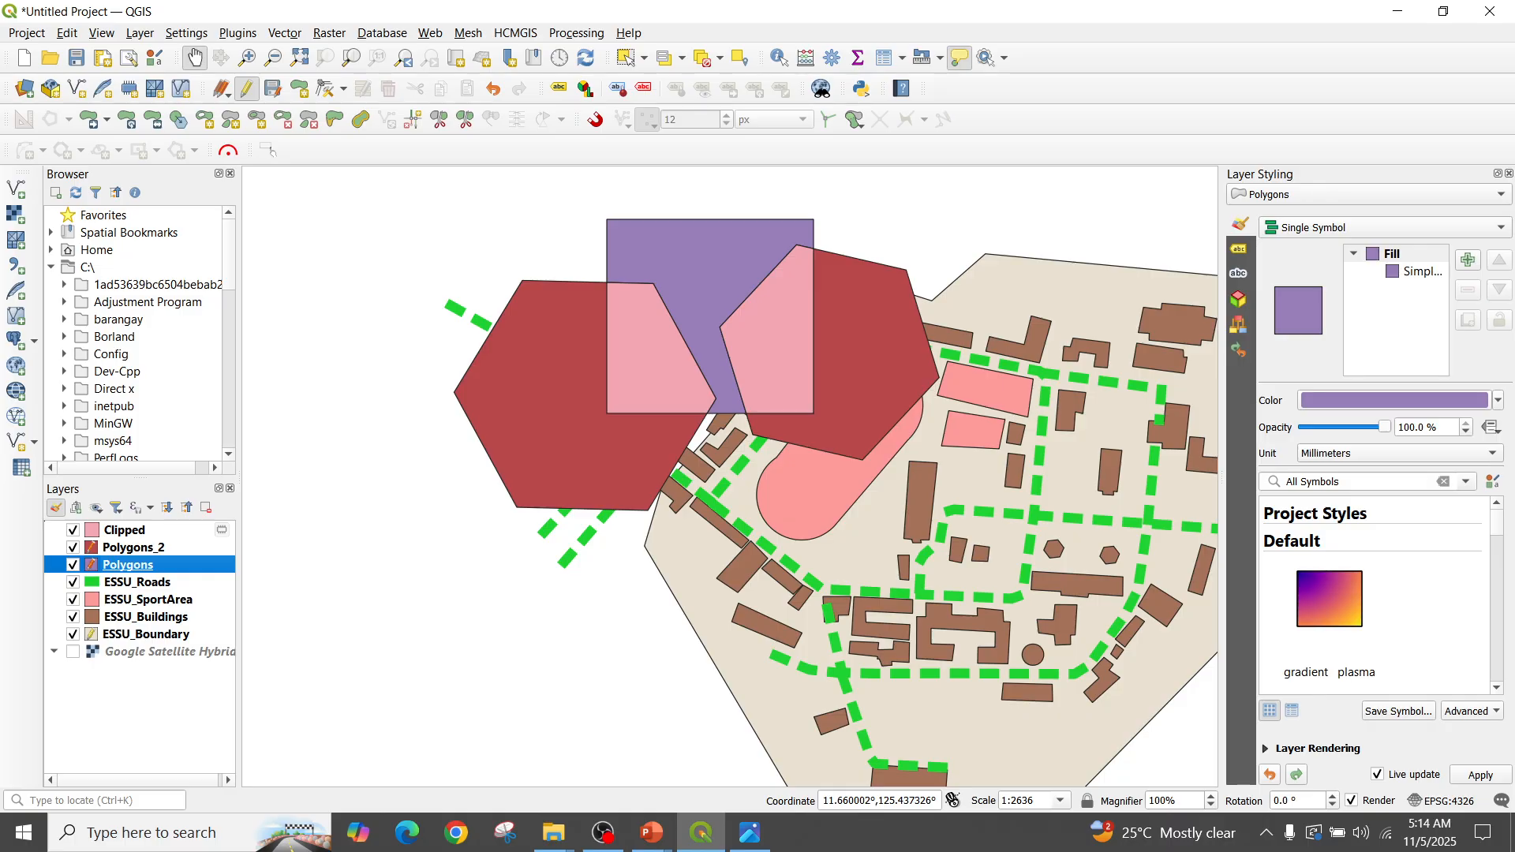
Remove the Clipped layer from the project
{"action": "right_click", "coordinate": [102, 531]}
{"action": "left_click", "coordinate": [94, 530]}
{"action": "right_click", "coordinate": [94, 530]}
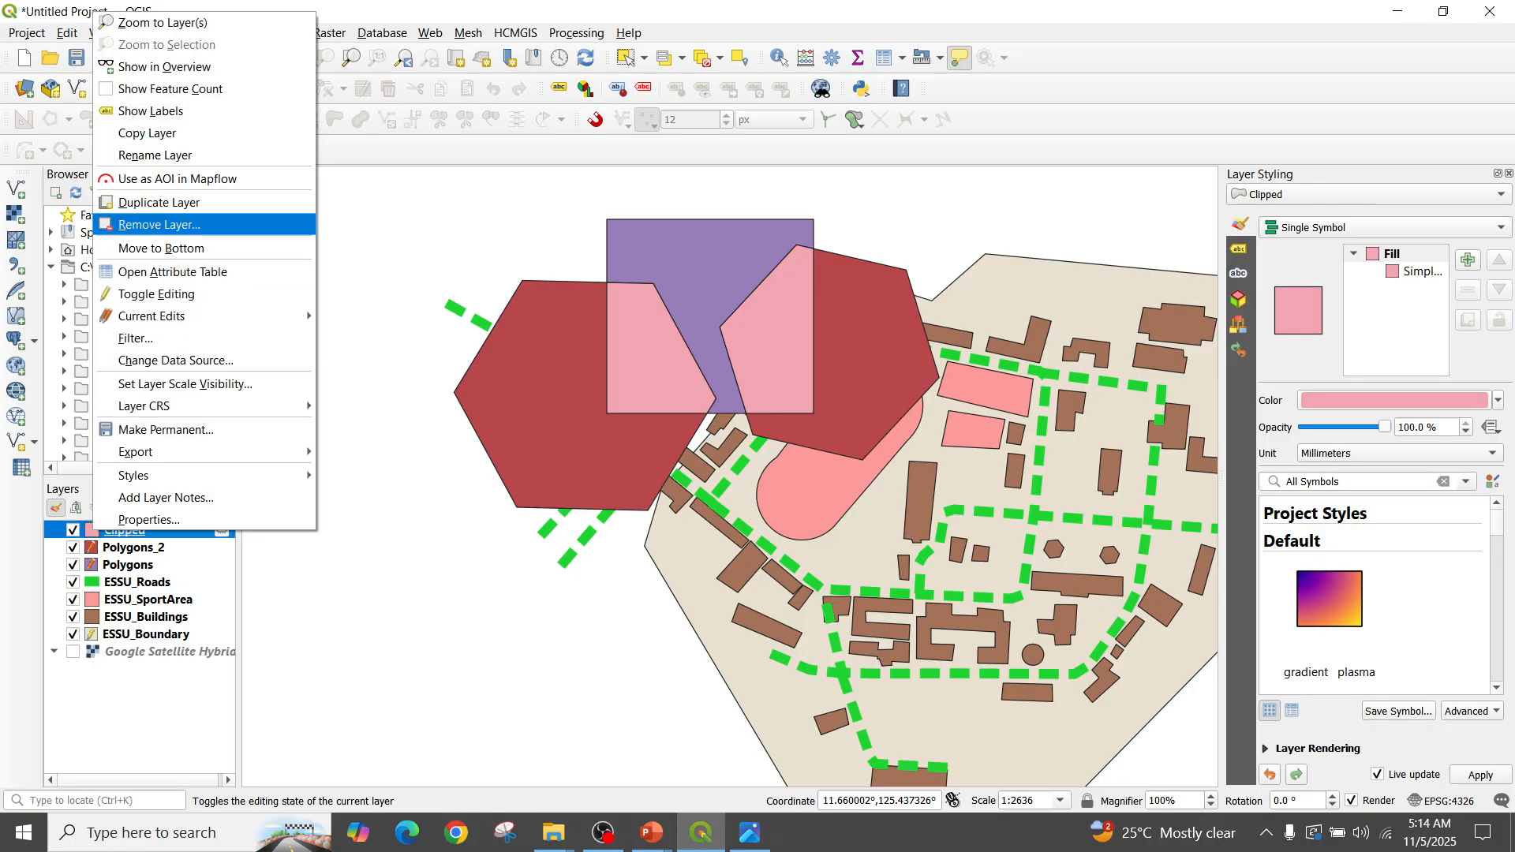
{"action": "left_click", "coordinate": [158, 224]}
{"action": "key", "text": "Return"}
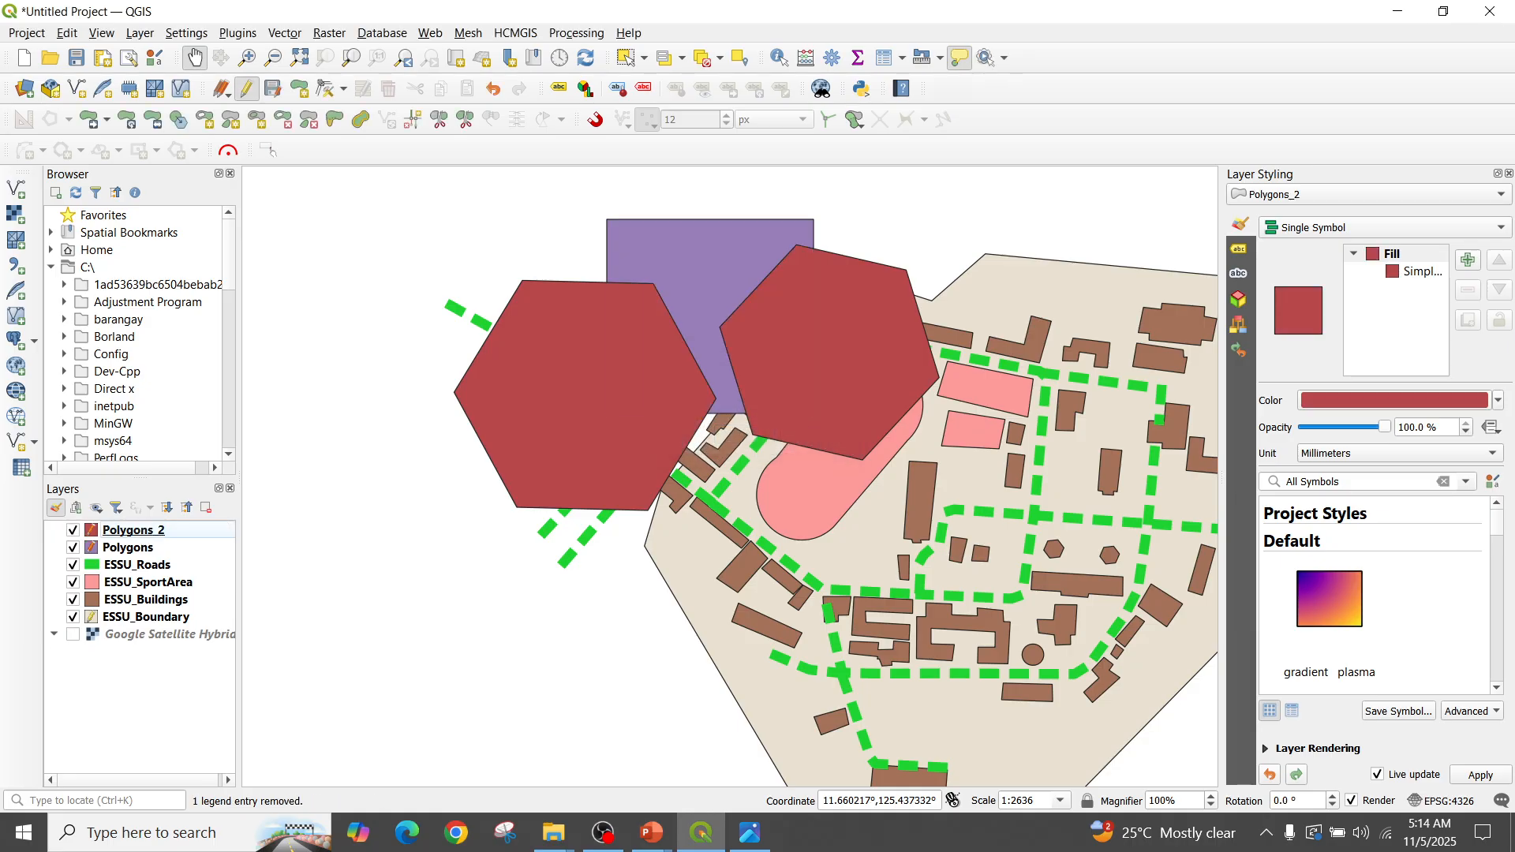
Hide the Polygons_2 and Polygons layers, leaving the ESSU campus layers displayed and centred on the map
{"action": "key", "text": "space"}
{"action": "left_click", "coordinate": [72, 548]}
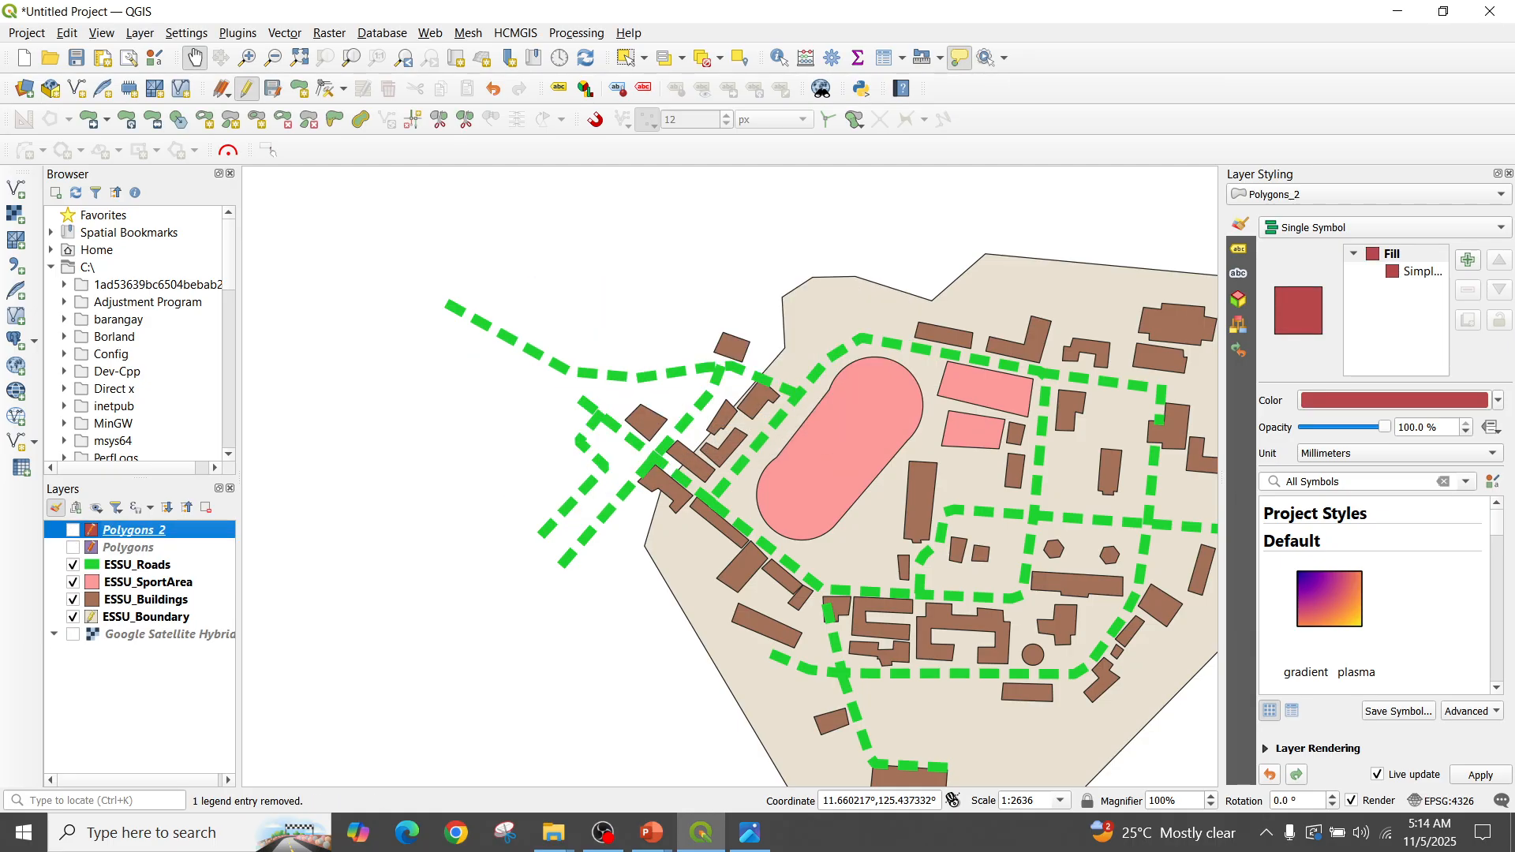
{"action": "left_click_drag", "start_coordinate": [742, 466], "coordinate": [478, 413]}
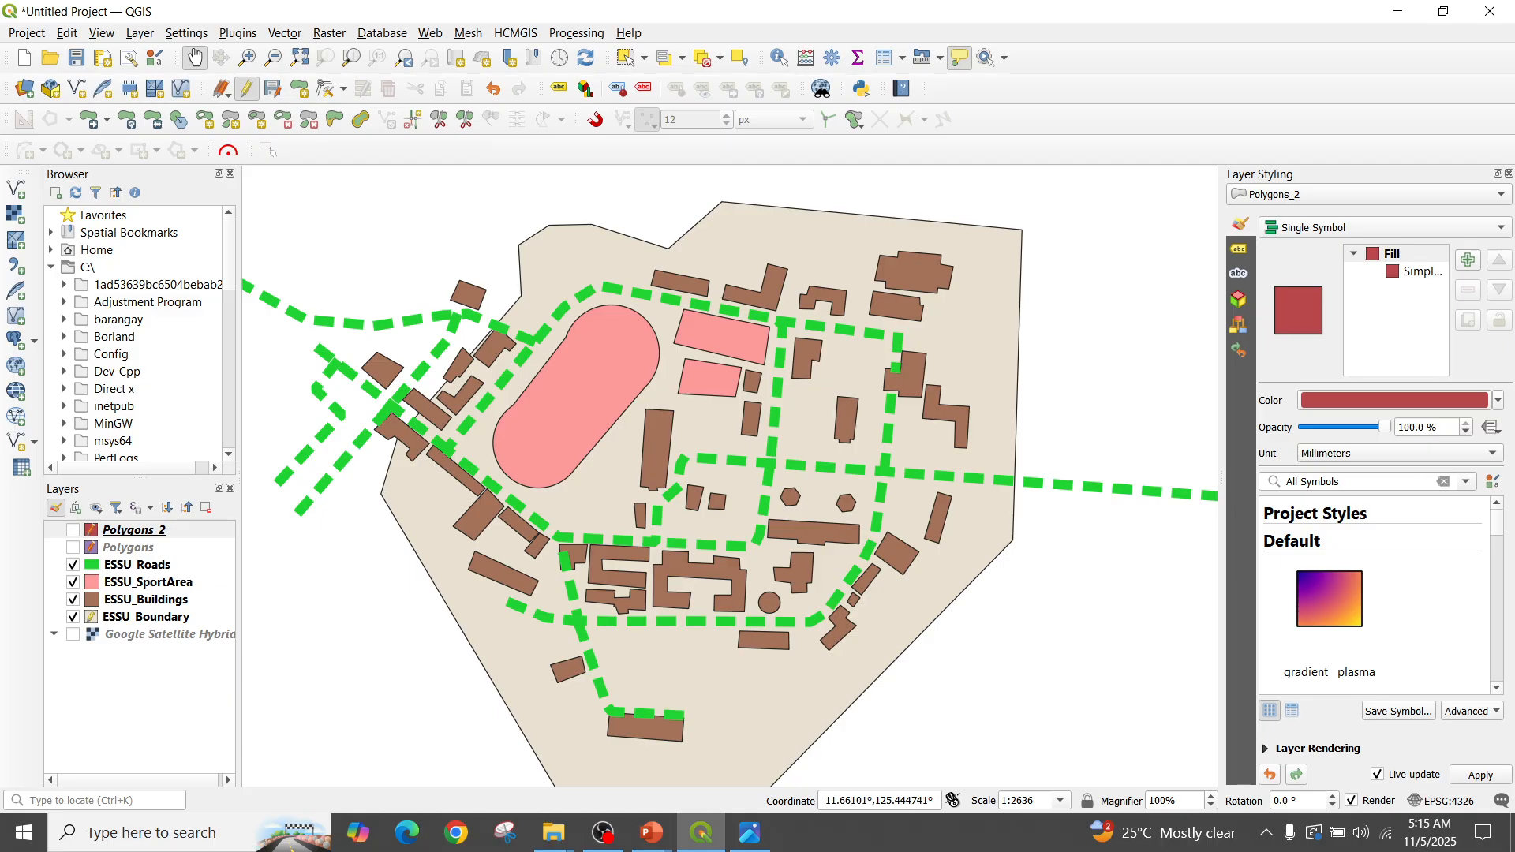
{"action": "left_click_drag", "start_coordinate": [987, 473], "coordinate": [1036, 474]}
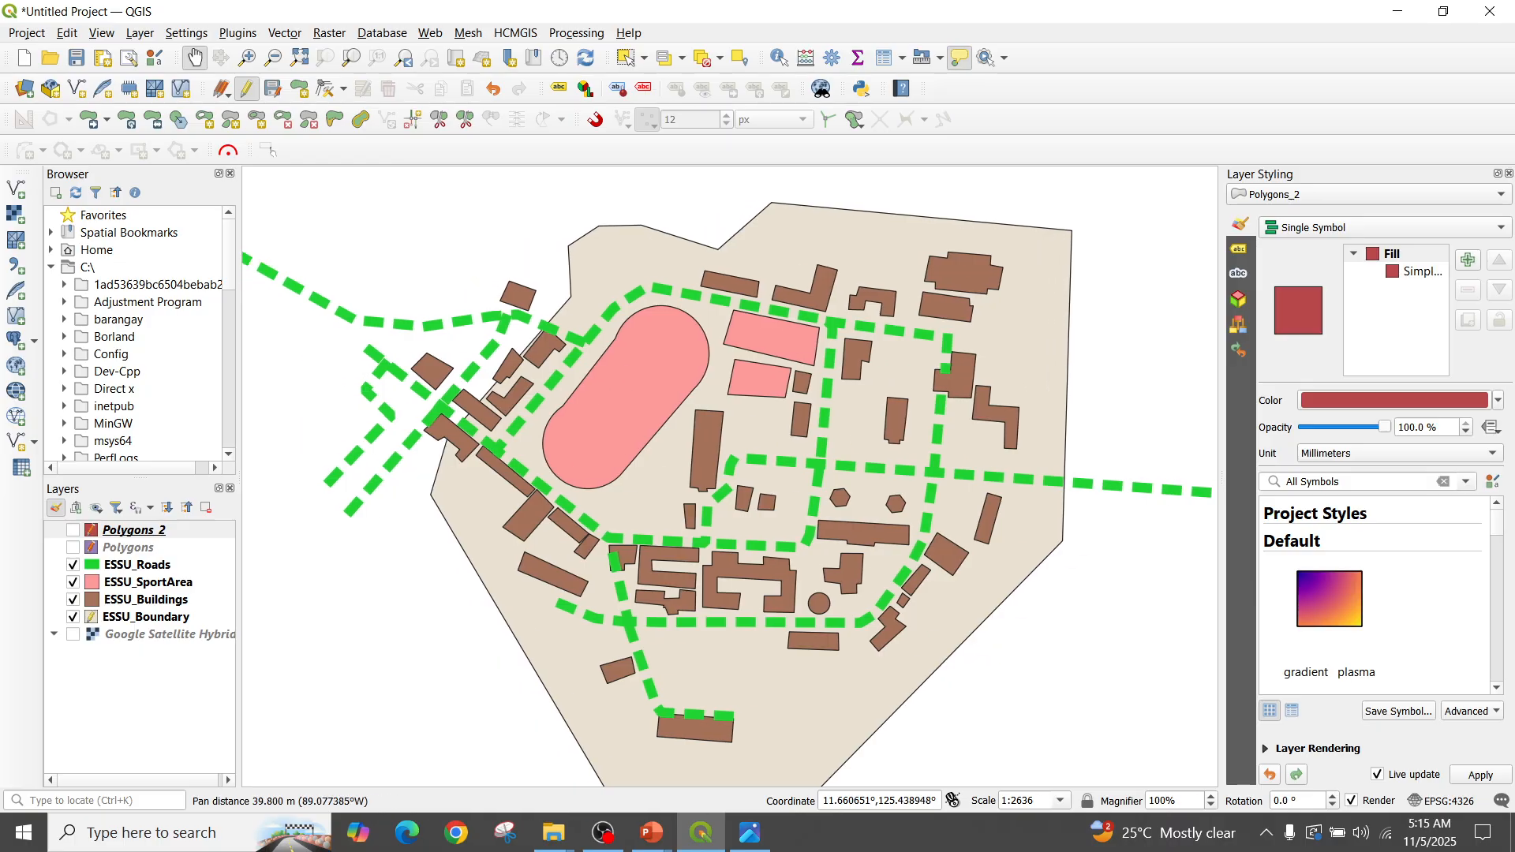
Hide all the ESSU layers and display Google Satellite Hybrid around the area just north of the sports oval
{"action": "left_click", "coordinate": [72, 565]}
{"action": "left_click", "coordinate": [73, 582]}
{"action": "left_click", "coordinate": [73, 600]}
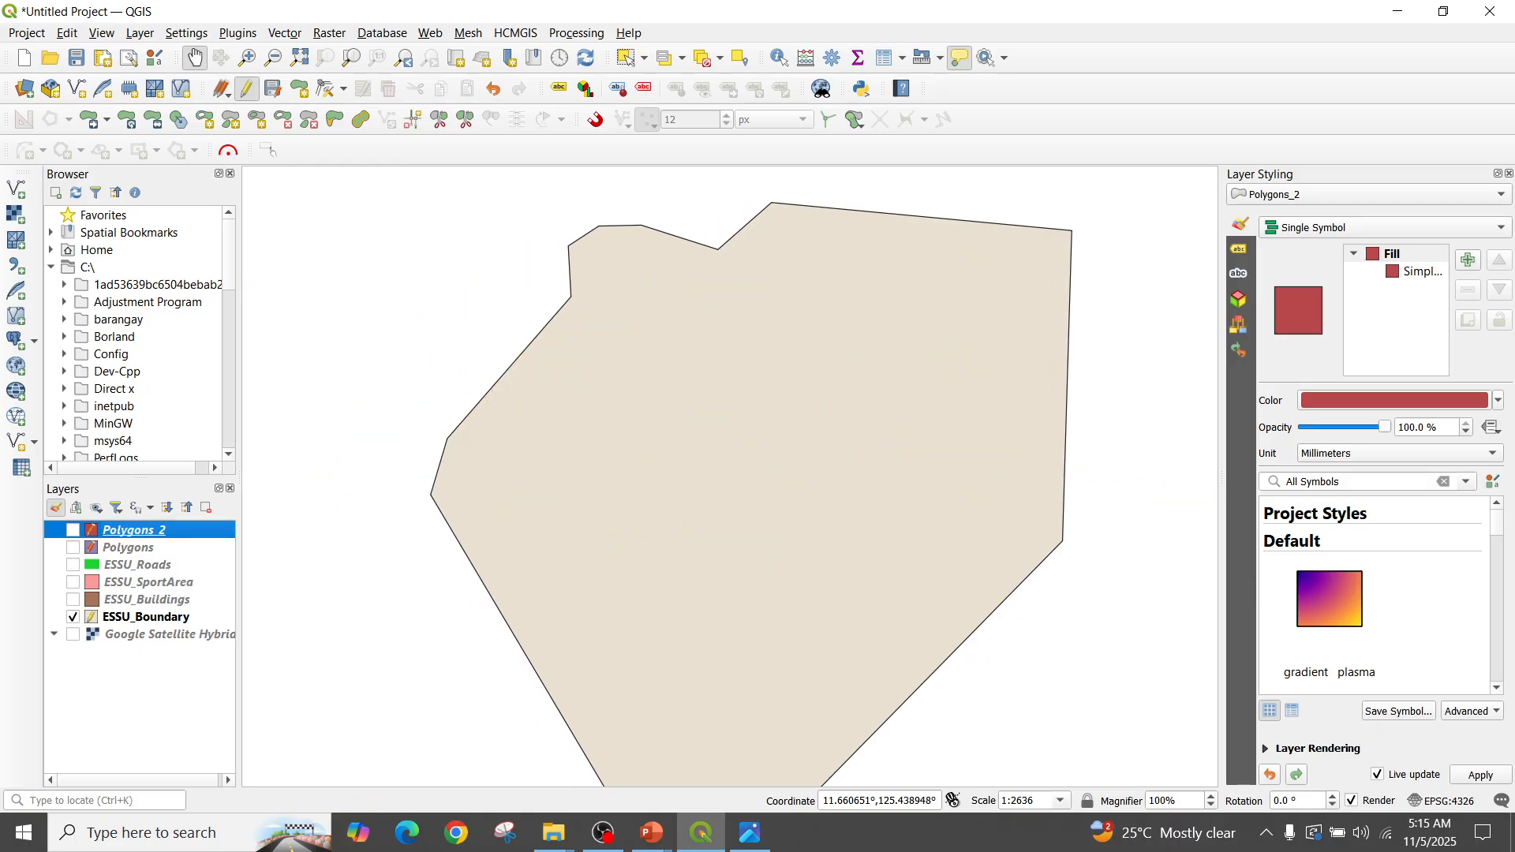
{"action": "left_click", "coordinate": [73, 617]}
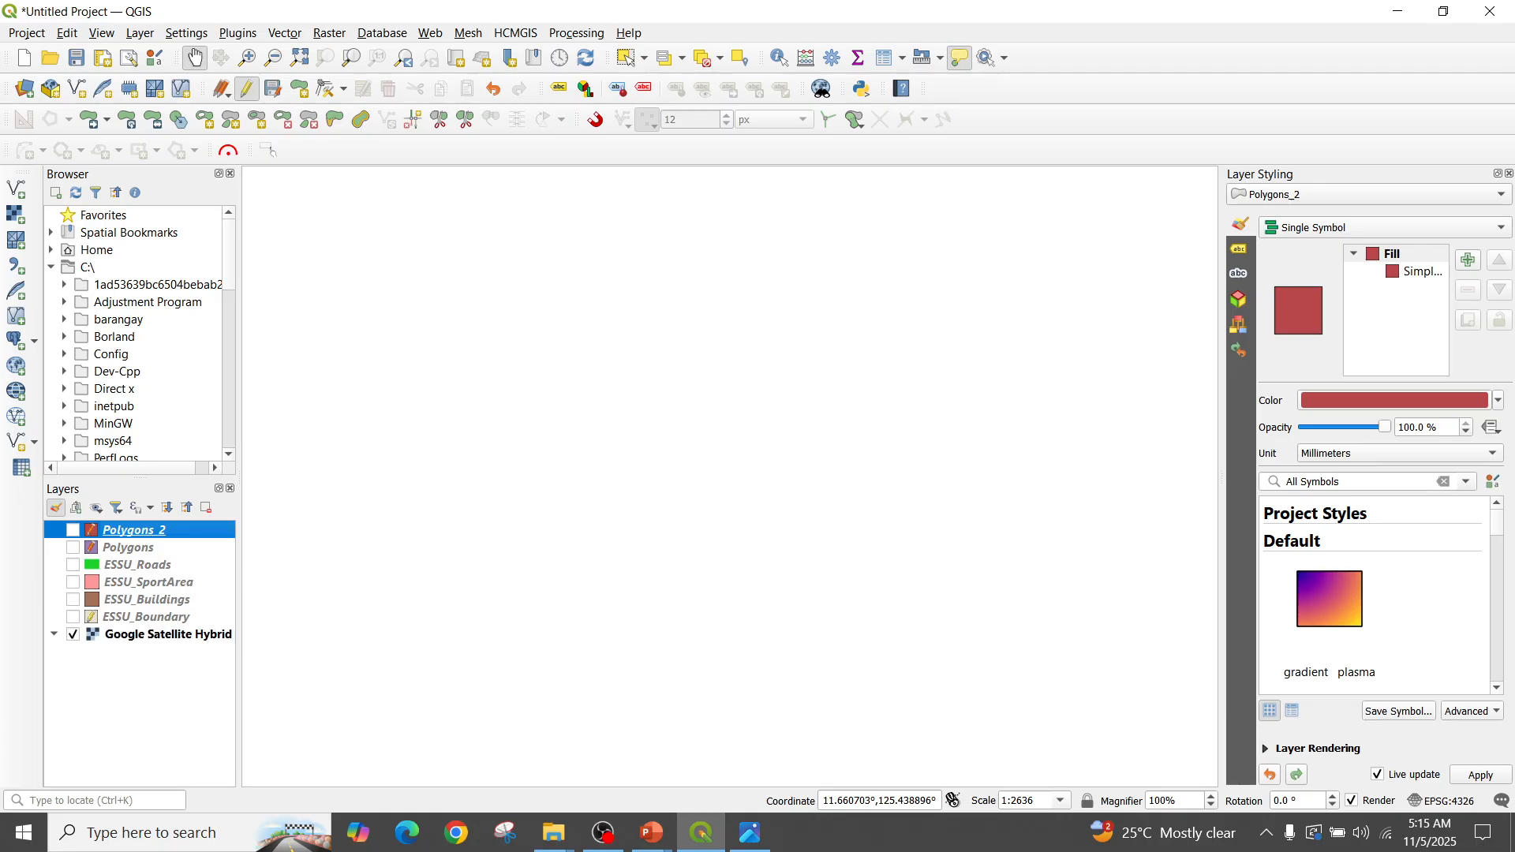
{"action": "left_click", "coordinate": [73, 634]}
{"action": "scroll", "coordinate": [612, 382], "scroll_direction": "up", "scroll_amount": 2}
{"action": "left_click_drag", "start_coordinate": [611, 340], "coordinate": [732, 567]}
{"action": "scroll", "coordinate": [660, 416], "scroll_direction": "up", "scroll_amount": 1}
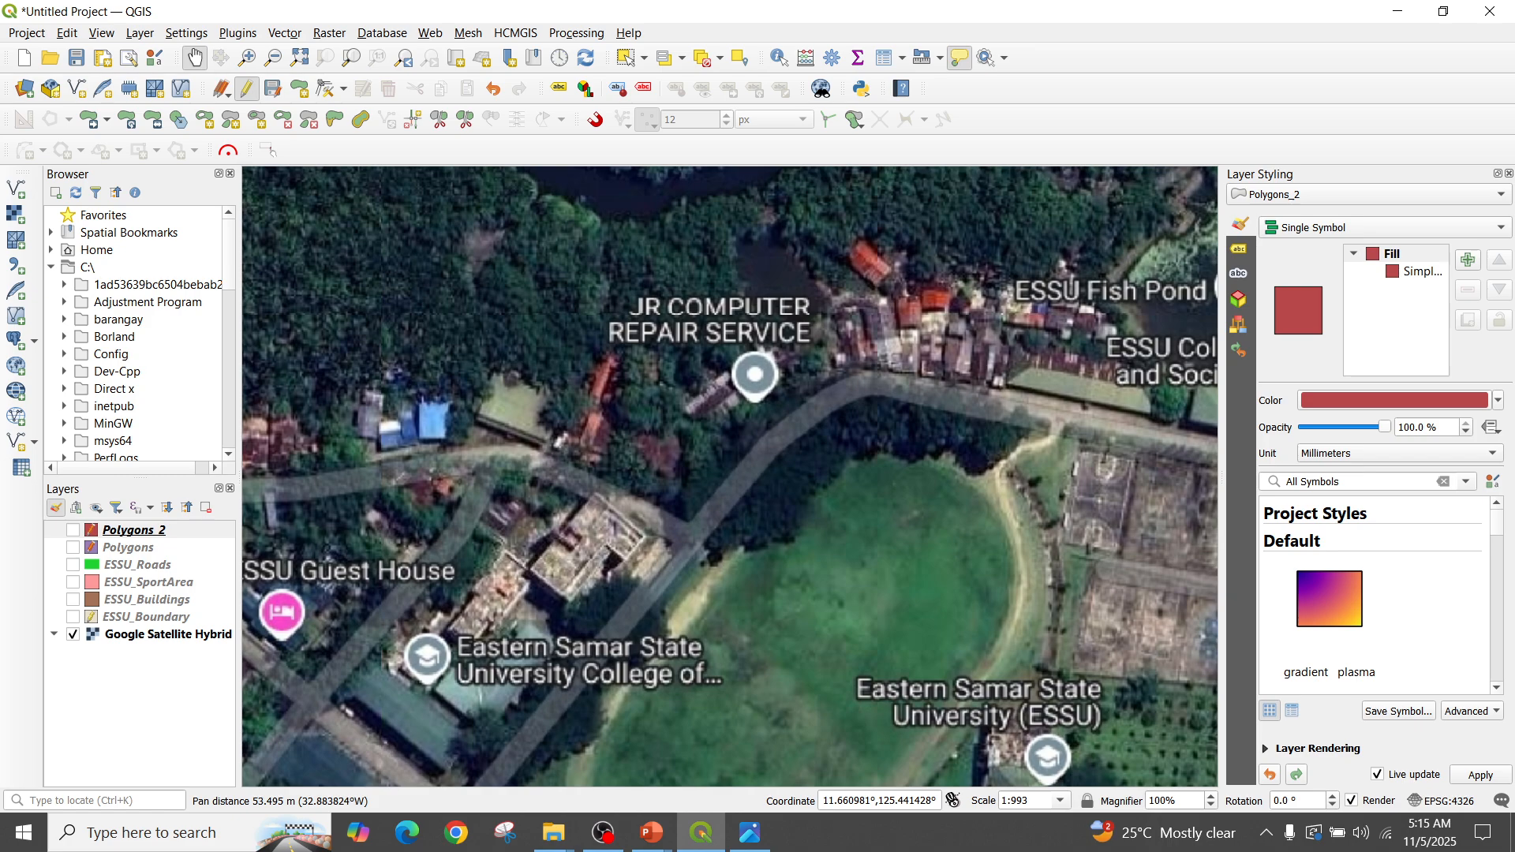
{"action": "mouse_move", "coordinate": [631, 474]}
{"action": "left_mouse_down"}
{"action": "mouse_move", "coordinate": [620, 440]}
{"action": "mouse_move", "coordinate": [617, 454]}
{"action": "left_mouse_up"}
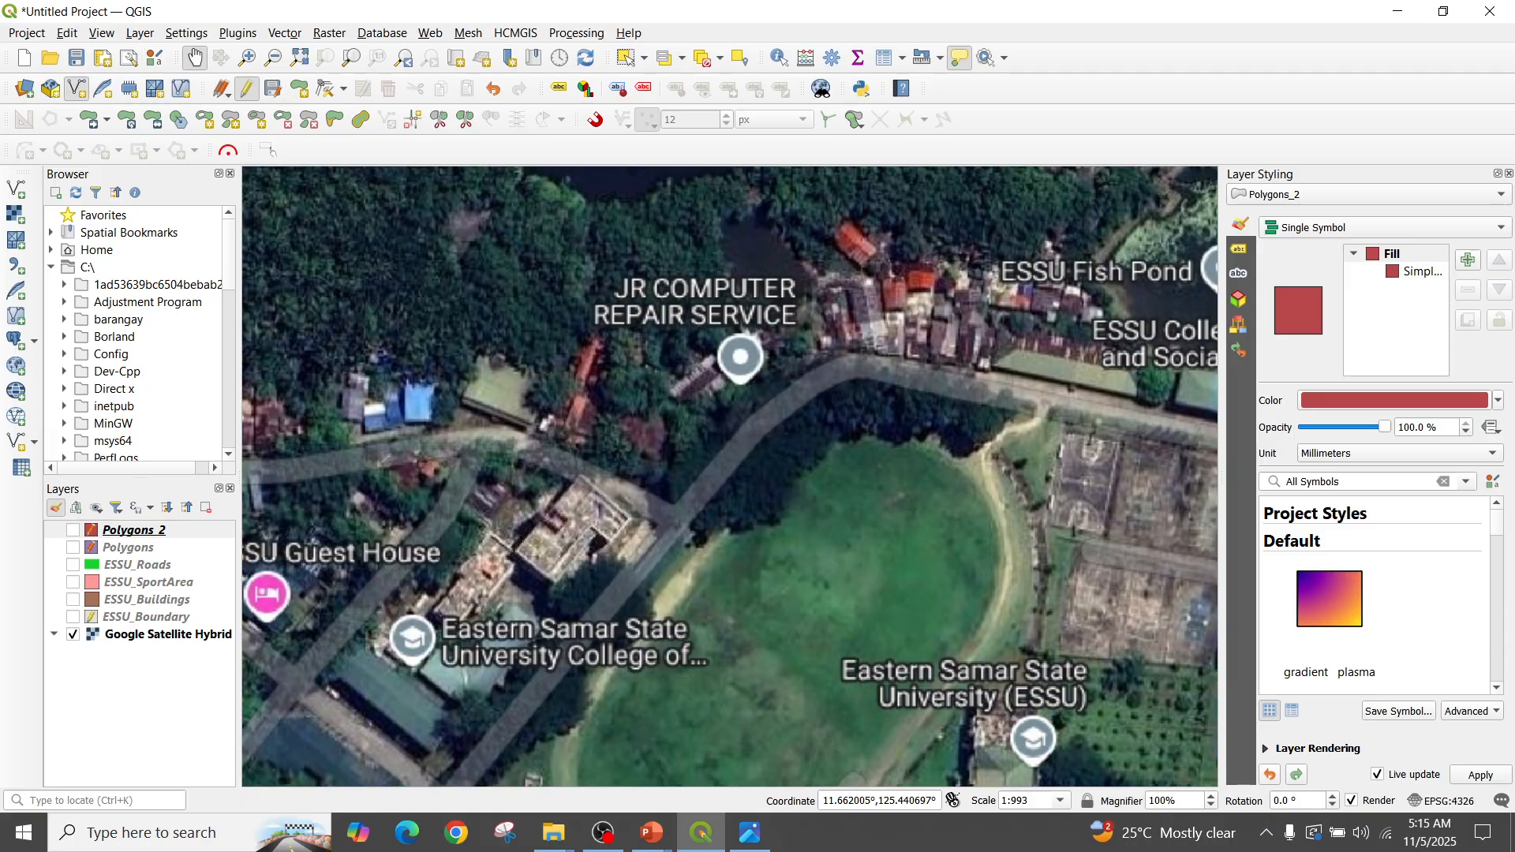
Start a new shapefile layer with the file name House and Polygon geometry
{"action": "left_click", "coordinate": [77, 88]}
{"action": "type", "text": "House"}
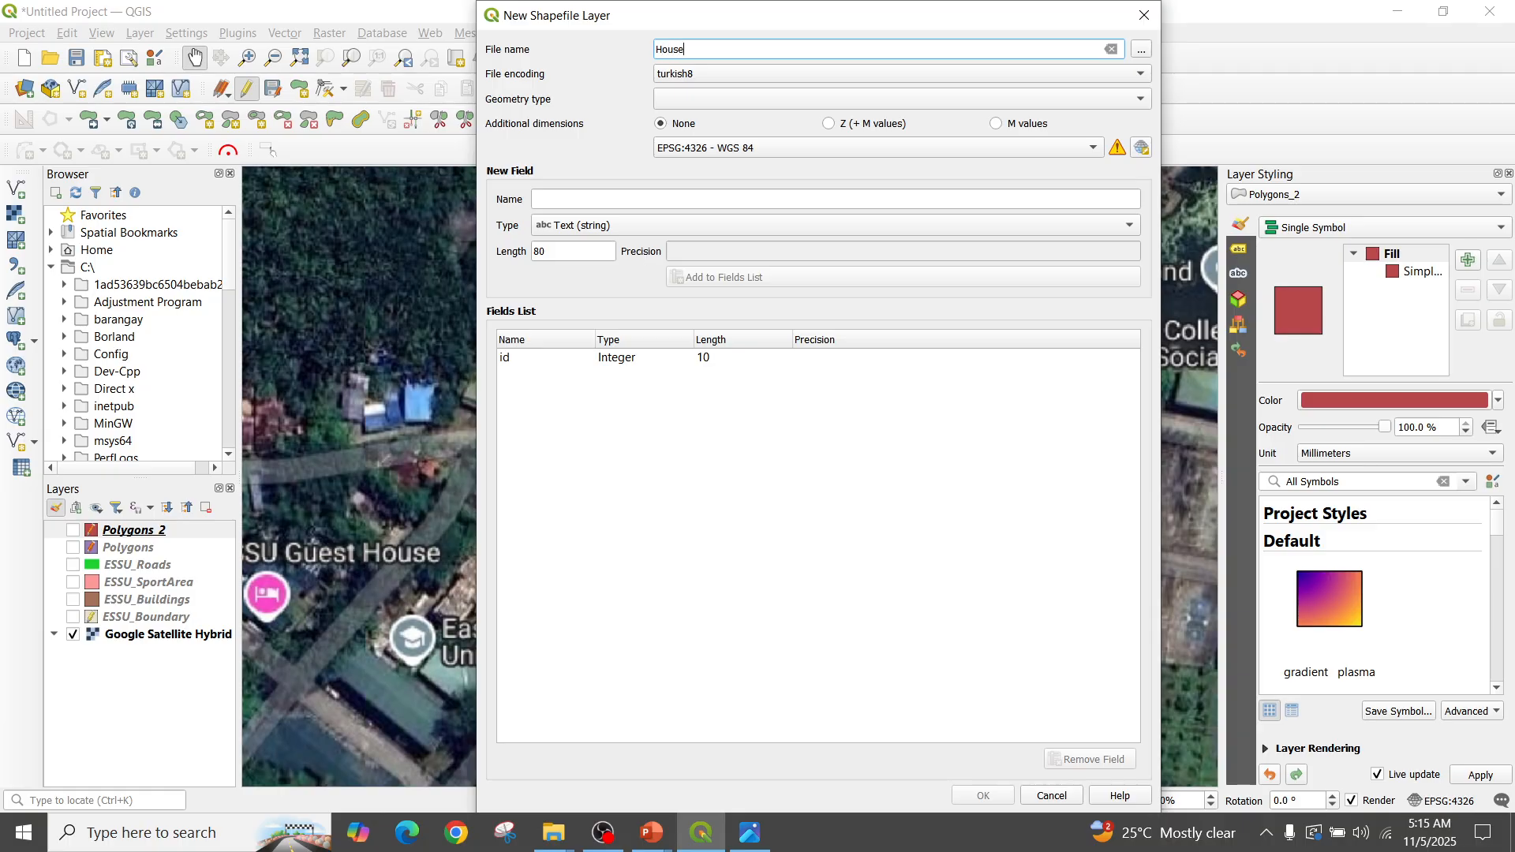
{"action": "left_click", "coordinate": [901, 98]}
{"action": "left_click", "coordinate": [902, 174]}
Add a text field called Name and create the House shapefile, overwriting the existing file
{"action": "left_click", "coordinate": [836, 200]}
{"action": "type", "text": "Nma"}
{"action": "key", "text": "BackSpace"}
{"action": "type", "text": "ane"}
{"action": "key", "text": "BackSpace"}
{"action": "key", "text": "BackSpace"}
{"action": "type", "text": "me"}
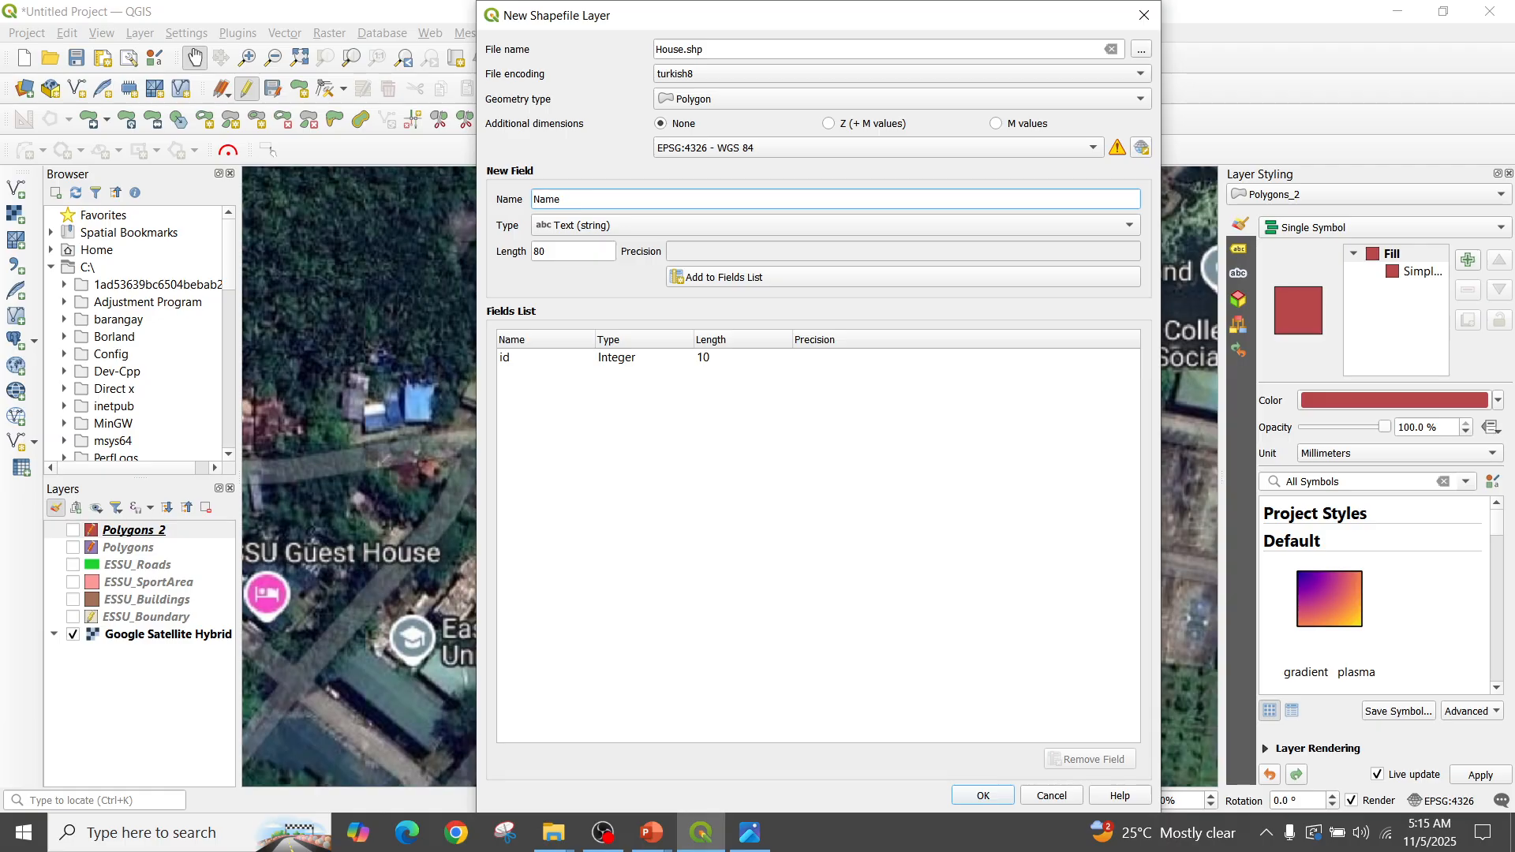
{"action": "key", "text": "Return"}
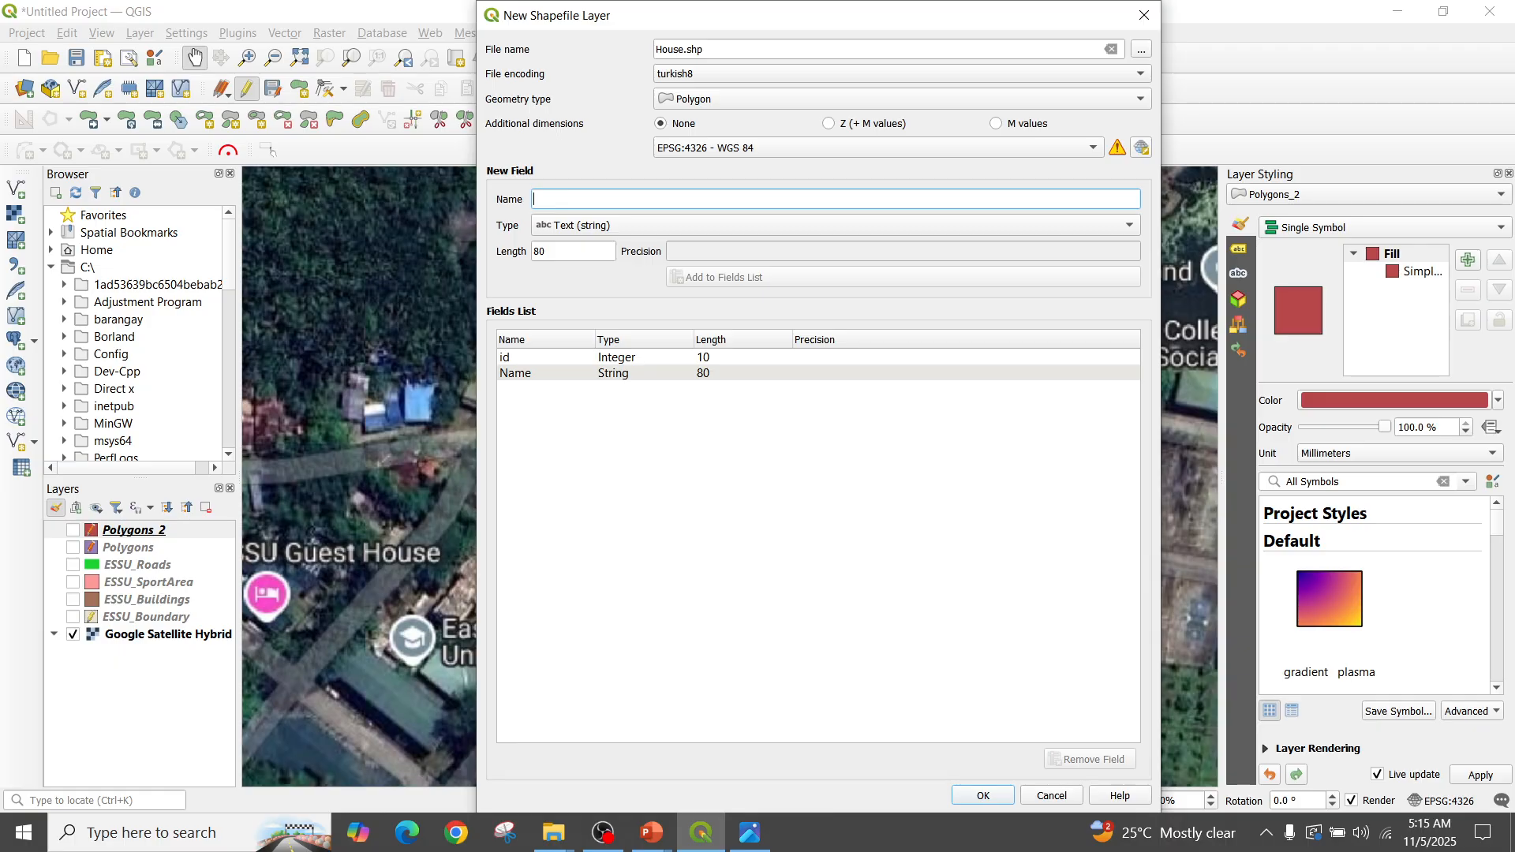
{"action": "key", "text": "Return"}
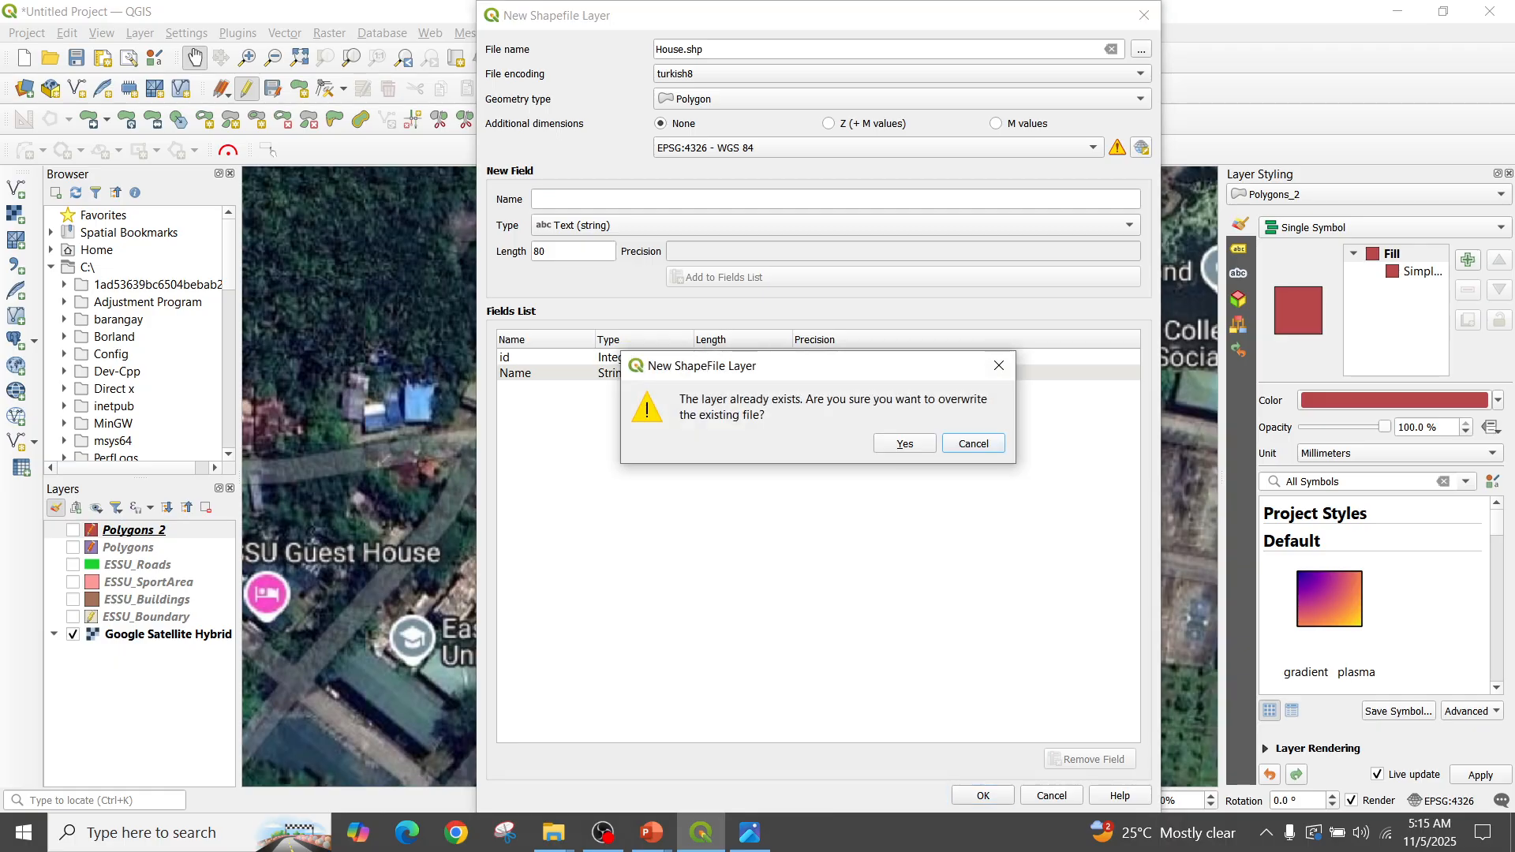
{"action": "left_click", "coordinate": [904, 443]}
Enable editing on the House layer and set Add Polygon Feature to digitize with straight segments
{"action": "left_click_drag", "start_coordinate": [694, 482], "coordinate": [504, 416]}
{"action": "left_click_drag", "start_coordinate": [802, 240], "coordinate": [752, 289]}
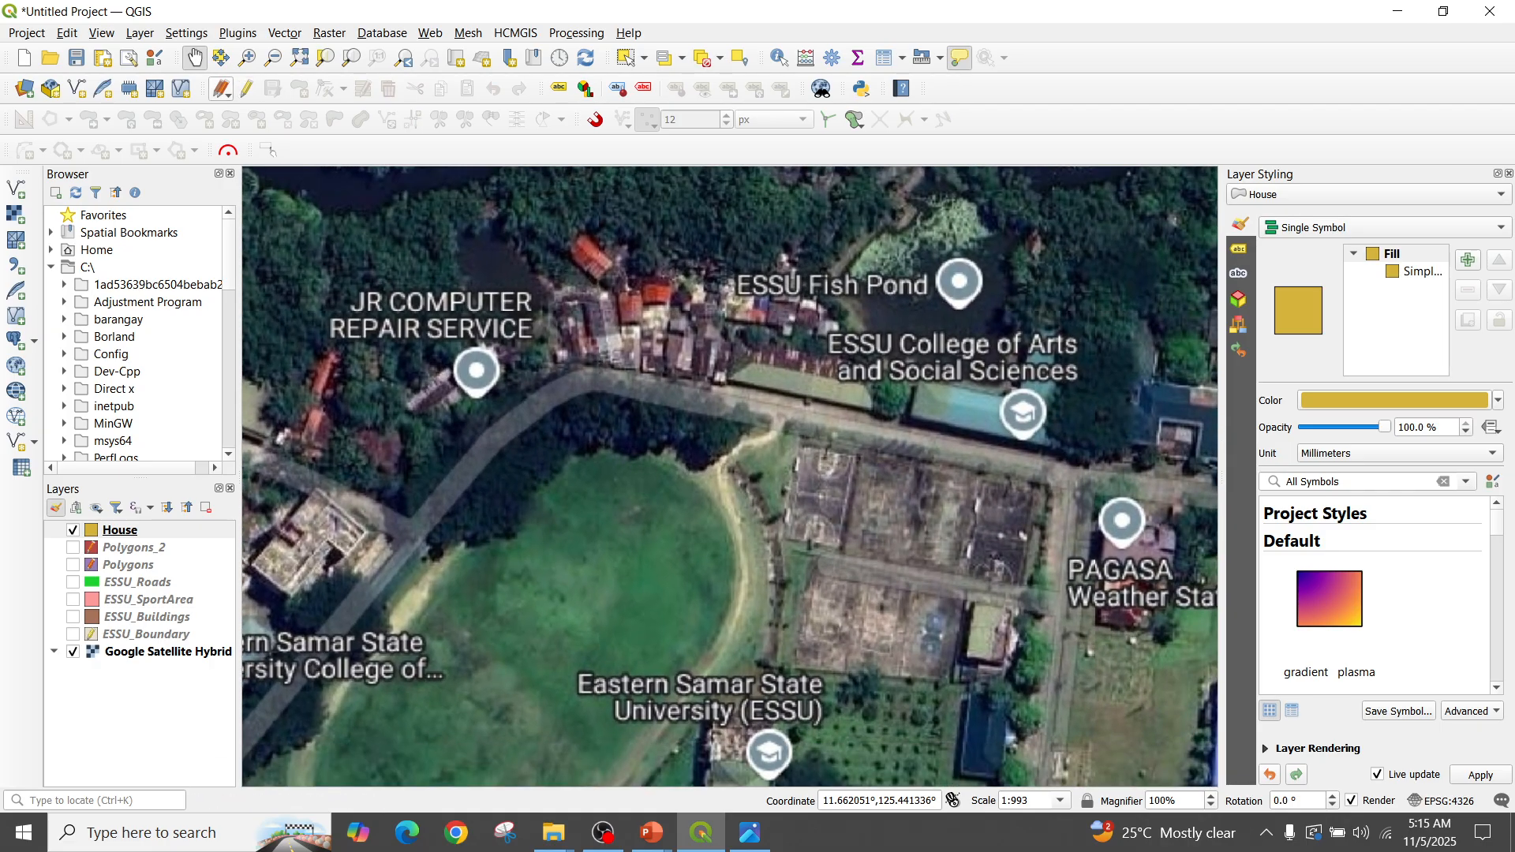
{"action": "left_click", "coordinate": [247, 89]}
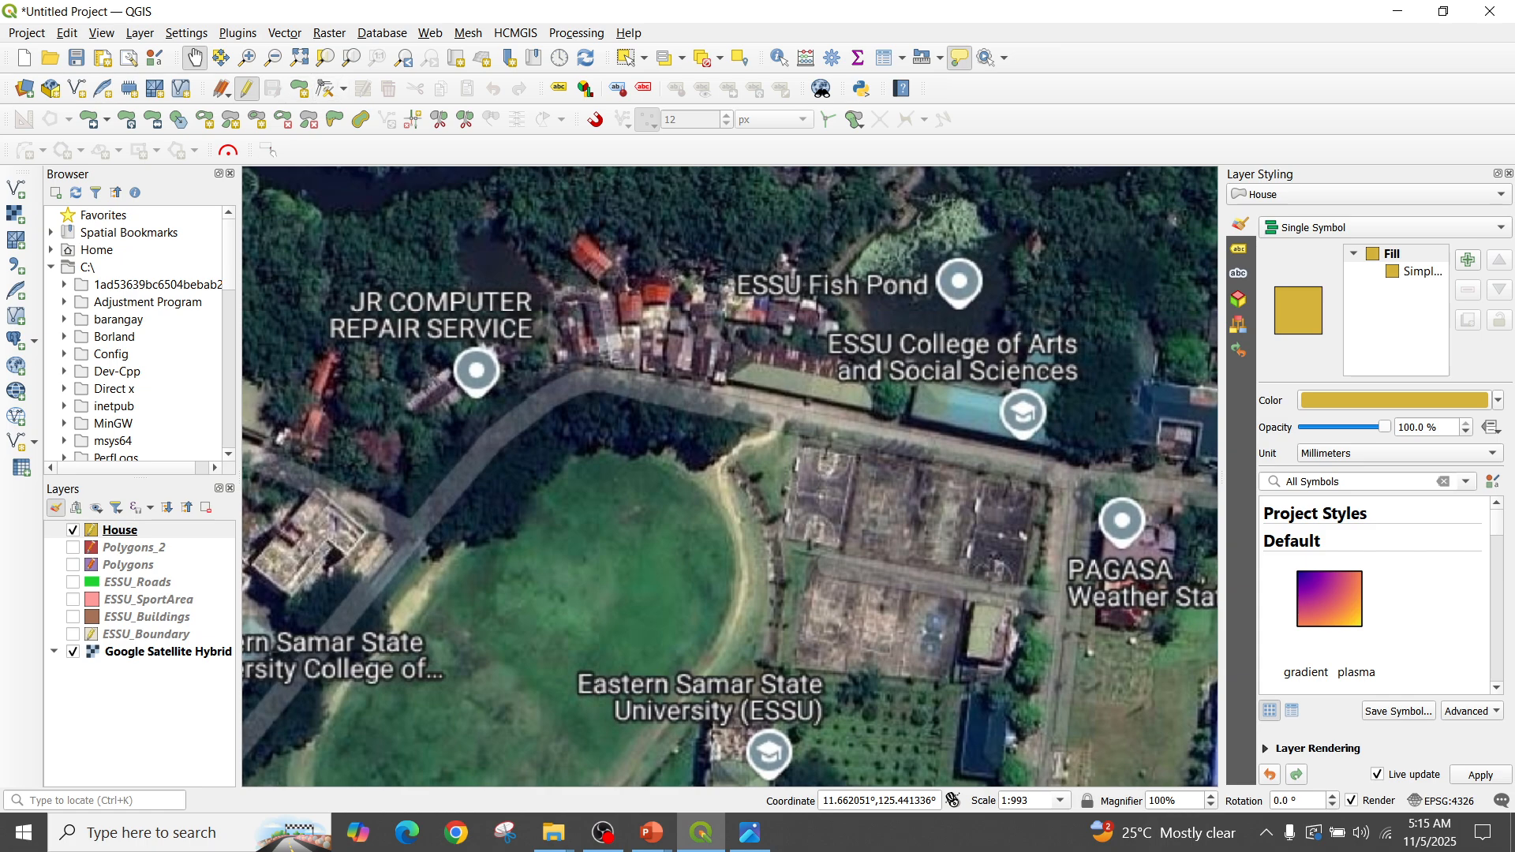
{"action": "left_click", "coordinate": [299, 89]}
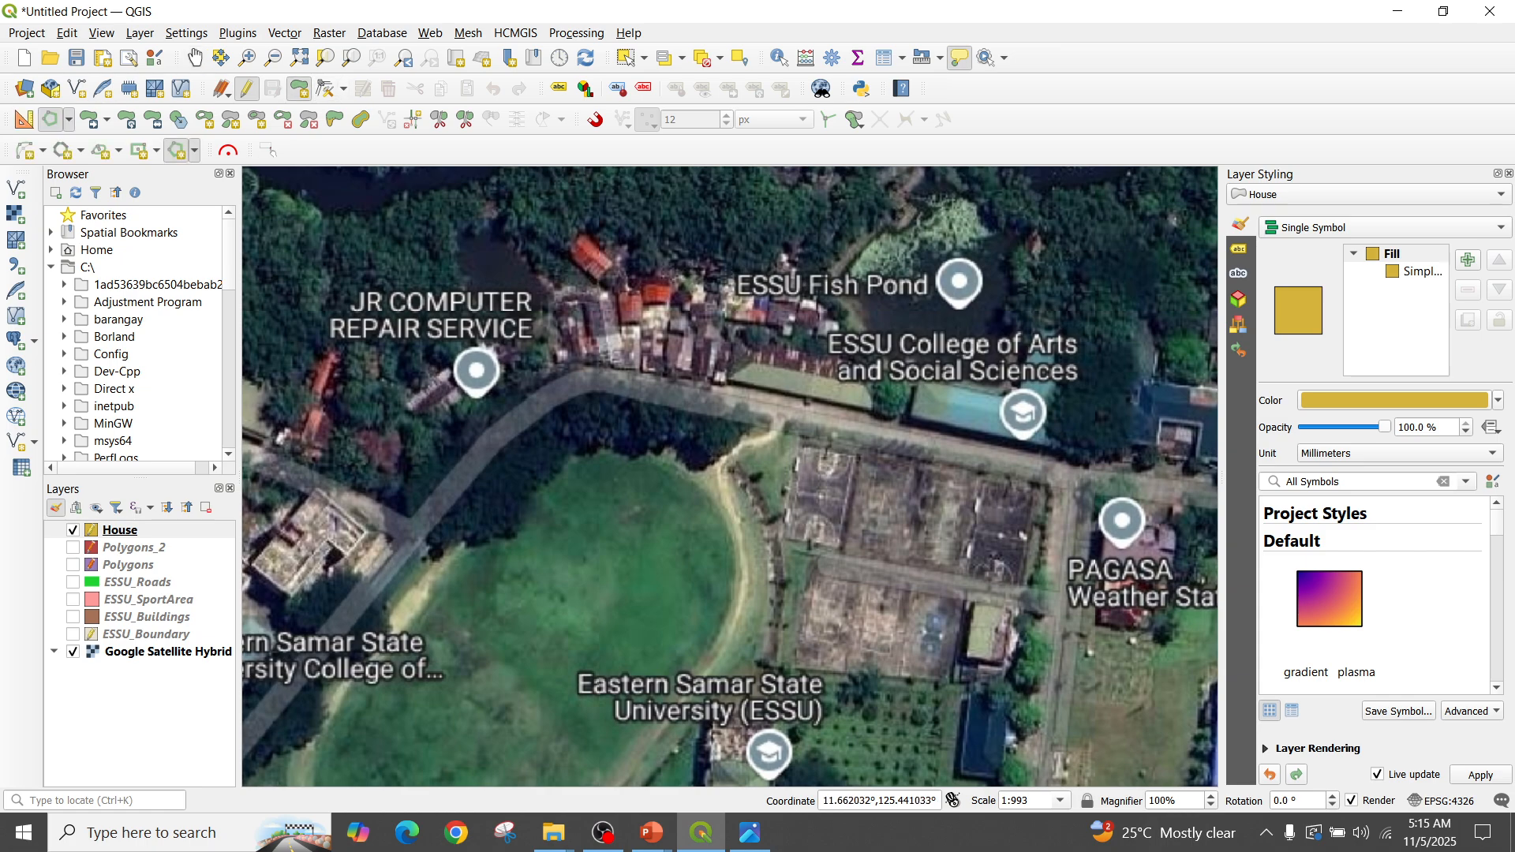
{"action": "left_click", "coordinate": [68, 119]}
{"action": "left_click", "coordinate": [122, 143]}
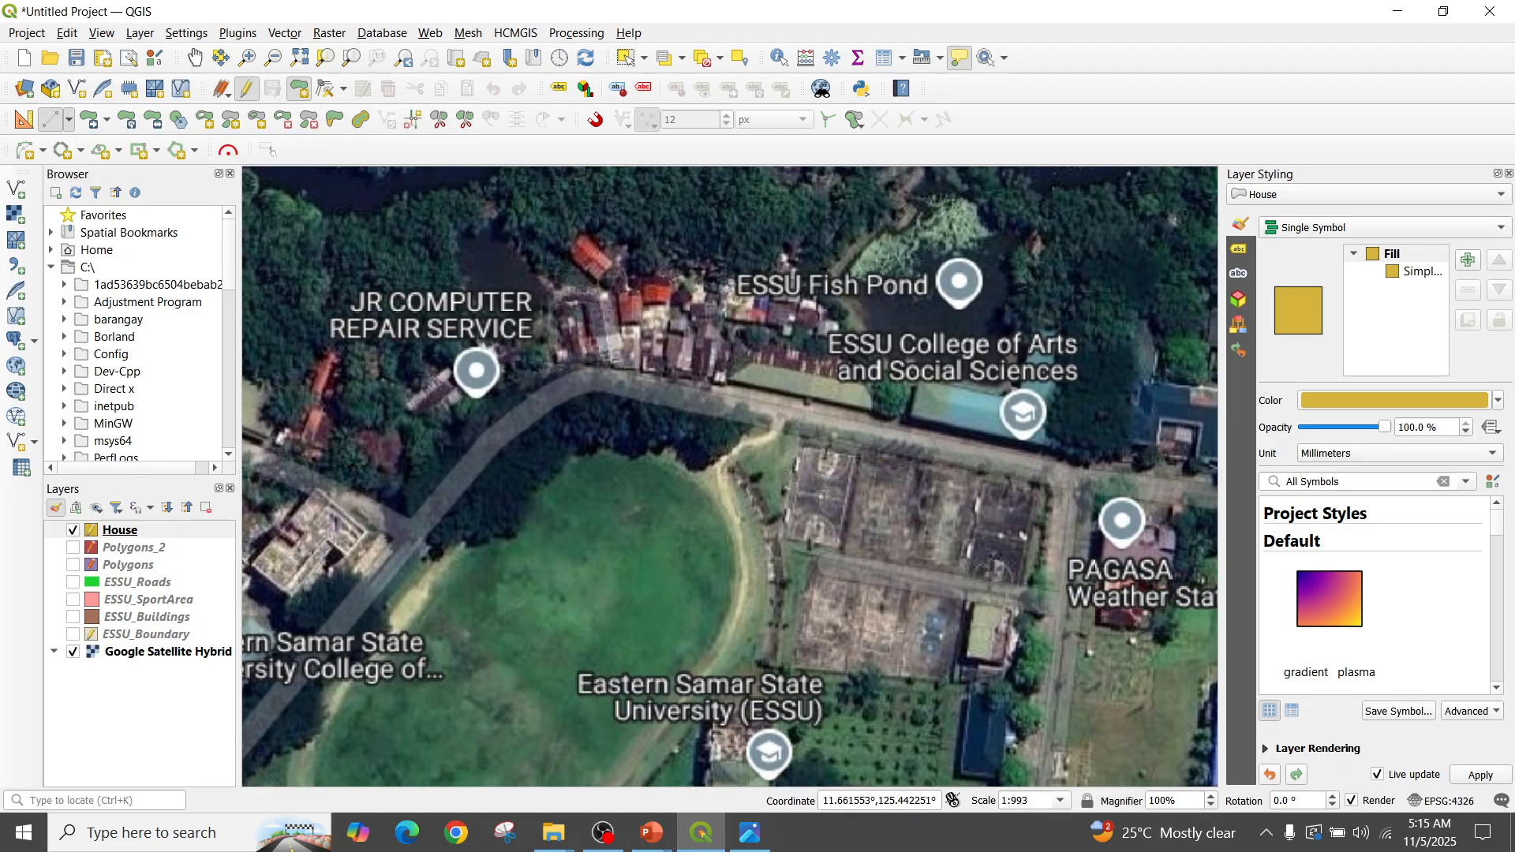
Digitize the easternmost house along the road west of the long roofed building, with id 1 and name House 1
{"action": "left_click", "coordinate": [728, 385]}
{"action": "left_click", "coordinate": [728, 385]}
{"action": "left_click", "coordinate": [713, 383]}
{"action": "right_click", "coordinate": [714, 348]}
{"action": "type", "text": "1"}
{"action": "key", "text": "Tab"}
{"action": "type", "text": "House 1"}
{"action": "key", "text": "Return"}
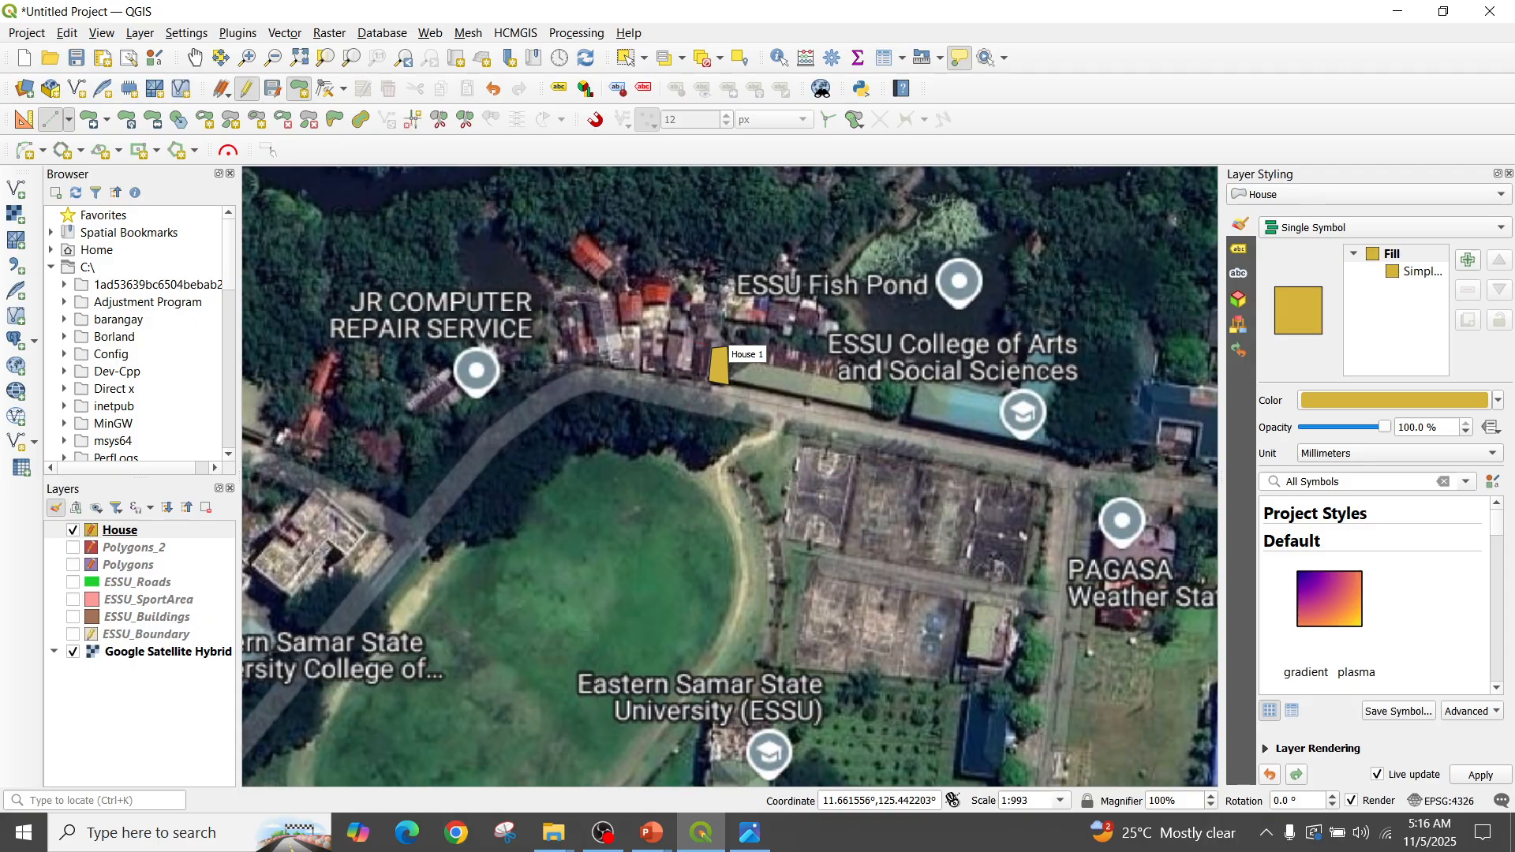
Outline the second house immediately west of House 1 with straight segments
{"action": "left_click", "coordinate": [710, 348]}
{"action": "left_click", "coordinate": [692, 342]}
Switch to OBS to check the recording, and return to QGIS
{"action": "key", "text": "alt+Tab"}
{"action": "key", "text": "alt+Tab"}
{"action": "key", "text": "alt+Tab"}
{"action": "key", "text": "Tab"}
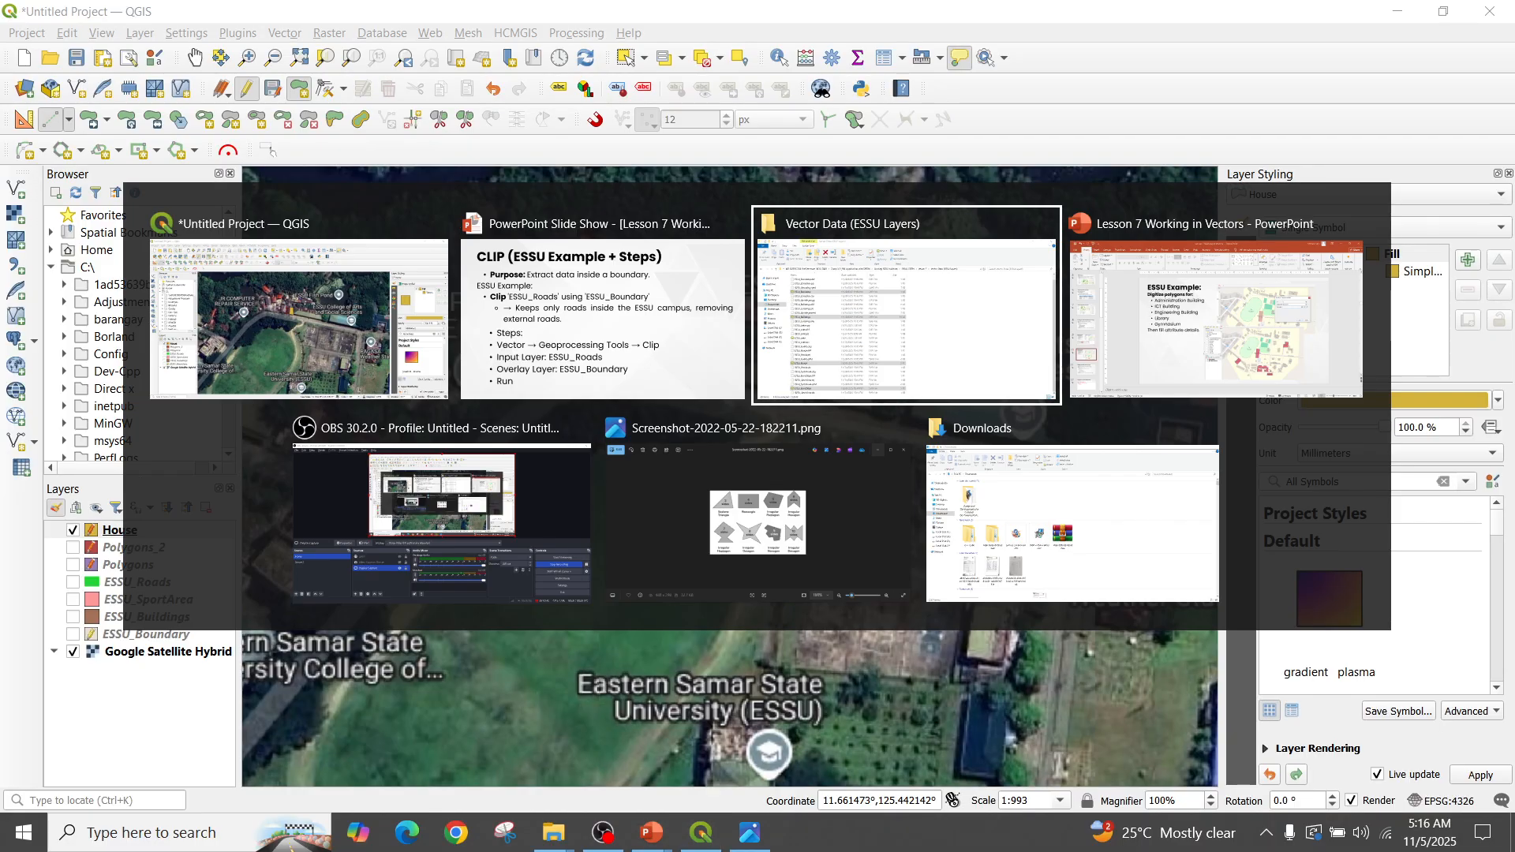
{"action": "key", "text": "Tab"}
{"action": "key", "text": "Tab"}
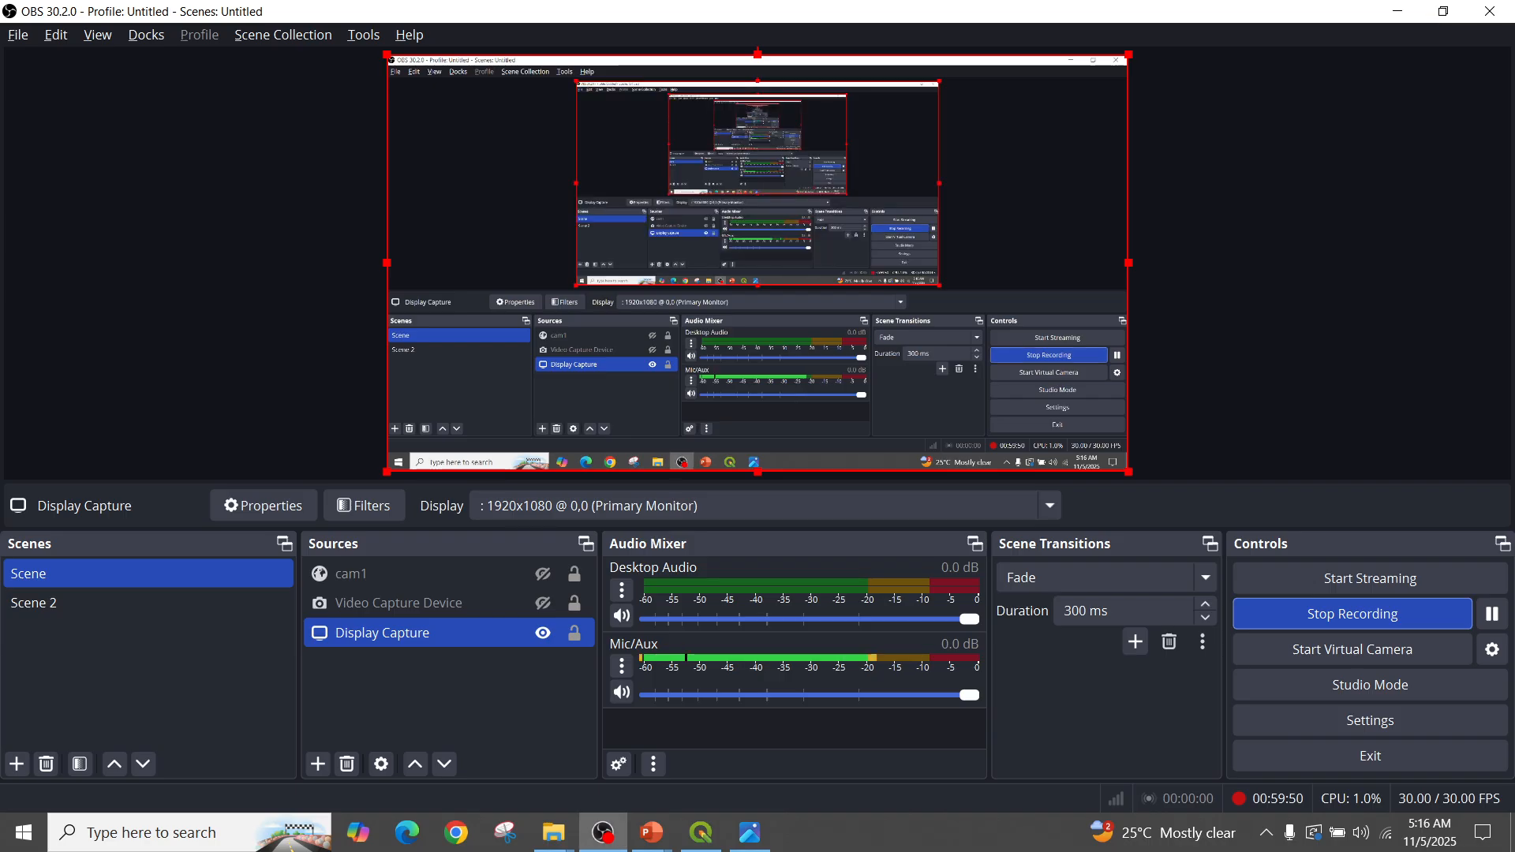
{"action": "key", "text": "alt+Tab"}
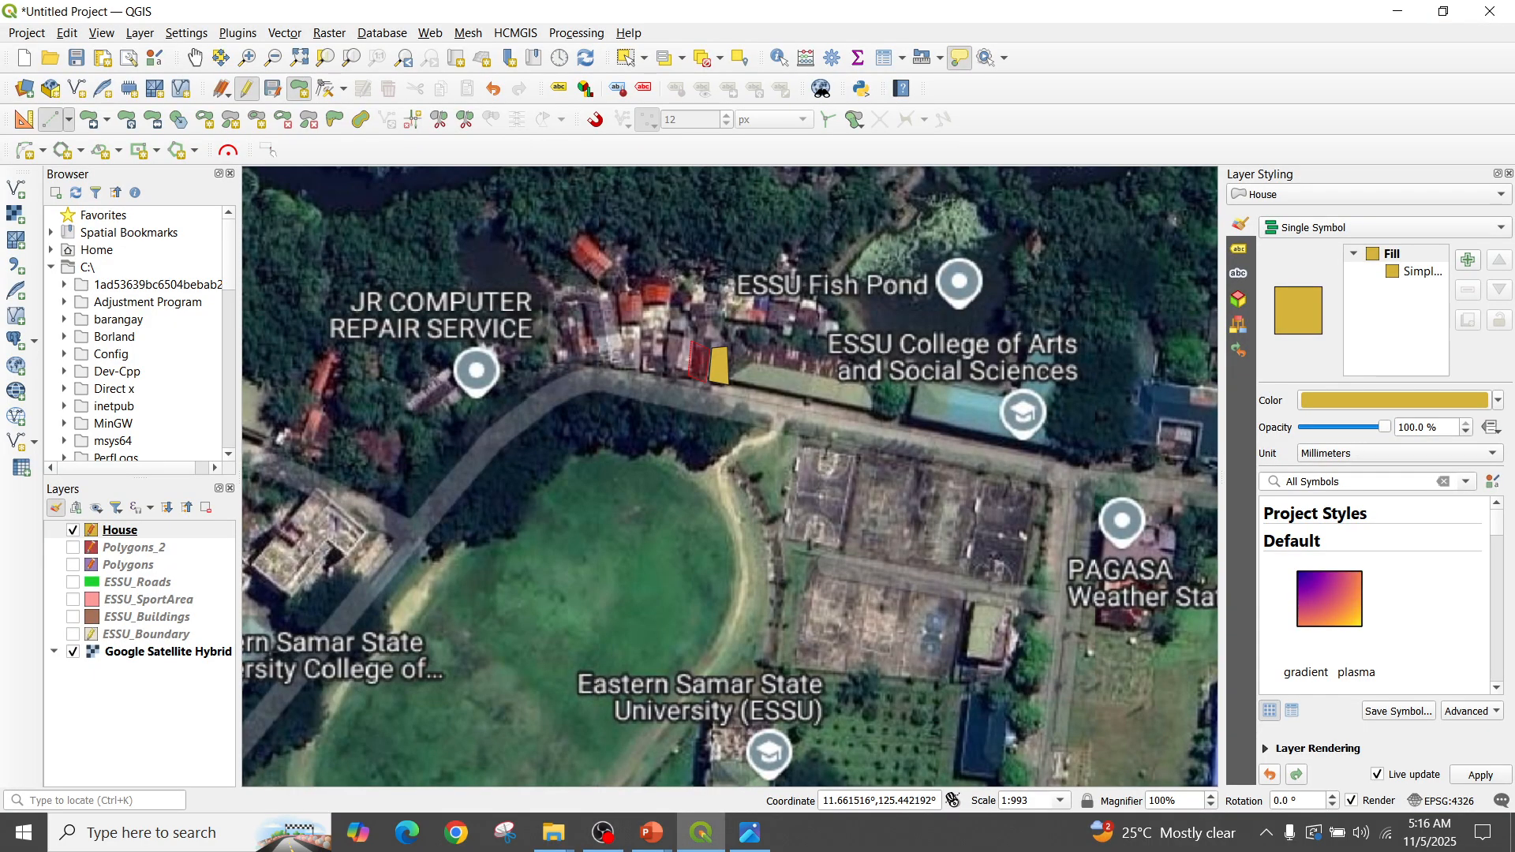
Finish the polygon beside House 1 with id 2 and a House name
{"action": "right_click", "coordinate": [719, 359]}
{"action": "type", "text": "2"}
{"action": "key", "text": "Tab"}
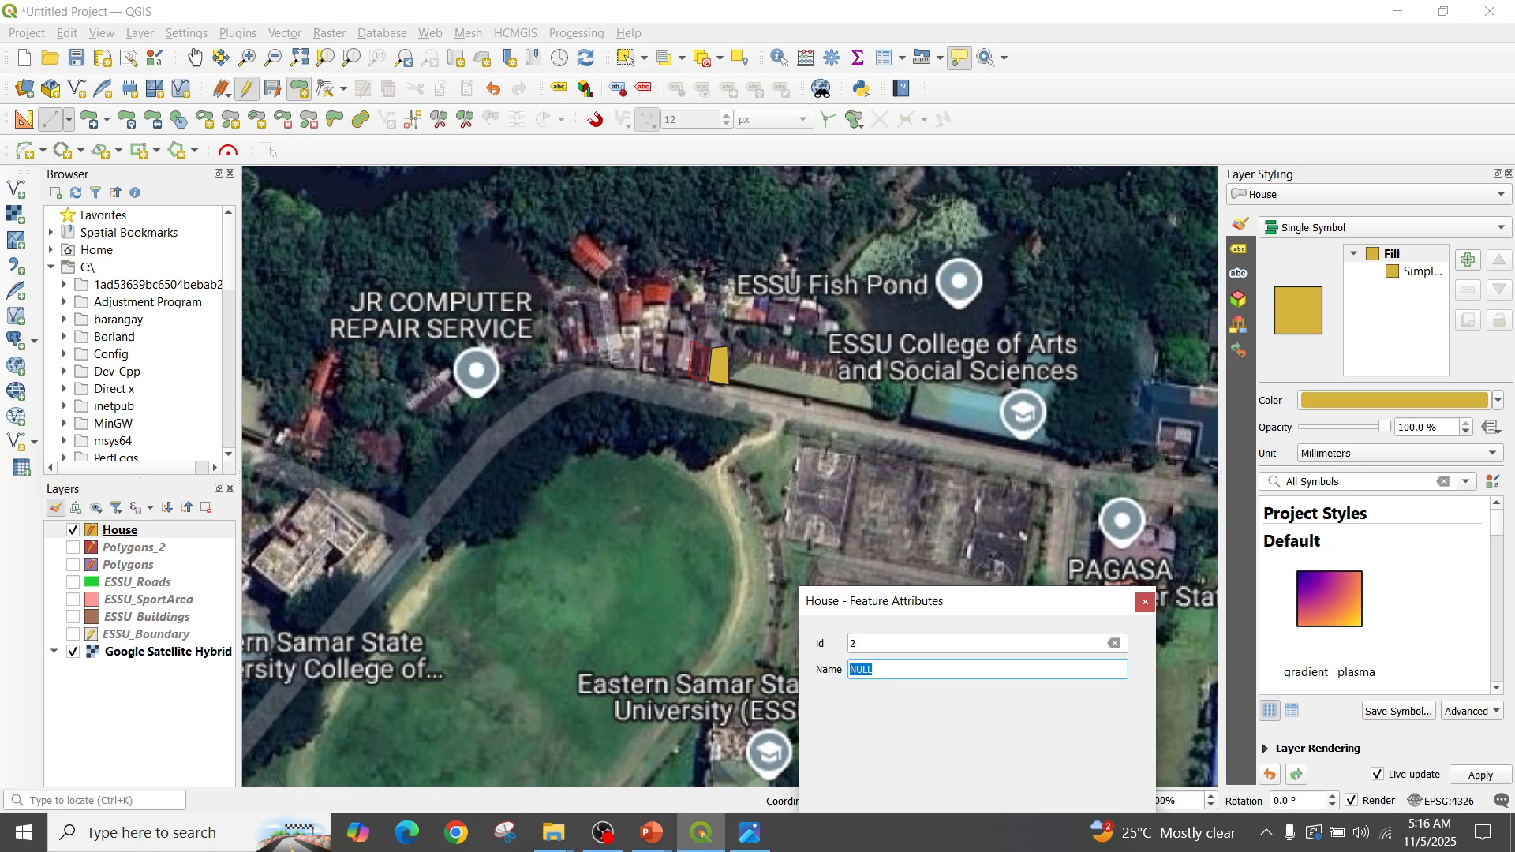
{"action": "type", "text": "House"}
{"action": "key", "text": "Return"}
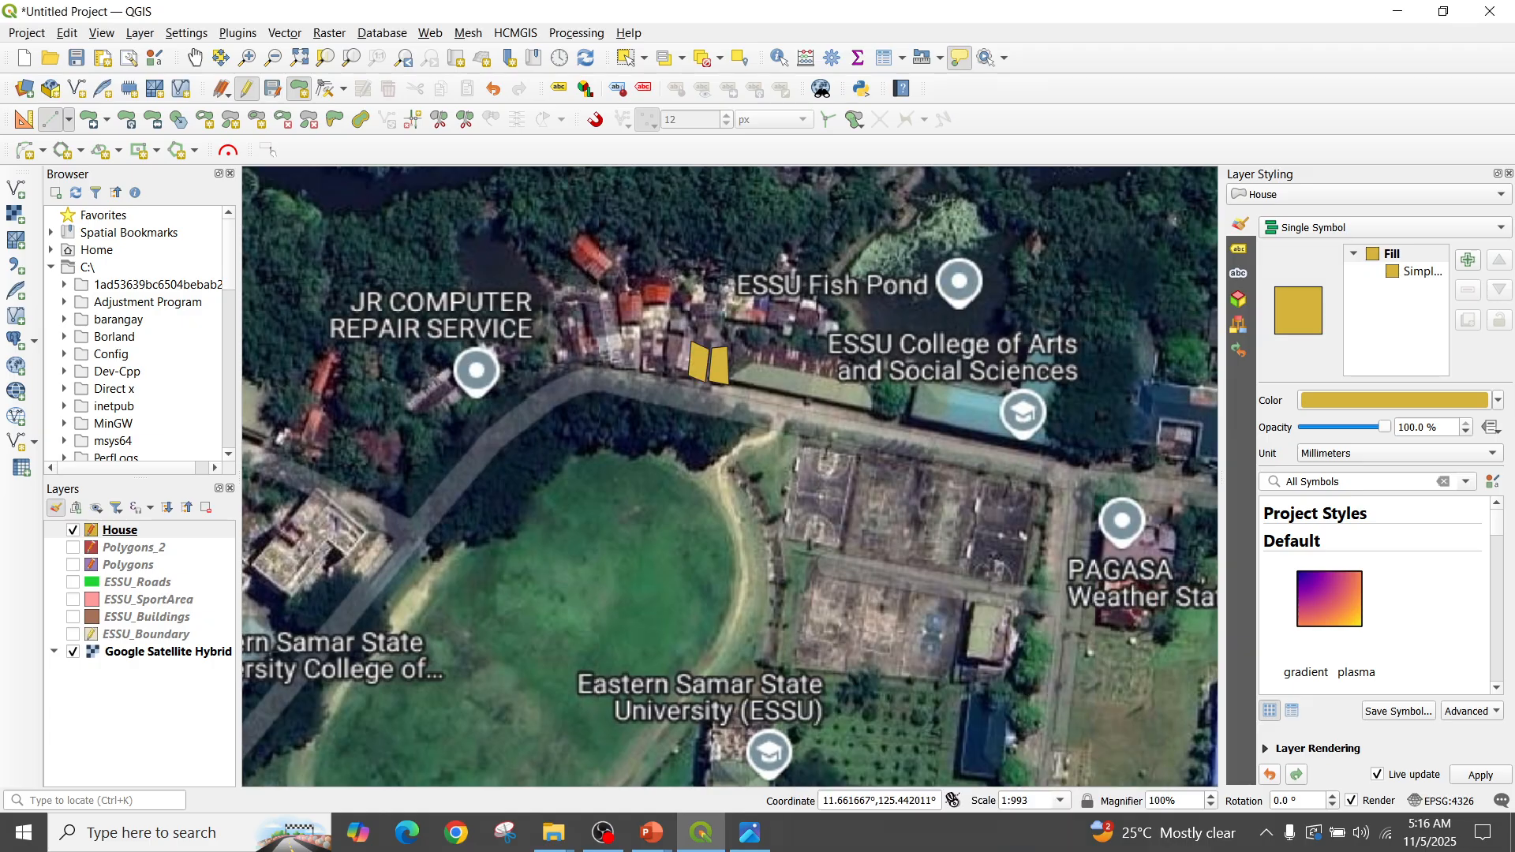
Digitize the red-roofed house northwest of the two existing polygons, with id 3 and a House name
{"action": "left_click", "coordinate": [641, 318]}
{"action": "left_click", "coordinate": [641, 322]}
{"action": "left_click", "coordinate": [618, 324]}
{"action": "right_click", "coordinate": [618, 324]}
{"action": "type", "text": "3"}
{"action": "key", "text": "Tab"}
{"action": "type", "text": "Hi"}
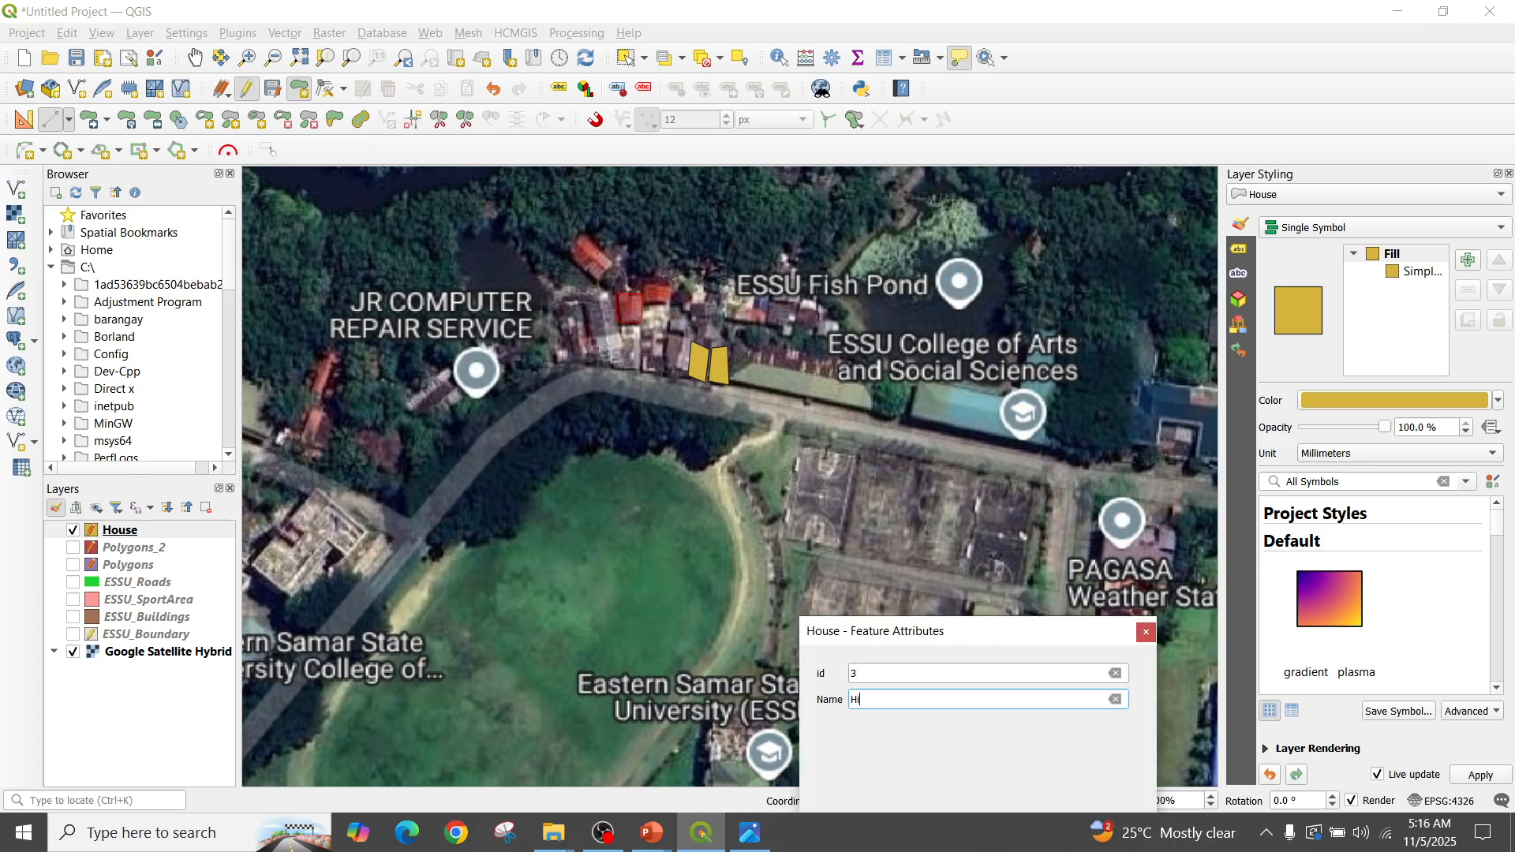
{"action": "type", "text": "ousouse"}
{"action": "key", "text": "Return"}
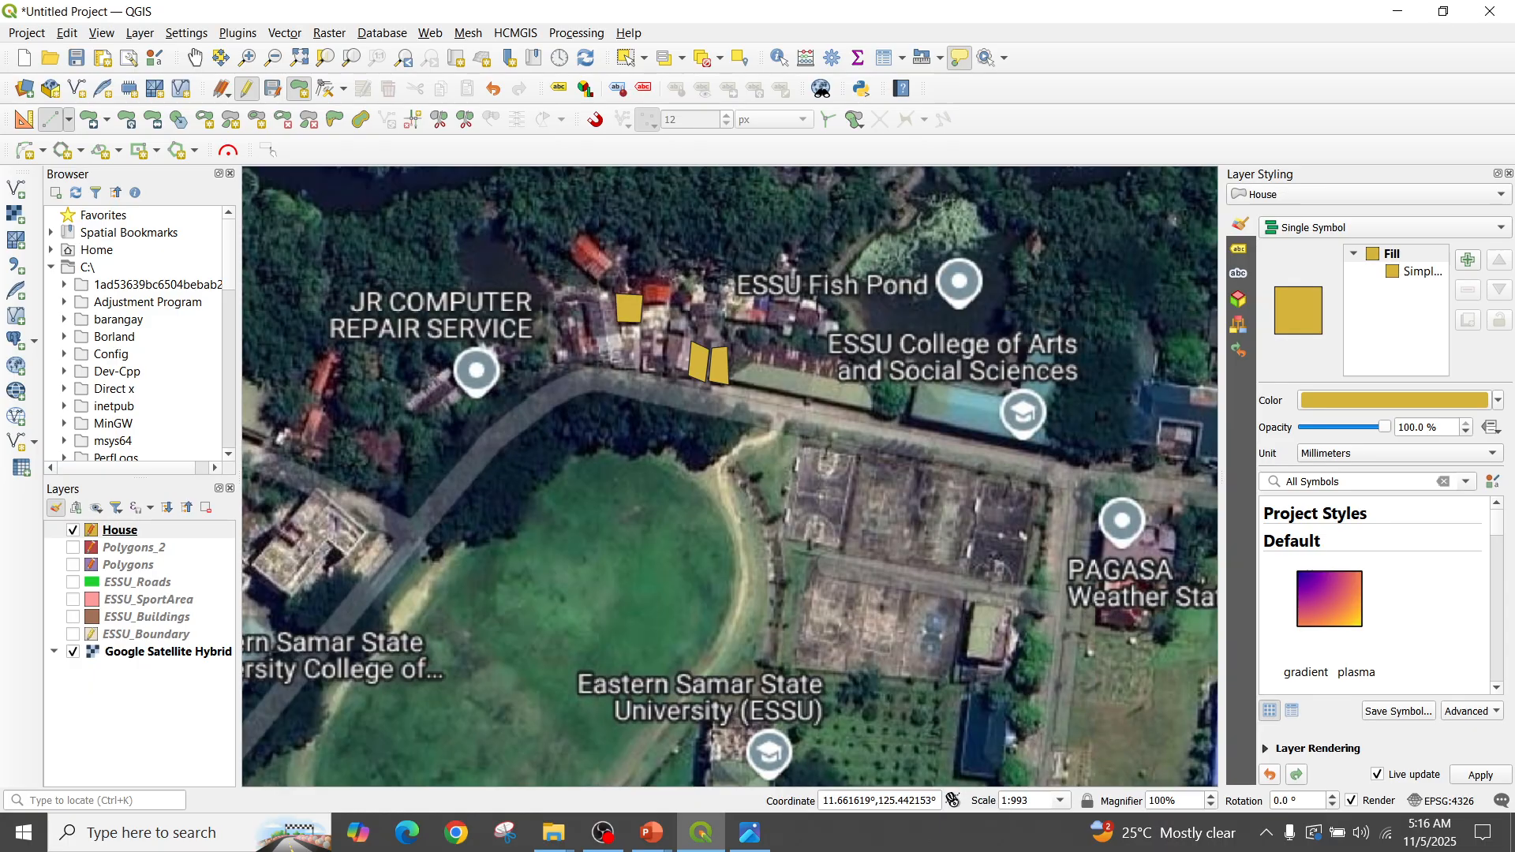
Digitize the house immediately west of the second polygon, with id 4 and name House 4
{"action": "left_click", "coordinate": [668, 337]}
{"action": "left_click", "coordinate": [686, 340]}
{"action": "left_click", "coordinate": [686, 371]}
{"action": "left_click", "coordinate": [665, 369]}
{"action": "right_click", "coordinate": [665, 369]}
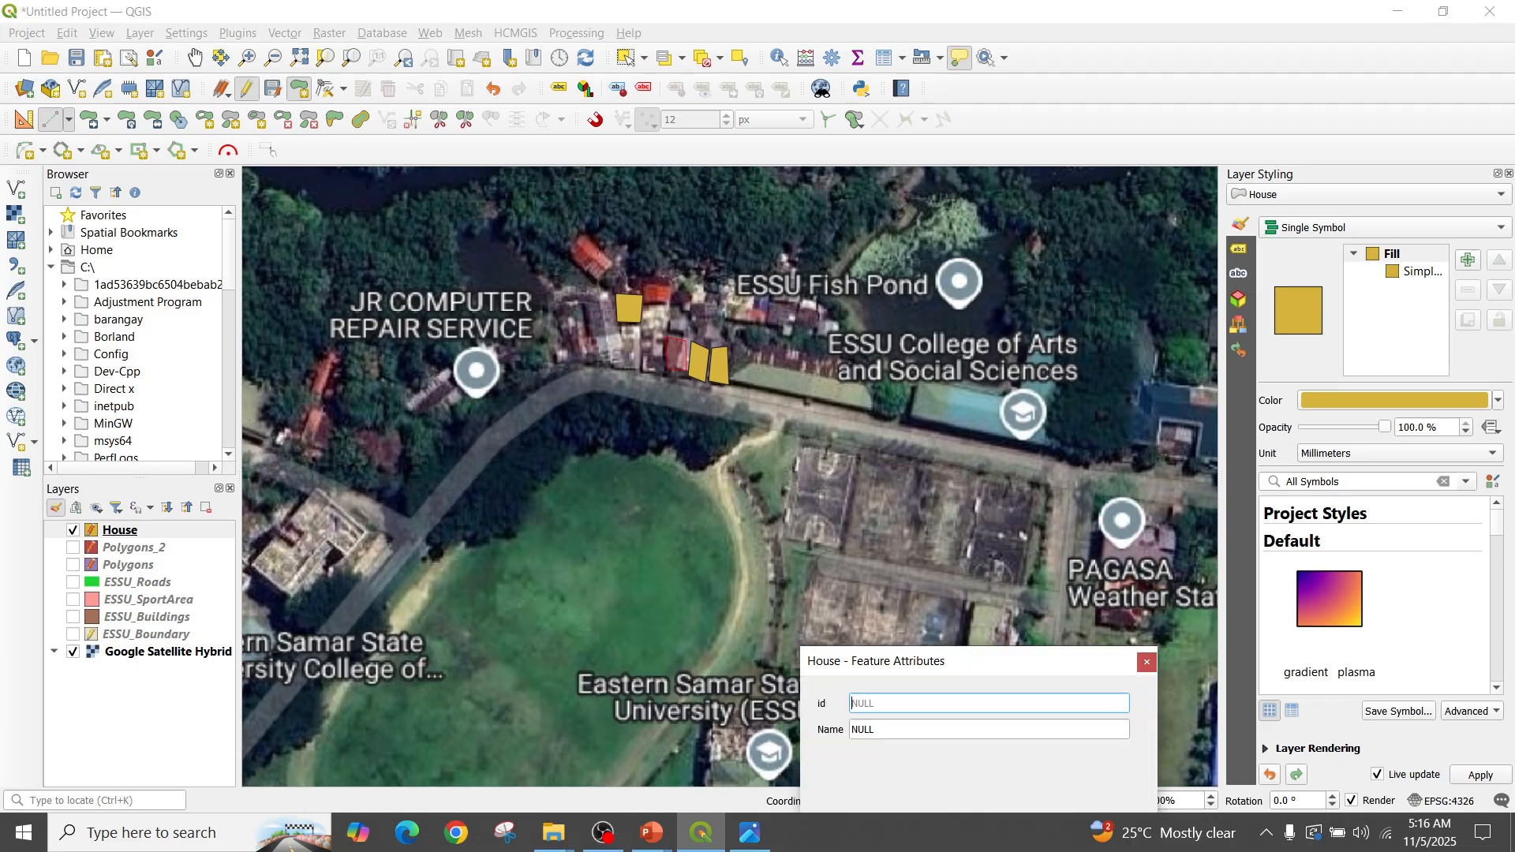
{"action": "type", "text": "4"}
{"action": "key", "text": "Tab"}
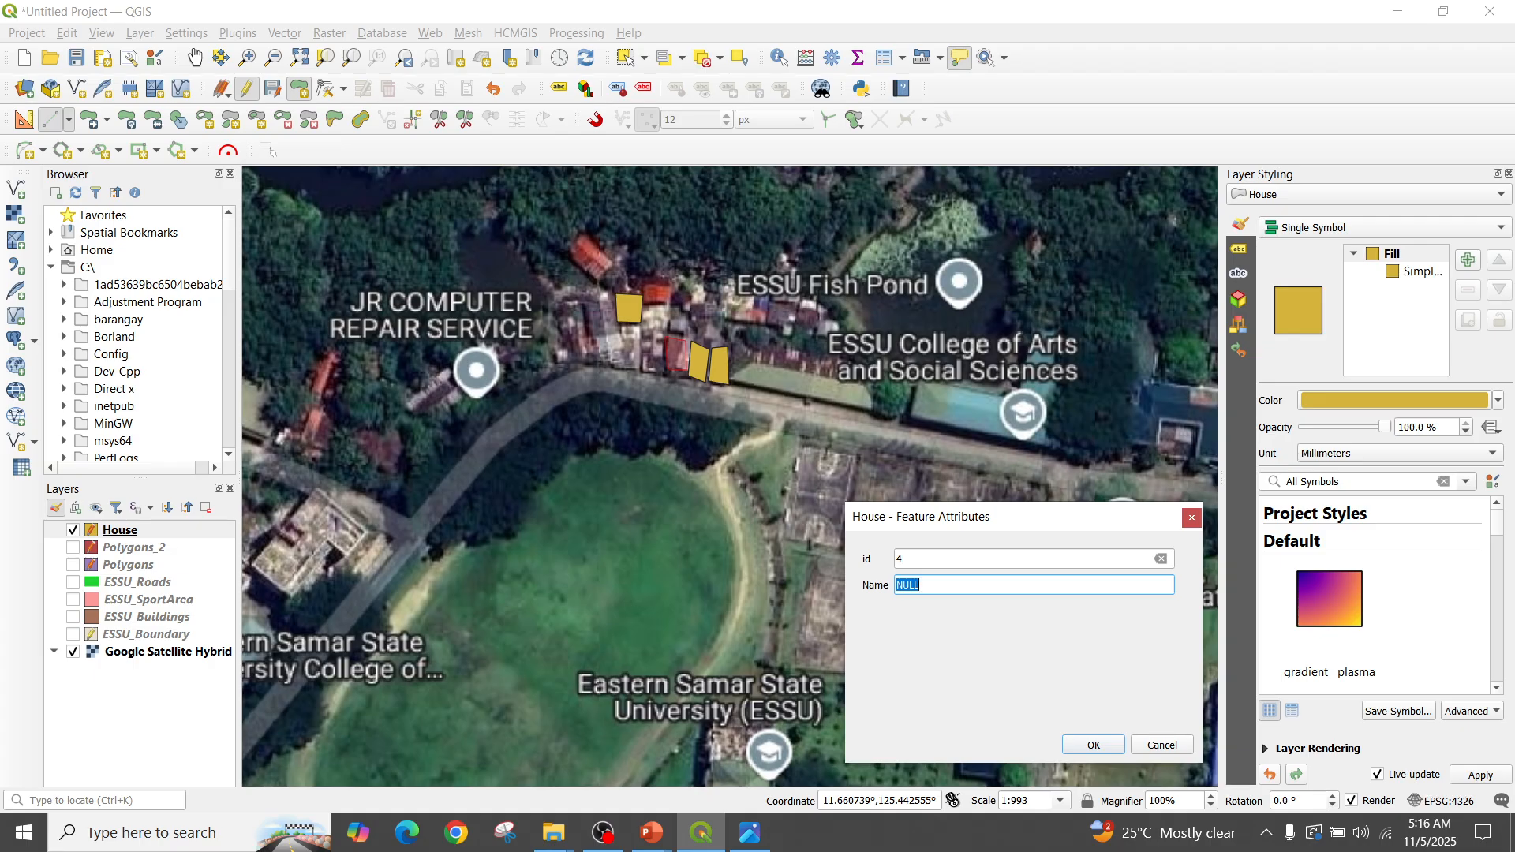
{"action": "type", "text": "House 4"}
{"action": "left_click", "coordinate": [1094, 745]}
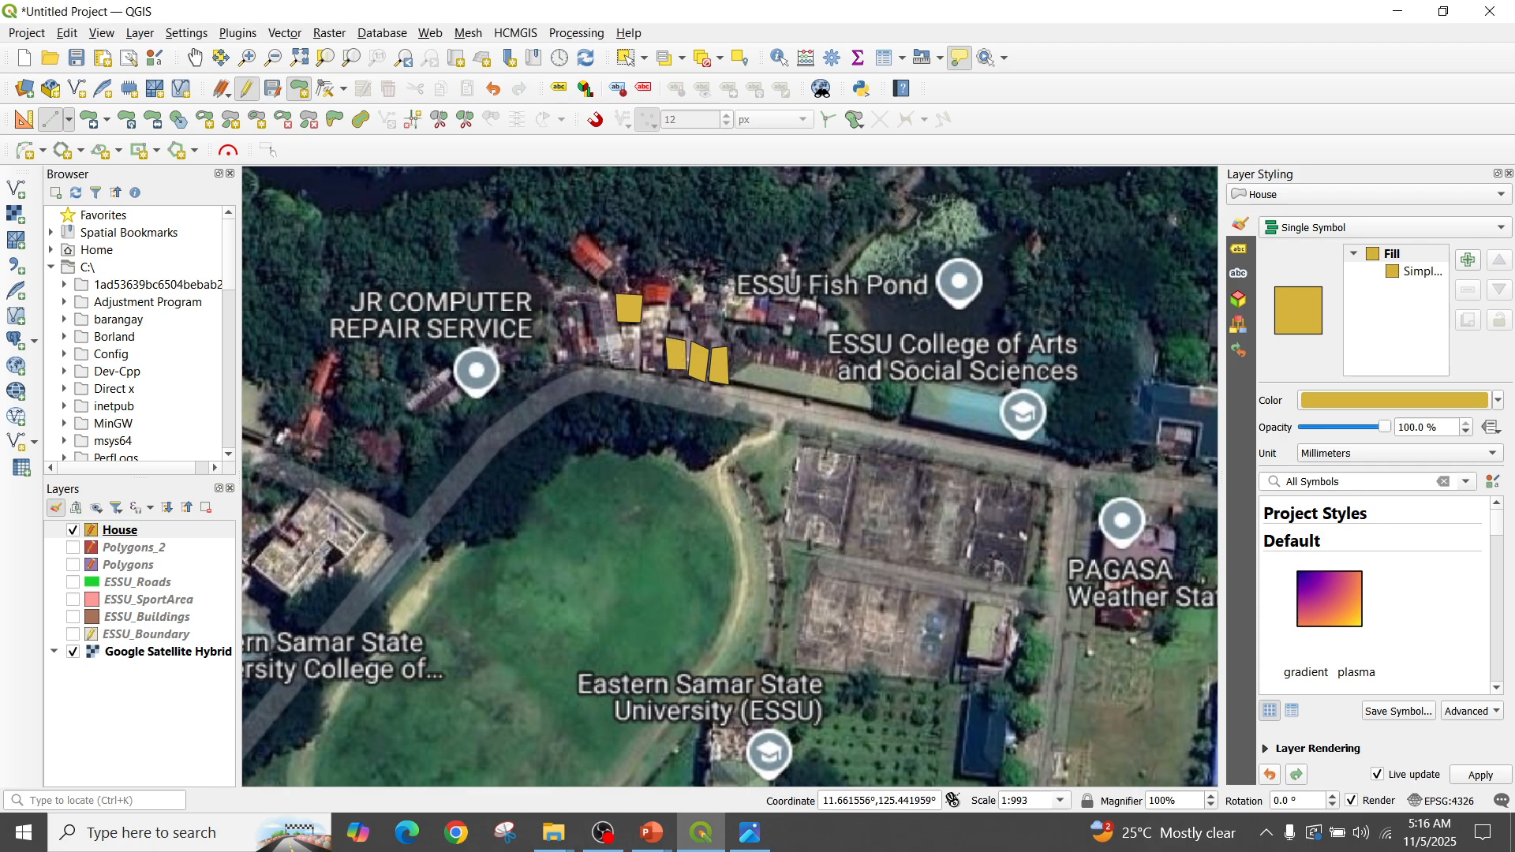
Digitize the long house just west of the third polygon, with id 5 and name House 5
{"action": "left_click", "coordinate": [623, 345]}
{"action": "left_click", "coordinate": [595, 352]}
{"action": "right_click", "coordinate": [595, 352]}
{"action": "type", "text": "5"}
{"action": "key", "text": "Tab"}
{"action": "type", "text": "House"}
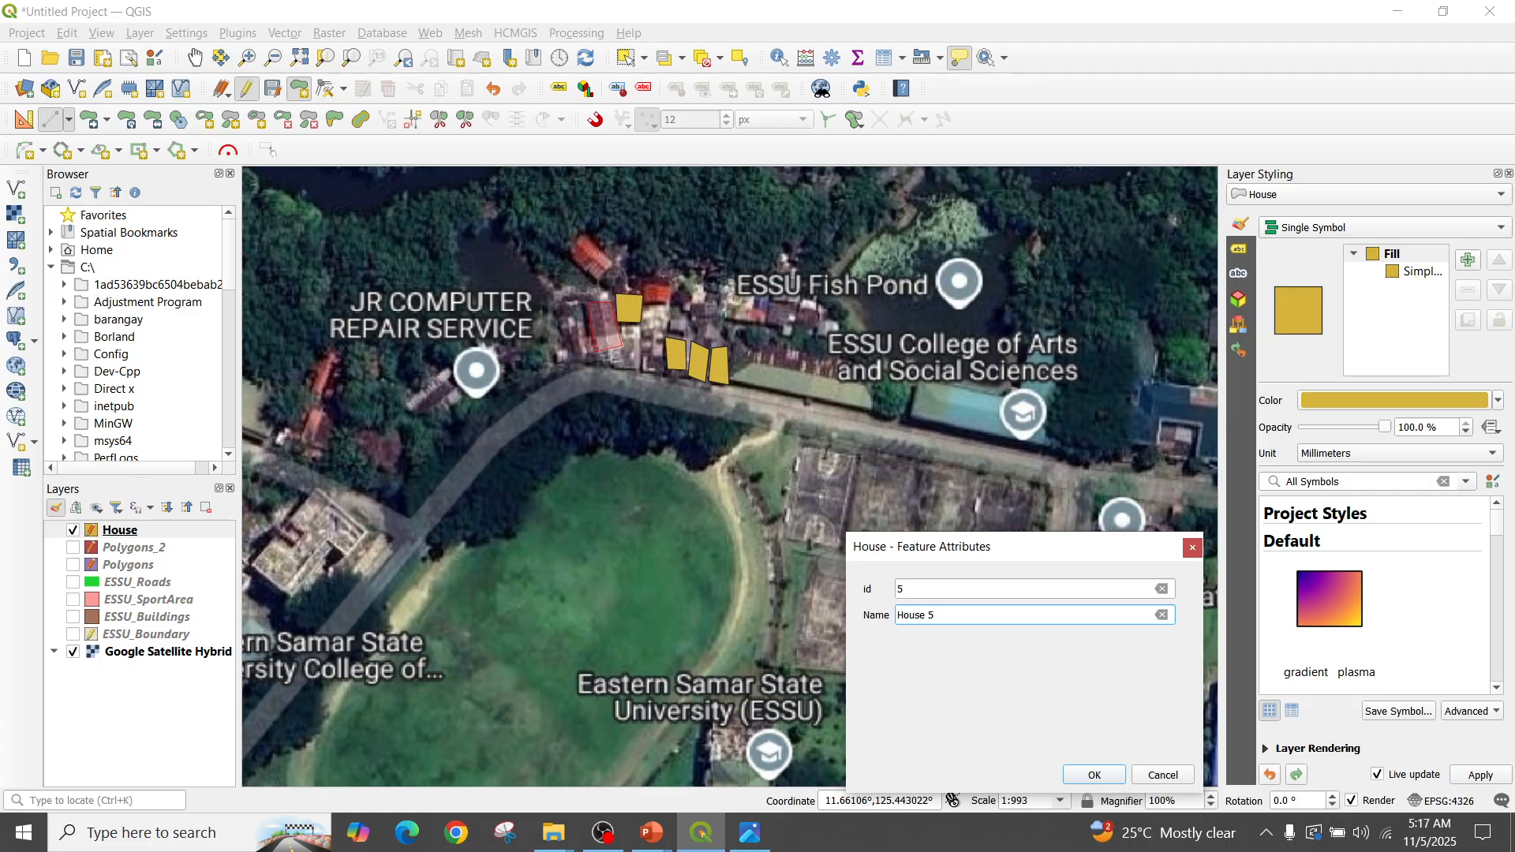
{"action": "key", "text": "Return"}
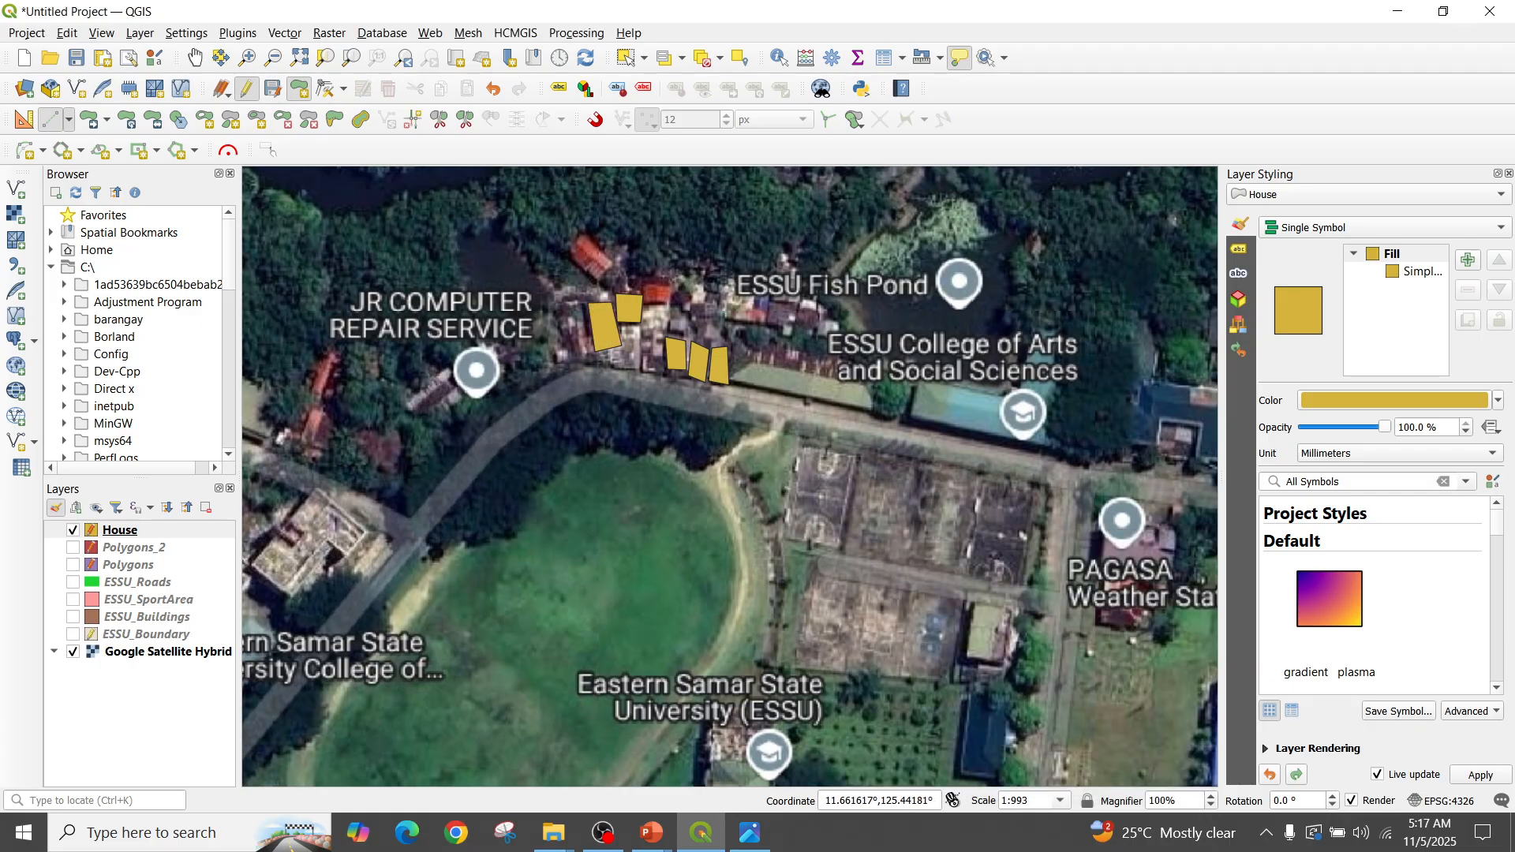
Digitize the long house immediately west of House 5, with id 6 and name House 6
{"action": "left_click", "coordinate": [584, 306]}
{"action": "left_click", "coordinate": [593, 365]}
{"action": "left_click", "coordinate": [568, 371]}
{"action": "right_click", "coordinate": [568, 372]}
{"action": "type", "text": "6"}
{"action": "key", "text": "Tab"}
{"action": "type", "text": "Hous"}
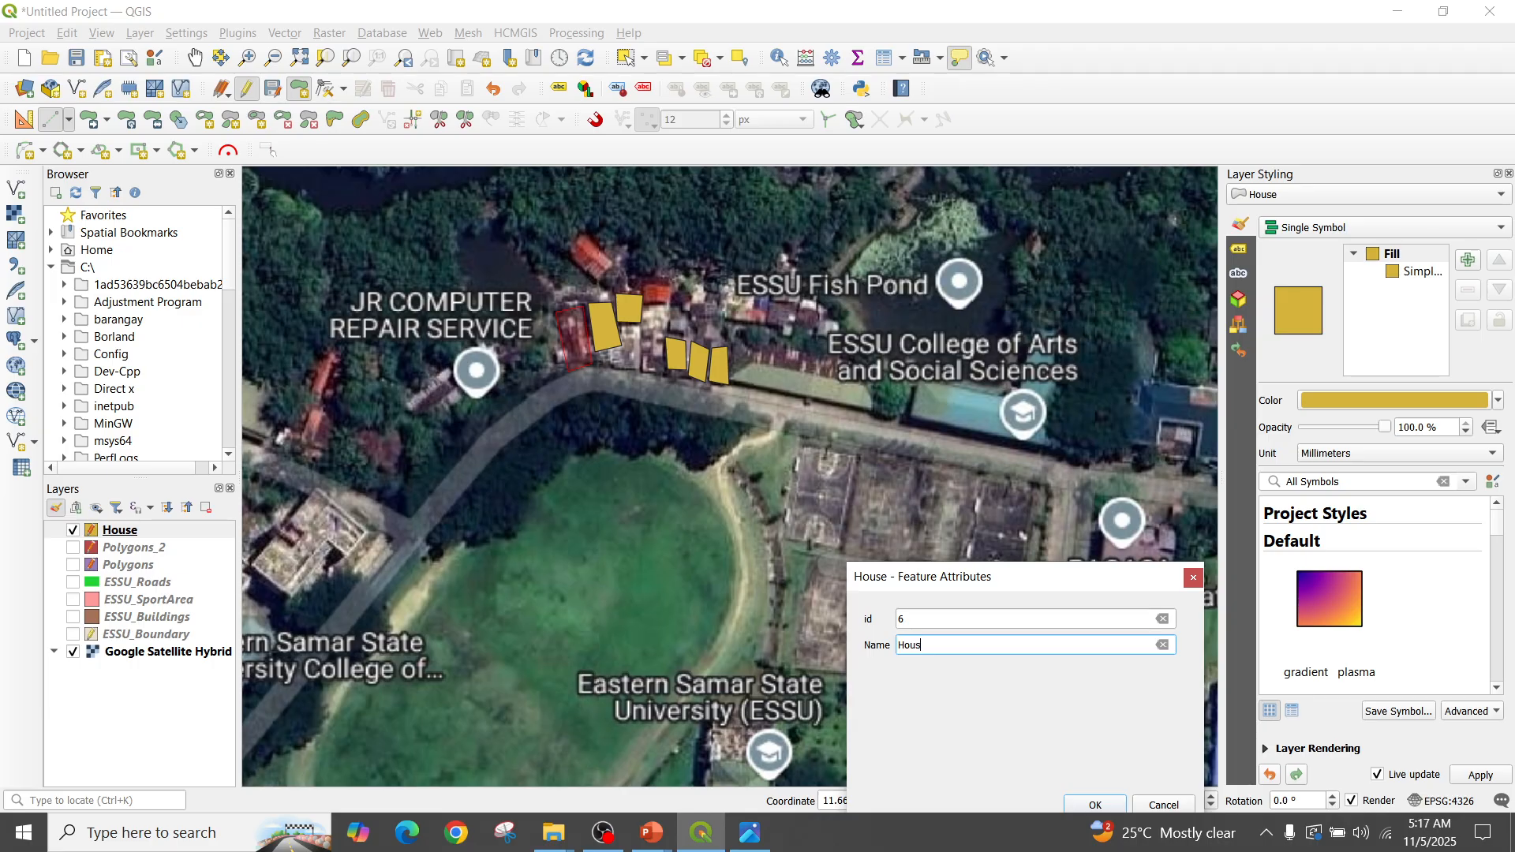
{"action": "type", "text": "e 6"}
{"action": "key", "text": "Return"}
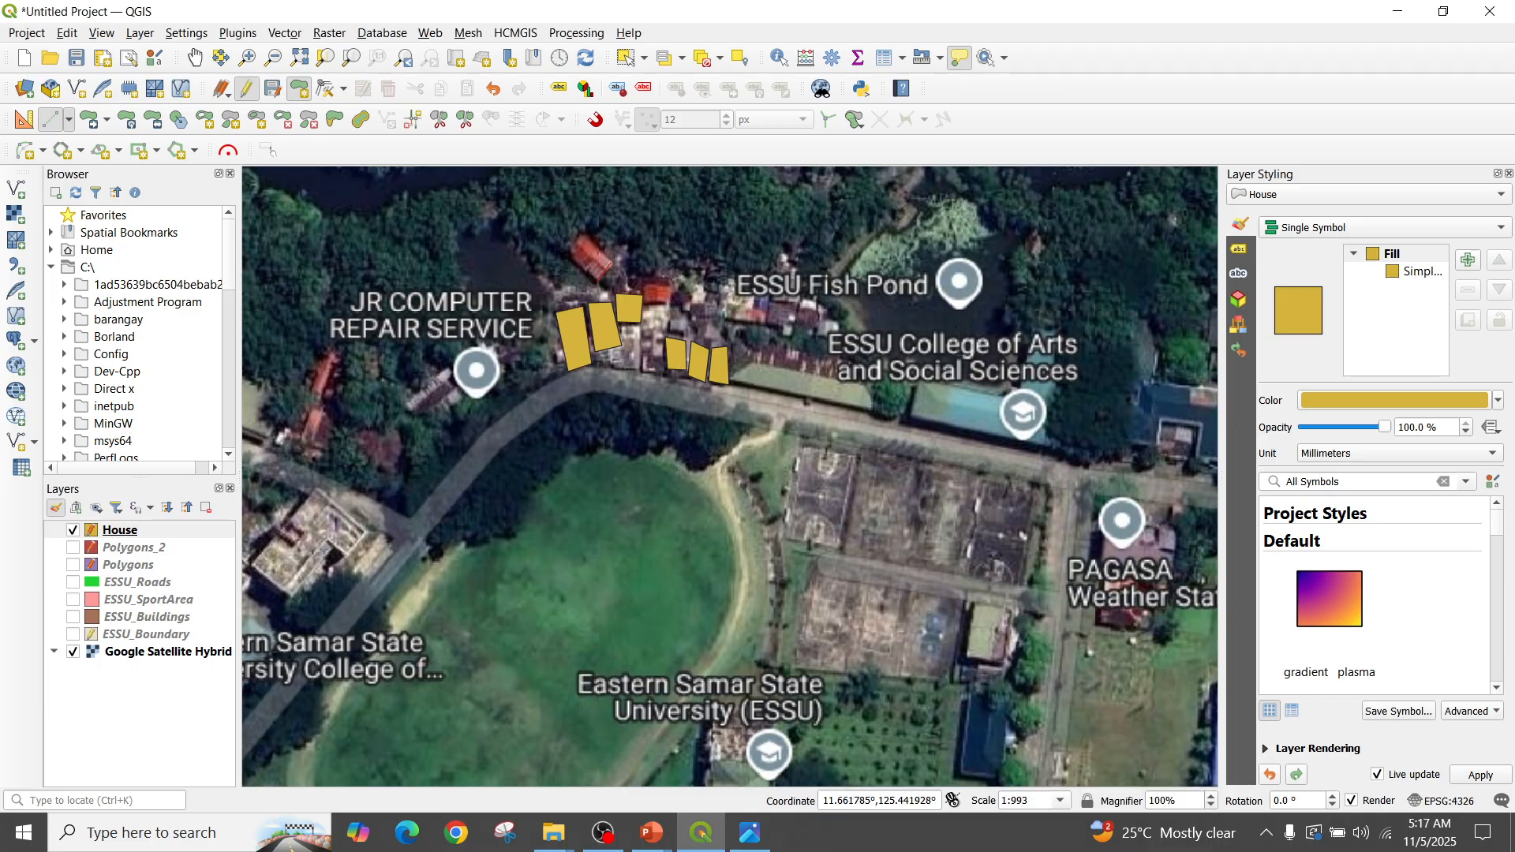
Digitize the red-roofed house north of the two long western polygons, with id 7 and a House name
{"action": "left_click", "coordinate": [565, 255]}
{"action": "right_click", "coordinate": [566, 255]}
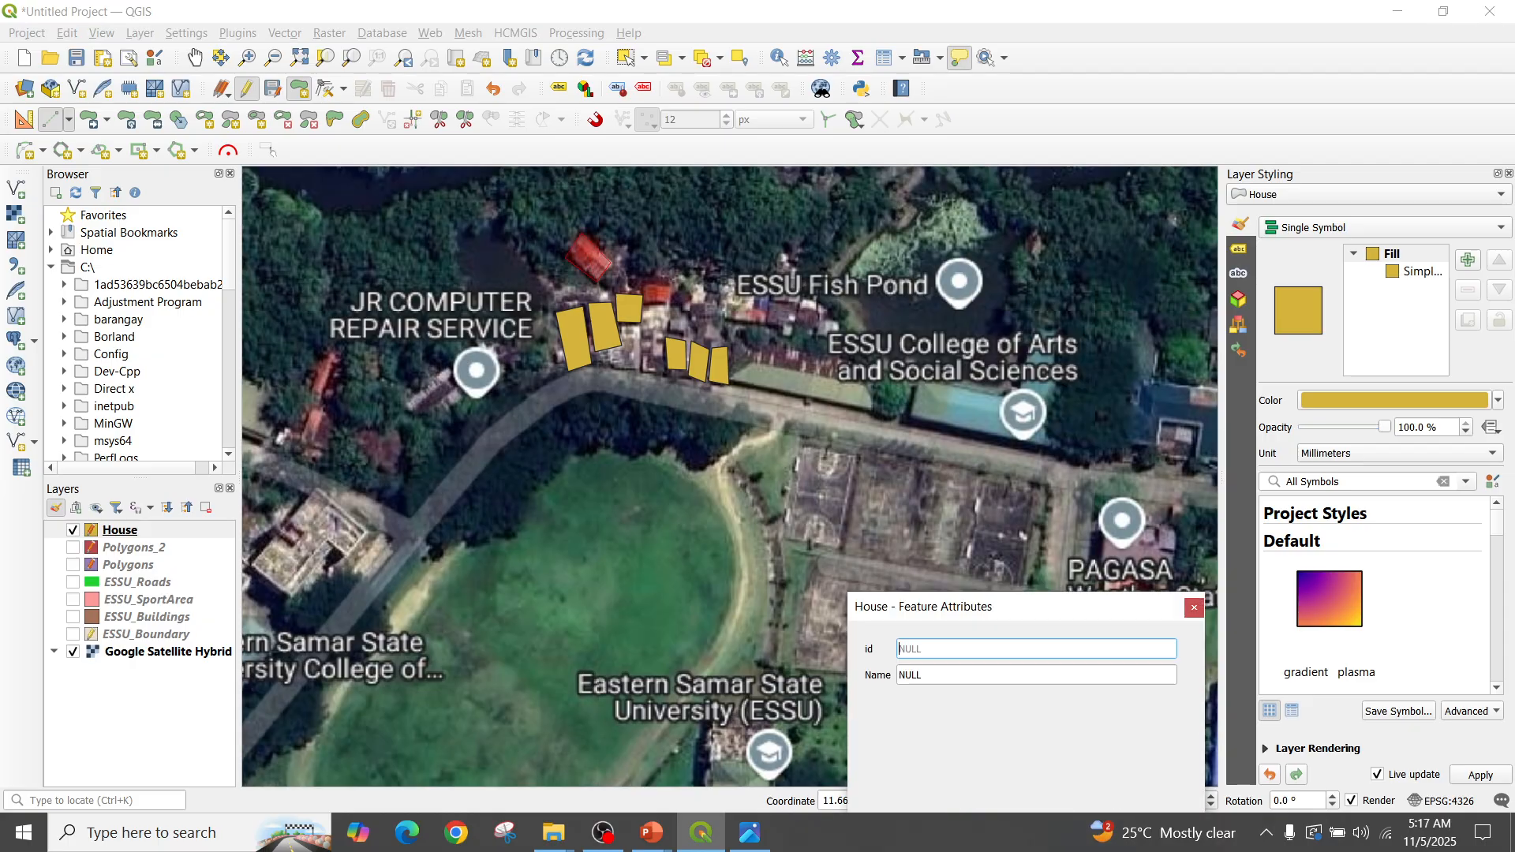
{"action": "type", "text": "7"}
{"action": "key", "text": "Tab"}
{"action": "type", "text": "Hous"}
{"action": "key", "text": "Return"}
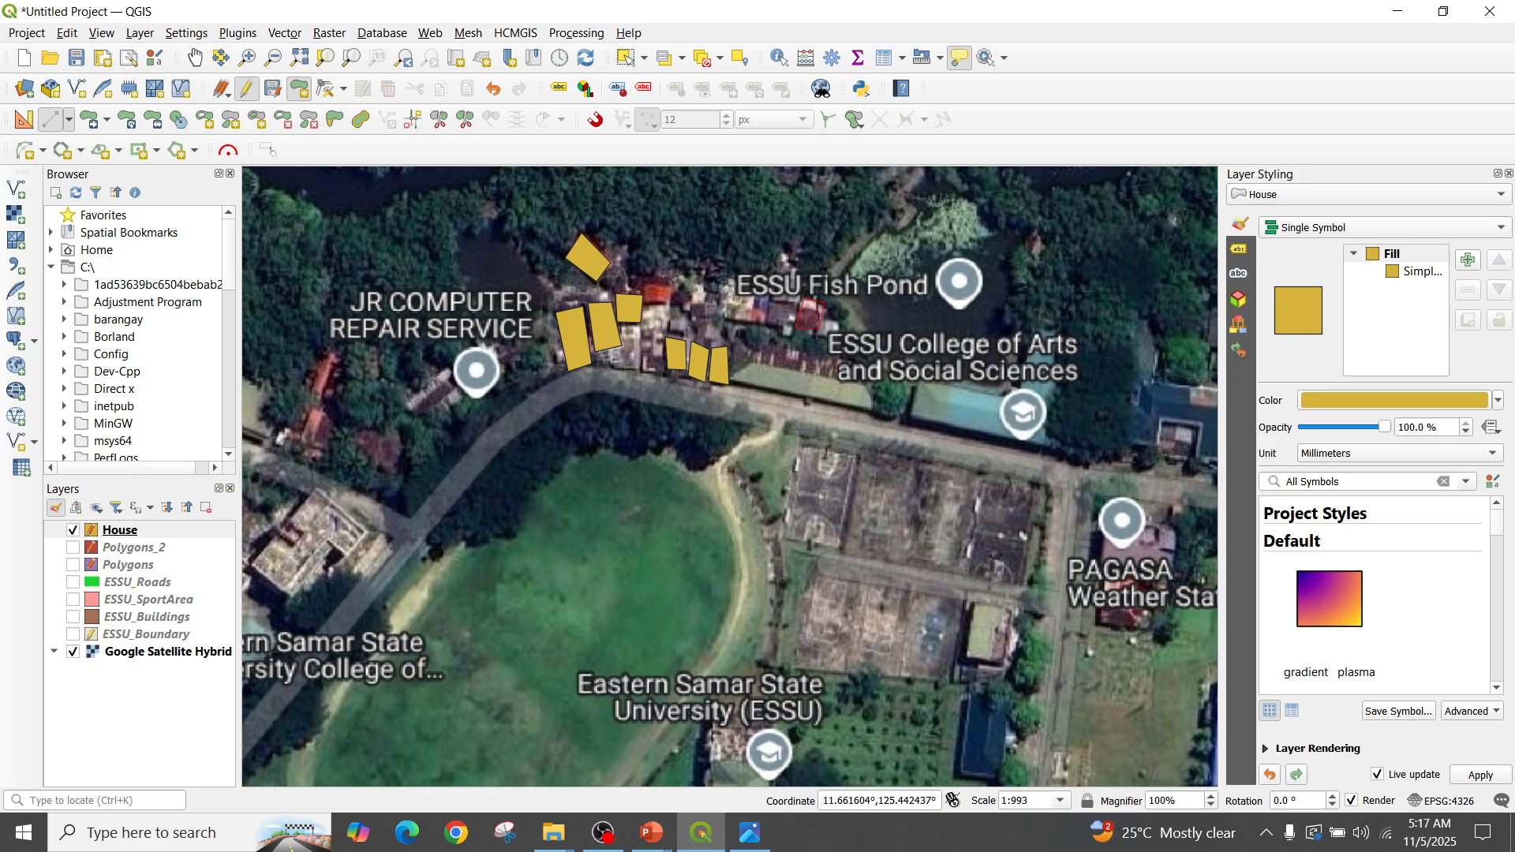
Digitize the red-roofed house beside the ESSU Fish Pond label, with id 8 and name house 8
{"action": "right_click", "coordinate": [808, 317]}
{"action": "type", "text": "8"}
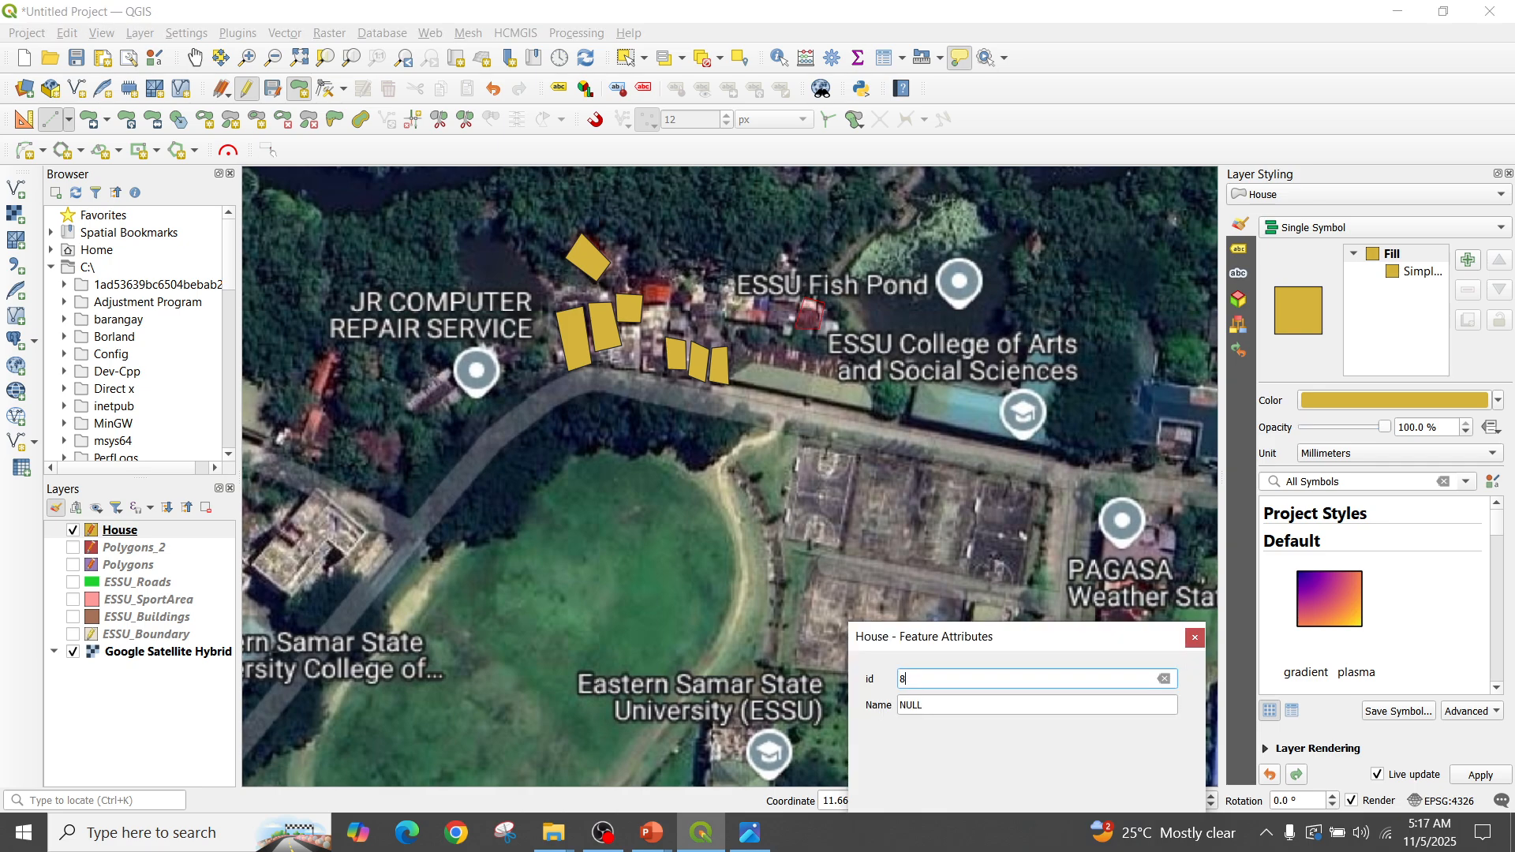
{"action": "key", "text": "Tab"}
{"action": "type", "text": "house 8"}
{"action": "key", "text": "Return"}
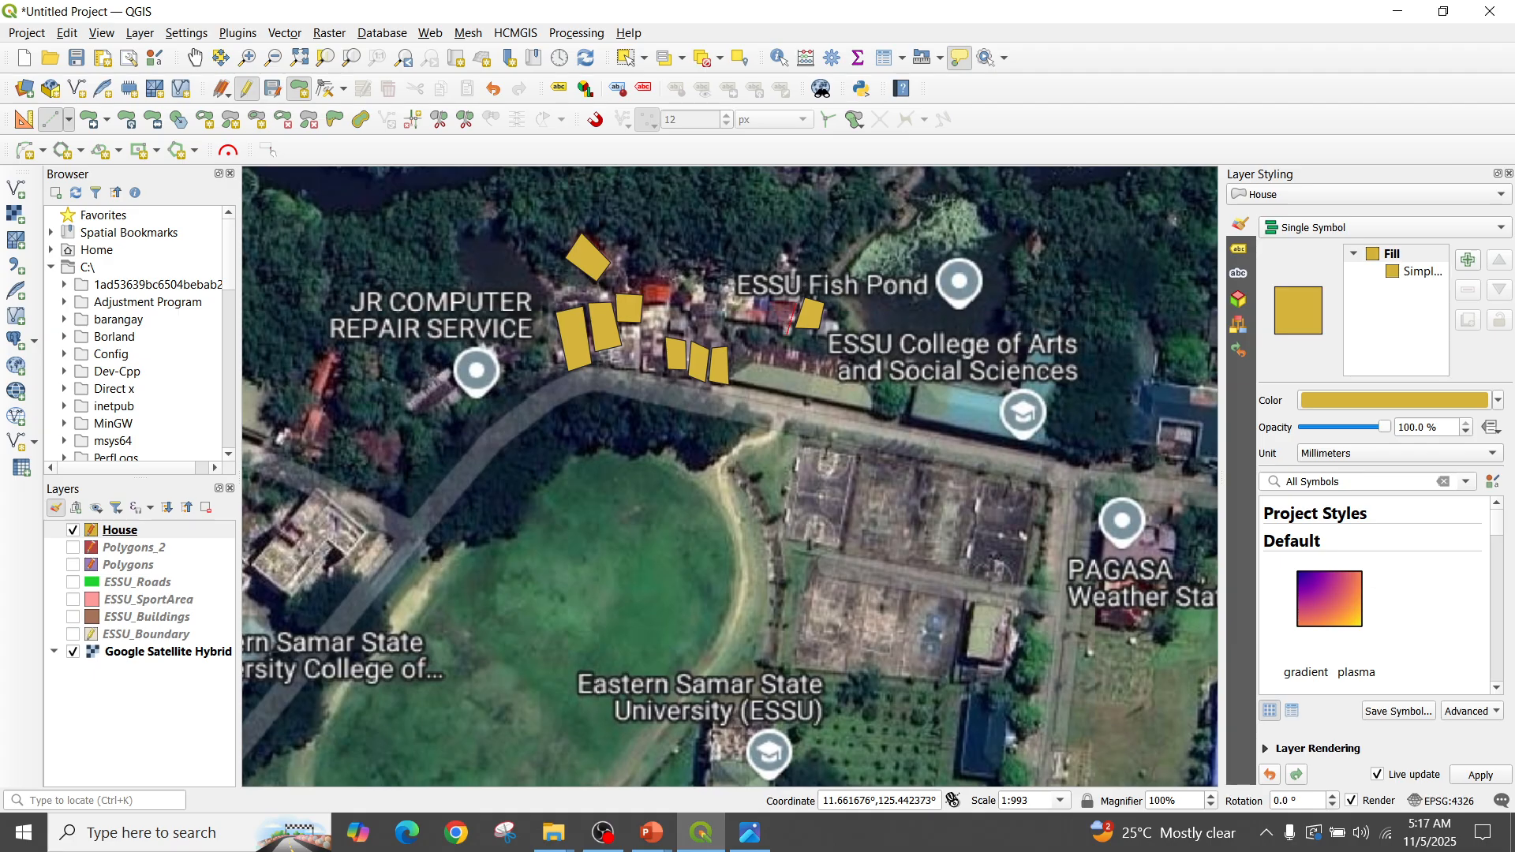
Digitize the house immediately west of the polygon near the fish pond, with id 9 and a House name
{"action": "right_click", "coordinate": [786, 329]}
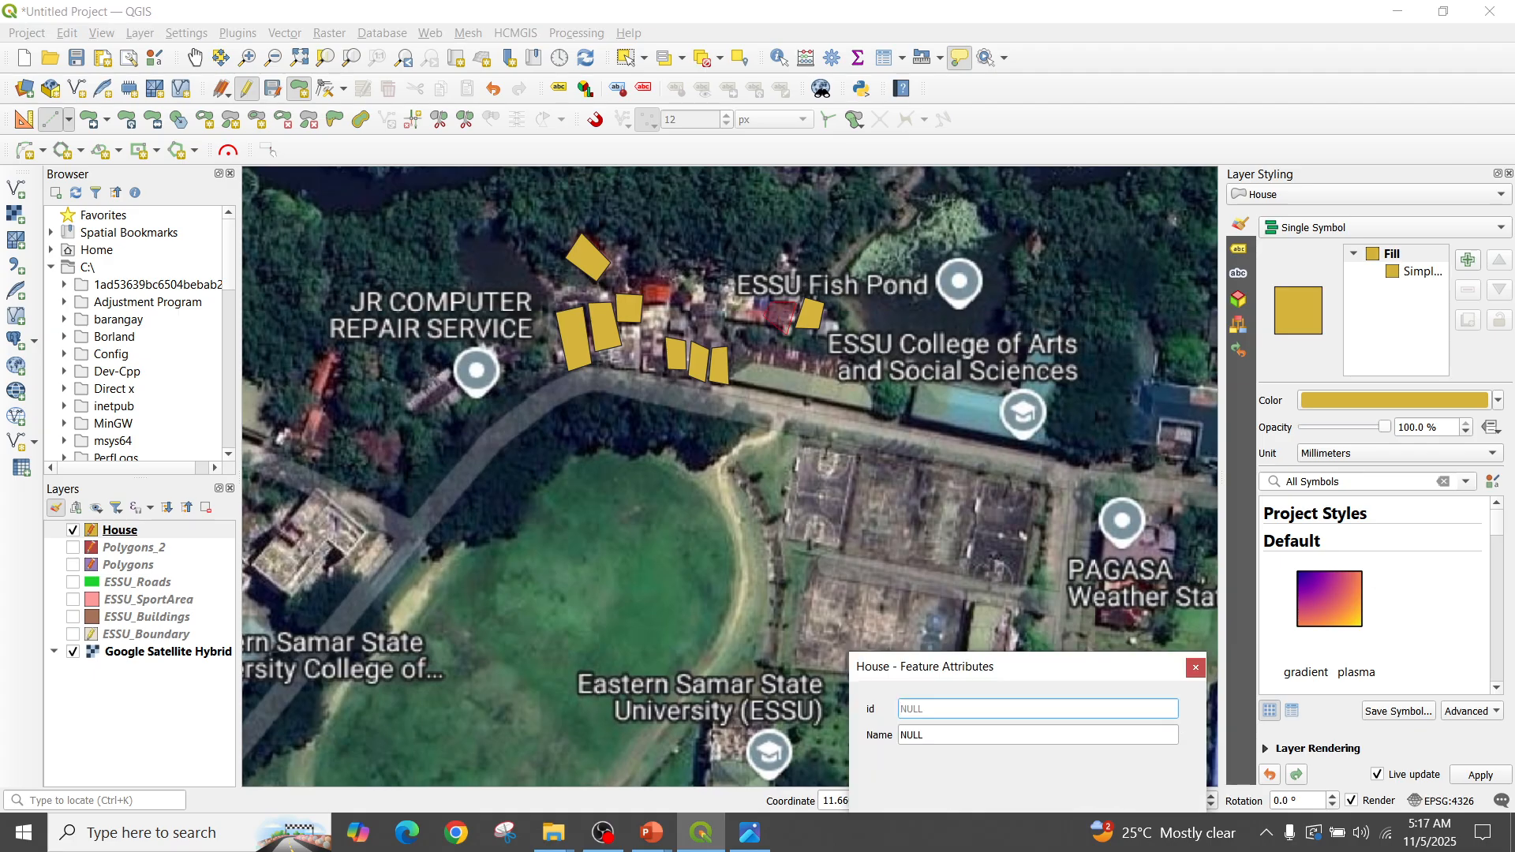
{"action": "type", "text": "9"}
{"action": "key", "text": "Tab"}
{"action": "type", "text": "Hoe"}
{"action": "type", "text": "use"}
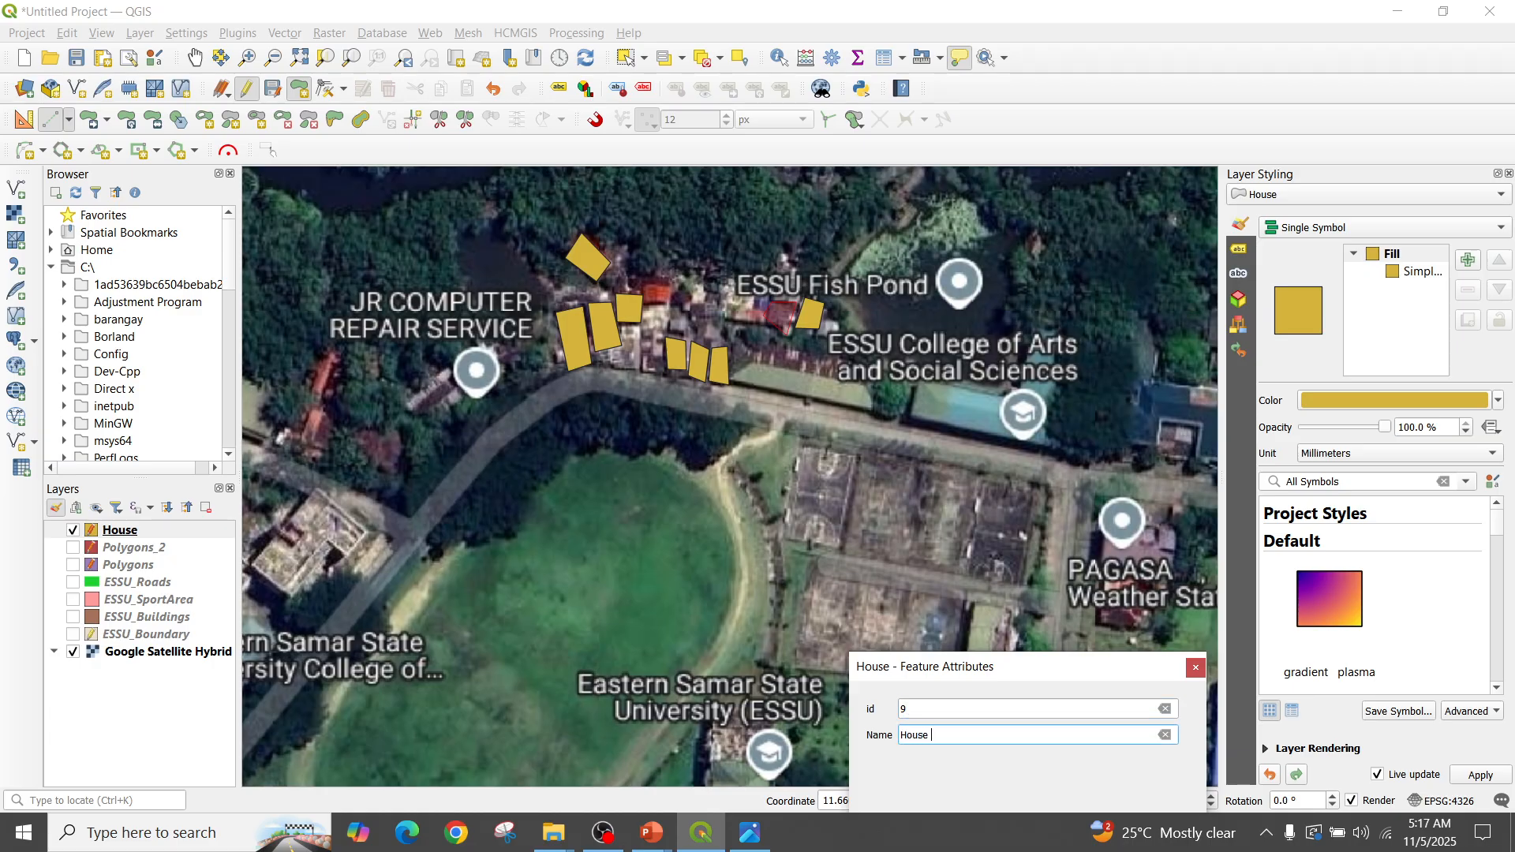
{"action": "key", "text": "Return"}
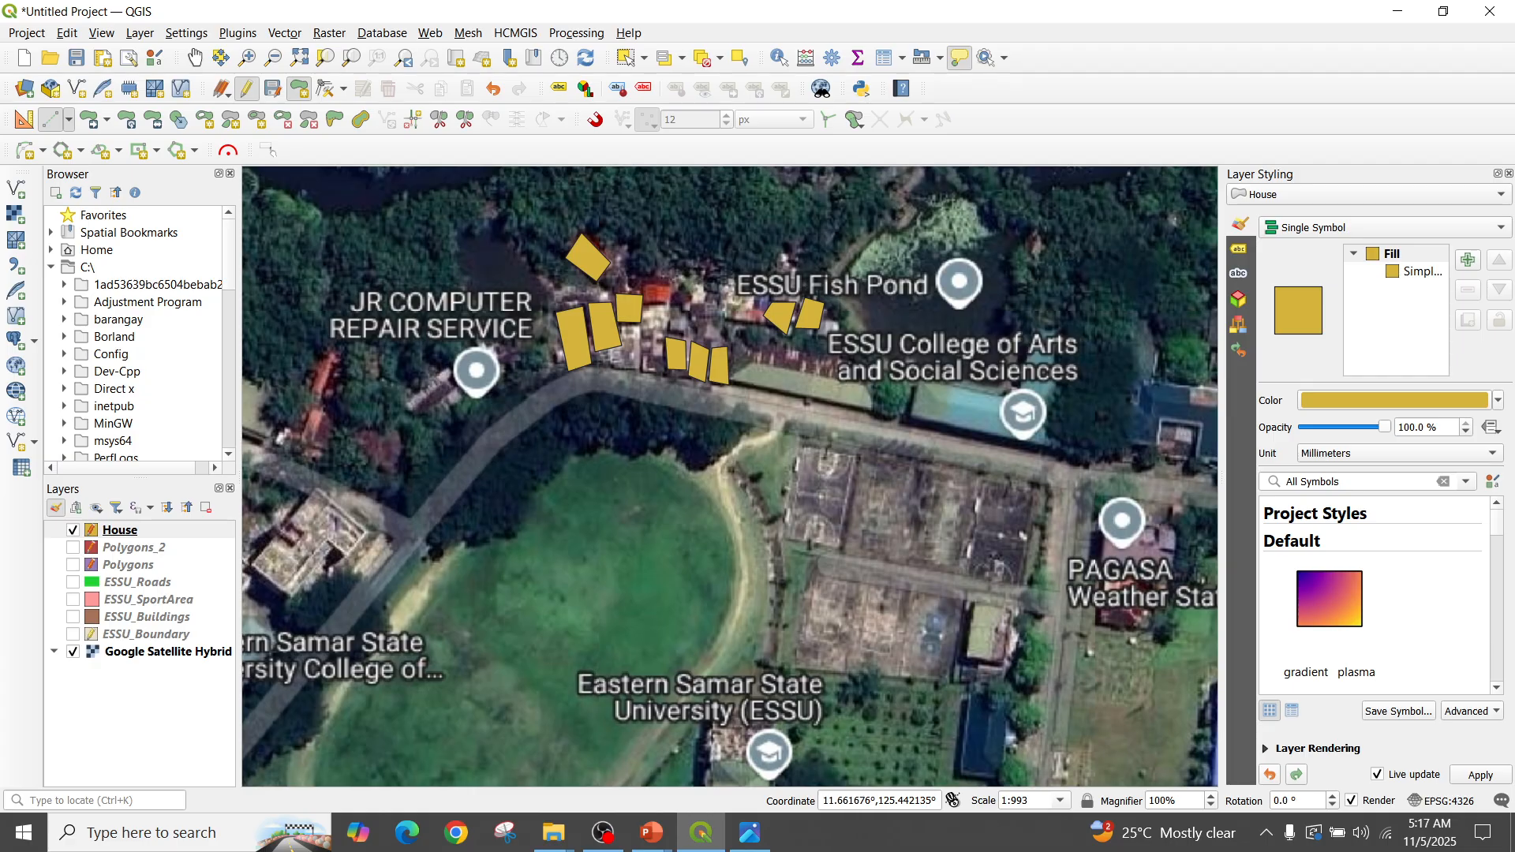
Digitize the small wide house north of the three roadside polygons, with id 9 and a House name
{"action": "left_click", "coordinate": [718, 299]}
{"action": "left_click", "coordinate": [718, 315]}
{"action": "left_click", "coordinate": [693, 319]}
{"action": "right_click", "coordinate": [693, 320]}
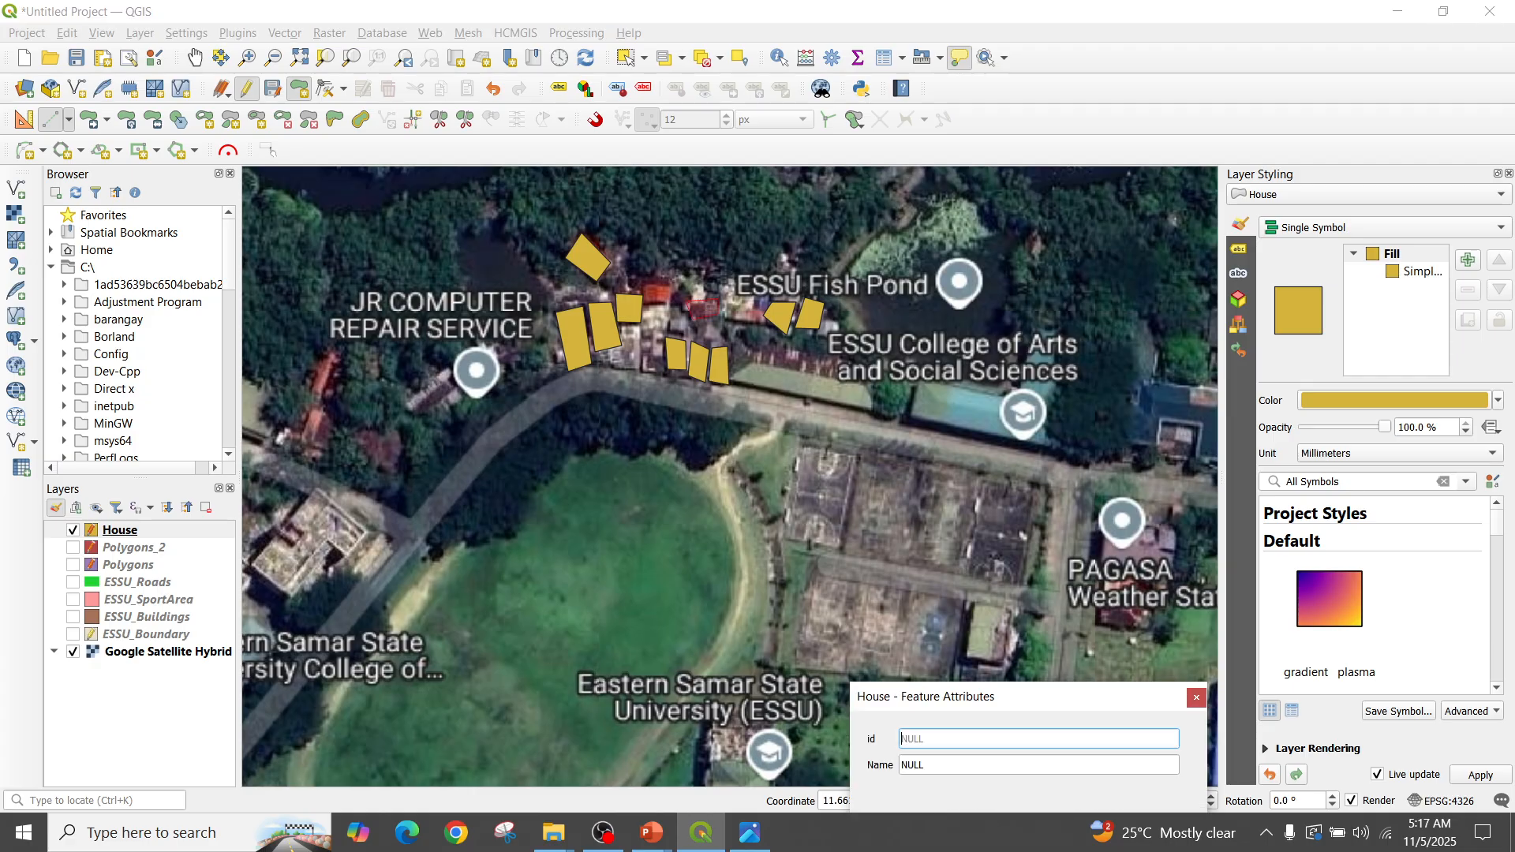
{"action": "type", "text": "9"}
{"action": "key", "text": "Tab"}
{"action": "type", "text": "House"}
{"action": "key", "text": "Return"}
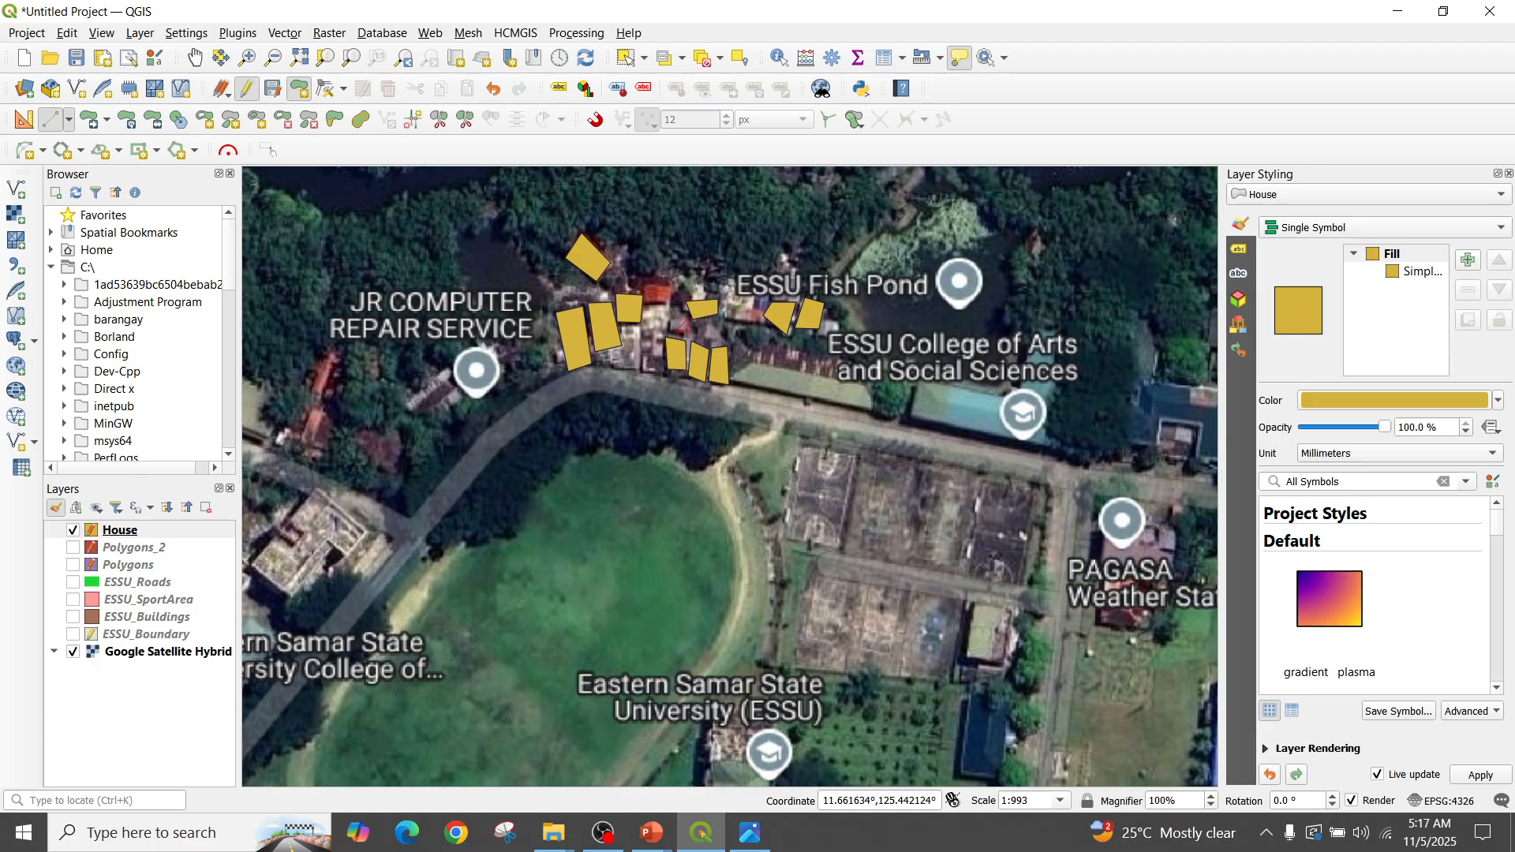
Digitize the tiny house just southwest of the last polygon, with id 10 and name House 10
{"action": "right_click", "coordinate": [682, 325]}
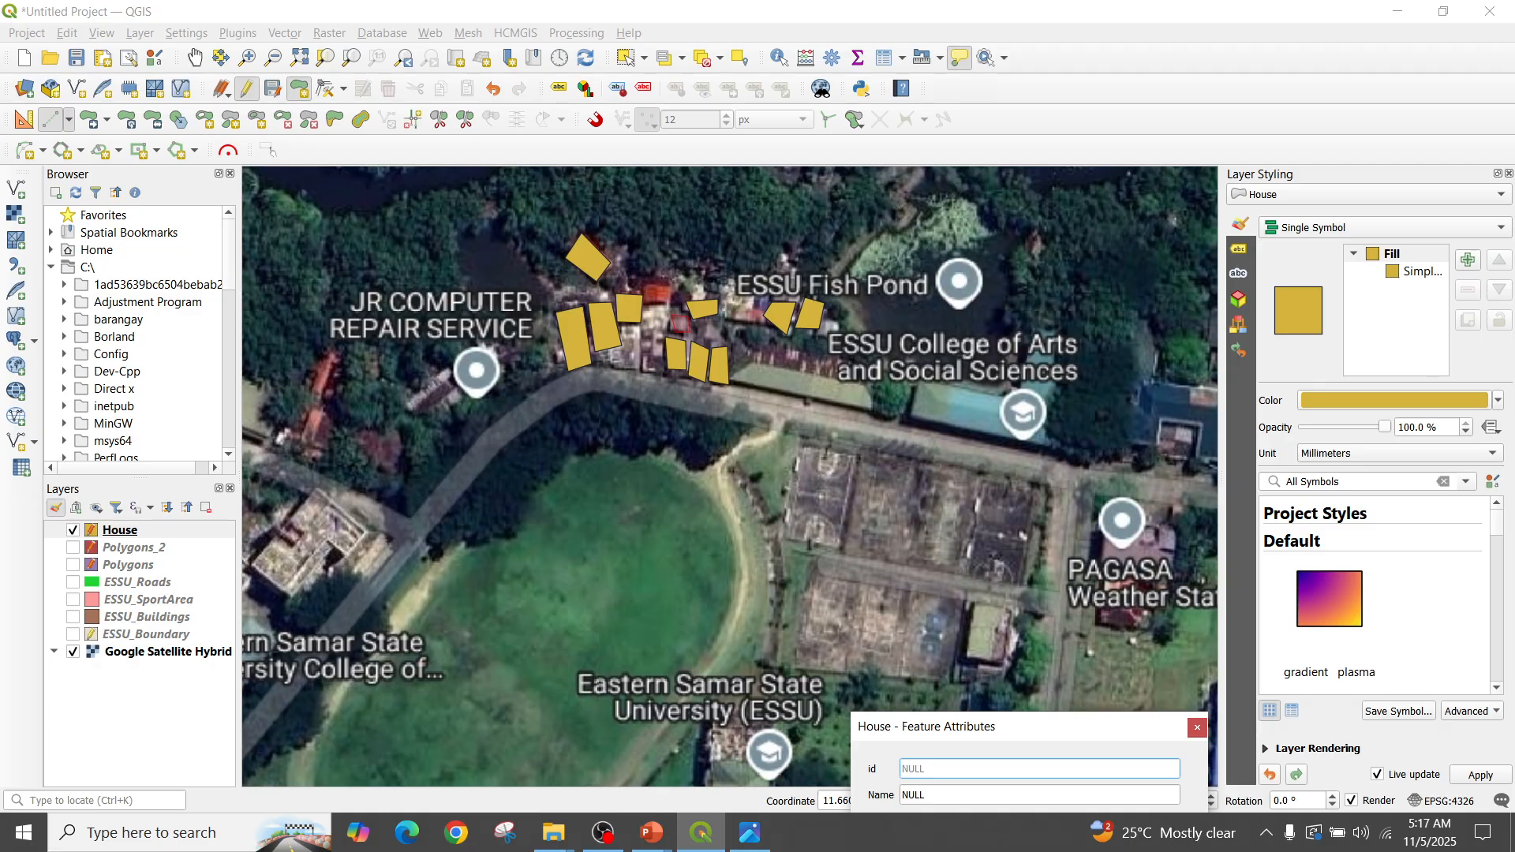
{"action": "type", "text": "10"}
{"action": "key", "text": "Tab"}
{"action": "type", "text": "Hous"}
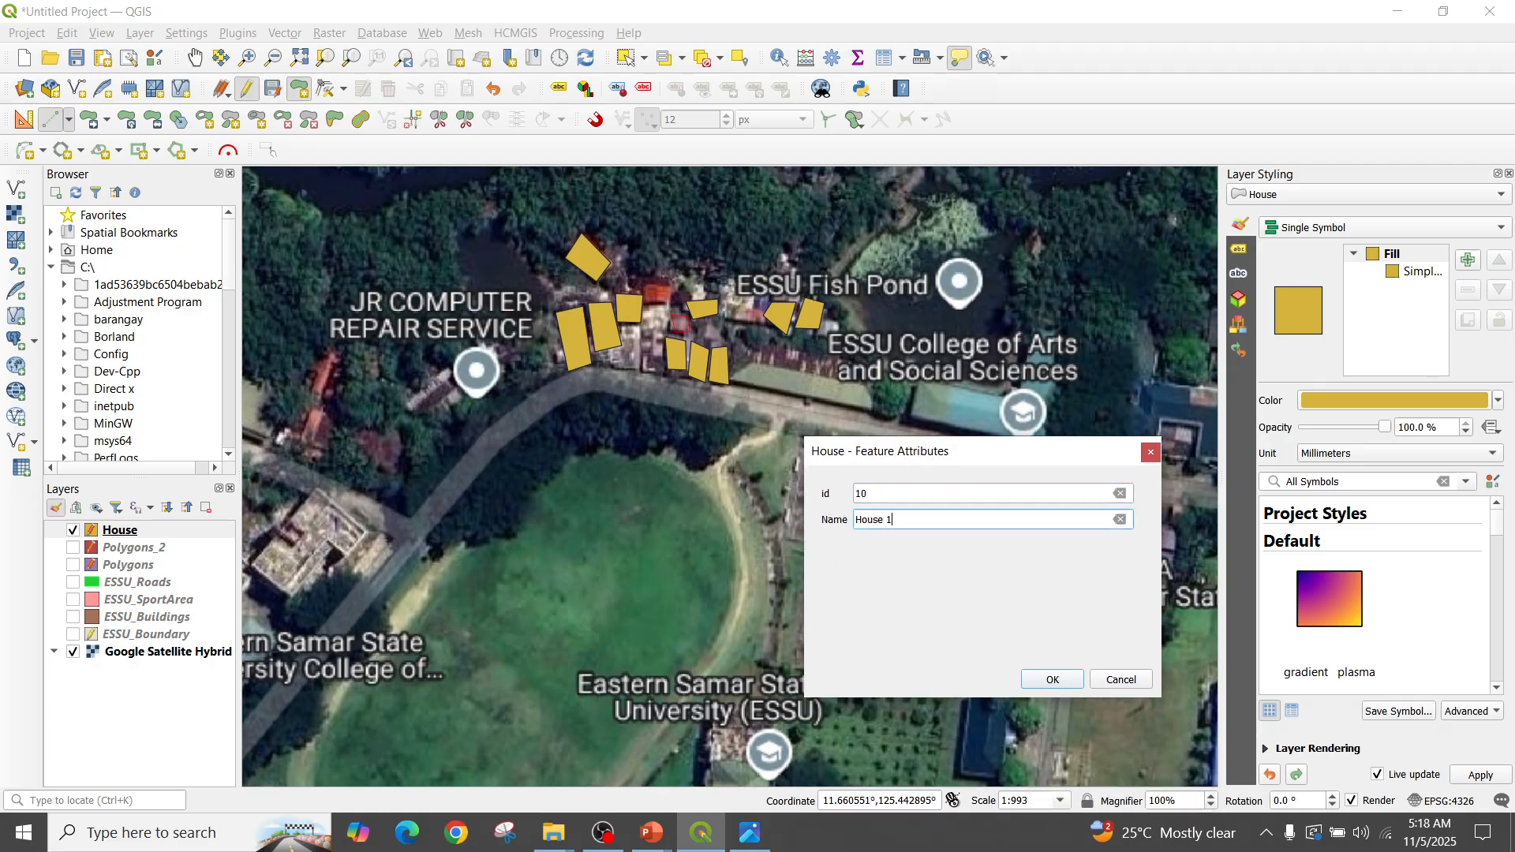
{"action": "type", "text": "e 10"}
{"action": "key", "text": "Return"}
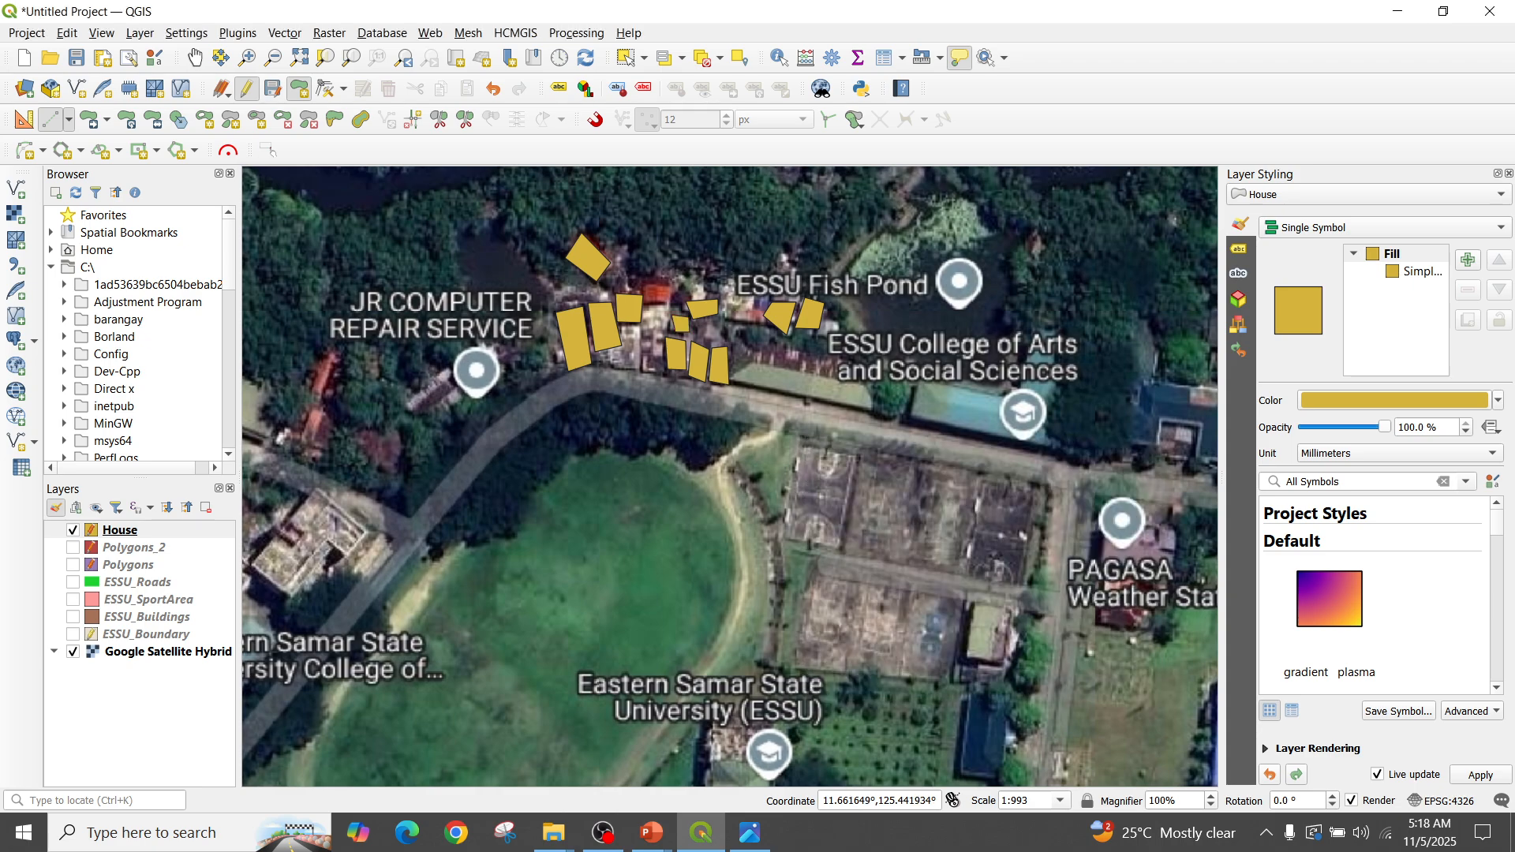
Digitize the house between House 5 and the three roadside polygons, with id 11 and a House name
{"action": "left_click", "coordinate": [631, 325]}
{"action": "left_click", "coordinate": [654, 329]}
{"action": "left_click", "coordinate": [652, 371]}
{"action": "left_click", "coordinate": [628, 369]}
{"action": "right_click", "coordinate": [628, 369]}
{"action": "type", "text": "11"}
{"action": "key", "text": "Tab"}
{"action": "type", "text": "House"}
{"action": "key", "text": "Return"}
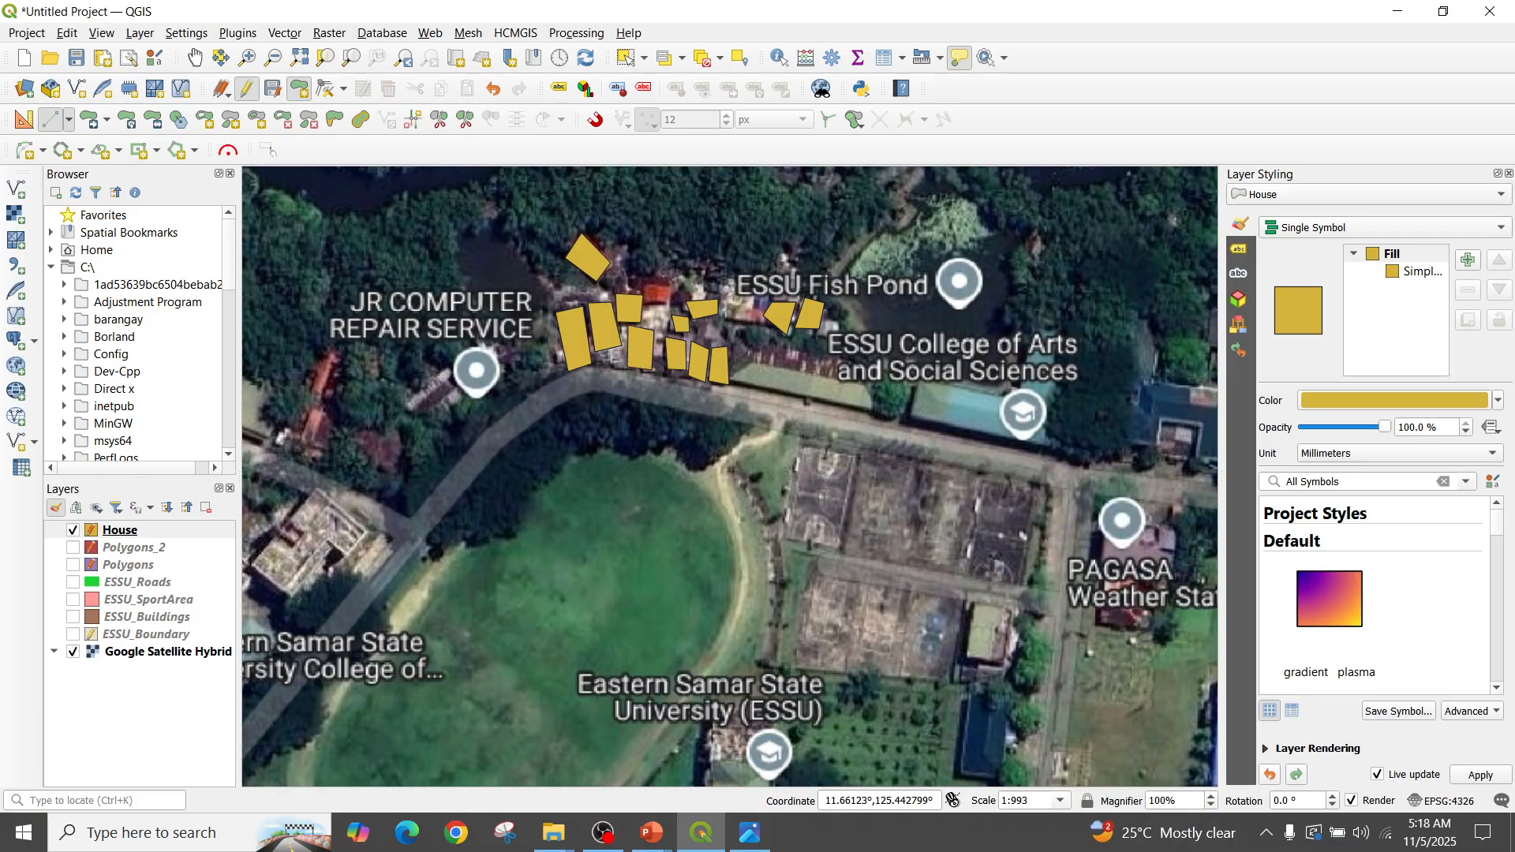
Digitize the house north of the road and southwest of JR Computer Repair Service, with id 14 and a House name
{"action": "left_click", "coordinate": [195, 58]}
{"action": "left_click_drag", "start_coordinate": [422, 442], "coordinate": [887, 369]}
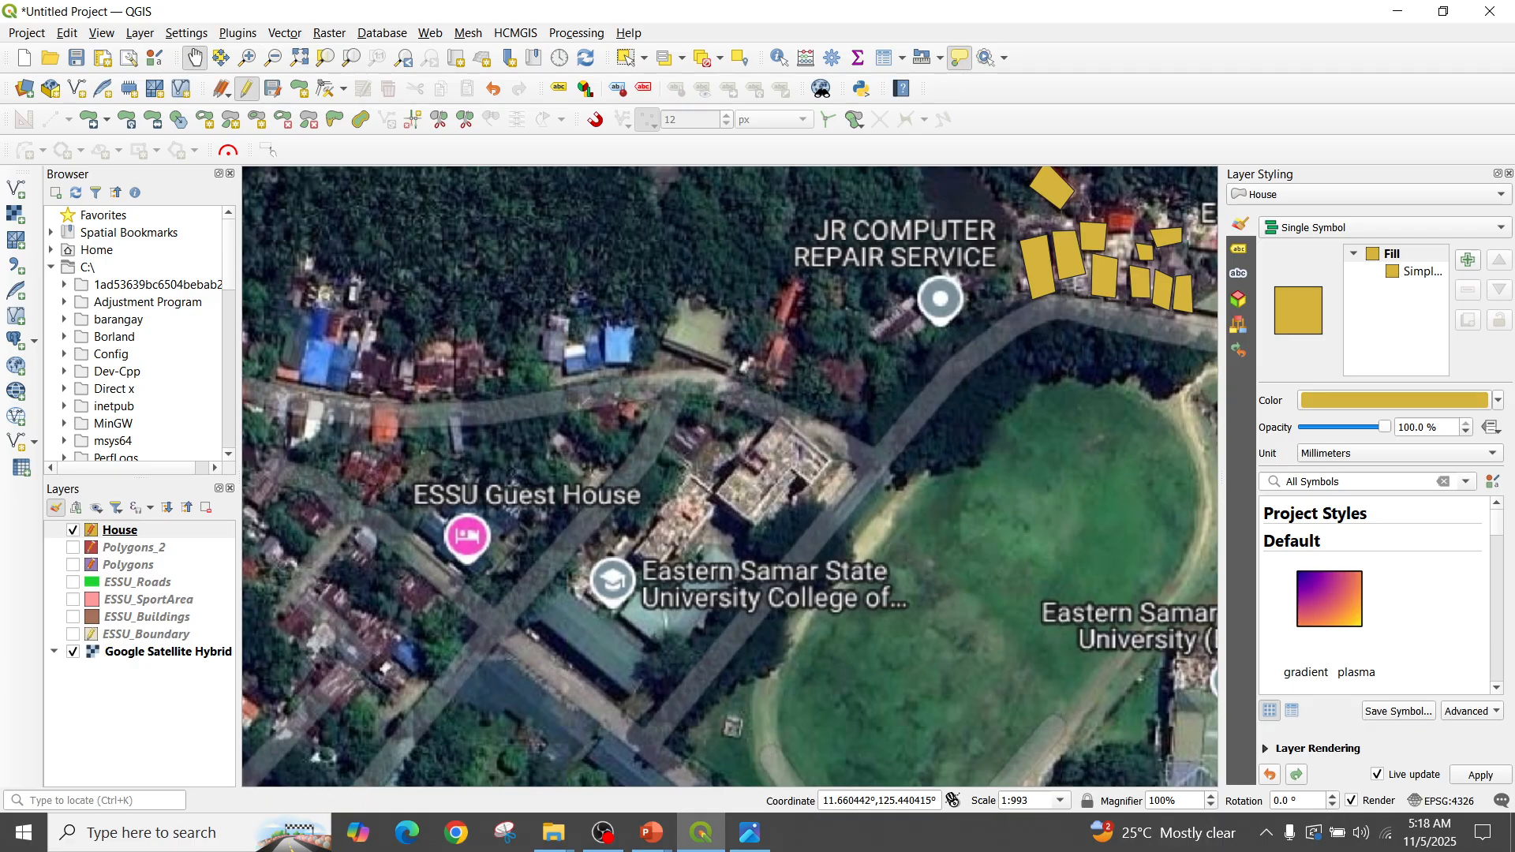
{"action": "left_click_drag", "start_coordinate": [886, 370], "coordinate": [783, 384]}
{"action": "left_click", "coordinate": [299, 89]}
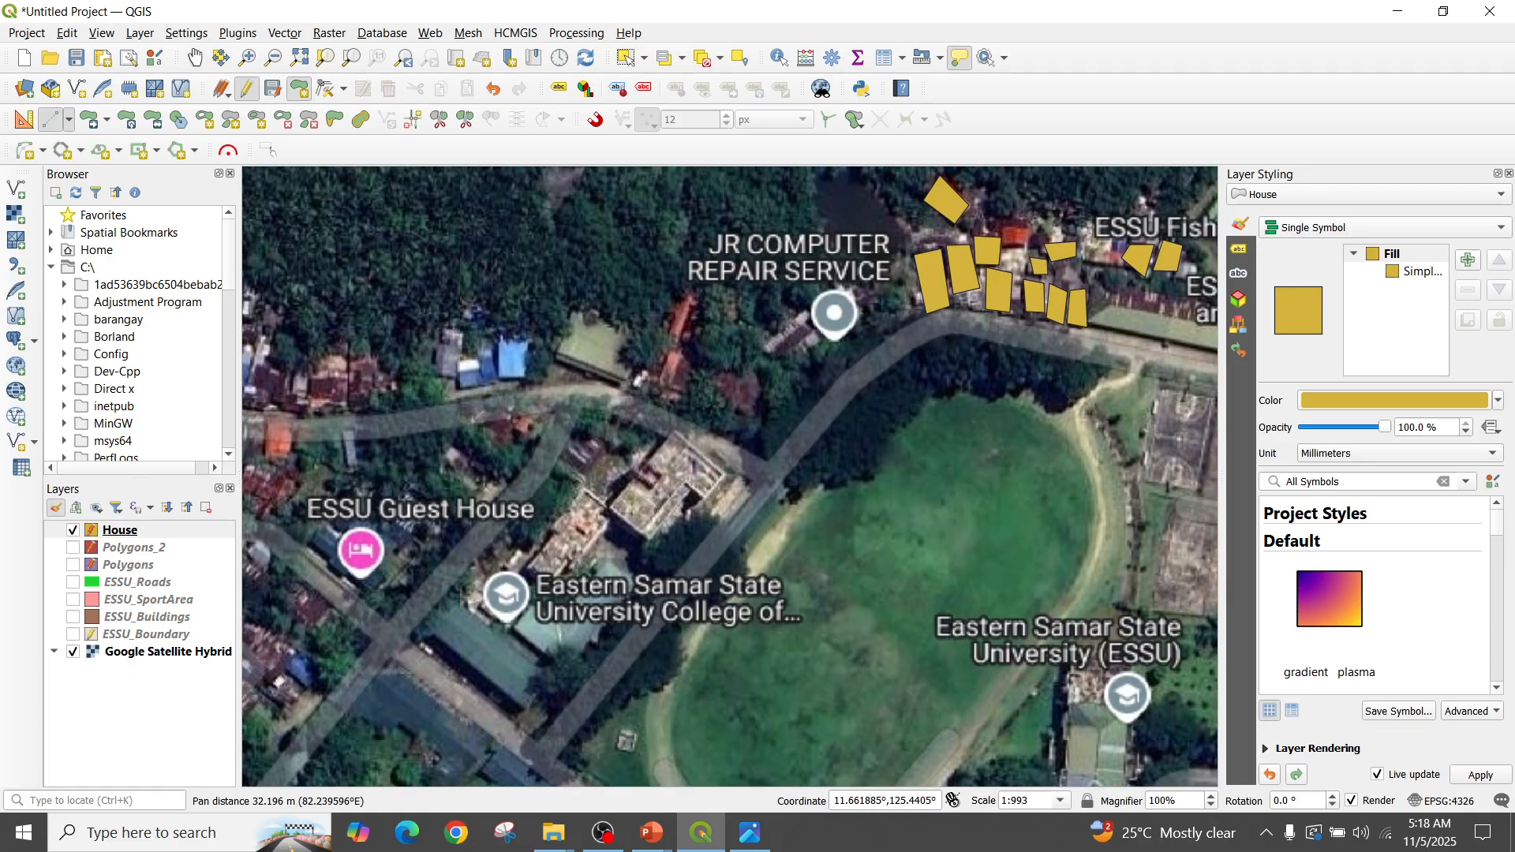
{"action": "left_click", "coordinate": [764, 414]}
{"action": "left_click", "coordinate": [774, 372]}
{"action": "left_click", "coordinate": [723, 361]}
{"action": "left_click", "coordinate": [712, 396]}
{"action": "right_click", "coordinate": [713, 396]}
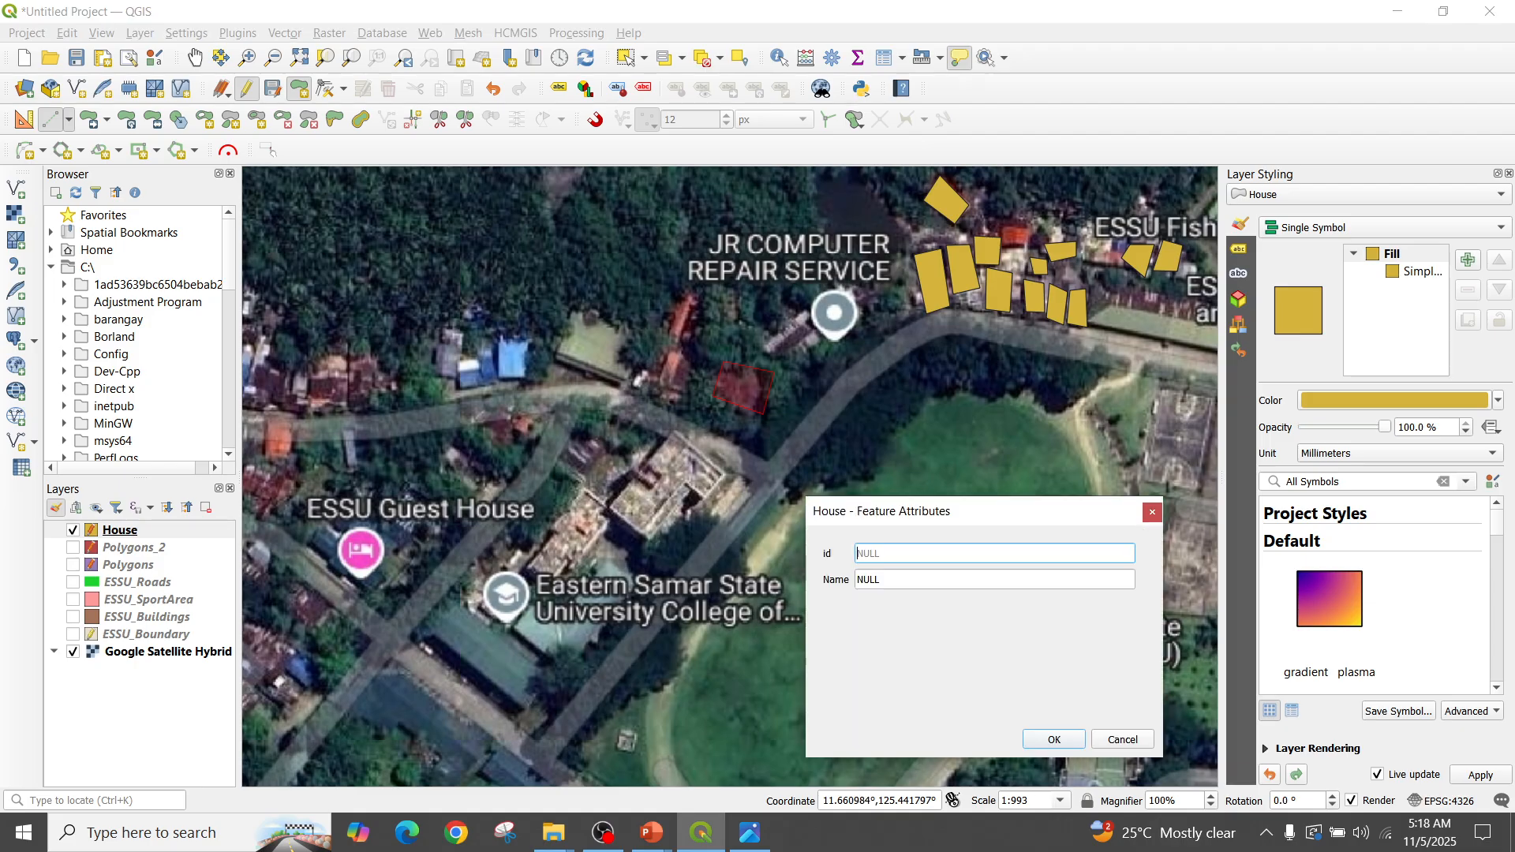
{"action": "type", "text": "14"}
{"action": "key", "text": "Tab"}
{"action": "type", "text": "Hous"}
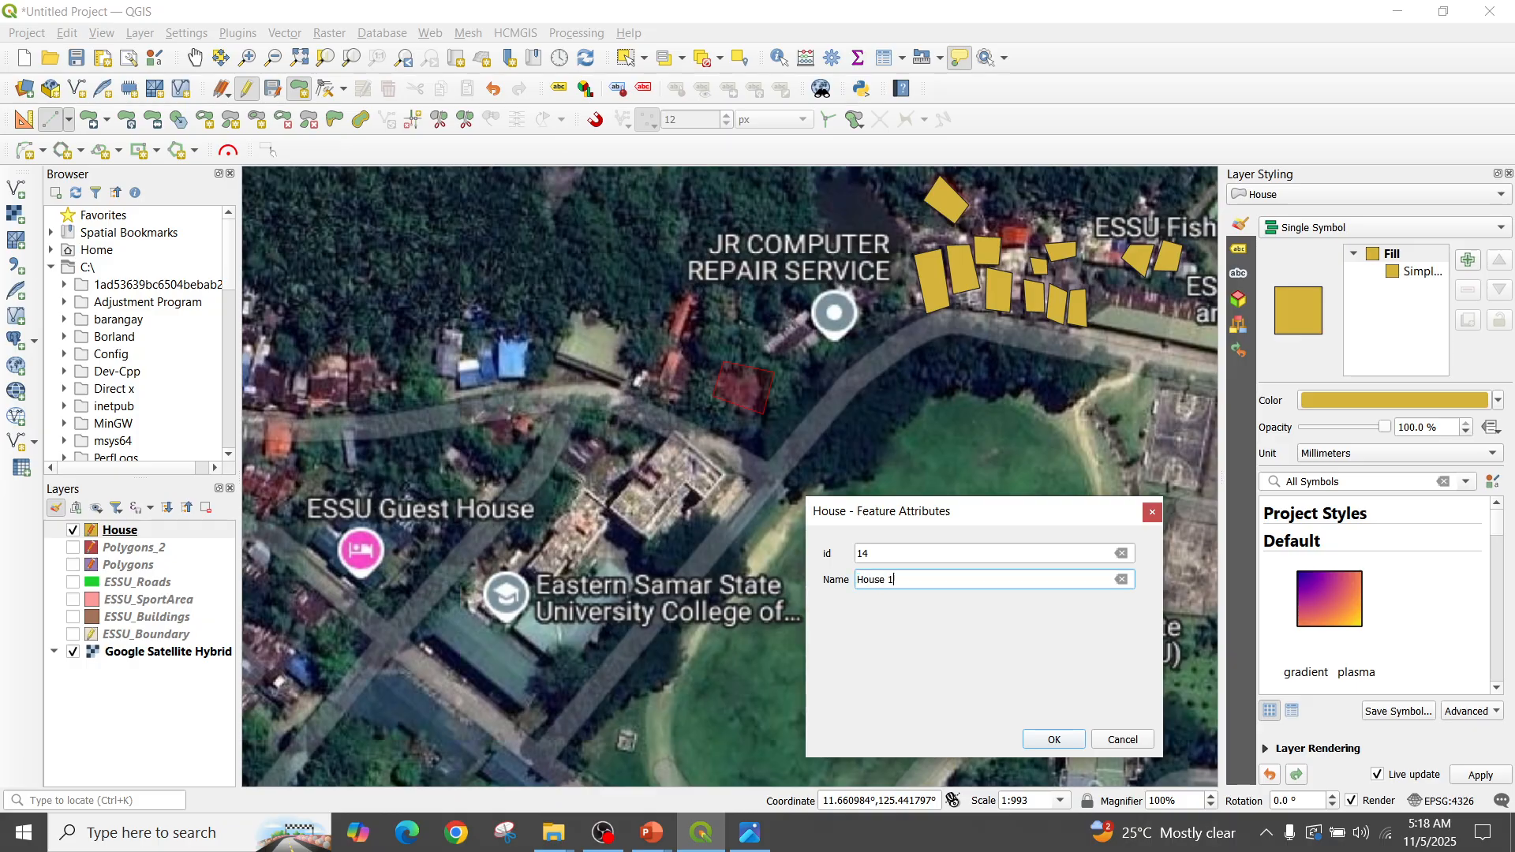
{"action": "key", "text": "Return"}
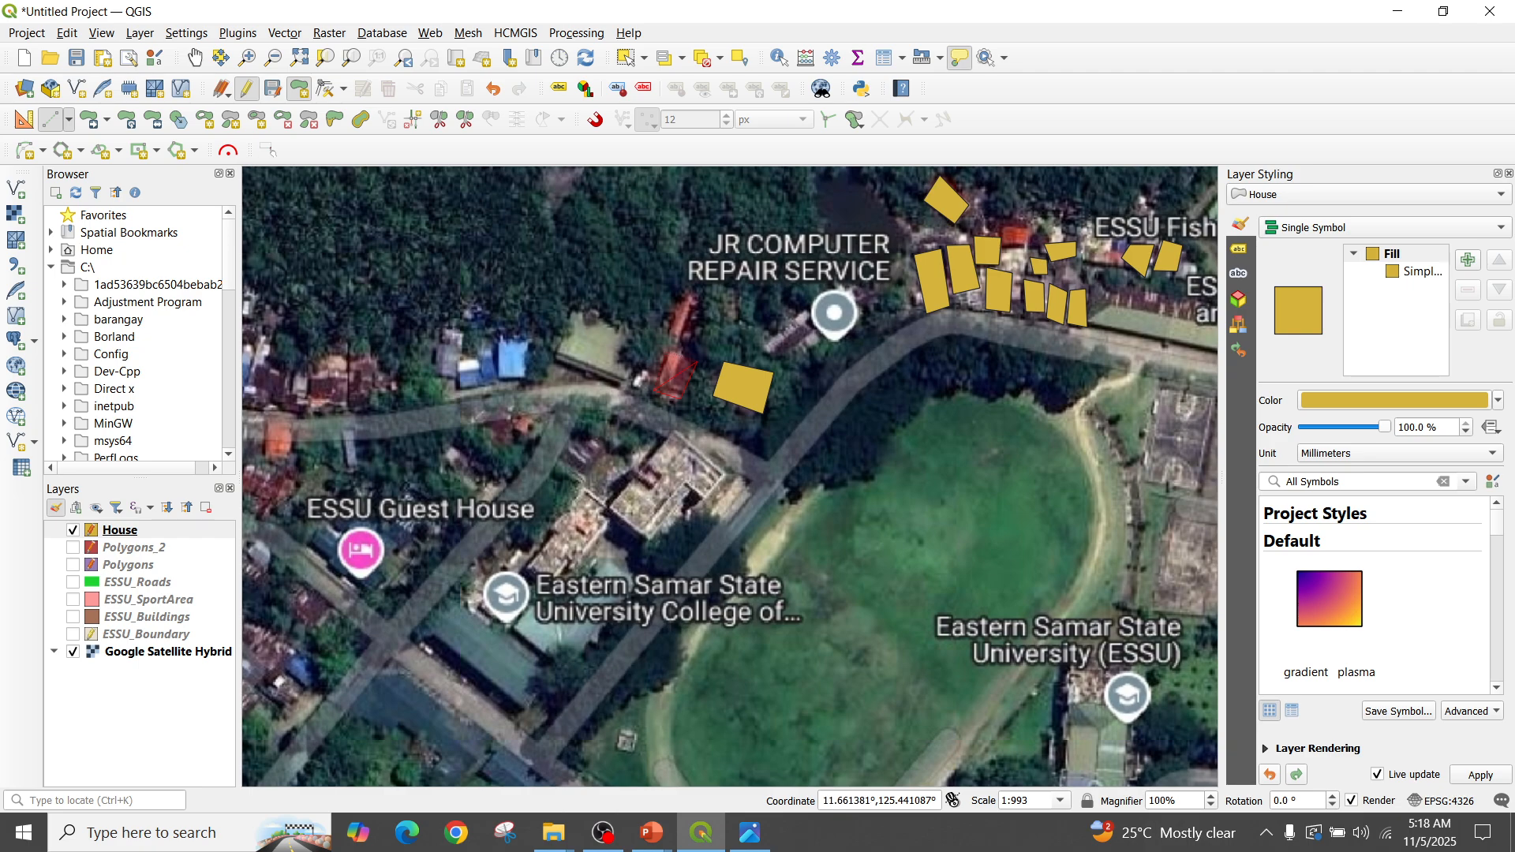
Digitize the red-roofed house immediately west of the id 14 polygon, with id 15 and a House name
{"action": "right_click", "coordinate": [655, 392]}
{"action": "type", "text": "15"}
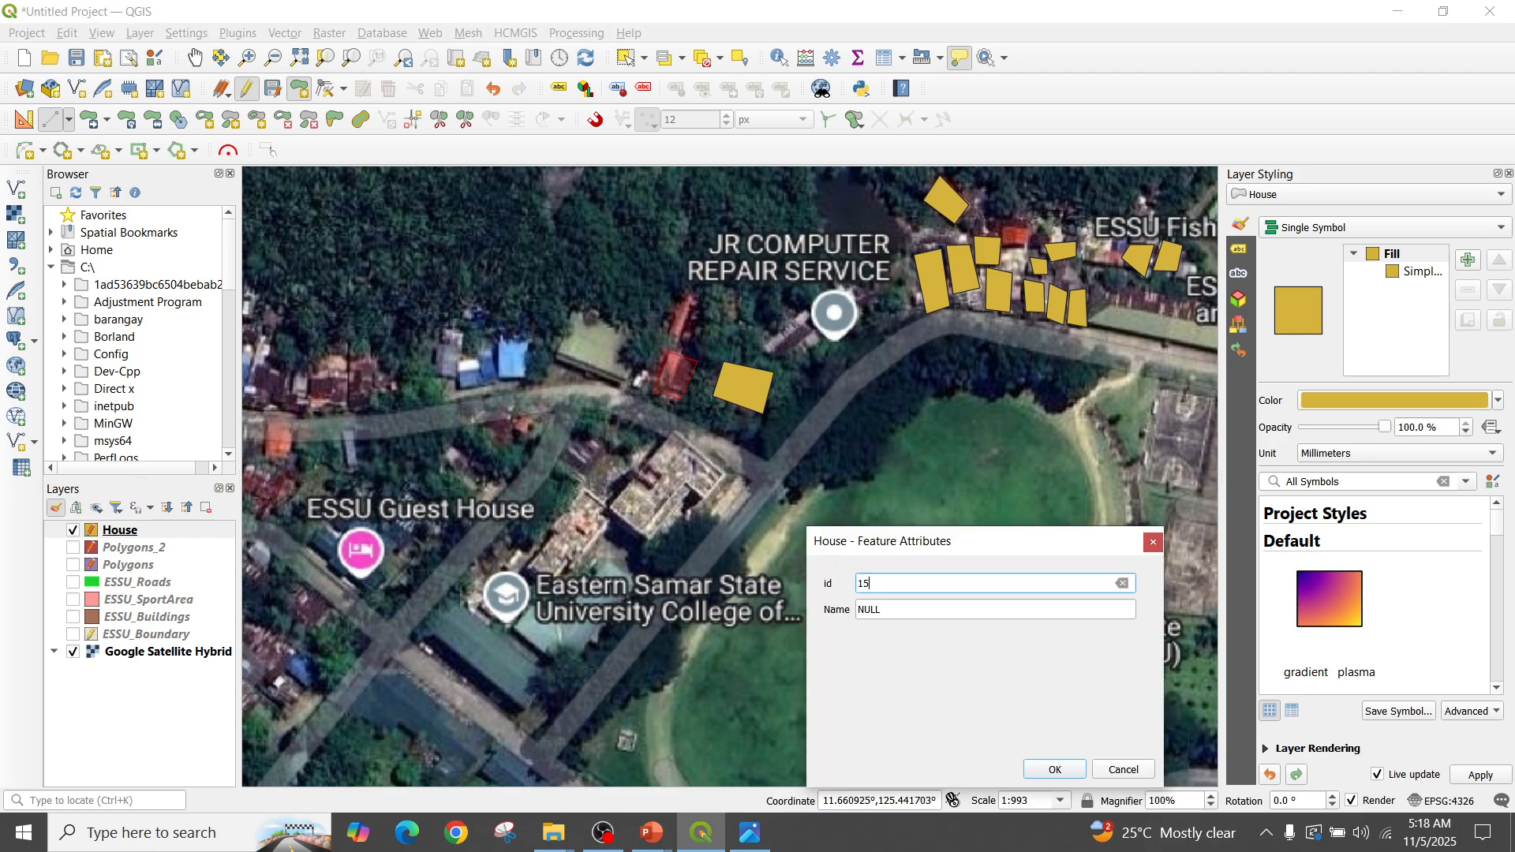
{"action": "key", "text": "Tab"}
{"action": "type", "text": "House"}
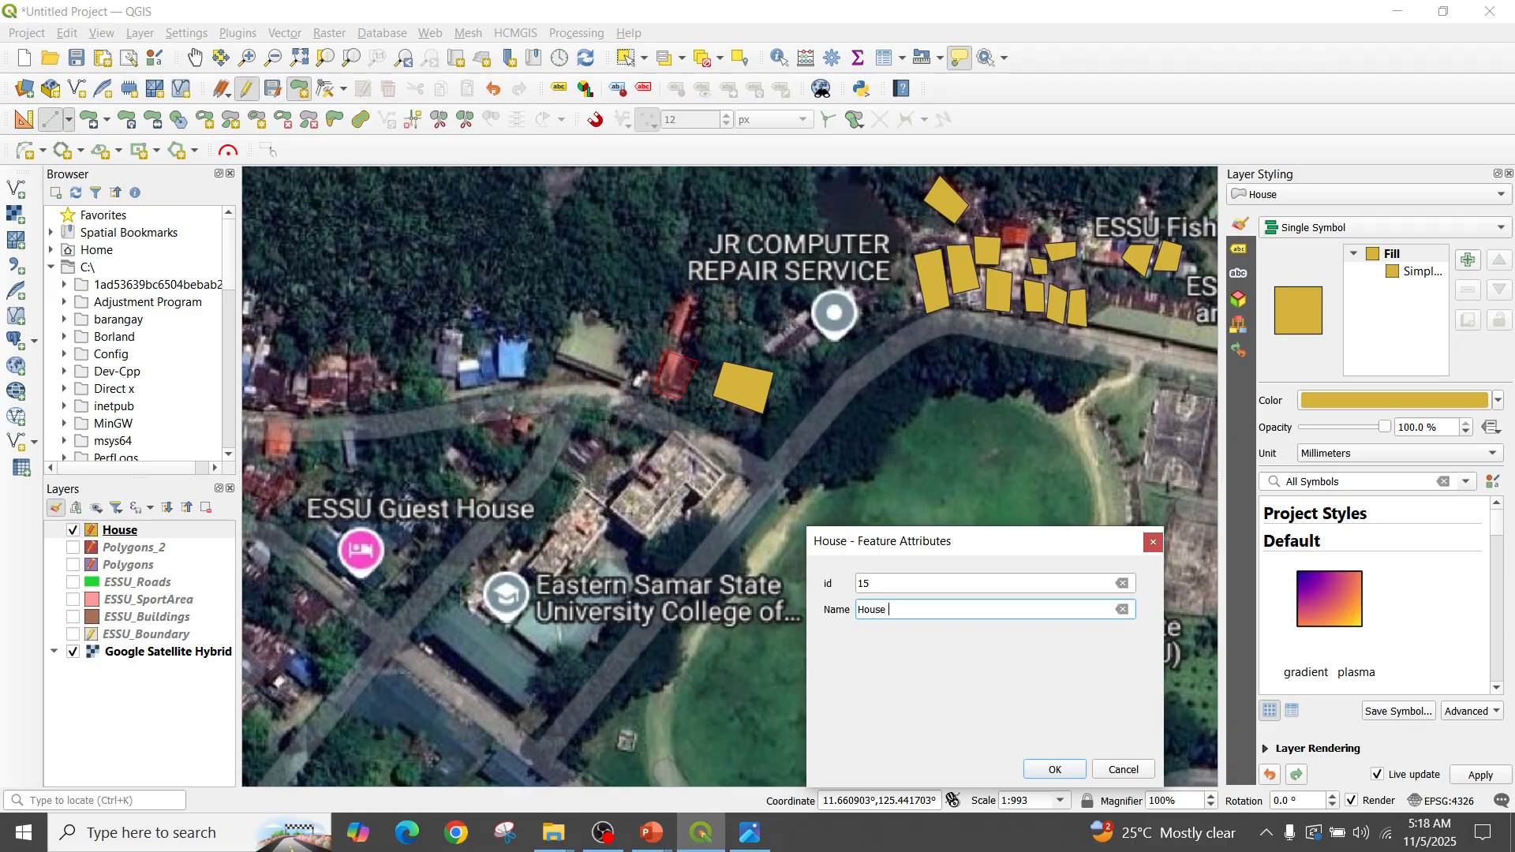
{"action": "key", "text": "Return"}
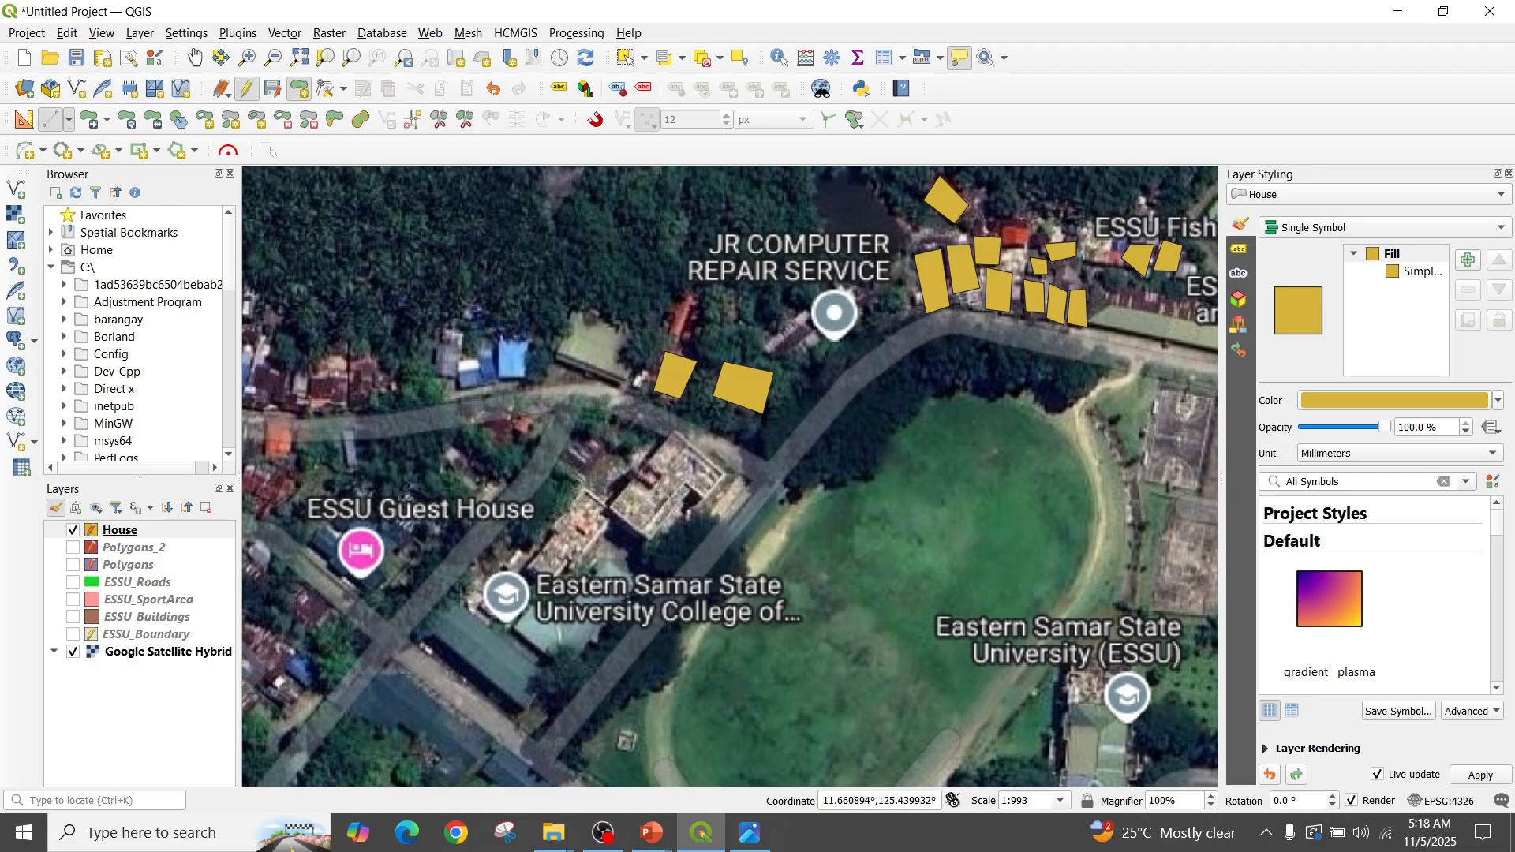
Show the ESSU_Buildings layer and digitize the blue-roofed house west of its northernmost roadside building, with id 16 and name House 16
{"action": "left_click", "coordinate": [72, 617]}
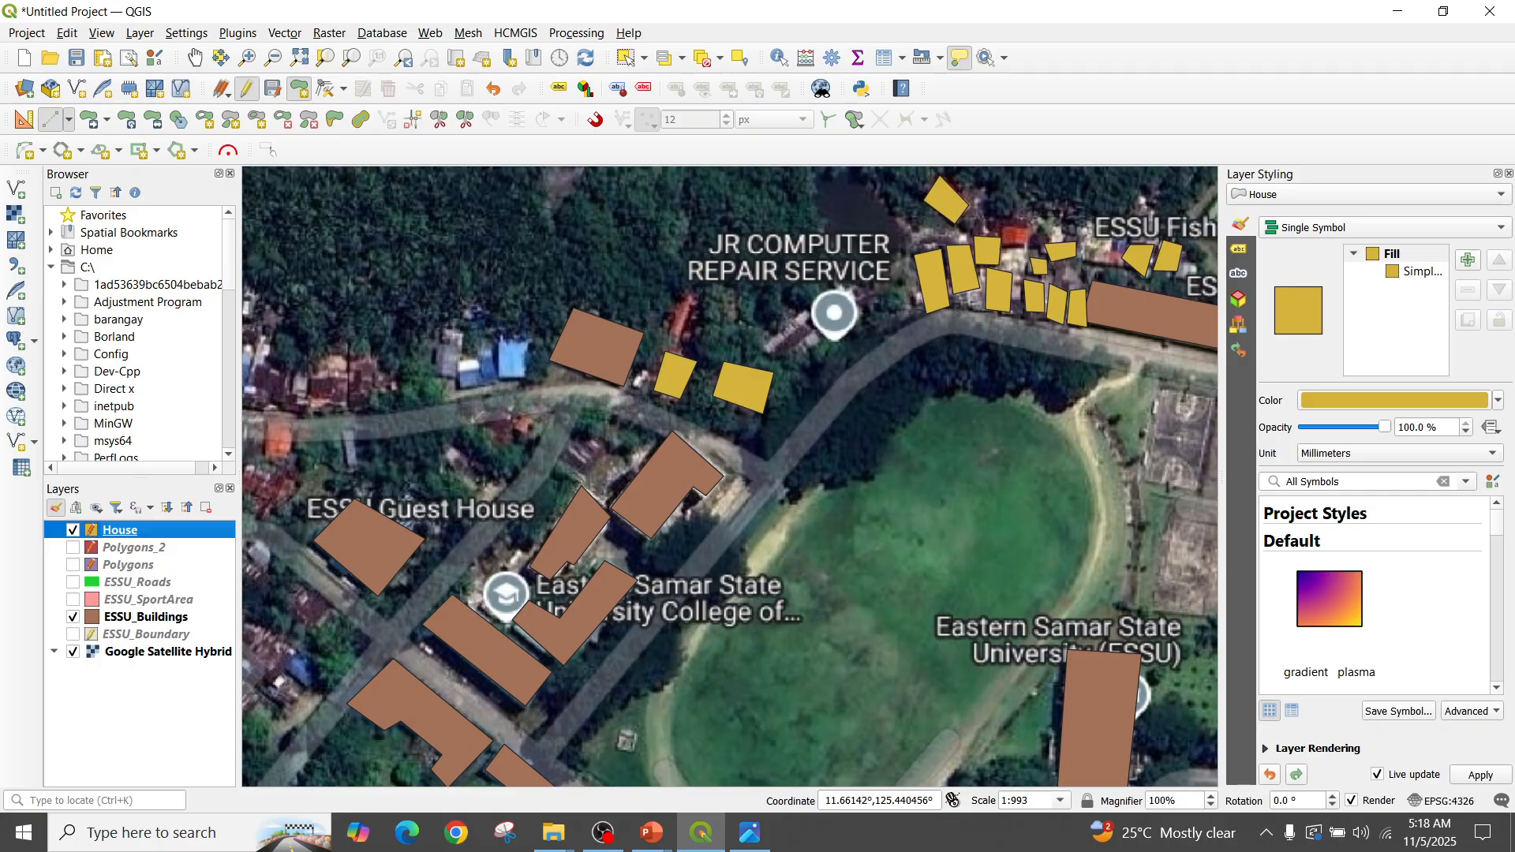
{"action": "left_click", "coordinate": [514, 352]}
{"action": "left_click", "coordinate": [534, 327]}
{"action": "left_click", "coordinate": [530, 374]}
{"action": "left_click", "coordinate": [490, 386]}
{"action": "right_click", "coordinate": [490, 386]}
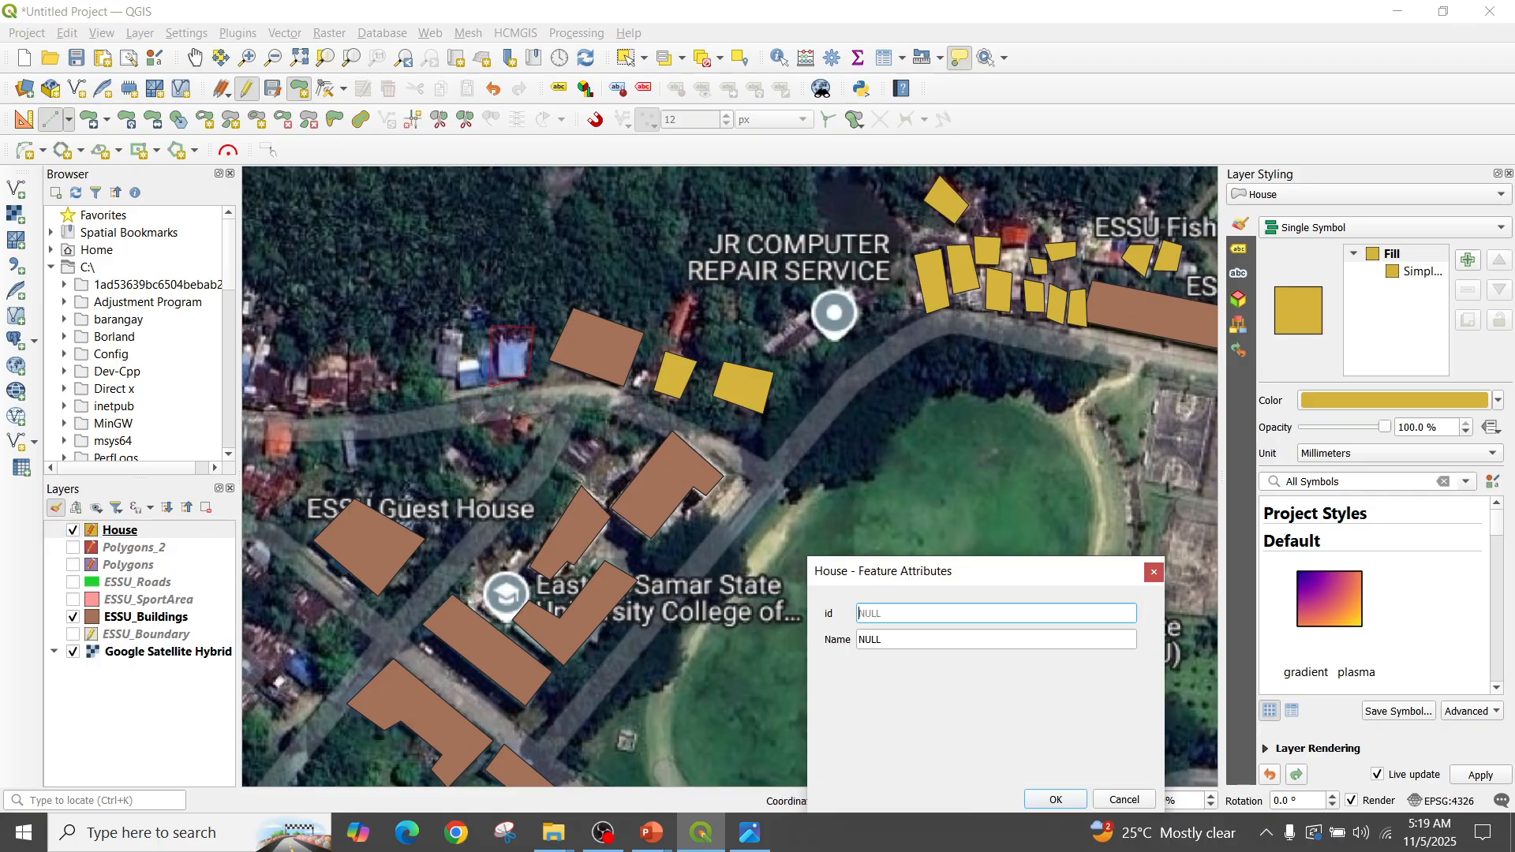
{"action": "type", "text": "16"}
{"action": "key", "text": "Tab"}
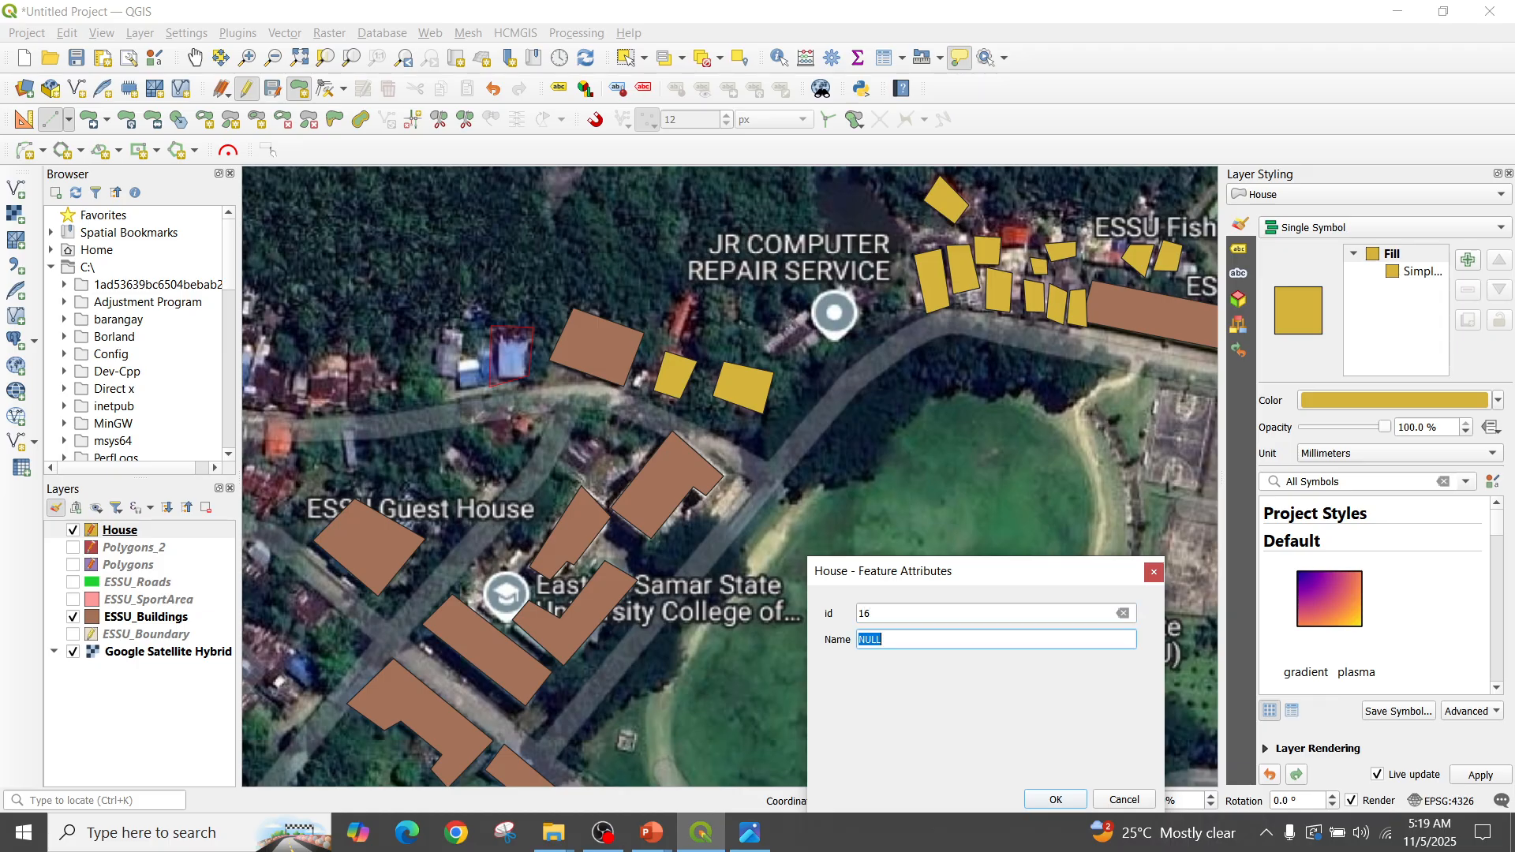
{"action": "type", "text": "House 16"}
{"action": "key", "text": "Return"}
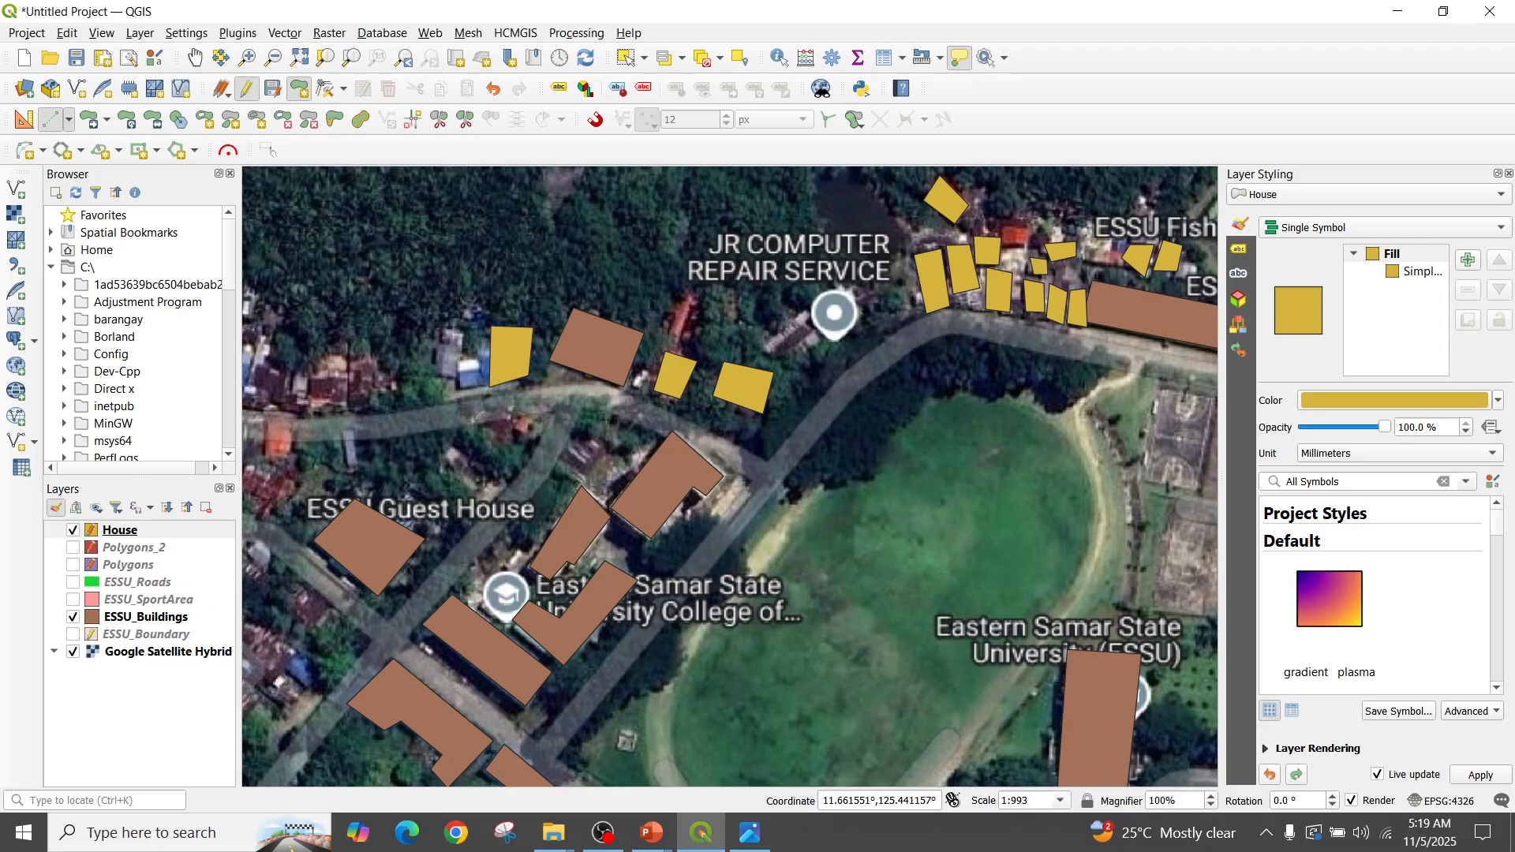
Digitize the red-roofed house just north of the id 15 polygon, with id 17 and a House name
{"action": "left_click", "coordinate": [689, 289]}
{"action": "left_click", "coordinate": [725, 300]}
{"action": "left_click", "coordinate": [697, 347]}
{"action": "left_click", "coordinate": [680, 344]}
{"action": "right_click", "coordinate": [680, 344]}
{"action": "type", "text": "17"}
{"action": "key", "text": "Tab"}
{"action": "type", "text": "House"}
{"action": "key", "text": "Return"}
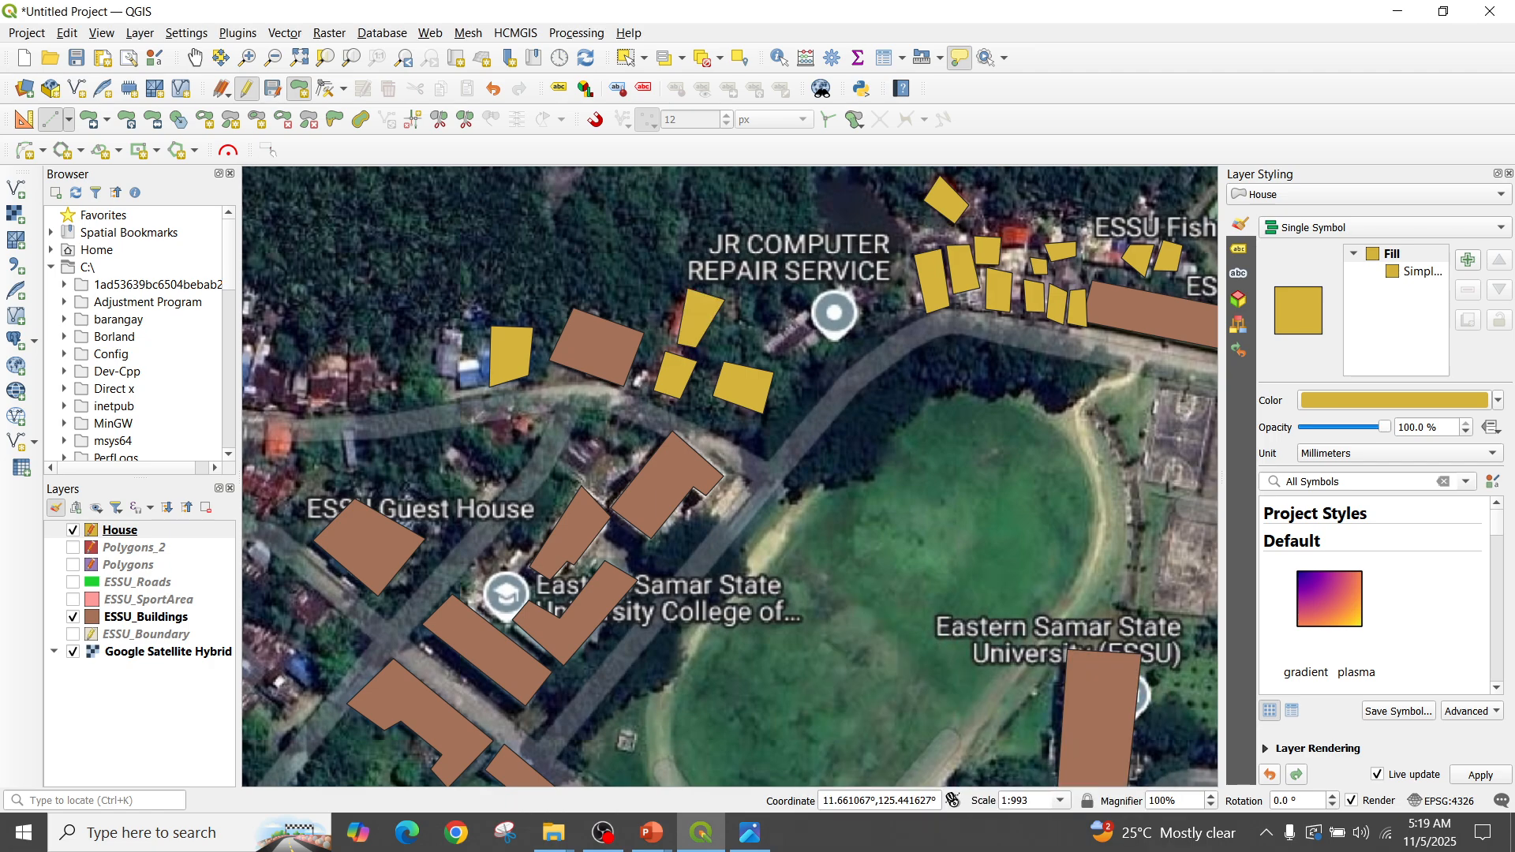
Digitize the house at the JR Computer Repair Service marker, with id 18 and a House name
{"action": "left_click", "coordinate": [803, 364]}
{"action": "left_click", "coordinate": [843, 340]}
{"action": "left_click", "coordinate": [813, 300]}
{"action": "right_click", "coordinate": [766, 332]}
{"action": "type", "text": "18"}
{"action": "key", "text": "Tab"}
{"action": "type", "text": "Hous"}
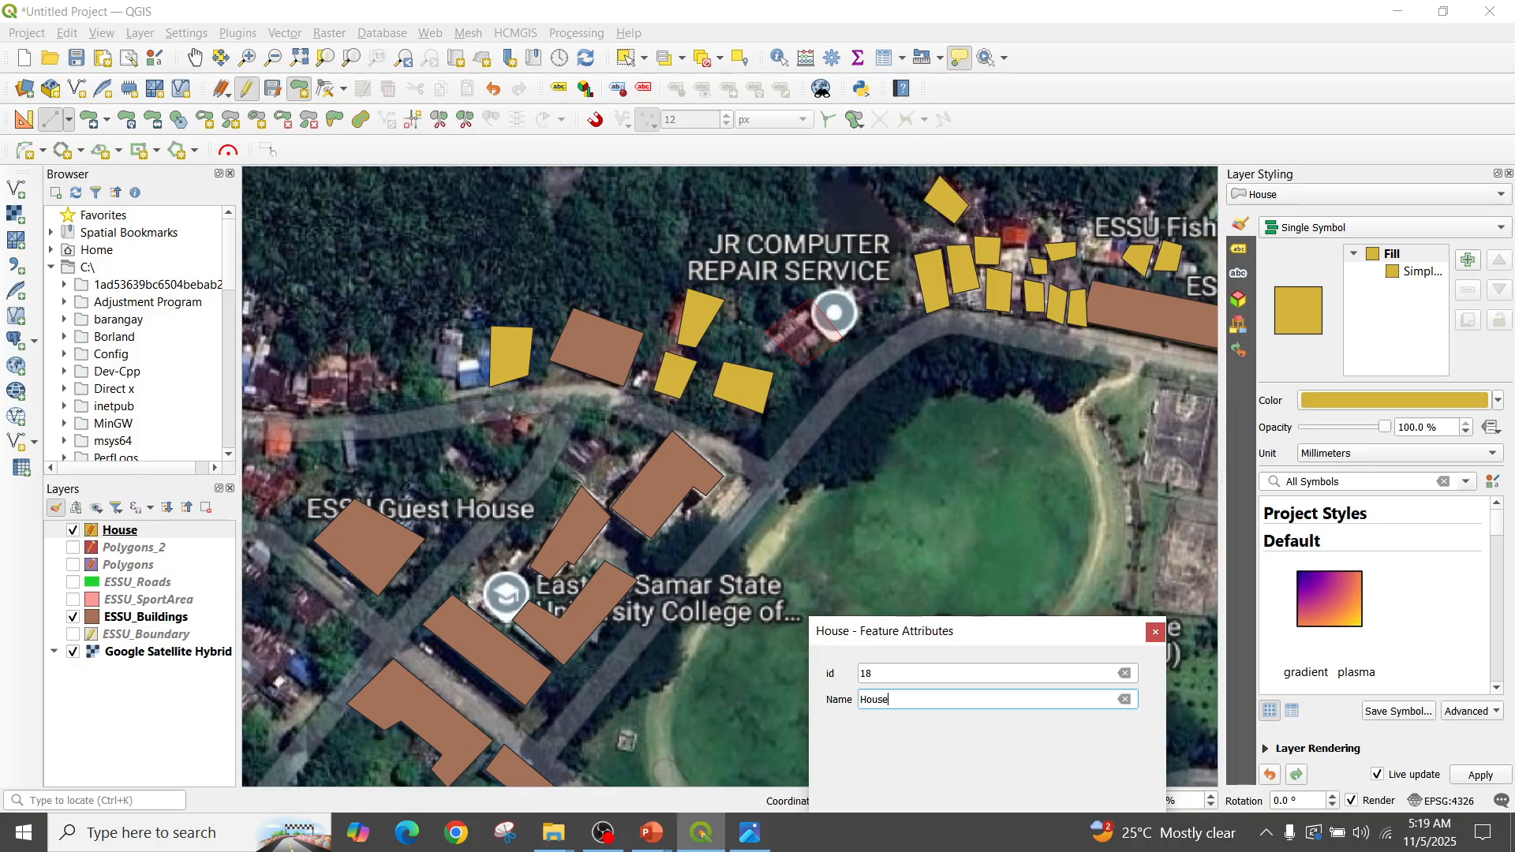
{"action": "key", "text": "Return"}
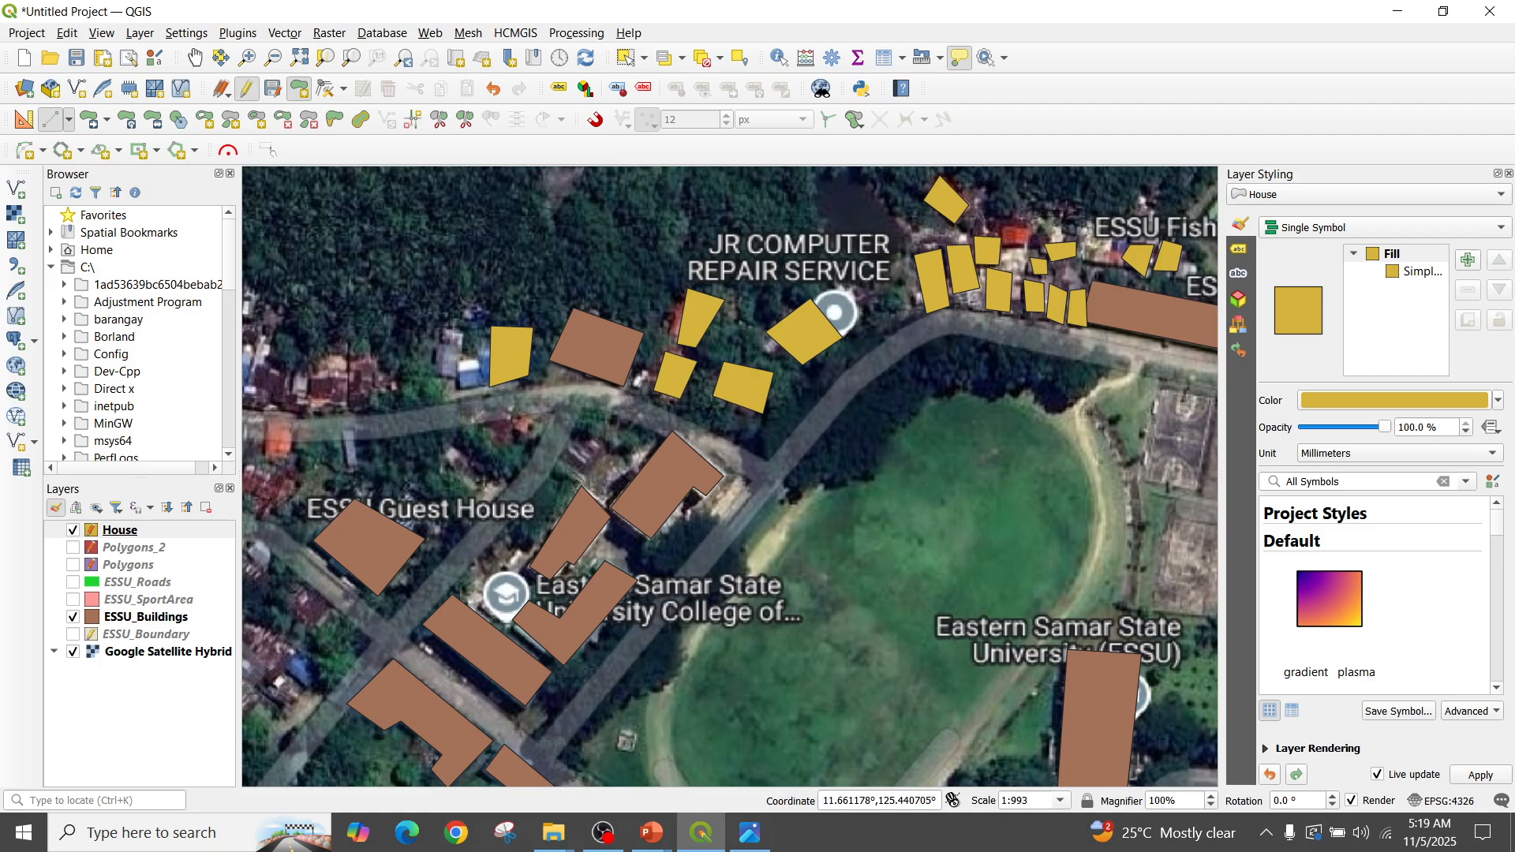
Digitize the red-roofed house across the road south of House 16, with id 19 and name House 19
{"action": "left_click", "coordinate": [511, 411]}
{"action": "left_click", "coordinate": [531, 427]}
{"action": "left_click", "coordinate": [511, 456]}
{"action": "left_click", "coordinate": [476, 421]}
{"action": "right_click", "coordinate": [476, 422]}
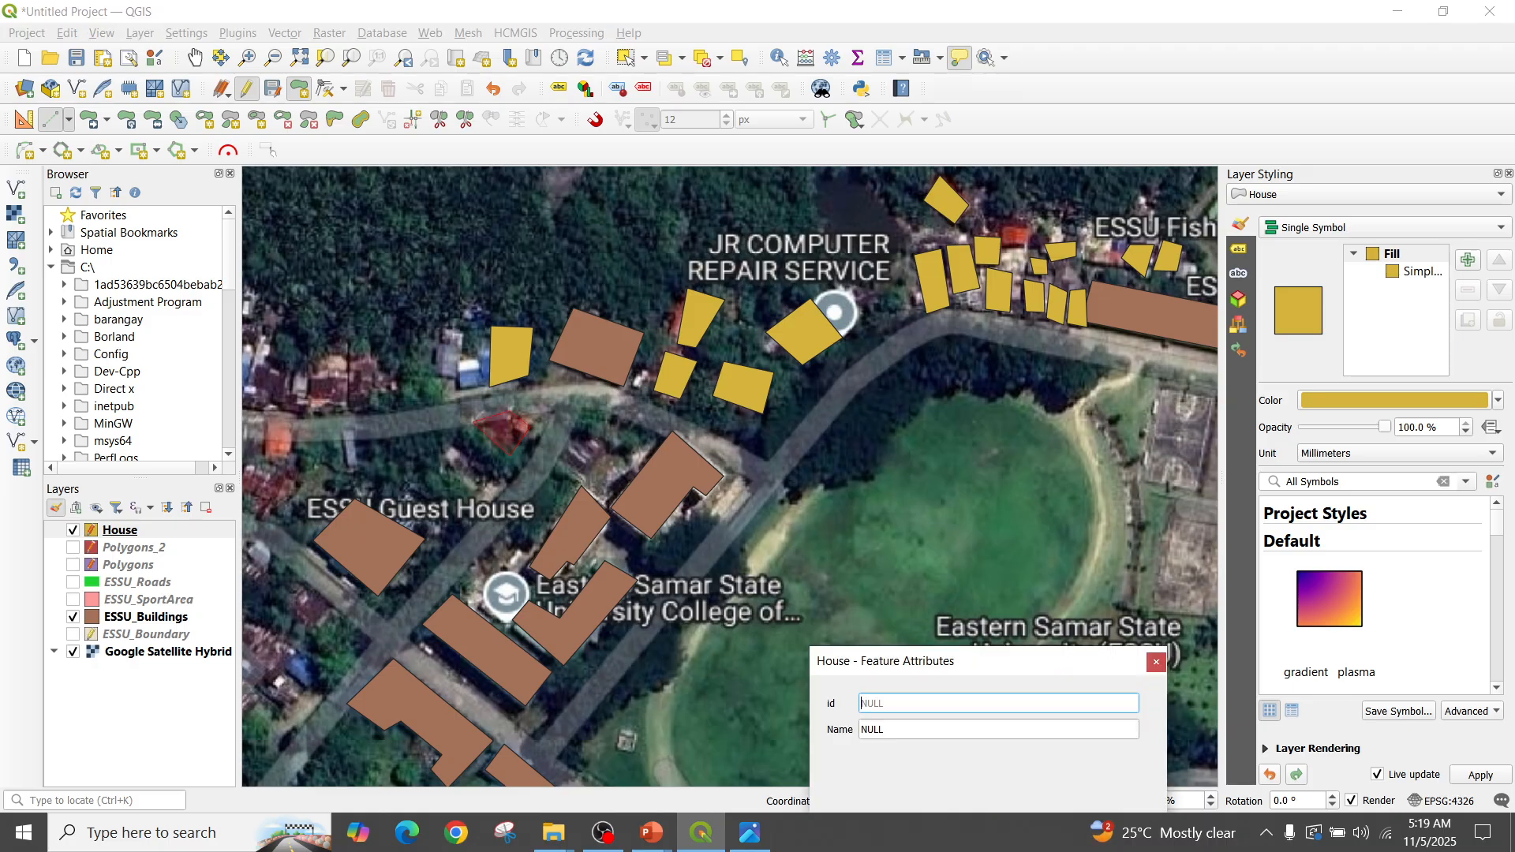
{"action": "type", "text": "19"}
{"action": "key", "text": "Tab"}
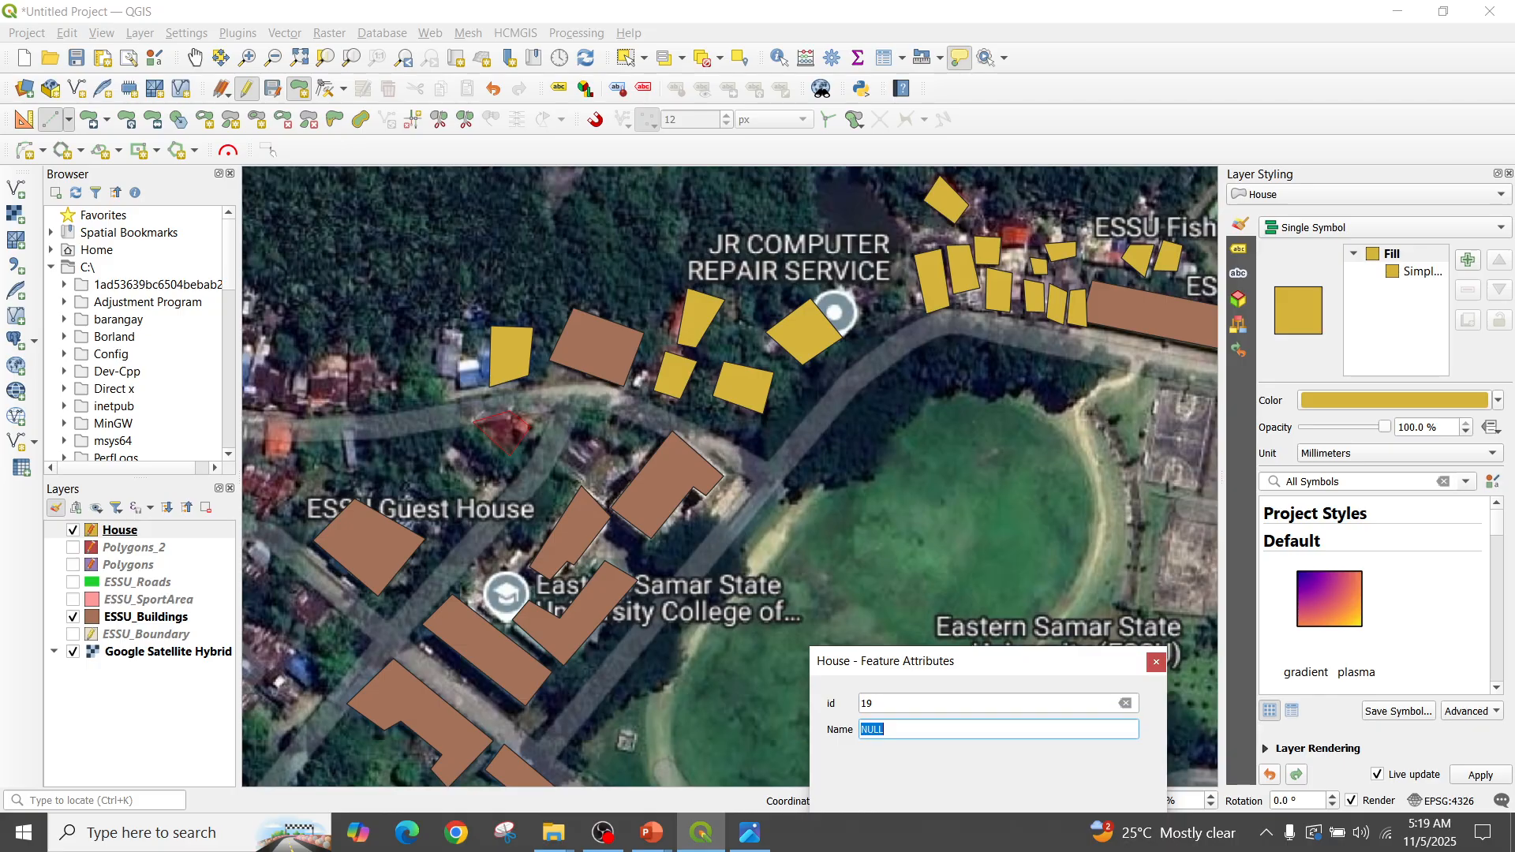
{"action": "type", "text": "Hpuse"}
{"action": "key", "text": "BackSpace"}
{"action": "key", "text": "BackSpace"}
{"action": "key", "text": "BackSpace"}
{"action": "type", "text": "po"}
{"action": "key", "text": "BackSpace"}
{"action": "key", "text": "BackSpace"}
{"action": "key", "text": "BackSpace"}
{"action": "type", "text": "ouseHouse 19"}
{"action": "key", "text": "Return"}
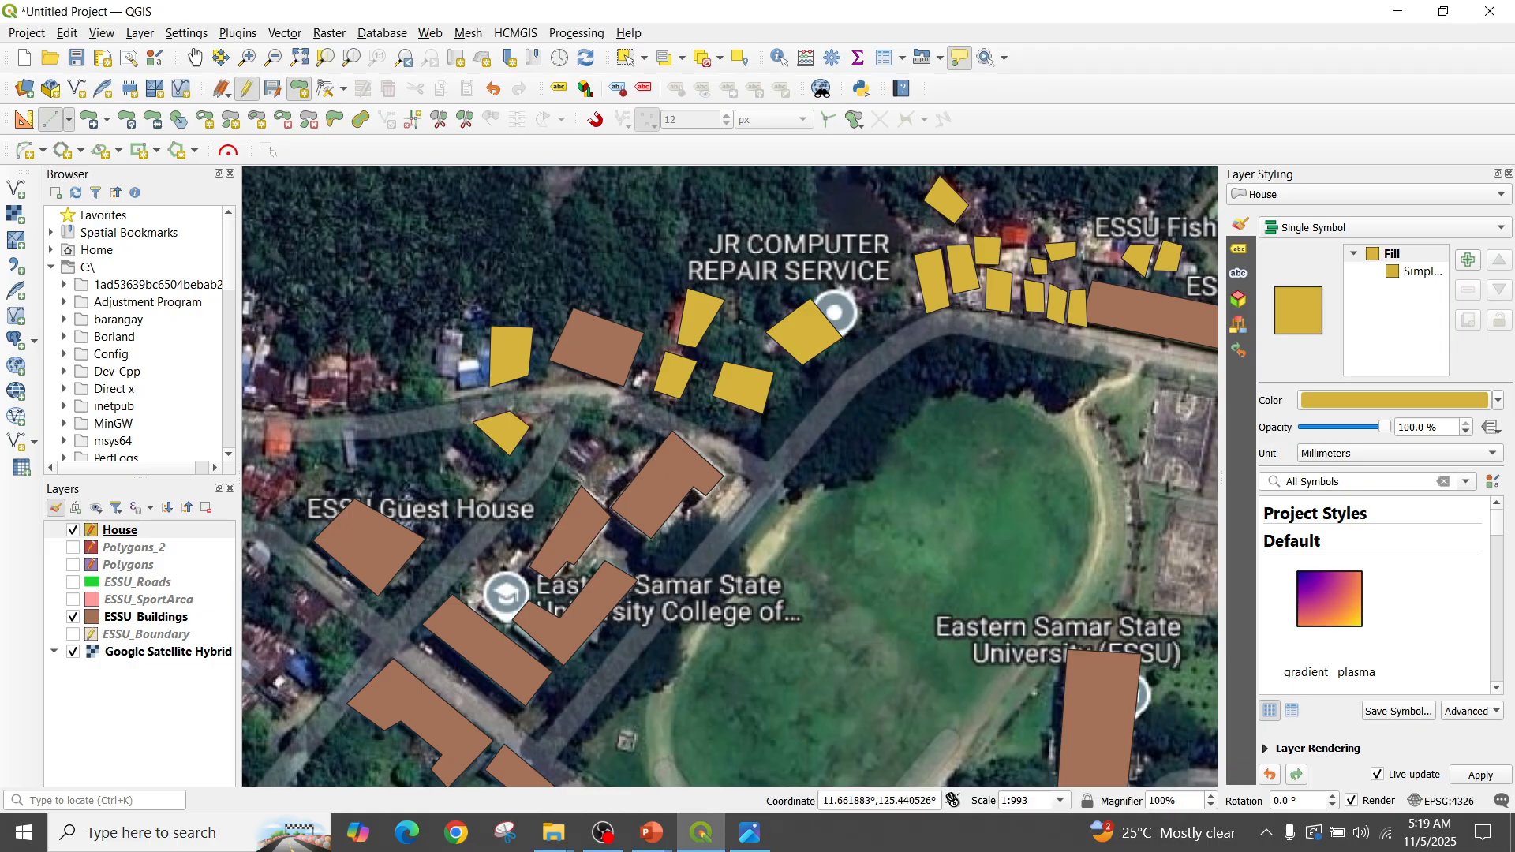
Digitize the long red-roofed house southwest of the ESSU Guest House, with id 20 and a House name
{"action": "left_click", "coordinate": [194, 57]}
{"action": "left_click_drag", "start_coordinate": [418, 489], "coordinate": [683, 357]}
{"action": "left_click", "coordinate": [299, 89]}
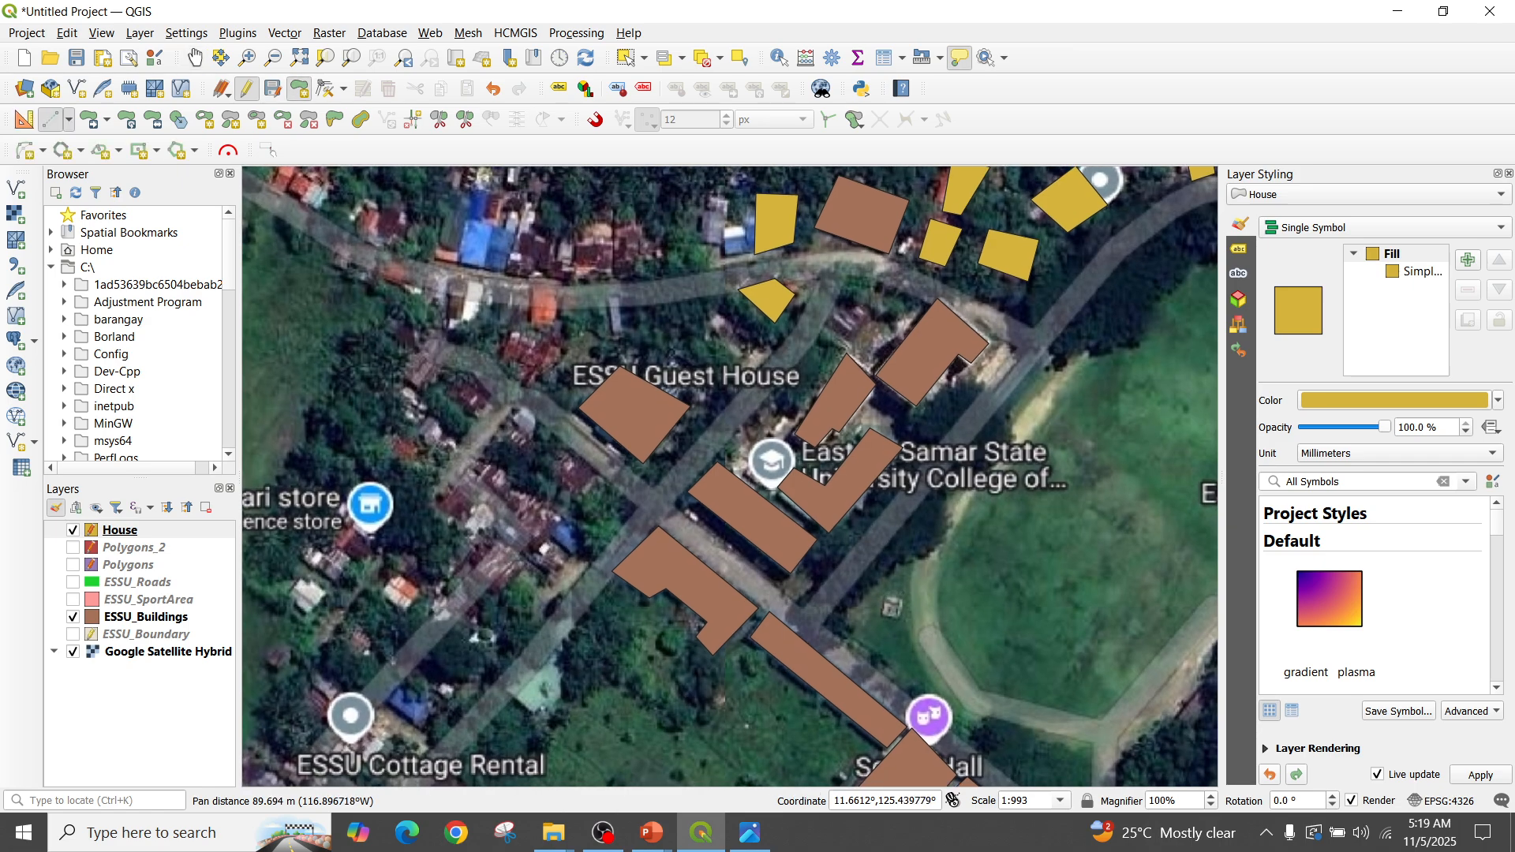
{"action": "left_click", "coordinate": [597, 471]}
{"action": "left_click", "coordinate": [583, 503]}
{"action": "left_click", "coordinate": [495, 442]}
{"action": "left_click", "coordinate": [513, 407]}
{"action": "right_click", "coordinate": [513, 407]}
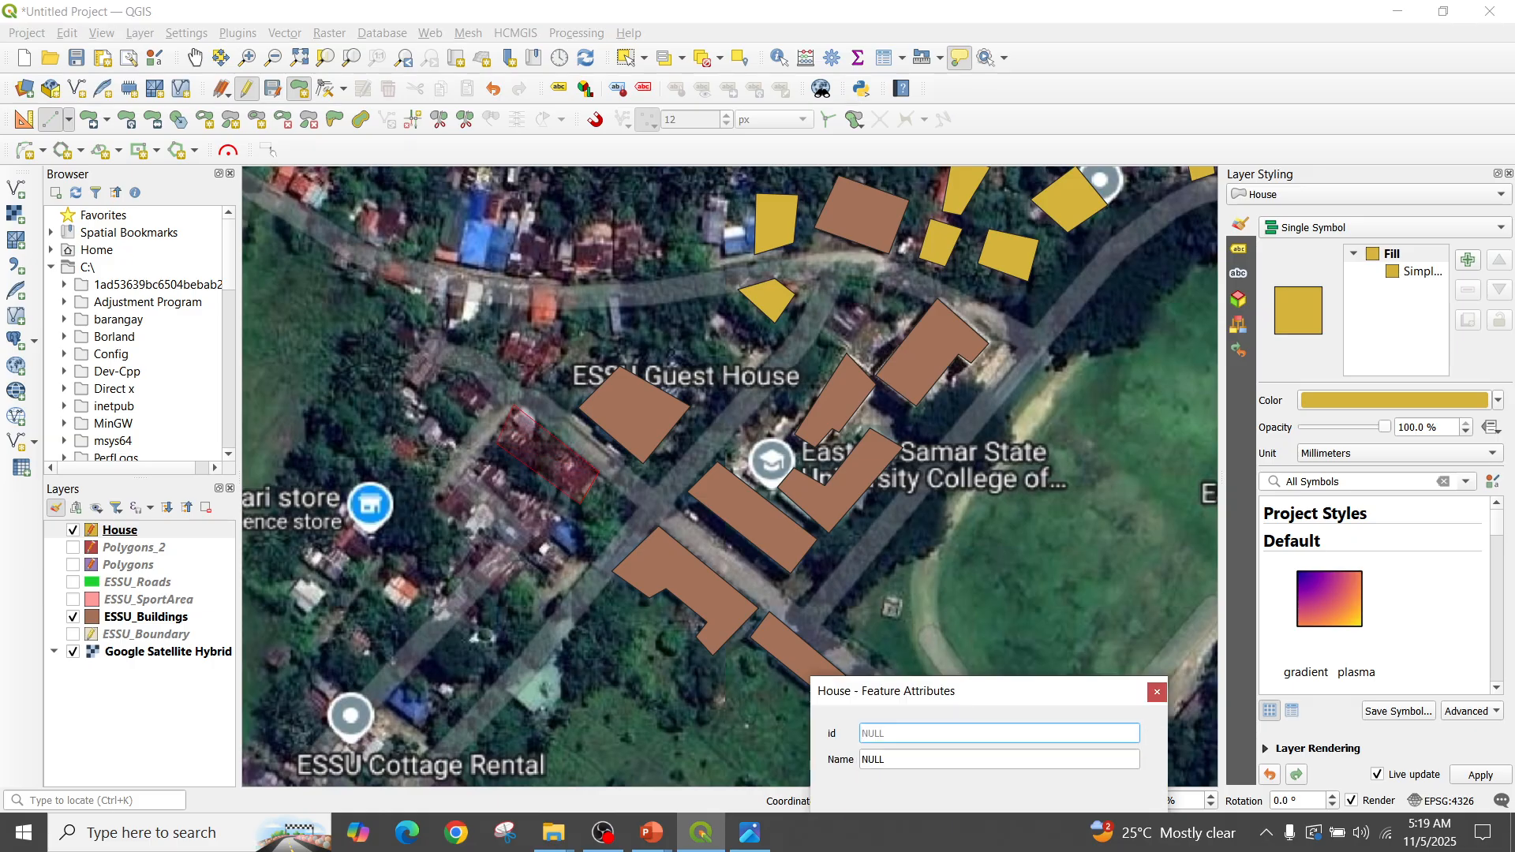
{"action": "type", "text": "20"}
{"action": "key", "text": "Tab"}
{"action": "type", "text": "Hou"}
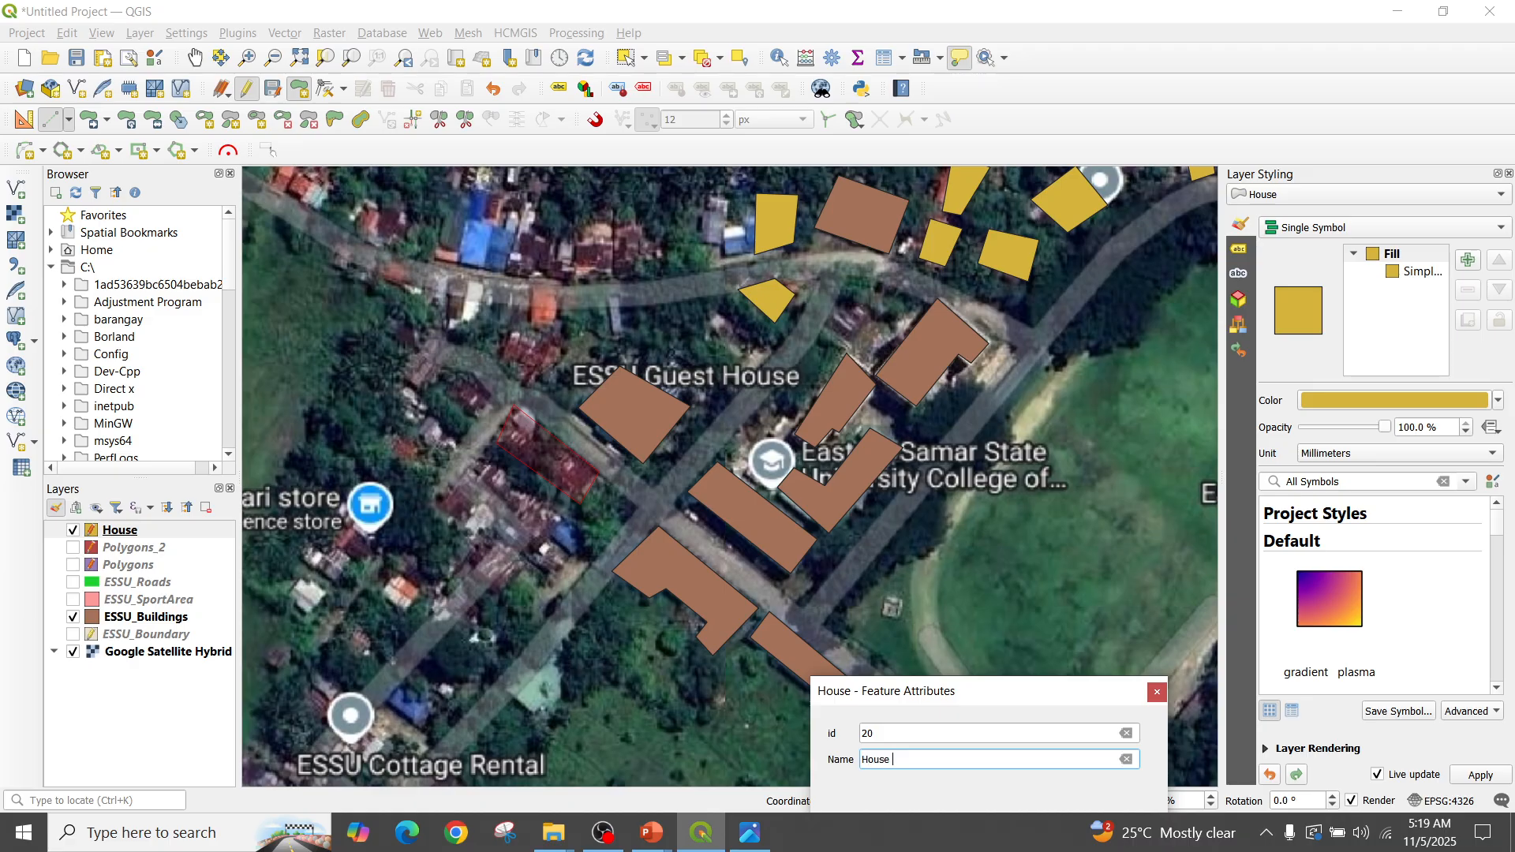
{"action": "key", "text": "Return"}
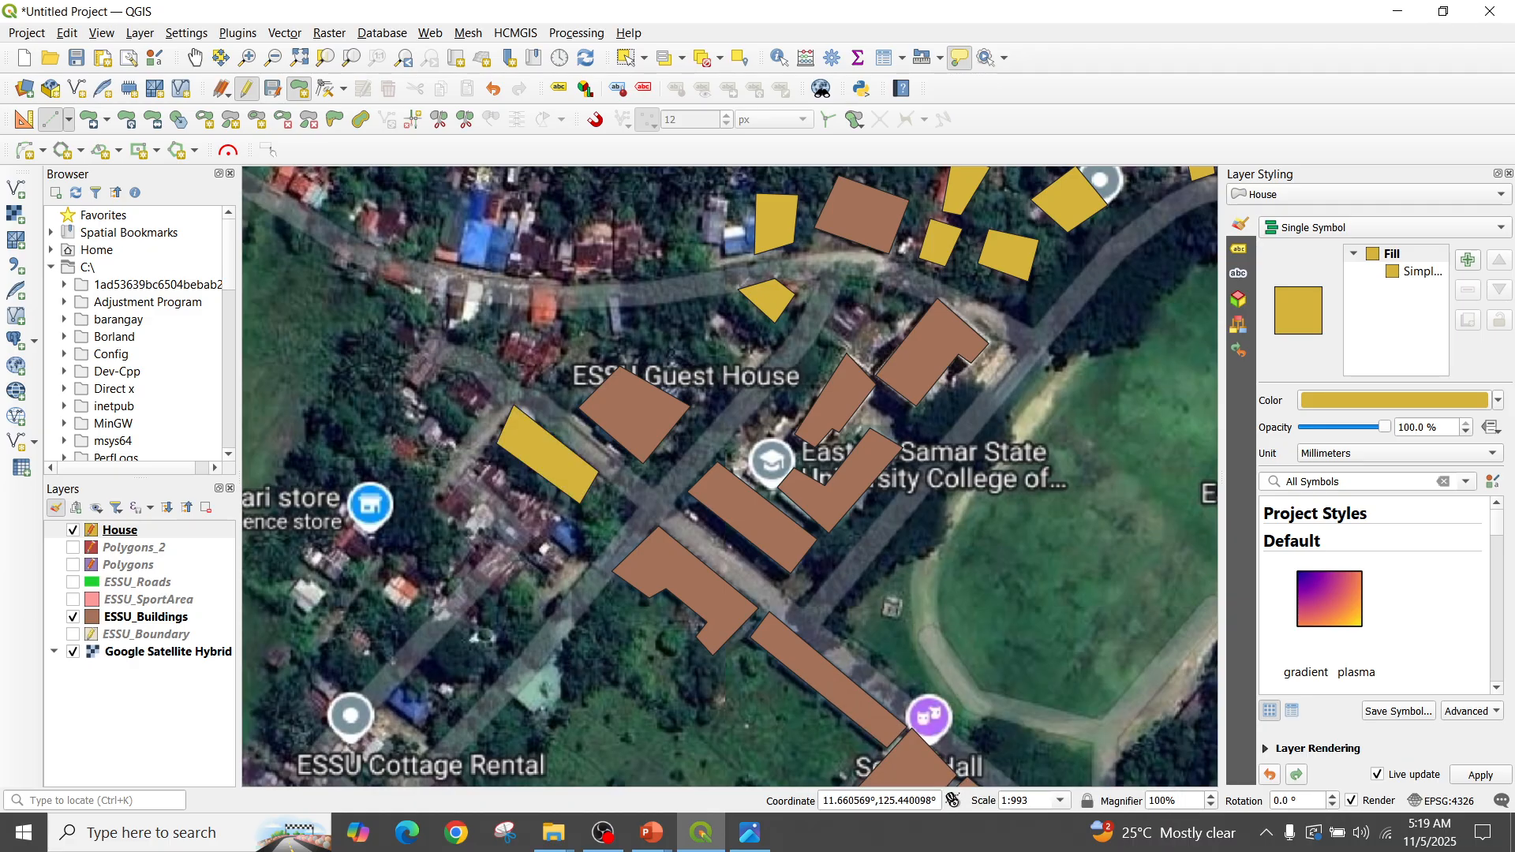
Digitize the large red-roofed house just southwest of the id 20 polygon, with id 21 and a House name
{"action": "left_click", "coordinate": [459, 494]}
{"action": "left_click", "coordinate": [533, 554]}
{"action": "left_click", "coordinate": [571, 514]}
{"action": "left_click", "coordinate": [490, 457]}
{"action": "right_click", "coordinate": [491, 458]}
{"action": "type", "text": "21"}
{"action": "key", "text": "Tab"}
{"action": "type", "text": "House"}
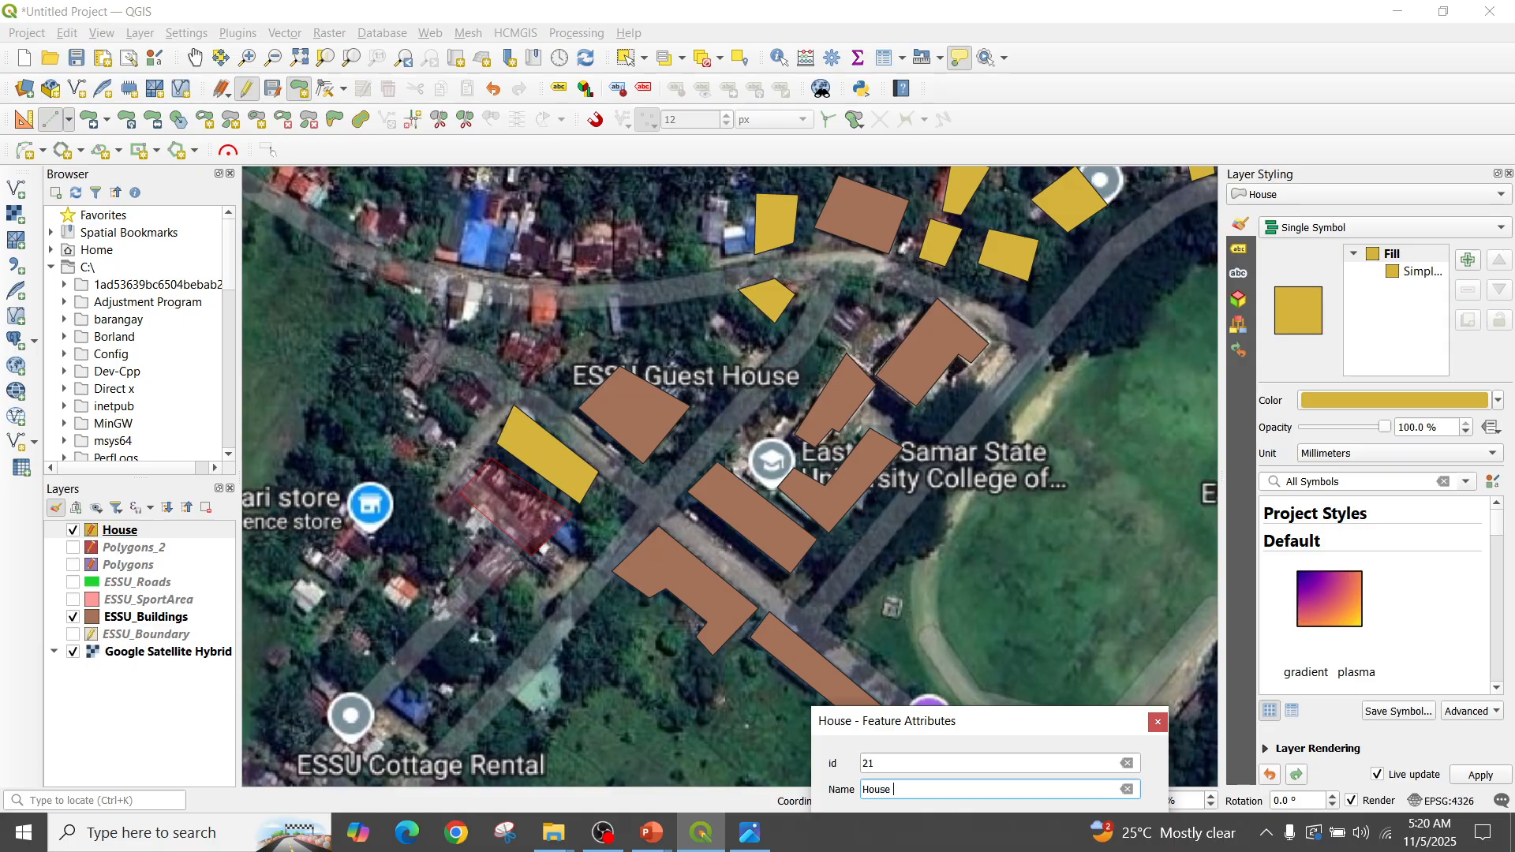
{"action": "key", "text": "Return"}
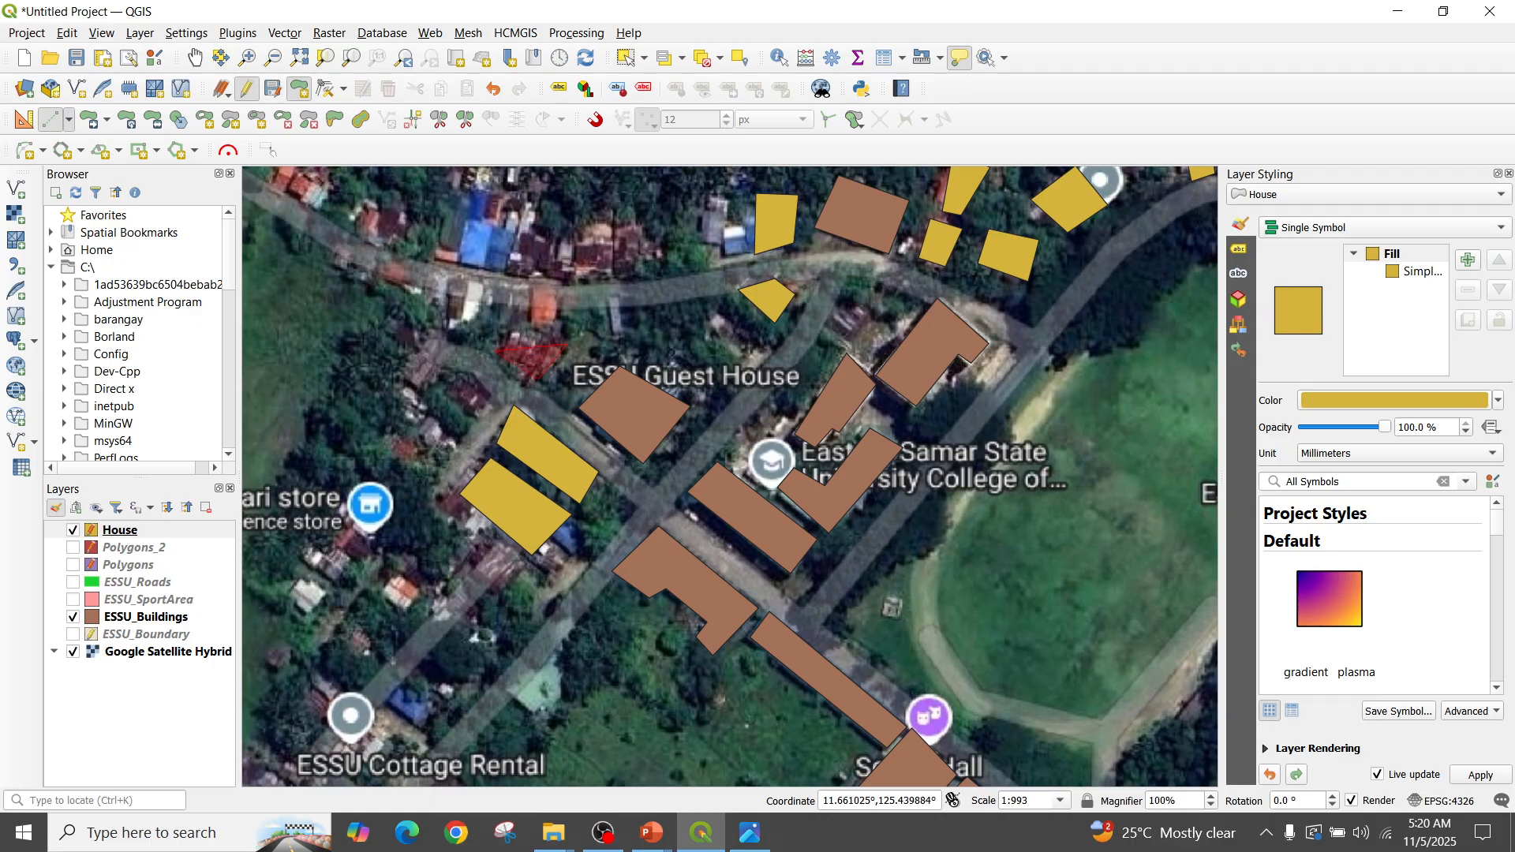
Digitize the red-roofed house west of the ESSU Guest House label, with id 22 and a House name
{"action": "right_click", "coordinate": [536, 378]}
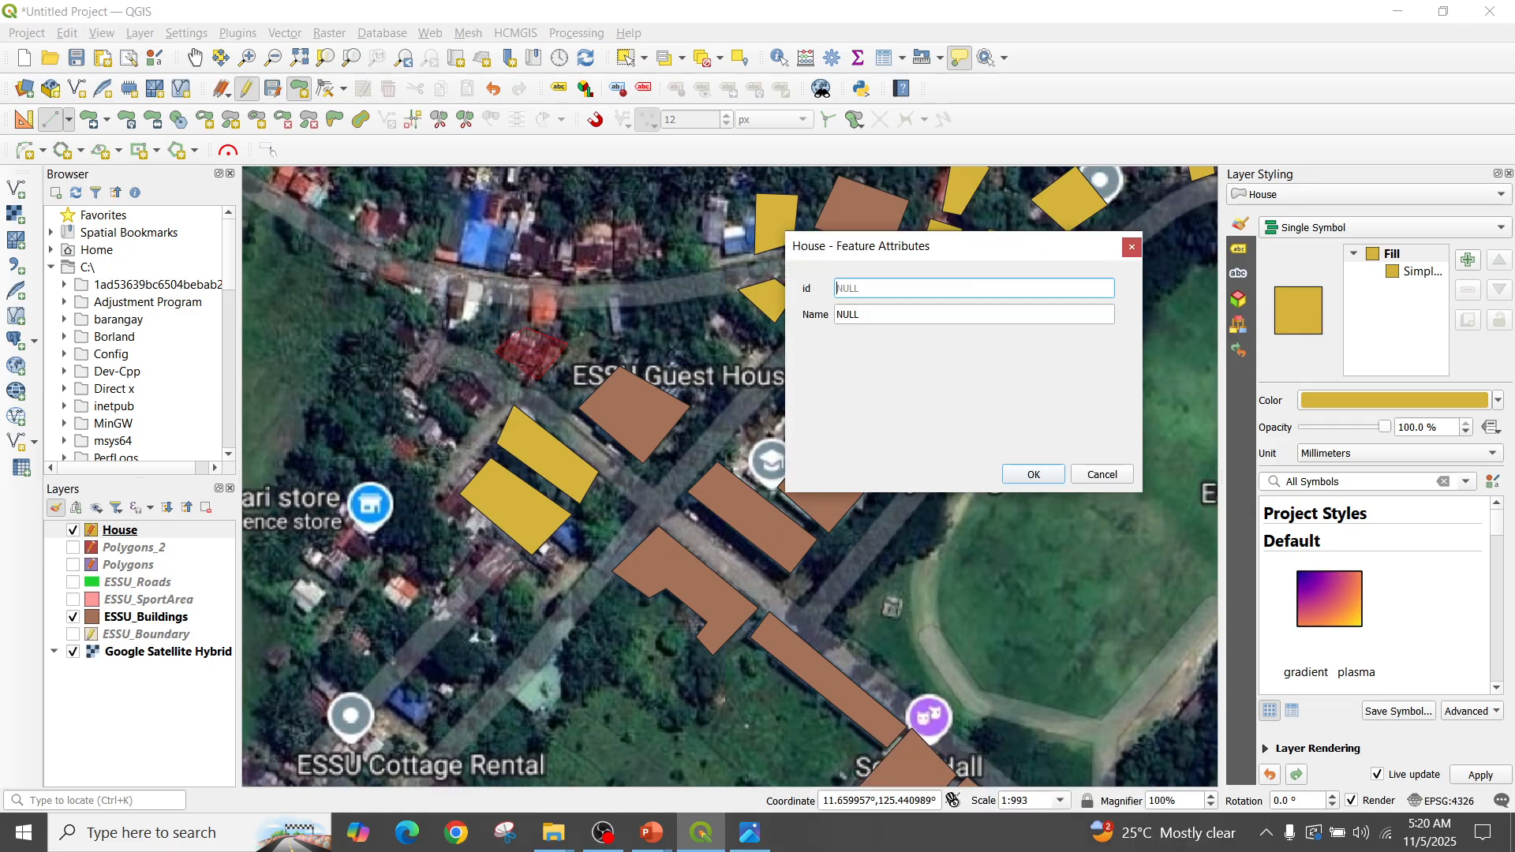
{"action": "type", "text": "22"}
{"action": "key", "text": "Tab"}
{"action": "type", "text": "House"}
{"action": "key", "text": "Return"}
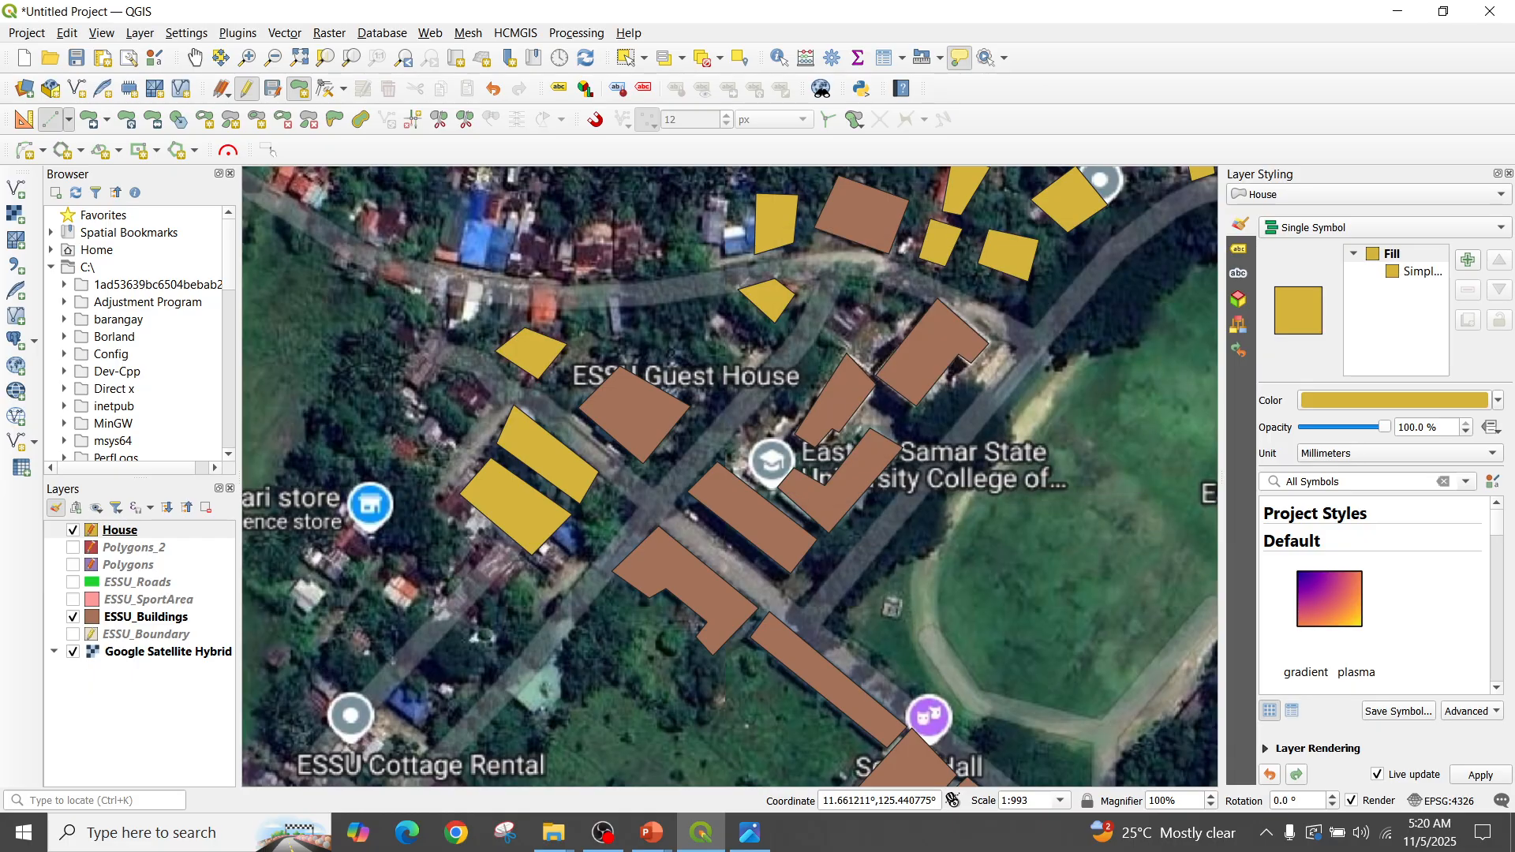
Digitize the red-roofed house on the north side of the road, with id 23 and name House 23
{"action": "left_click", "coordinate": [580, 269]}
{"action": "left_click", "coordinate": [613, 267]}
{"action": "left_click", "coordinate": [616, 207]}
{"action": "right_click", "coordinate": [577, 209]}
{"action": "type", "text": "23"}
{"action": "key", "text": "Tab"}
{"action": "type", "text": "House 23"}
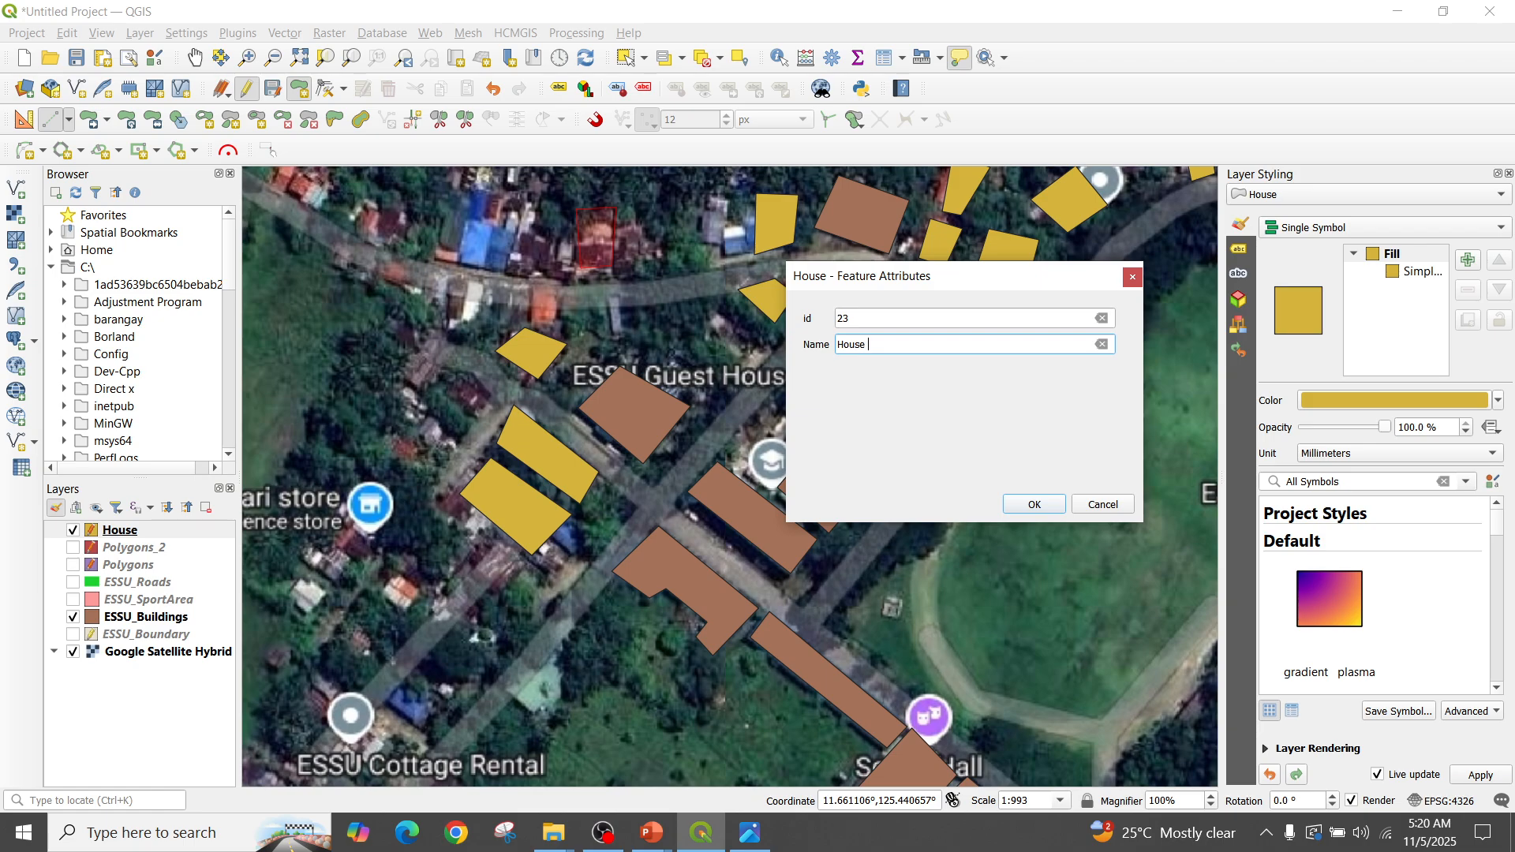
{"action": "key", "text": "Return"}
Switch to the PowerPoint slide show to review the CLIP example and steps, and return to QGIS
{"action": "scroll", "coordinate": [931, 307], "scroll_direction": "down", "scroll_amount": 2}
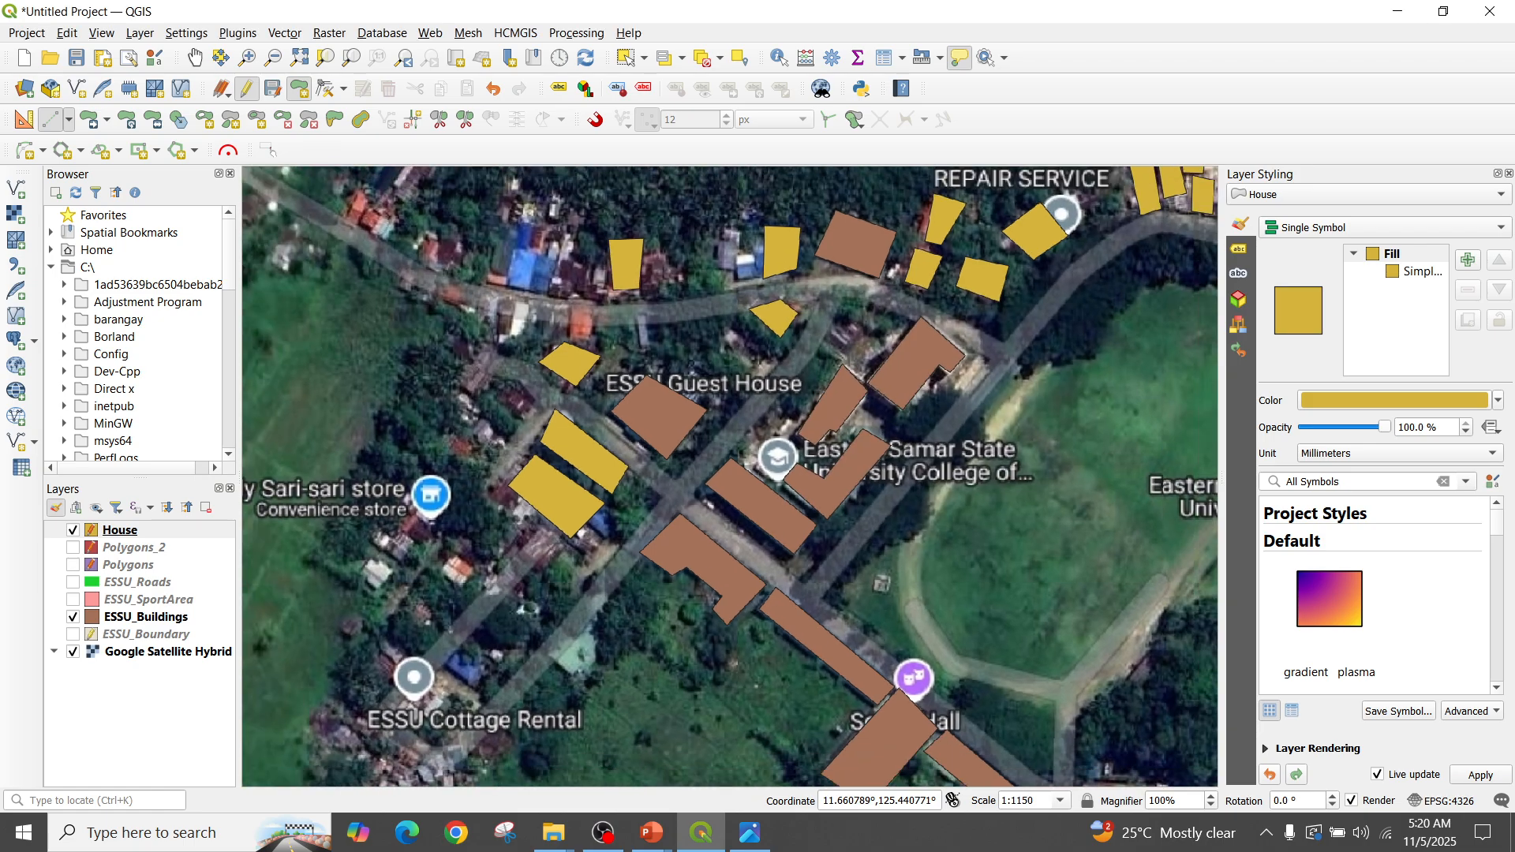
{"action": "scroll", "coordinate": [987, 223], "scroll_direction": "down", "scroll_amount": 1}
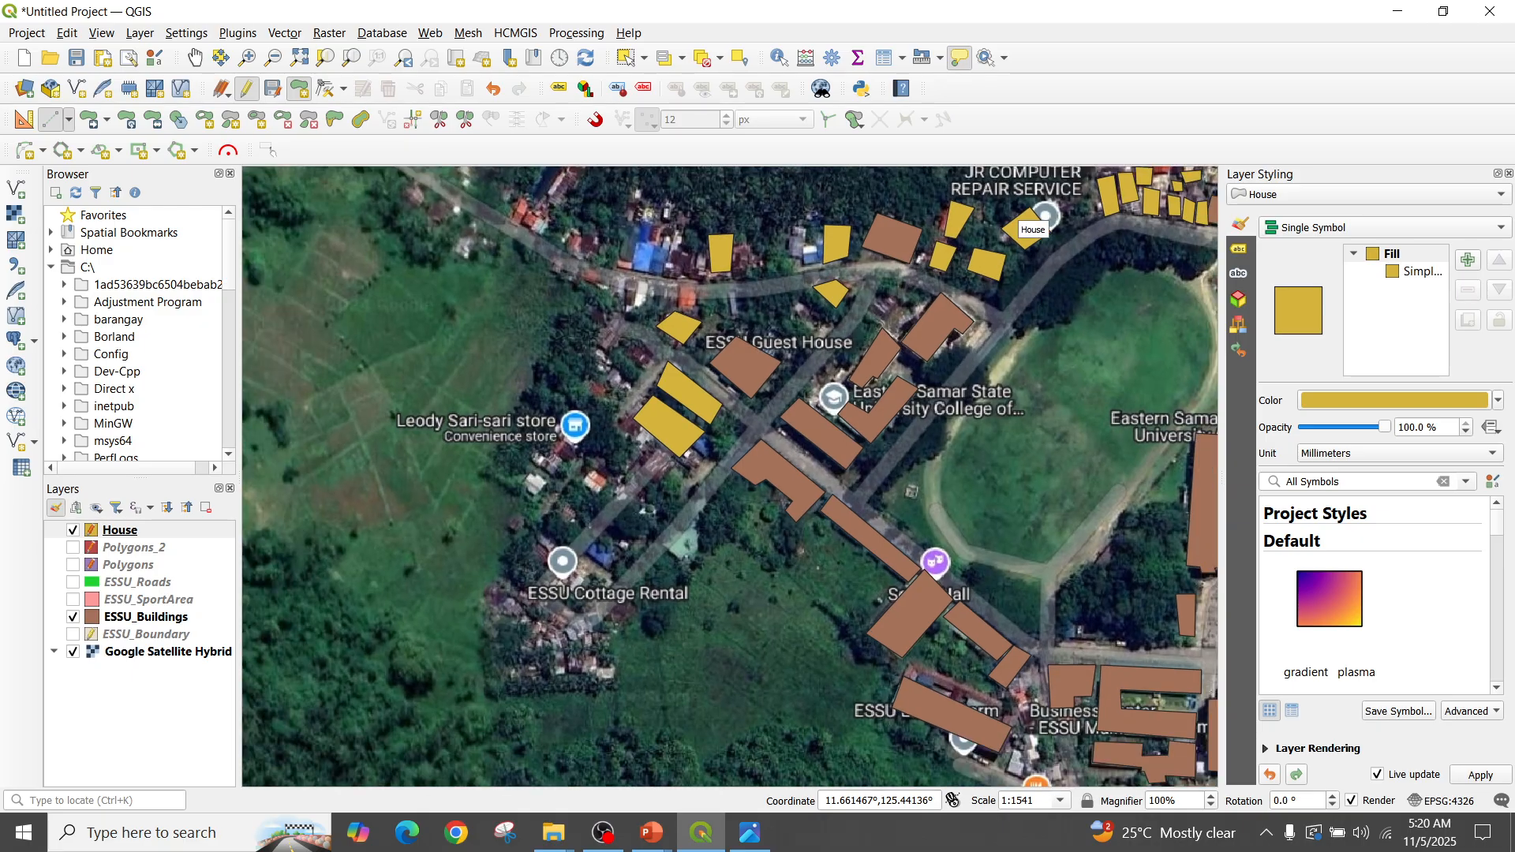
{"action": "key", "text": "alt+Tab"}
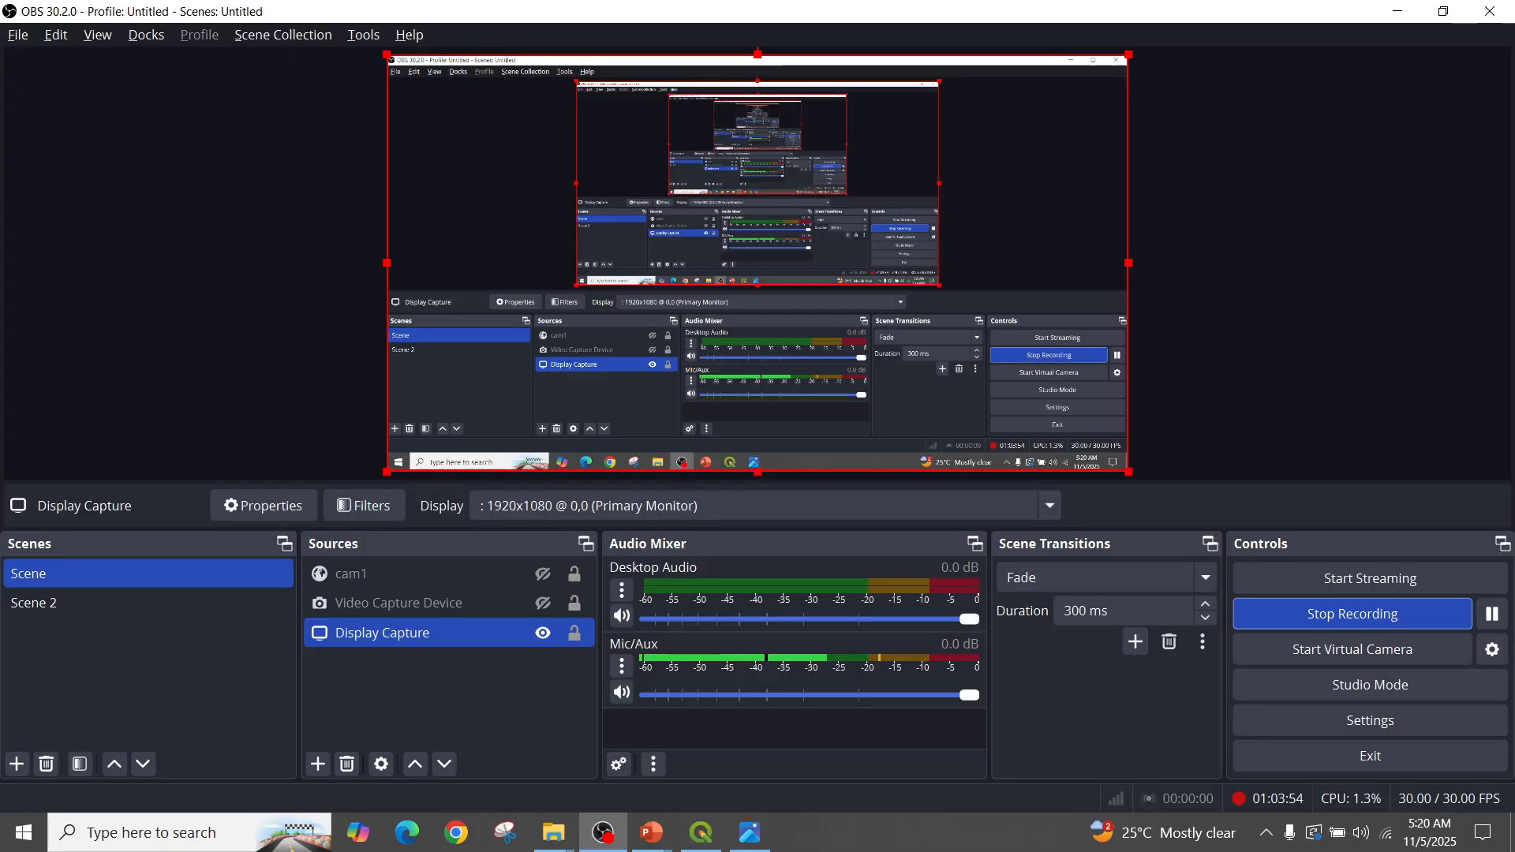
{"action": "key", "text": "alt+Tab"}
{"action": "key", "text": "alt+Tab"}
{"action": "key", "text": "alt+Tab"}
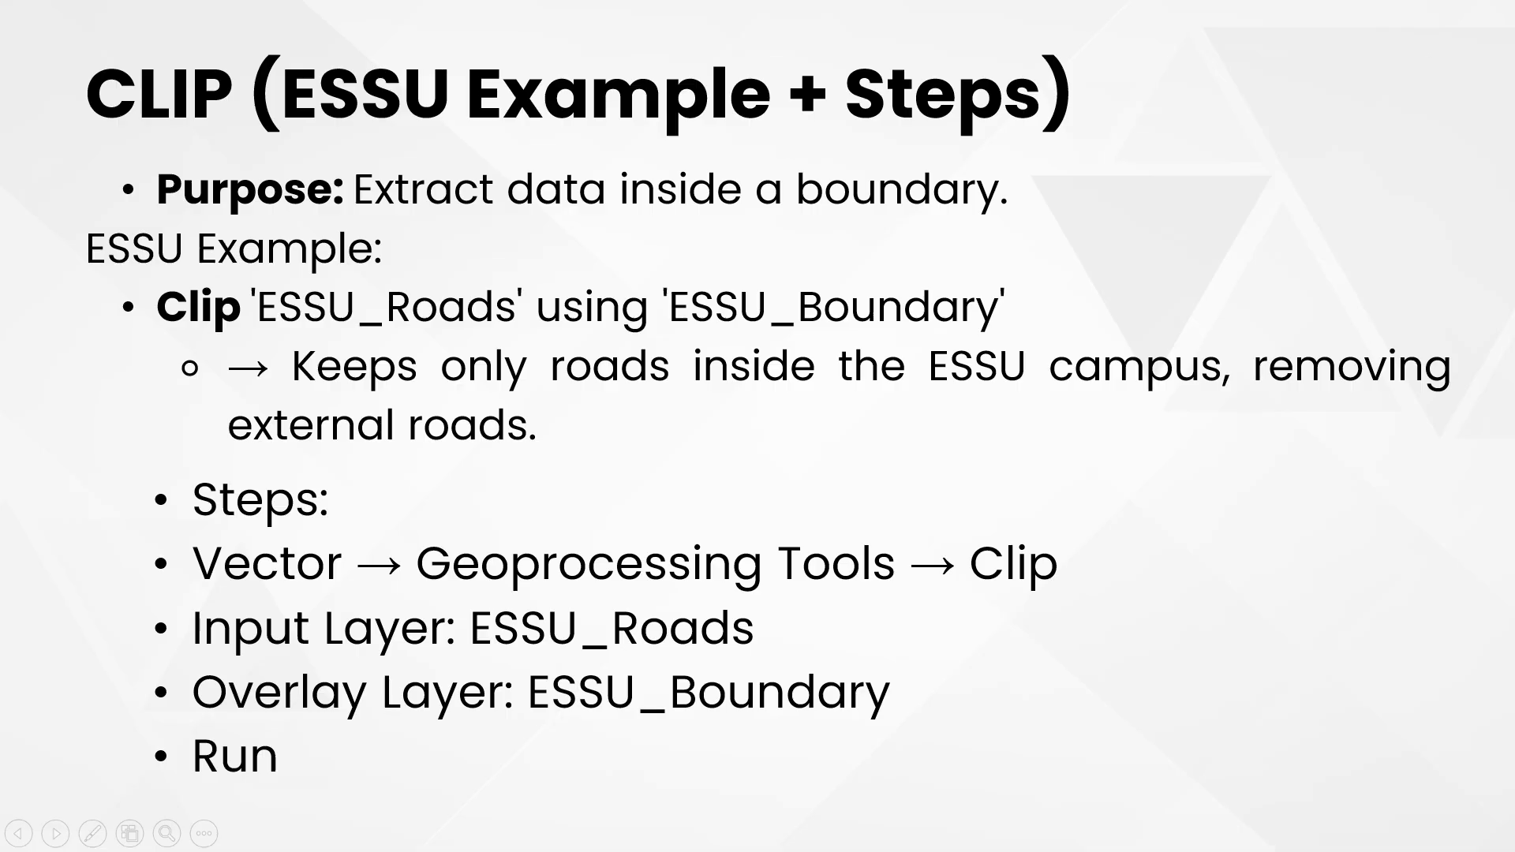
{"action": "key", "text": "alt+Tab"}
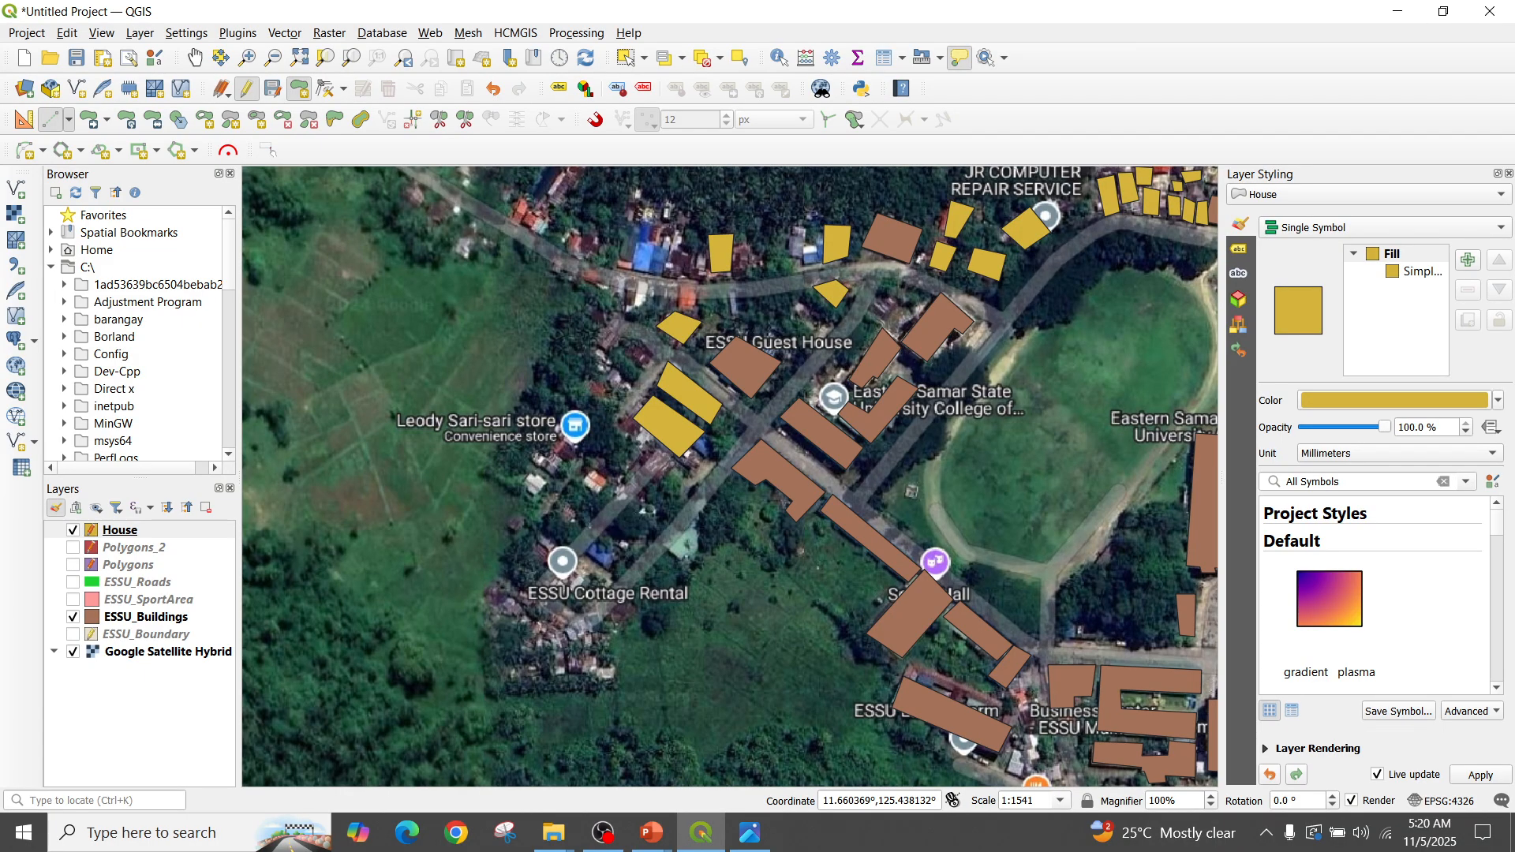
Display the ESSU_Boundary, ESSU_SportArea and ESSU_Roads layers together with House and ESSU_Buildings
{"action": "left_click", "coordinate": [72, 617]}
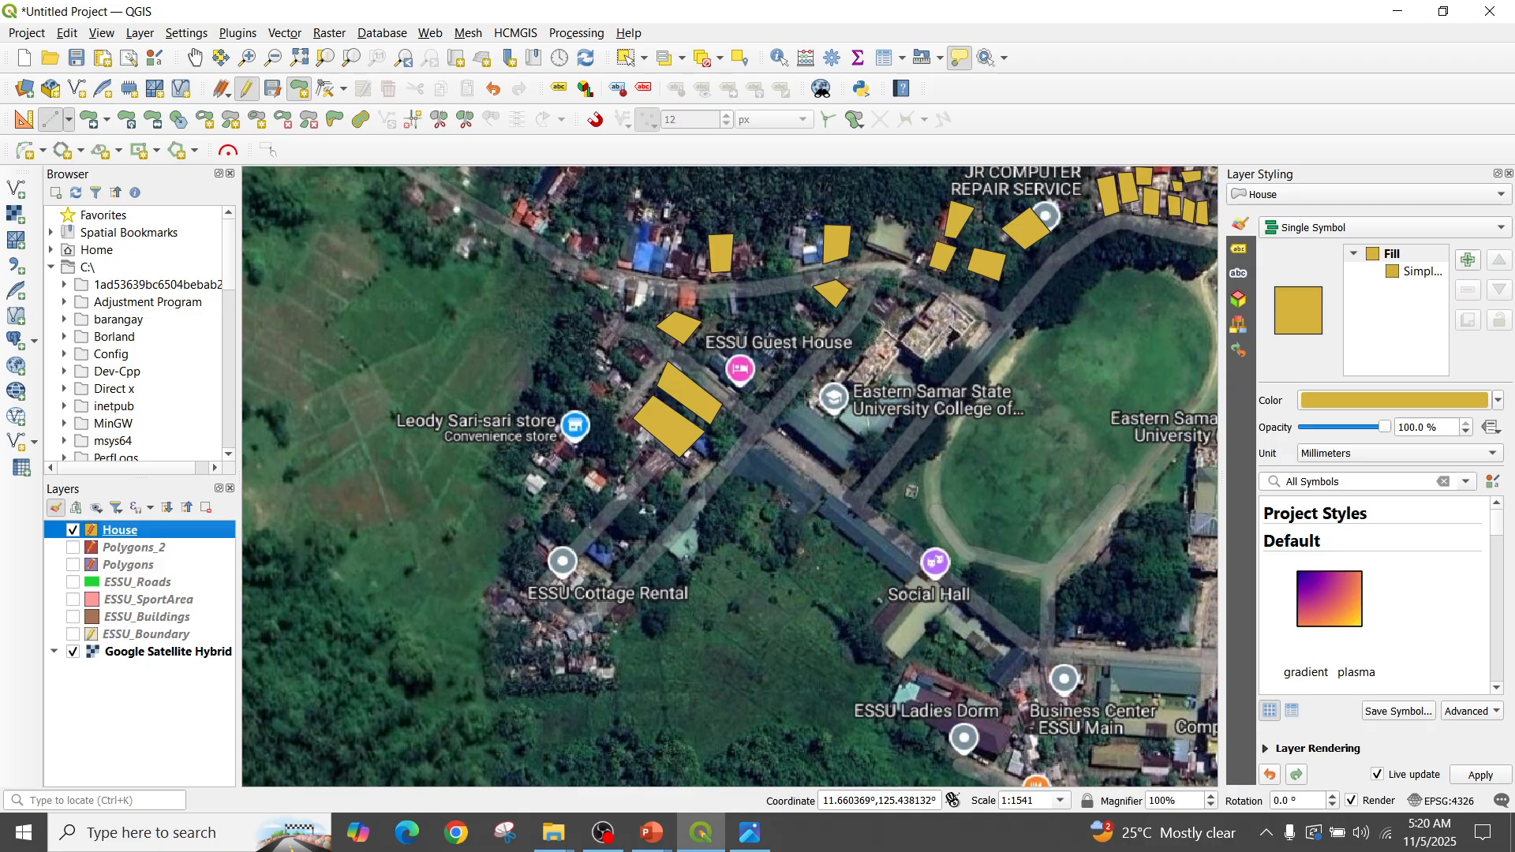
{"action": "left_click", "coordinate": [72, 634]}
{"action": "left_click", "coordinate": [72, 617]}
{"action": "left_click", "coordinate": [146, 617]}
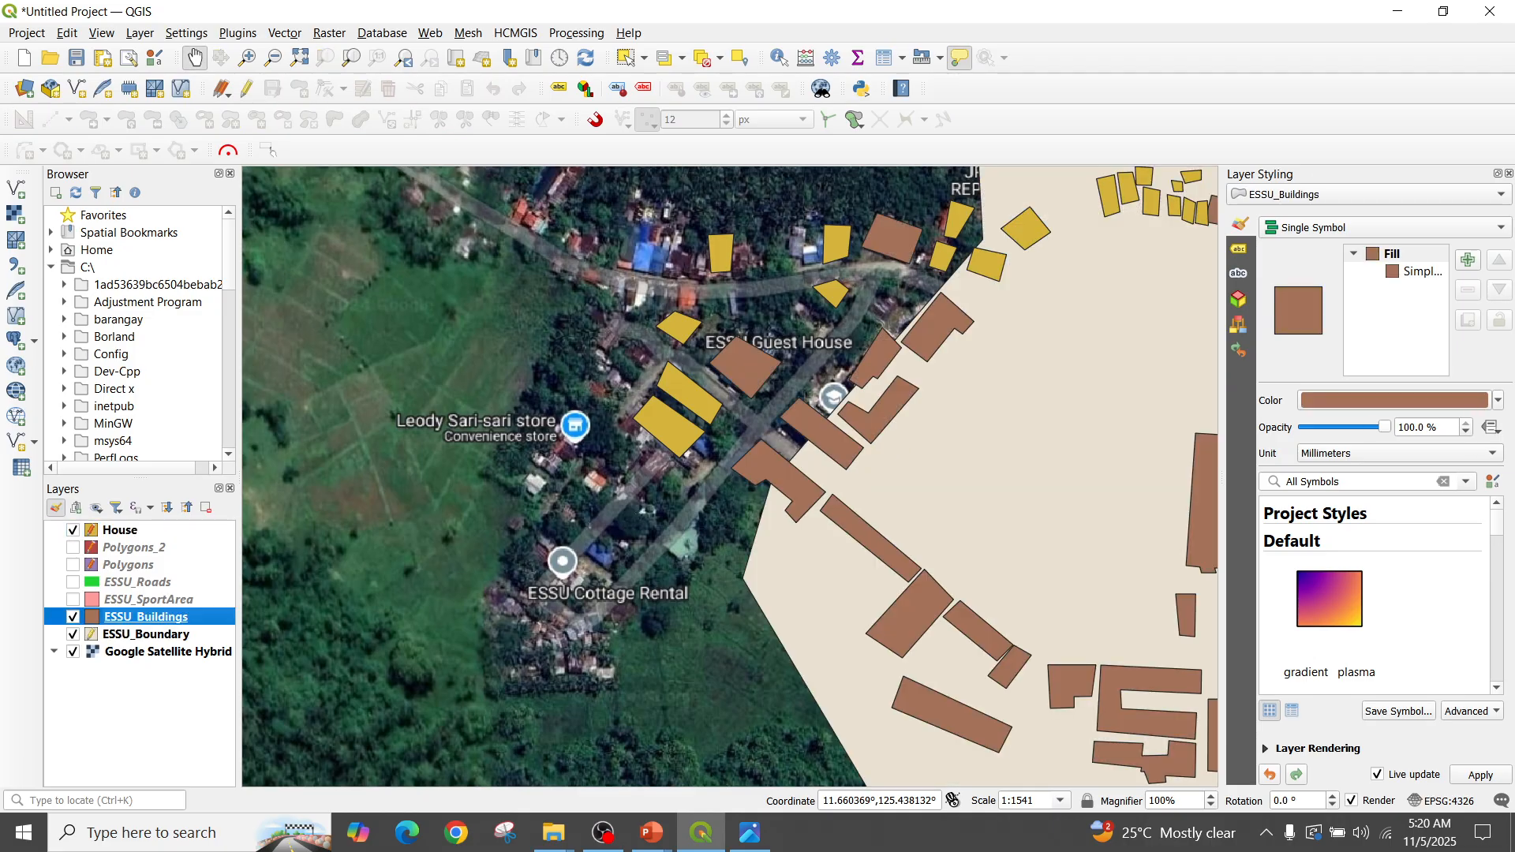
{"action": "left_click", "coordinate": [72, 600]}
{"action": "left_click", "coordinate": [72, 582]}
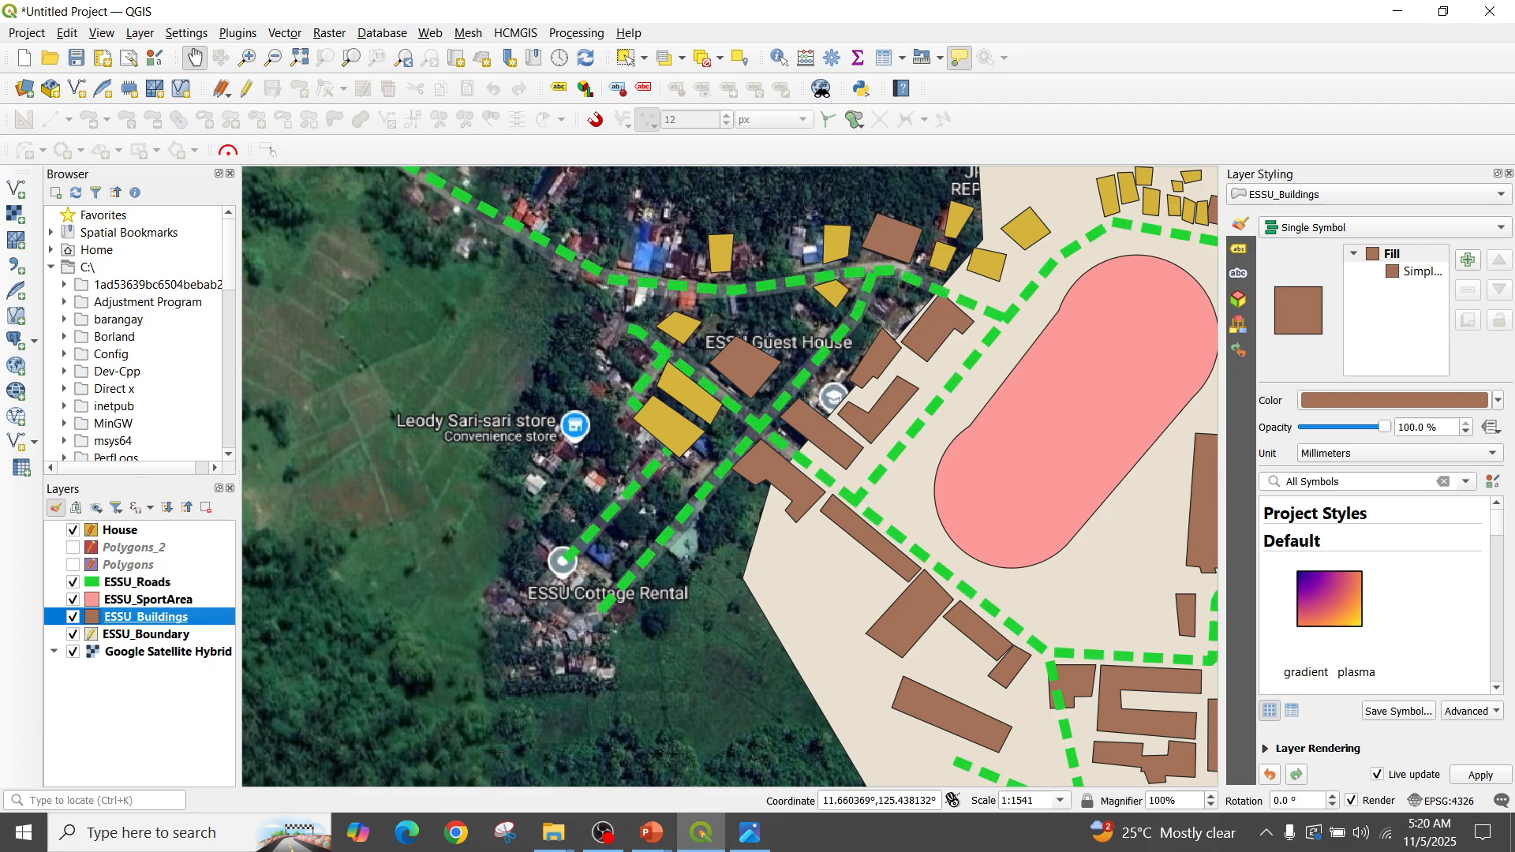
Bring the whole campus into view and open the Clip geoprocessing tool
{"action": "left_click_drag", "start_coordinate": [679, 379], "coordinate": [556, 359]}
{"action": "scroll", "coordinate": [385, 403], "scroll_direction": "down", "scroll_amount": 1}
{"action": "scroll", "coordinate": [385, 403], "scroll_direction": "down", "scroll_amount": 1}
{"action": "scroll", "coordinate": [556, 359], "scroll_direction": "down", "scroll_amount": 1}
{"action": "left_click_drag", "start_coordinate": [648, 368], "coordinate": [607, 395]}
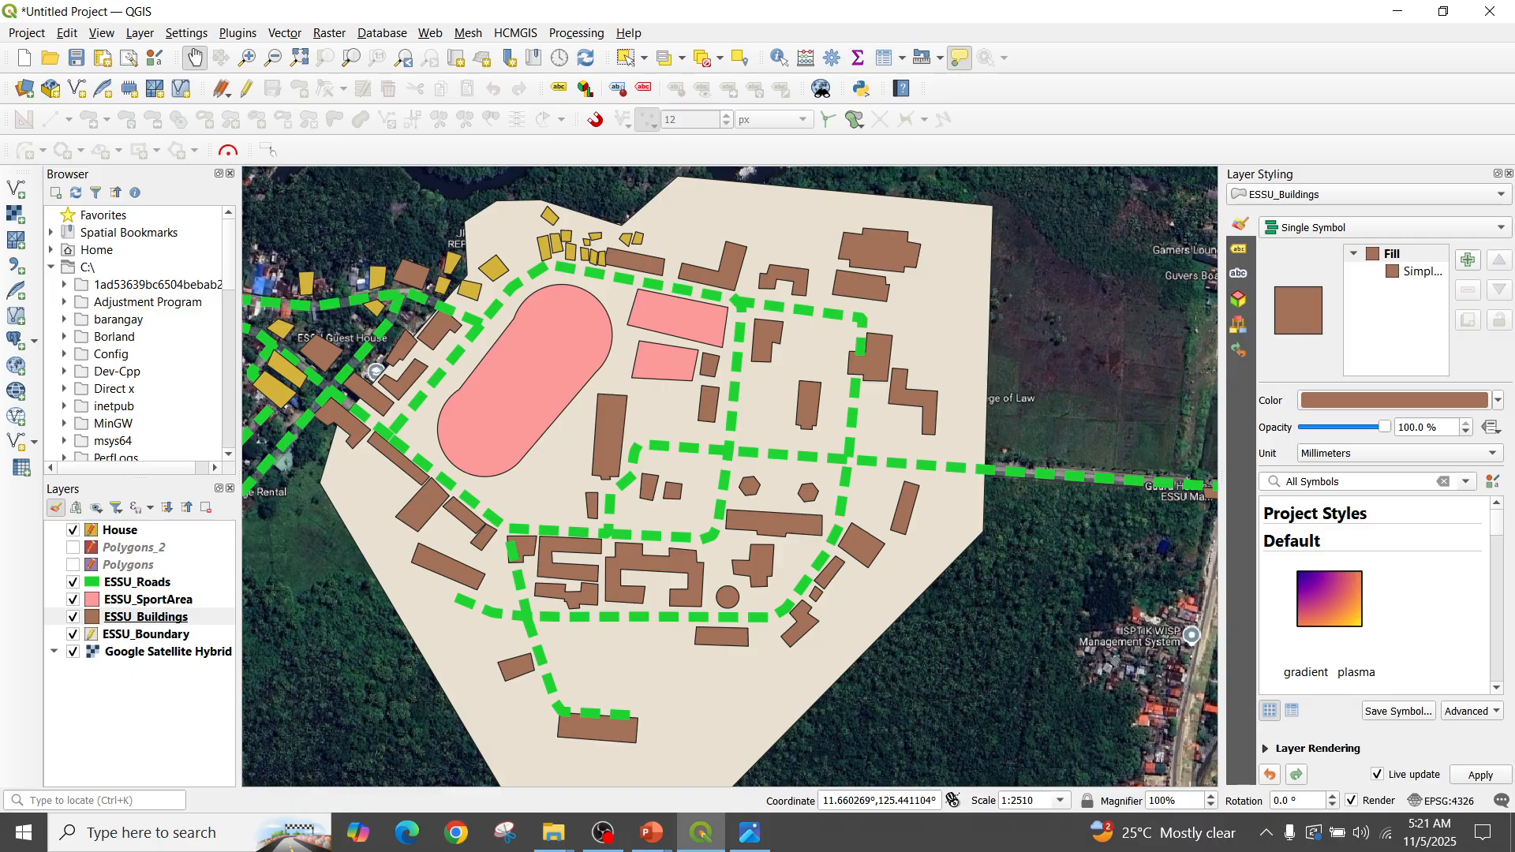
{"action": "left_click_drag", "start_coordinate": [1084, 462], "coordinate": [1144, 454]}
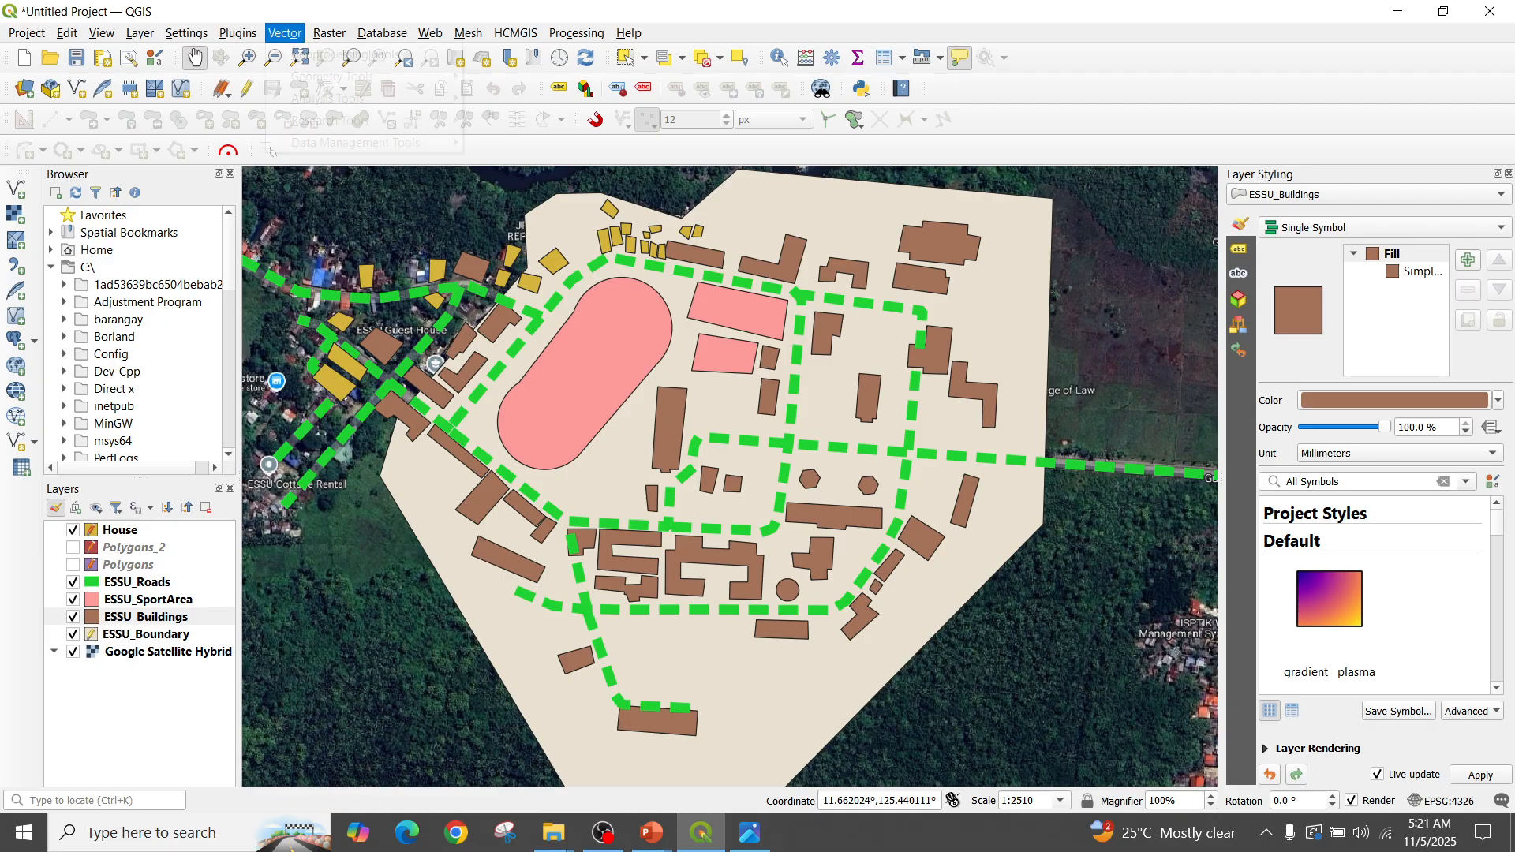
{"action": "left_click", "coordinate": [329, 33]}
{"action": "mouse_move", "coordinate": [285, 33]}
{"action": "mouse_move", "coordinate": [345, 53]}
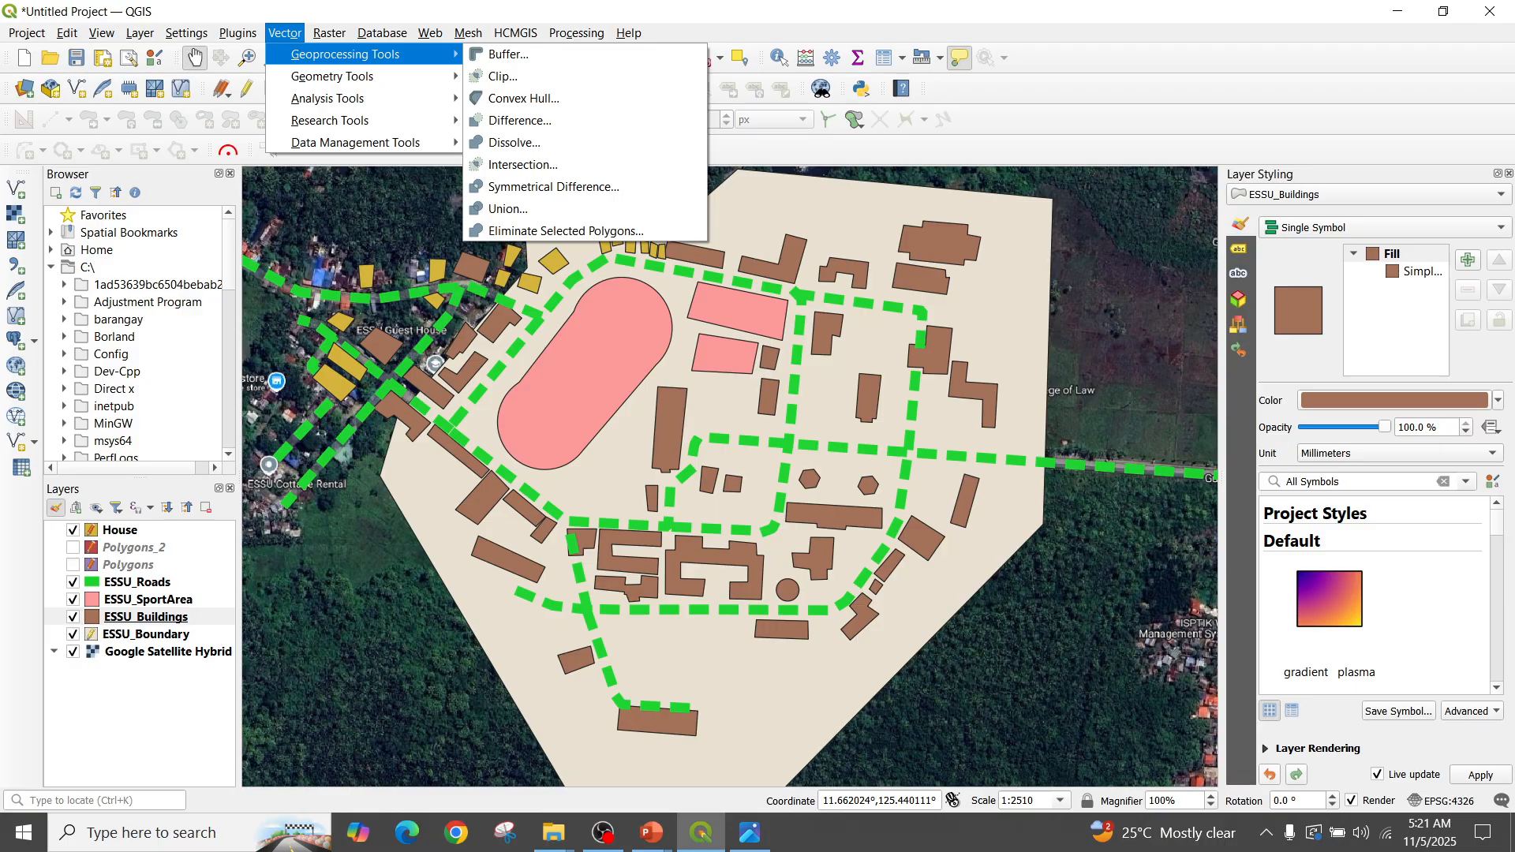
{"action": "left_click", "coordinate": [285, 33]}
{"action": "left_click", "coordinate": [285, 33]}
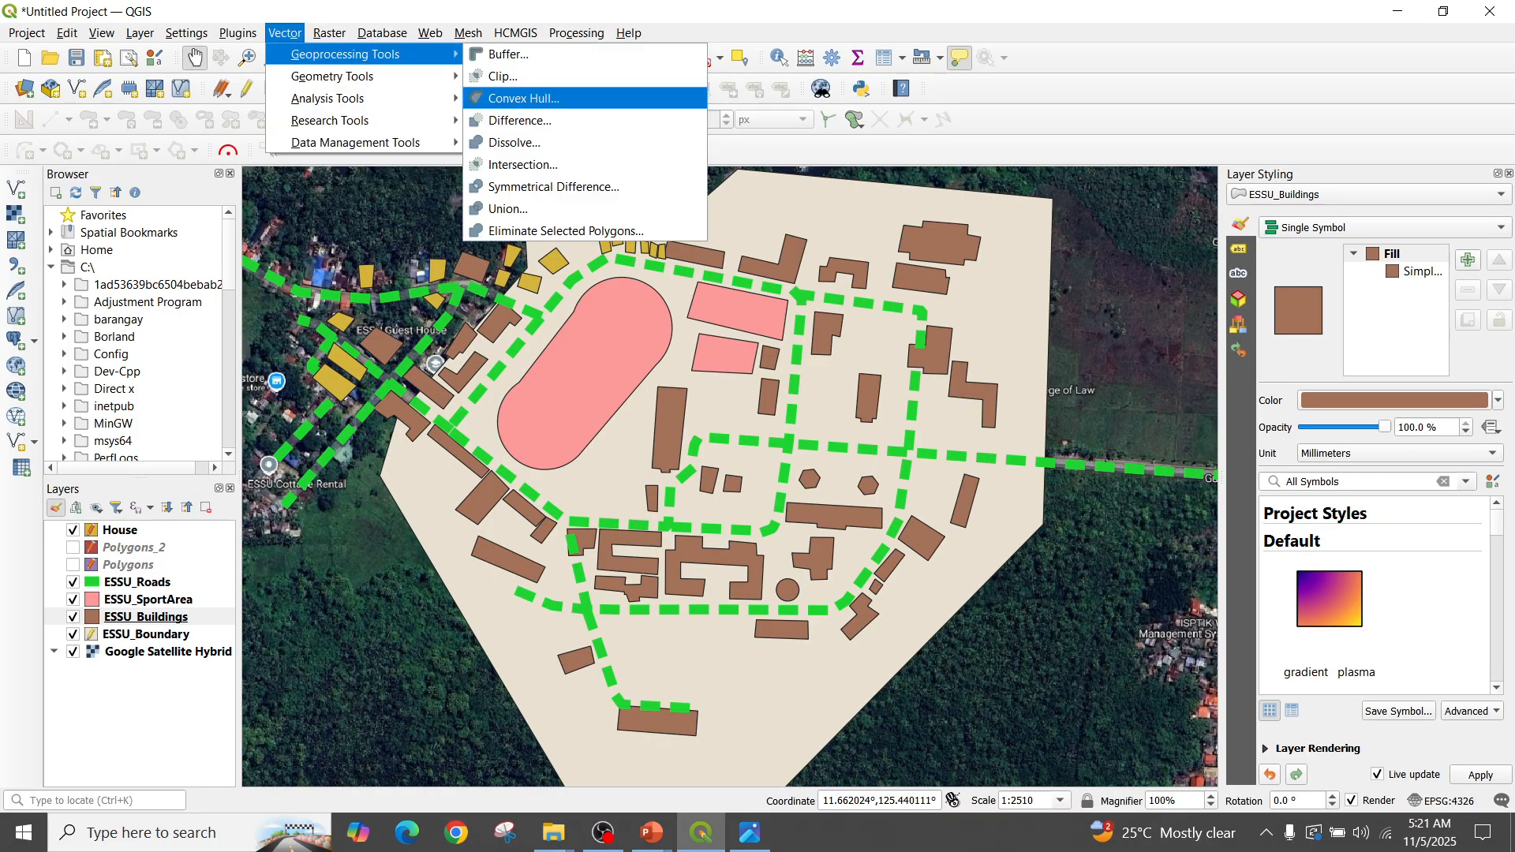
{"action": "left_click", "coordinate": [503, 75]}
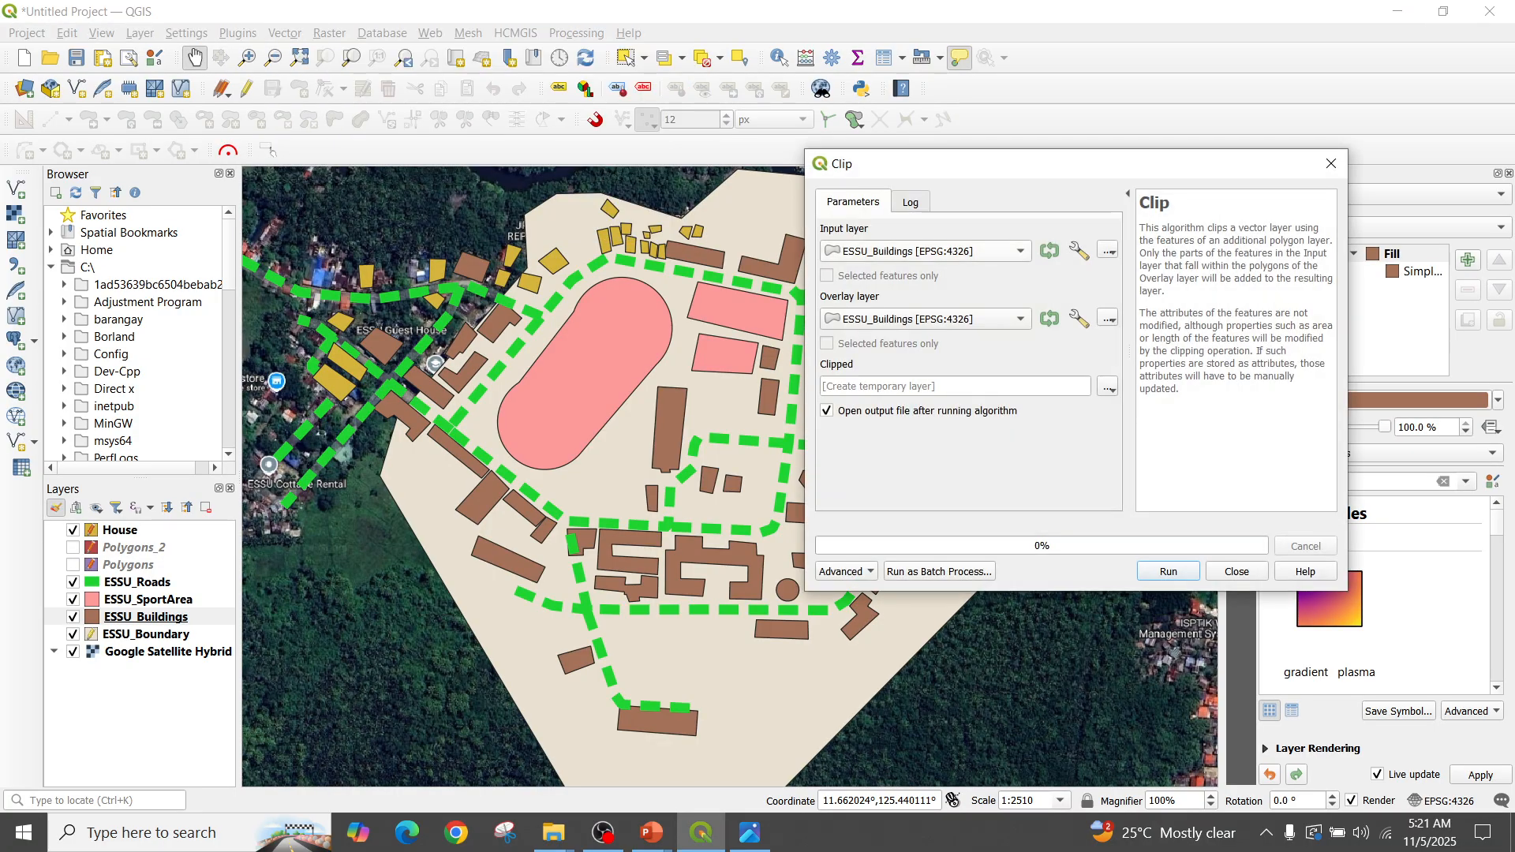
Set ESSU_Boundary as the input layer and ESSU_Buildings as the overlay layer for the clip
{"action": "left_click", "coordinate": [931, 251]}
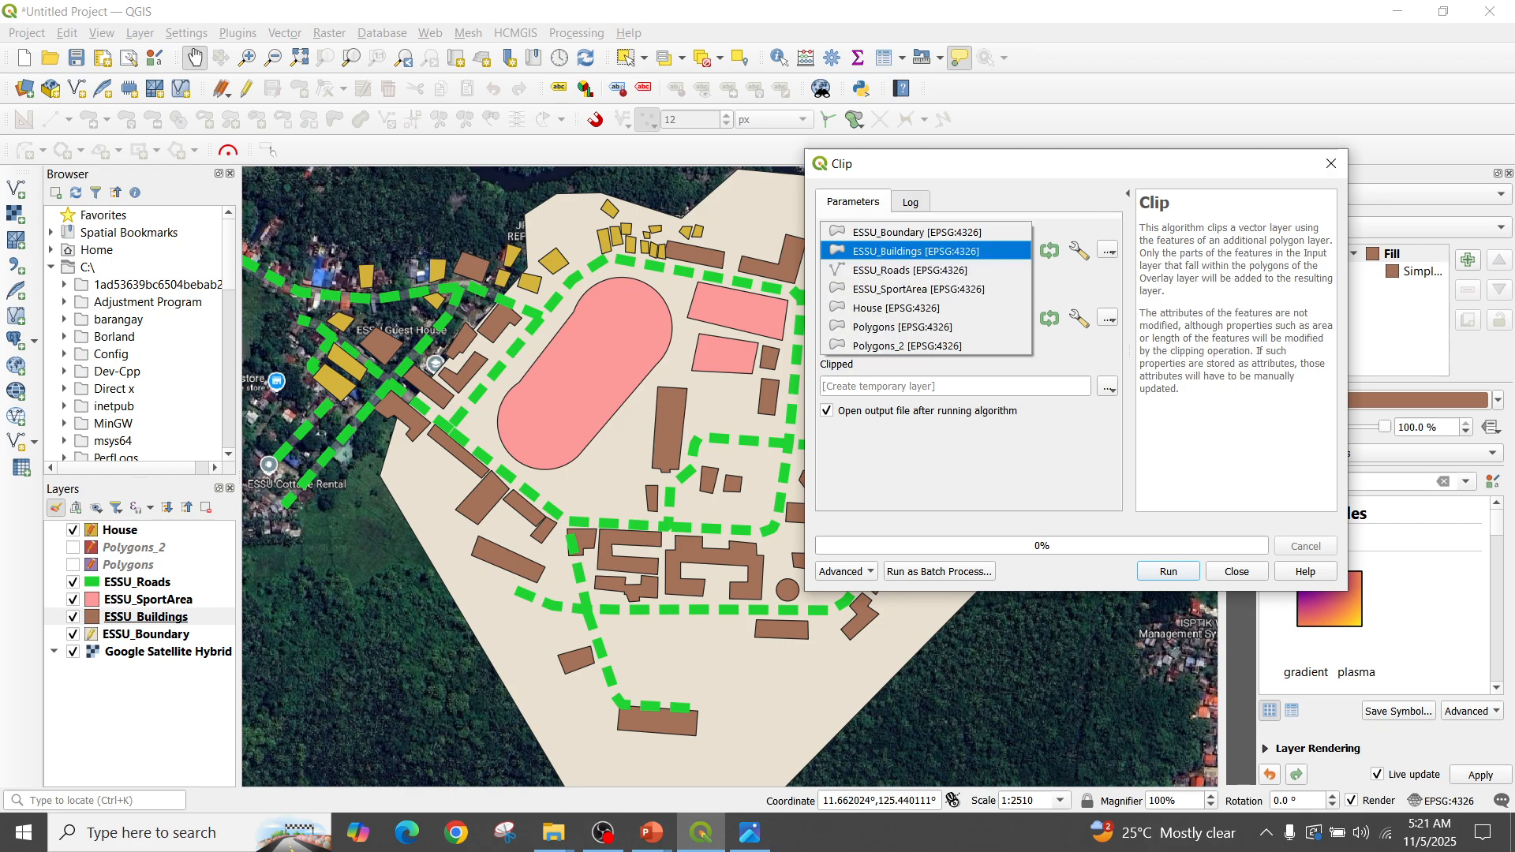
{"action": "key", "text": "Return"}
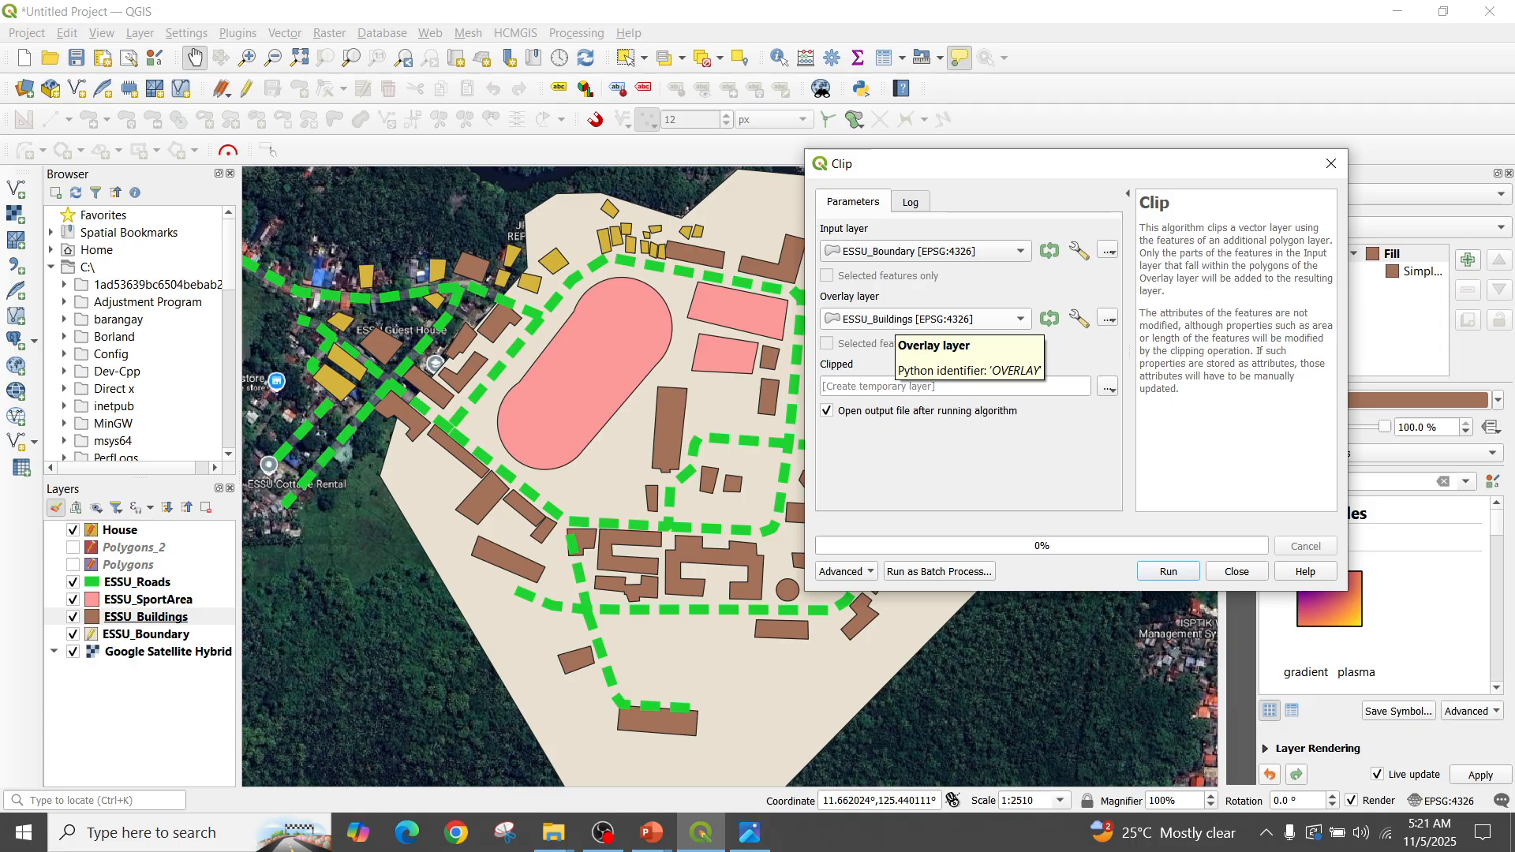
{"action": "left_click", "coordinate": [893, 319]}
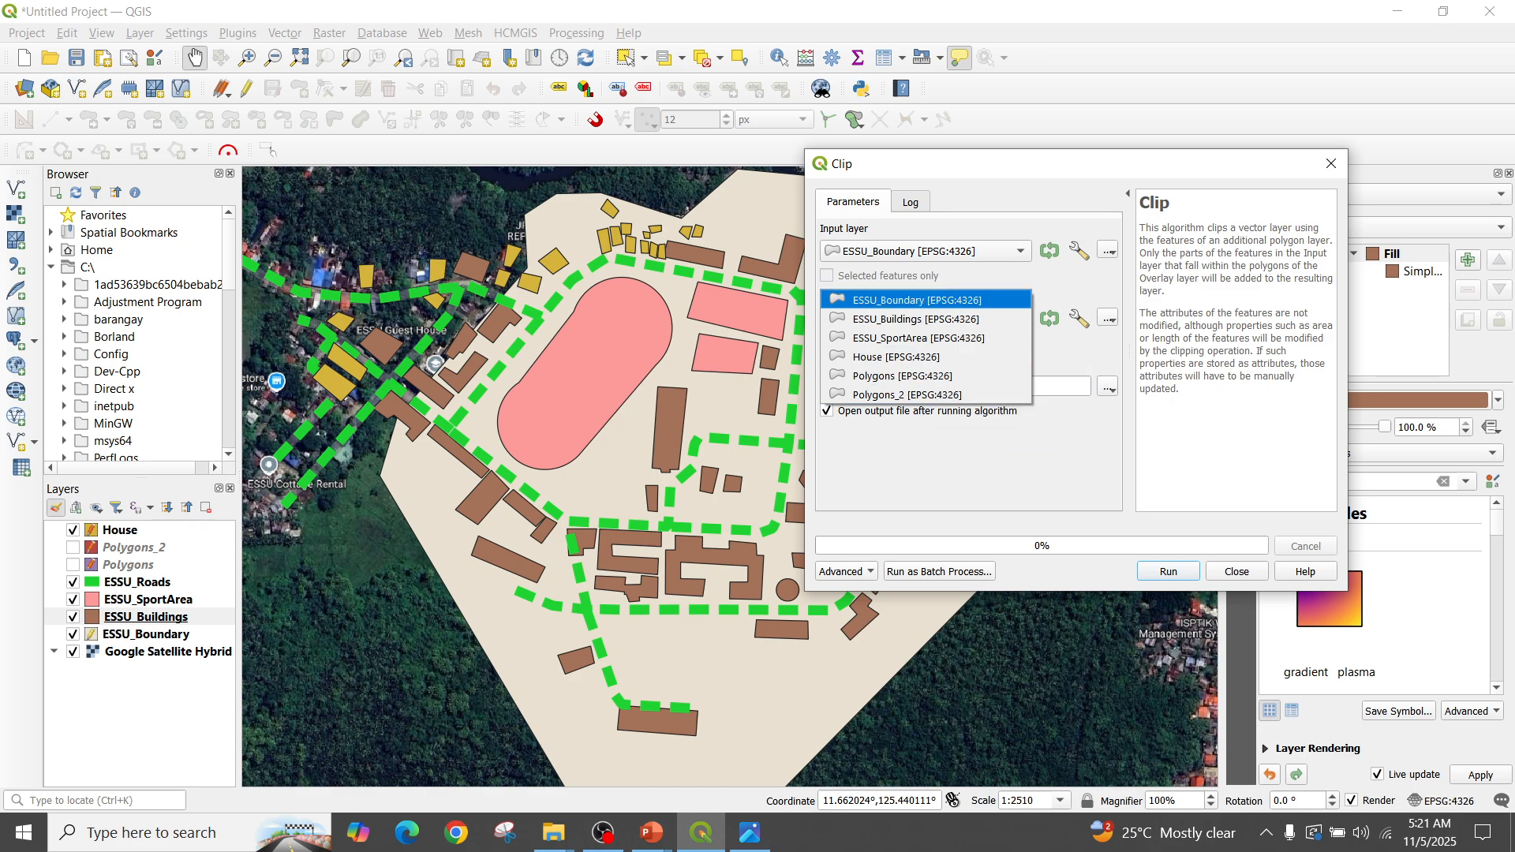
{"action": "key", "text": "Escape"}
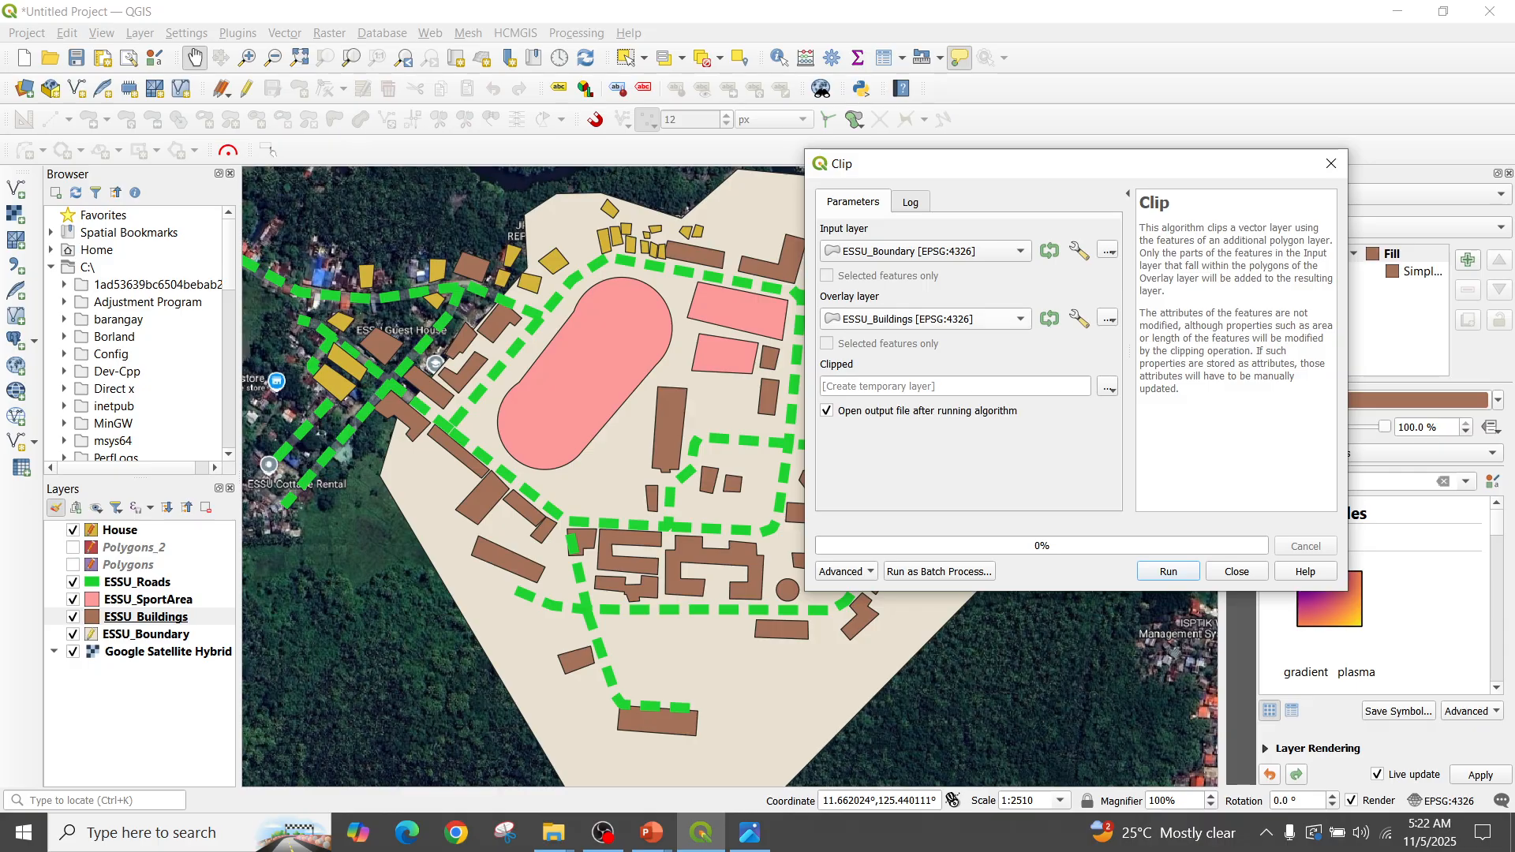
{"action": "left_click", "coordinate": [925, 319]}
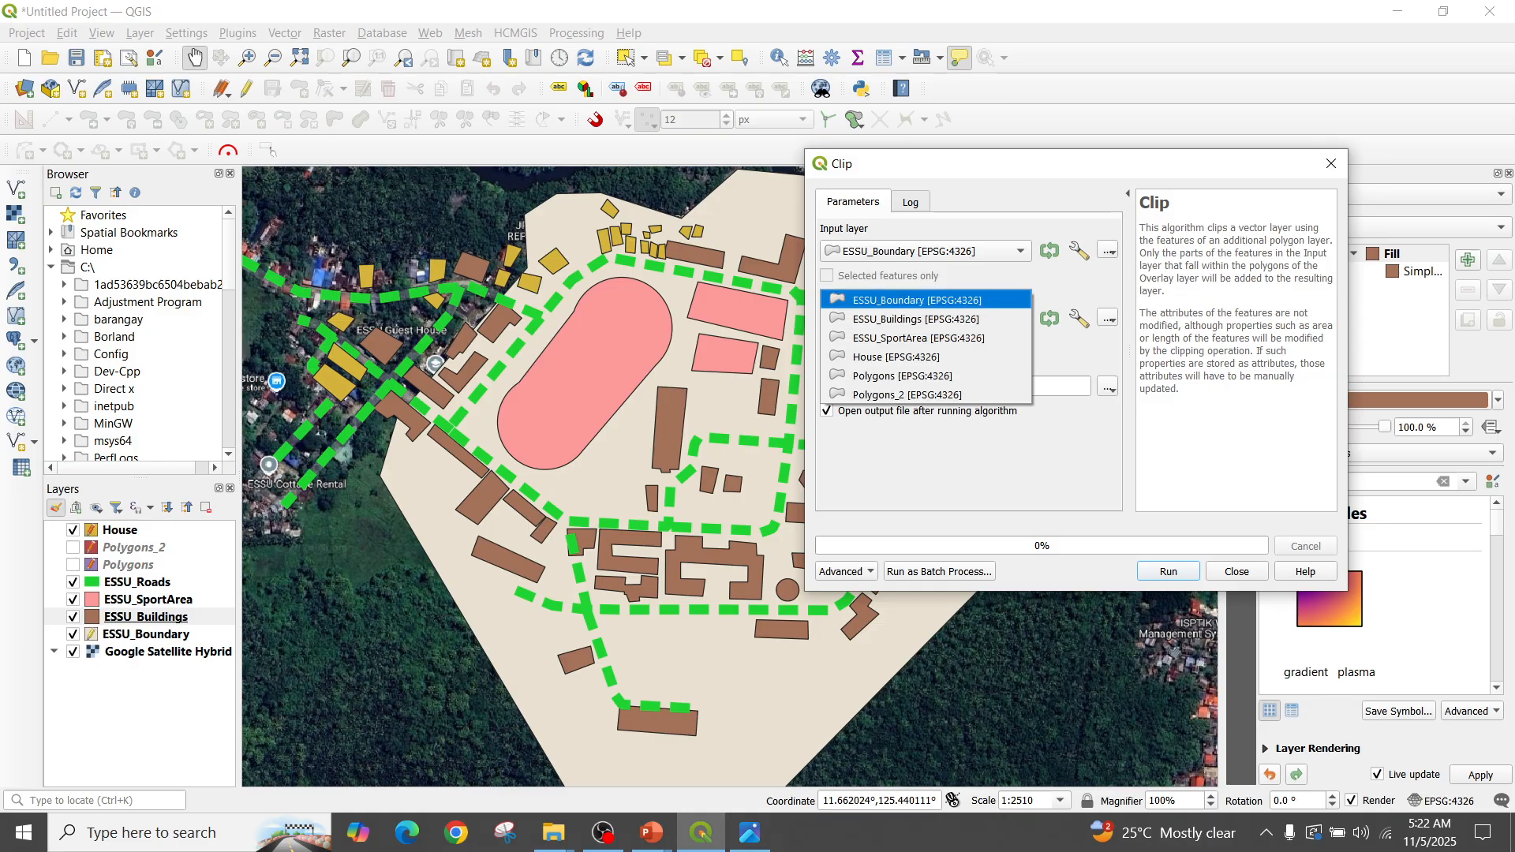
{"action": "left_click", "coordinate": [916, 319]}
Set House as the overlay layer and run the clip on ESSU_Boundary to a temporary layer
{"action": "left_click_drag", "start_coordinate": [946, 164], "coordinate": [1175, 63]}
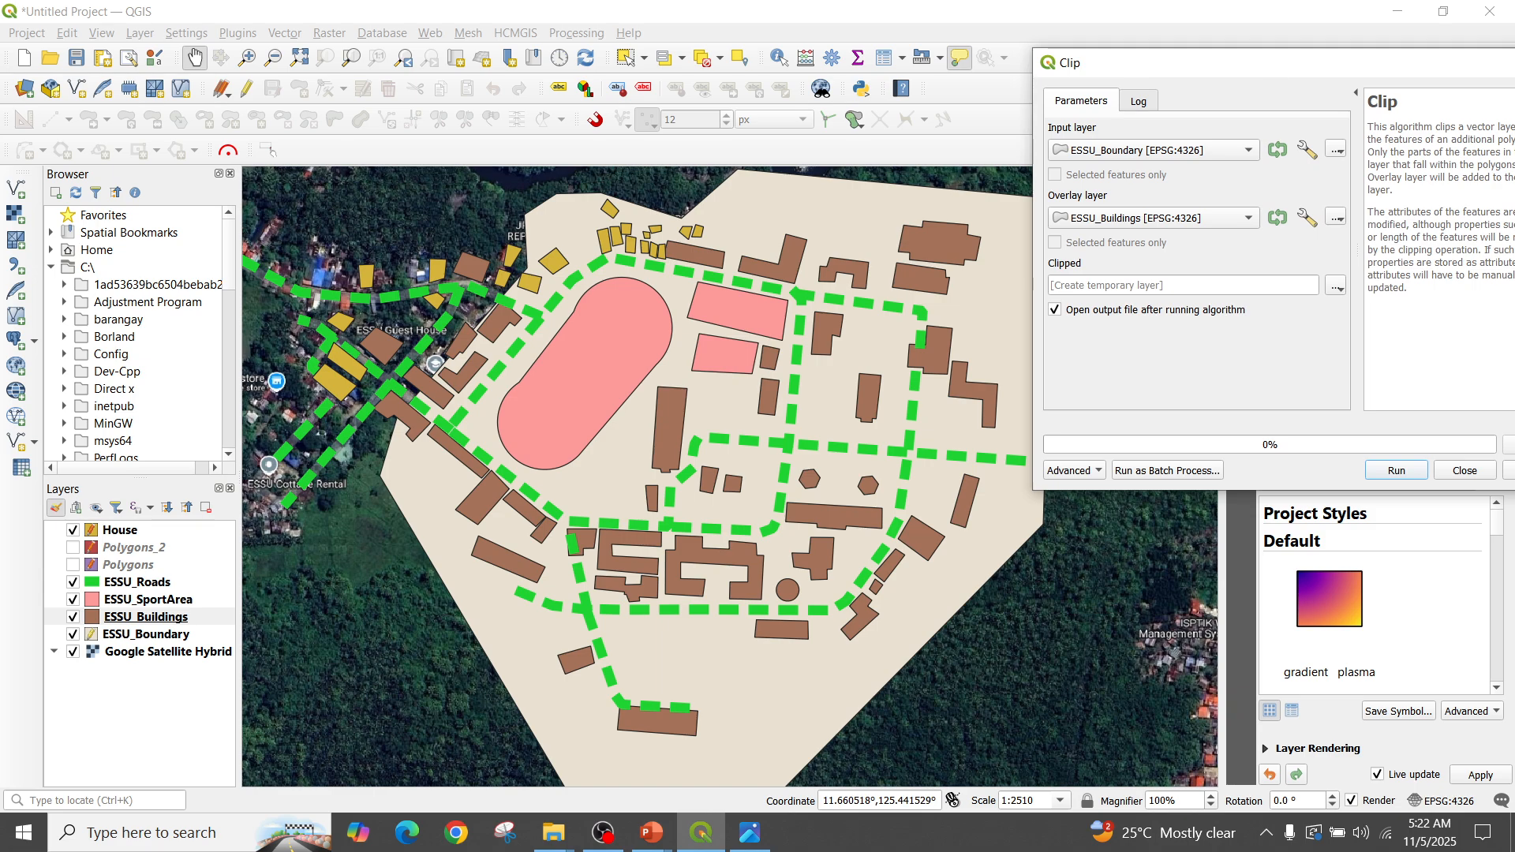
{"action": "mouse_move", "coordinate": [710, 442]}
{"action": "left_mouse_down"}
{"action": "mouse_move", "coordinate": [772, 451]}
{"action": "mouse_move", "coordinate": [748, 509]}
{"action": "mouse_move", "coordinate": [684, 464]}
{"action": "mouse_move", "coordinate": [632, 472]}
{"action": "mouse_move", "coordinate": [719, 431]}
{"action": "mouse_move", "coordinate": [699, 469]}
{"action": "left_mouse_up"}
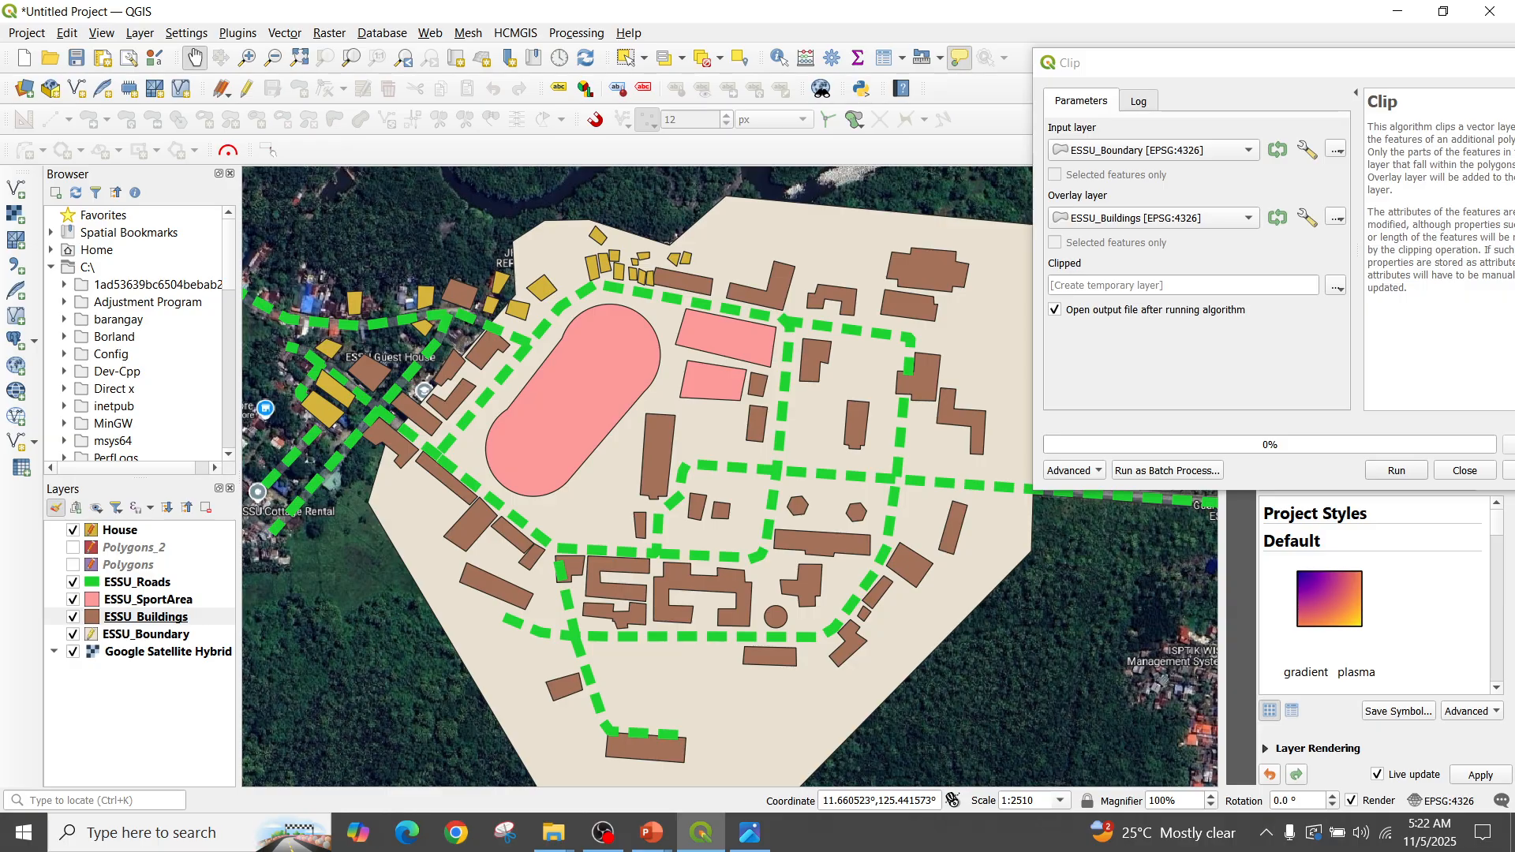
{"action": "left_click_drag", "start_coordinate": [562, 456], "coordinate": [622, 467]}
{"action": "left_click", "coordinate": [73, 530]}
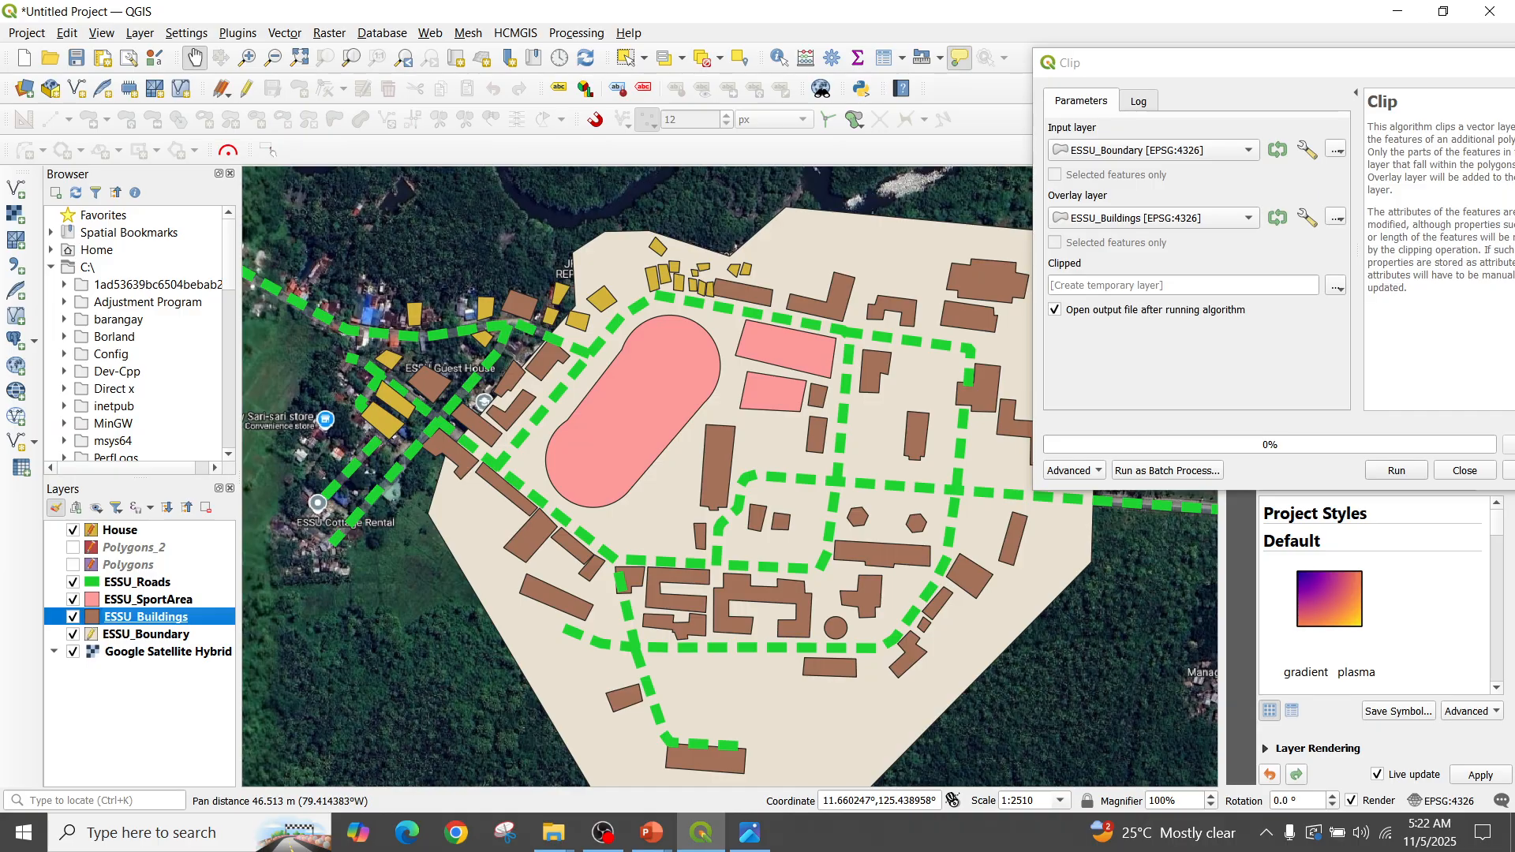
{"action": "left_click", "coordinate": [72, 530]}
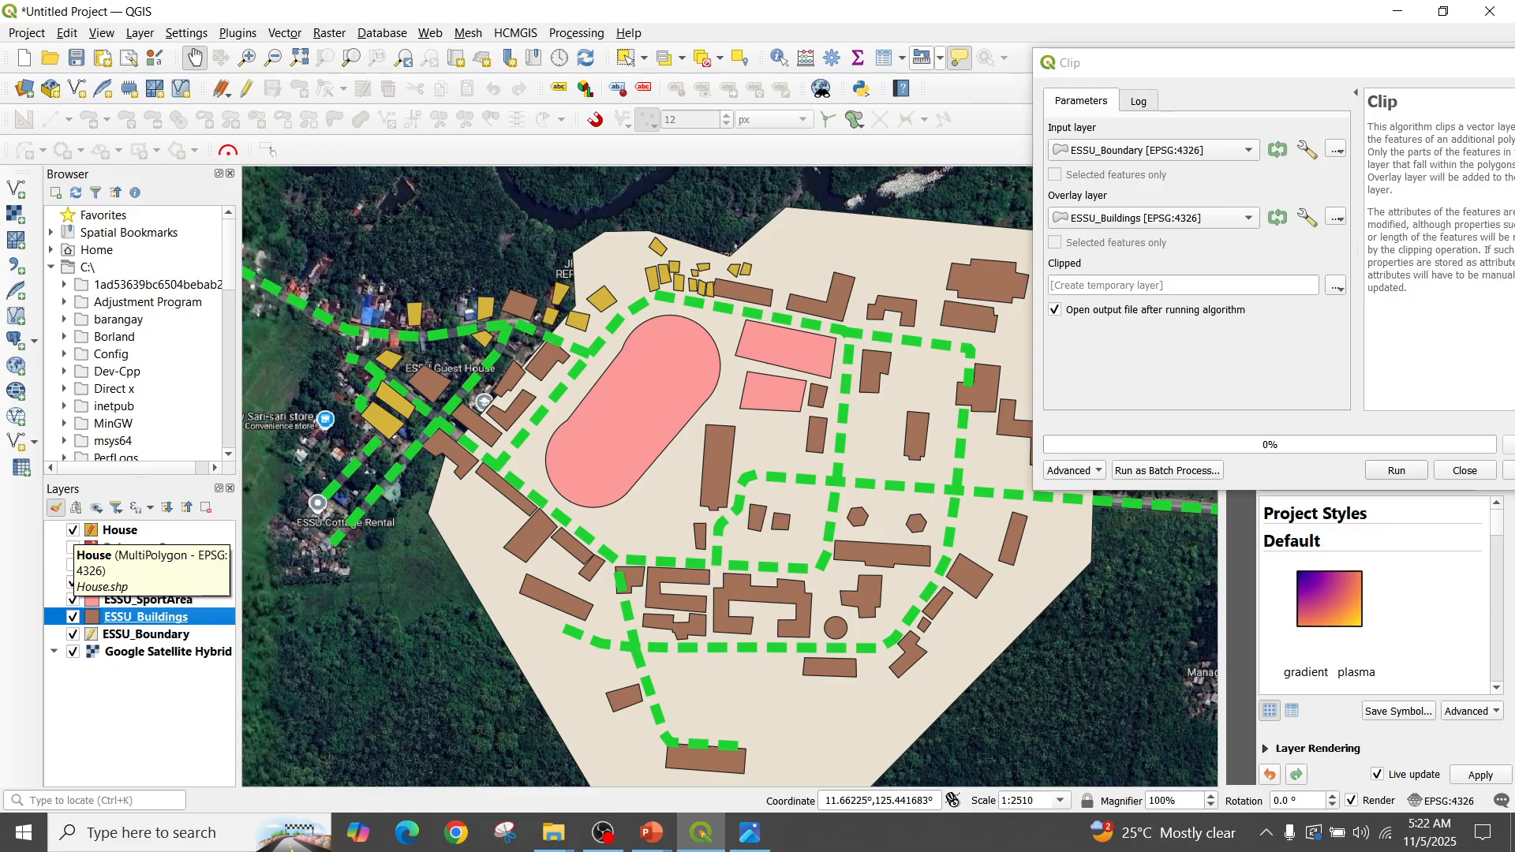
{"action": "left_click_drag", "start_coordinate": [1167, 63], "coordinate": [858, 138]}
{"action": "left_click", "coordinate": [843, 225]}
{"action": "left_click", "coordinate": [843, 225]}
{"action": "left_click", "coordinate": [843, 225]}
{"action": "left_click", "coordinate": [843, 225]}
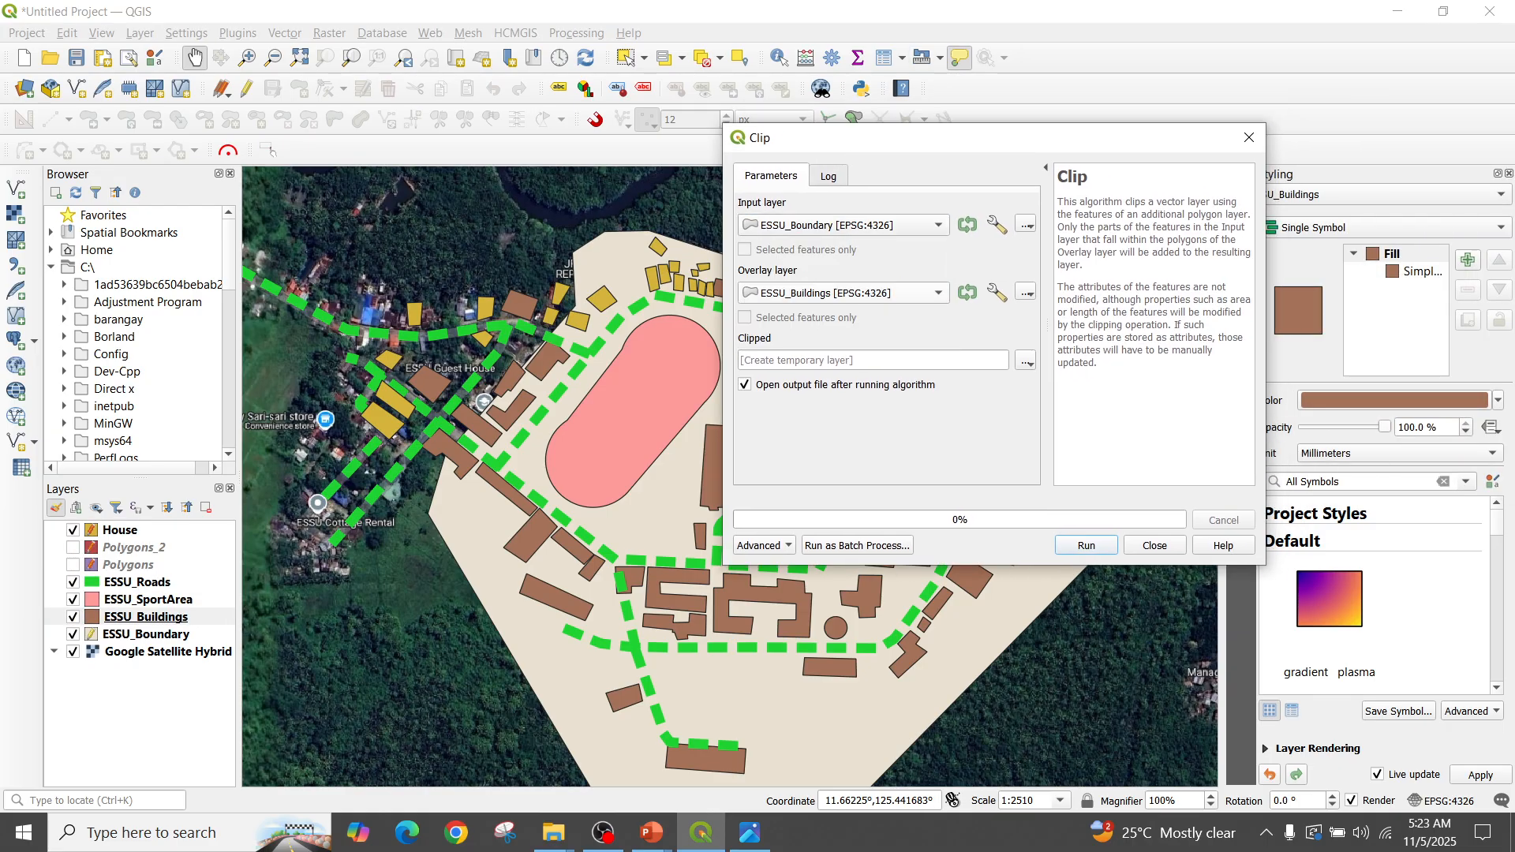
{"action": "left_click", "coordinate": [843, 293]}
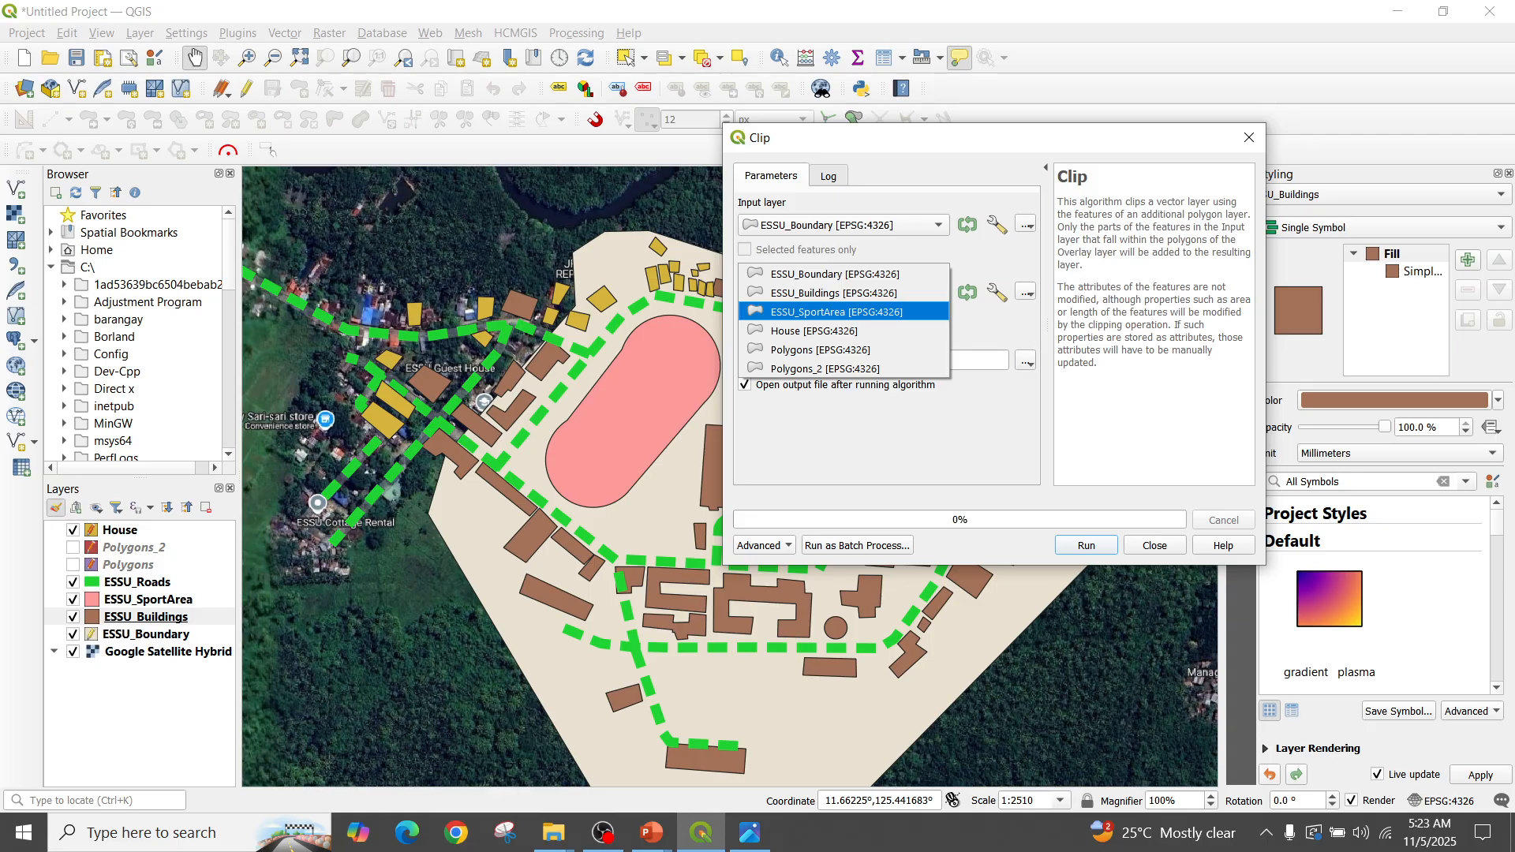
{"action": "left_click", "coordinate": [814, 331]}
{"action": "left_click", "coordinate": [1086, 545]}
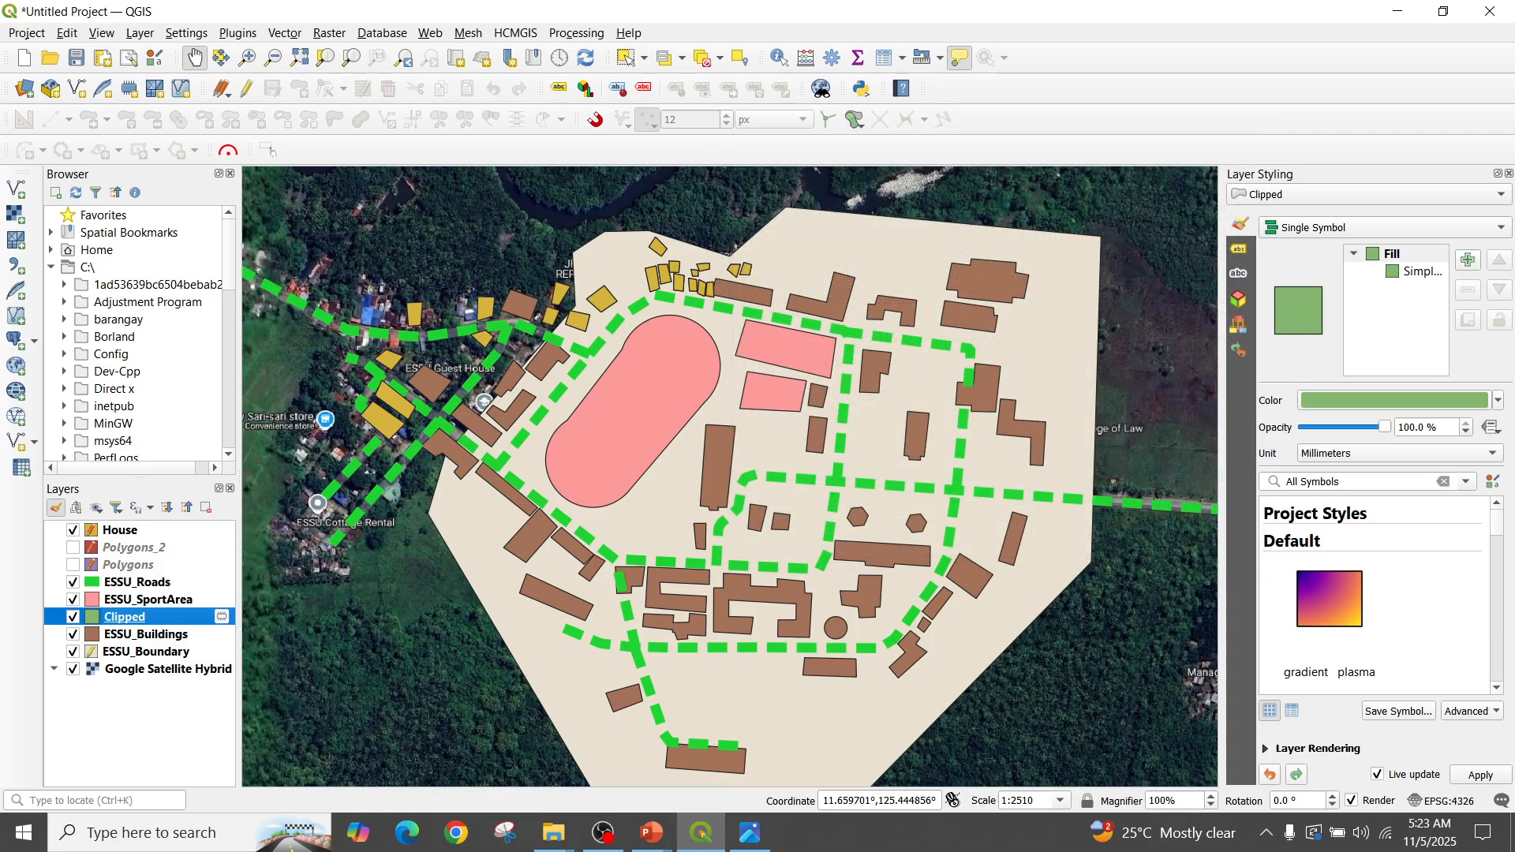
Hide every layer except House, including the clip result and the Google Satellite Hybrid base map
{"action": "left_click", "coordinate": [72, 582]}
{"action": "left_click", "coordinate": [73, 600]}
{"action": "left_click", "coordinate": [72, 617]}
{"action": "left_click", "coordinate": [72, 634]}
{"action": "left_click", "coordinate": [72, 651]}
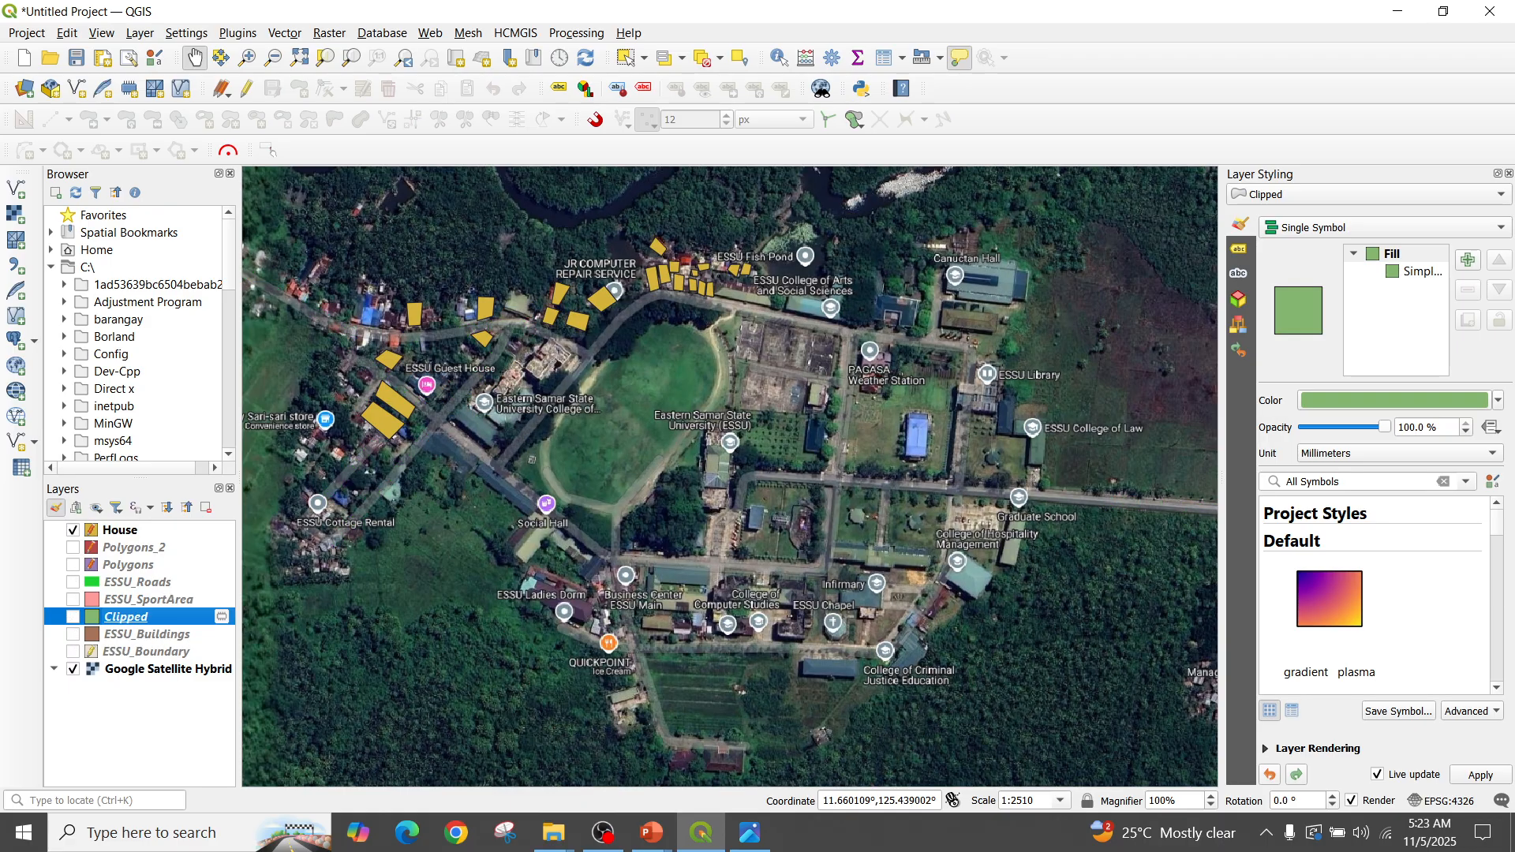
{"action": "left_click", "coordinate": [73, 670]}
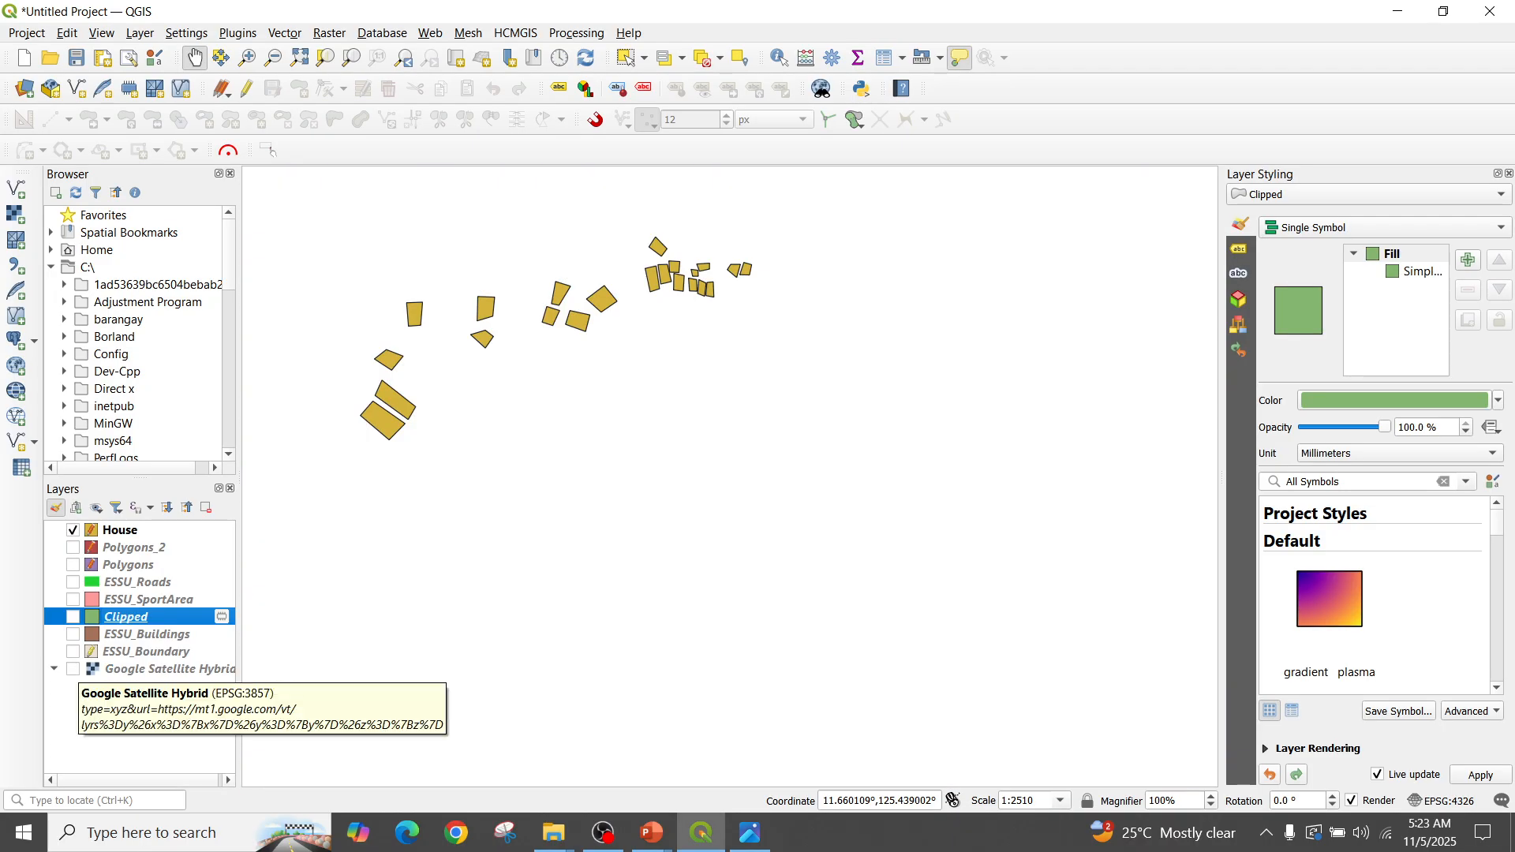
Move the Clipped layer to the top of the layer order and show it with only ESSU_Boundary
{"action": "left_click", "coordinate": [73, 617]}
{"action": "left_click_drag", "start_coordinate": [125, 617], "coordinate": [125, 522]}
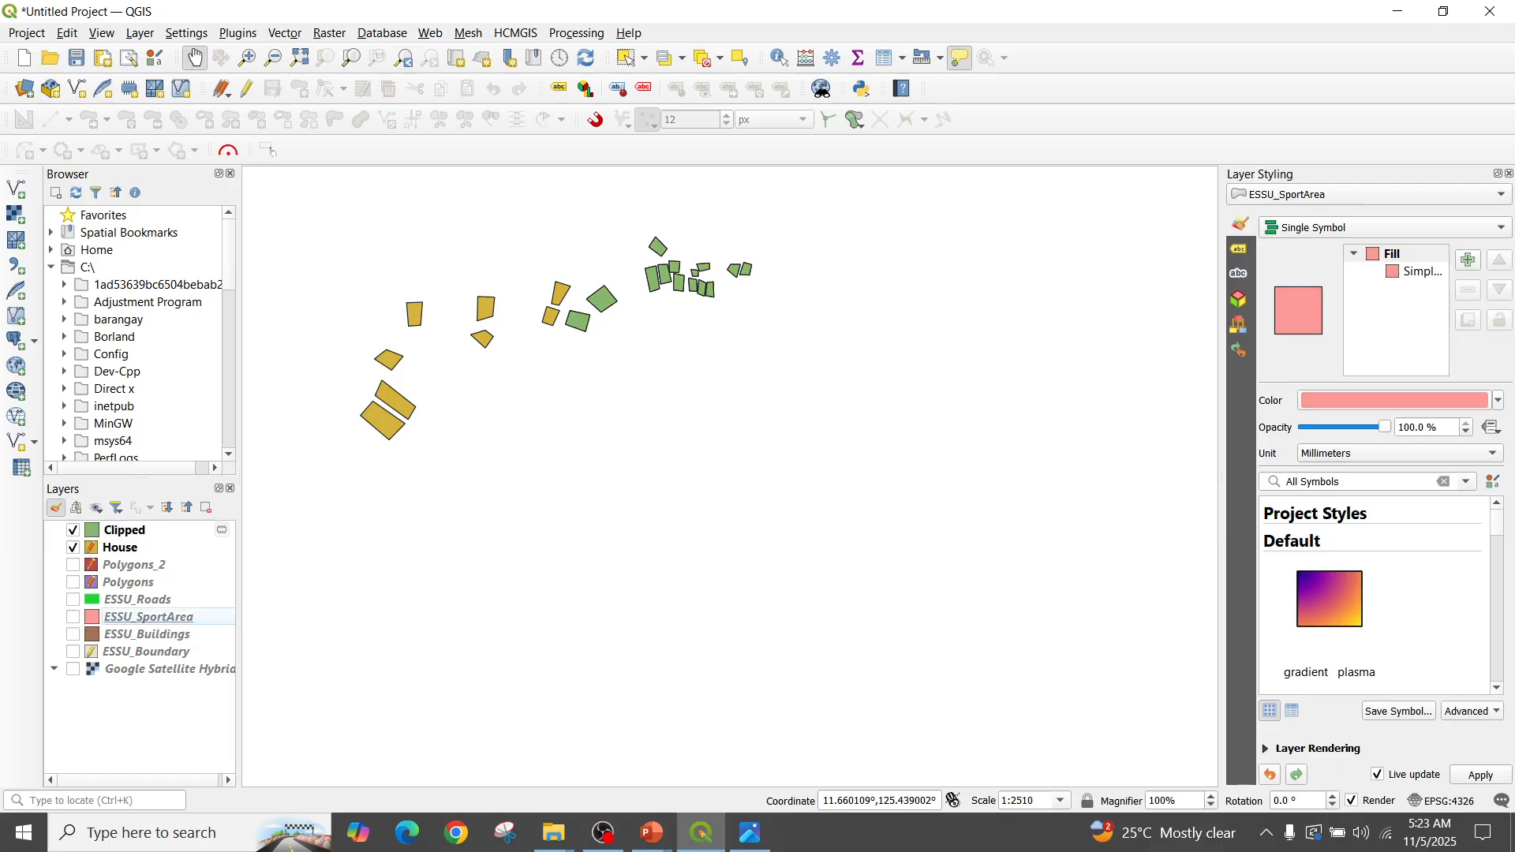
{"action": "left_click", "coordinate": [72, 548]}
{"action": "left_click_drag", "start_coordinate": [623, 379], "coordinate": [608, 435]}
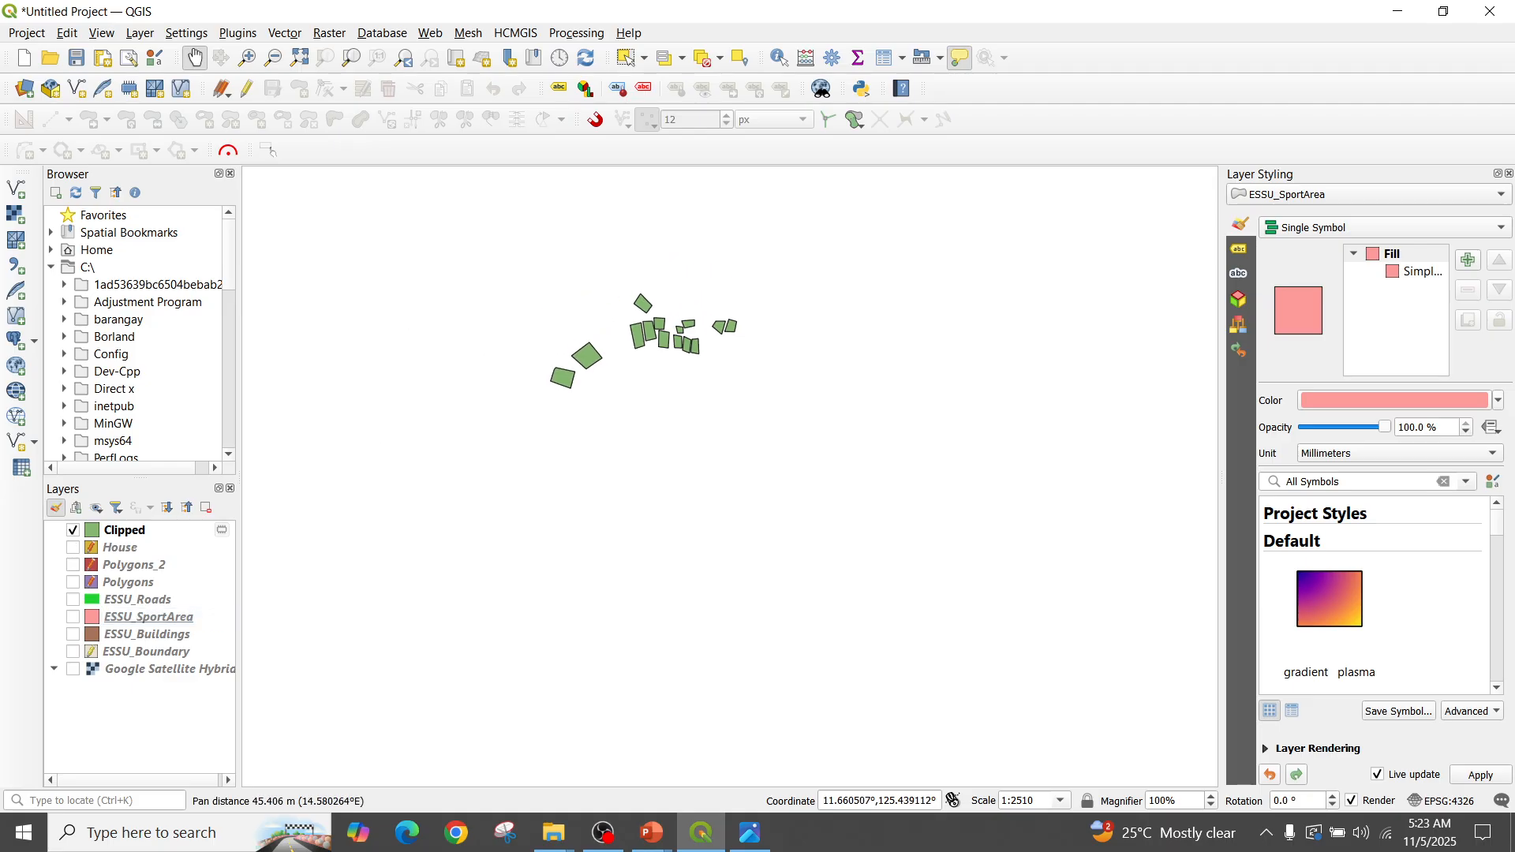
{"action": "left_click", "coordinate": [72, 651]}
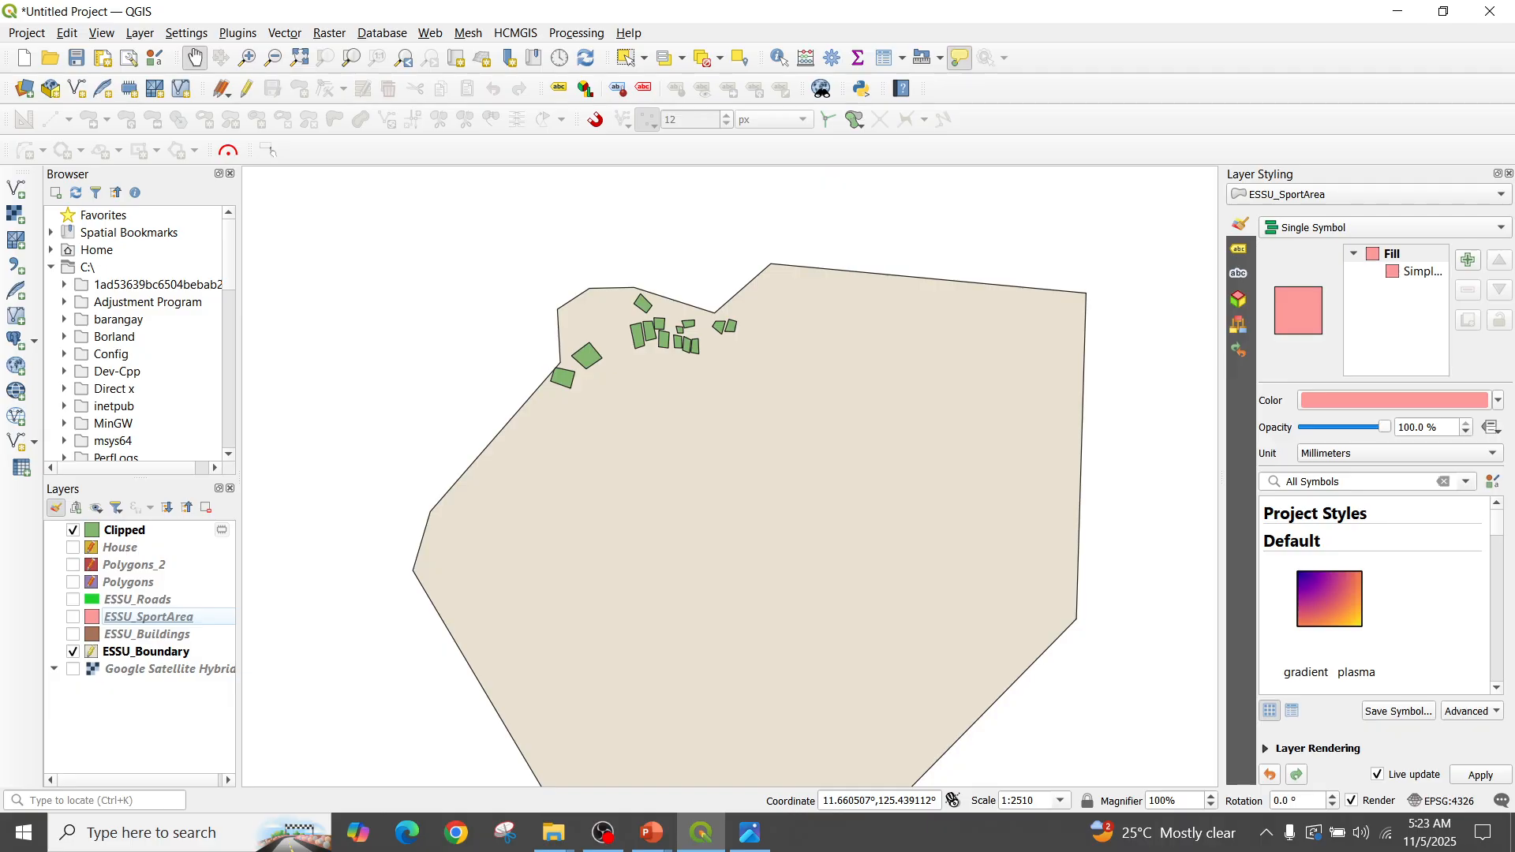
Toggle the House and Clipped layers to compare the original house polygons with the clip result over ESSU_Boundary
{"action": "left_click", "coordinate": [72, 548]}
{"action": "left_click", "coordinate": [72, 531]}
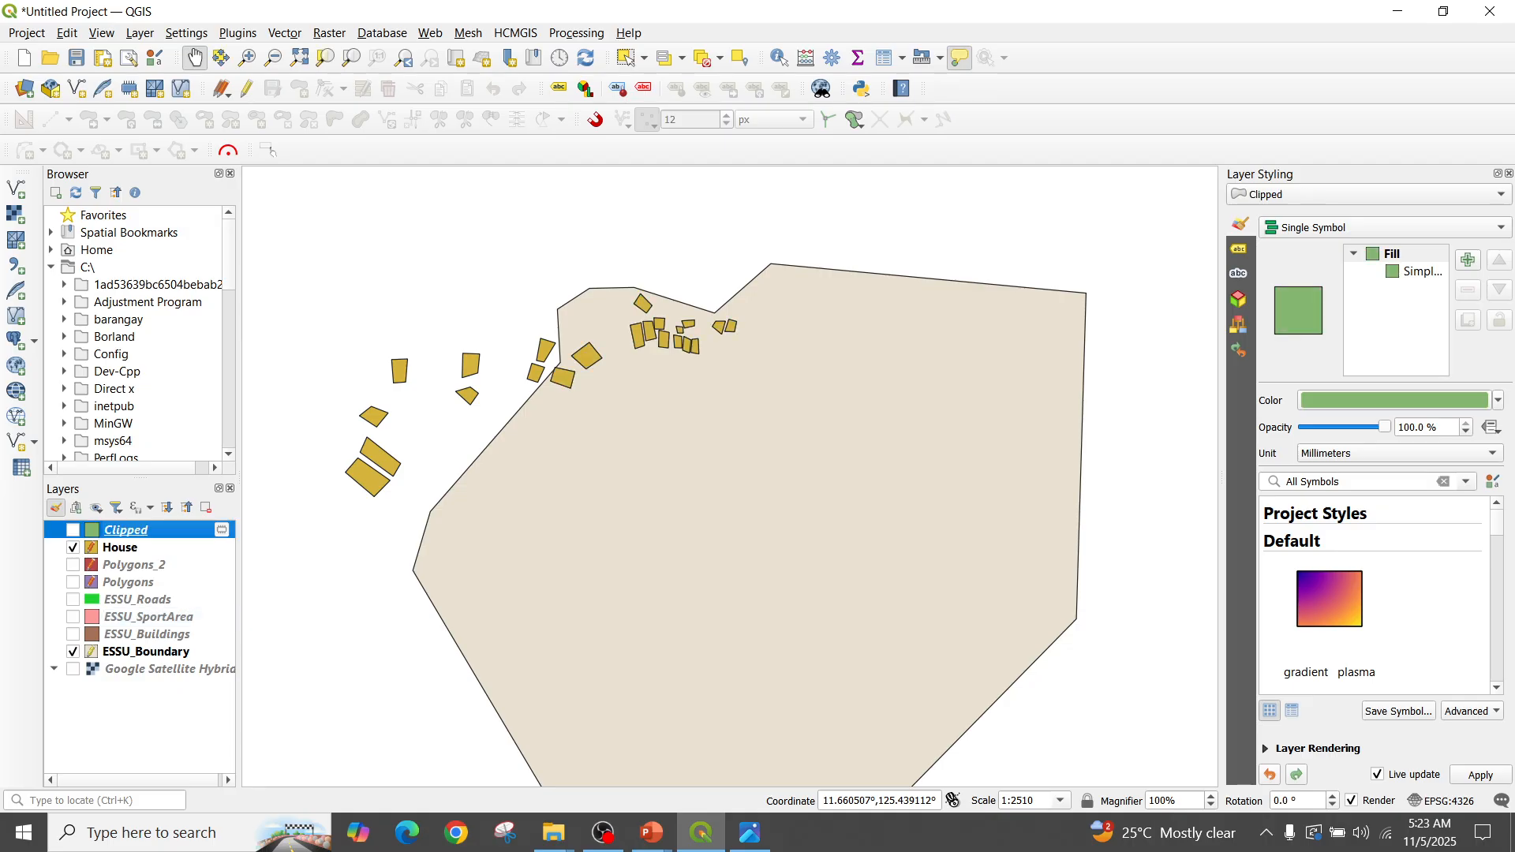
{"action": "left_click", "coordinate": [72, 530]}
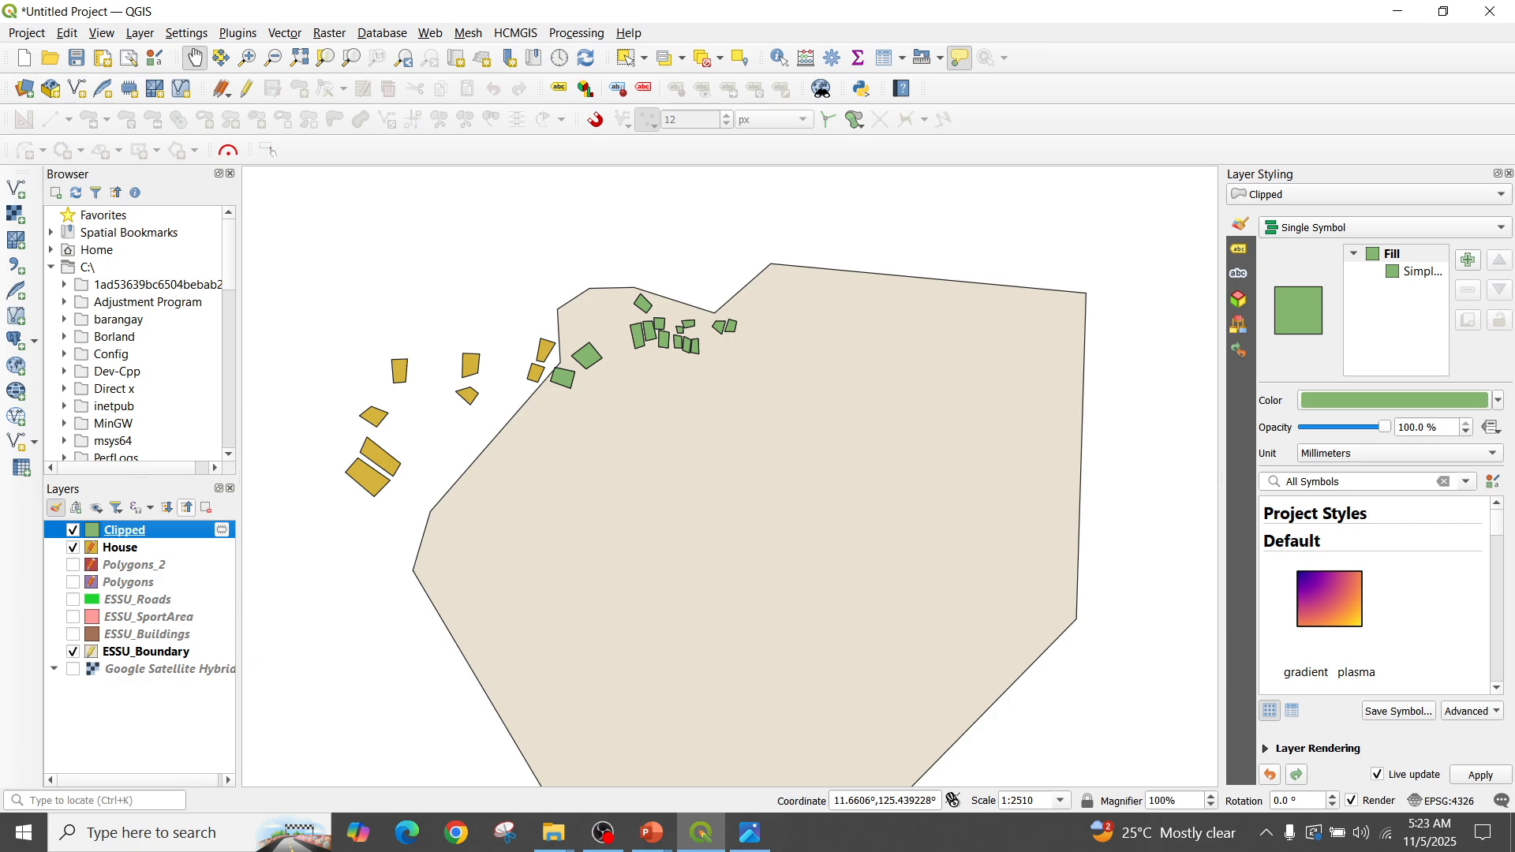
{"action": "left_click", "coordinate": [73, 547]}
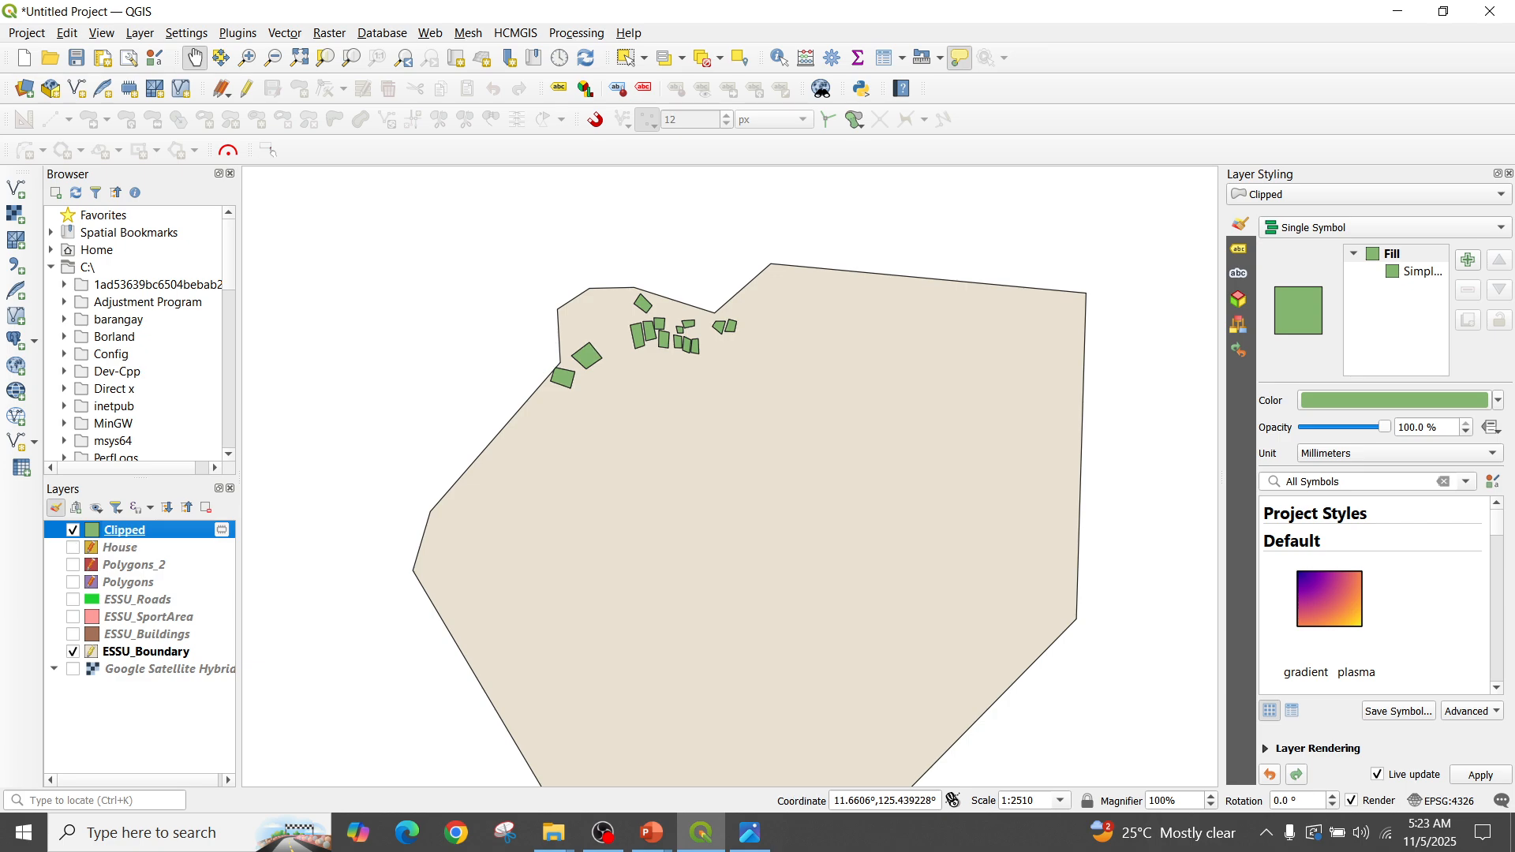
{"action": "left_click", "coordinate": [72, 548]}
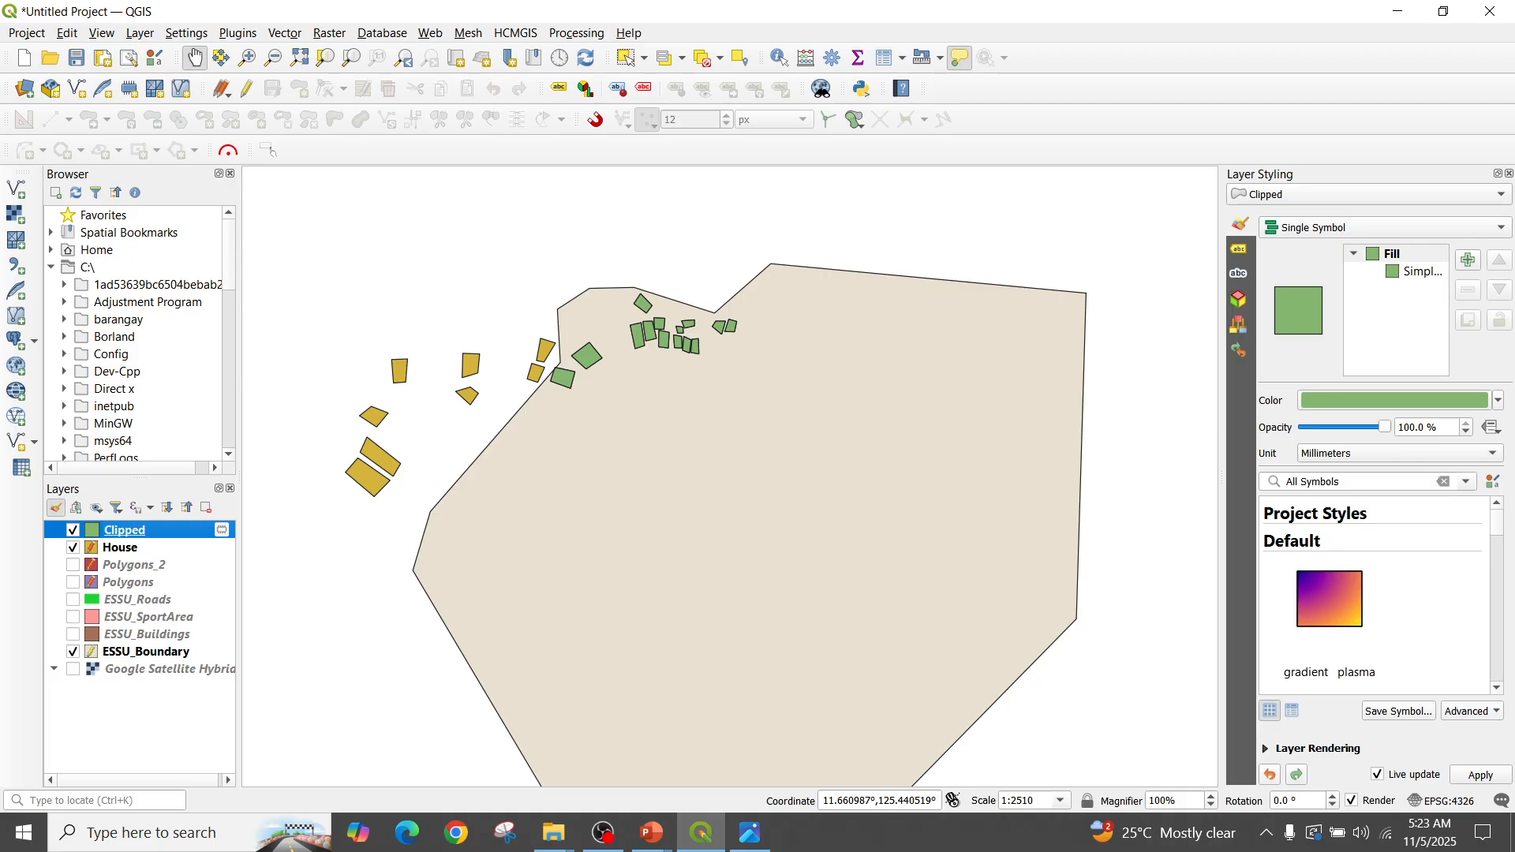
{"action": "left_click_drag", "start_coordinate": [648, 509], "coordinate": [650, 433]}
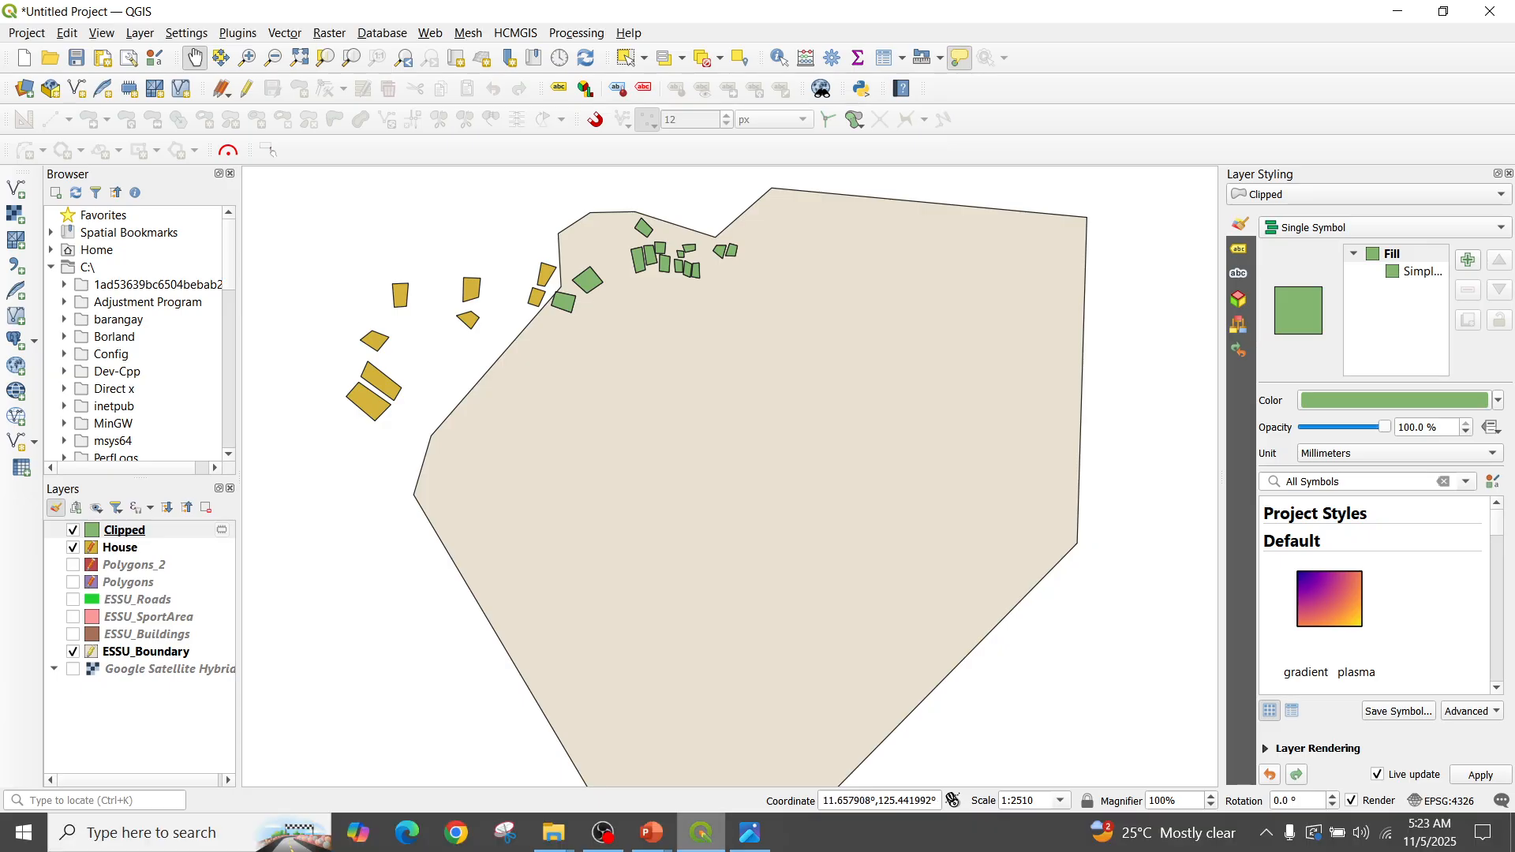
Switch to the PowerPoint slide show and advance from the CLIP example to the Dissolve slide
{"action": "mouse_move", "coordinate": [652, 833]}
{"action": "left_click", "coordinate": [758, 718]}
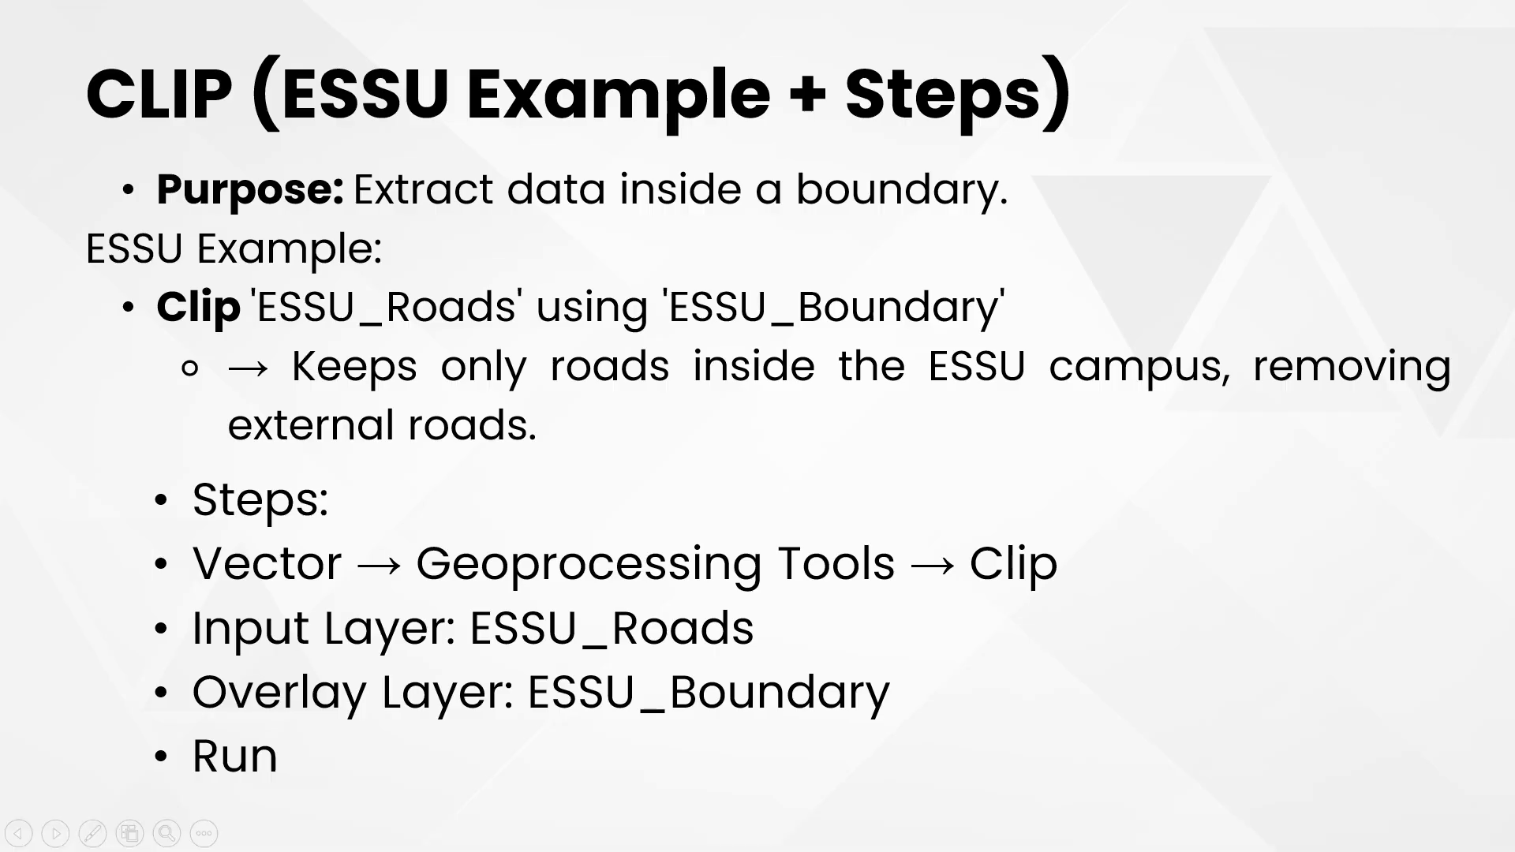
{"action": "key", "text": "Right"}
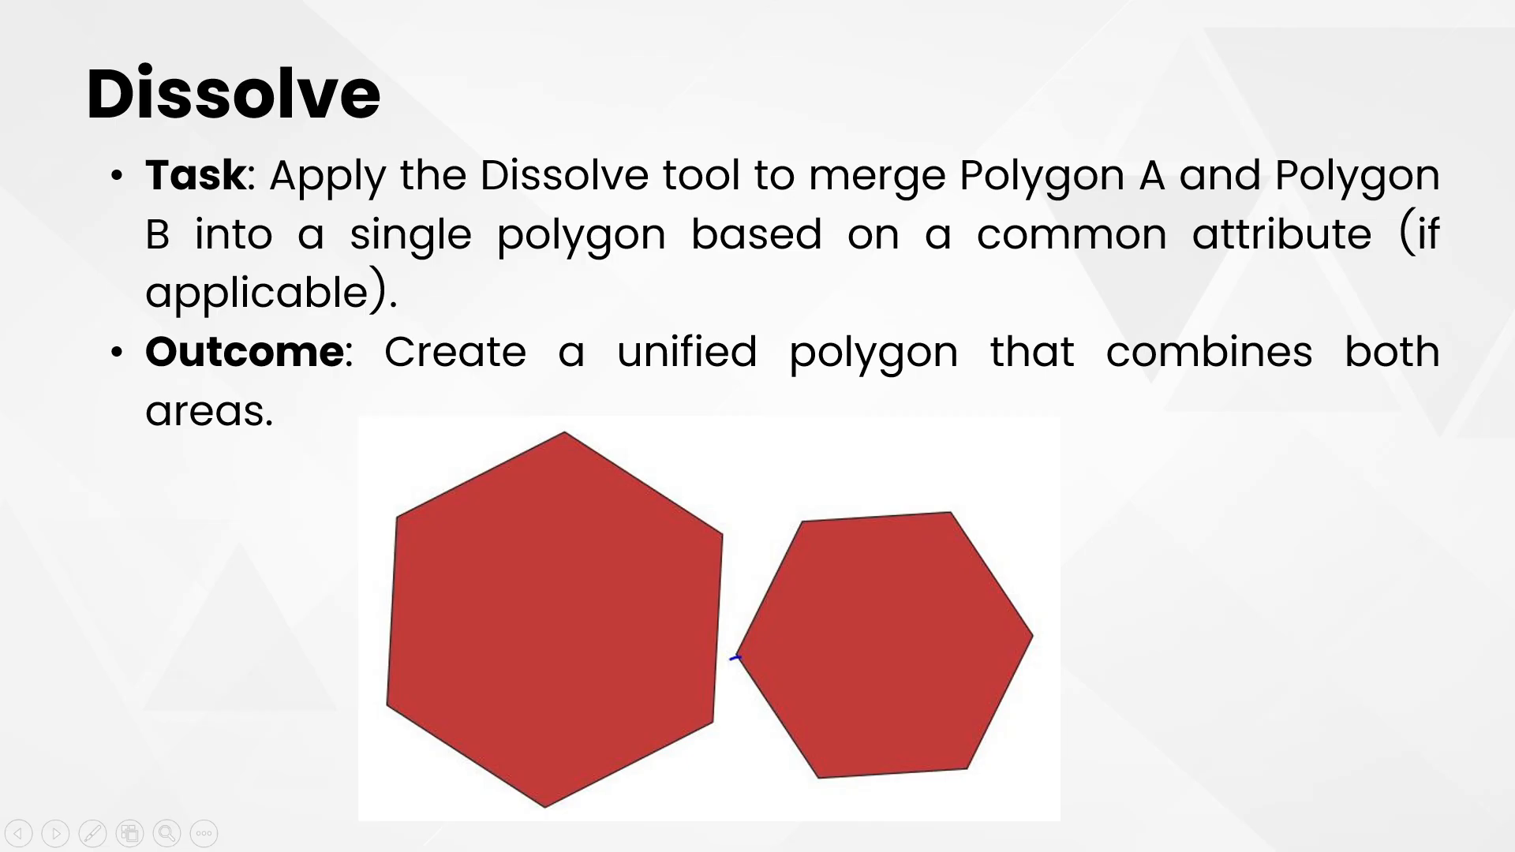
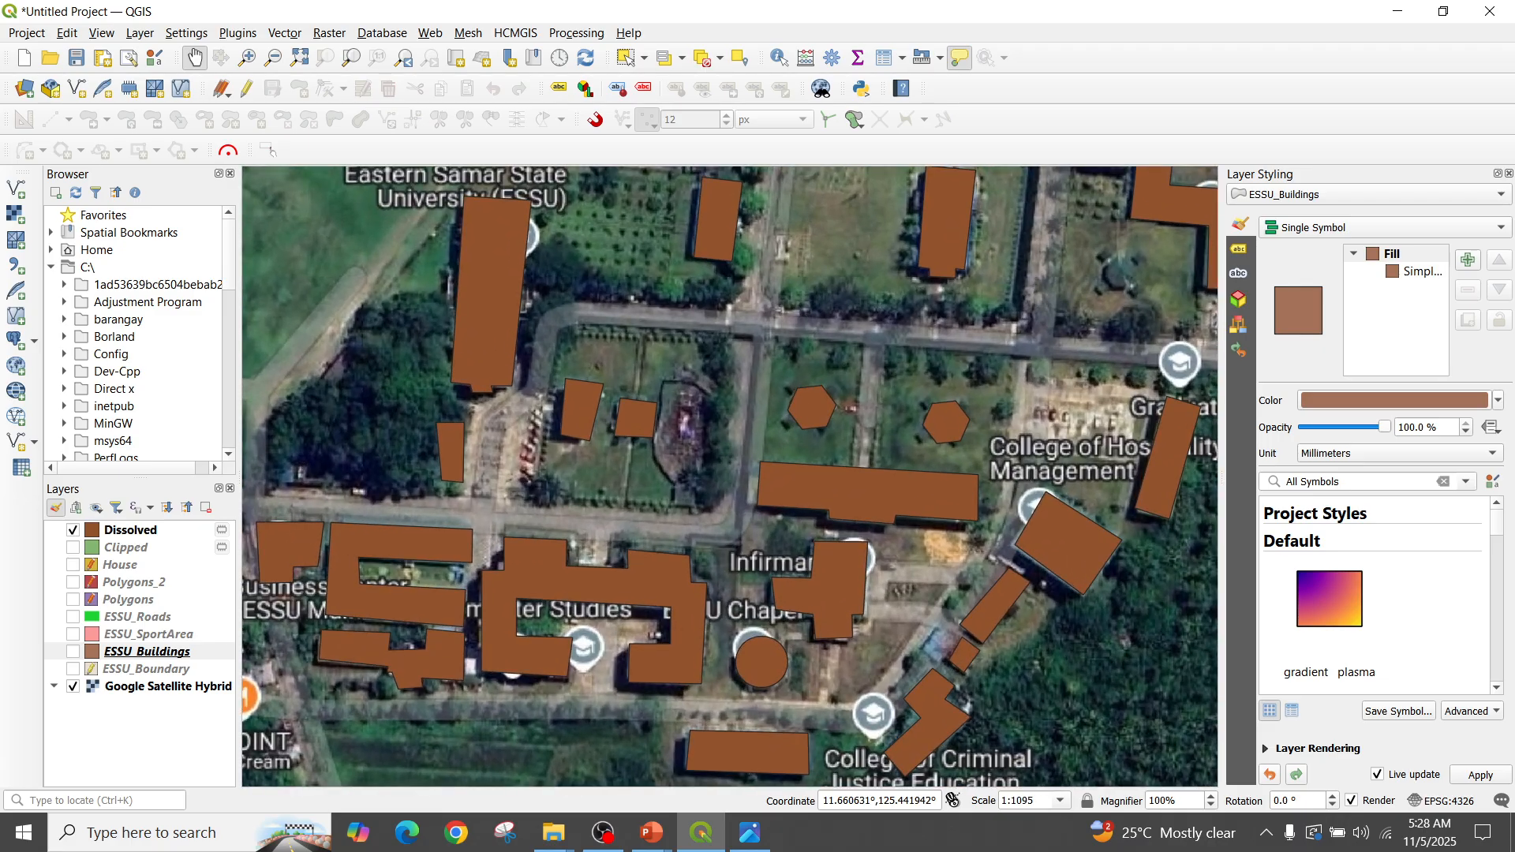
Create a new polygon shapefile layer with the file name Essu_FloodHazard in EPSG:4326
{"action": "left_click", "coordinate": [247, 88]}
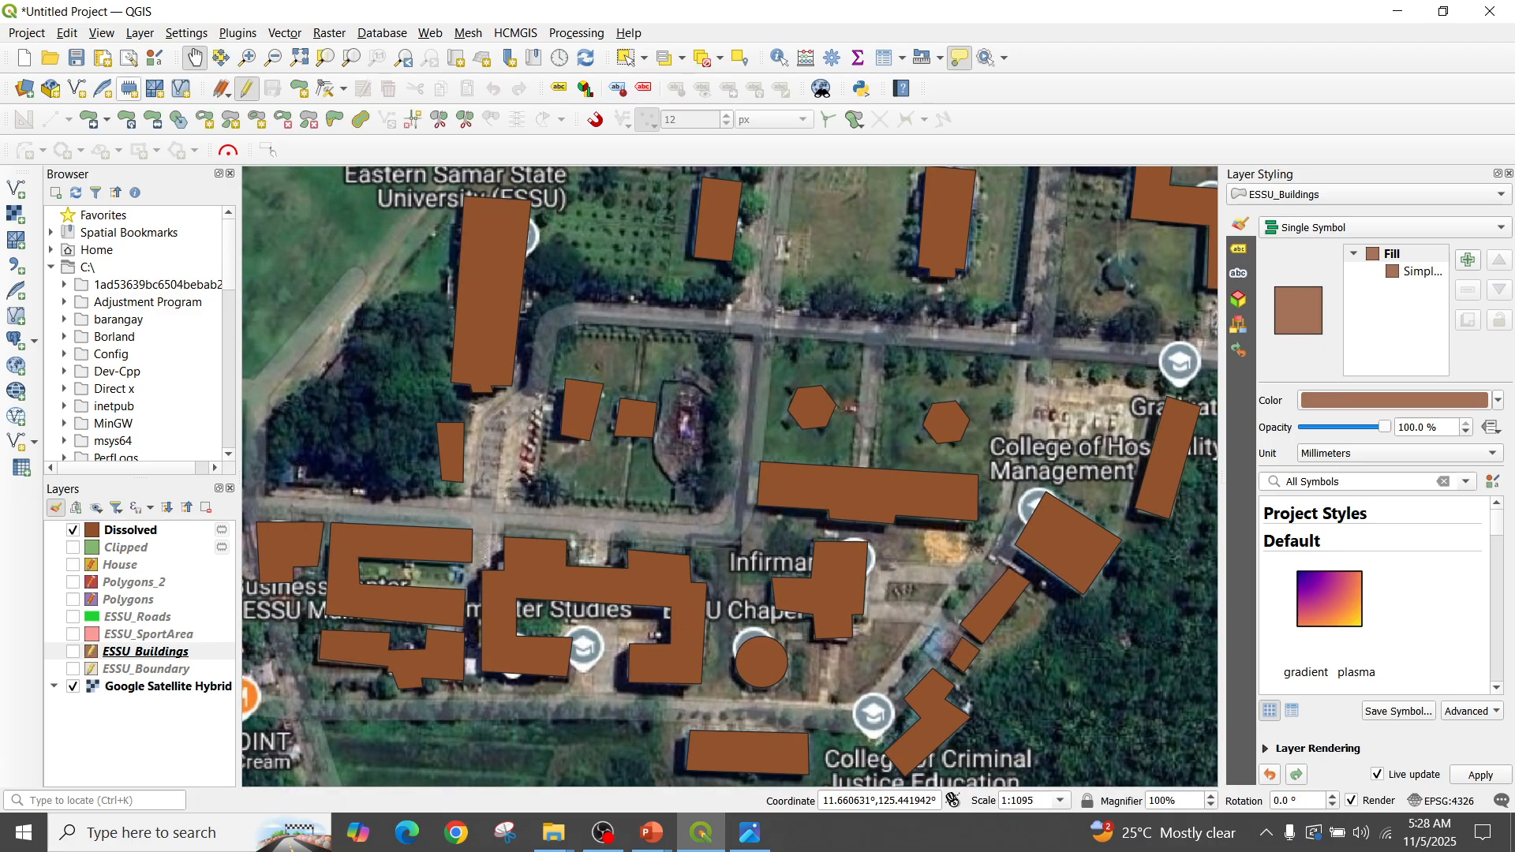
{"action": "left_click", "coordinate": [76, 89]}
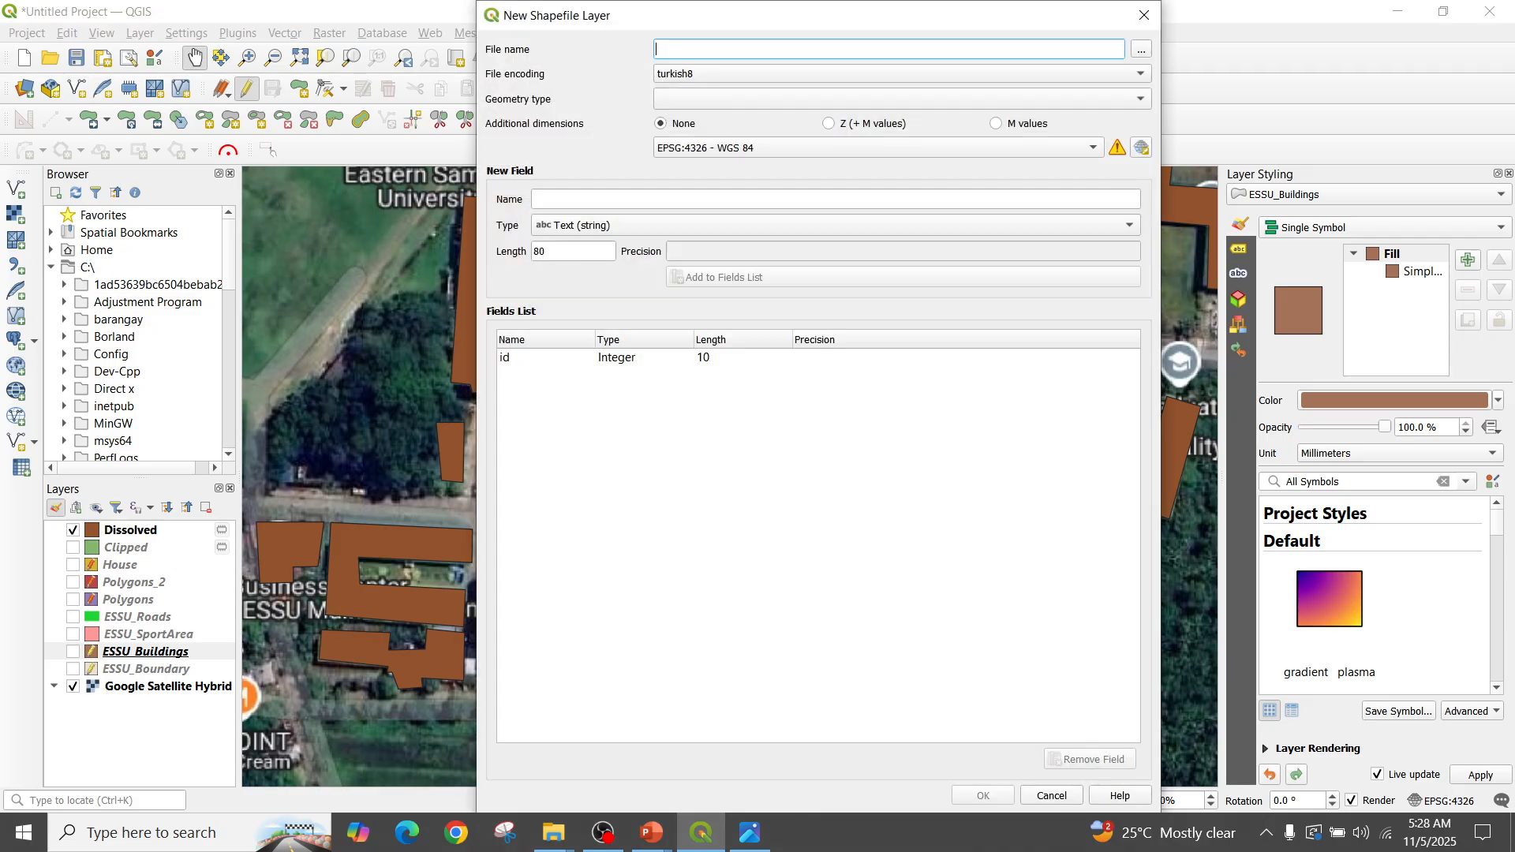
{"action": "type", "text": "E"}
{"action": "key", "text": "BackSpace"}
{"action": "type", "text": "Essu_FloodHazard"}
{"action": "left_click", "coordinate": [903, 99]}
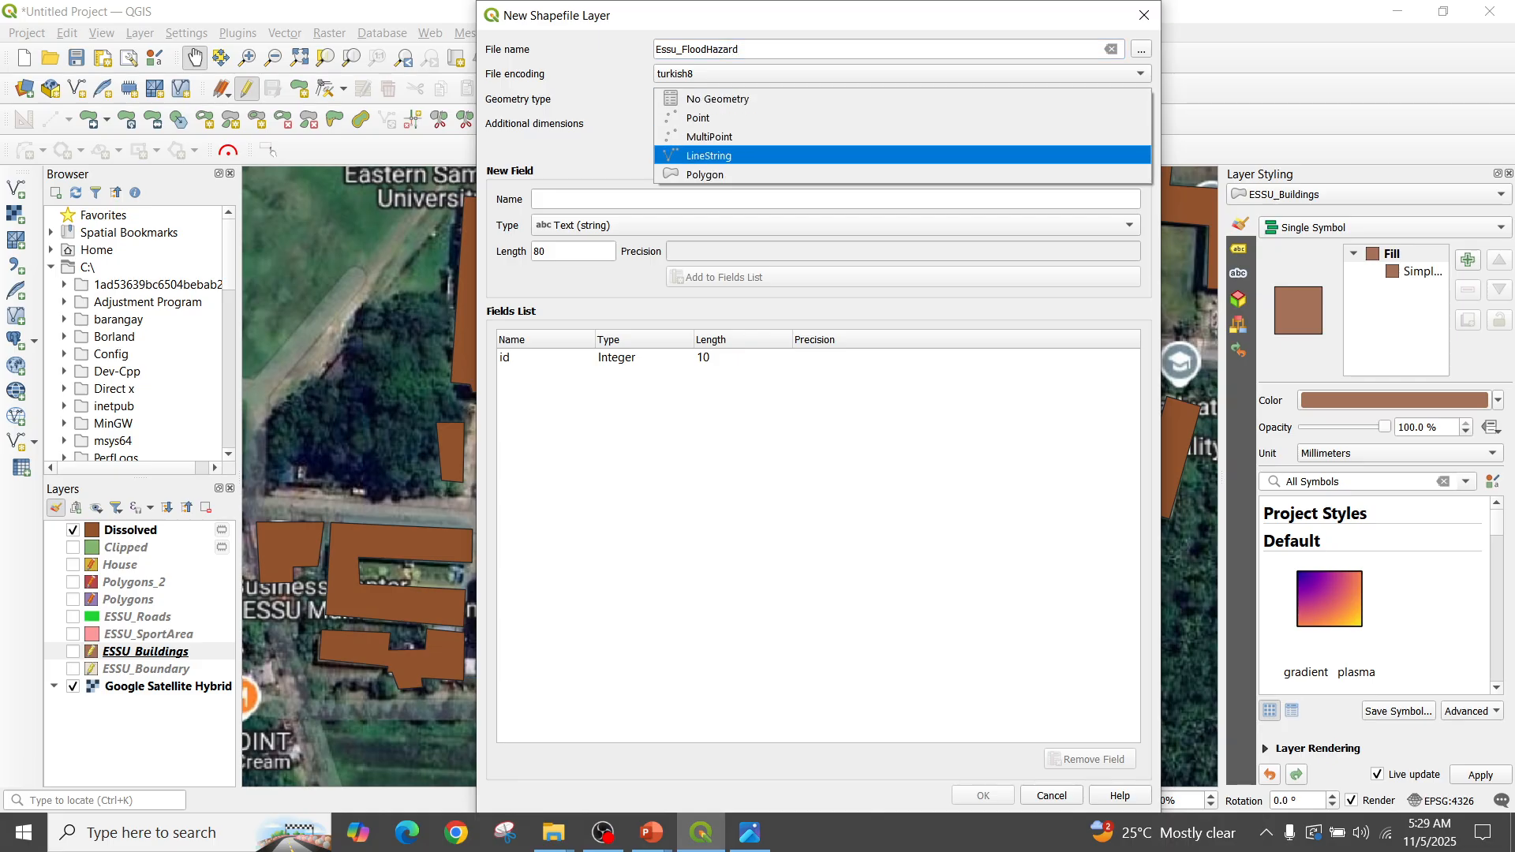
{"action": "left_click", "coordinate": [903, 175]}
{"action": "type", "text": "Name"}
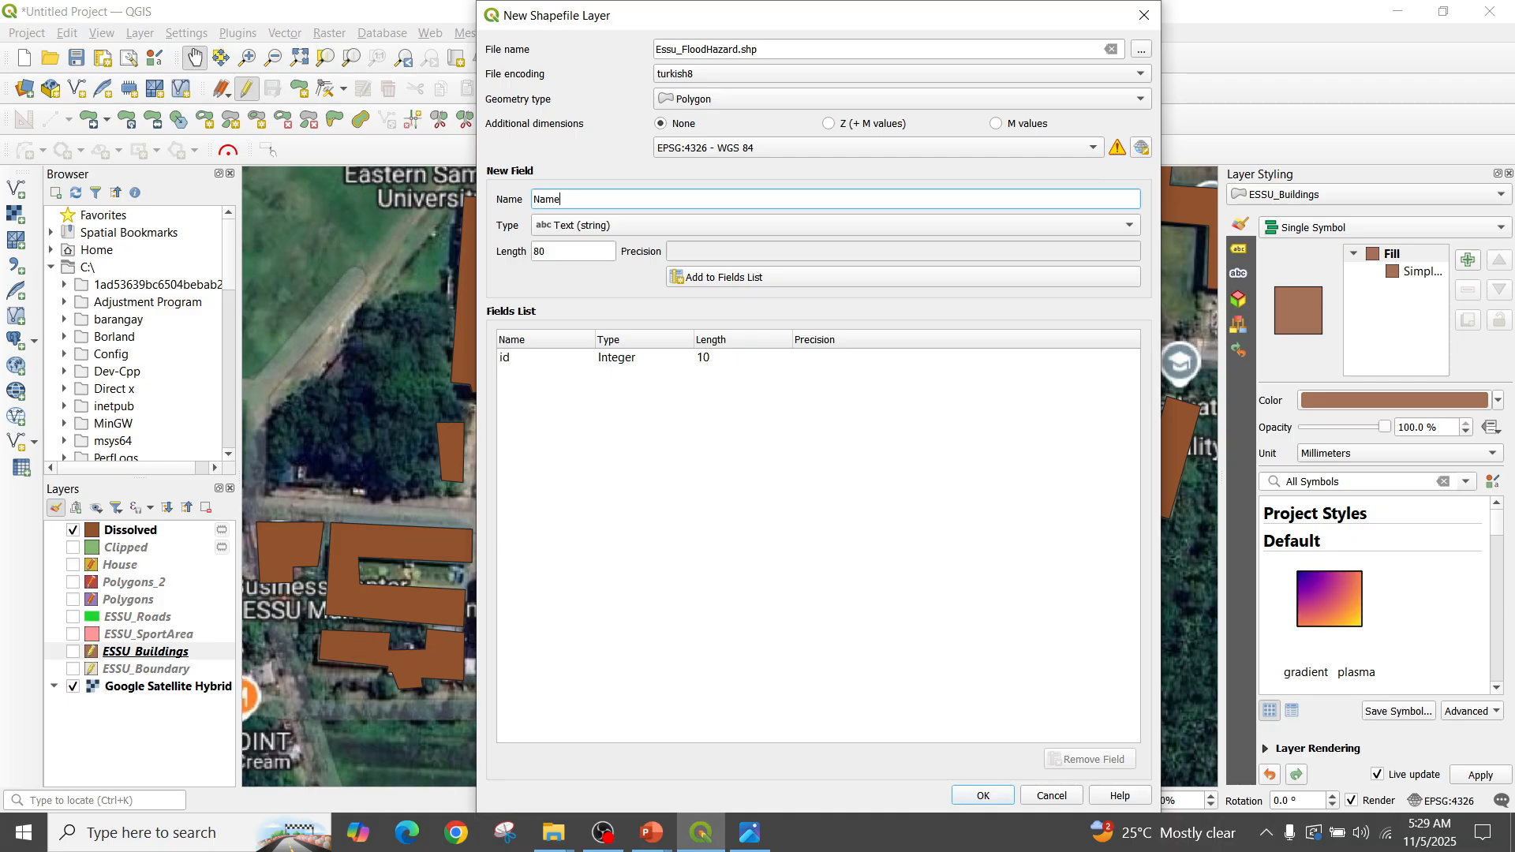
{"action": "key", "text": "Return"}
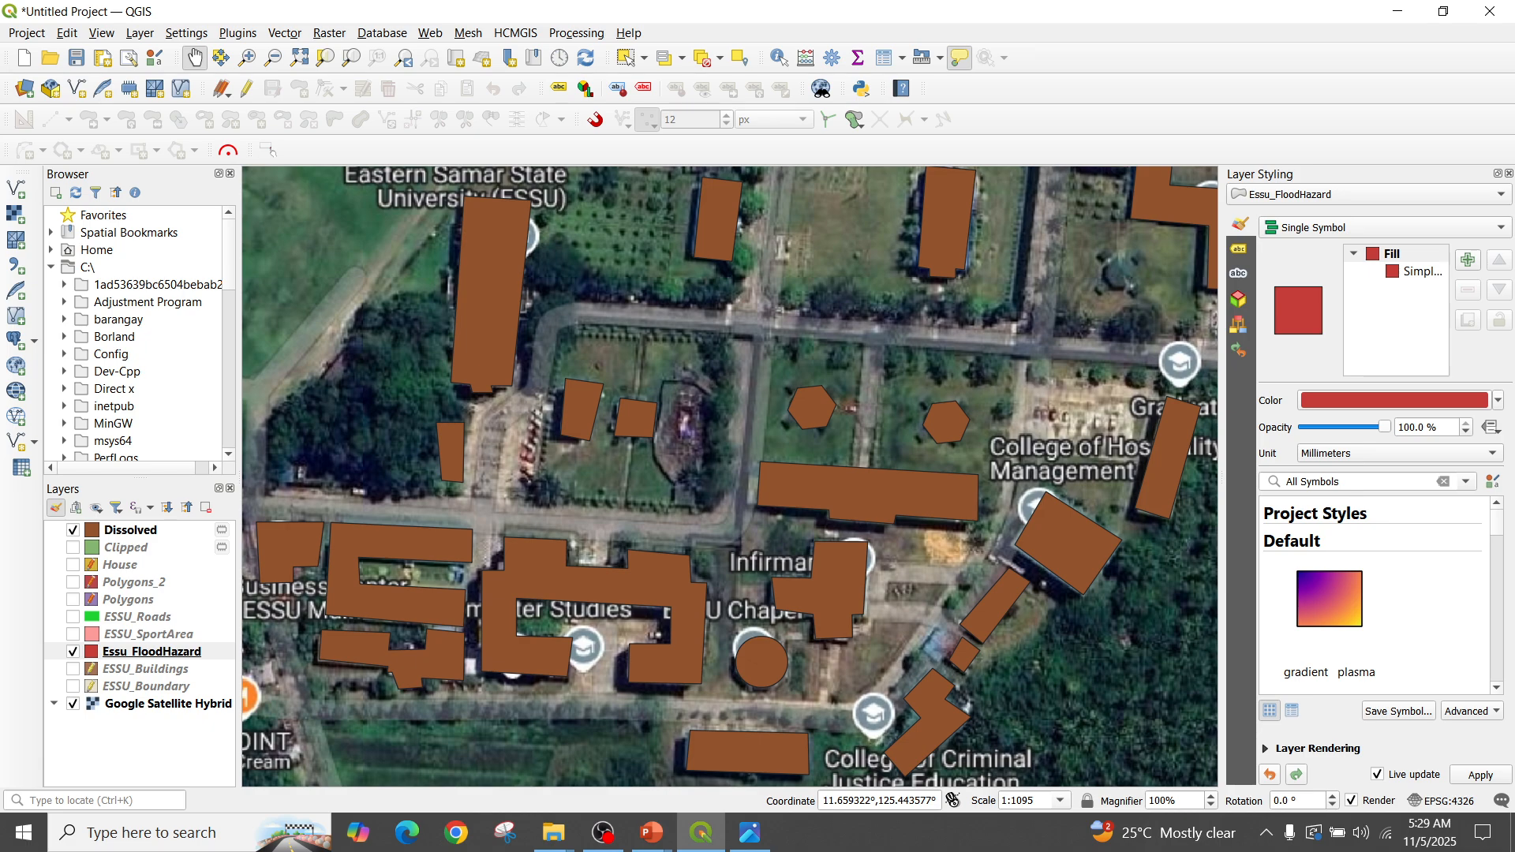
Turn on editing for Essu_FloodHazard and start adding a polygon feature with a circle digitizing shape
{"action": "mouse_move", "coordinate": [730, 505]}
{"action": "left_mouse_down"}
{"action": "mouse_move", "coordinate": [721, 245]}
{"action": "mouse_move", "coordinate": [577, 413]}
{"action": "mouse_move", "coordinate": [574, 327]}
{"action": "mouse_move", "coordinate": [598, 432]}
{"action": "mouse_move", "coordinate": [693, 246]}
{"action": "mouse_move", "coordinate": [742, 213]}
{"action": "left_mouse_up"}
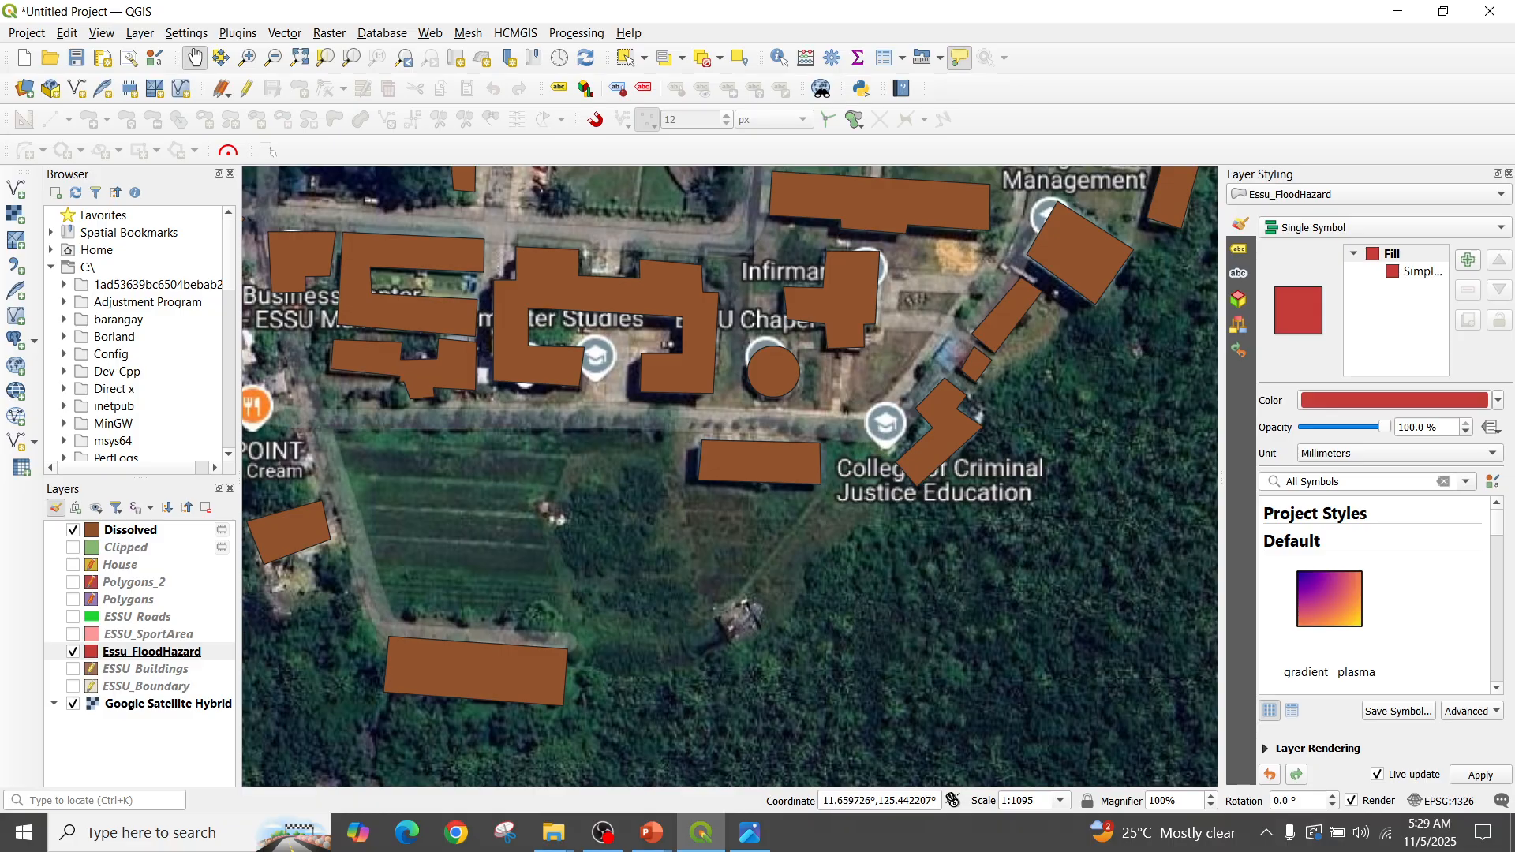
{"action": "left_click", "coordinate": [247, 87]}
{"action": "key", "text": "ctrl+period"}
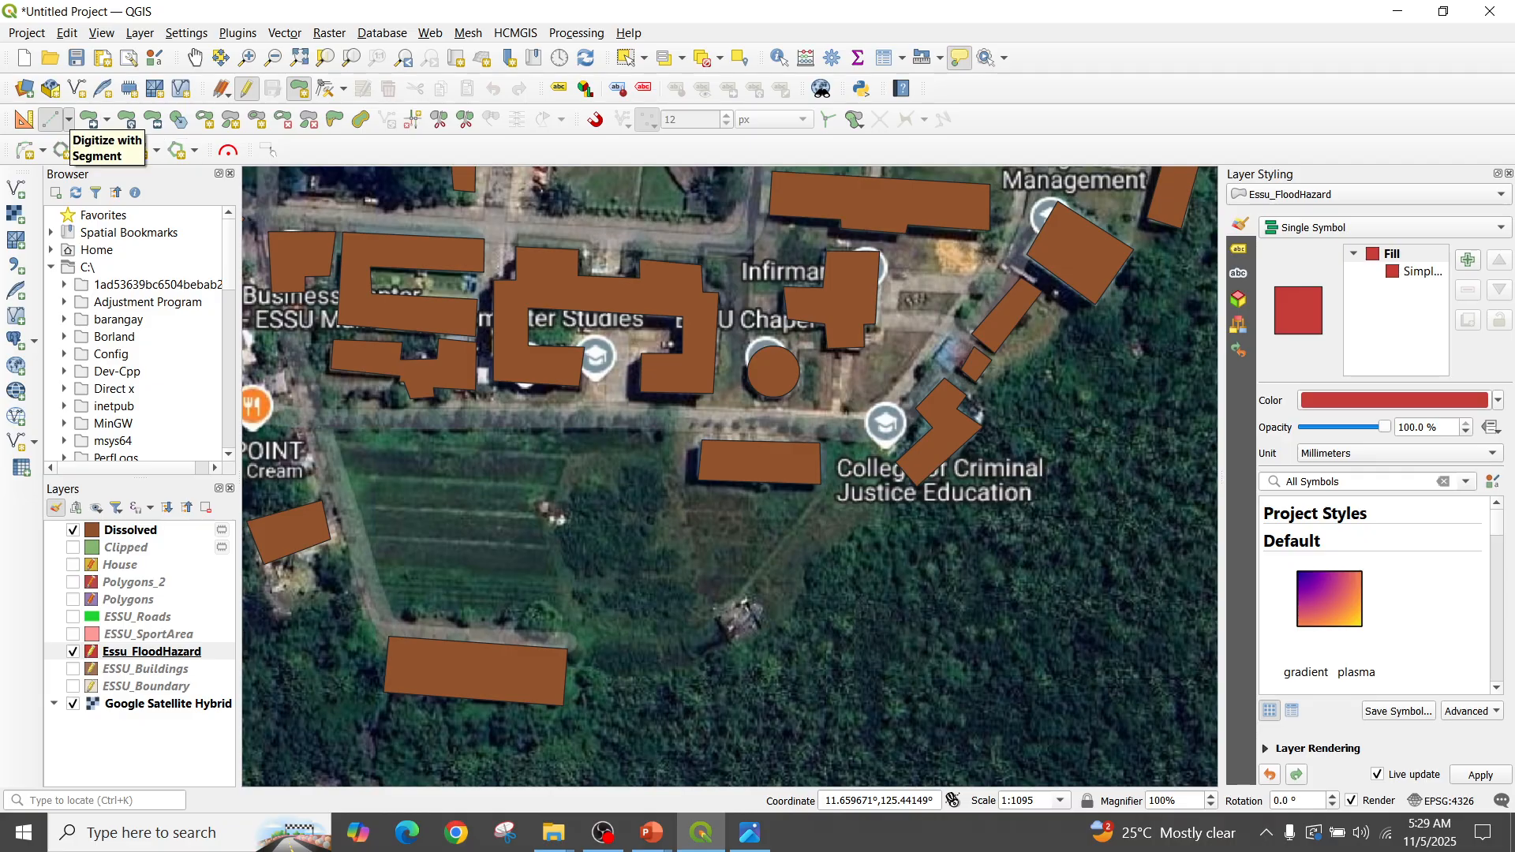
{"action": "left_click", "coordinate": [61, 150]}
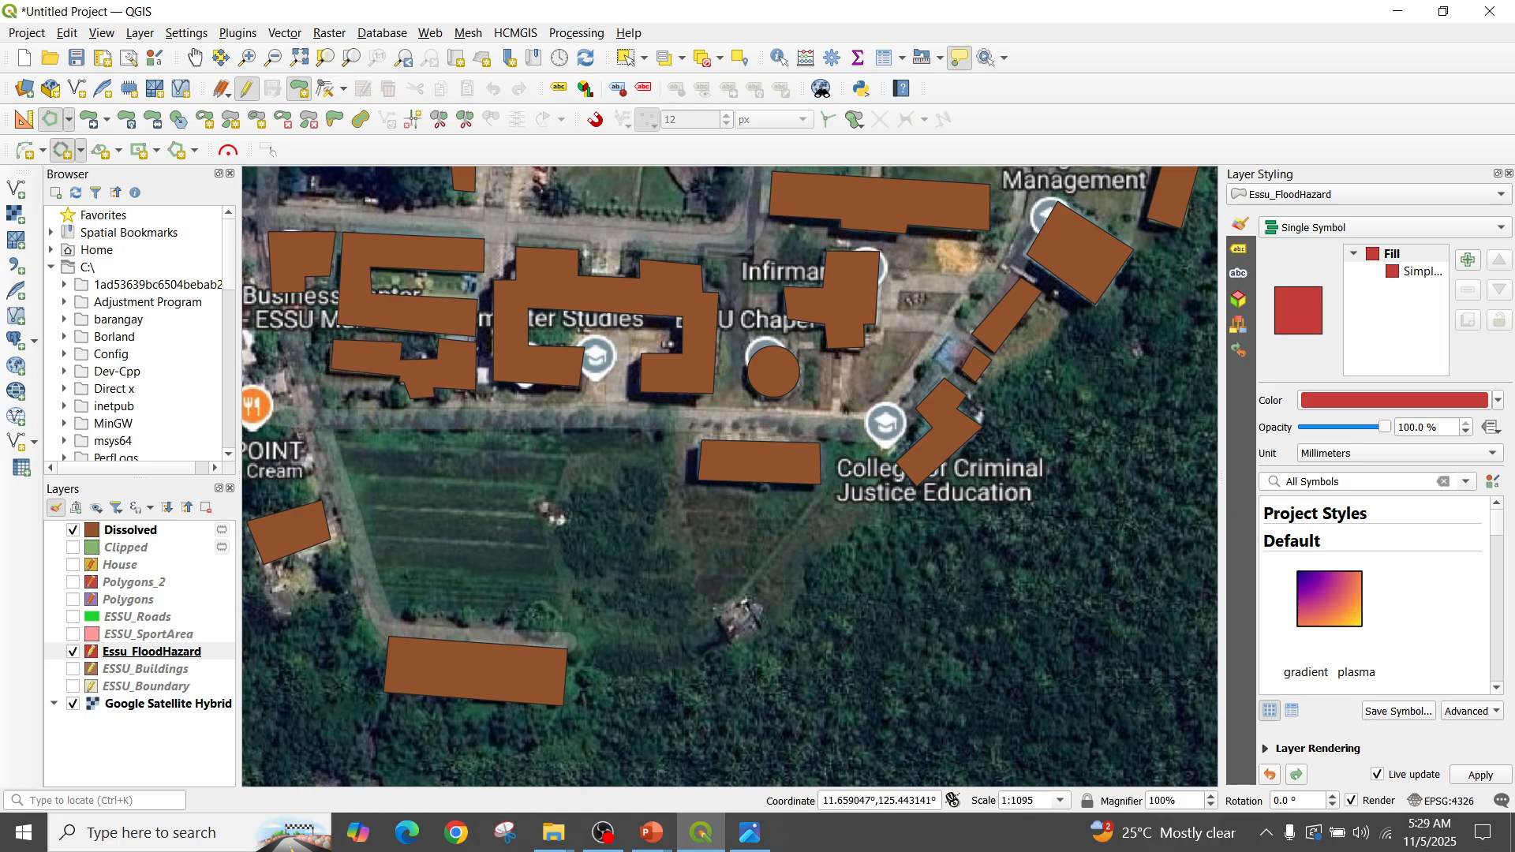
{"action": "left_click", "coordinate": [69, 119]}
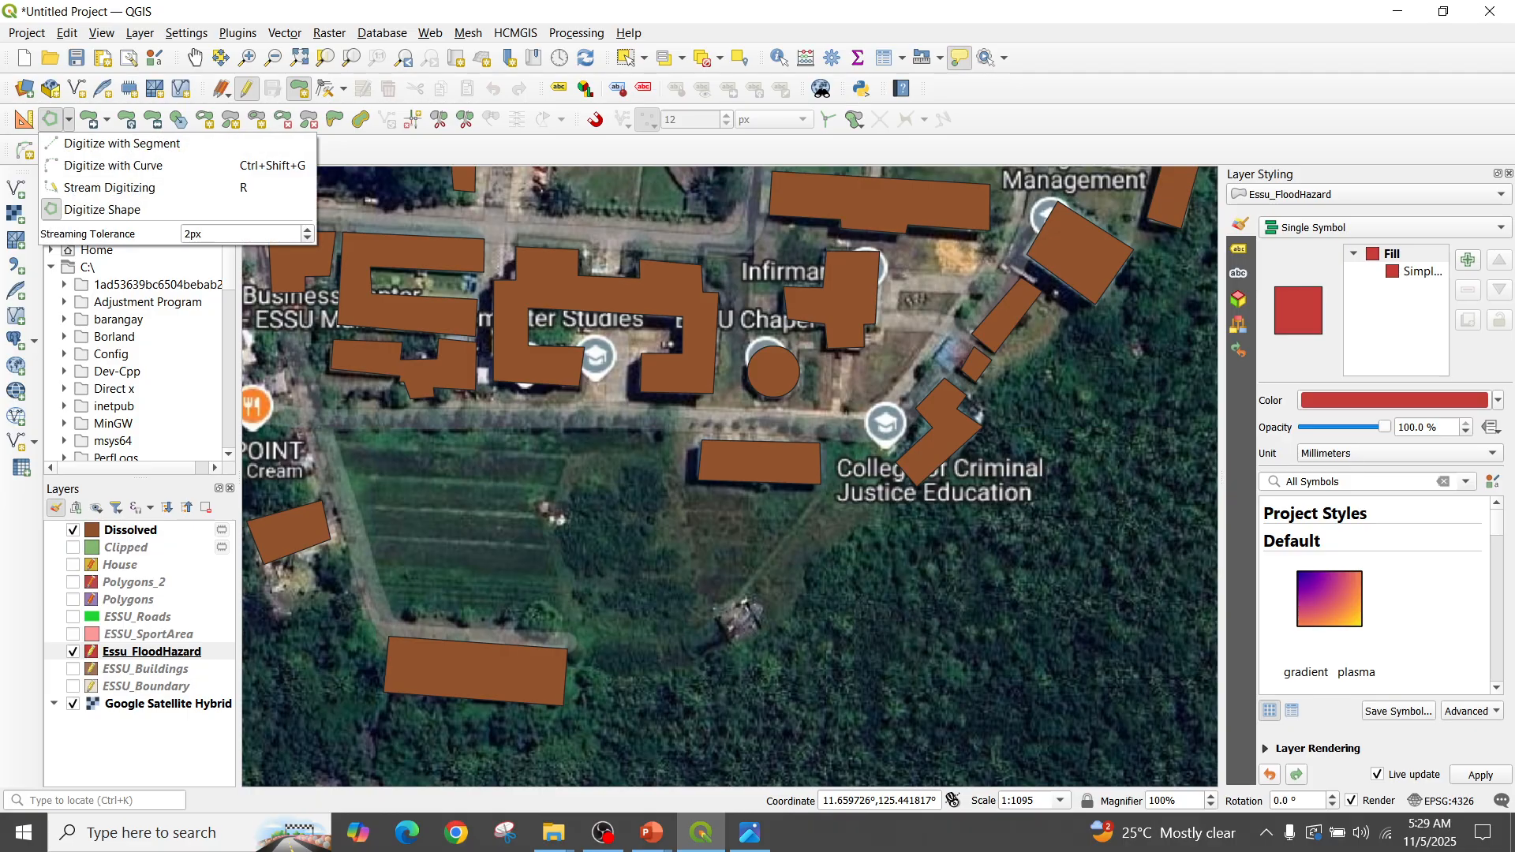
{"action": "left_click", "coordinate": [110, 187]}
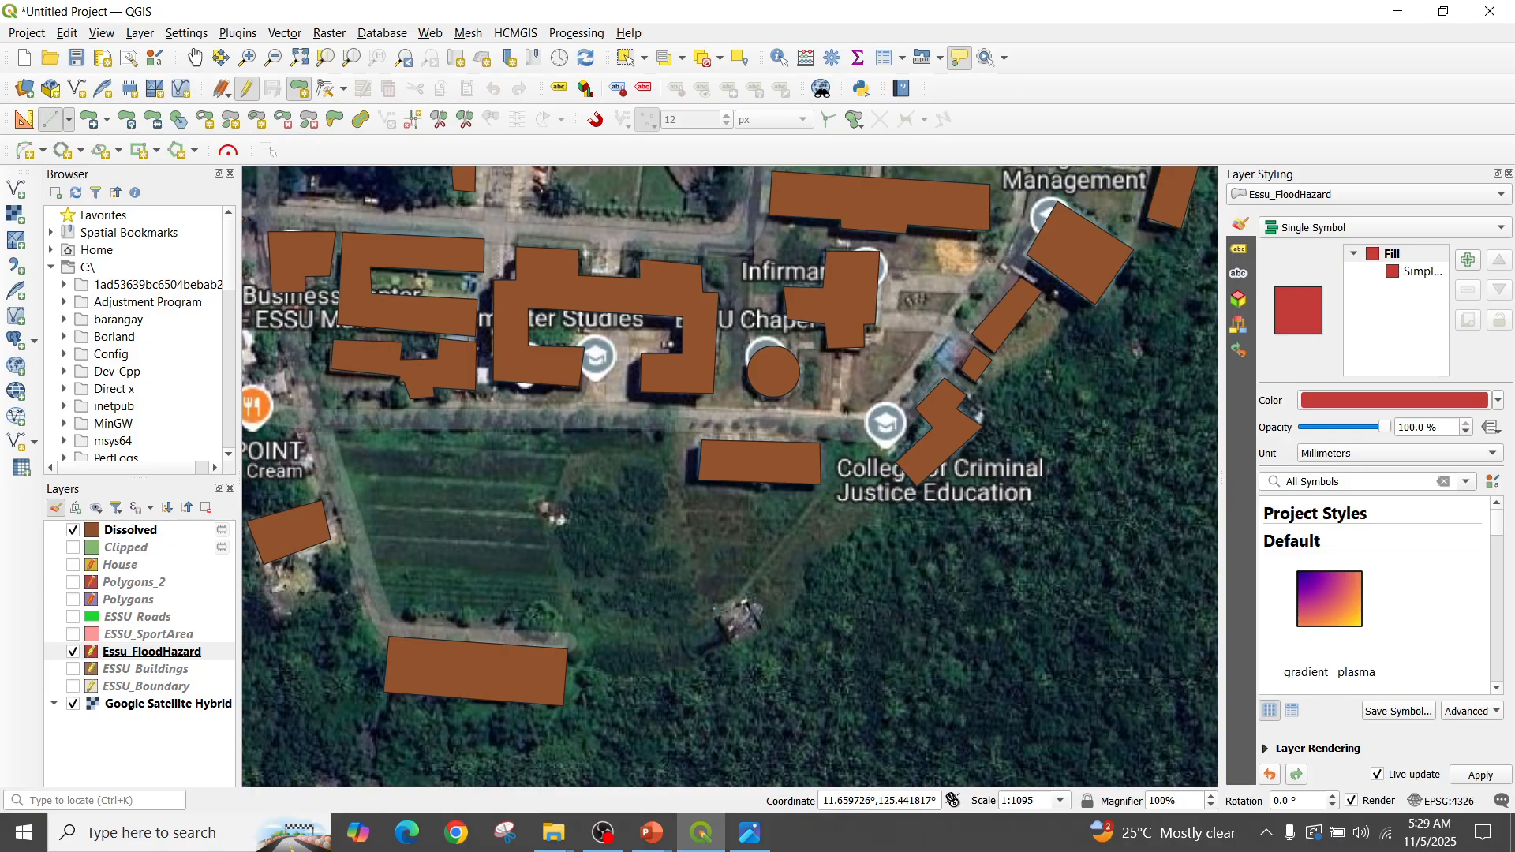
{"action": "left_click", "coordinate": [62, 150]}
Move Essu_FloodHazard to the top of the layer order and resume adding polygon features to it
{"action": "left_click_drag", "start_coordinate": [150, 651], "coordinate": [150, 524]}
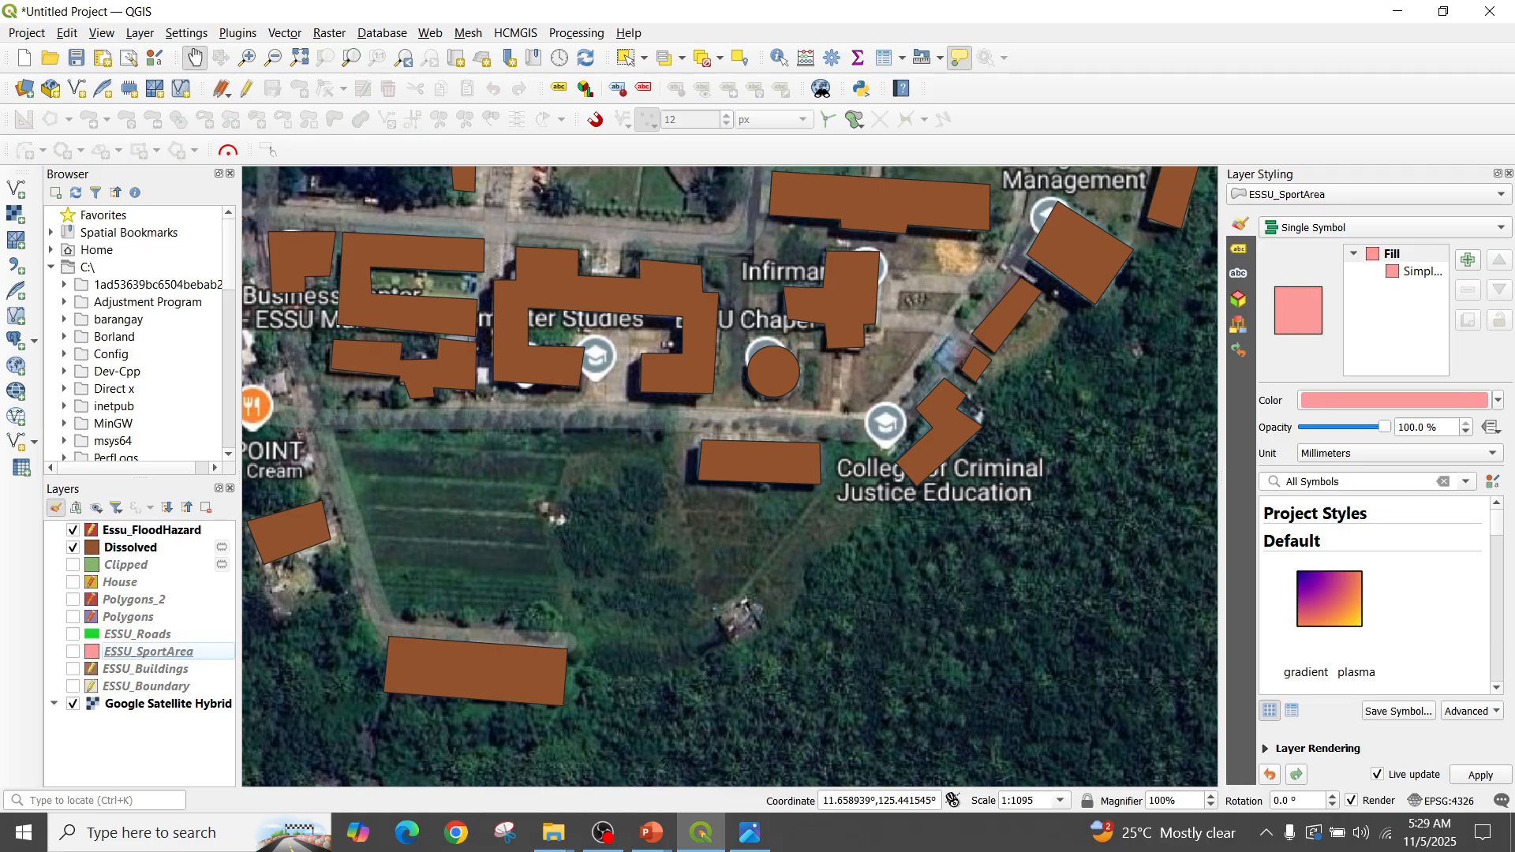
{"action": "left_click", "coordinate": [152, 530]}
{"action": "left_click_drag", "start_coordinate": [443, 506], "coordinate": [442, 505]}
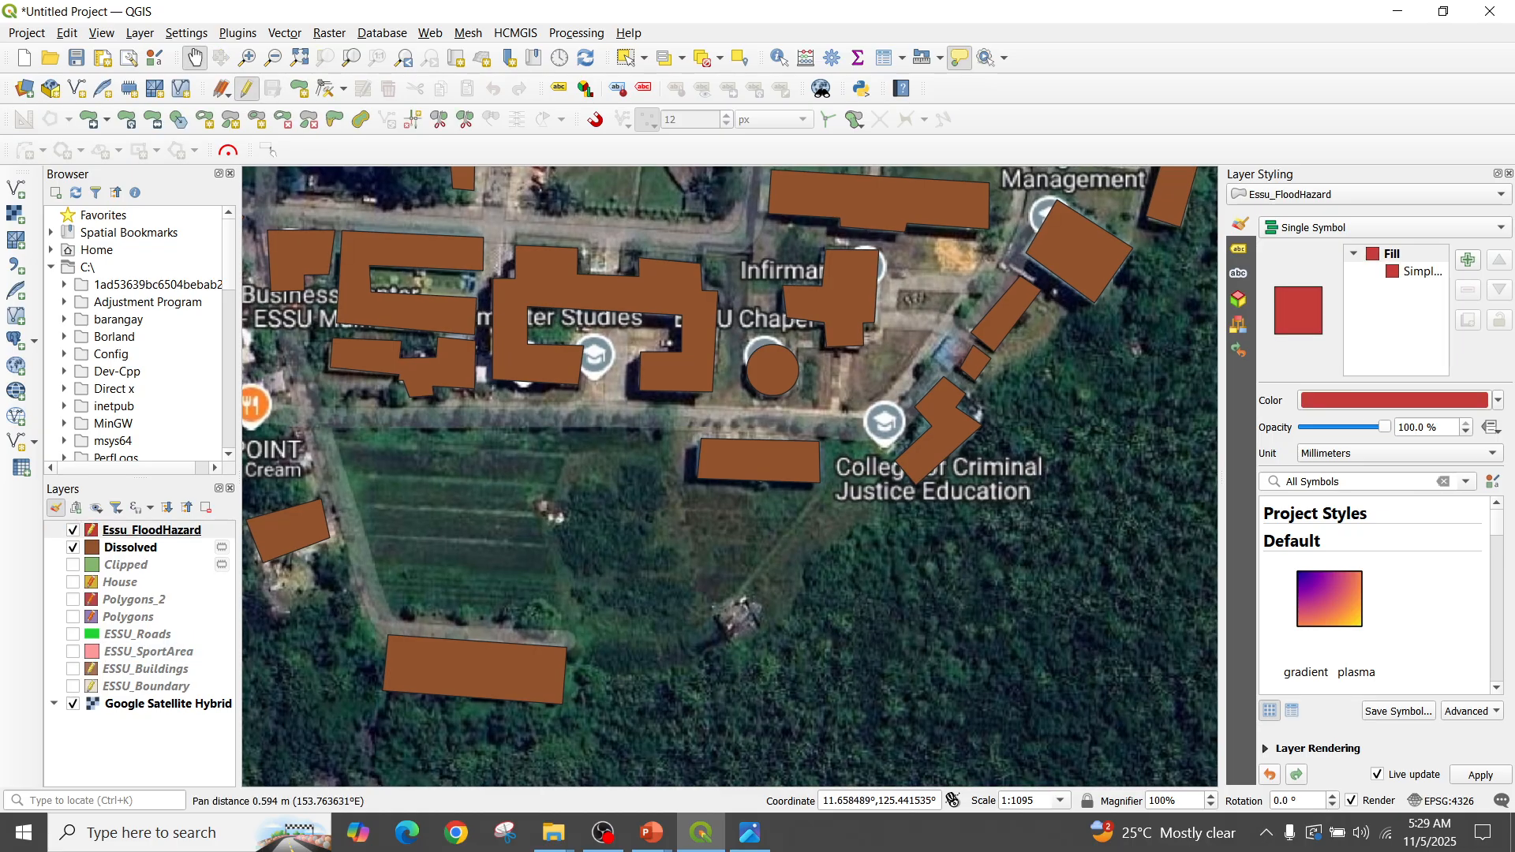
{"action": "left_click", "coordinate": [152, 530]}
{"action": "left_click", "coordinate": [298, 88]}
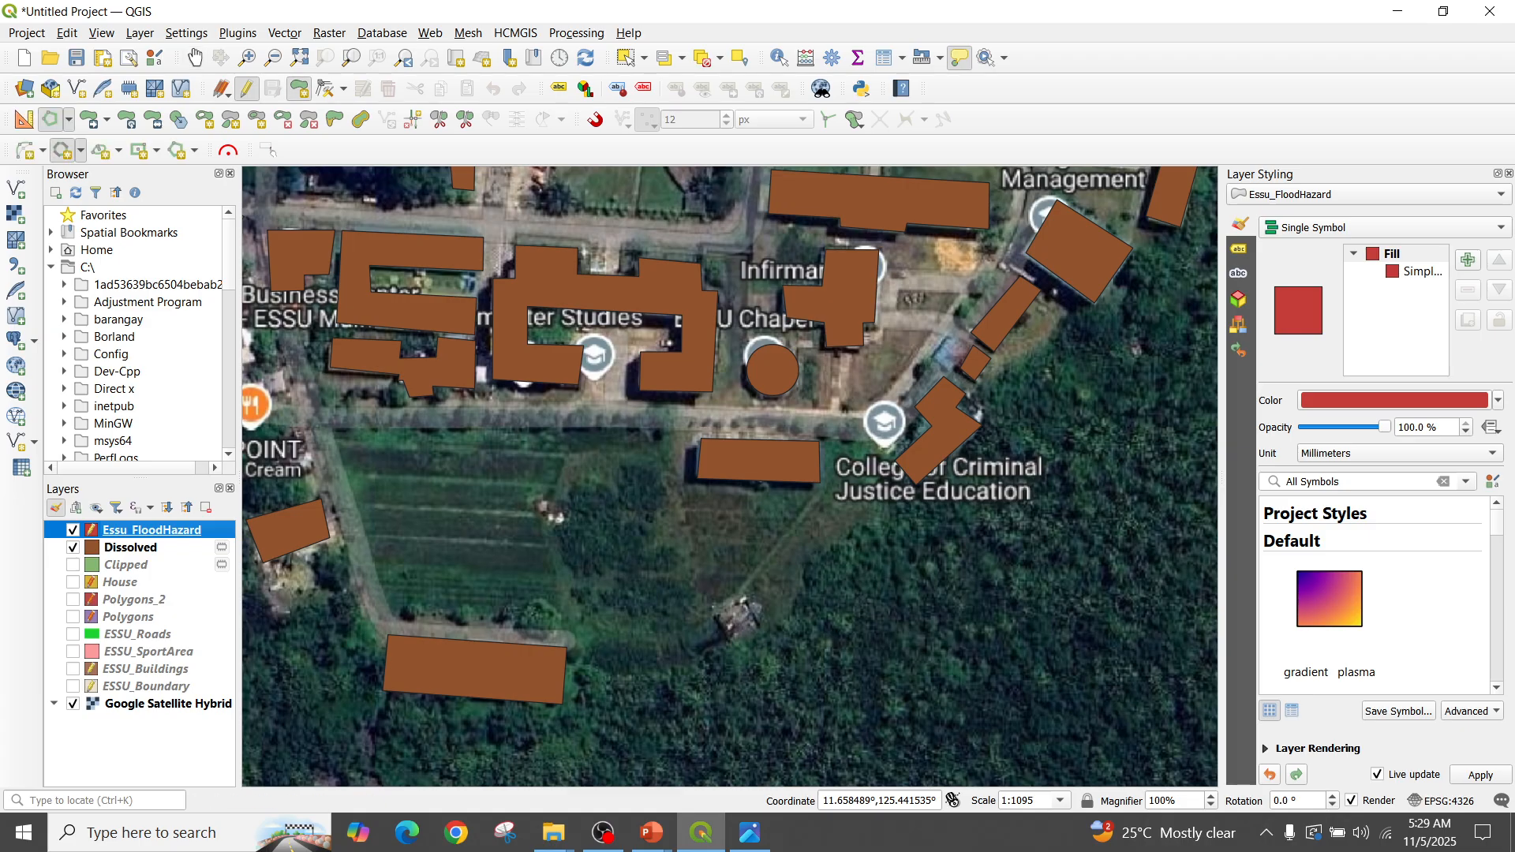
{"action": "left_click", "coordinate": [505, 489]}
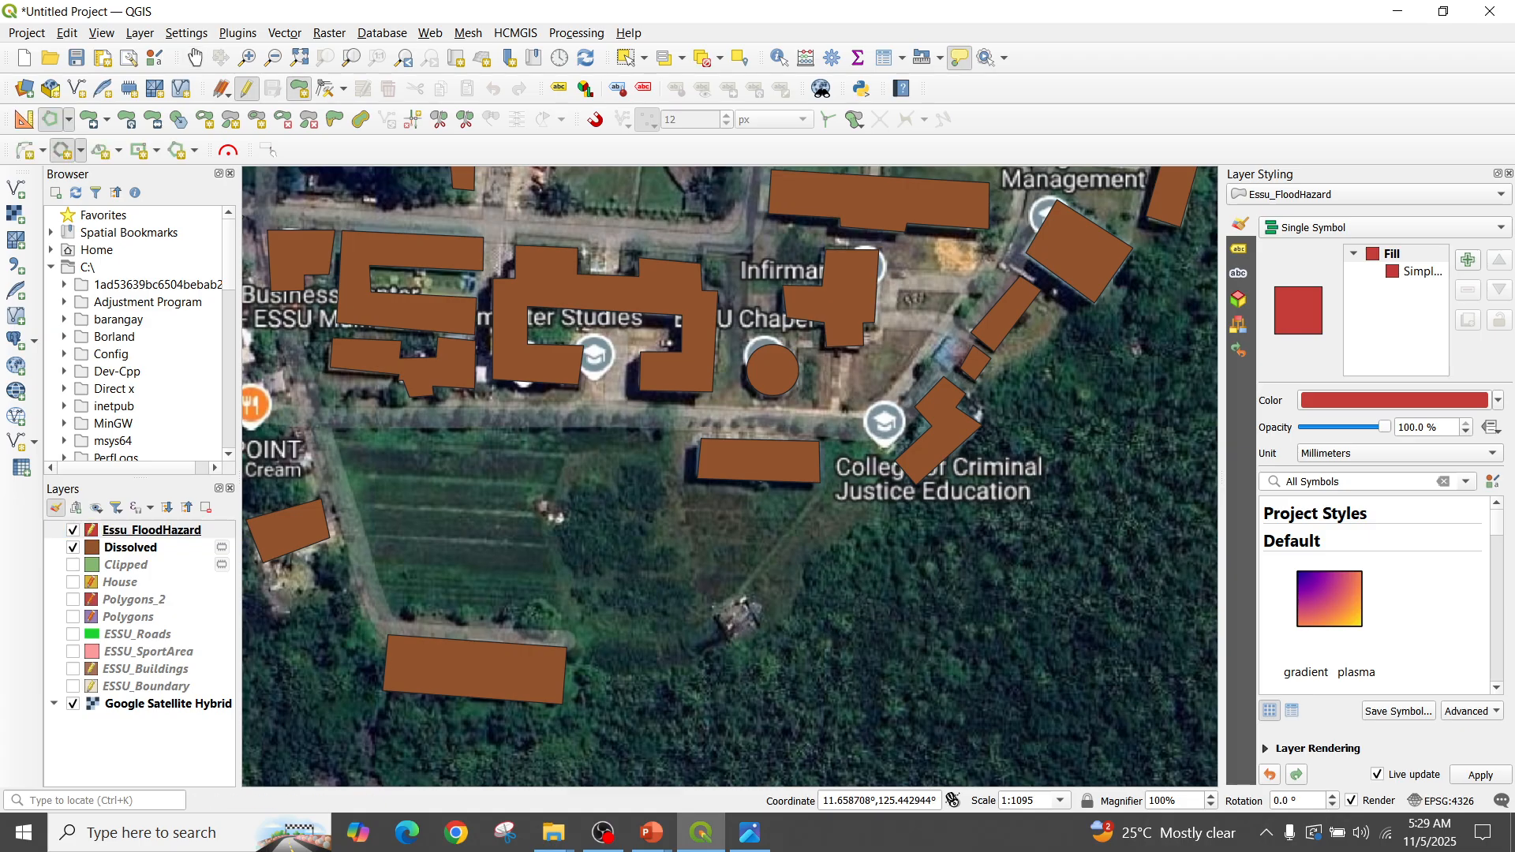
{"action": "left_click", "coordinate": [164, 530]}
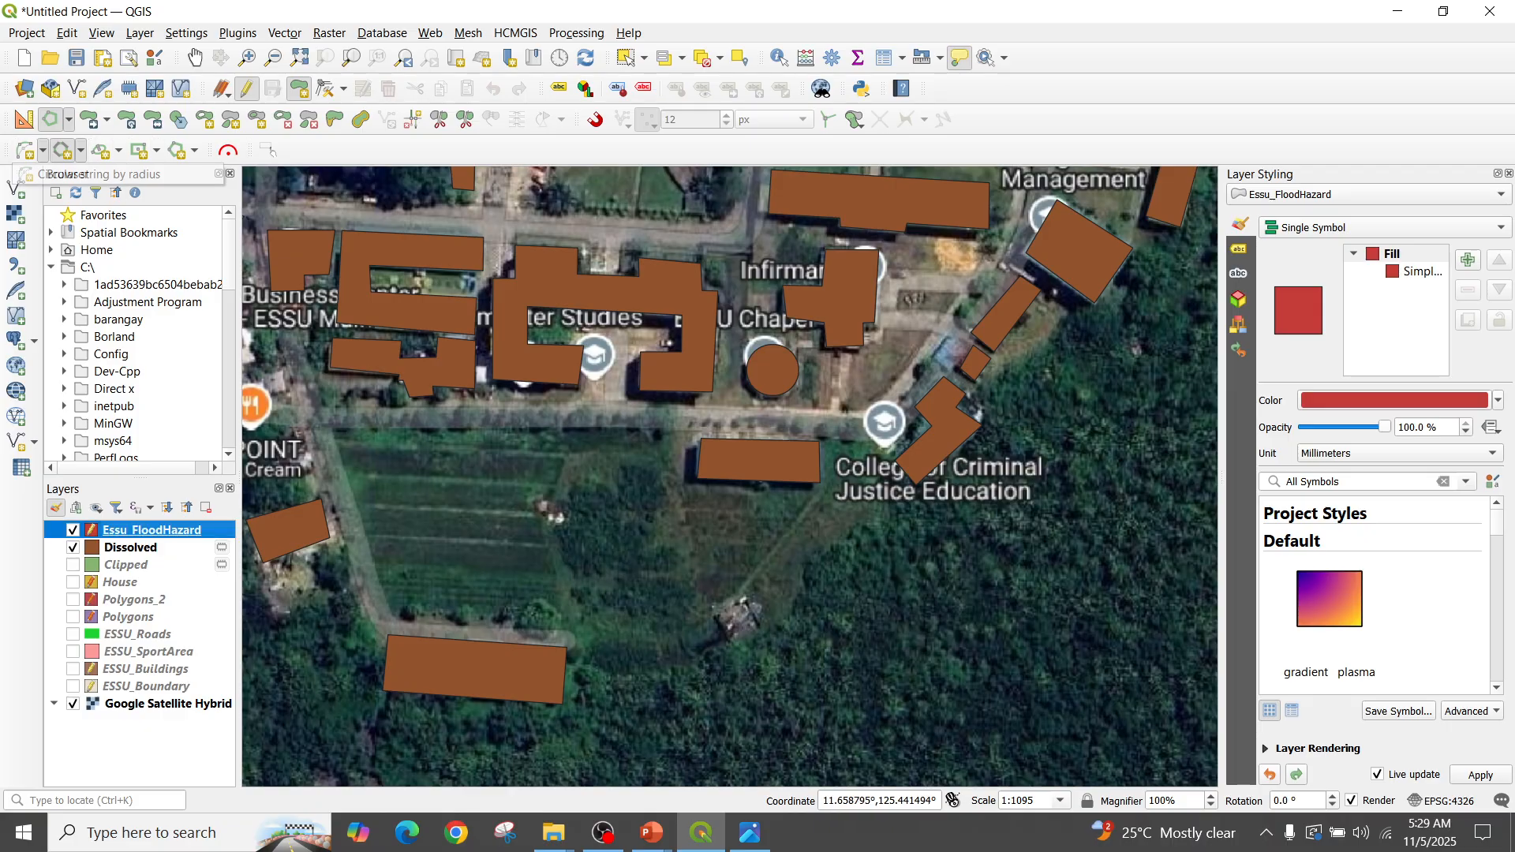
Set the digitizing mode to shape and choose Ellipse from center and 2 points for the flood hazard polygon
{"action": "left_click", "coordinate": [42, 150]}
{"action": "left_click", "coordinate": [70, 120]}
{"action": "left_click", "coordinate": [130, 143]}
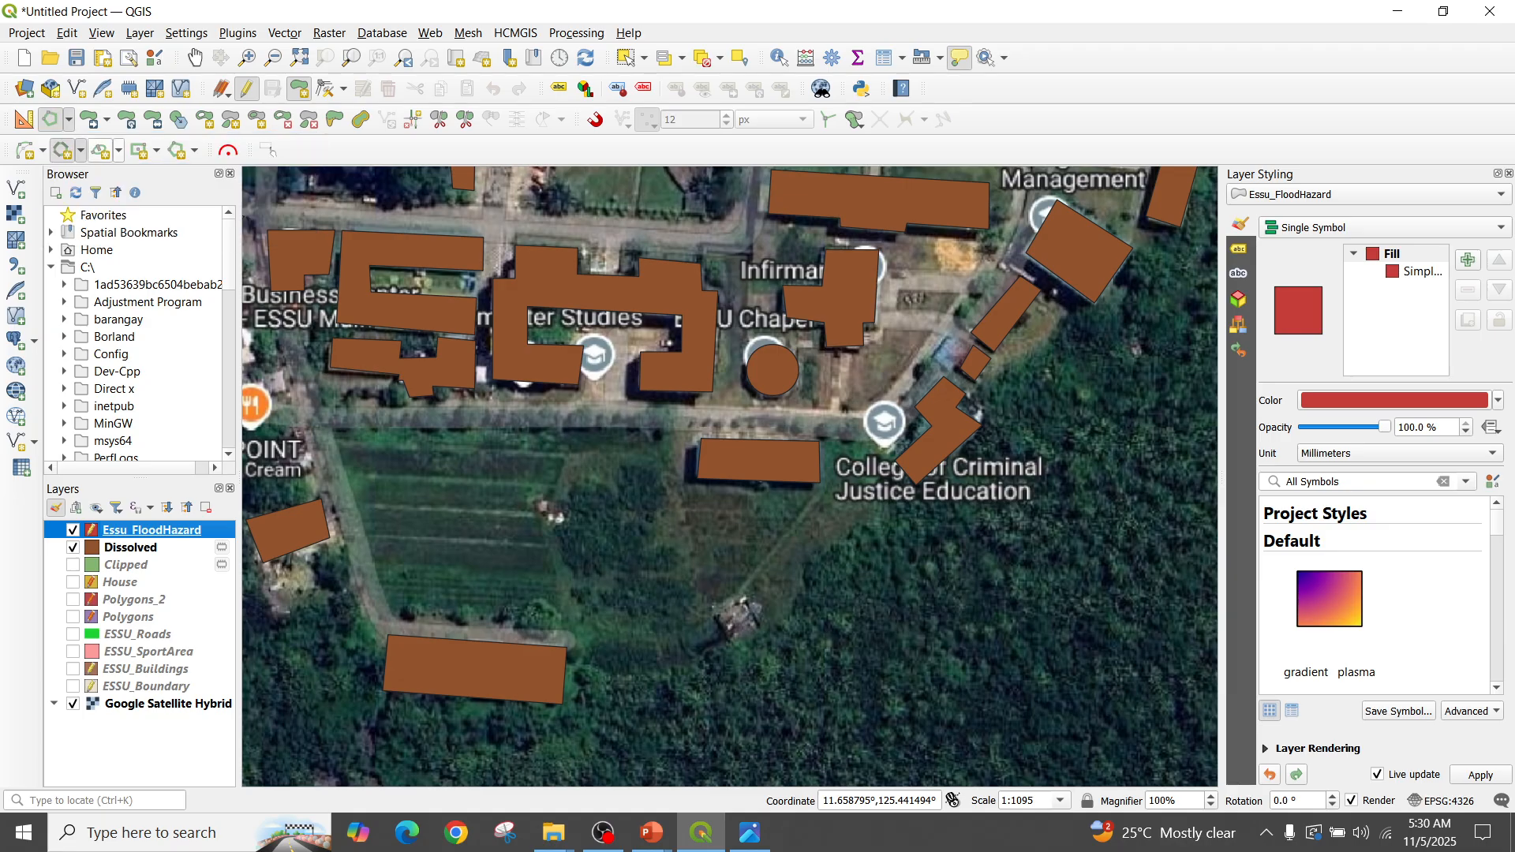
{"action": "left_click", "coordinate": [70, 120]}
{"action": "left_click", "coordinate": [102, 209]}
{"action": "left_click", "coordinate": [195, 151]}
{"action": "left_click", "coordinate": [195, 151]}
{"action": "left_click", "coordinate": [156, 151]}
{"action": "left_click", "coordinate": [118, 151]}
{"action": "left_click", "coordinate": [118, 150]}
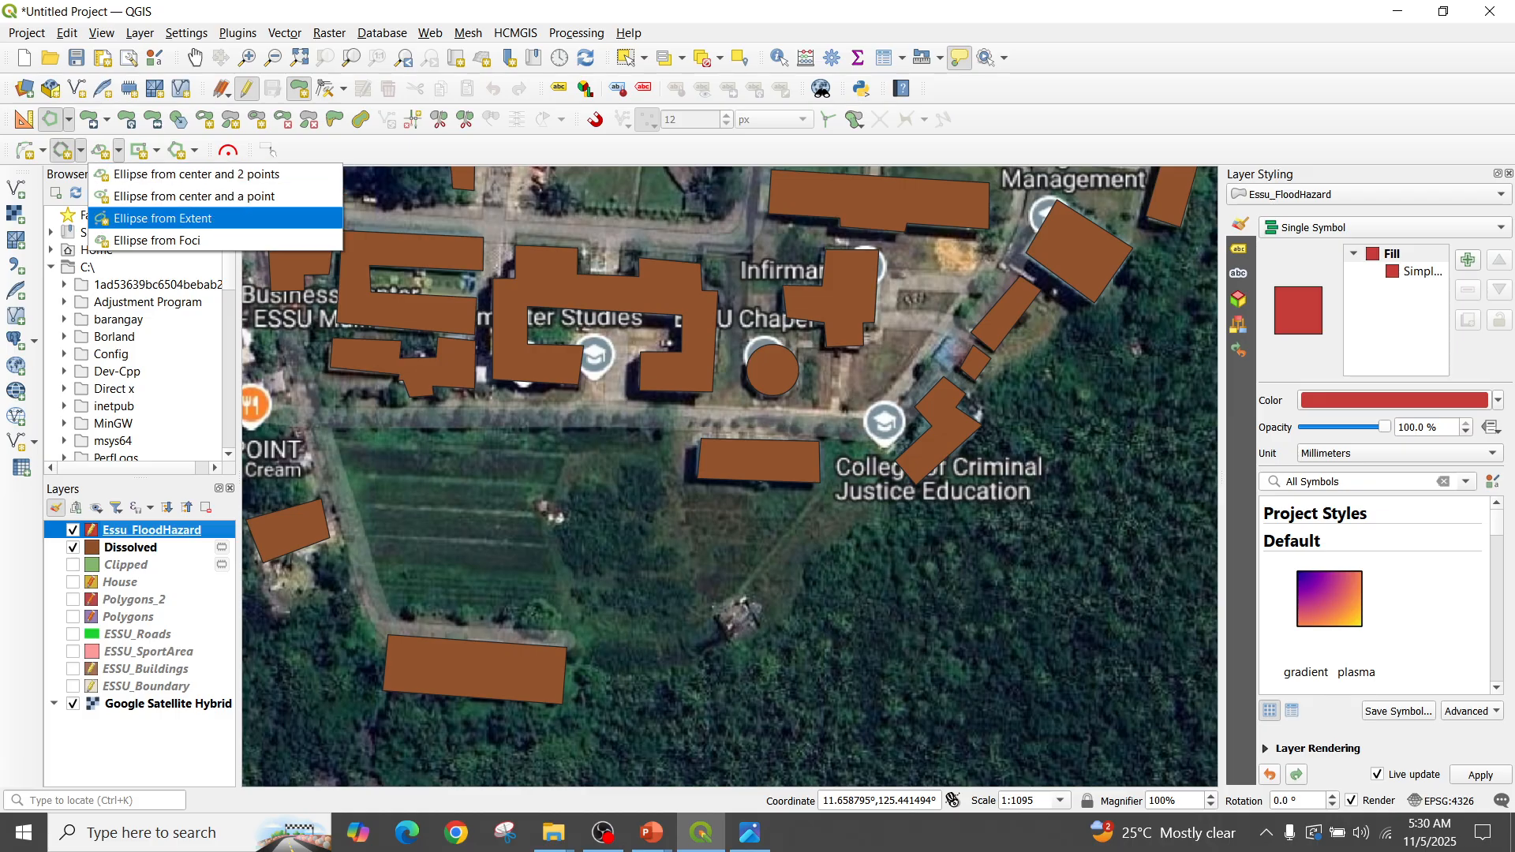
{"action": "left_click", "coordinate": [197, 174]}
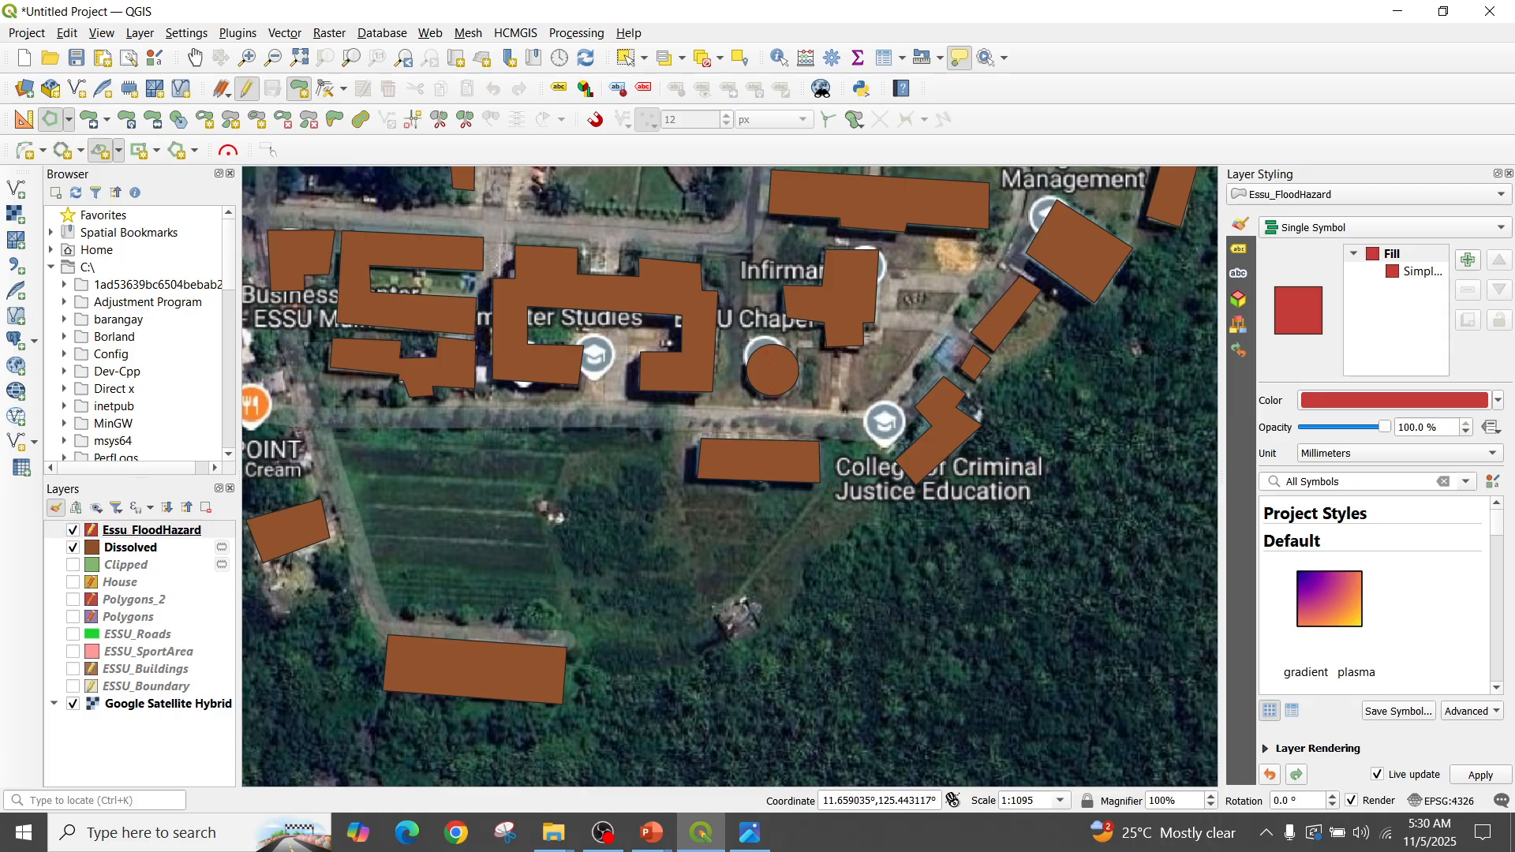
{"action": "left_click", "coordinate": [767, 351]}
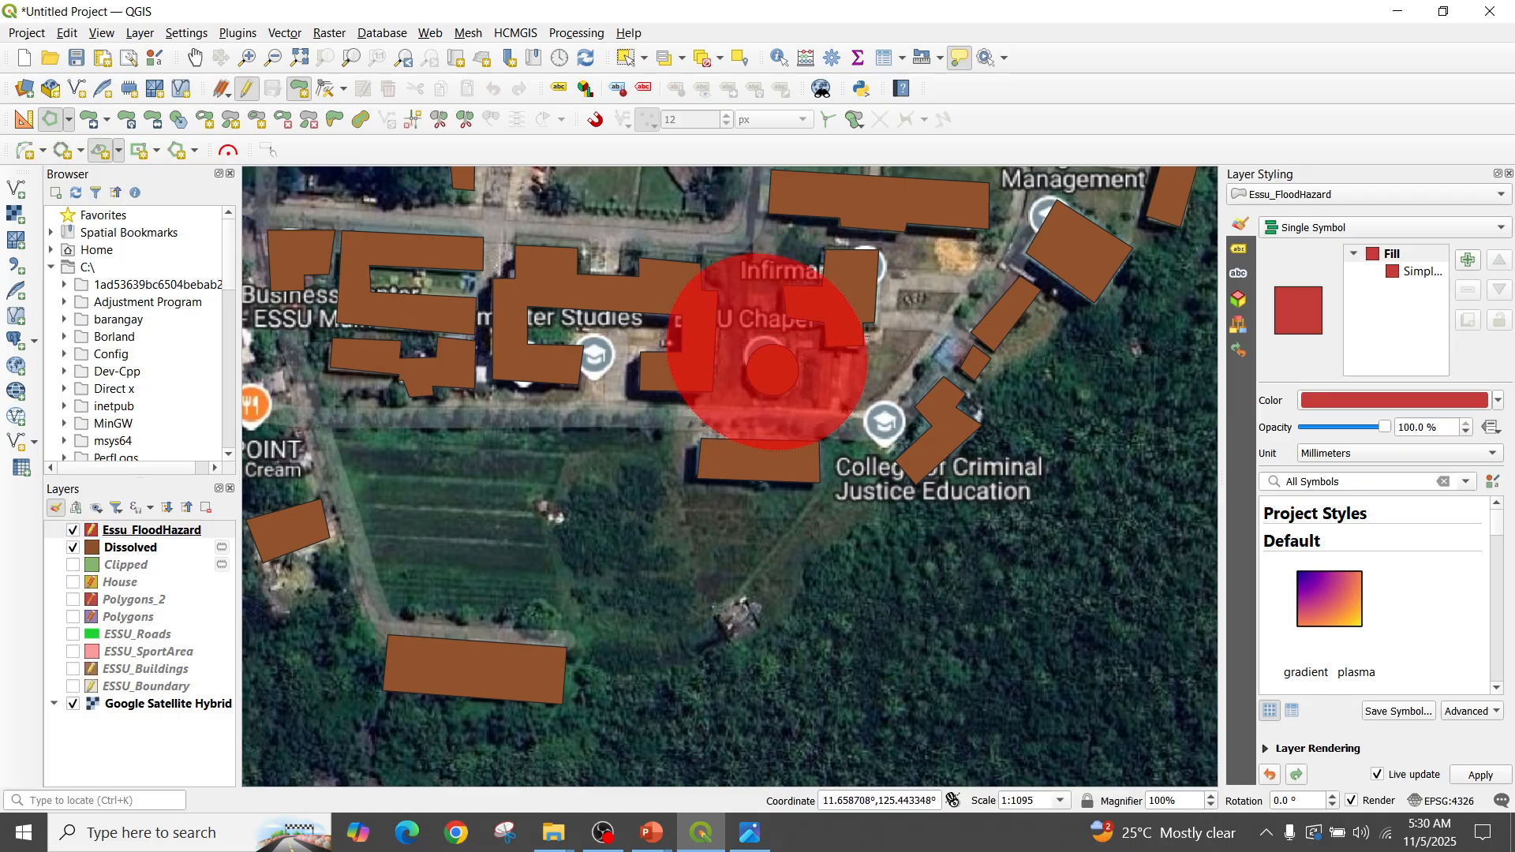
{"action": "right_click", "coordinate": [867, 338]}
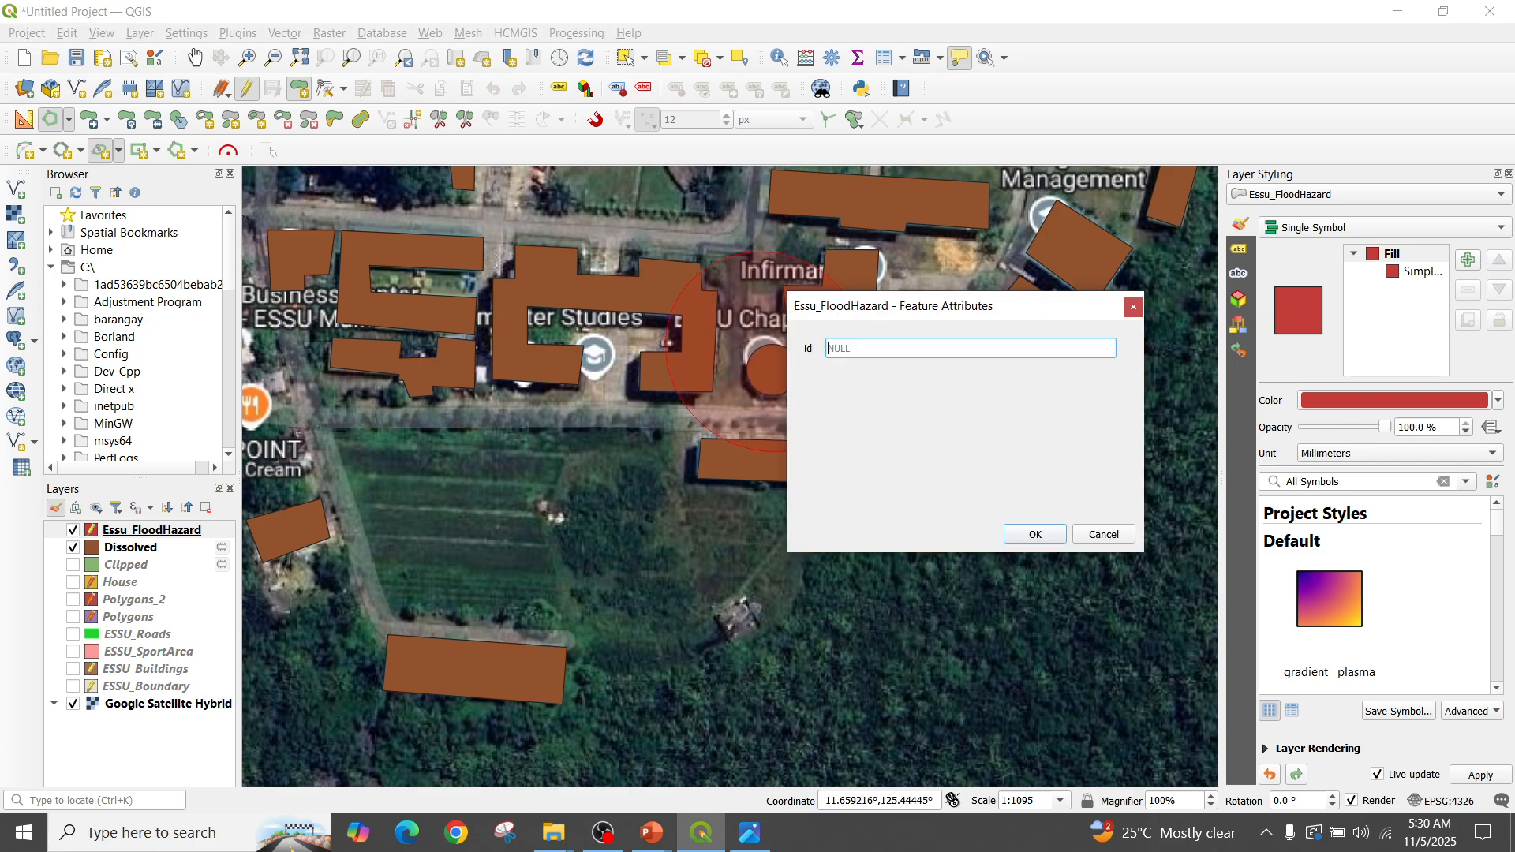
{"action": "left_click", "coordinate": [1133, 308]}
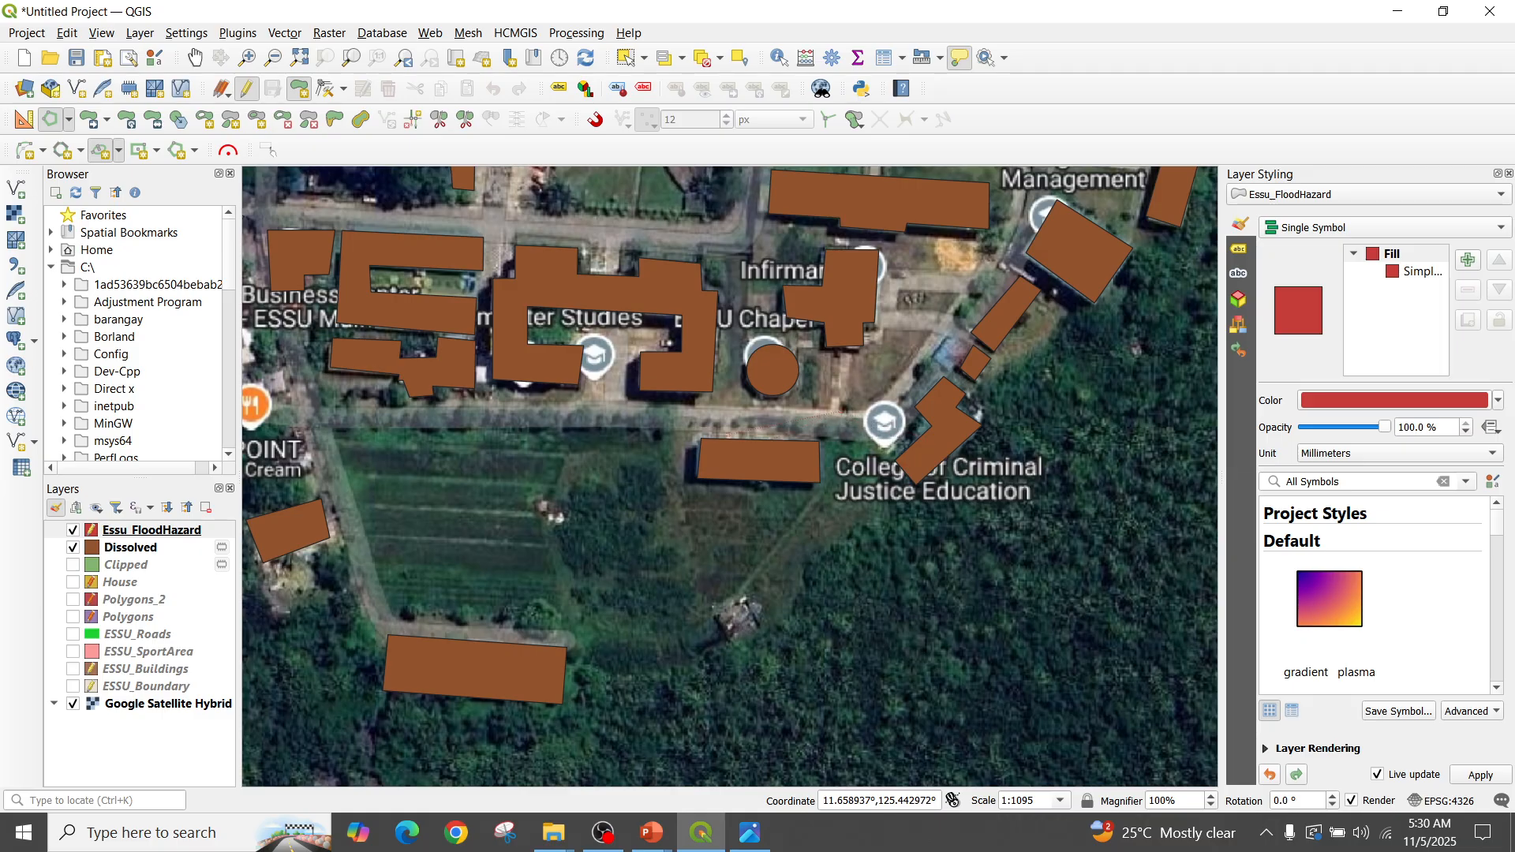
{"action": "right_click", "coordinate": [878, 407]}
{"action": "key", "text": "Escape"}
{"action": "left_click", "coordinate": [887, 426]}
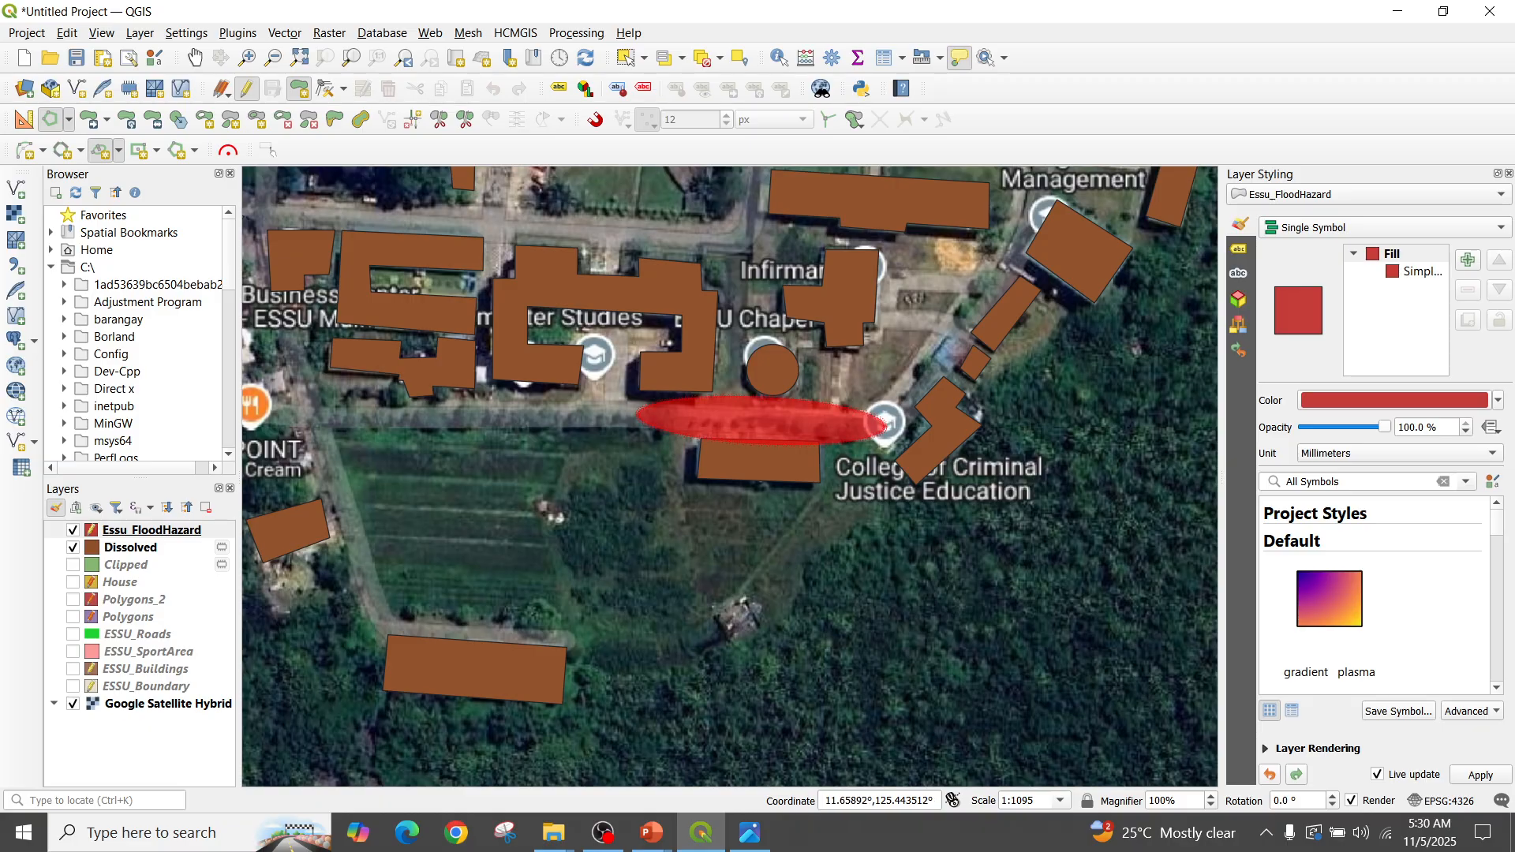
{"action": "right_click", "coordinate": [887, 427]}
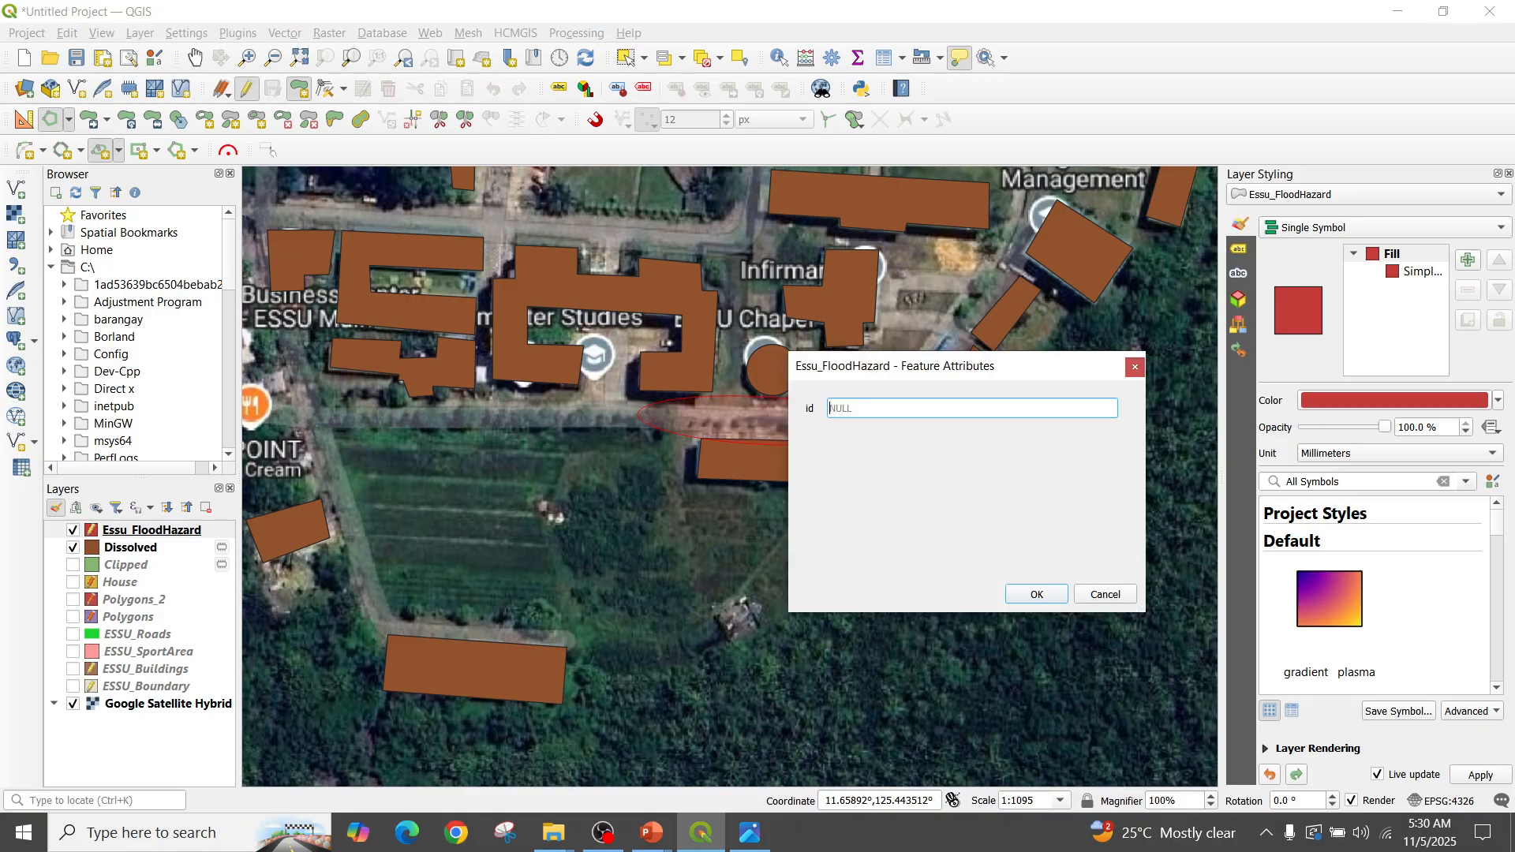
{"action": "key", "text": "Escape"}
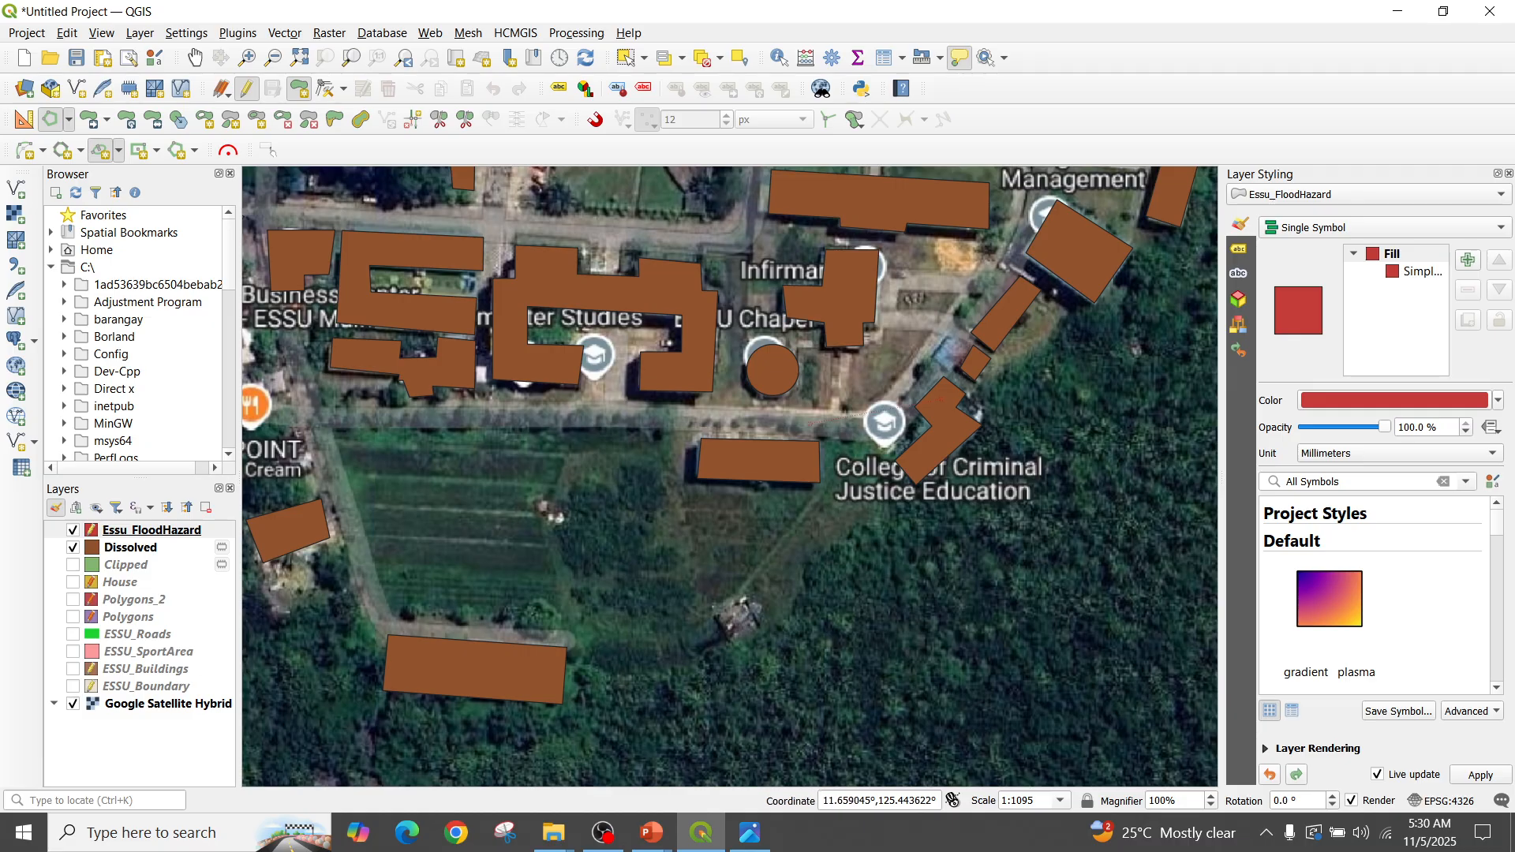
{"action": "left_click", "coordinate": [908, 399]}
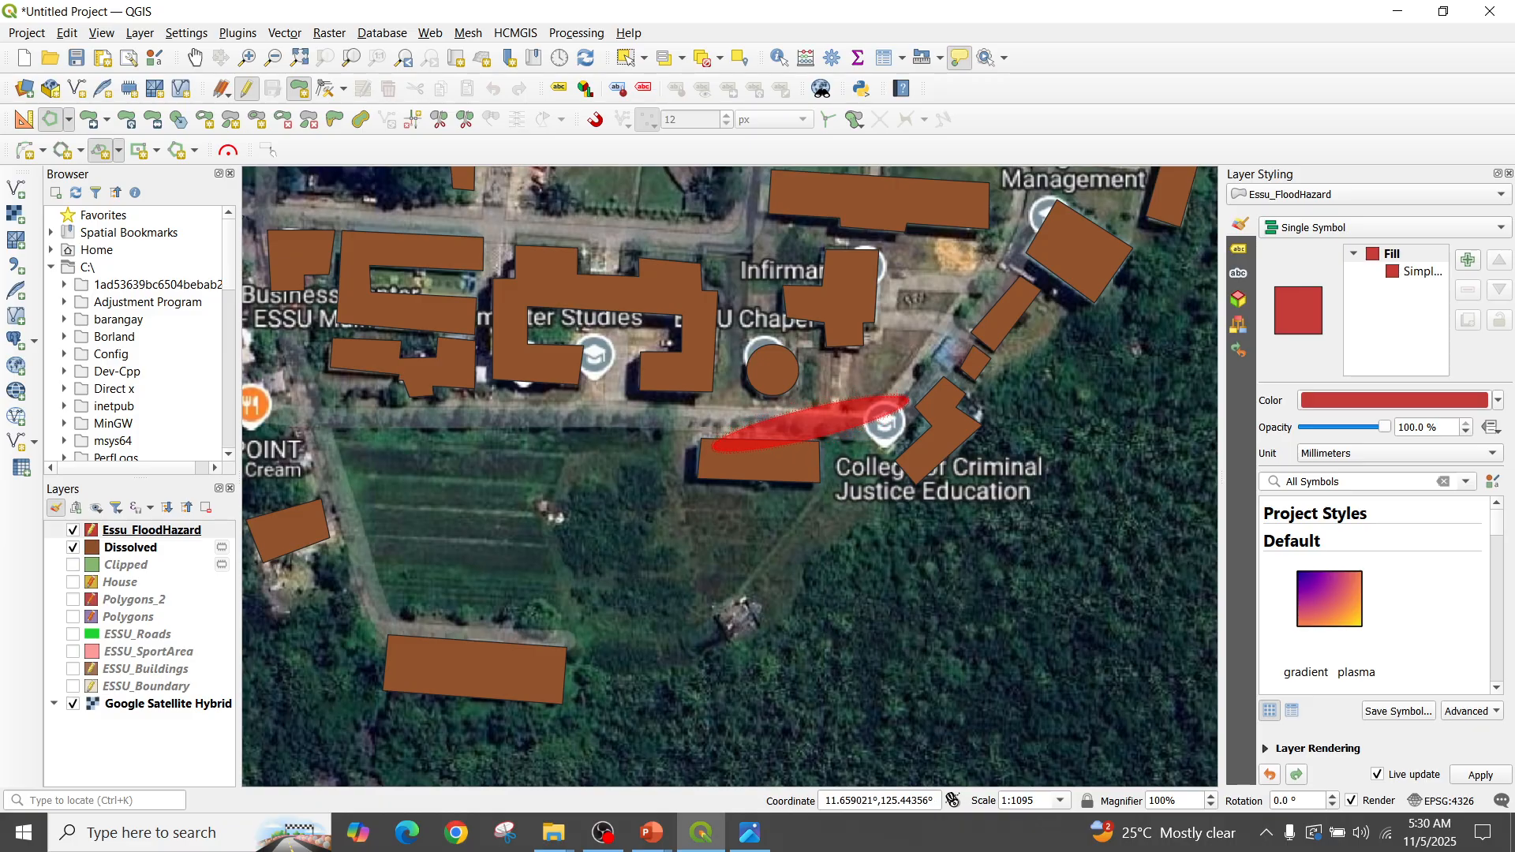
{"action": "right_click", "coordinate": [916, 405]}
{"action": "left_click", "coordinate": [1135, 396]}
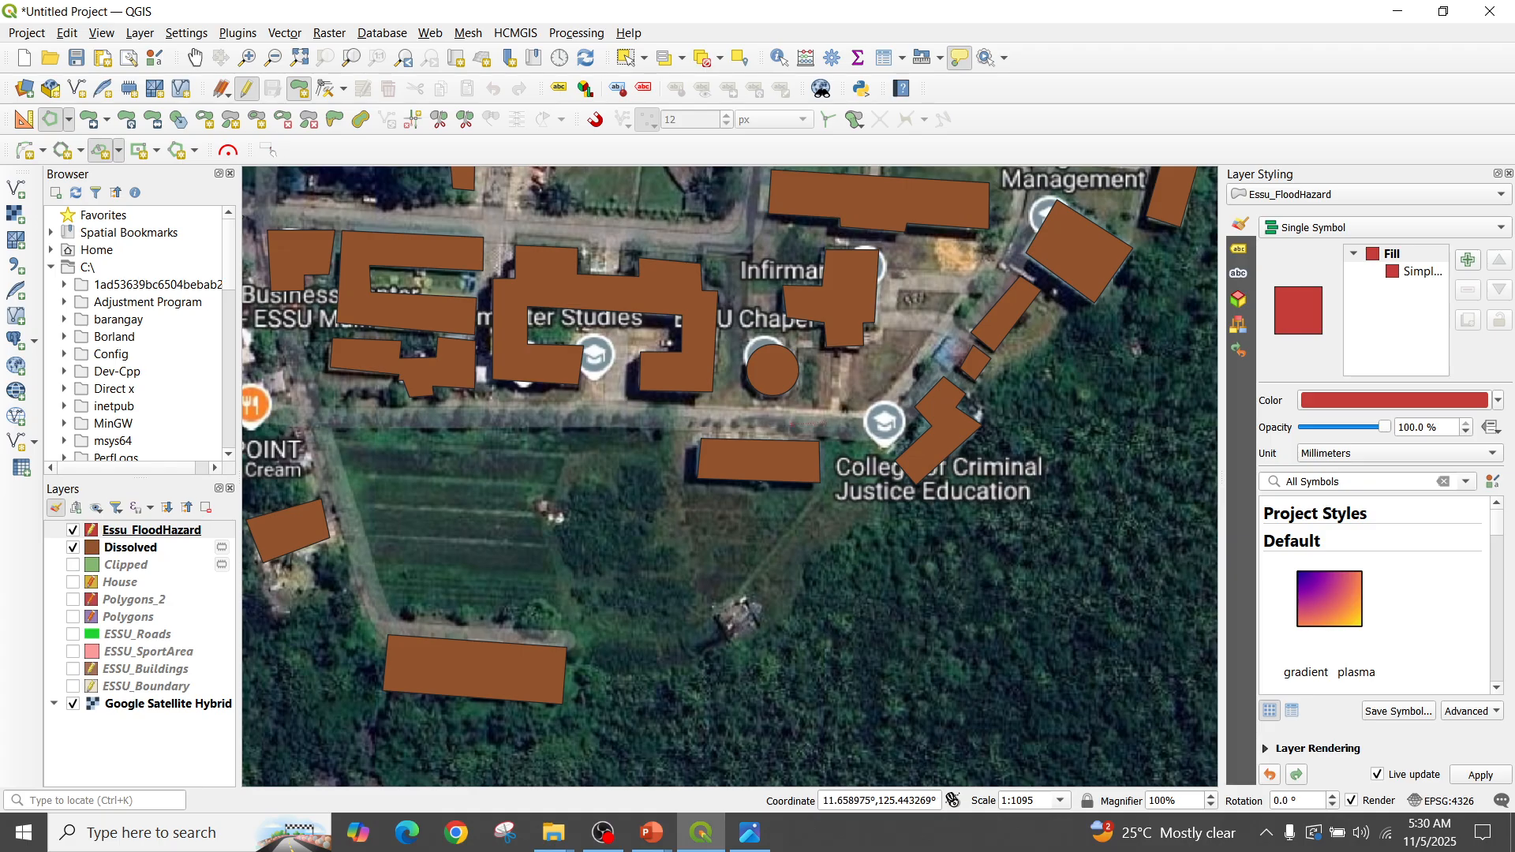
Draw a circular flood hazard polygon overlapping the ESSU Chapel and the building across the road, with id 1
{"action": "left_click", "coordinate": [865, 424]}
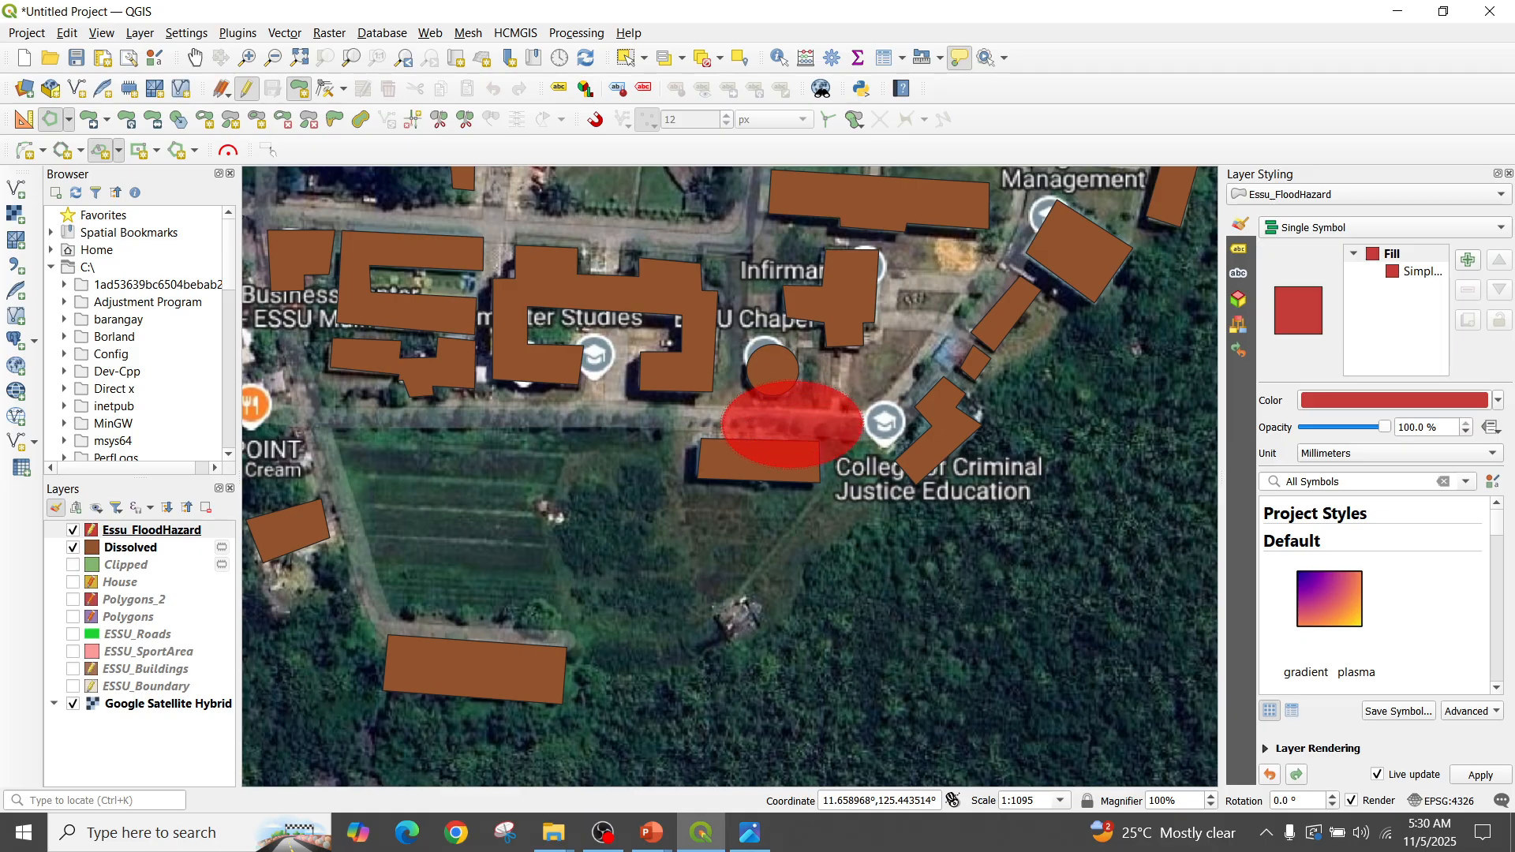
{"action": "right_click", "coordinate": [792, 357]}
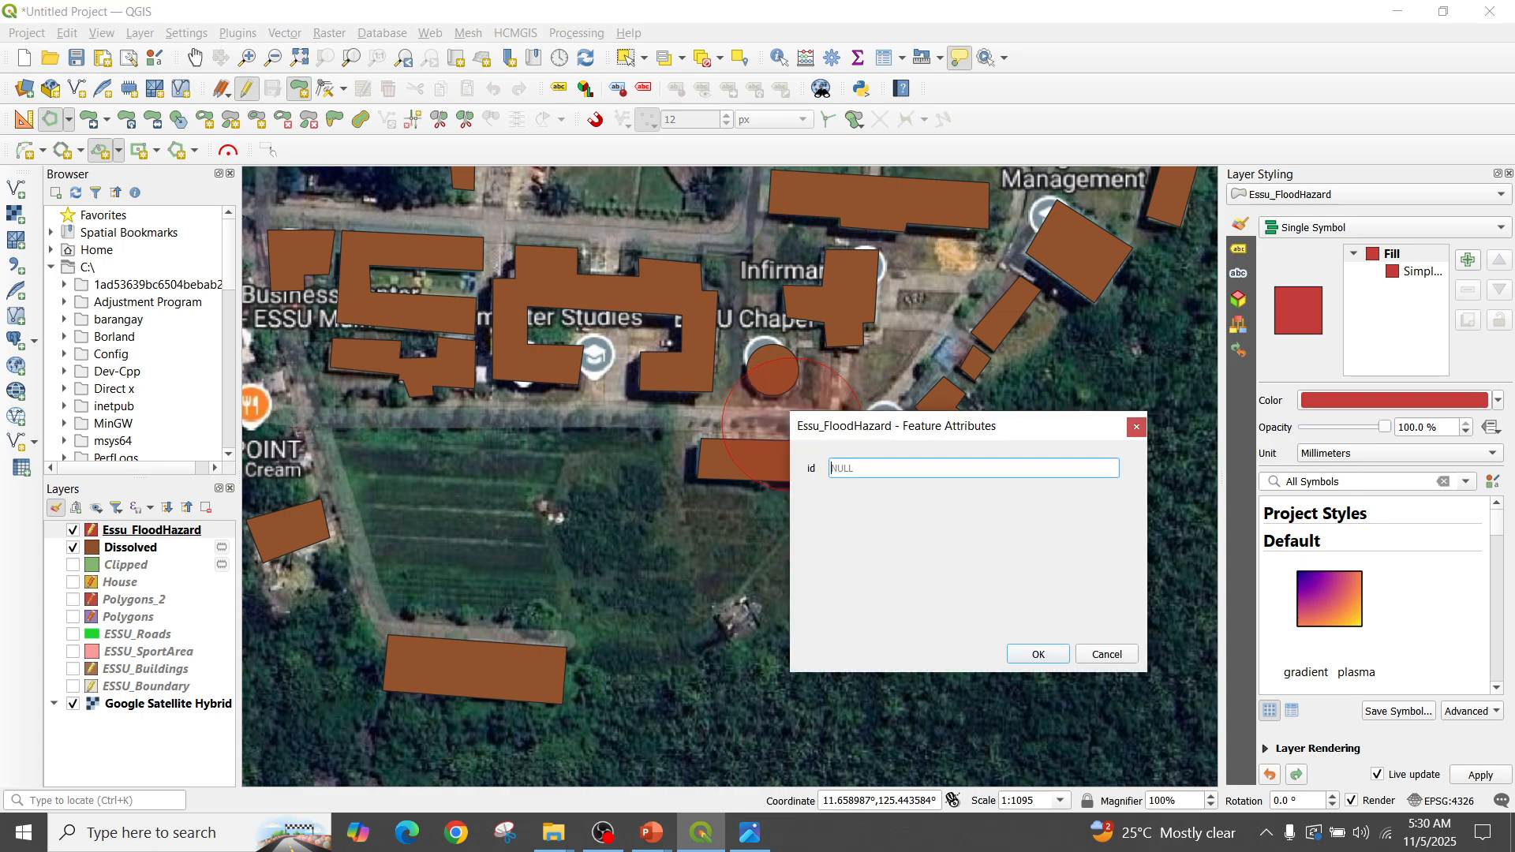
{"action": "type", "text": "1"}
{"action": "left_click", "coordinate": [1038, 654]}
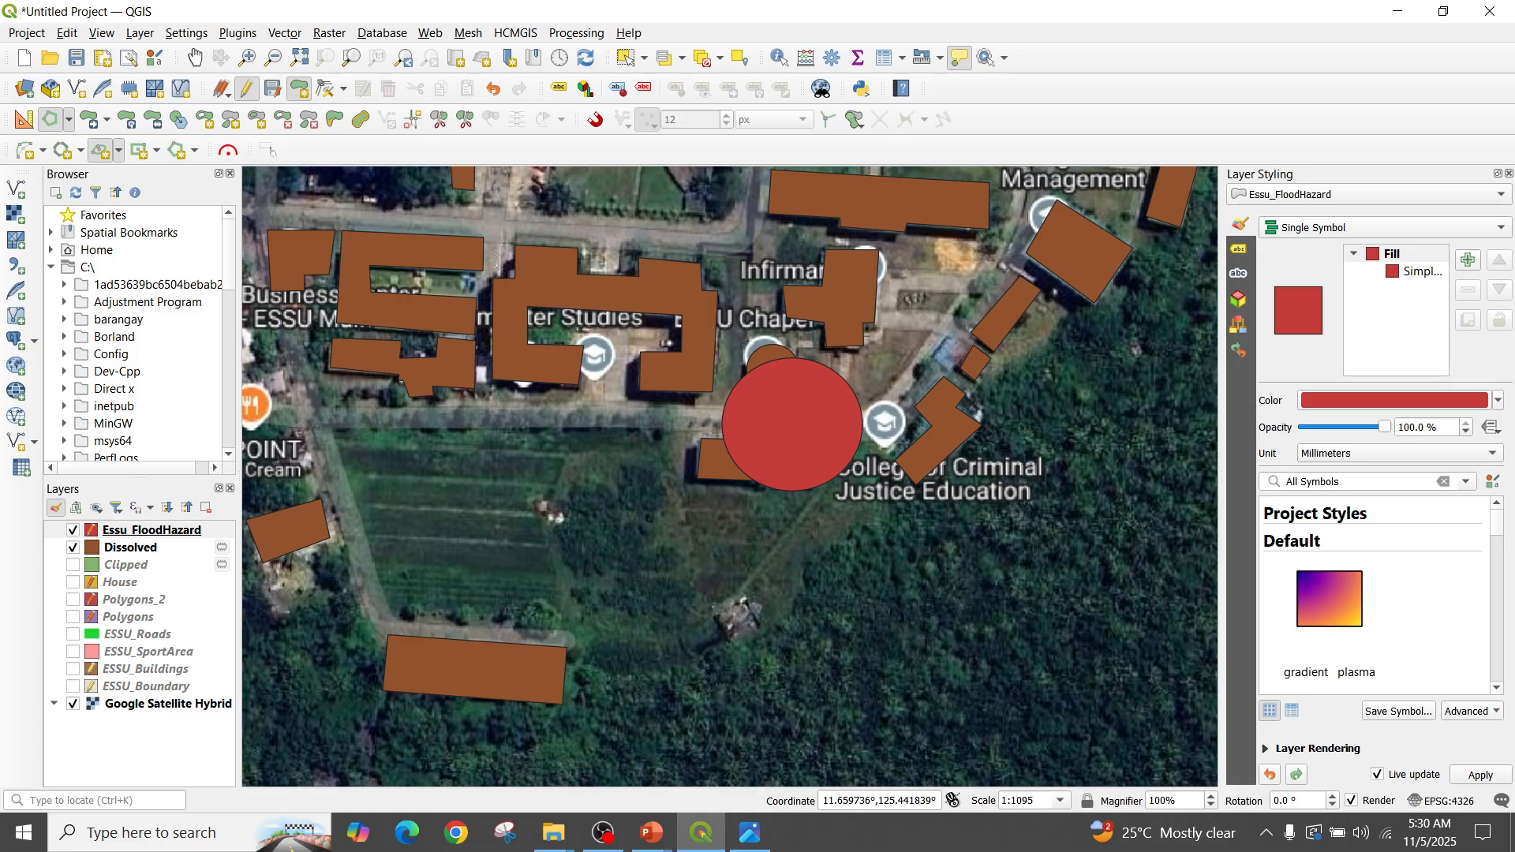
Save the edits to the Essu_FloodHazard layer
{"action": "left_click", "coordinate": [194, 57]}
{"action": "left_click_drag", "start_coordinate": [394, 228], "coordinate": [421, 251]}
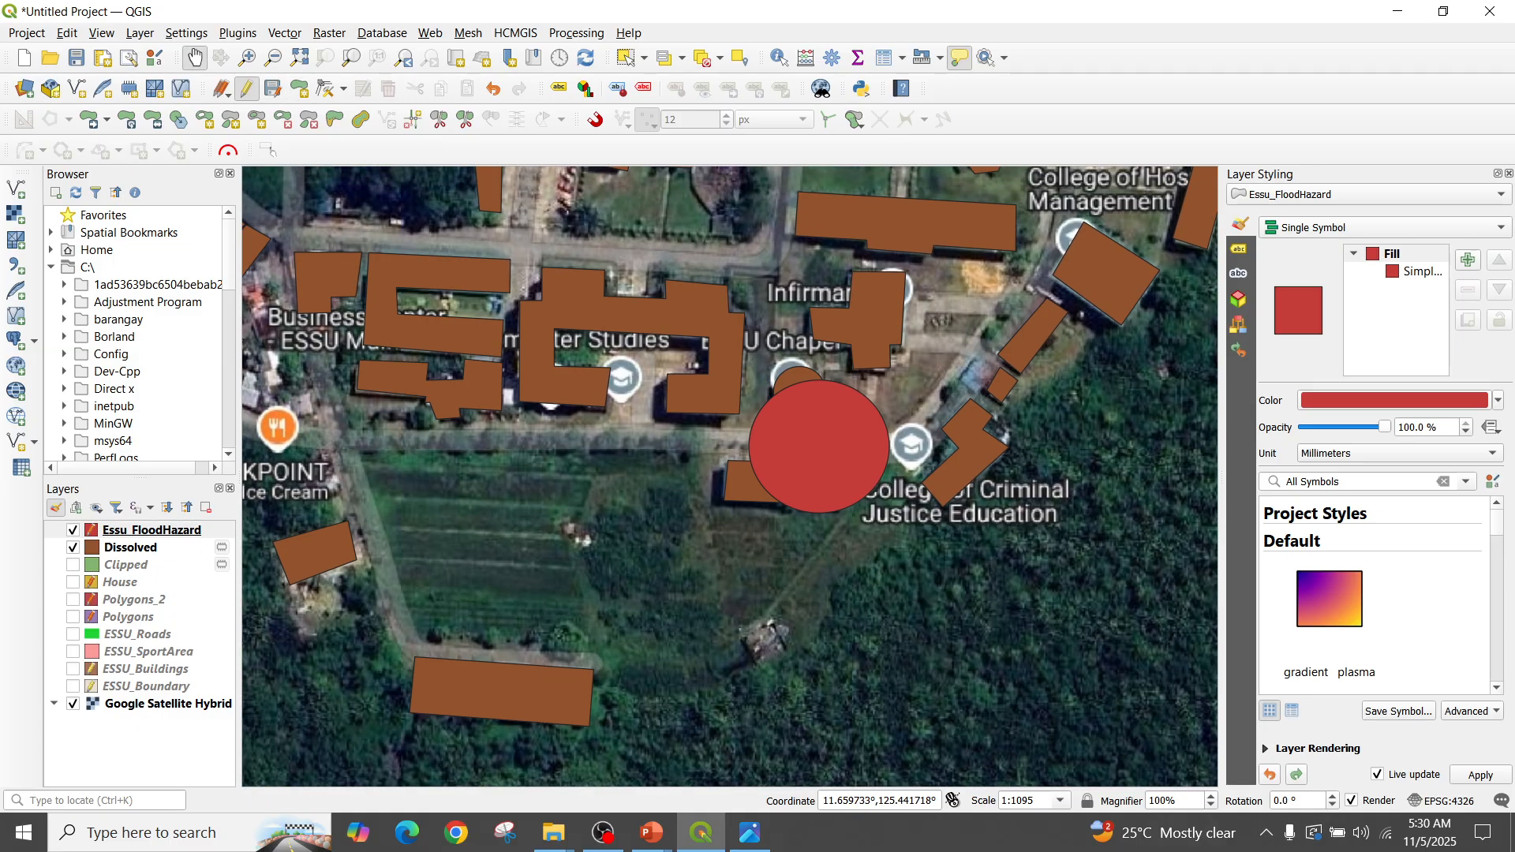
{"action": "left_click", "coordinate": [273, 89]}
{"action": "left_click_drag", "start_coordinate": [521, 308], "coordinate": [569, 426]}
{"action": "scroll", "coordinate": [583, 430], "scroll_direction": "down", "scroll_amount": 3}
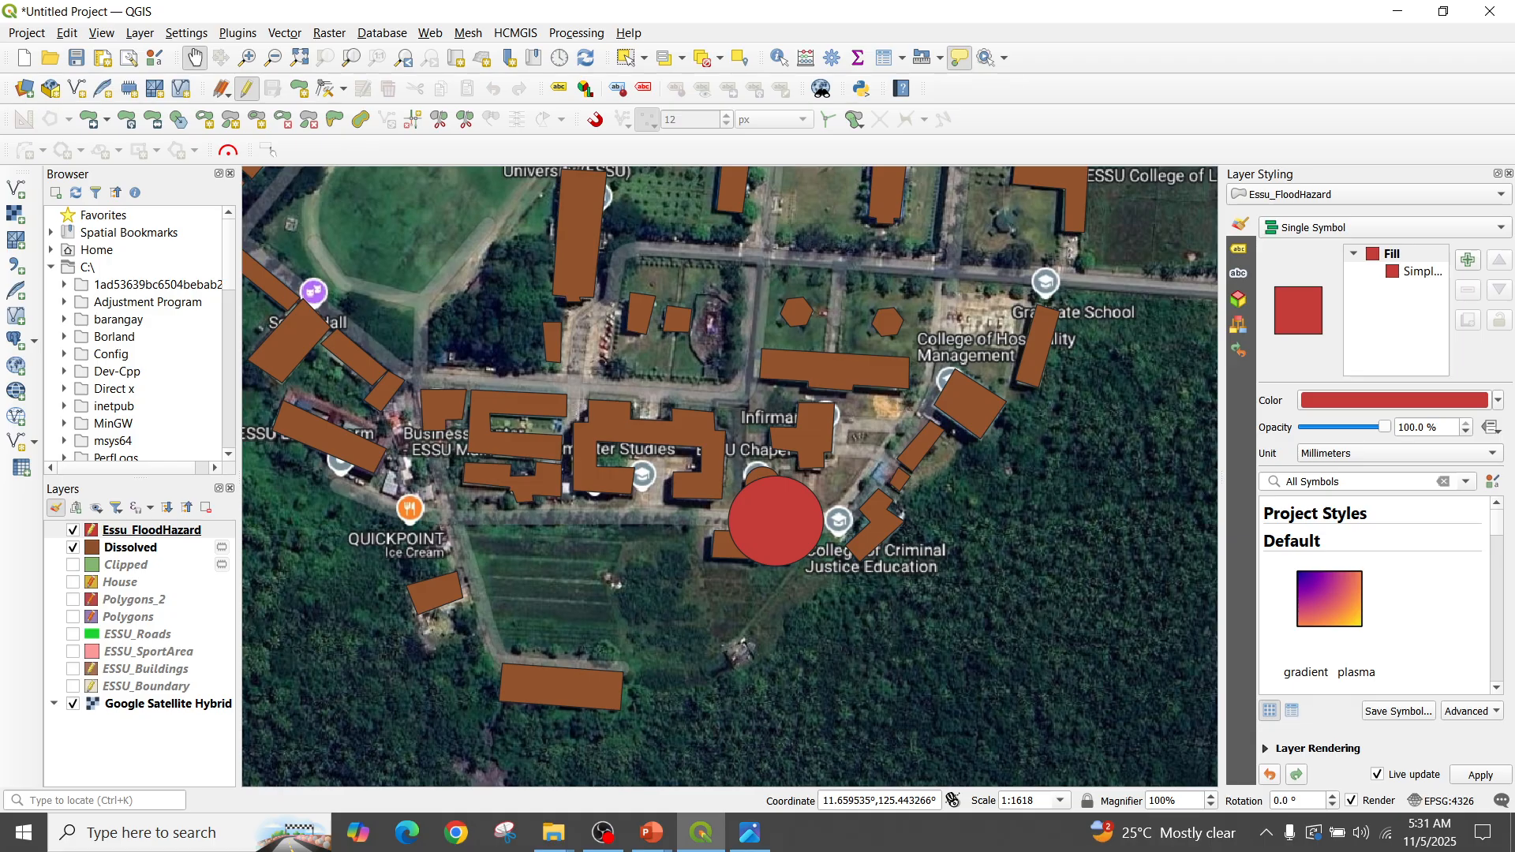
{"action": "left_click_drag", "start_coordinate": [774, 516], "coordinate": [805, 577]}
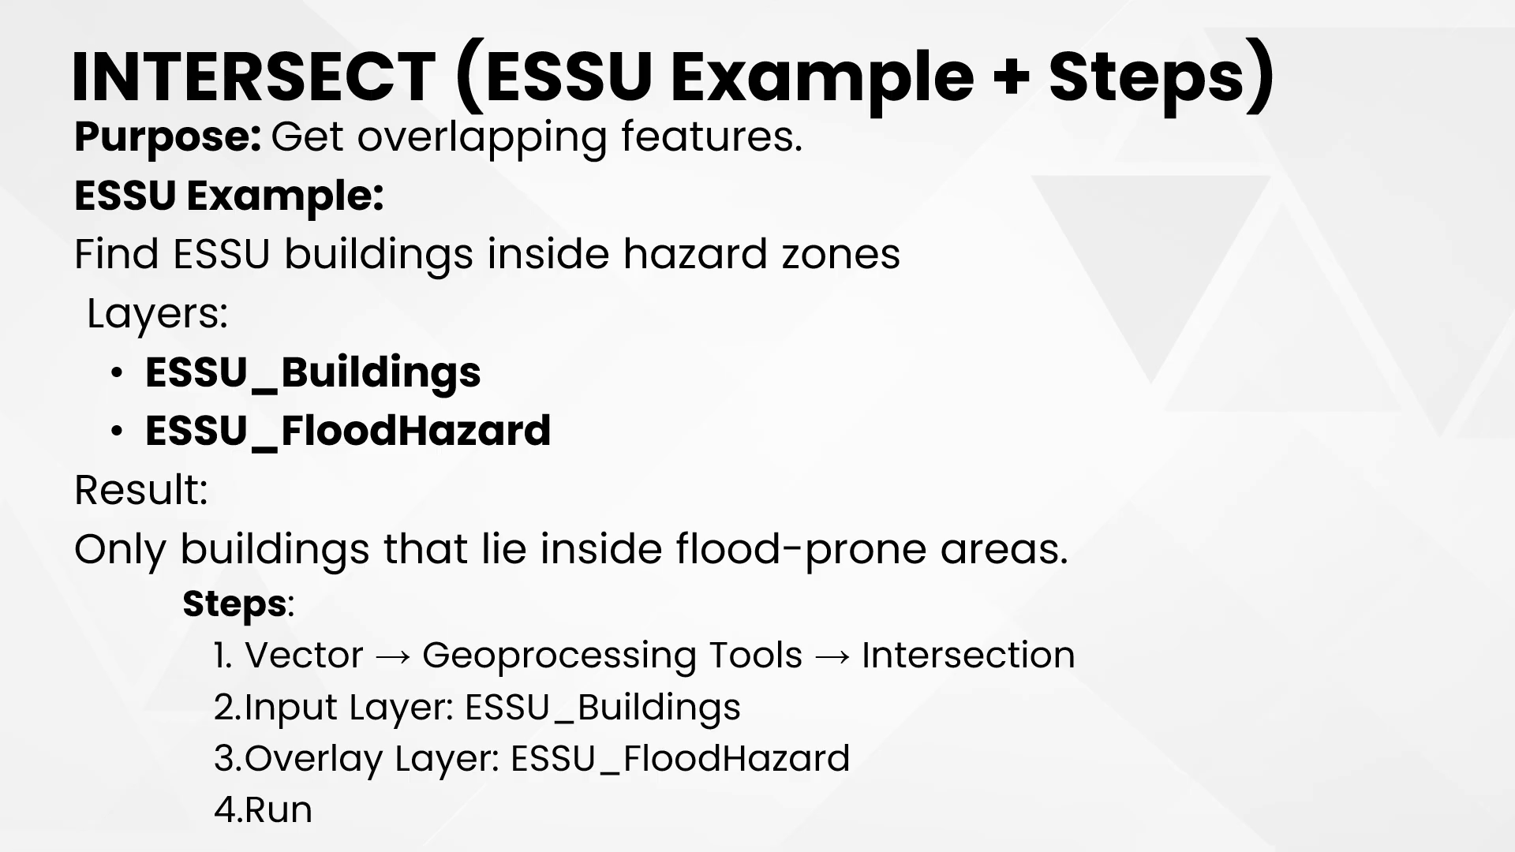
Hide the Dissolved layer and show ESSU_Buildings beneath the flood hazard polygon
{"action": "key", "text": "alt+Tab"}
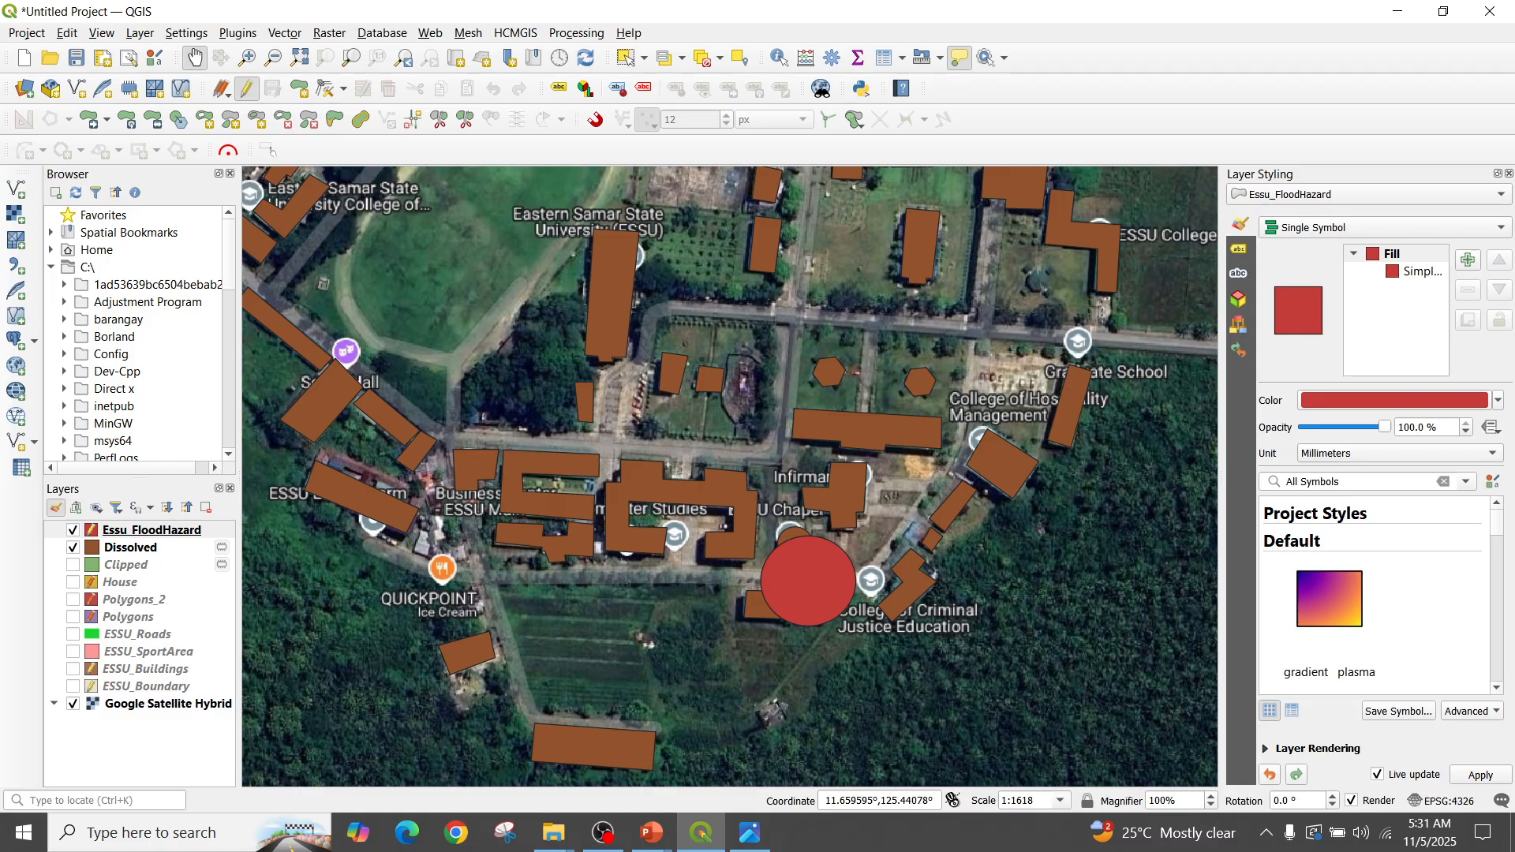
{"action": "left_click", "coordinate": [73, 547]}
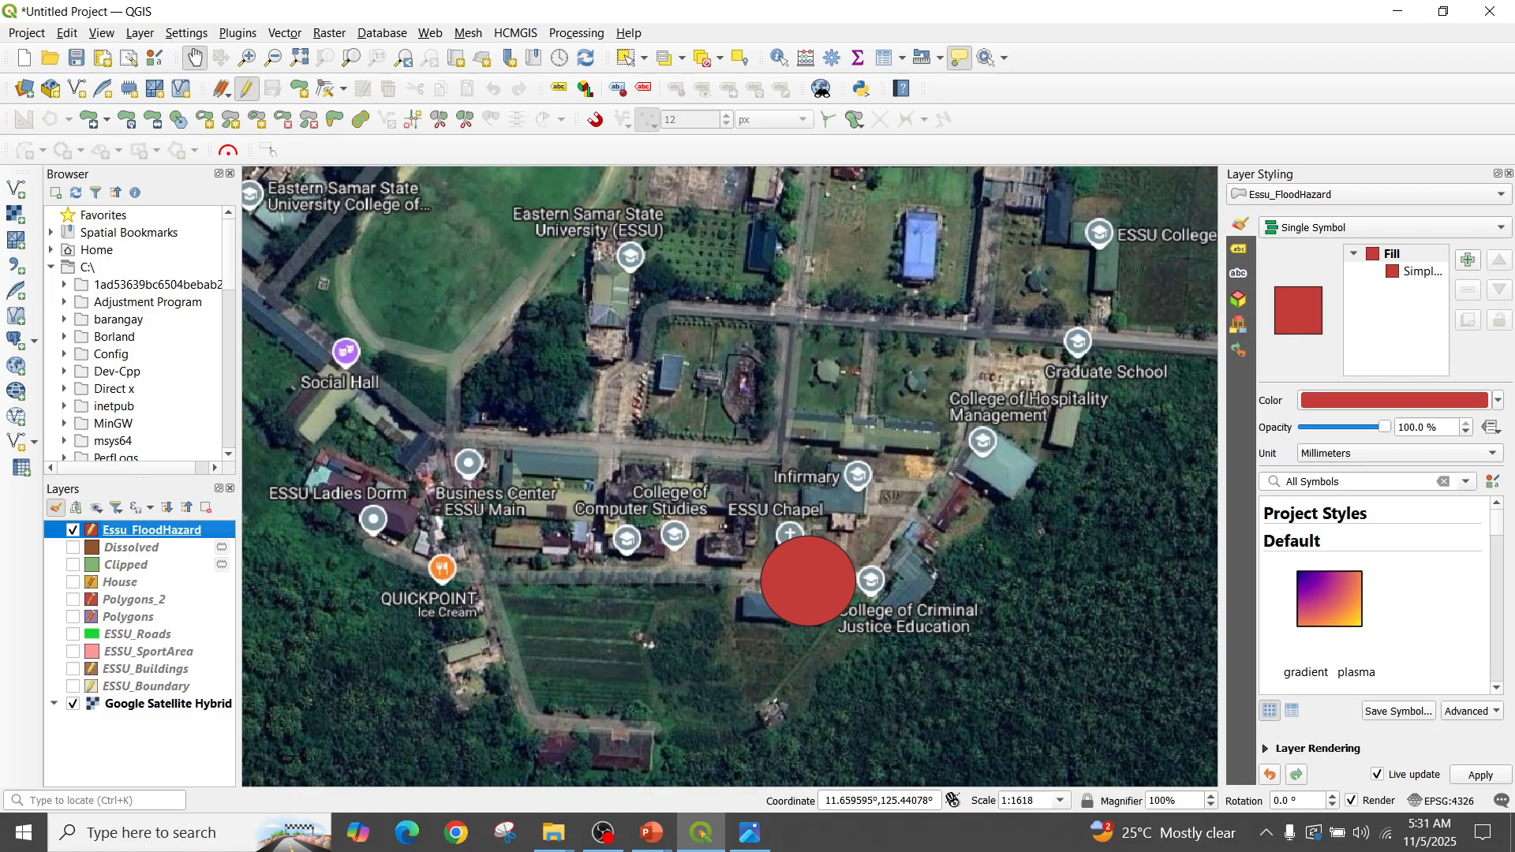
{"action": "left_click", "coordinate": [73, 669]}
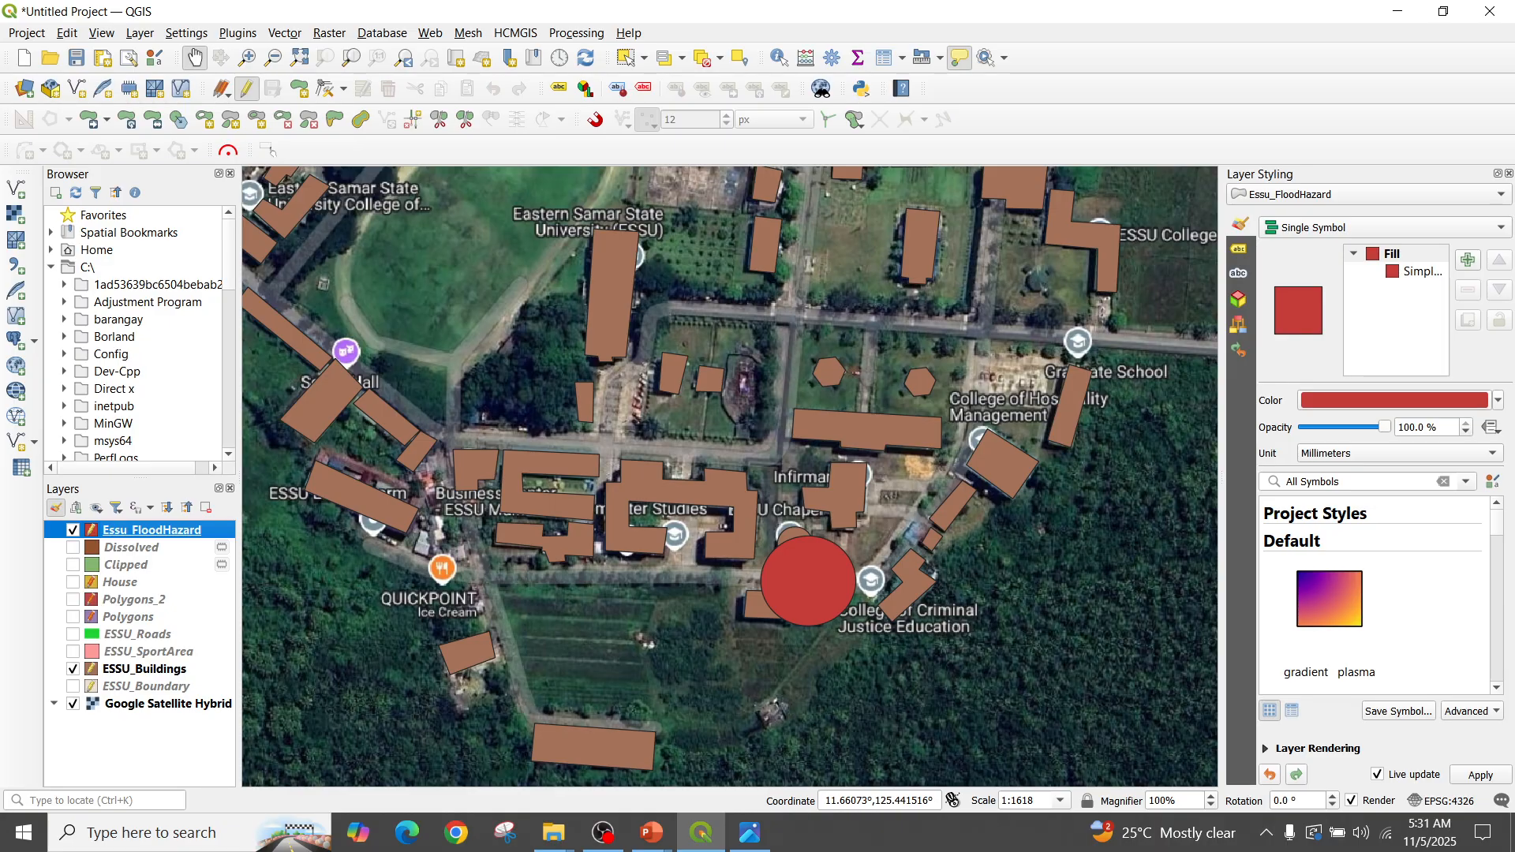
Run Intersection with ESSU_Buildings as the input layer and Essu_FloodHazard as the overlay, output to a temporary layer
{"action": "left_click", "coordinate": [285, 33]}
{"action": "mouse_move", "coordinate": [345, 53]}
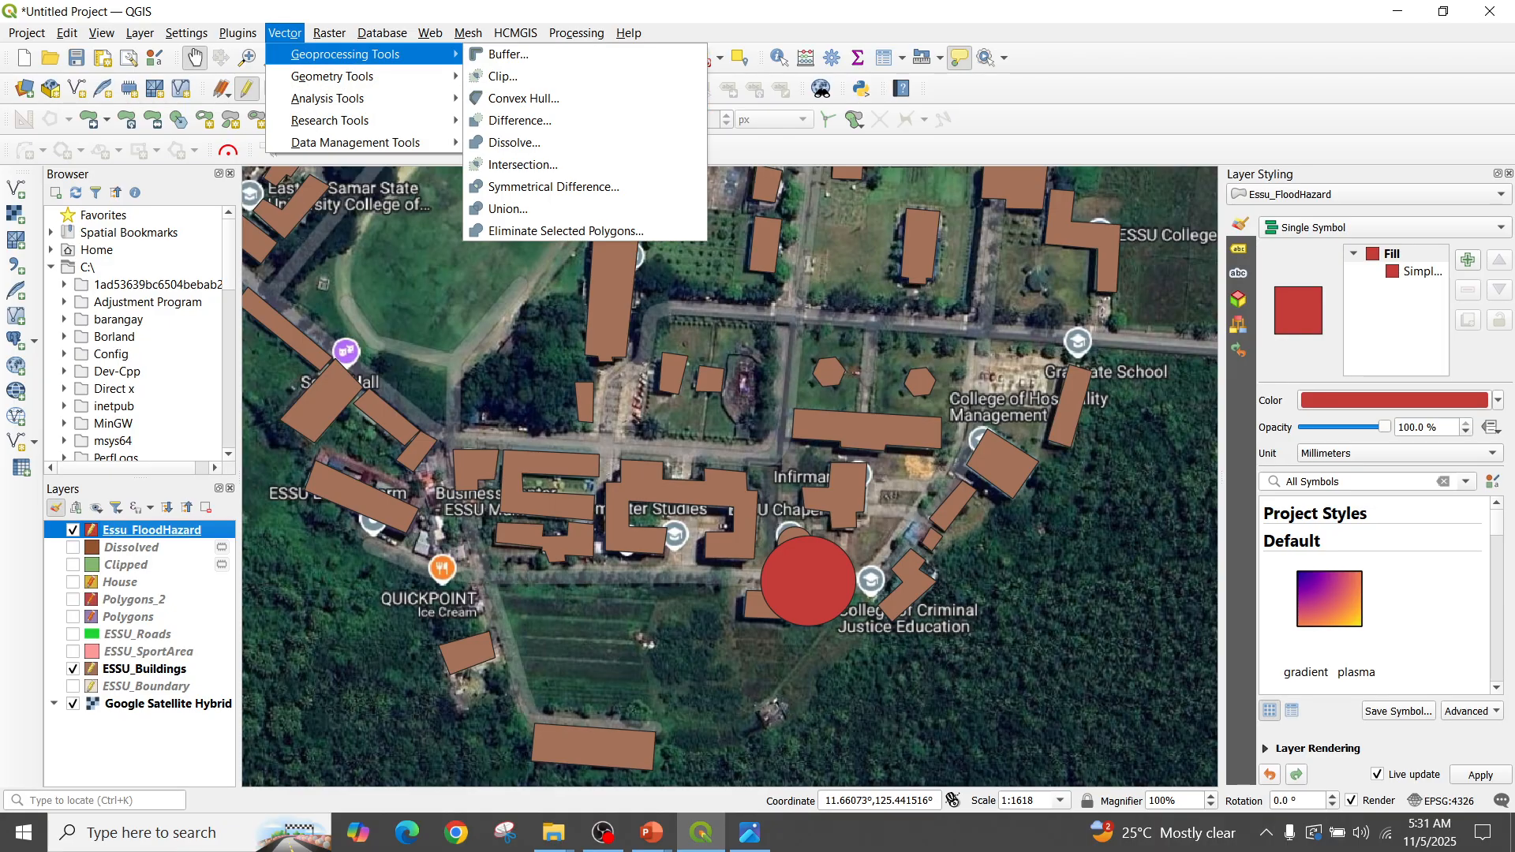
{"action": "left_click", "coordinate": [522, 164]}
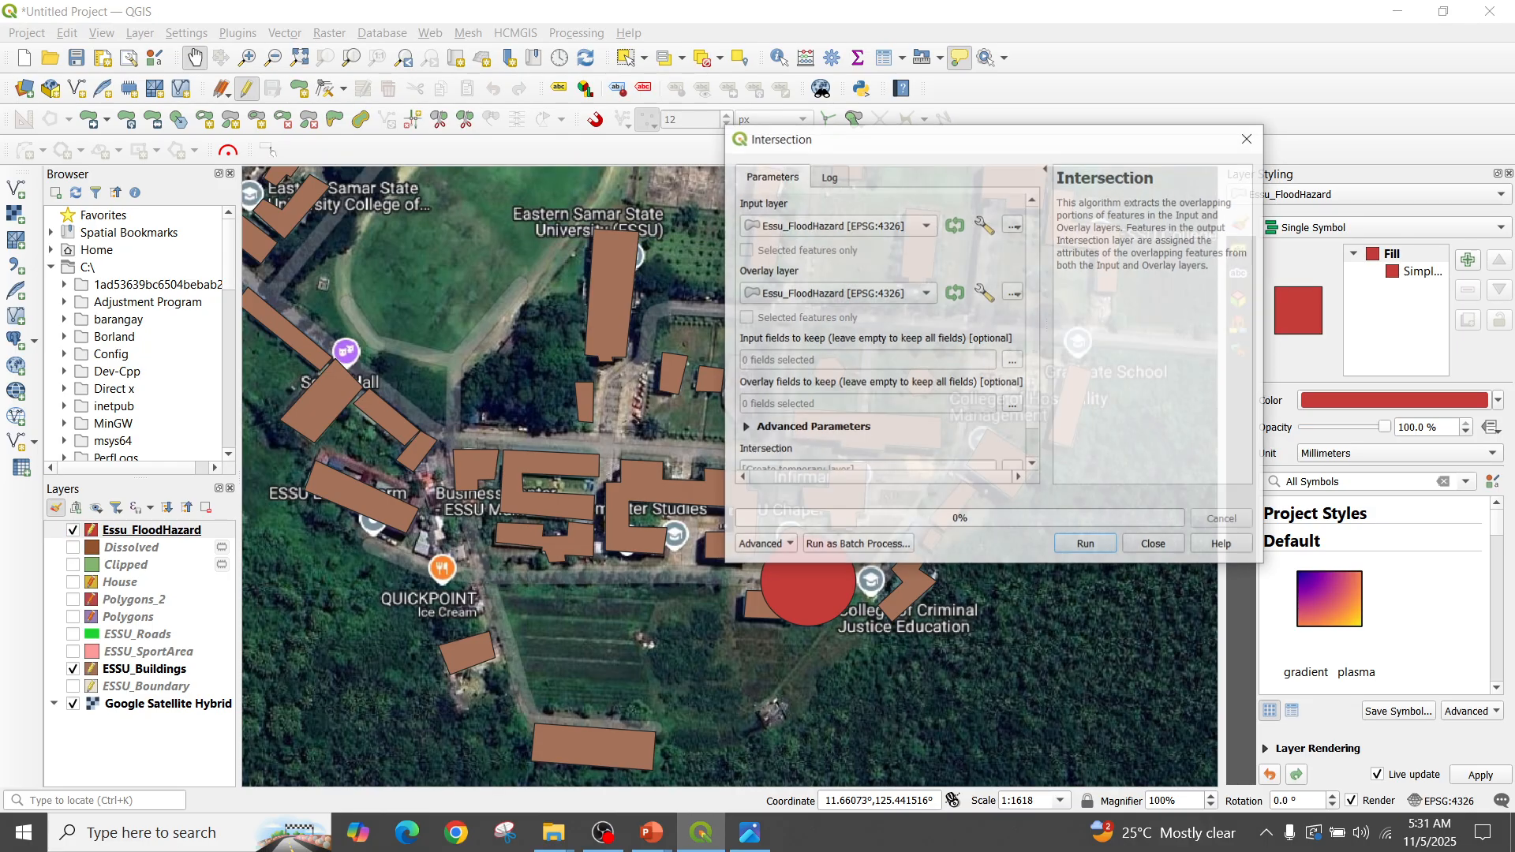
{"action": "left_click", "coordinate": [900, 226]}
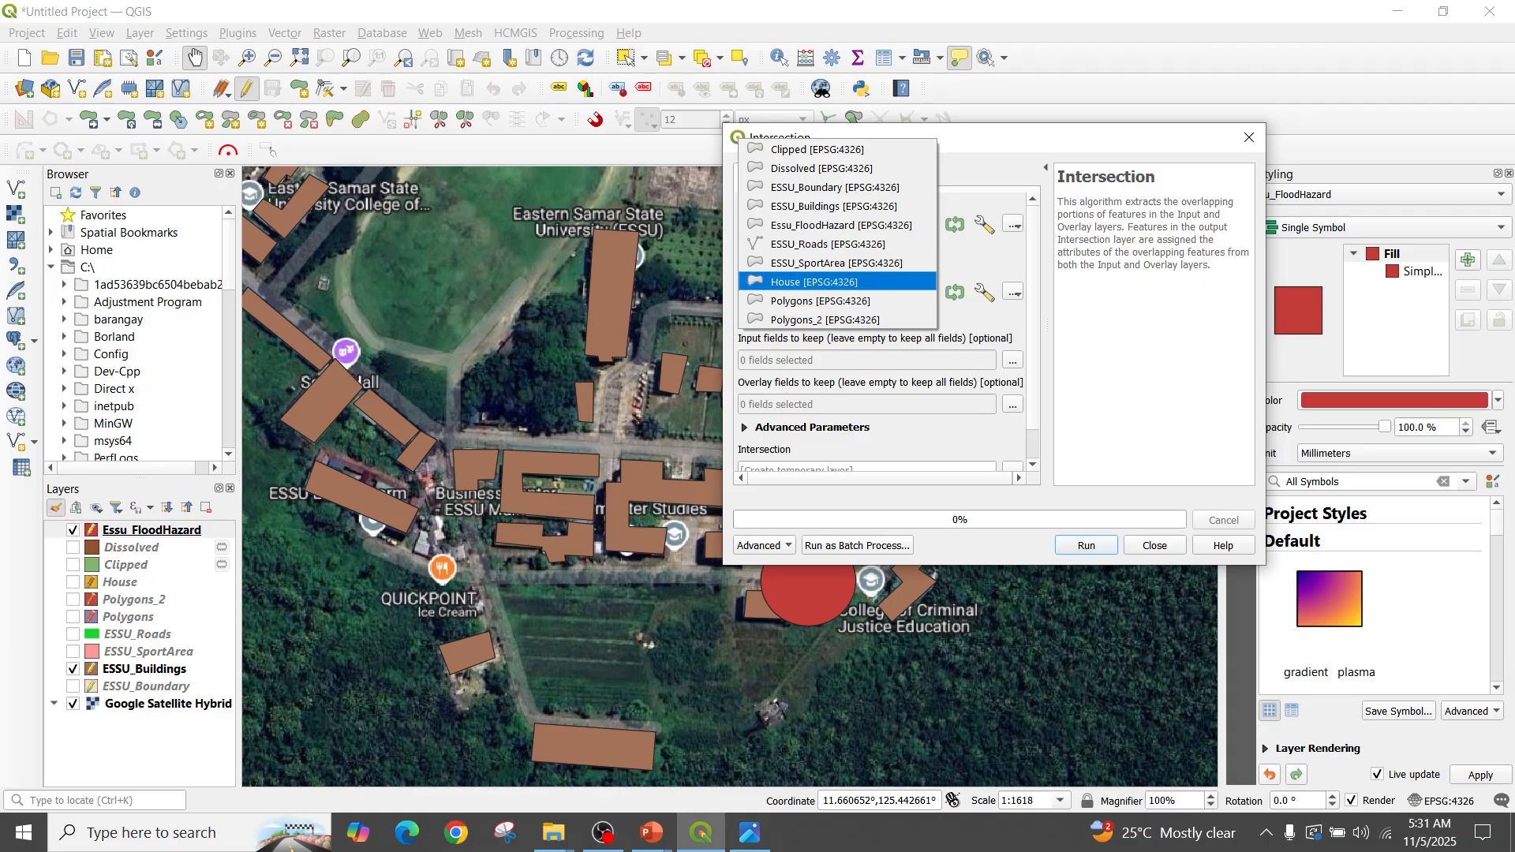
{"action": "left_click", "coordinate": [849, 206]}
{"action": "left_click", "coordinate": [876, 293]}
{"action": "left_click", "coordinate": [876, 292]}
{"action": "left_click", "coordinate": [1087, 546]}
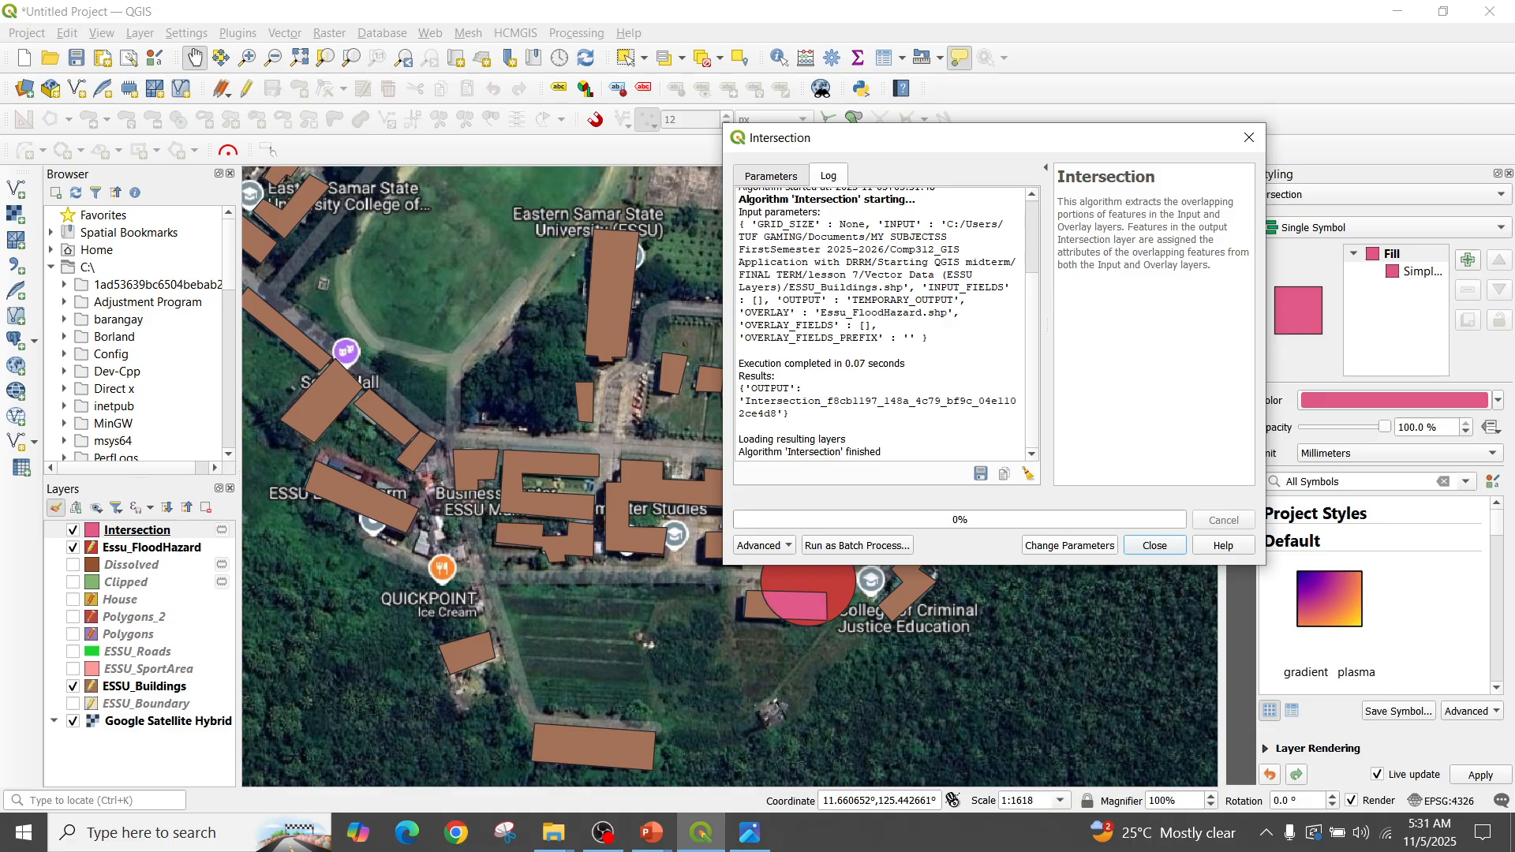
{"action": "left_click", "coordinate": [1154, 546]}
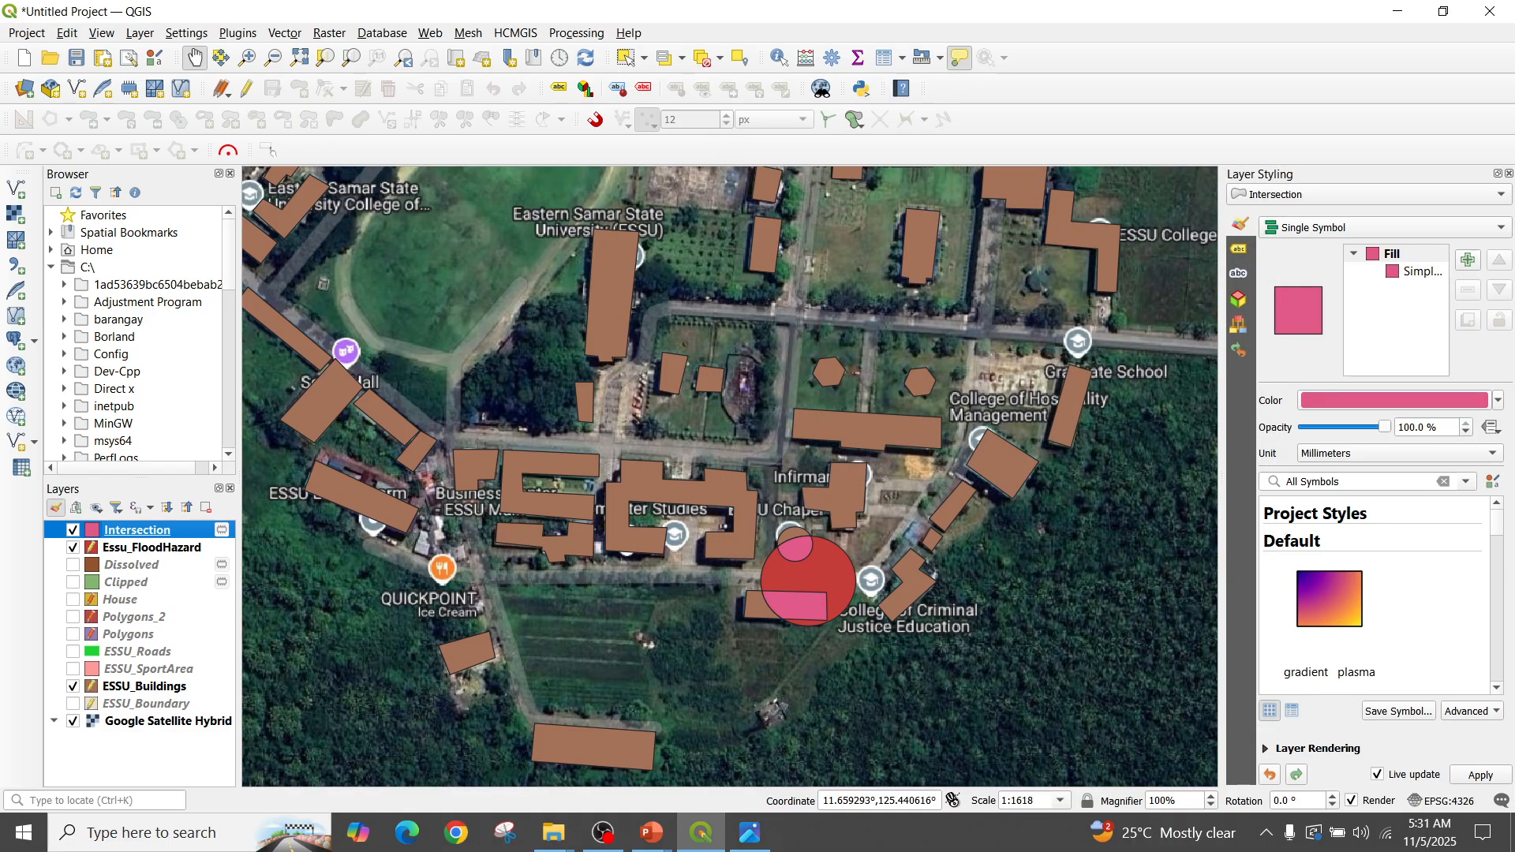
Hide Essu_FloodHazard and ESSU_Buildings so only the Intersection layer shows over the satellite basemap, comparing it with the hazard circle
{"action": "left_click", "coordinate": [73, 547]}
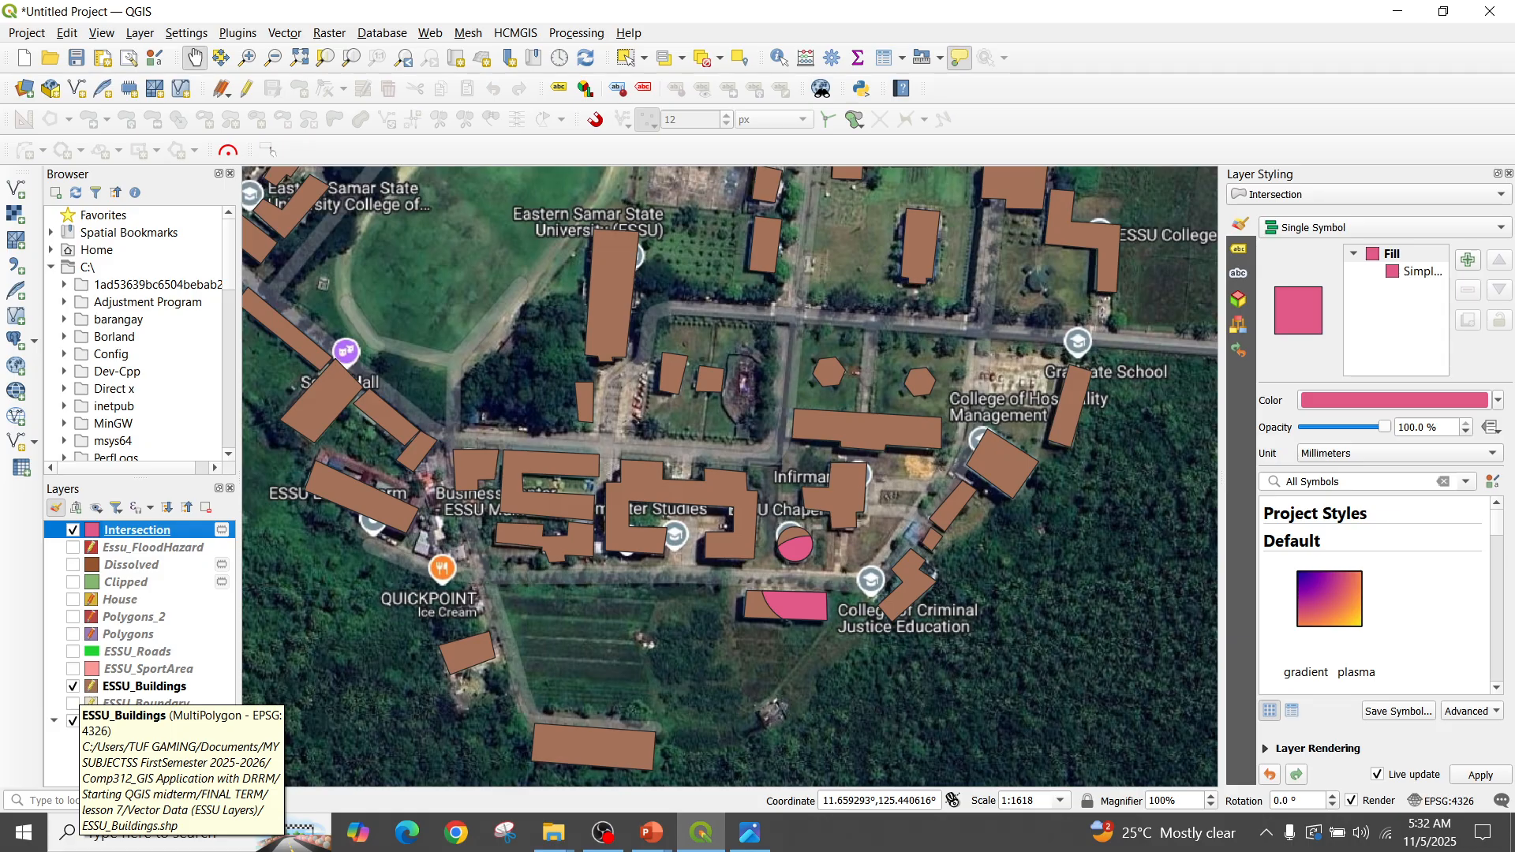
{"action": "left_click", "coordinate": [73, 686]}
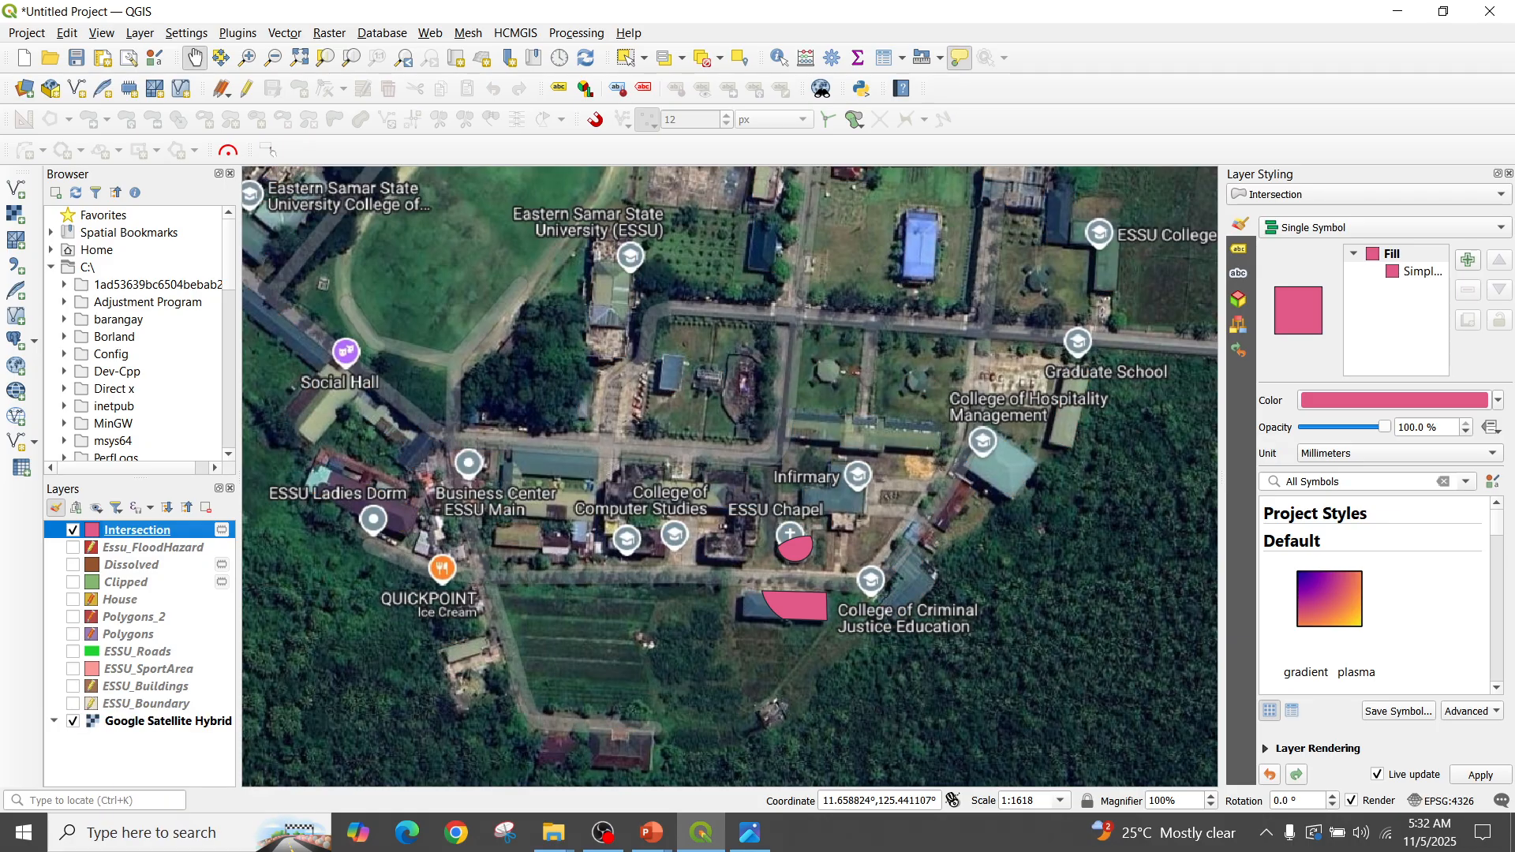
{"action": "scroll", "coordinate": [805, 603], "scroll_direction": "up", "scroll_amount": 4}
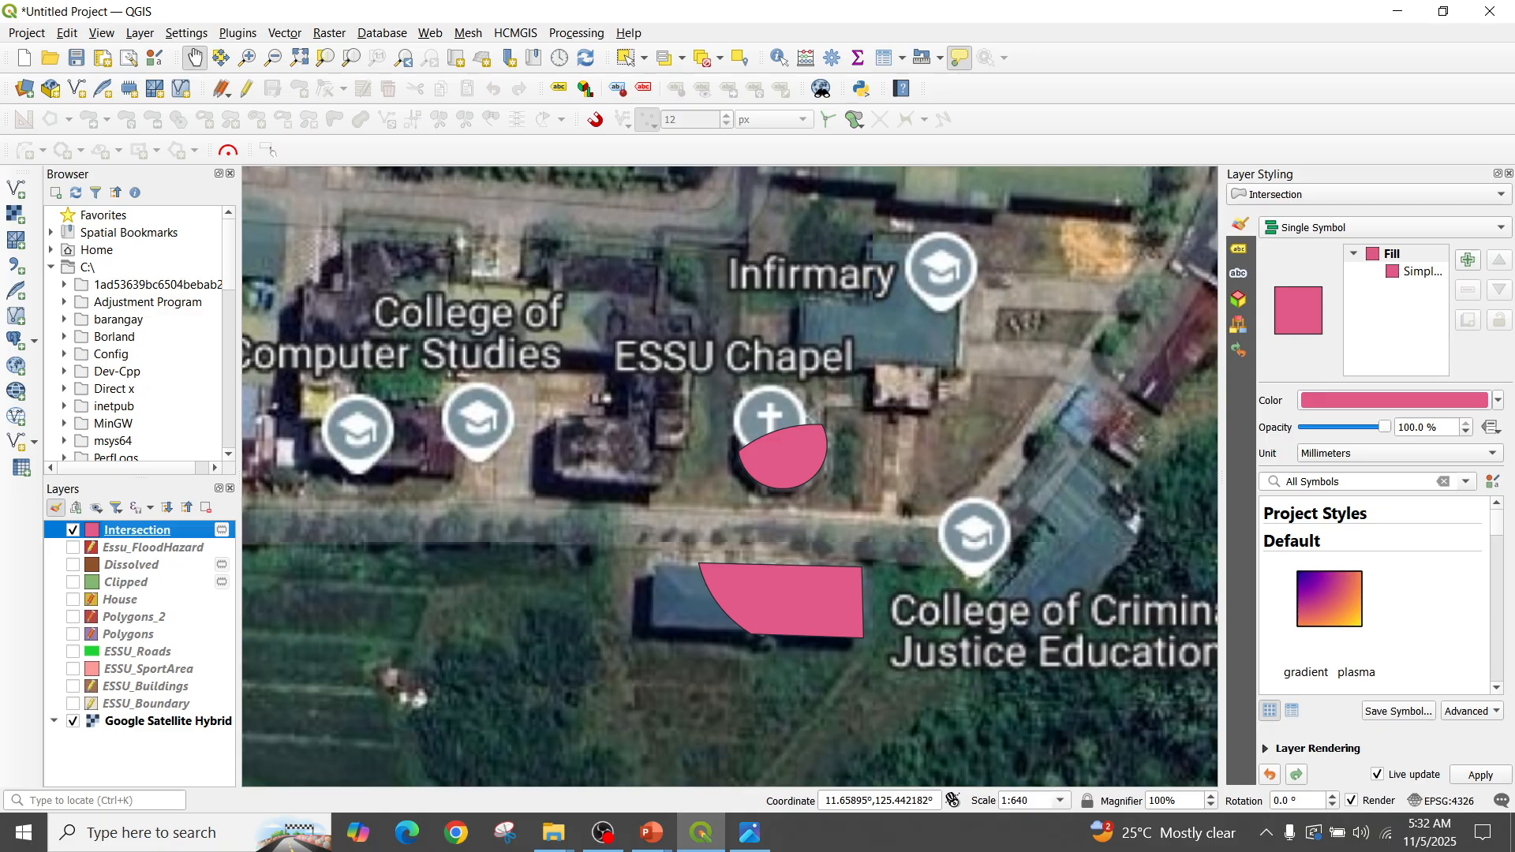
{"action": "left_click", "coordinate": [72, 548]}
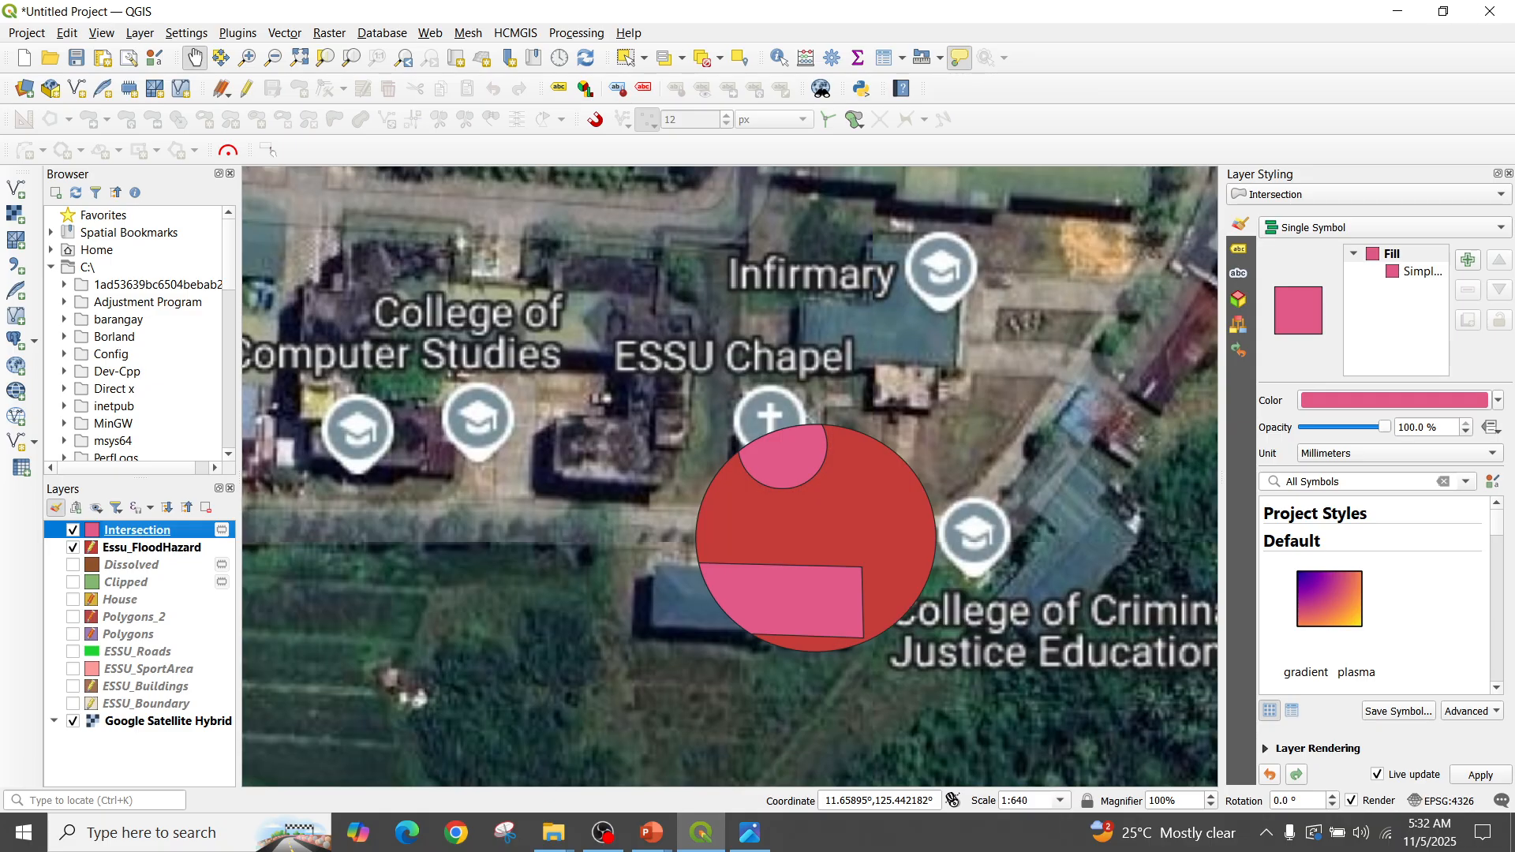
{"action": "left_click", "coordinate": [73, 548]}
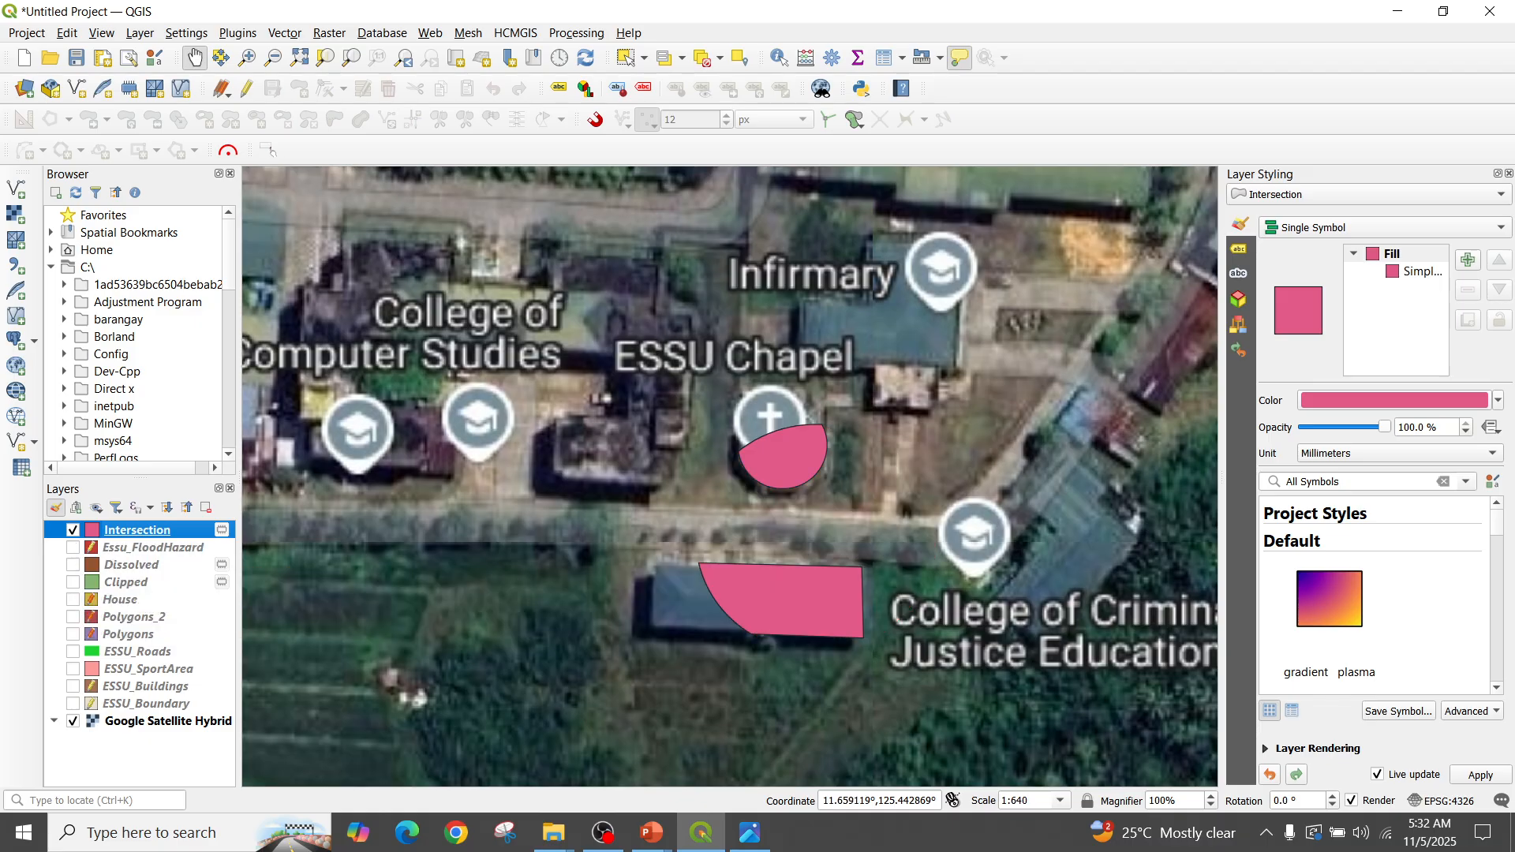
Examine where the intersected building parts lie within the wider ESSU campus
{"action": "scroll", "coordinate": [650, 452], "scroll_direction": "down", "scroll_amount": 2}
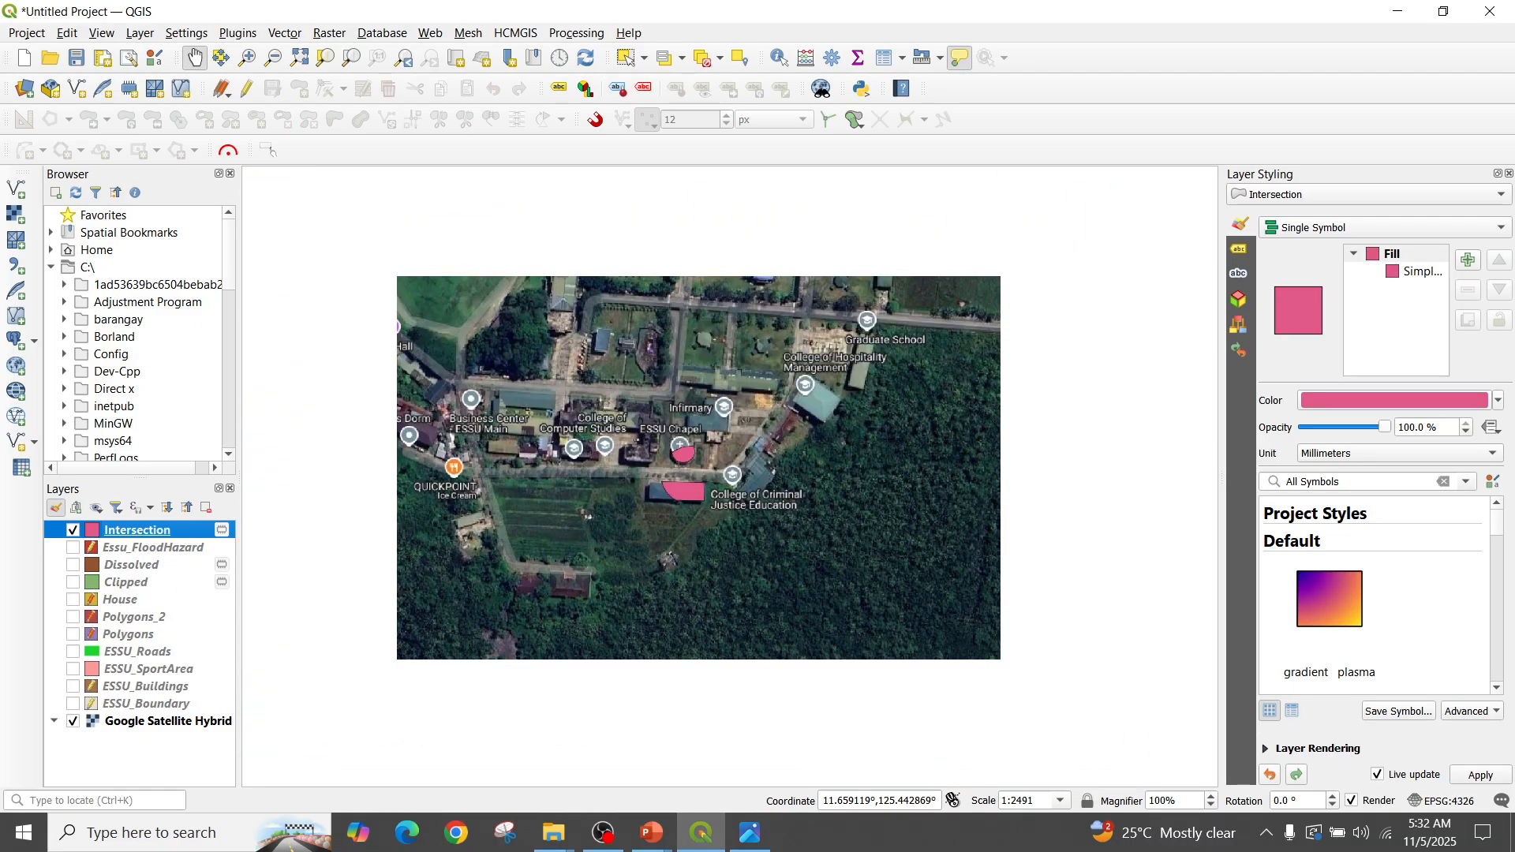
{"action": "scroll", "coordinate": [637, 454], "scroll_direction": "down", "scroll_amount": 3}
{"action": "left_click", "coordinate": [636, 454]}
{"action": "scroll", "coordinate": [637, 454], "scroll_direction": "up", "scroll_amount": 1}
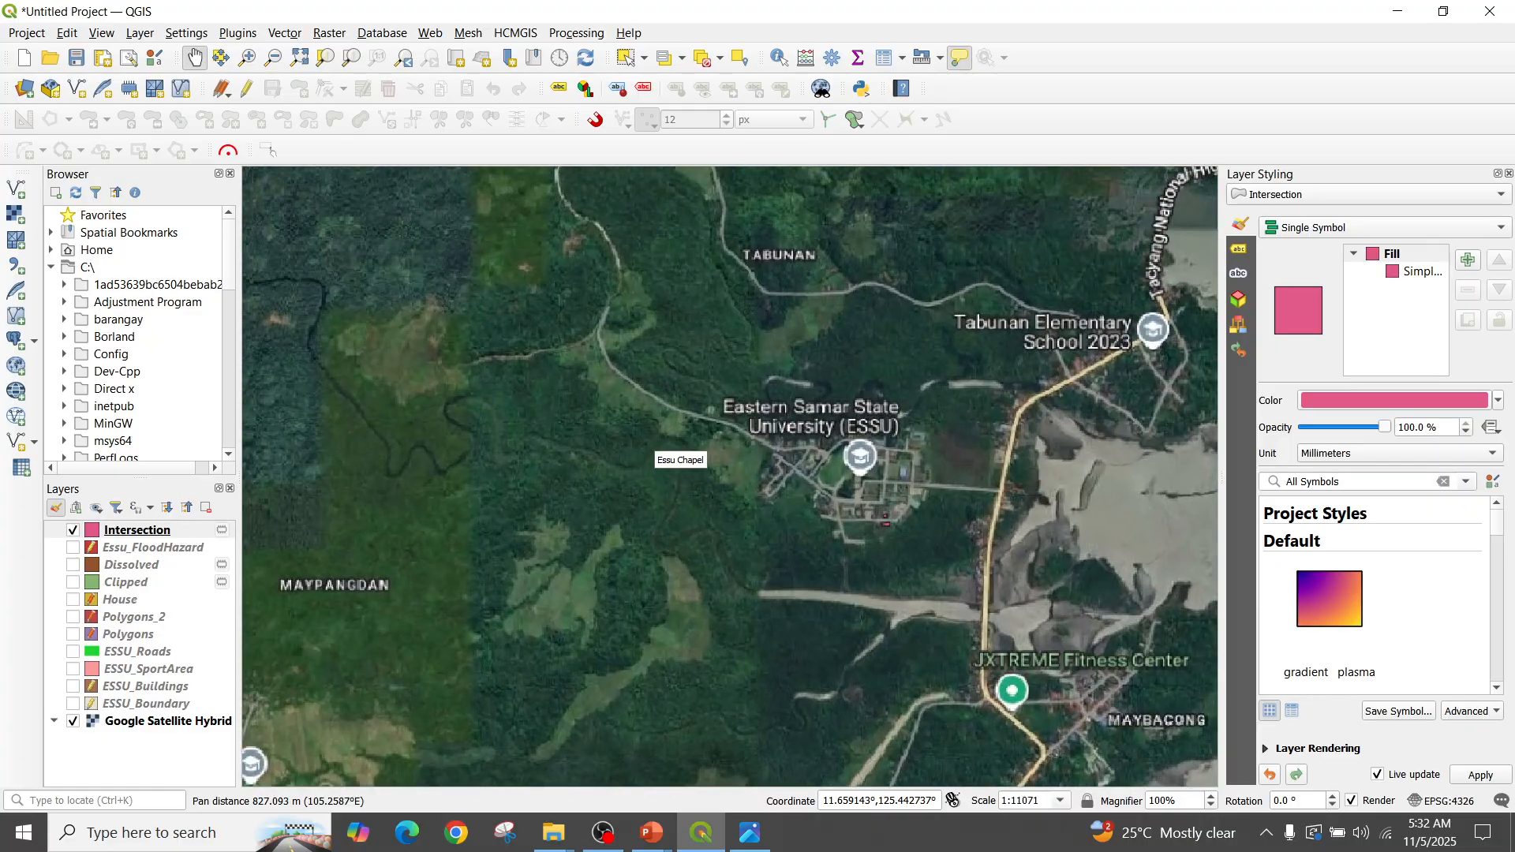
{"action": "left_click_drag", "start_coordinate": [857, 522], "coordinate": [588, 645]}
{"action": "scroll", "coordinate": [671, 495], "scroll_direction": "up", "scroll_amount": 3}
{"action": "scroll", "coordinate": [678, 493], "scroll_direction": "up", "scroll_amount": 1}
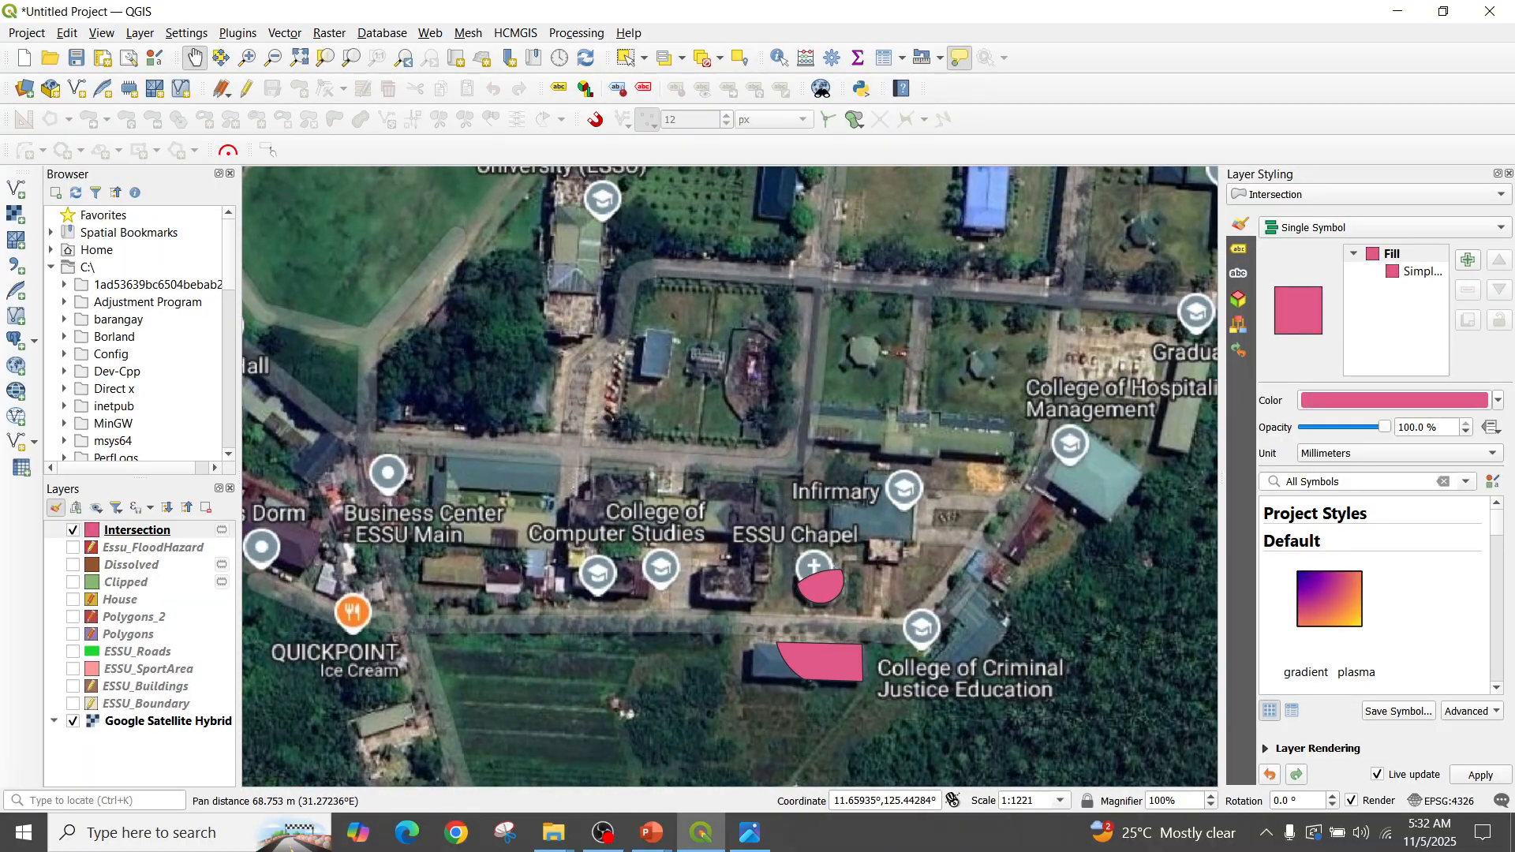
{"action": "scroll", "coordinate": [747, 511], "scroll_direction": "down", "scroll_amount": 1}
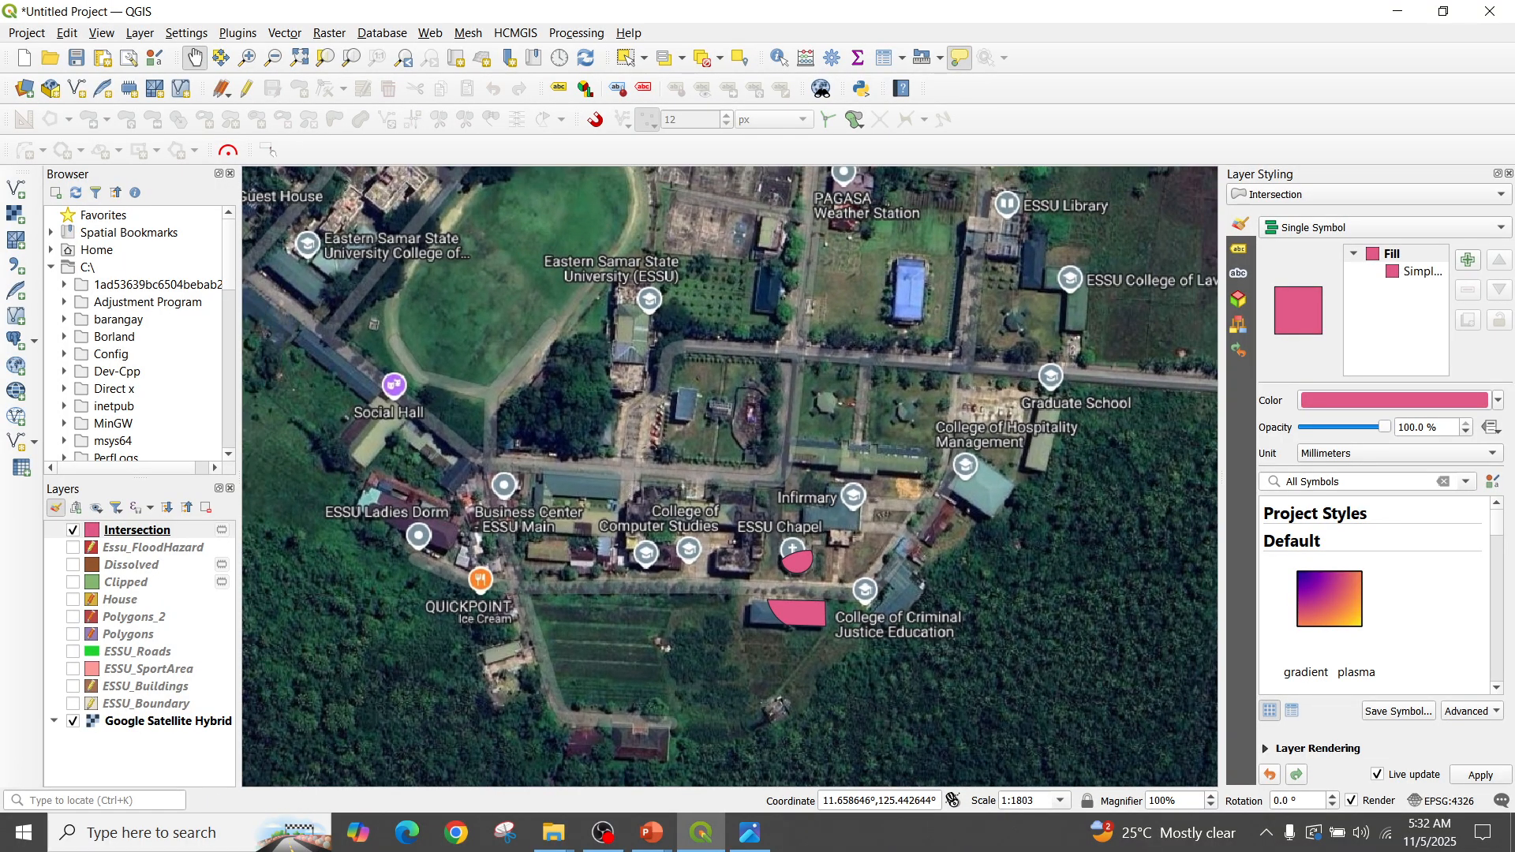
{"action": "left_click", "coordinate": [603, 832]}
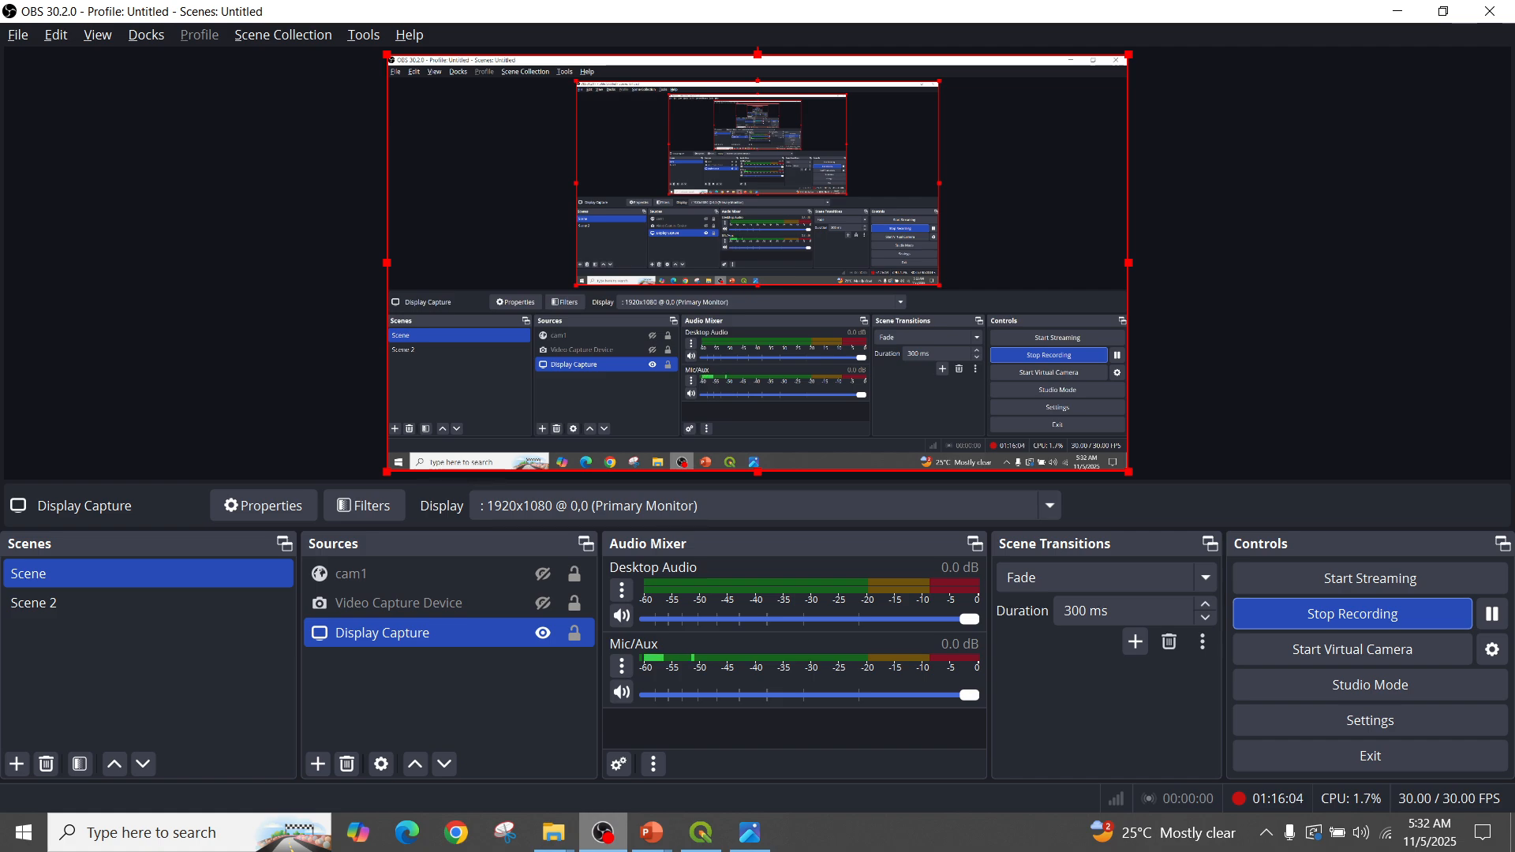
{"action": "left_click", "coordinate": [603, 833]}
{"action": "left_click_drag", "start_coordinate": [671, 426], "coordinate": [644, 467]}
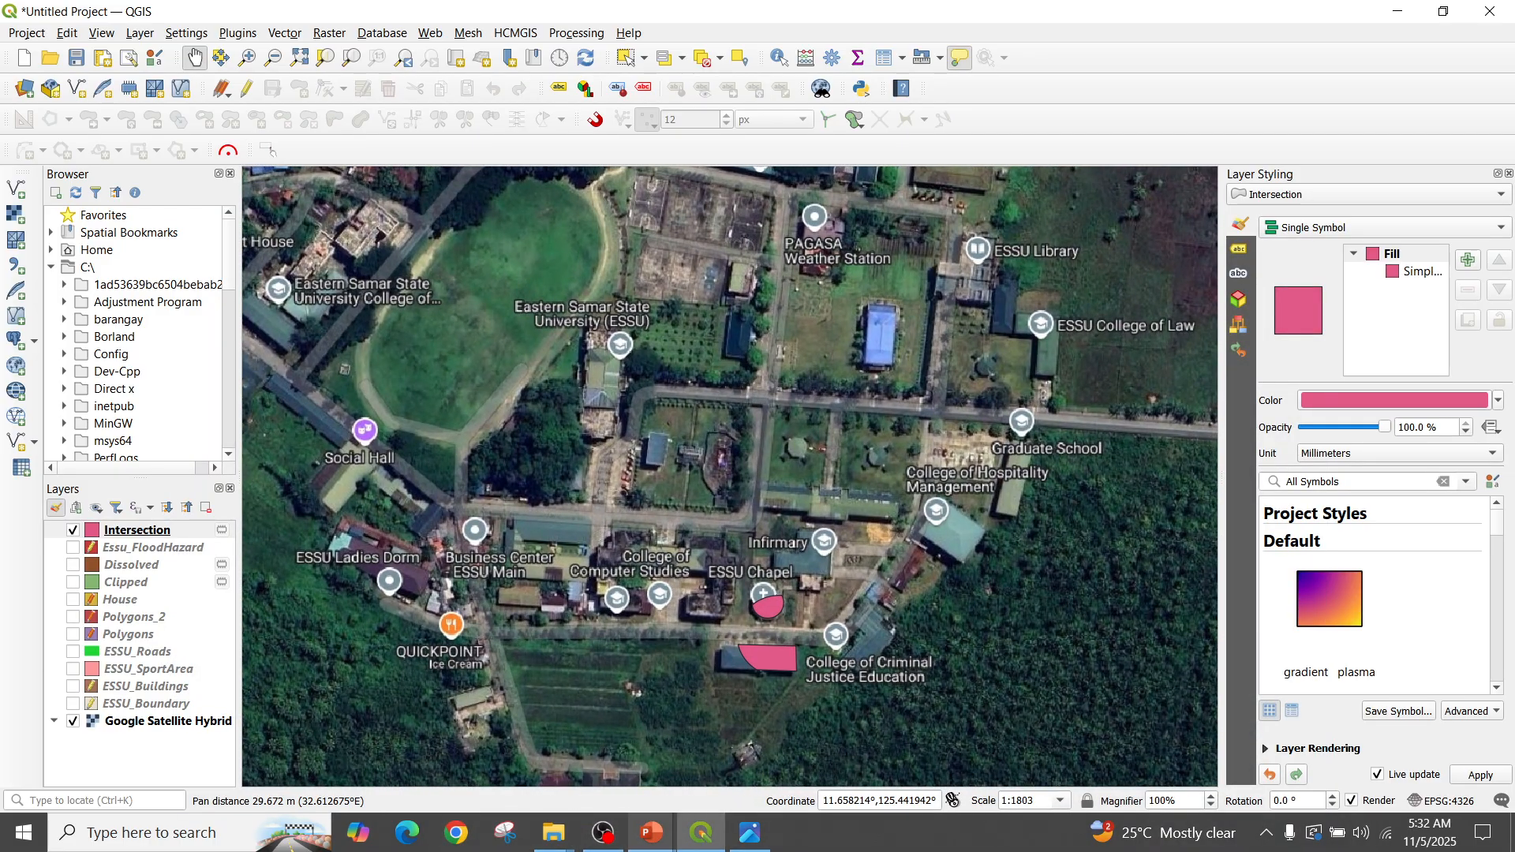
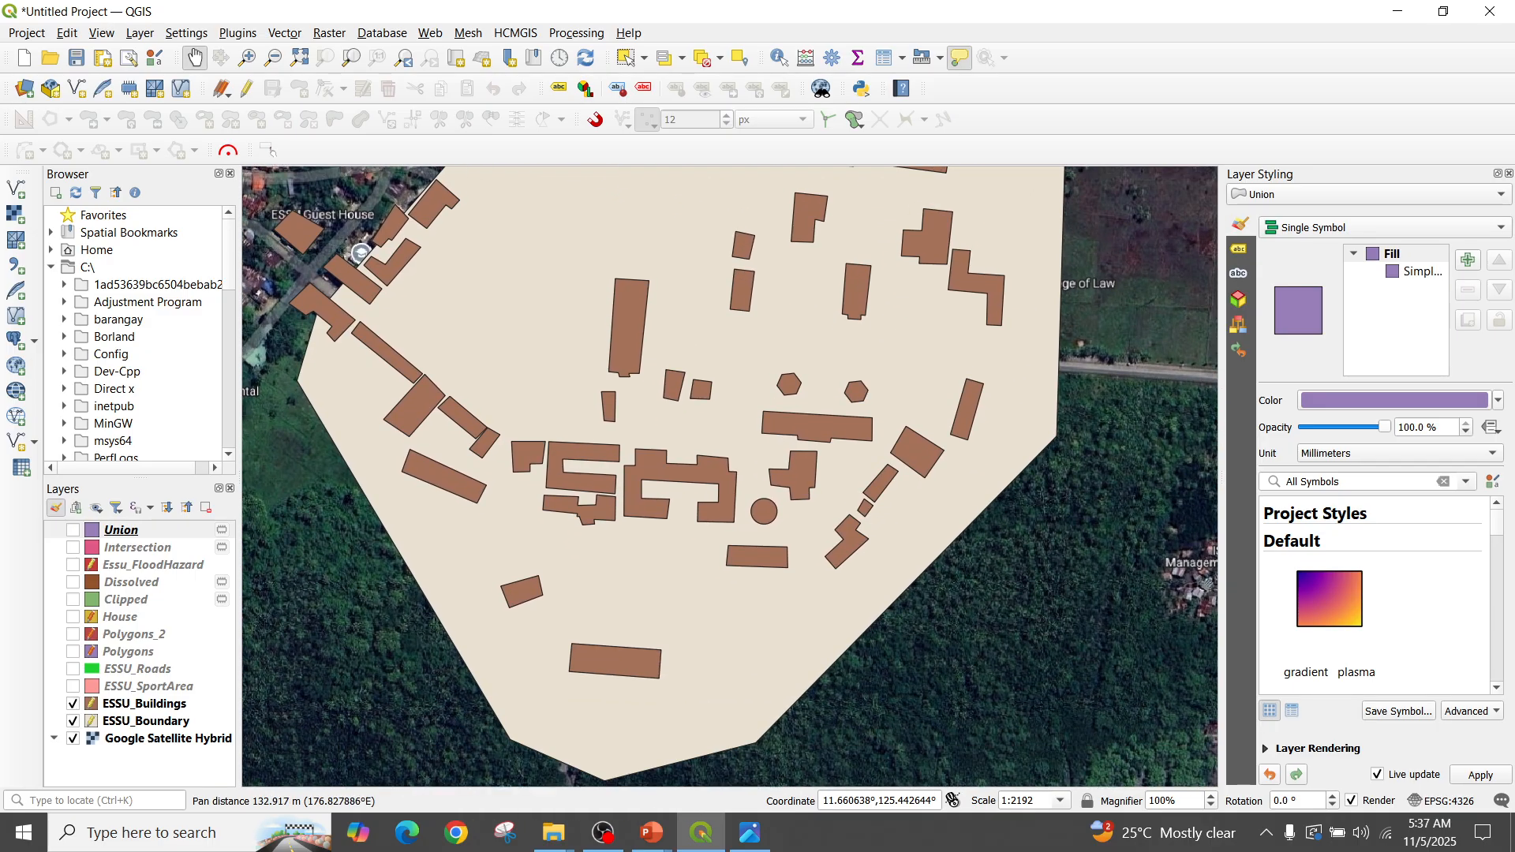
Select the ESSU_Boundary layer and advance the presentation from the Difference slide to its ESSU example and steps
{"action": "left_click_drag", "start_coordinate": [713, 665], "coordinate": [680, 807]}
{"action": "mouse_move", "coordinate": [730, 505]}
{"action": "left_mouse_down"}
{"action": "mouse_move", "coordinate": [791, 427]}
{"action": "mouse_move", "coordinate": [722, 484]}
{"action": "left_mouse_up"}
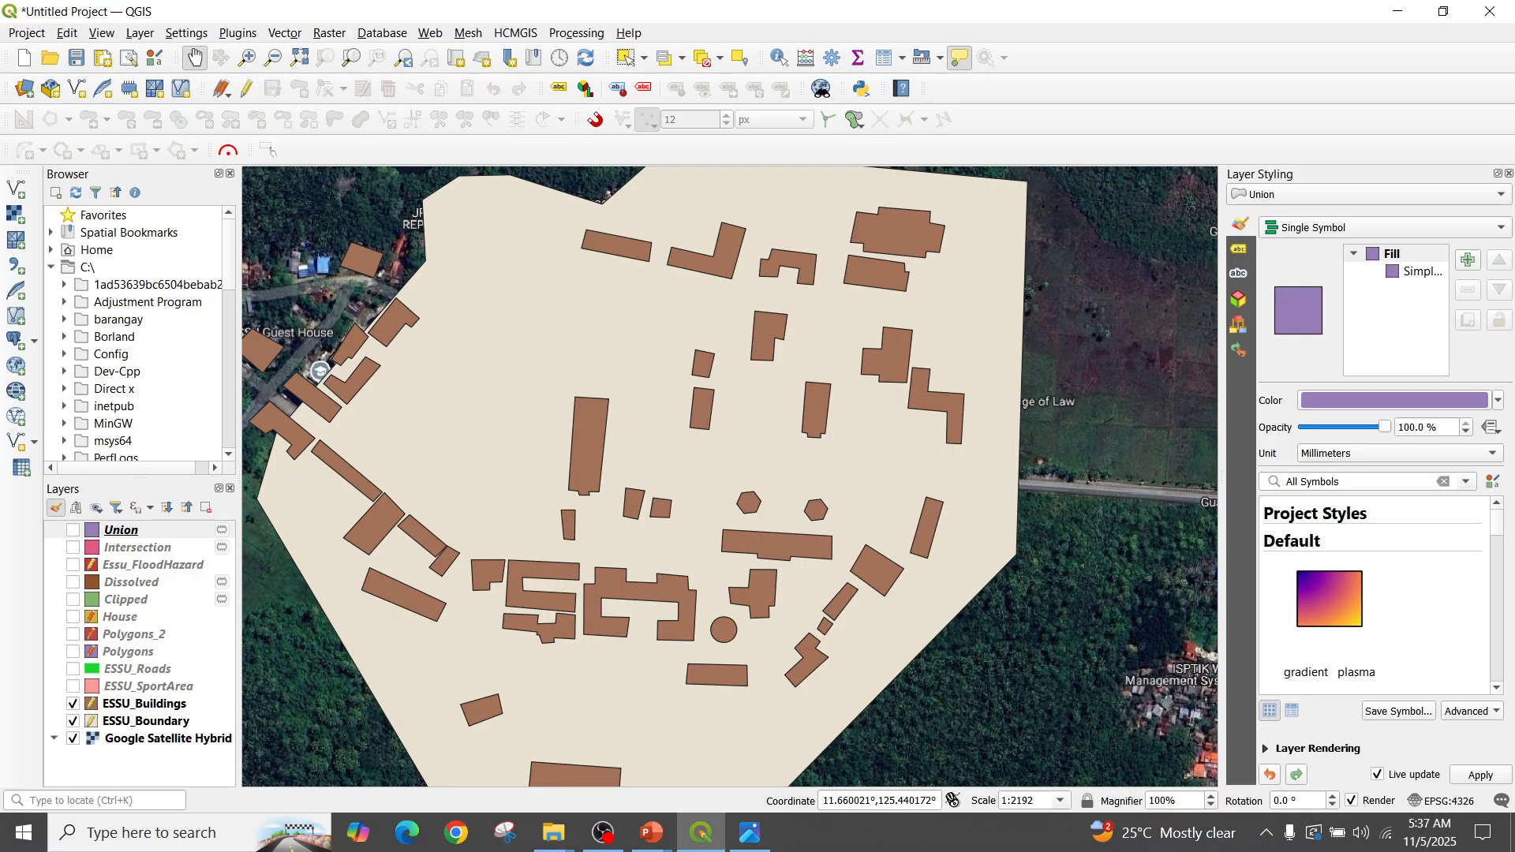
{"action": "left_click", "coordinate": [146, 722]}
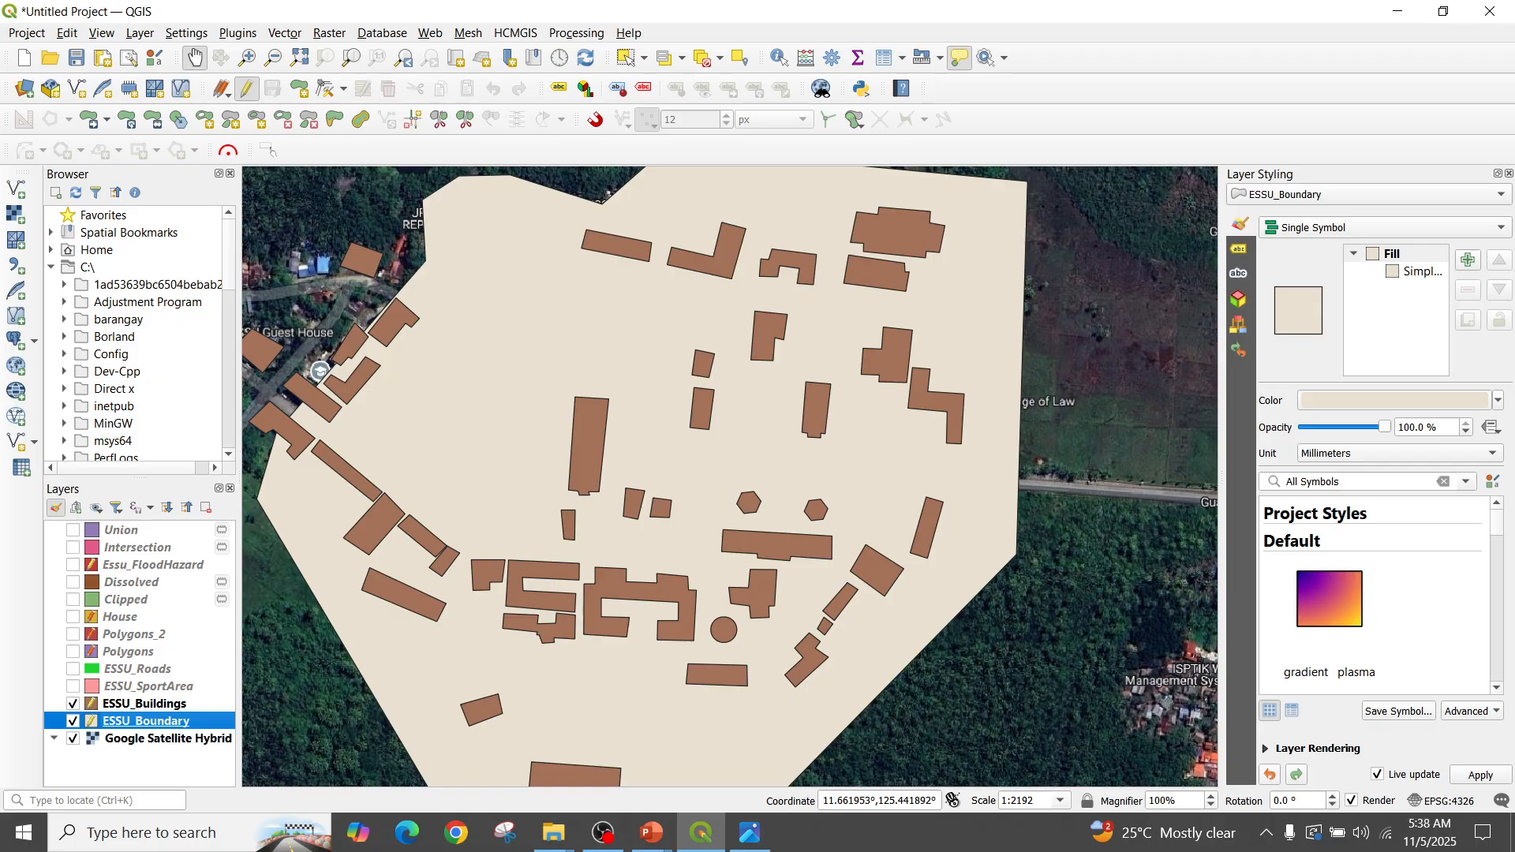
{"action": "left_click", "coordinate": [284, 32]}
{"action": "mouse_move", "coordinate": [338, 53]}
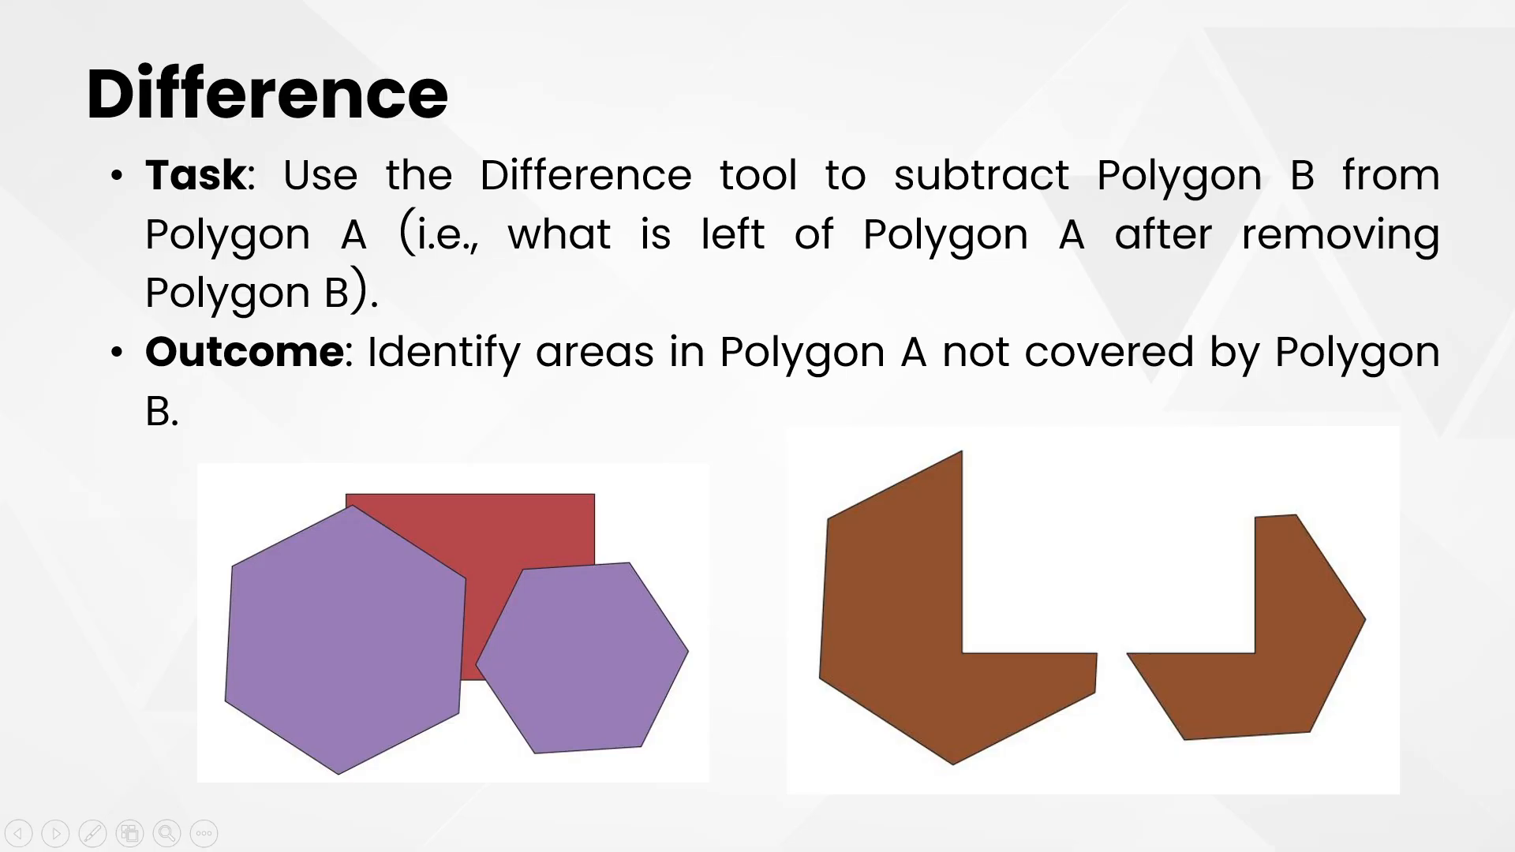
{"action": "key", "text": "Right"}
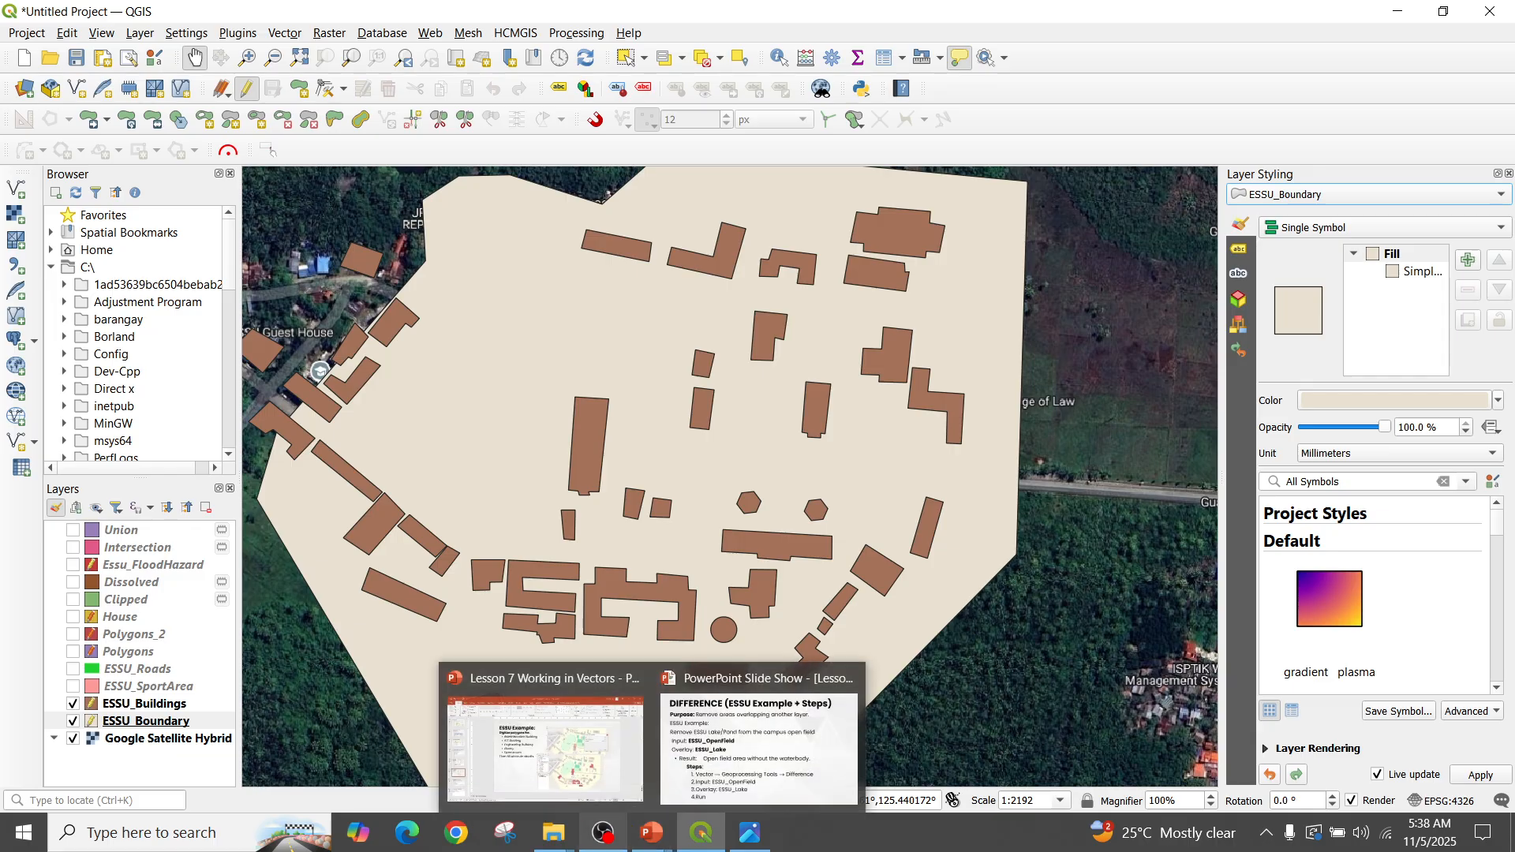
Add the ESSU_Lake shapefile from the Vector Data (ESSU Layers) folder to the QGIS project and select its layer
{"action": "mouse_move", "coordinate": [553, 833]}
{"action": "left_click", "coordinate": [663, 679]}
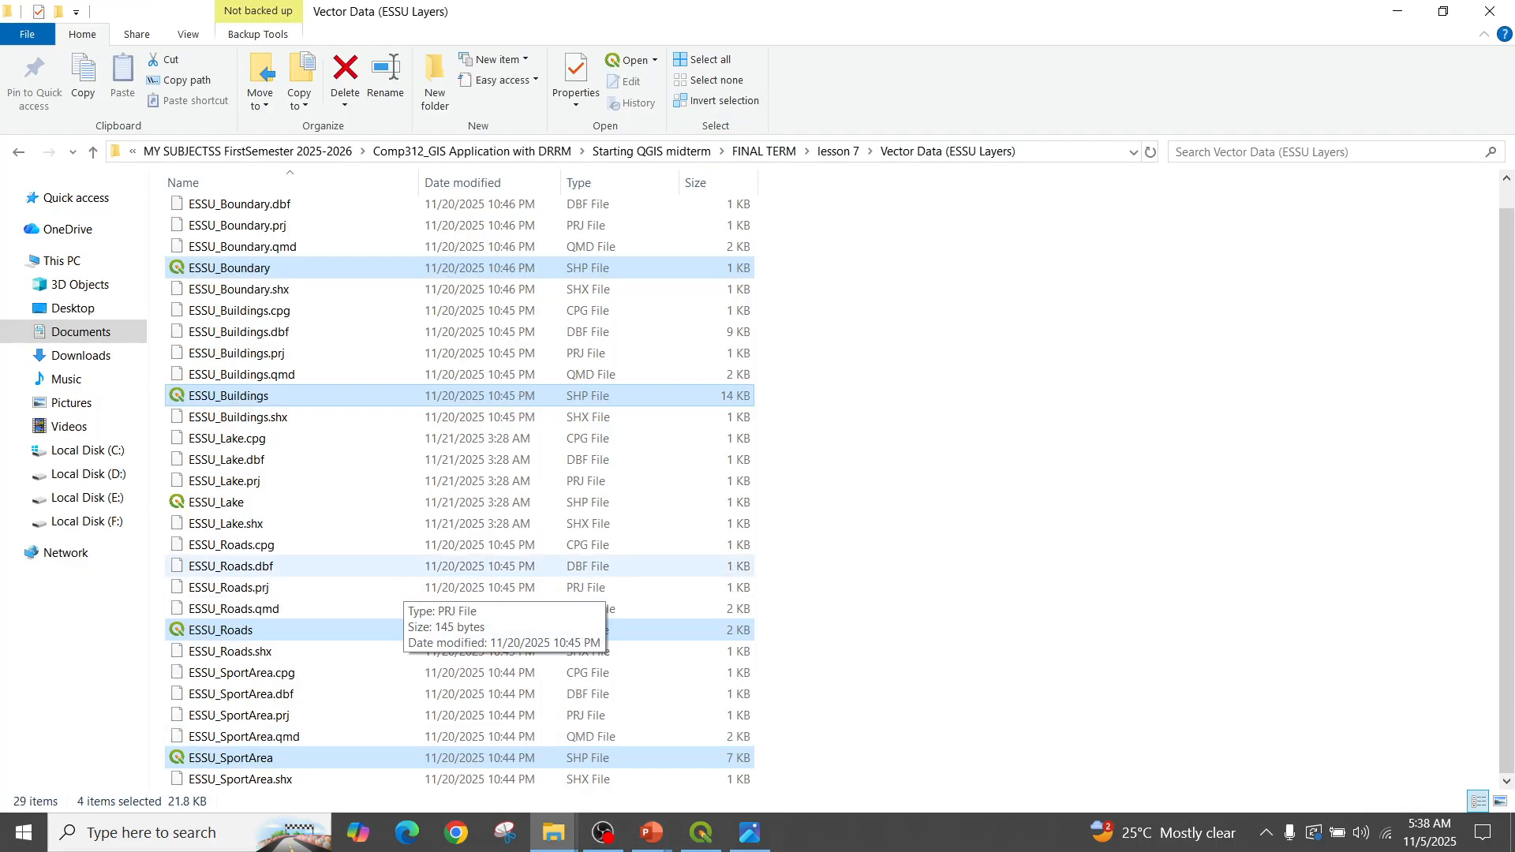
{"action": "left_click_drag", "start_coordinate": [329, 504], "coordinate": [516, 672]}
{"action": "left_click", "coordinate": [820, 579]}
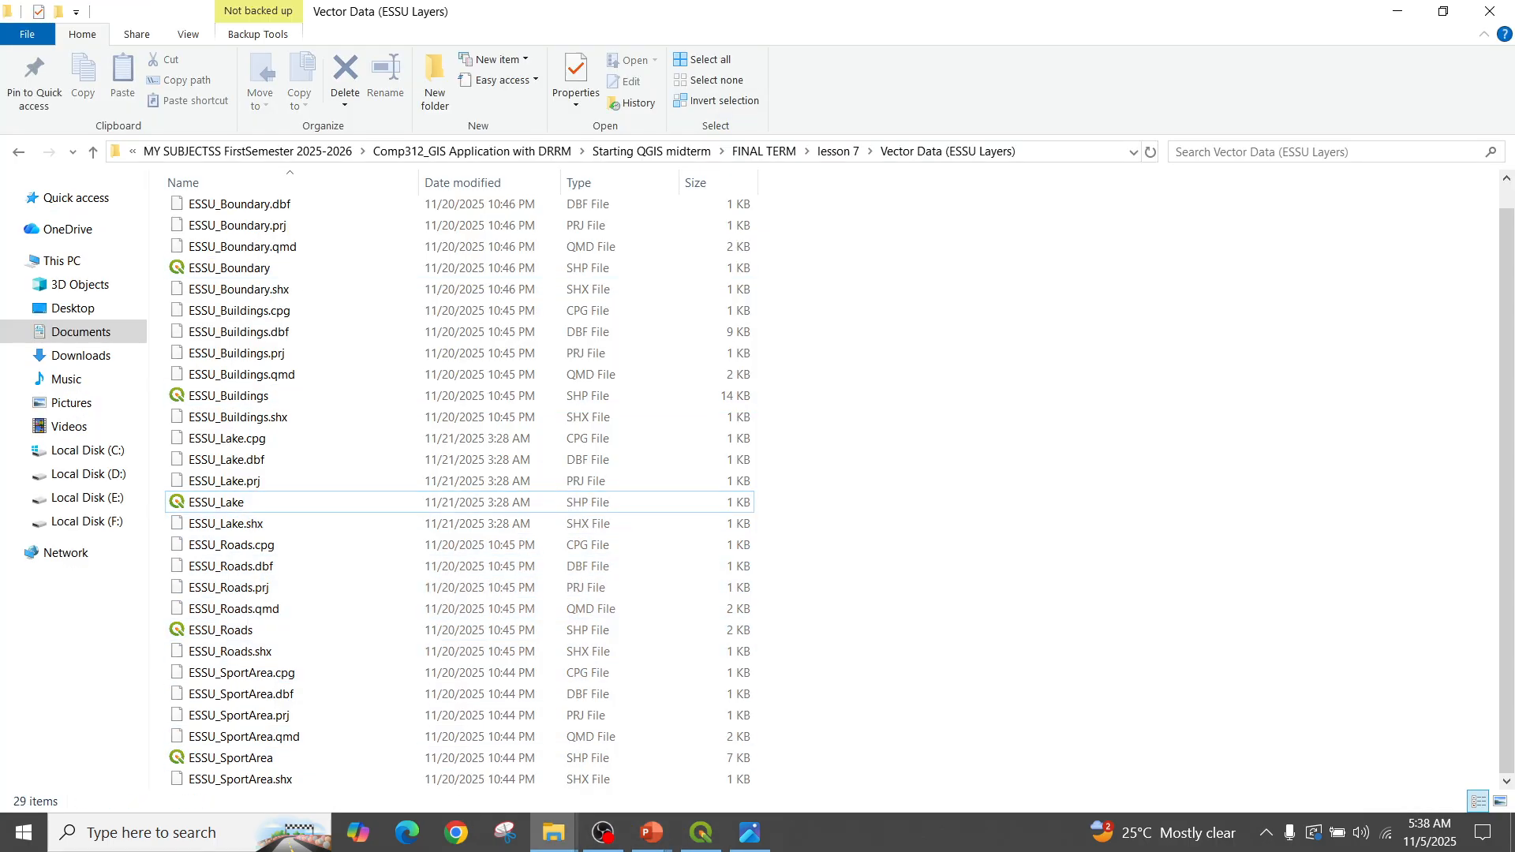
{"action": "left_click_drag", "start_coordinate": [392, 499], "coordinate": [664, 783]}
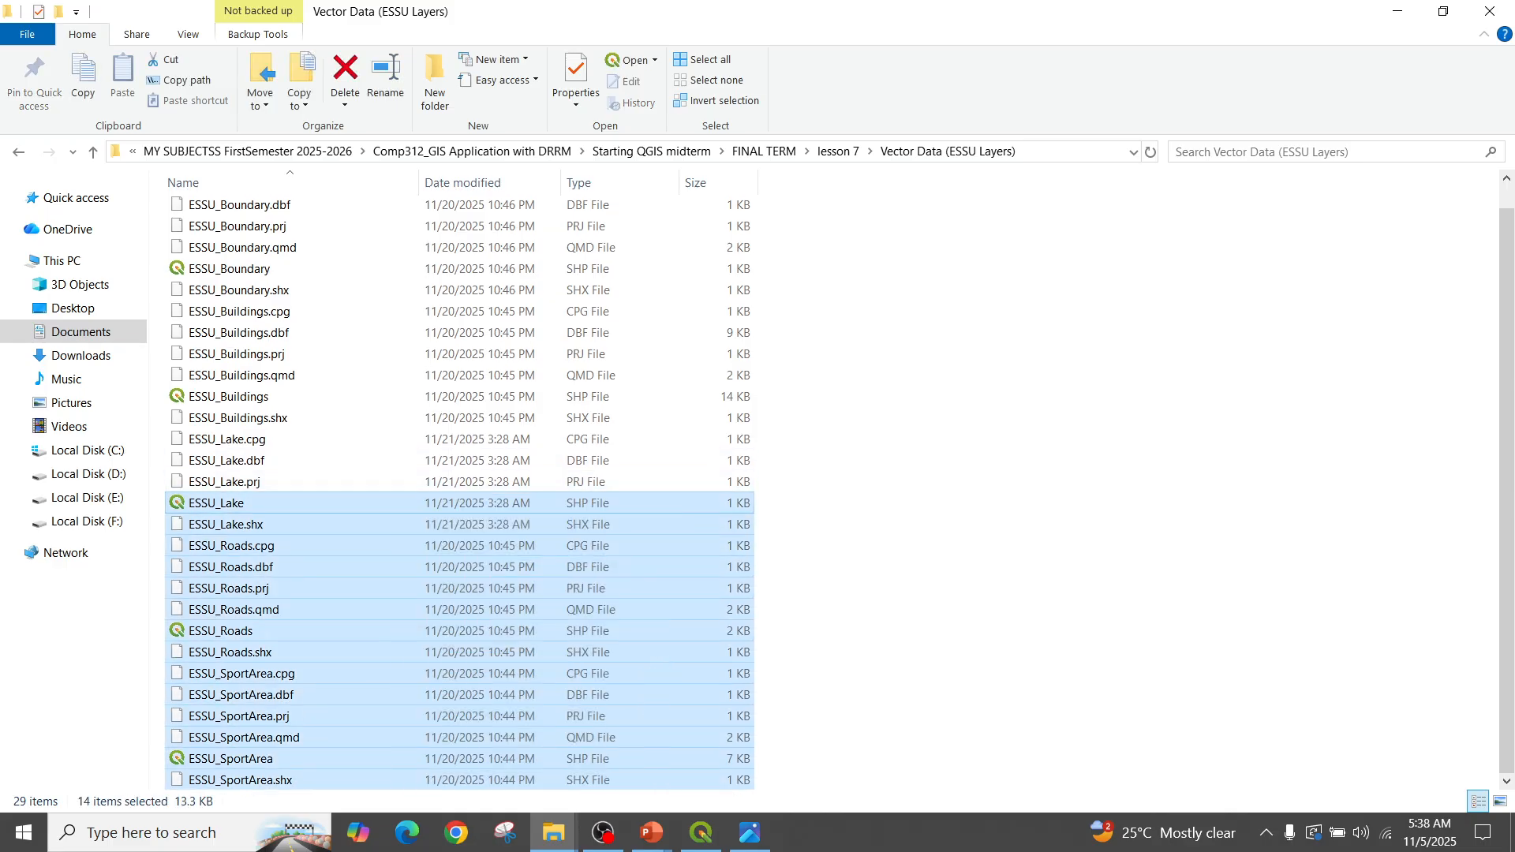
{"action": "left_click", "coordinate": [395, 503]}
{"action": "left_click_drag", "start_coordinate": [394, 503], "coordinate": [75, 624]}
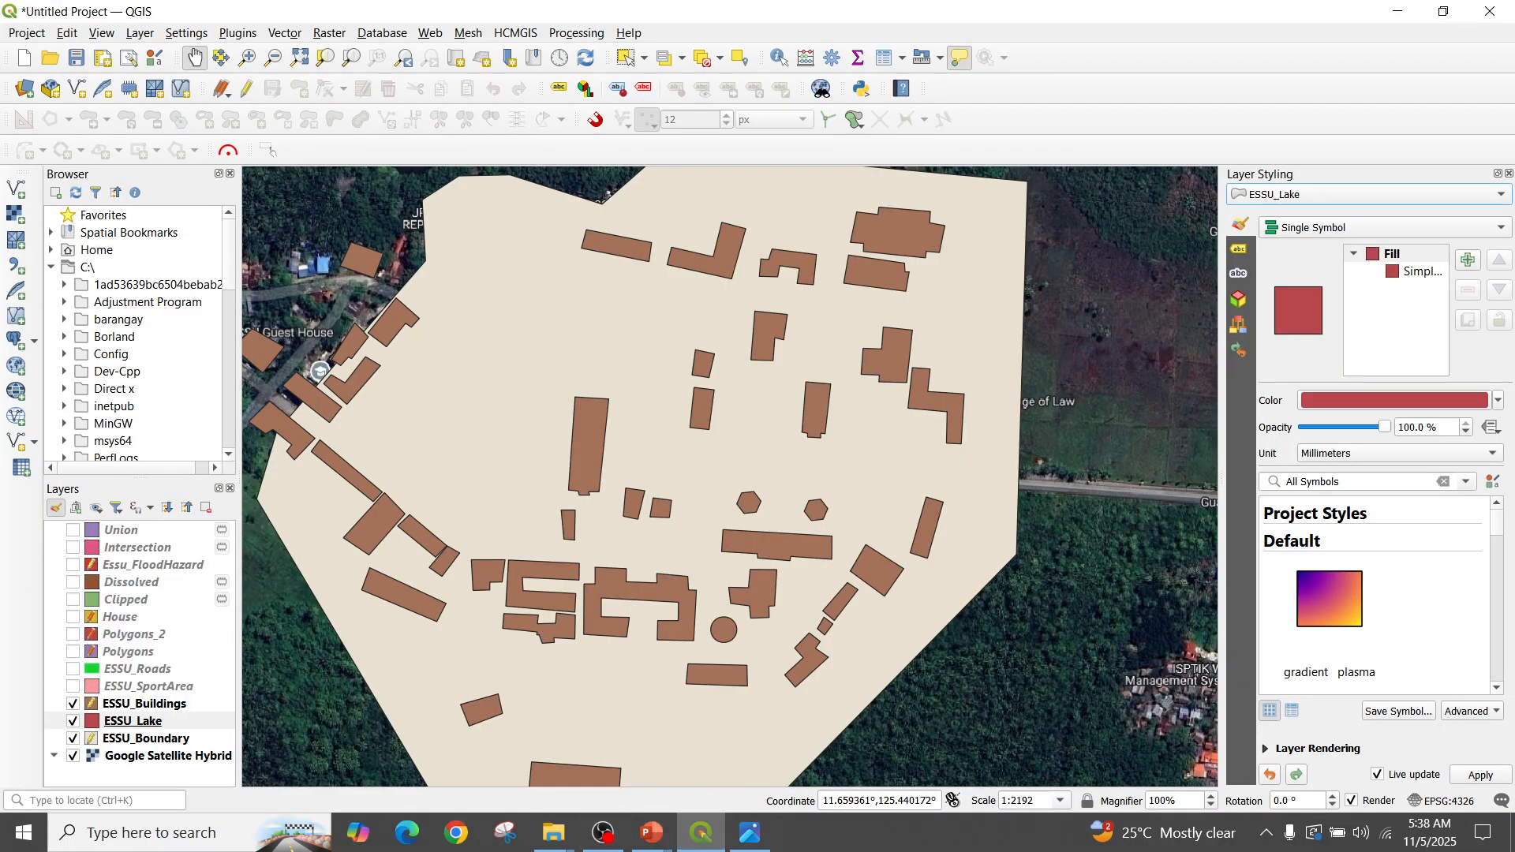
{"action": "left_click", "coordinate": [73, 721]}
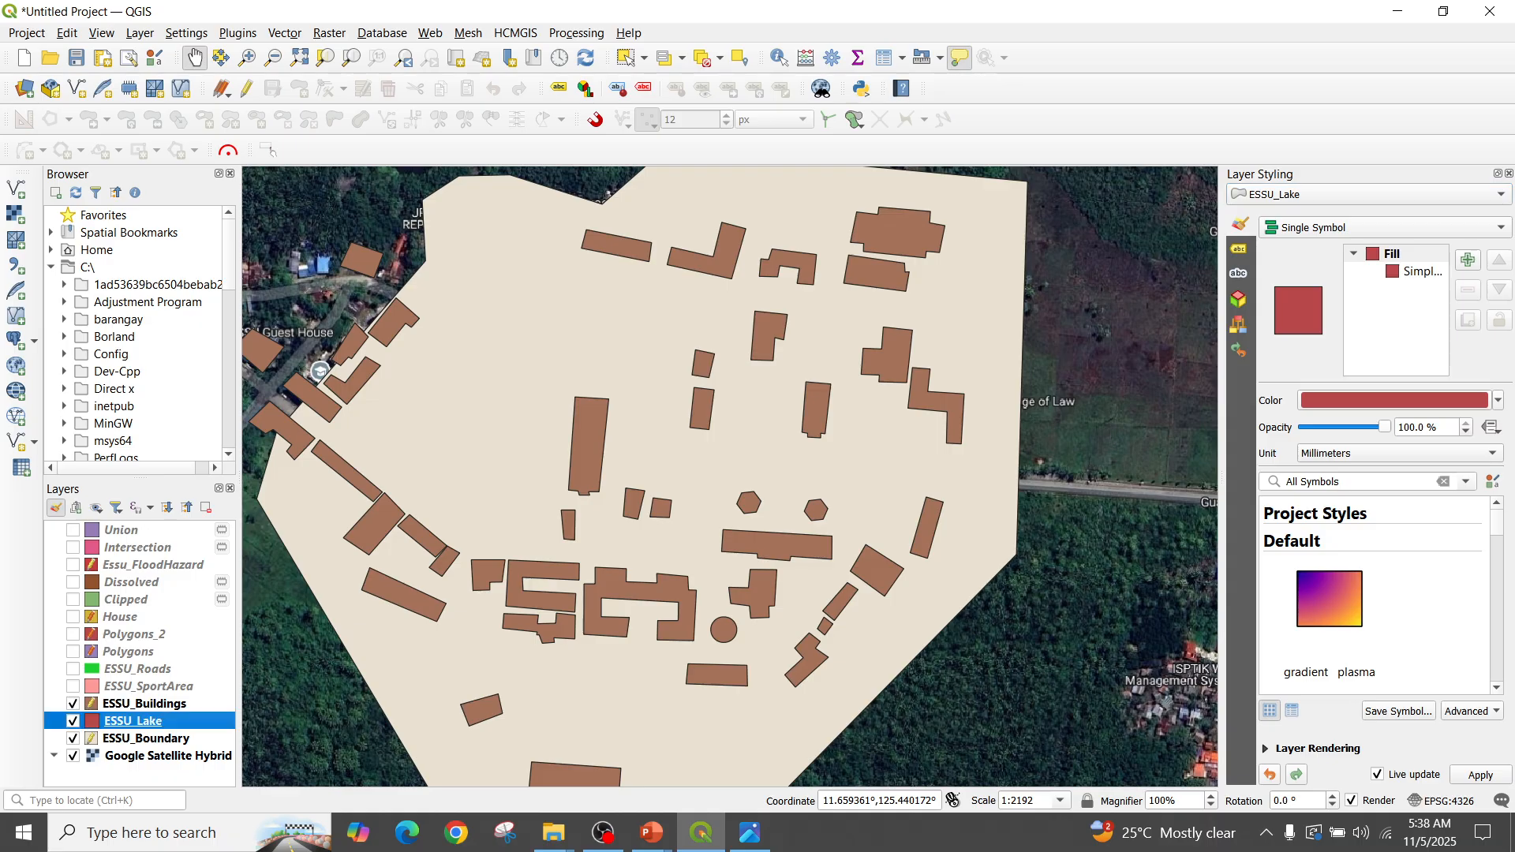
Move the ESSU_Lake layer above ESSU_Buildings and zoom the map to the lake layer's extent
{"action": "left_click", "coordinate": [73, 721]}
{"action": "left_click_drag", "start_coordinate": [132, 721], "coordinate": [133, 696]}
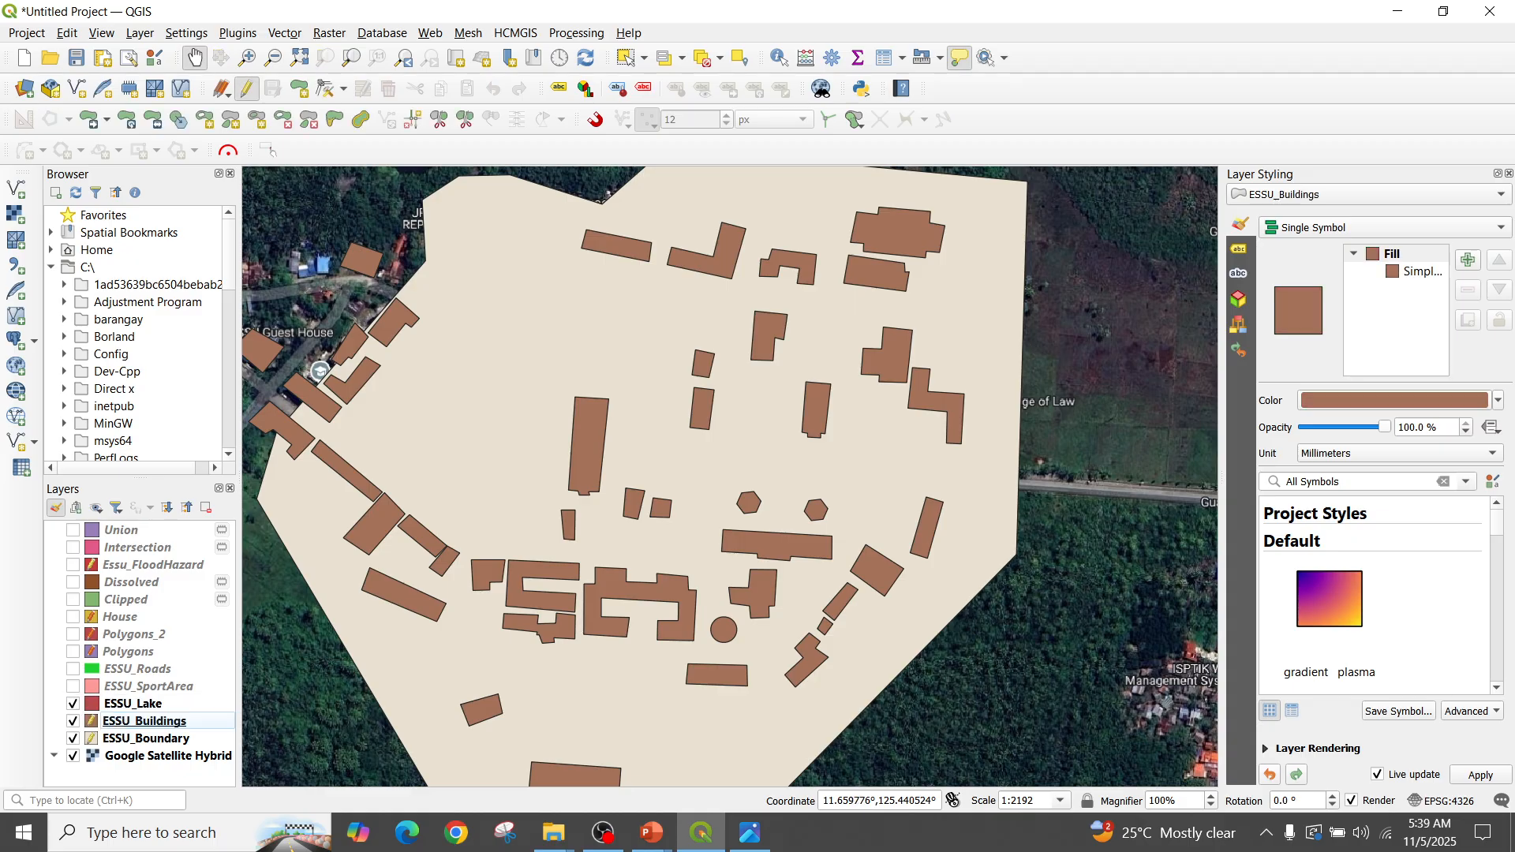
{"action": "left_click", "coordinate": [133, 704]}
{"action": "right_click", "coordinate": [133, 703]}
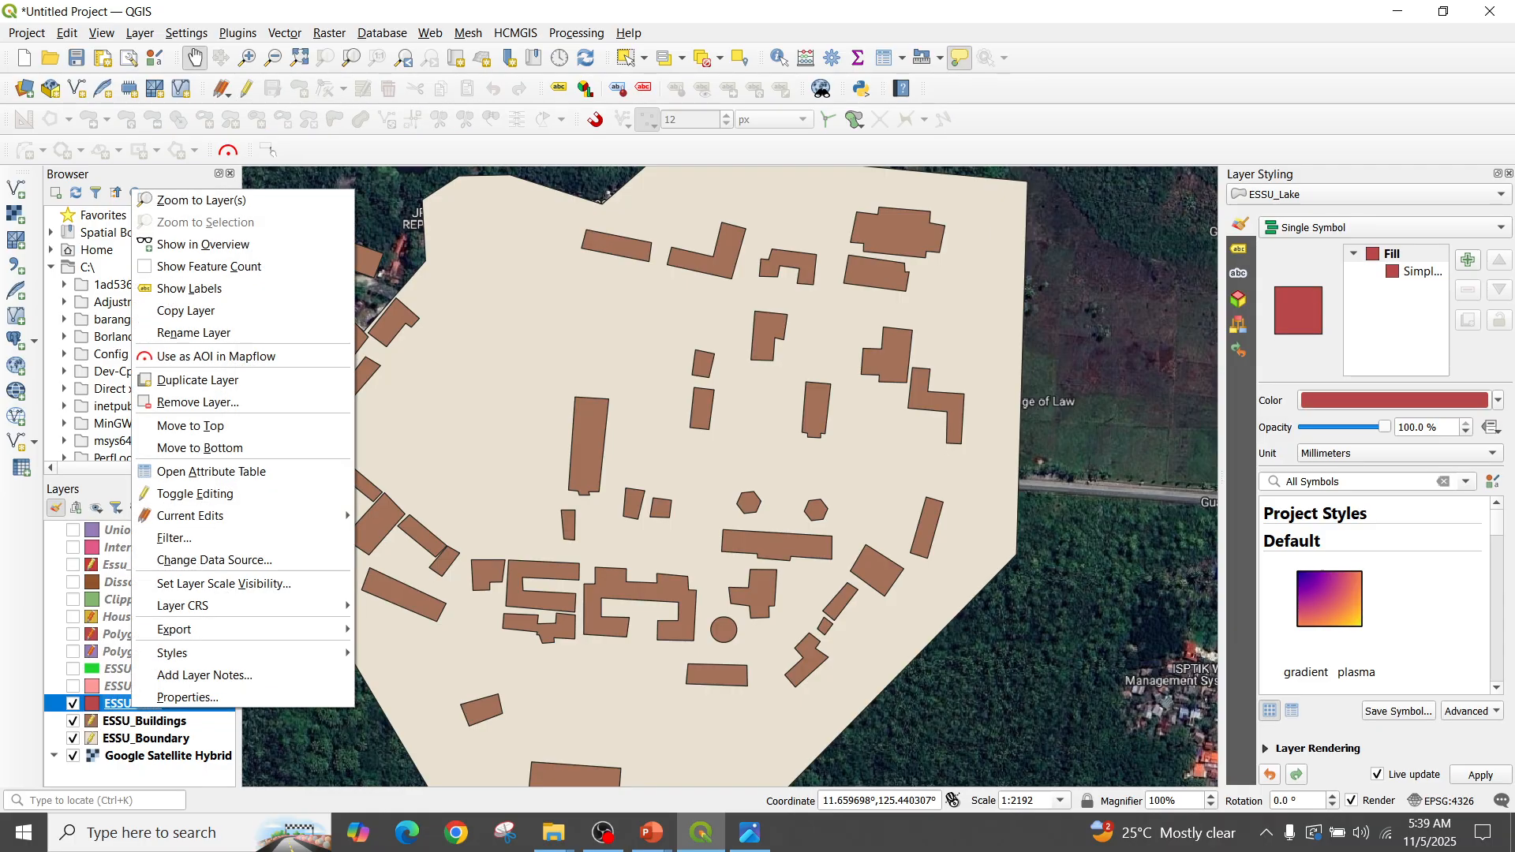
{"action": "left_click", "coordinate": [201, 200]}
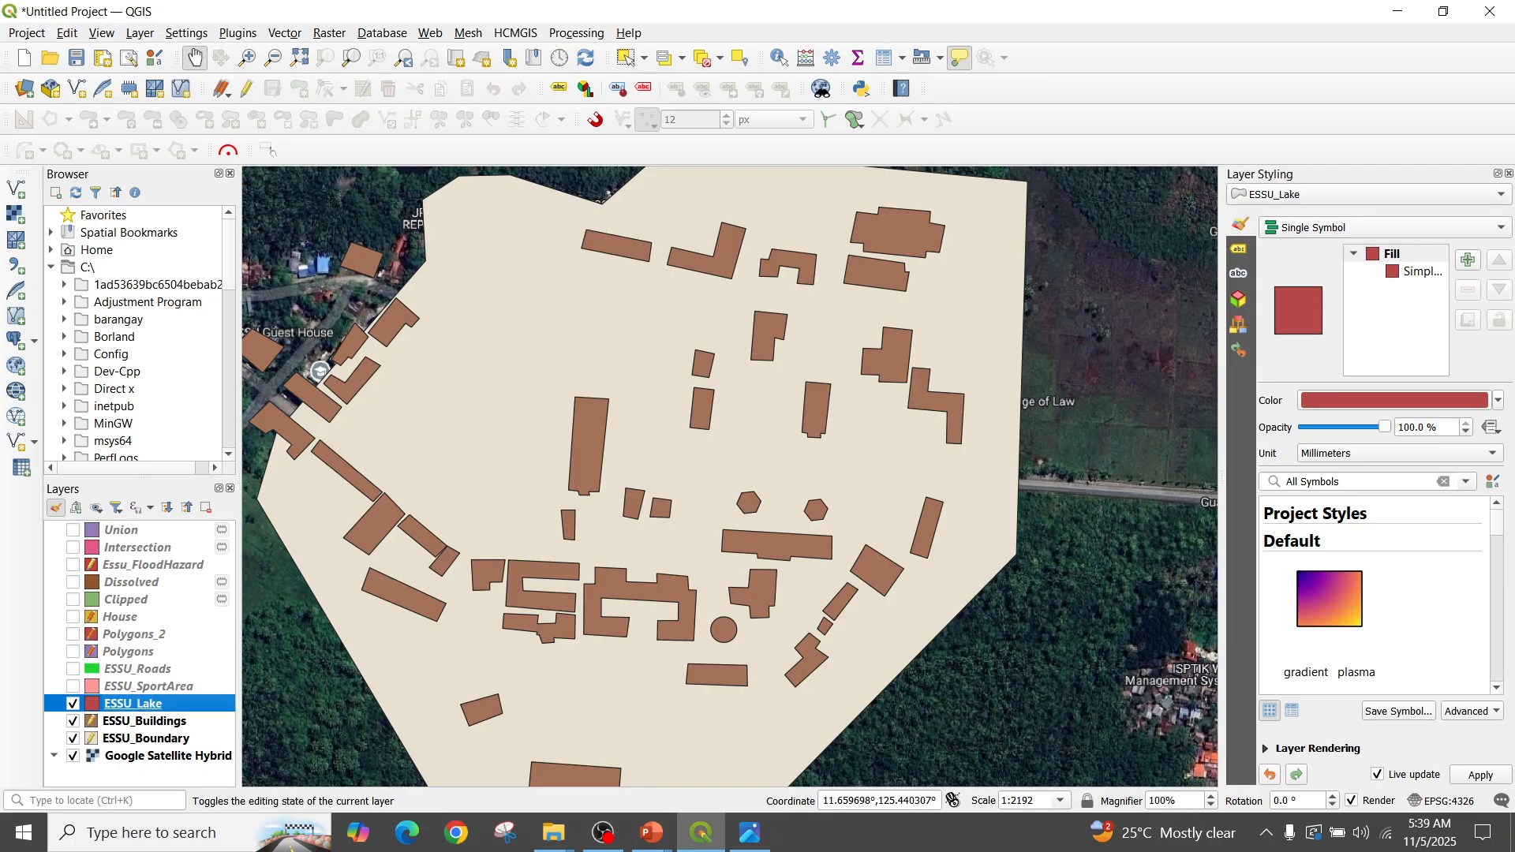
Raise ESSU_Lake to the top of the layer order, above Union
{"action": "left_click_drag", "start_coordinate": [133, 703], "coordinate": [132, 529]}
{"action": "left_click", "coordinate": [149, 704]}
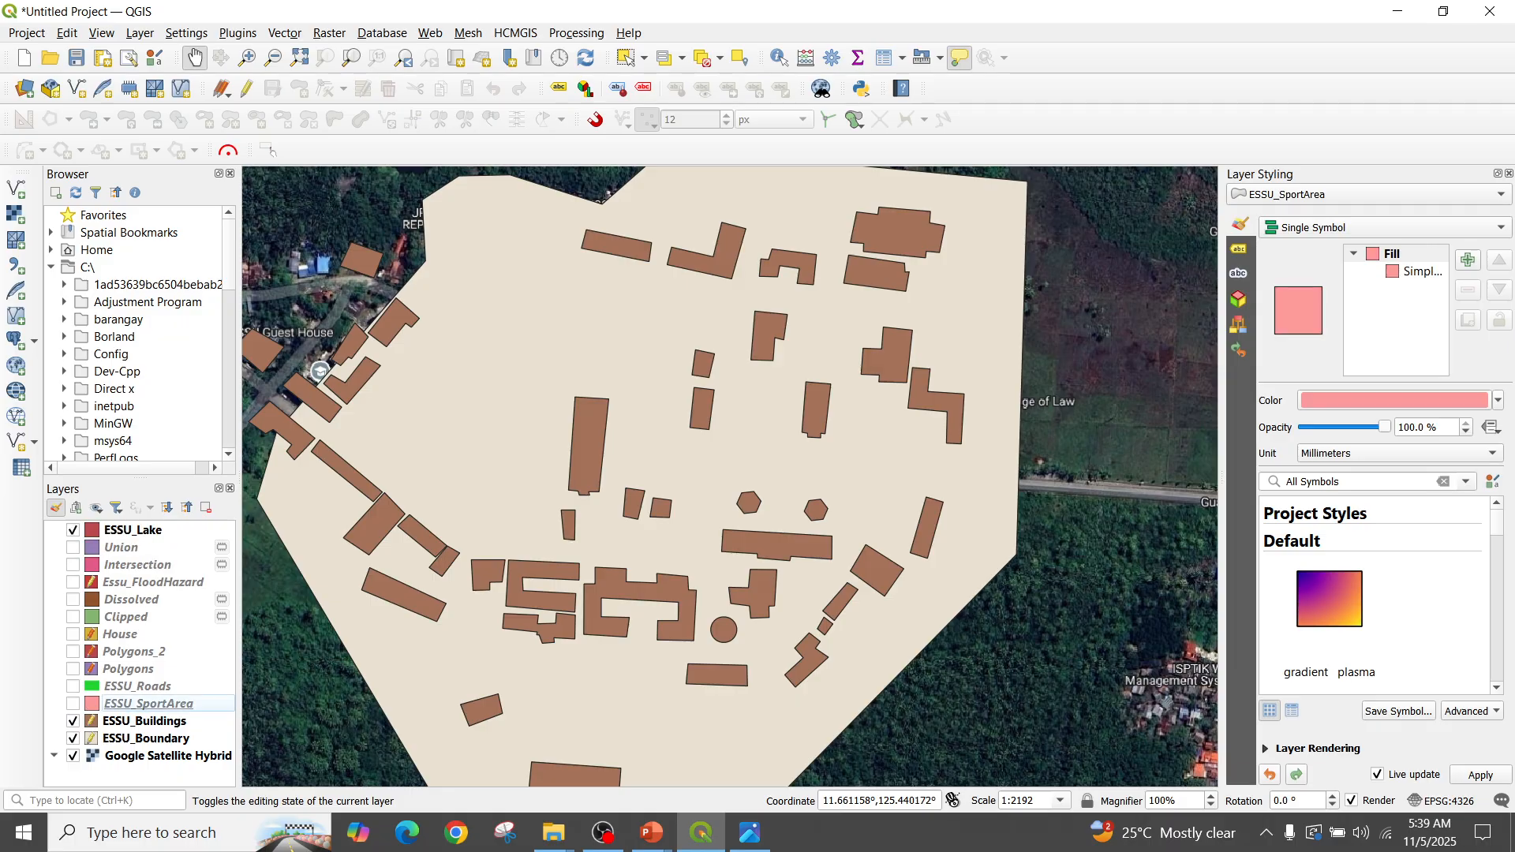
{"action": "scroll", "coordinate": [668, 409], "scroll_direction": "down", "scroll_amount": 1}
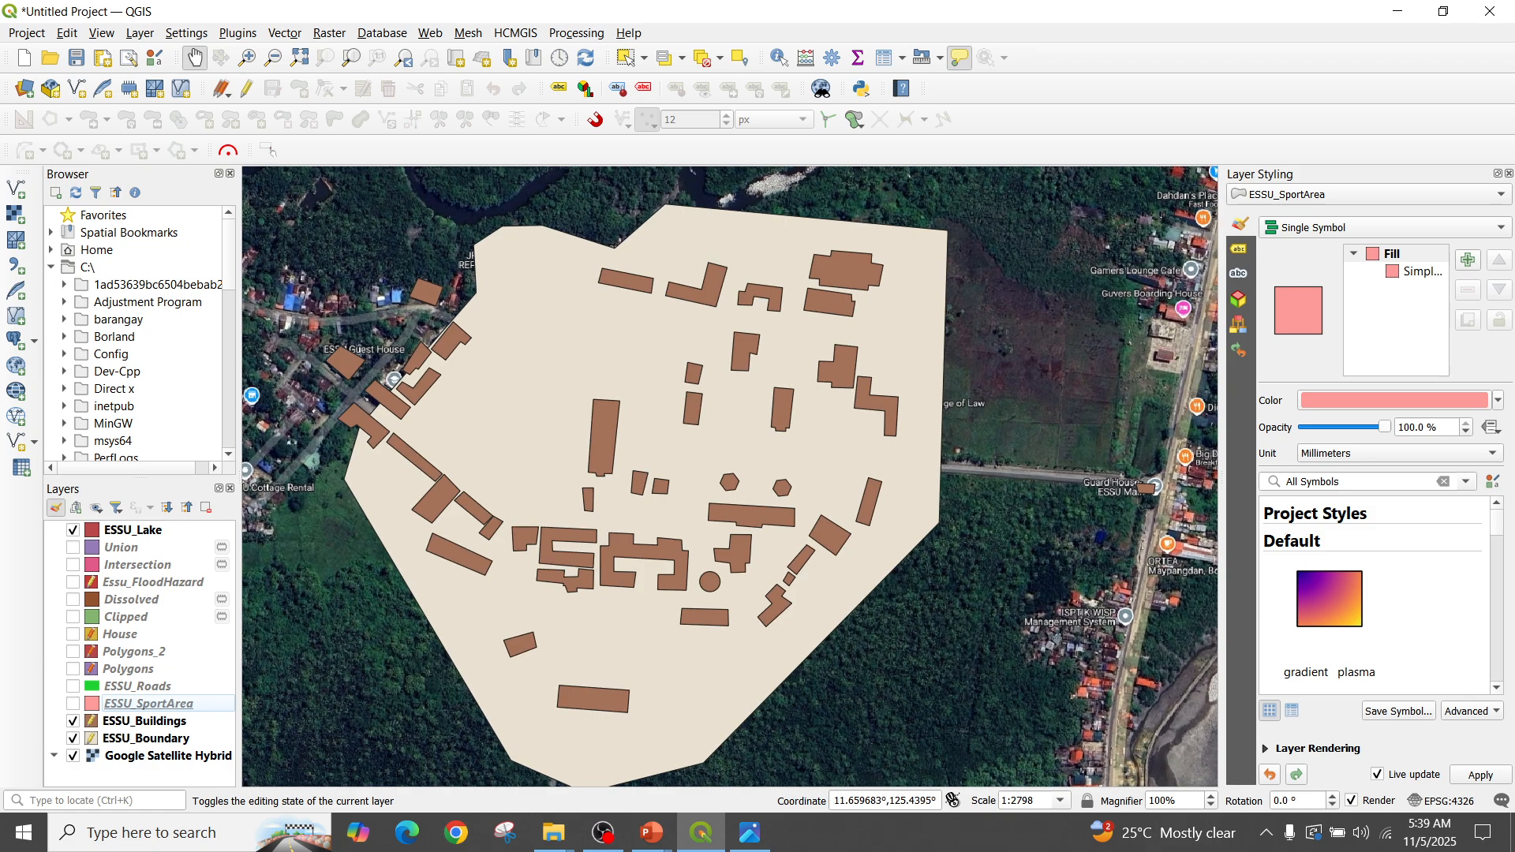
Hide the ESSU_Boundary layer and move ESSU_Lake back directly above ESSU_Buildings
{"action": "left_click", "coordinate": [74, 739]}
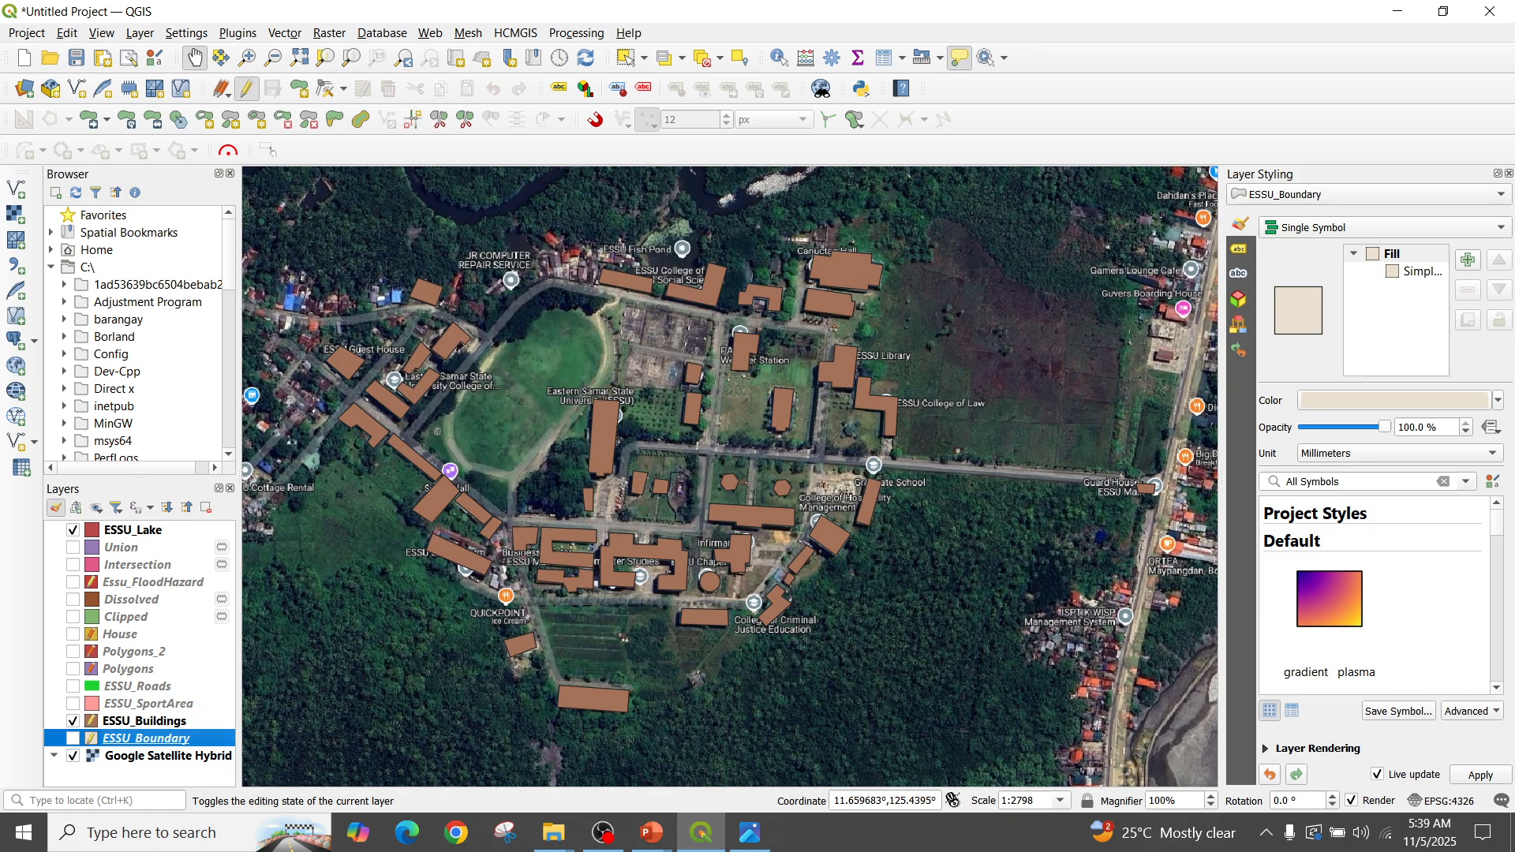
{"action": "left_click_drag", "start_coordinate": [126, 529], "coordinate": [126, 712]}
{"action": "left_click", "coordinate": [133, 704]}
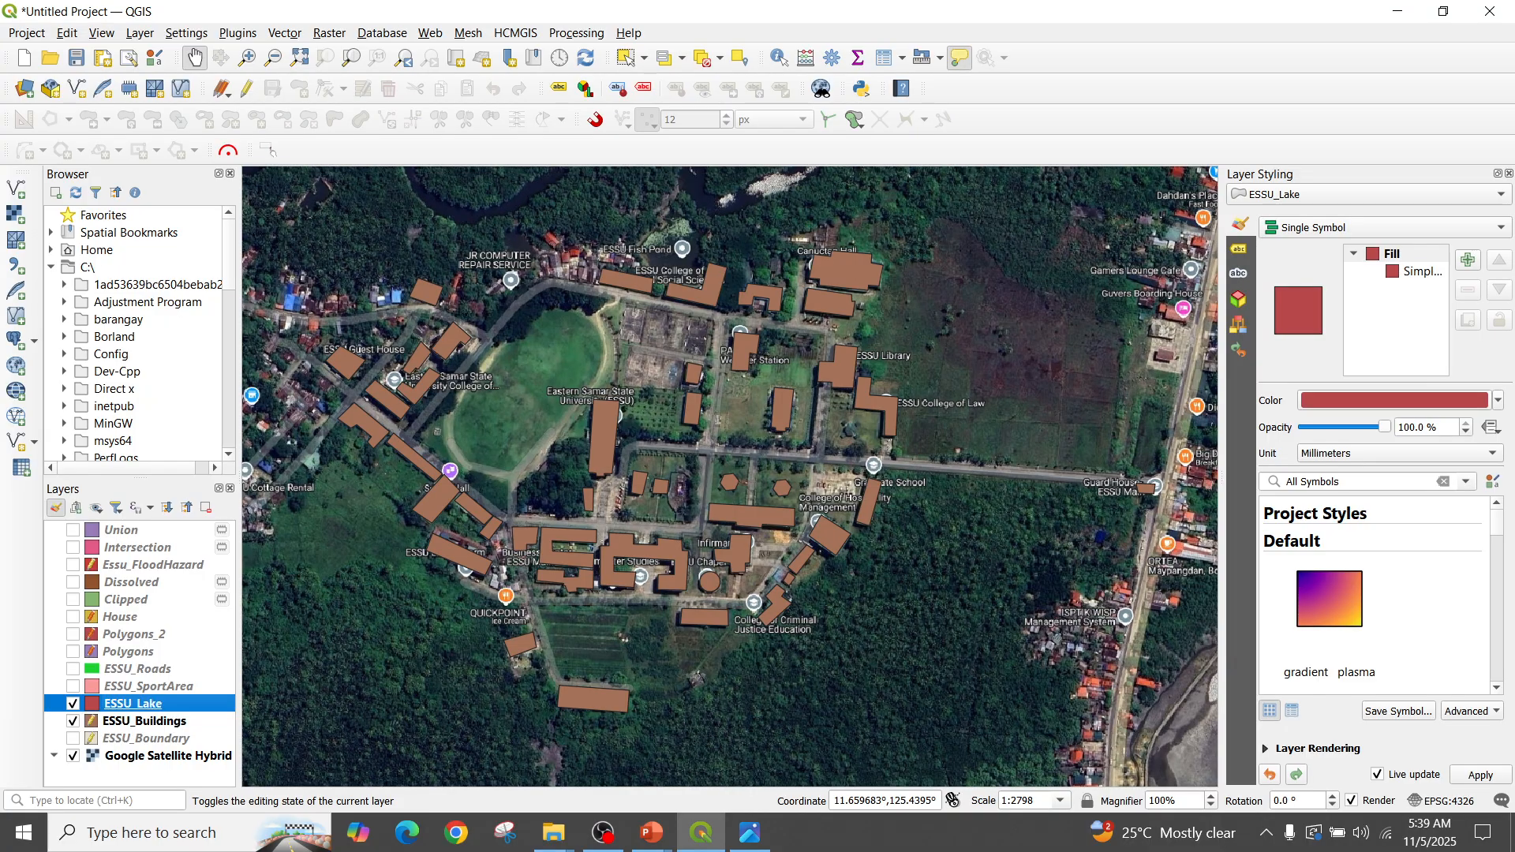
Remove the ESSU_Lake layer from the project
{"action": "right_click", "coordinate": [133, 704]}
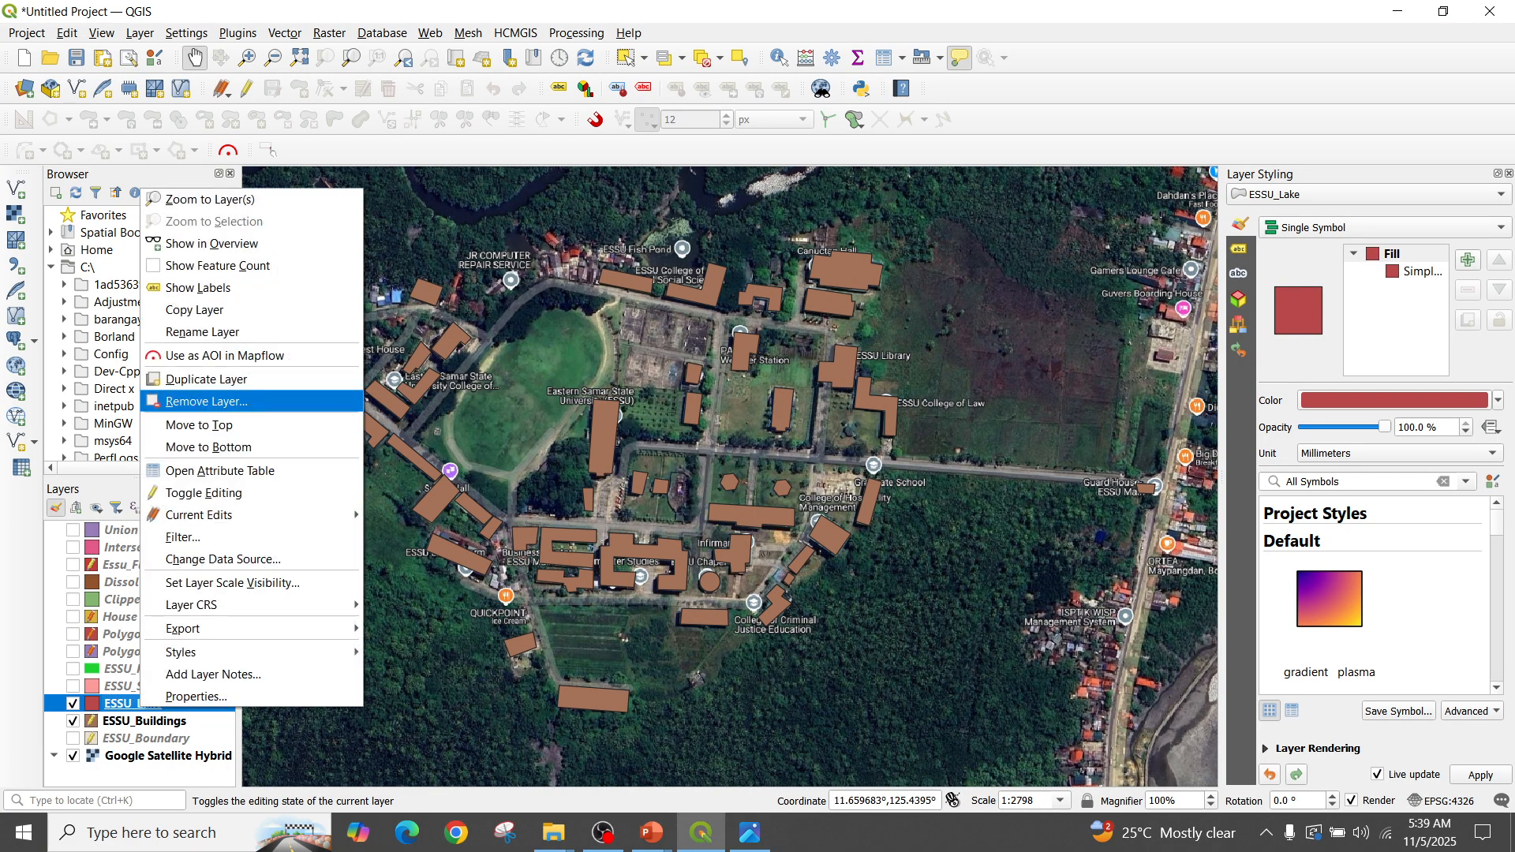
{"action": "left_click", "coordinate": [190, 400]}
{"action": "left_click", "coordinate": [745, 437]}
Load the ESSU_Lake shapefile again from the Vector Data (ESSU Layers) folder, and remove the reloaded layer from the project
{"action": "left_click", "coordinate": [553, 832]}
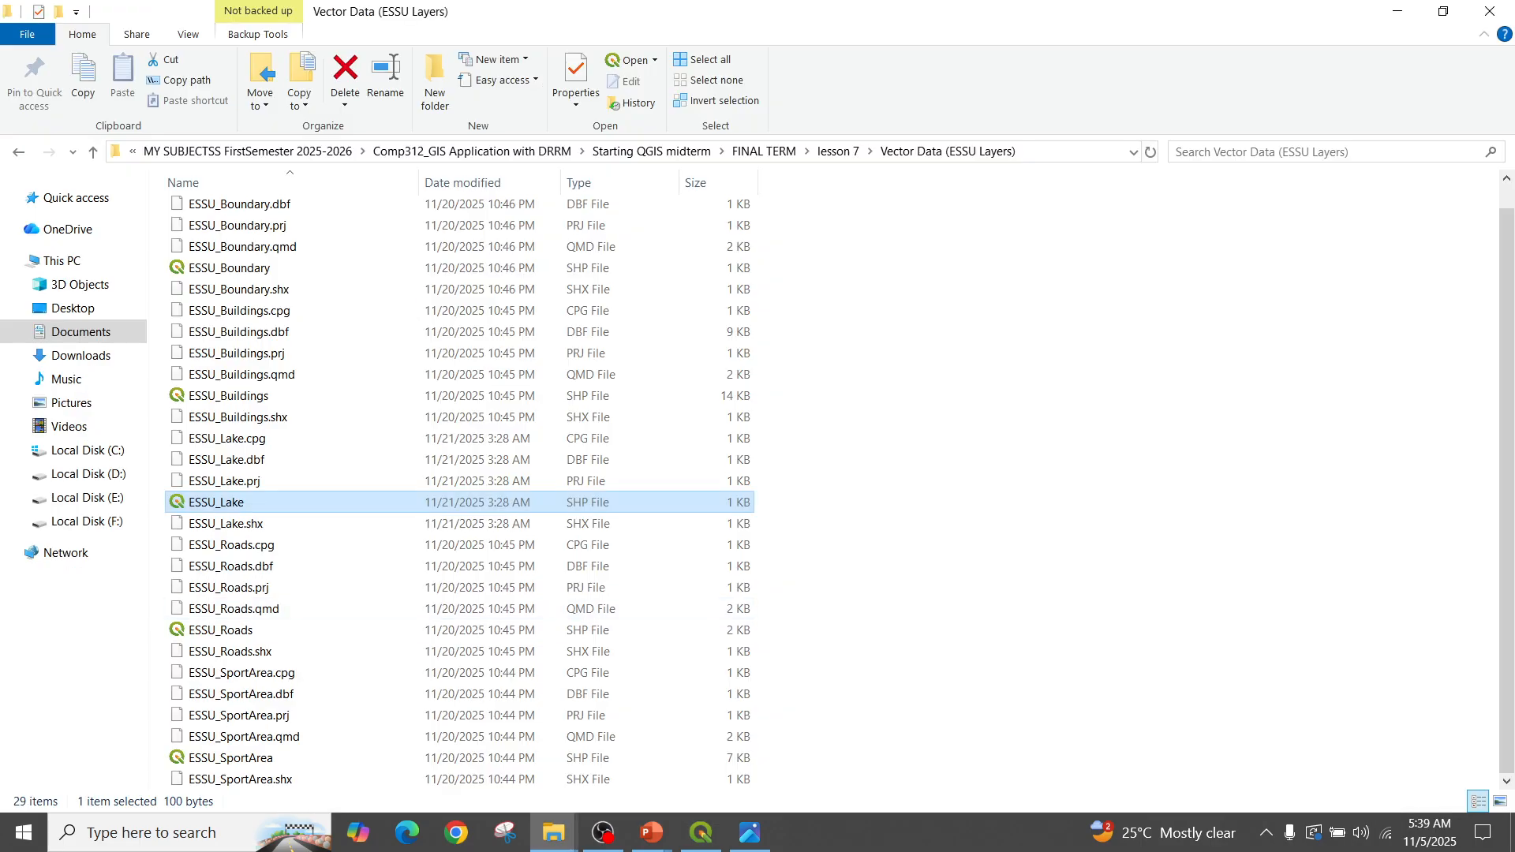
{"action": "left_click_drag", "start_coordinate": [544, 502], "coordinate": [142, 681]}
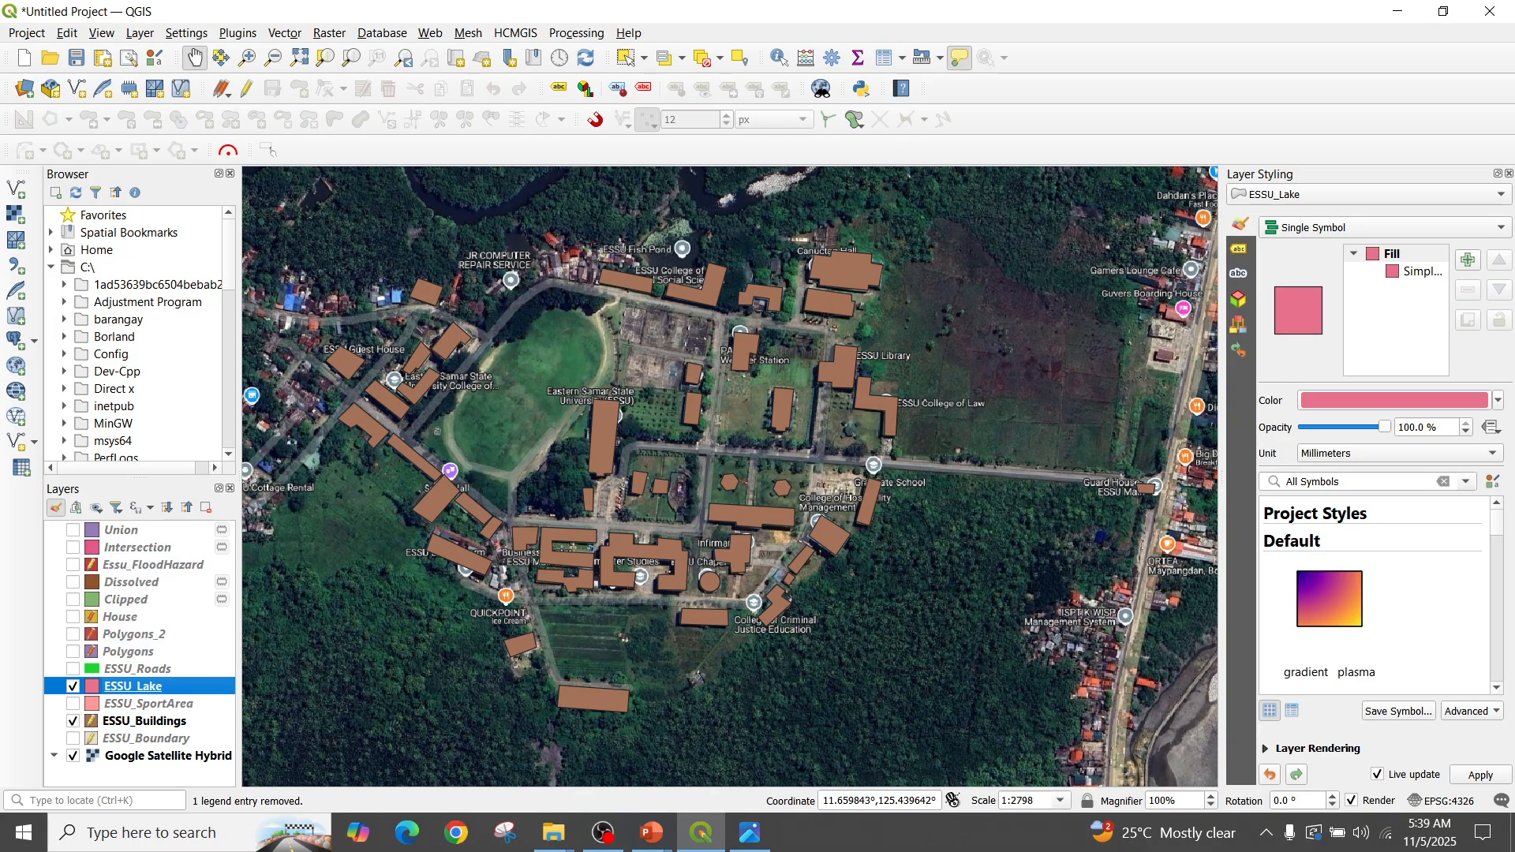
{"action": "right_click", "coordinate": [120, 686]}
{"action": "mouse_move", "coordinate": [228, 635]}
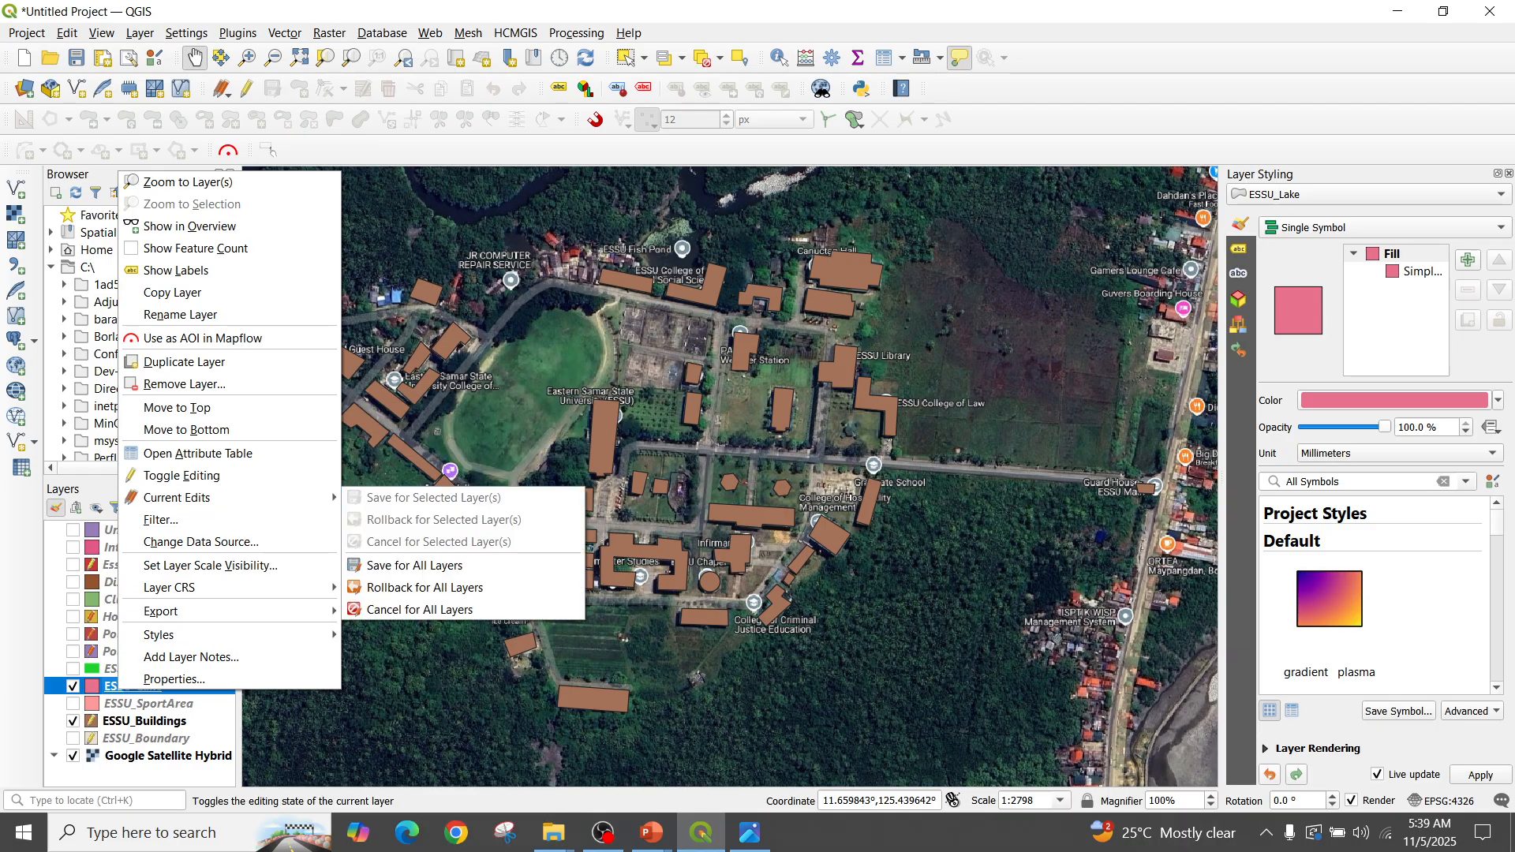
{"action": "left_click", "coordinate": [185, 383]}
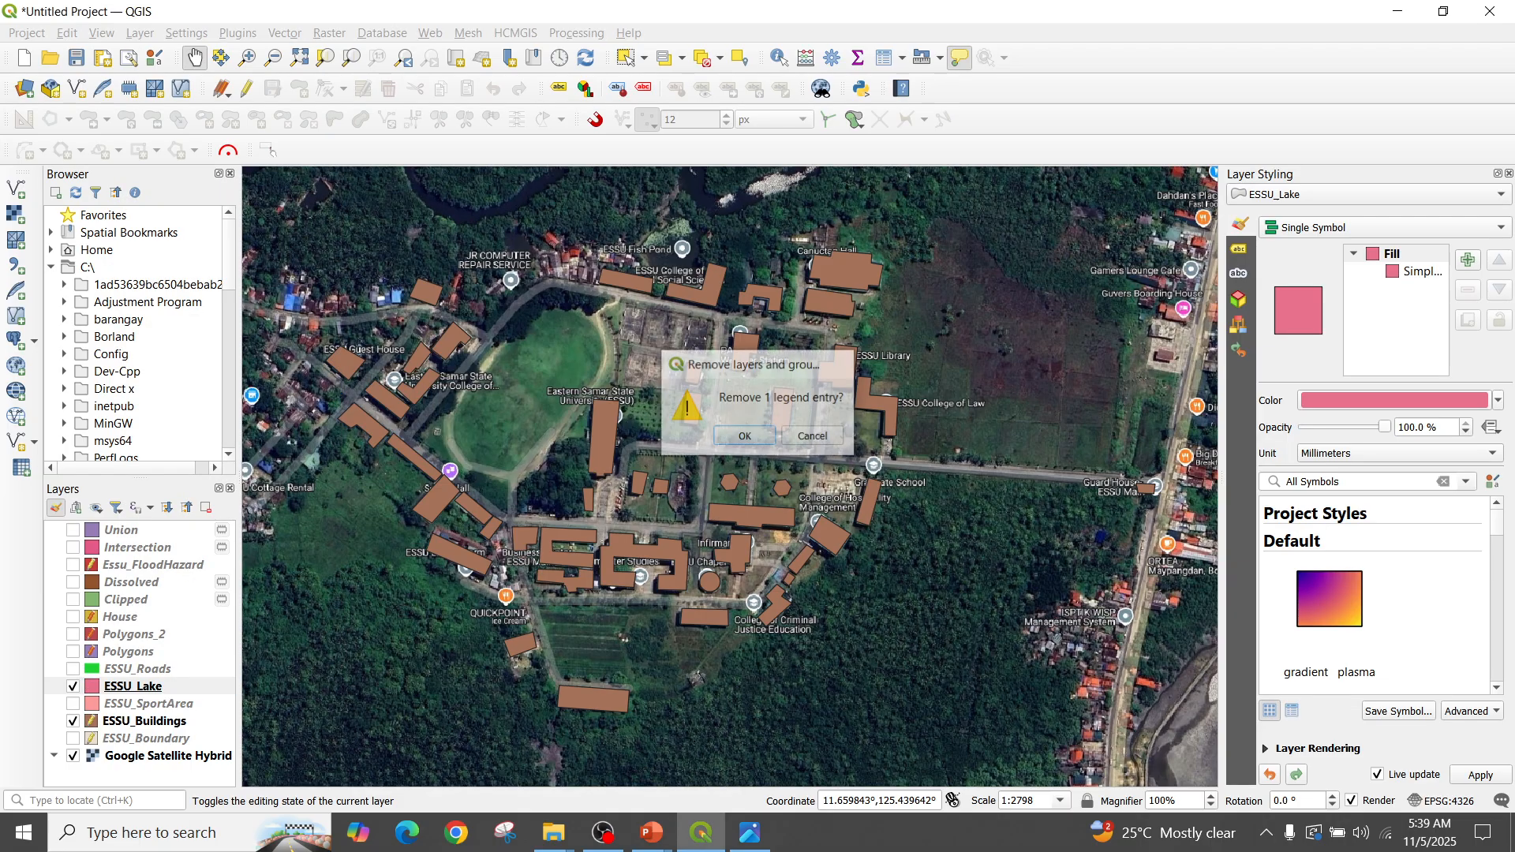
{"action": "left_click", "coordinate": [737, 444]}
Examine the ESSU Fish Pond and the buildings beside it on the satellite basemap
{"action": "scroll", "coordinate": [536, 379], "scroll_direction": "up", "scroll_amount": 1}
{"action": "left_click_drag", "start_coordinate": [536, 379], "coordinate": [379, 576]}
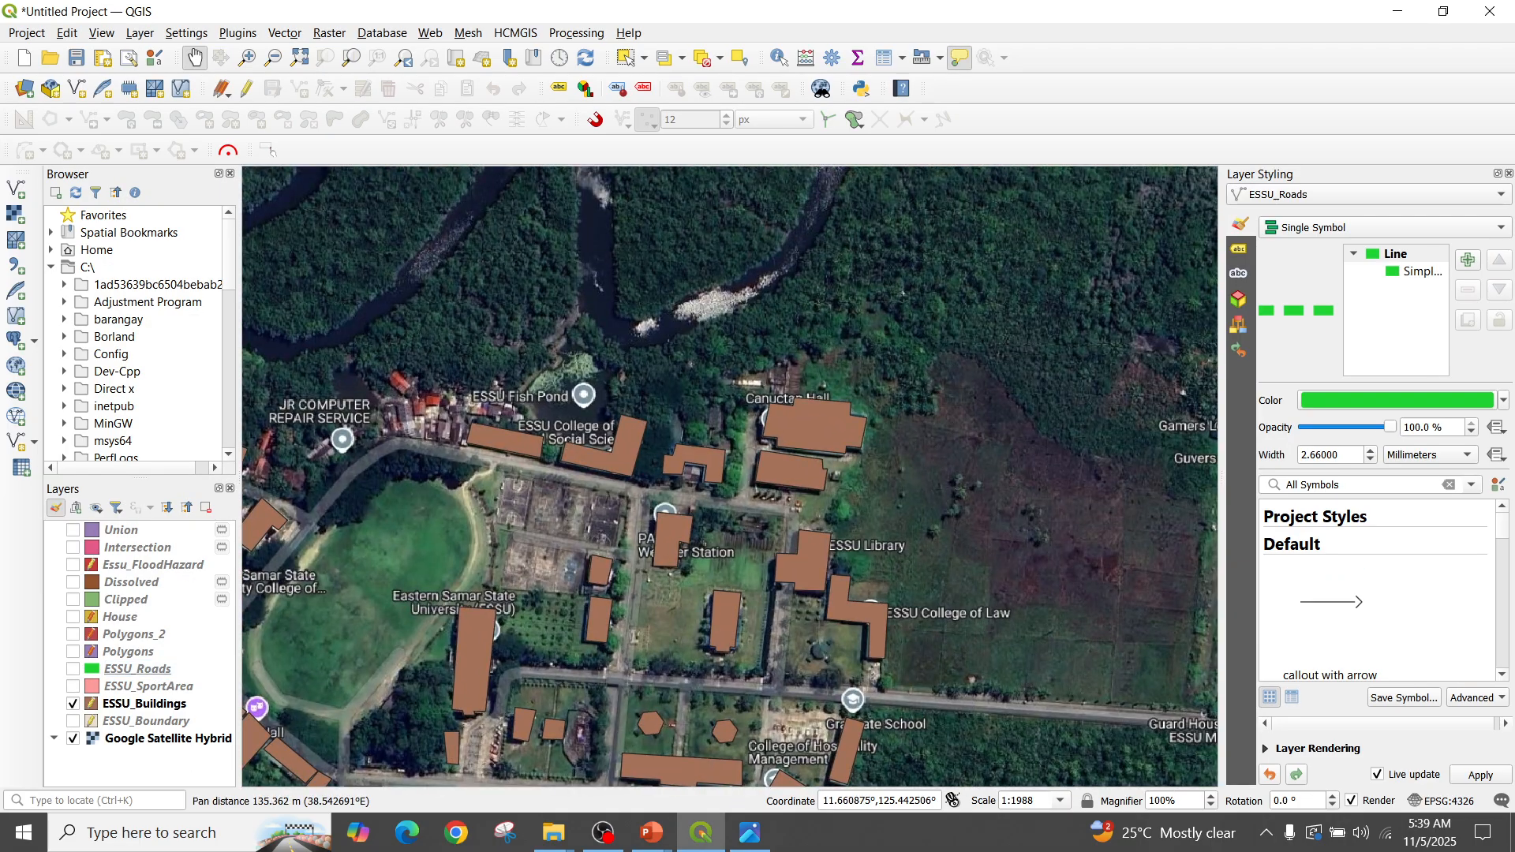
{"action": "scroll", "coordinate": [515, 550], "scroll_direction": "up", "scroll_amount": 1}
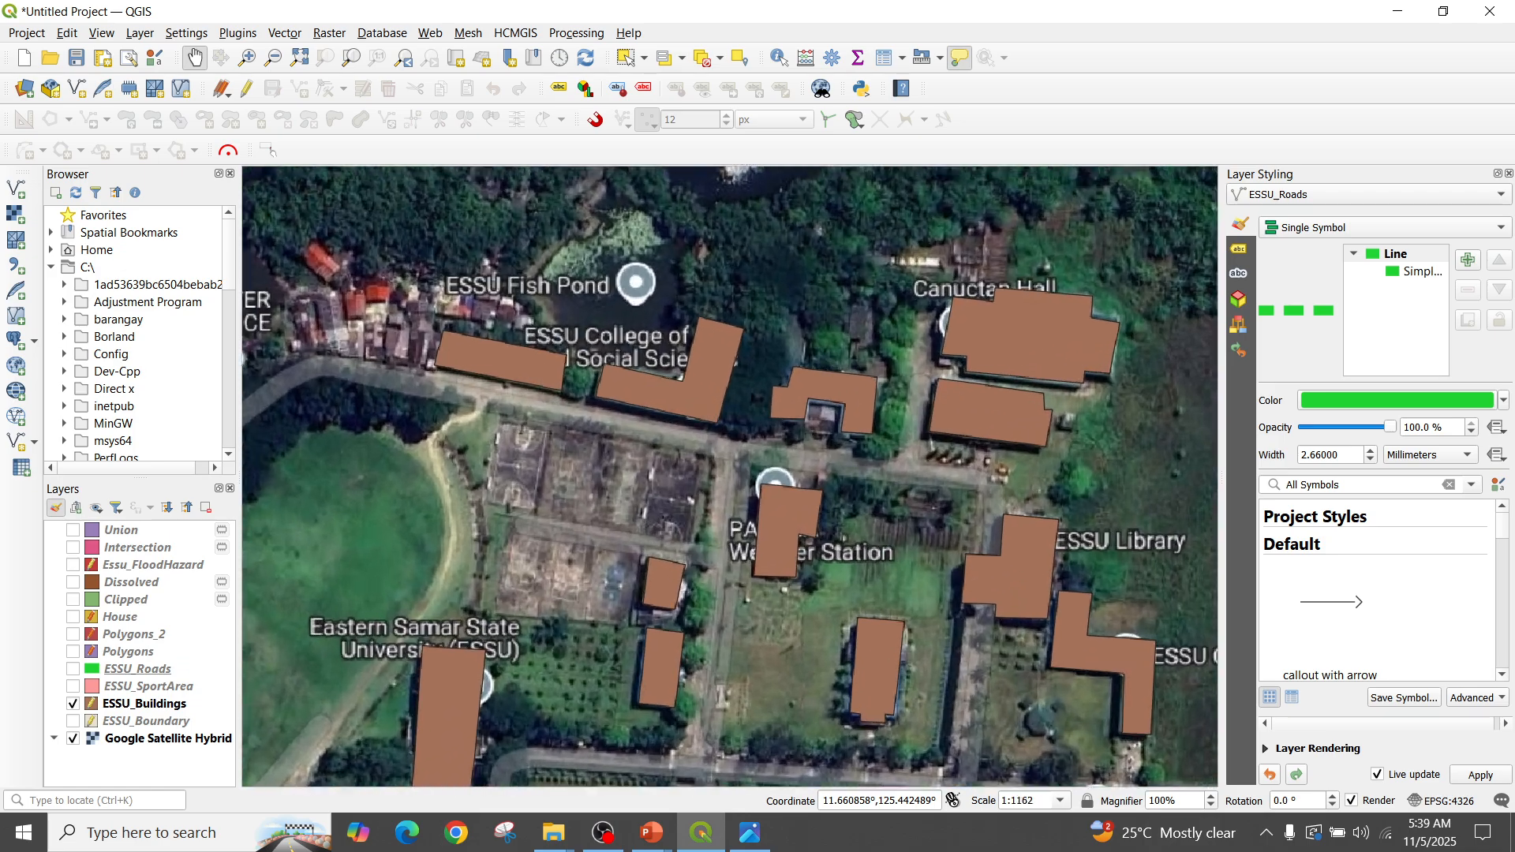
{"action": "left_click_drag", "start_coordinate": [497, 416], "coordinate": [447, 616]}
{"action": "scroll", "coordinate": [511, 609], "scroll_direction": "up", "scroll_amount": 2}
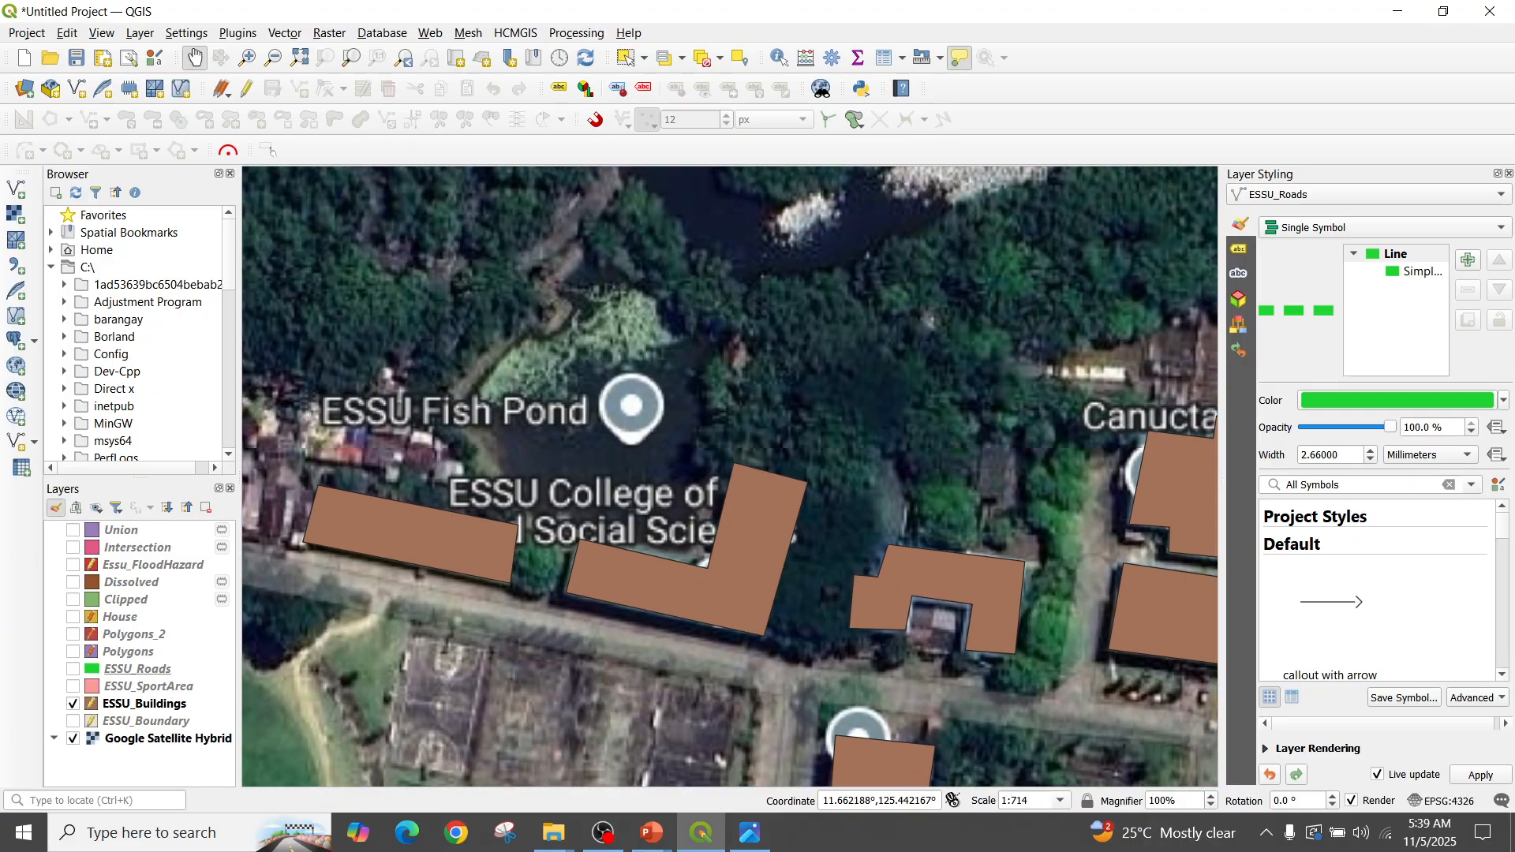
{"action": "left_click", "coordinate": [129, 57]}
{"action": "key", "text": "Escape"}
Delete all ESSU_Lake shapefile component files from the Vector Data (ESSU Layers) folder and return to QGIS
{"action": "mouse_move", "coordinate": [553, 832]}
{"action": "left_click", "coordinate": [660, 749]}
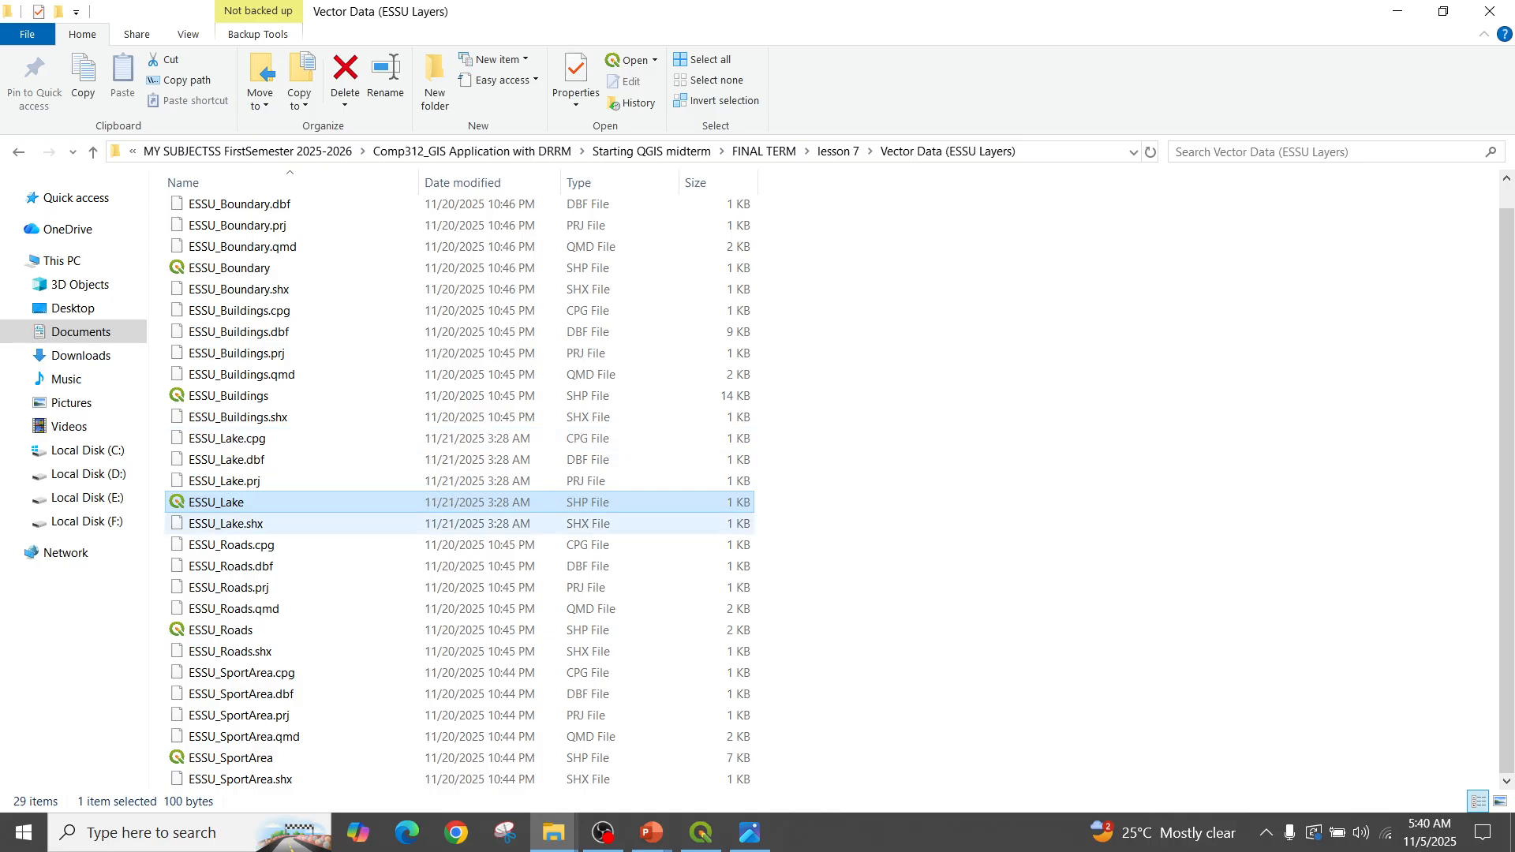
{"action": "left_click", "coordinate": [229, 524]}
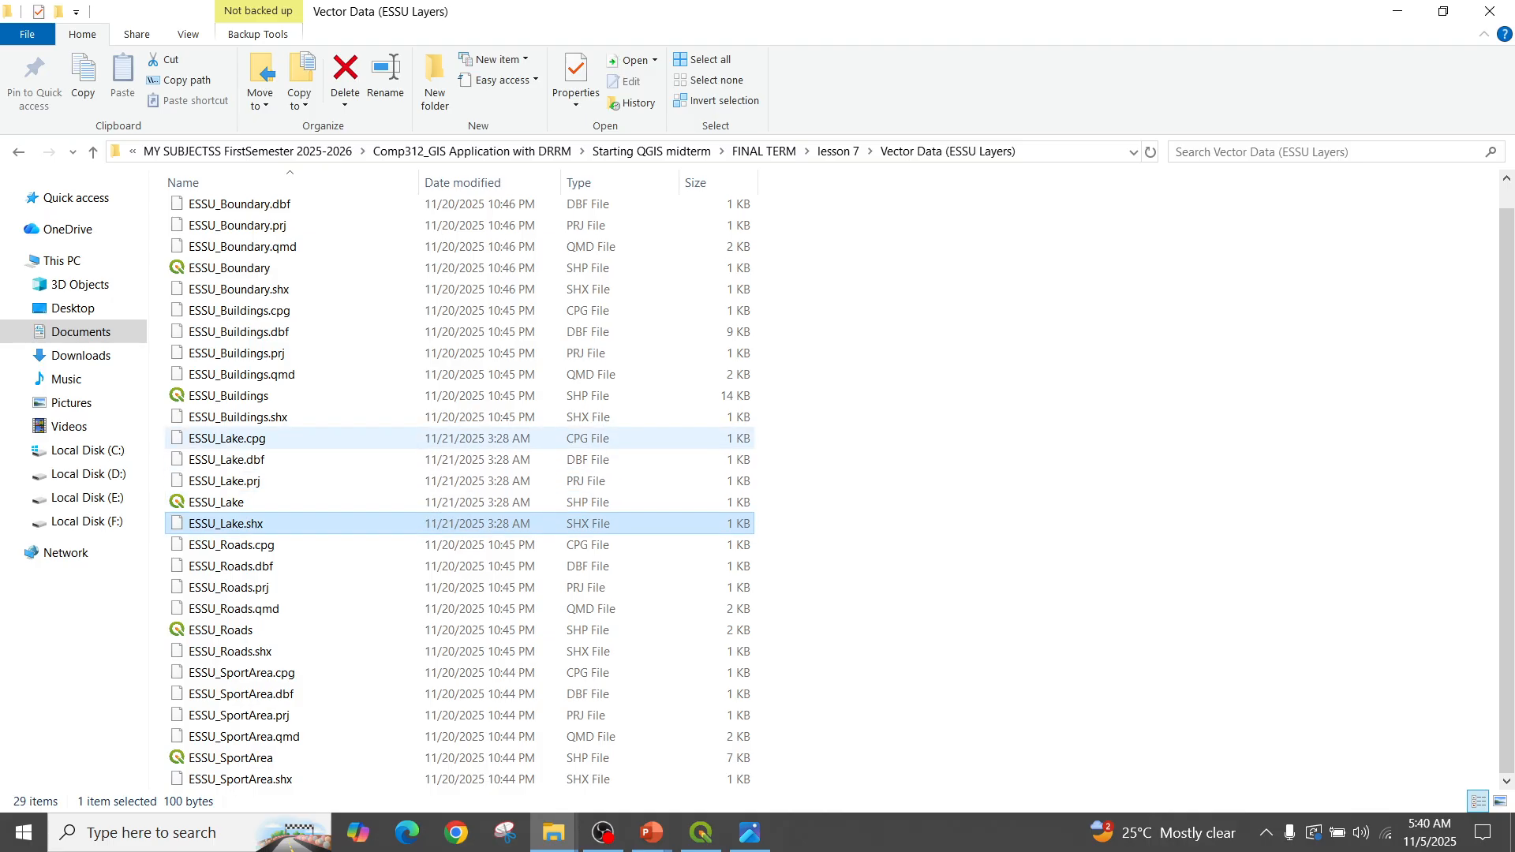
{"action": "left_click", "coordinate": [227, 438], "text": "shift"}
{"action": "key", "text": "Delete"}
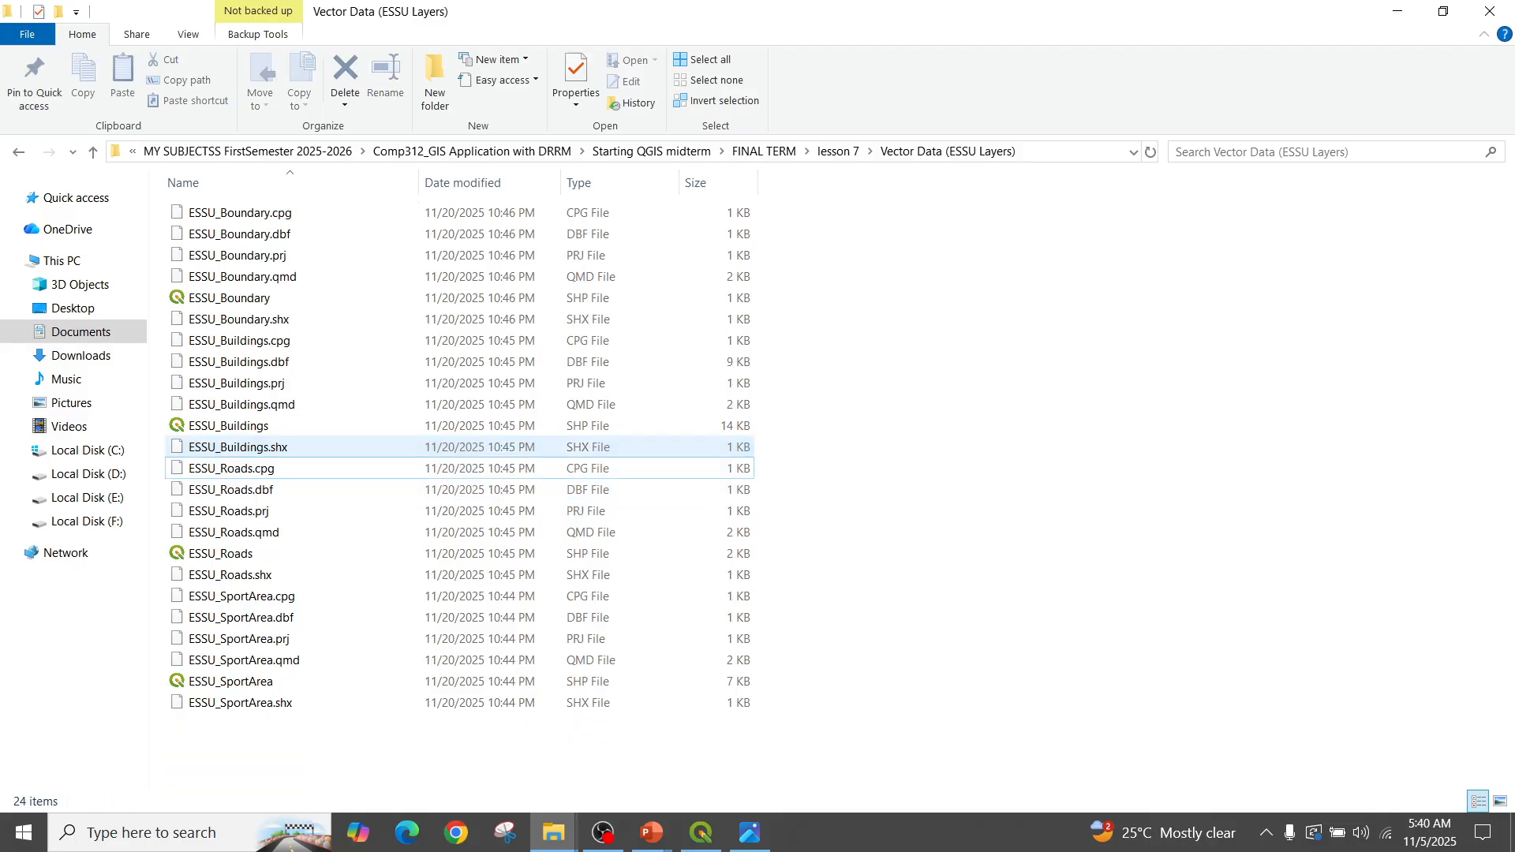
{"action": "key", "text": "alt+Tab"}
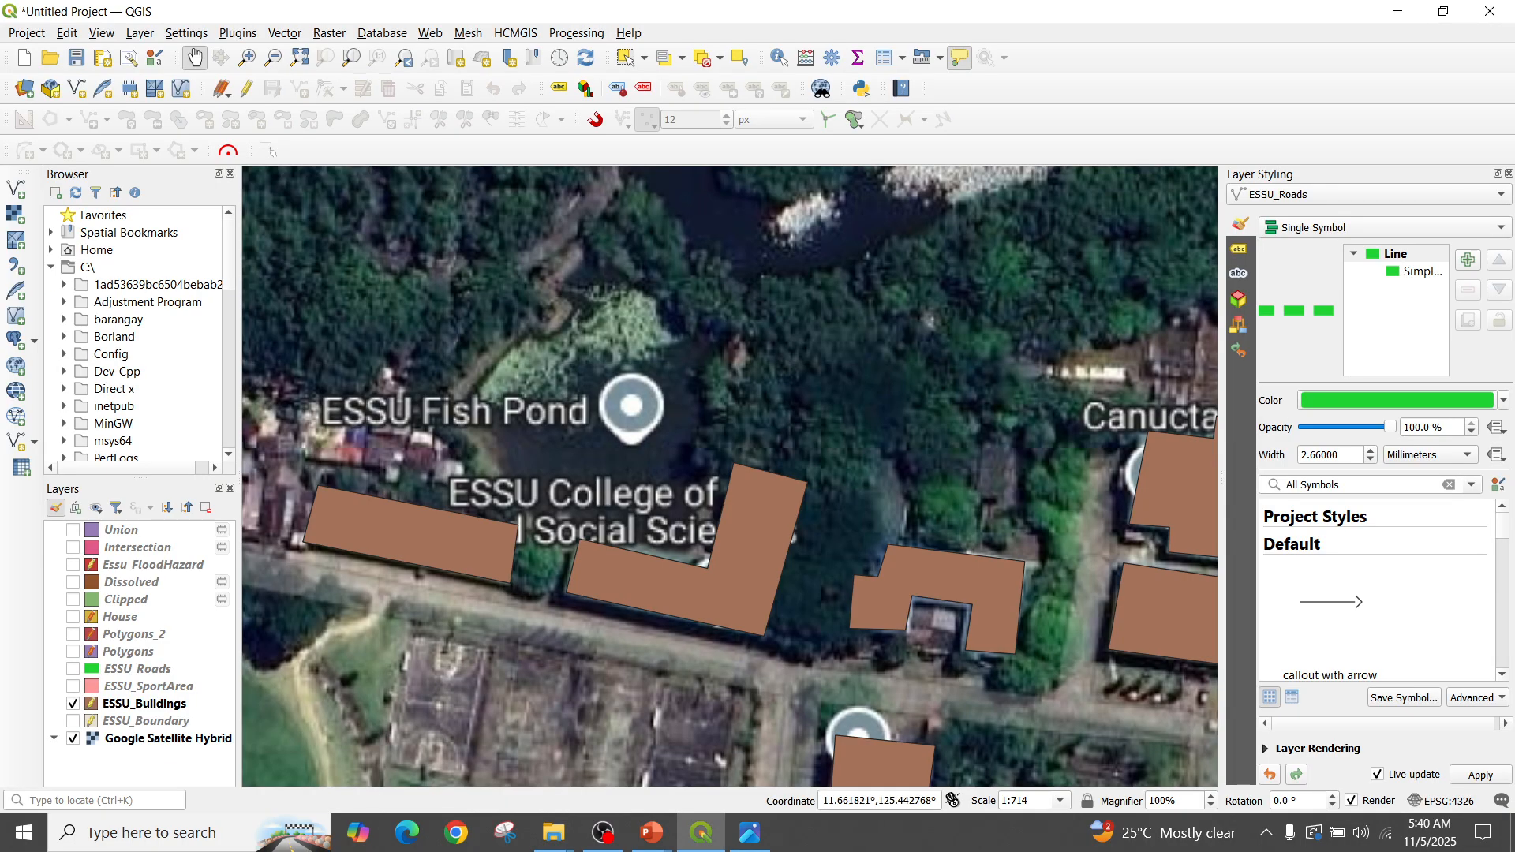
Try to start digitizing a line feature in the ESSU_Roads layer
{"action": "left_click", "coordinate": [247, 87]}
{"action": "left_click", "coordinate": [298, 87]}
{"action": "left_click", "coordinate": [69, 119]}
{"action": "left_click", "coordinate": [122, 143]}
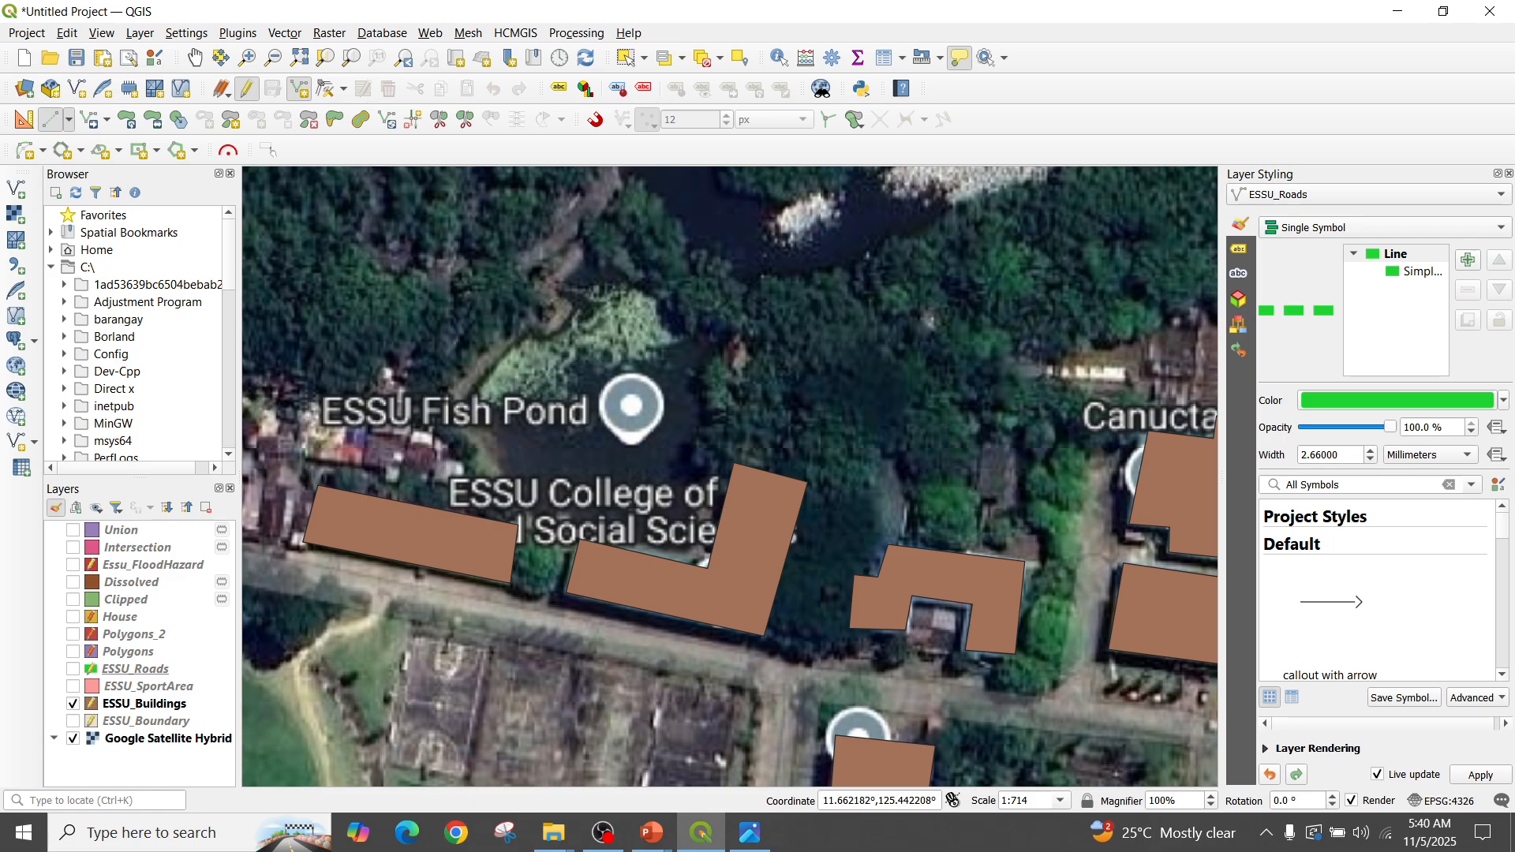
Create a LineString shapefile layer ESSU_Lake.shp in EPSG:4326 with an added text field Name of length 80
{"action": "left_click", "coordinate": [77, 88]}
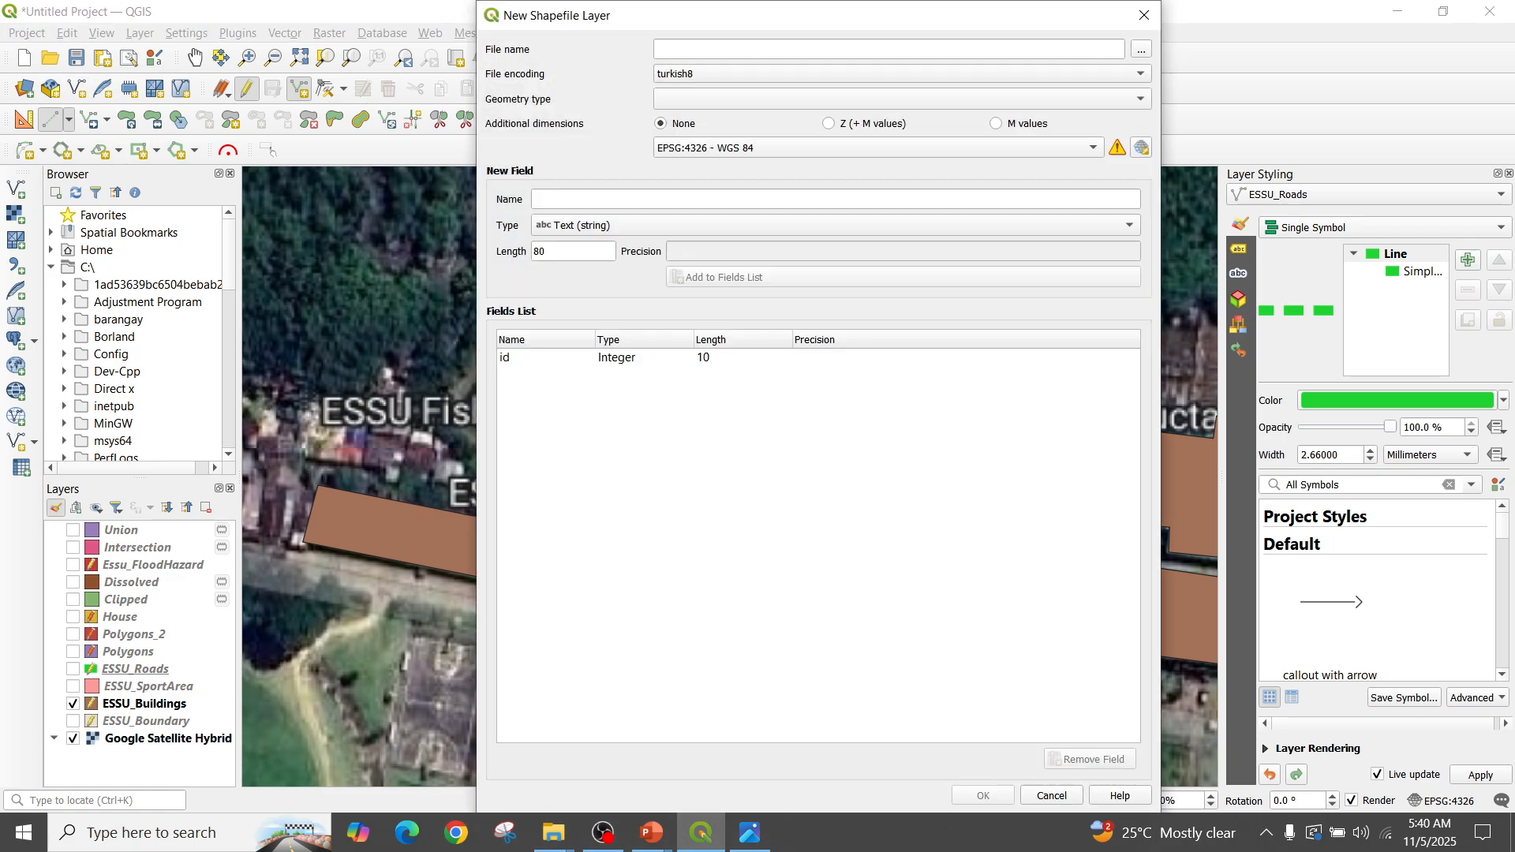
{"action": "type", "text": "ESSU"}
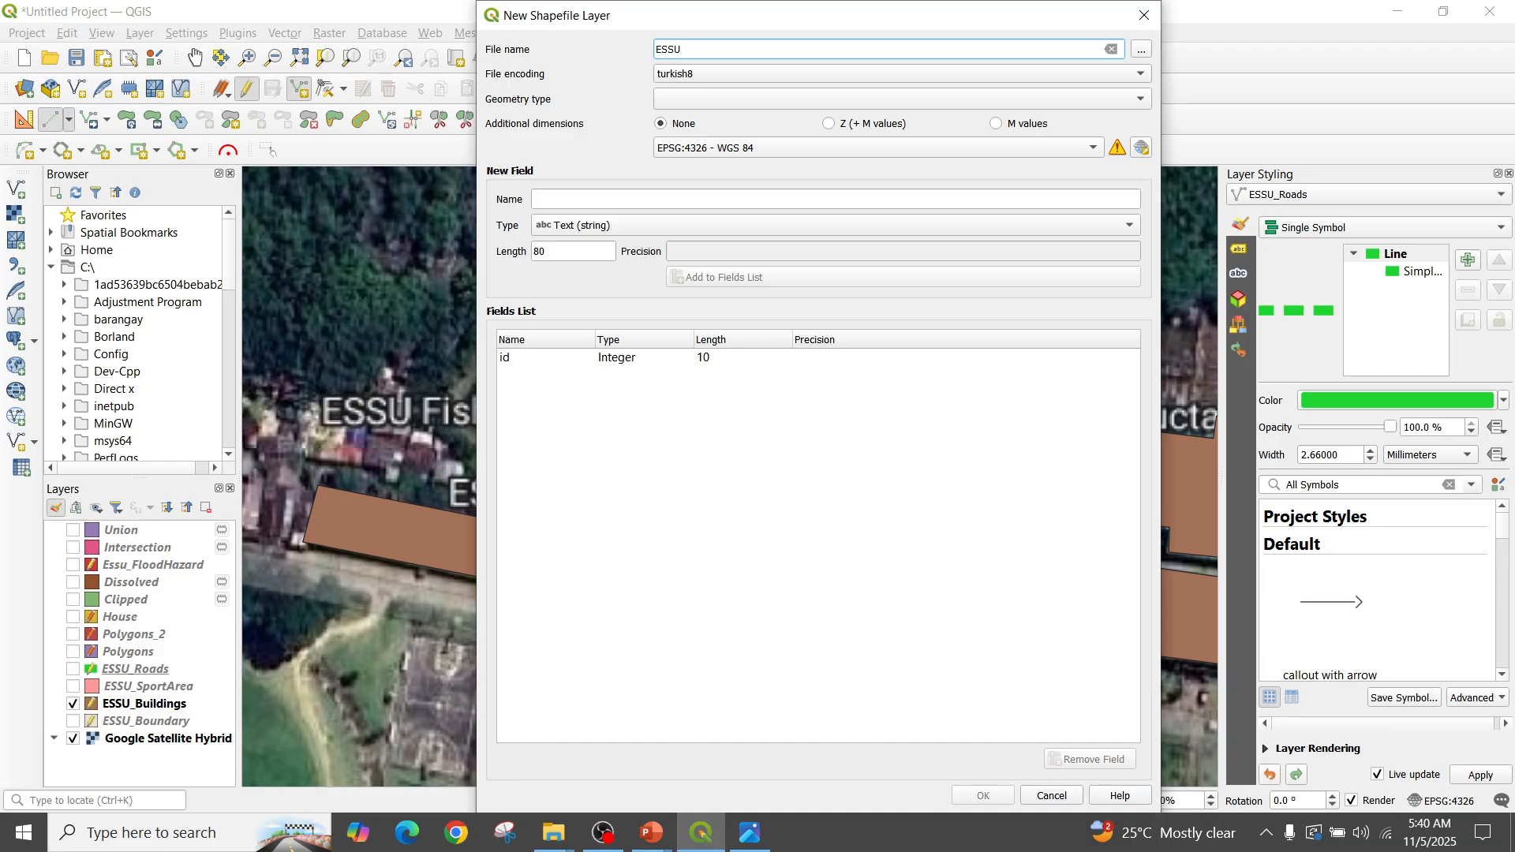
{"action": "type", "text": "_Lake"}
{"action": "left_click", "coordinate": [901, 98]}
{"action": "left_click", "coordinate": [901, 156]}
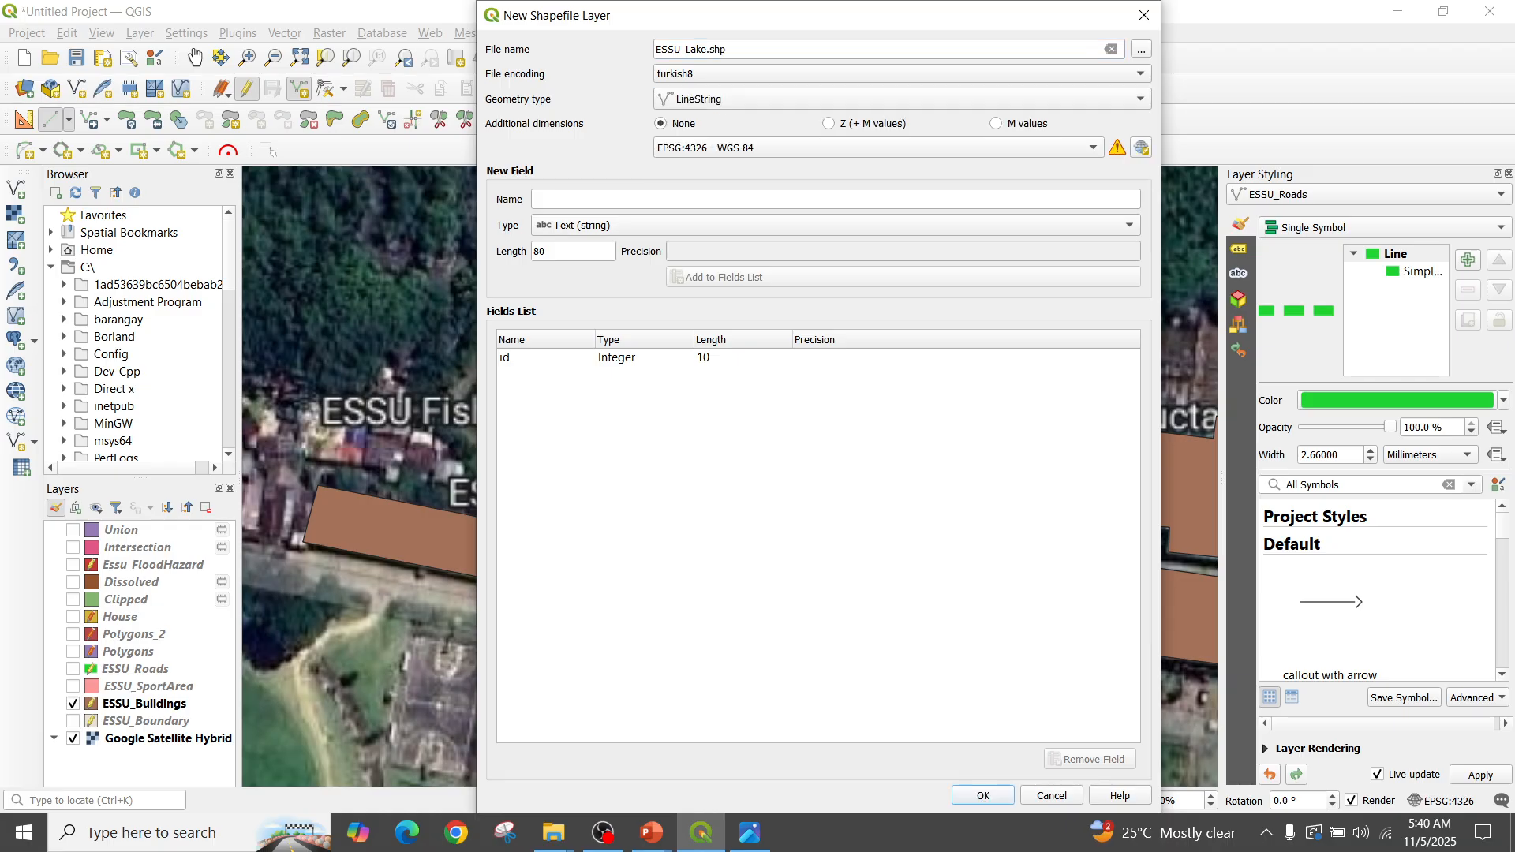
{"action": "type", "text": "Name"}
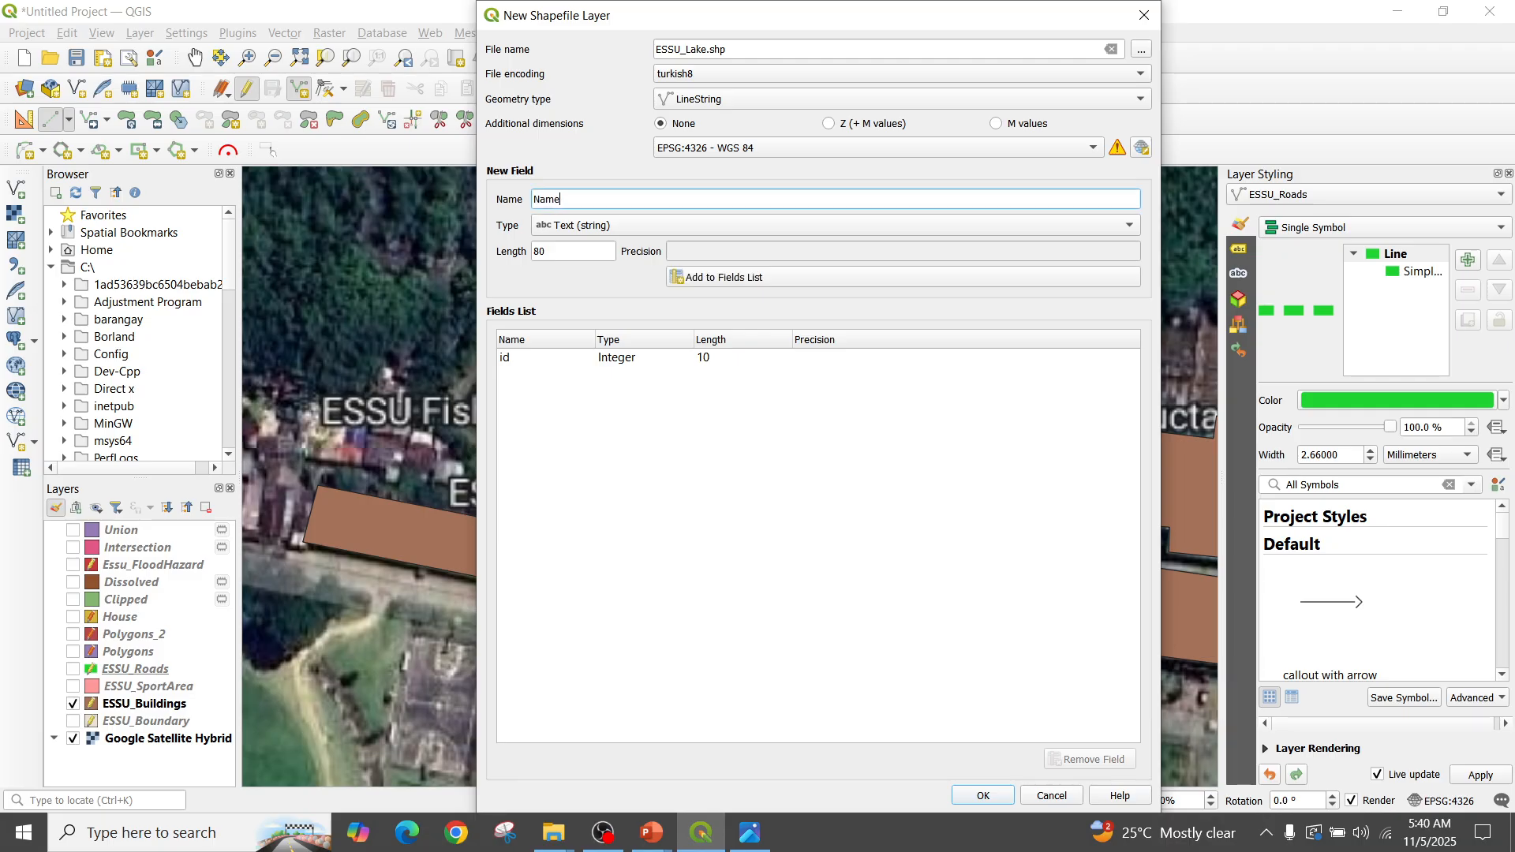
{"action": "left_click", "coordinate": [724, 277]}
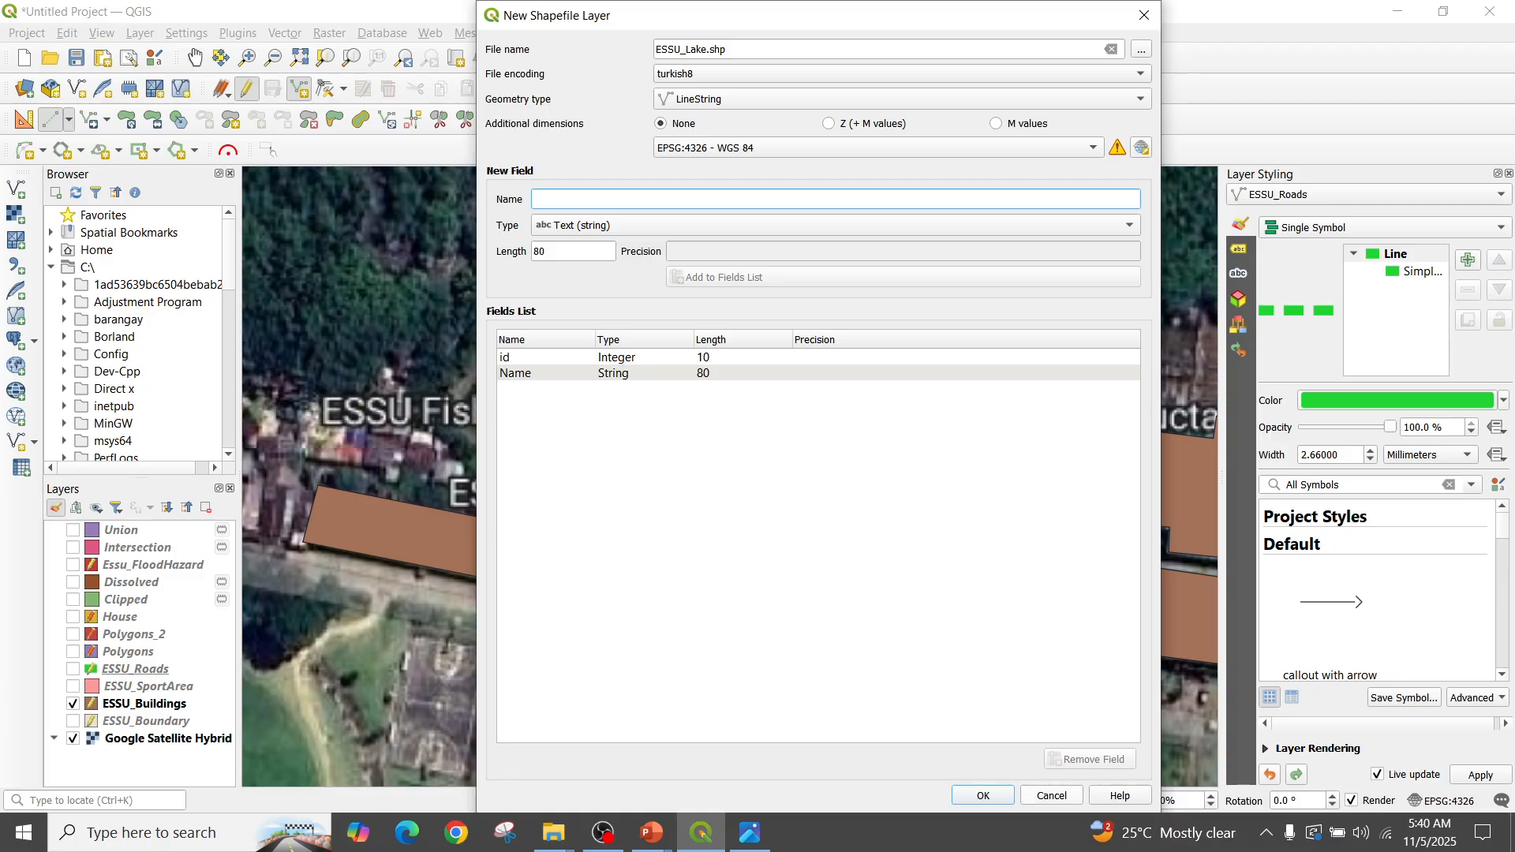
{"action": "key", "text": "Return"}
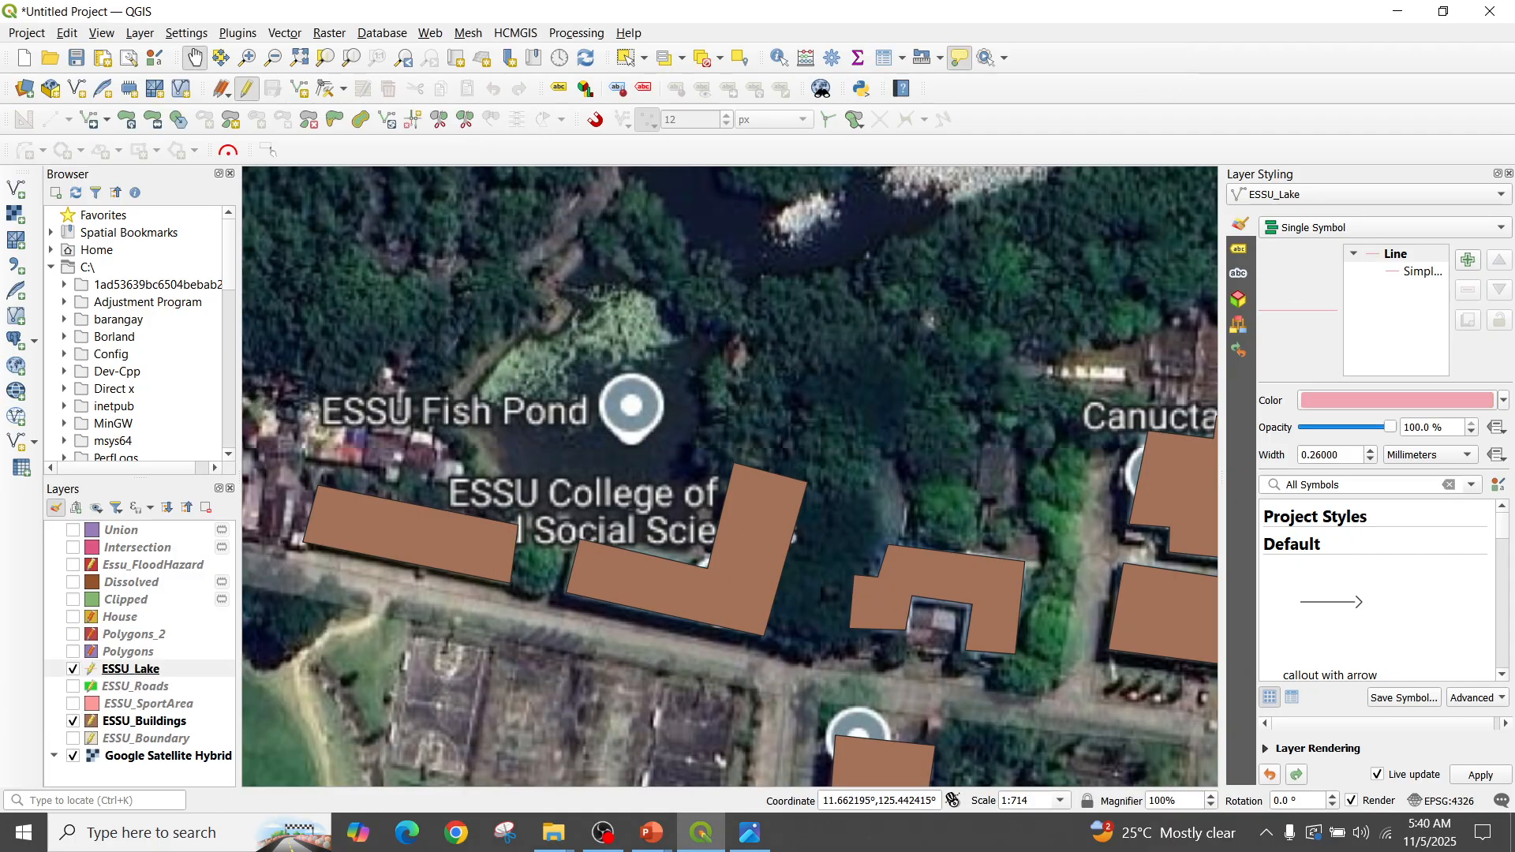
Digitize a line in ESSU_Lake around the ESSU Fish Pond, following its shoreline down to the buildings
{"action": "left_click", "coordinate": [298, 88]}
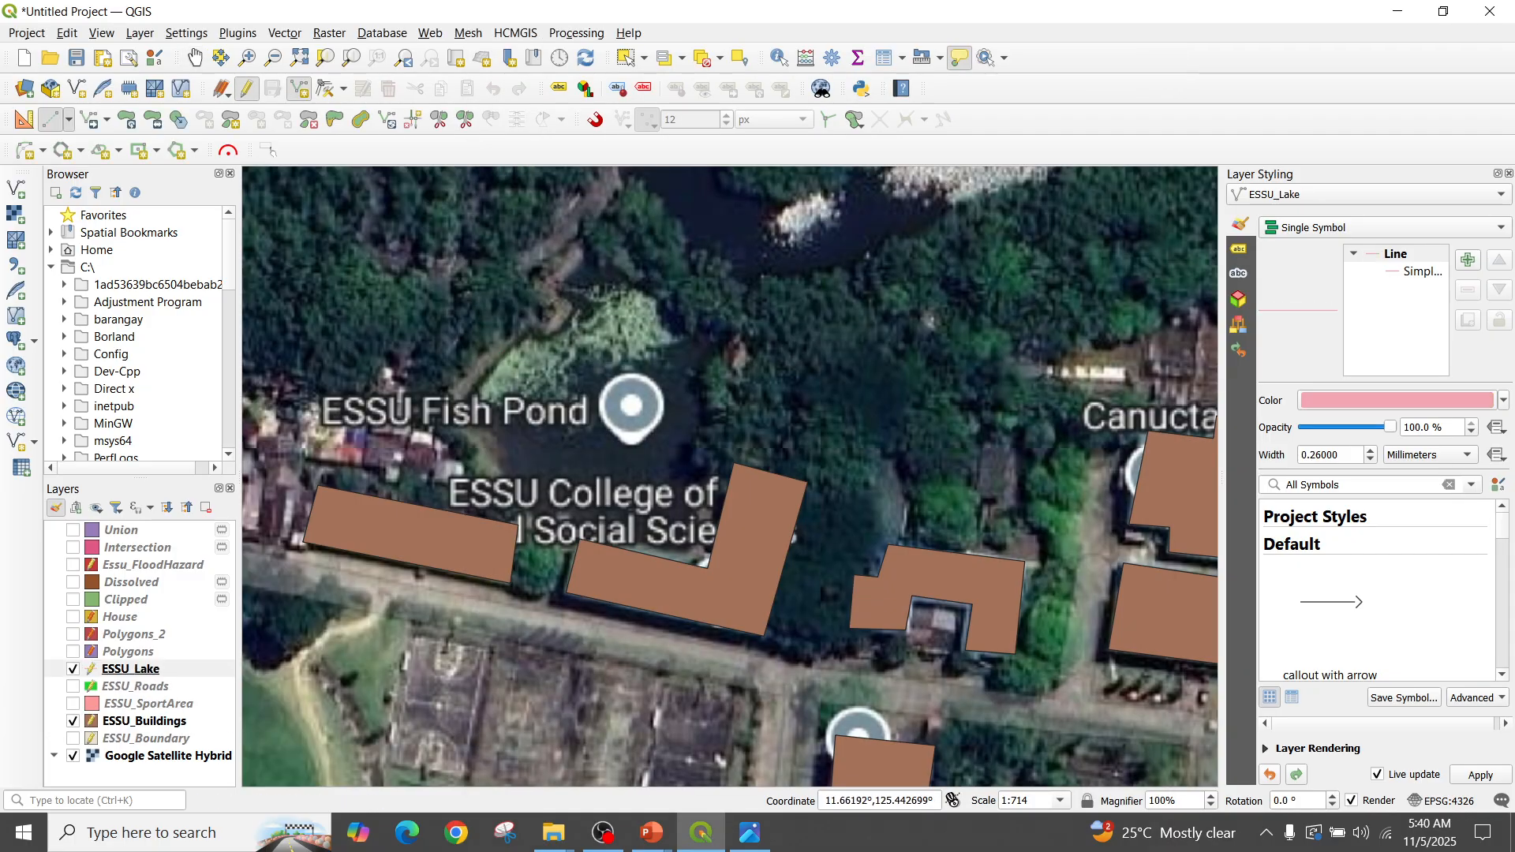
{"action": "left_click", "coordinate": [594, 243]}
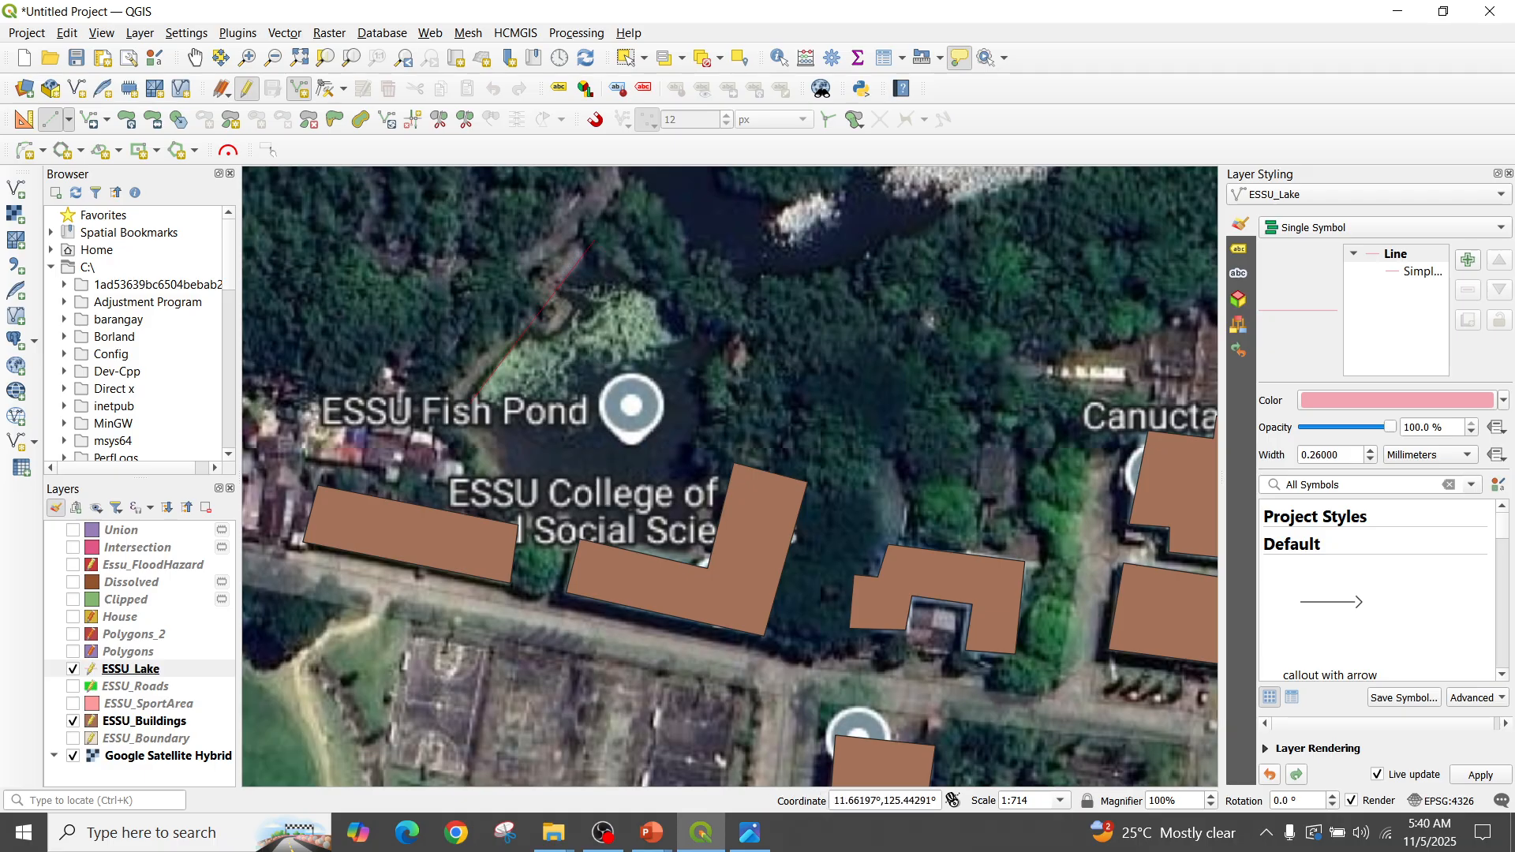
{"action": "left_click", "coordinate": [655, 291]}
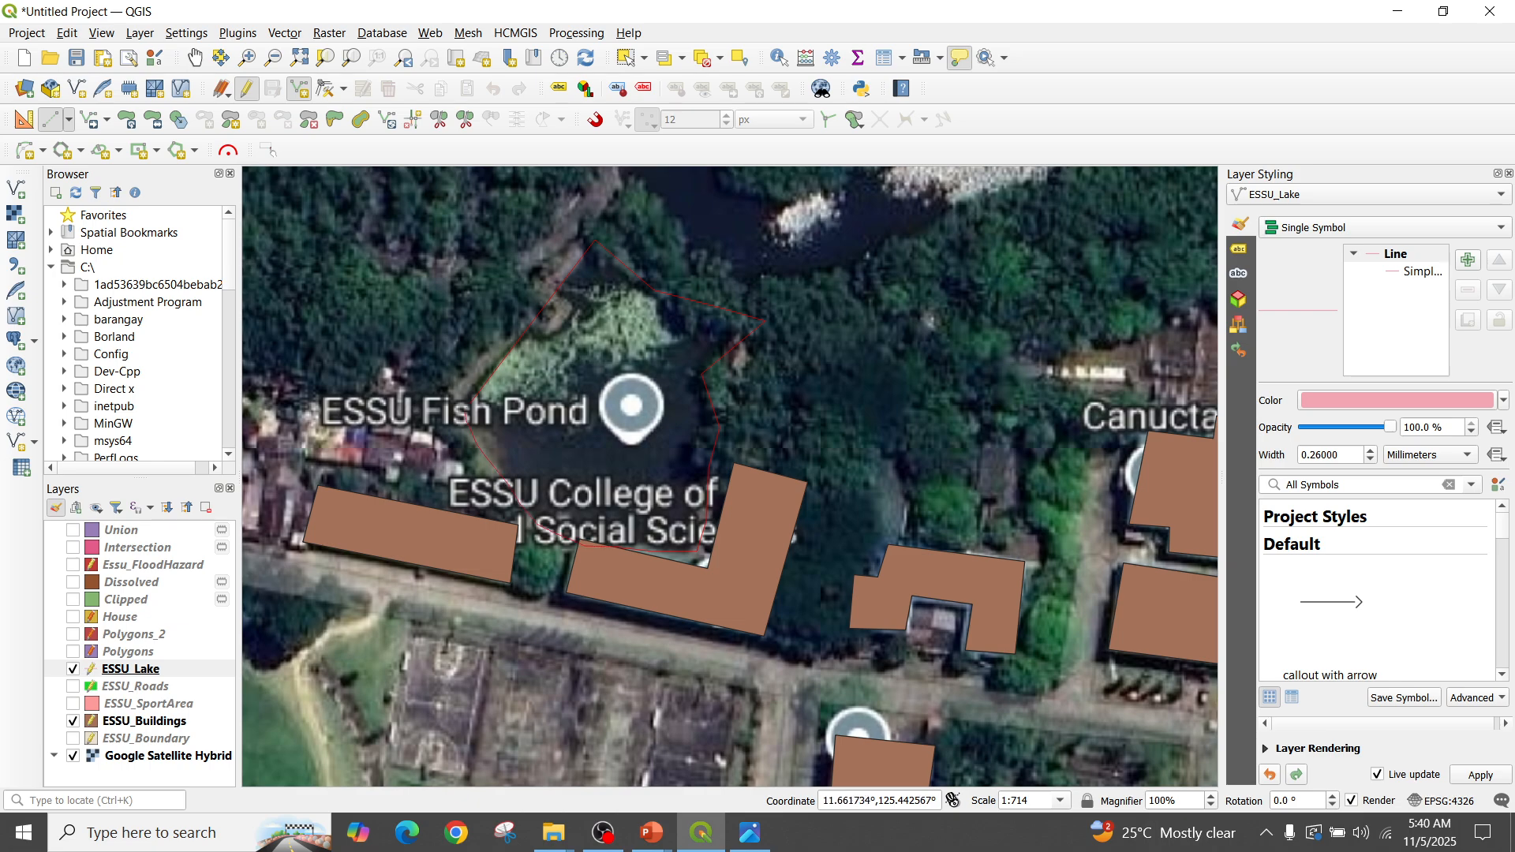
{"action": "right_click", "coordinate": [471, 406]}
Set the pond feature's id to 1 and its Name to "Essu Fish Ponf"
{"action": "type", "text": "1"}
{"action": "key", "text": "Tab"}
{"action": "type", "text": "Essu Fish"}
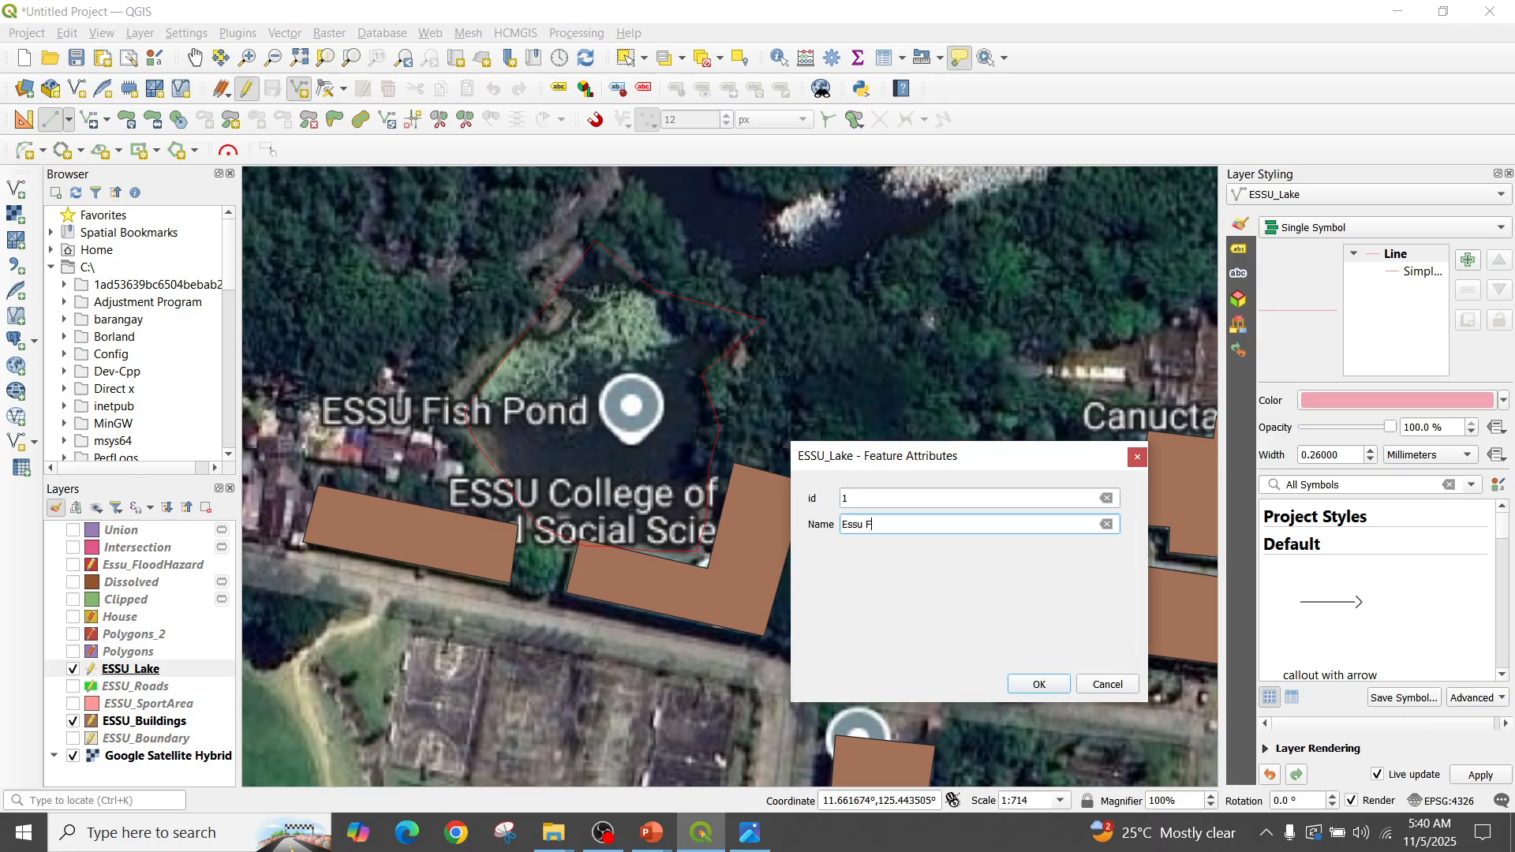
{"action": "type", "text": "Ponf"}
{"action": "key", "text": "Return"}
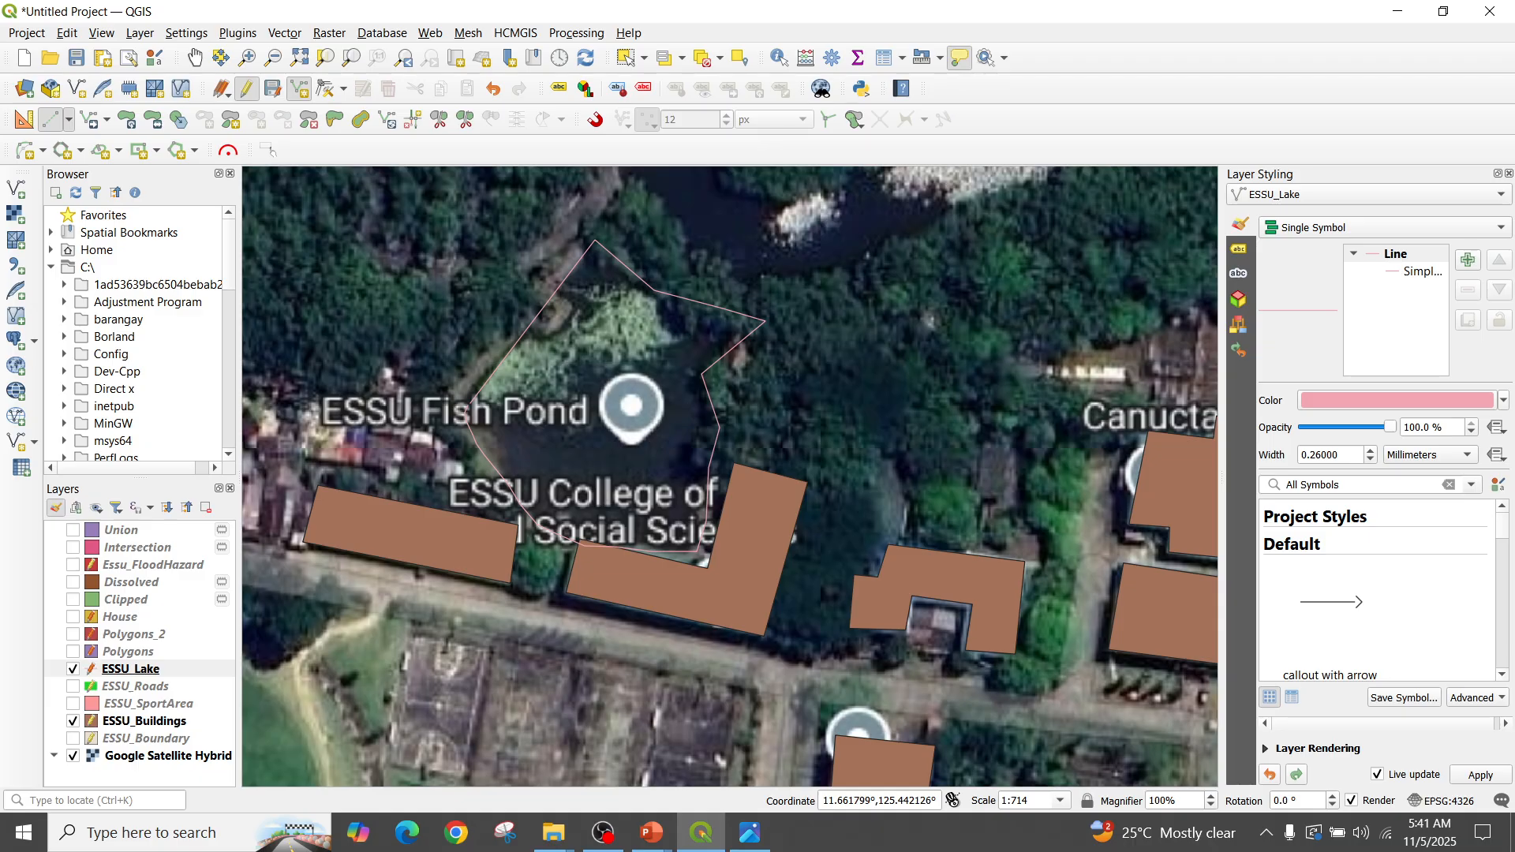
Stop editing the ESSU_Lake line layer, discarding its edits, and remove the layer from the project
{"action": "left_click", "coordinate": [130, 669]}
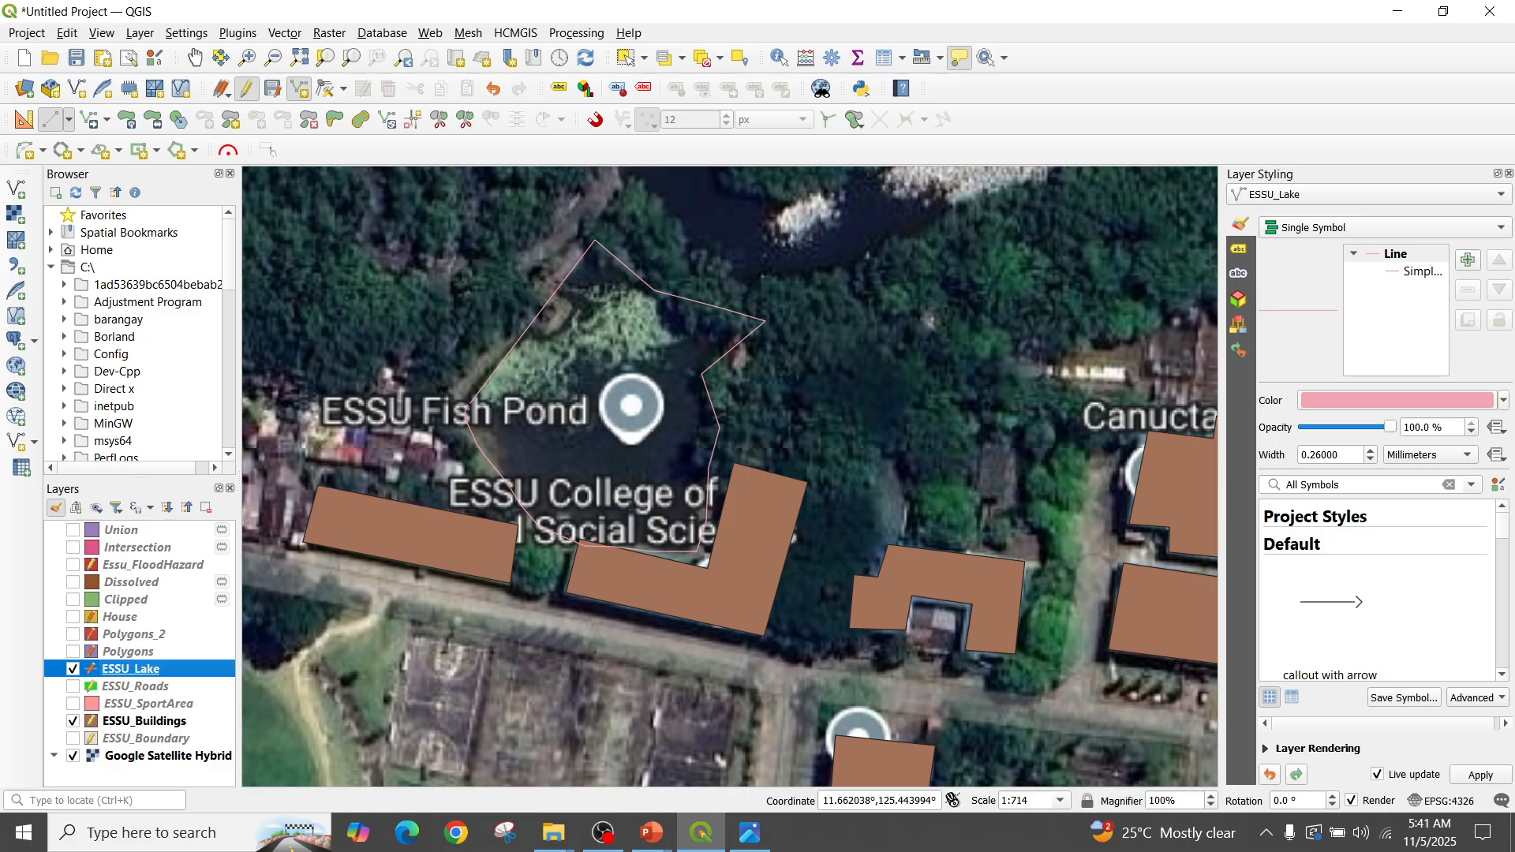
{"action": "left_click", "coordinate": [1422, 272]}
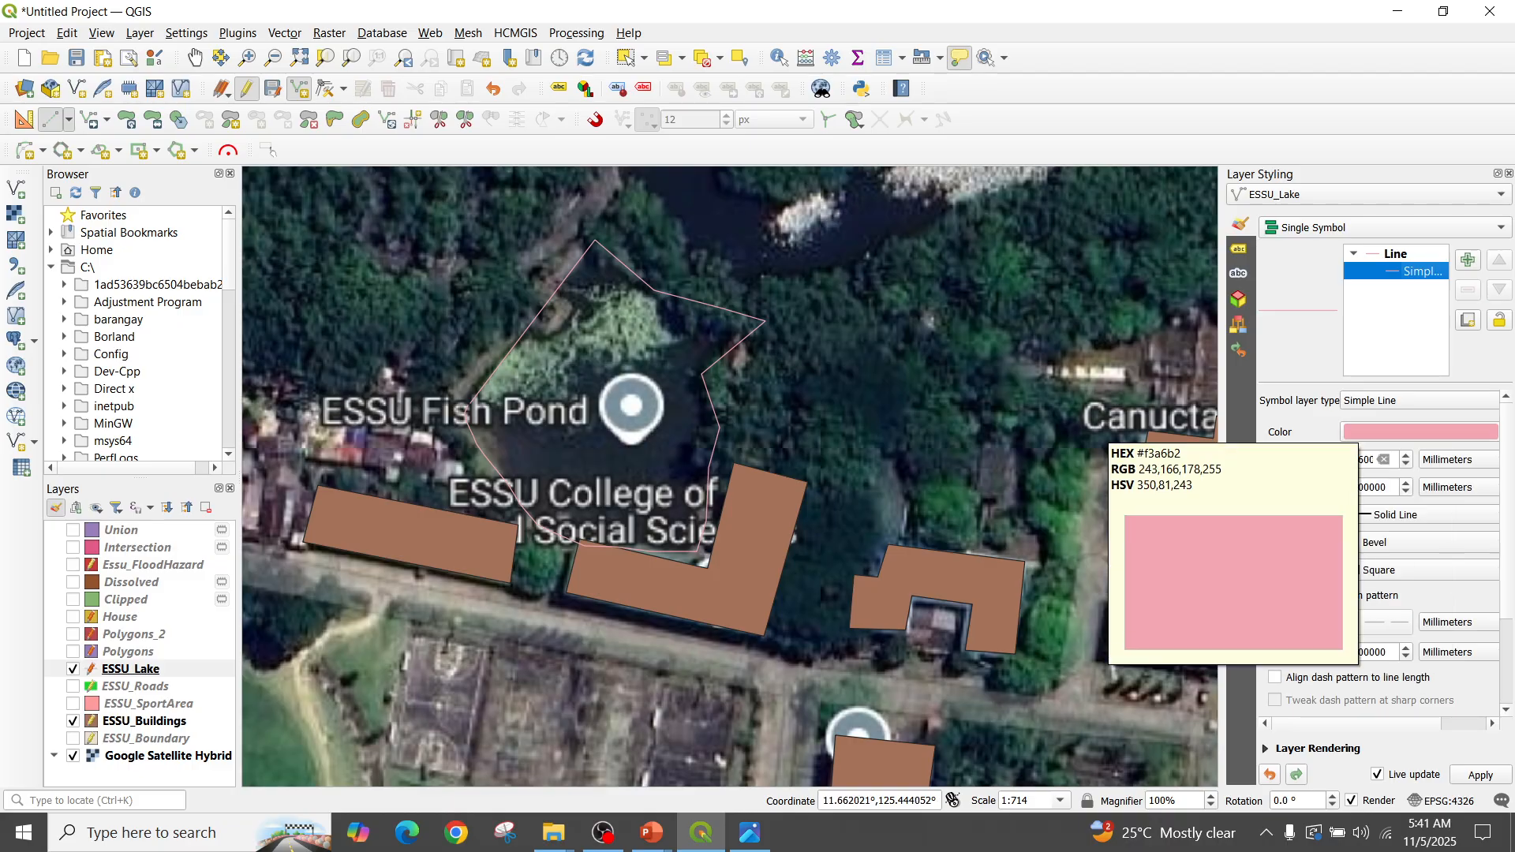
{"action": "right_click", "coordinate": [120, 669]}
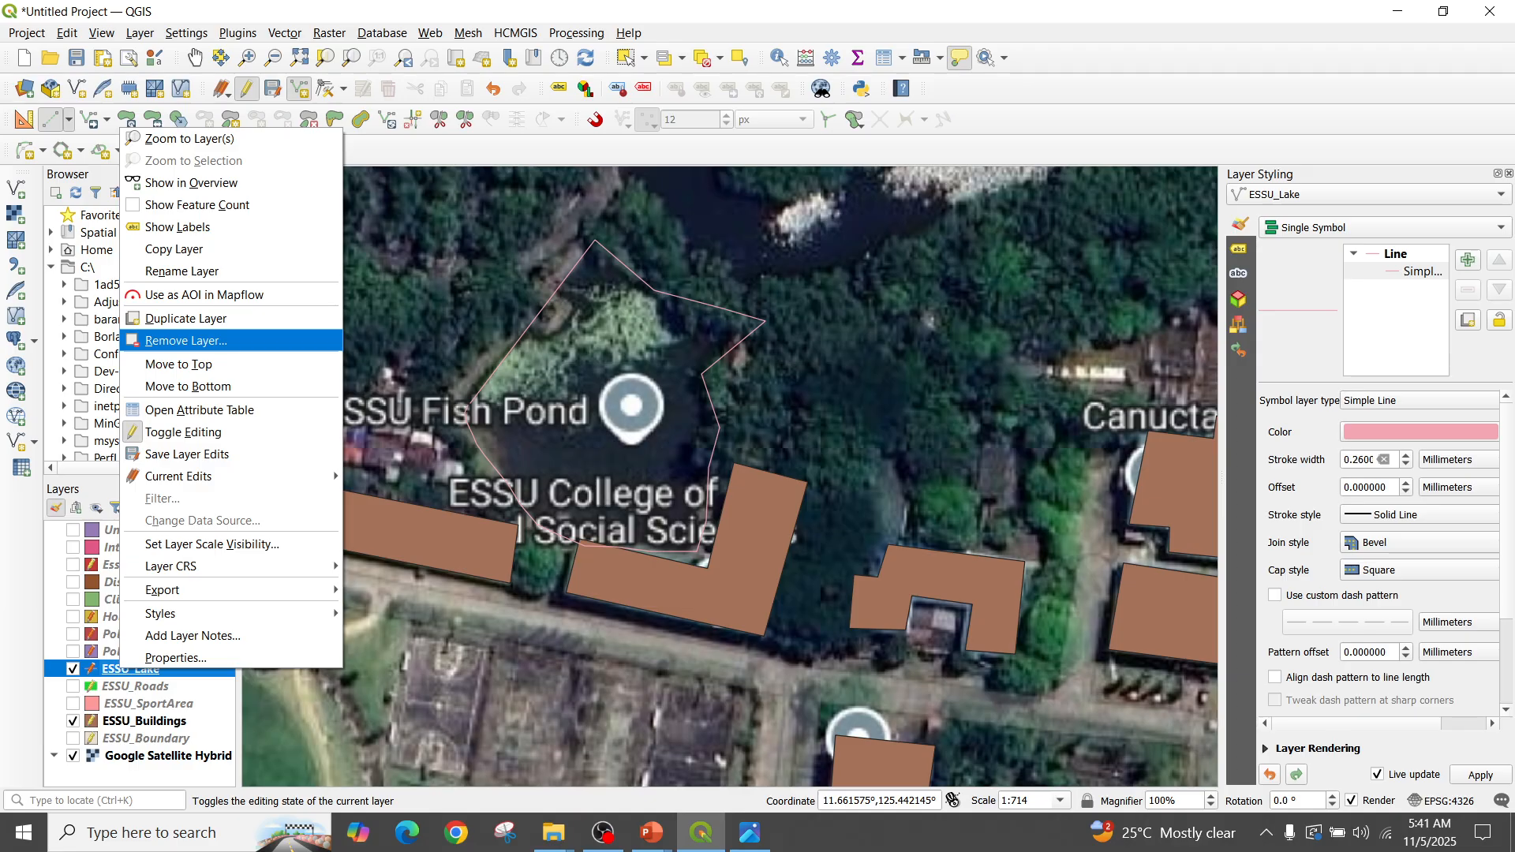
{"action": "left_click", "coordinate": [183, 431]}
{"action": "left_click", "coordinate": [823, 426]}
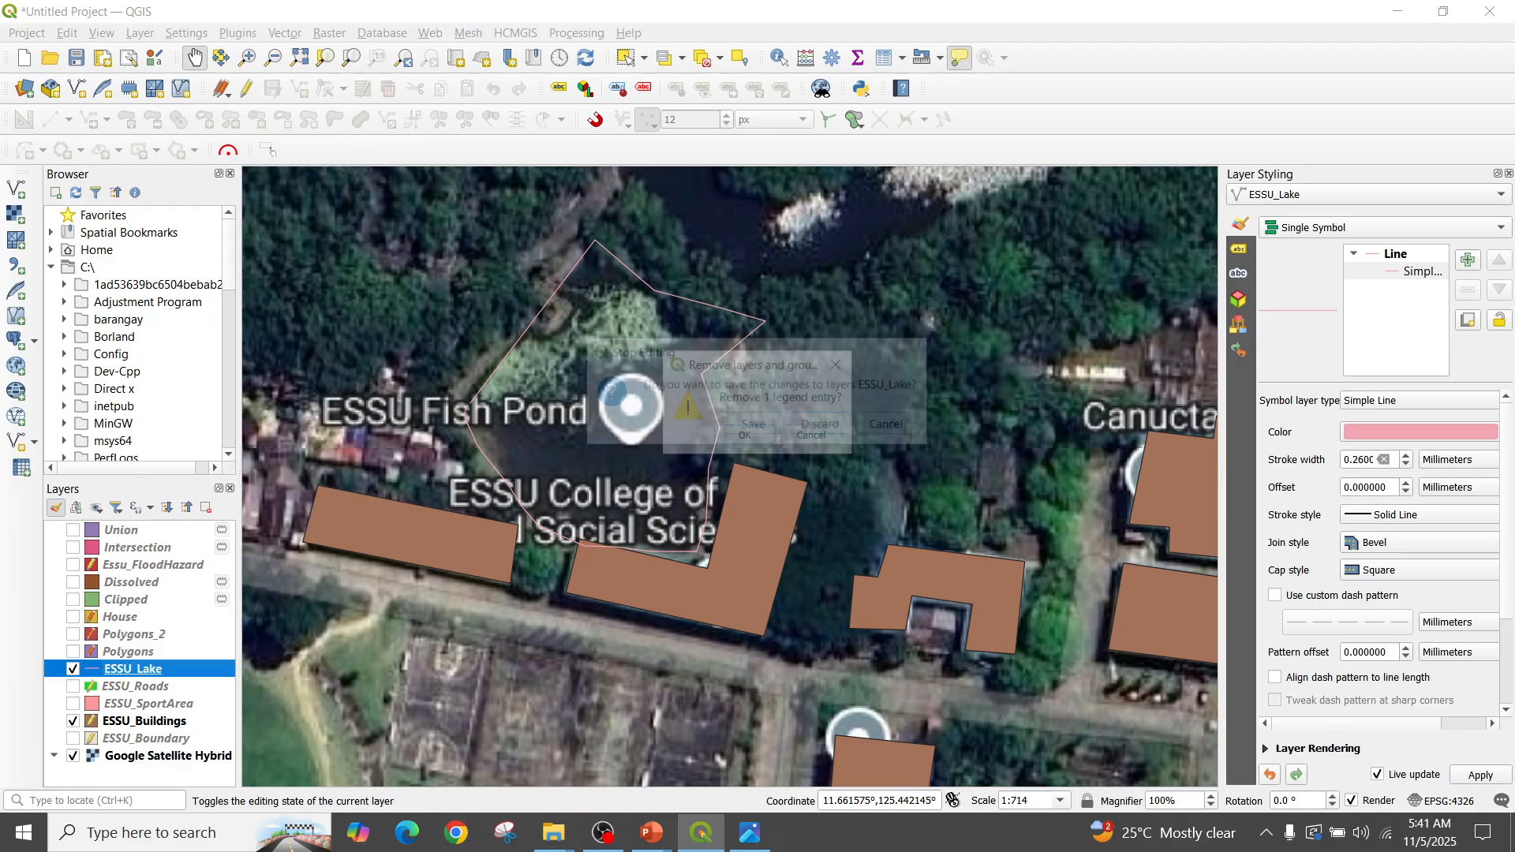
{"action": "key", "text": "Return"}
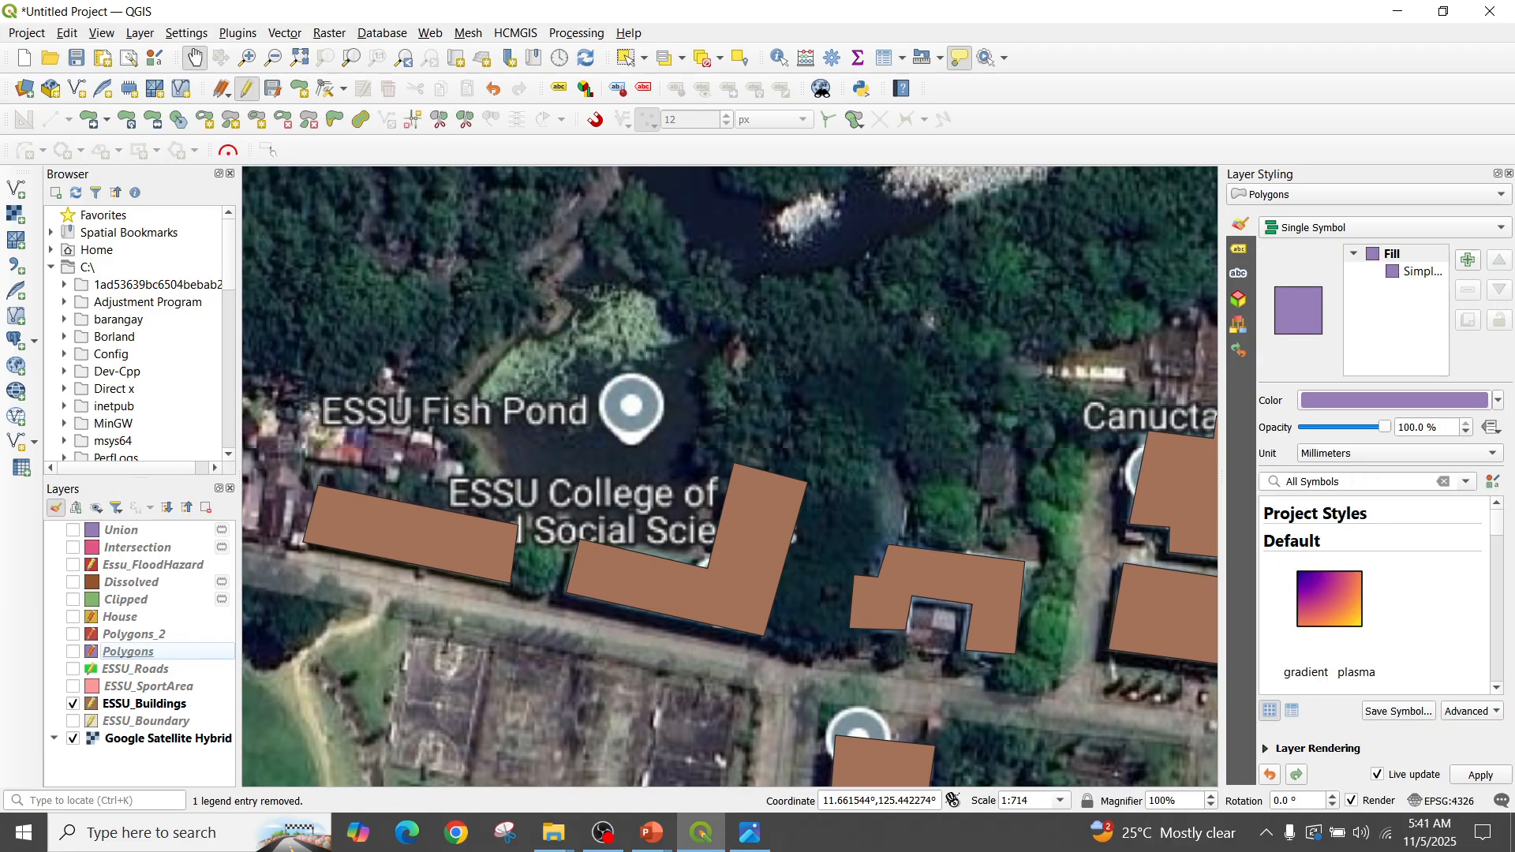
Create a Polygon shapefile layer ESSU_Lake.shp in EPSG:4326 with an added text field Name of length 80, overwriting the existing file
{"action": "left_click", "coordinate": [76, 87]}
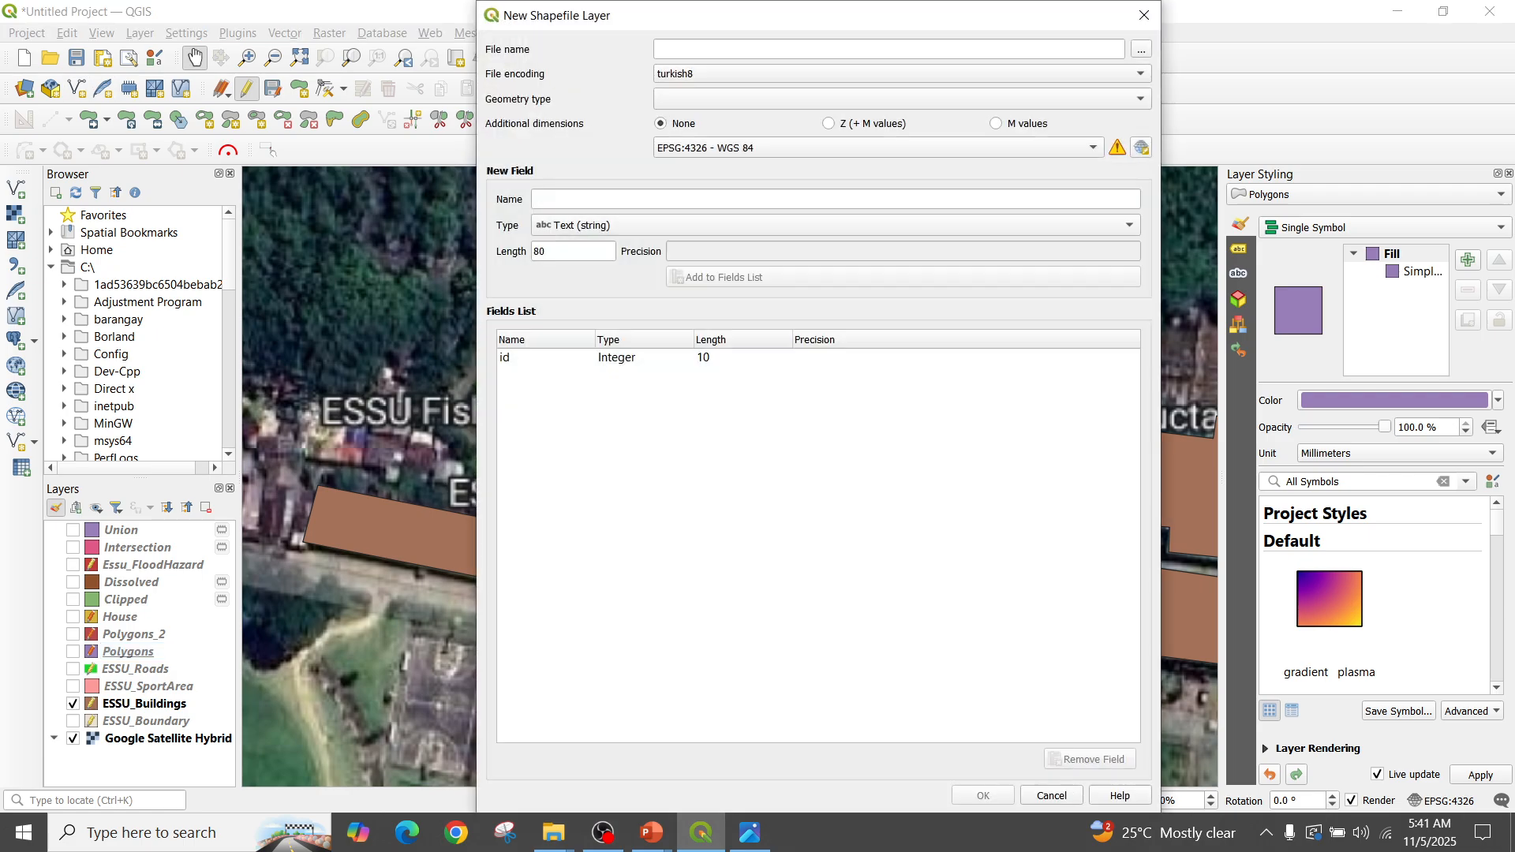
{"action": "type", "text": "ESS"}
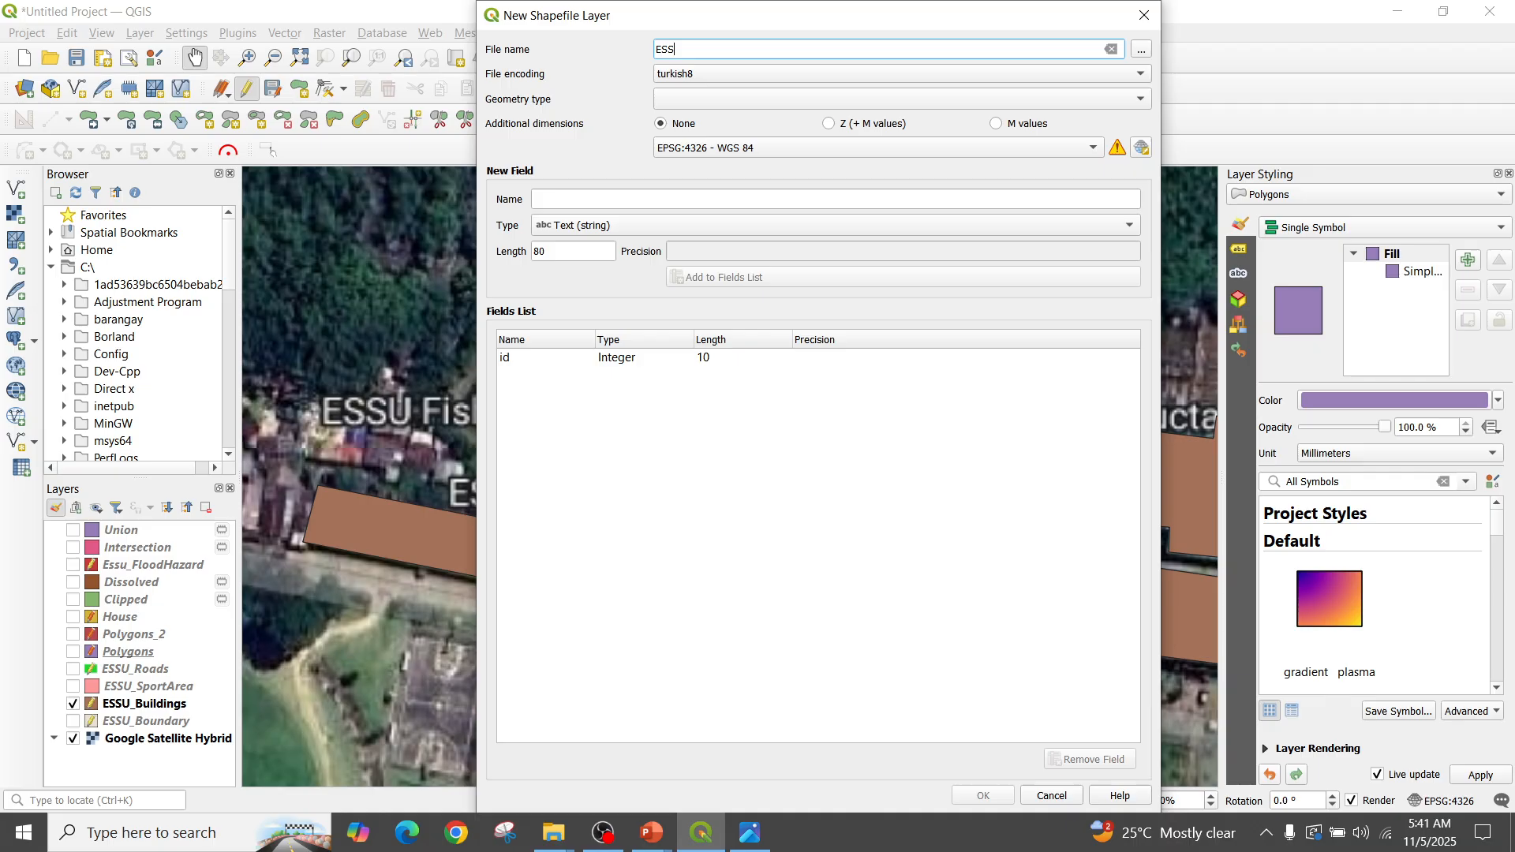
{"action": "type", "text": "U_Lake"}
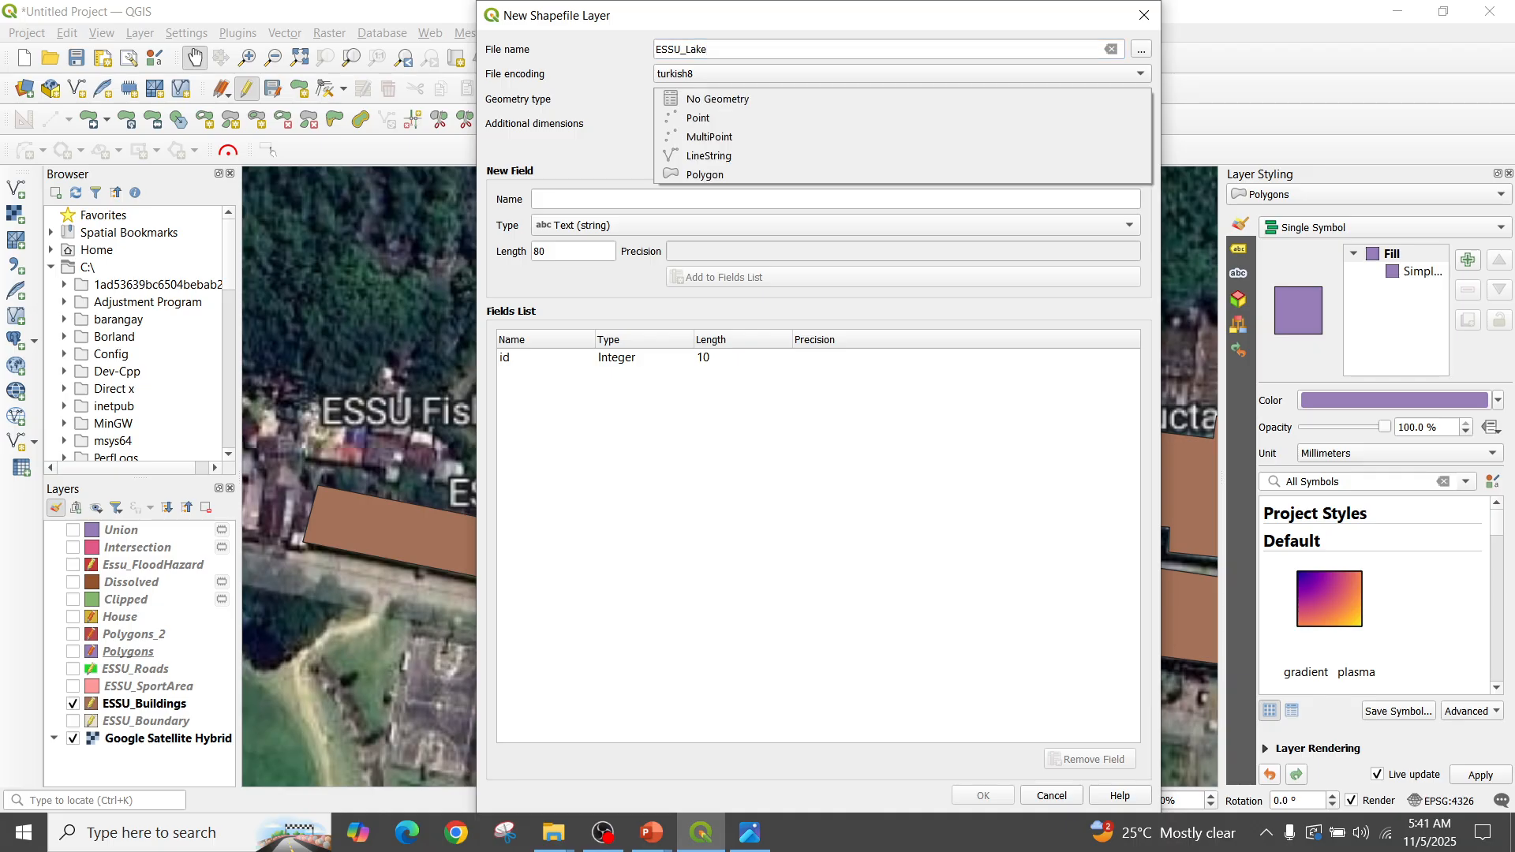
{"action": "left_click", "coordinate": [789, 175]}
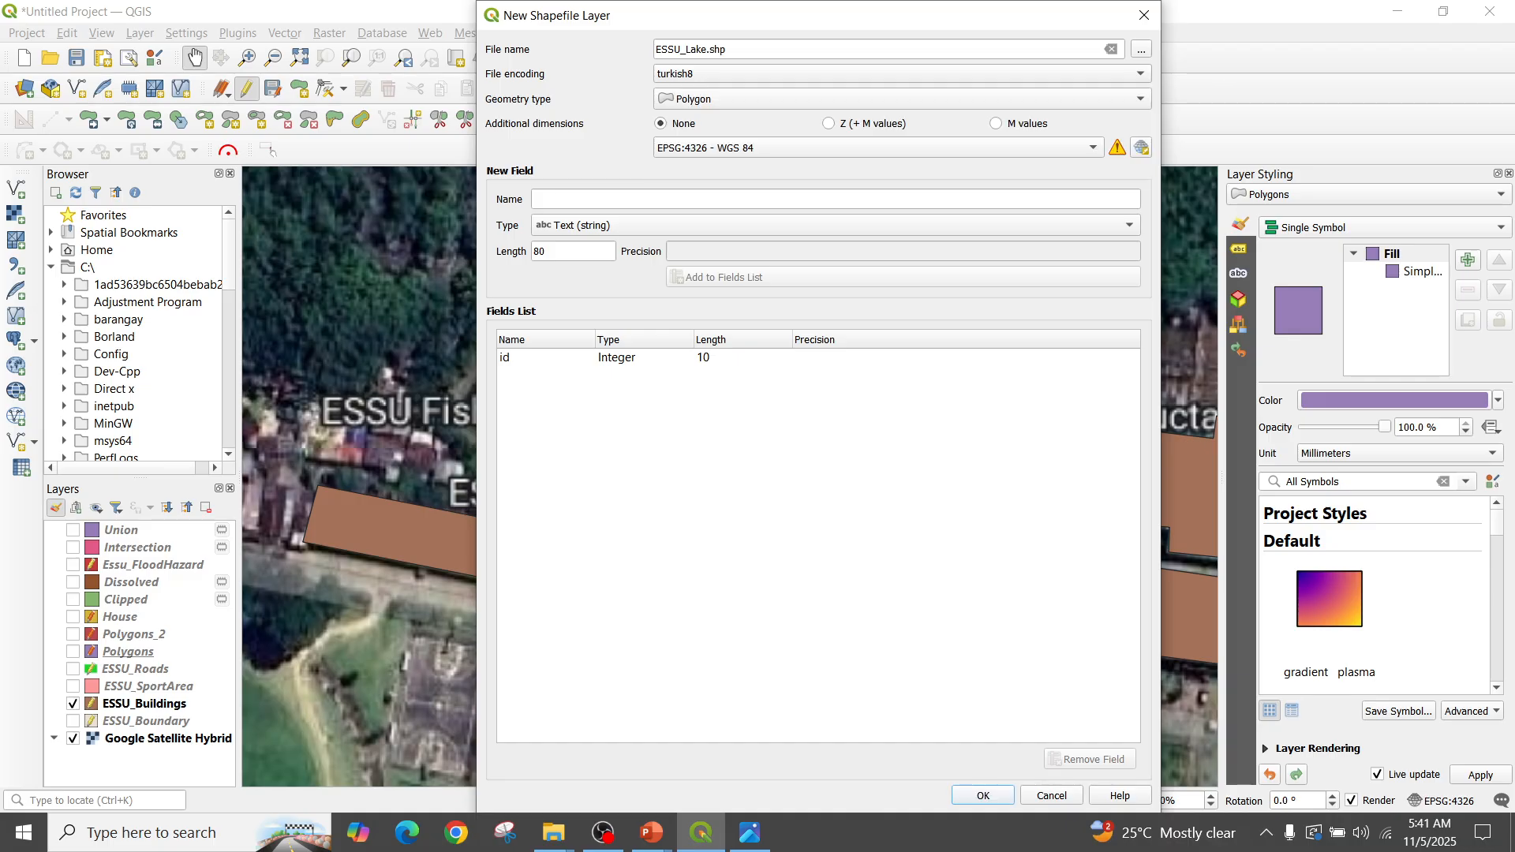
{"action": "type", "text": "Name"}
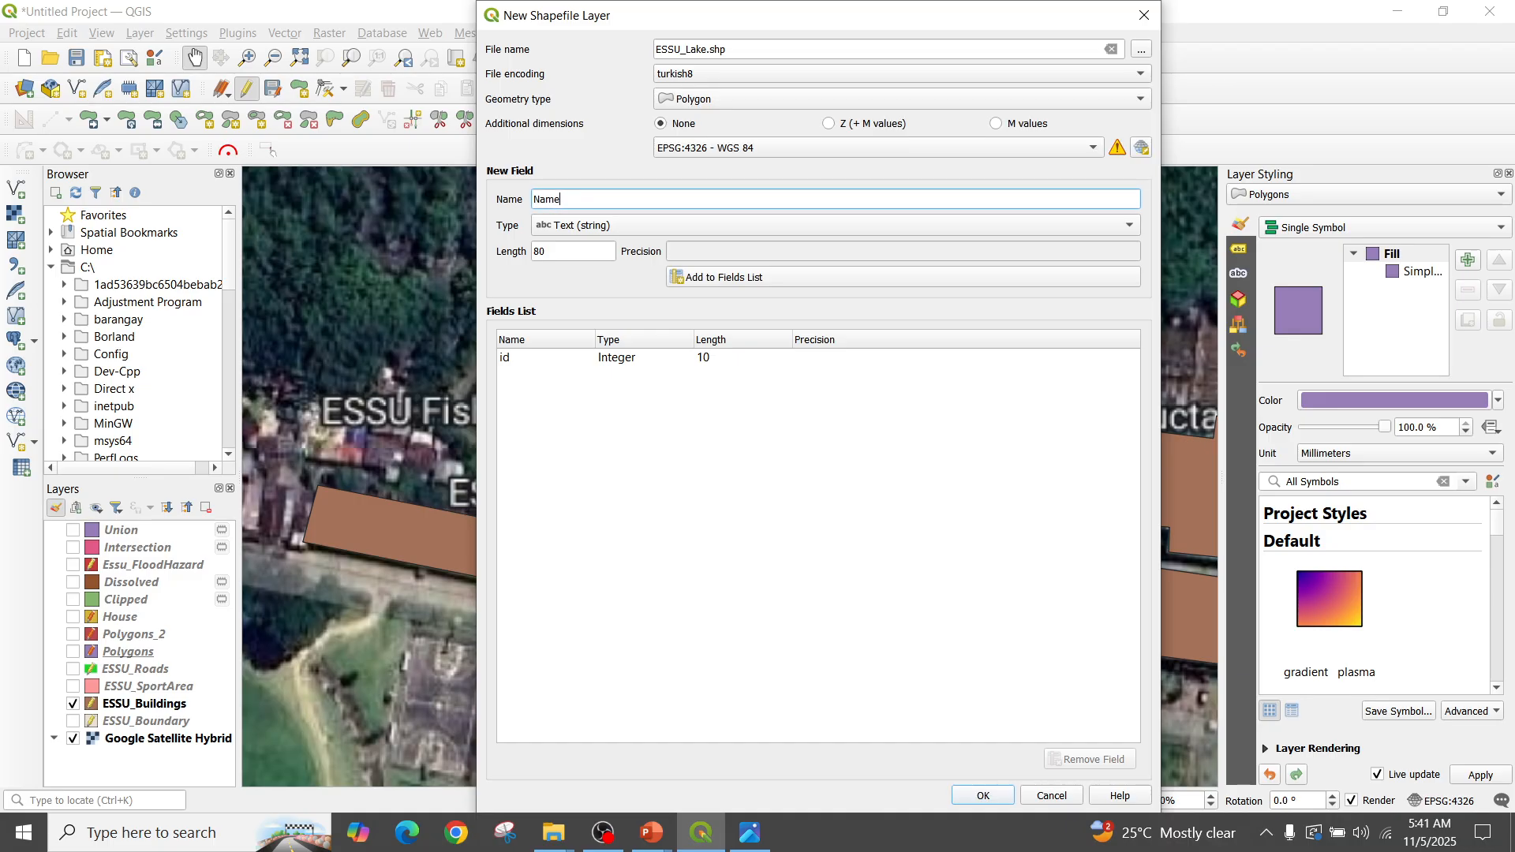
{"action": "key", "text": "Return"}
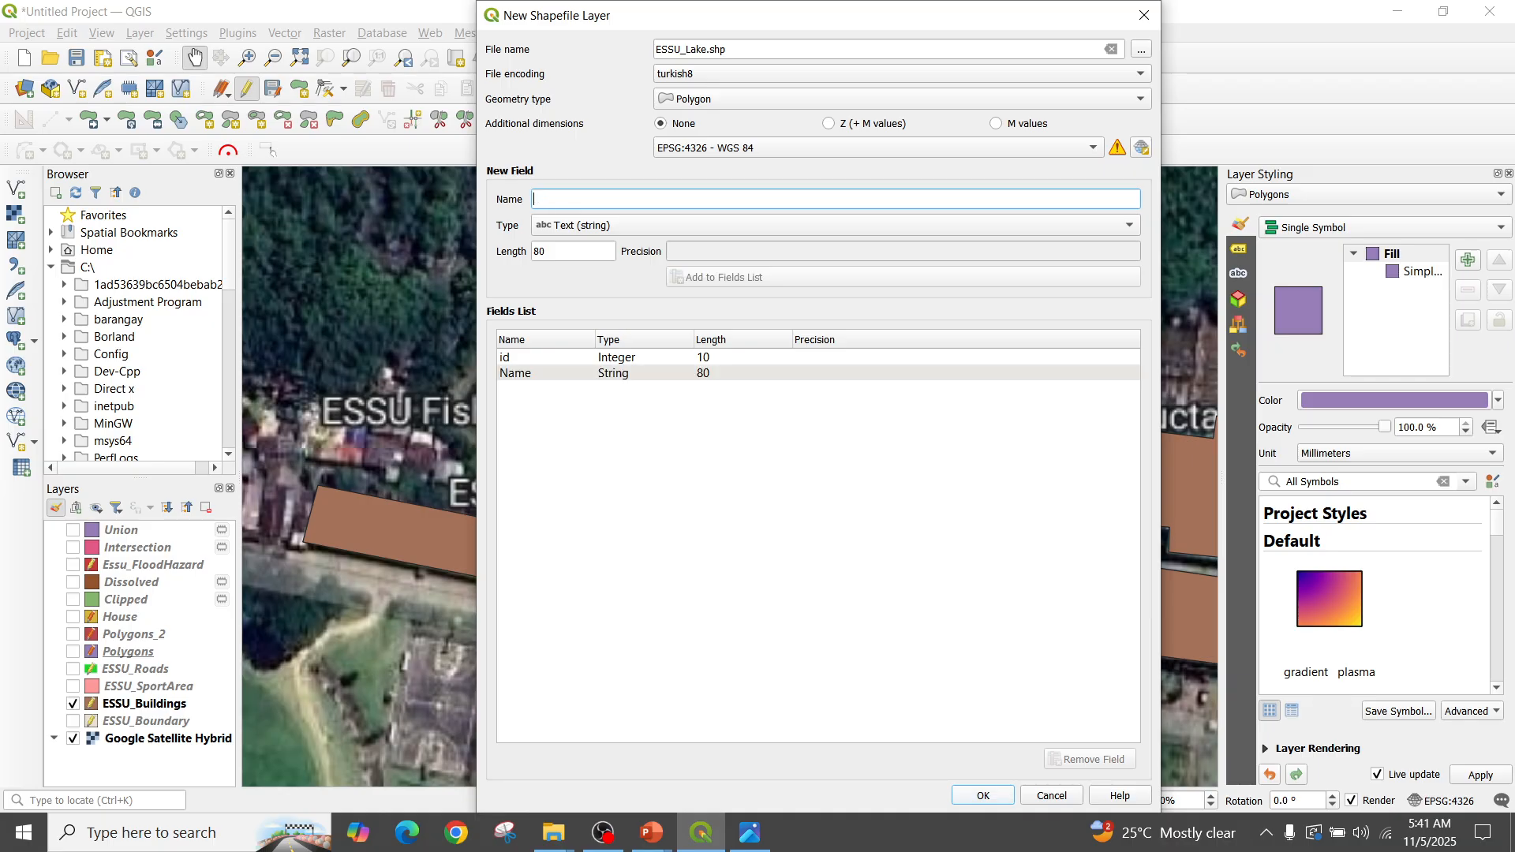
{"action": "key", "text": "Return"}
{"action": "key", "text": "y"}
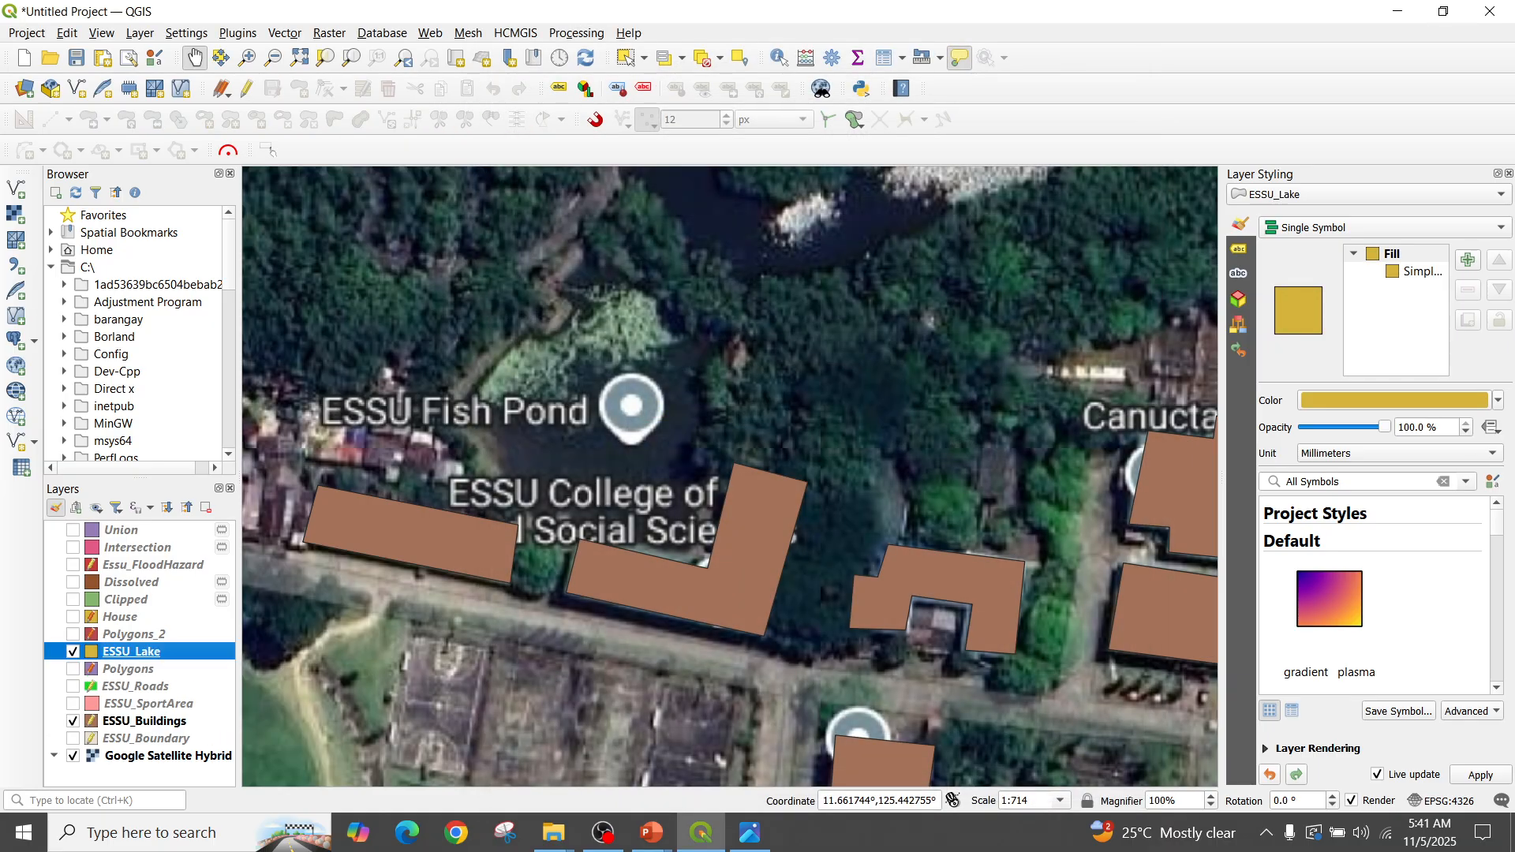
Digitize a polygon in ESSU_Lake around the ESSU Fish Pond, following its shoreline down to the buildings
{"action": "left_click", "coordinate": [247, 88]}
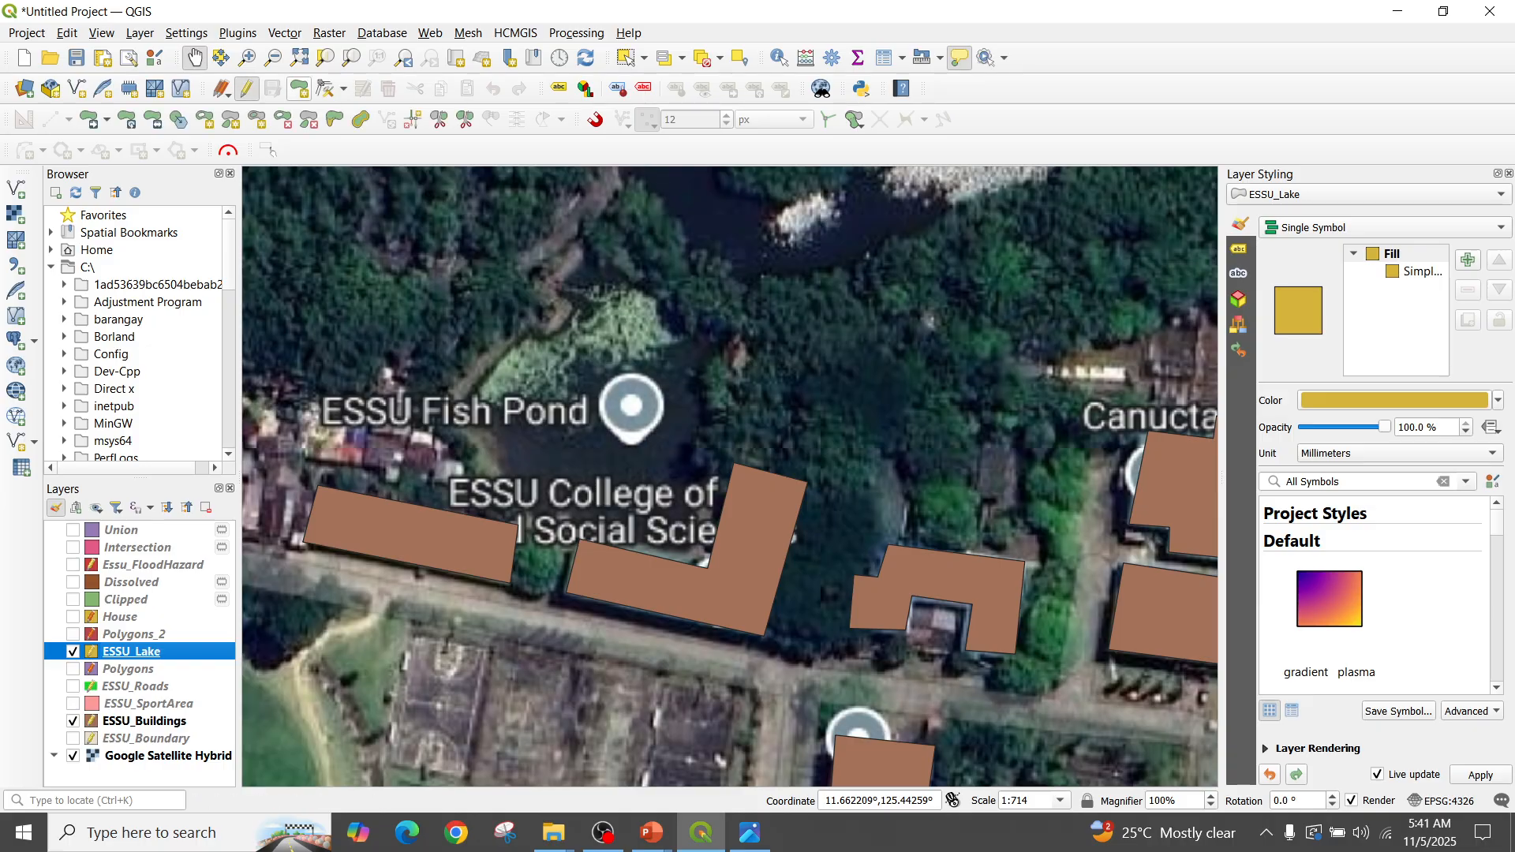
{"action": "left_click", "coordinate": [299, 87]}
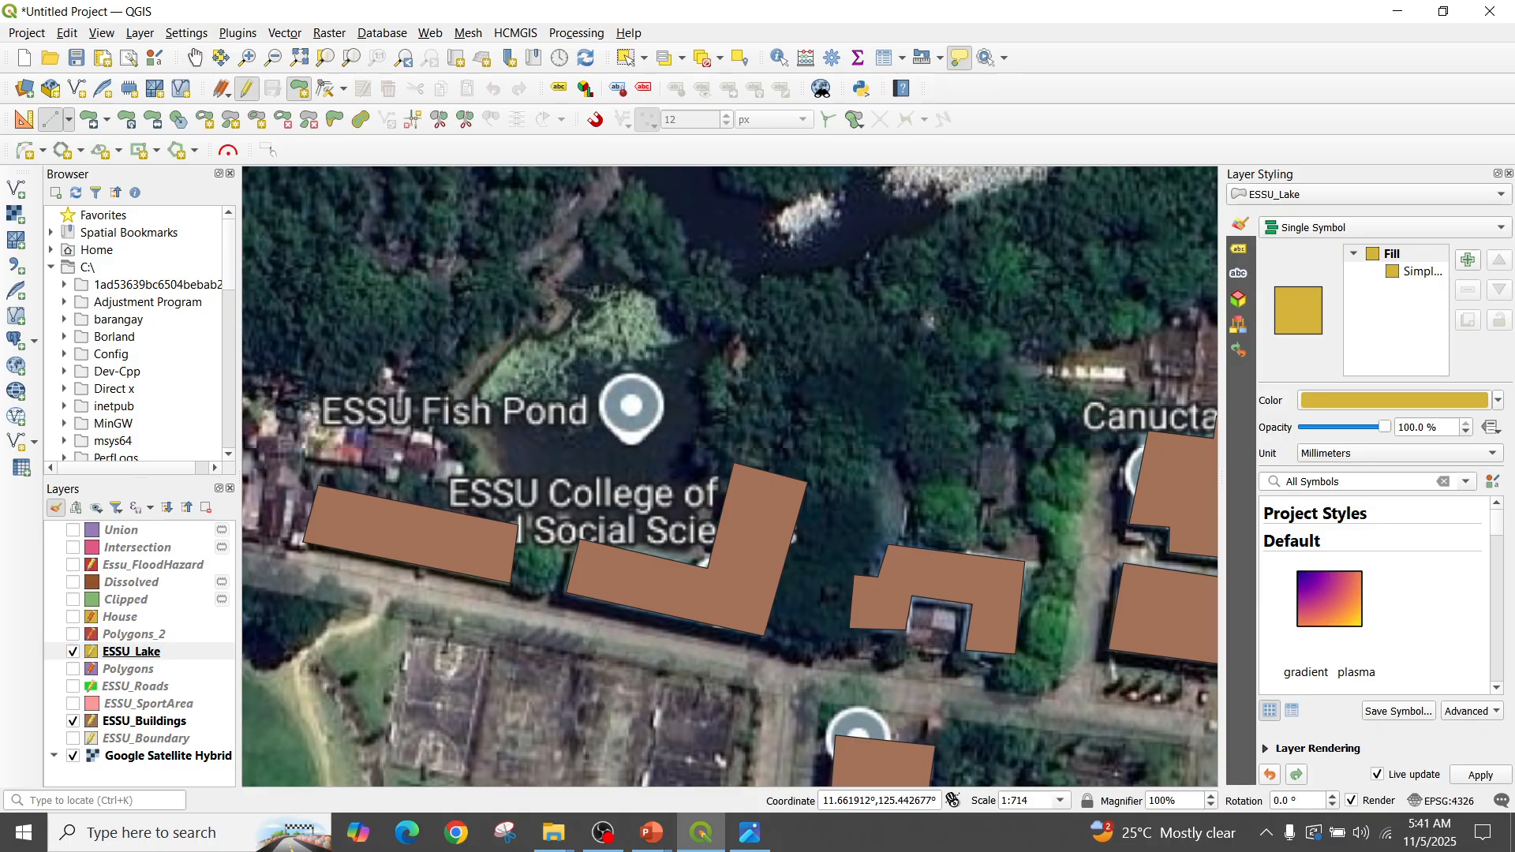
{"action": "left_click", "coordinate": [596, 239]}
{"action": "left_click", "coordinate": [662, 283]}
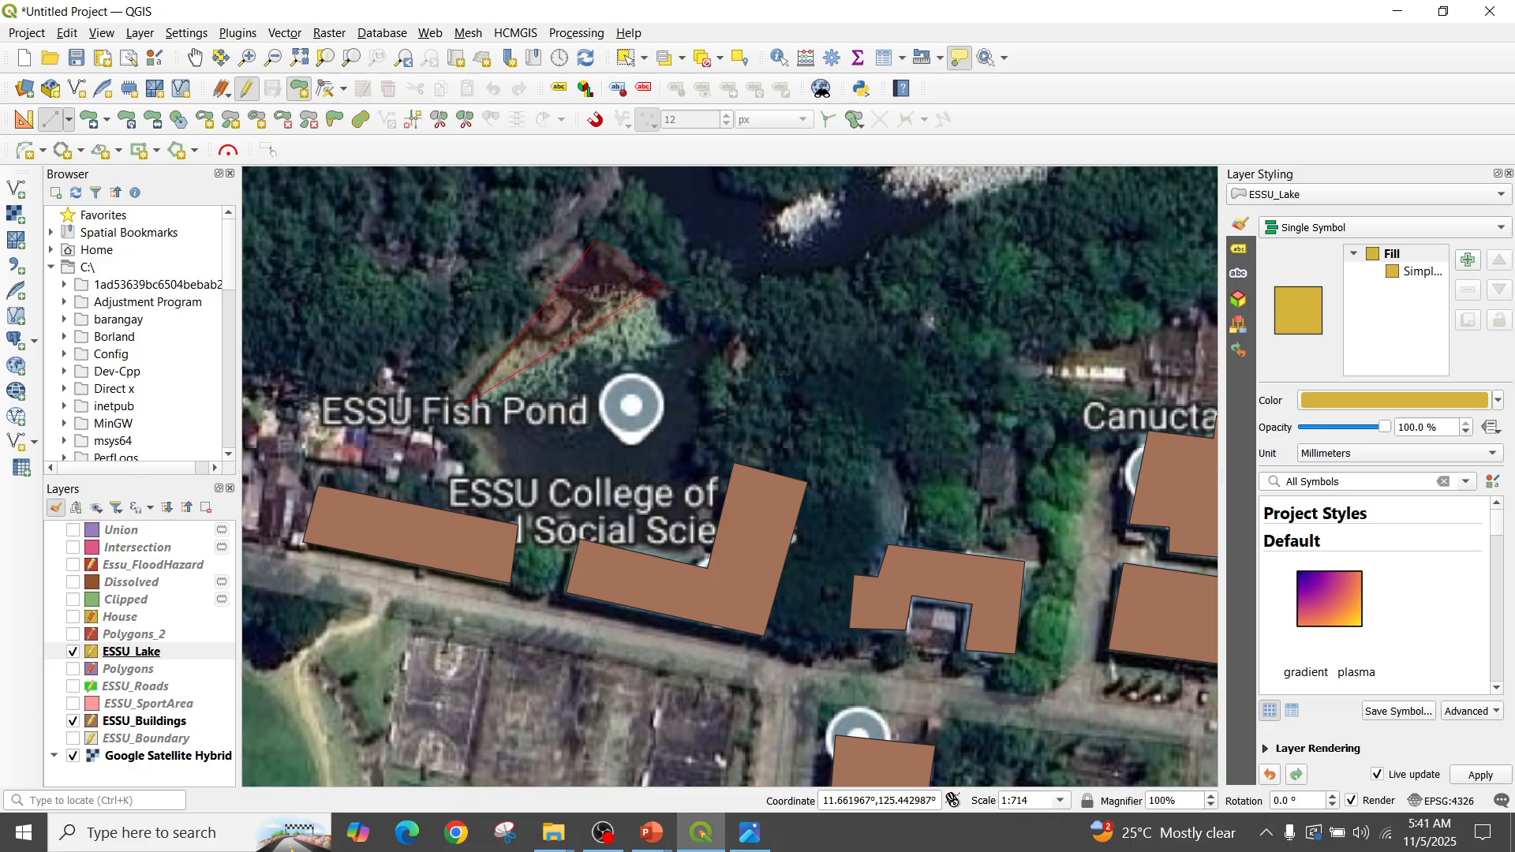
{"action": "left_click", "coordinate": [743, 305]}
{"action": "left_click", "coordinate": [752, 318]}
{"action": "left_click", "coordinate": [711, 376]}
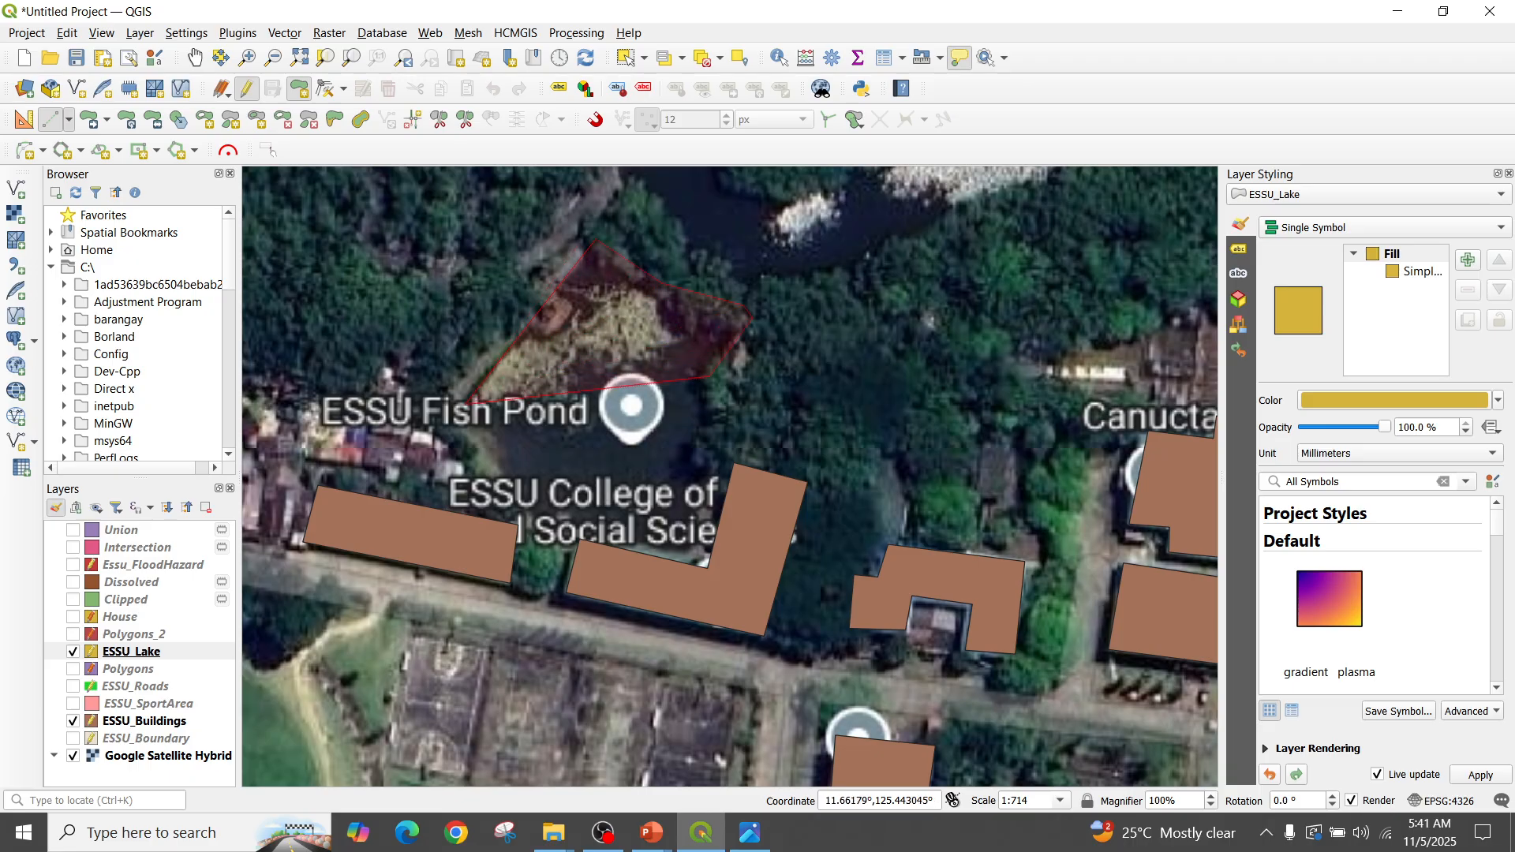
{"action": "left_click", "coordinate": [706, 408]}
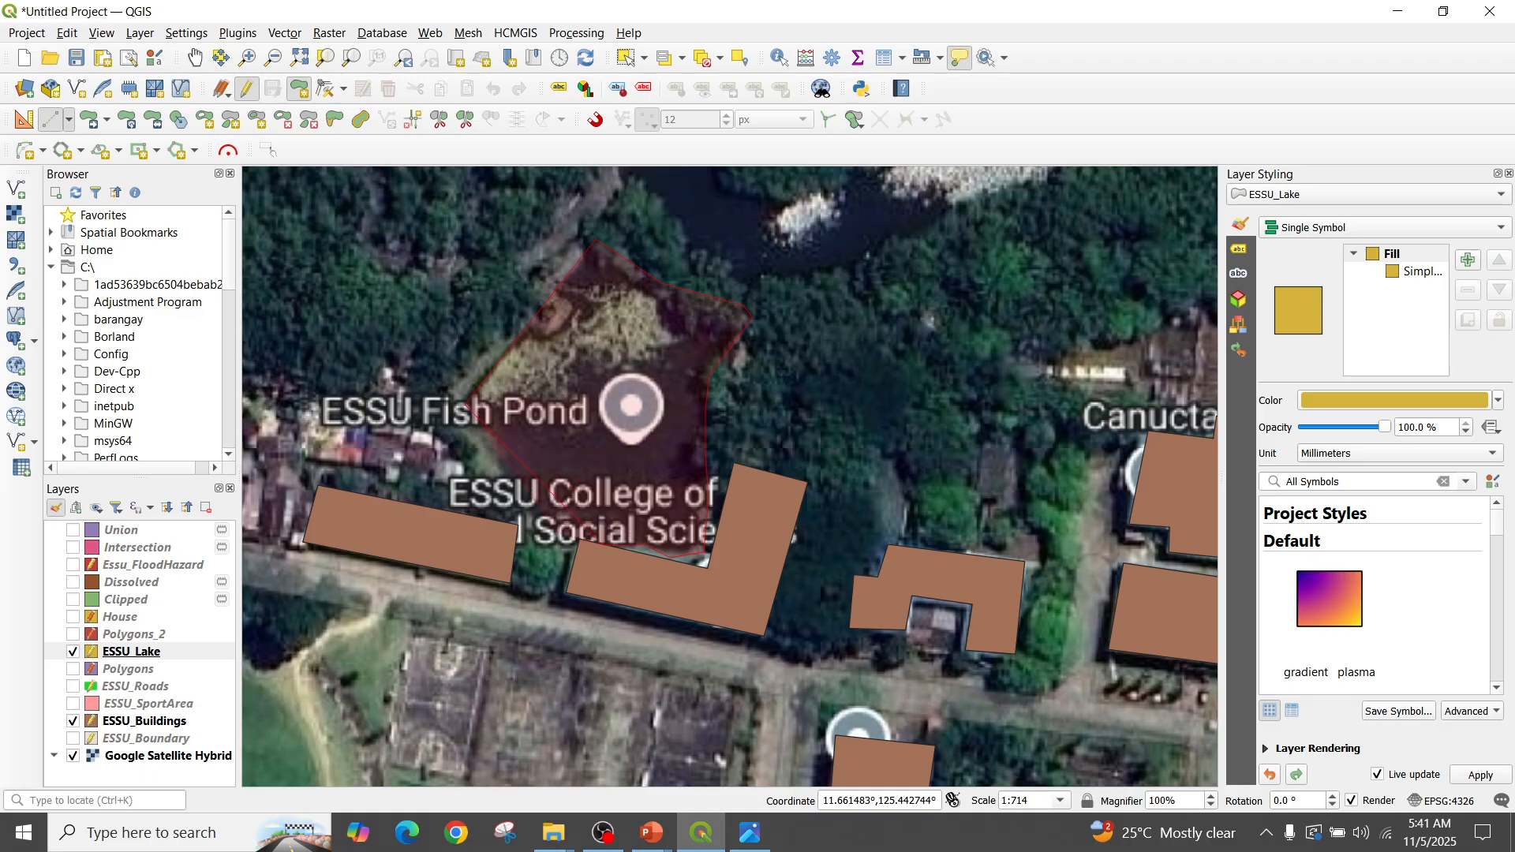
{"action": "right_click", "coordinate": [467, 405]}
Set the pond polygon's id to 2 and its Name to "Essu Fish Pond"
{"action": "type", "text": "2"}
{"action": "key", "text": "Tab"}
{"action": "type", "text": "Es"}
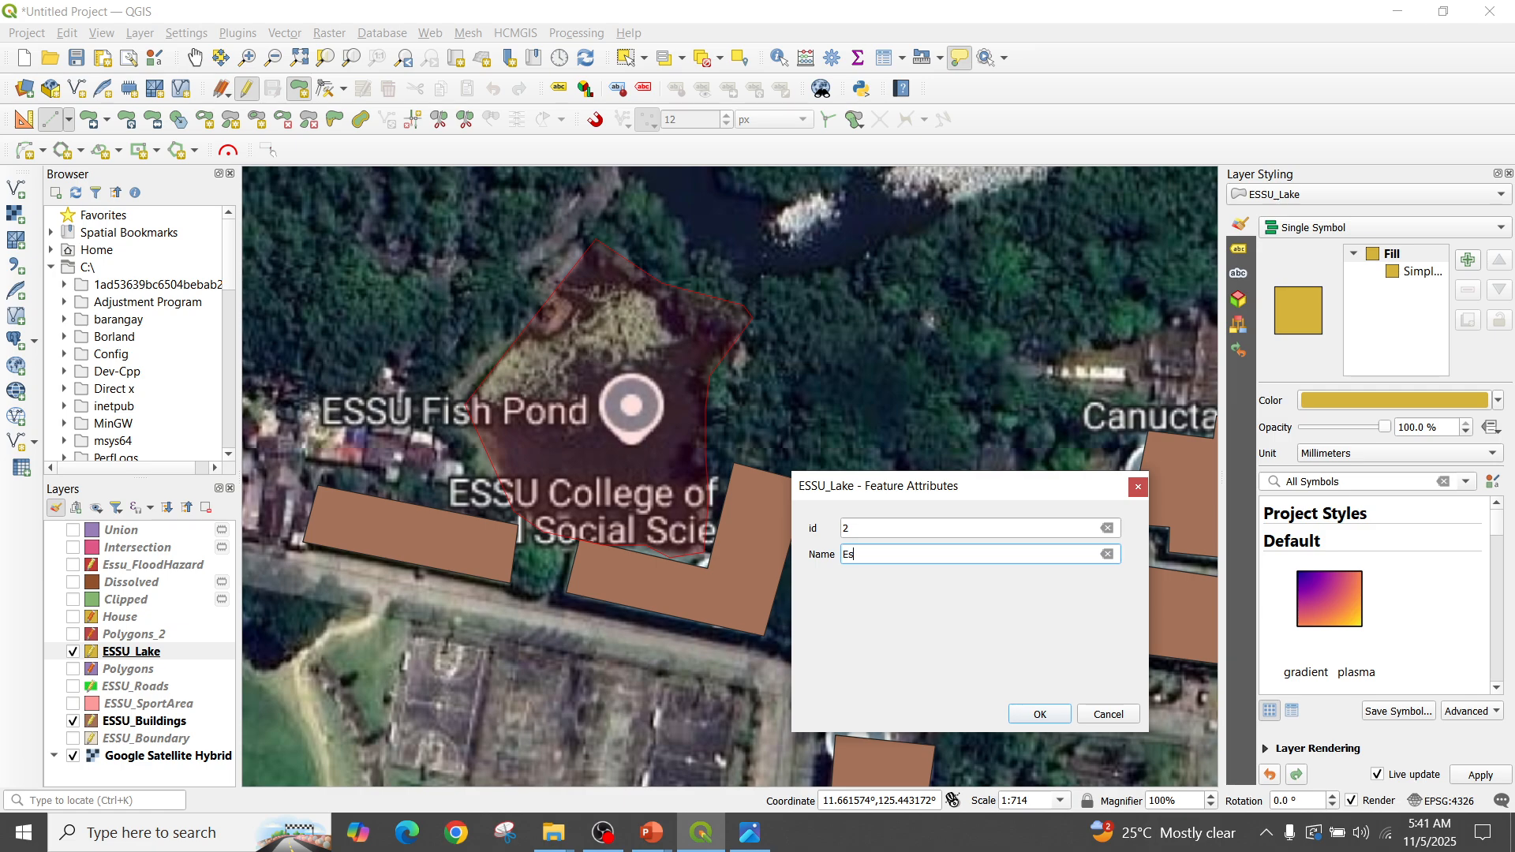
{"action": "type", "text": "su Fish Pond"}
{"action": "key", "text": "Return"}
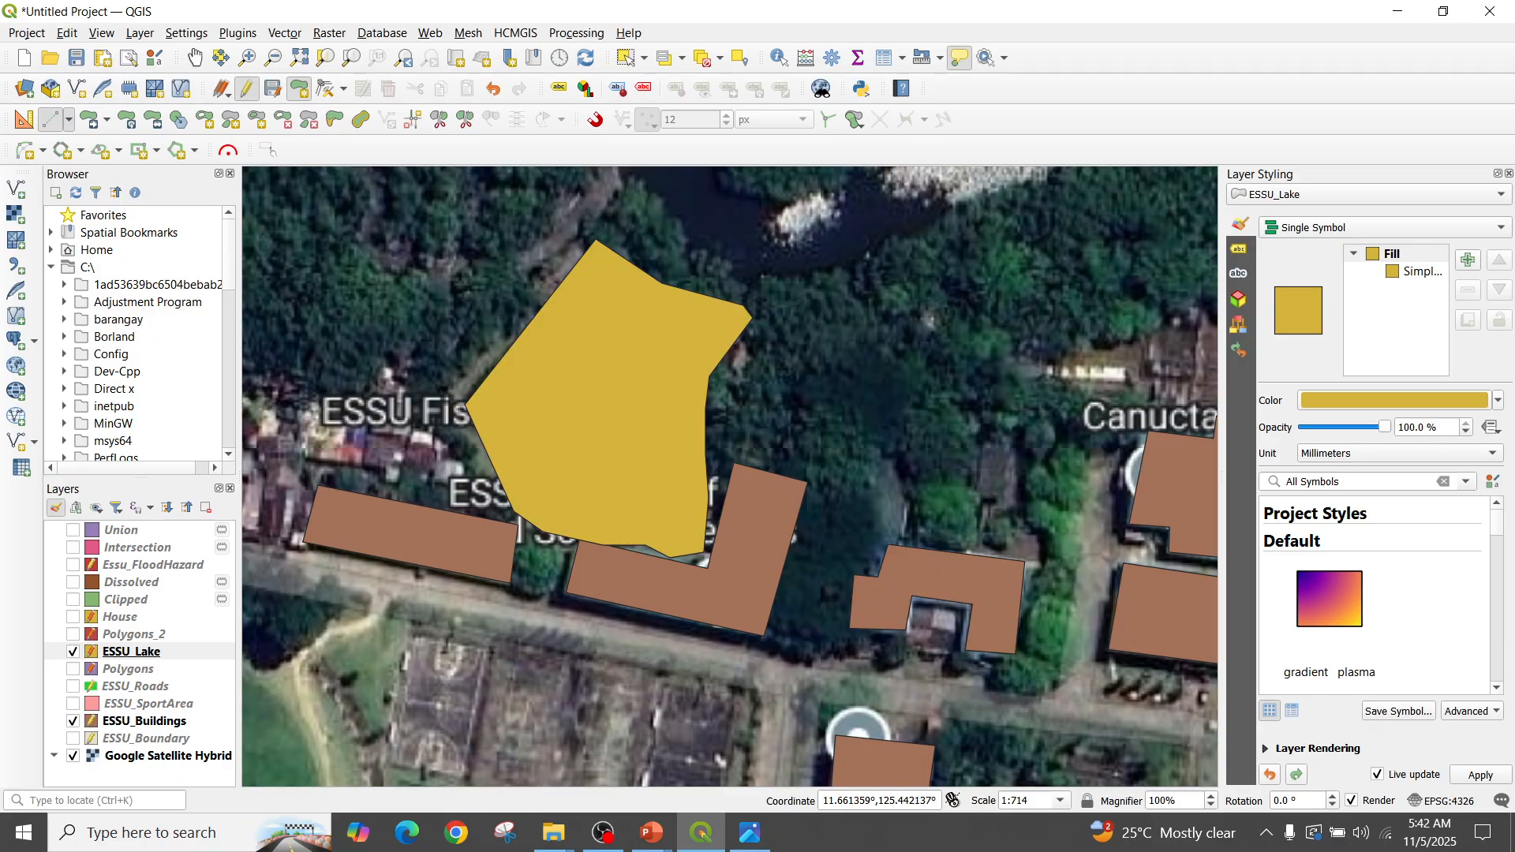
Show the ESSU_SportArea and ESSU_Roads layers, and place the hidden Polygons layer above ESSU_Lake in the layer order
{"action": "scroll", "coordinate": [746, 433], "scroll_direction": "down", "scroll_amount": 2}
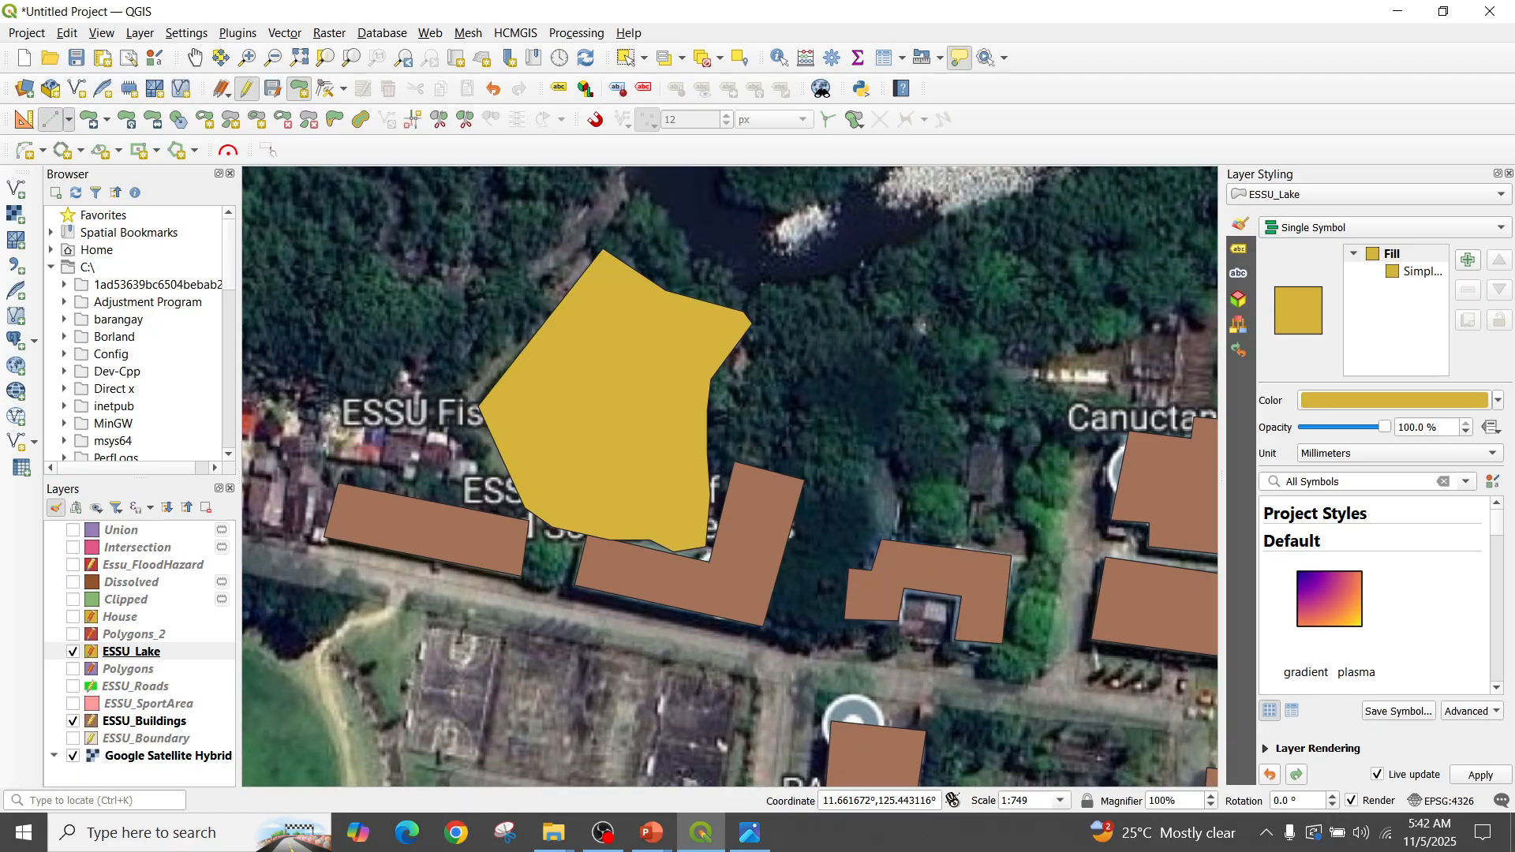
{"action": "scroll", "coordinate": [745, 434], "scroll_direction": "down", "scroll_amount": 1}
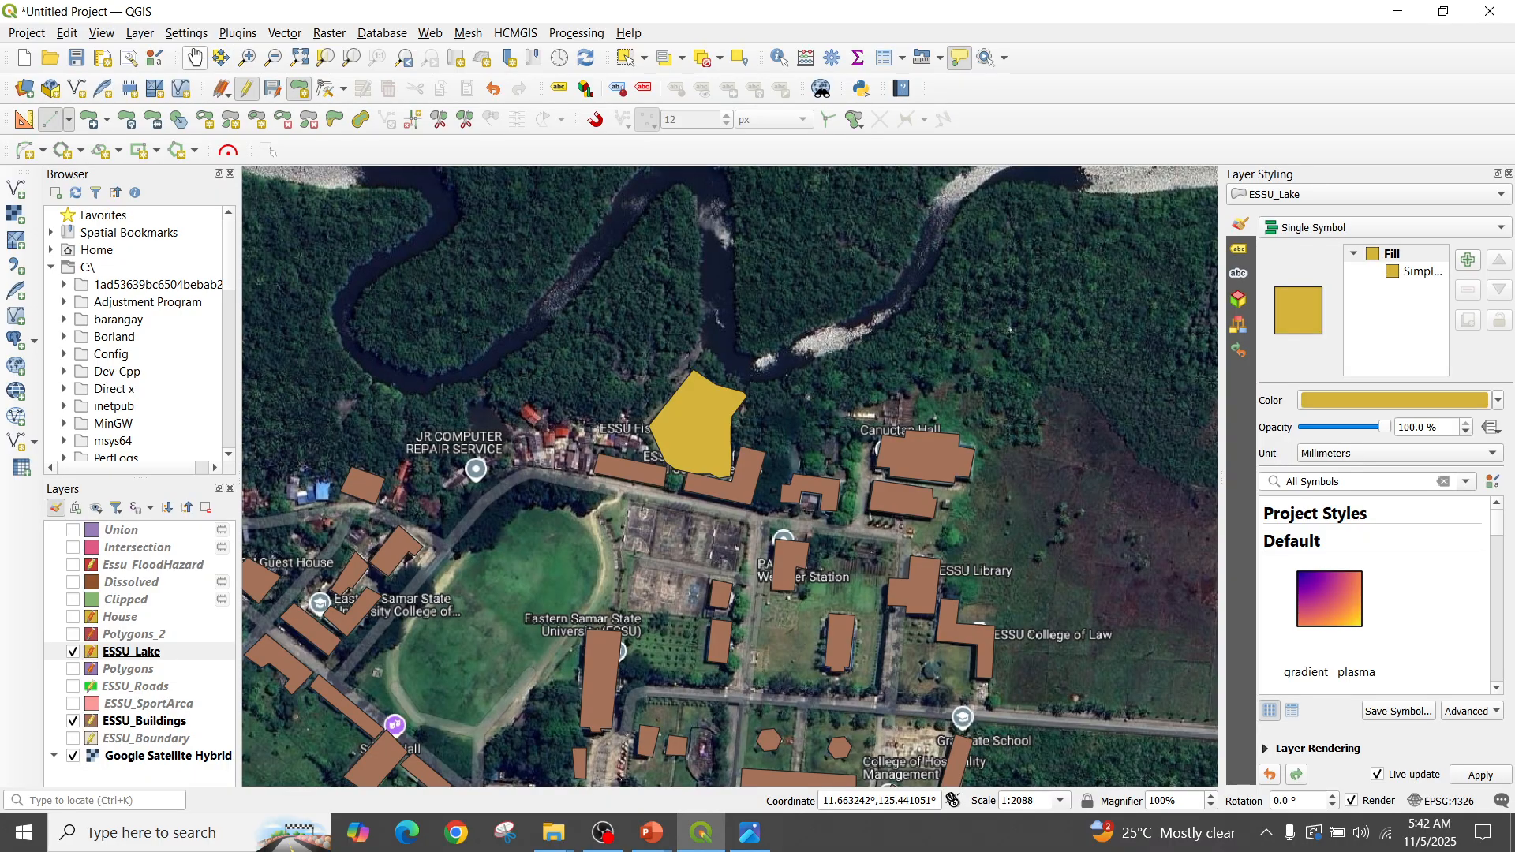
{"action": "left_click", "coordinate": [195, 58]}
{"action": "left_click_drag", "start_coordinate": [624, 556], "coordinate": [677, 328]}
{"action": "scroll", "coordinate": [677, 328], "scroll_direction": "up", "scroll_amount": 1}
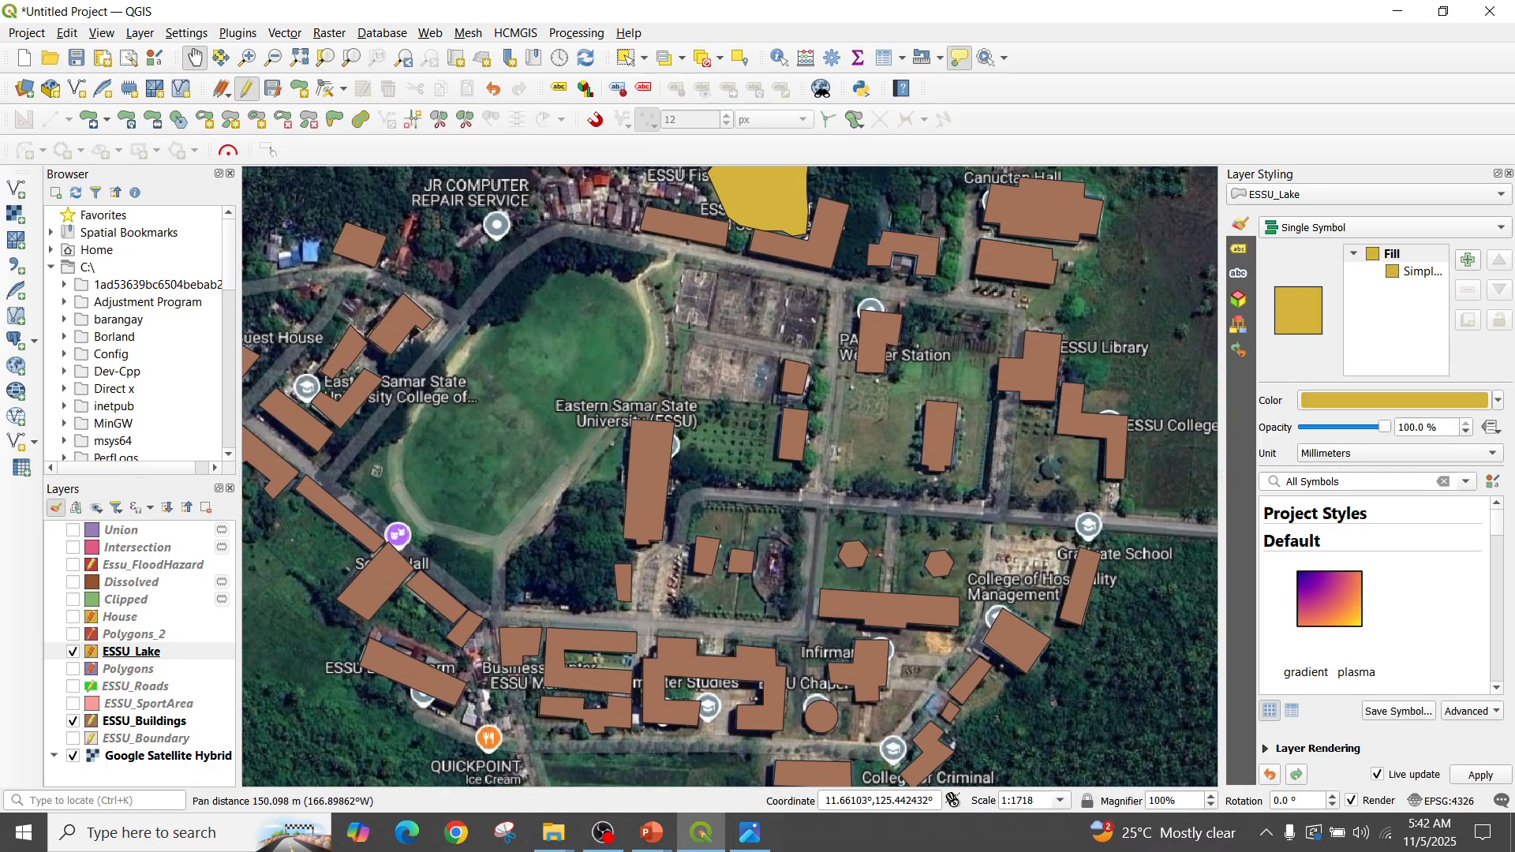
{"action": "left_click", "coordinate": [72, 704]}
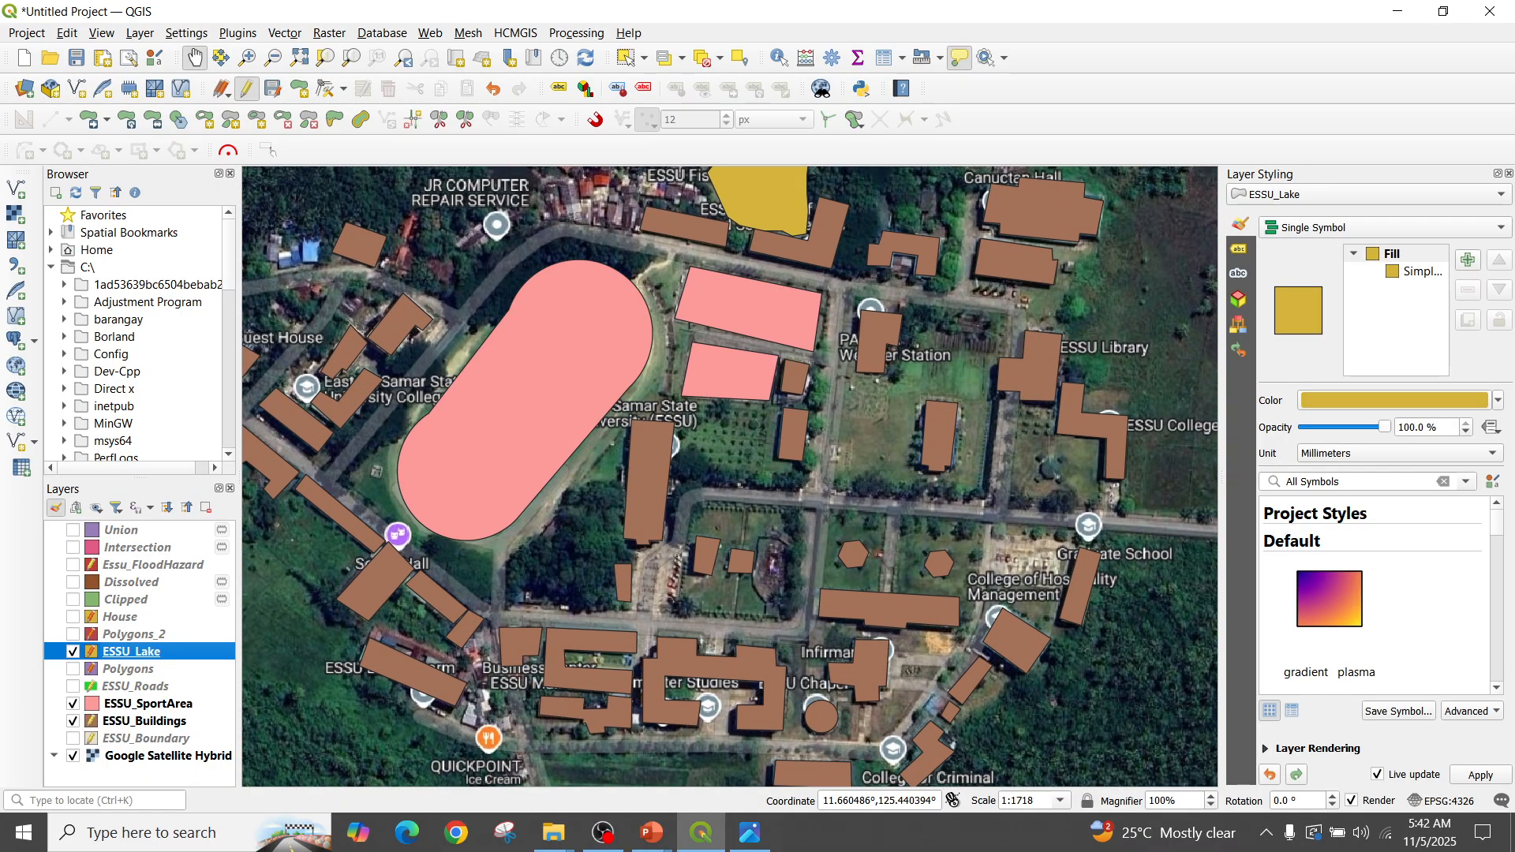
{"action": "left_click", "coordinate": [73, 686]}
{"action": "left_click", "coordinate": [73, 669]}
{"action": "left_click_drag", "start_coordinate": [552, 371], "coordinate": [561, 562]}
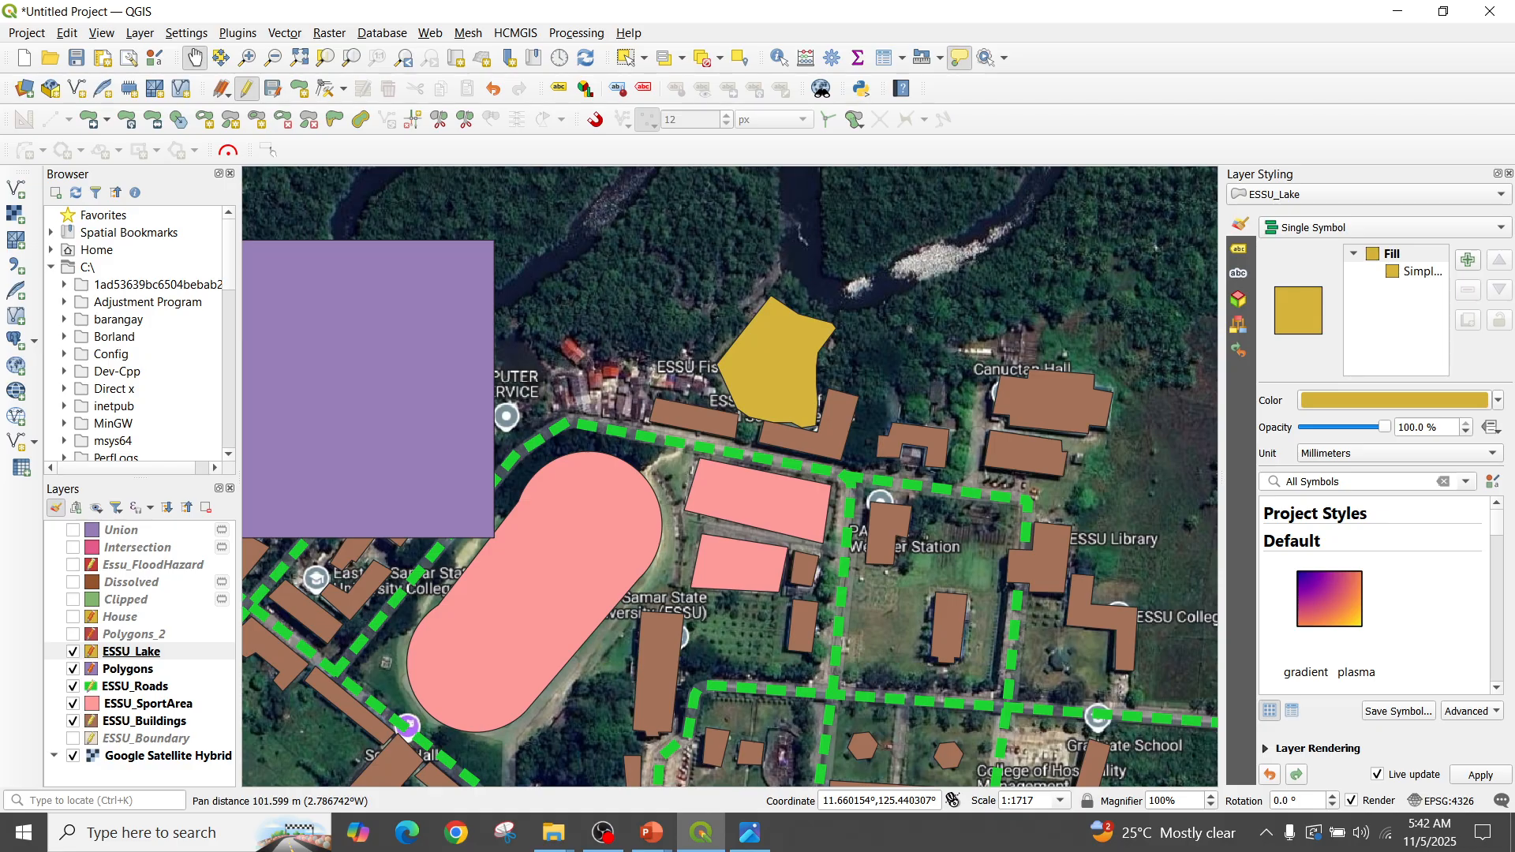
{"action": "left_click", "coordinate": [73, 669]}
{"action": "left_click_drag", "start_coordinate": [128, 669], "coordinate": [129, 644]}
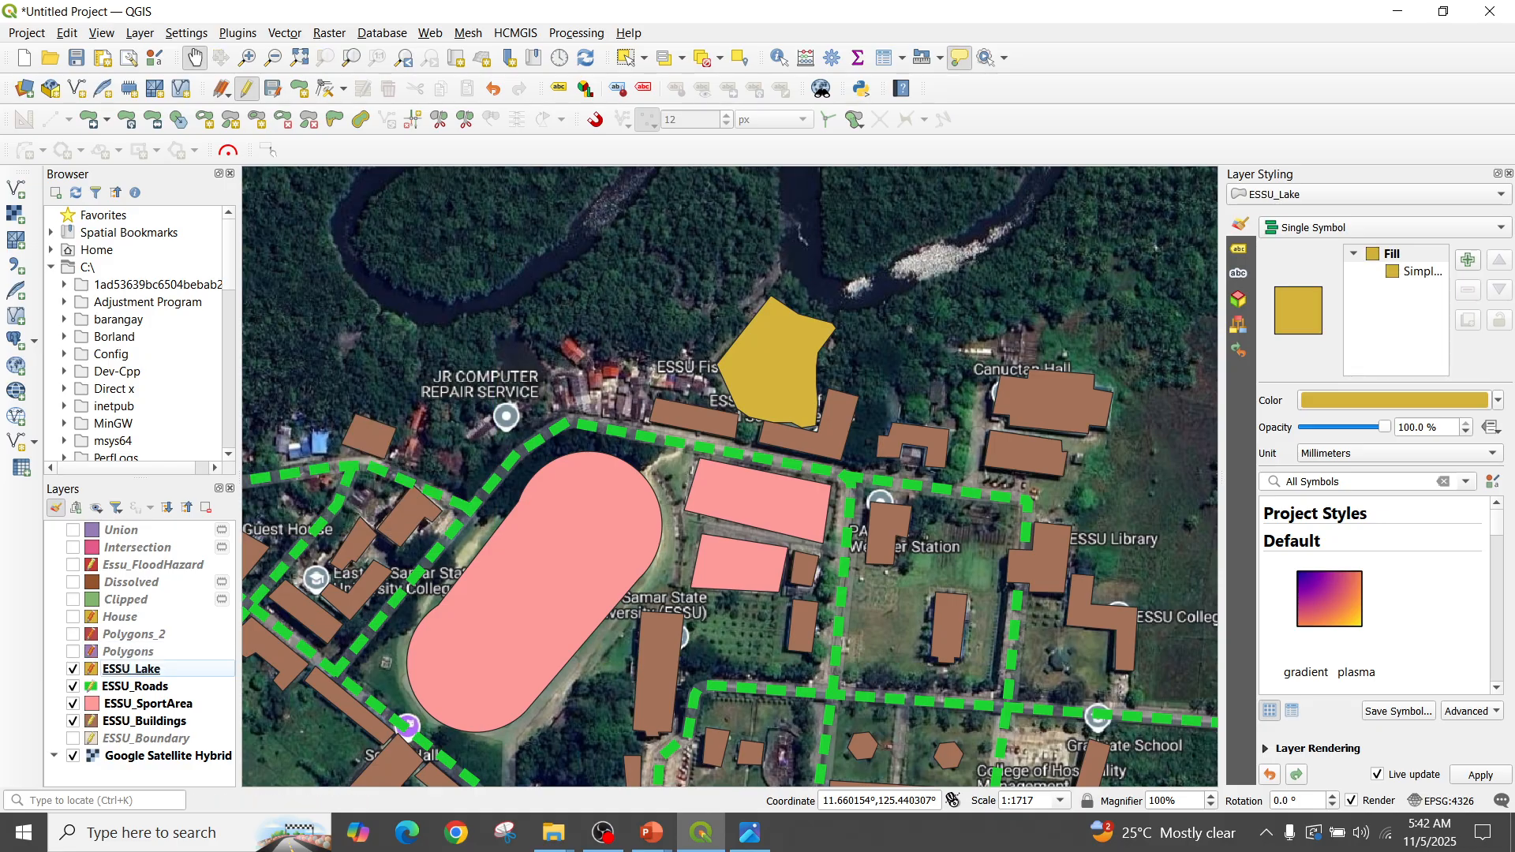
{"action": "left_click_drag", "start_coordinate": [789, 409], "coordinate": [760, 143]}
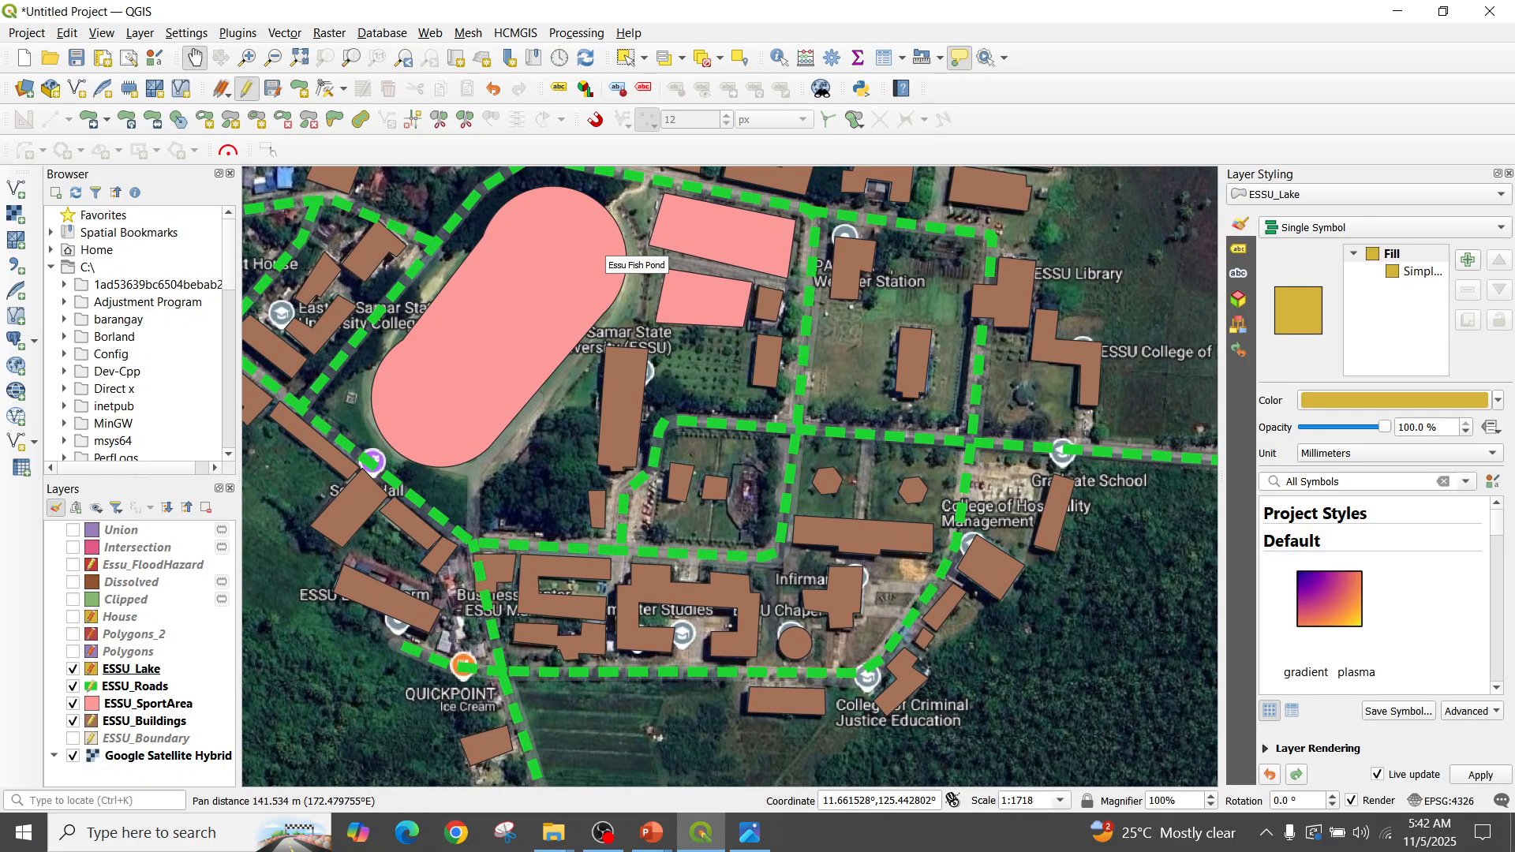
Switch to the PowerPoint slide show and review the purpose, input and overlay layers, and steps of the Difference example
{"action": "key", "text": "alt+Tab"}
{"action": "key", "text": "alt+Tab"}
{"action": "key", "text": "alt+Tab"}
{"action": "key", "text": "alt+Tab"}
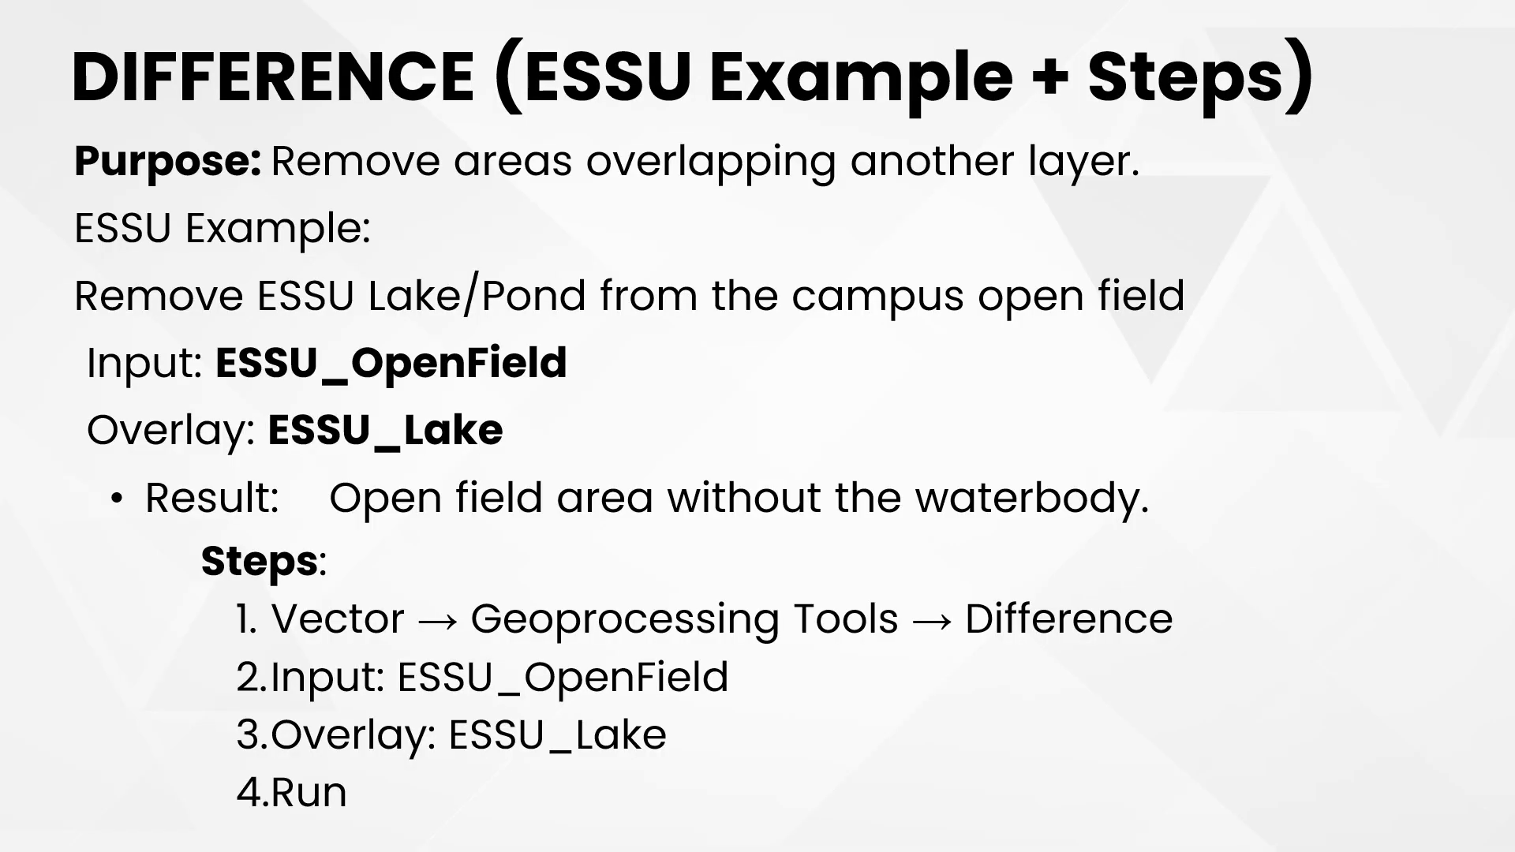
{"action": "key", "text": "alt+Tab"}
{"action": "key", "text": "alt+Tab"}
{"action": "key", "text": "alt+Tab"}
{"action": "key", "text": "alt+Tab"}
{"action": "key", "text": "alt+Tab"}
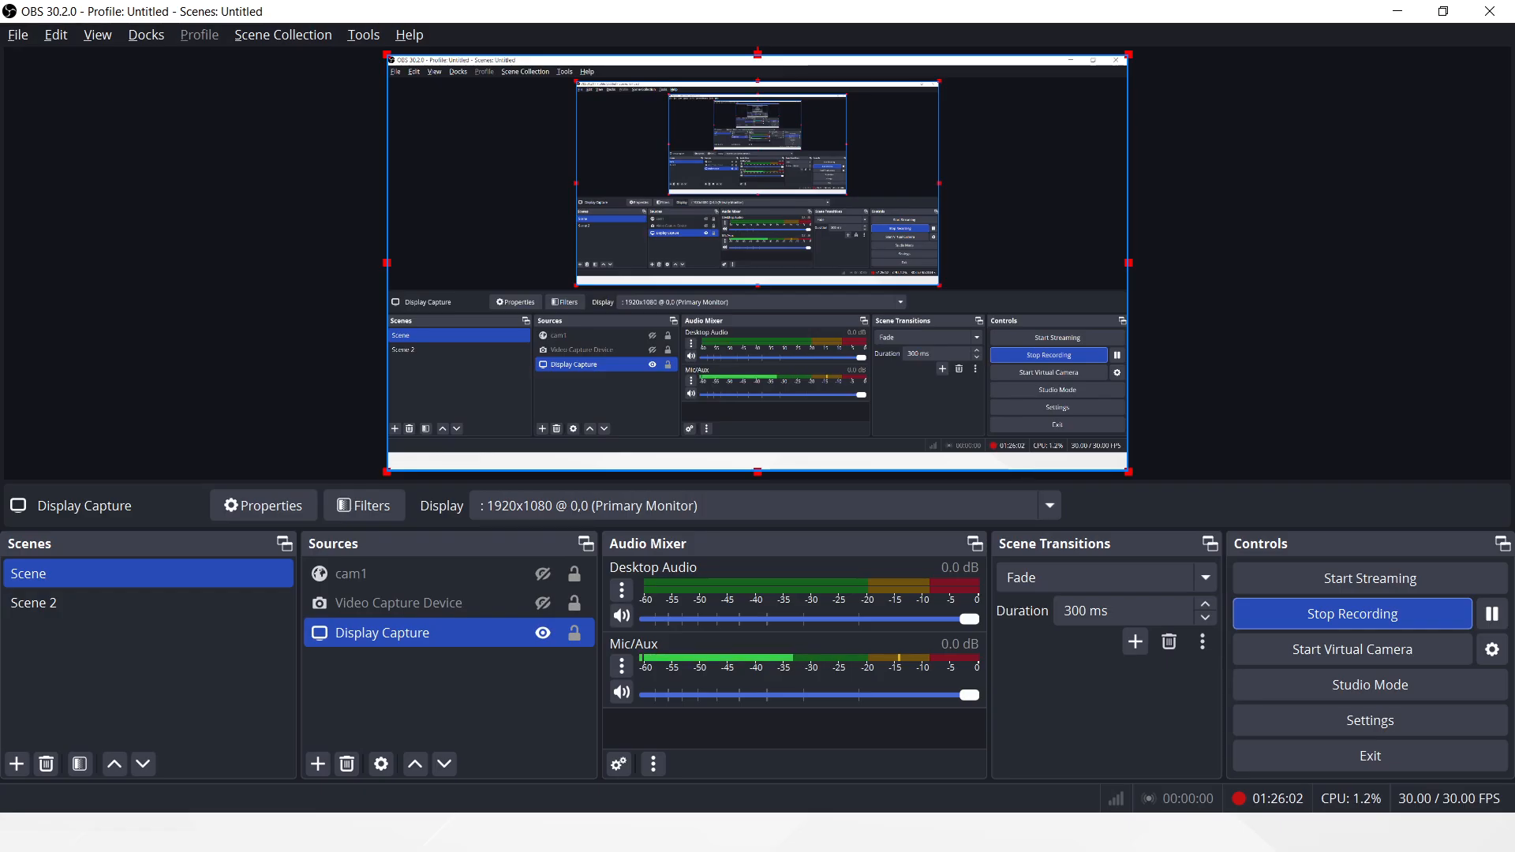
{"action": "key", "text": "alt+Tab"}
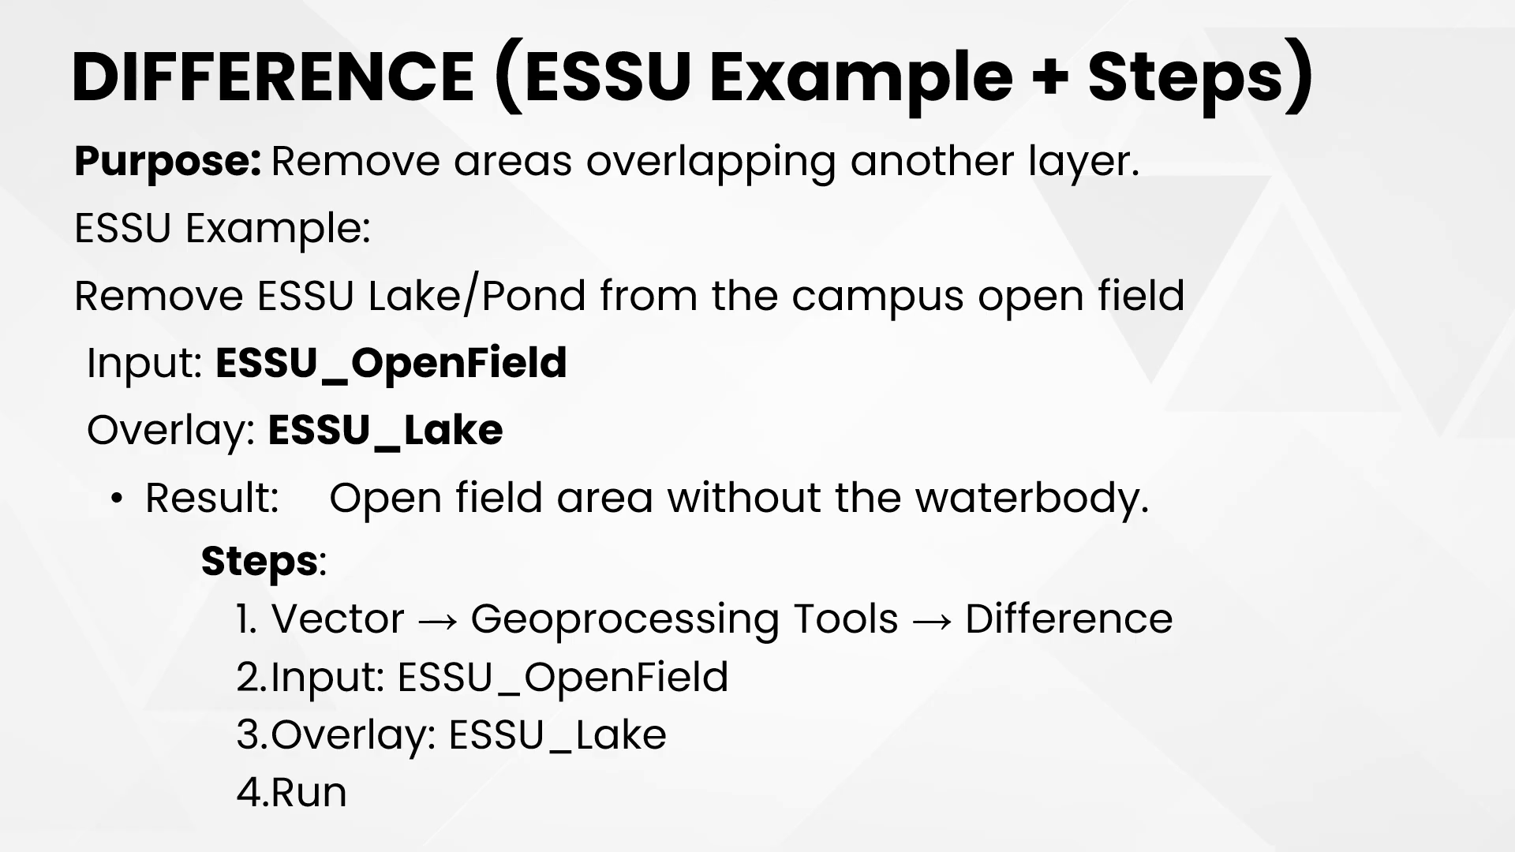
Switch back to QGIS and show the ESSU_Boundary layer beneath the campus layers
{"action": "key", "text": "alt+Tab"}
{"action": "key", "text": "alt+Tab"}
{"action": "key", "text": "alt+Tab"}
{"action": "key", "text": "alt+Tab"}
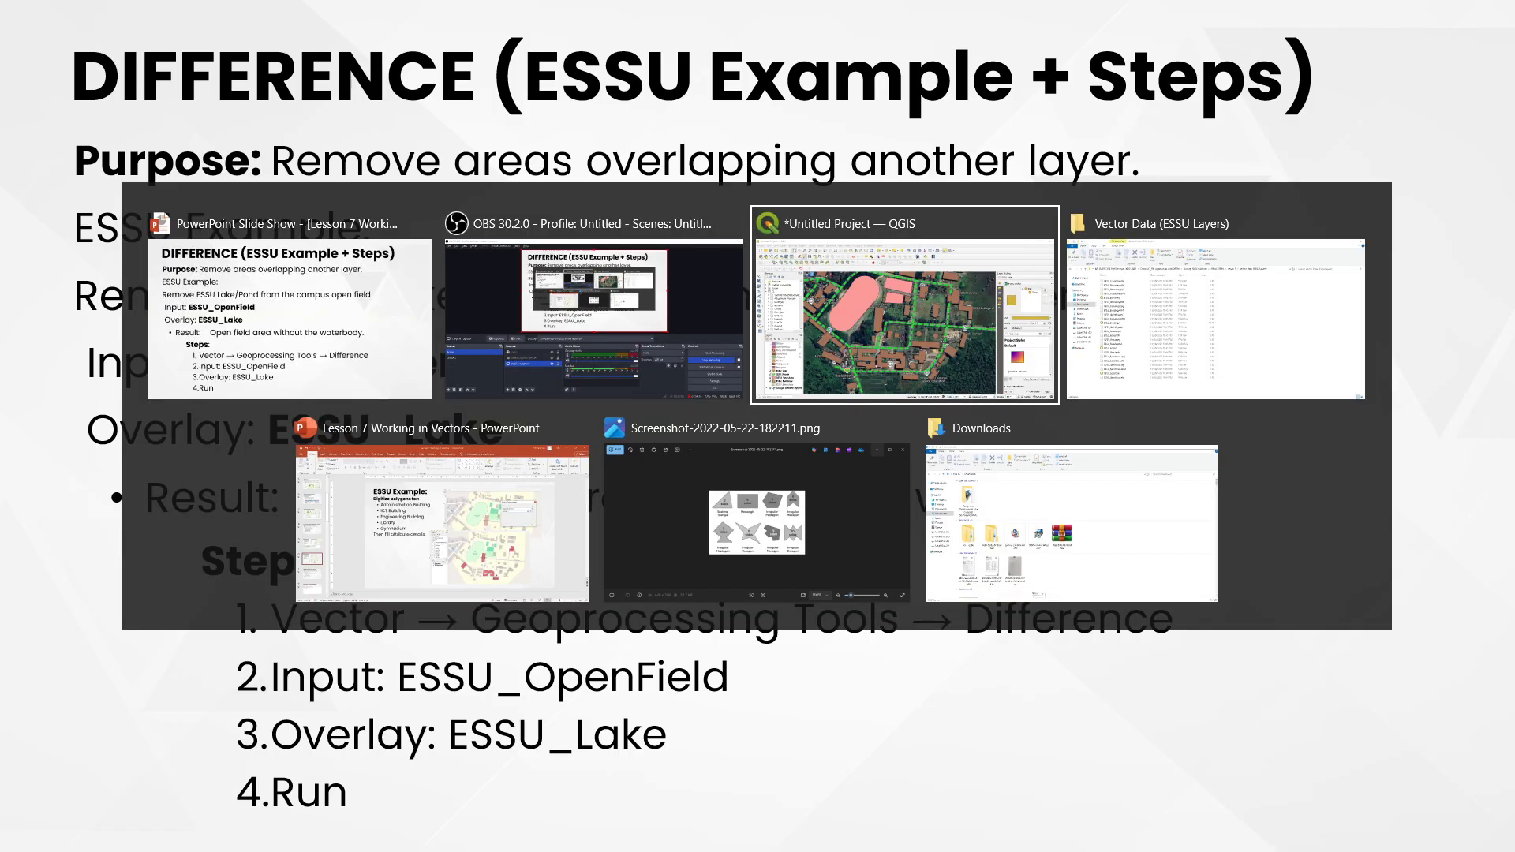
{"action": "left_click_drag", "start_coordinate": [742, 347], "coordinate": [625, 638]}
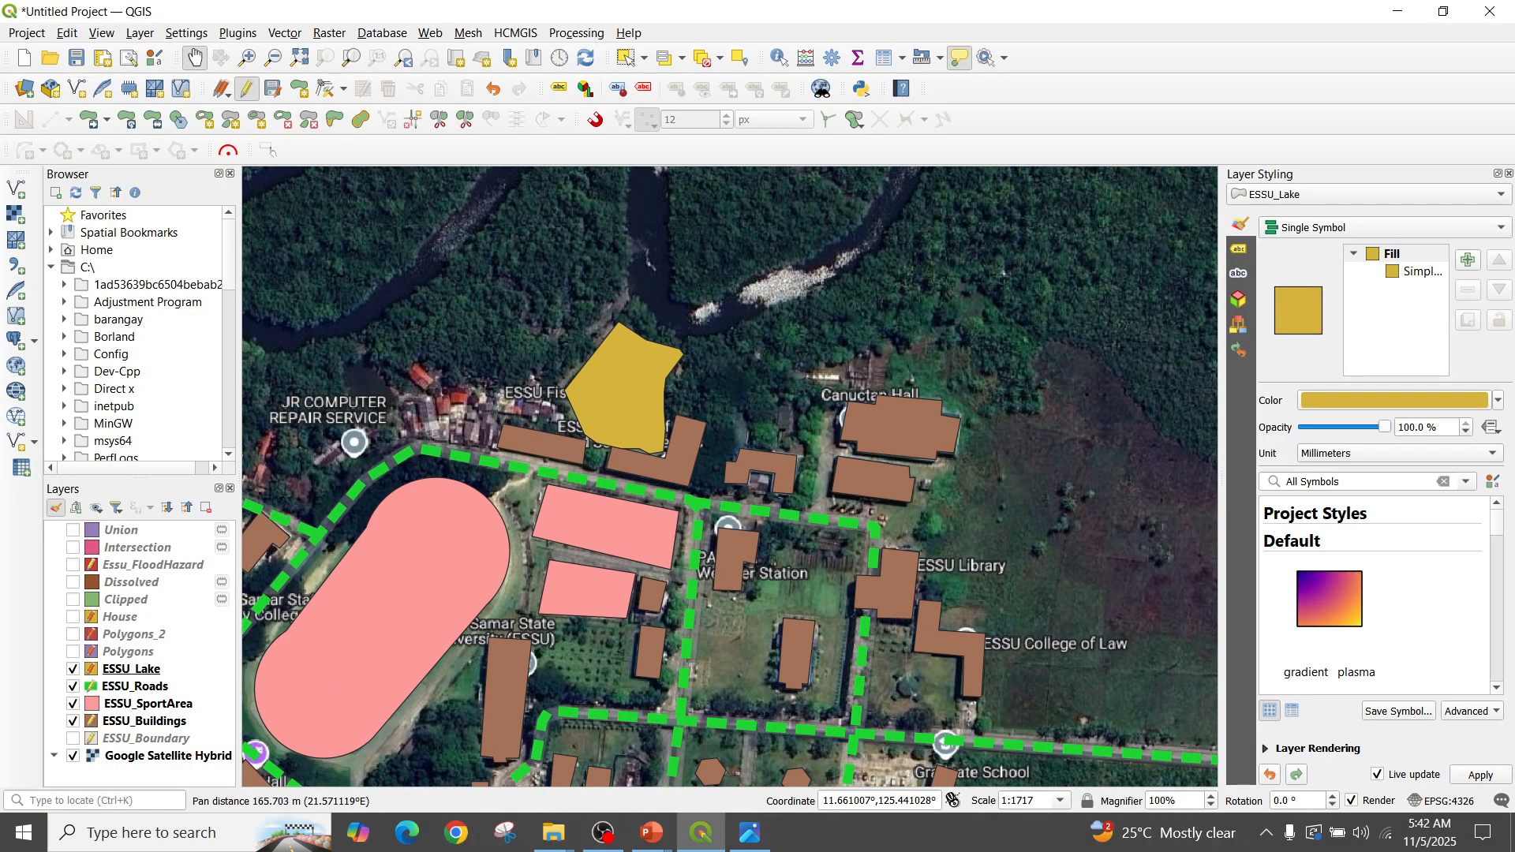
{"action": "left_click", "coordinate": [73, 738]}
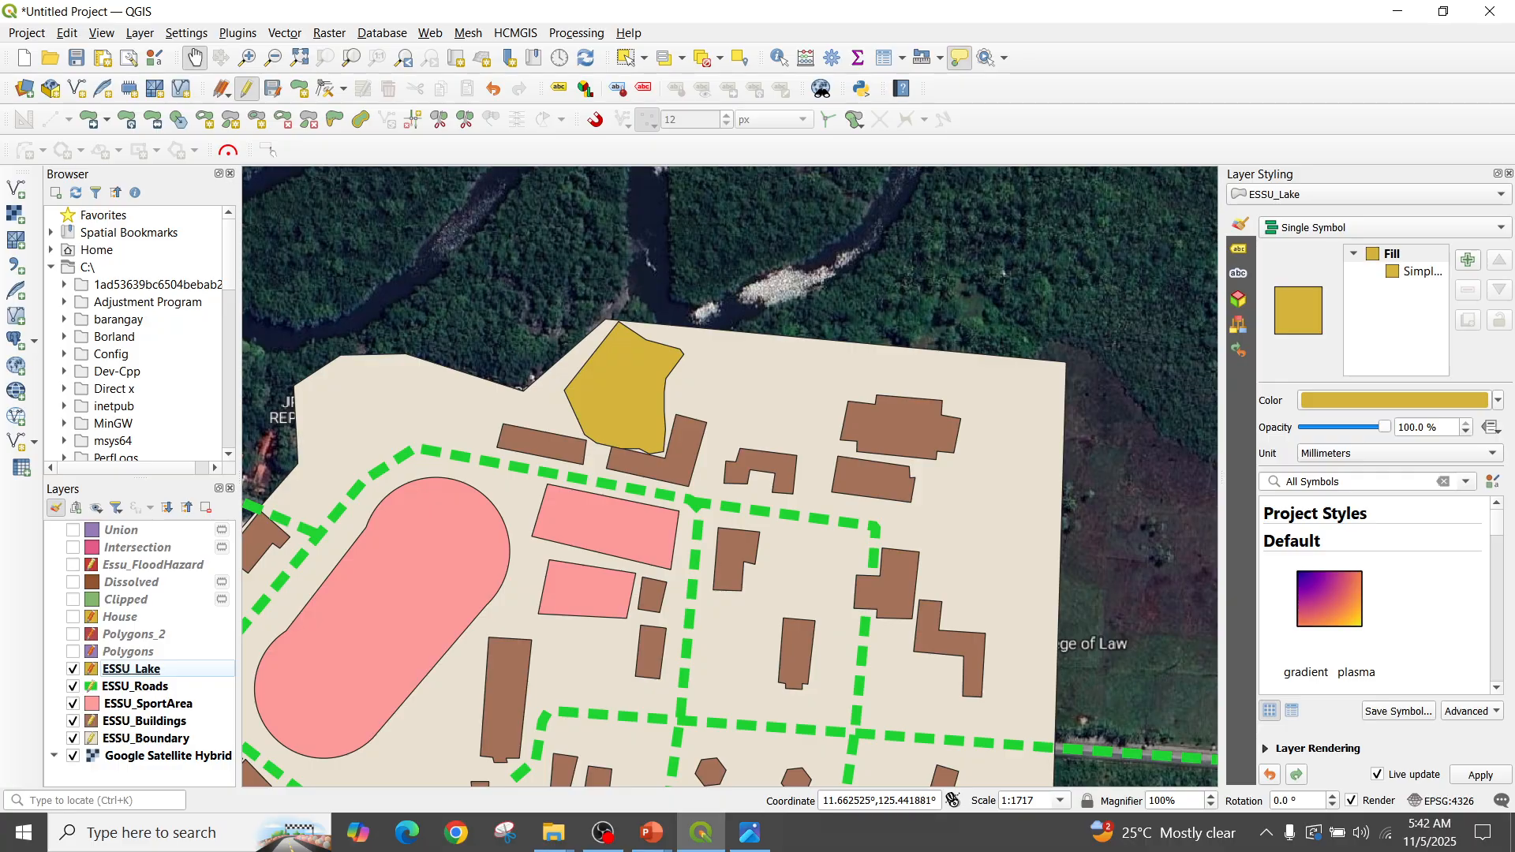
Run the Difference tool with ESSU_Boundary as the input layer and ESSU_Lake as the overlay layer, output to a temporary layer
{"action": "left_click", "coordinate": [285, 32]}
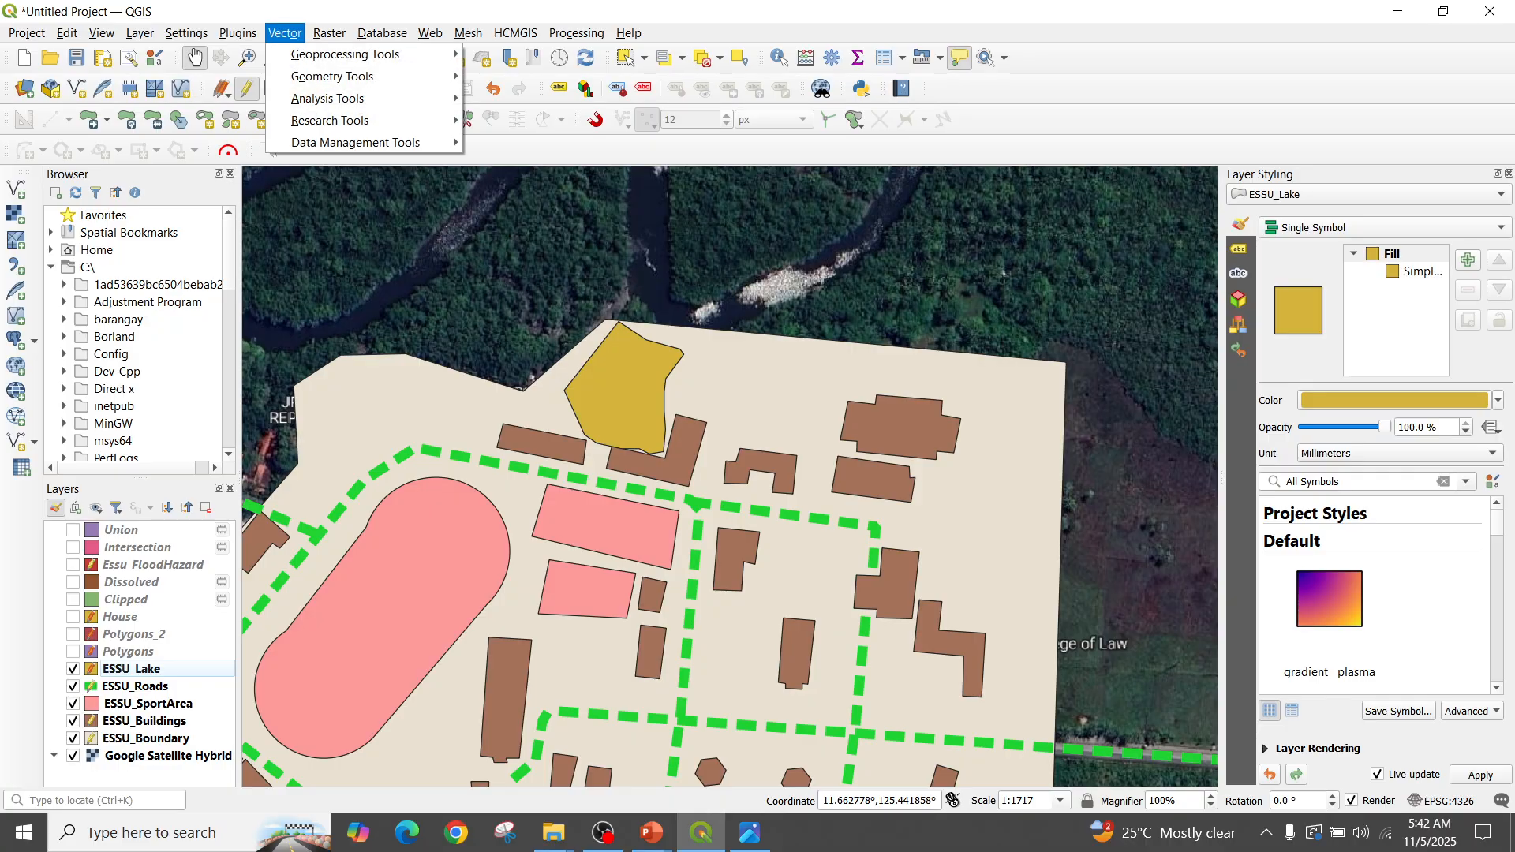
{"action": "mouse_move", "coordinate": [347, 53]}
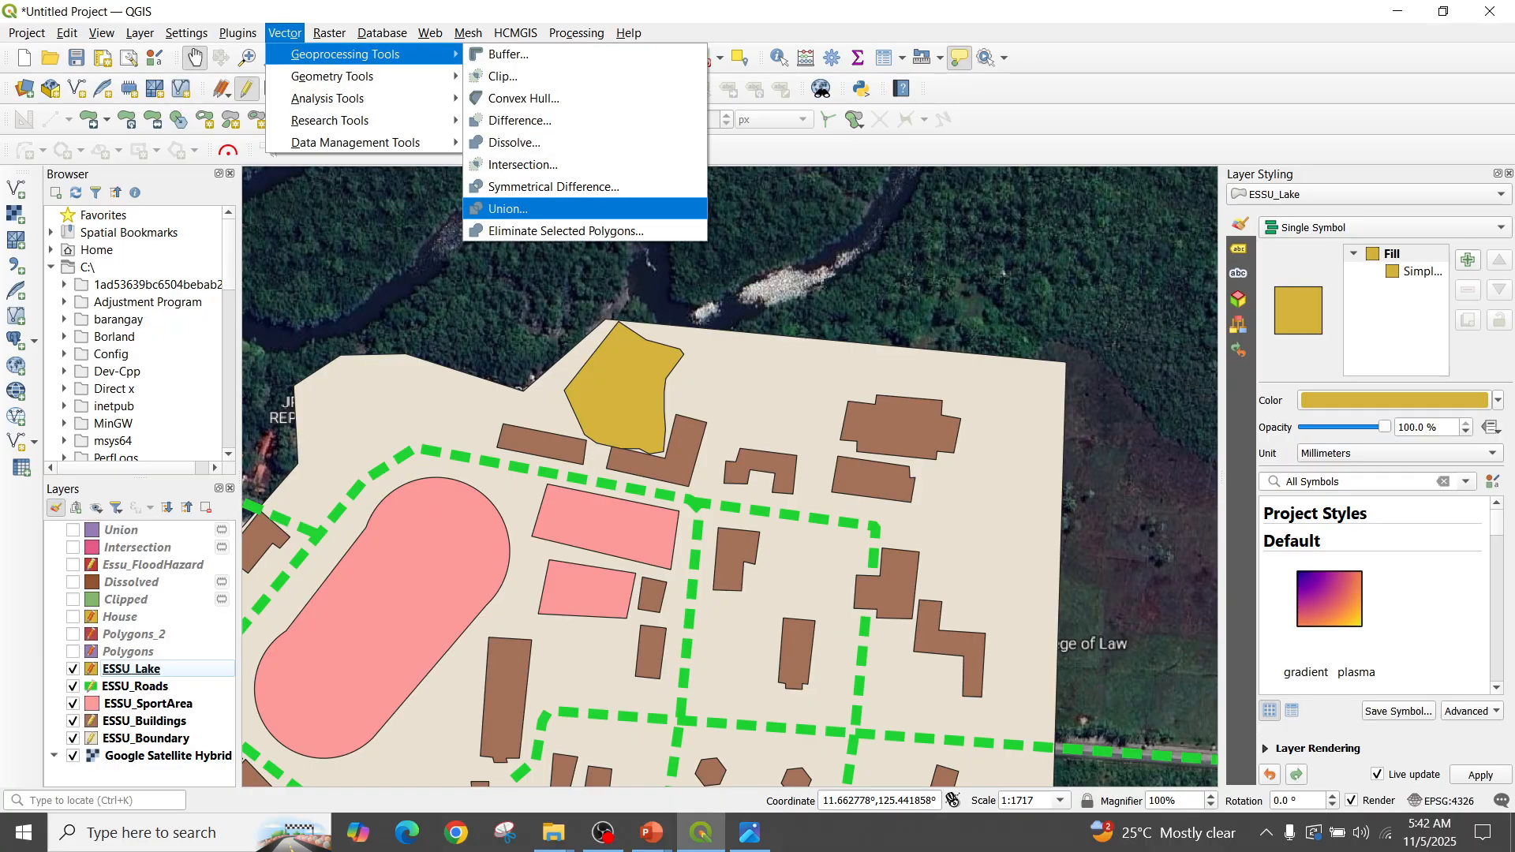
{"action": "left_click", "coordinate": [519, 120]}
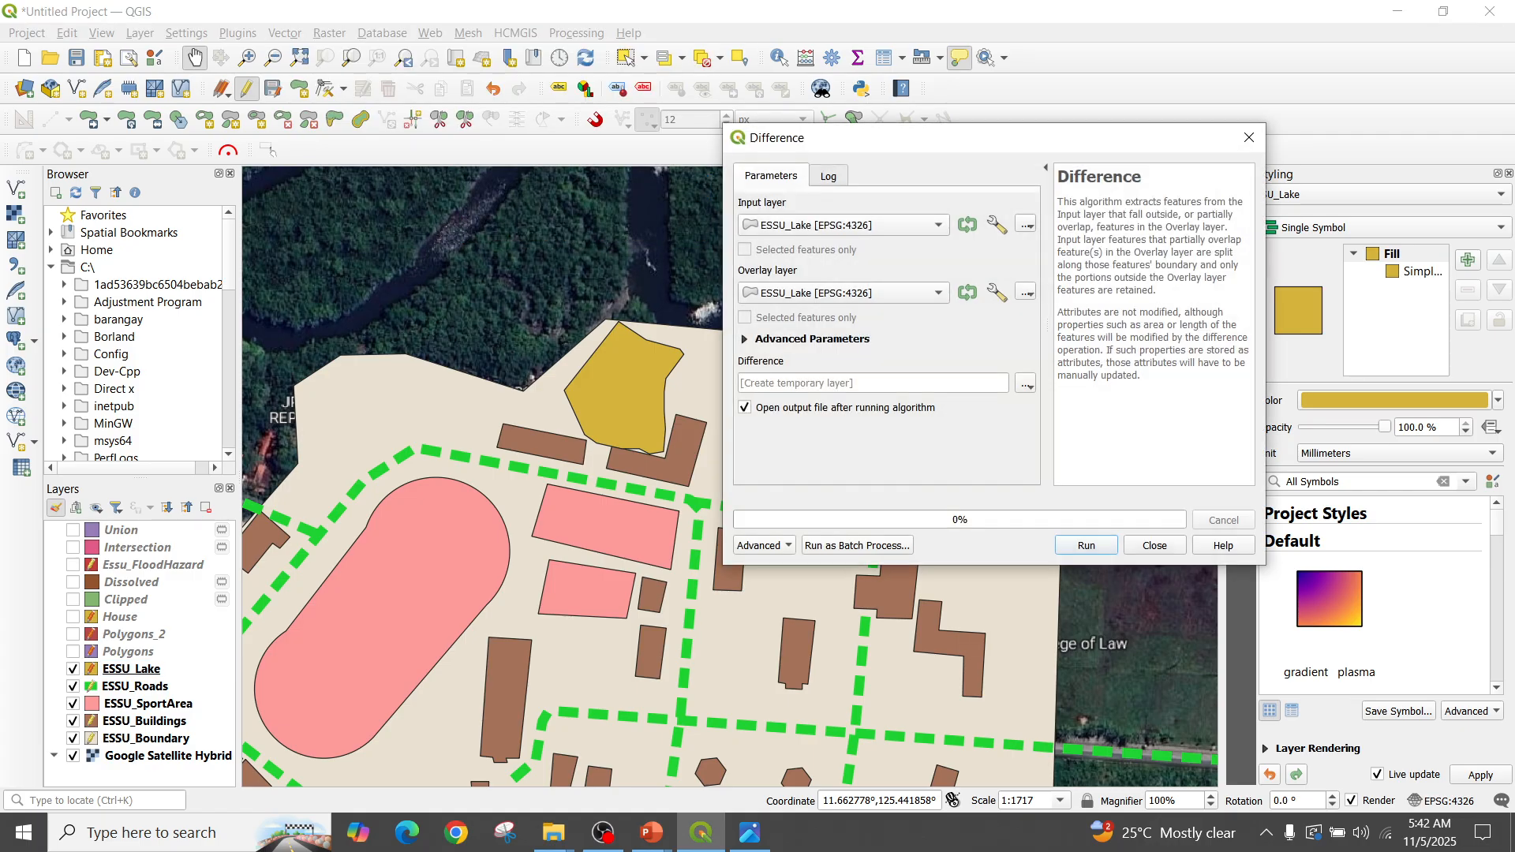
{"action": "left_click", "coordinate": [844, 225]}
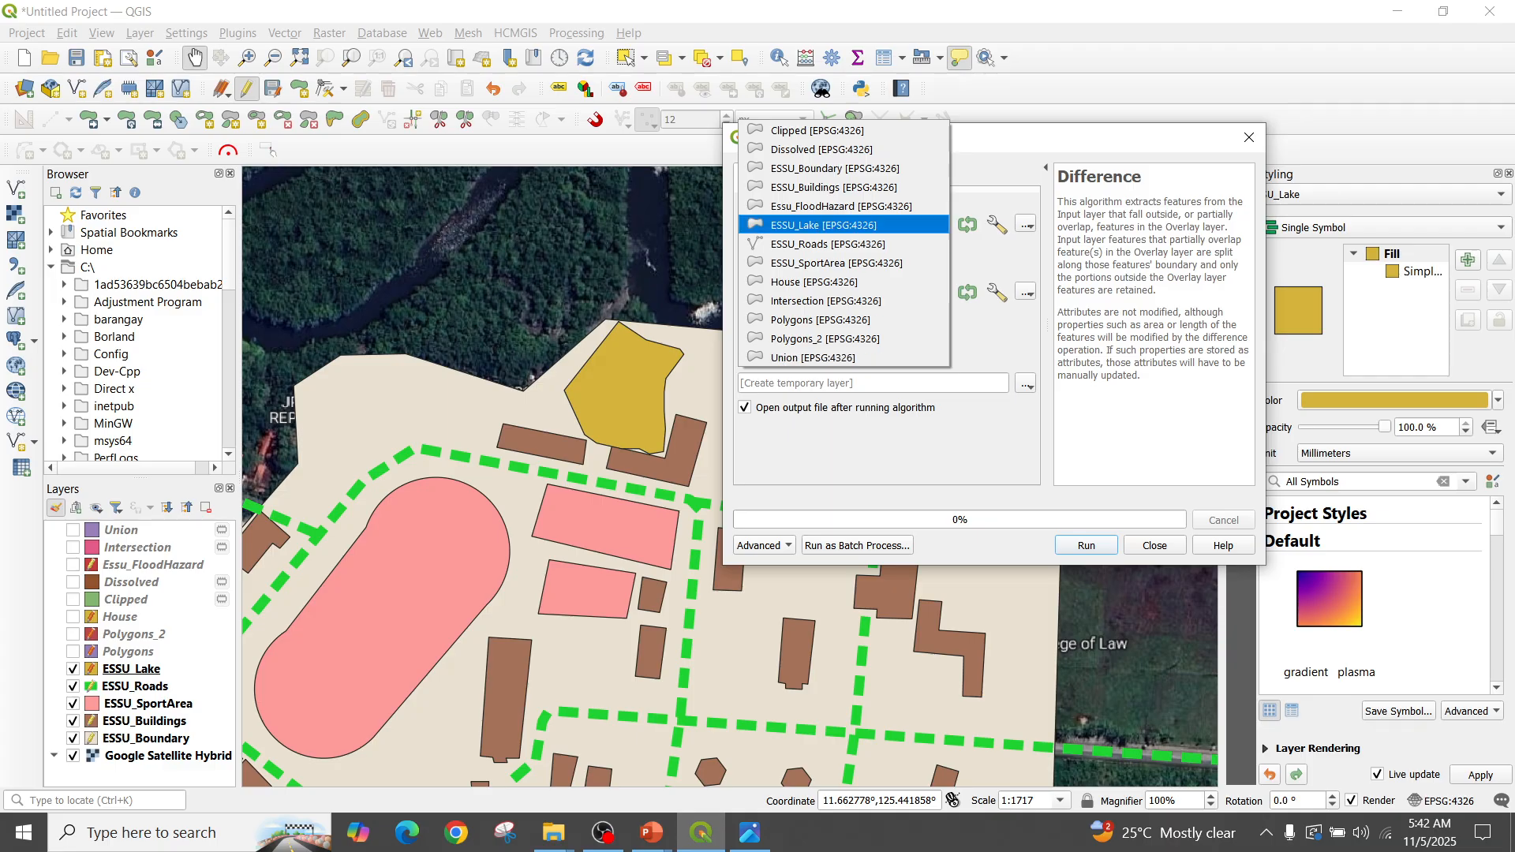
{"action": "left_click", "coordinate": [834, 168]}
{"action": "left_click", "coordinate": [844, 292]}
{"action": "left_click", "coordinate": [824, 293]}
{"action": "left_click", "coordinate": [1086, 545]}
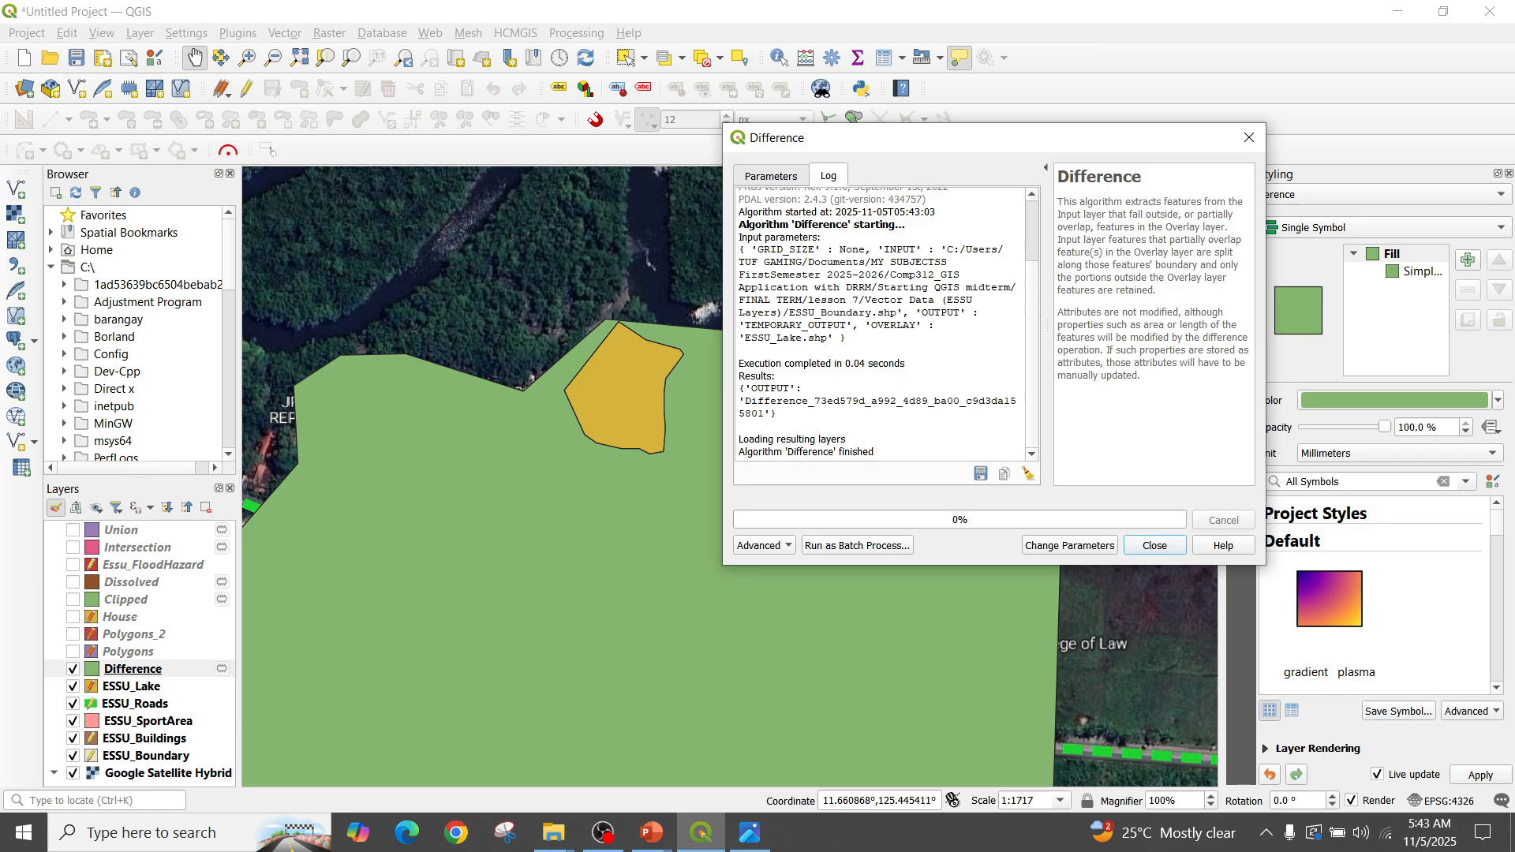
{"action": "left_click", "coordinate": [1155, 545]}
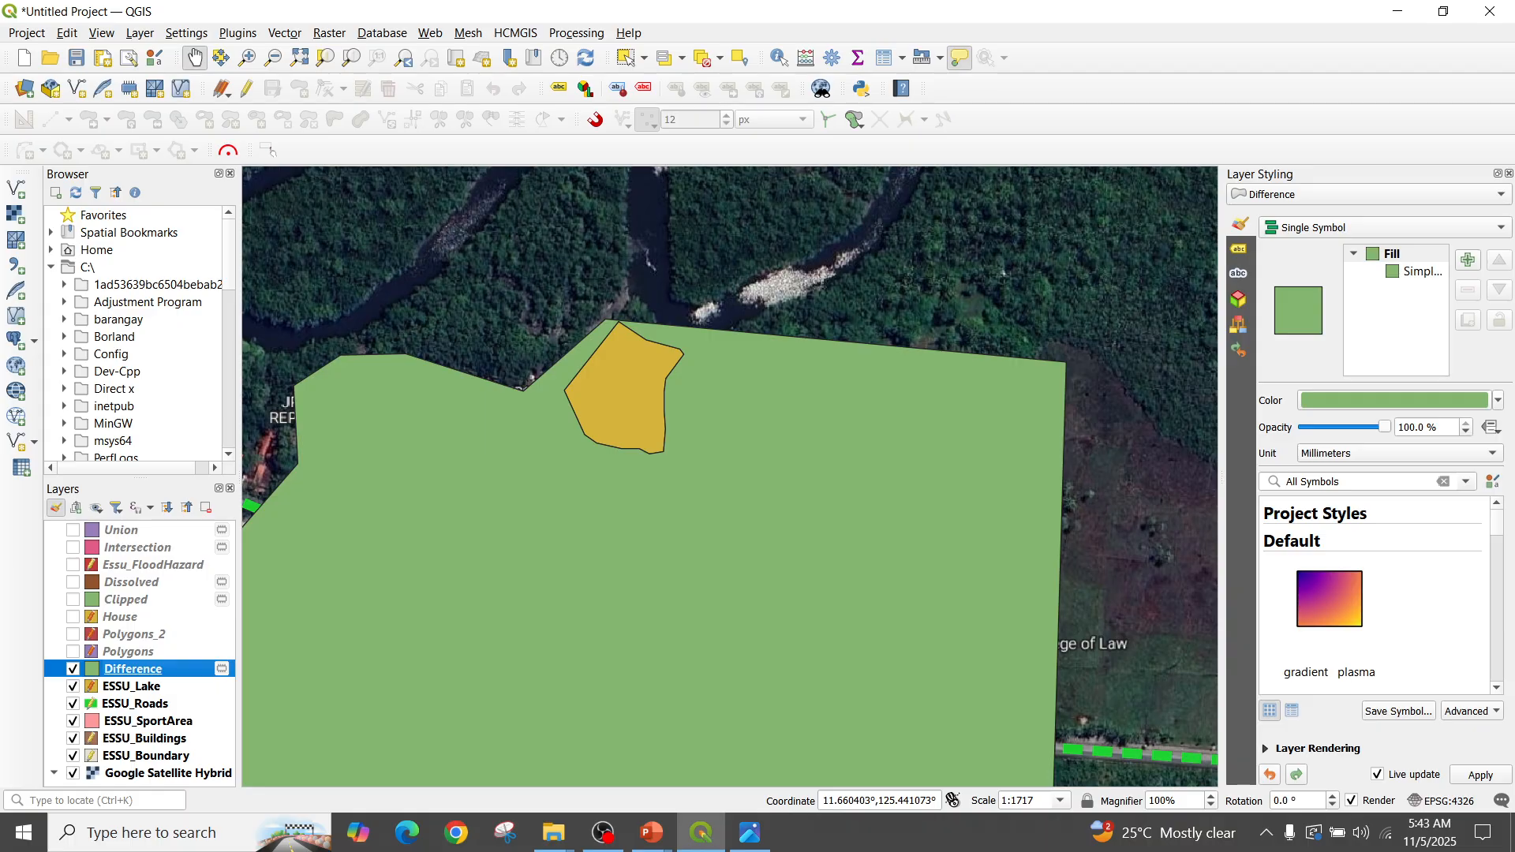
Hide the ESSU_Lake, ESSU_Roads, ESSU_SportArea, ESSU_Buildings and ESSU_Boundary layers to inspect the whole Difference result over the satellite map
{"action": "left_click", "coordinate": [73, 686]}
{"action": "left_click", "coordinate": [73, 704]}
{"action": "left_click", "coordinate": [73, 721]}
{"action": "left_click", "coordinate": [72, 739]}
{"action": "left_click", "coordinate": [72, 756]}
{"action": "left_click_drag", "start_coordinate": [662, 544], "coordinate": [714, 336]}
{"action": "scroll", "coordinate": [808, 305], "scroll_direction": "down", "scroll_amount": 1}
{"action": "scroll", "coordinate": [770, 314], "scroll_direction": "down", "scroll_amount": 1}
{"action": "scroll", "coordinate": [722, 338], "scroll_direction": "down", "scroll_amount": 1}
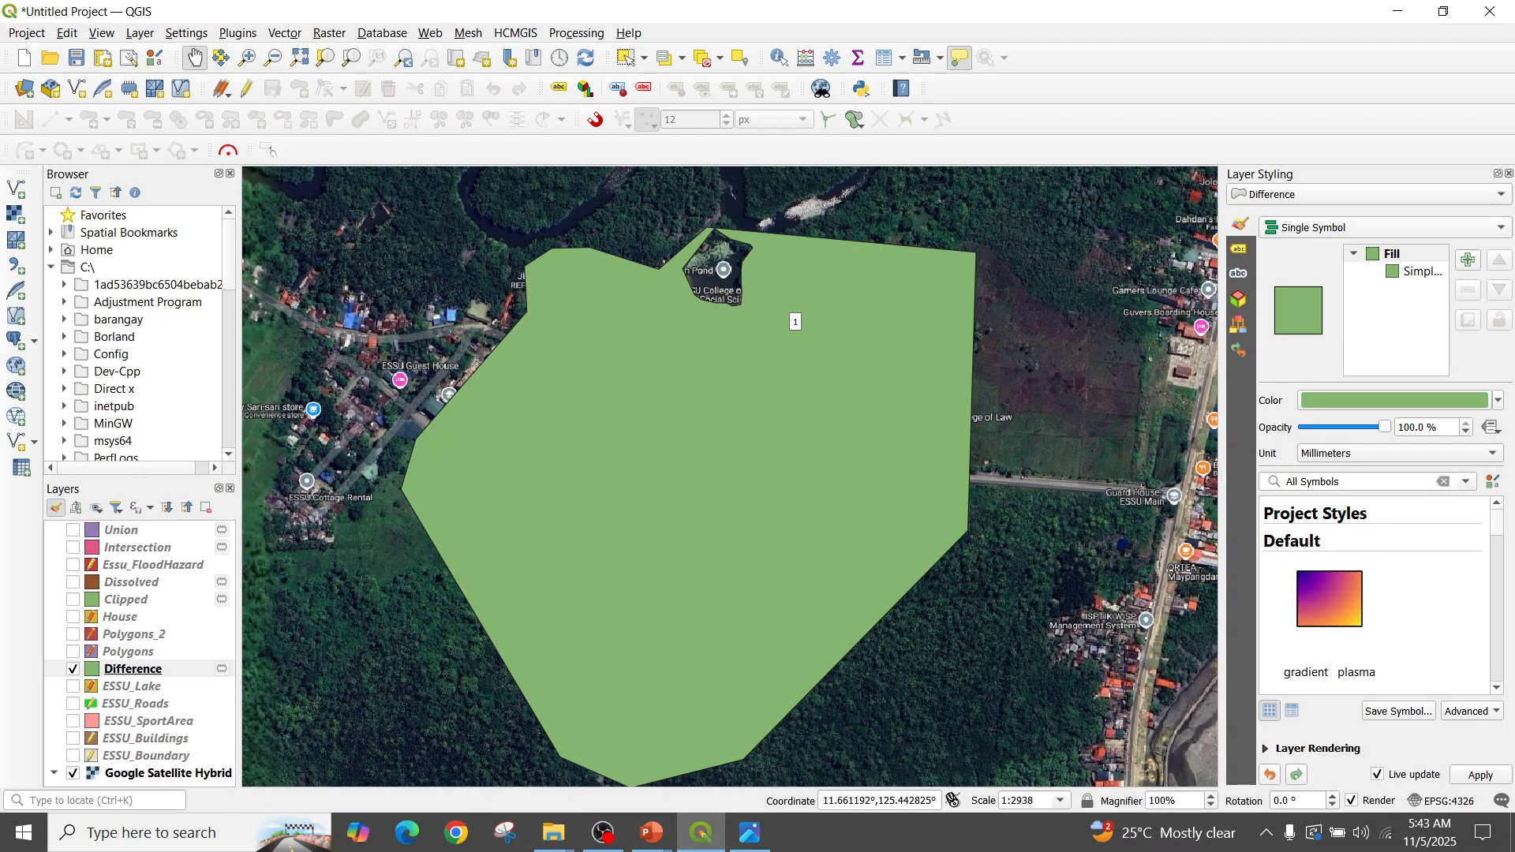
Hide the Difference layer and move it above Union at the start of the layer order
{"action": "left_click_drag", "start_coordinate": [775, 313], "coordinate": [731, 313]}
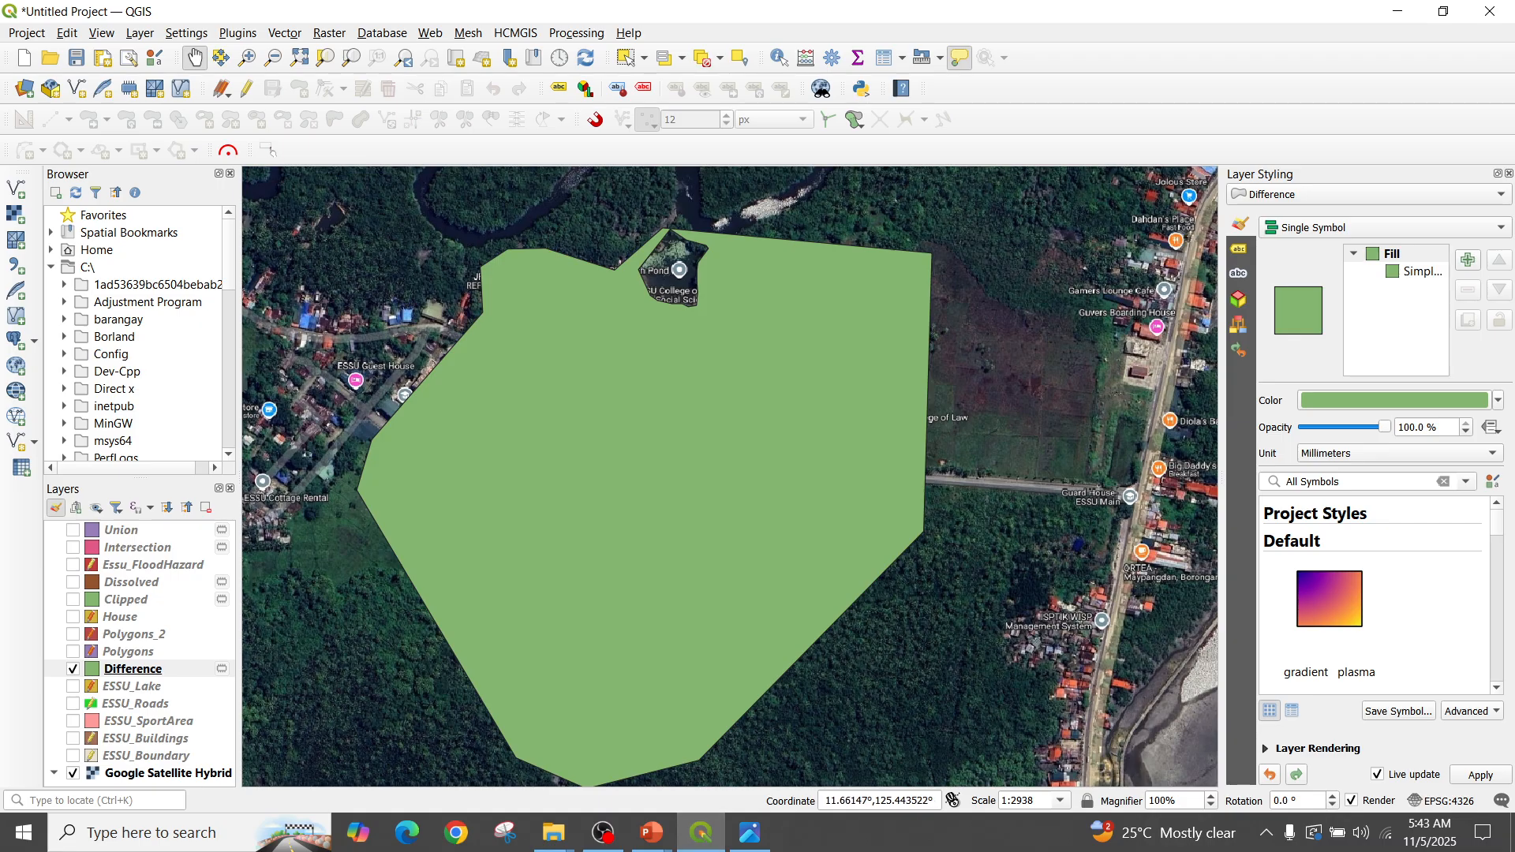
{"action": "left_click", "coordinate": [72, 669]}
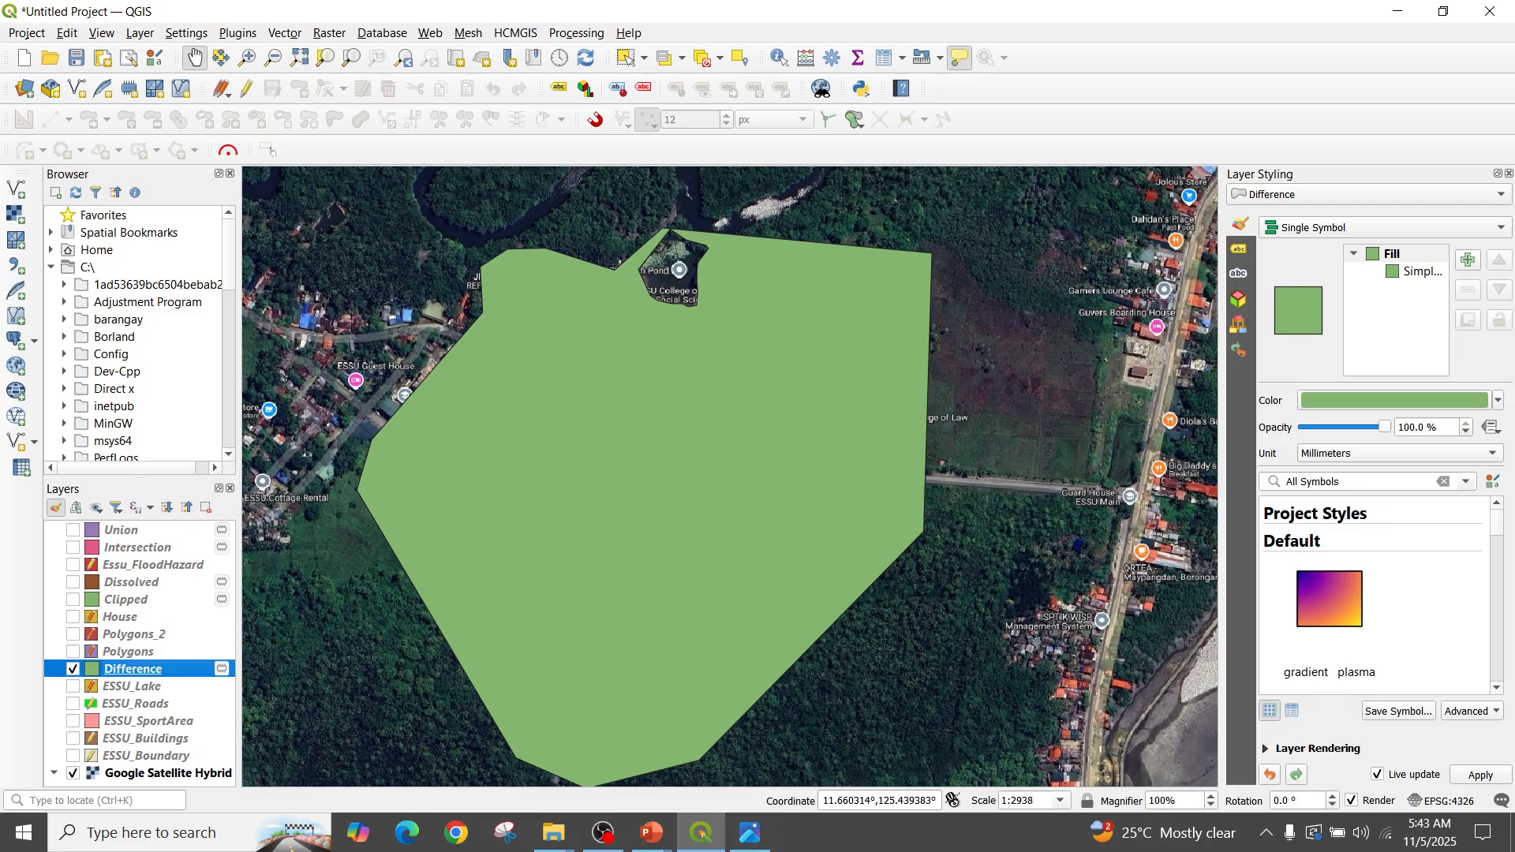
{"action": "left_click_drag", "start_coordinate": [132, 669], "coordinate": [133, 524]}
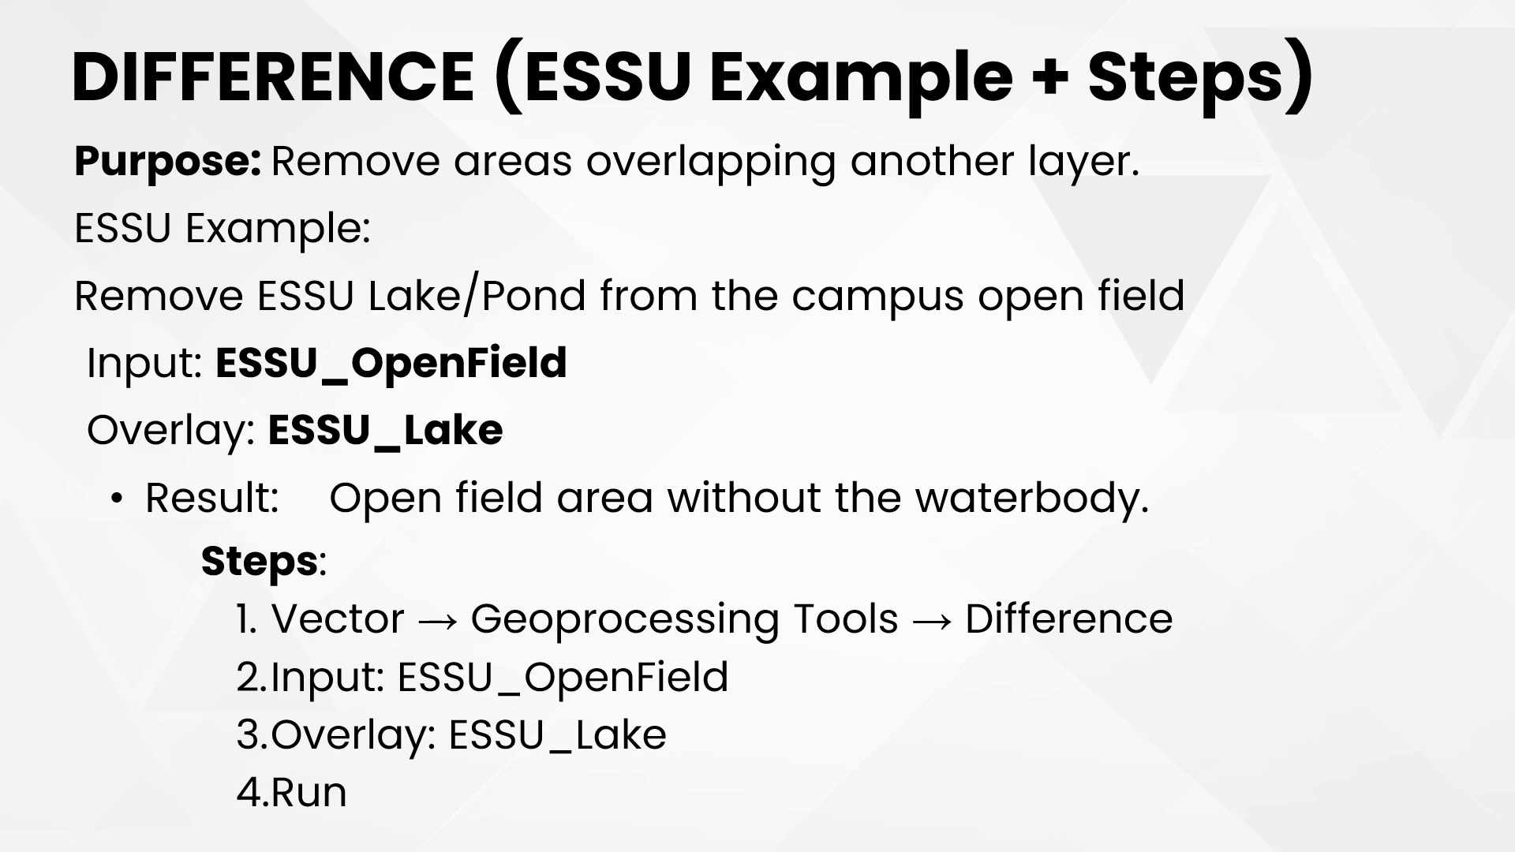
Switch to the PowerPoint slide show and review the Symmetrical Difference task, outcome, and ESSU example with its steps
{"action": "key", "text": "Right"}
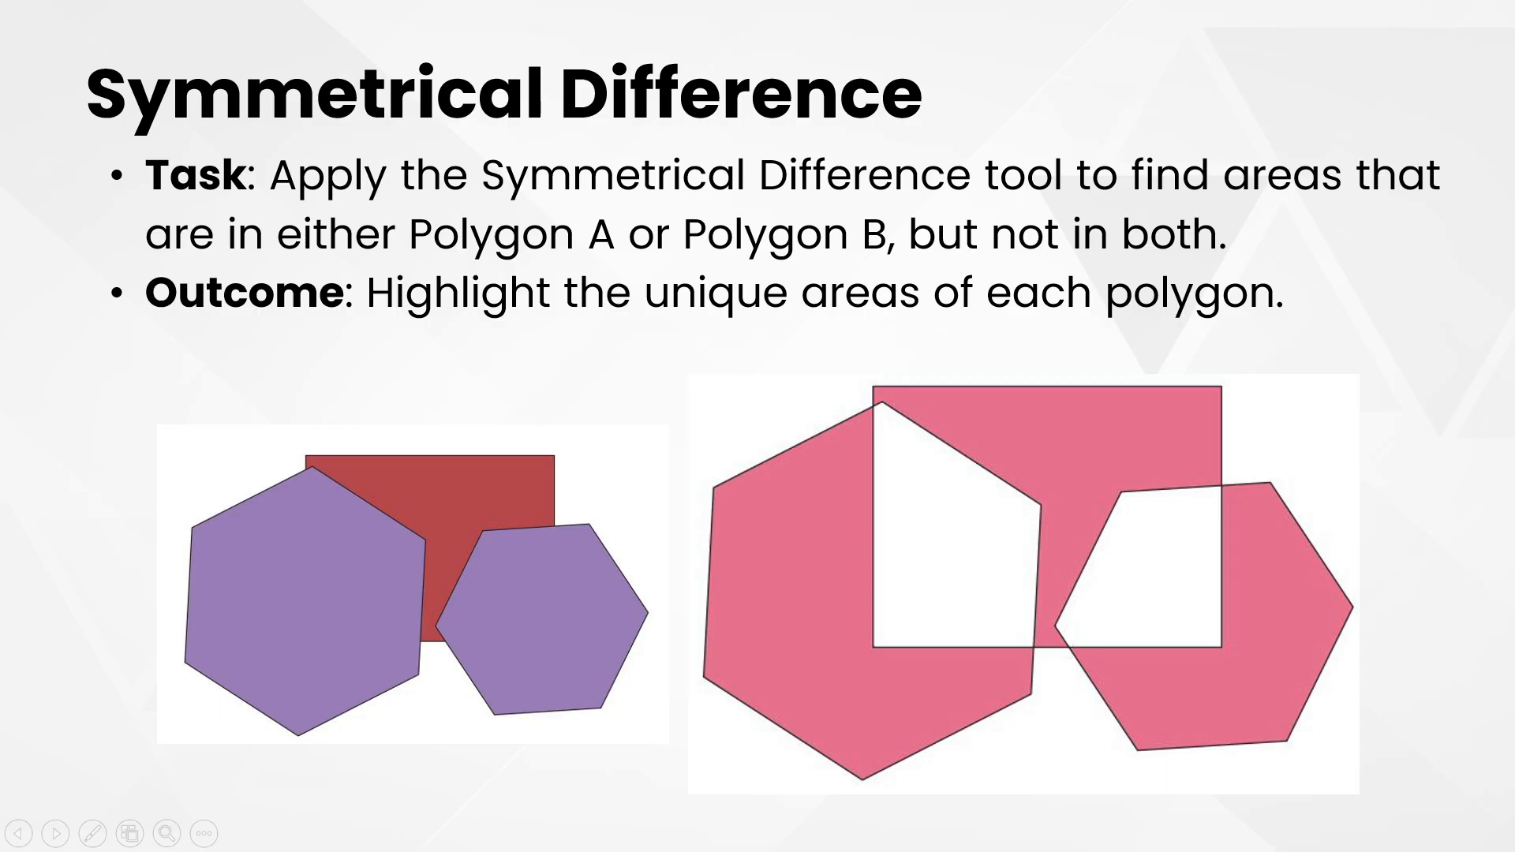
{"action": "key", "text": "Right"}
{"action": "key", "text": "Left"}
{"action": "key", "text": "Right"}
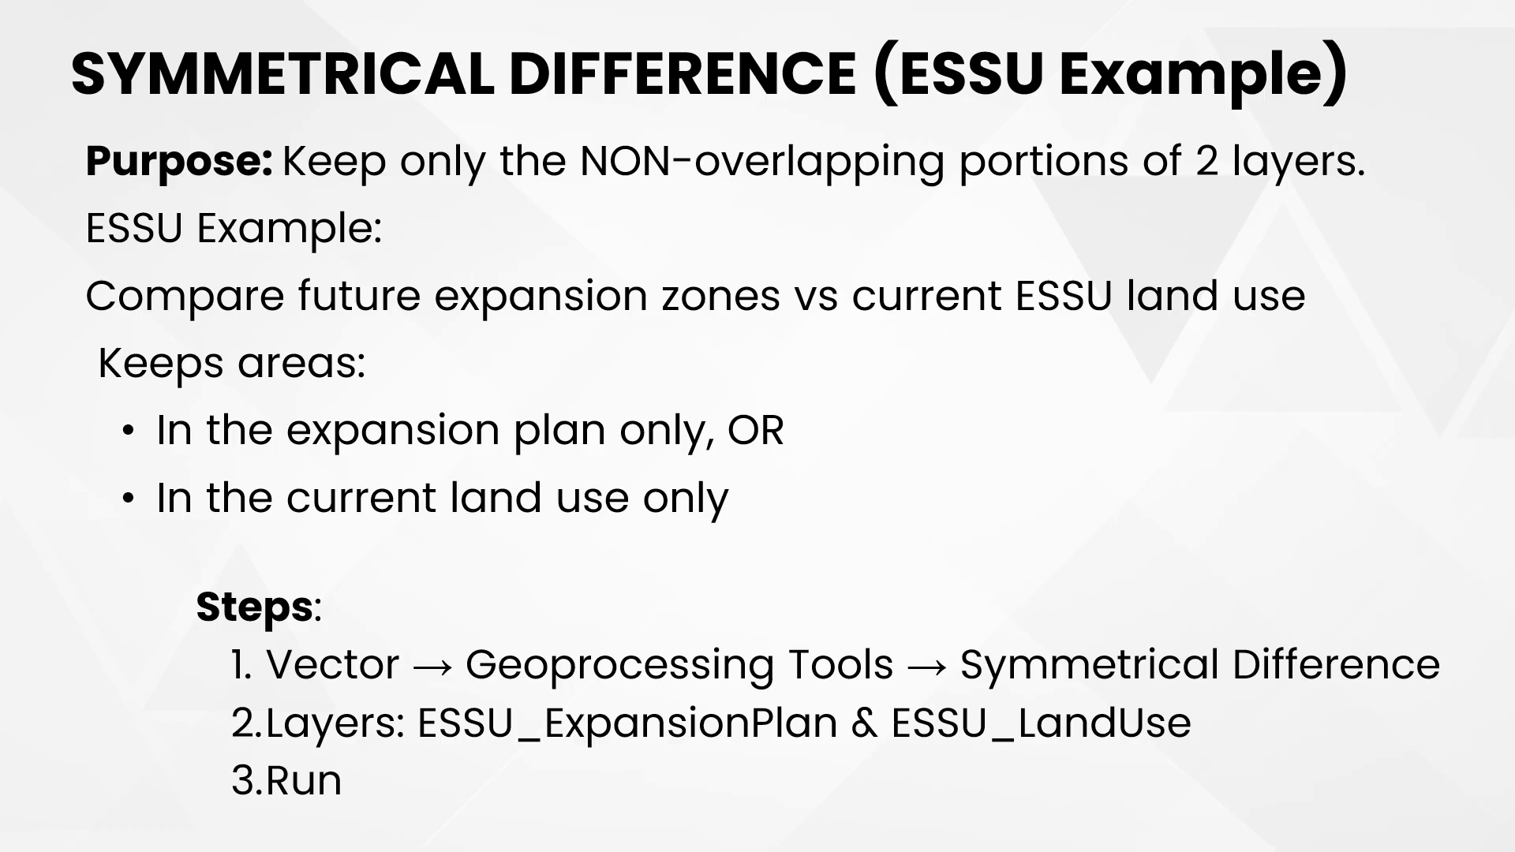
Switch back to QGIS, show the Polygons_2 and Polygons layers, and hide the Google Satellite Hybrid basemap
{"action": "key", "text": "alt+Tab"}
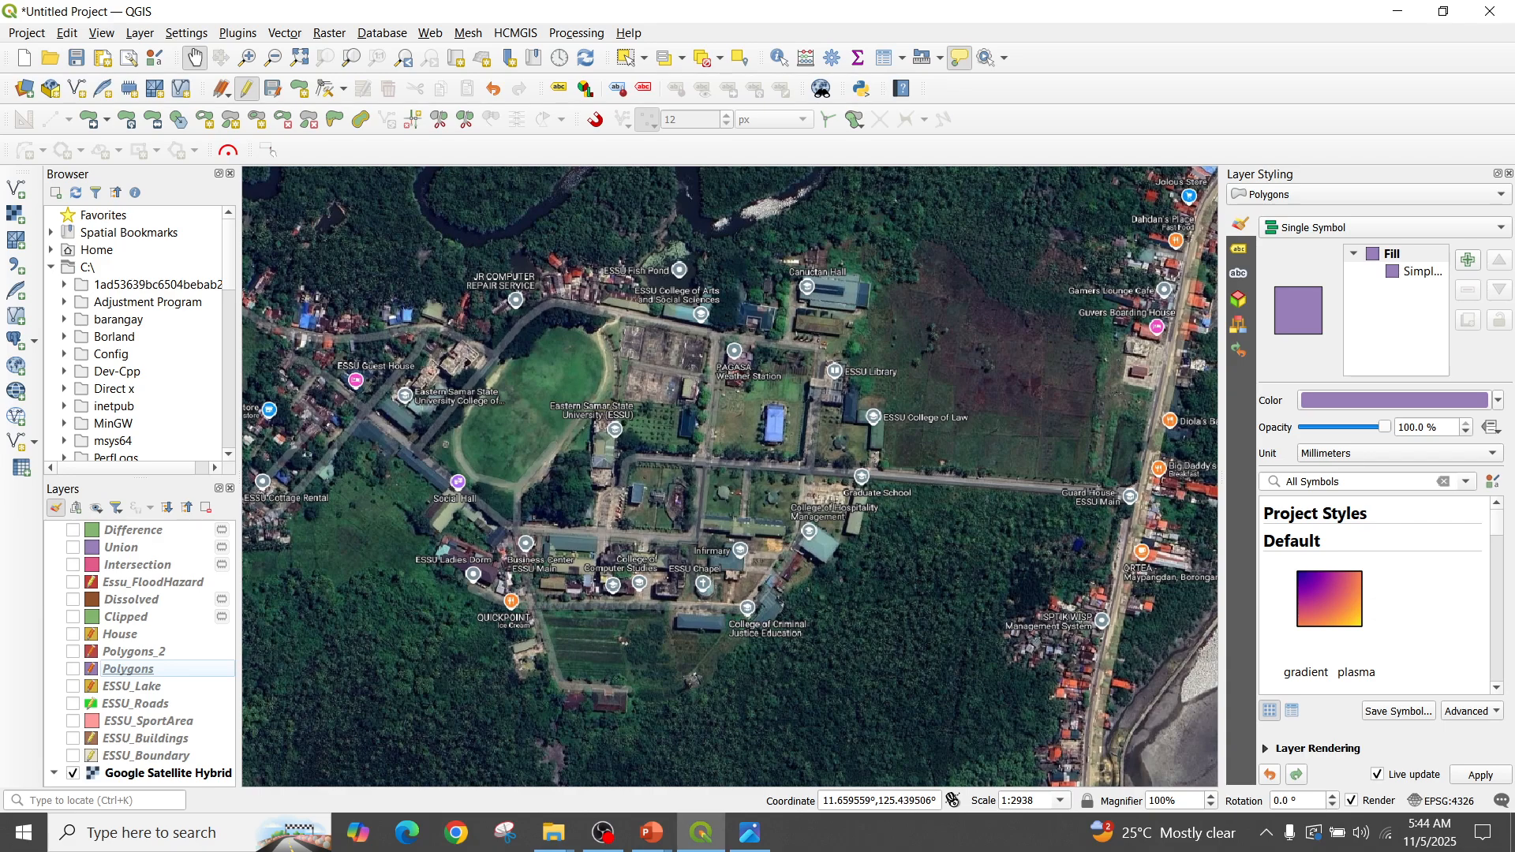
{"action": "left_click", "coordinate": [72, 651]}
{"action": "left_click", "coordinate": [72, 669]}
{"action": "left_click_drag", "start_coordinate": [308, 440], "coordinate": [422, 485]}
{"action": "left_click_drag", "start_coordinate": [781, 327], "coordinate": [869, 357]}
{"action": "scroll", "coordinate": [622, 457], "scroll_direction": "up", "scroll_amount": 2}
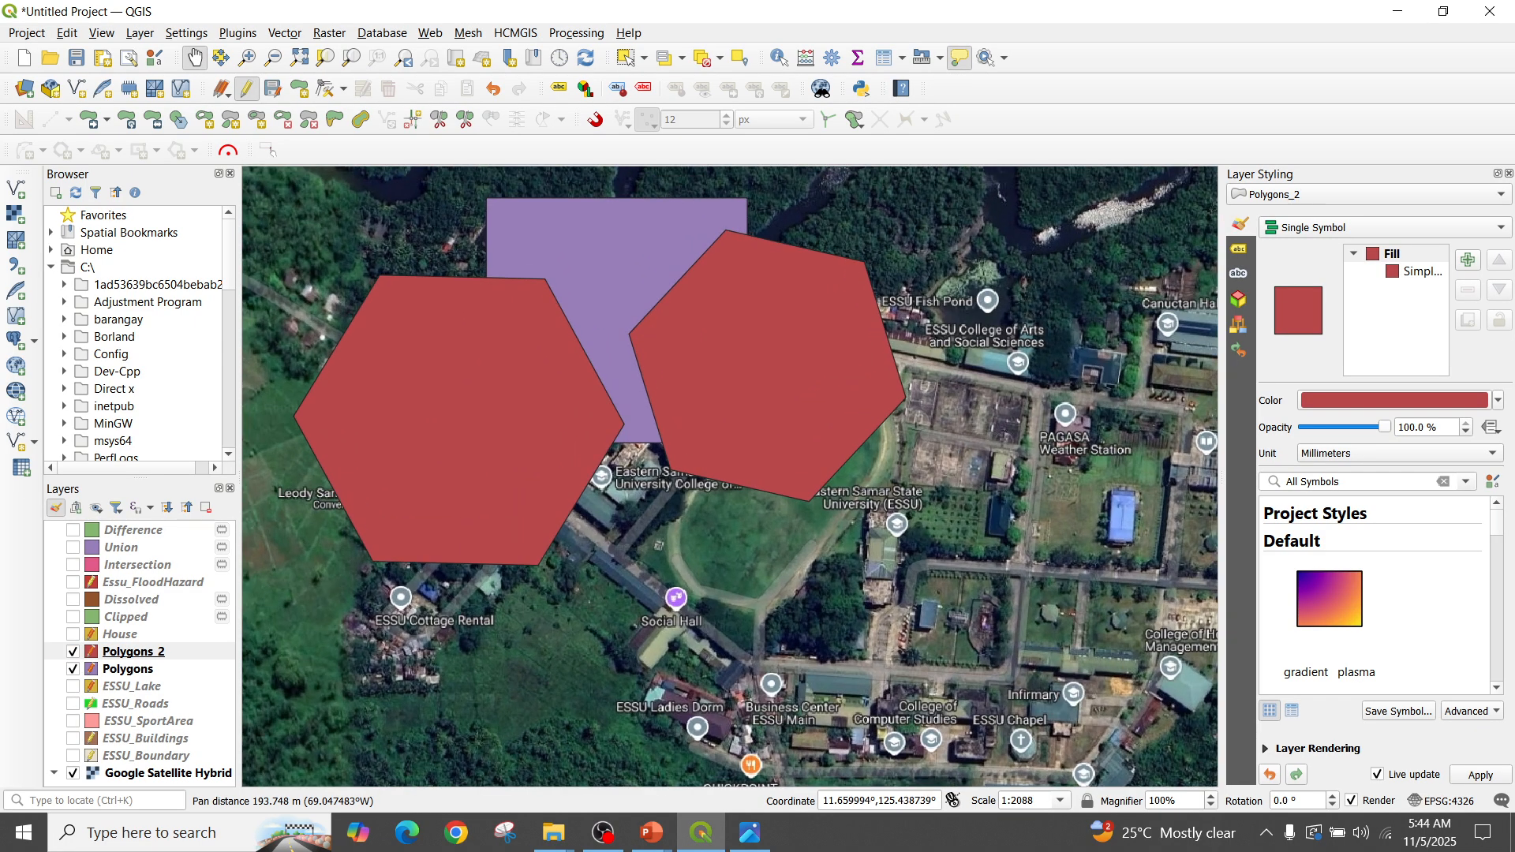
{"action": "left_click", "coordinate": [72, 773]}
{"action": "left_click_drag", "start_coordinate": [505, 418], "coordinate": [525, 480]}
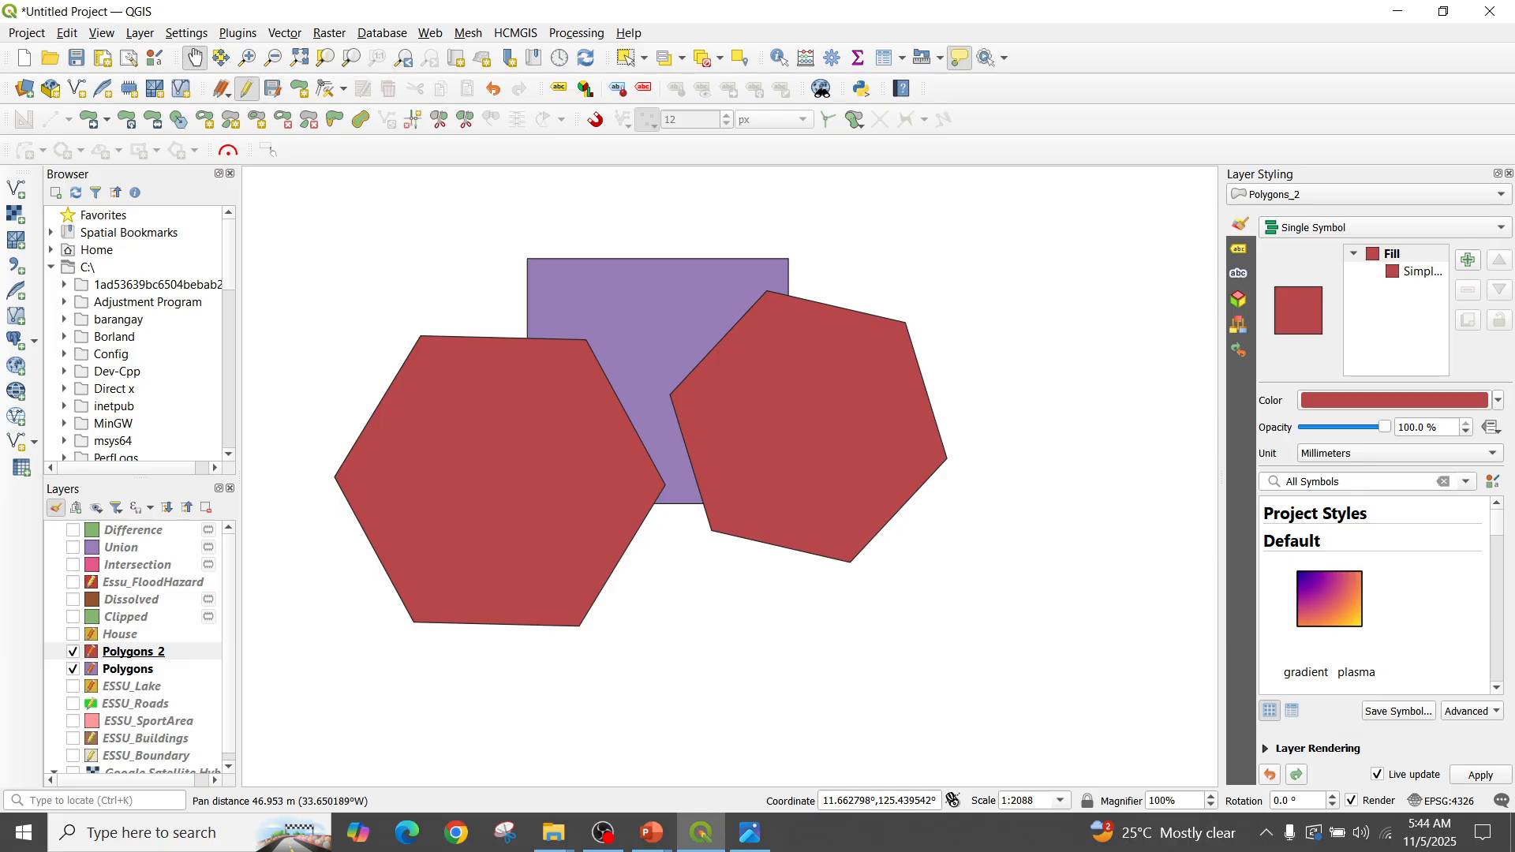
Run the Symmetrical Difference tool with Polygons_2 as the input layer and Polygons as the overlay layer, output to a temporary layer
{"action": "left_click", "coordinate": [284, 32]}
{"action": "mouse_move", "coordinate": [340, 75]}
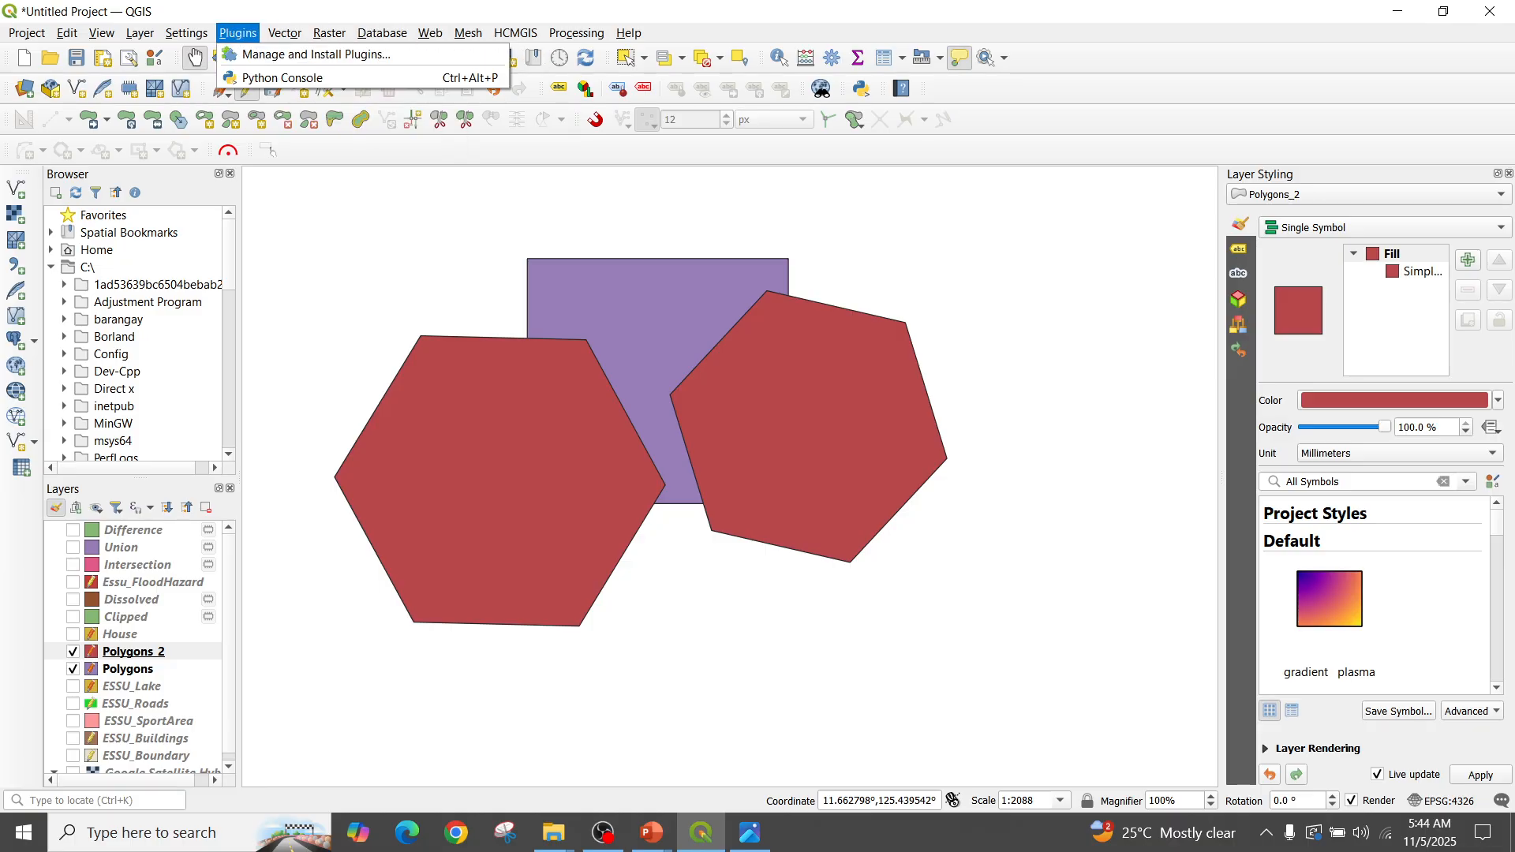
{"action": "mouse_move", "coordinate": [285, 33]}
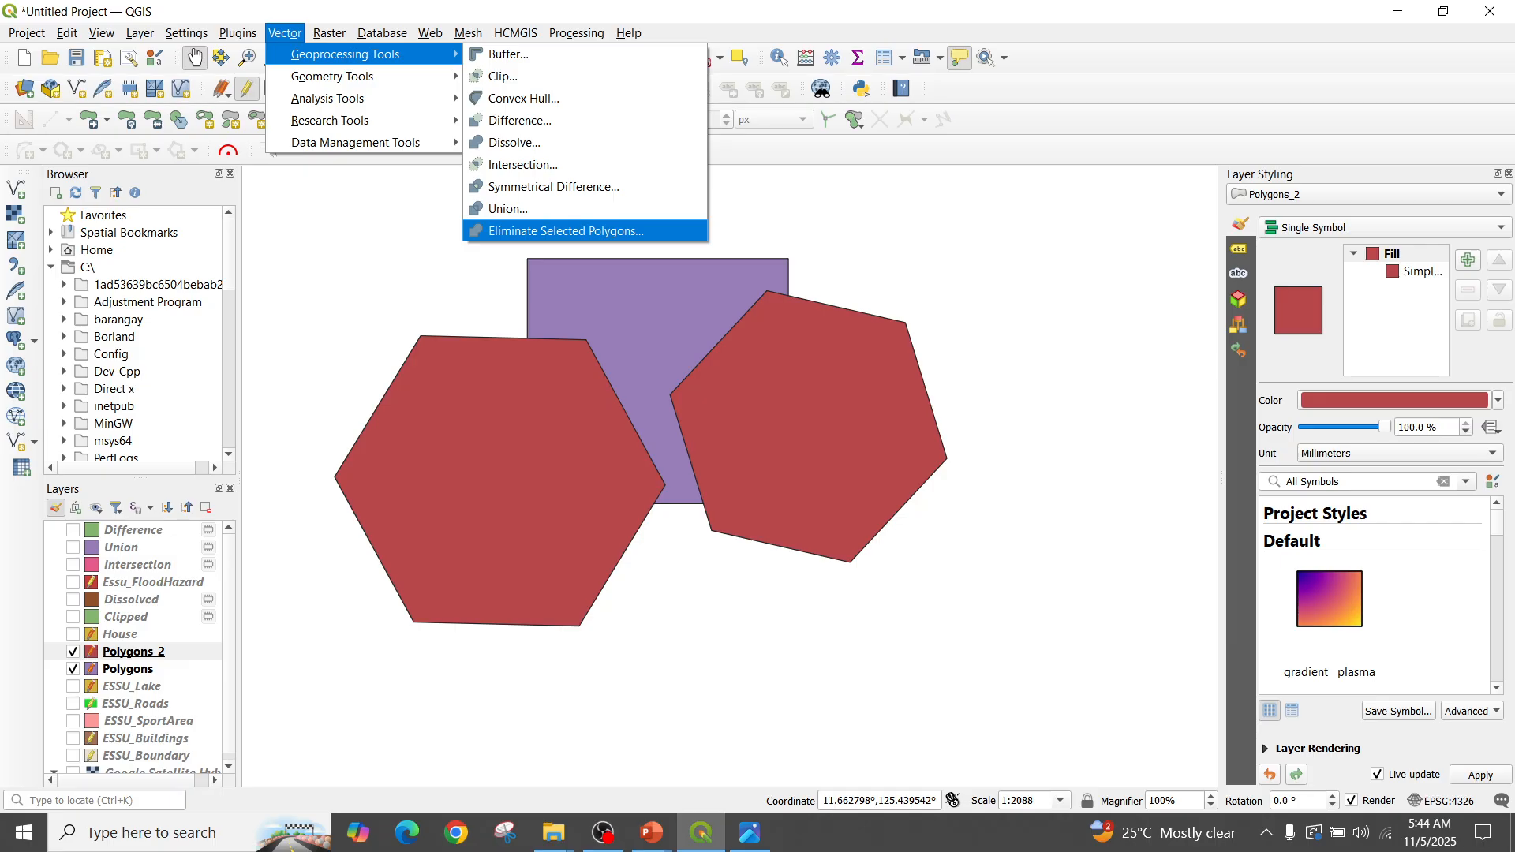
{"action": "left_click", "coordinate": [552, 187]}
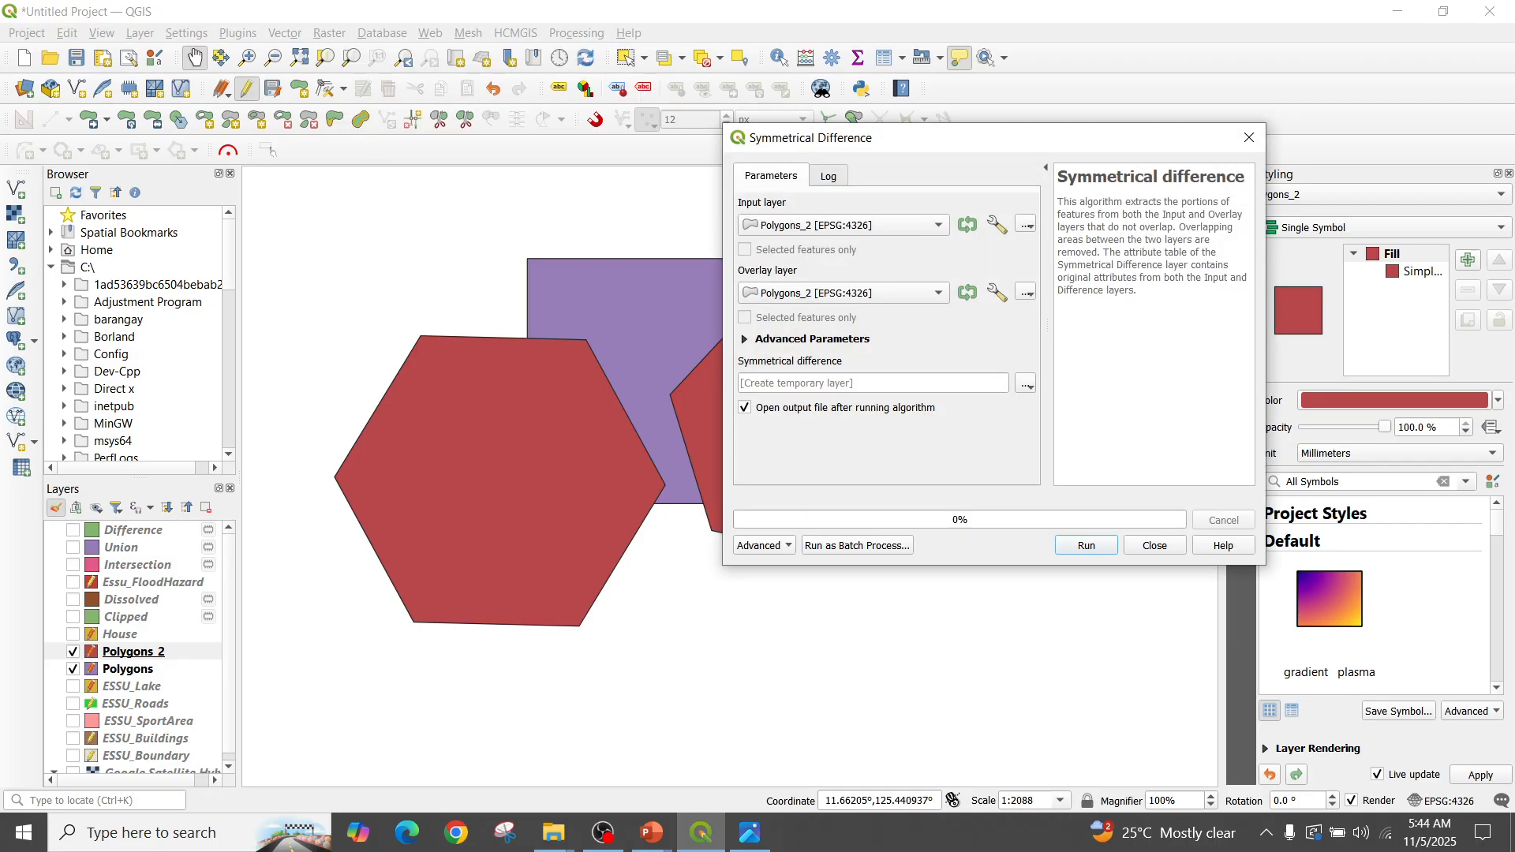
{"action": "left_click", "coordinate": [840, 292]}
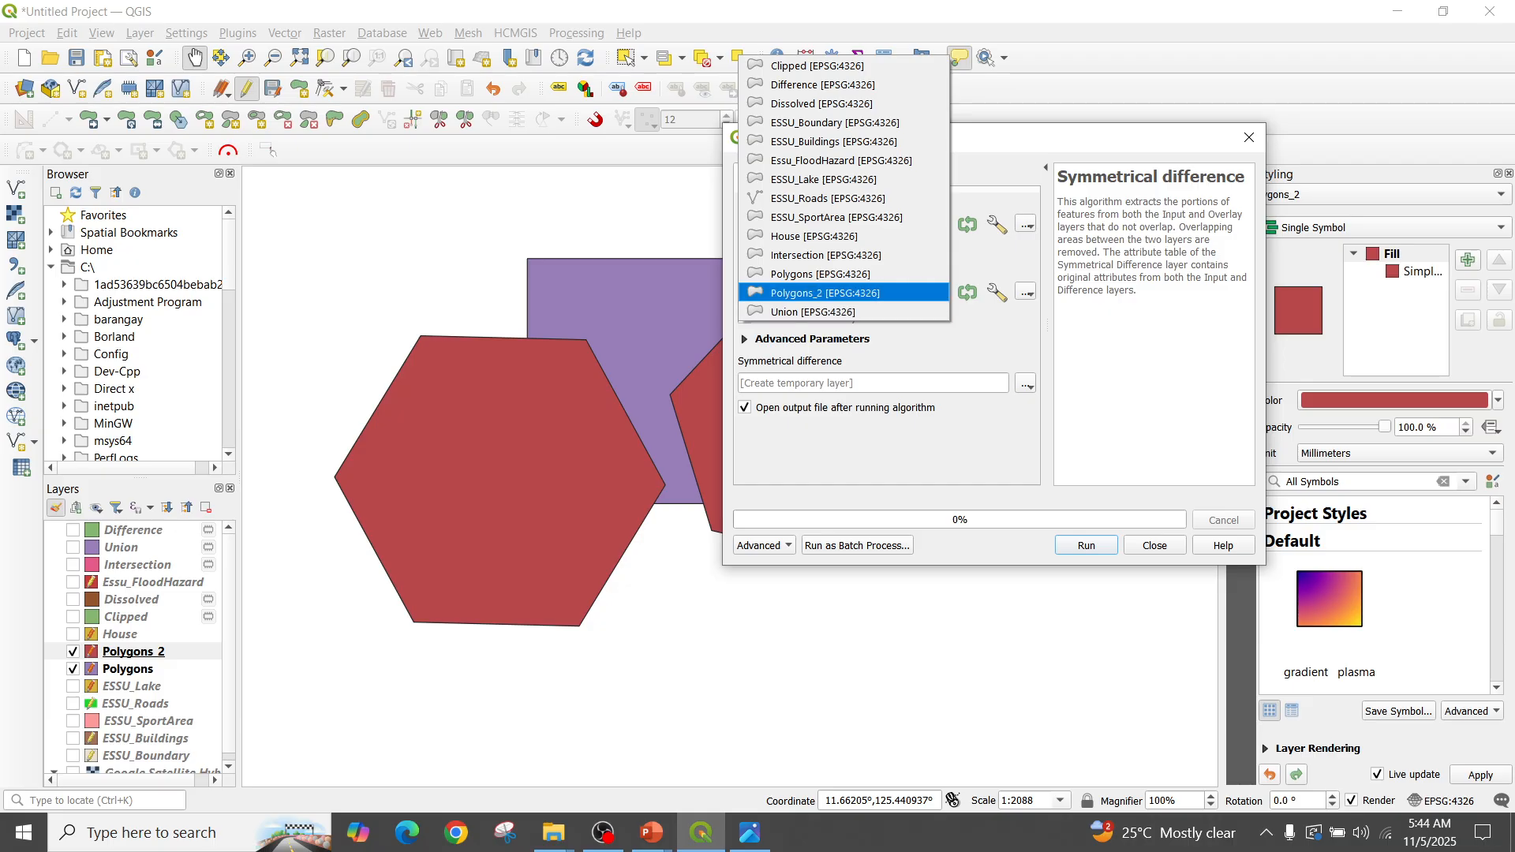
{"action": "left_click", "coordinate": [820, 273]}
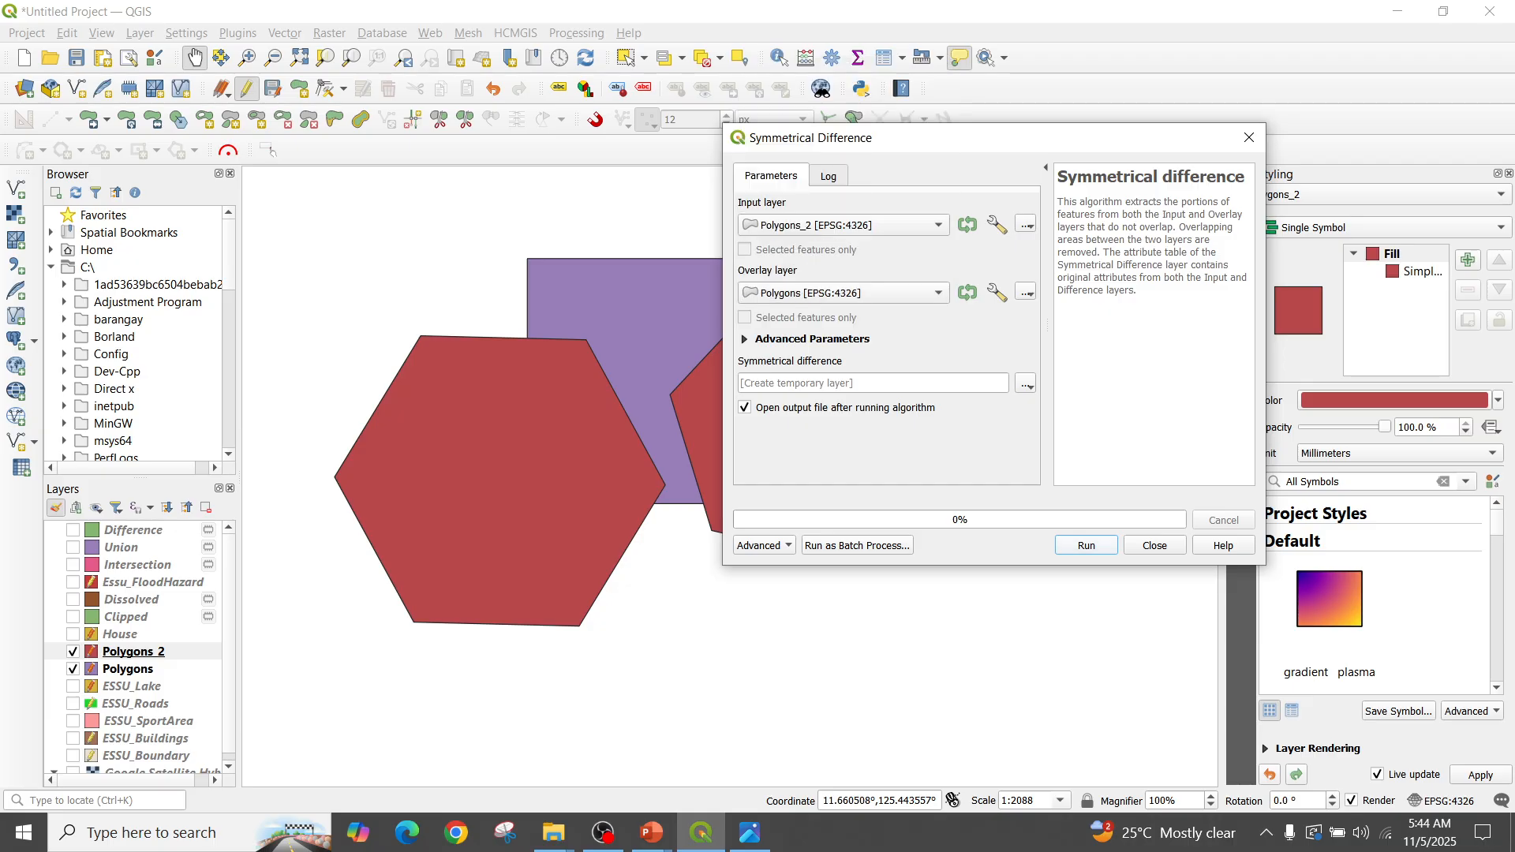
{"action": "left_click", "coordinate": [1085, 546]}
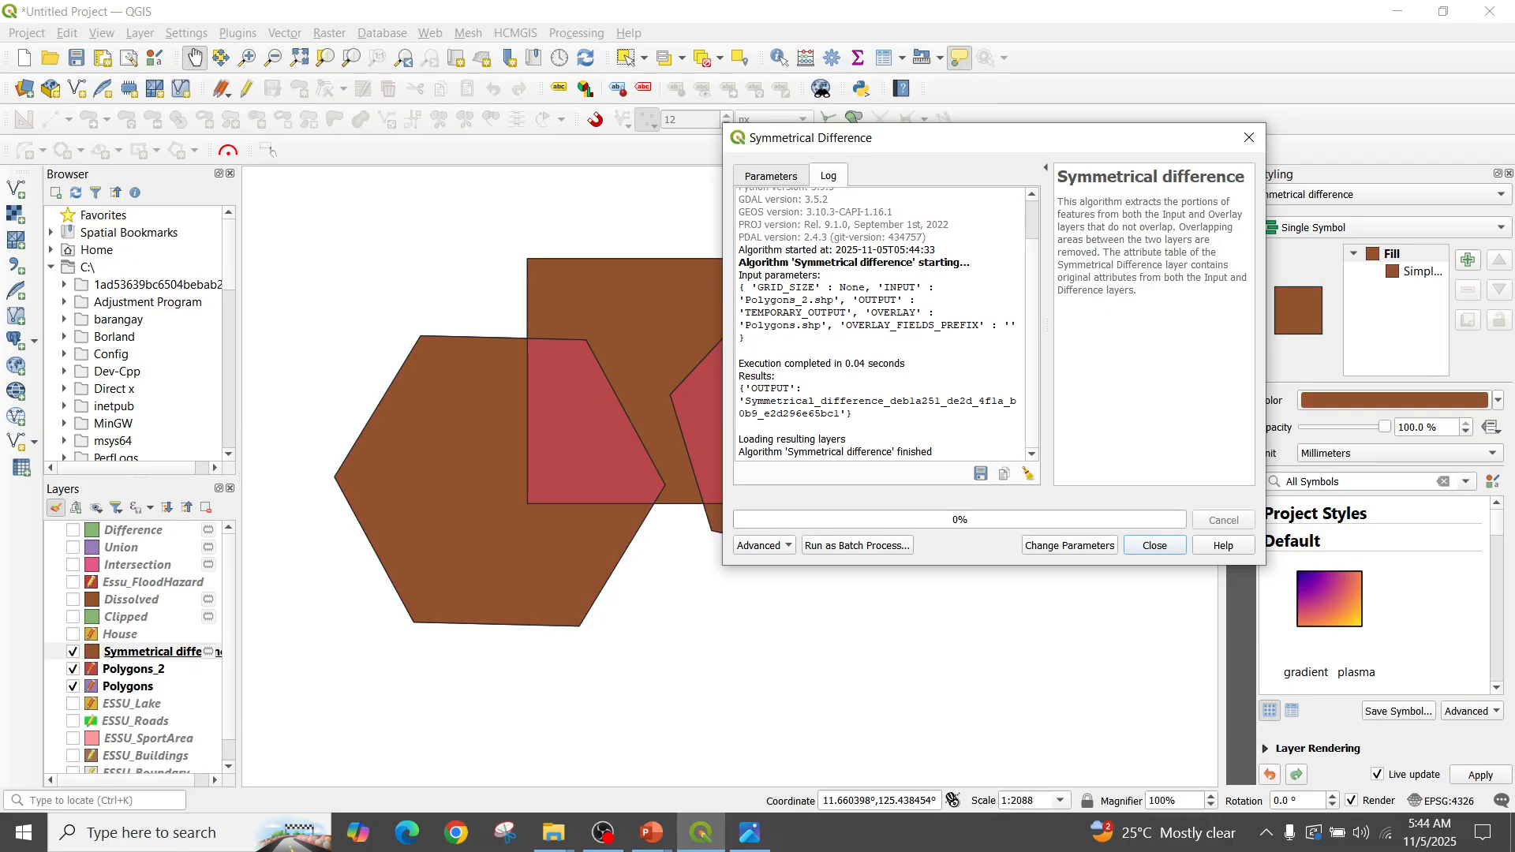
Hide the Polygons_2 and Polygons layers, and move the Symmetrical difference layer above Difference in the layer order
{"action": "left_click", "coordinate": [72, 668]}
{"action": "left_click", "coordinate": [73, 686]}
{"action": "left_click_drag", "start_coordinate": [142, 651], "coordinate": [142, 524]}
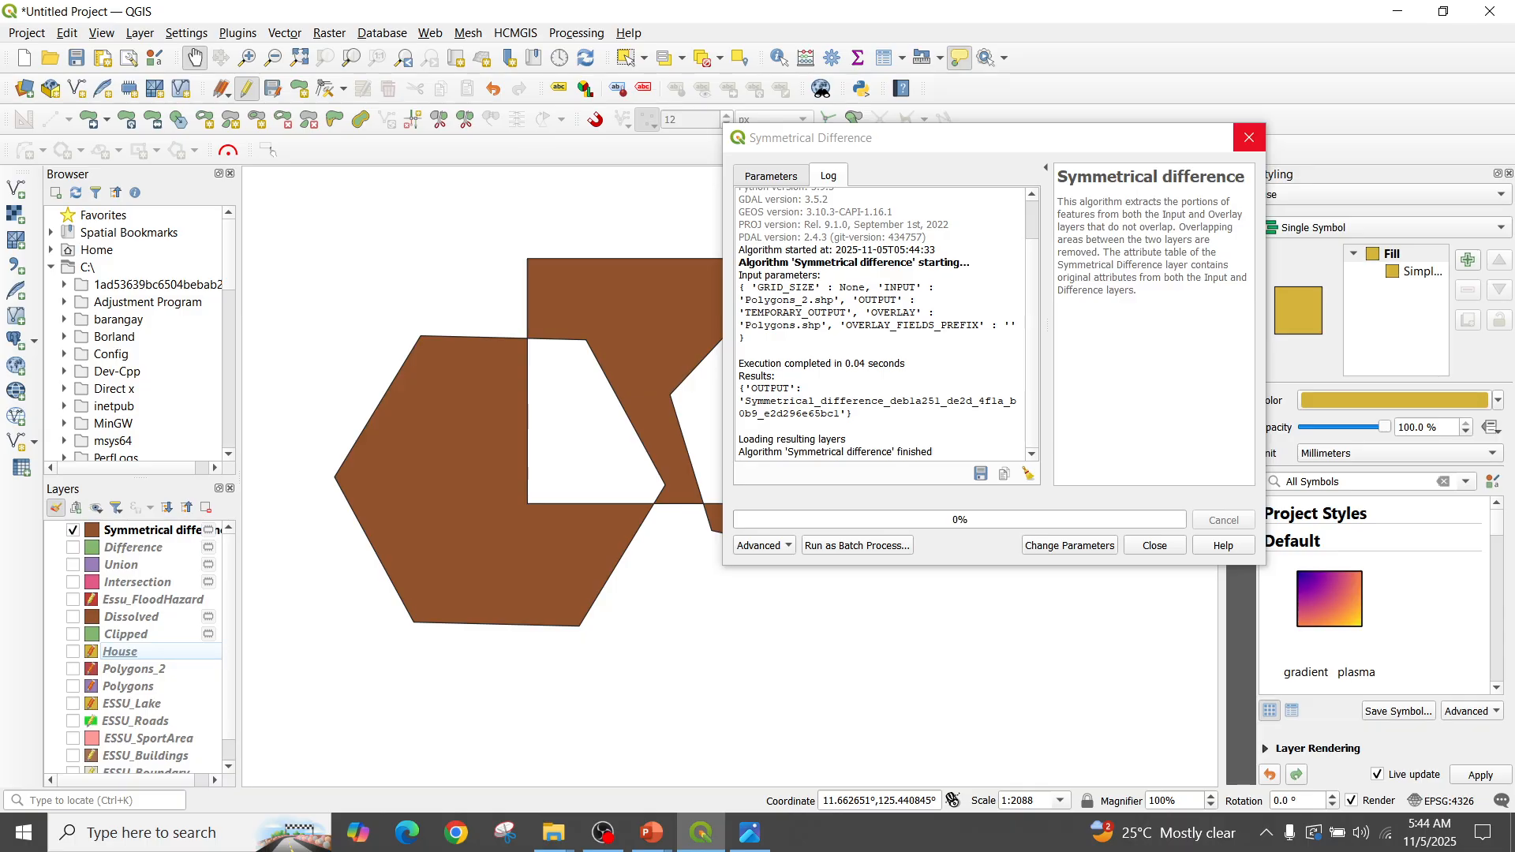
{"action": "left_click", "coordinate": [1249, 137]}
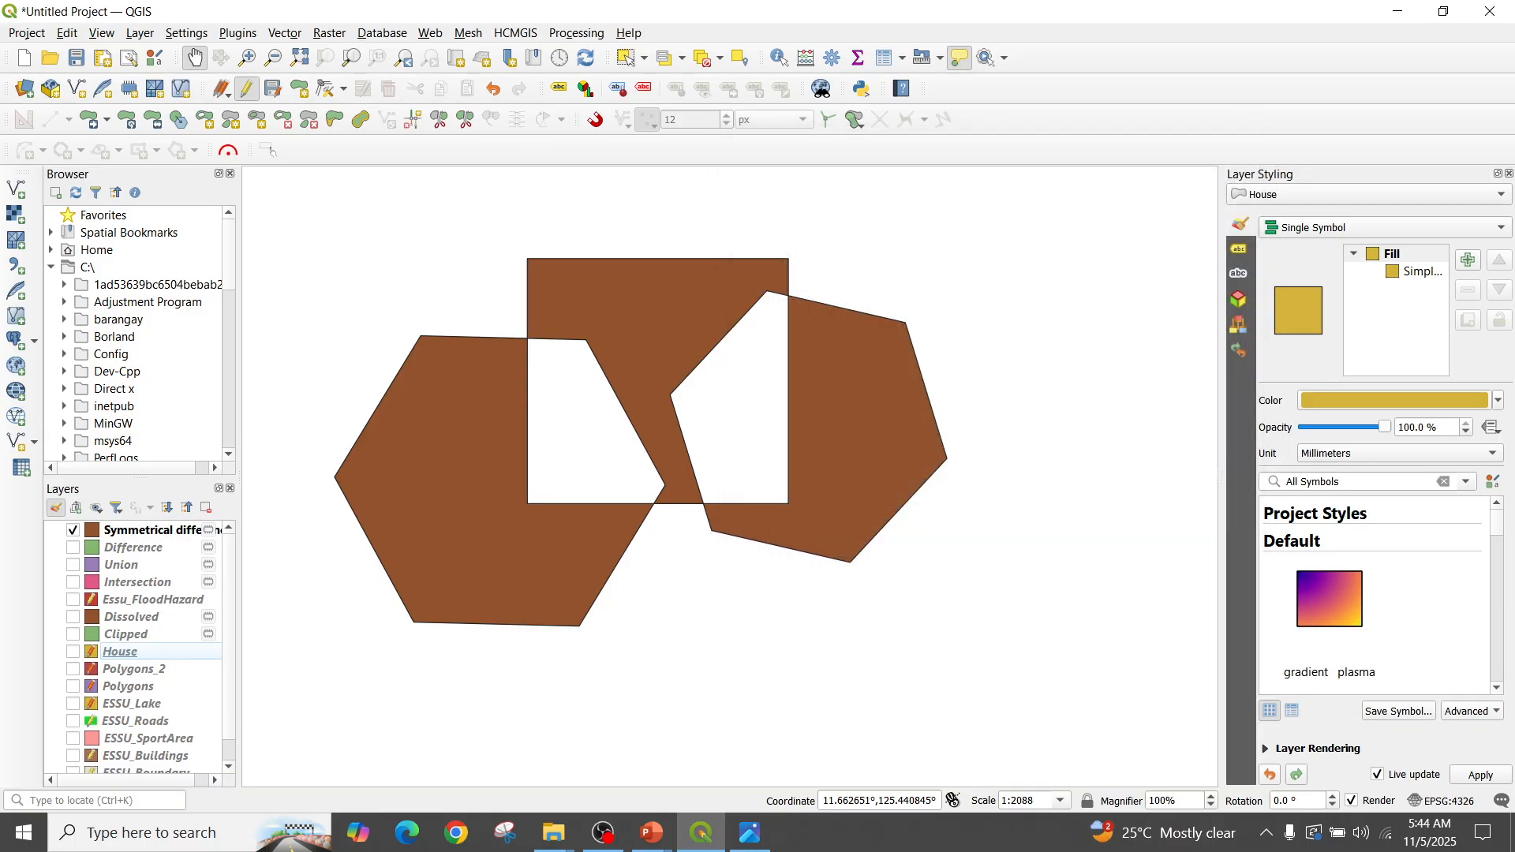